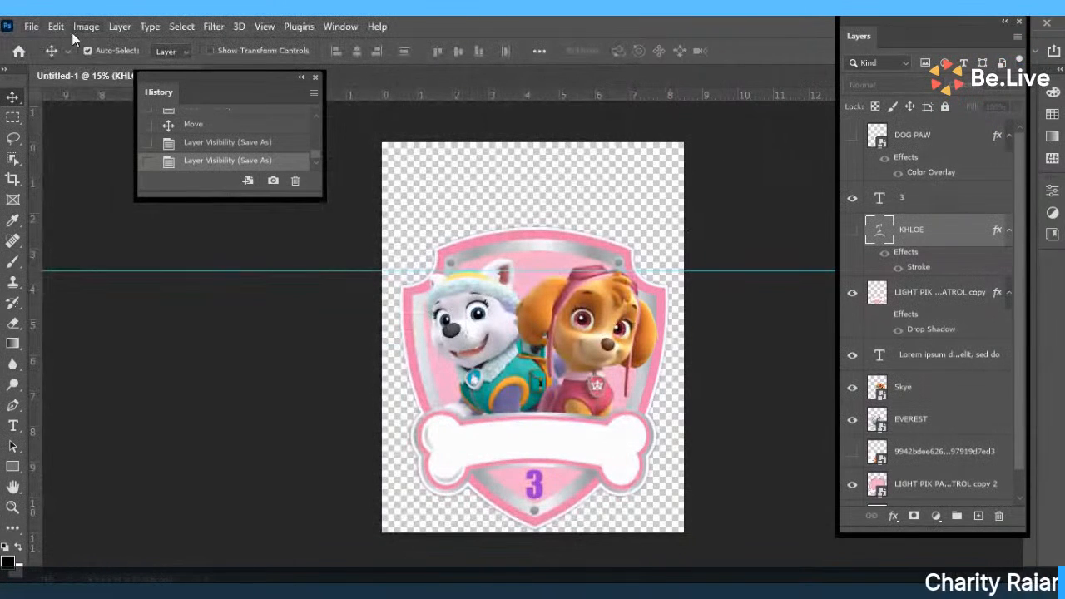
Leave the paw-badge design for the Home screen, collapse the History panel, and open the File menu.
{"action": "left_click", "coordinate": [20, 52]}
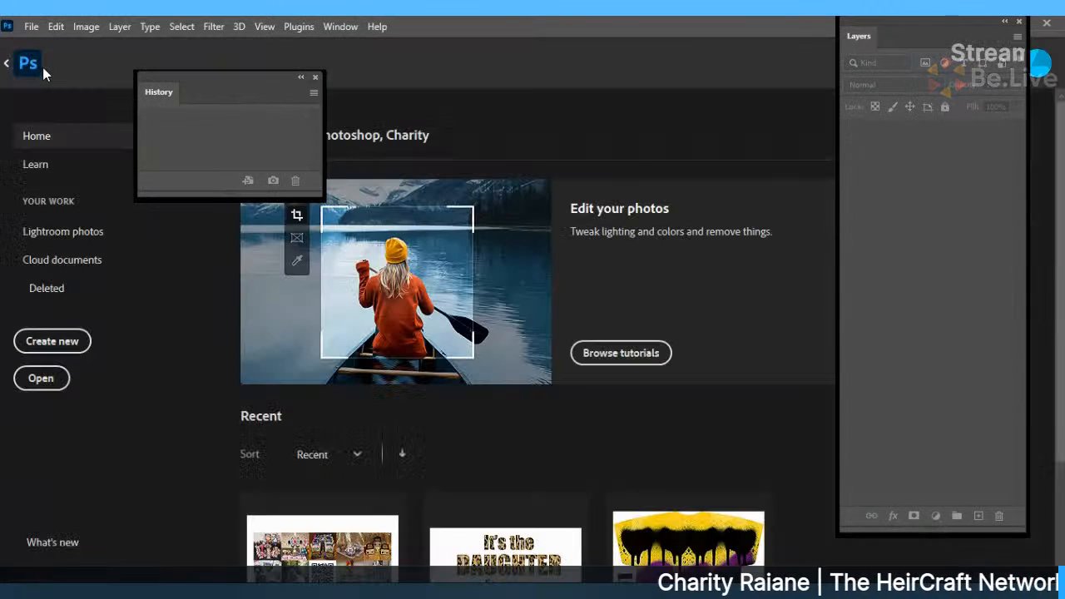
{"action": "left_click", "coordinate": [301, 77]}
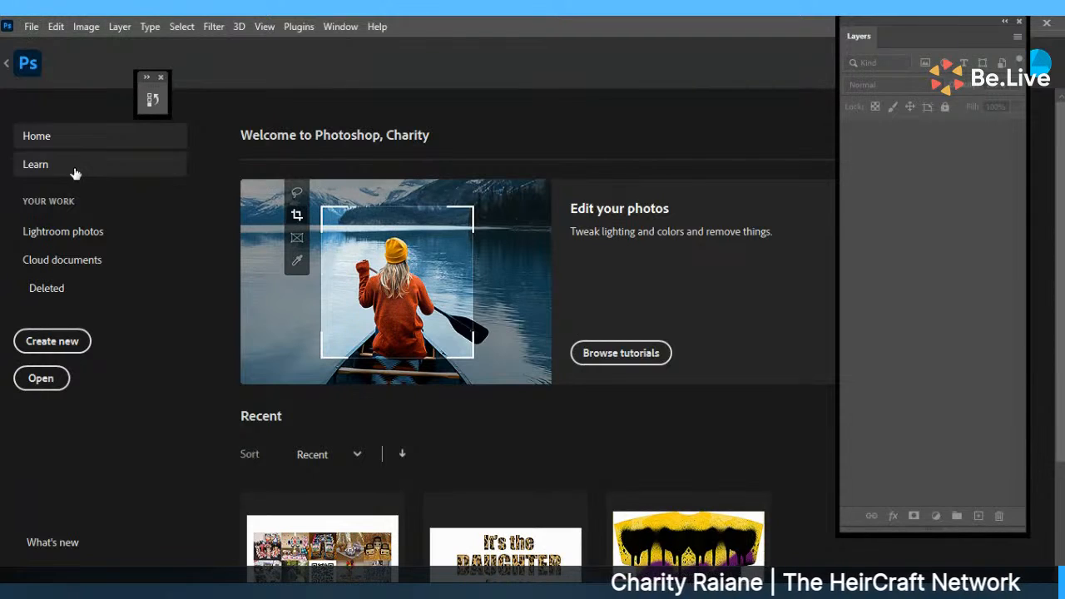
{"action": "left_click", "coordinate": [36, 26]}
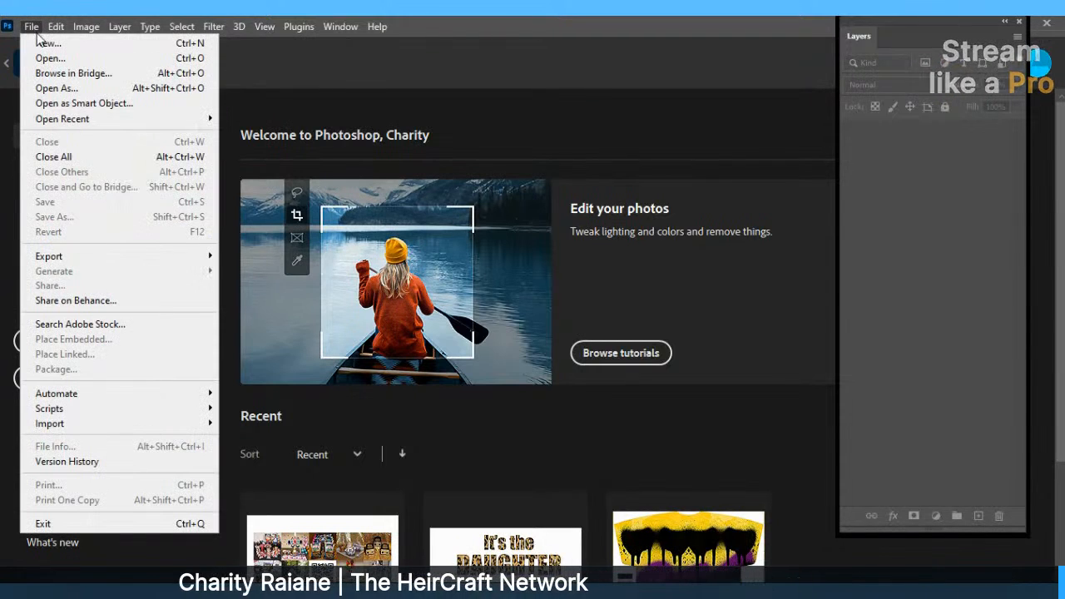
Start a new document, keeping RGB Color mode, then check the Width units.
{"action": "left_click", "coordinate": [45, 45]}
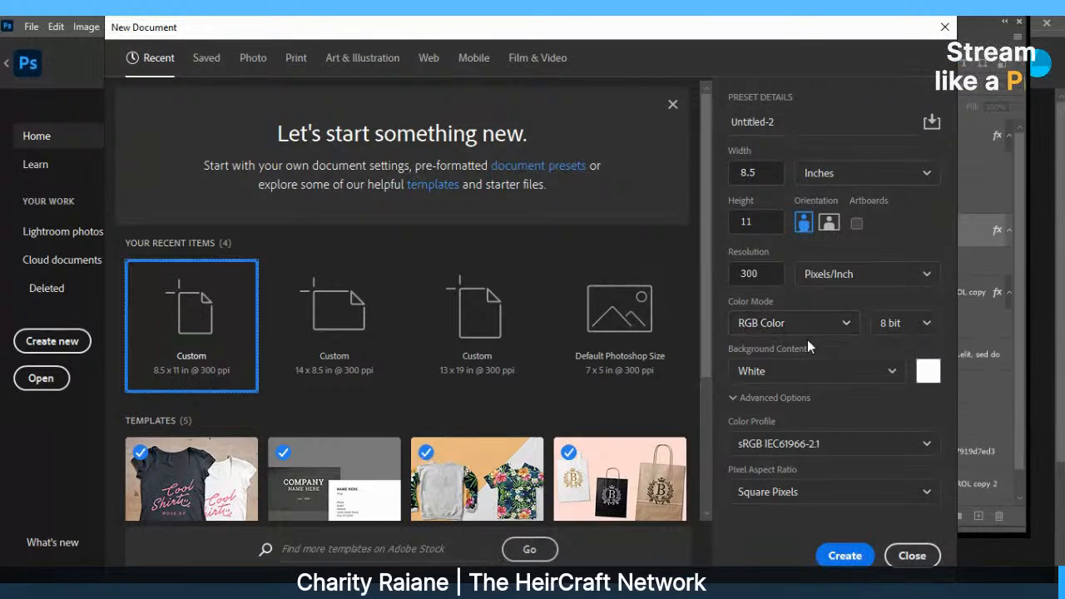
{"action": "left_click", "coordinate": [830, 326]}
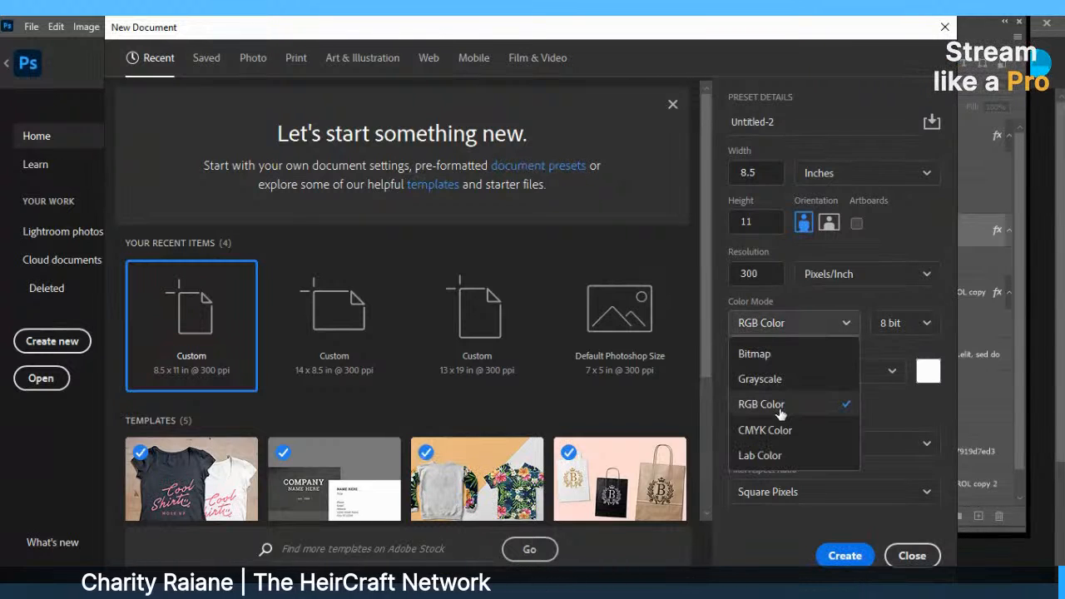
{"action": "left_click", "coordinate": [772, 322]}
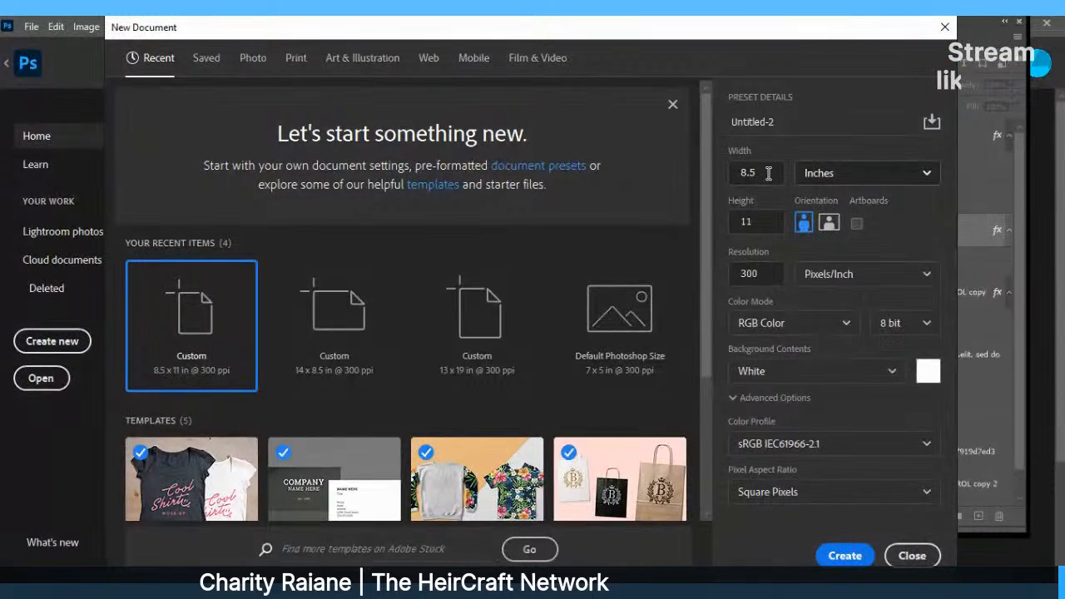
{"action": "left_click", "coordinate": [821, 180]}
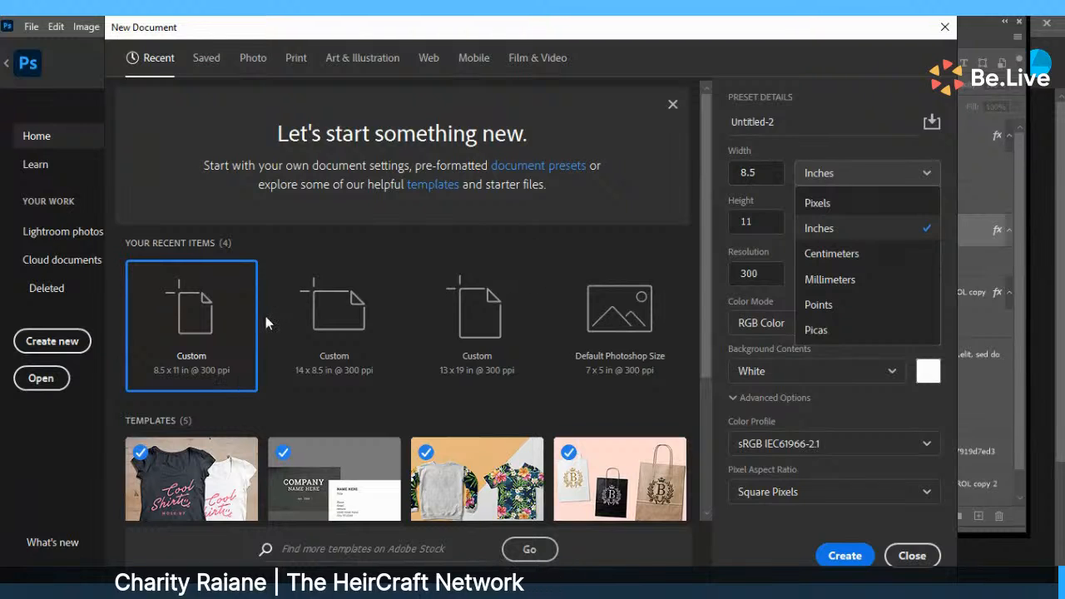
Apply the recent 13 x 19 in Custom preset and create the blank document.
{"action": "left_click", "coordinate": [482, 329]}
{"action": "left_click", "coordinate": [487, 323]}
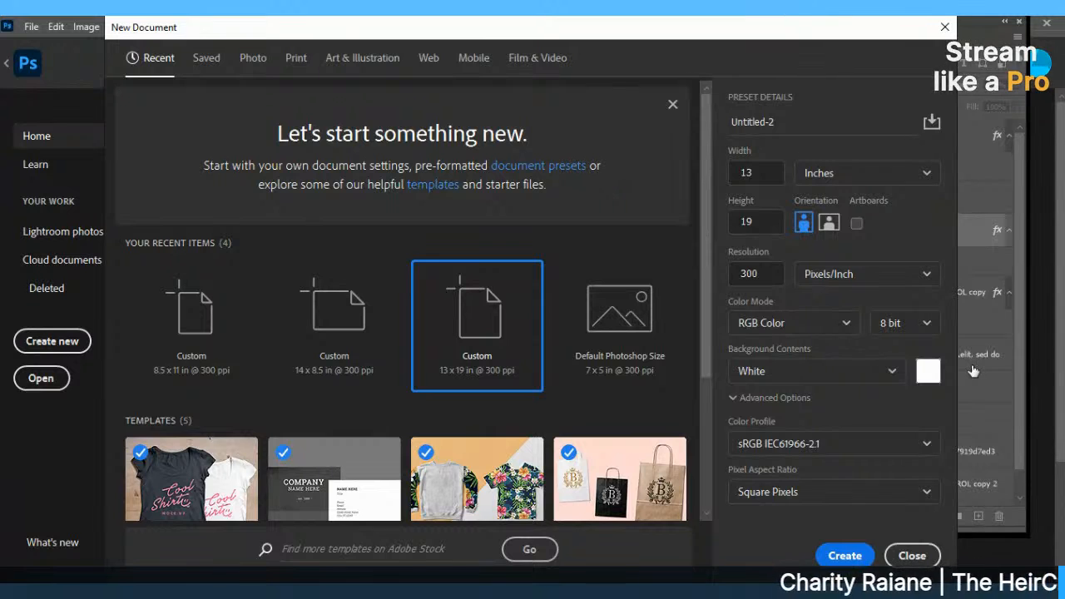
{"action": "left_click", "coordinate": [840, 556]}
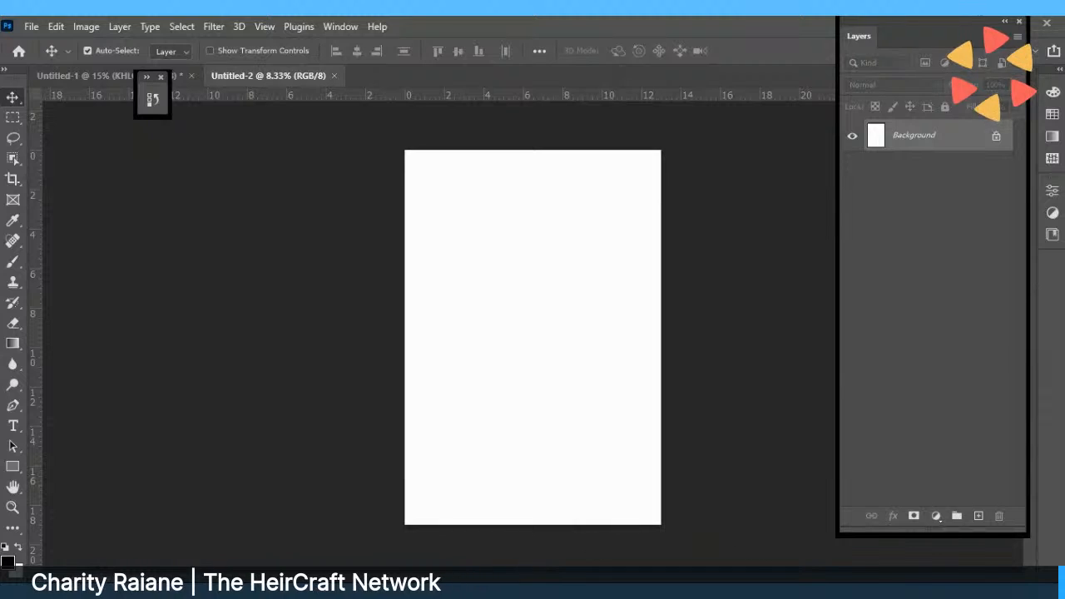
{"action": "left_click", "coordinate": [30, 26]}
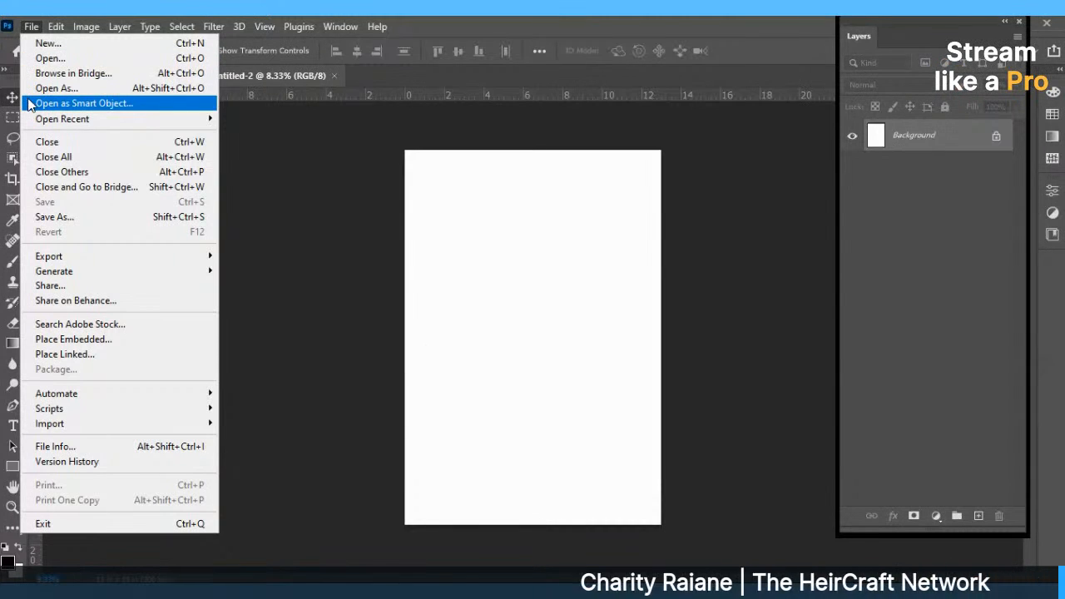
{"action": "left_click", "coordinate": [98, 30]}
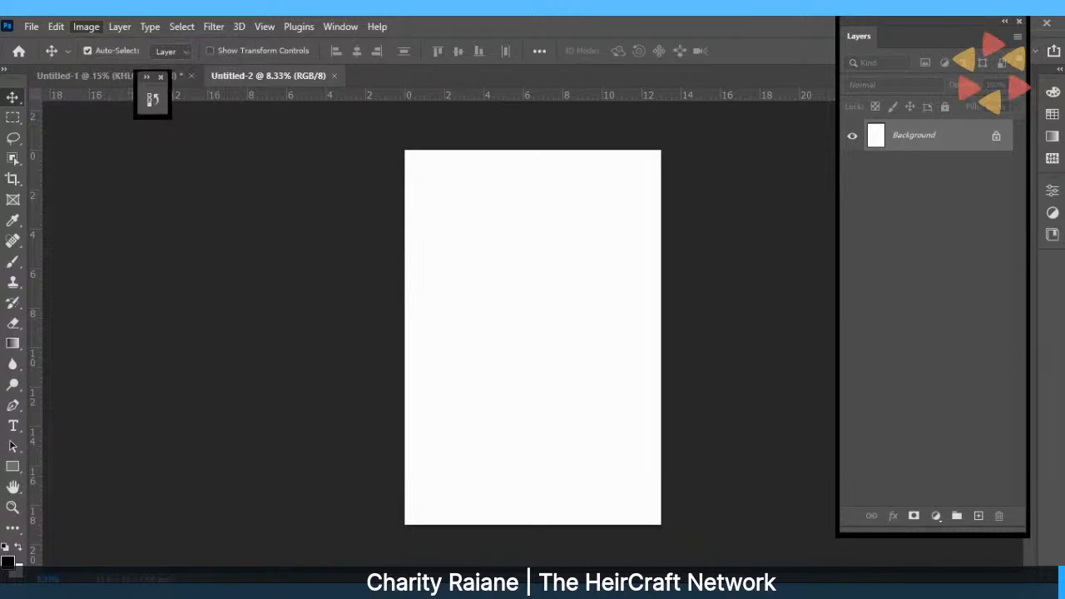
{"action": "left_click", "coordinate": [28, 30]}
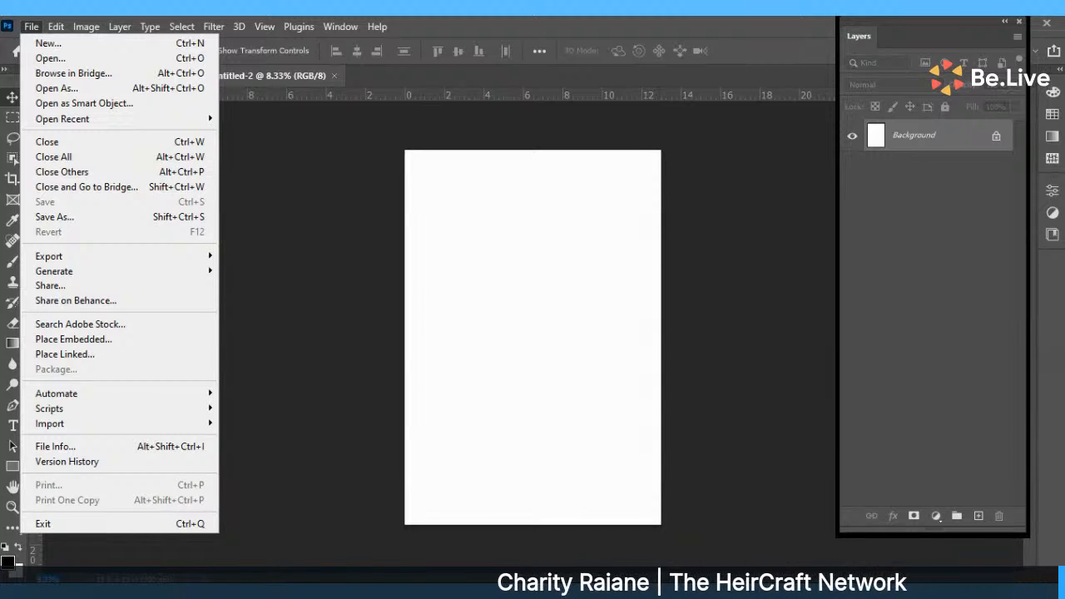
{"action": "mouse_move", "coordinate": [265, 26]}
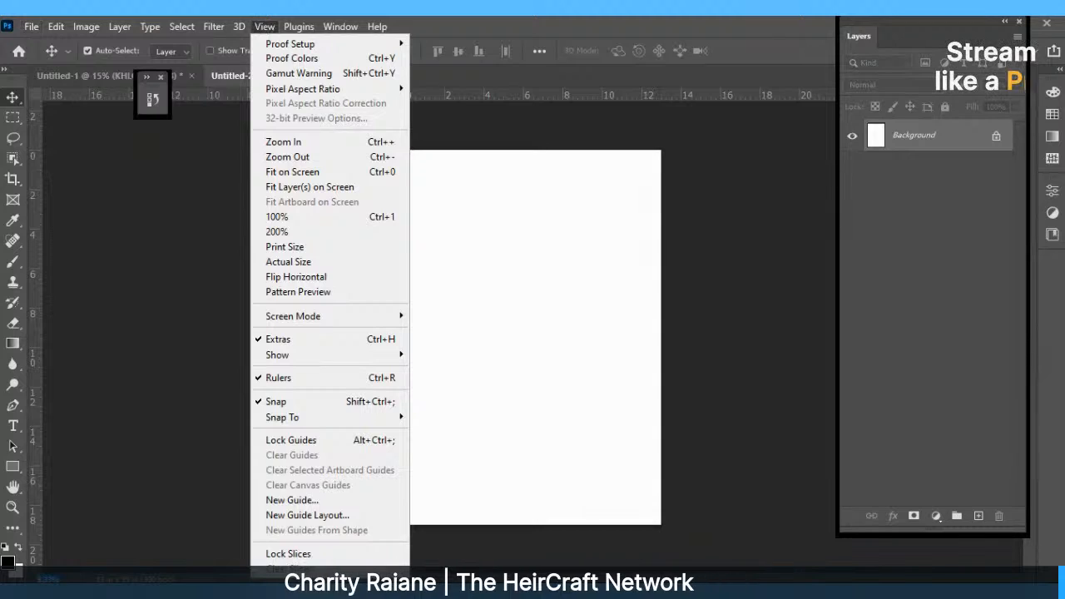
{"action": "key", "text": "Escape"}
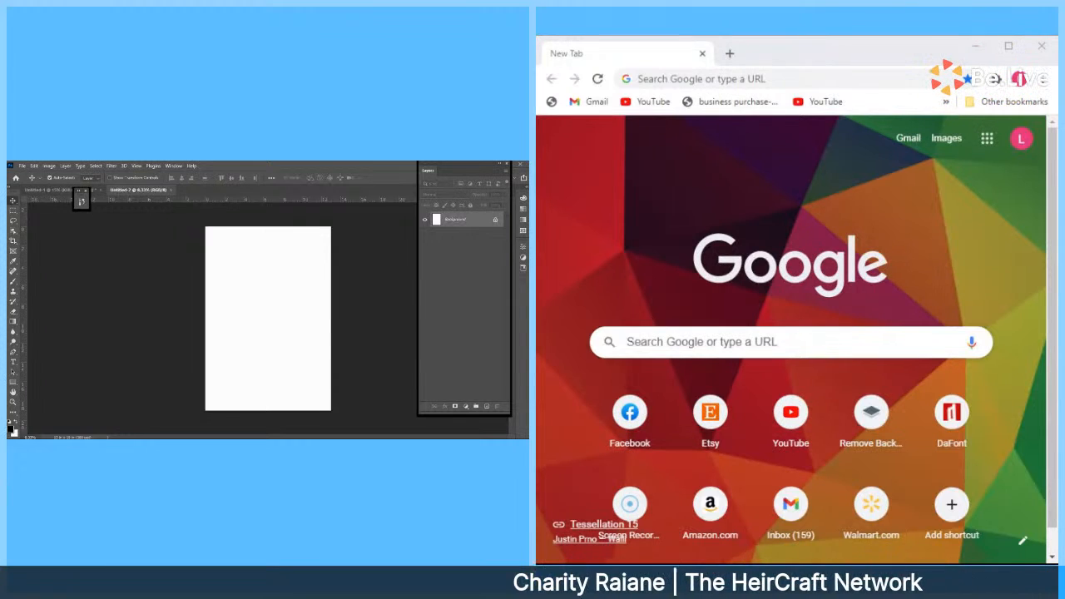
Restore Chrome beside Photoshop and search Google for 'grunge mask'.
{"action": "left_click", "coordinate": [683, 79]}
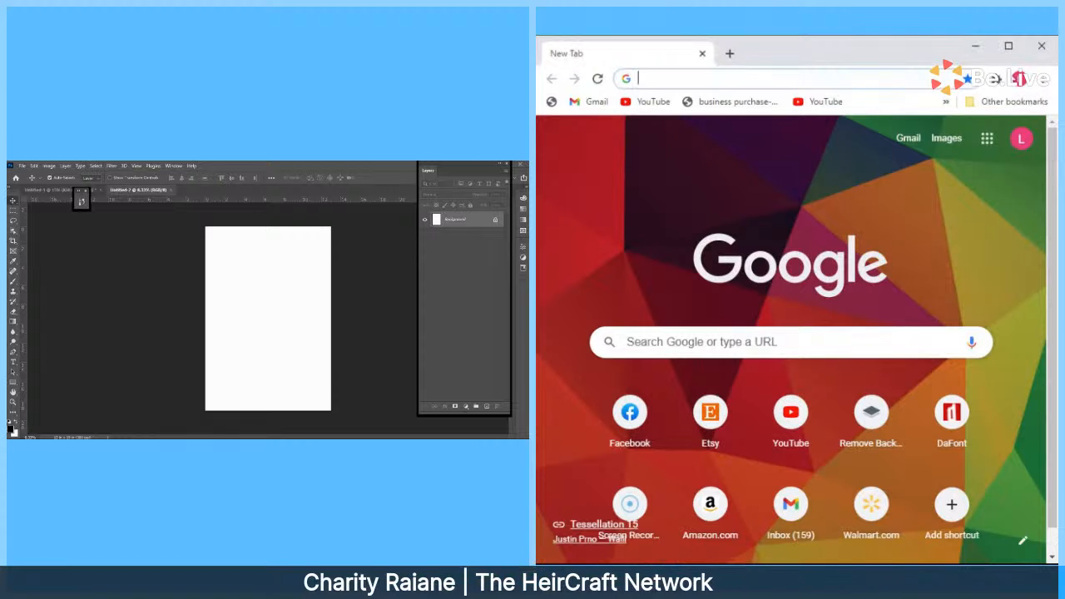
{"action": "left_click", "coordinate": [1009, 46]}
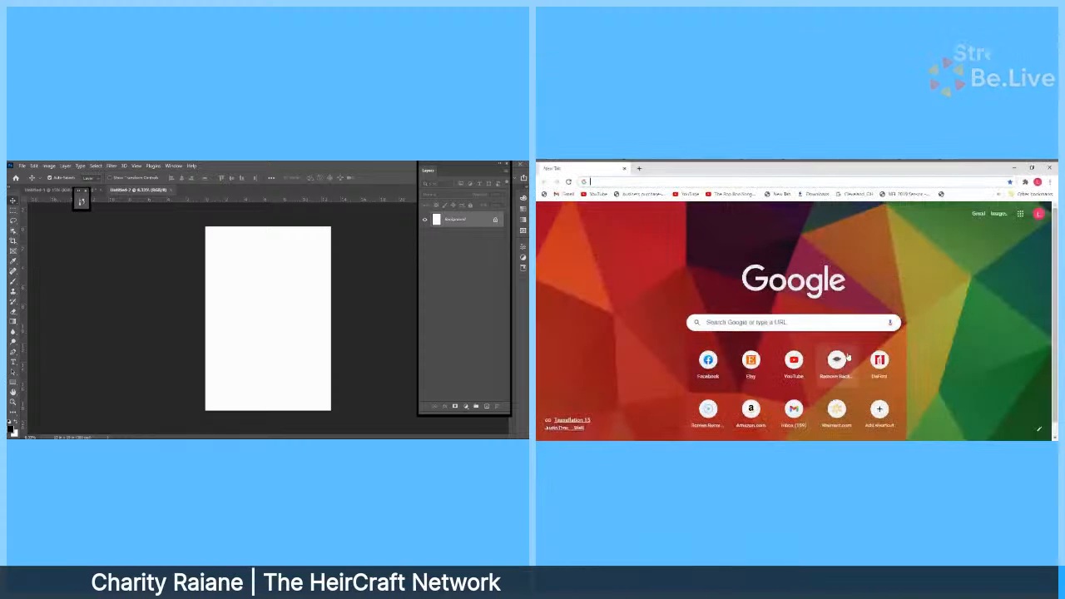
{"action": "left_click", "coordinate": [749, 322]}
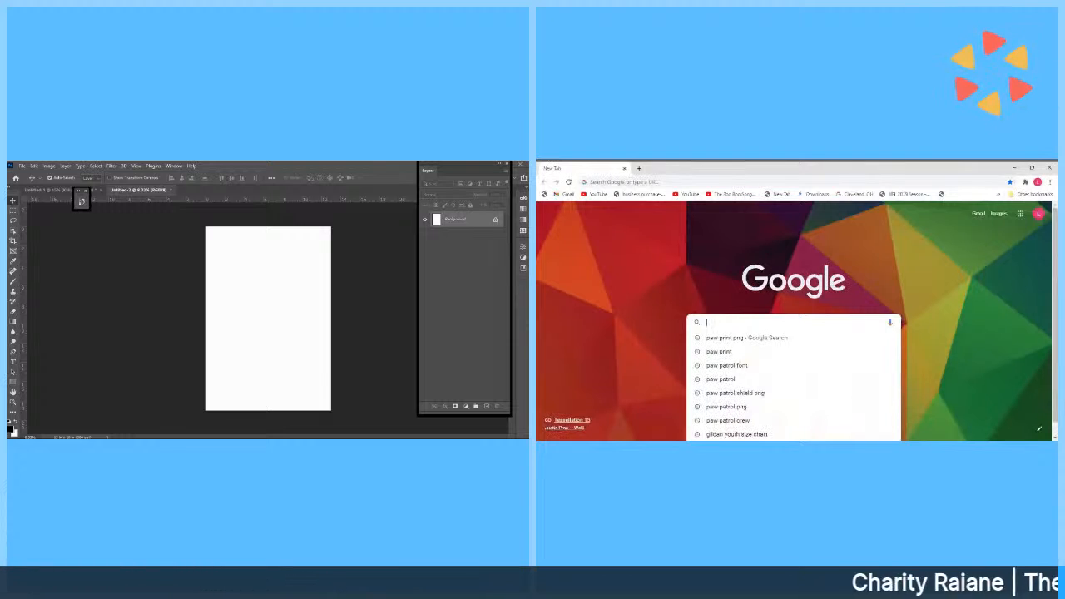
{"action": "type", "text": "grunge "}
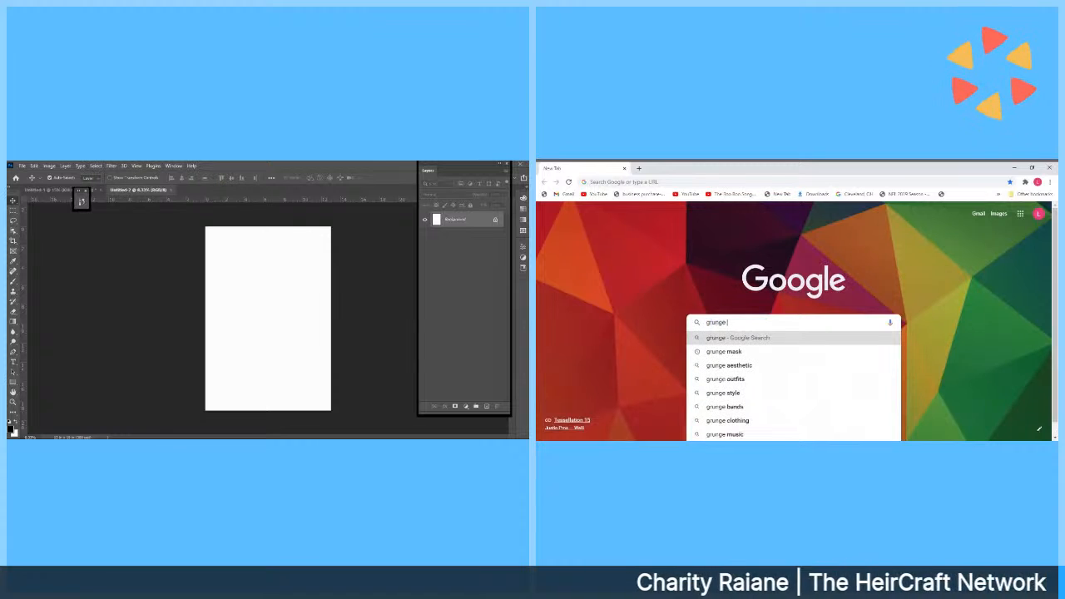
{"action": "type", "text": "mask"}
{"action": "key", "text": "Return"}
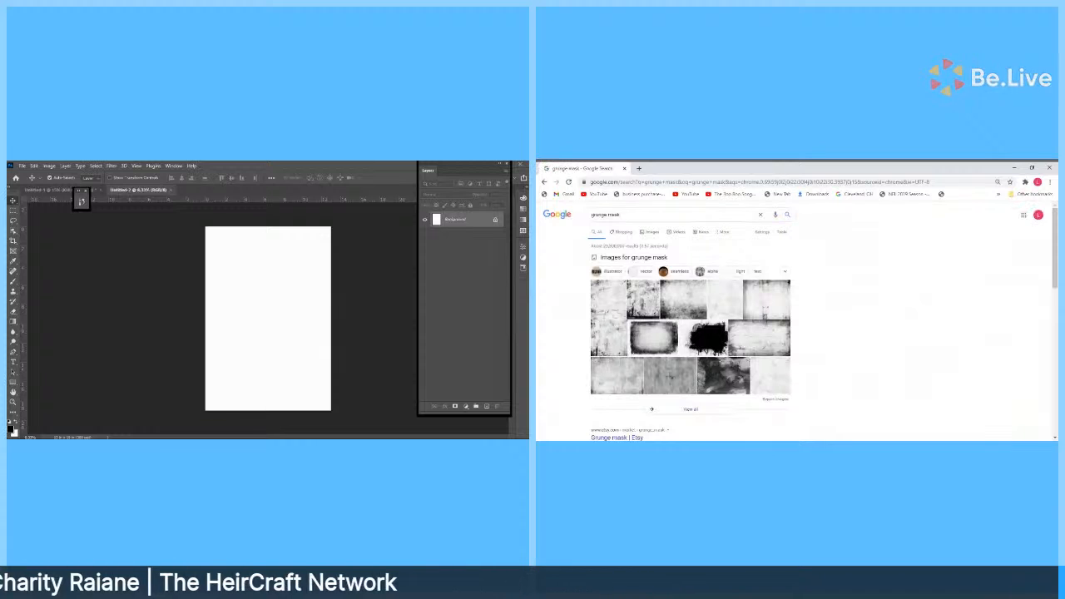
Change the search to 'grunge png', then to 'colorburst png'.
{"action": "left_click", "coordinate": [649, 215]}
{"action": "key", "text": "BackSpace"}
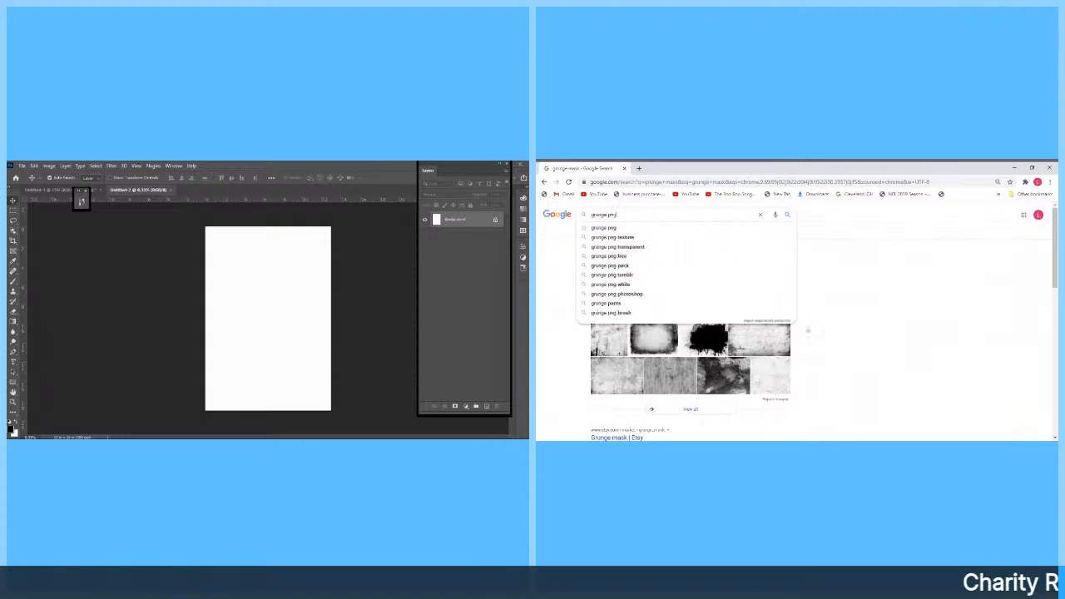
{"action": "key", "text": "Return"}
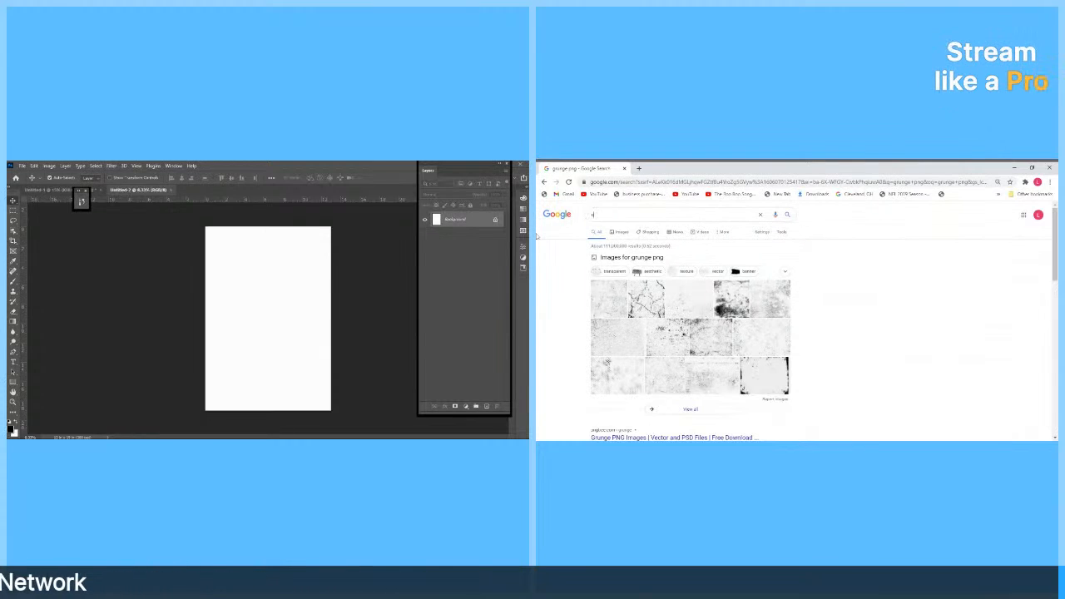
{"action": "type", "text": "lorbli"}
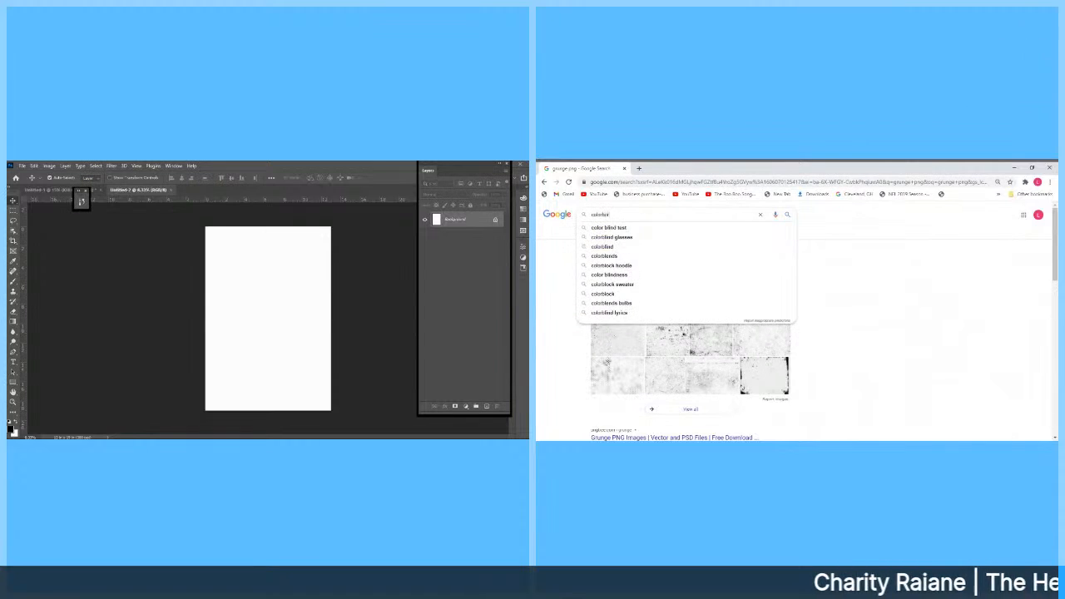
{"action": "key", "text": "BackSpace"}
{"action": "type", "text": "urst png"}
{"action": "key", "text": "Return"}
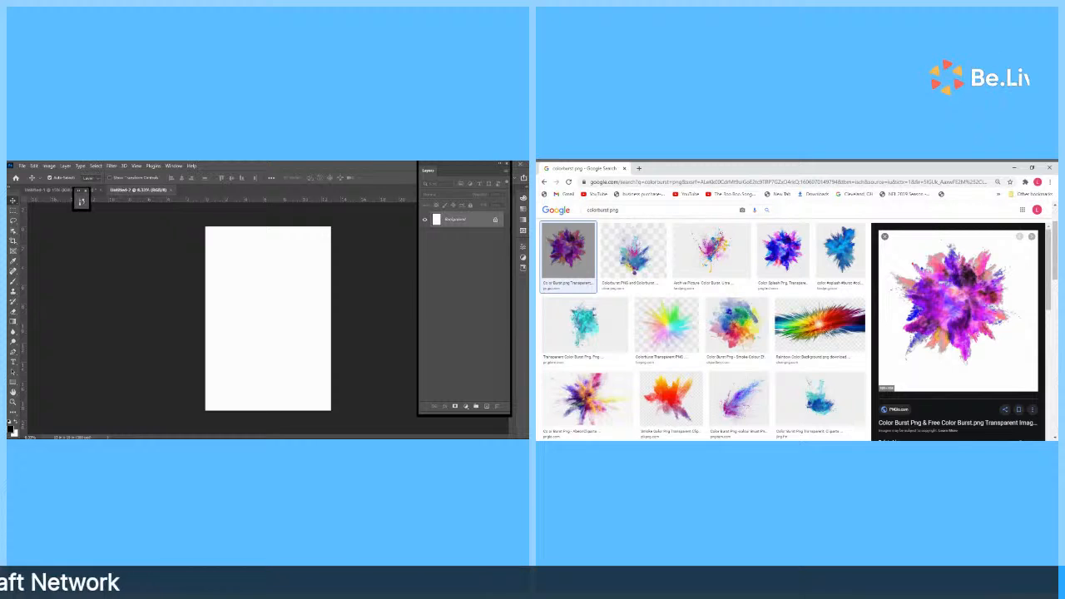
Open the first purple colour-burst result's pngio page in a new tab, then return to the Google results.
{"action": "left_click", "coordinate": [886, 239]}
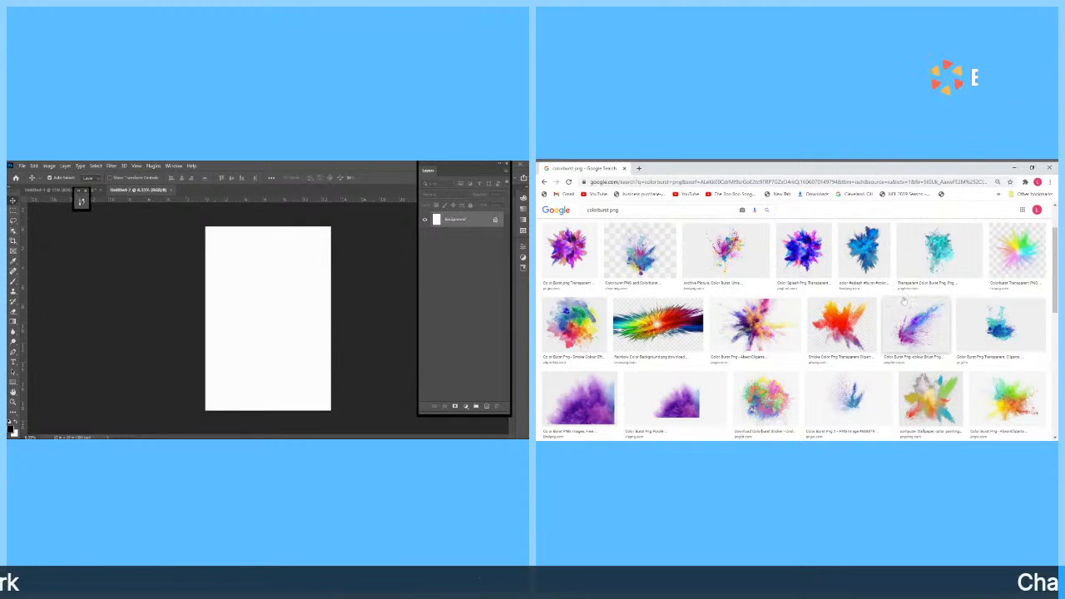
{"action": "left_click", "coordinate": [565, 246]}
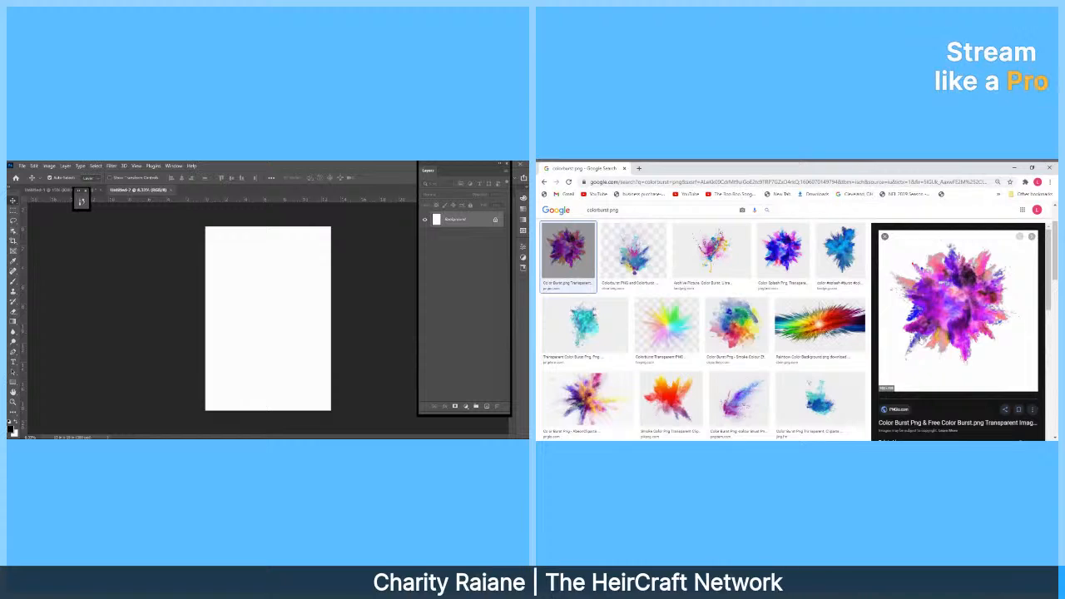
{"action": "left_click", "coordinate": [909, 333]}
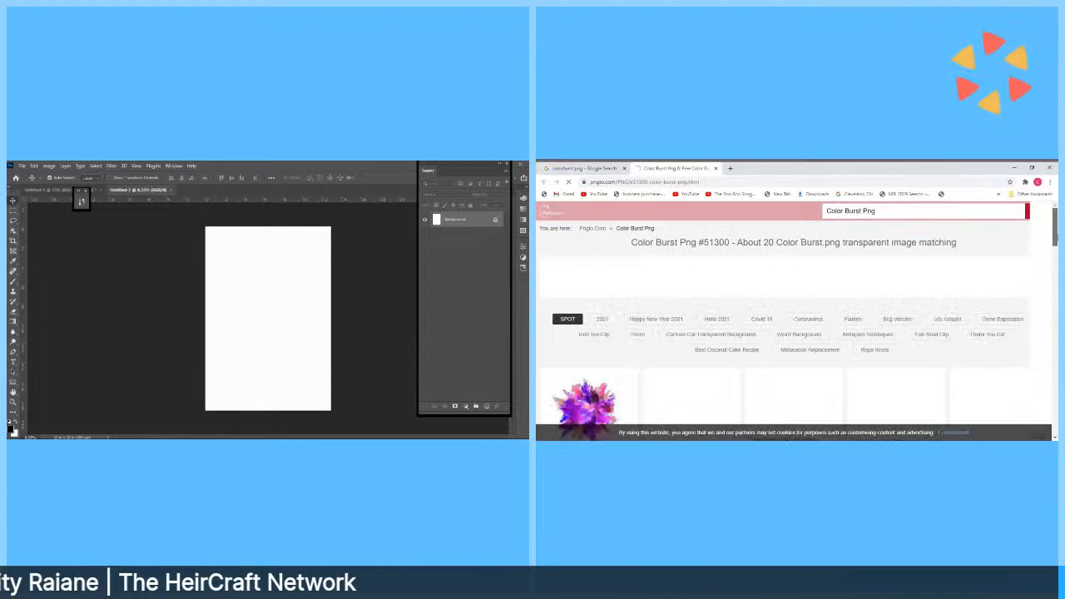
{"action": "scroll", "coordinate": [797, 333], "scroll_direction": "down", "scroll_amount": 3}
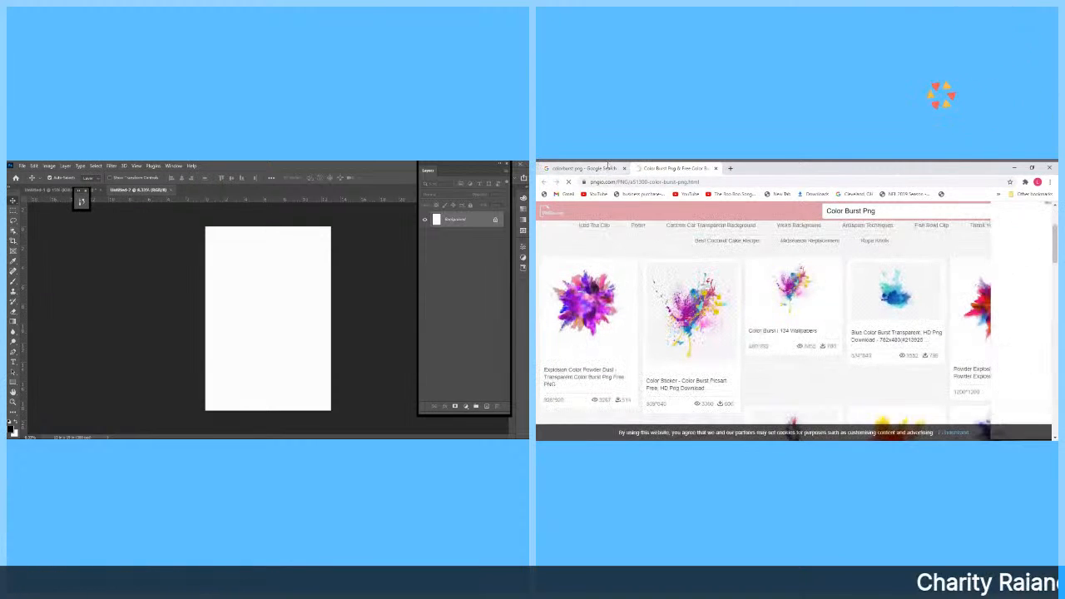
{"action": "left_click", "coordinate": [607, 167]}
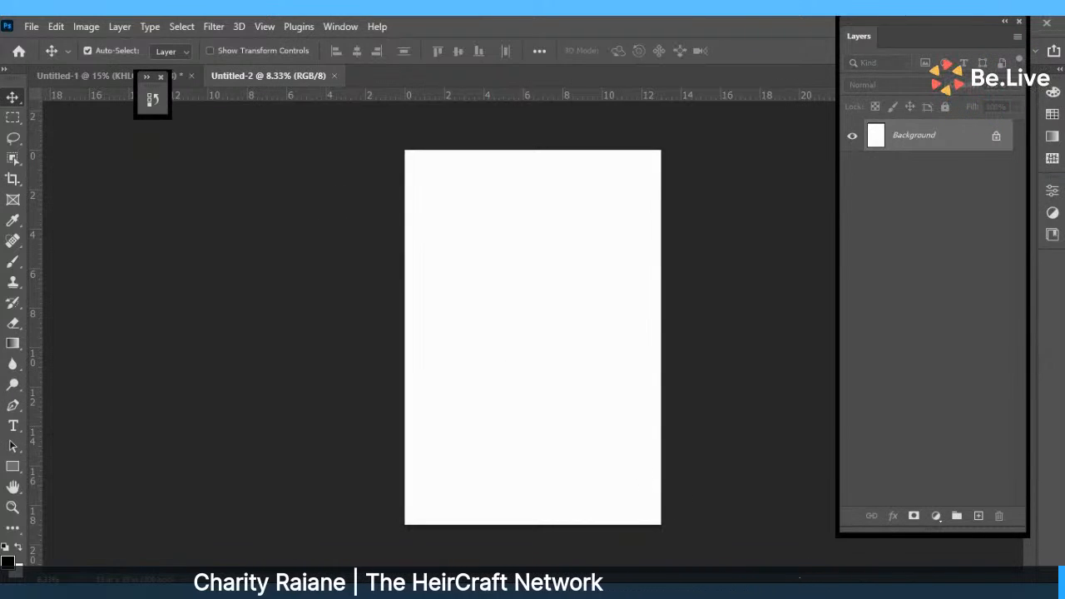
Place Embedded the explosion color burst PNG from Downloads > live into the document.
{"action": "left_click", "coordinate": [32, 27]}
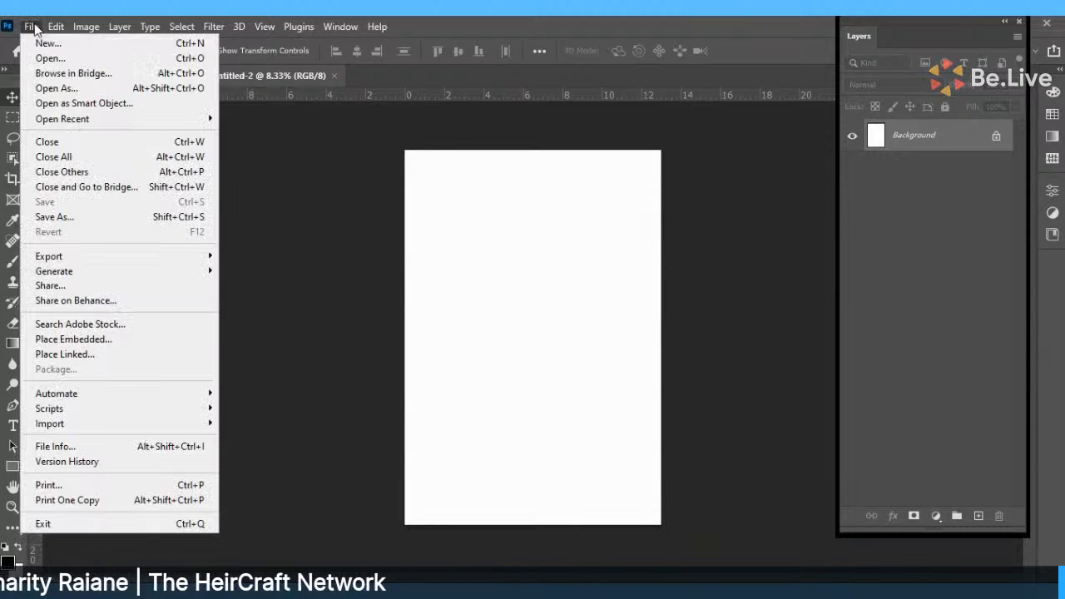
{"action": "left_click", "coordinate": [67, 340]}
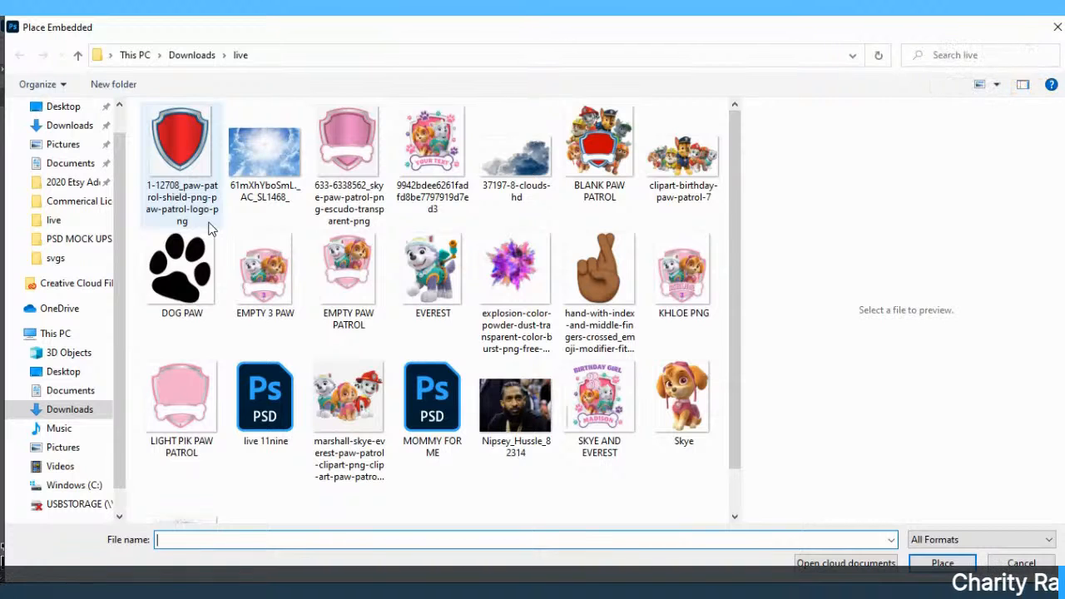
{"action": "left_click", "coordinate": [515, 267]}
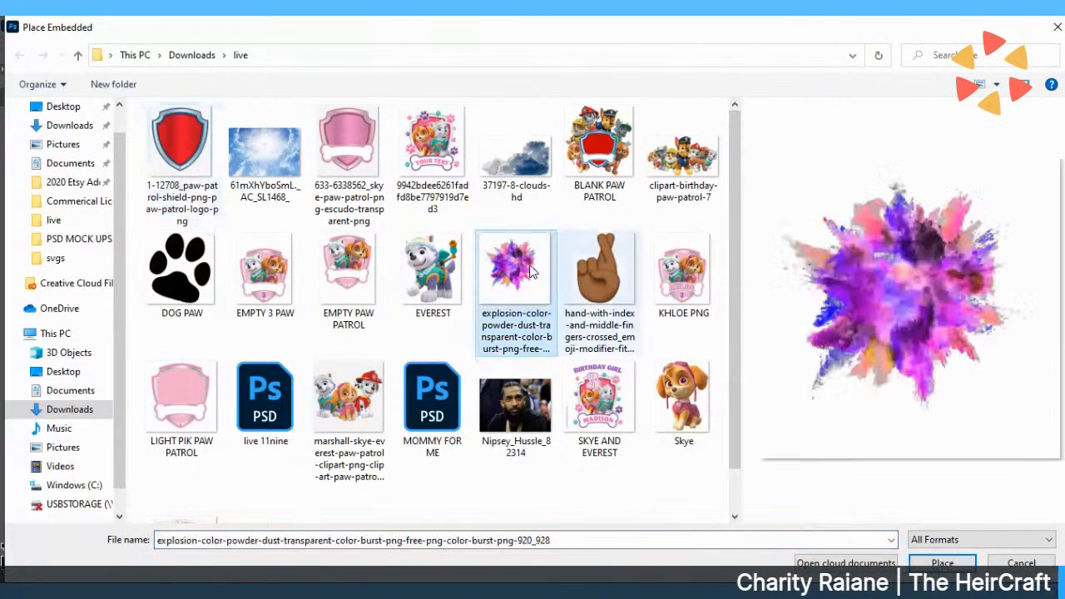
{"action": "left_click", "coordinate": [934, 563]}
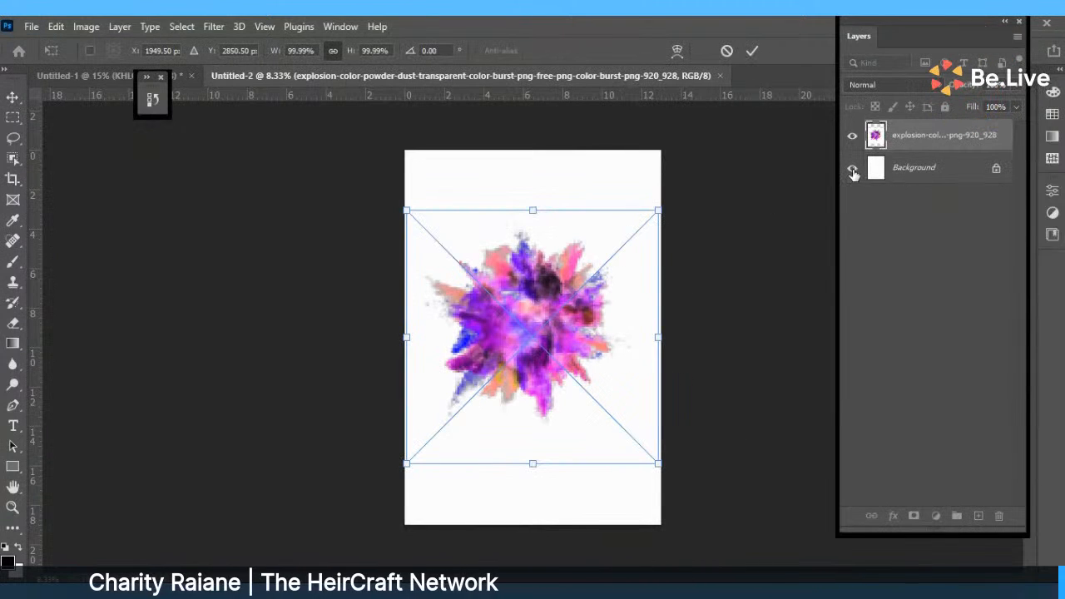
Commit the placed colour burst and hide the white Background layer.
{"action": "key", "text": "Return"}
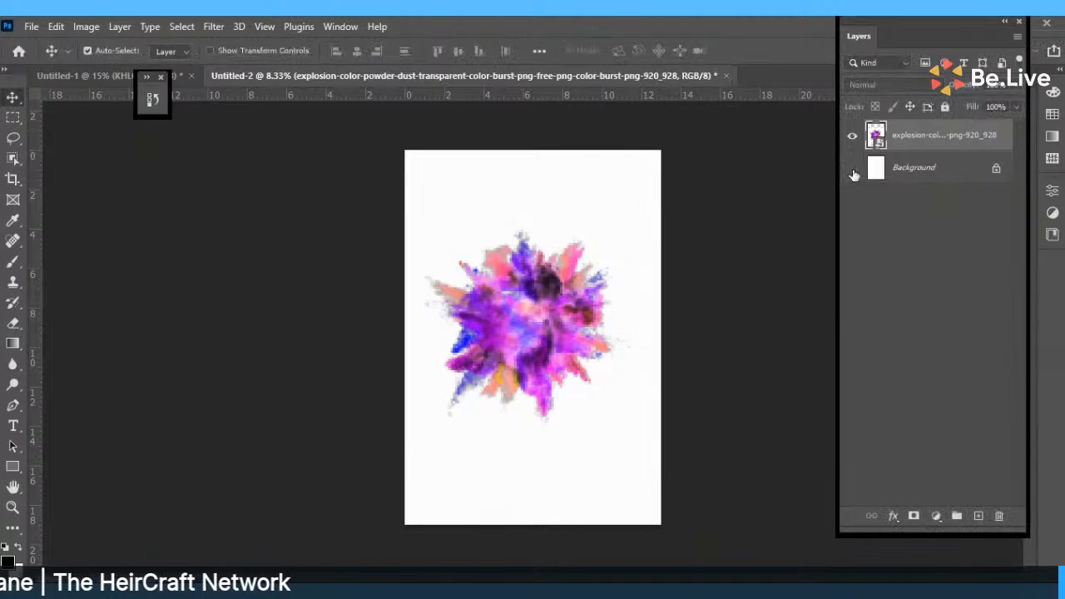
{"action": "left_click", "coordinate": [852, 170]}
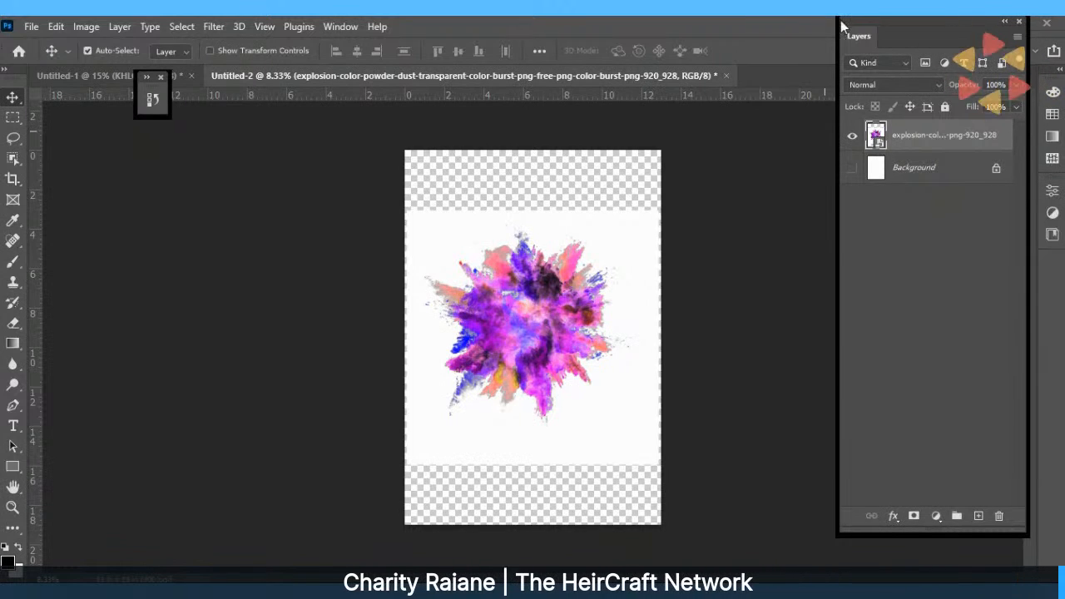
Hide the colour-burst layer and create a black 12 x 18 inch rectangle with the Rectangle tool.
{"action": "left_click", "coordinate": [850, 140]}
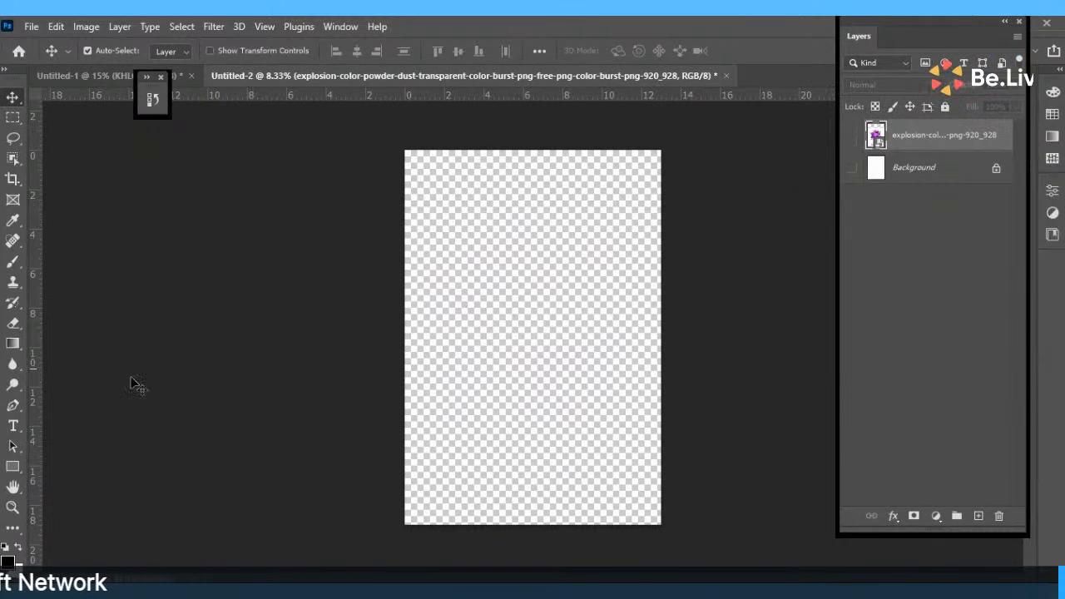
{"action": "left_click", "coordinate": [12, 468]}
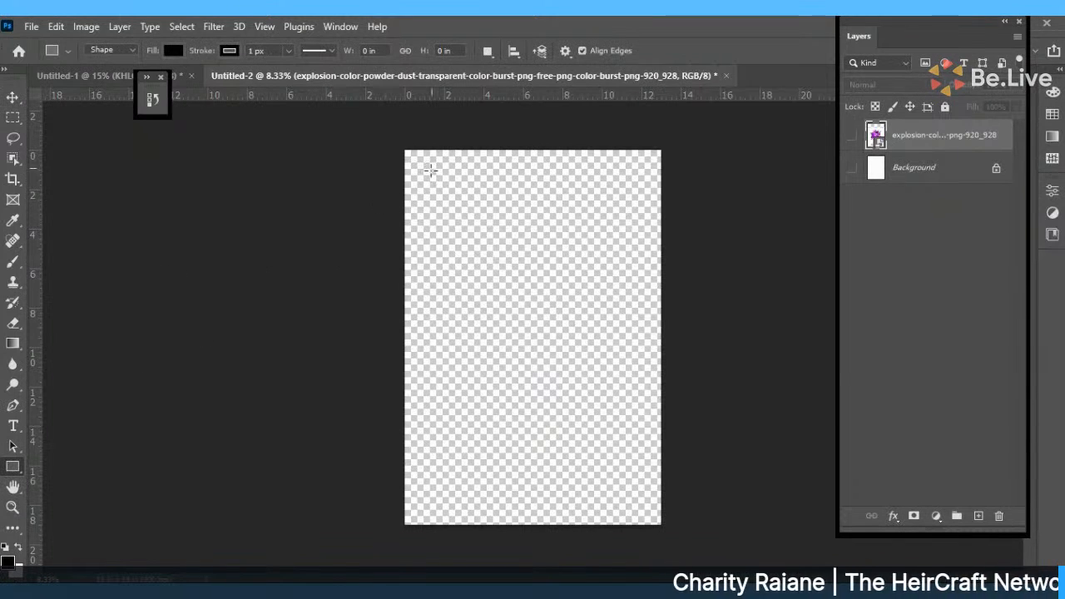
{"action": "mouse_move", "coordinate": [425, 178]}
{"action": "left_mouse_down"}
{"action": "mouse_move", "coordinate": [540, 340]}
{"action": "mouse_move", "coordinate": [614, 409]}
{"action": "mouse_move", "coordinate": [629, 460]}
{"action": "left_mouse_up"}
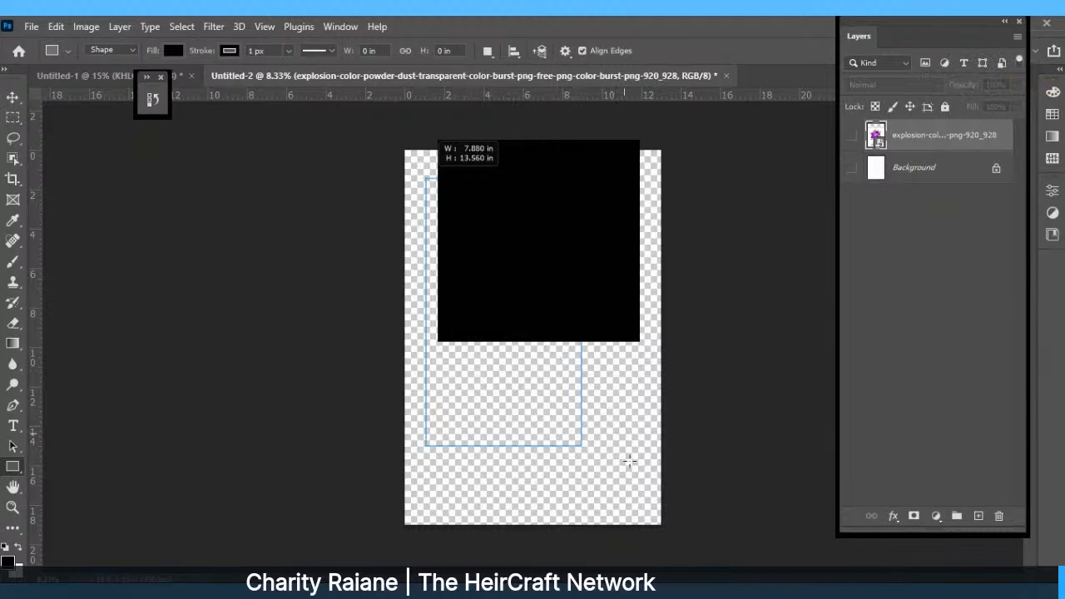
{"action": "left_click", "coordinate": [625, 455]}
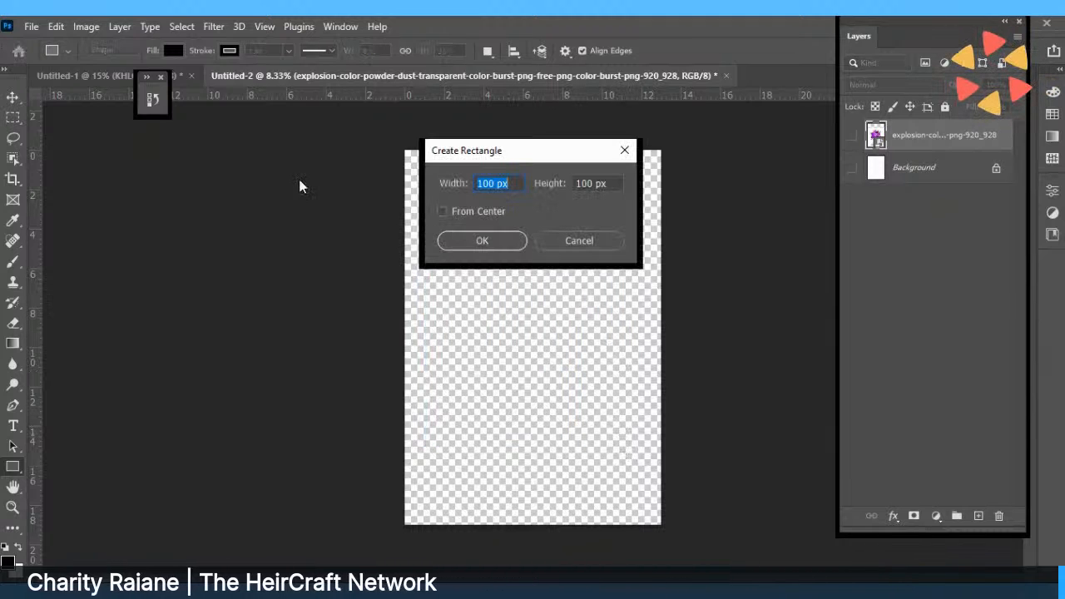
{"action": "right_click", "coordinate": [496, 188]}
{"action": "left_click", "coordinate": [519, 201]}
{"action": "right_click", "coordinate": [579, 191]}
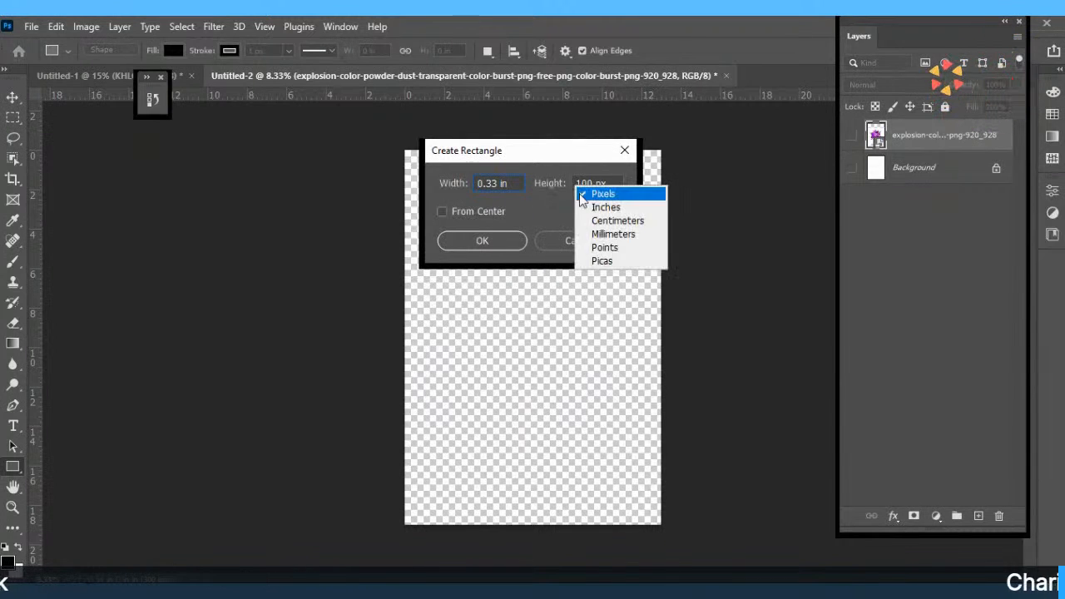
{"action": "left_click", "coordinate": [593, 207]}
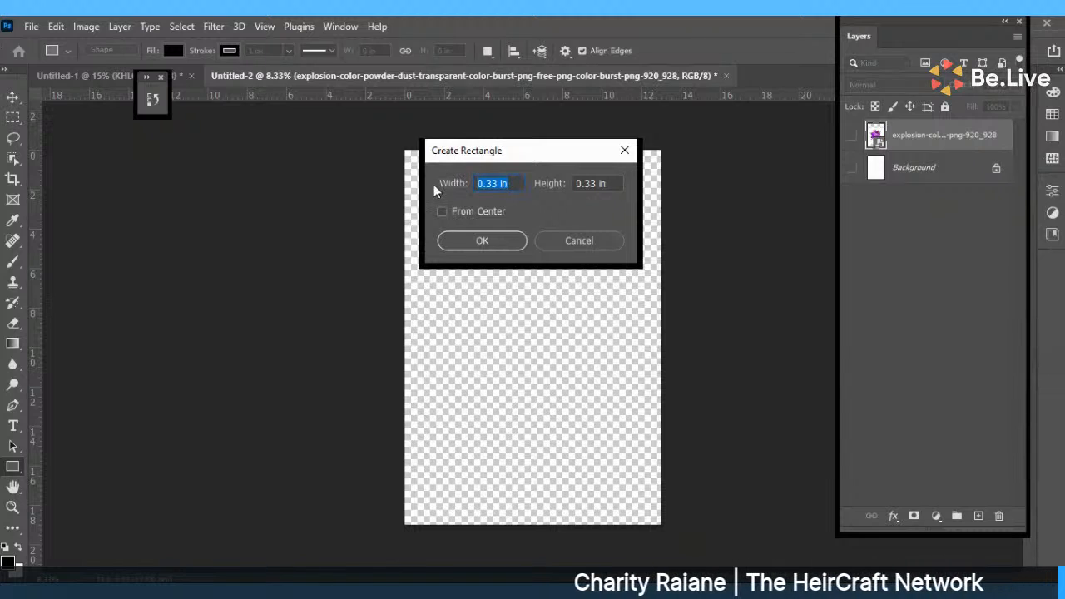
{"action": "type", "text": "12"}
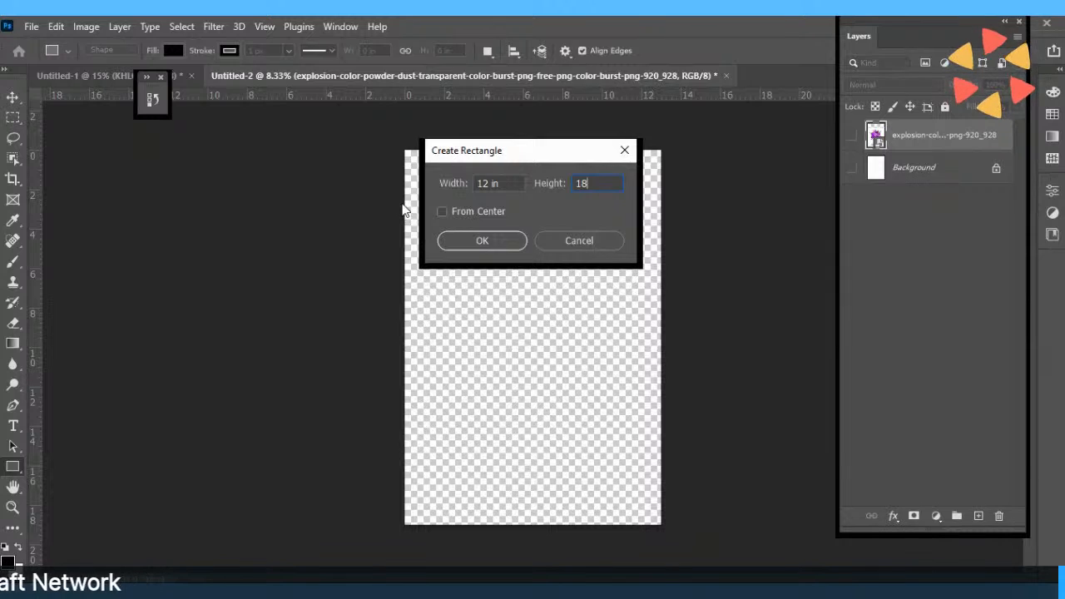
{"action": "key", "text": "Return"}
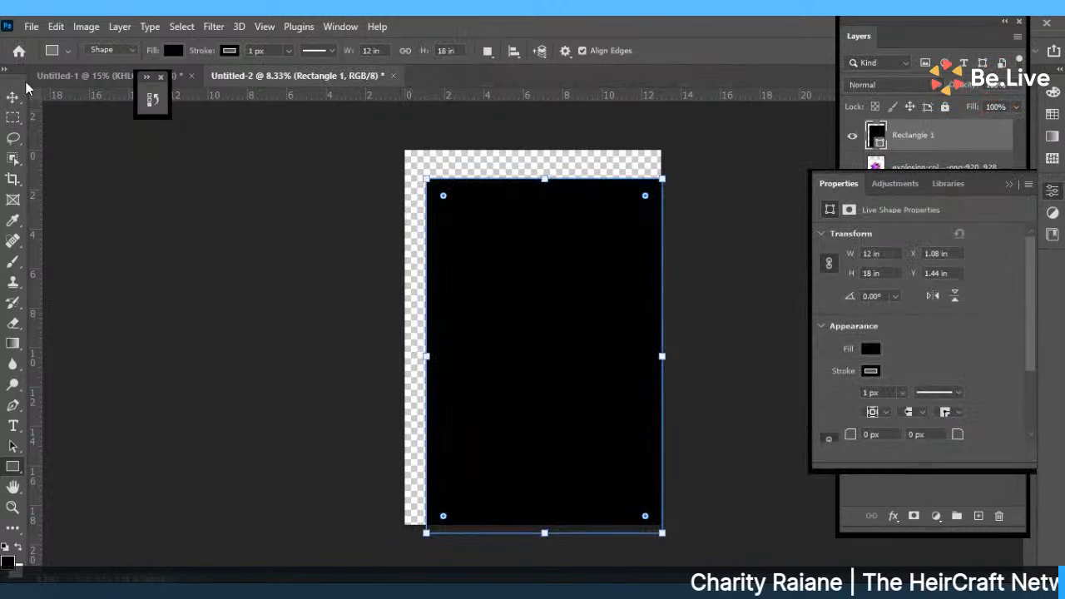
Move the black rectangle to X 0.5 in, Y 0.5 in for an even margin.
{"action": "left_click", "coordinate": [12, 97]}
{"action": "left_click_drag", "start_coordinate": [532, 309], "coordinate": [500, 285]}
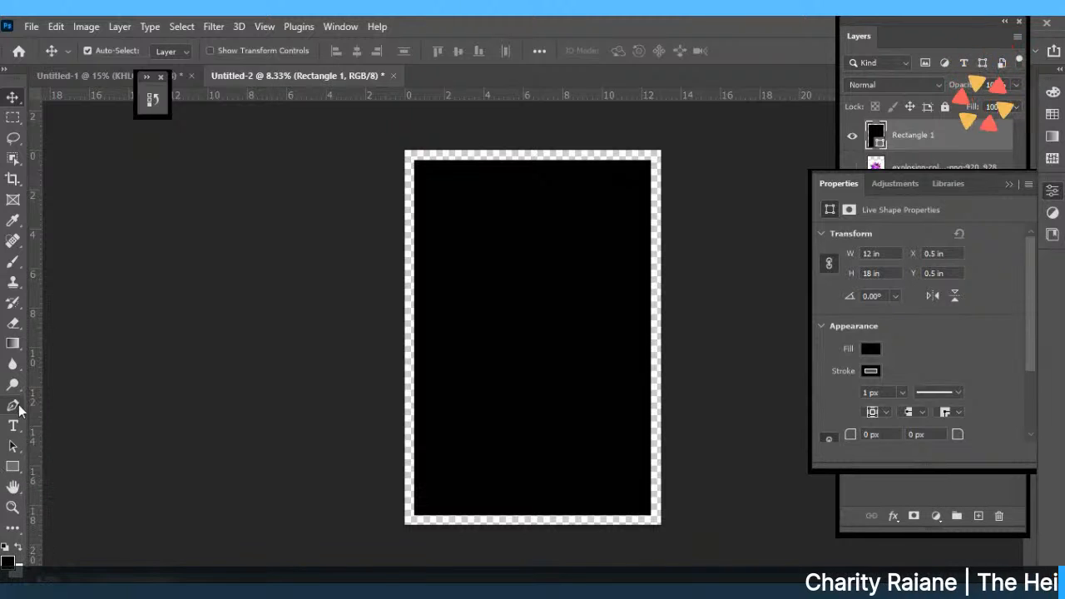
{"action": "left_click", "coordinate": [12, 322]}
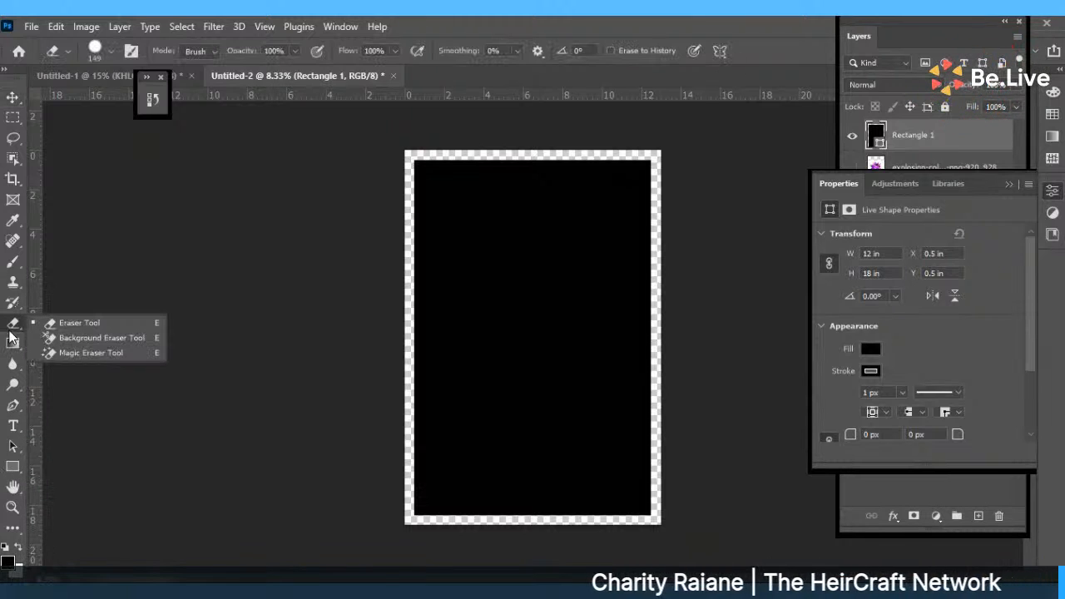
Select the Eraser Tool and set its brush size to 21 px.
{"action": "left_click", "coordinate": [64, 321]}
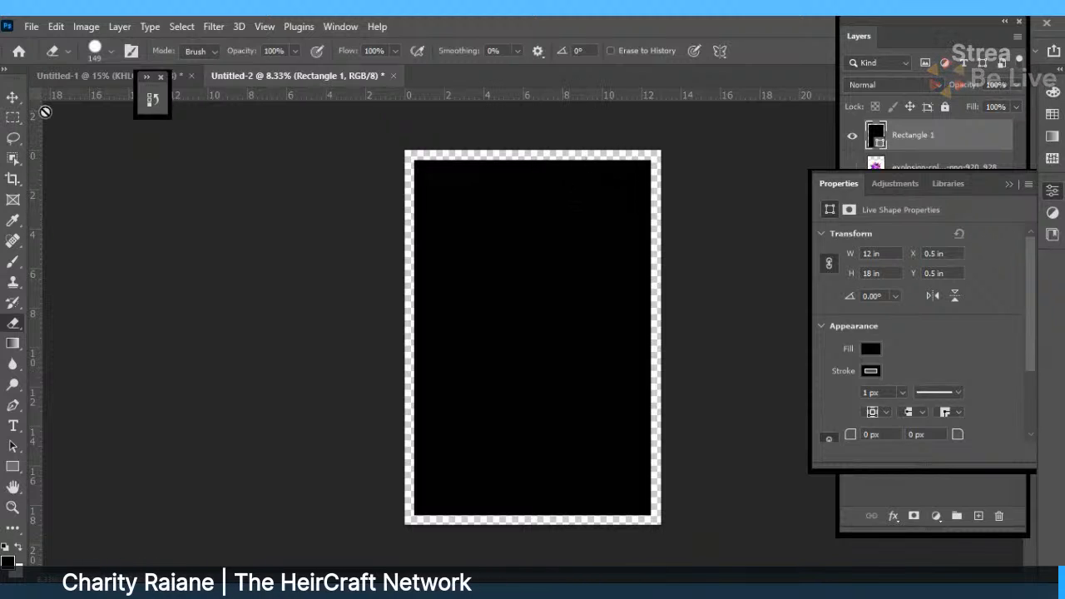
{"action": "left_click", "coordinate": [70, 53]}
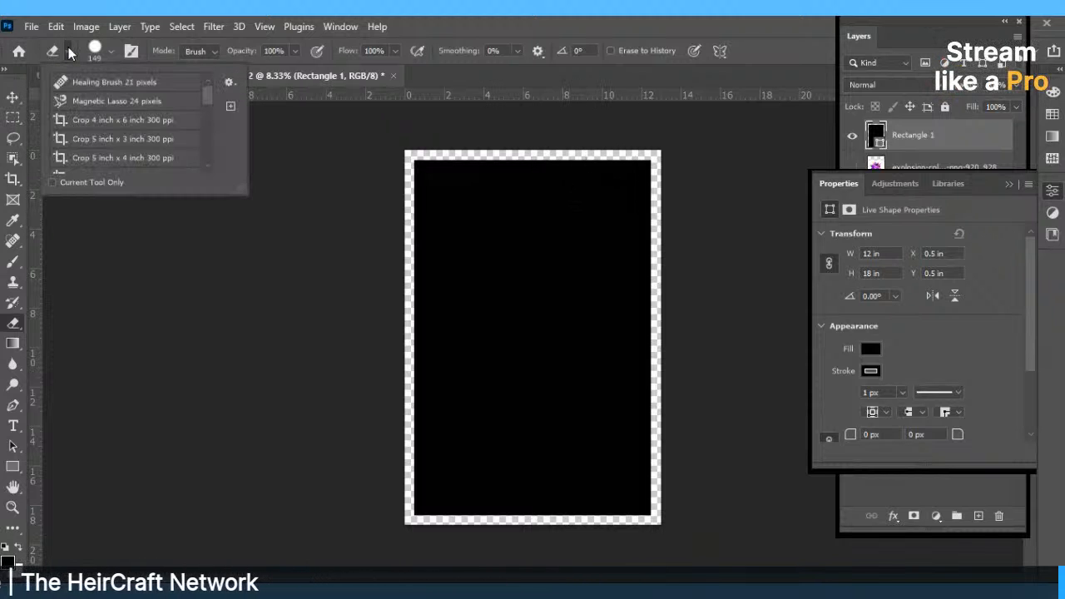
{"action": "left_click", "coordinate": [109, 52]}
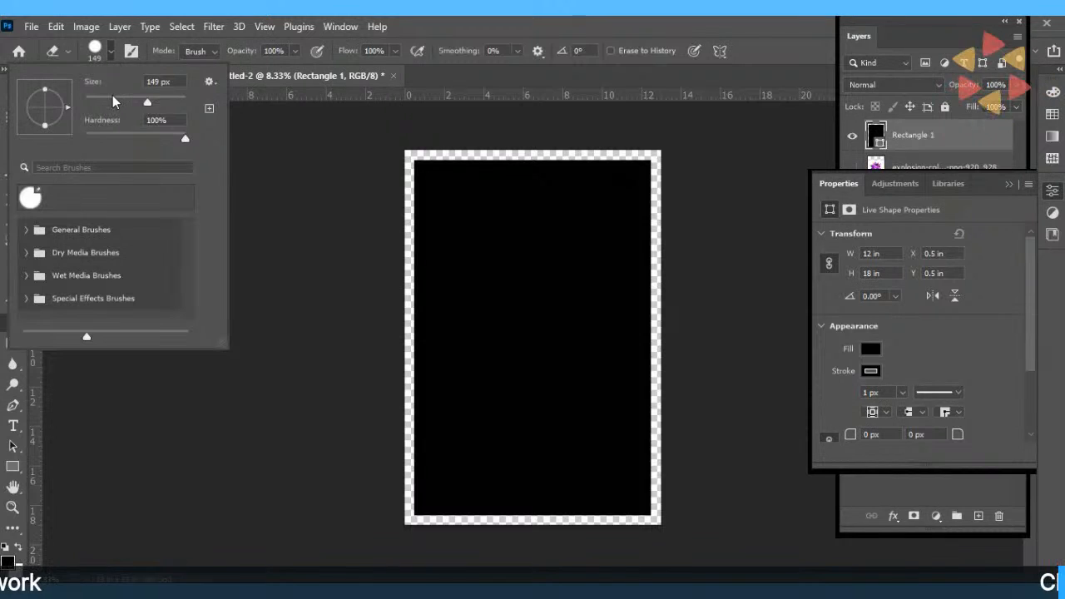
{"action": "left_click_drag", "start_coordinate": [112, 95], "coordinate": [95, 98]}
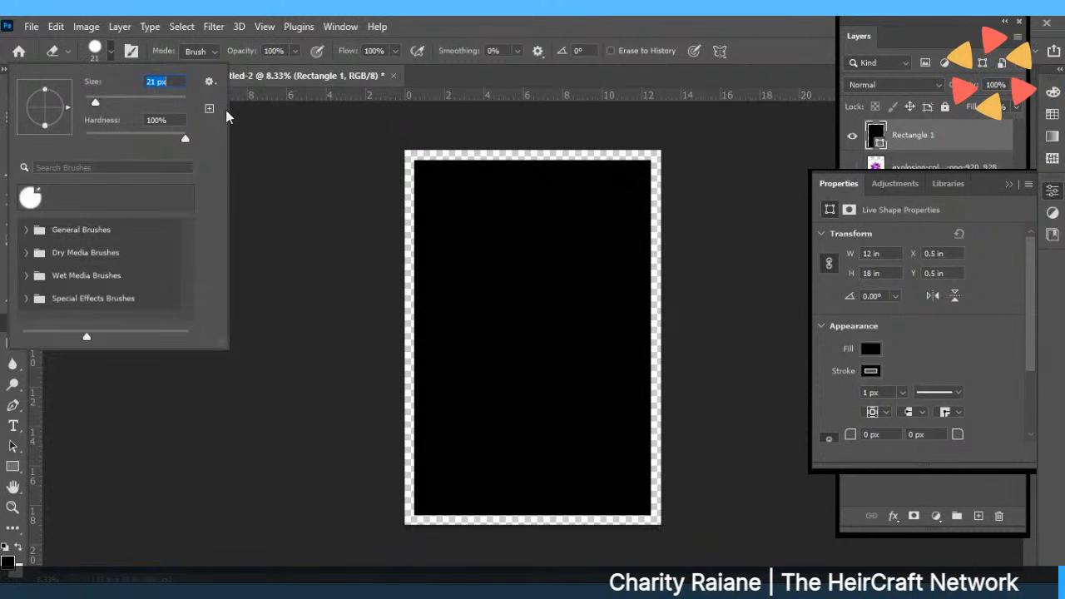
{"action": "left_click", "coordinate": [57, 51]}
{"action": "left_click", "coordinate": [96, 52]}
{"action": "left_click", "coordinate": [97, 52]}
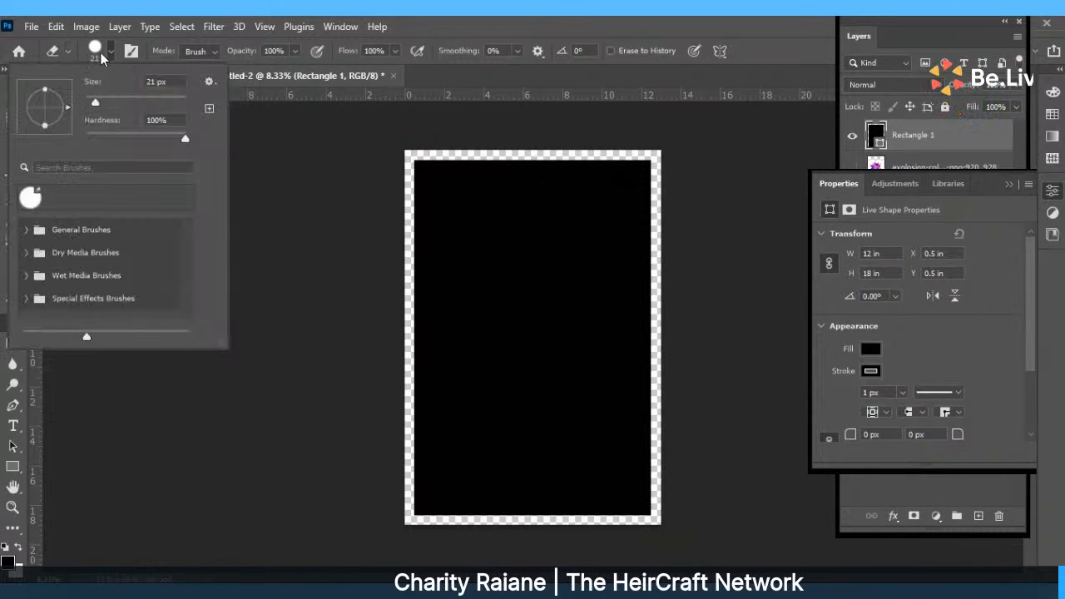
Choose the Soft Round brush from General Brushes at 0% hardness.
{"action": "left_click", "coordinate": [25, 230]}
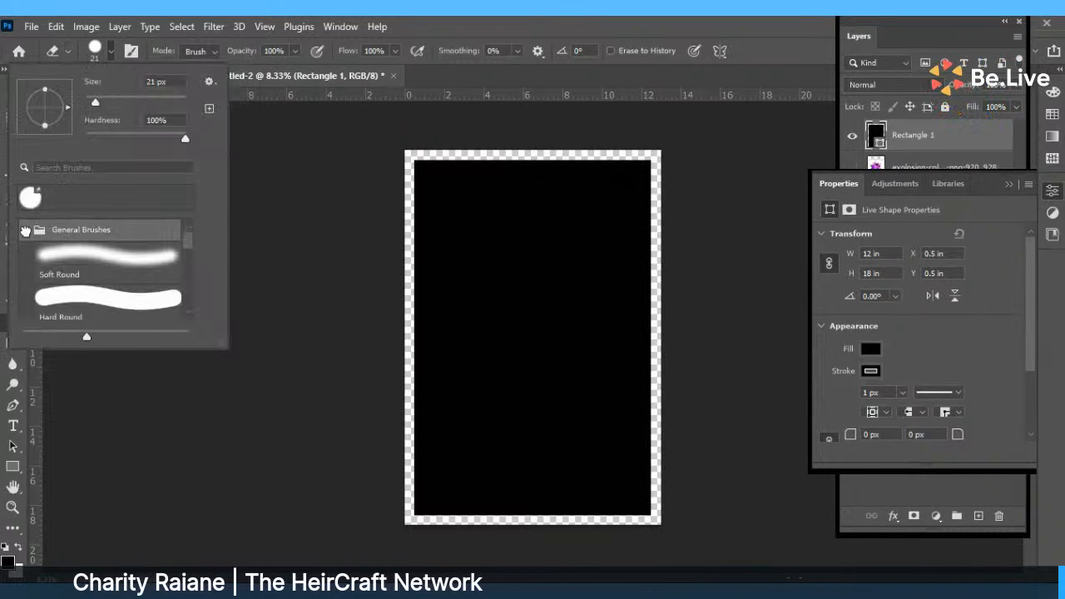
{"action": "left_click", "coordinate": [99, 259]}
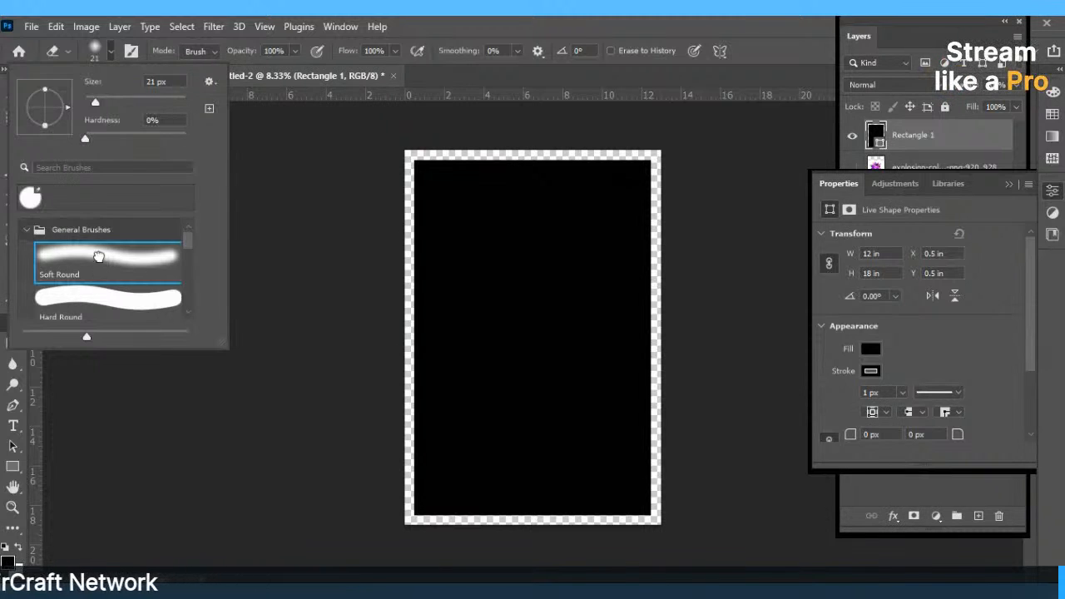
{"action": "scroll", "coordinate": [198, 263], "scroll_direction": "down", "scroll_amount": 2}
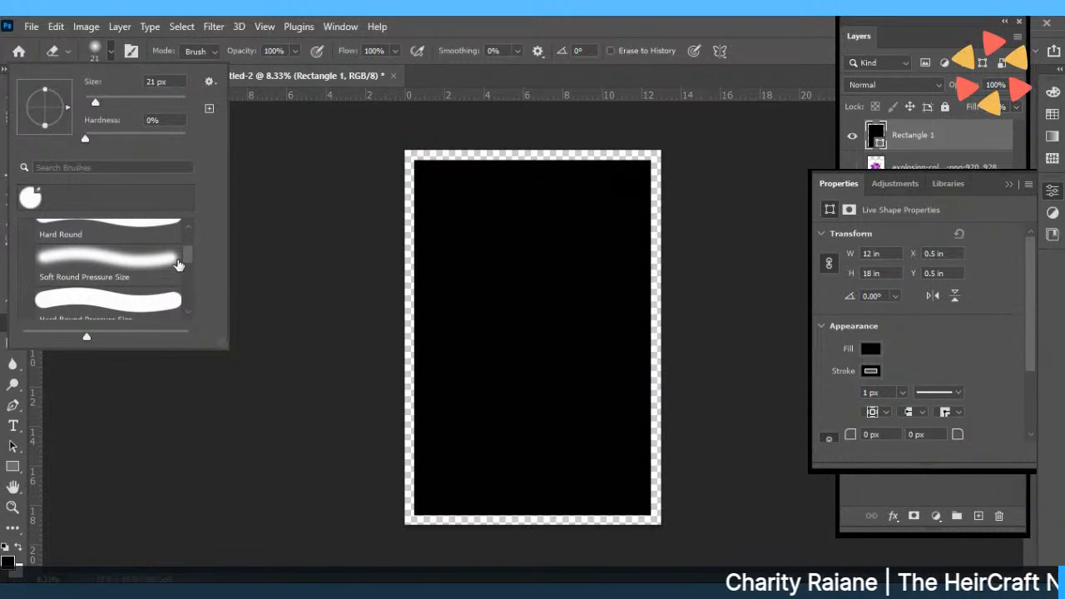
{"action": "scroll", "coordinate": [188, 274], "scroll_direction": "down", "scroll_amount": 2}
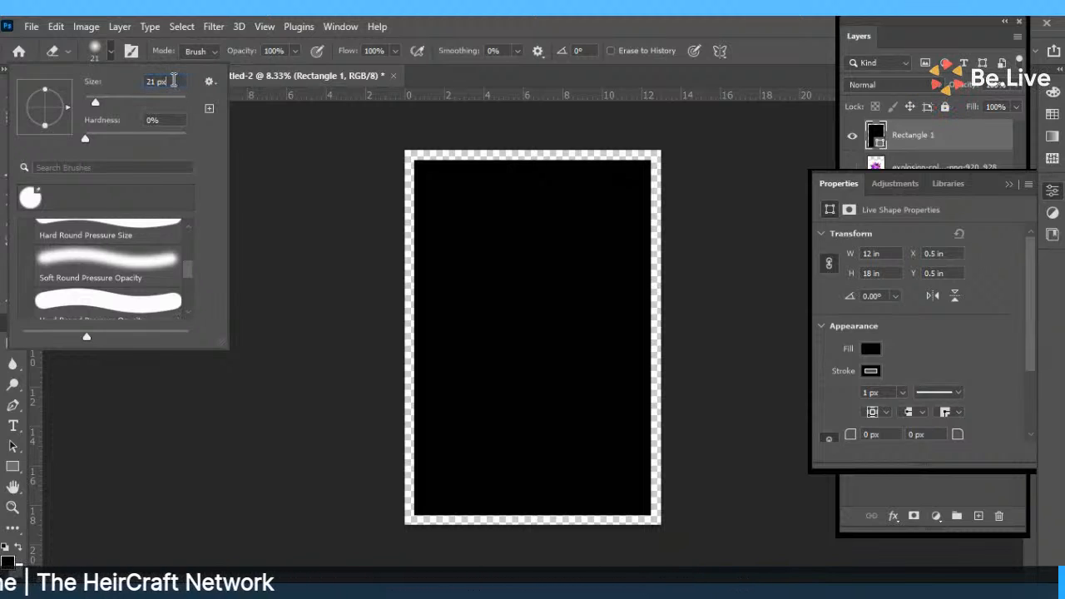
{"action": "right_click", "coordinate": [174, 81]}
{"action": "left_click", "coordinate": [233, 131]}
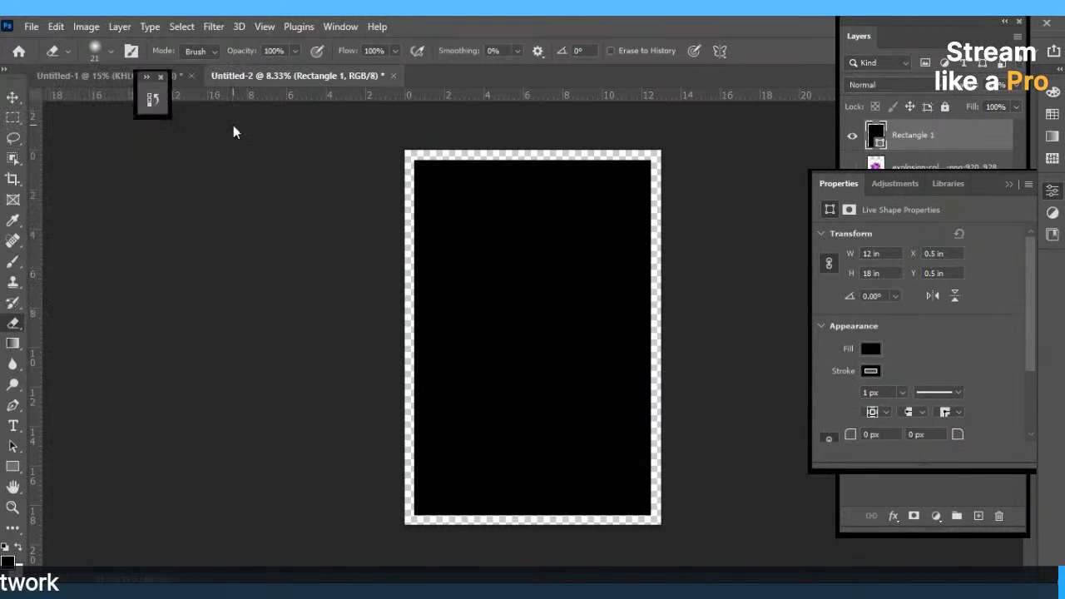
Rasterize the black Rectangle 1 shape and erase thin scribbled streaks across it with the Eraser.
{"action": "left_click", "coordinate": [422, 202]}
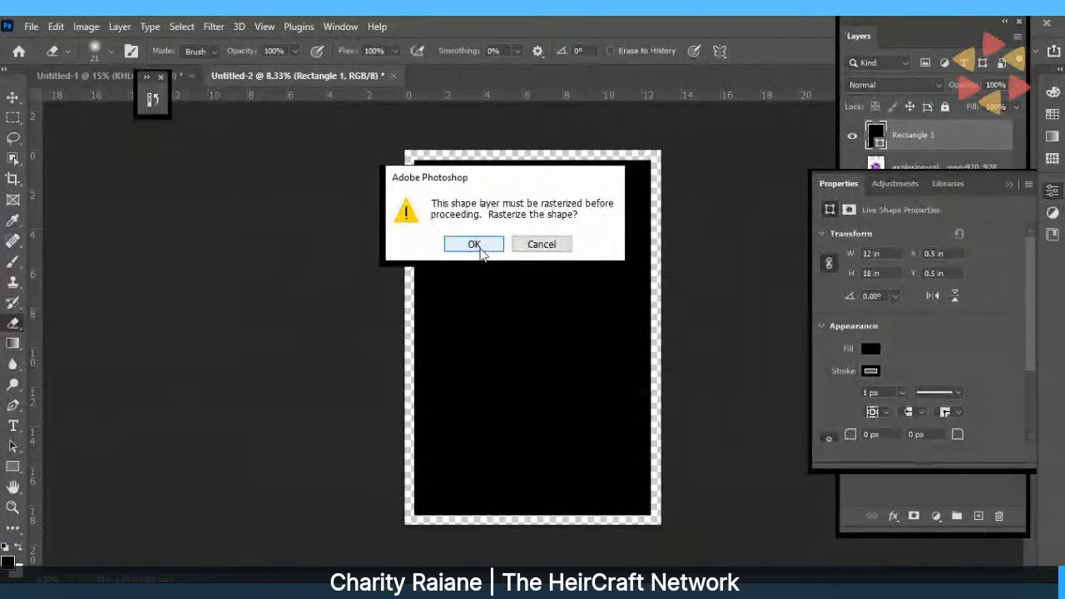
{"action": "left_click", "coordinate": [480, 248]}
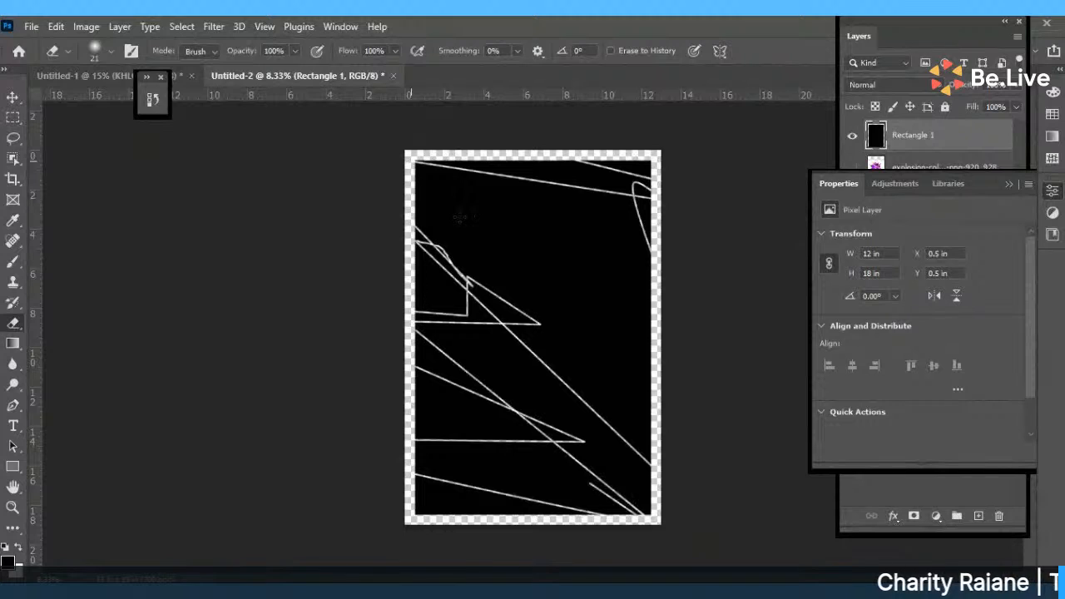
{"action": "mouse_move", "coordinate": [459, 216]}
{"action": "left_mouse_down"}
{"action": "mouse_move", "coordinate": [630, 459]}
{"action": "mouse_move", "coordinate": [517, 288]}
{"action": "mouse_move", "coordinate": [414, 291]}
{"action": "left_mouse_up"}
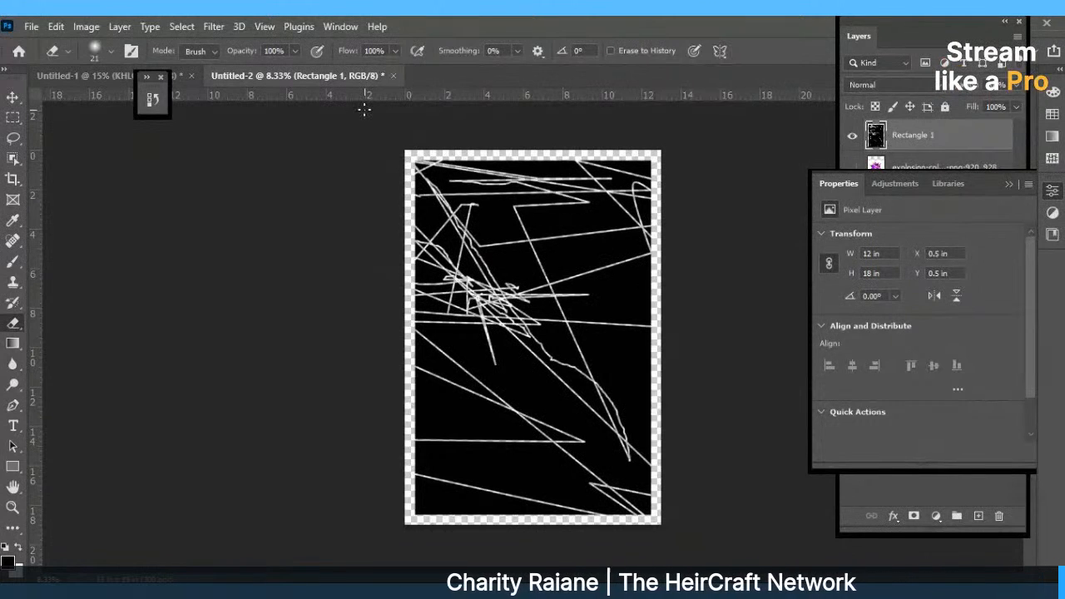
{"action": "left_click", "coordinate": [13, 98]}
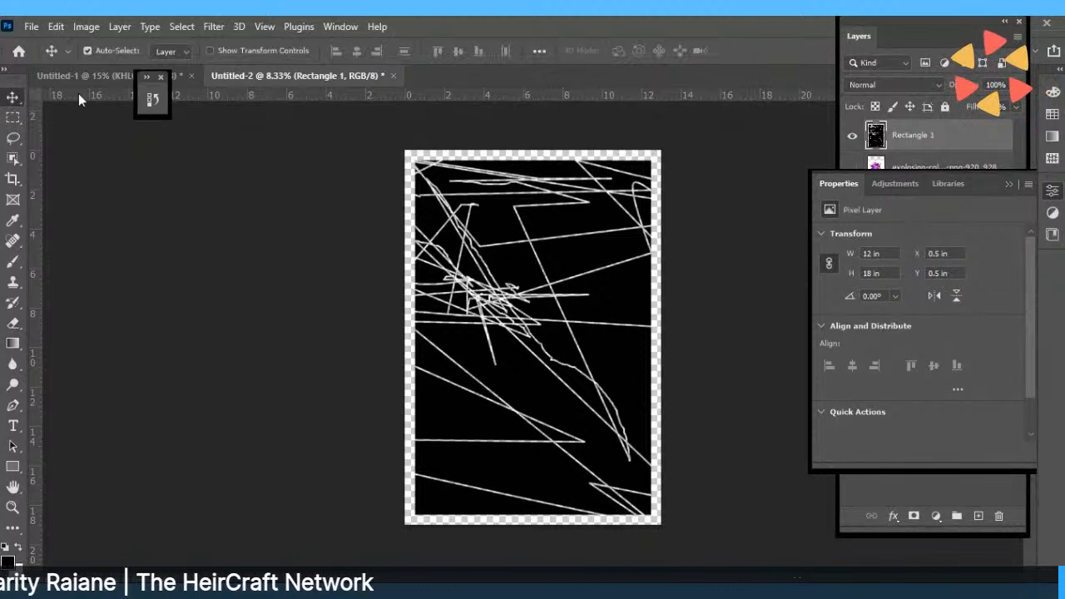
Step back in History to the Rasterize Layer state to remove the scribbles, then reselect the Eraser.
{"action": "left_click", "coordinate": [151, 99]}
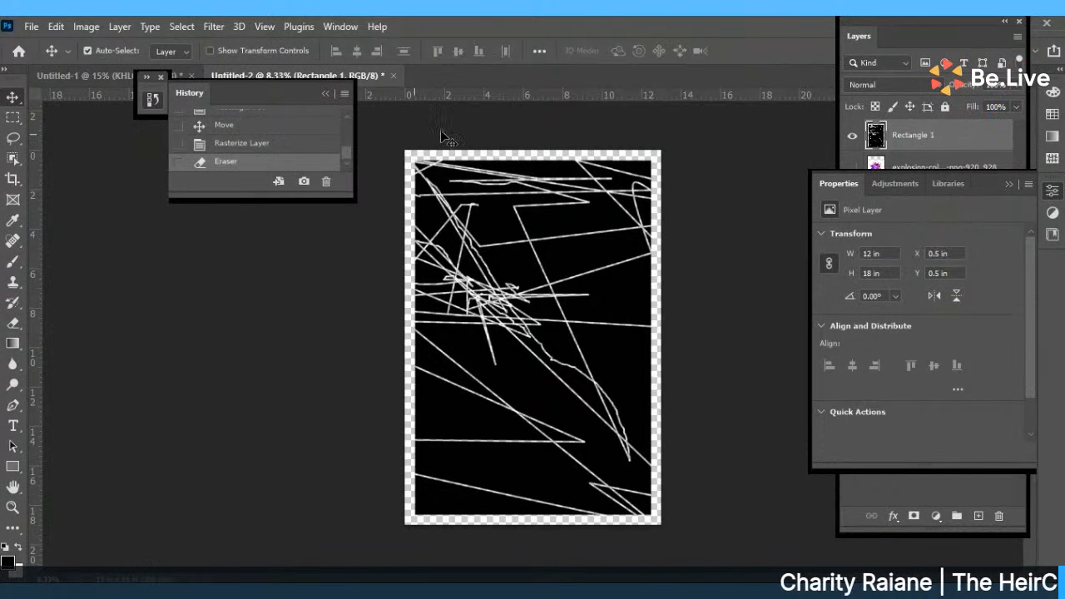
{"action": "left_click", "coordinate": [255, 147]}
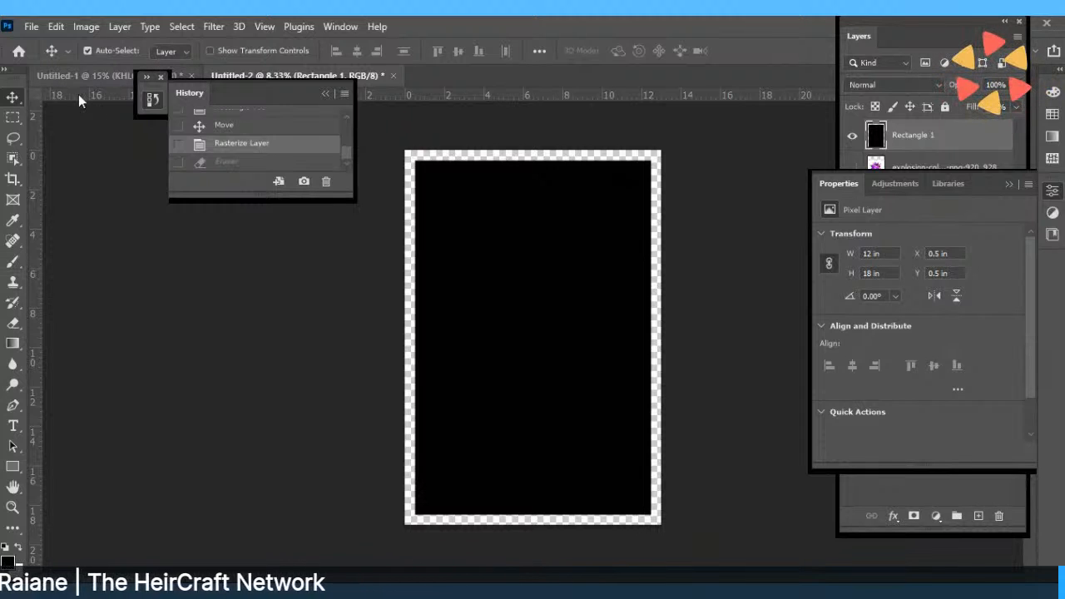
{"action": "left_click", "coordinate": [12, 325]}
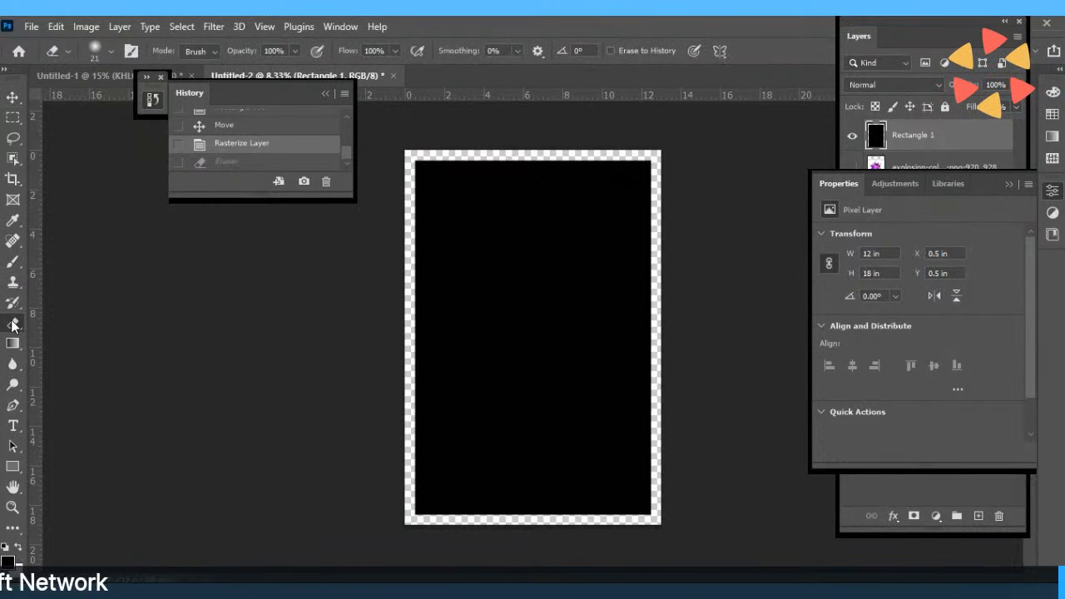
Enlarge the Eraser to 146 px, try a strip down the rectangle's left edge, then undo it.
{"action": "left_click", "coordinate": [110, 51]}
{"action": "left_click_drag", "start_coordinate": [92, 103], "coordinate": [124, 103]}
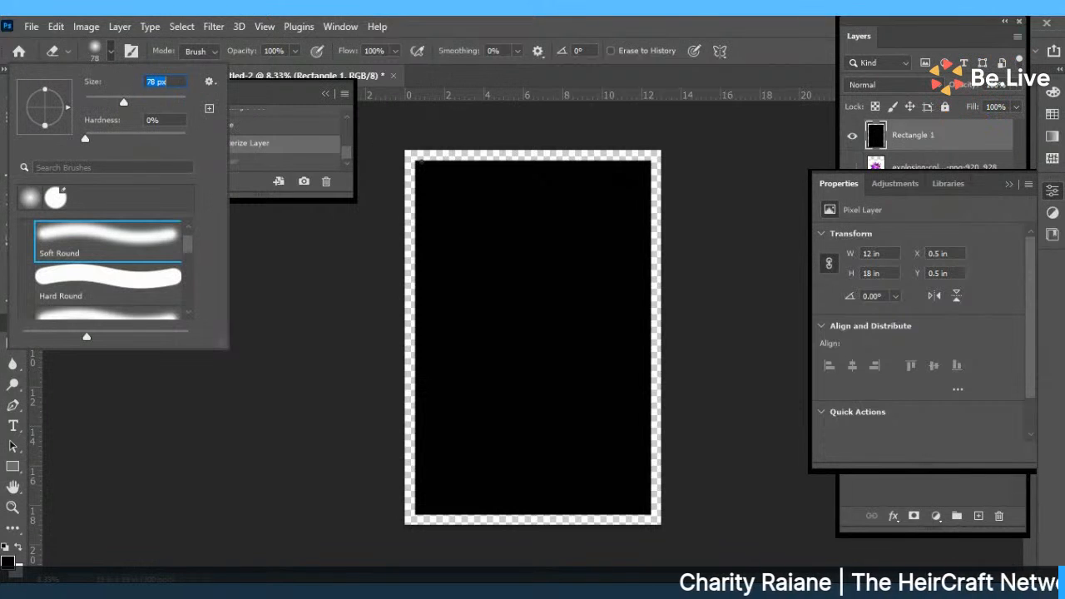
{"action": "left_click", "coordinate": [146, 101]}
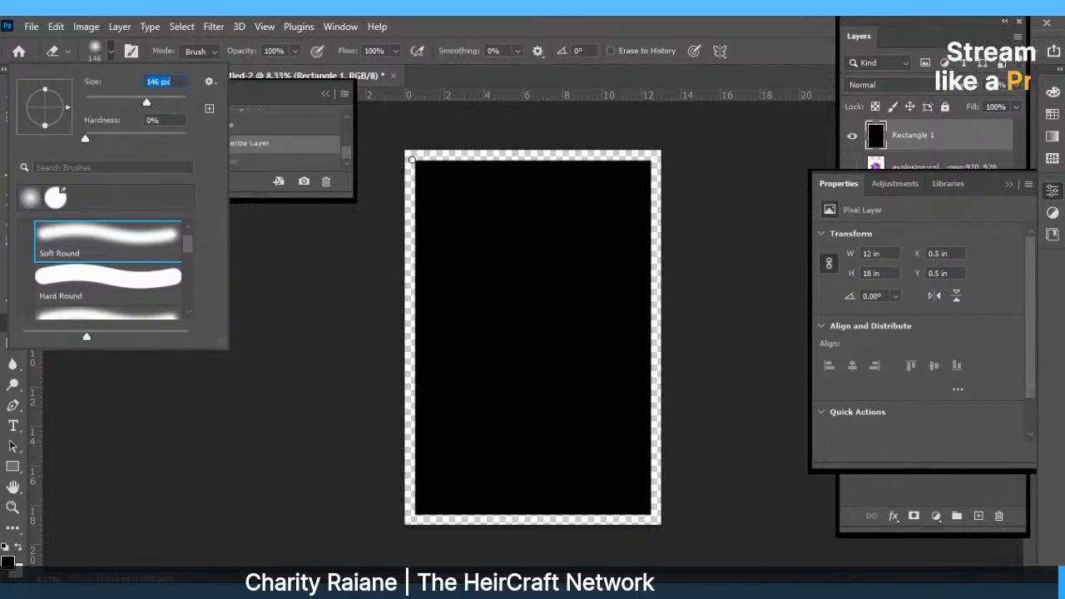
{"action": "left_click", "coordinate": [411, 161]}
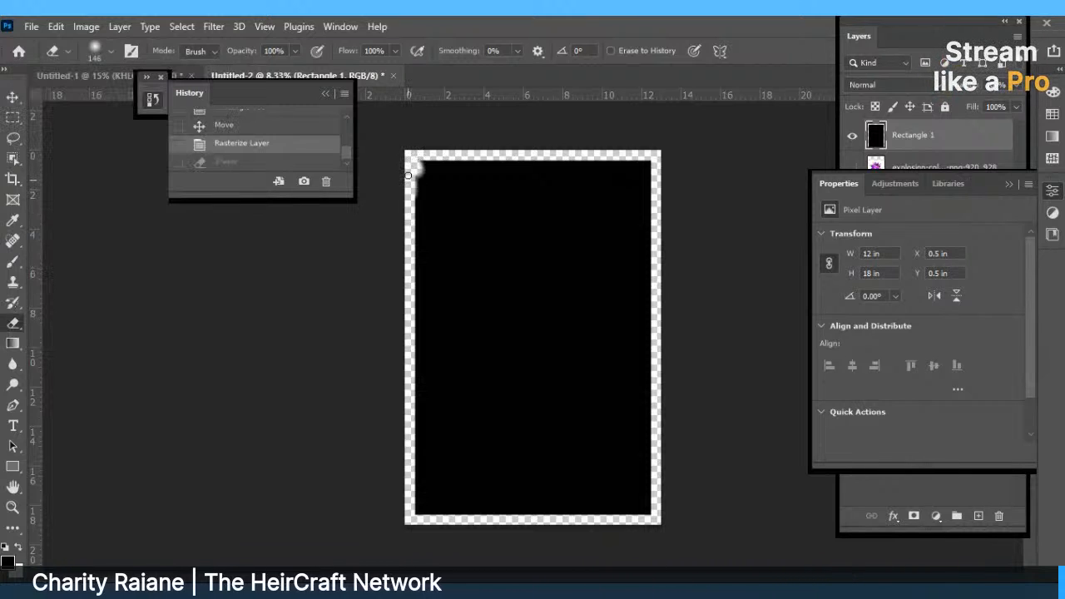
{"action": "left_click_drag", "start_coordinate": [408, 175], "coordinate": [414, 182]}
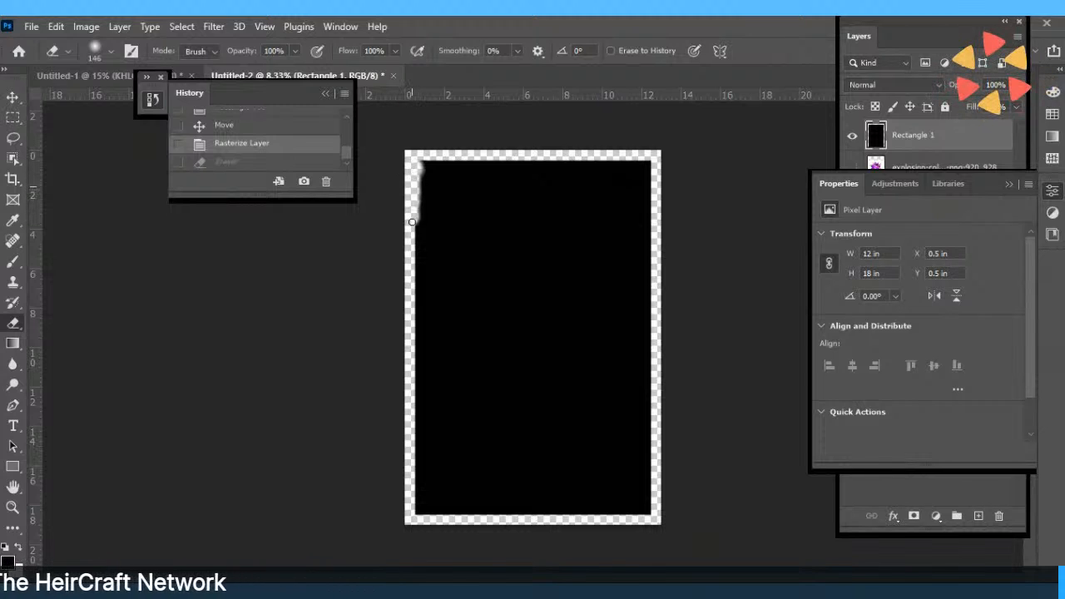
{"action": "left_click_drag", "start_coordinate": [412, 221], "coordinate": [408, 212]}
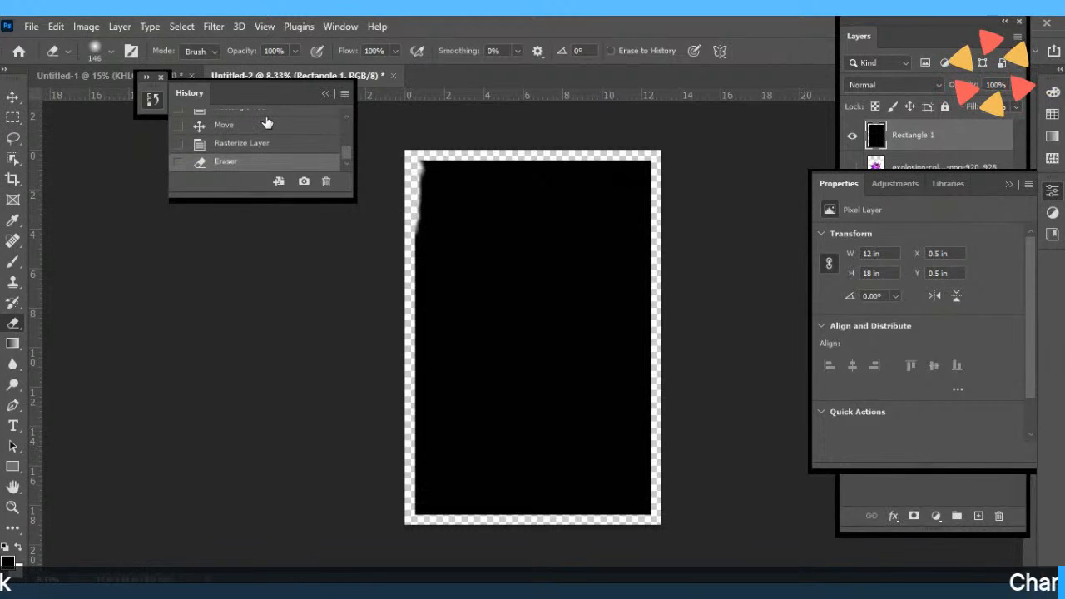
{"action": "left_click", "coordinate": [247, 145]}
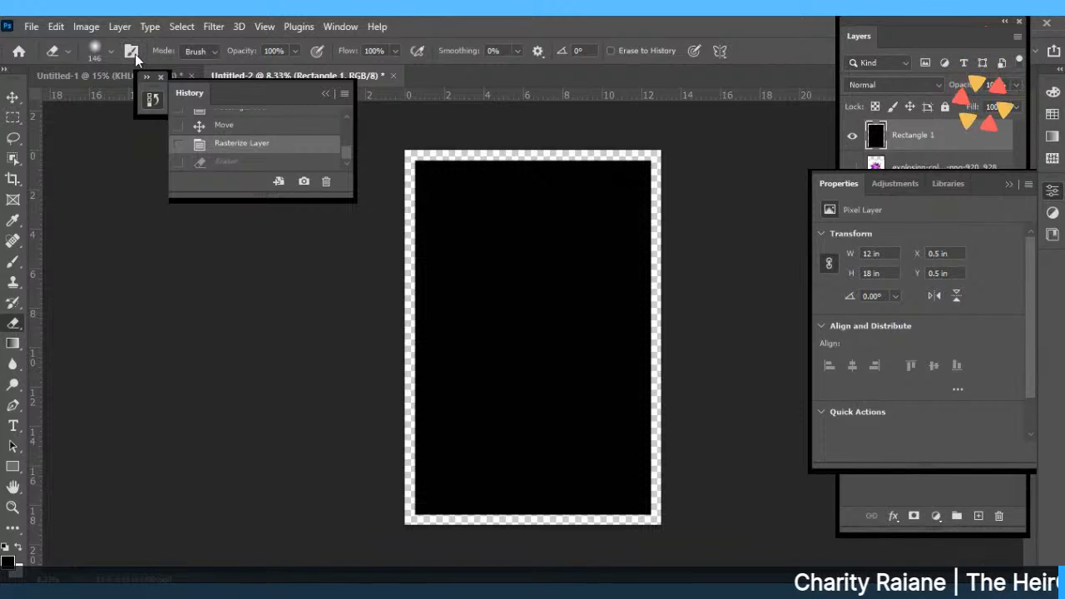
With eraser hardness at about 24%, erase the top-left corner and a wavy left-edge strip.
{"action": "left_click", "coordinate": [104, 50]}
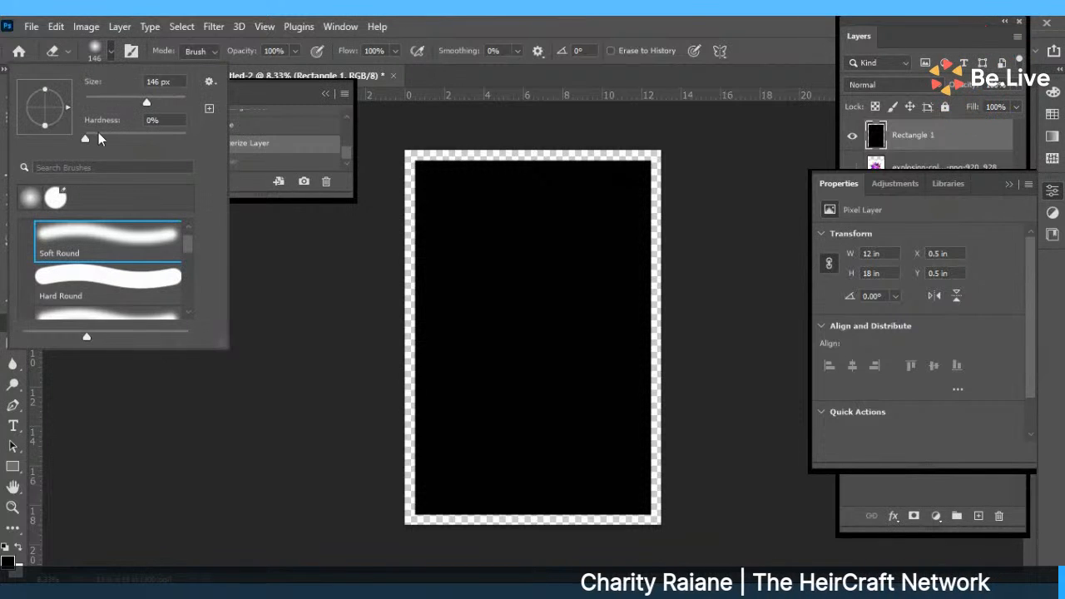
{"action": "left_click_drag", "start_coordinate": [87, 138], "coordinate": [109, 134]}
{"action": "left_click", "coordinate": [416, 161]}
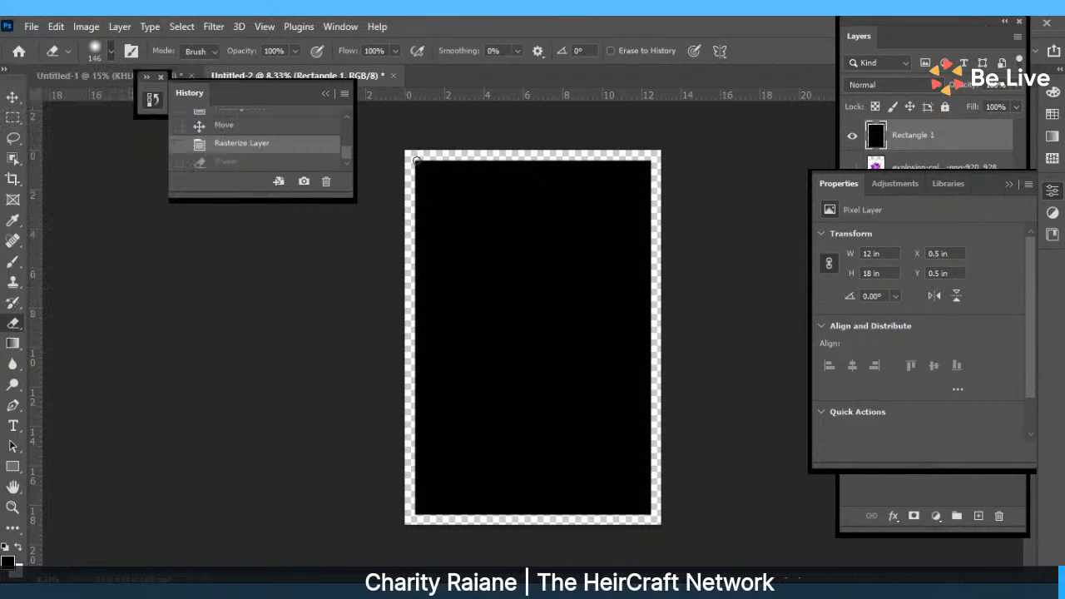
{"action": "left_click", "coordinate": [416, 161]}
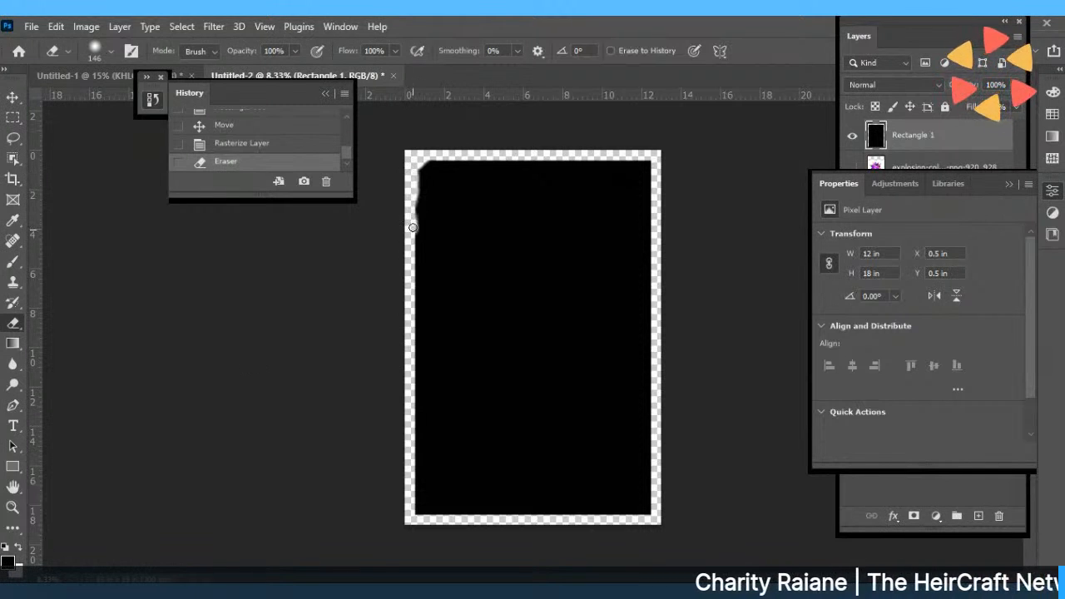
{"action": "mouse_move", "coordinate": [413, 227]}
{"action": "left_mouse_down"}
{"action": "mouse_move", "coordinate": [413, 510]}
{"action": "mouse_move", "coordinate": [429, 530]}
{"action": "mouse_move", "coordinate": [426, 521]}
{"action": "left_mouse_up"}
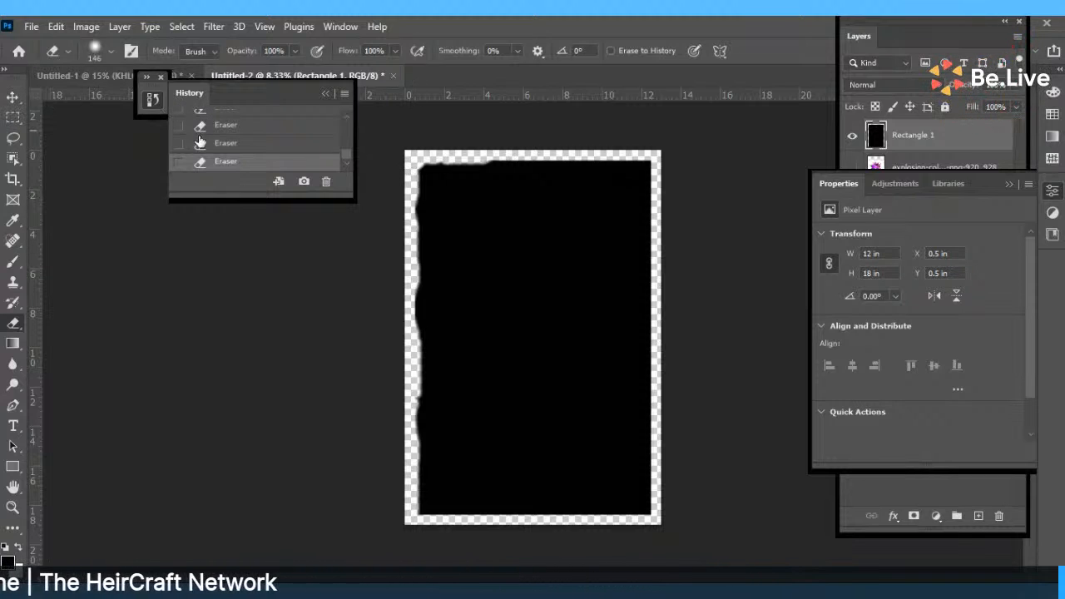
{"action": "left_click", "coordinate": [13, 98]}
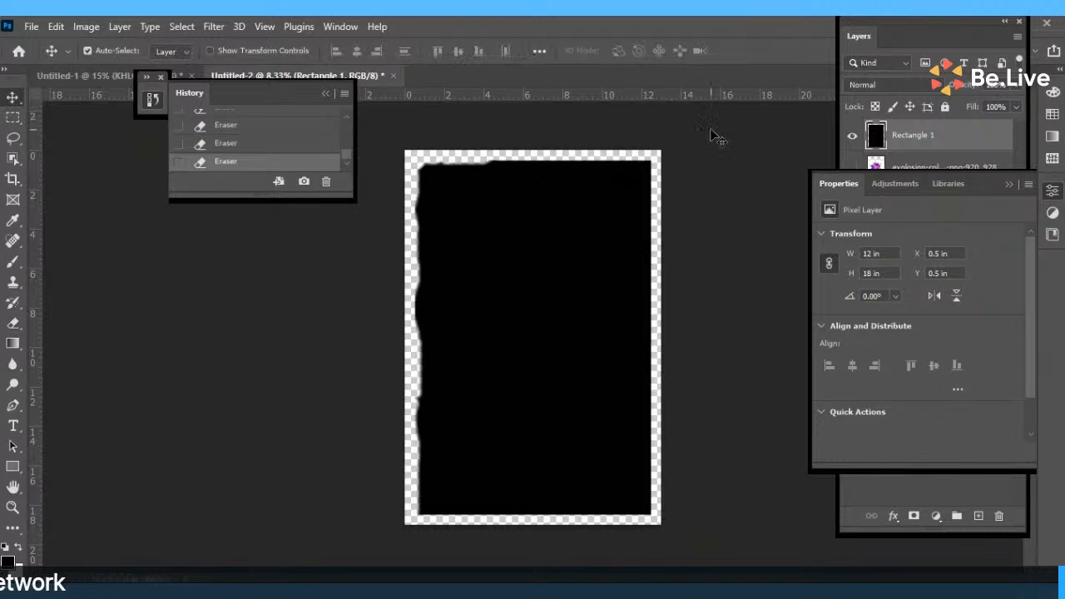
{"action": "scroll", "coordinate": [345, 161], "scroll_direction": "up", "scroll_amount": 1}
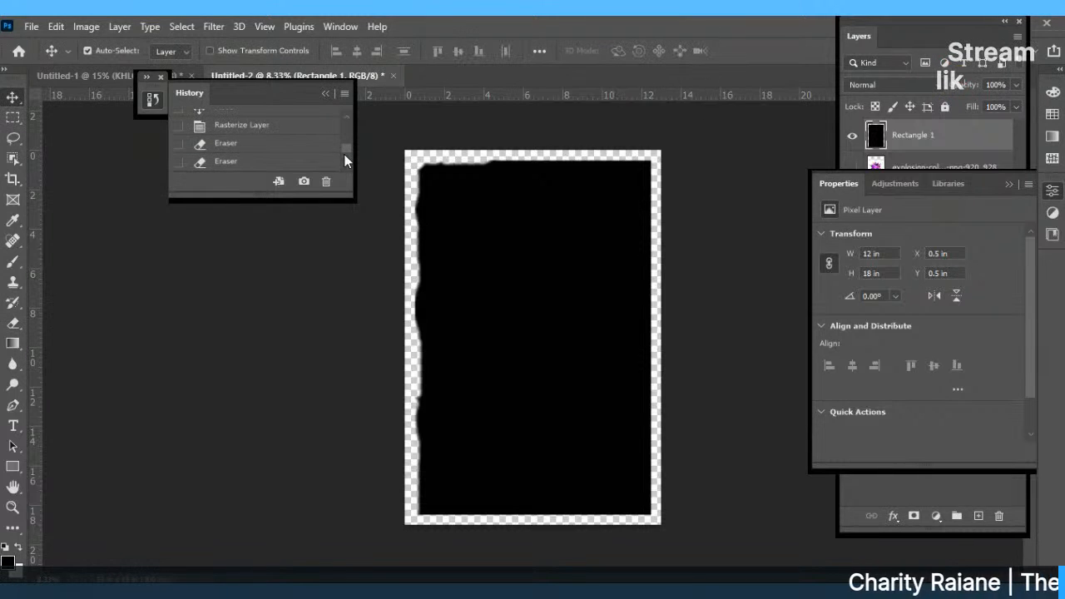
Revert to the Rasterize Layer history state to discard the ragged erasures, and reselect the Eraser.
{"action": "scroll", "coordinate": [339, 146], "scroll_direction": "up", "scroll_amount": 1}
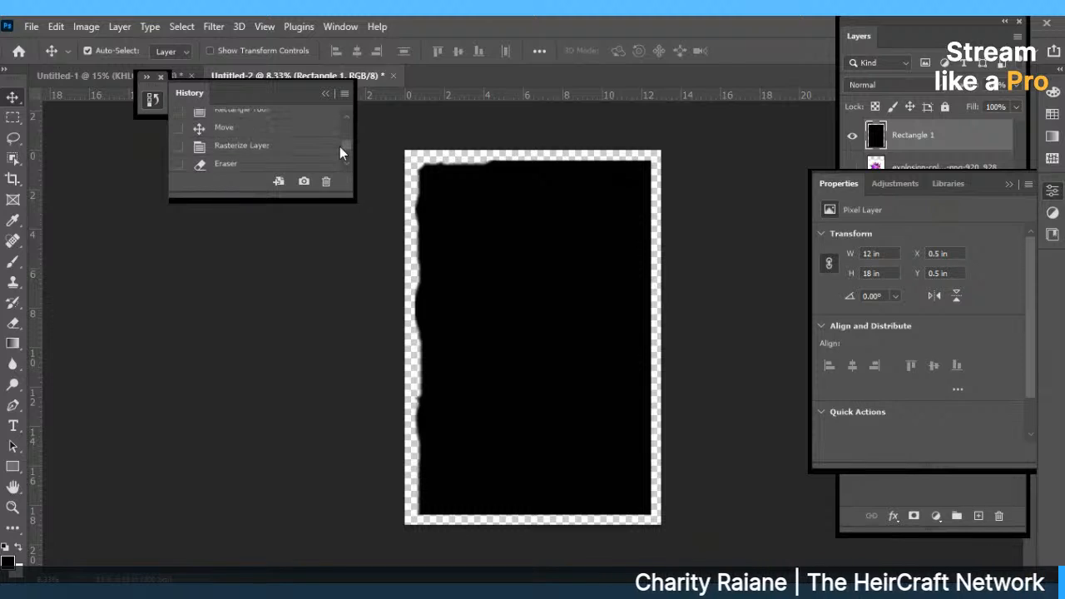
{"action": "left_click", "coordinate": [277, 148]}
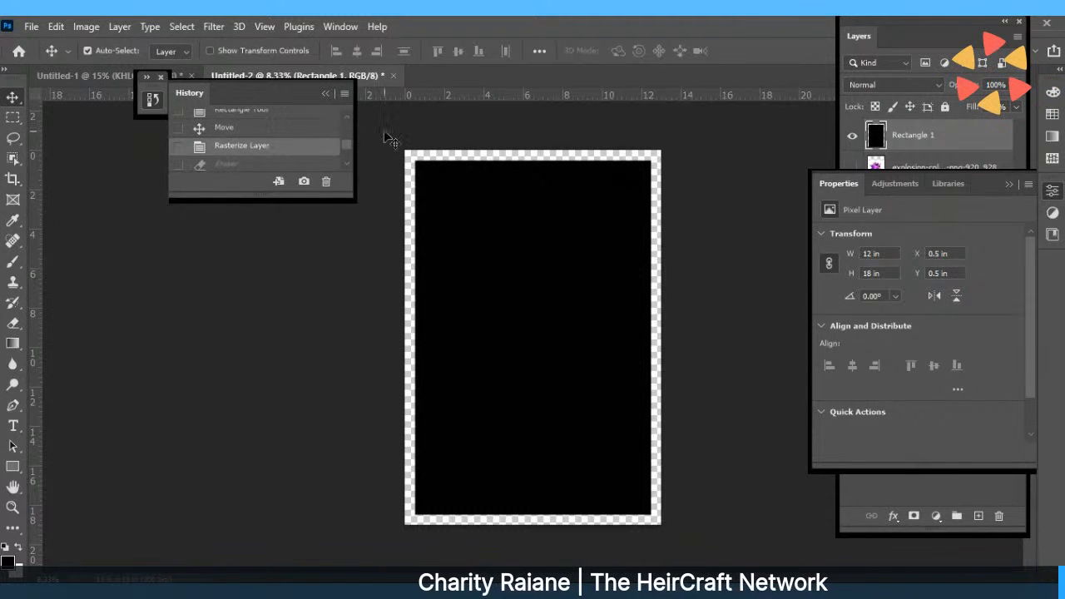
{"action": "left_click", "coordinate": [17, 325]}
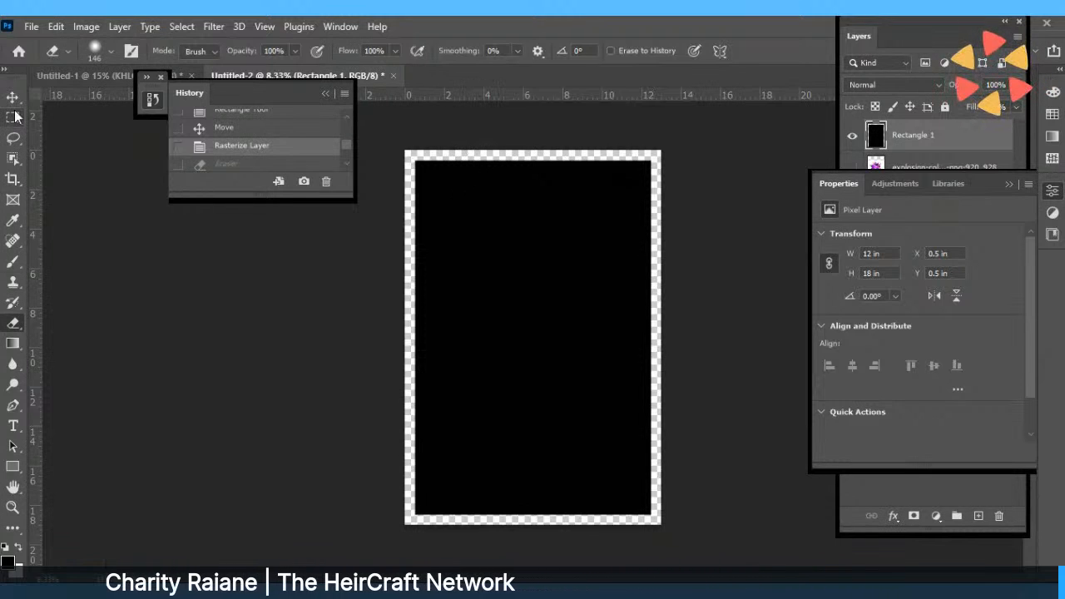
Bring up the File > Open dialog and cancel it without opening anything.
{"action": "left_click", "coordinate": [31, 26]}
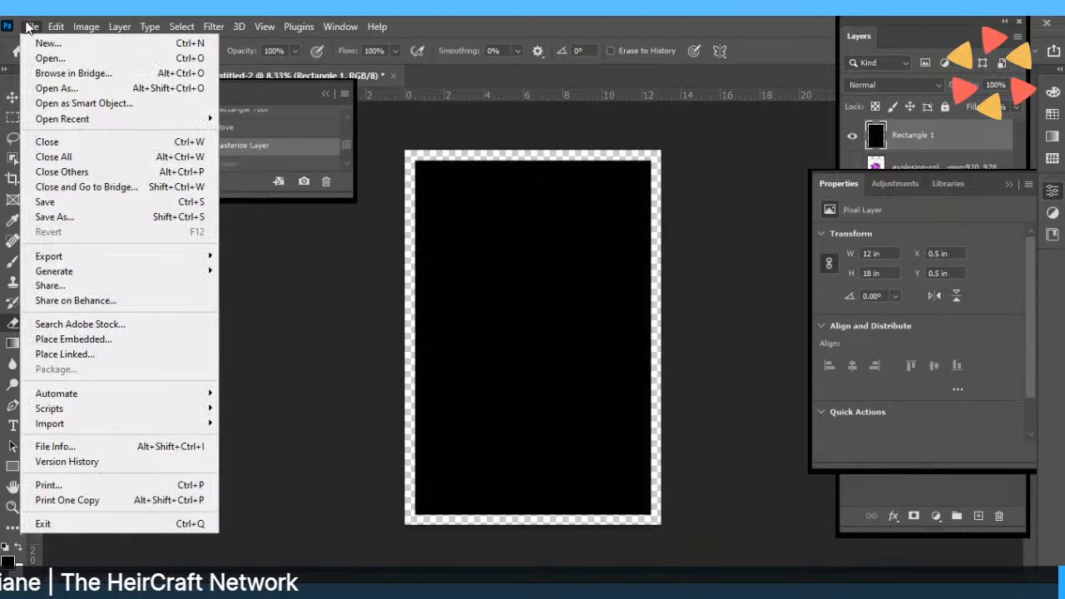
{"action": "left_click", "coordinate": [39, 55]}
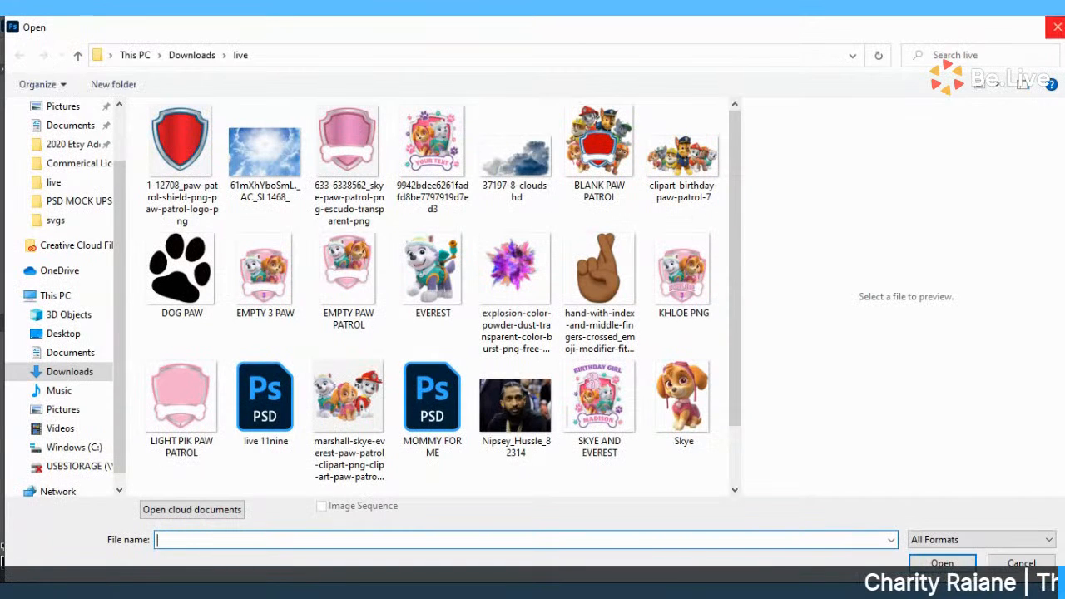
{"action": "left_click", "coordinate": [1056, 28]}
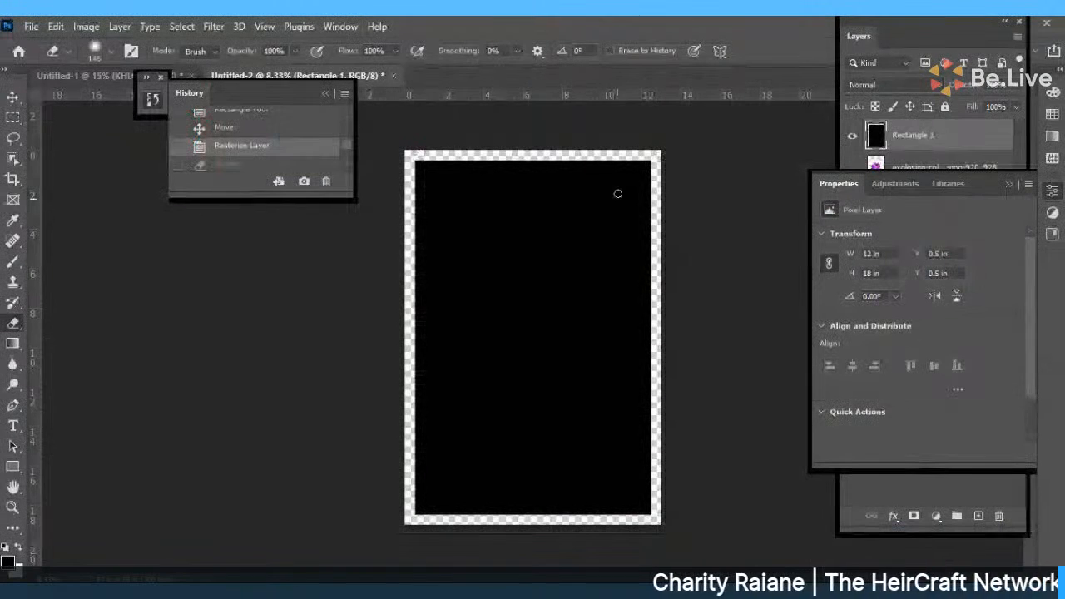
Set the Eraser brush to 354 px size with 35% hardness.
{"action": "left_click", "coordinate": [110, 52]}
{"action": "left_click_drag", "start_coordinate": [147, 101], "coordinate": [168, 103]}
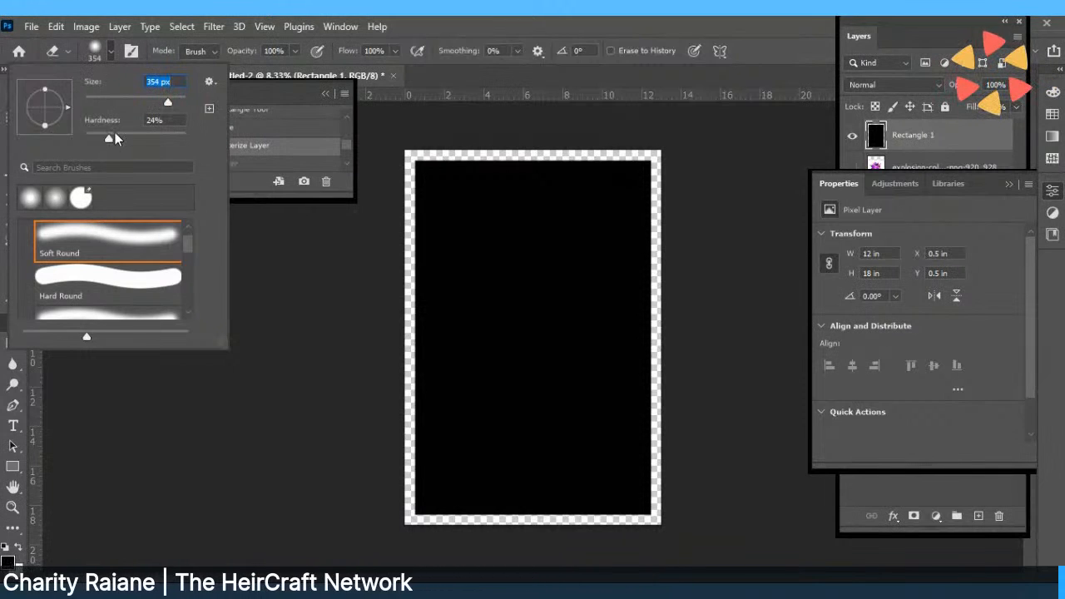
{"action": "left_click_drag", "start_coordinate": [115, 139], "coordinate": [119, 139]}
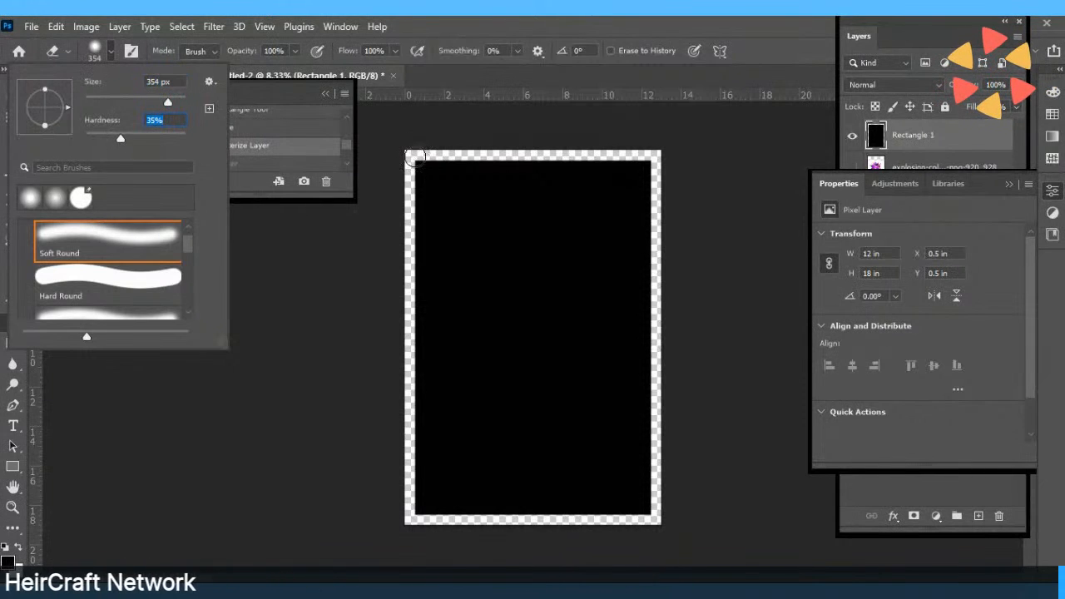
{"action": "left_click", "coordinate": [411, 158]}
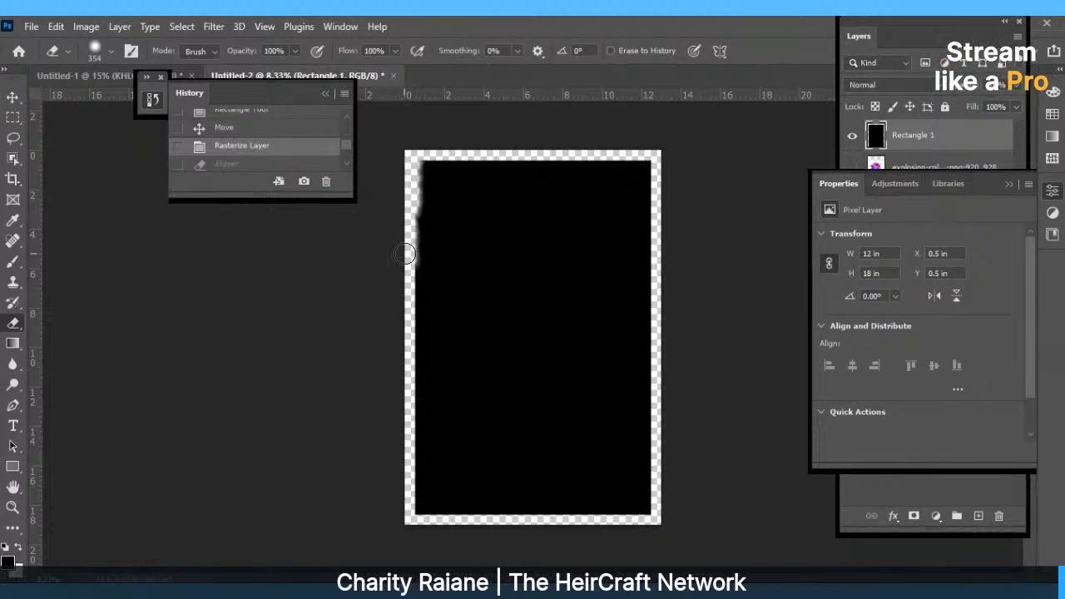
Erase ragged strips along the rectangle's left, bottom, top and lower-right edges.
{"action": "left_click_drag", "start_coordinate": [400, 282], "coordinate": [404, 358]}
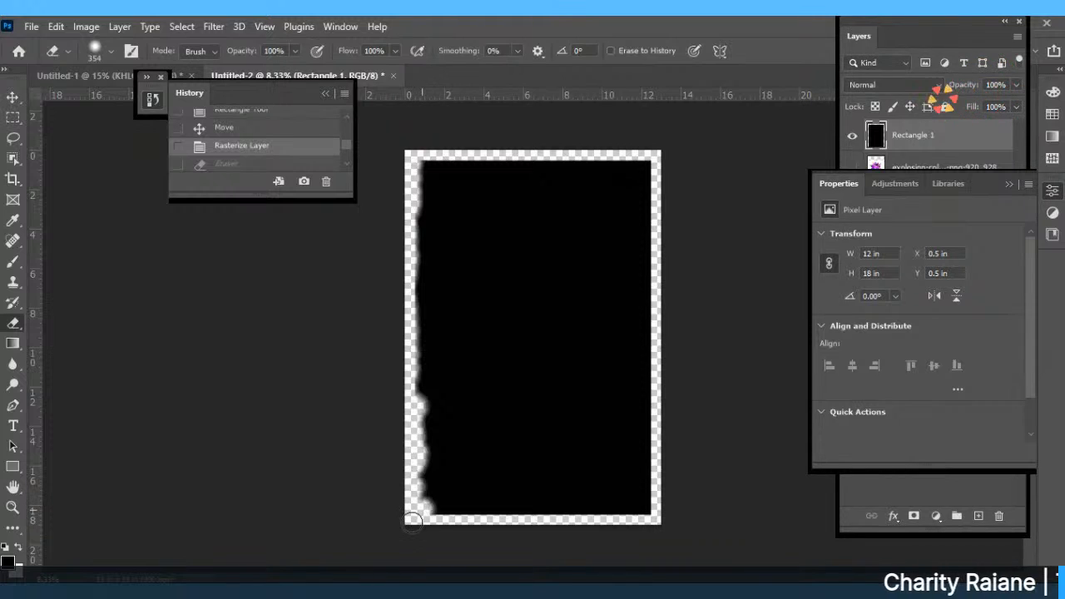
{"action": "left_click_drag", "start_coordinate": [478, 521], "coordinate": [516, 517]}
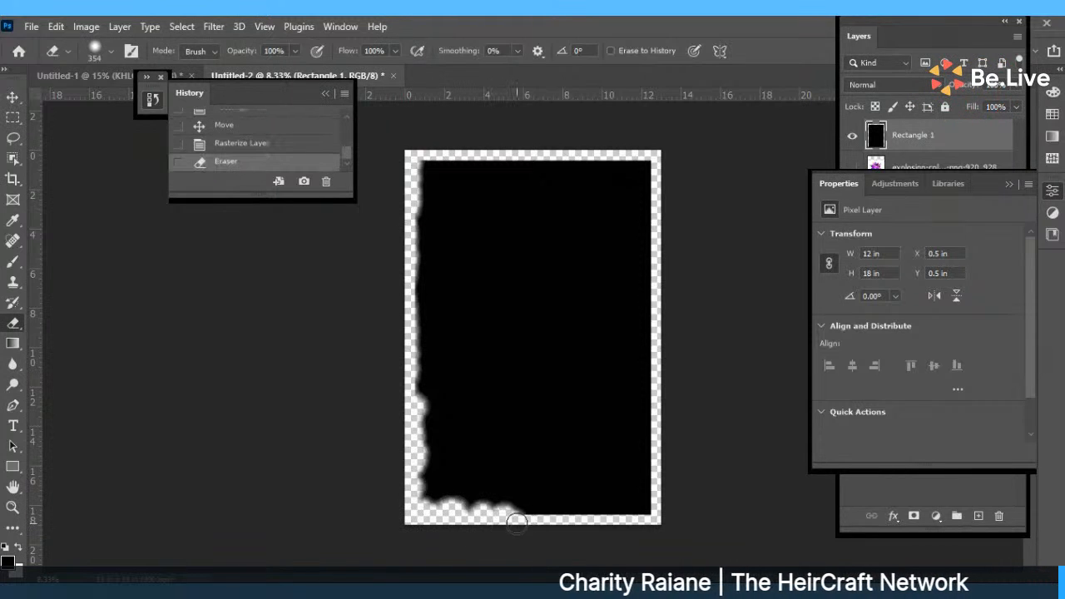
{"action": "left_click", "coordinate": [414, 396]}
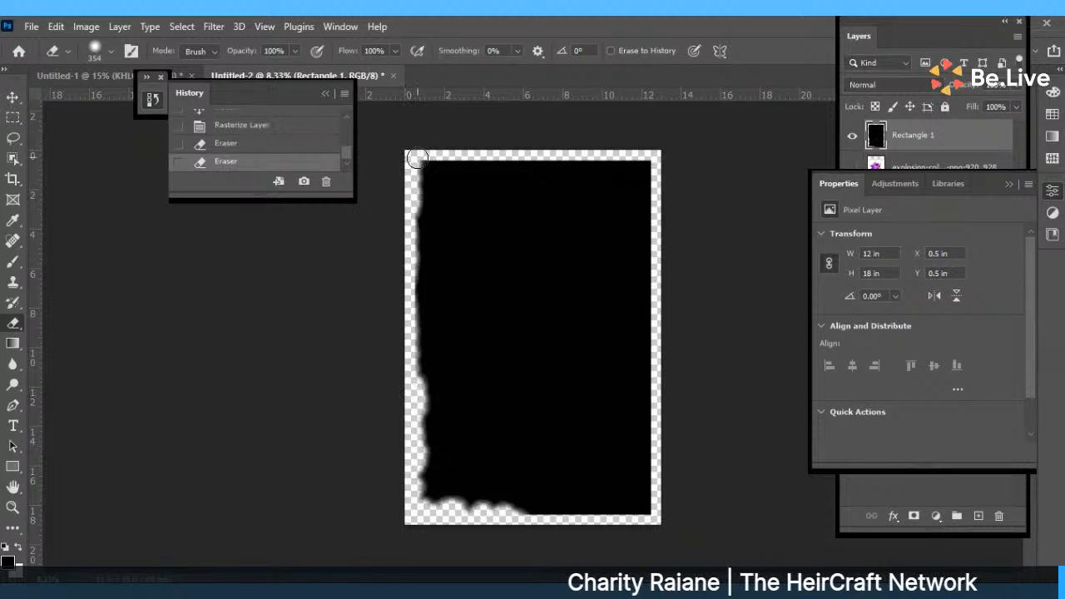
{"action": "left_click_drag", "start_coordinate": [427, 153], "coordinate": [606, 162]}
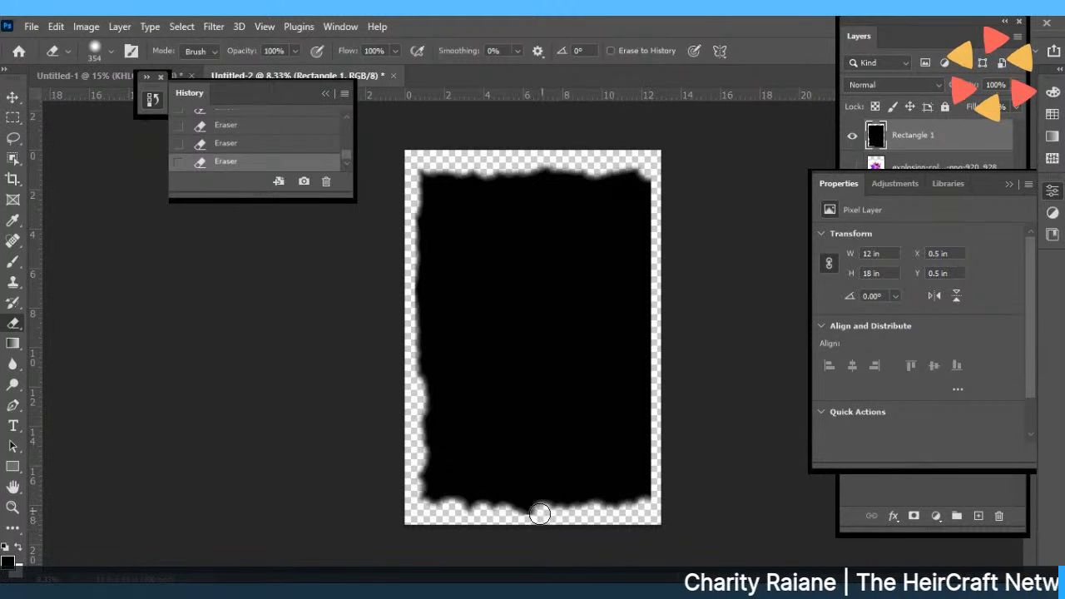
{"action": "left_click_drag", "start_coordinate": [655, 503], "coordinate": [660, 454]}
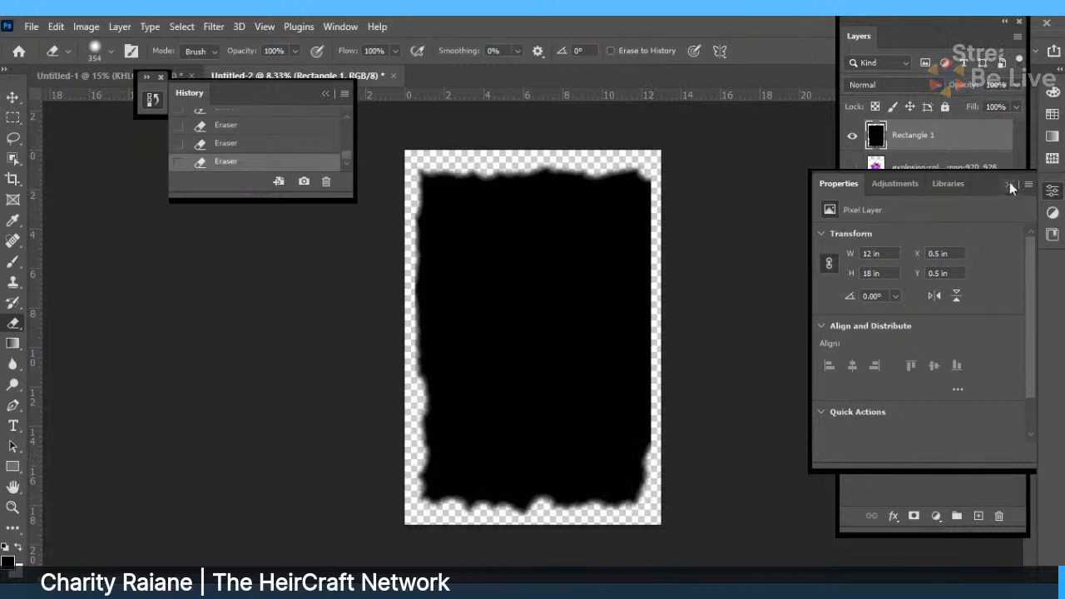
{"action": "left_click_drag", "start_coordinate": [1034, 185], "coordinate": [400, 231]}
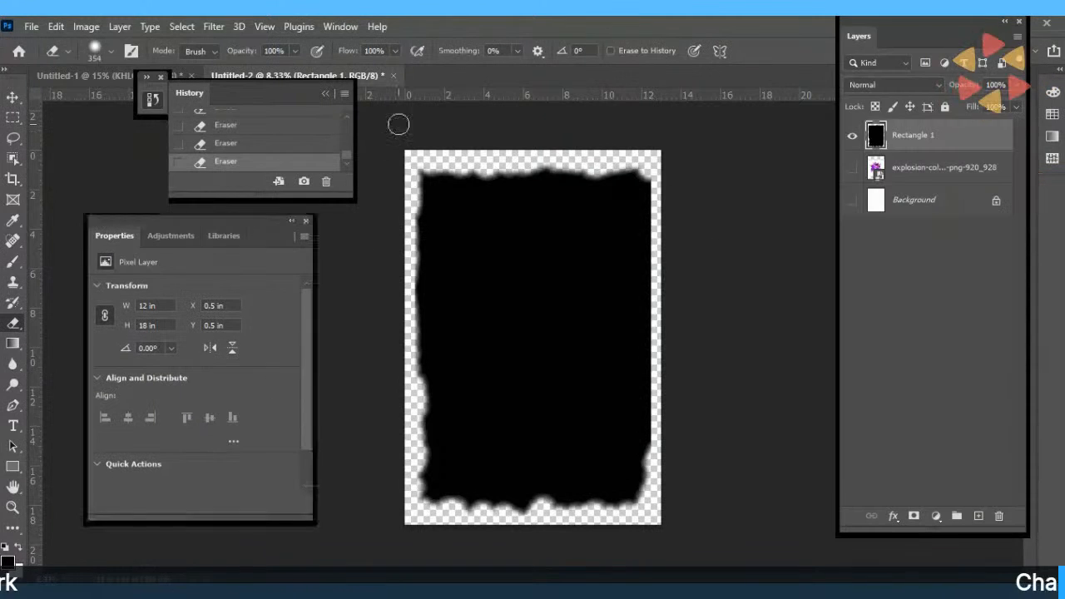
Reposition the History panel, close Properties, and float the Layers panel beside the canvas.
{"action": "left_click", "coordinate": [361, 26]}
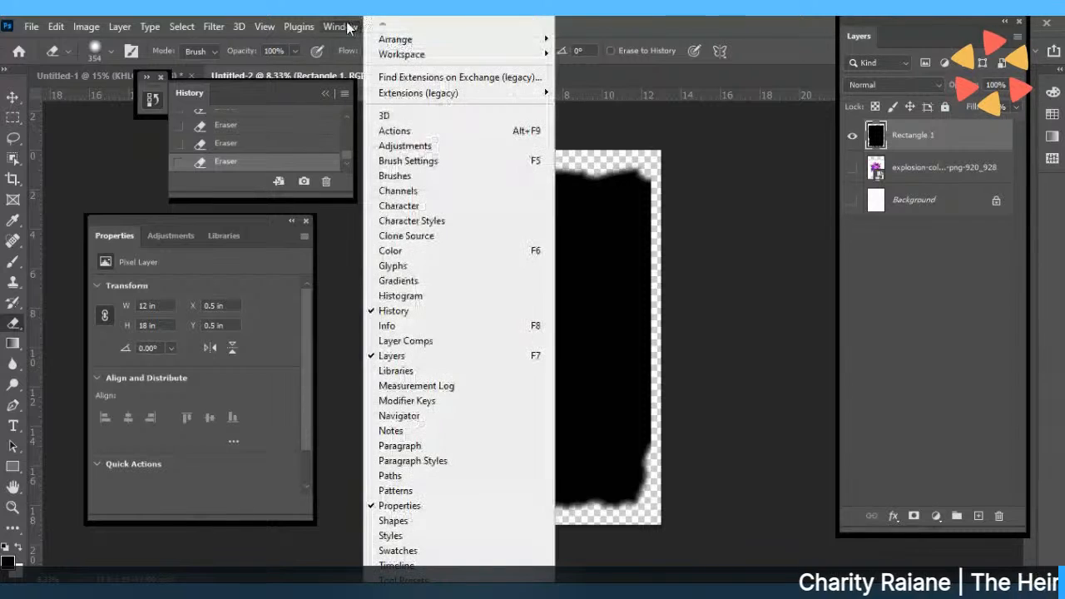
{"action": "left_click", "coordinate": [233, 101]}
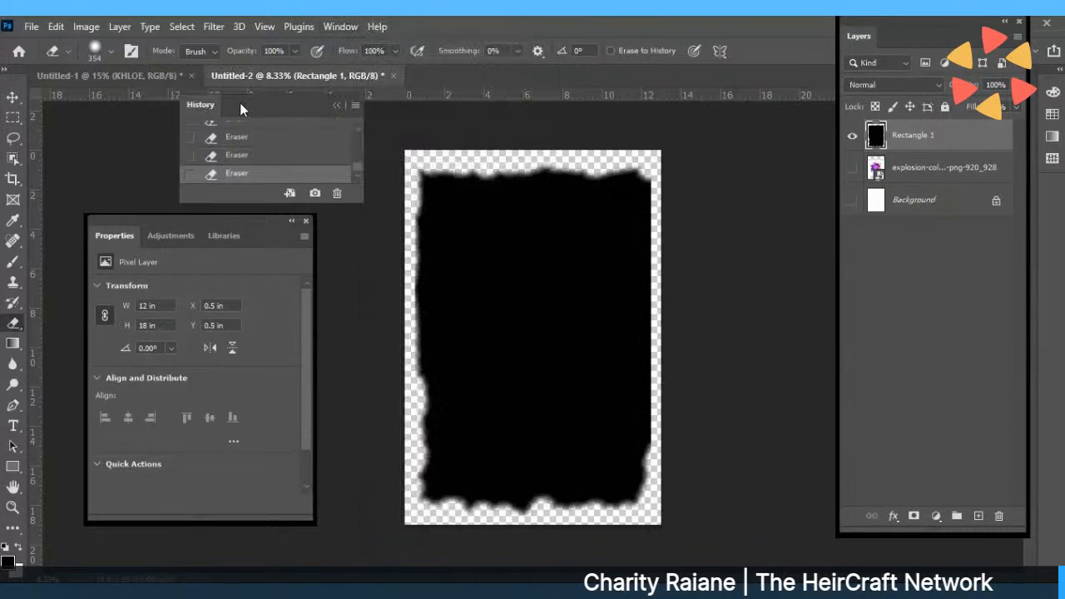
{"action": "left_click_drag", "start_coordinate": [239, 102], "coordinate": [733, 381]}
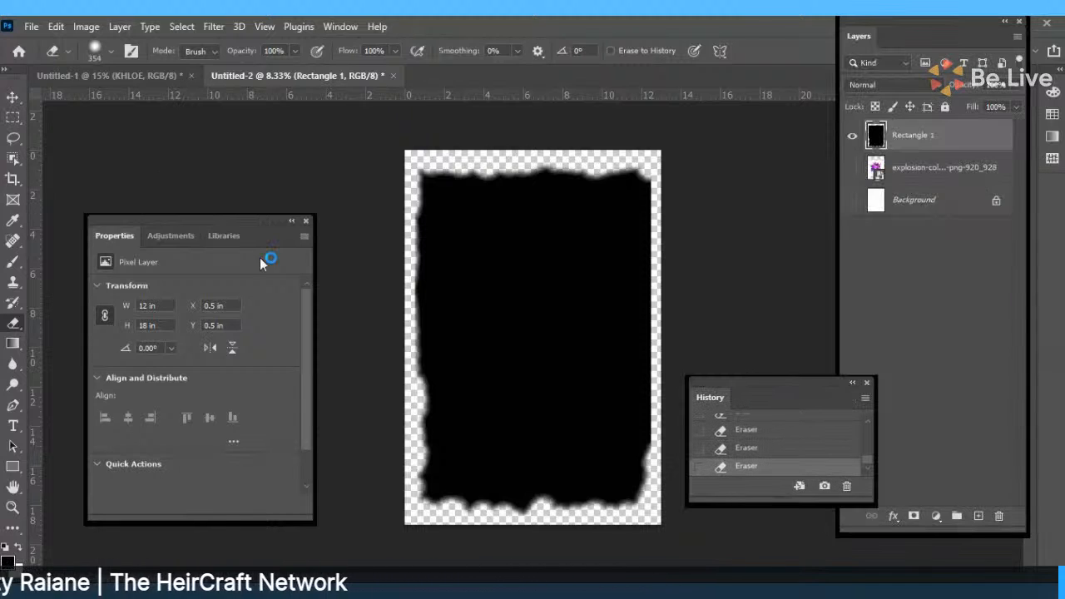
{"action": "left_click", "coordinate": [306, 221]}
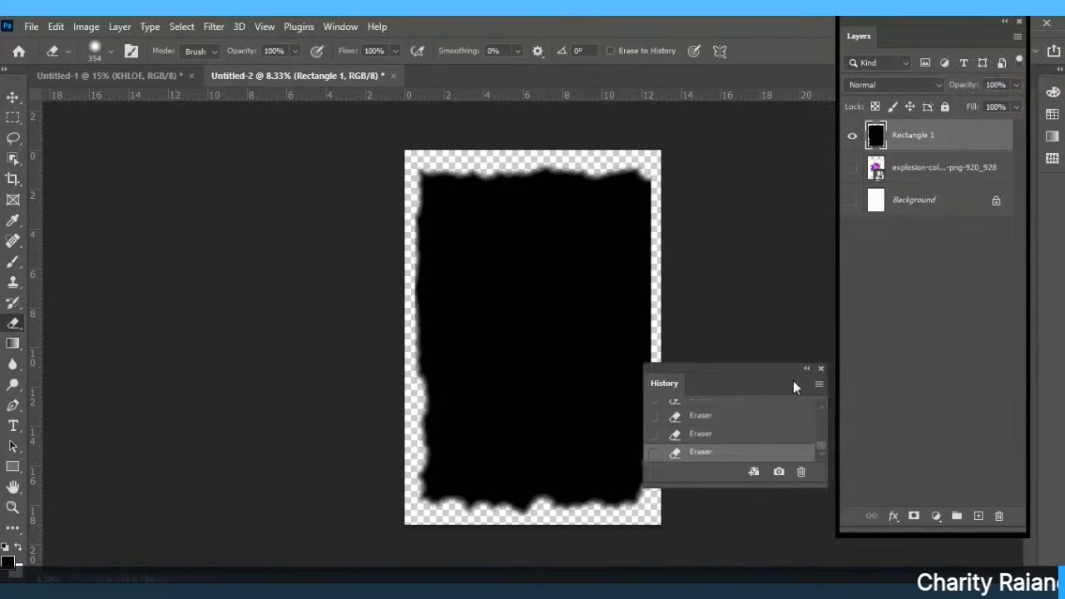
{"action": "left_click_drag", "start_coordinate": [792, 380], "coordinate": [198, 124]}
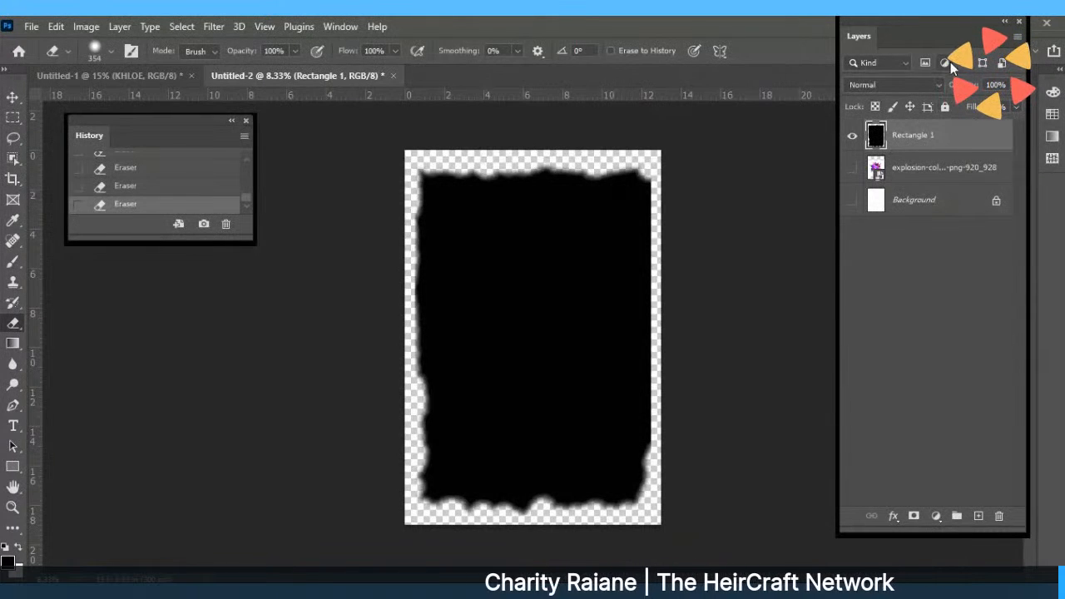
{"action": "left_click_drag", "start_coordinate": [940, 43], "coordinate": [983, 190]}
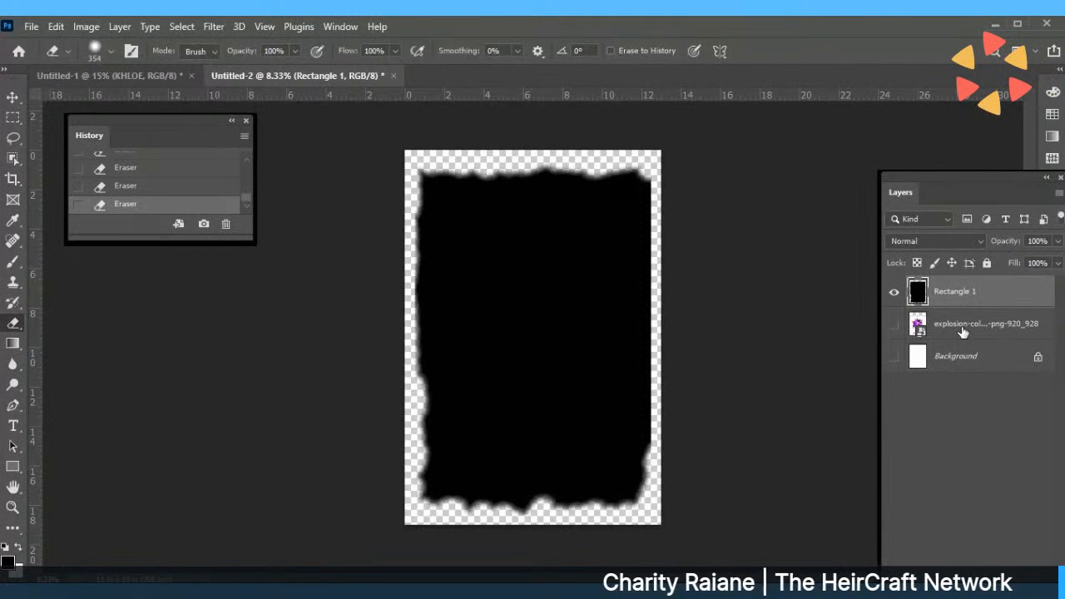
Erase trial bands on the top edge and a notch in the right edge, undoing unwanted strokes via History.
{"action": "mouse_move", "coordinate": [655, 182]}
{"action": "left_mouse_down"}
{"action": "mouse_move", "coordinate": [561, 223]}
{"action": "mouse_move", "coordinate": [416, 229]}
{"action": "mouse_move", "coordinate": [656, 197]}
{"action": "left_mouse_up"}
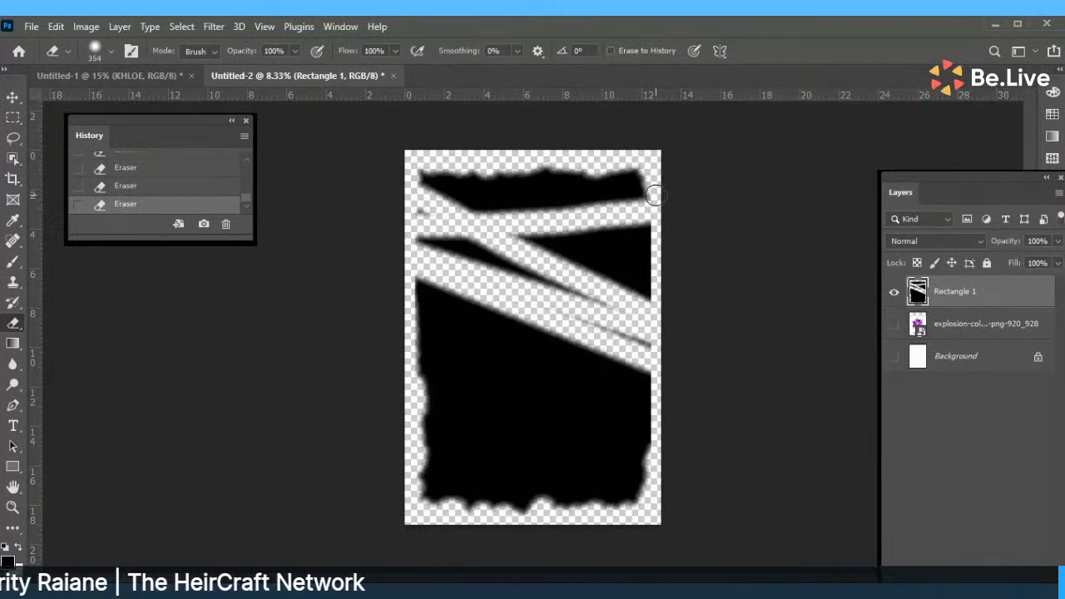
{"action": "left_click", "coordinate": [118, 191]}
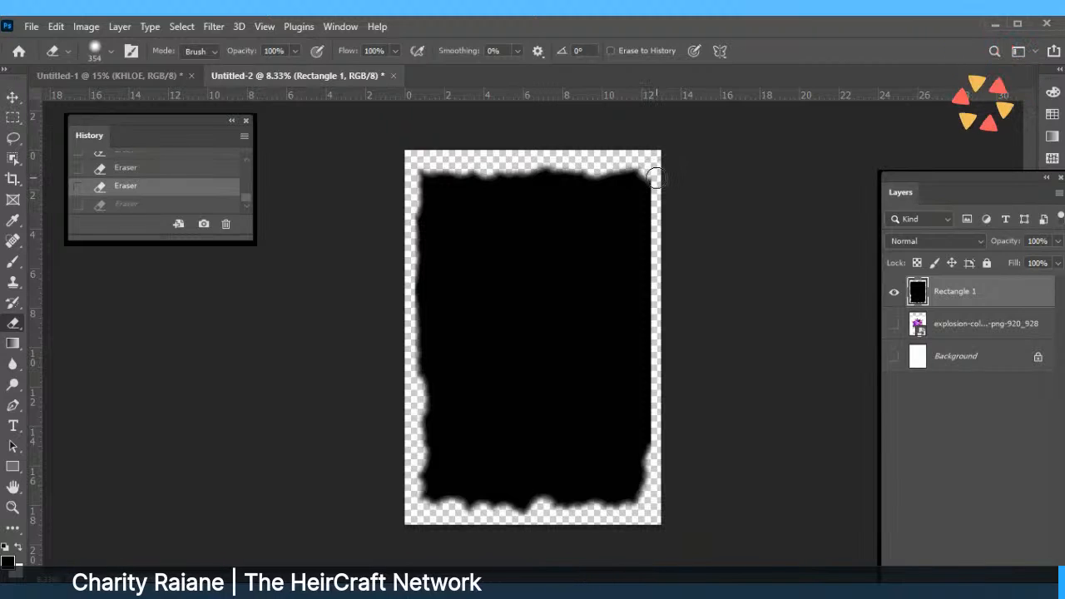
{"action": "left_click_drag", "start_coordinate": [652, 162], "coordinate": [655, 178]}
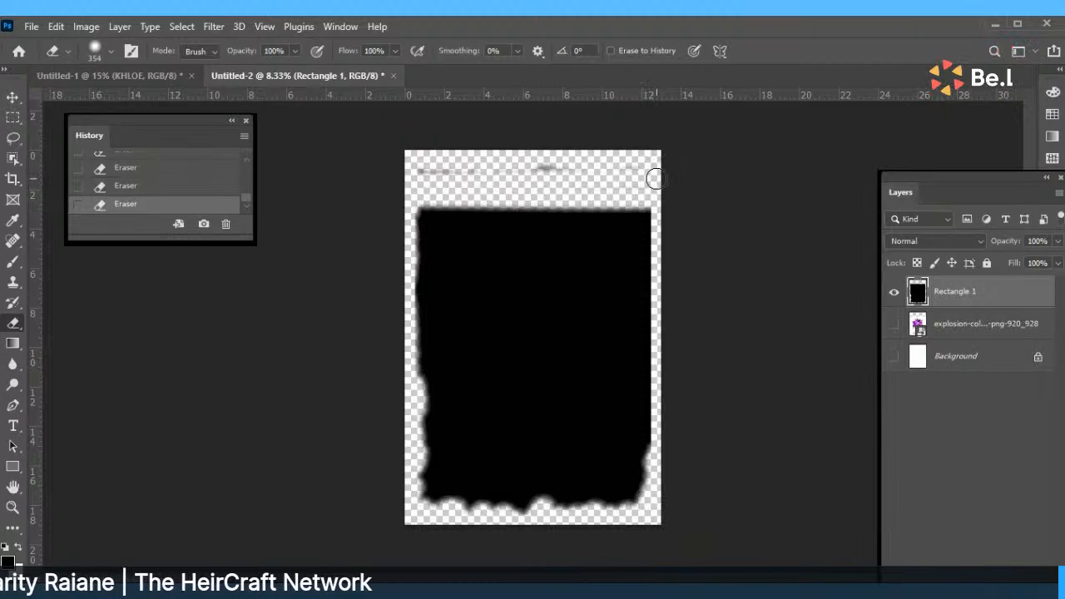
{"action": "left_click", "coordinate": [127, 188]}
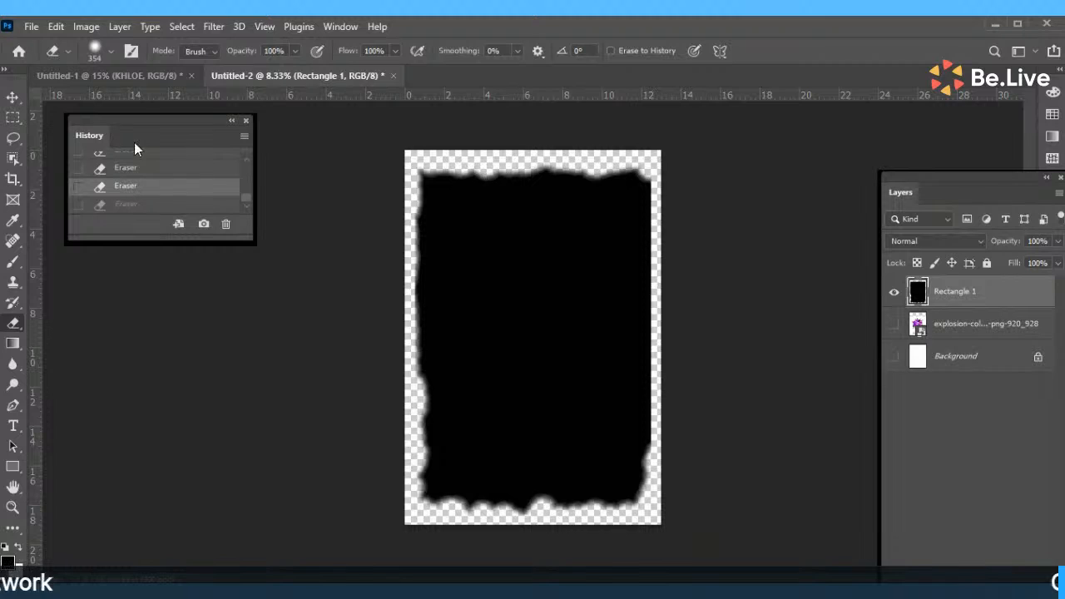
{"action": "key", "text": "ctrl+shift+z"}
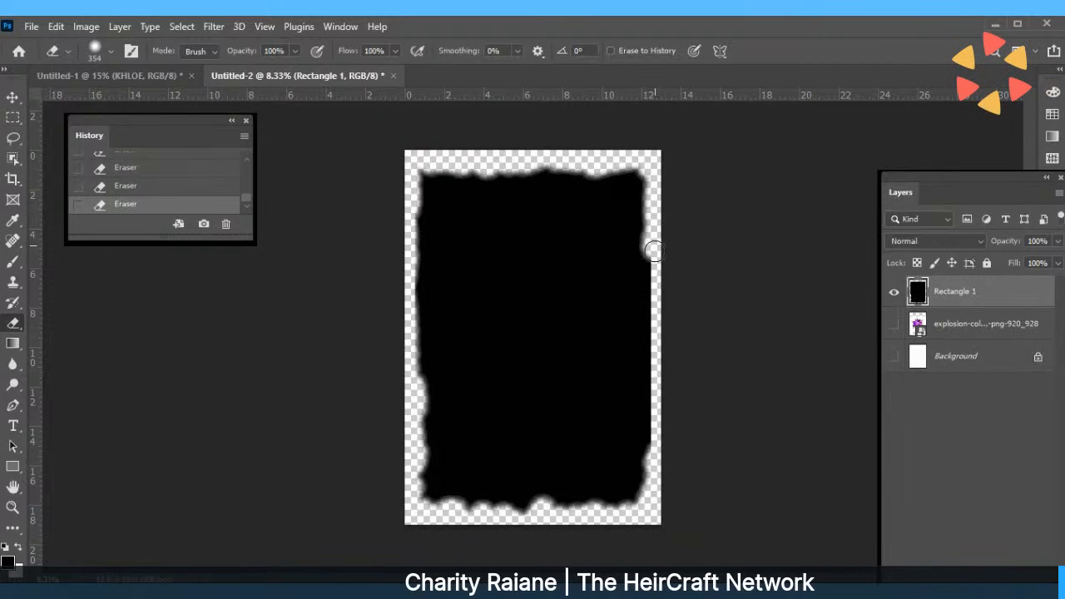
{"action": "mouse_move", "coordinate": [655, 265]}
{"action": "left_mouse_down"}
{"action": "mouse_move", "coordinate": [650, 326]}
{"action": "mouse_move", "coordinate": [657, 444]}
{"action": "left_mouse_up"}
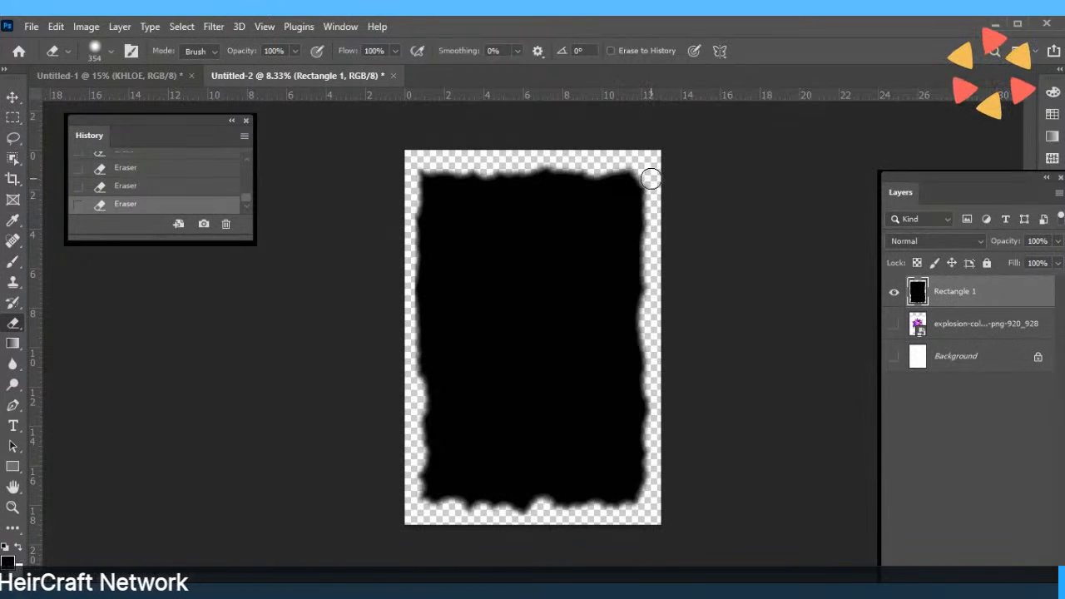
{"action": "left_click", "coordinate": [179, 186]}
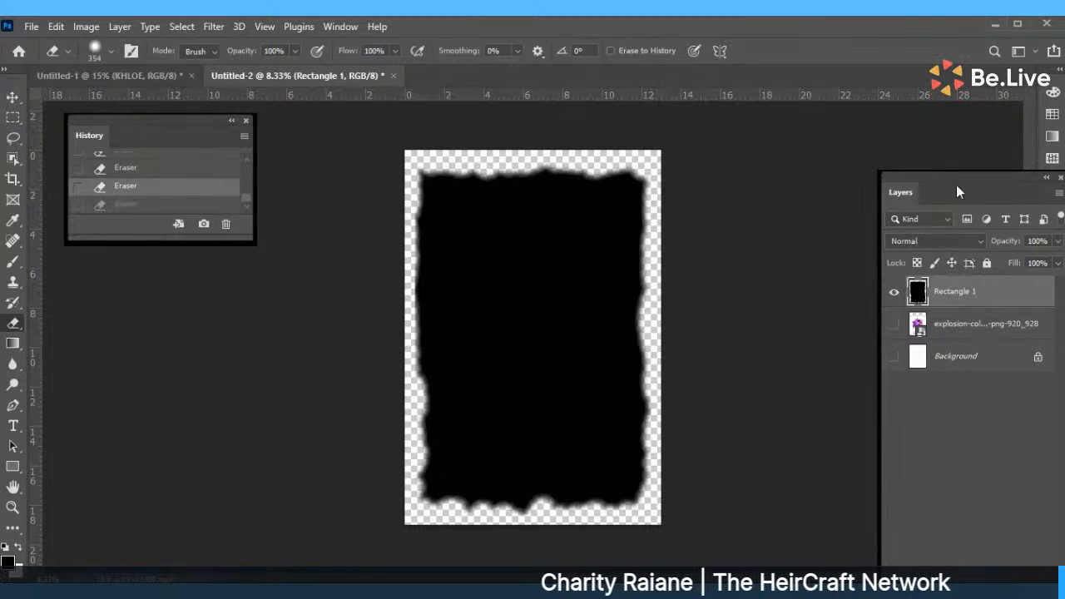
{"action": "left_click_drag", "start_coordinate": [956, 184], "coordinate": [871, 64]}
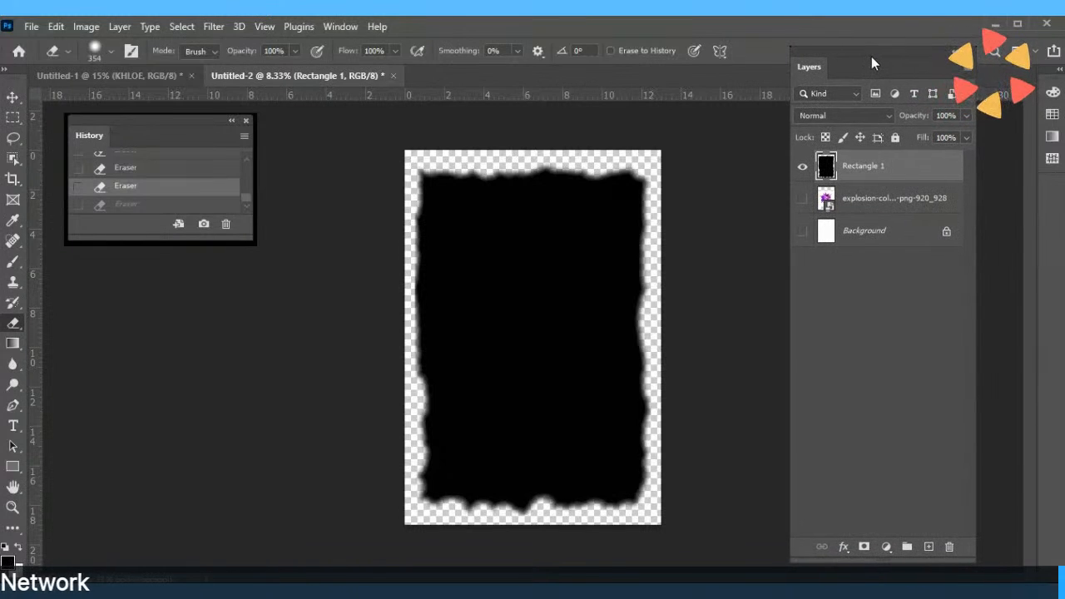
Add a 10 px purple Stroke positioned Outside to Rectangle 1, comparing it on and off before applying.
{"action": "left_click", "coordinate": [842, 548]}
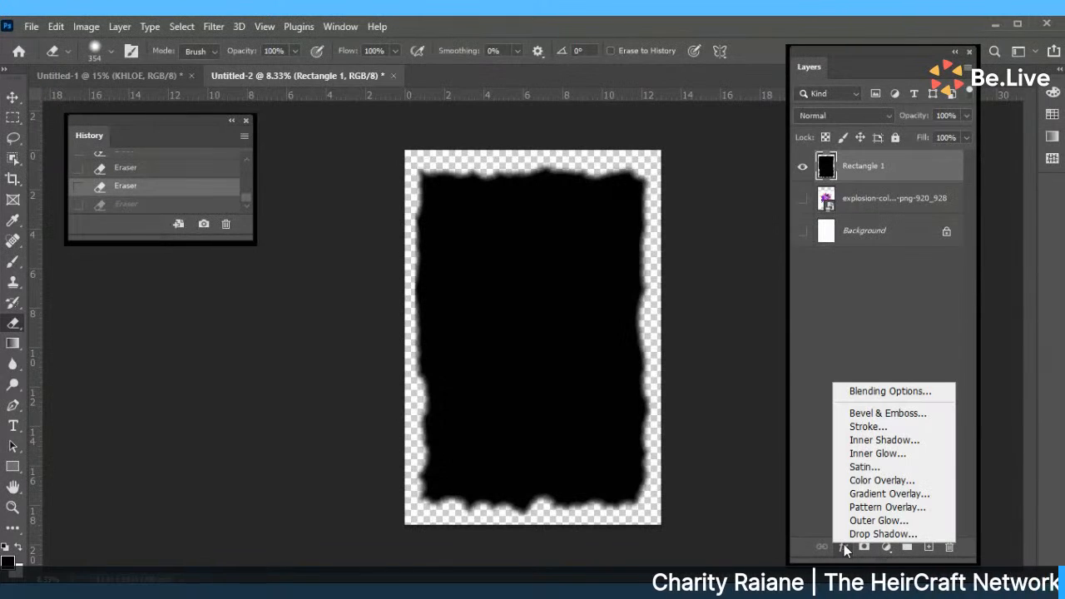
{"action": "left_click", "coordinate": [868, 427]}
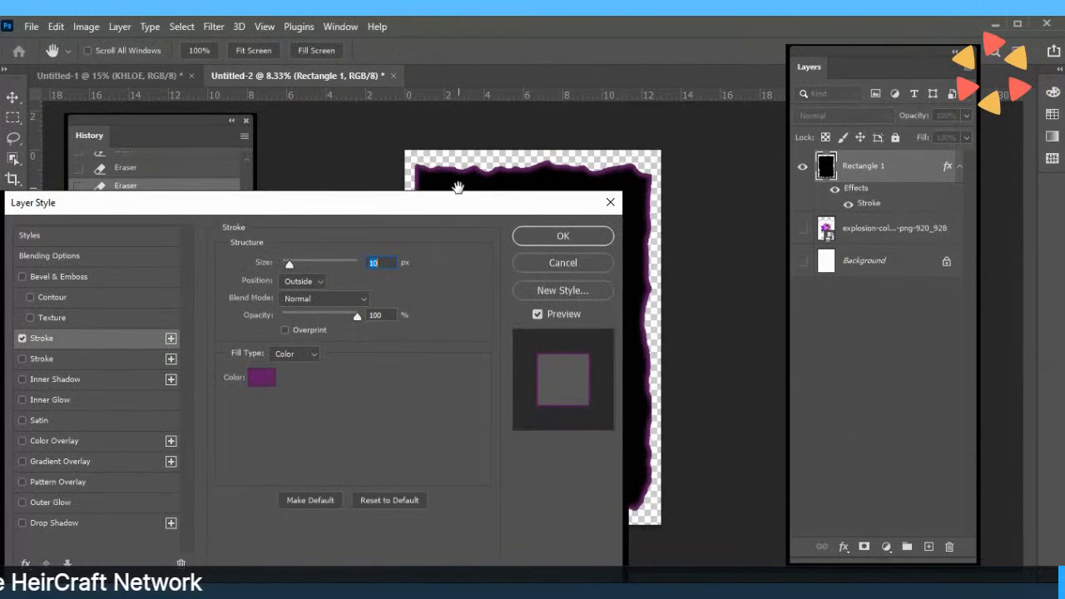
{"action": "left_click_drag", "start_coordinate": [457, 201], "coordinate": [285, 187]}
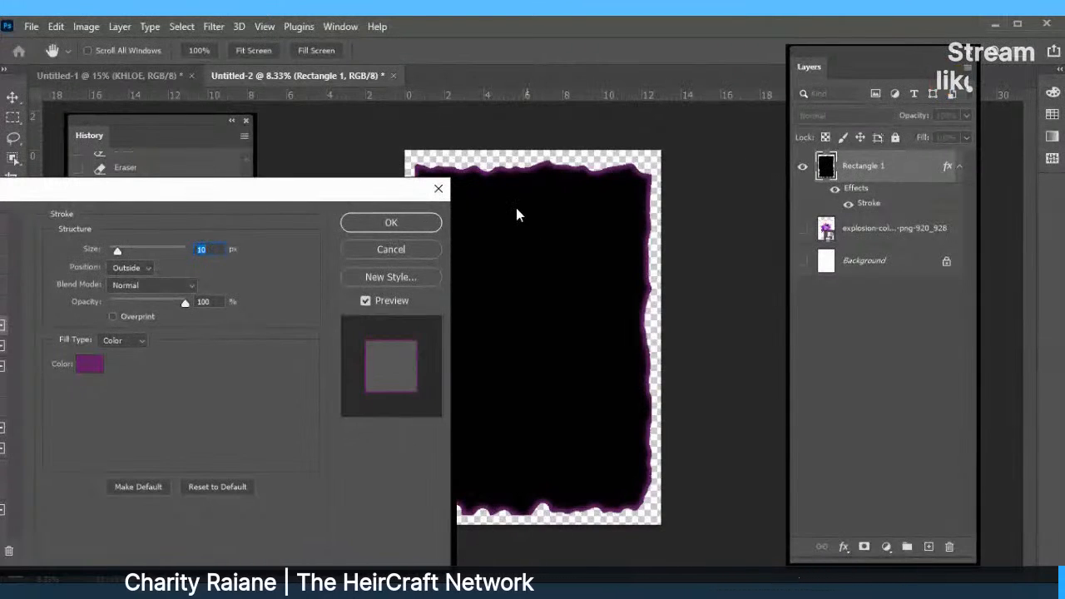
{"action": "left_click_drag", "start_coordinate": [270, 198], "coordinate": [559, 195]}
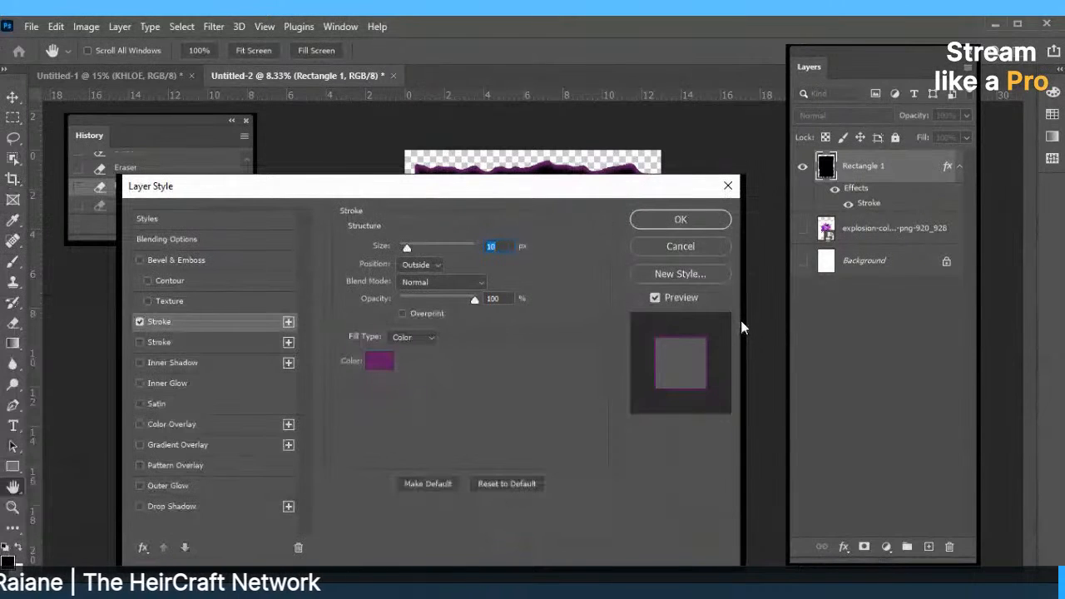
{"action": "left_click_drag", "start_coordinate": [572, 186], "coordinate": [557, 171]}
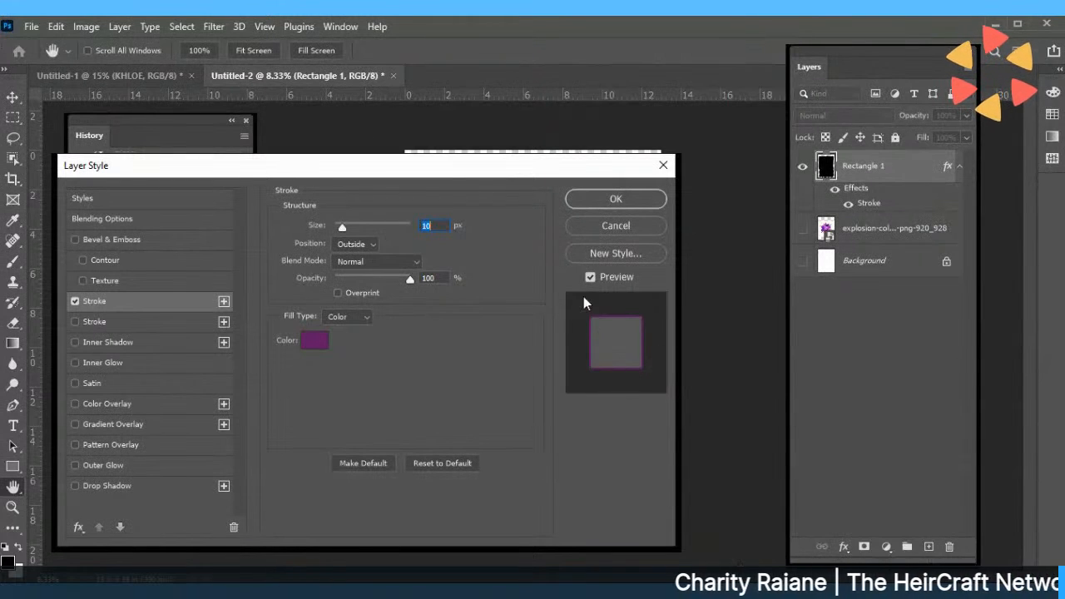
{"action": "left_click", "coordinate": [74, 301]}
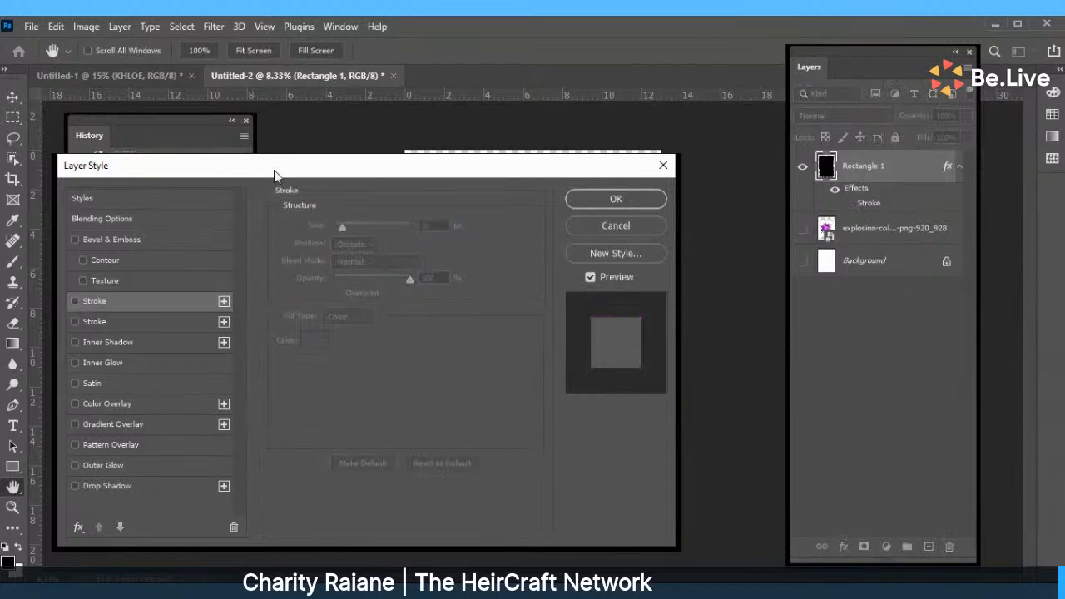
{"action": "left_click_drag", "start_coordinate": [274, 170], "coordinate": [297, 271]}
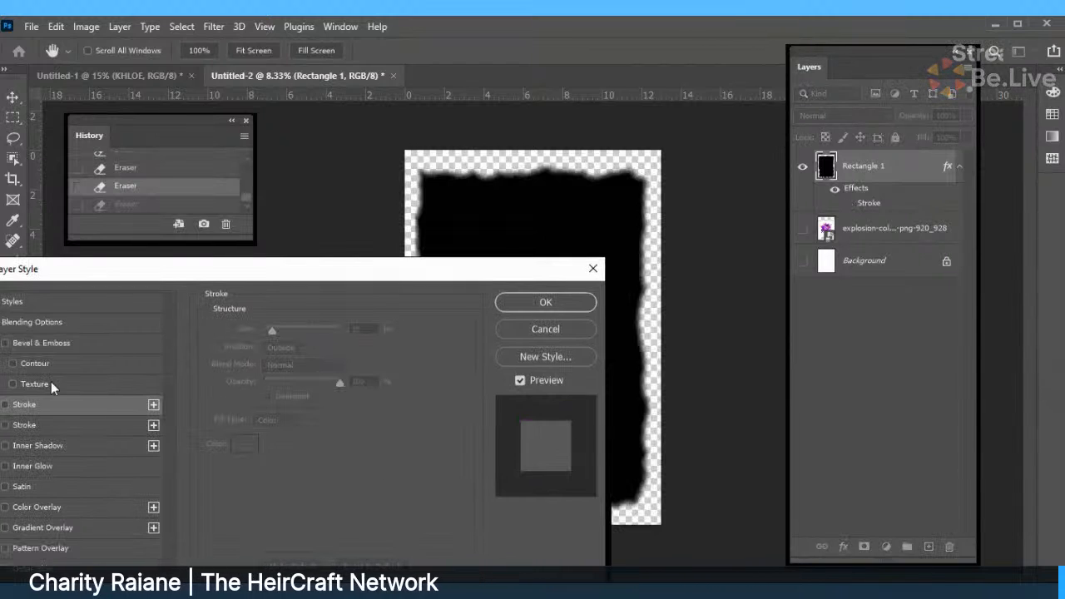
{"action": "left_click", "coordinate": [5, 404]}
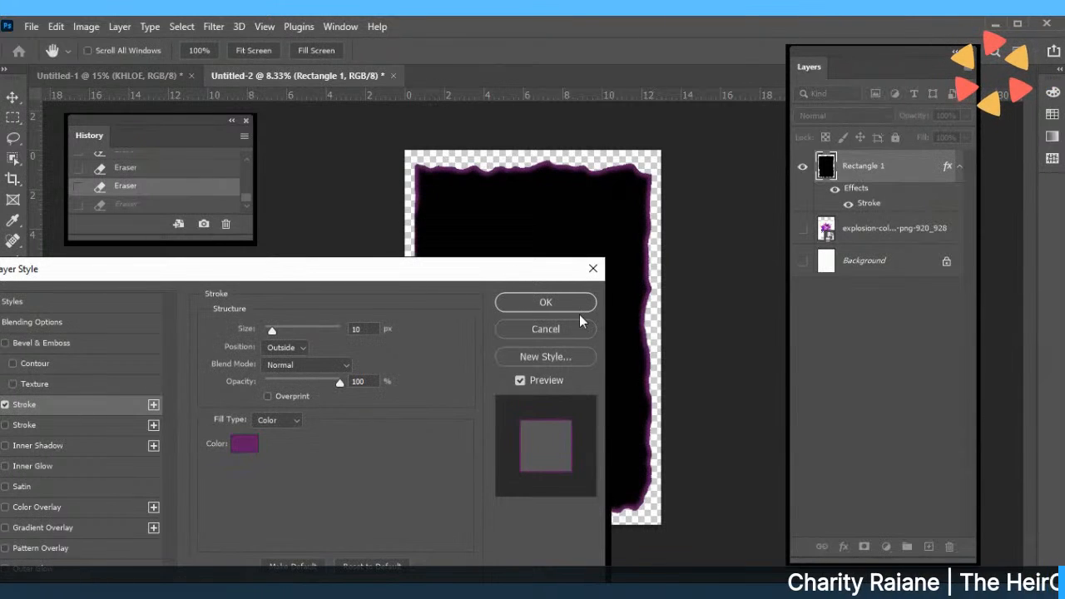
{"action": "left_click_drag", "start_coordinate": [502, 271], "coordinate": [613, 314]}
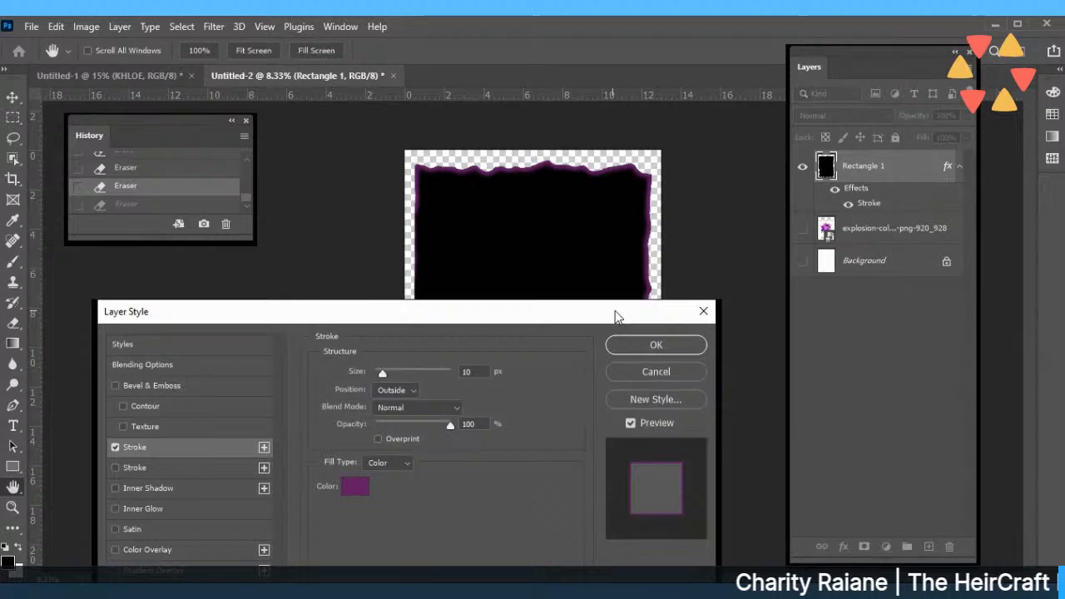
{"action": "left_click", "coordinate": [635, 348]}
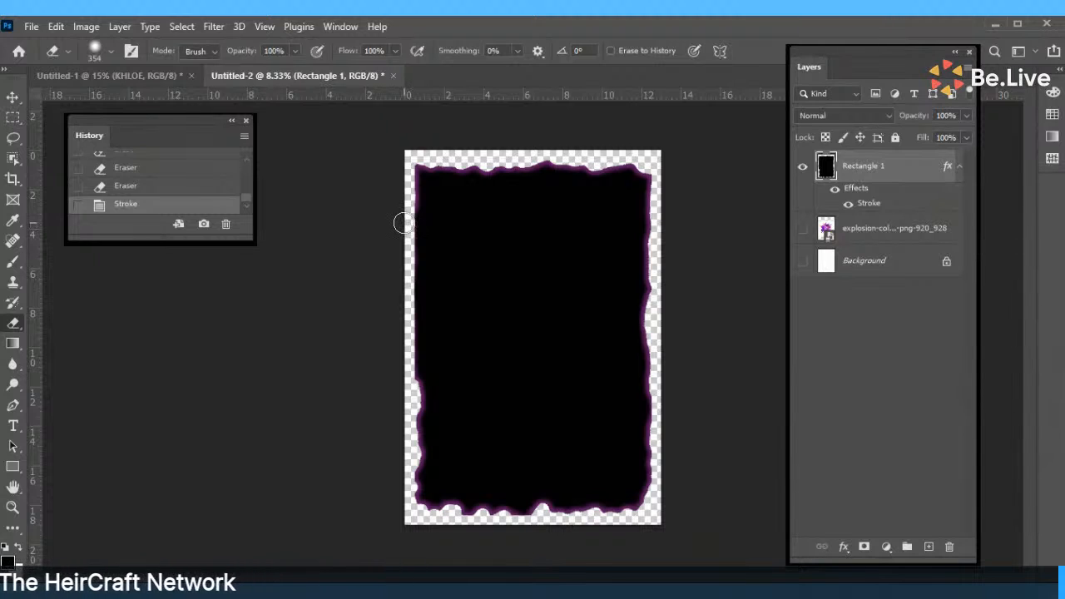
{"action": "mouse_move", "coordinate": [404, 222]}
{"action": "left_mouse_down"}
{"action": "mouse_move", "coordinate": [652, 180]}
{"action": "mouse_move", "coordinate": [405, 222]}
{"action": "mouse_move", "coordinate": [636, 343]}
{"action": "left_mouse_up"}
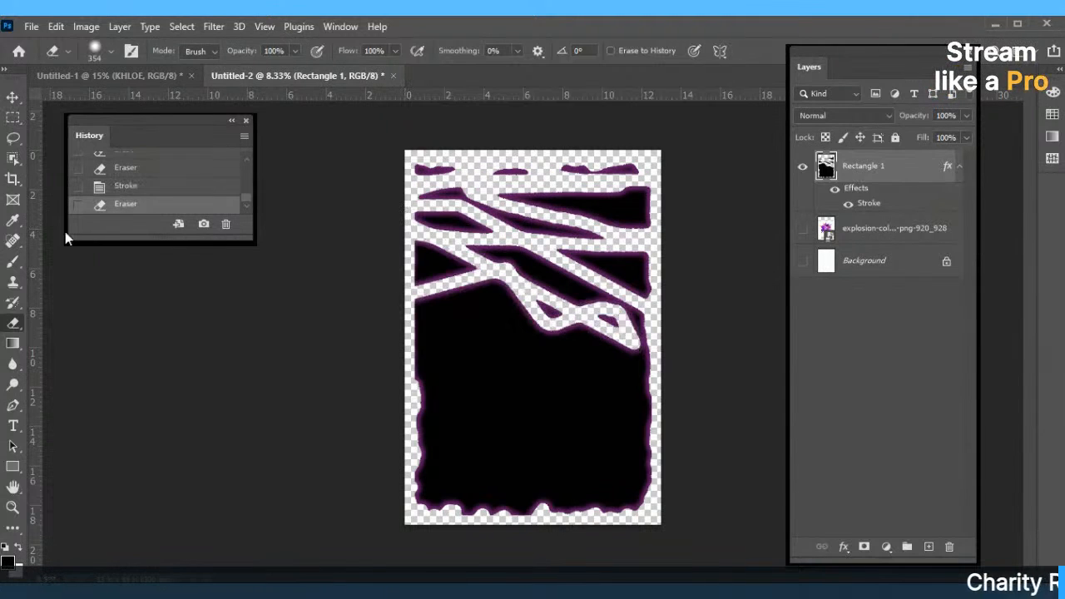
{"action": "left_click", "coordinate": [125, 187]}
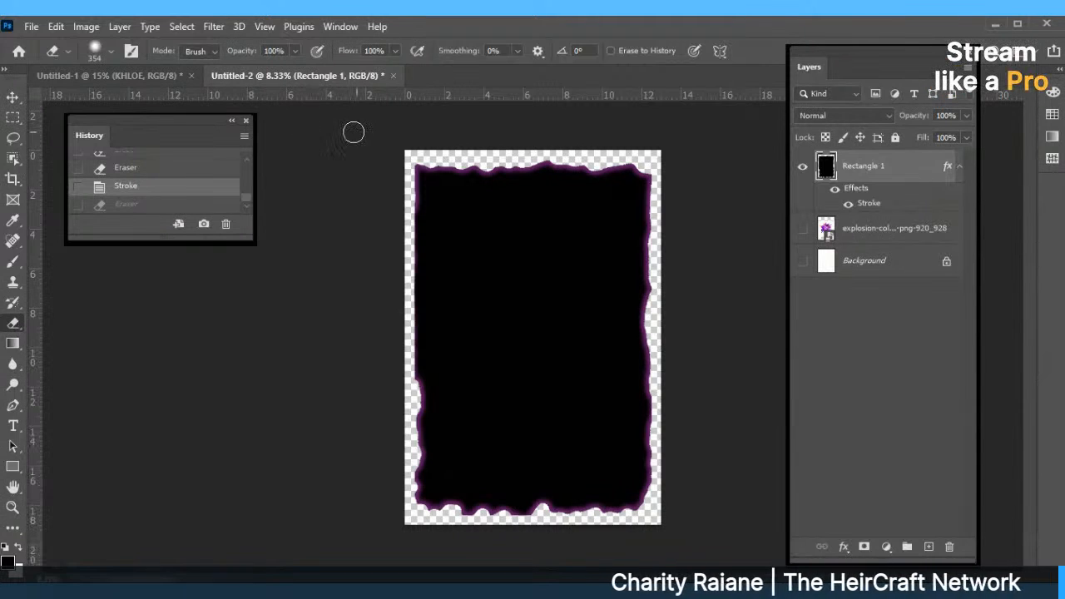
{"action": "left_click", "coordinate": [294, 267]}
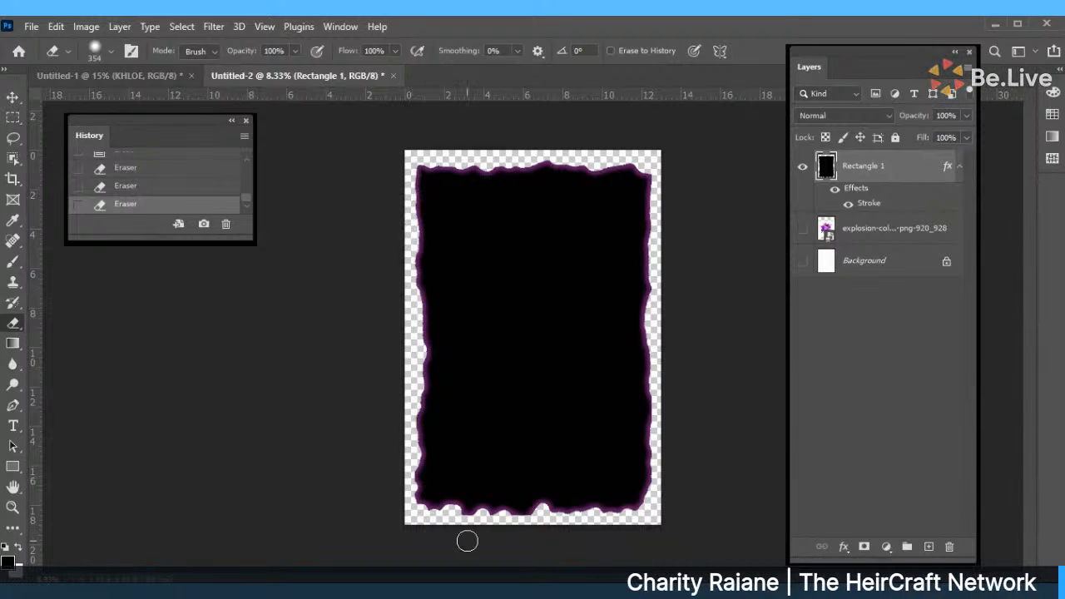
{"action": "left_click_drag", "start_coordinate": [464, 523], "coordinate": [421, 298]}
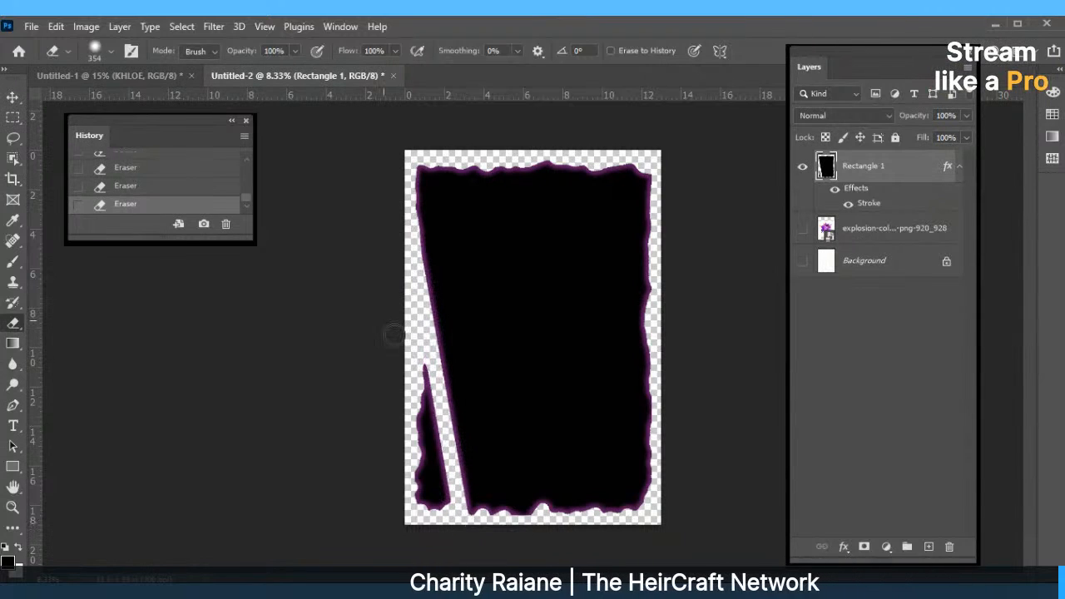
{"action": "left_click", "coordinate": [152, 188]}
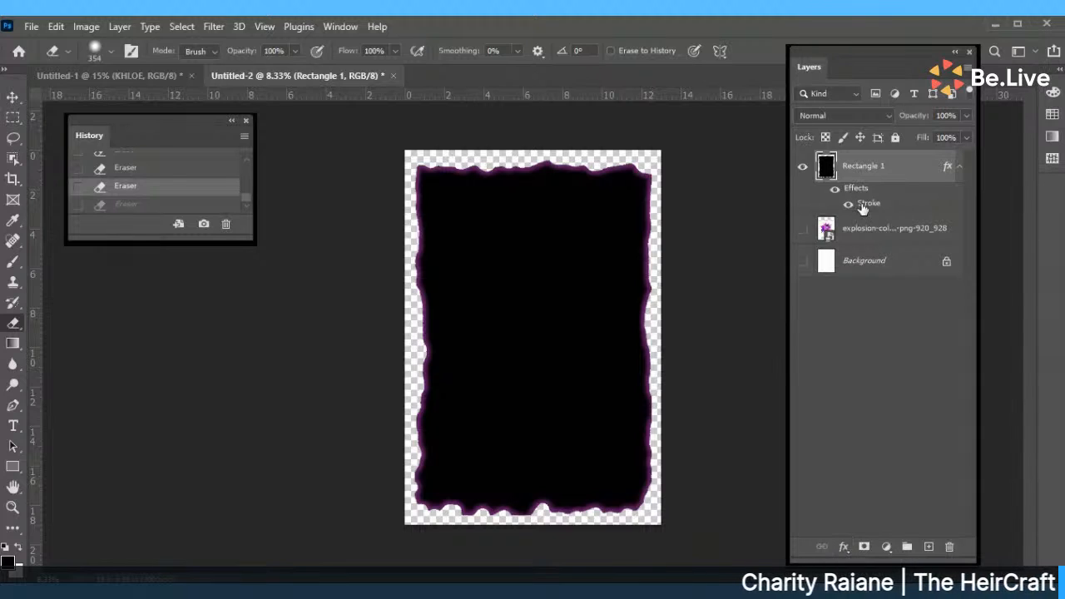
{"action": "left_click", "coordinate": [836, 191]}
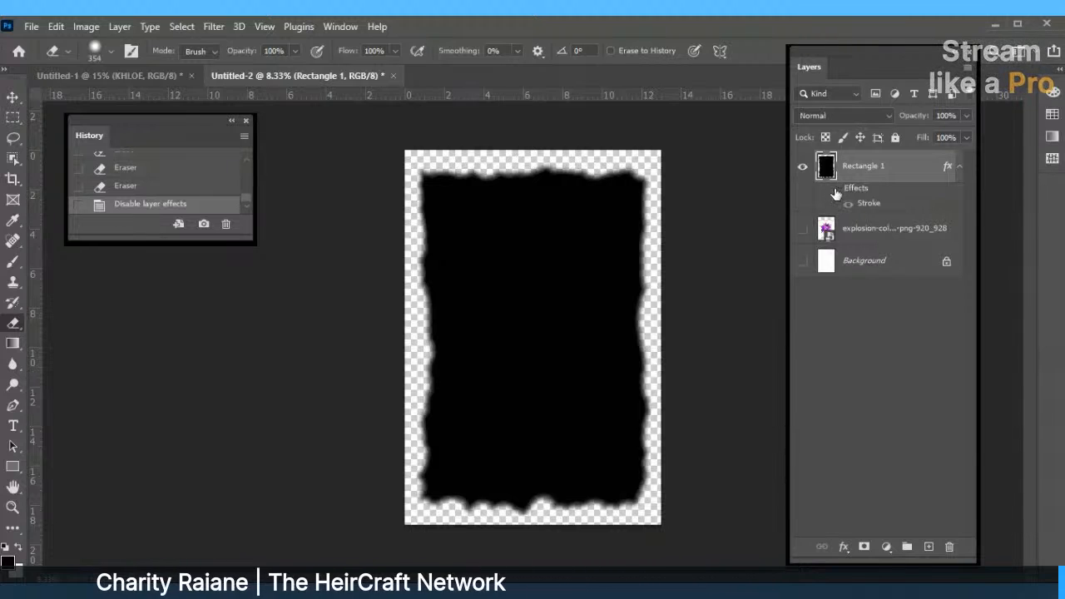
{"action": "left_click", "coordinate": [836, 191]}
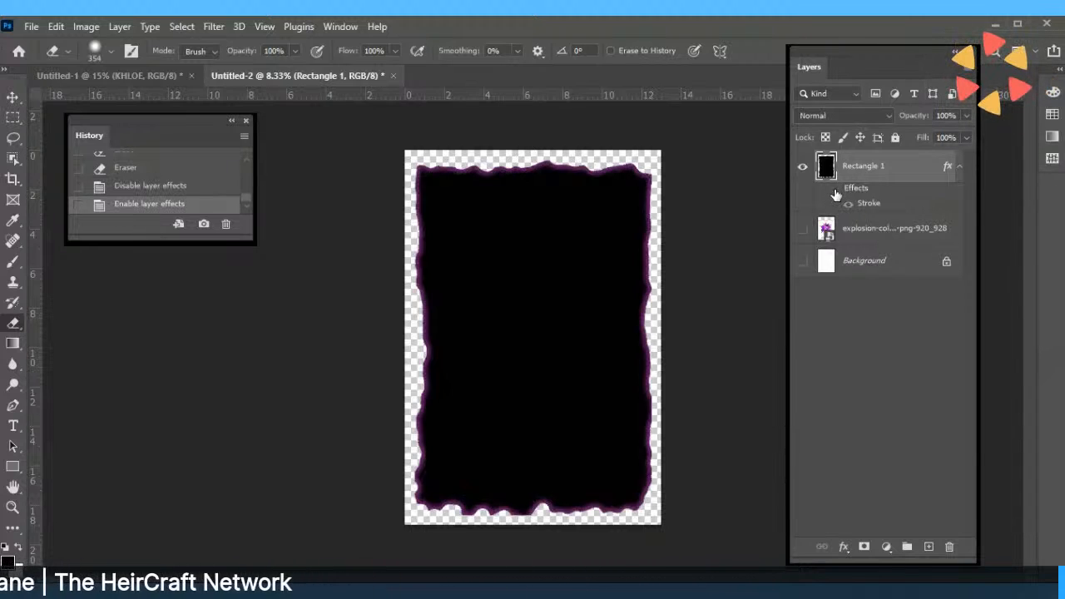
{"action": "left_click", "coordinate": [835, 191]}
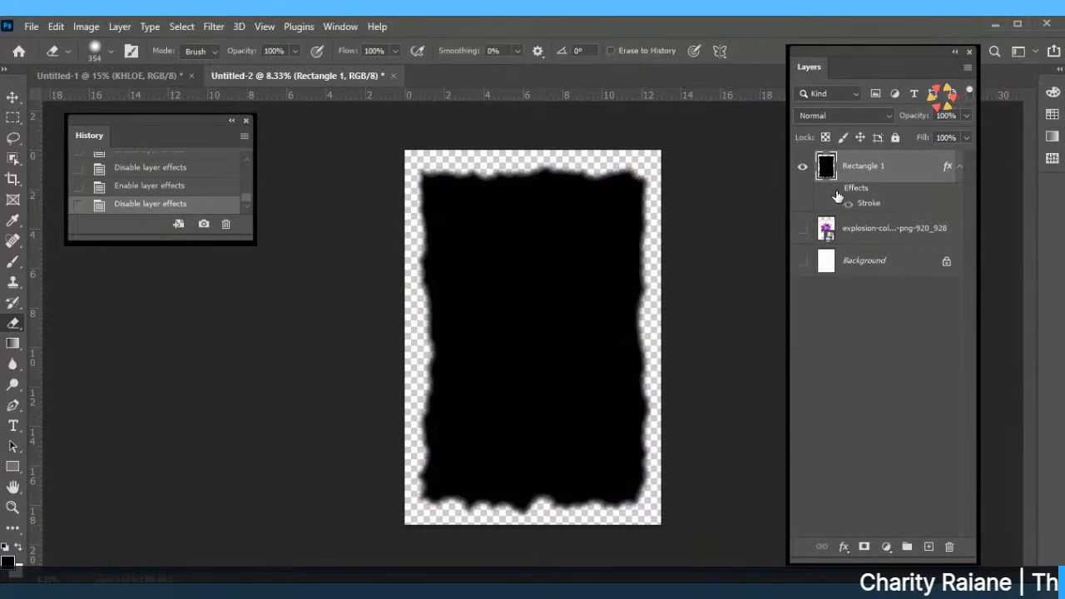
{"action": "left_click", "coordinate": [835, 192]}
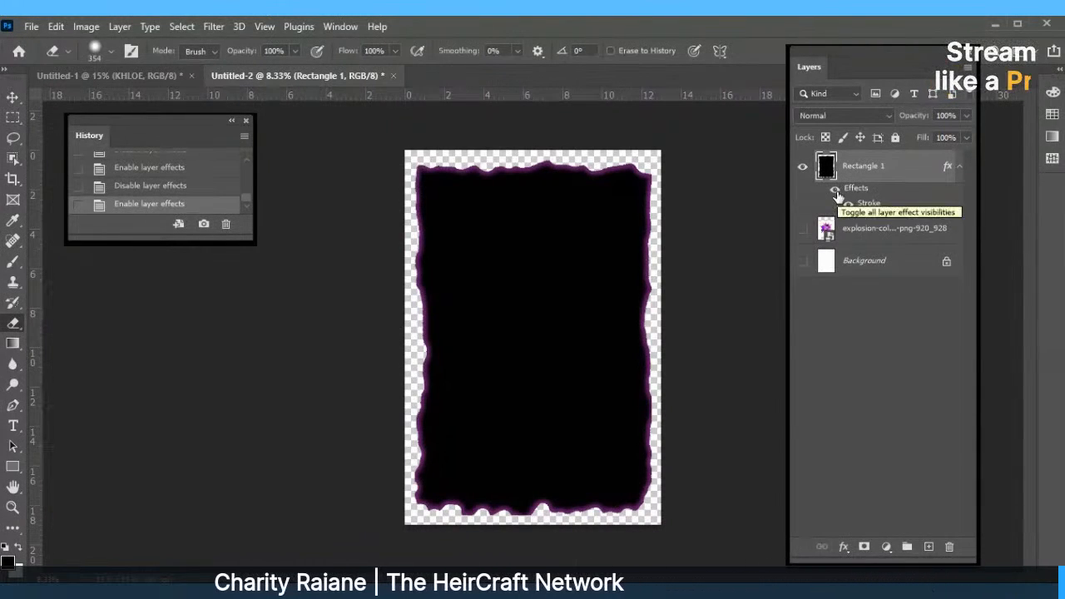
{"action": "left_click", "coordinate": [836, 192]}
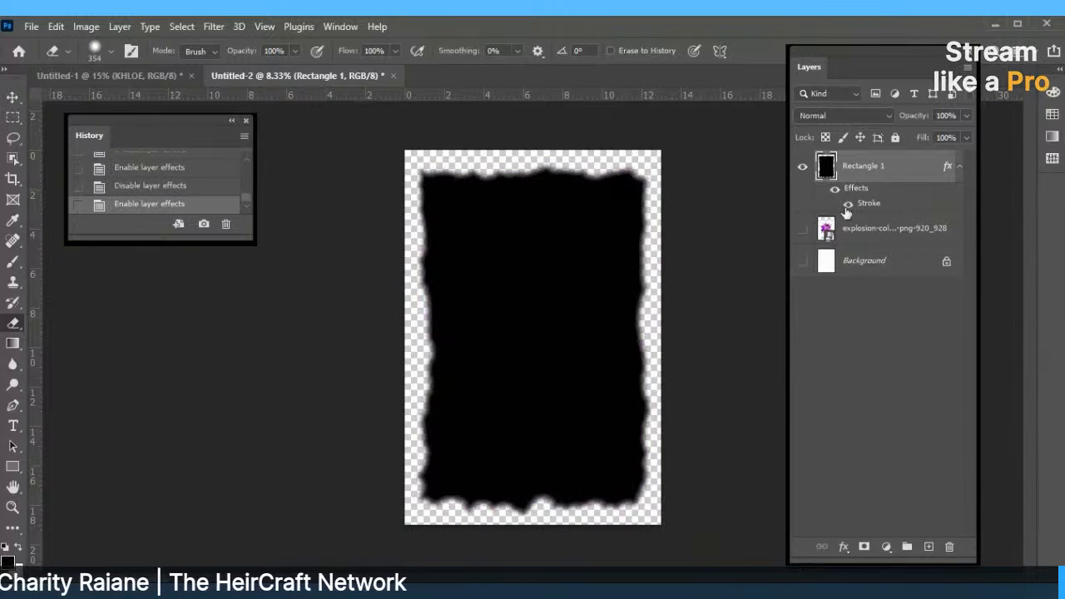
{"action": "left_click", "coordinate": [836, 191]}
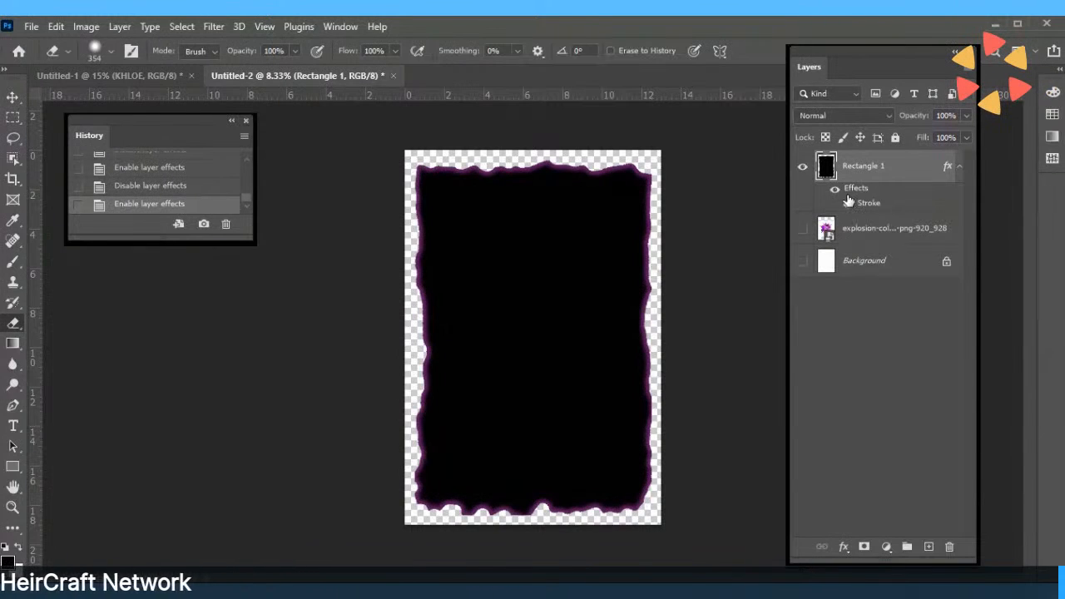
Apply Bevel & Emboss with 1000% depth and 57 px size to Rectangle 1, then hide its Stroke effect.
{"action": "left_click", "coordinate": [845, 546]}
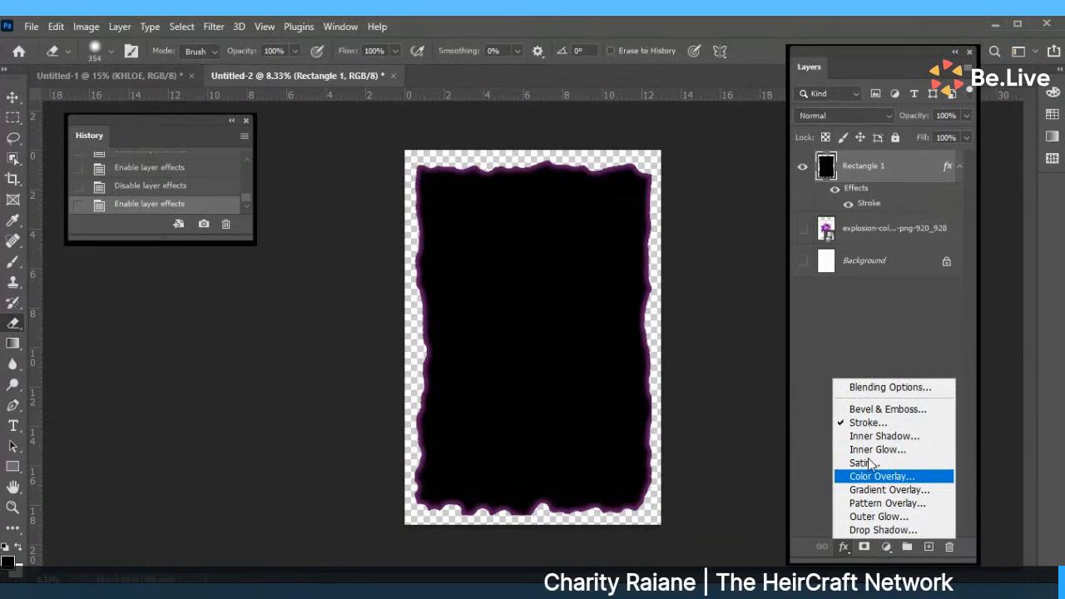
{"action": "left_click", "coordinate": [852, 409]}
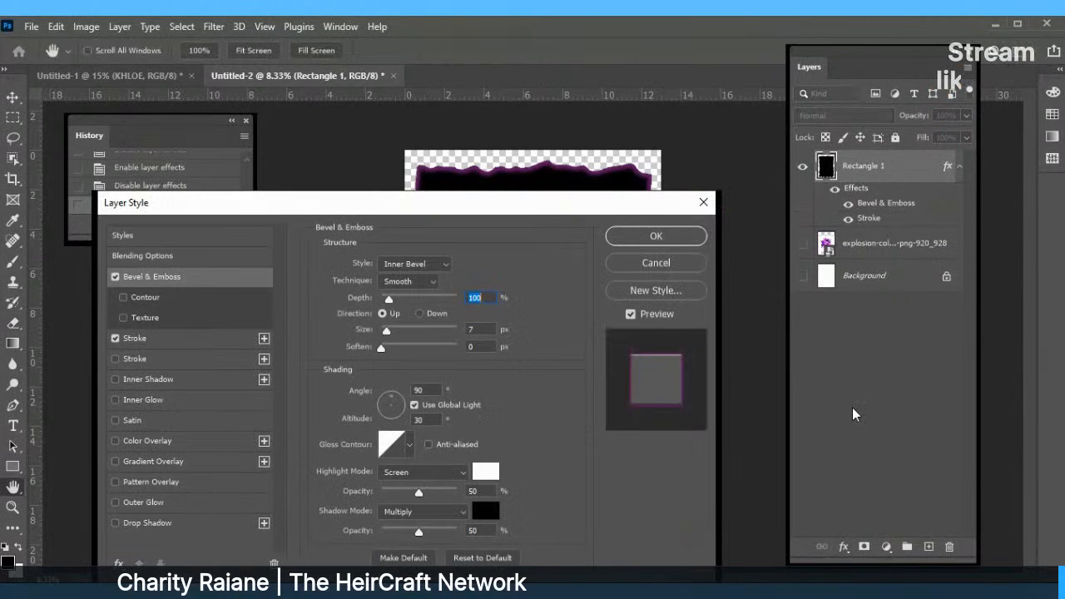
{"action": "left_click_drag", "start_coordinate": [547, 211], "coordinate": [345, 152]}
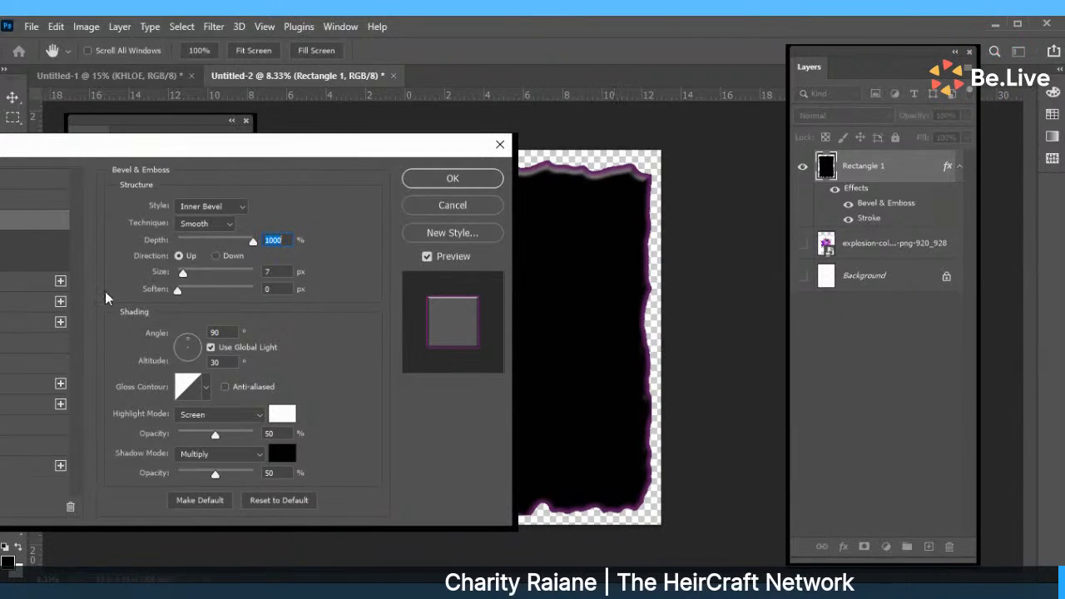
{"action": "mouse_move", "coordinate": [183, 272]}
{"action": "left_mouse_down"}
{"action": "mouse_move", "coordinate": [170, 274]}
{"action": "mouse_move", "coordinate": [200, 273]}
{"action": "left_mouse_up"}
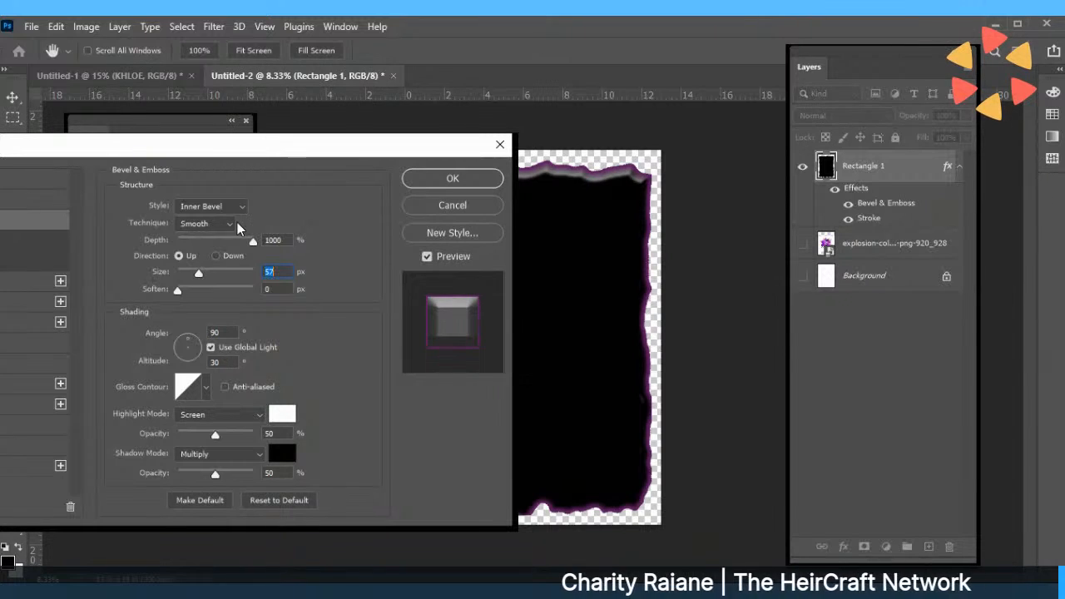
{"action": "left_click", "coordinate": [480, 184]}
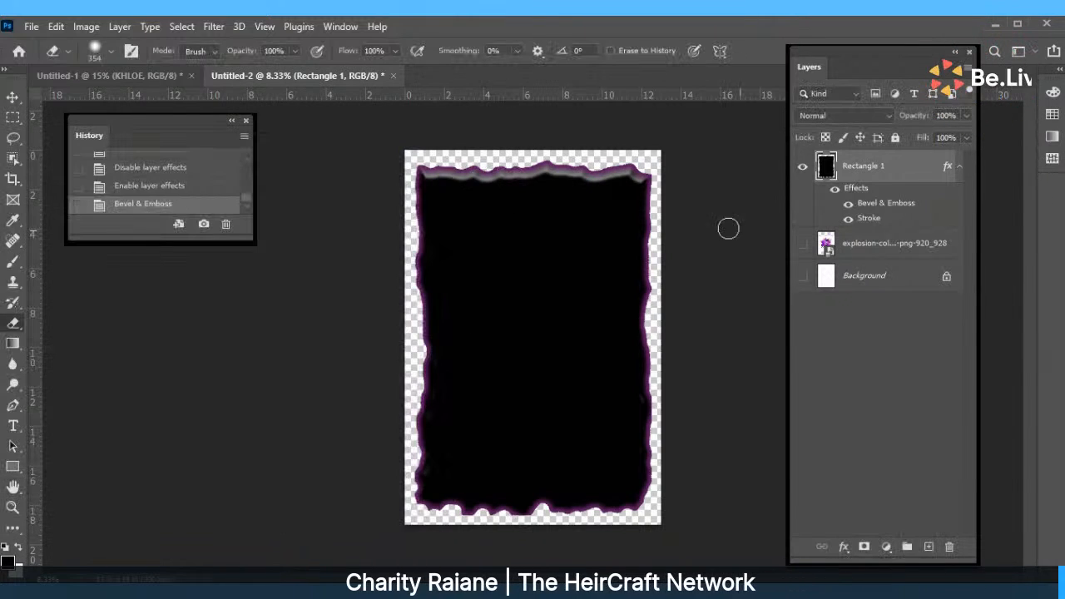
{"action": "left_click", "coordinate": [848, 221]}
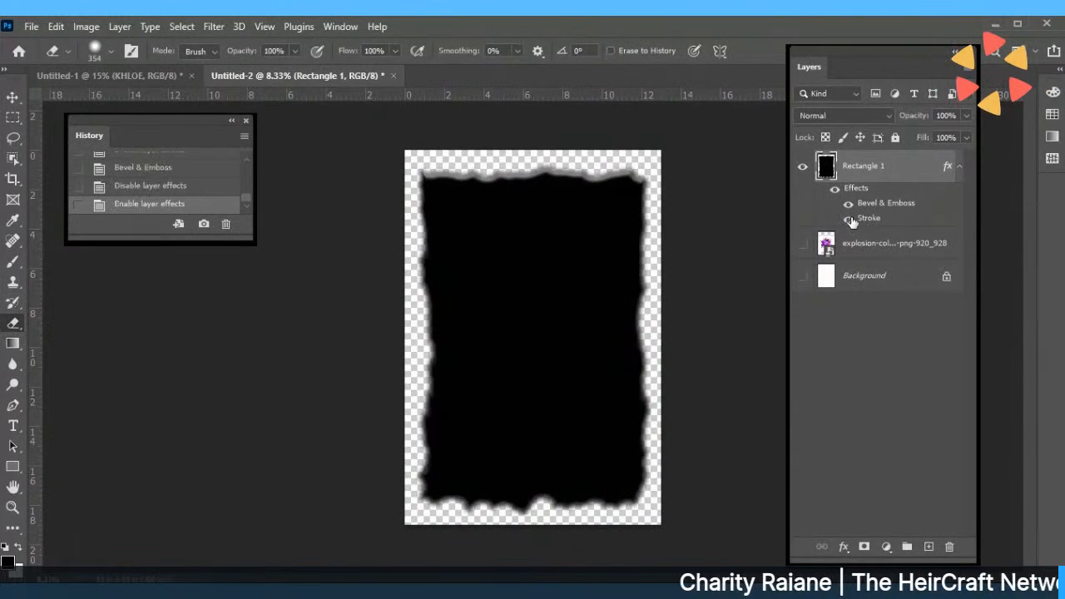
Make Rectangle 1's Stroke effect visible again in the Layers panel.
{"action": "left_click", "coordinate": [848, 218]}
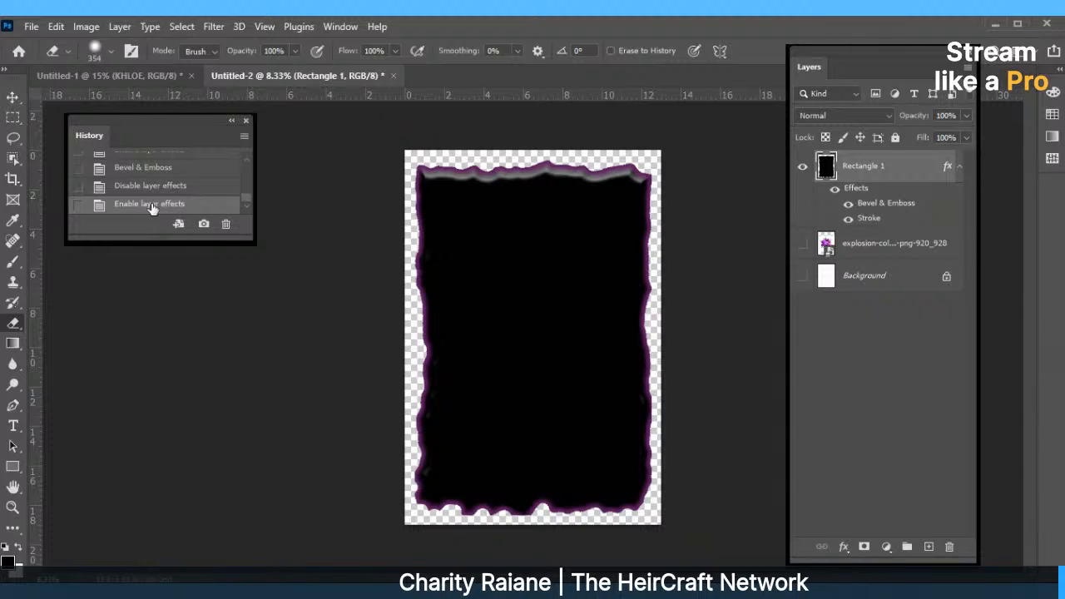
Make the explosion layer visible and move it above Rectangle 1 in the Layers panel.
{"action": "left_click", "coordinate": [803, 246]}
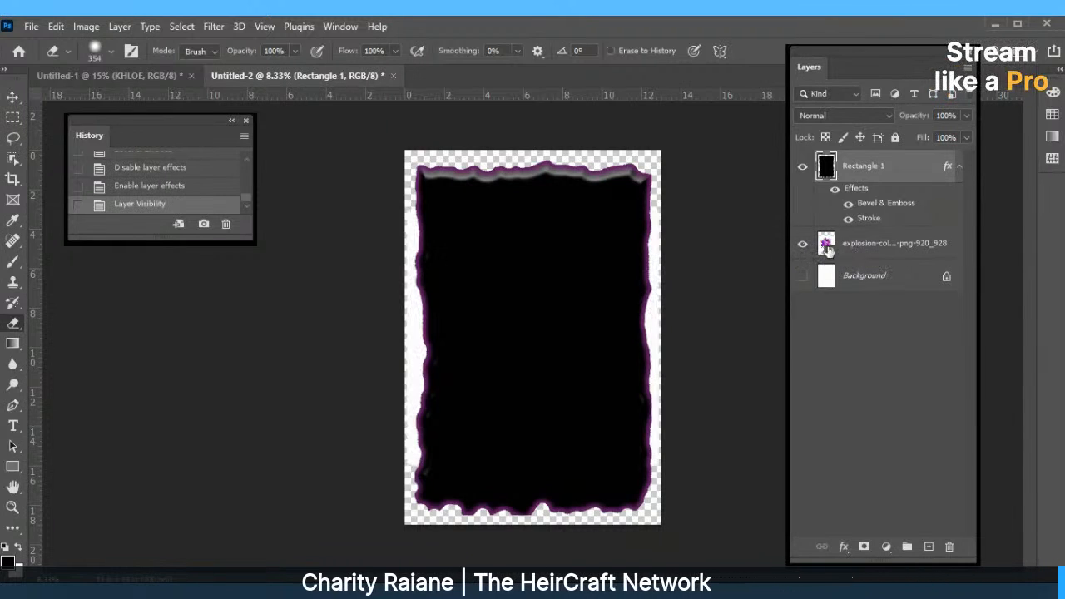
{"action": "left_click_drag", "start_coordinate": [832, 240], "coordinate": [840, 160]}
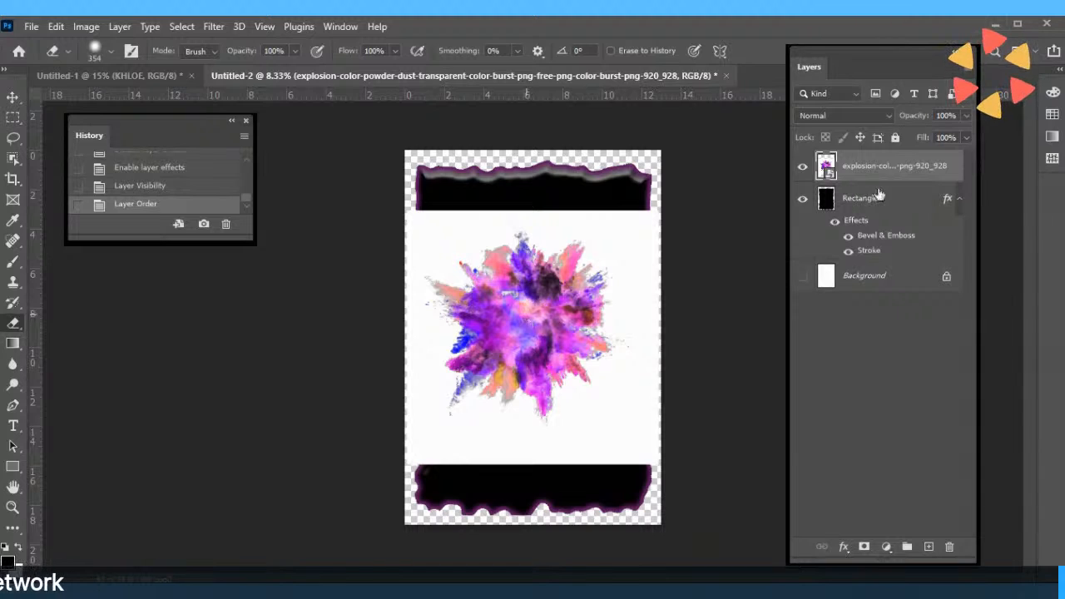
Erase the burst's white background with the Magic Eraser, rasterizing the smart object when prompted.
{"action": "left_click", "coordinate": [12, 330]}
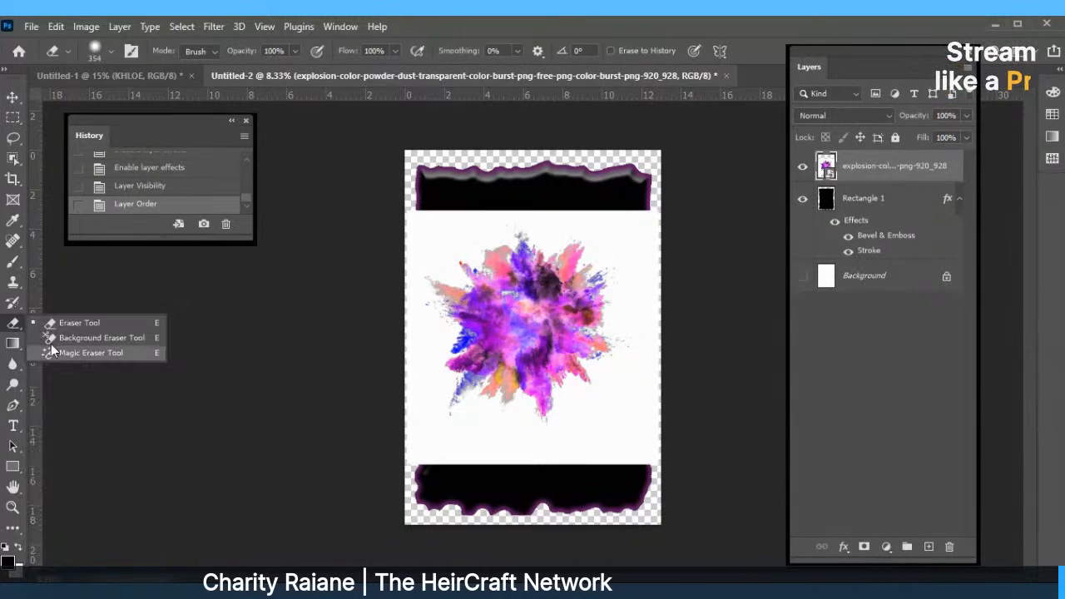
{"action": "left_click", "coordinate": [79, 352]}
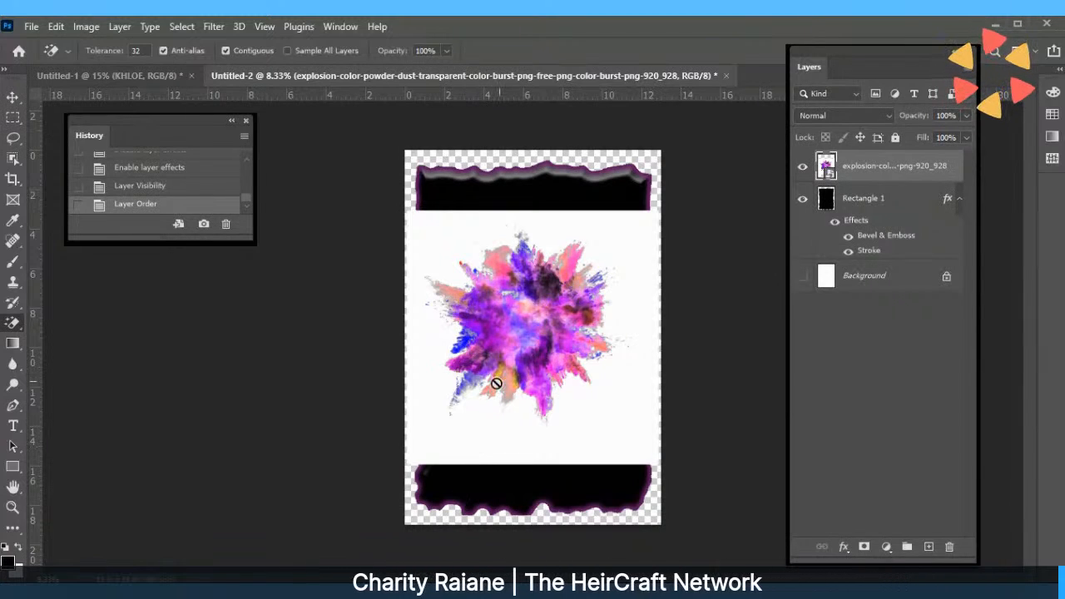
{"action": "left_click", "coordinate": [596, 434]}
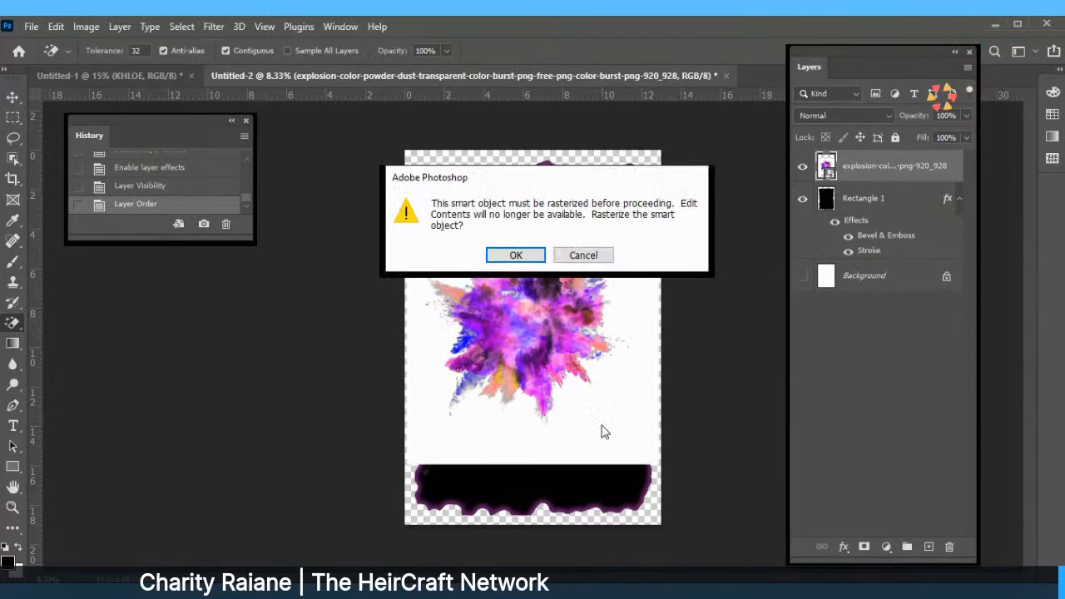
{"action": "left_click", "coordinate": [511, 257]}
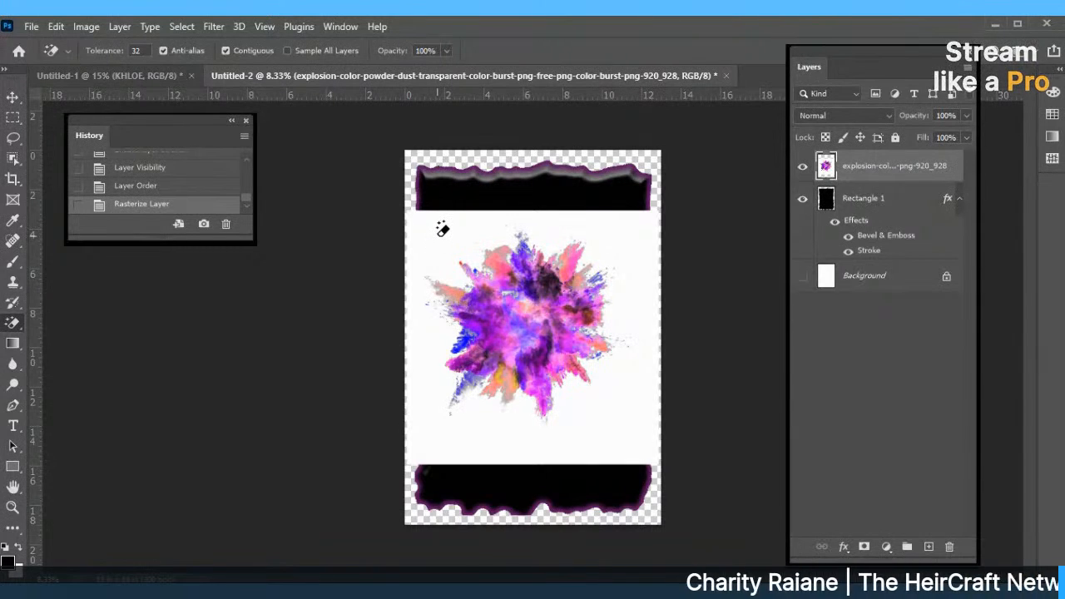
{"action": "left_click", "coordinate": [439, 234]}
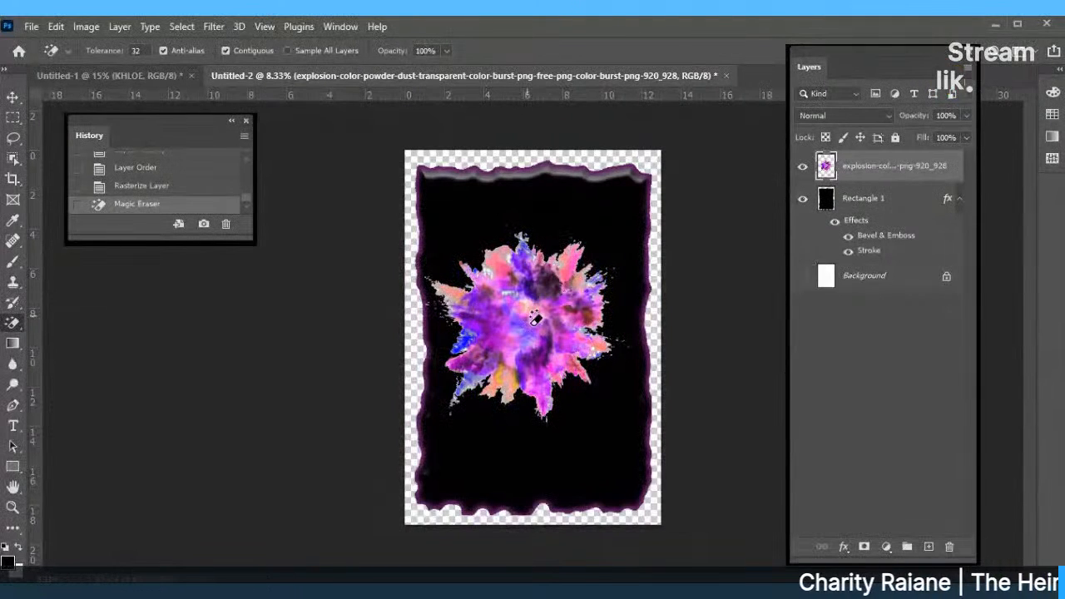
Reposition the colour burst to the upper middle of the black frame using Move and Free Transform.
{"action": "key", "text": "v"}
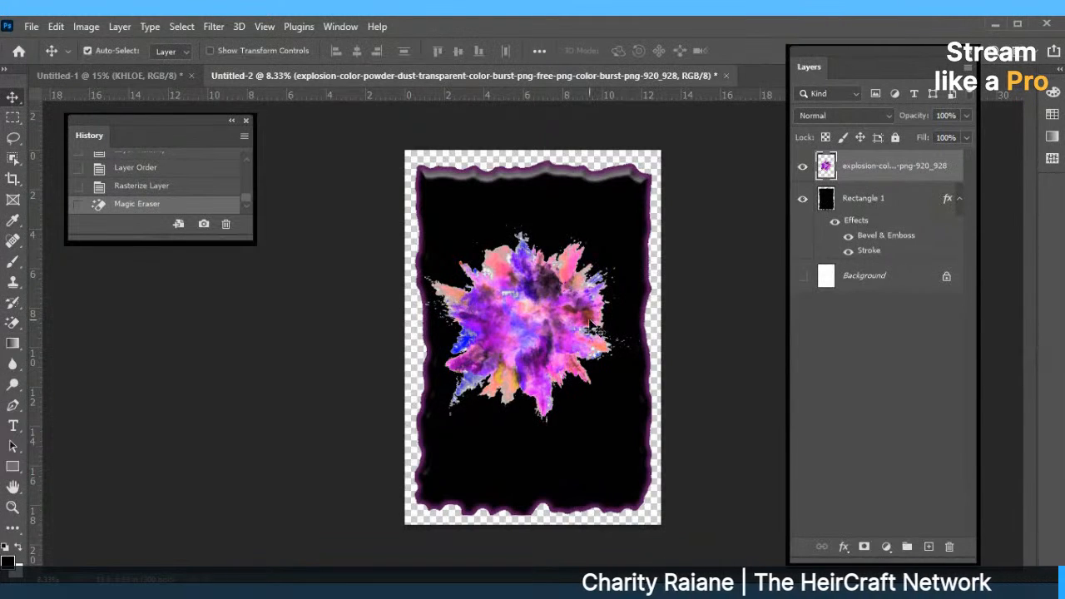
{"action": "left_click_drag", "start_coordinate": [550, 322], "coordinate": [562, 288]}
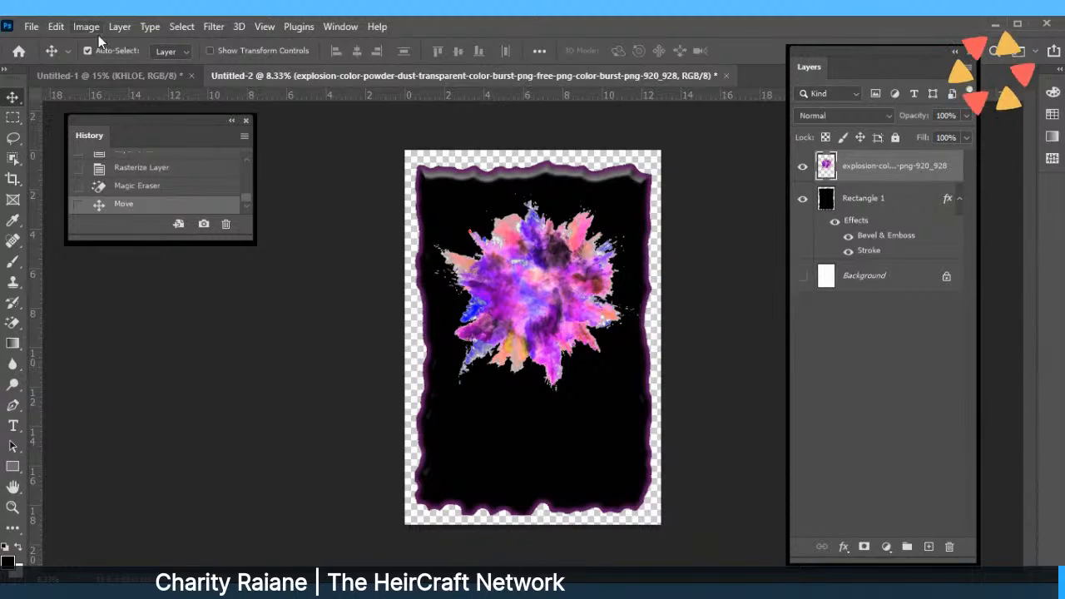
{"action": "left_click", "coordinate": [60, 28]}
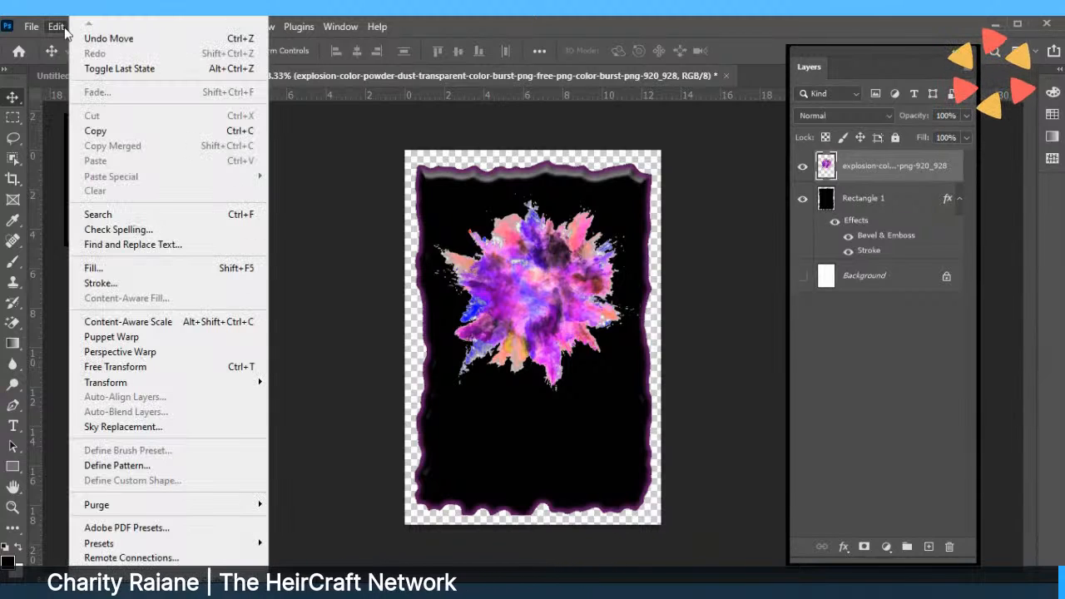
{"action": "left_click", "coordinate": [141, 367]}
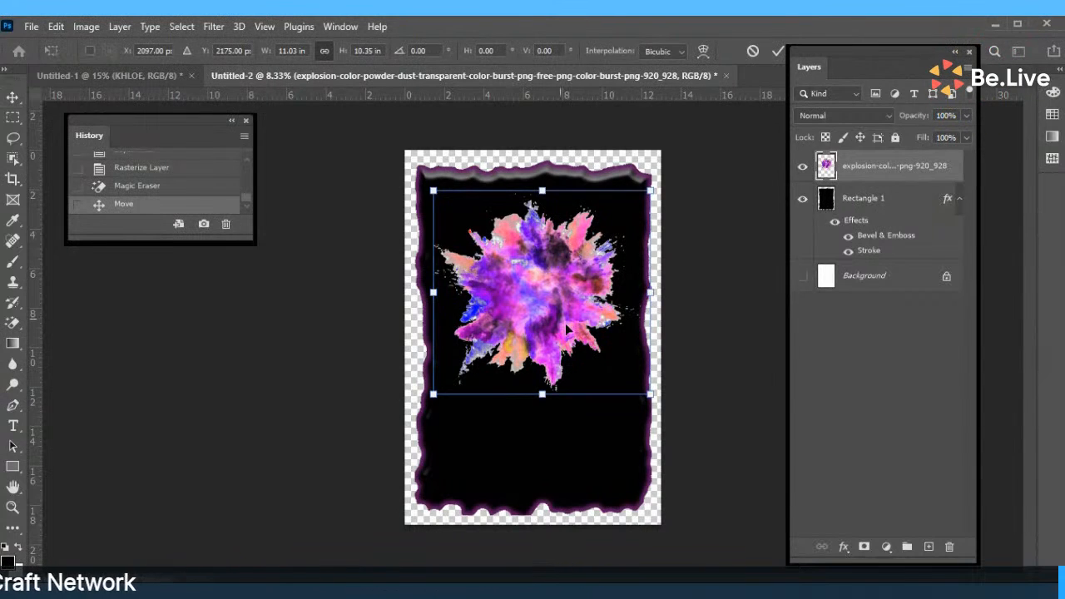
{"action": "left_click_drag", "start_coordinate": [565, 330], "coordinate": [524, 313]}
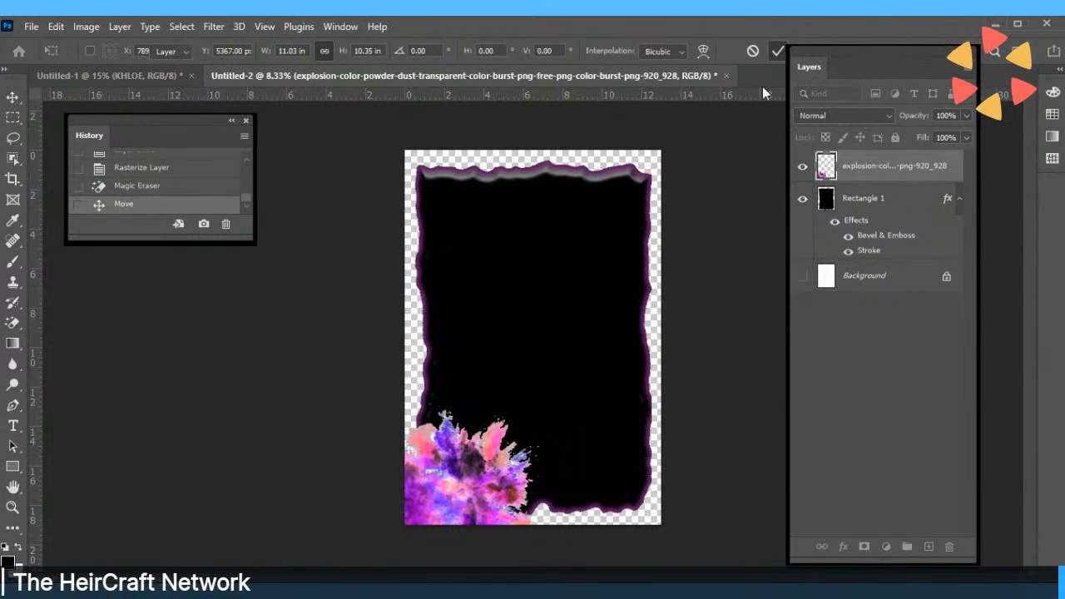
{"action": "key", "text": "Return"}
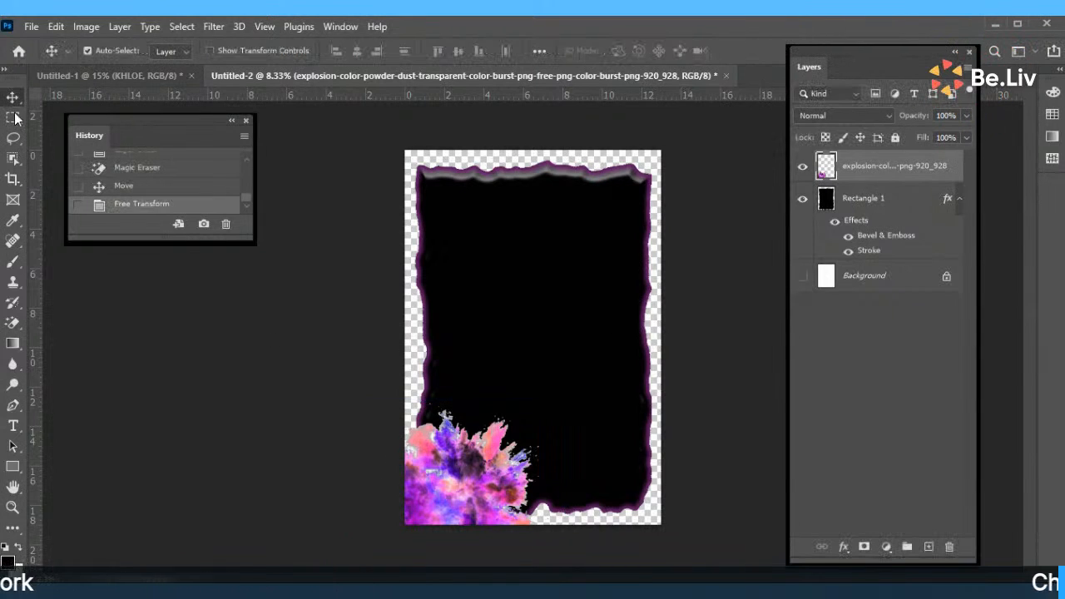
{"action": "left_click_drag", "start_coordinate": [539, 521], "coordinate": [527, 257]}
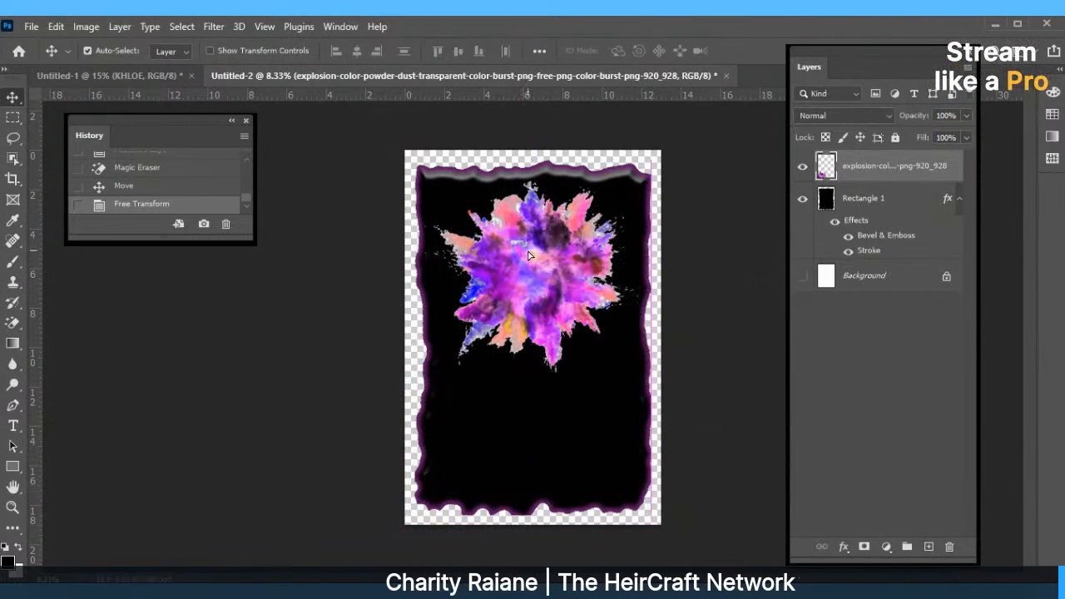
Free Transform the burst to 13 in wide by 19 in high and centre it on the canvas.
{"action": "left_click", "coordinate": [56, 27]}
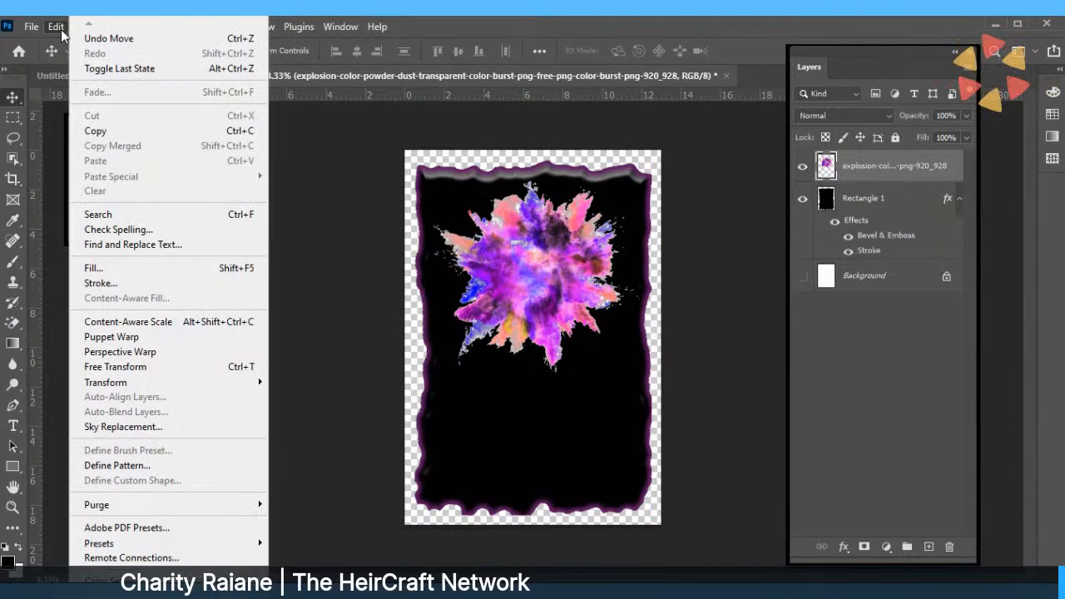
{"action": "left_click", "coordinate": [112, 367]}
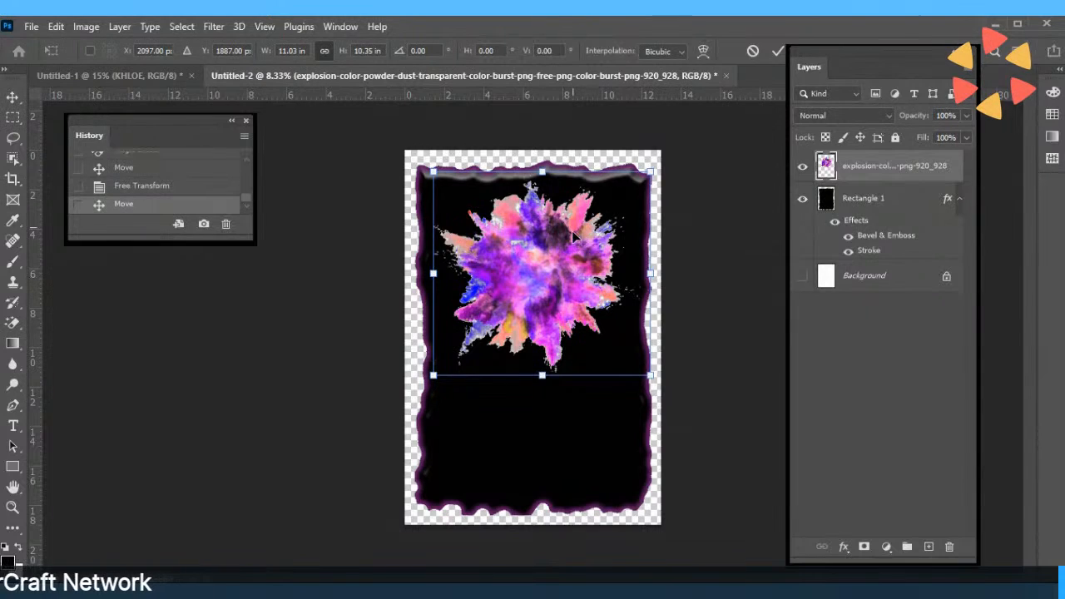
{"action": "left_click", "coordinate": [306, 51]}
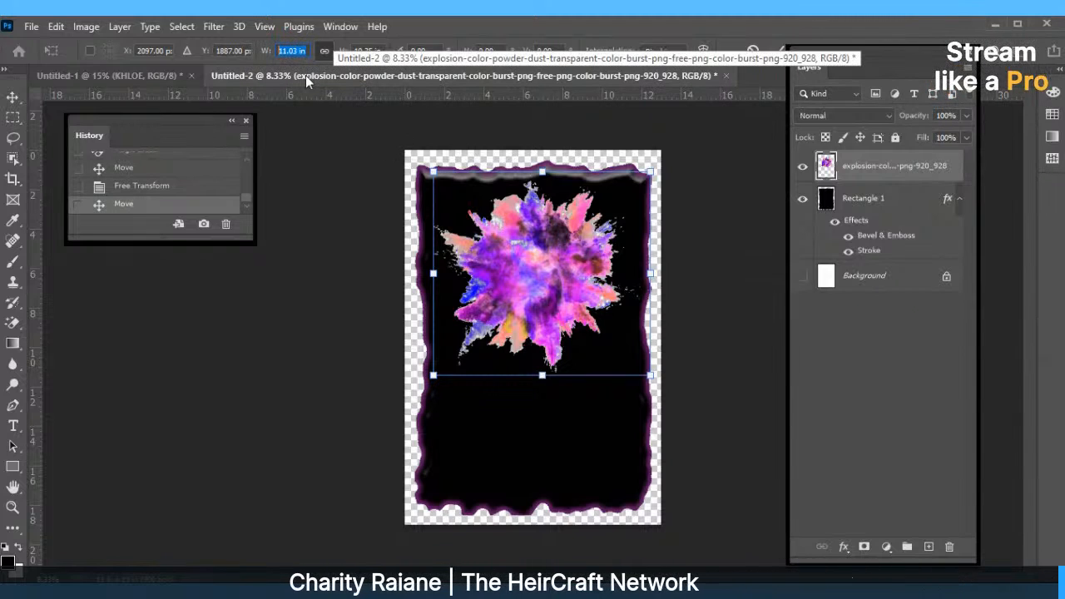
{"action": "type", "text": "13"}
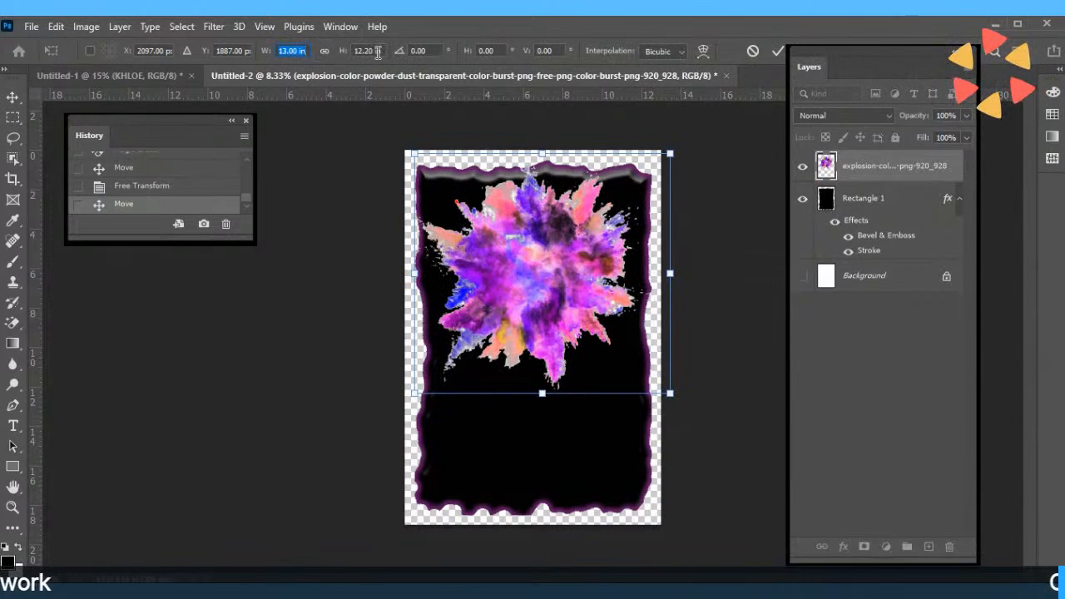
{"action": "type", "text": "19in"}
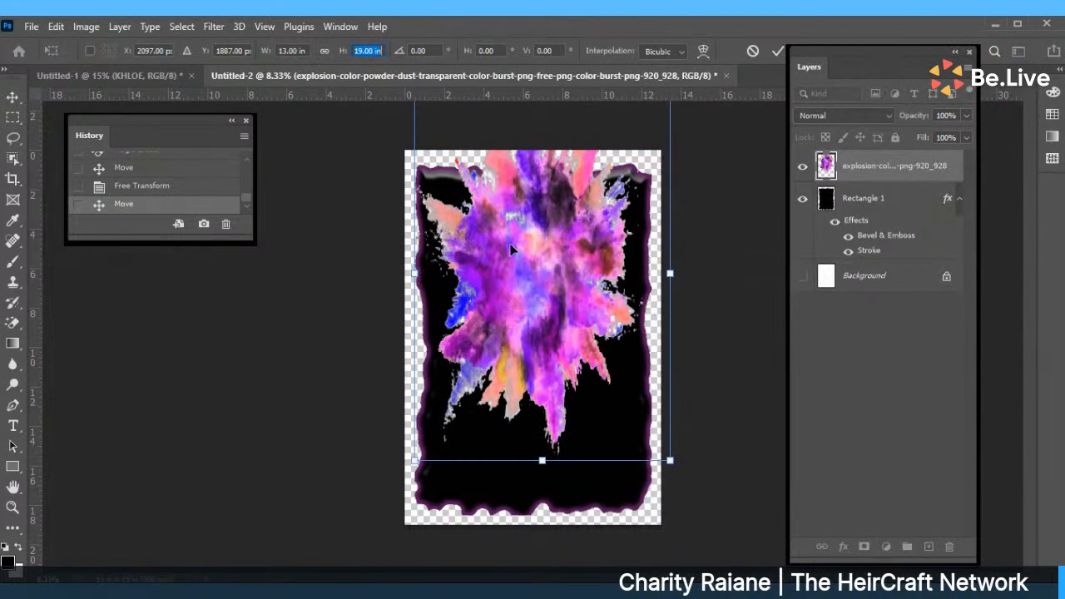
{"action": "left_click_drag", "start_coordinate": [523, 243], "coordinate": [474, 523]}
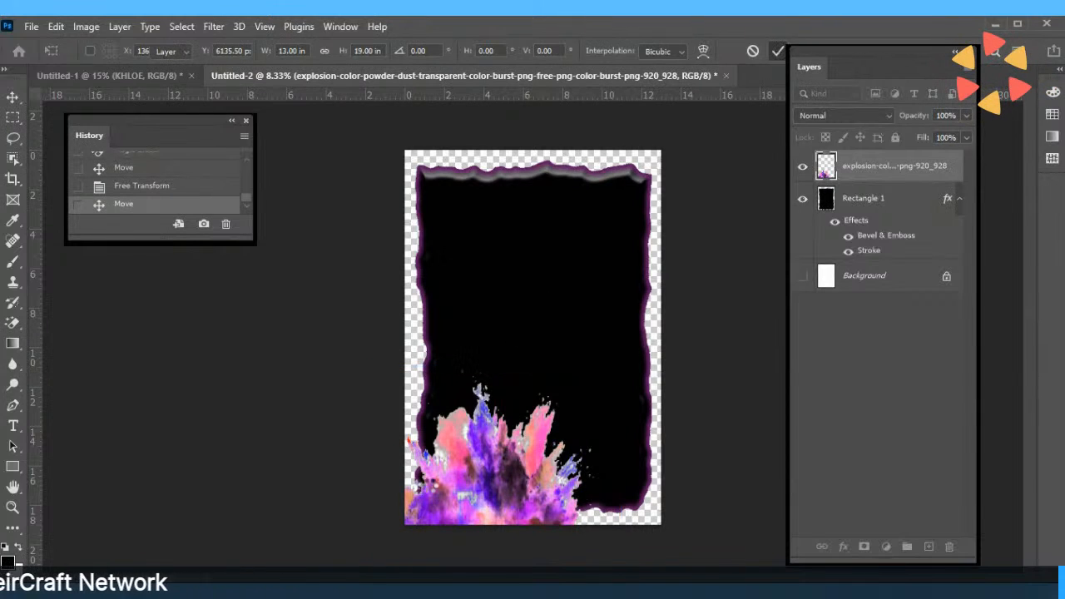
{"action": "left_click", "coordinate": [777, 51]}
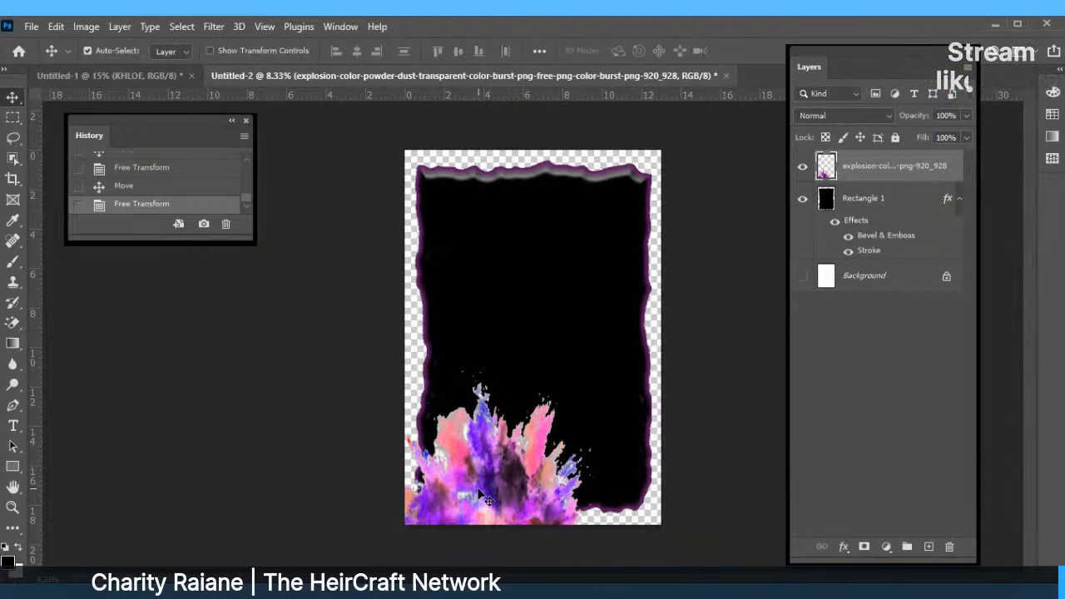
{"action": "left_click_drag", "start_coordinate": [485, 483], "coordinate": [531, 279]}
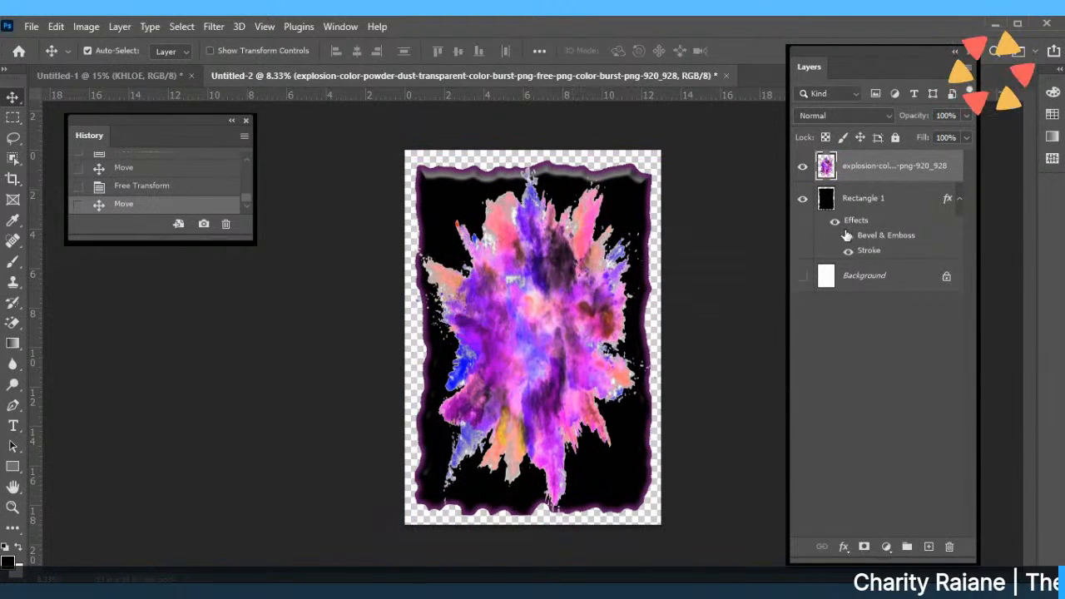
Hide the black frame layer and start a rectangle on the canvas.
{"action": "left_click", "coordinate": [802, 200]}
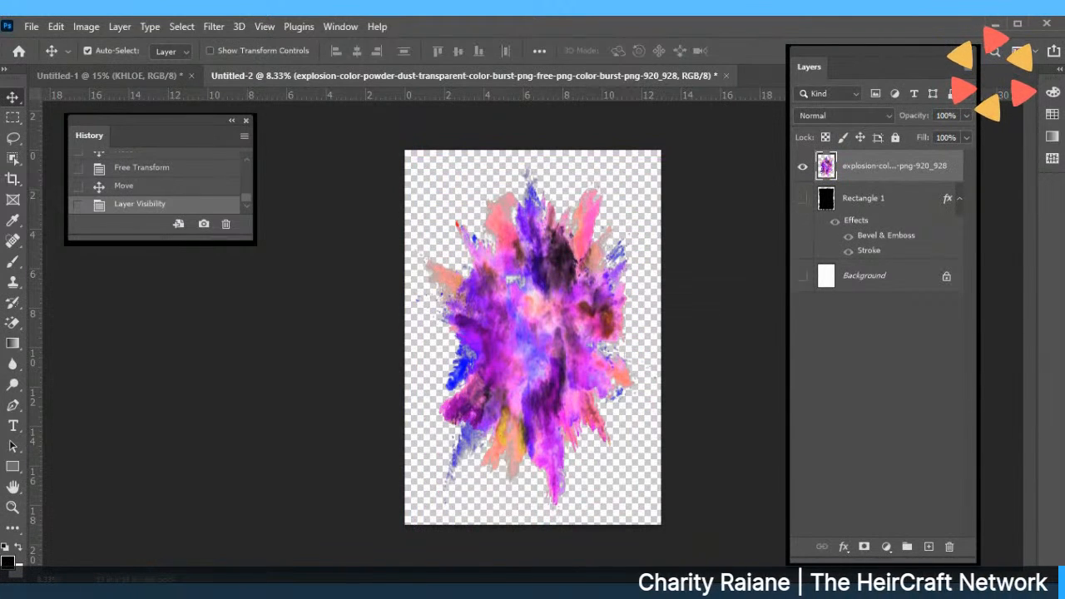
{"action": "left_click", "coordinate": [12, 467]}
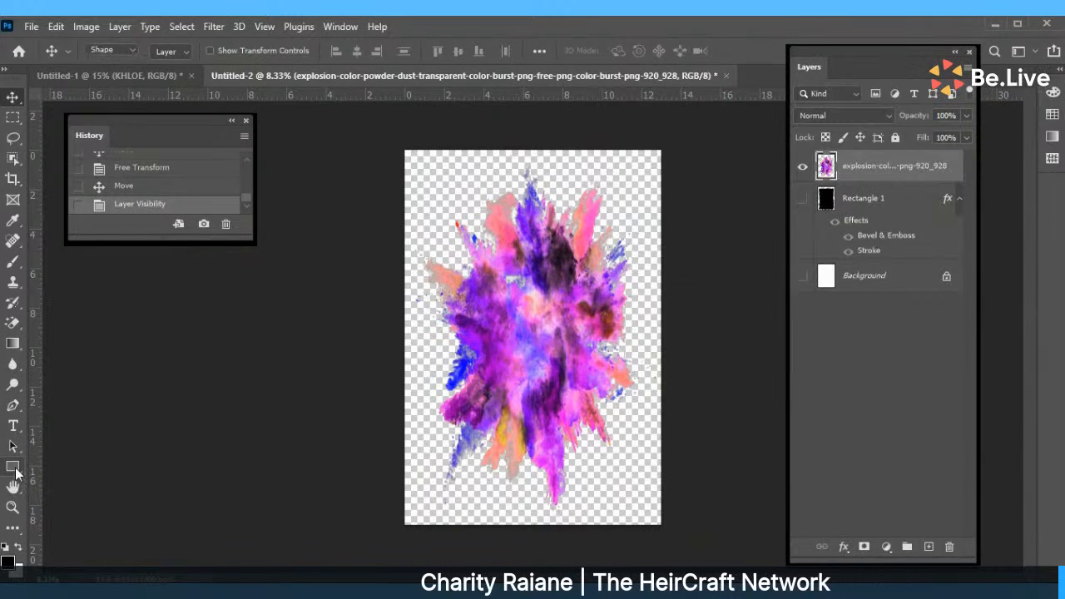
{"action": "left_click_drag", "start_coordinate": [415, 163], "coordinate": [420, 190]}
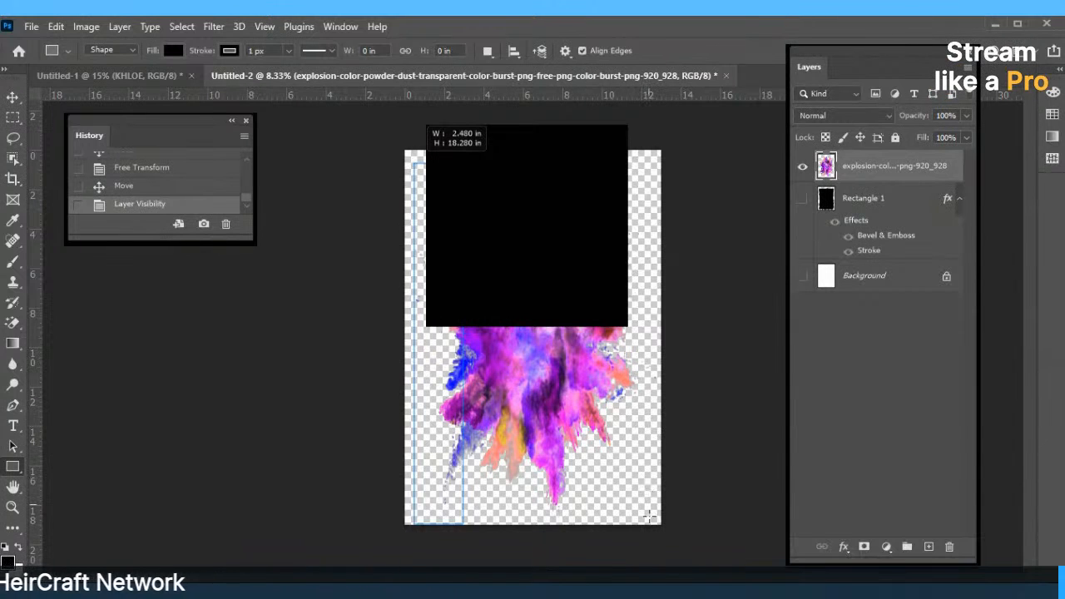
Create a 12 x 18 inch rectangle drawn from center, with both dimensions in inches.
{"action": "left_click", "coordinate": [648, 518]}
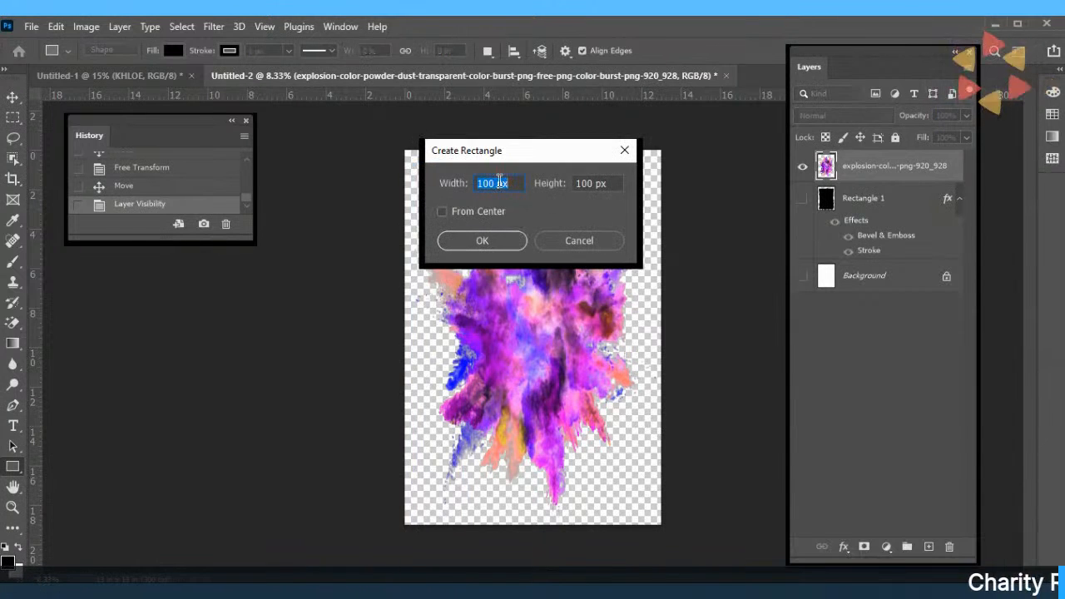
{"action": "right_click", "coordinate": [503, 186]}
{"action": "left_click", "coordinate": [524, 208]}
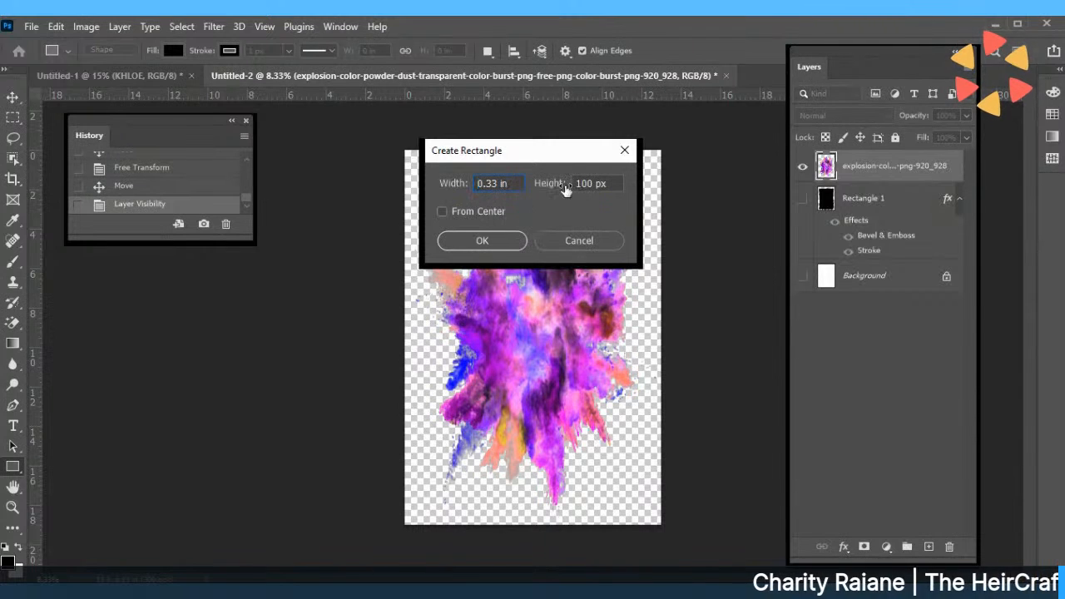
{"action": "right_click", "coordinate": [587, 187]}
{"action": "left_click", "coordinate": [602, 209]}
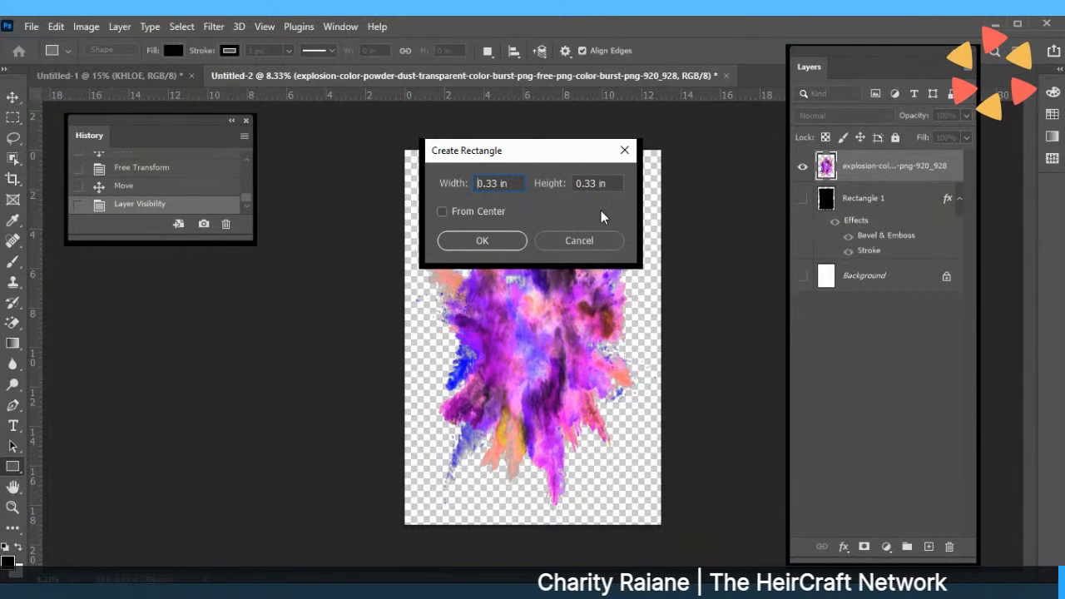
{"action": "left_click", "coordinate": [441, 211]}
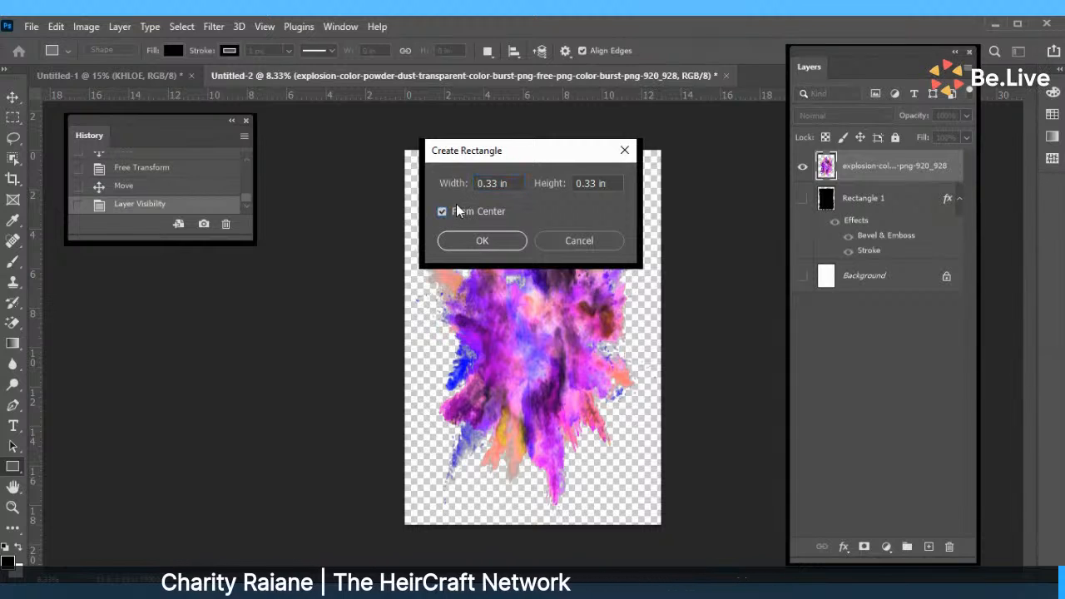
{"action": "double_click", "coordinate": [514, 179]}
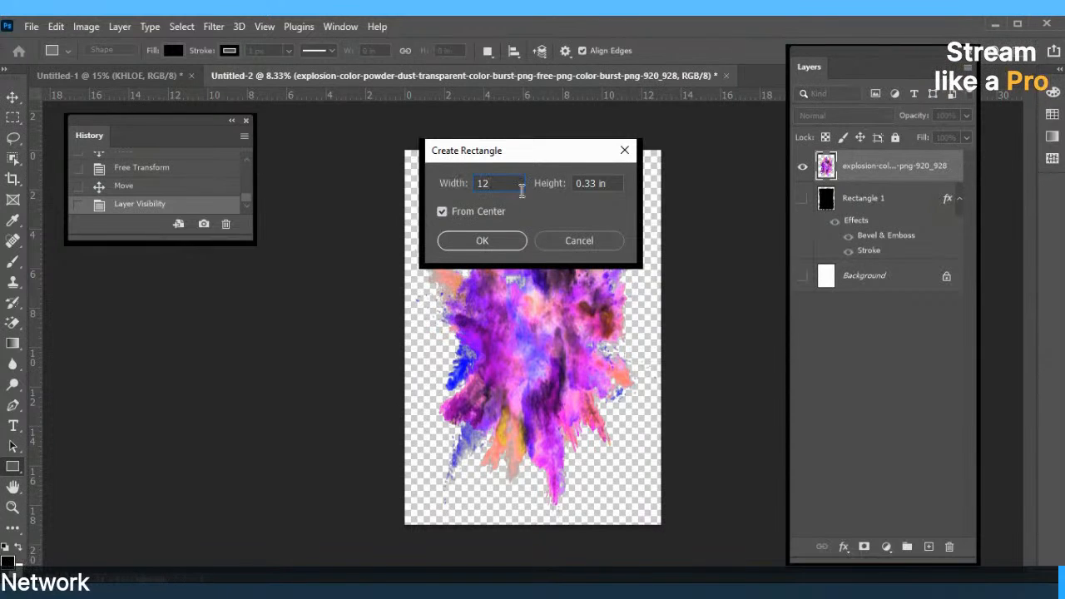
{"action": "type", "text": "1"}
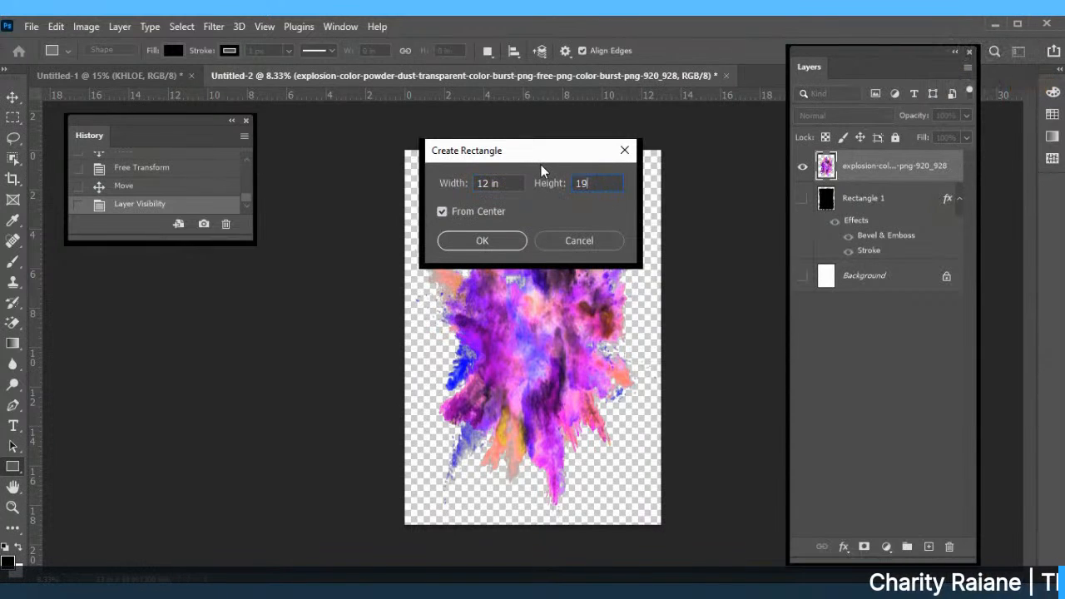
{"action": "type", "text": "8"}
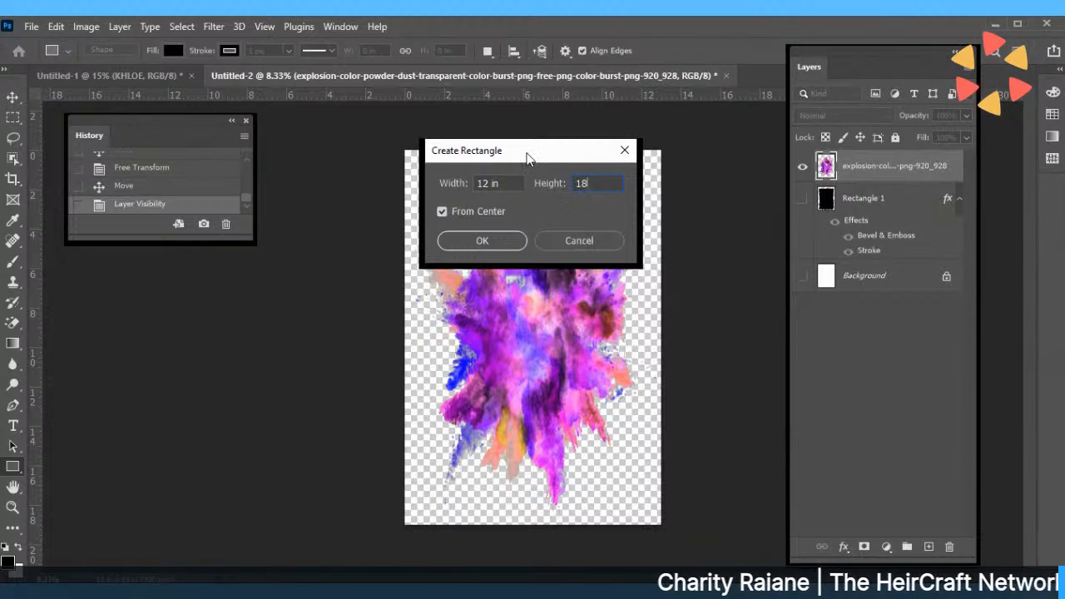
{"action": "left_click", "coordinate": [500, 248]}
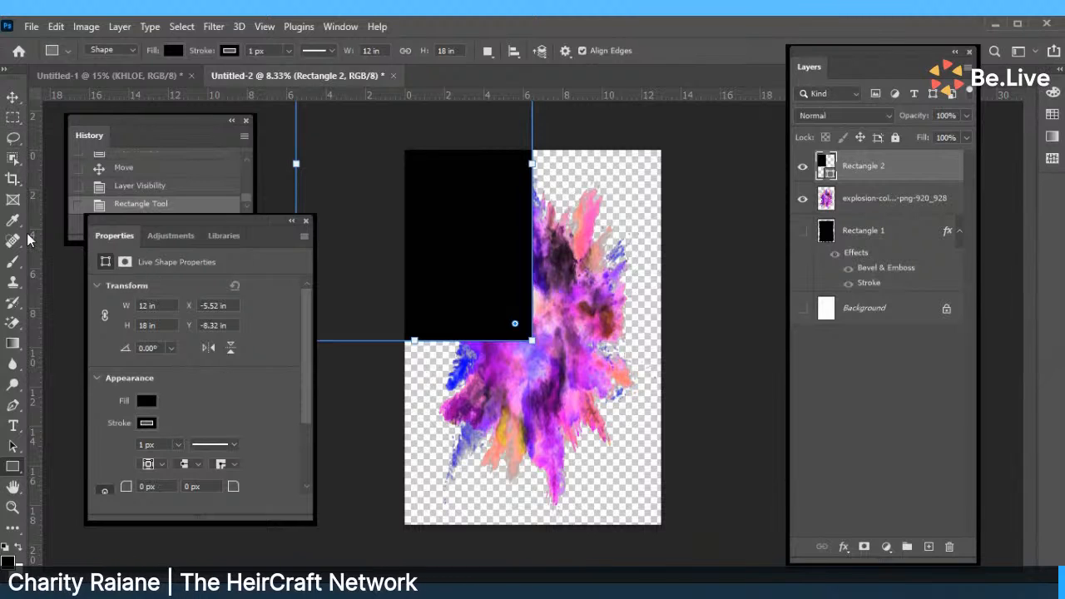
Move Rectangle 2 to X 0.5 in, Y 0.5 in so it covers the canvas.
{"action": "left_click", "coordinate": [12, 98]}
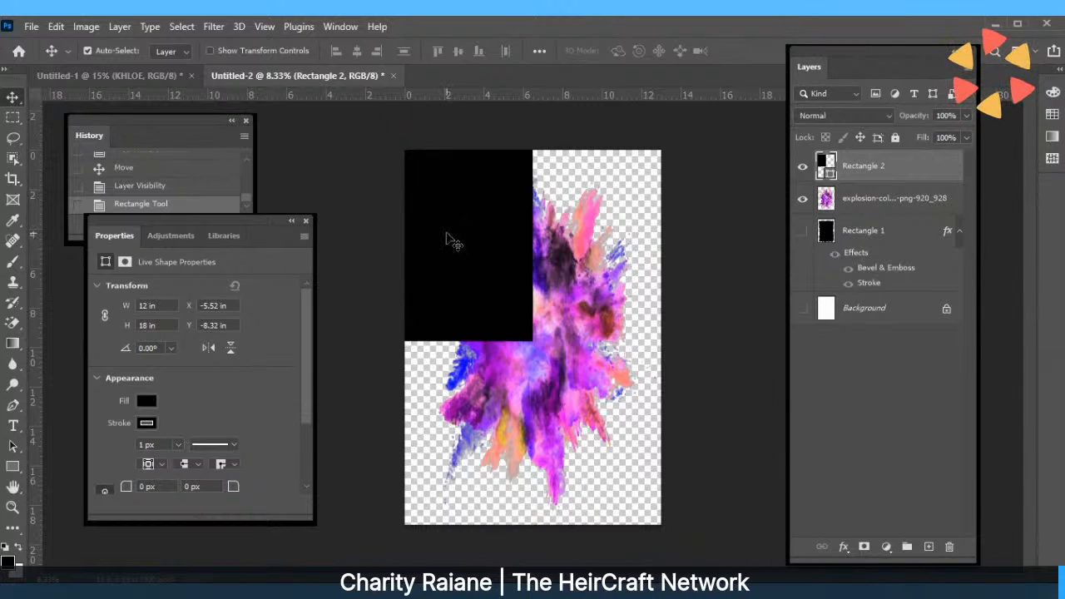
{"action": "left_click_drag", "start_coordinate": [455, 247], "coordinate": [566, 423]}
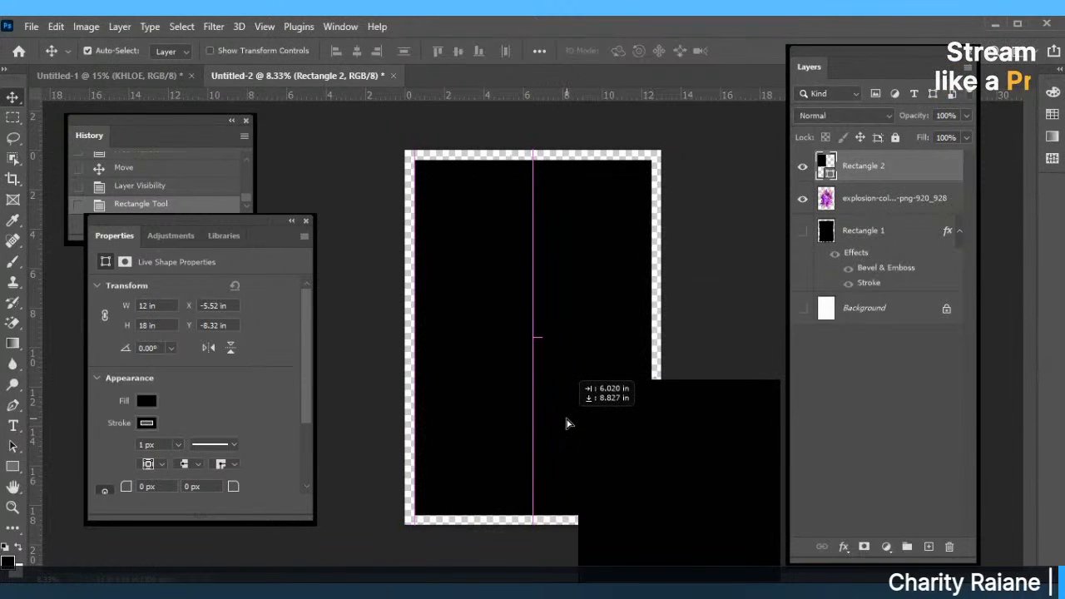
{"action": "left_click_drag", "start_coordinate": [565, 423], "coordinate": [571, 423]}
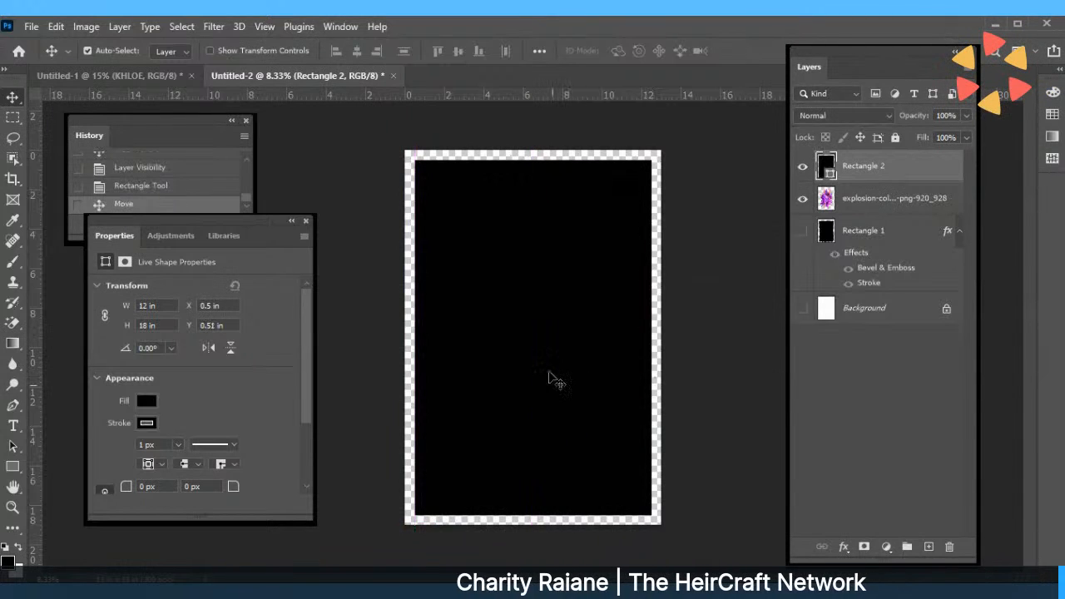
Clip Rectangle 2 to the colour-burst layer, adjust its opacity, and select both layers.
{"action": "right_click", "coordinate": [865, 170]}
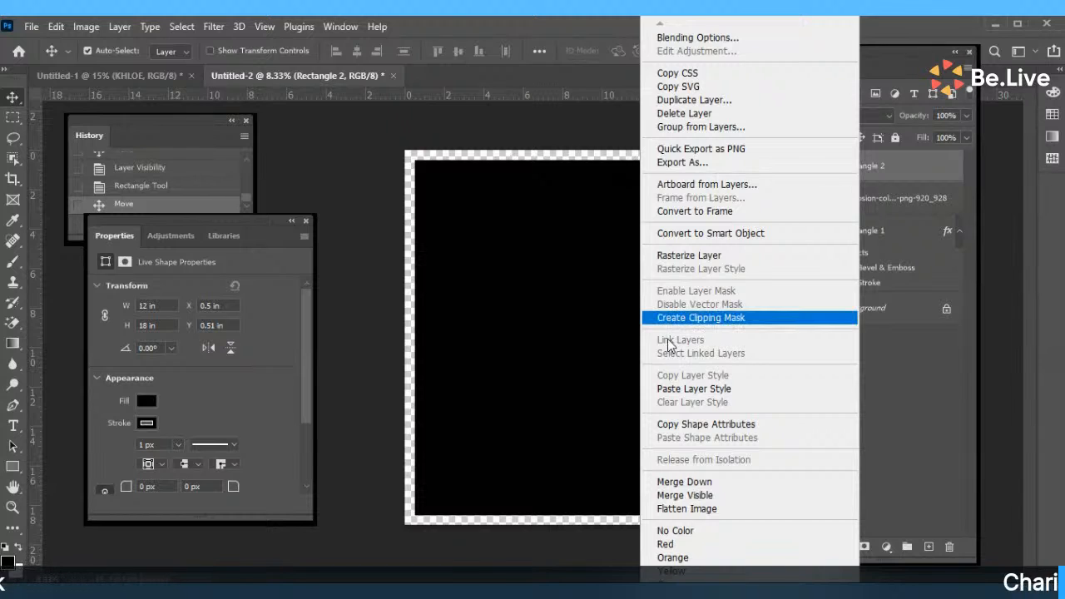
{"action": "left_click", "coordinate": [678, 318]}
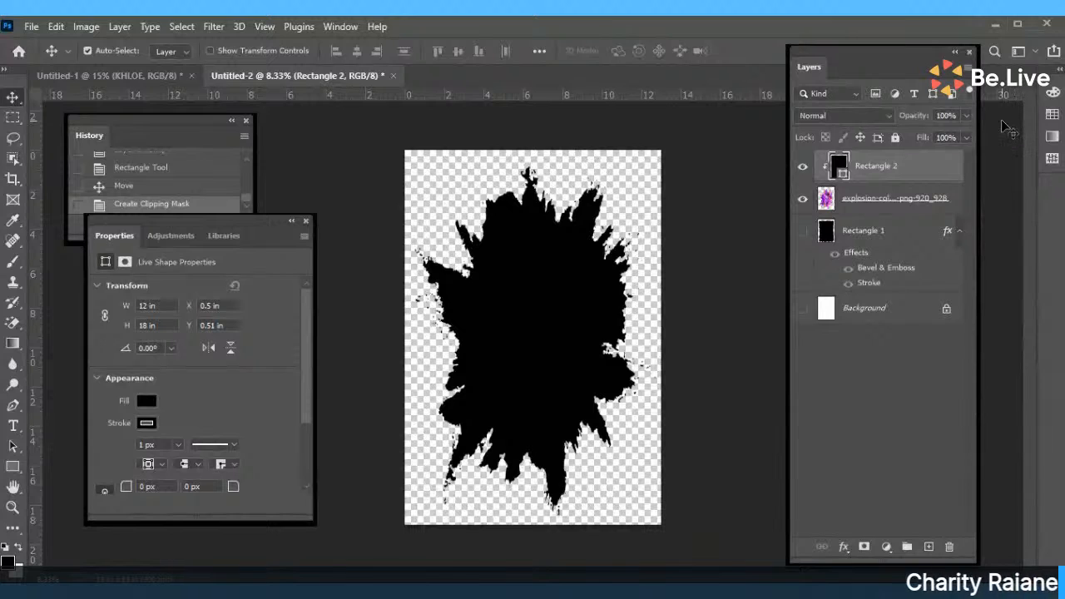
{"action": "left_click", "coordinate": [965, 118]}
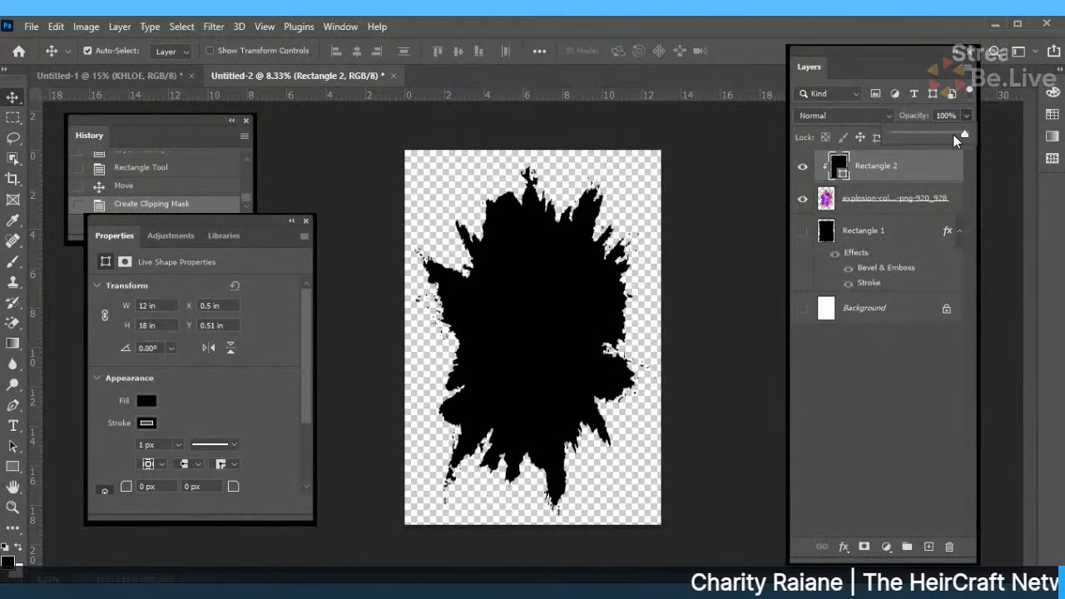
{"action": "mouse_move", "coordinate": [967, 136]}
{"action": "left_mouse_down"}
{"action": "mouse_move", "coordinate": [927, 137]}
{"action": "mouse_move", "coordinate": [988, 140]}
{"action": "left_mouse_up"}
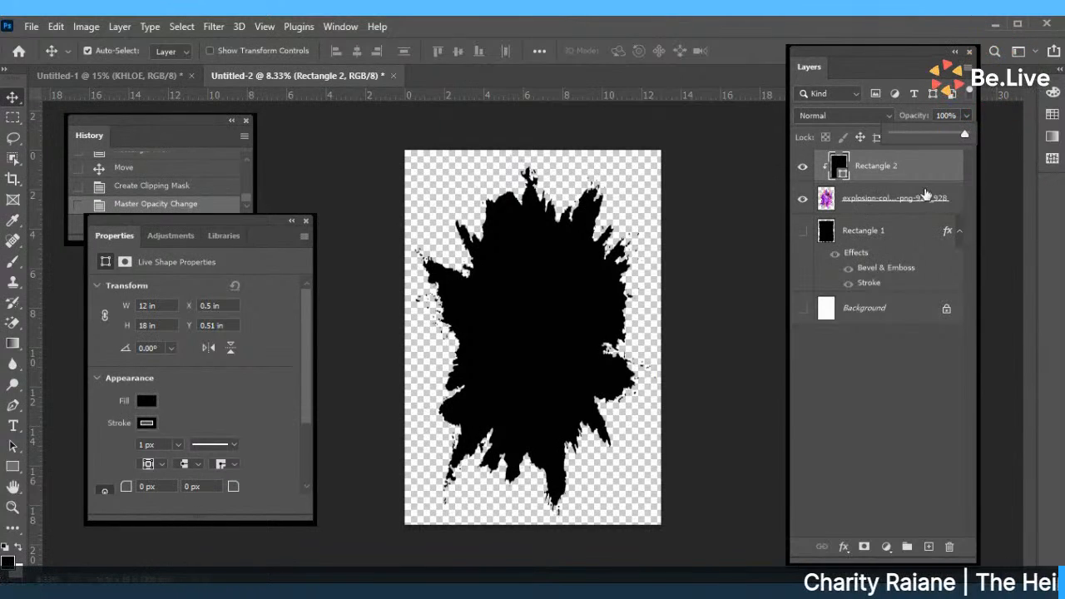
{"action": "left_click", "coordinate": [896, 169]}
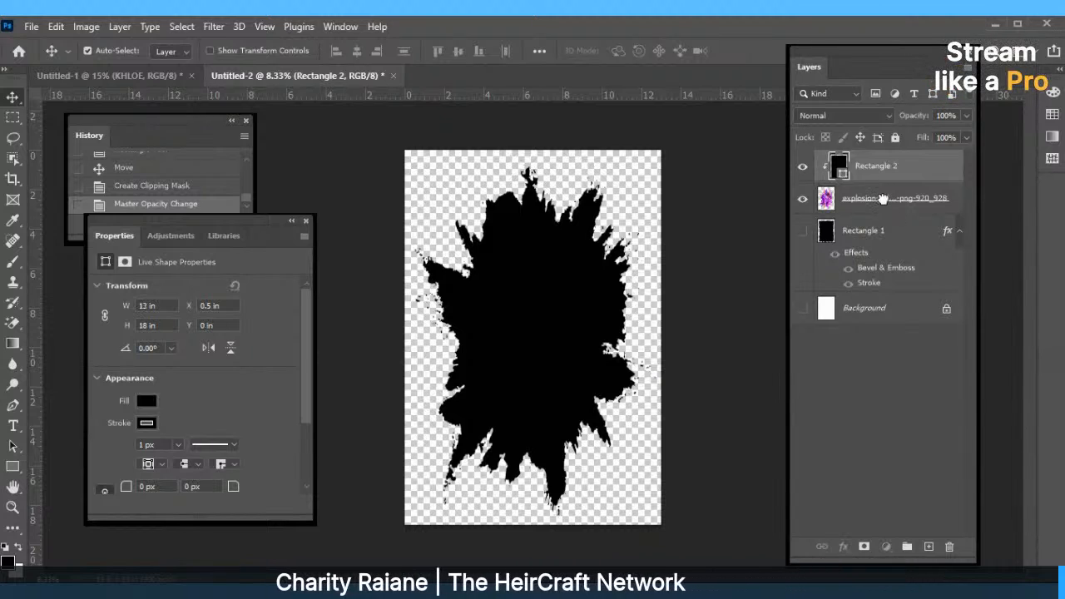
{"action": "left_click", "coordinate": [883, 199], "text": "shift"}
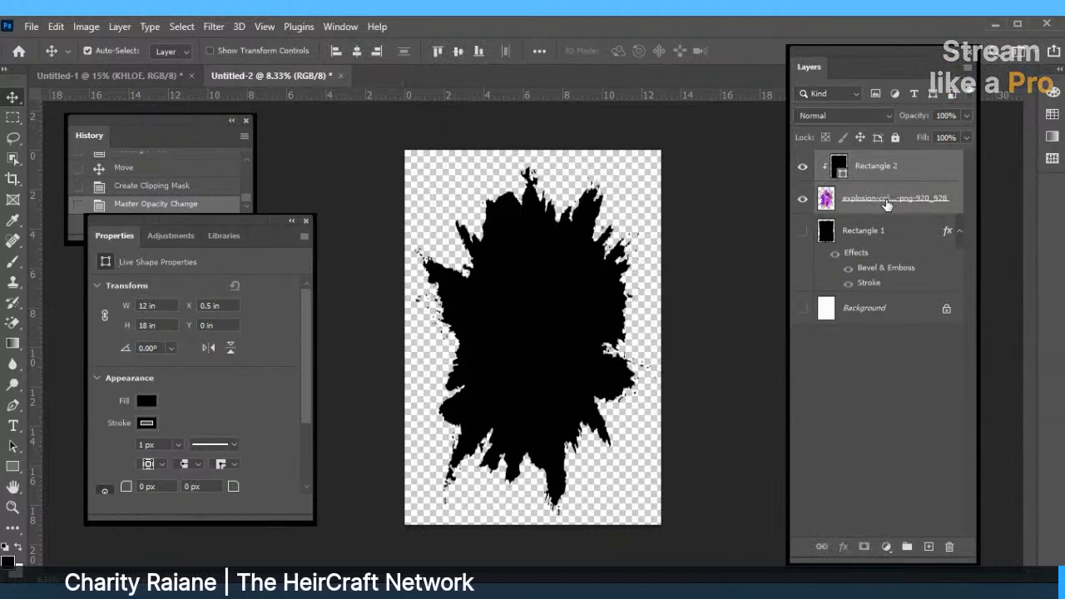
Merge the two selected layers and nudge the merged splatter slightly left.
{"action": "right_click", "coordinate": [884, 199]}
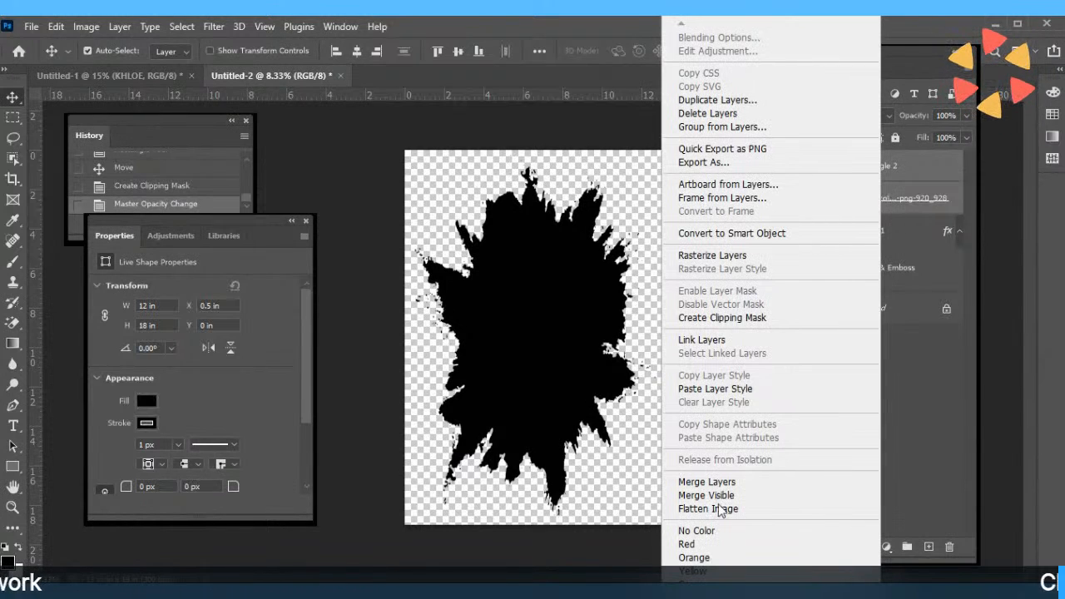
{"action": "left_click", "coordinate": [690, 483]}
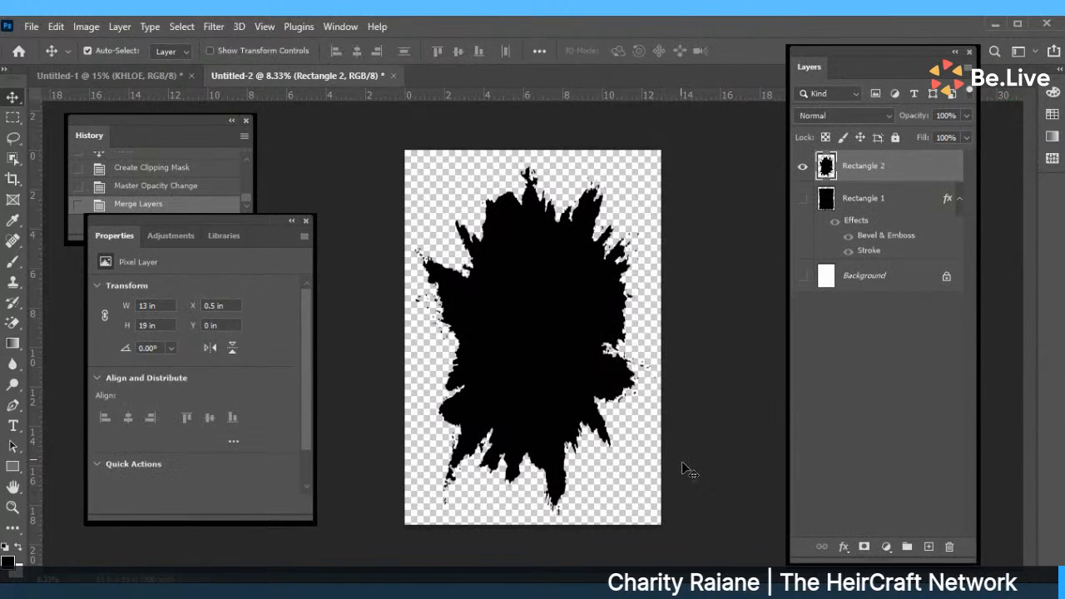
{"action": "mouse_move", "coordinate": [523, 321]}
{"action": "left_mouse_down"}
{"action": "mouse_move", "coordinate": [515, 249]}
{"action": "mouse_move", "coordinate": [521, 316]}
{"action": "left_mouse_up"}
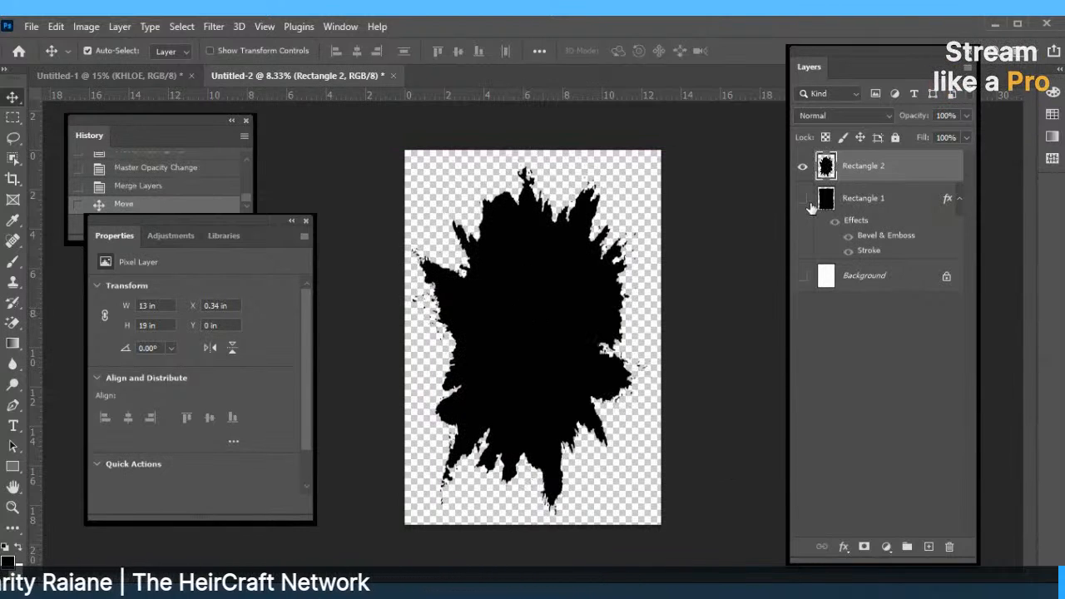
Reselect the merged Rectangle 2 layer and dismiss its options menu.
{"action": "left_click", "coordinate": [874, 200]}
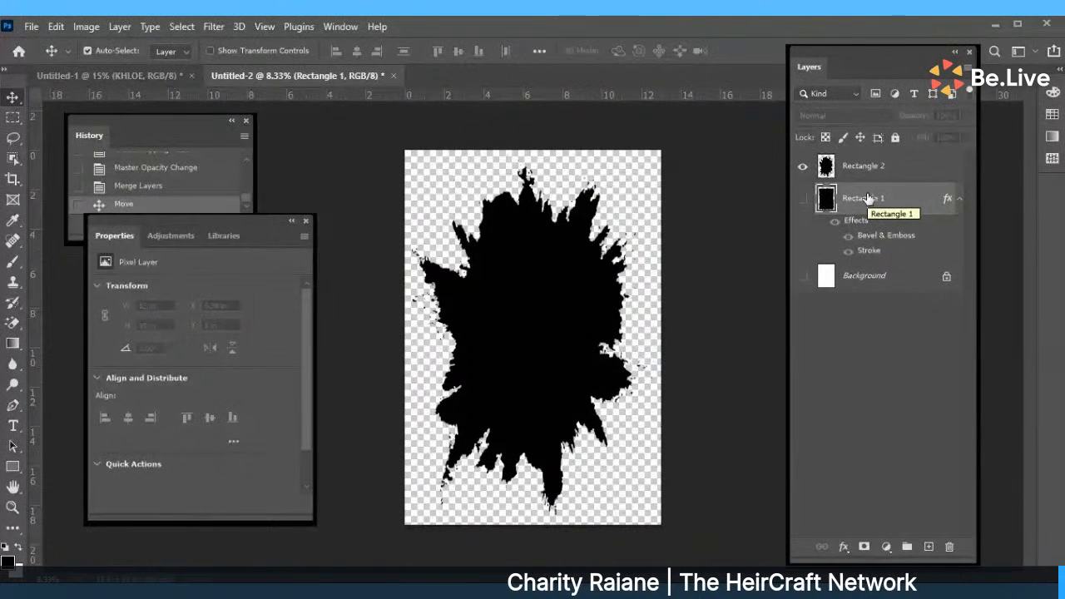
{"action": "left_click", "coordinate": [836, 166]}
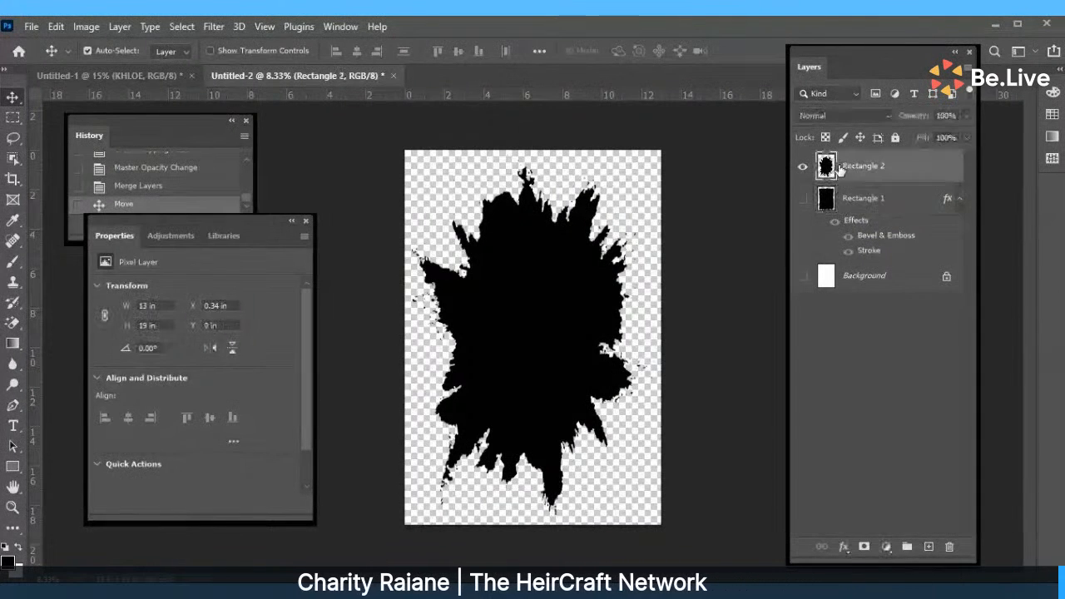
{"action": "right_click", "coordinate": [842, 167]}
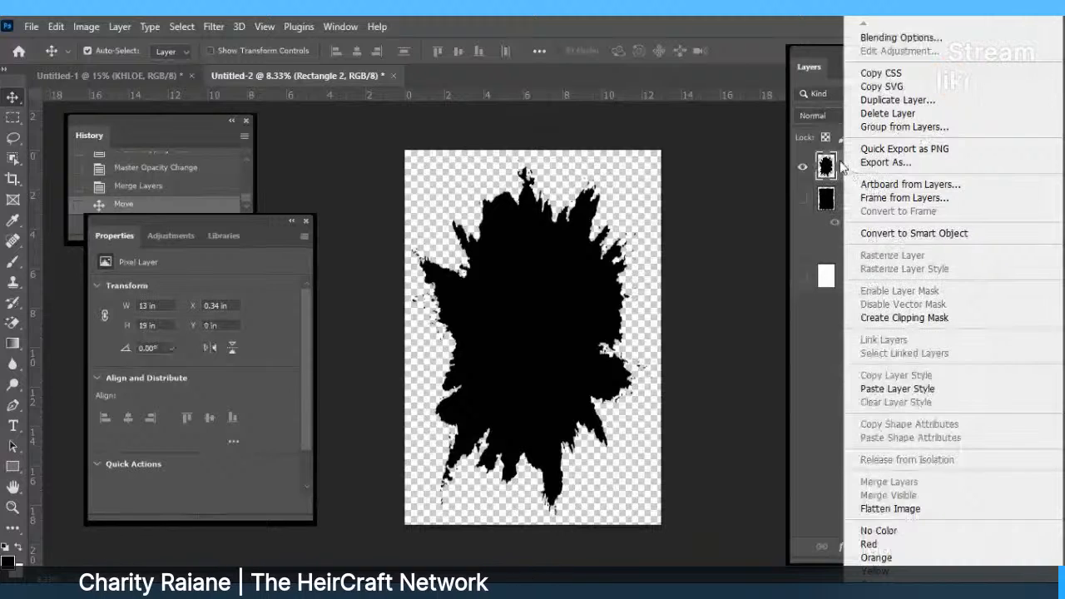
{"action": "left_click", "coordinate": [901, 37]}
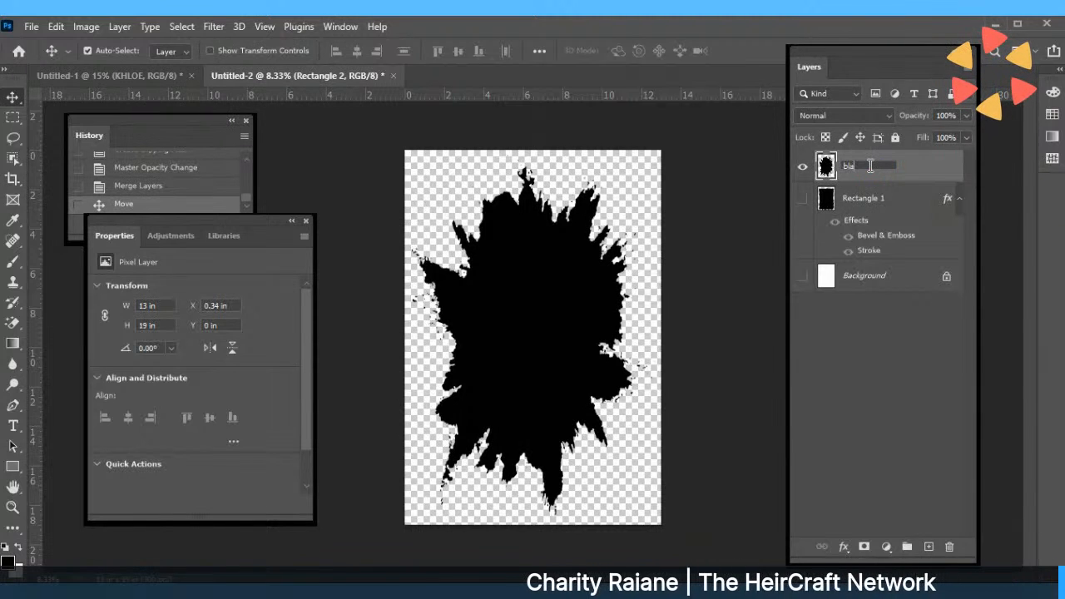
Name the merged layer 'black splatter' and bring up its layer options.
{"action": "type", "text": "black s"}
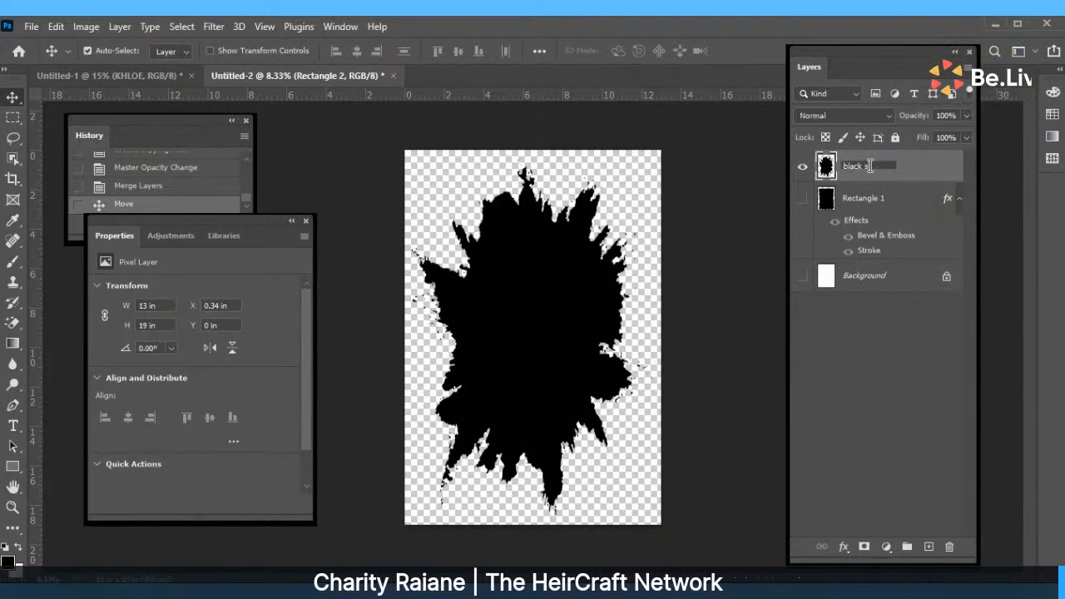
{"action": "type", "text": "platter"}
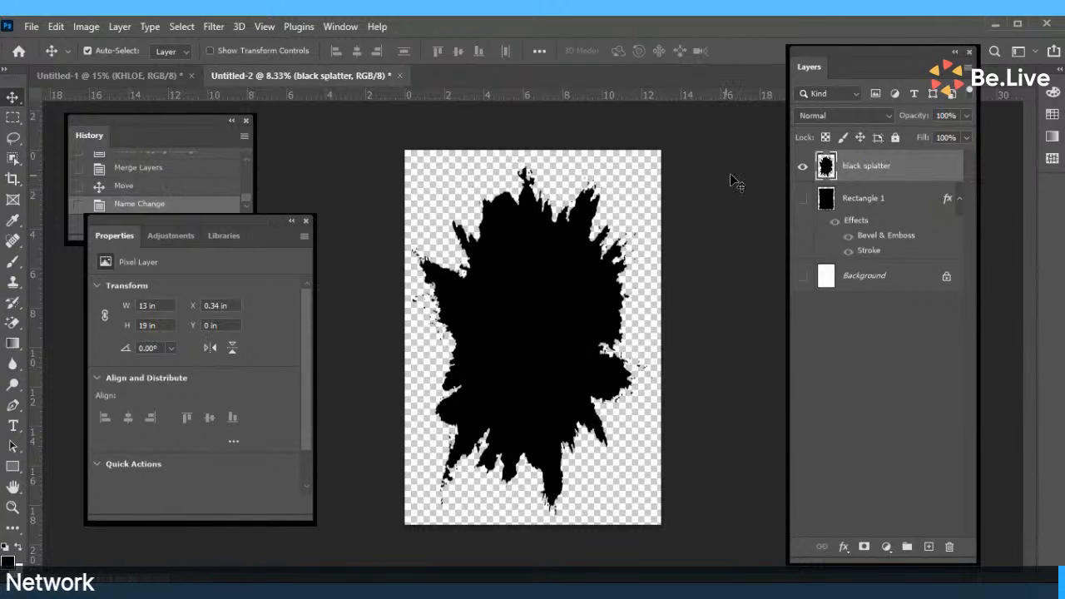
{"action": "right_click", "coordinate": [872, 165]}
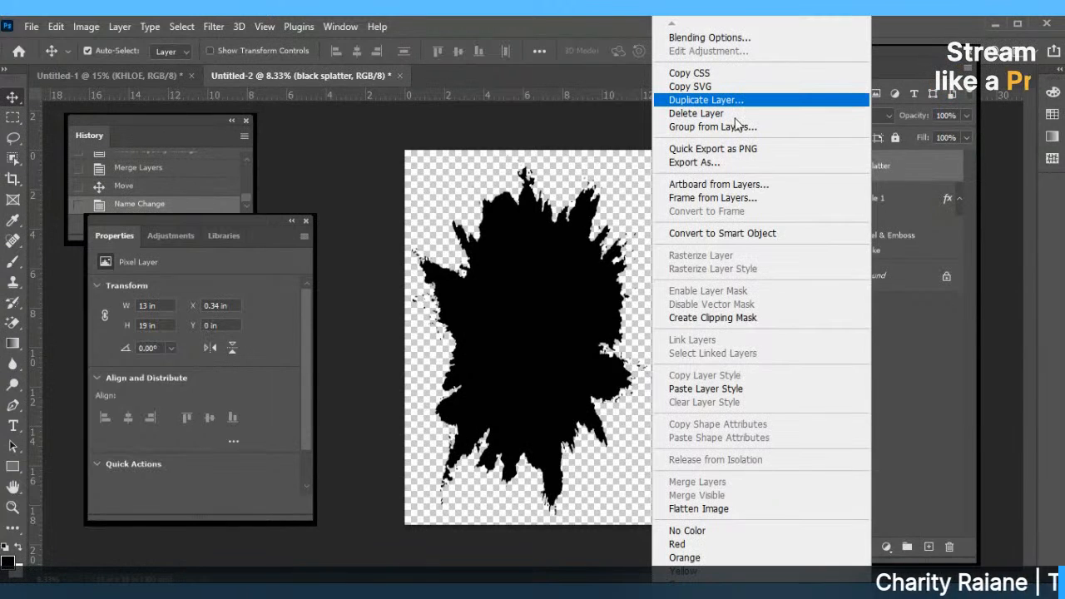
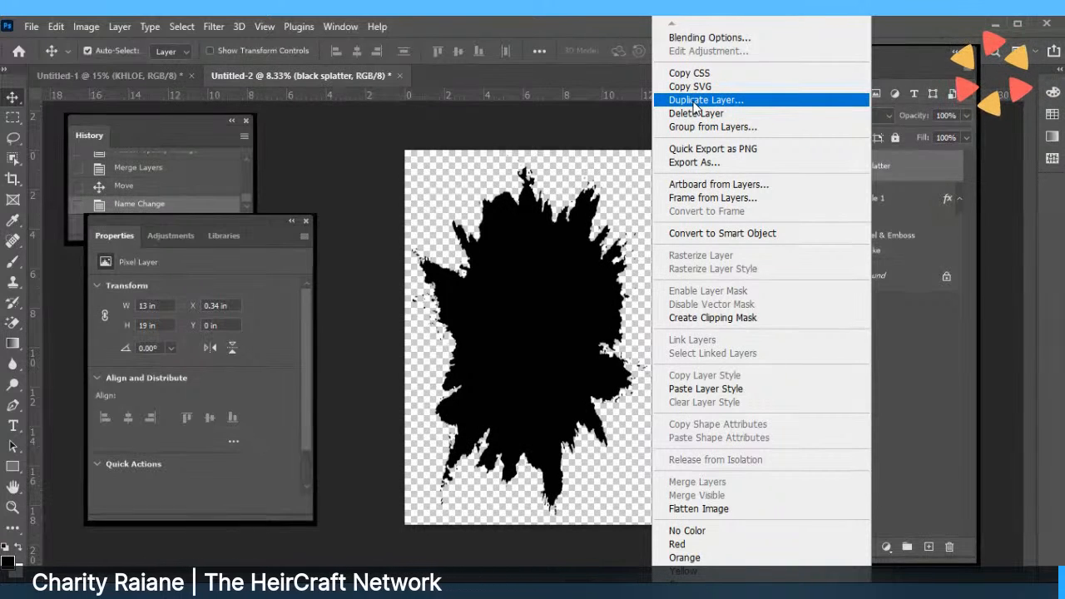
Duplicate the black splatter layer as a new layer named 'pinksplatter'.
{"action": "left_click", "coordinate": [693, 101]}
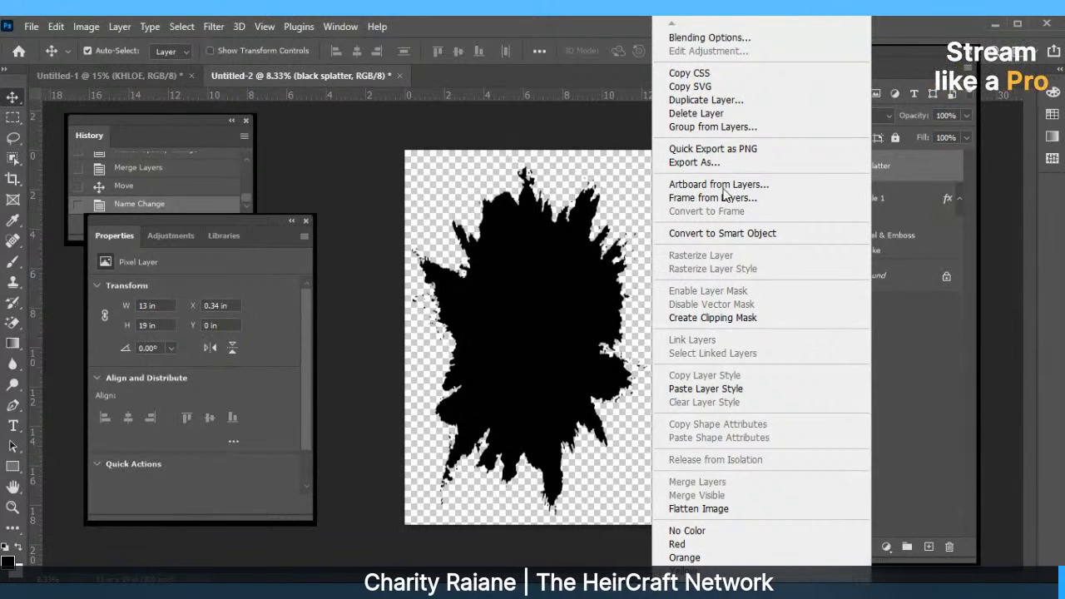
{"action": "left_click", "coordinate": [705, 100]}
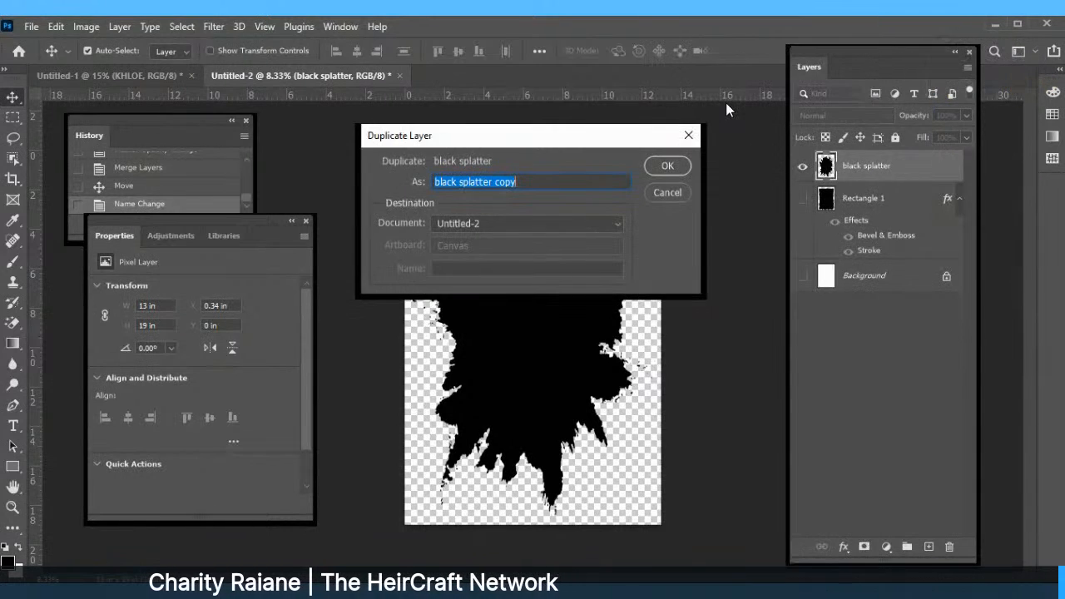
{"action": "type", "text": "pinksplatter"}
{"action": "left_click", "coordinate": [655, 176]}
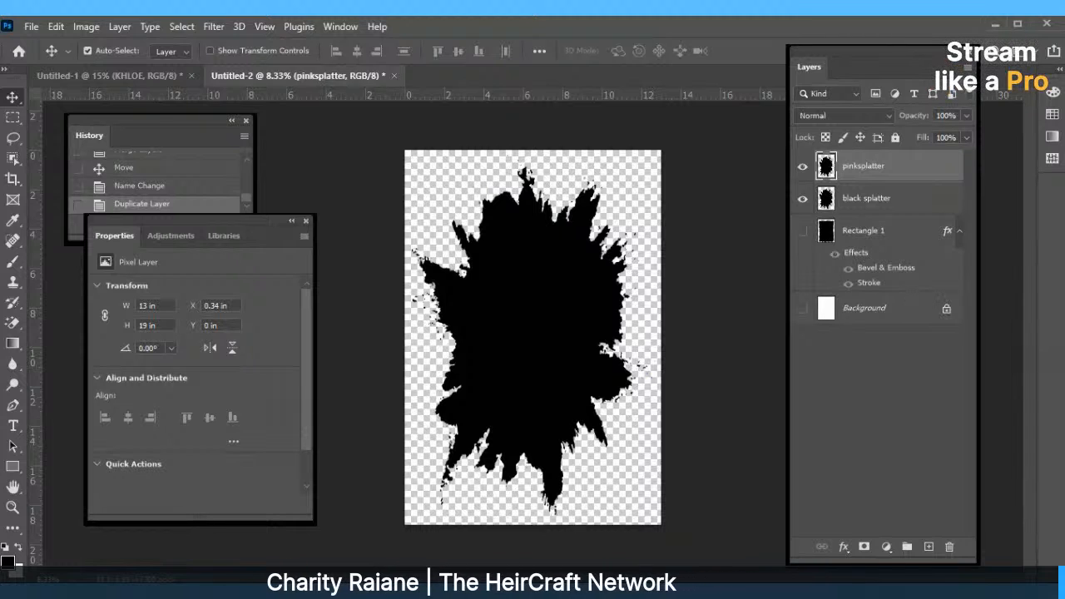
Give the pinksplatter layer a pink Color Overlay.
{"action": "left_click", "coordinate": [843, 549]}
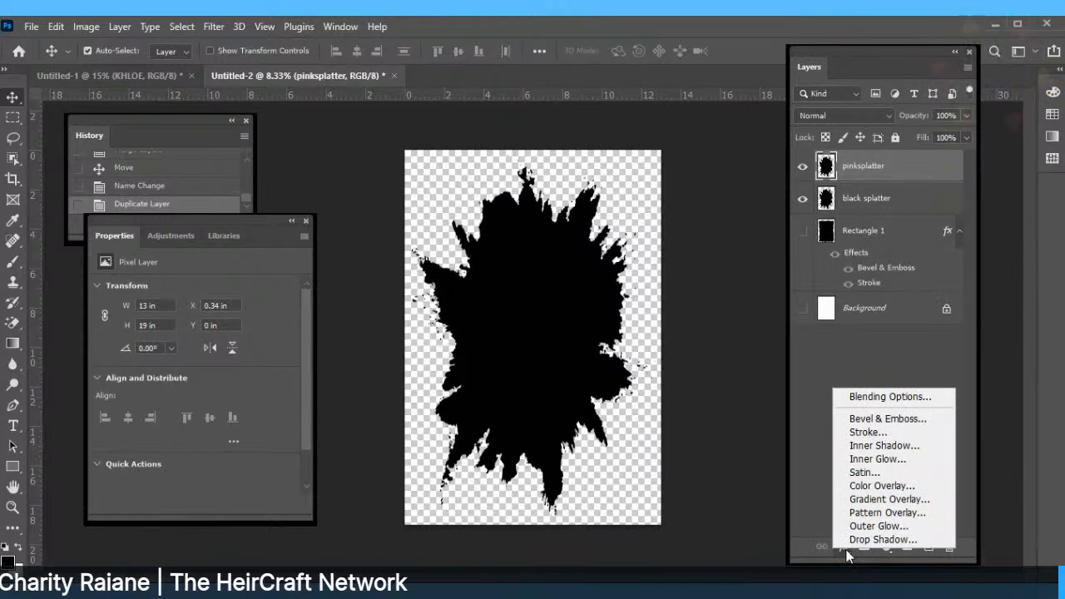
{"action": "left_click", "coordinate": [861, 489]}
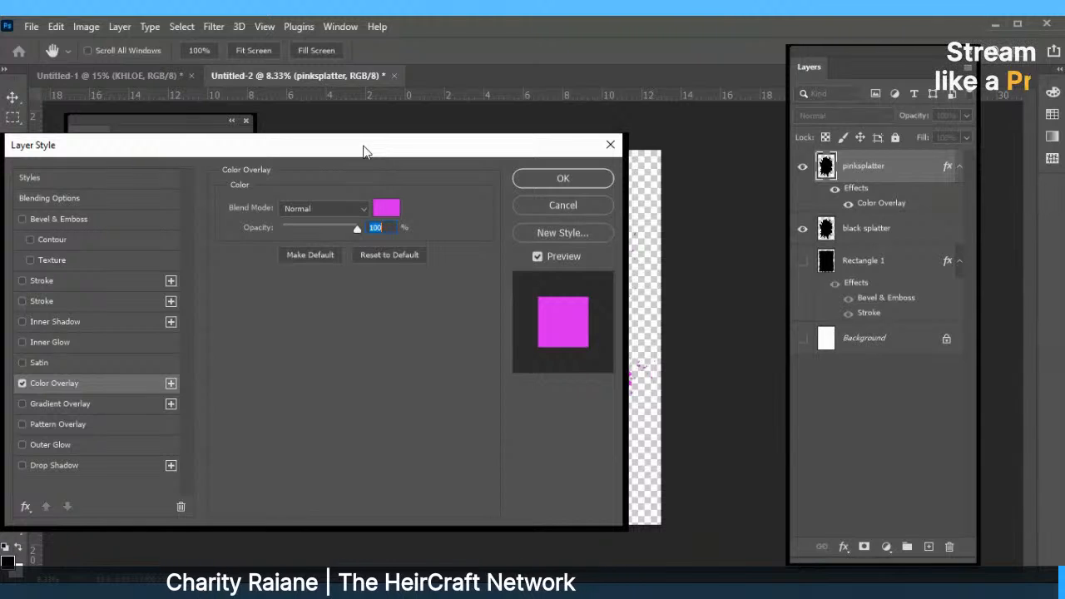
{"action": "left_click_drag", "start_coordinate": [363, 152], "coordinate": [266, 184]}
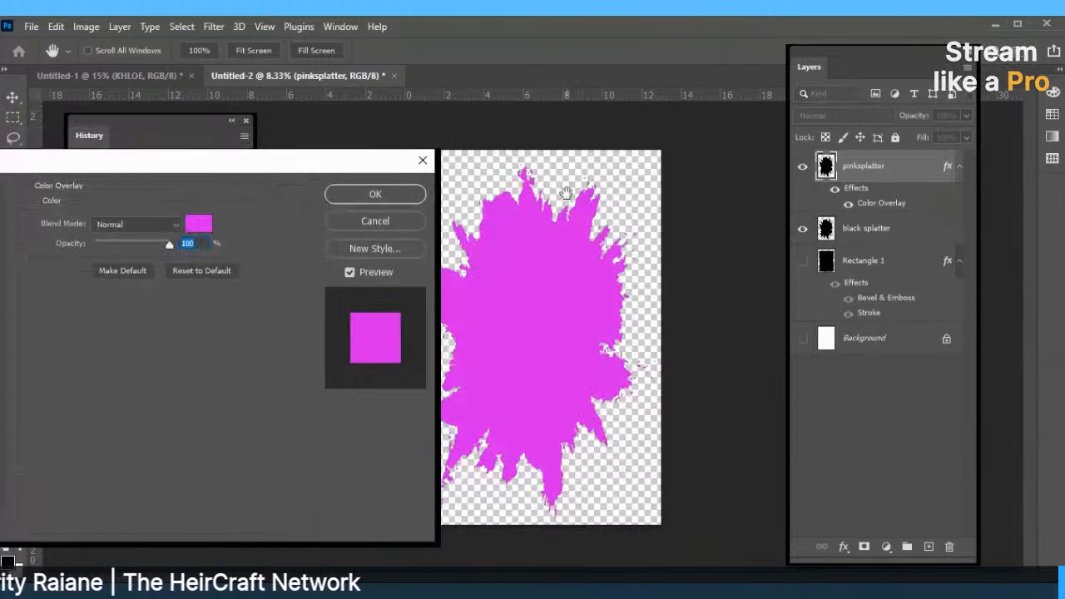
{"action": "left_click", "coordinate": [372, 194]}
Flip the pink splatter horizontally and shift the black splatter so its edges show.
{"action": "key", "text": "v"}
{"action": "left_click_drag", "start_coordinate": [554, 303], "coordinate": [572, 291]}
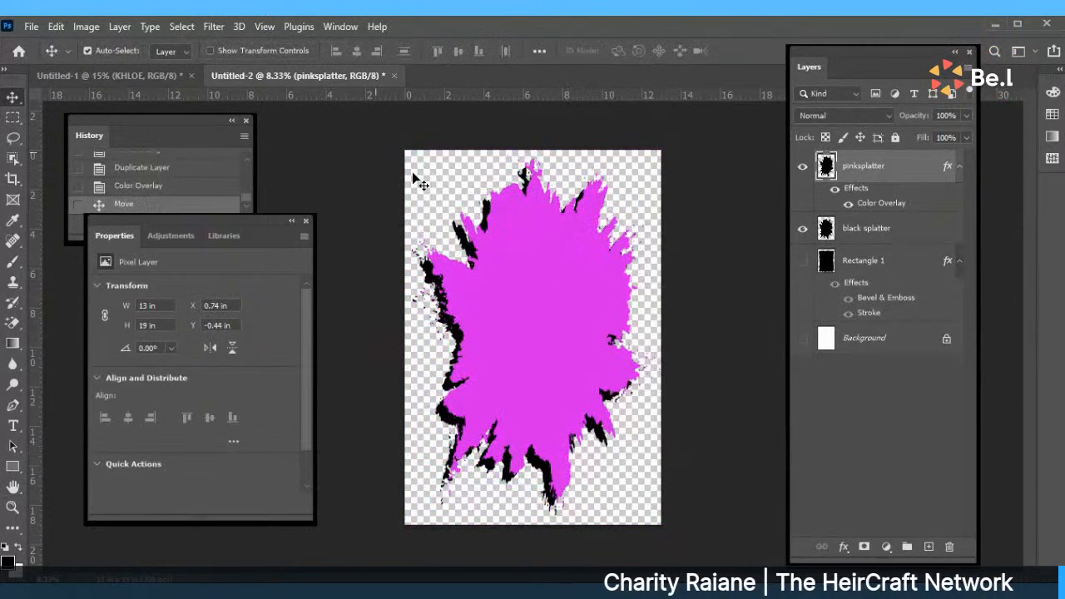
{"action": "left_click", "coordinate": [56, 27]}
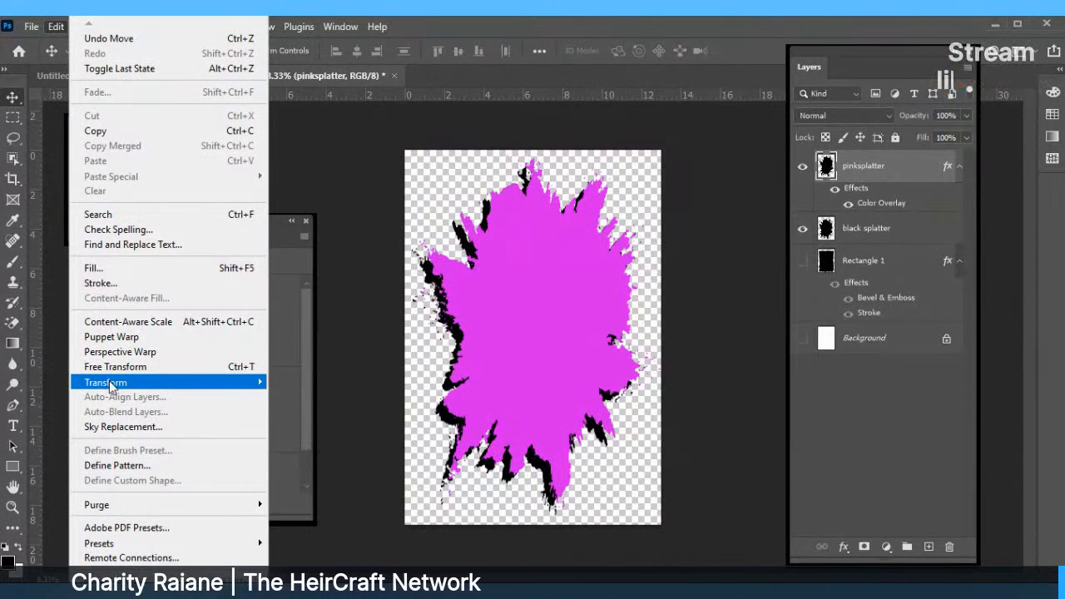
{"action": "mouse_move", "coordinate": [109, 383]}
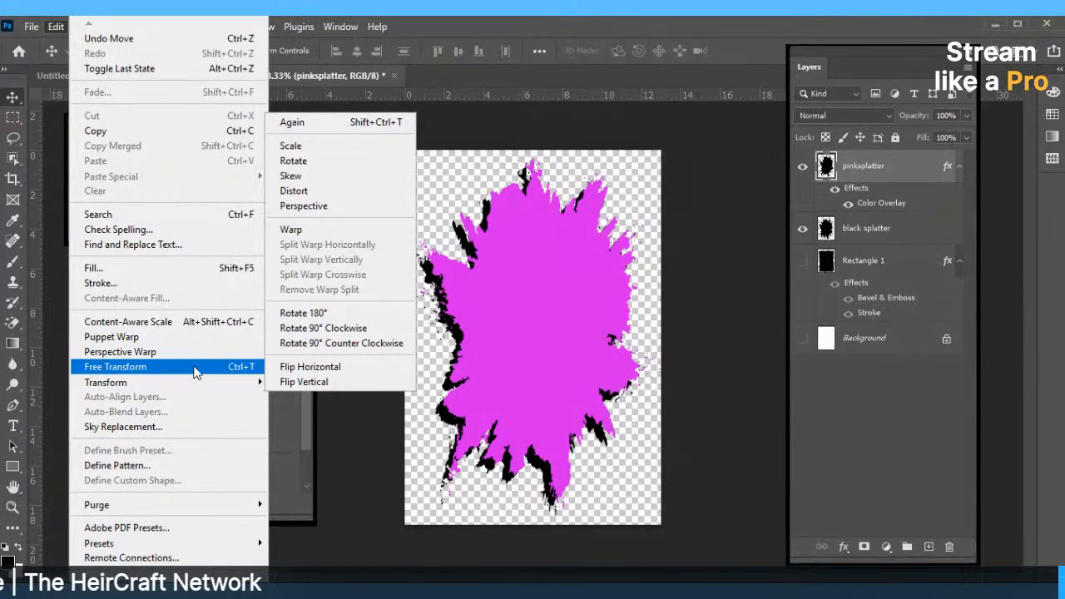
{"action": "left_click", "coordinate": [310, 367]}
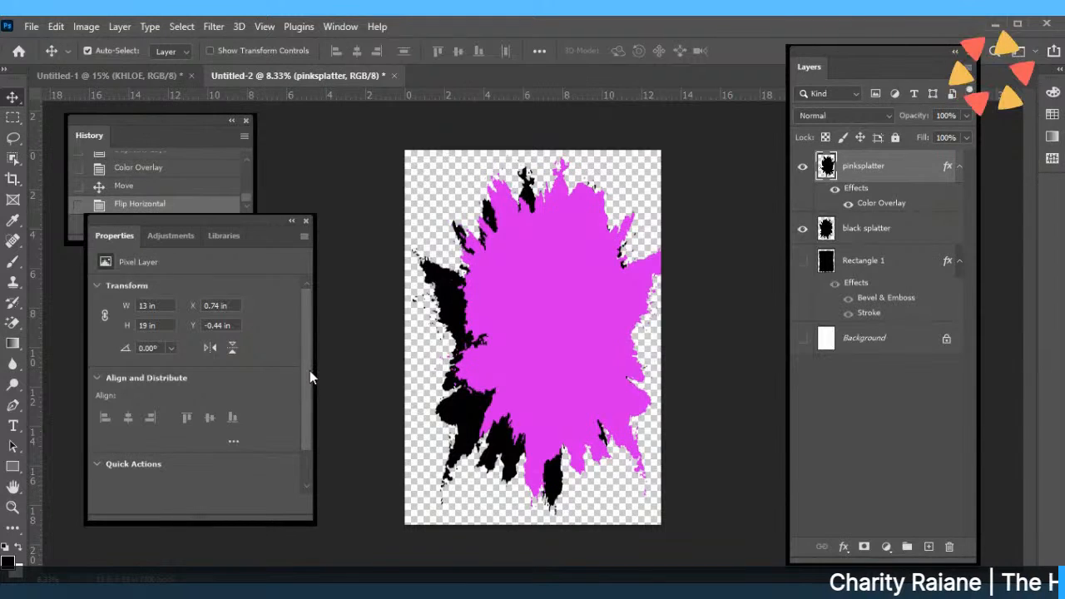
{"action": "left_click_drag", "start_coordinate": [521, 356], "coordinate": [485, 367]}
{"action": "left_click", "coordinate": [610, 372]}
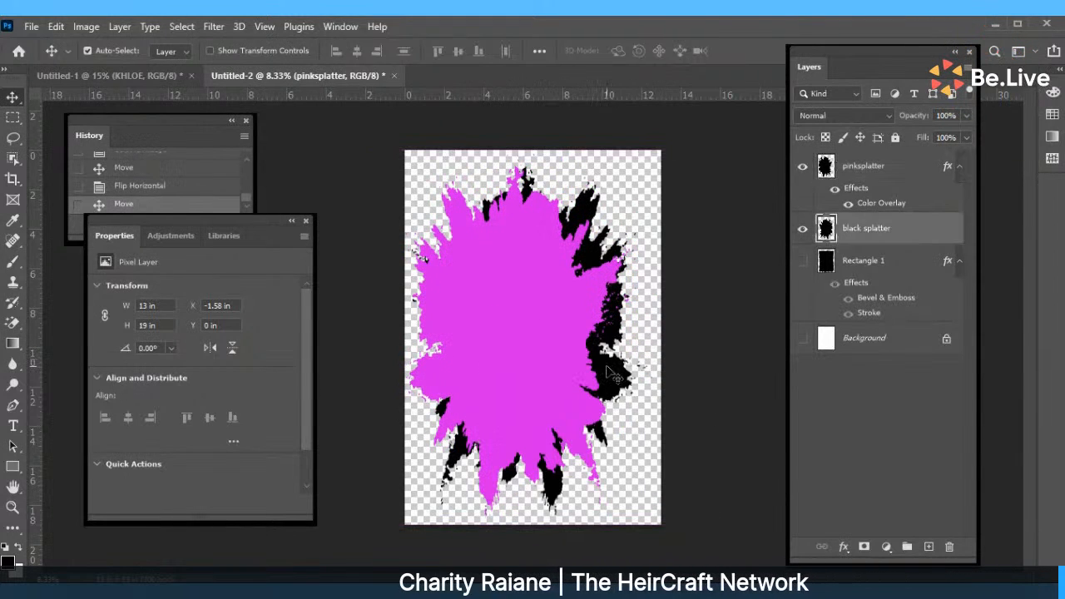
{"action": "left_click_drag", "start_coordinate": [610, 372], "coordinate": [622, 361]}
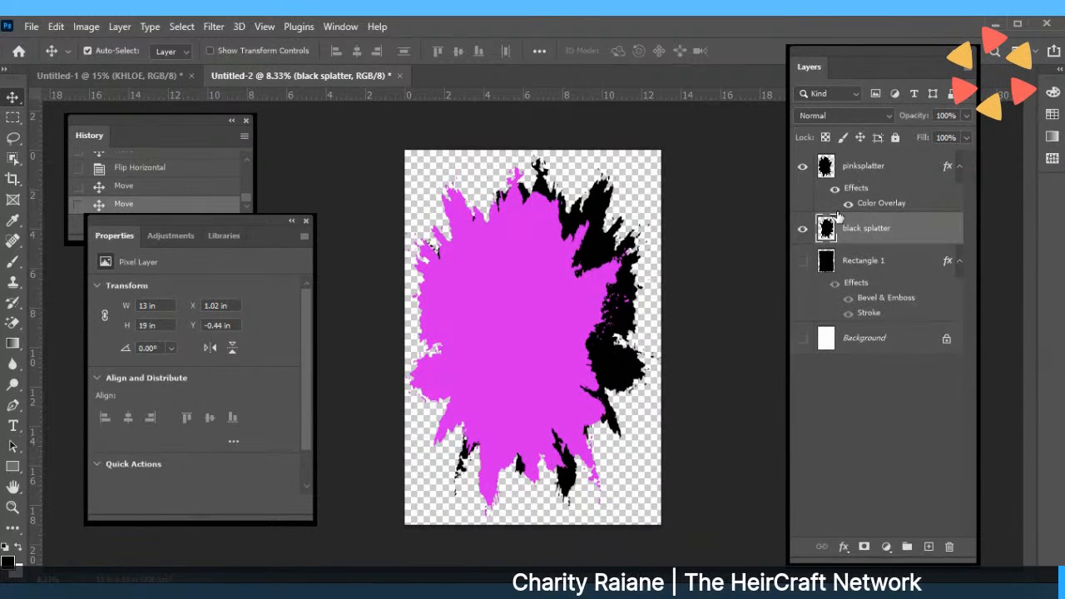
Duplicate pinksplatter as 'yellow splatter' and drag the copy up and to the right.
{"action": "left_click", "coordinate": [860, 172]}
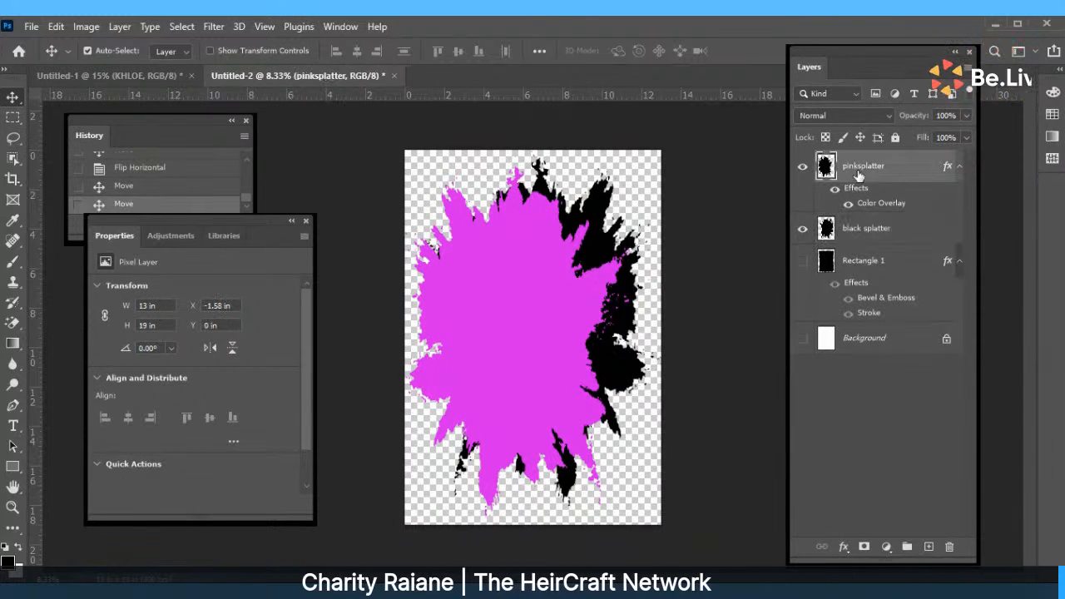
{"action": "right_click", "coordinate": [859, 172]}
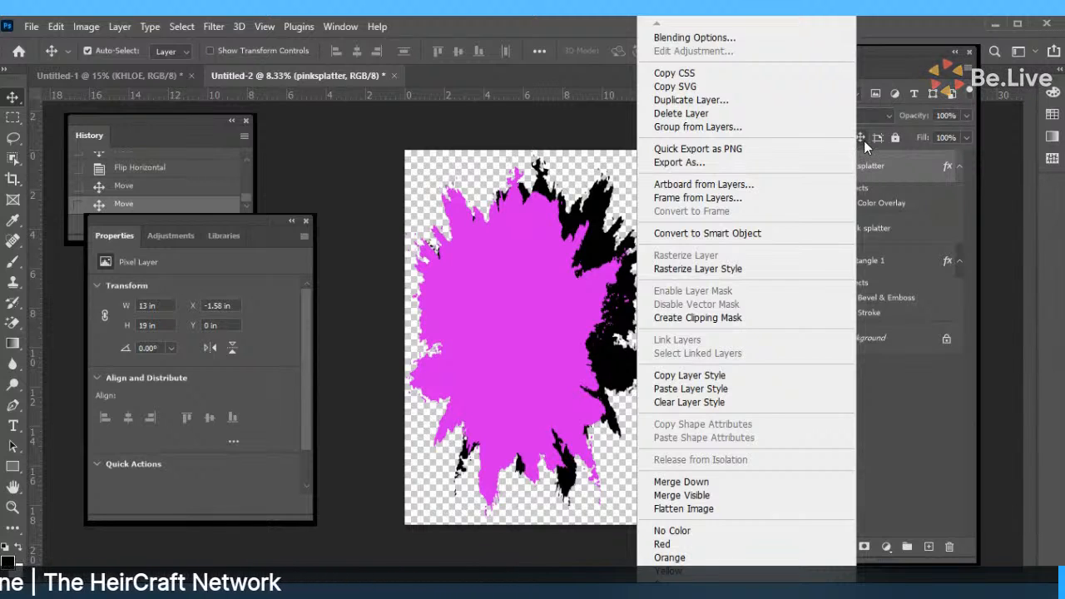
{"action": "left_click", "coordinate": [720, 101]}
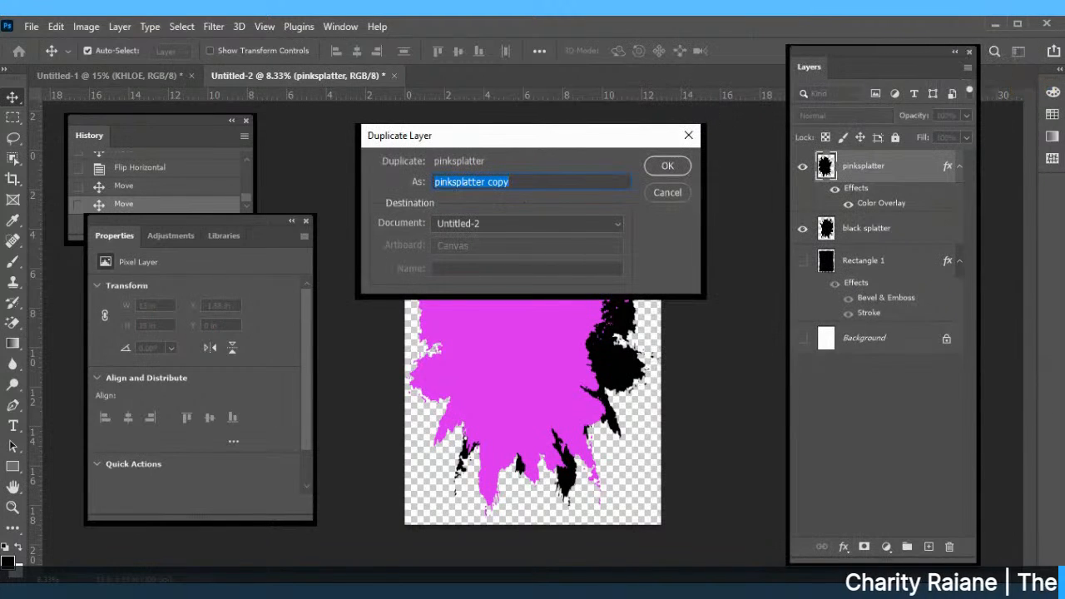
{"action": "type", "text": "yellow spall"}
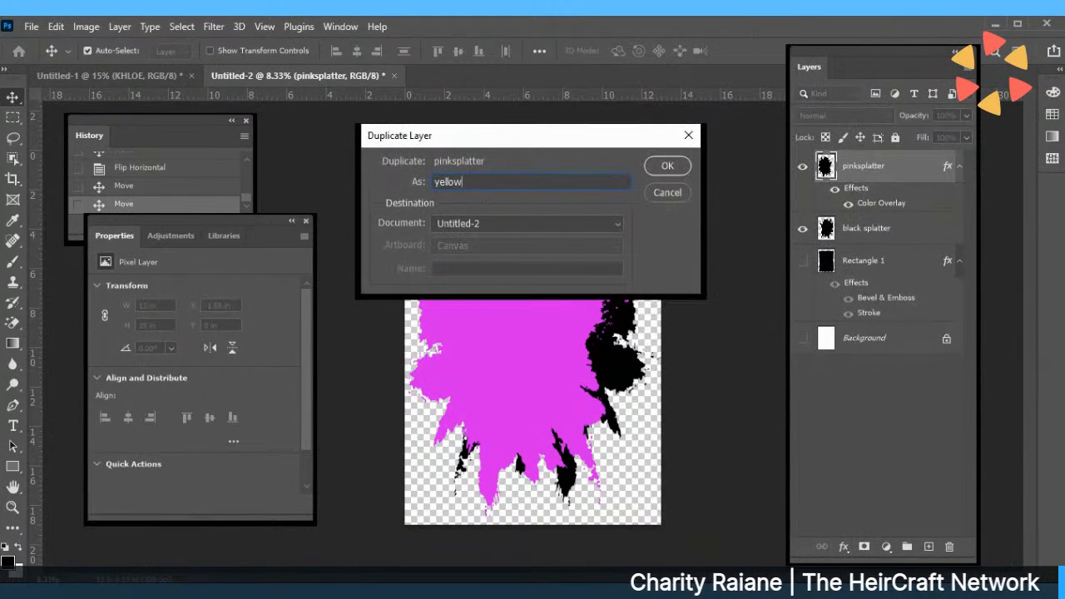
{"action": "key", "text": "BackSpace"}
{"action": "key", "text": "BackSpace"}
{"action": "key", "text": "BackSpace"}
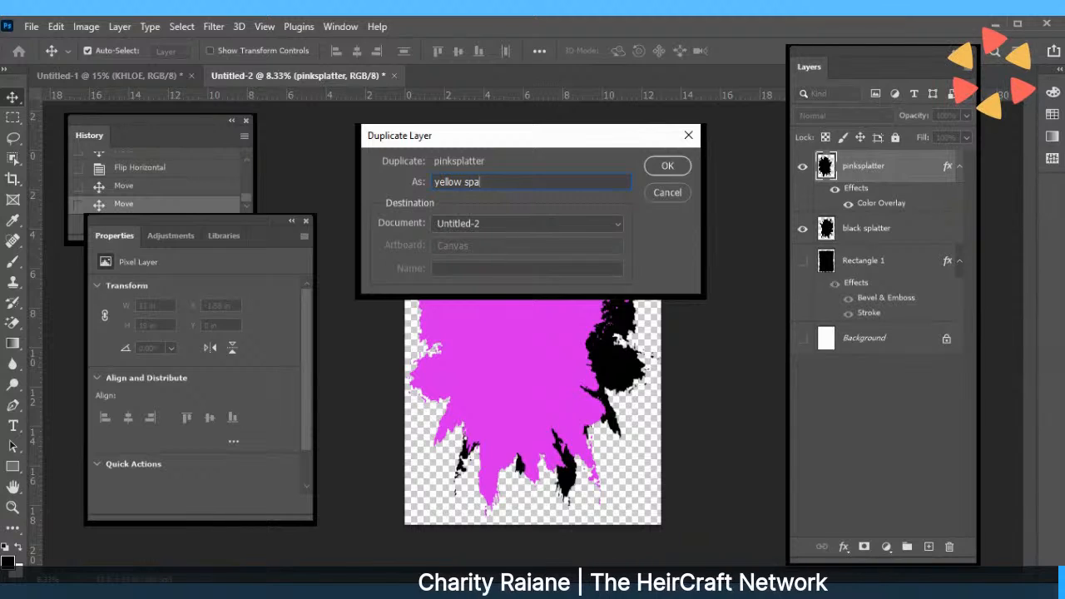
{"action": "type", "text": "latter"}
{"action": "key", "text": "Return"}
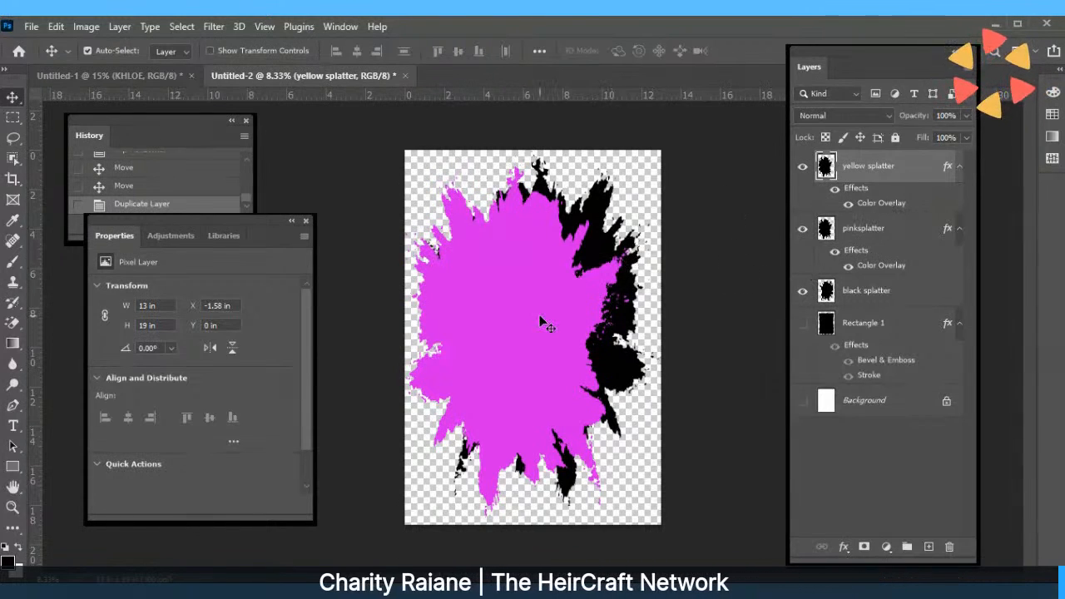
{"action": "left_click_drag", "start_coordinate": [558, 295], "coordinate": [617, 262]}
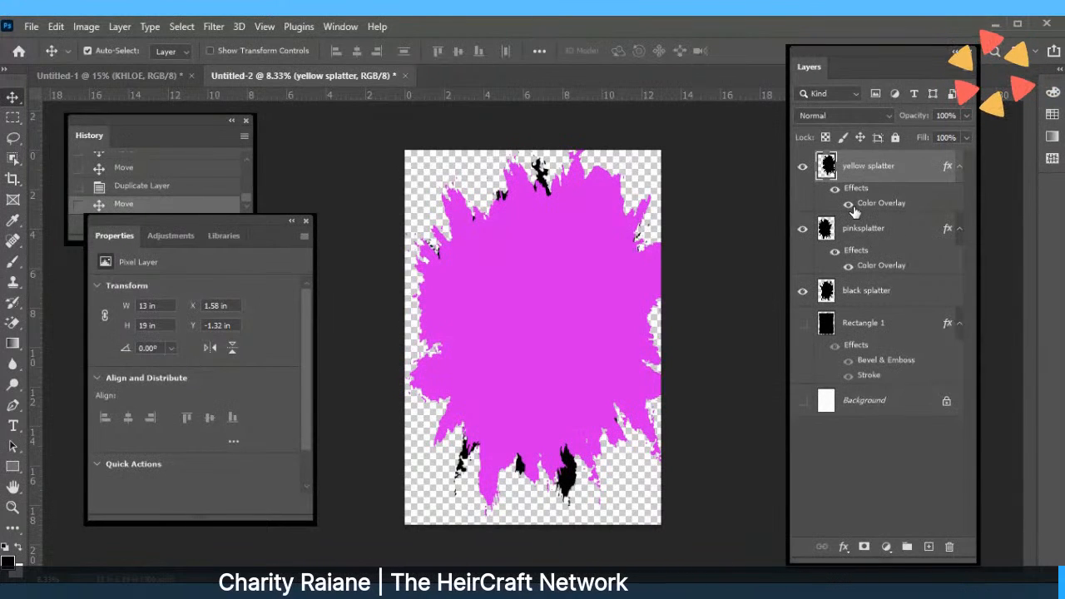
Change the yellow splatter's Color Overlay colour to teal.
{"action": "double_click", "coordinate": [870, 204]}
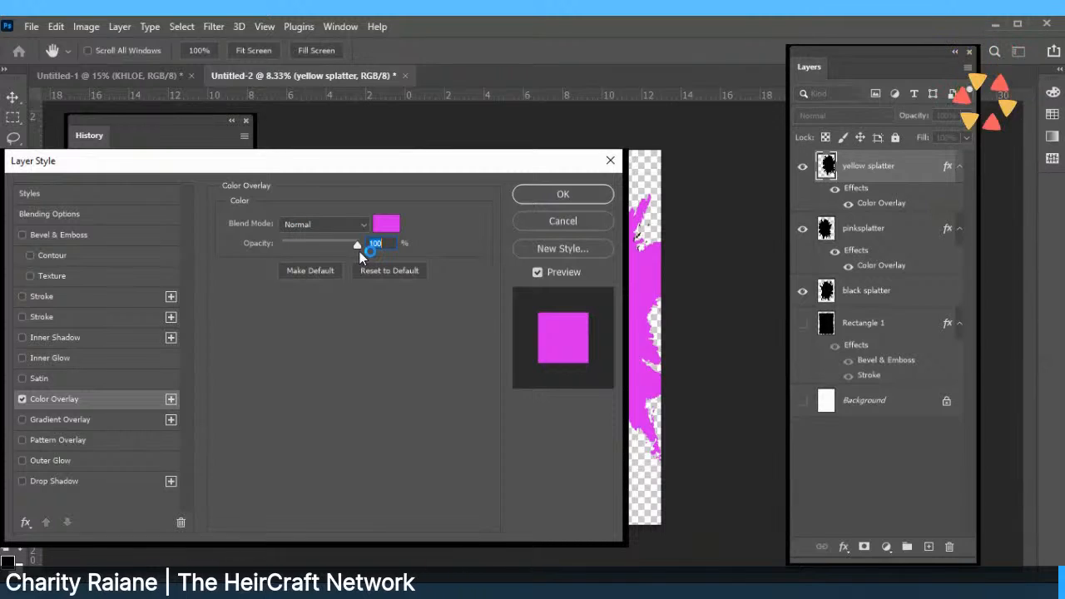
{"action": "left_click_drag", "start_coordinate": [352, 241], "coordinate": [337, 241]}
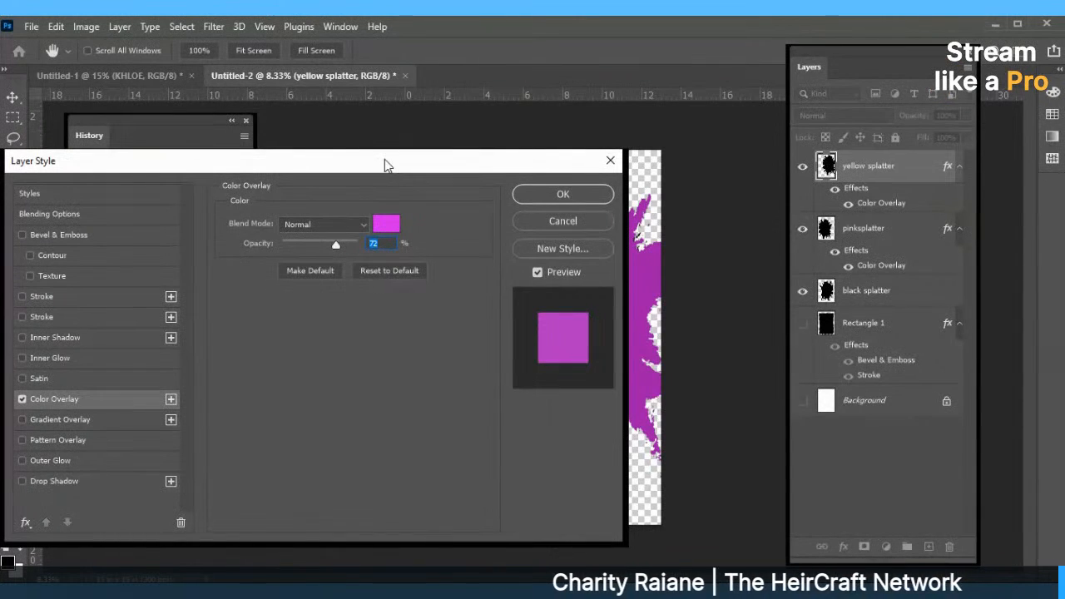
{"action": "left_click_drag", "start_coordinate": [385, 160], "coordinate": [197, 204]}
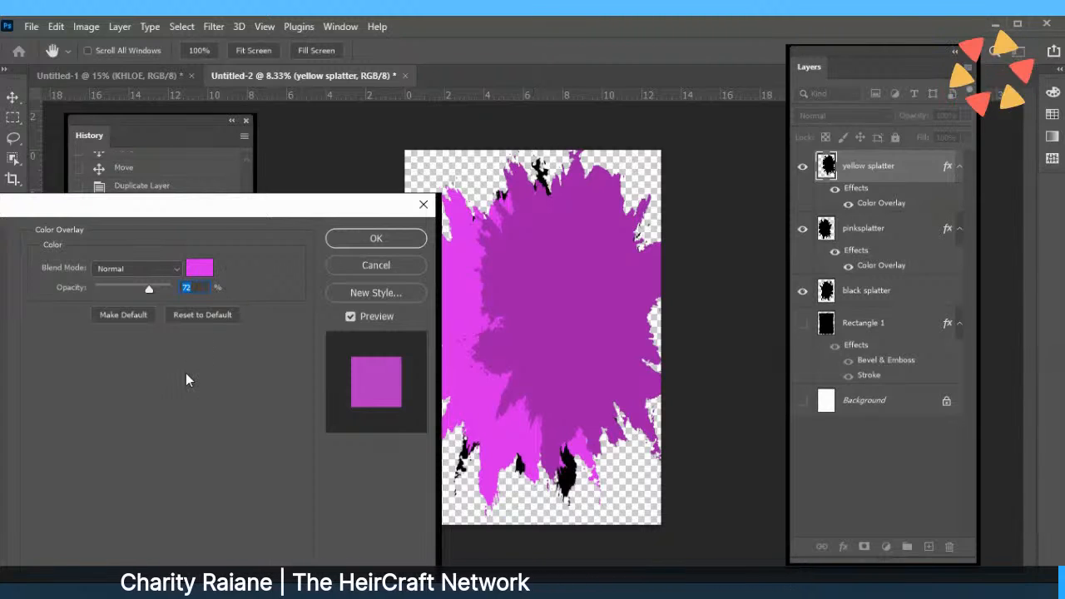
{"action": "left_click", "coordinate": [150, 287]}
{"action": "left_click_drag", "start_coordinate": [148, 287], "coordinate": [141, 286]}
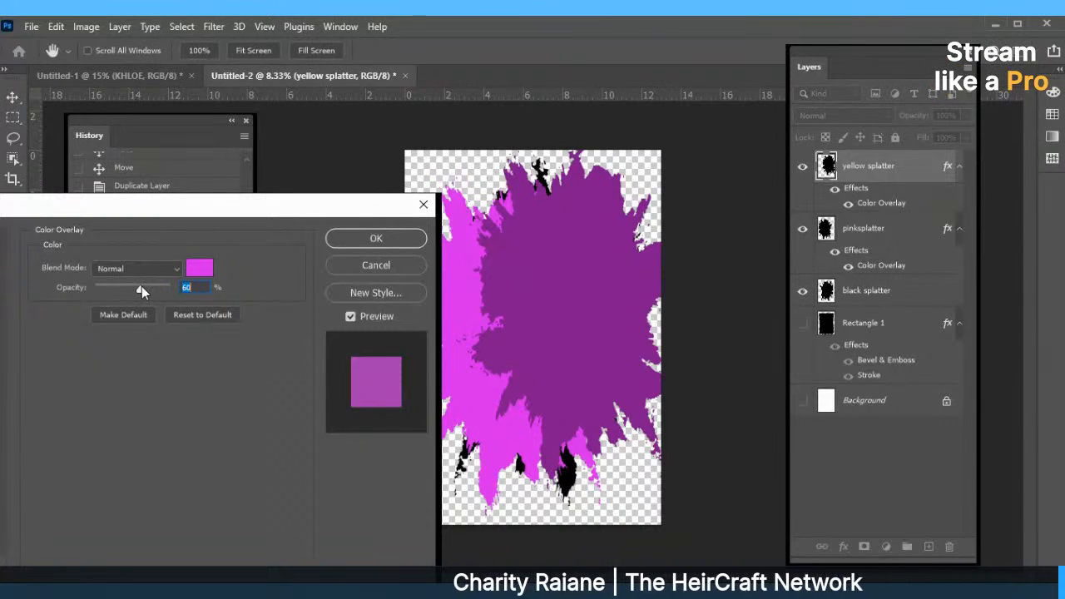
{"action": "left_click", "coordinate": [199, 269]}
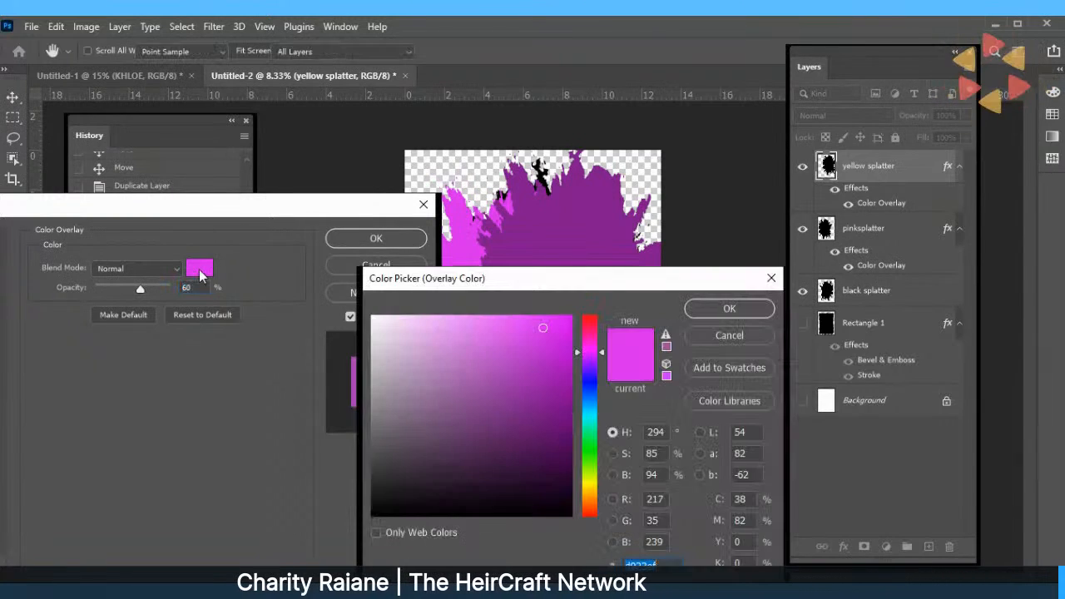
{"action": "left_click", "coordinate": [584, 386]}
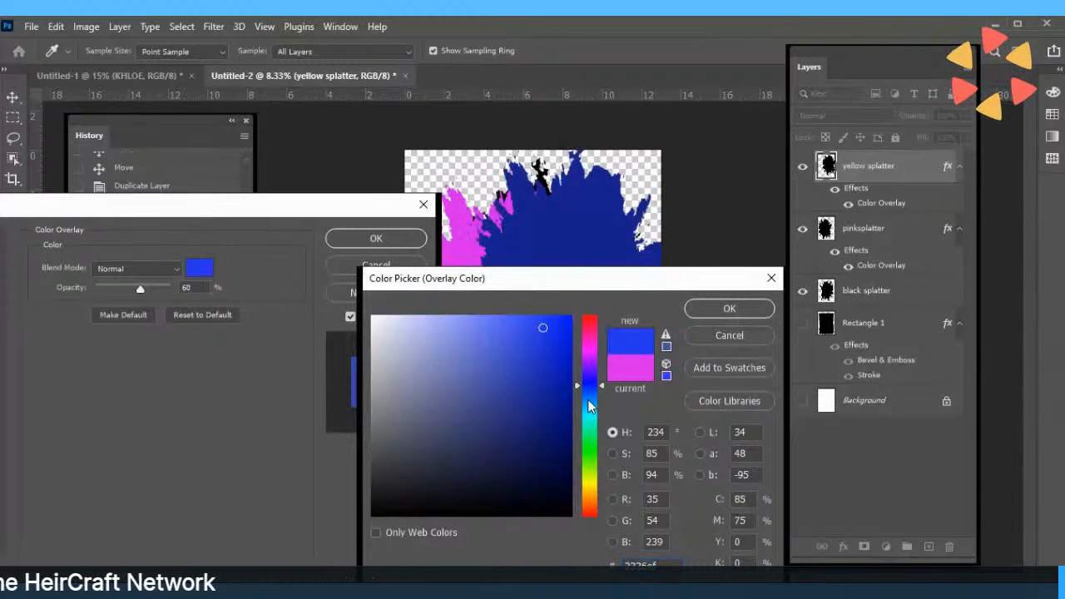
{"action": "left_click", "coordinate": [588, 399]}
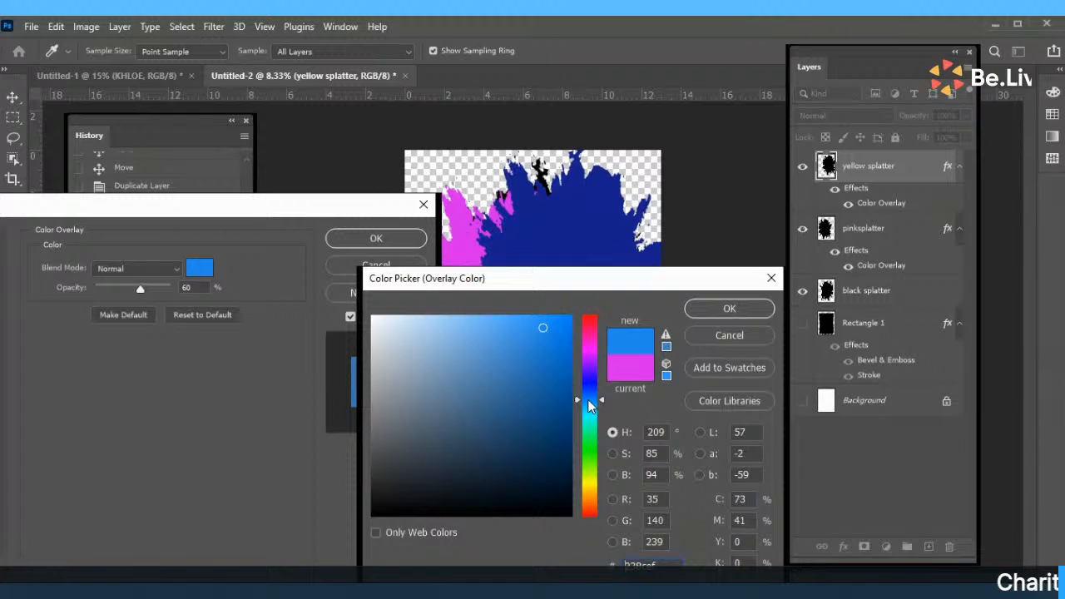
{"action": "left_click", "coordinate": [588, 425]}
{"action": "left_click", "coordinate": [728, 307]}
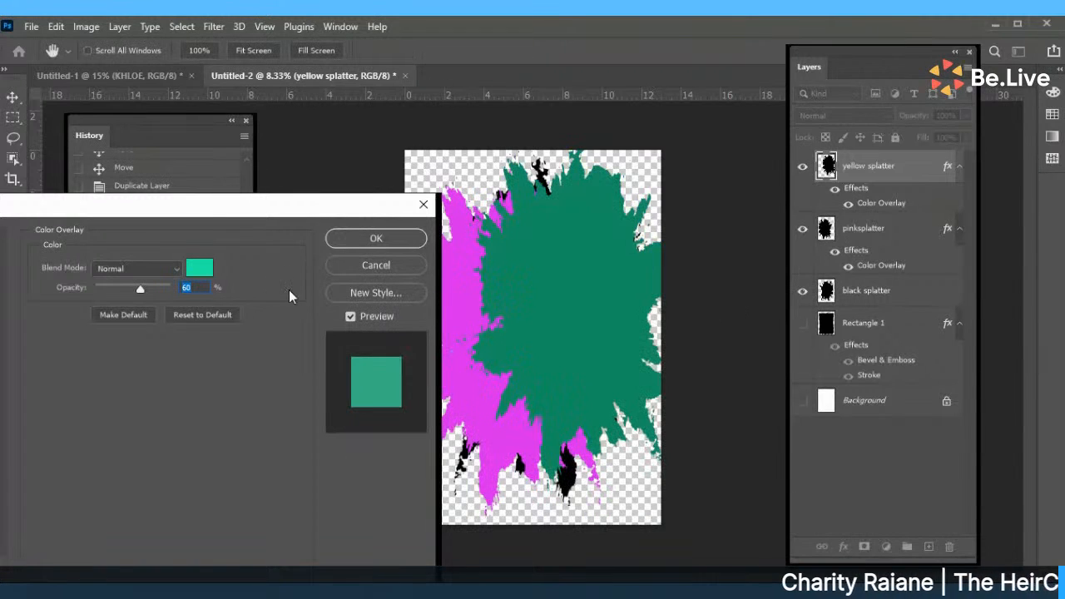
Set the teal overlay to 100% opacity and centre the splatter over the page.
{"action": "type", "text": "34"}
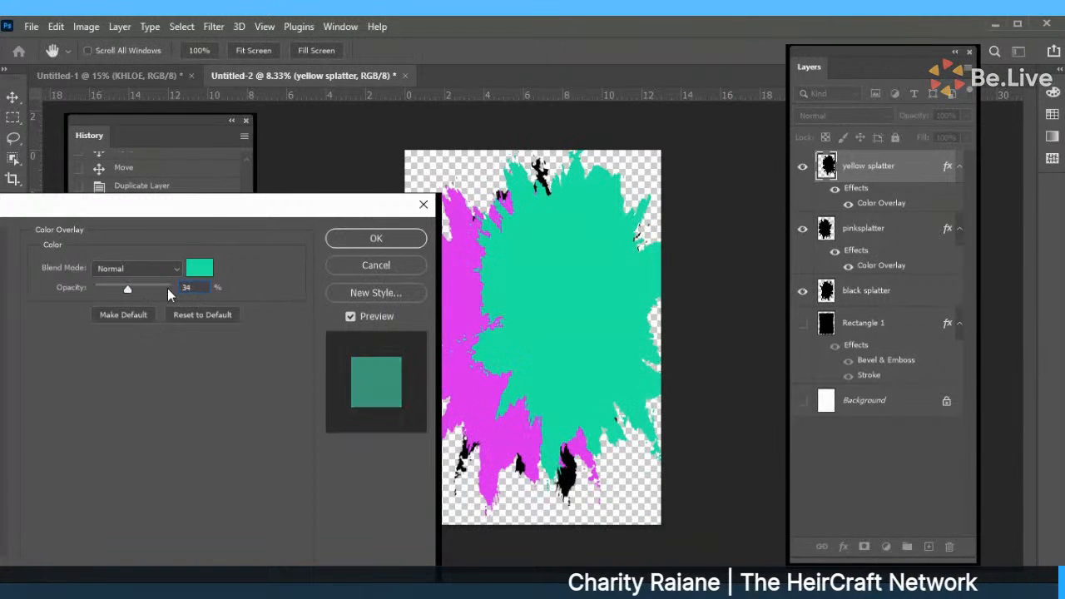
{"action": "mouse_move", "coordinate": [167, 288]}
{"action": "left_mouse_down"}
{"action": "mouse_move", "coordinate": [207, 290]}
{"action": "mouse_move", "coordinate": [140, 287]}
{"action": "mouse_move", "coordinate": [202, 293]}
{"action": "mouse_move", "coordinate": [182, 291]}
{"action": "left_mouse_up"}
{"action": "left_click", "coordinate": [372, 239]}
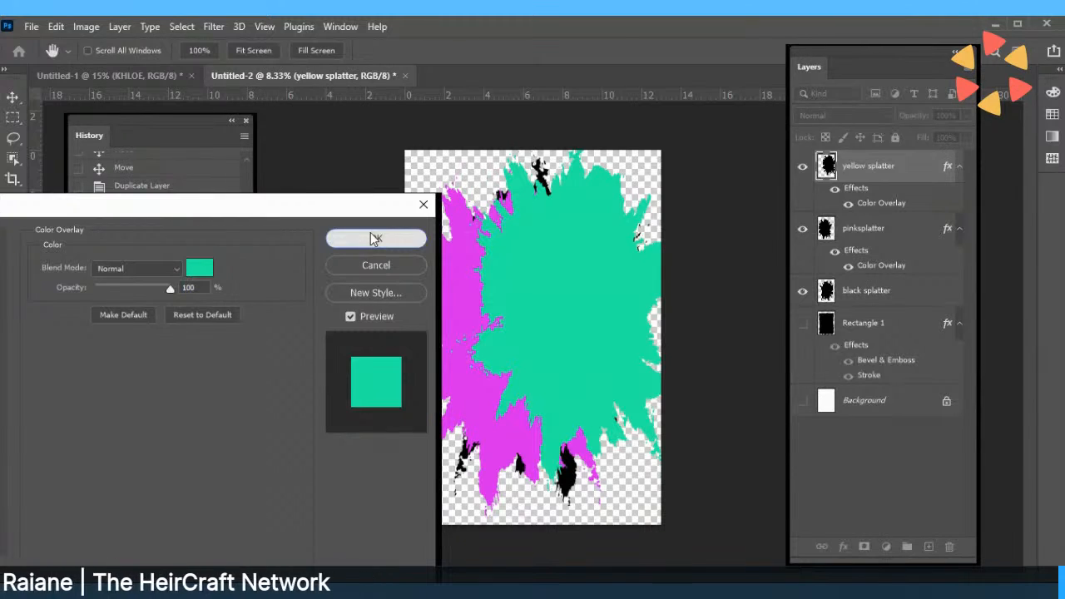
{"action": "key", "text": "v"}
{"action": "left_click_drag", "start_coordinate": [569, 261], "coordinate": [589, 304]}
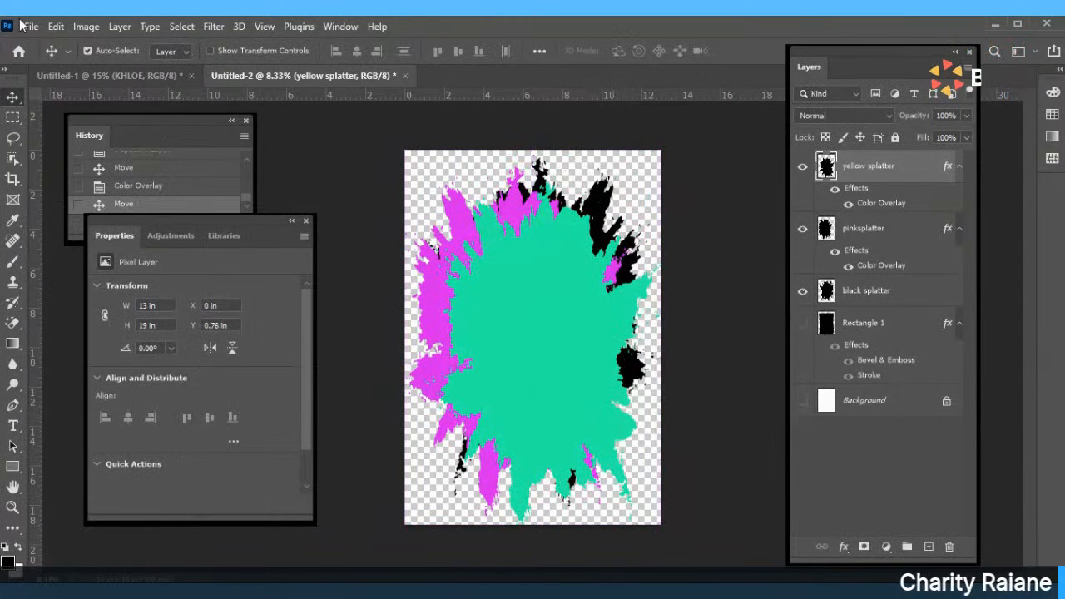
Free-transform the yellow splatter to 13 in wide by 19 in high over the page.
{"action": "left_click", "coordinate": [55, 26]}
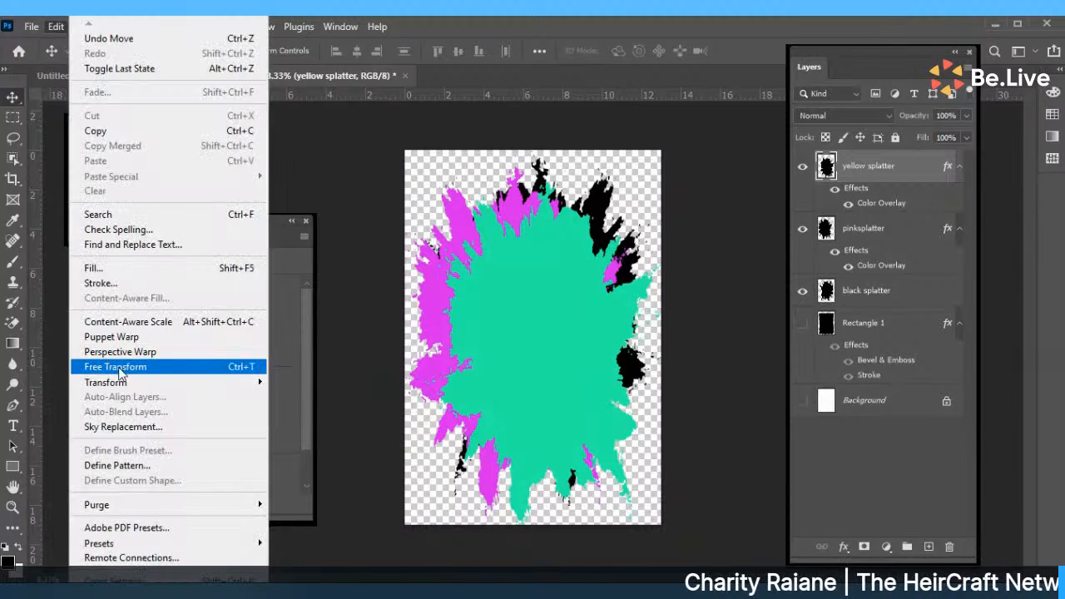
{"action": "mouse_move", "coordinate": [255, 382]}
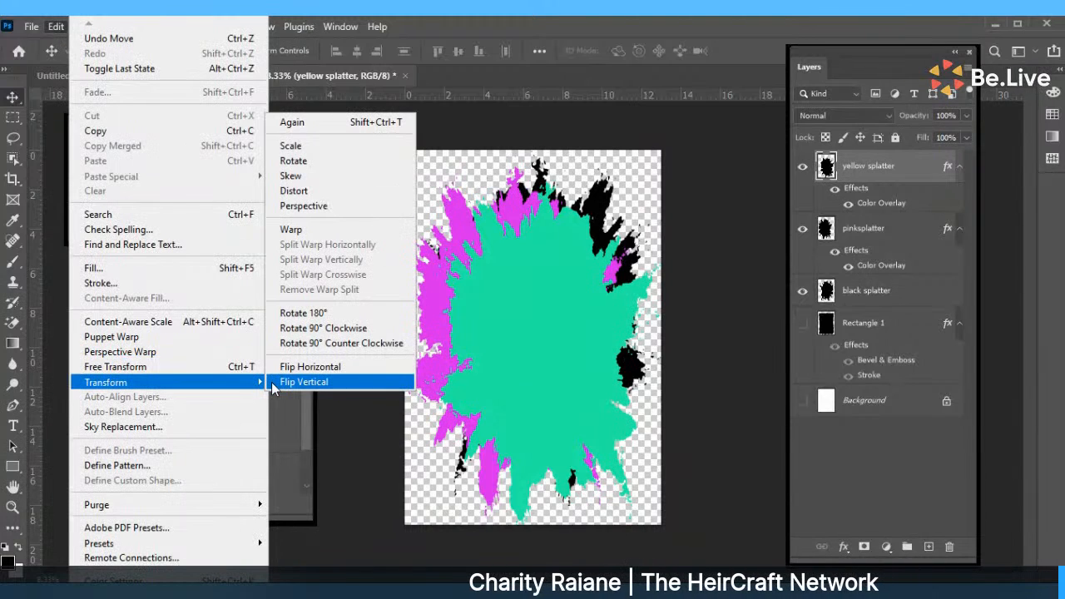
{"action": "key", "text": "Escape"}
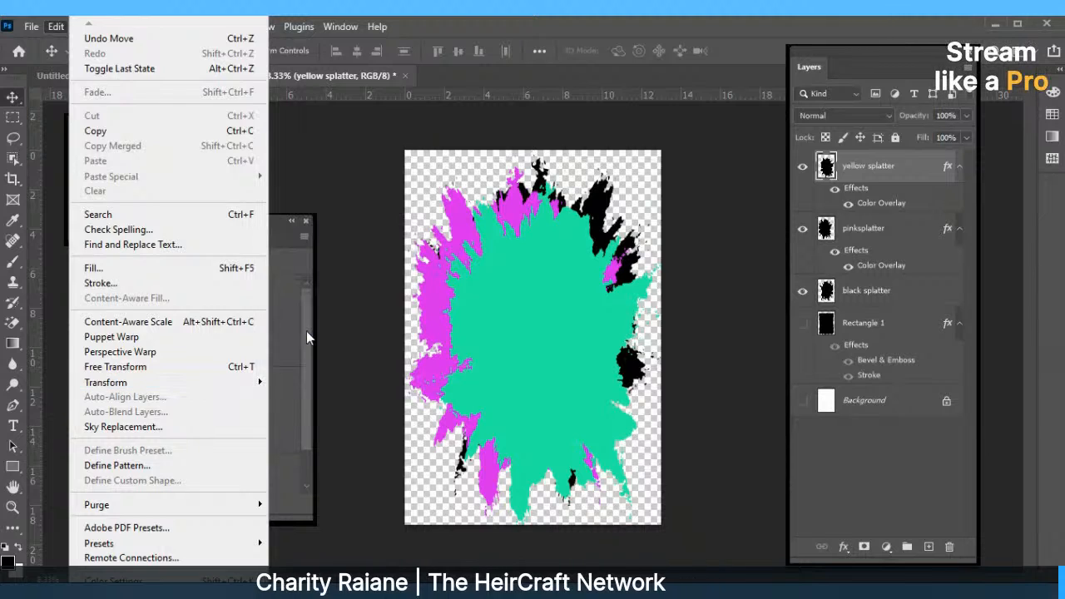
{"action": "key", "text": "Escape"}
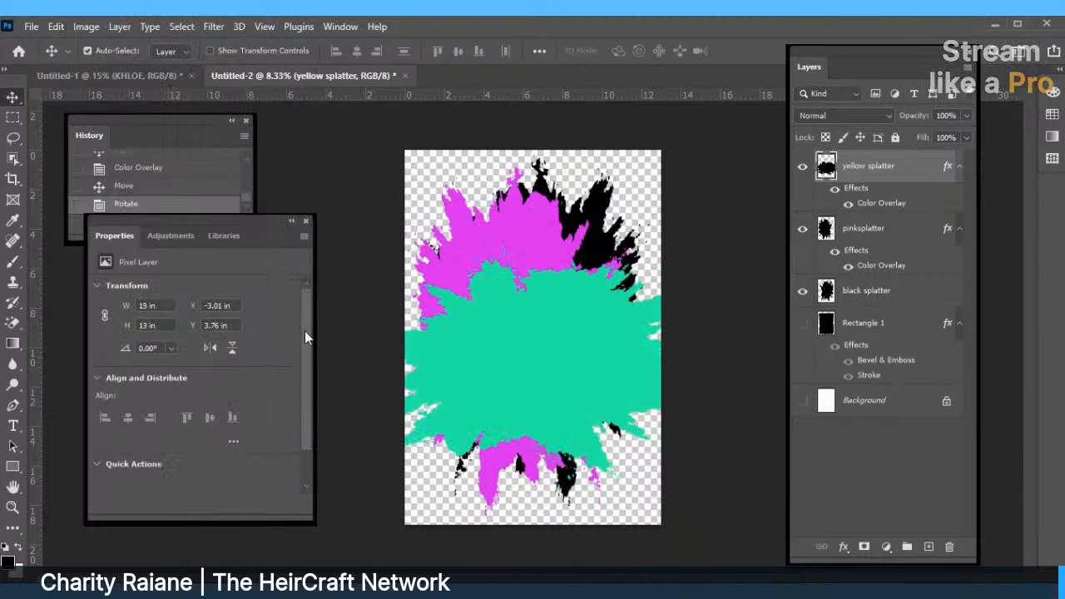
{"action": "left_click", "coordinate": [55, 26]}
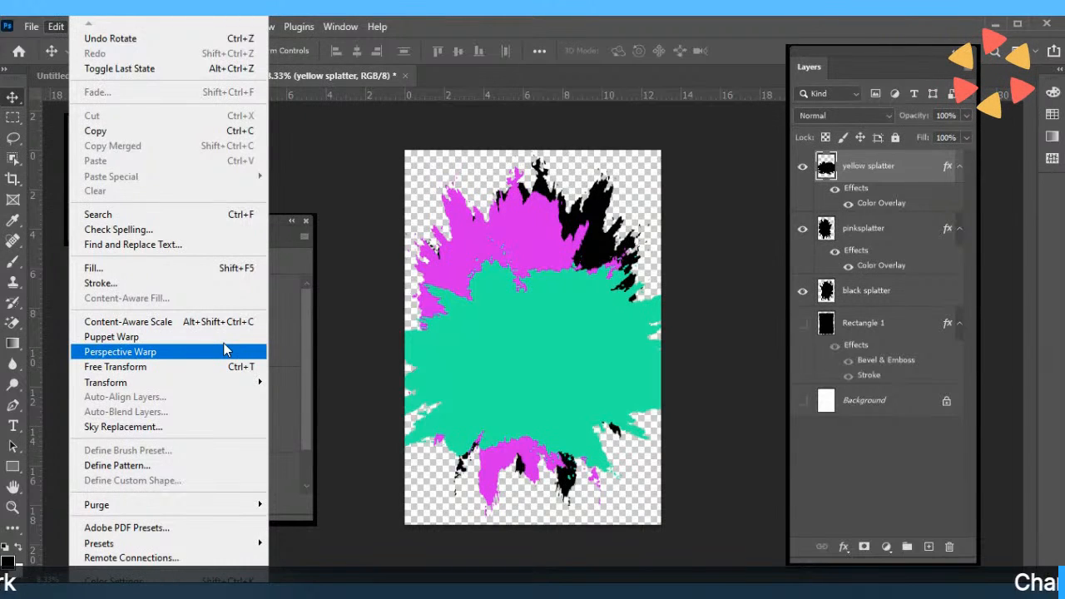
{"action": "left_click", "coordinate": [207, 375]}
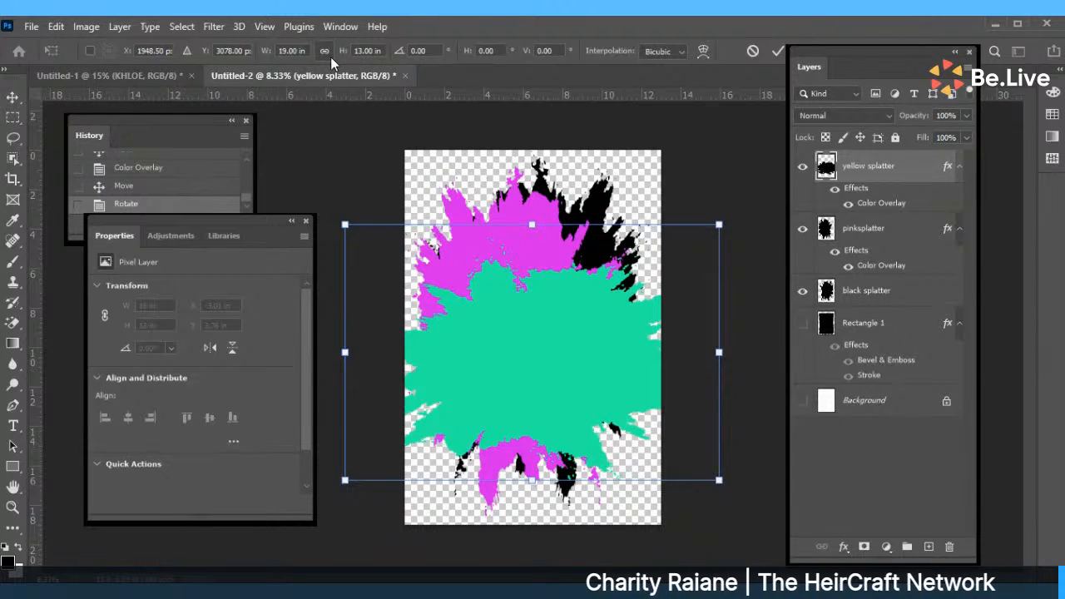
{"action": "left_click", "coordinate": [293, 51]}
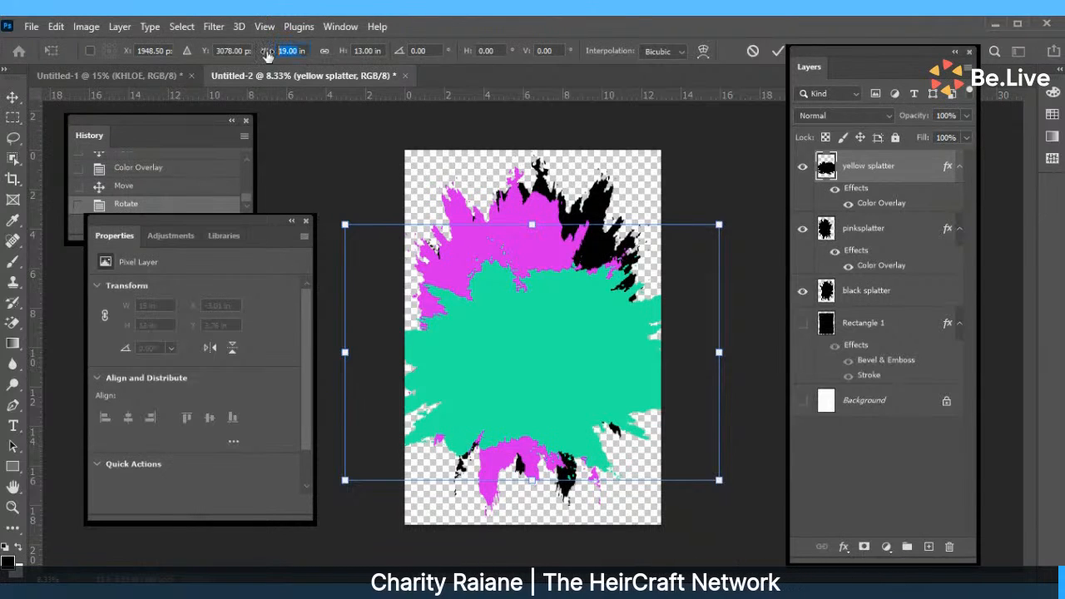
{"action": "type", "text": "13"}
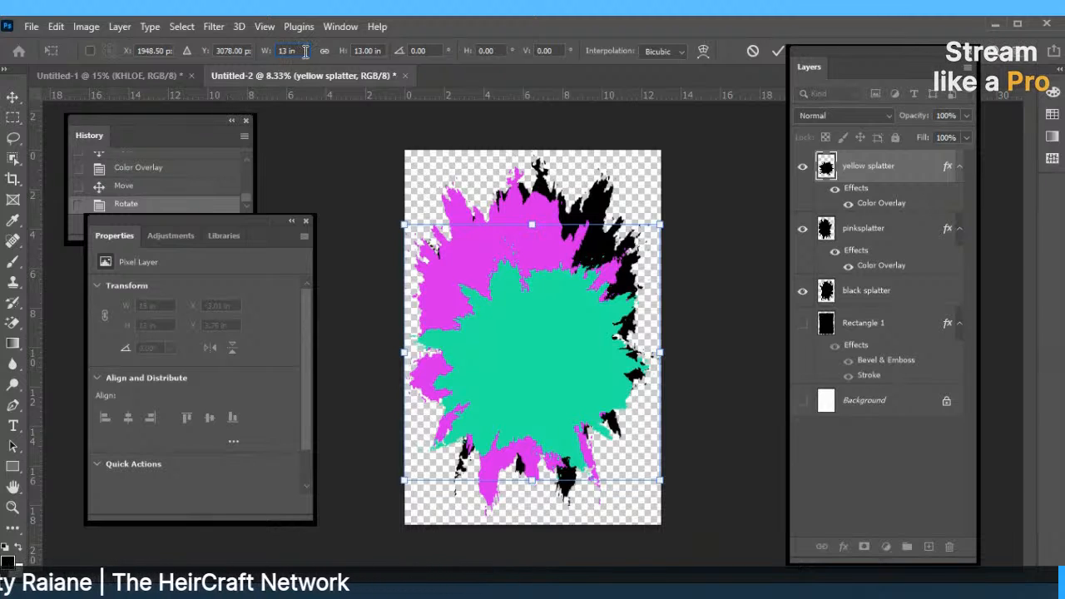
{"action": "left_click_drag", "start_coordinate": [515, 333], "coordinate": [517, 311]}
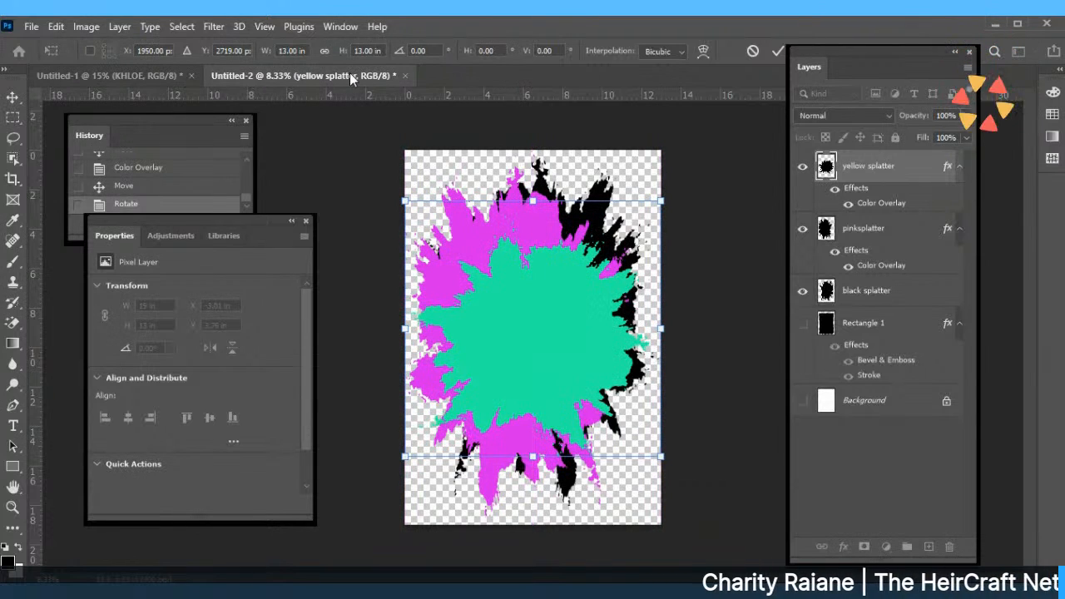
{"action": "left_click", "coordinate": [357, 51]}
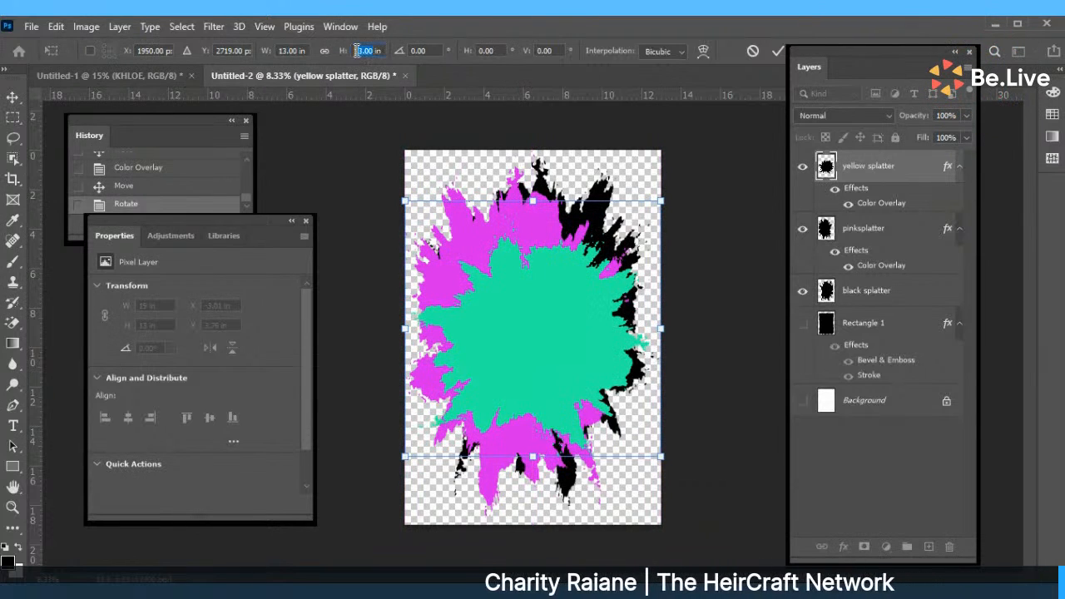
{"action": "type", "text": "19 in"}
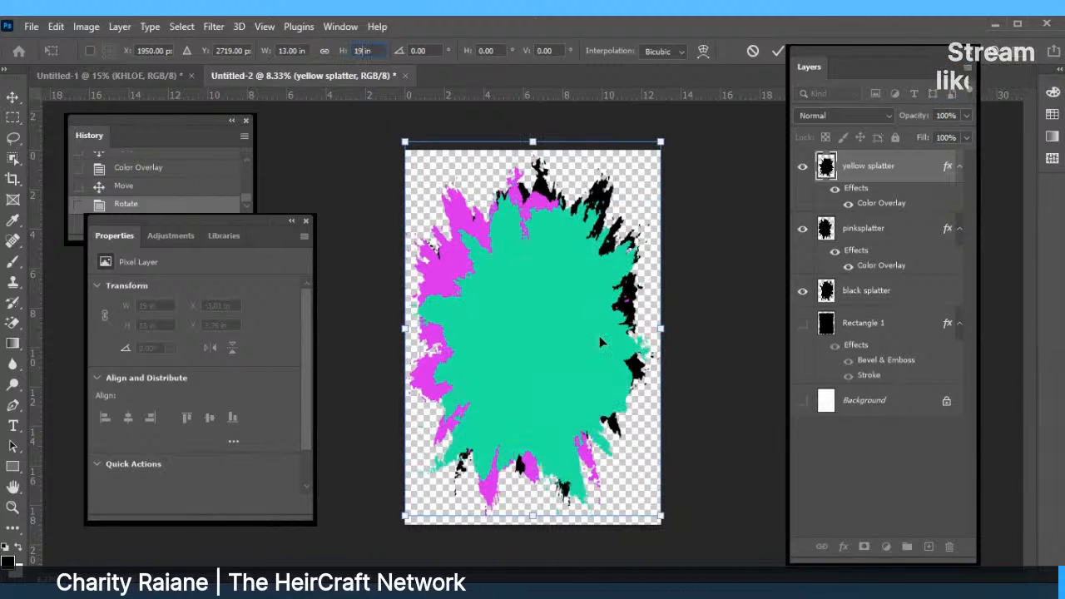
{"action": "left_click_drag", "start_coordinate": [599, 341], "coordinate": [589, 336]}
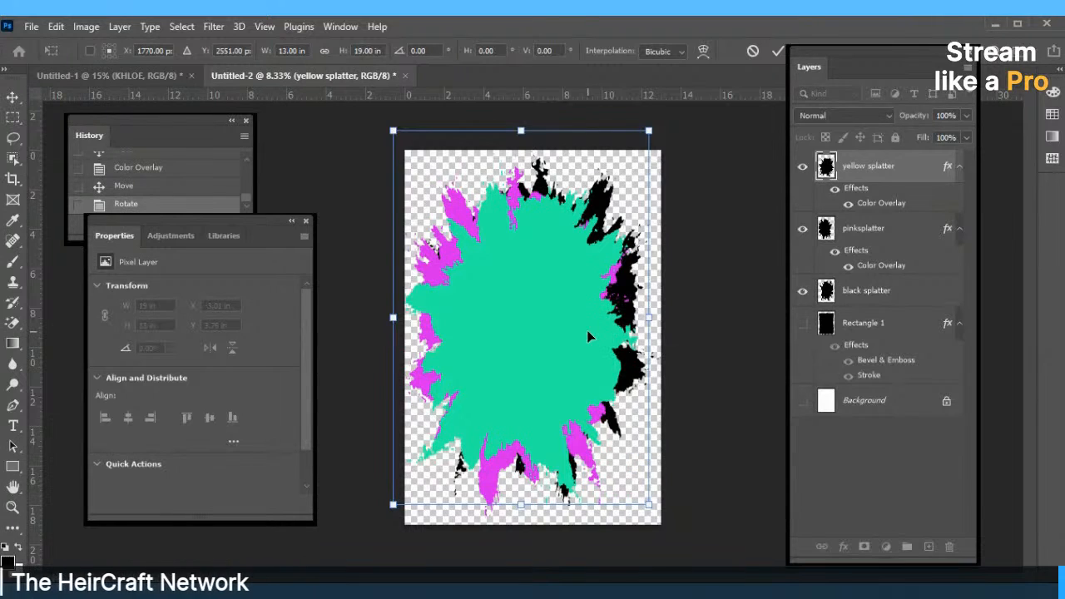
{"action": "left_click", "coordinate": [778, 52]}
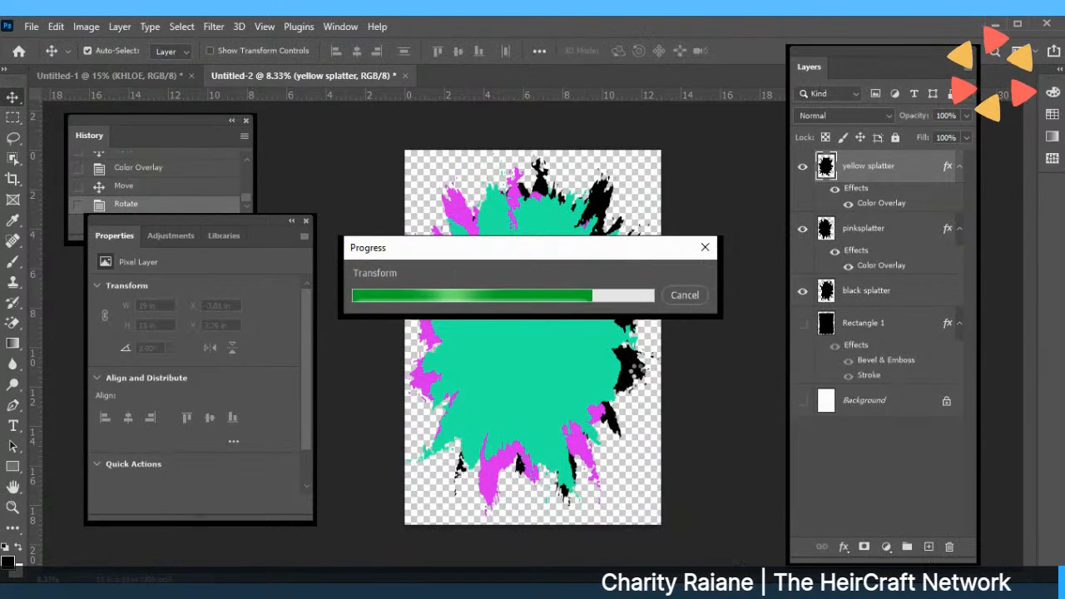
Nudge the black and yellow splatters into place and deselect.
{"action": "left_click_drag", "start_coordinate": [640, 371], "coordinate": [657, 385]}
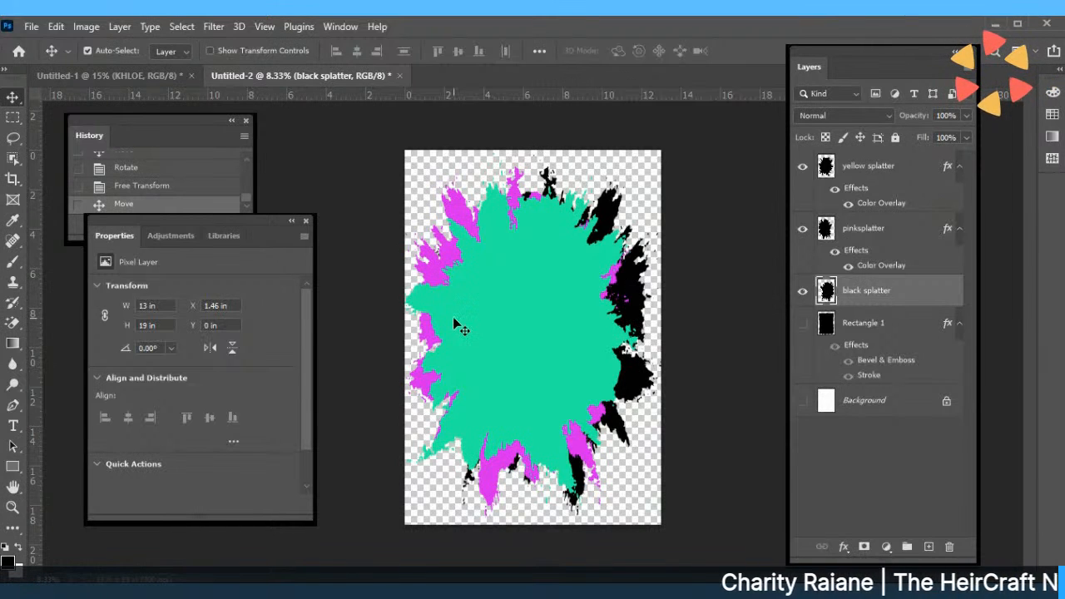
{"action": "left_click_drag", "start_coordinate": [453, 317], "coordinate": [463, 334]}
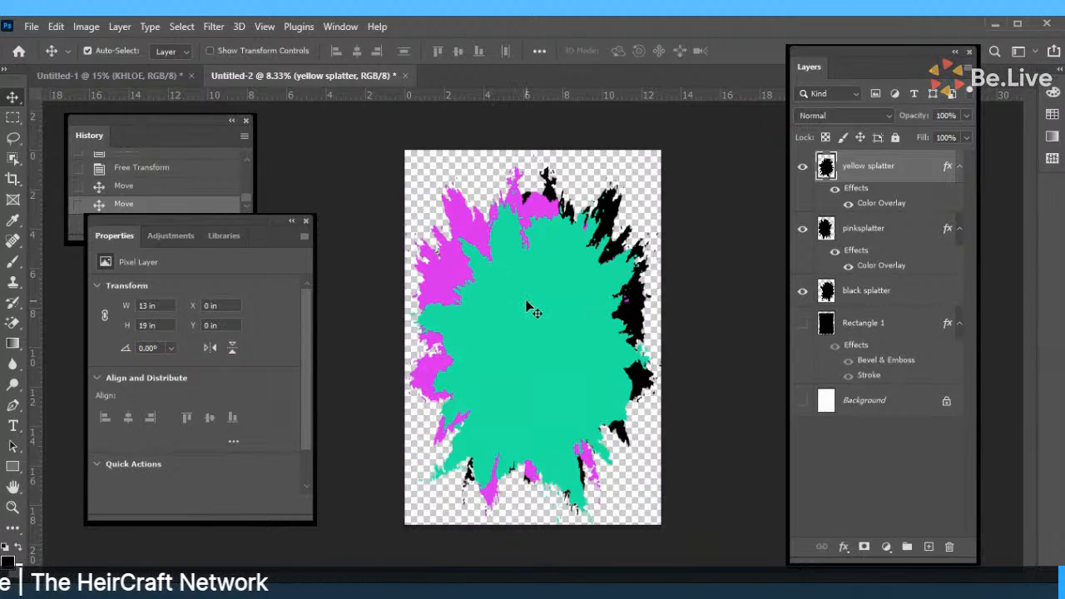
{"action": "left_click", "coordinate": [315, 183]}
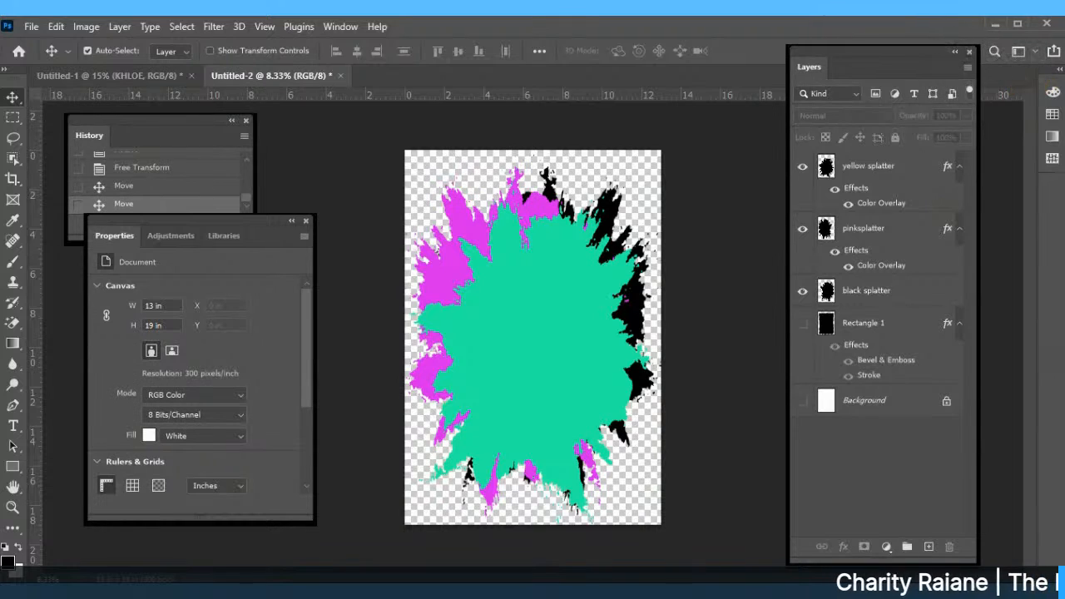
Draw a paragraph text box over the upper middle of the splatter.
{"action": "left_click", "coordinate": [11, 427]}
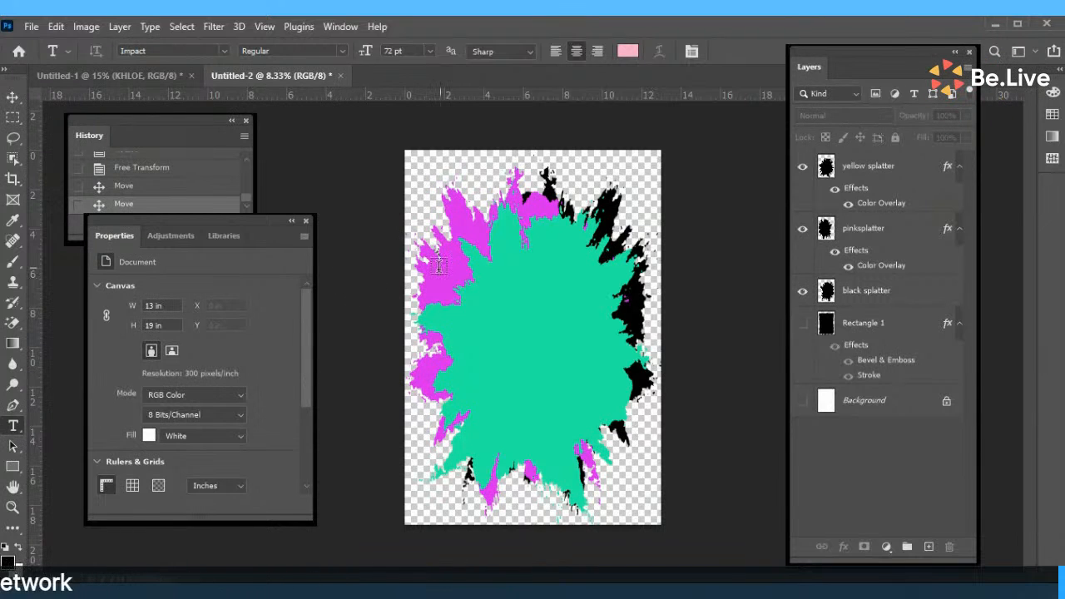
{"action": "left_click_drag", "start_coordinate": [448, 252], "coordinate": [619, 319]}
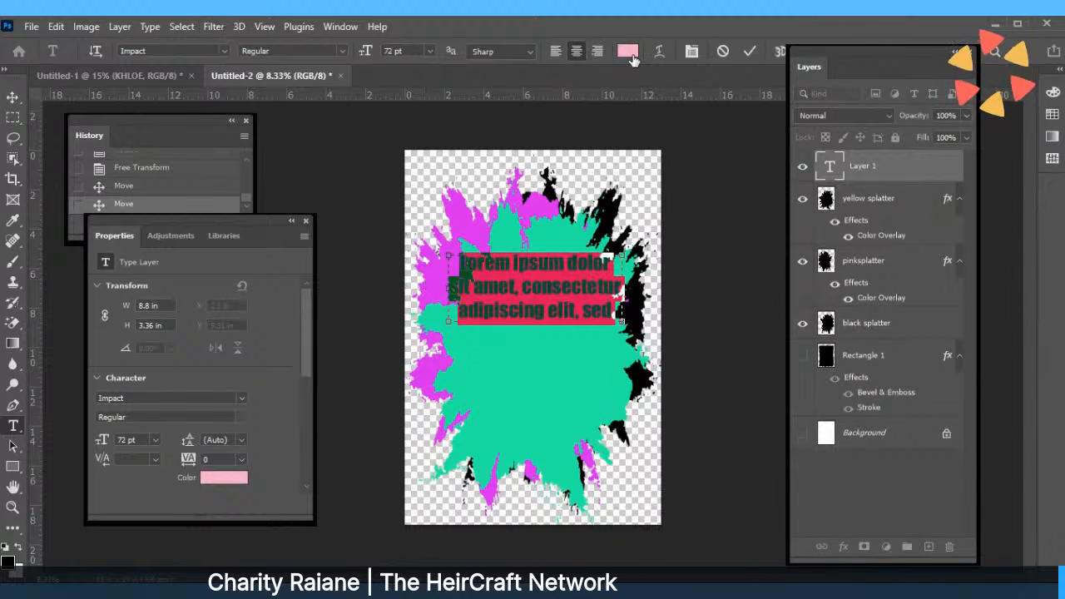
Change the text colour to a medium purple (R 184, G 84, B 209).
{"action": "left_click", "coordinate": [630, 54]}
{"action": "left_click", "coordinate": [589, 358]}
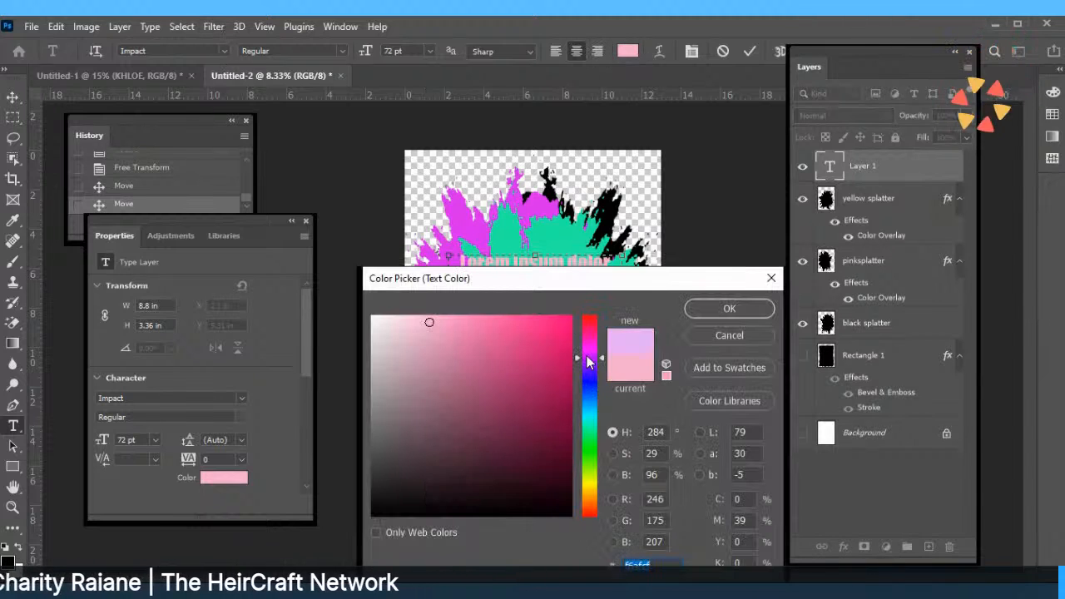
{"action": "left_click_drag", "start_coordinate": [595, 370], "coordinate": [595, 385]}
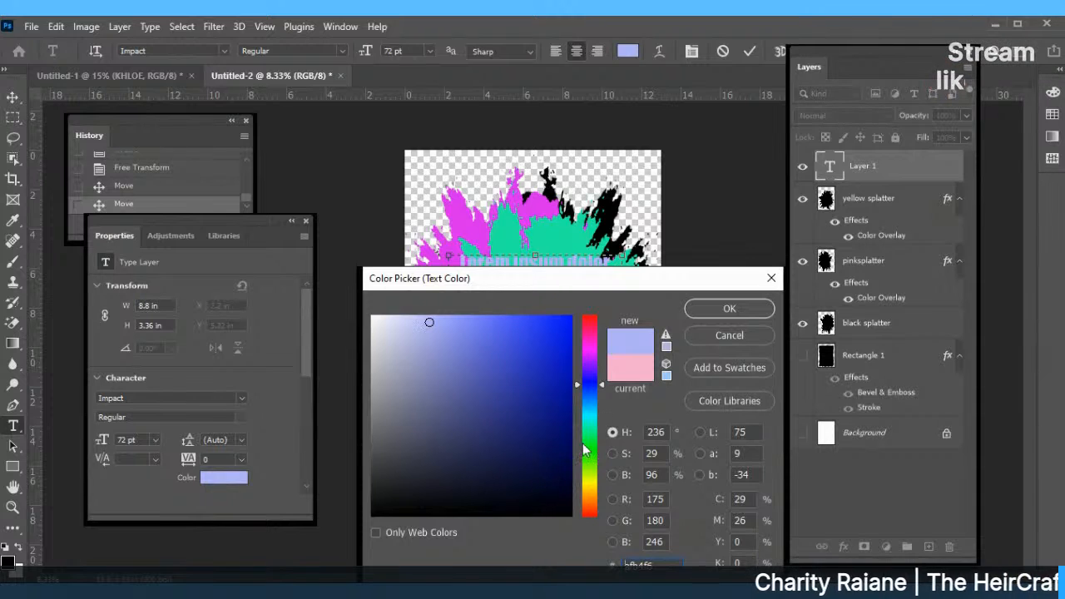
{"action": "left_click", "coordinate": [587, 451]}
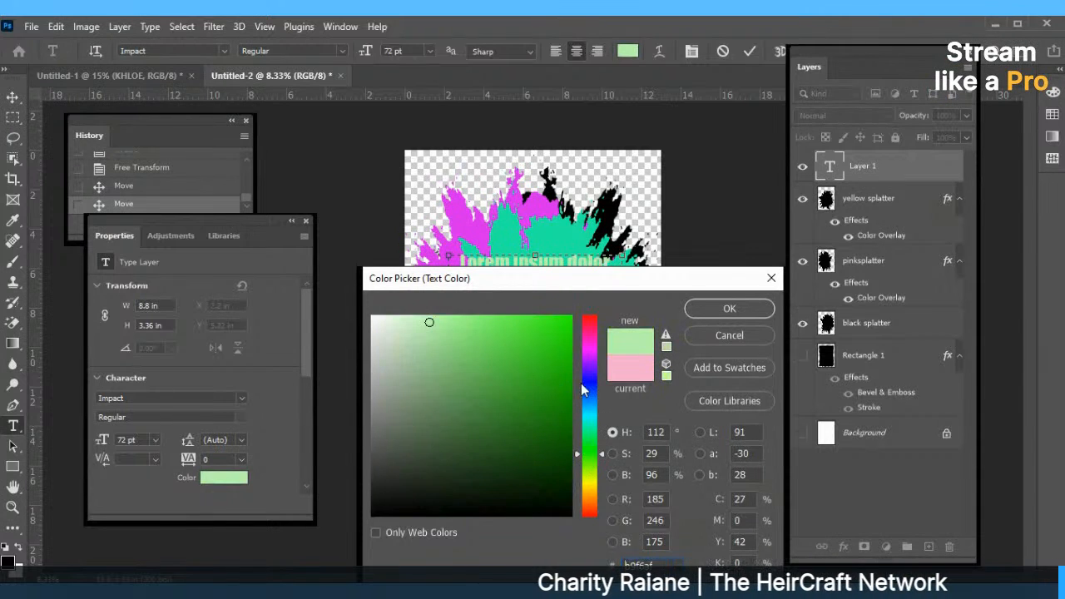
{"action": "left_click", "coordinate": [588, 336]}
{"action": "left_click", "coordinate": [594, 366]}
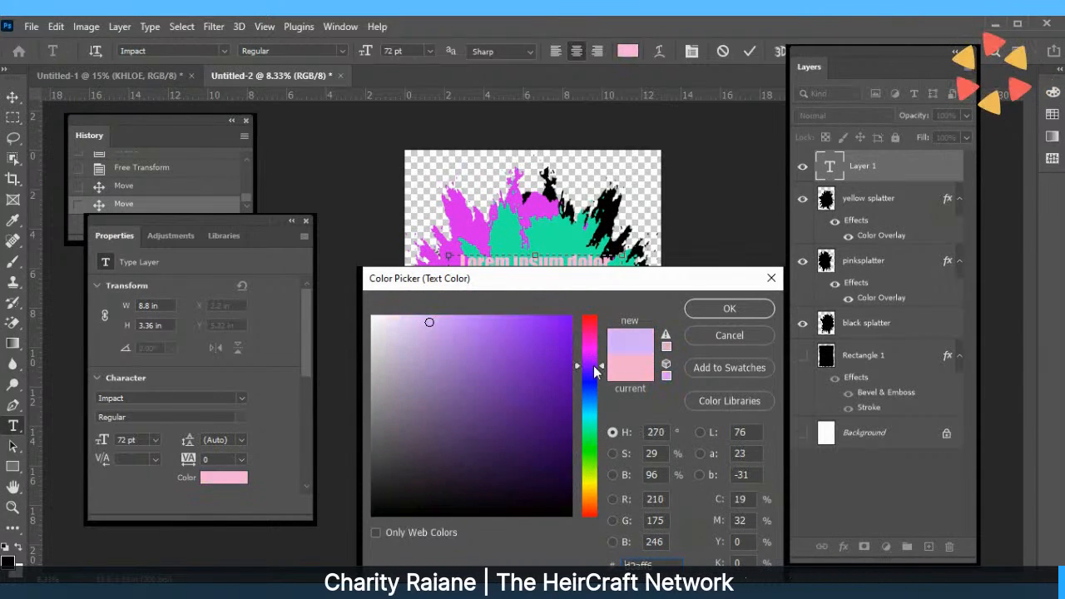
{"action": "left_click_drag", "start_coordinate": [594, 367], "coordinate": [600, 355]}
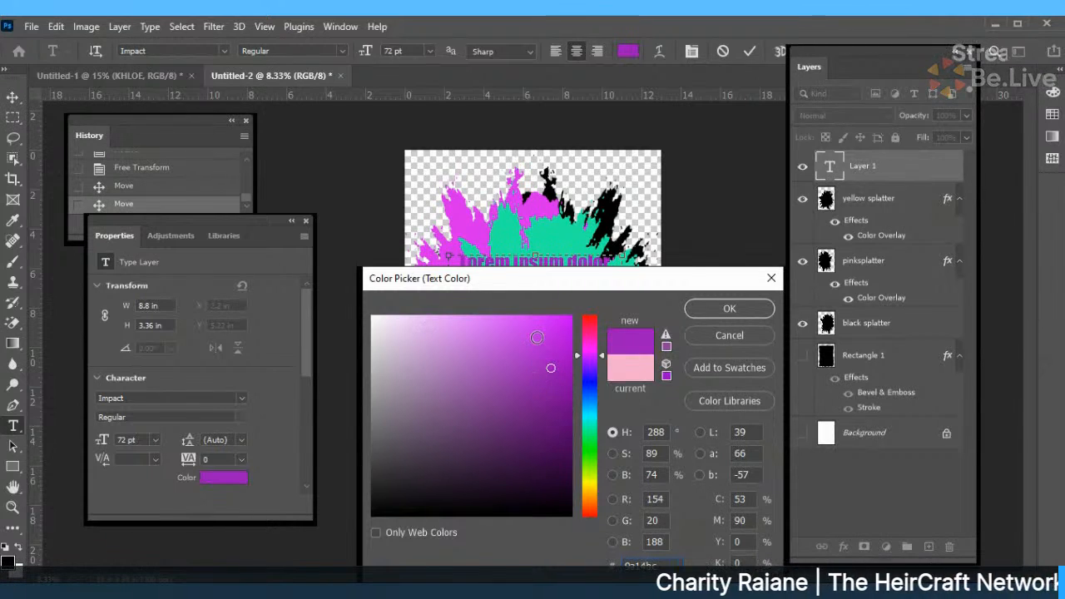
{"action": "left_click_drag", "start_coordinate": [549, 366], "coordinate": [494, 352]}
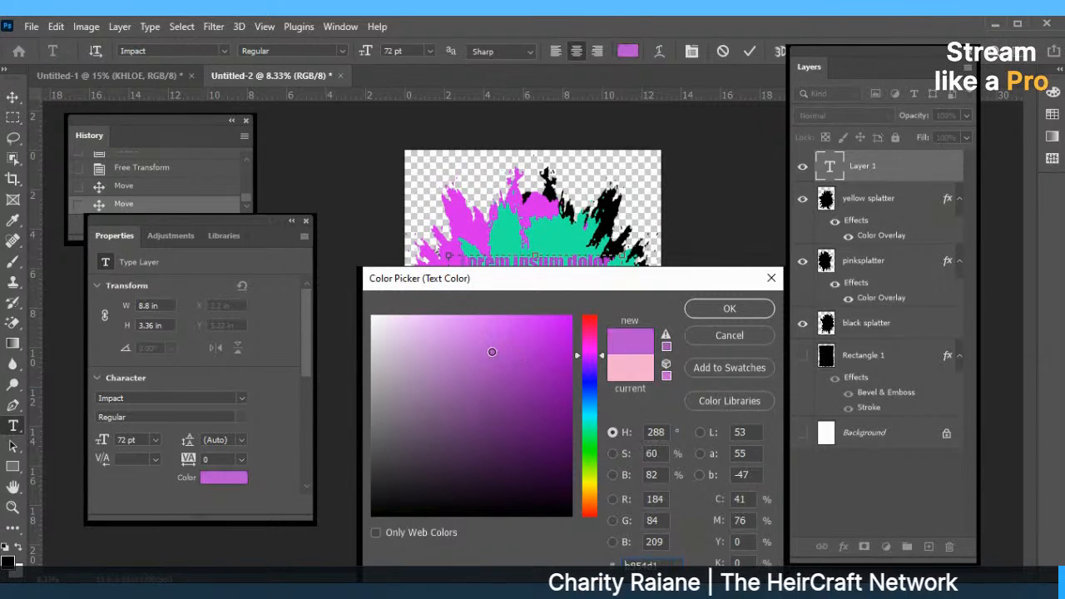
{"action": "left_click", "coordinate": [749, 315]}
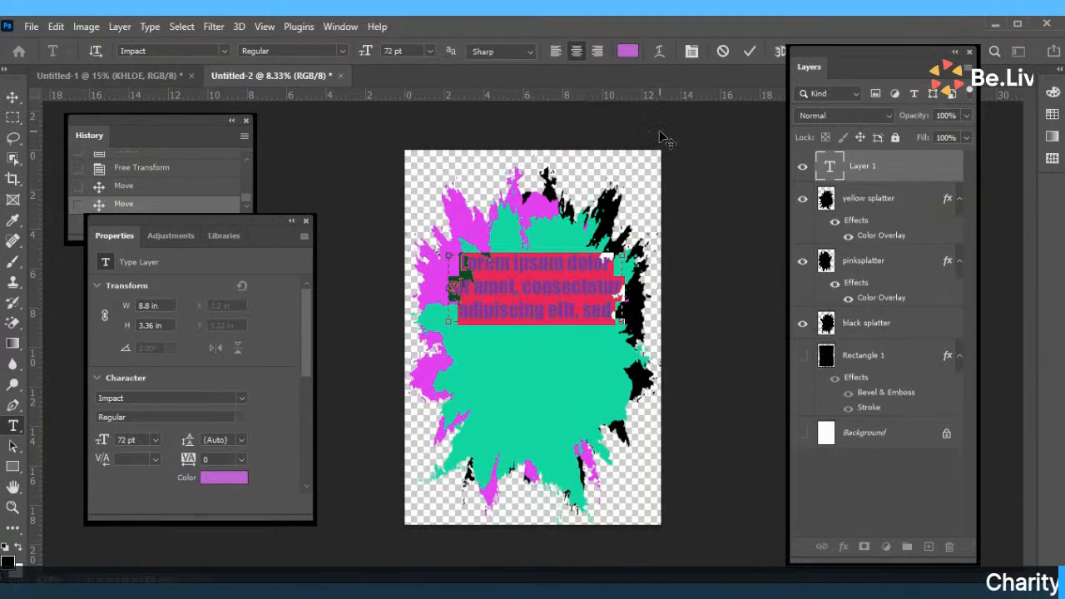
Type 'Heiress & Company' as the text and commit it.
{"action": "type", "text": "The"}
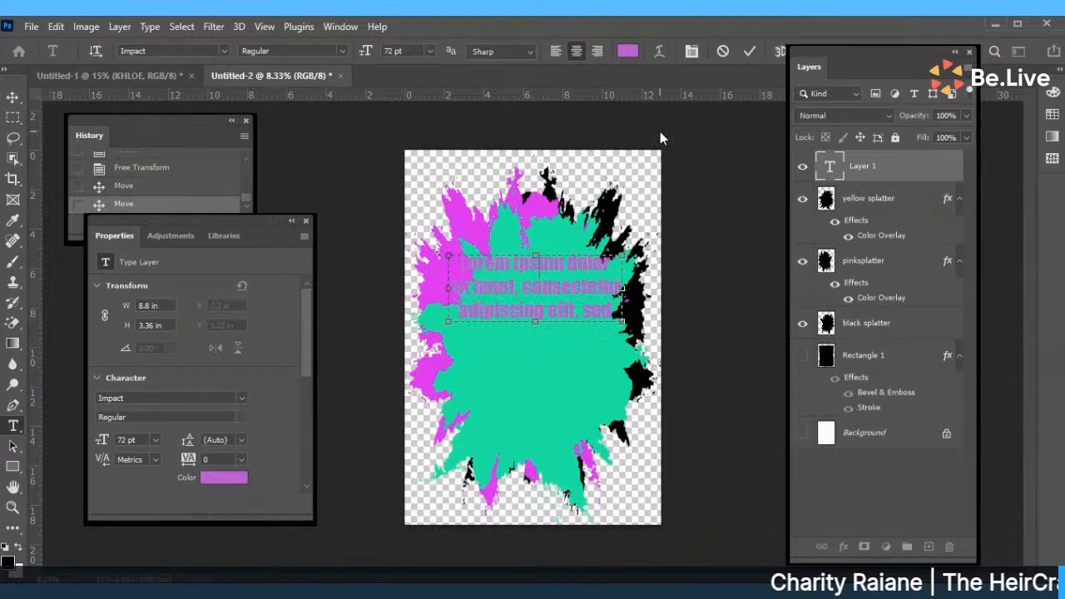
{"action": "type", "text": " Heir"}
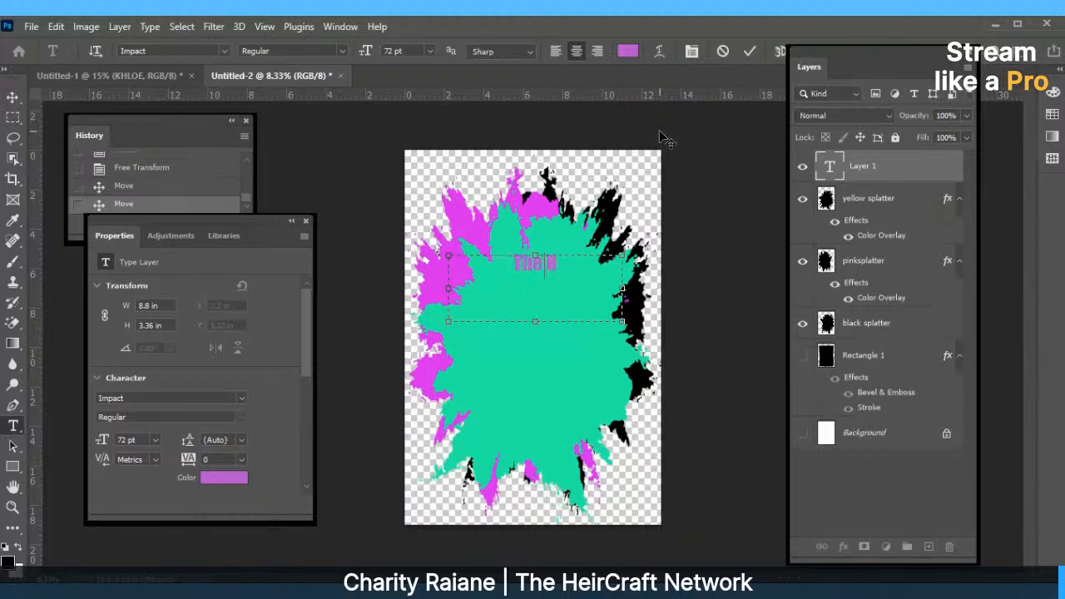
{"action": "key", "text": "BackSpace"}
{"action": "key", "text": "BackSpace"}
{"action": "key", "text": "BackSpace"}
{"action": "key", "text": "BackSpace"}
{"action": "key", "text": "BackSpace"}
{"action": "key", "text": "BackSpace"}
{"action": "key", "text": "BackSpace"}
{"action": "key", "text": "BackSpace"}
{"action": "type", "text": "Heire"}
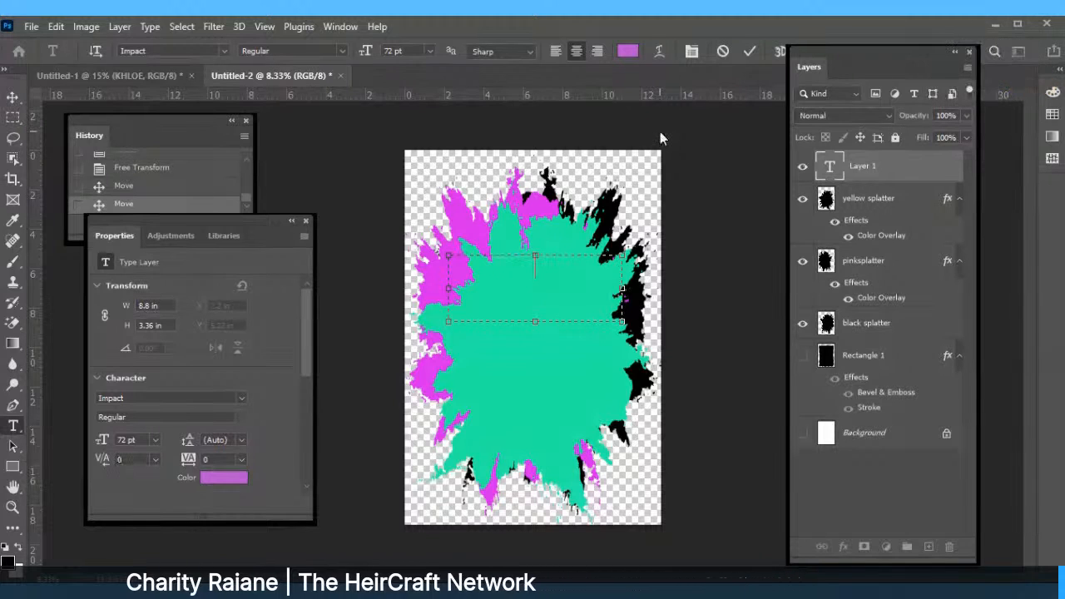
{"action": "type", "text": "ss"}
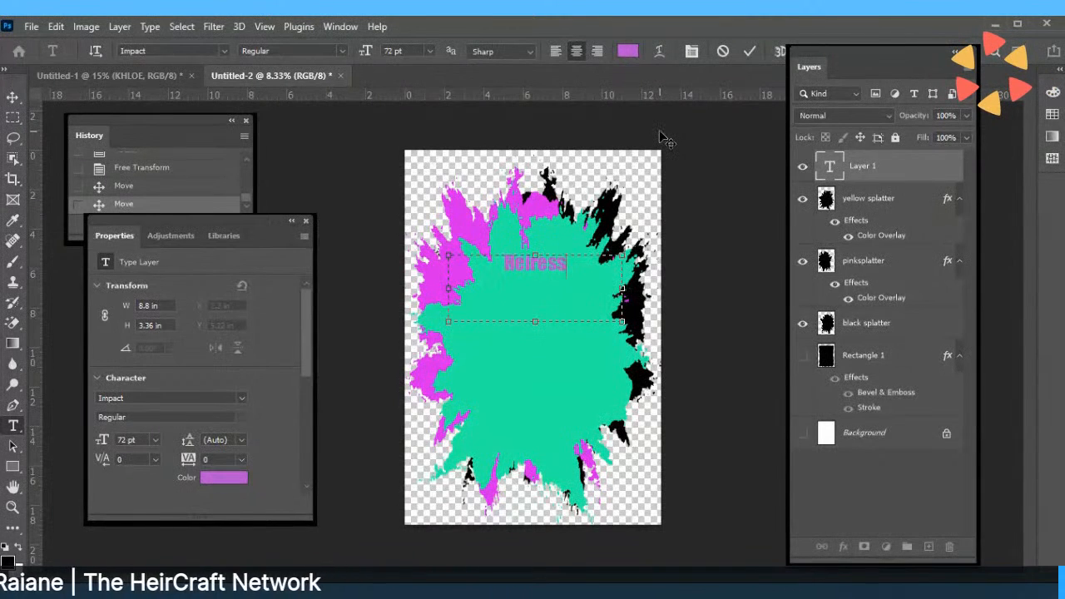
{"action": "type", "text": " &"}
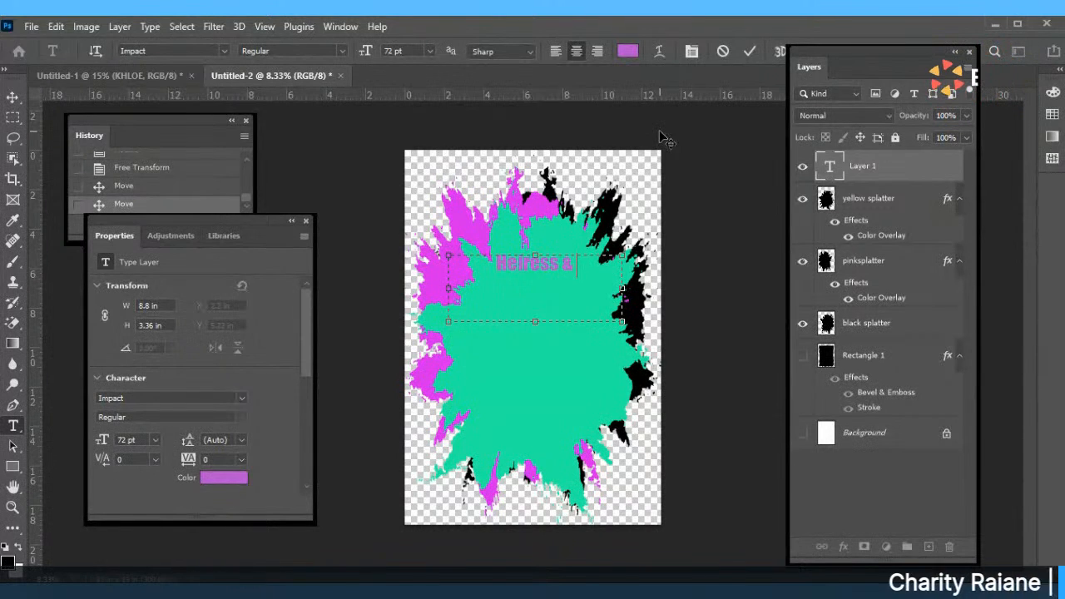
{"action": "type", "text": " Company"}
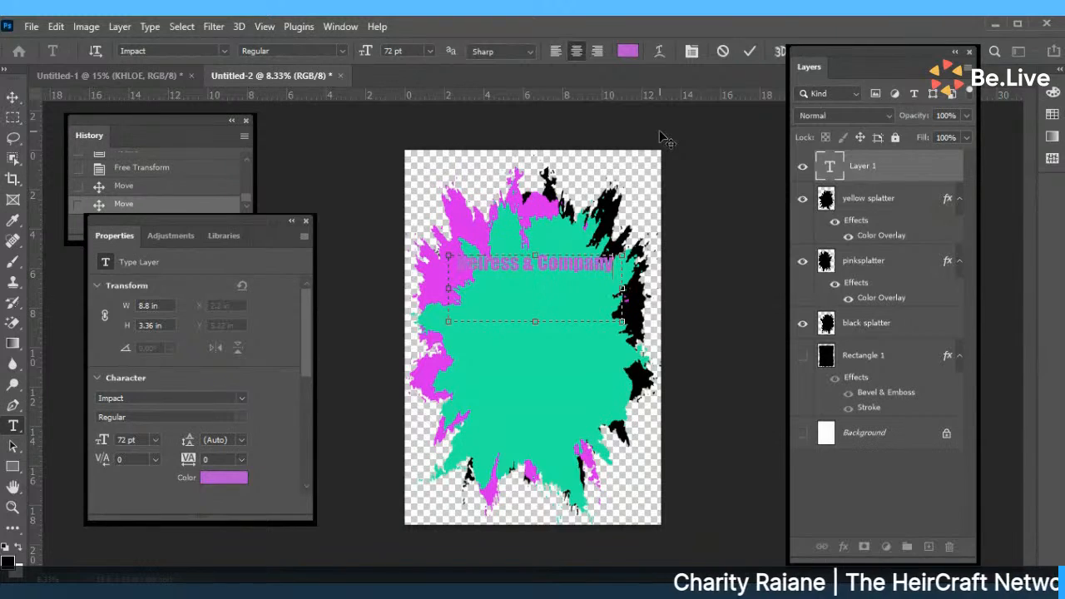
{"action": "left_click", "coordinate": [748, 50]}
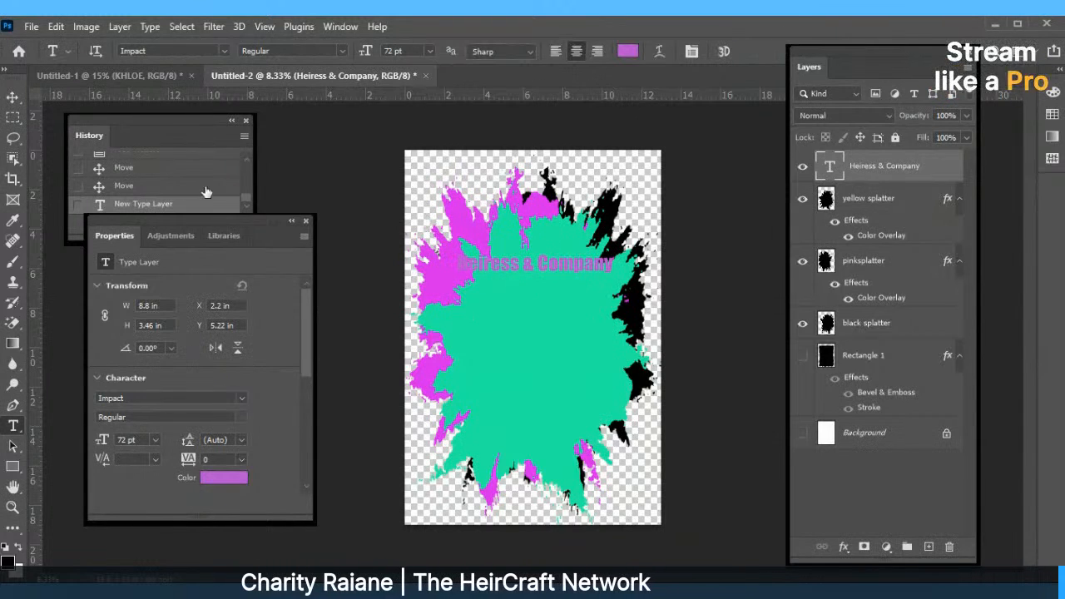
Move the Heiress & Company text down the page and select the pinksplatter layer.
{"action": "key", "text": "v"}
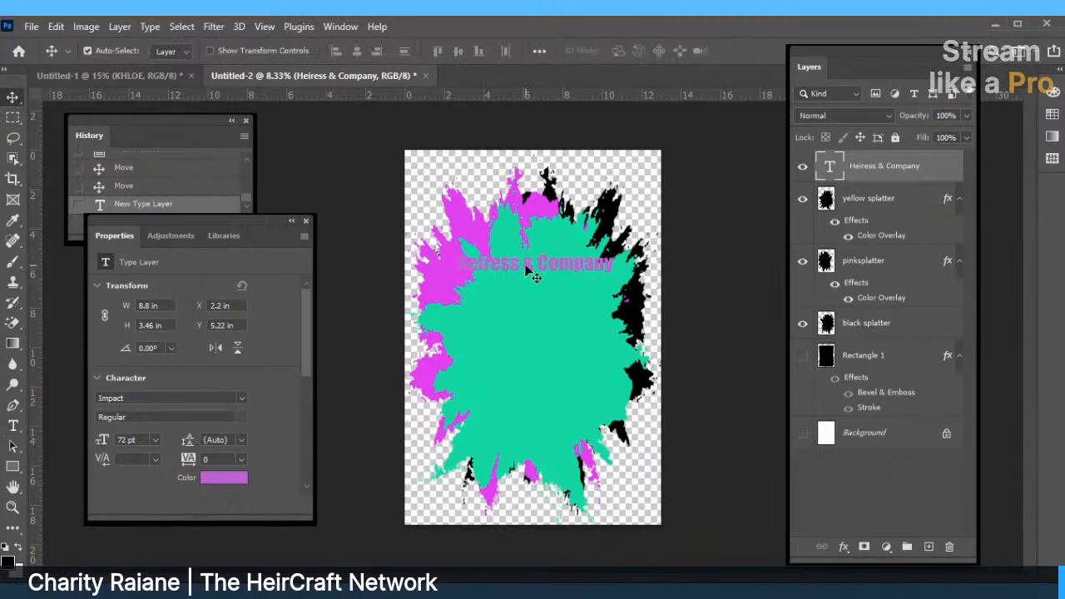
{"action": "left_click_drag", "start_coordinate": [530, 269], "coordinate": [525, 328]}
{"action": "left_click", "coordinate": [439, 272]}
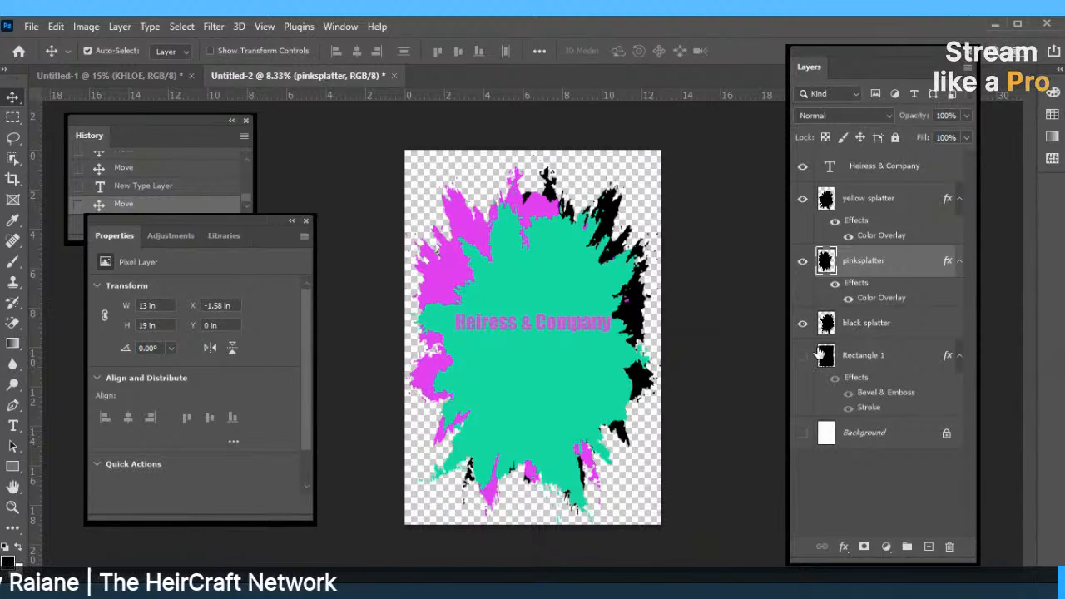
Change the pinksplatter Color Overlay to a bright red.
{"action": "double_click", "coordinate": [866, 297]}
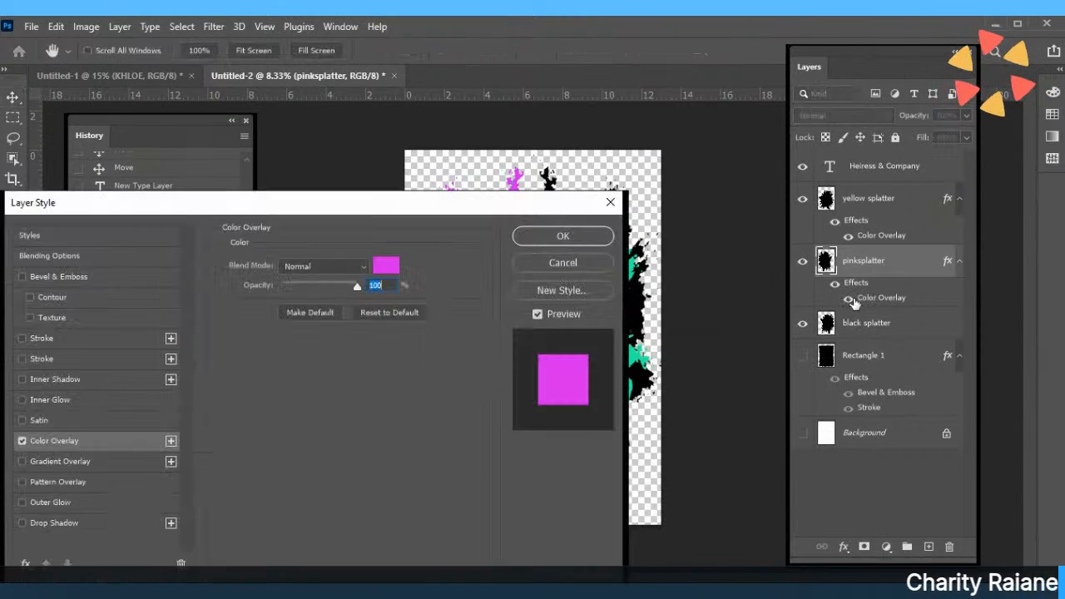
{"action": "left_click", "coordinate": [395, 273]}
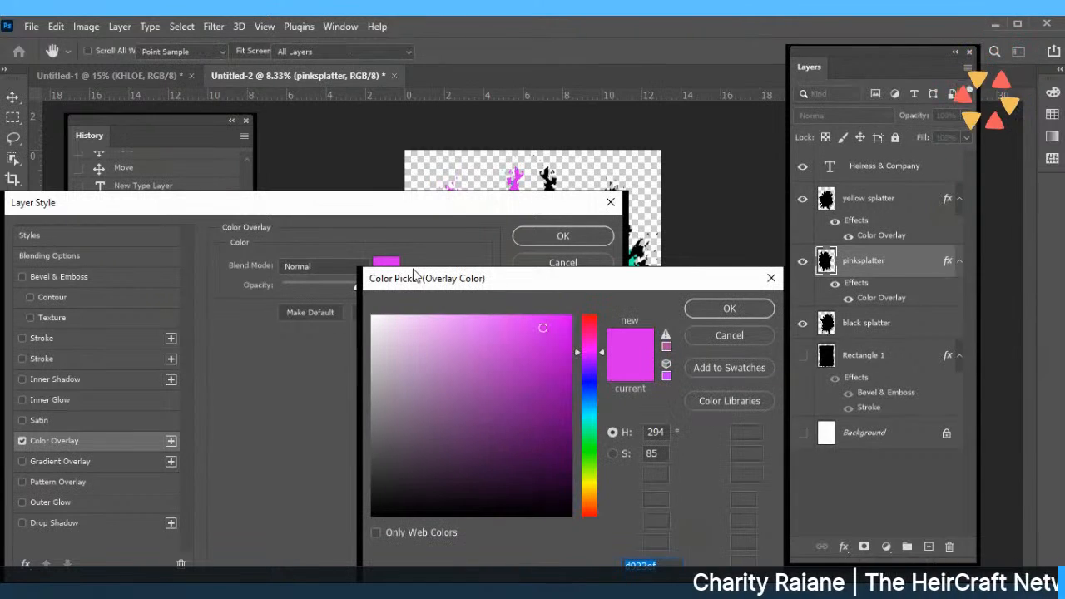
{"action": "left_click", "coordinate": [591, 318]}
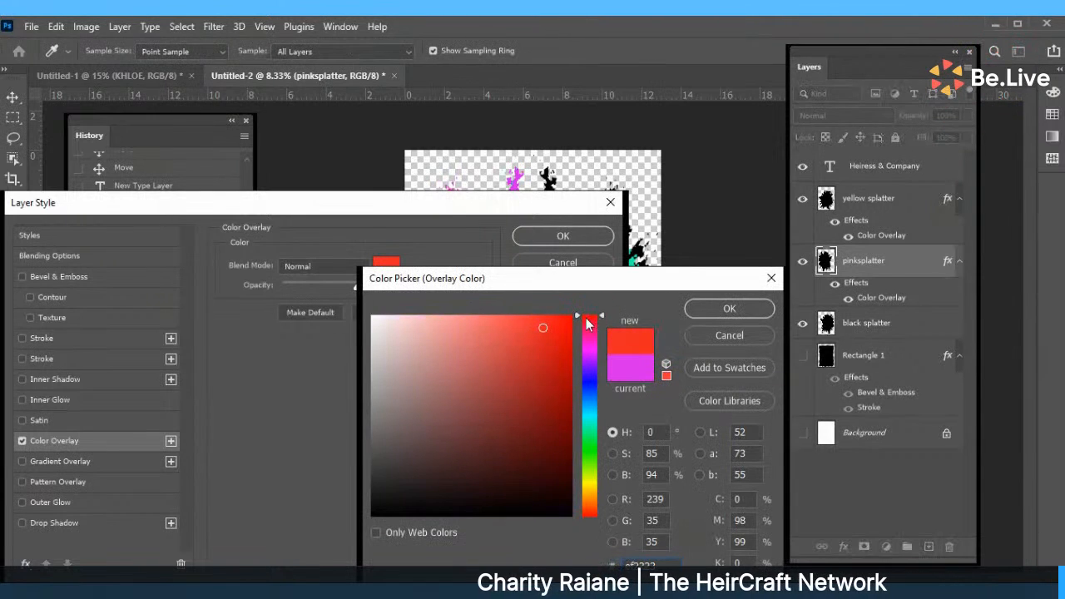
{"action": "left_click_drag", "start_coordinate": [567, 319], "coordinate": [578, 313]}
{"action": "left_click", "coordinate": [706, 306]}
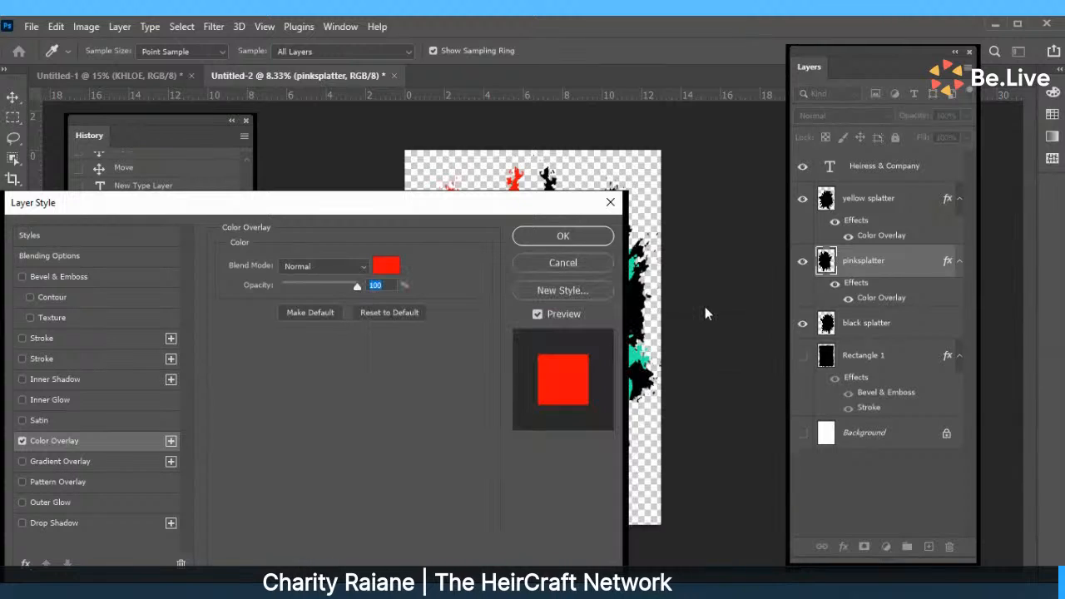
{"action": "left_click", "coordinate": [562, 236]}
Recolour the yellow splatter overlay yellow (R 239, G 232, B 35) and raise the text slightly.
{"action": "left_click_drag", "start_coordinate": [570, 311], "coordinate": [570, 312]}
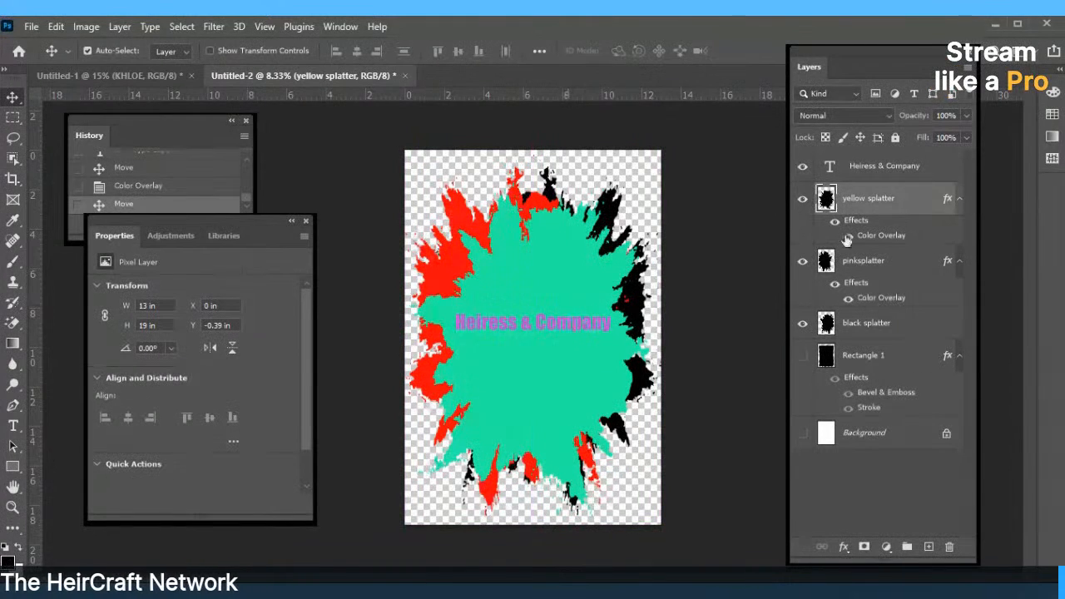
{"action": "left_click", "coordinate": [849, 236]}
{"action": "left_click", "coordinate": [848, 236]}
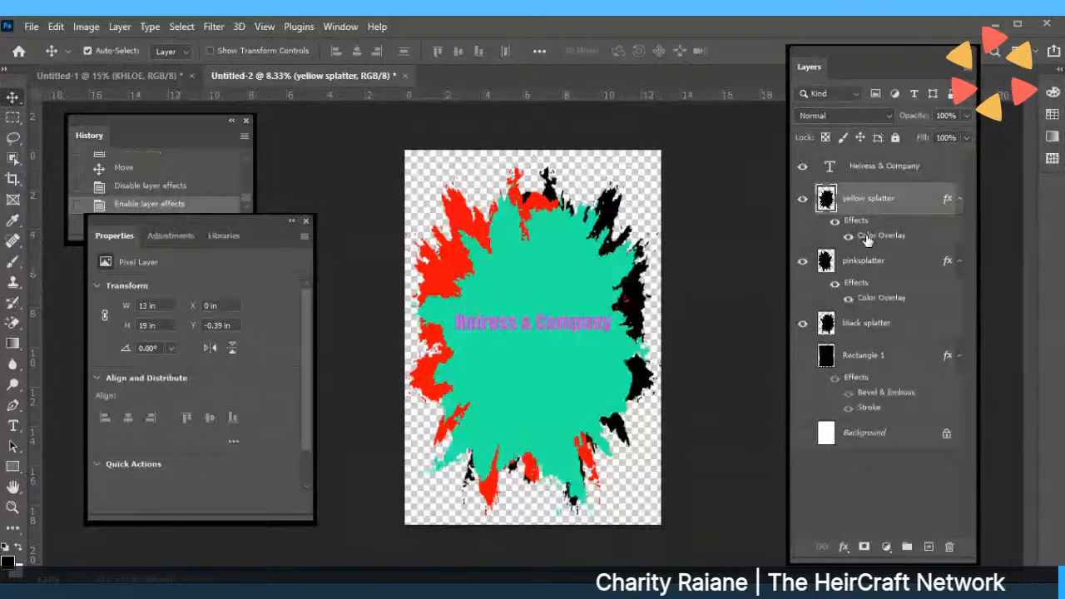
{"action": "double_click", "coordinate": [867, 239]}
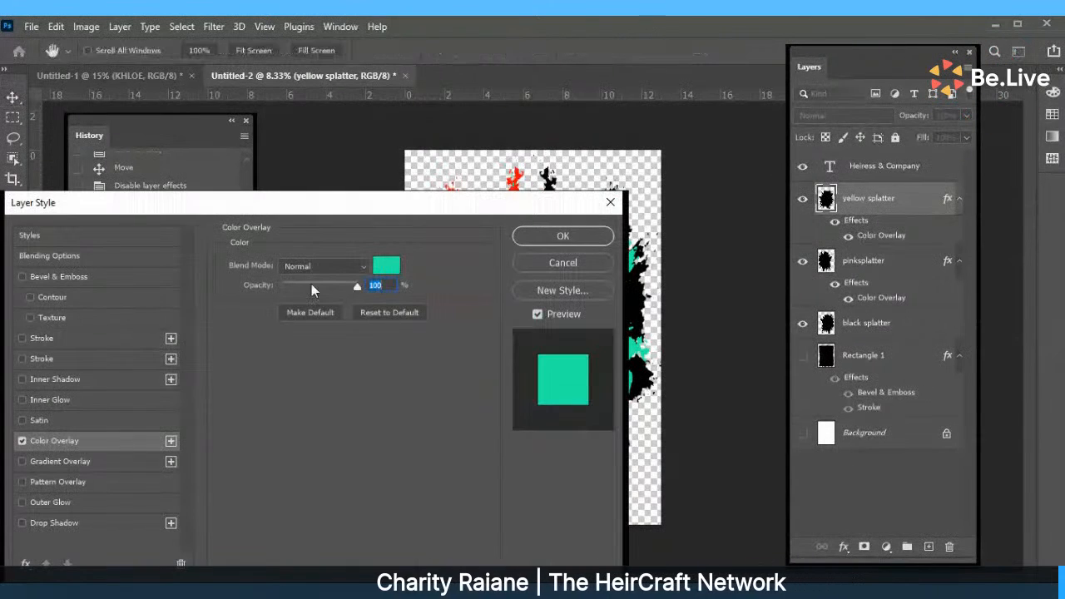
{"action": "left_click", "coordinate": [385, 266]}
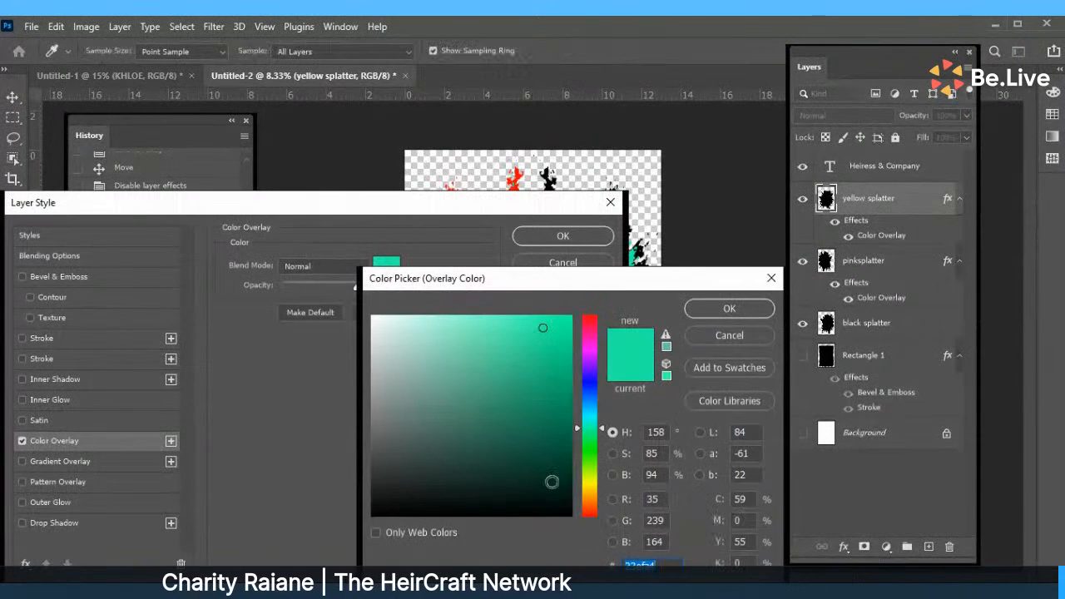
{"action": "left_click", "coordinate": [592, 485]}
{"action": "left_click_drag", "start_coordinate": [592, 485], "coordinate": [592, 484]}
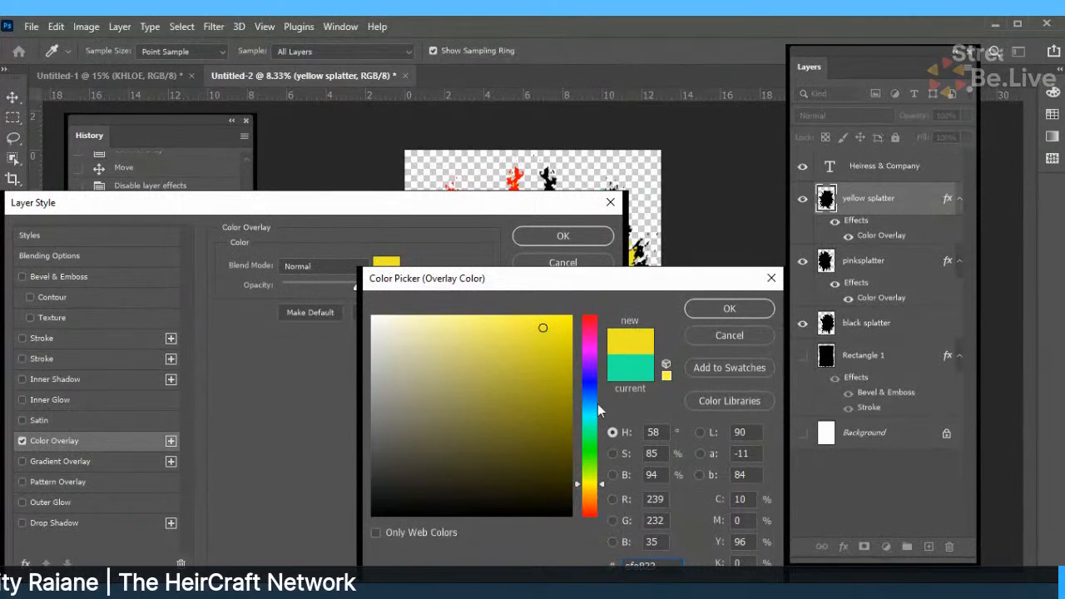
{"action": "left_click", "coordinate": [700, 319]}
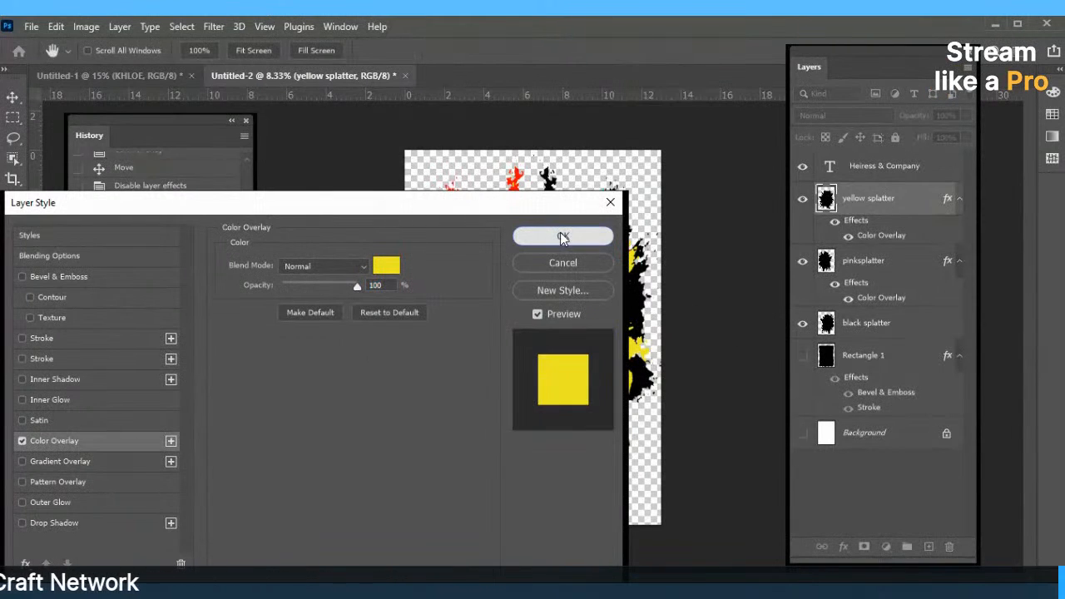
{"action": "left_click", "coordinate": [563, 236]}
{"action": "left_click_drag", "start_coordinate": [542, 329], "coordinate": [541, 320]}
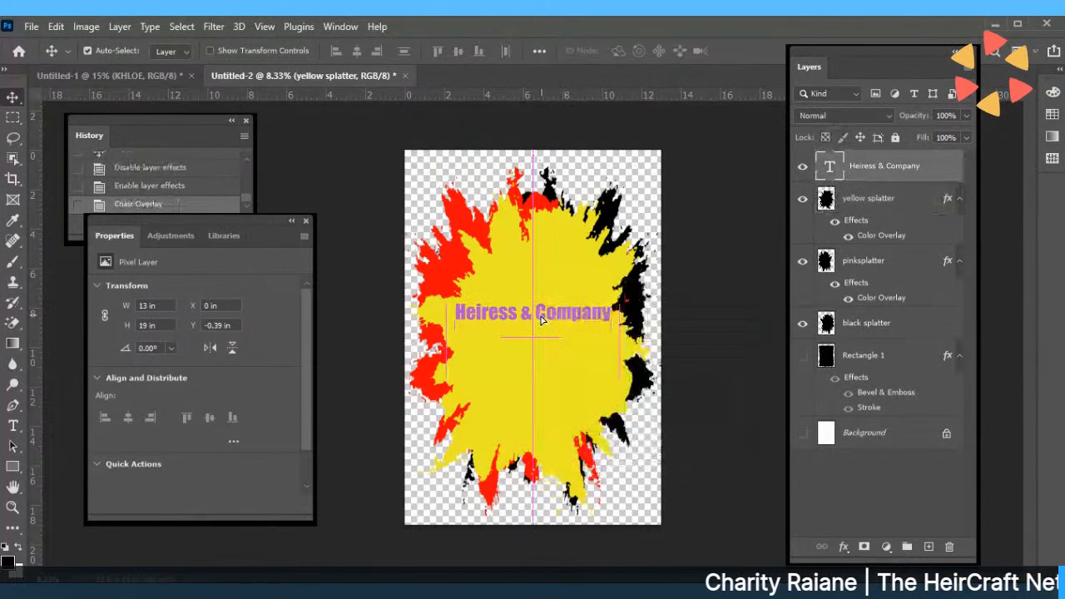
Set the Heiress & Company text in Another Danger Slanted - Demo, keeping 72 pt.
{"action": "double_click", "coordinate": [541, 312]}
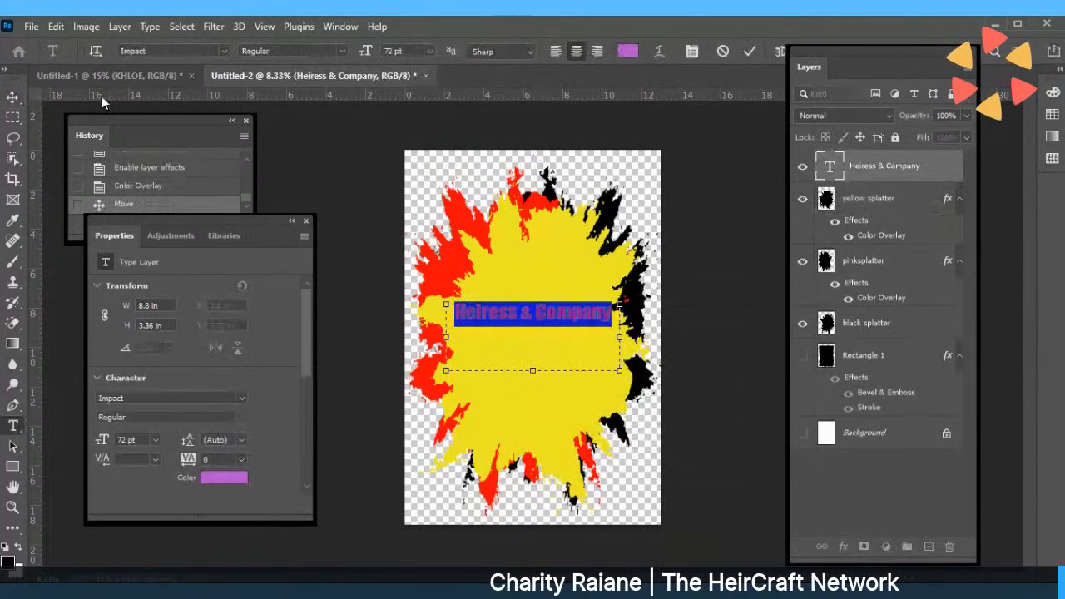
{"action": "left_click", "coordinate": [428, 52]}
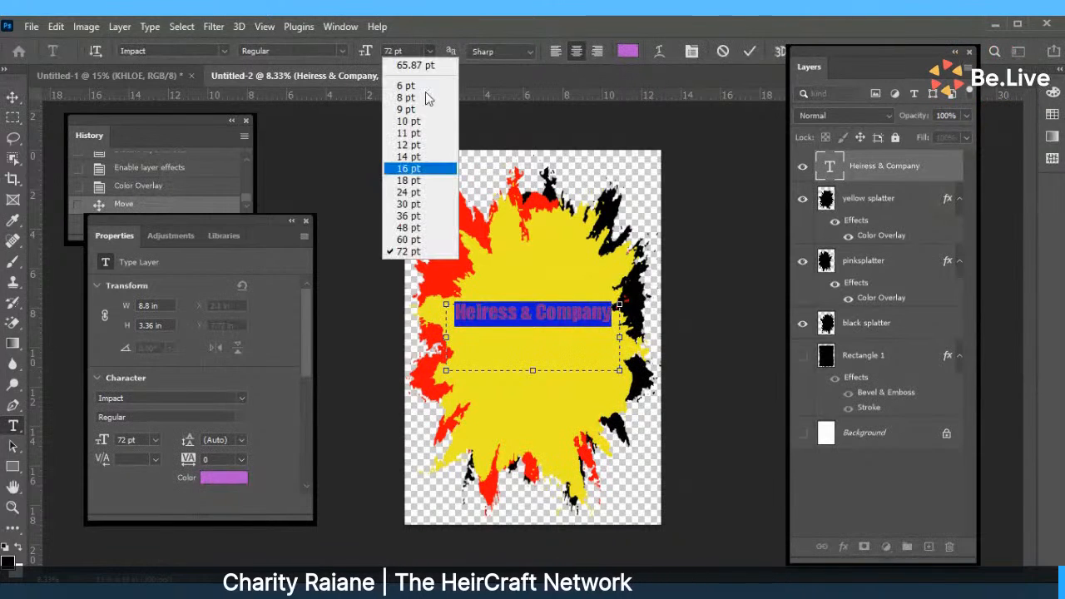
{"action": "left_click", "coordinate": [224, 50]}
{"action": "left_click", "coordinate": [224, 51]}
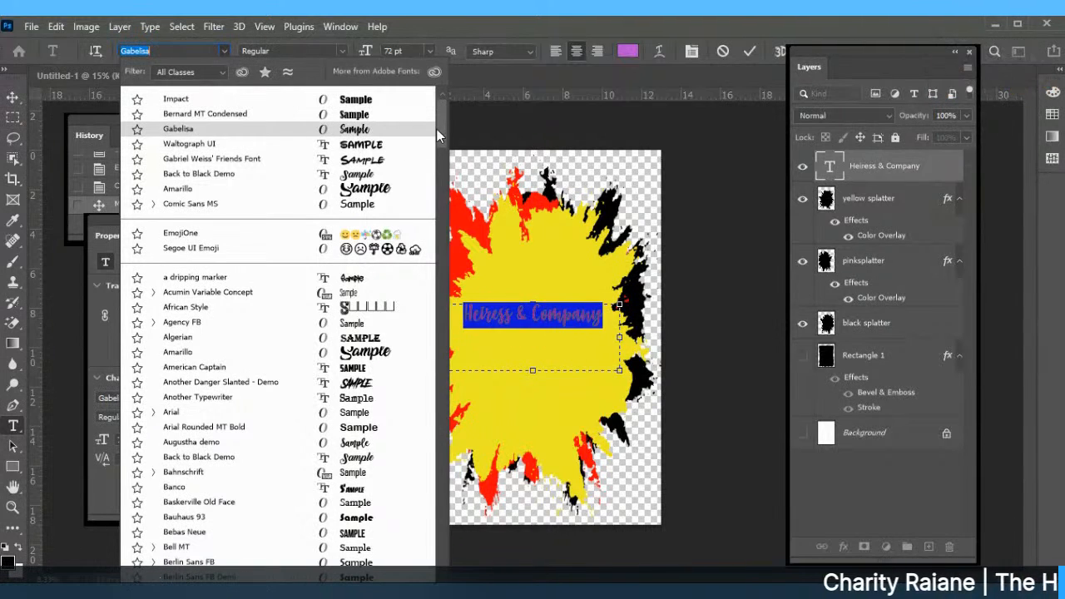
{"action": "left_click", "coordinate": [371, 384]}
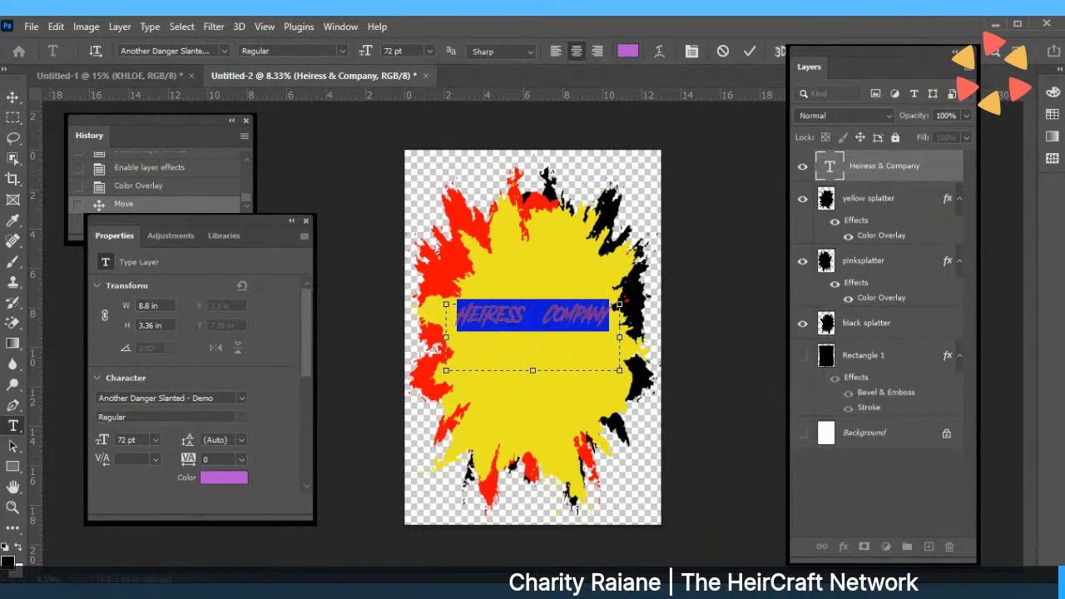
{"action": "left_click", "coordinate": [429, 52]}
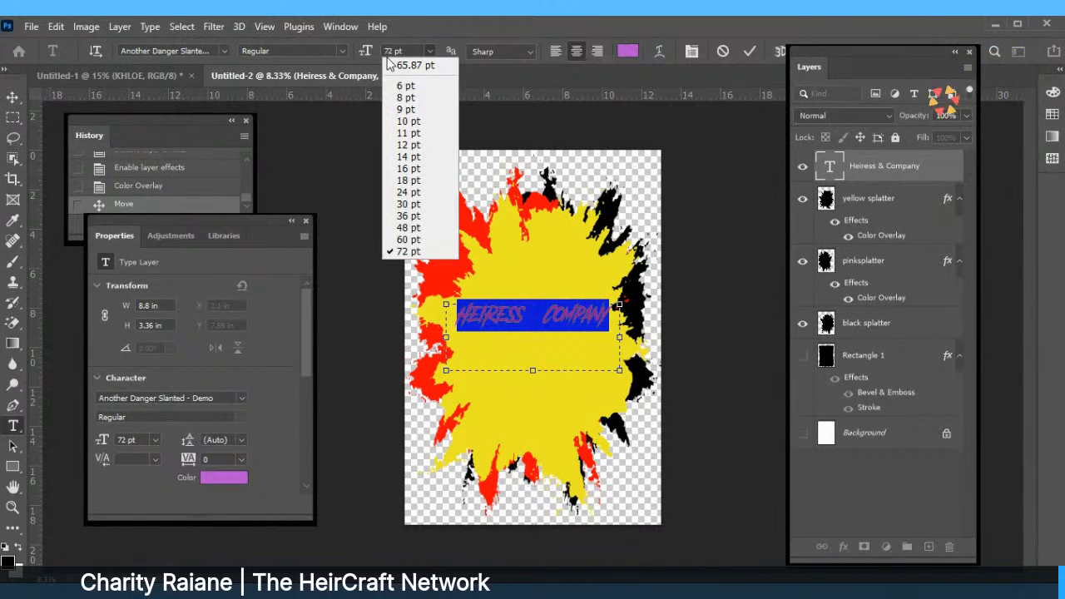
{"action": "left_click", "coordinate": [406, 53]}
{"action": "left_click", "coordinate": [405, 50]}
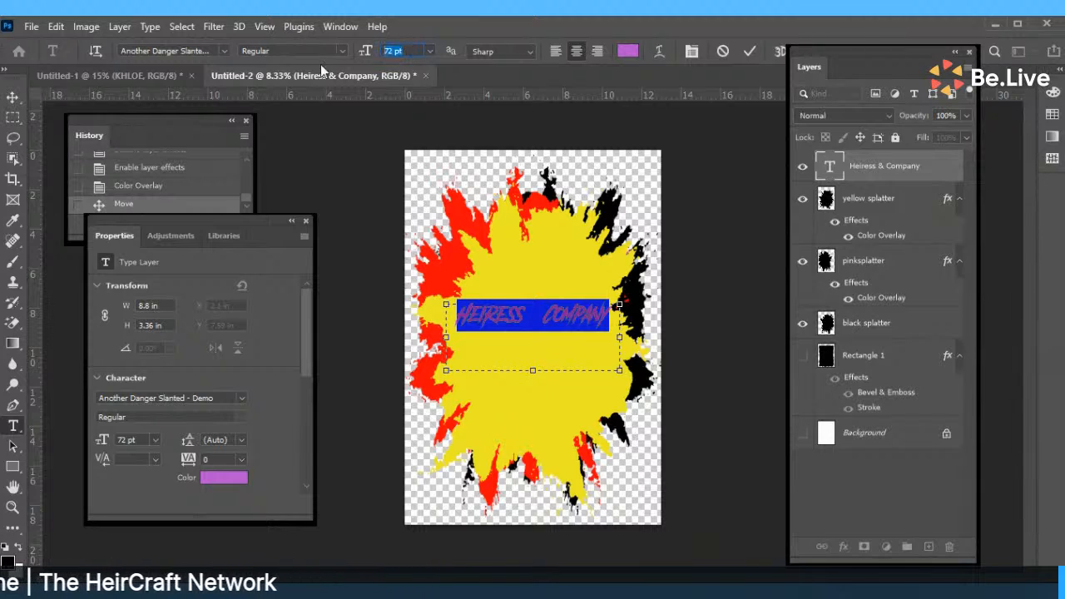
Set the heading font size to 200 pt.
{"action": "type", "text": "200"}
{"action": "key", "text": "Return"}
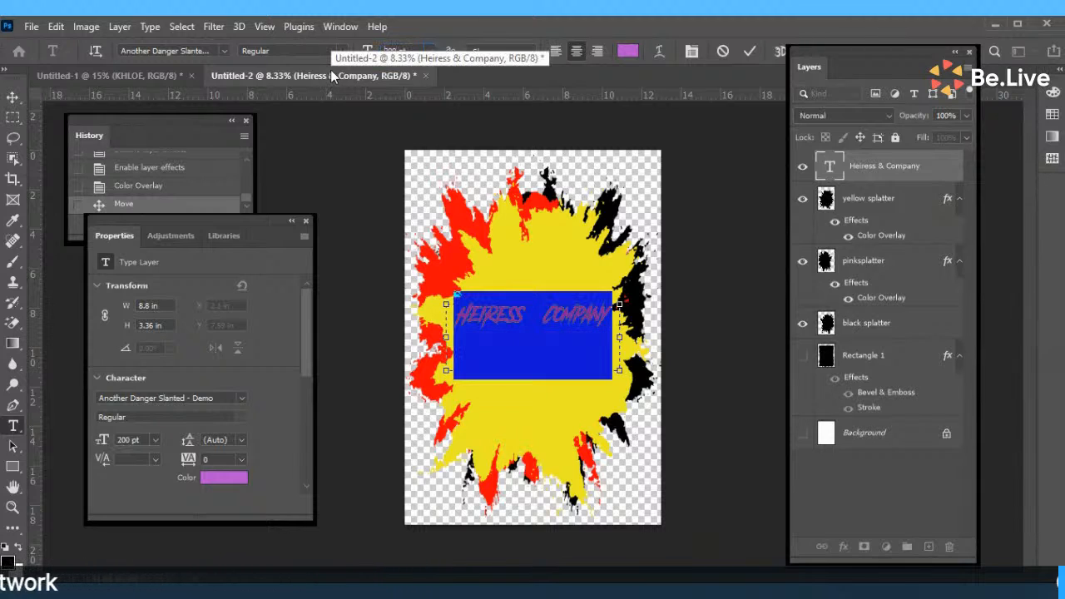
{"action": "type", "text": "B"}
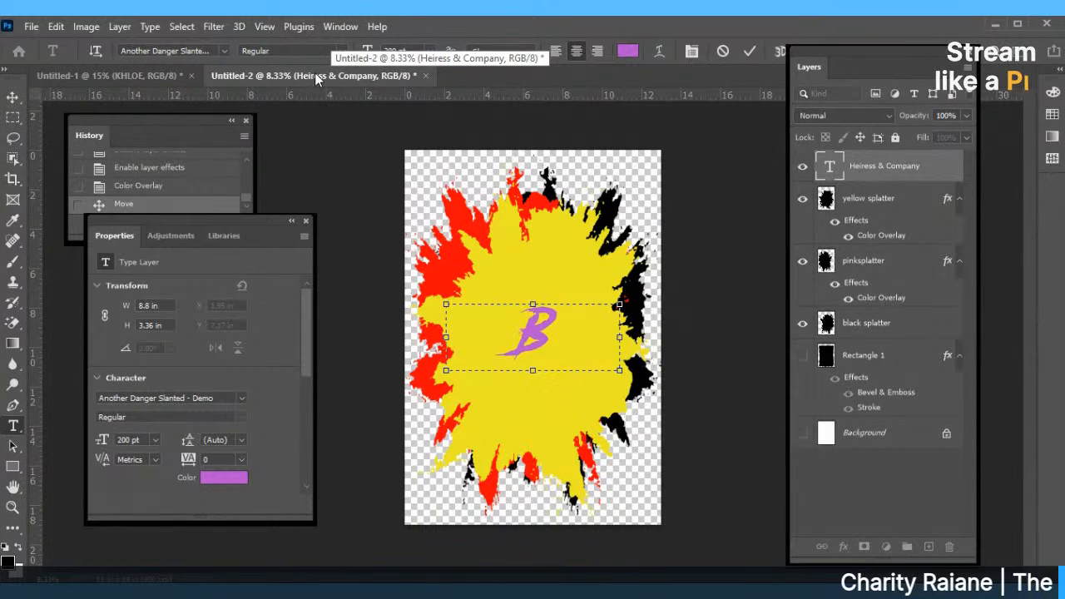
{"action": "key", "text": "BackSpace"}
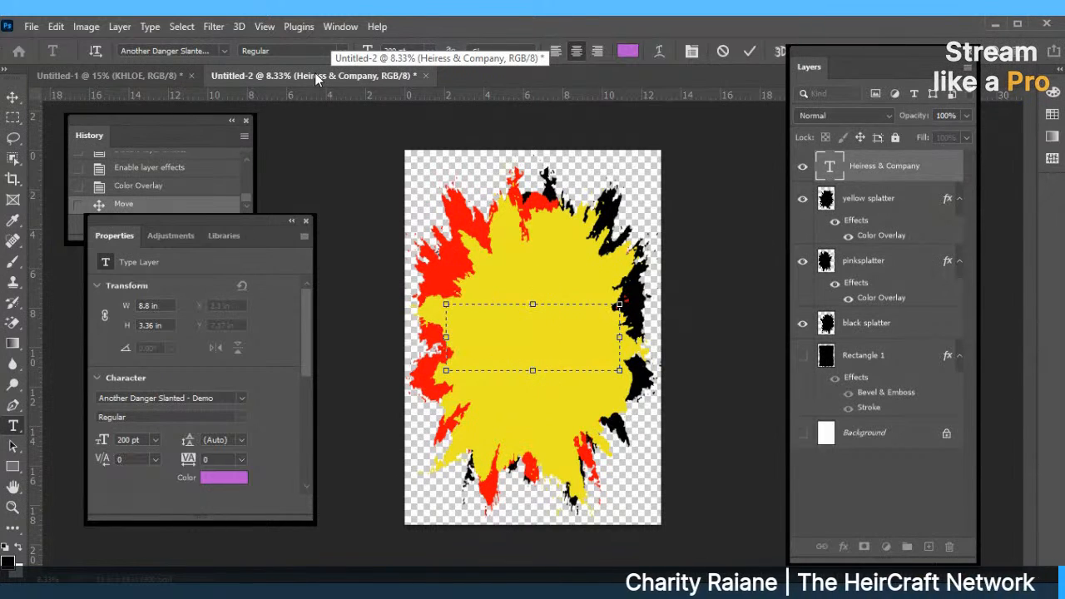
Make the text red and finish typing the word BLACK, keeping the current font.
{"action": "left_click", "coordinate": [626, 53]}
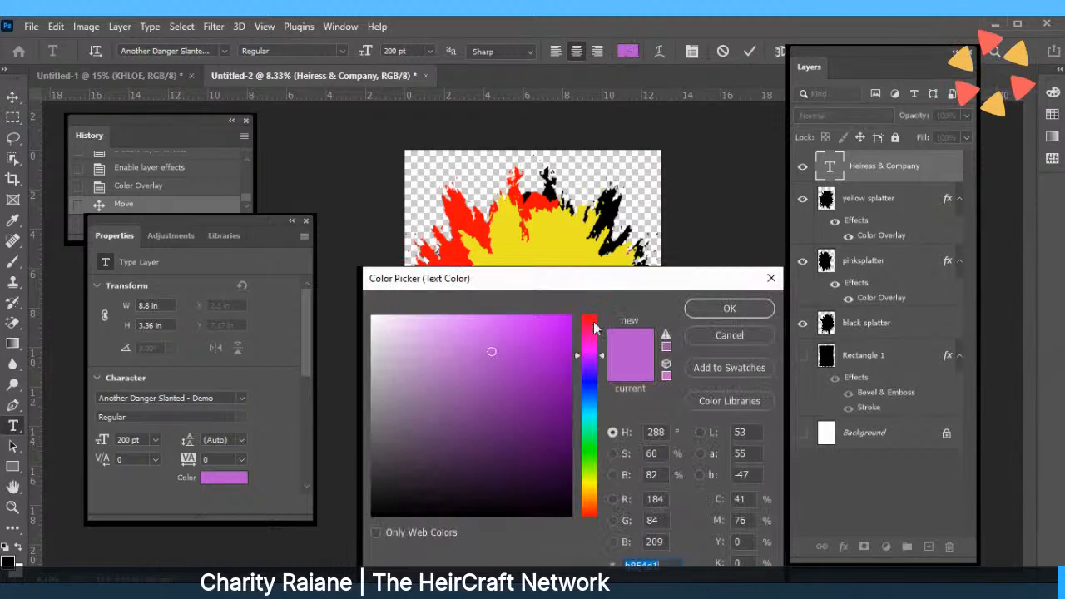
{"action": "left_click_drag", "start_coordinate": [577, 355], "coordinate": [581, 310]}
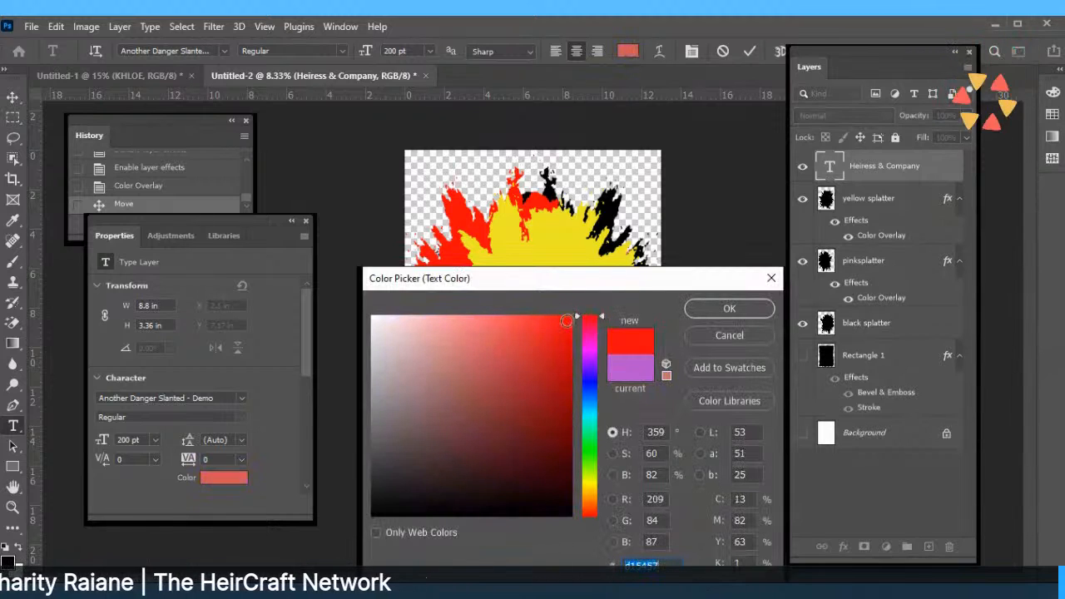
{"action": "left_click", "coordinate": [717, 308]}
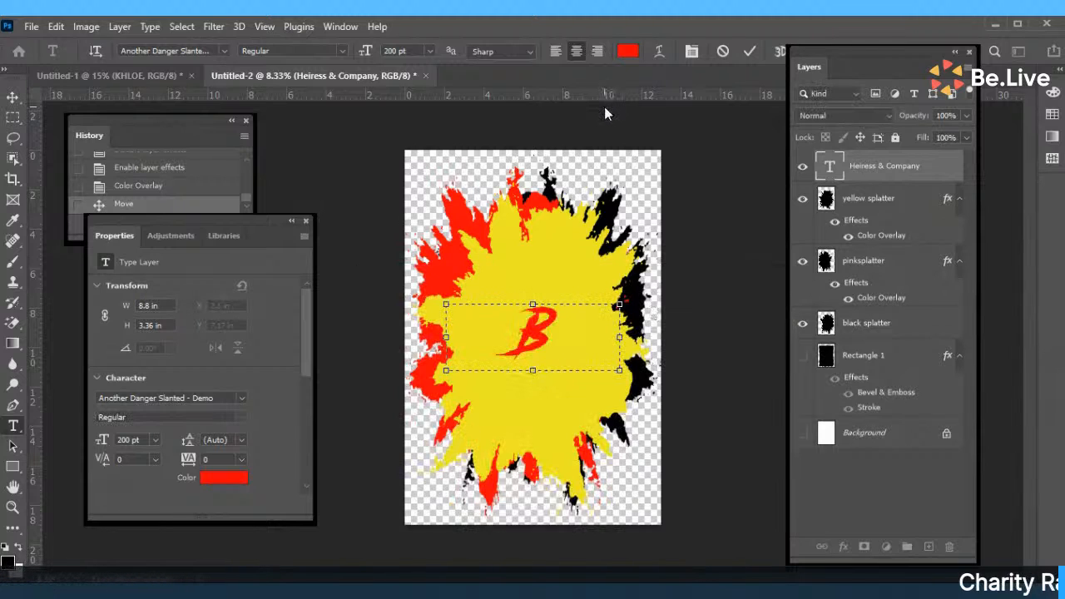
{"action": "type", "text": "CK"}
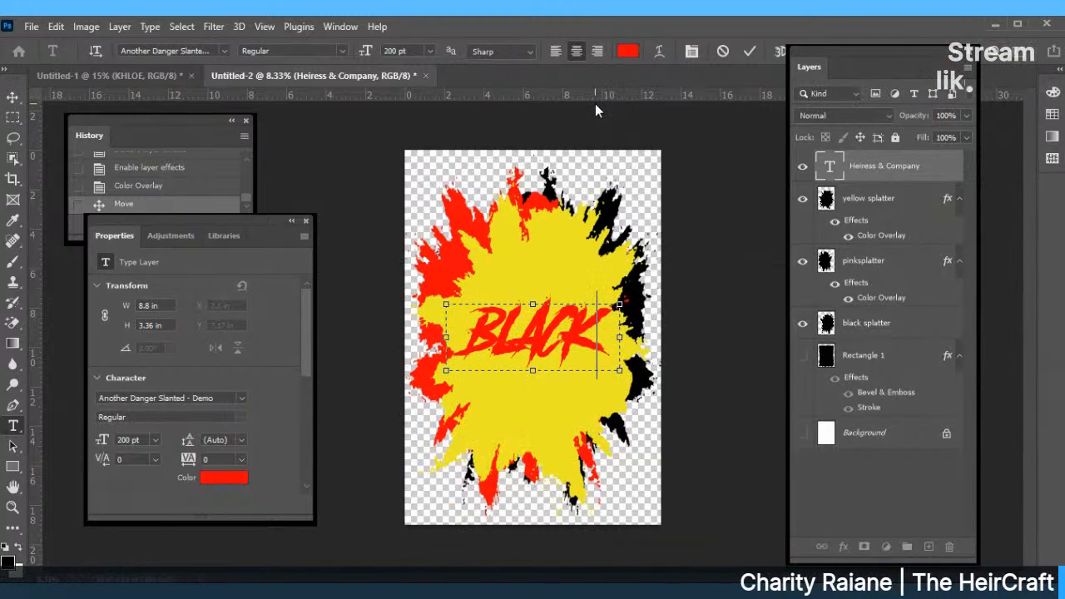
{"action": "left_click", "coordinate": [224, 50]}
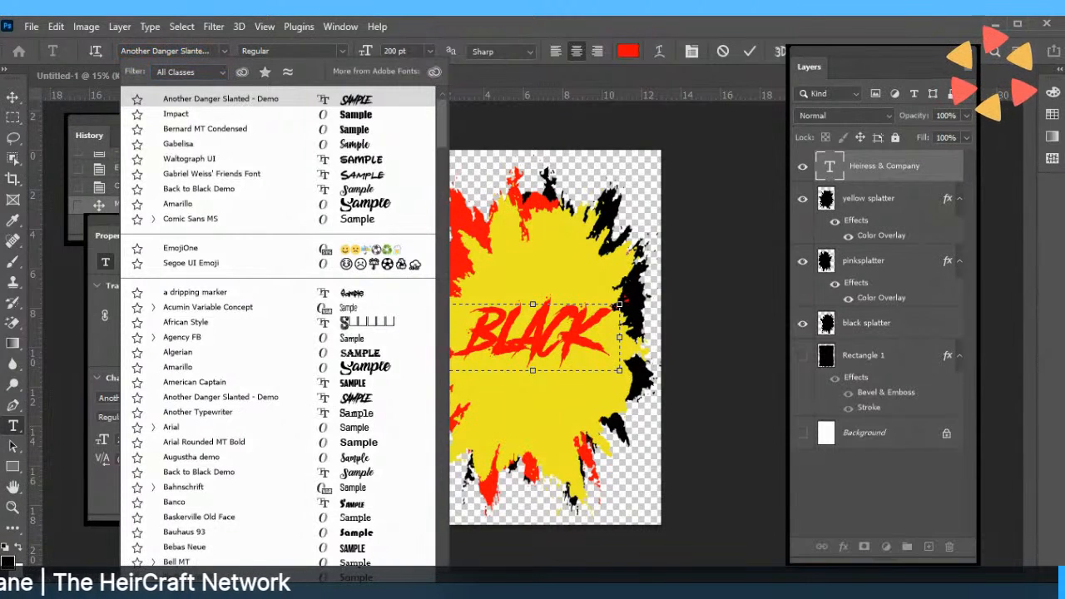
{"action": "left_click", "coordinate": [223, 53]}
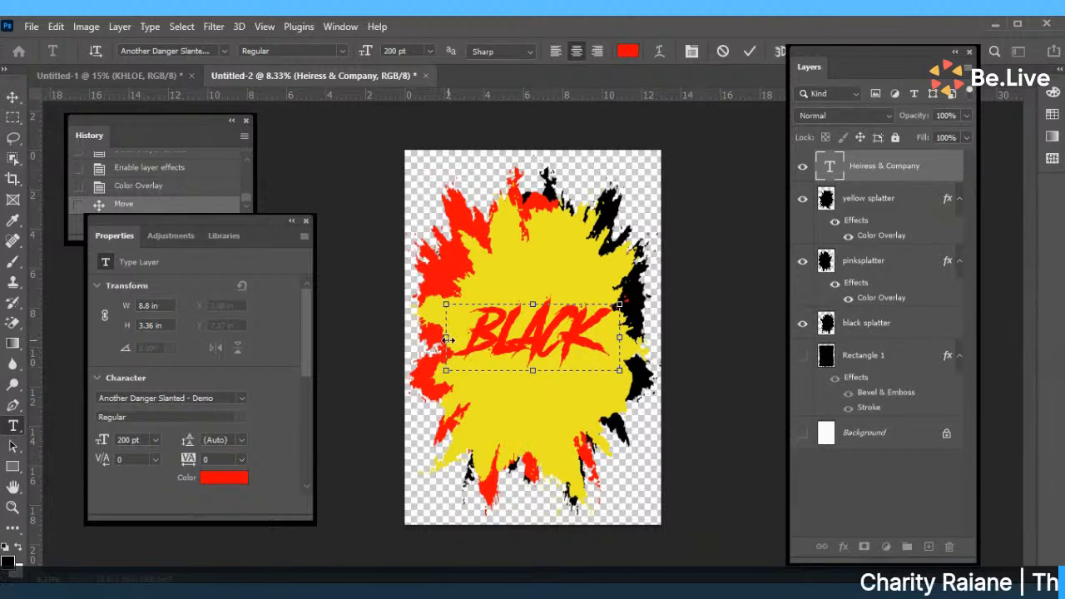
Widen the BLACK text box on both sides and reduce the text to 150 pt.
{"action": "left_click_drag", "start_coordinate": [447, 340], "coordinate": [404, 338]}
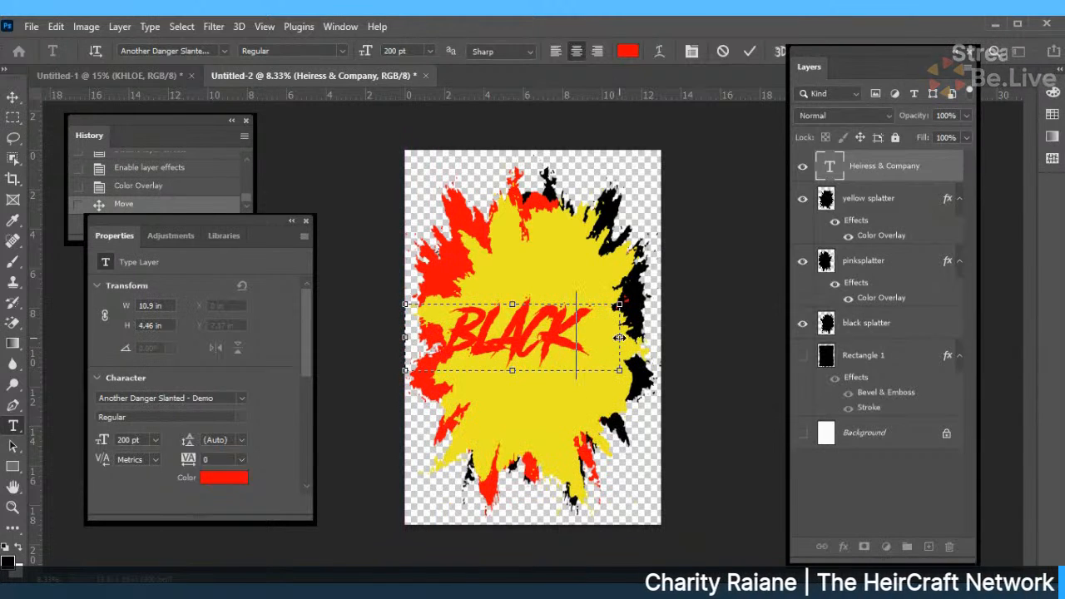
{"action": "left_click_drag", "start_coordinate": [619, 338], "coordinate": [661, 338]}
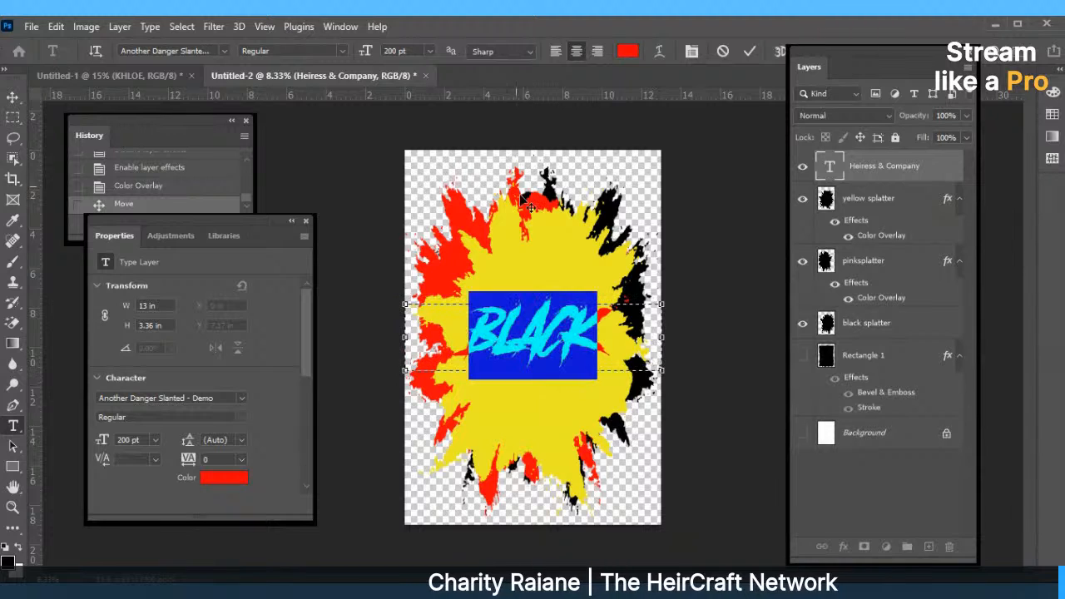
{"action": "left_click", "coordinate": [429, 52]}
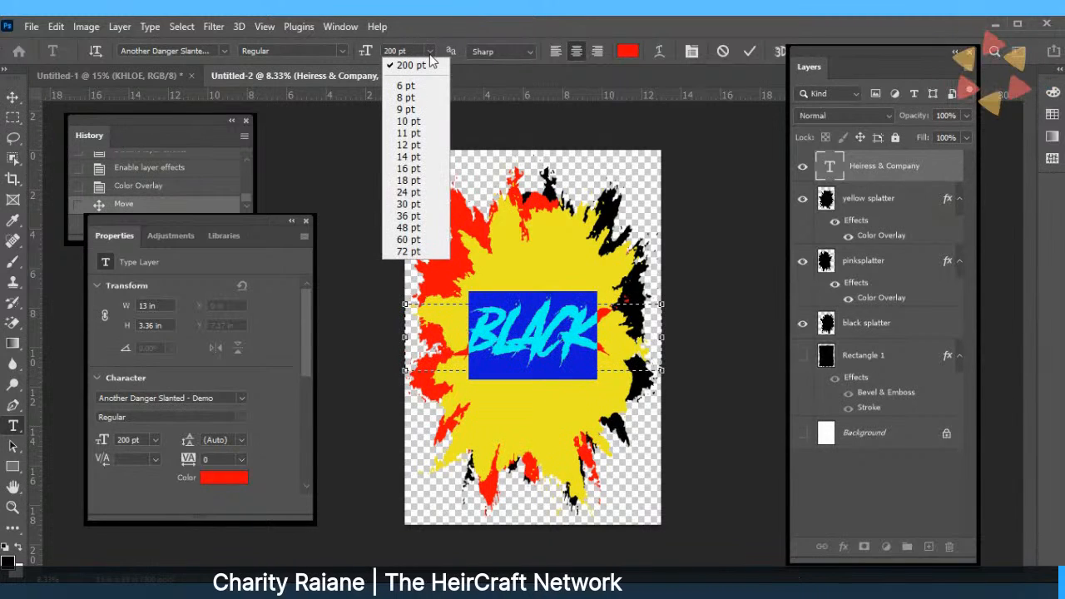
{"action": "left_click", "coordinate": [397, 51]}
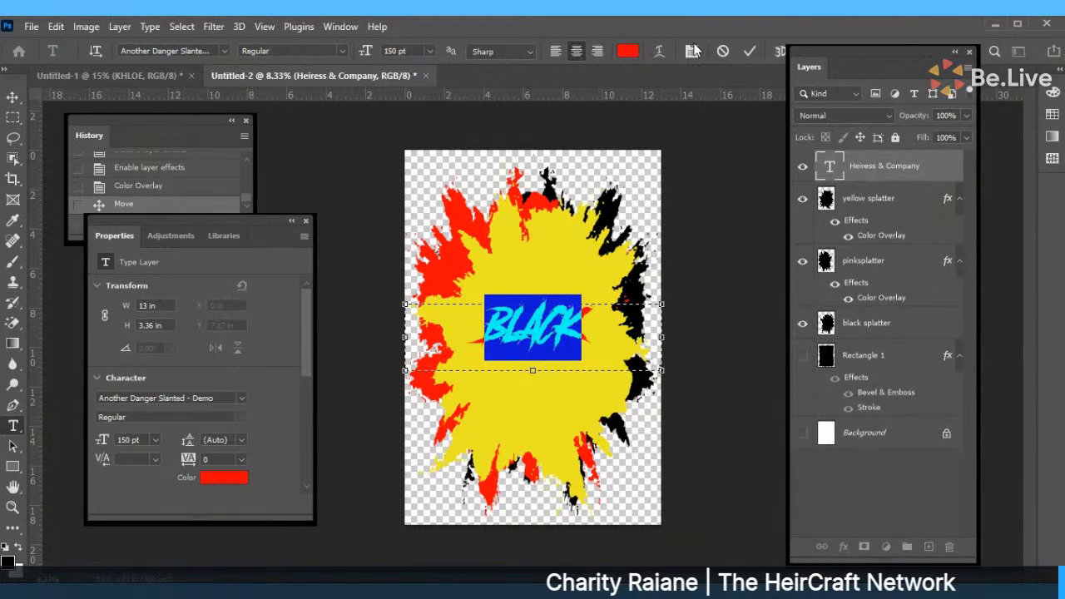
{"action": "left_click", "coordinate": [749, 51]}
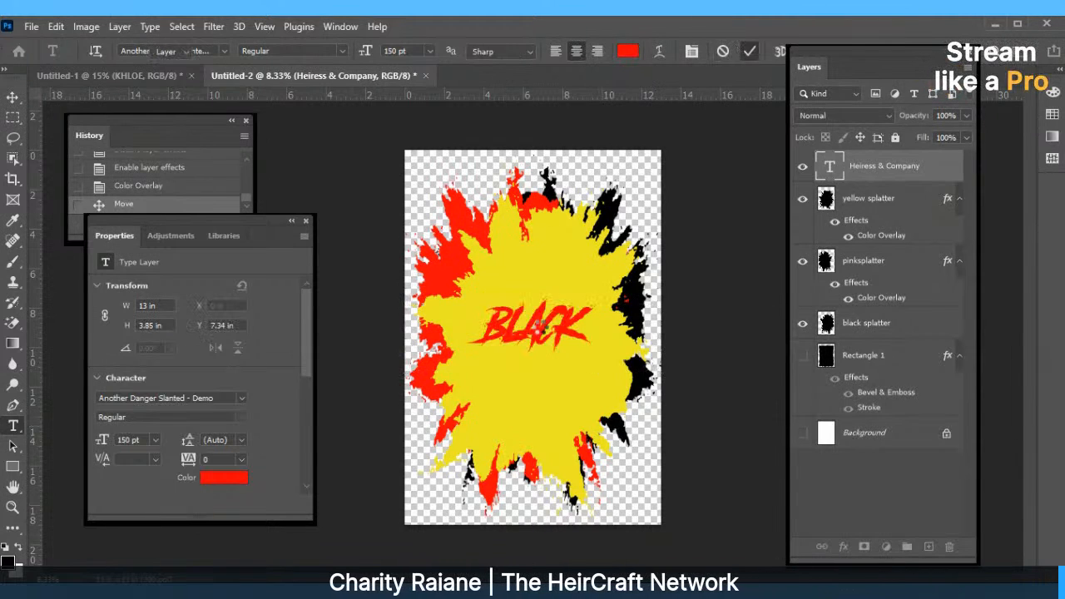
Move BLACK higher on the yellow splatter and make its text box taller.
{"action": "left_click_drag", "start_coordinate": [542, 337], "coordinate": [534, 305]}
{"action": "double_click", "coordinate": [534, 305]}
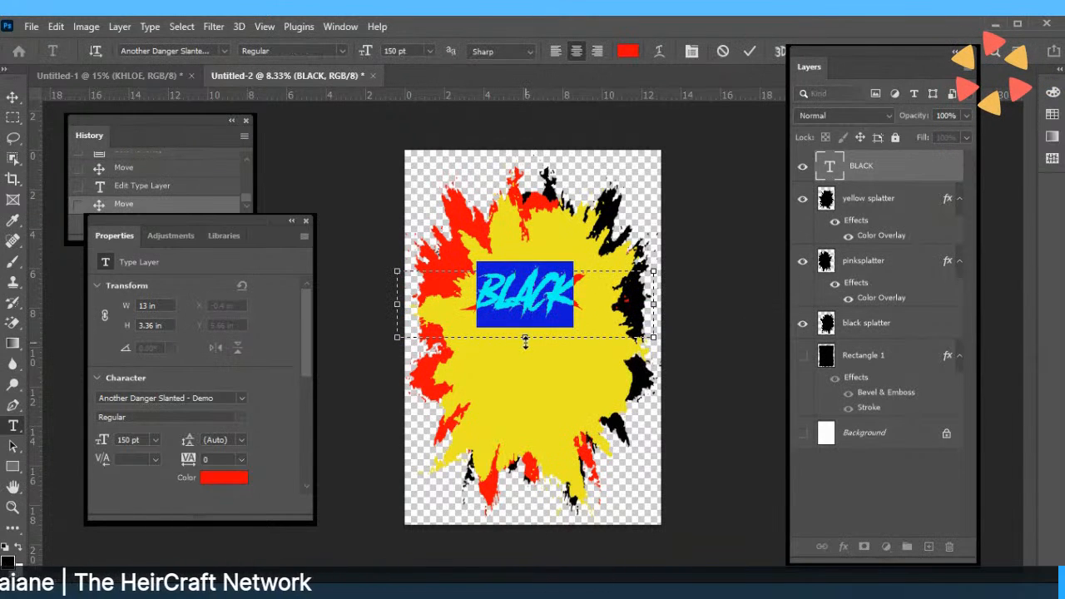
{"action": "left_click_drag", "start_coordinate": [525, 341], "coordinate": [529, 413]}
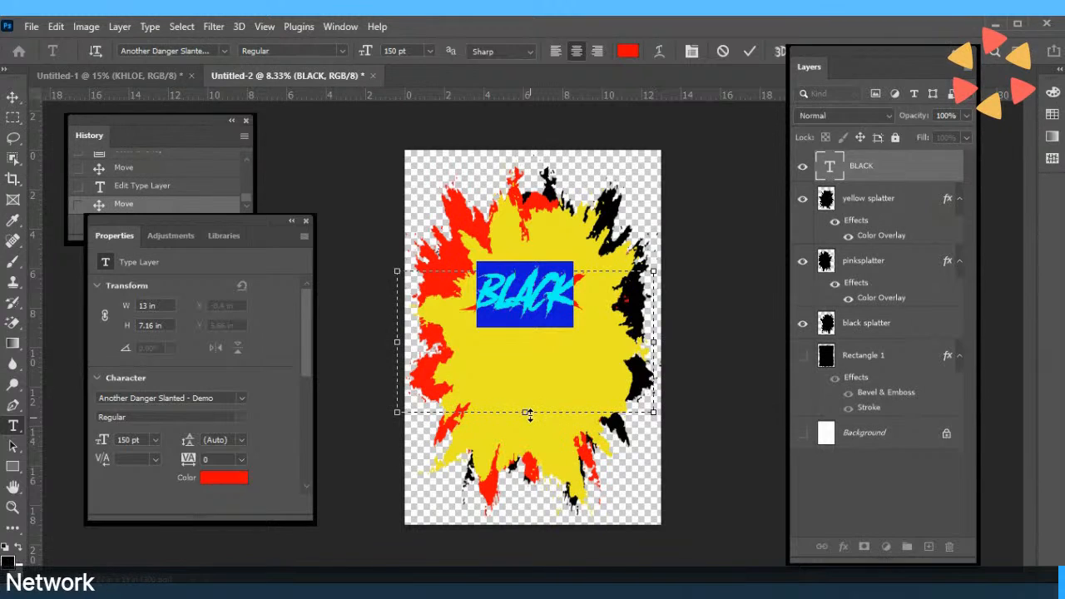
Add FRIDAY and SALE on new lines below BLACK and commit the text.
{"action": "left_click", "coordinate": [591, 280]}
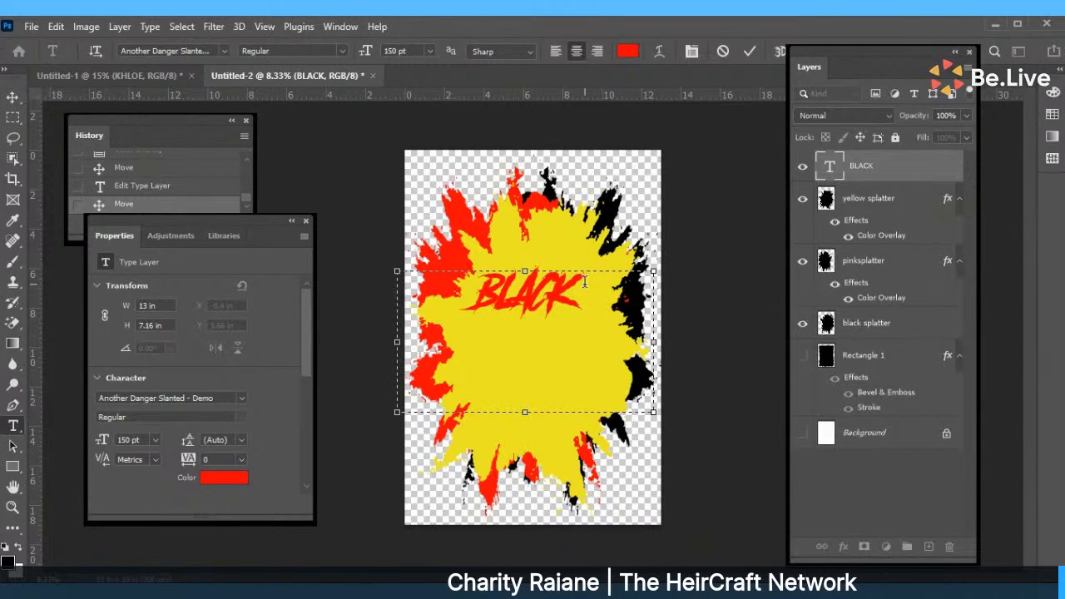
{"action": "key", "text": "Return"}
{"action": "type", "text": "FRIDAY"}
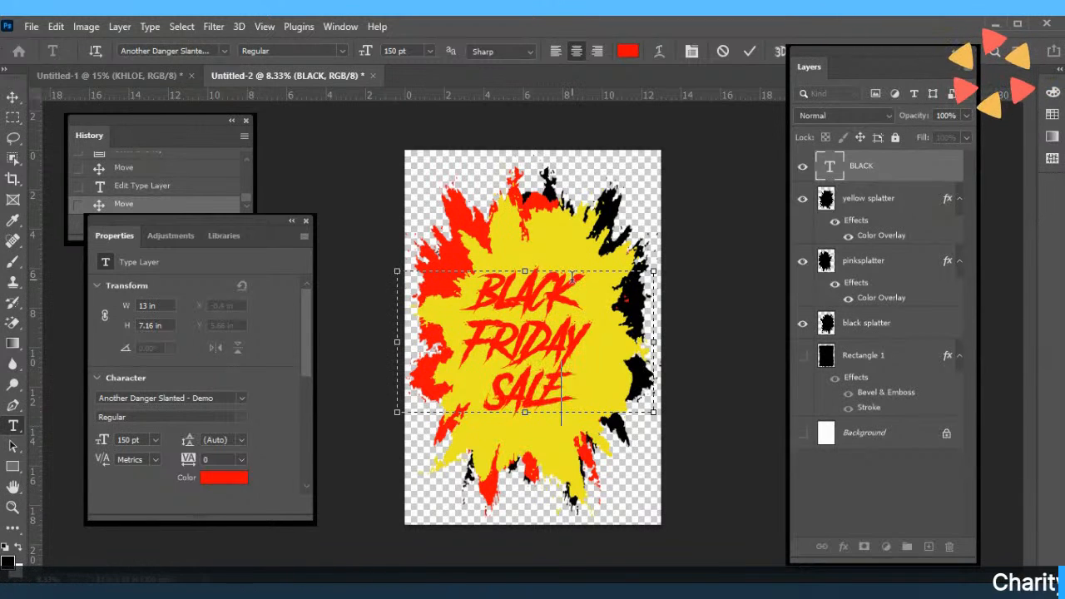
{"action": "key", "text": "ctrl+a"}
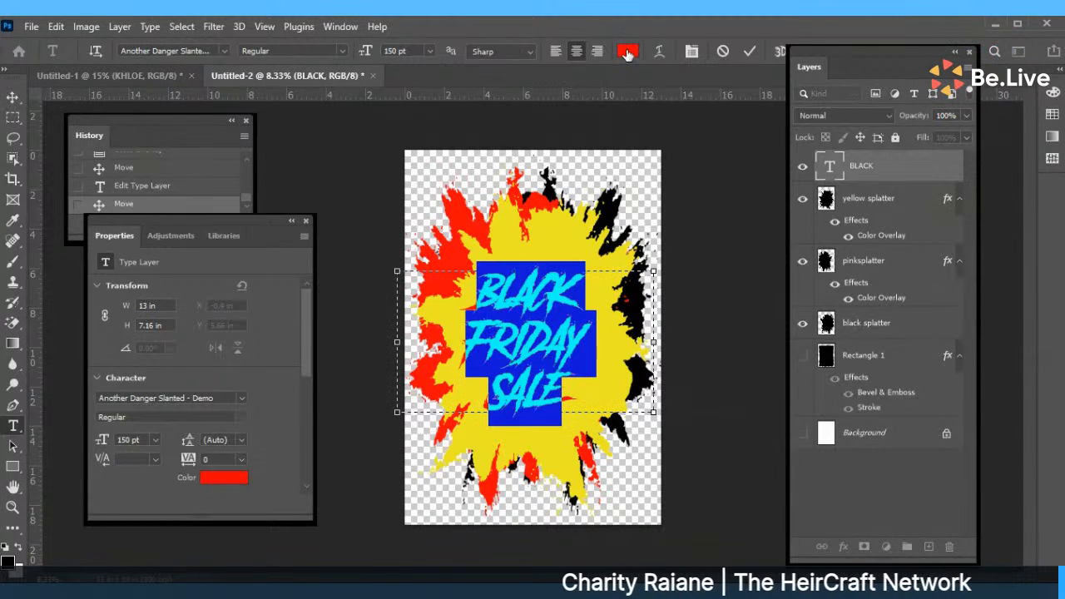
{"action": "left_click", "coordinate": [750, 51]}
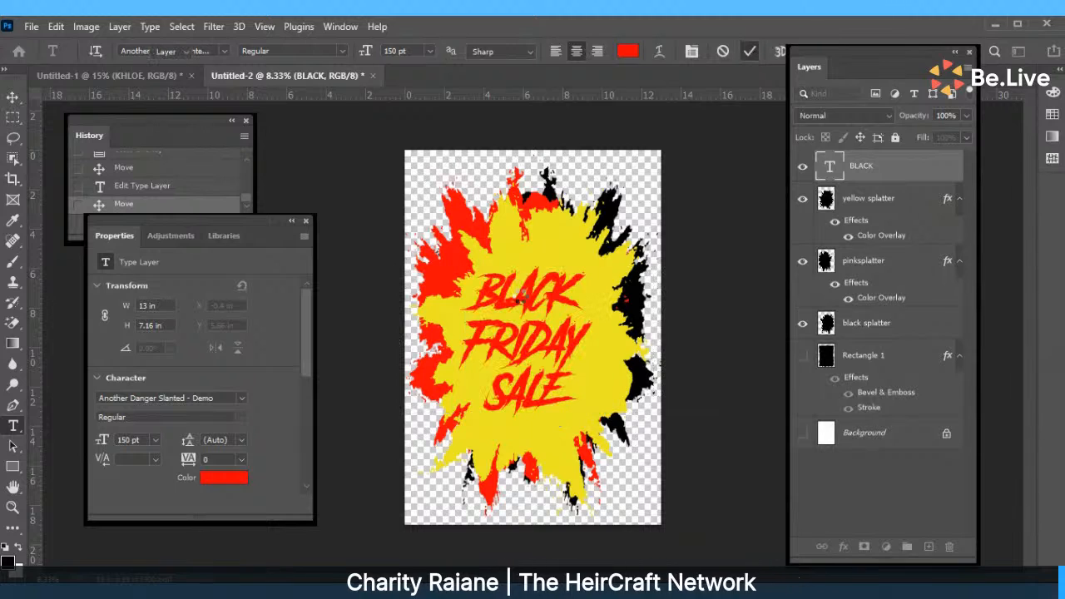
Reposition the three-line heading over the yellow splatter.
{"action": "key", "text": "v"}
{"action": "left_click_drag", "start_coordinate": [545, 363], "coordinate": [556, 337]}
{"action": "double_click", "coordinate": [538, 307]}
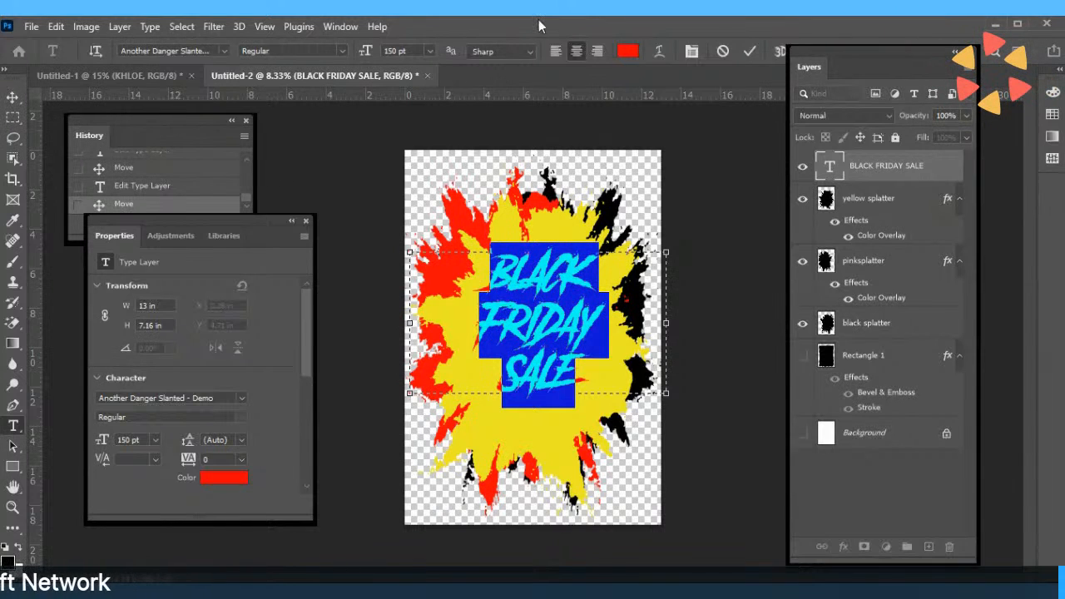
Change the heading colour to near-black hex 020000 and commit it.
{"action": "left_click", "coordinate": [630, 50]}
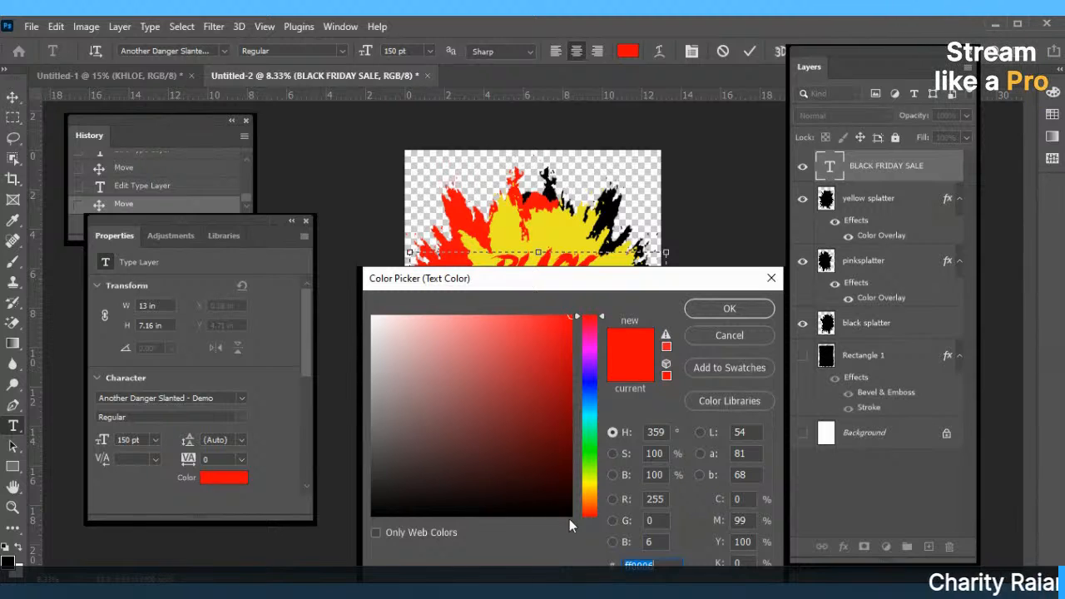
{"action": "type", "text": "020000"}
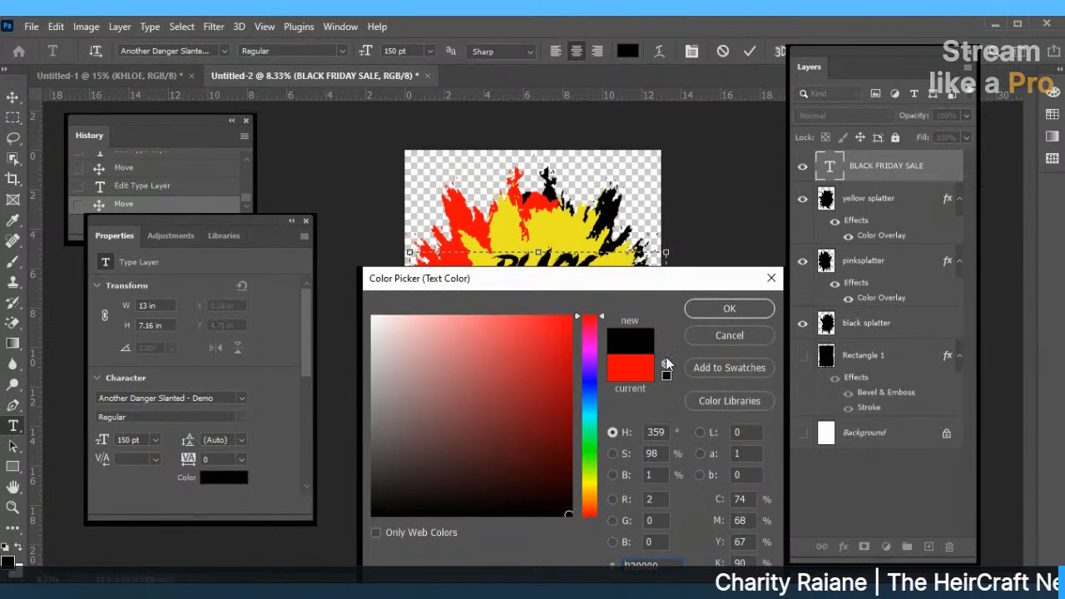
{"action": "left_click", "coordinate": [726, 308]}
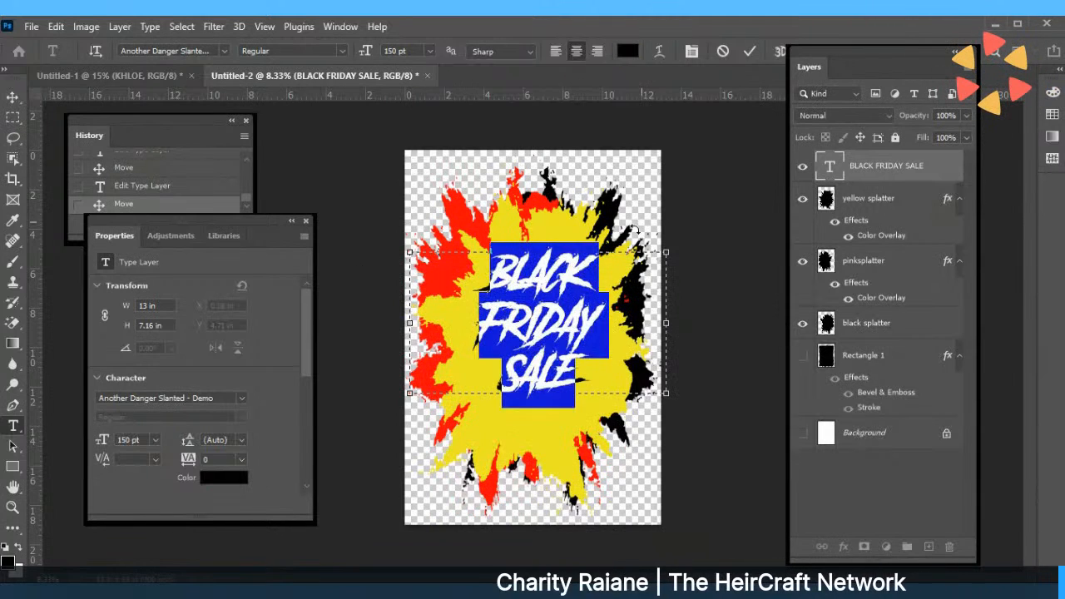
{"action": "left_click", "coordinate": [749, 51]}
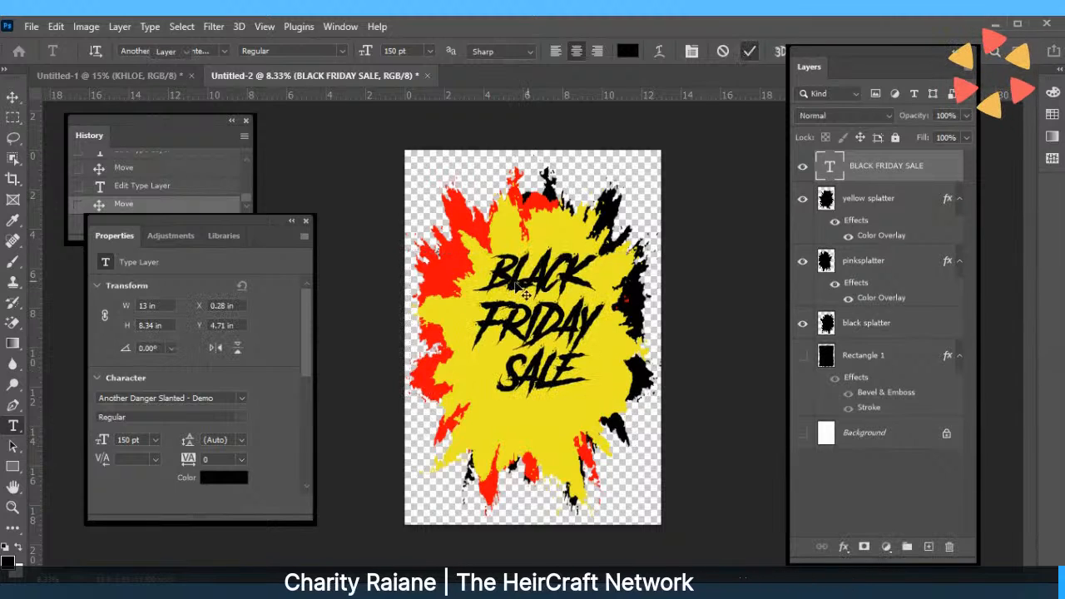
{"action": "key", "text": "v"}
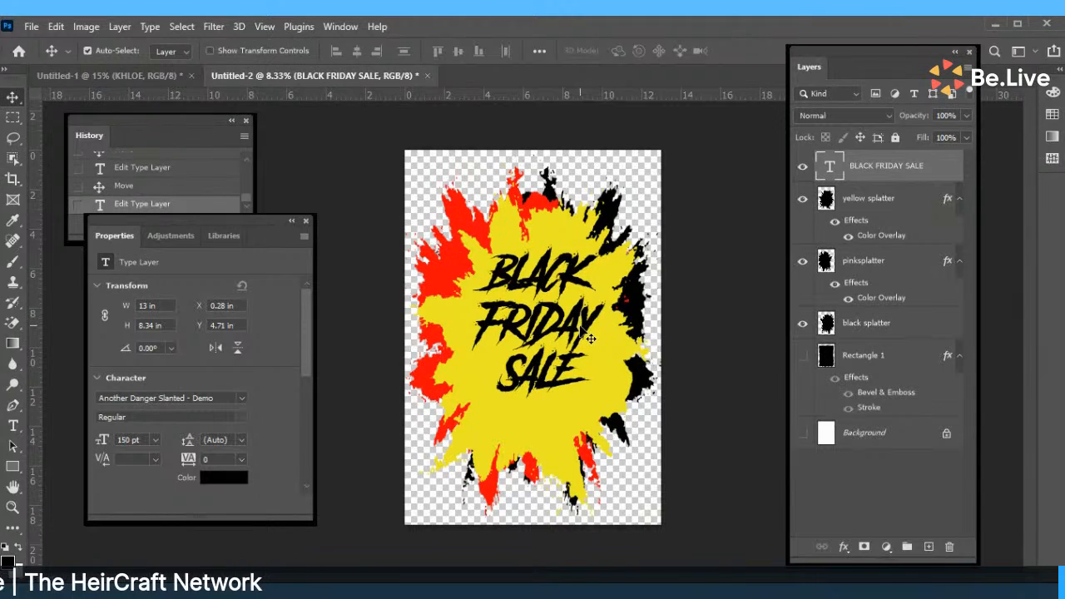
Open the Edit menu above the poster.
{"action": "left_click", "coordinate": [56, 26]}
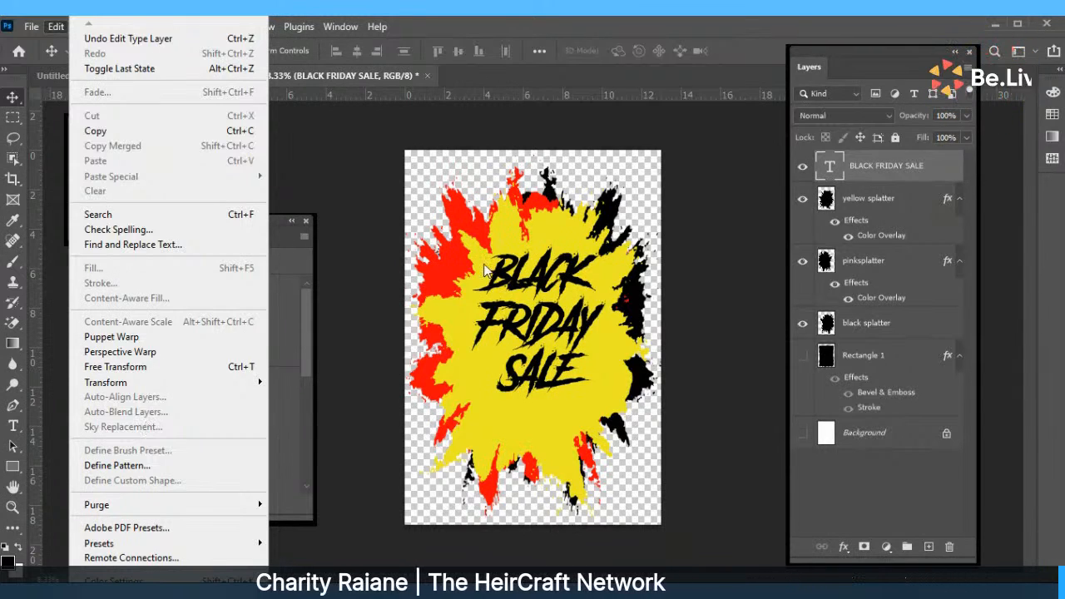
Dismiss the Edit menu and select the heading text for editing.
{"action": "left_click", "coordinate": [529, 327]}
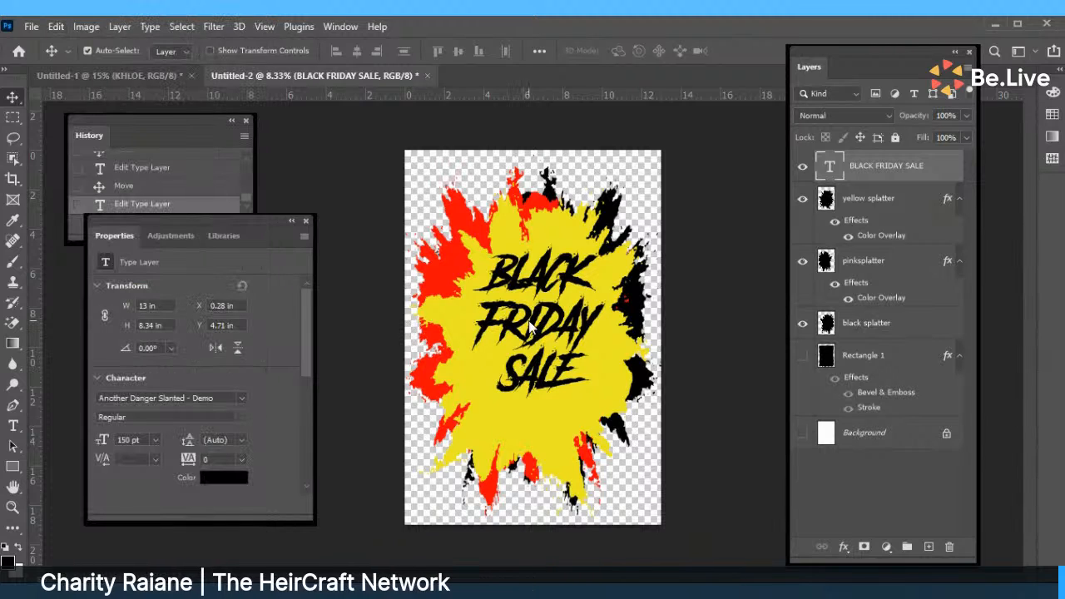
{"action": "mouse_move", "coordinate": [531, 325]}
{"action": "left_mouse_down"}
{"action": "mouse_move", "coordinate": [531, 311]}
{"action": "mouse_move", "coordinate": [530, 331]}
{"action": "left_mouse_up"}
{"action": "double_click", "coordinate": [534, 338]}
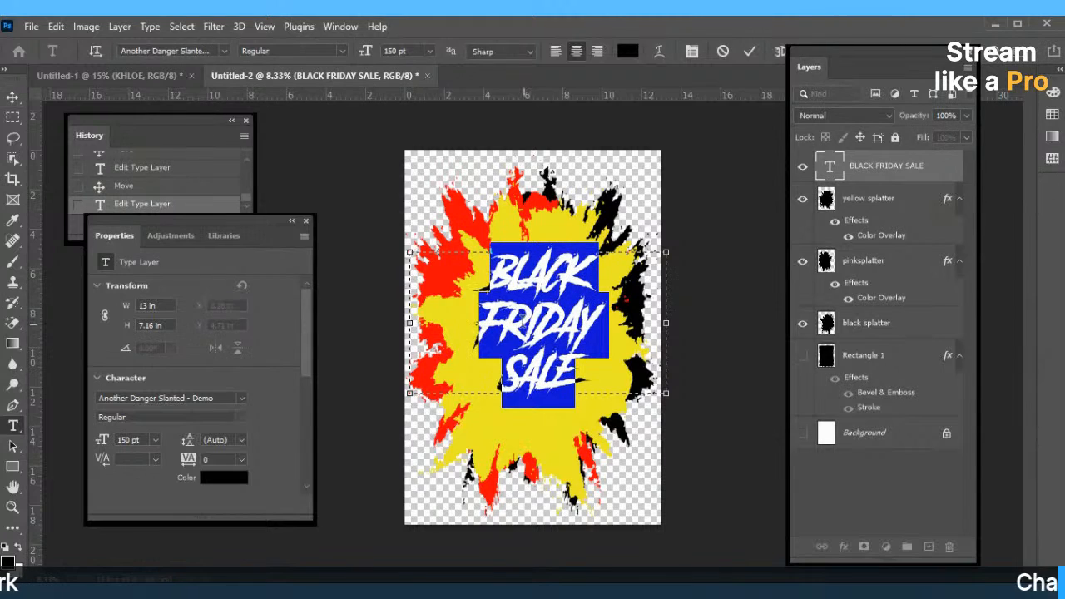
Recolour the heading bright pink and move it slightly higher, to Y 4.31 in.
{"action": "left_click", "coordinate": [620, 52]}
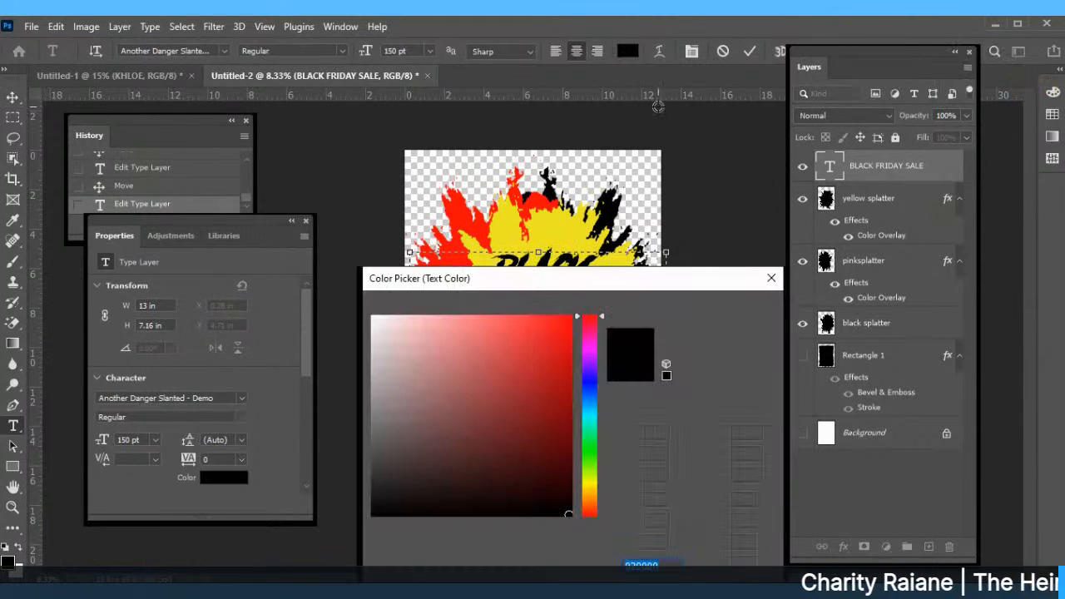
{"action": "left_click", "coordinate": [589, 345]}
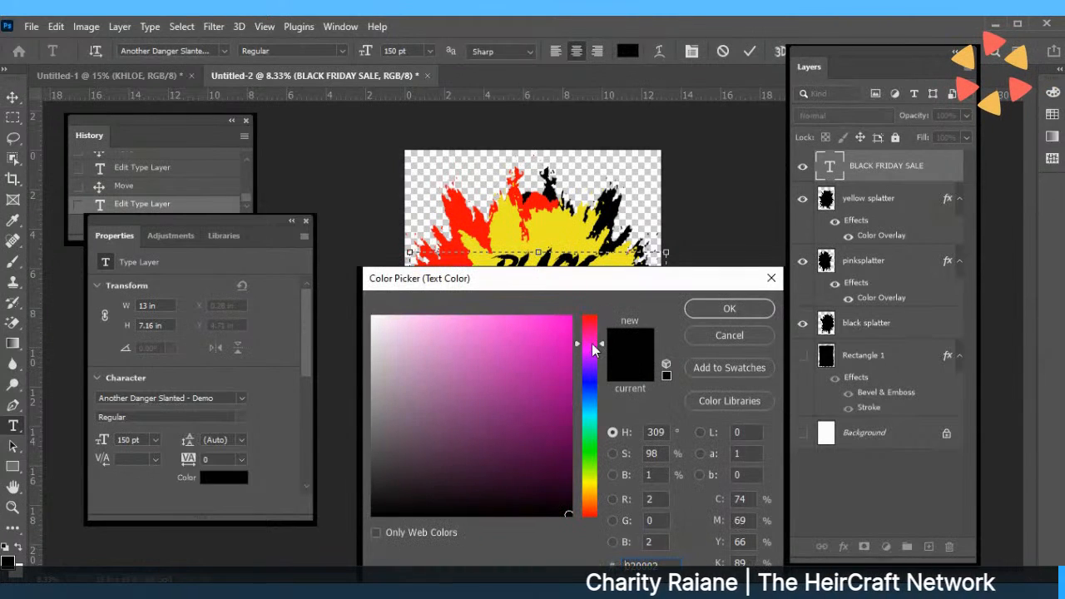
{"action": "left_click", "coordinate": [571, 320]}
{"action": "left_click_drag", "start_coordinate": [571, 320], "coordinate": [600, 337]}
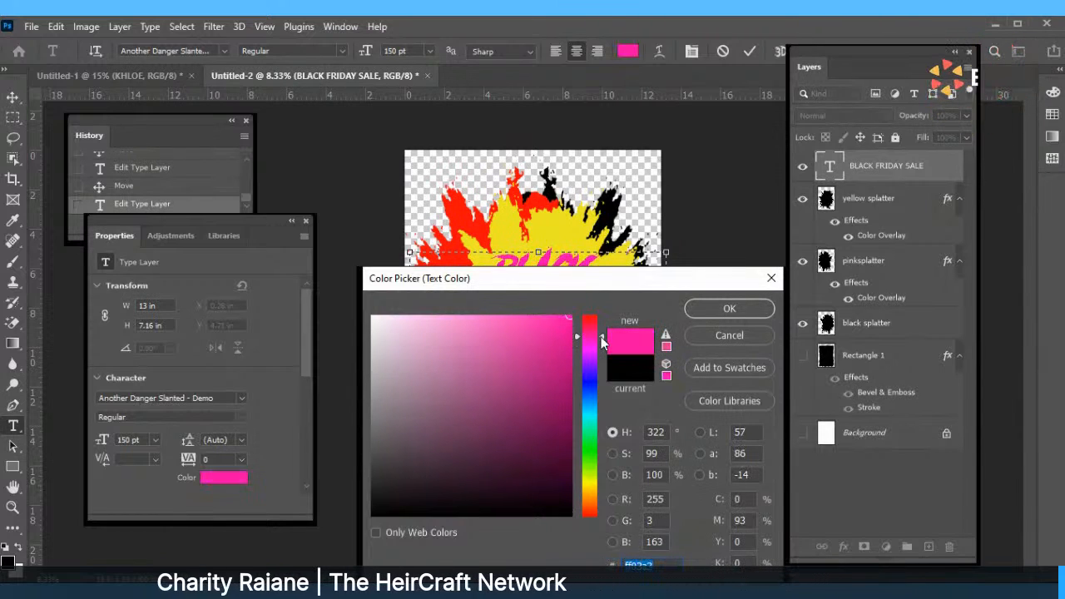
{"action": "left_click", "coordinate": [748, 307]}
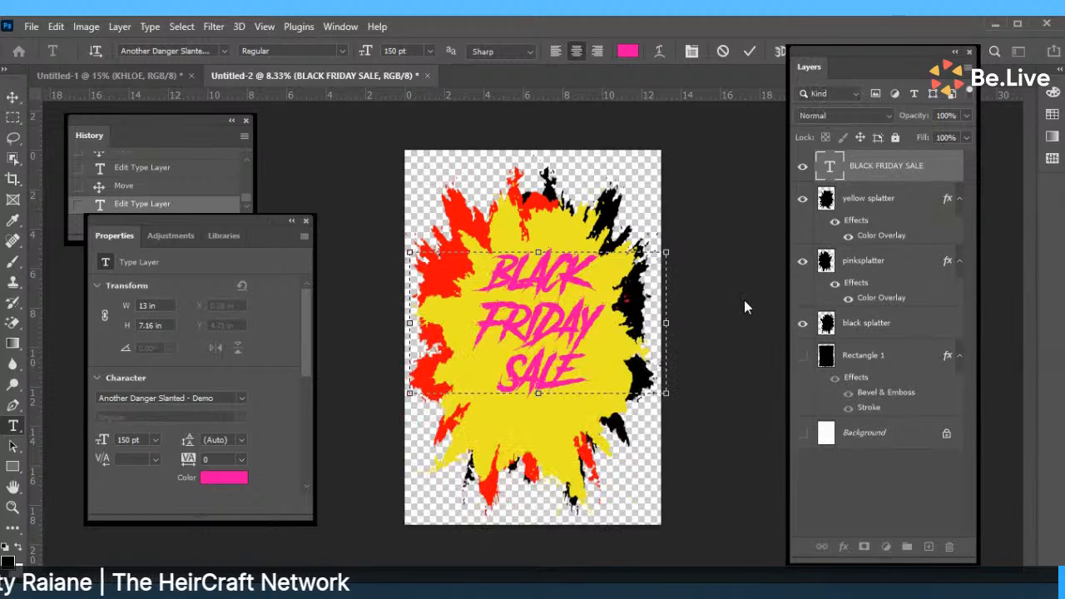
{"action": "left_click", "coordinate": [748, 52]}
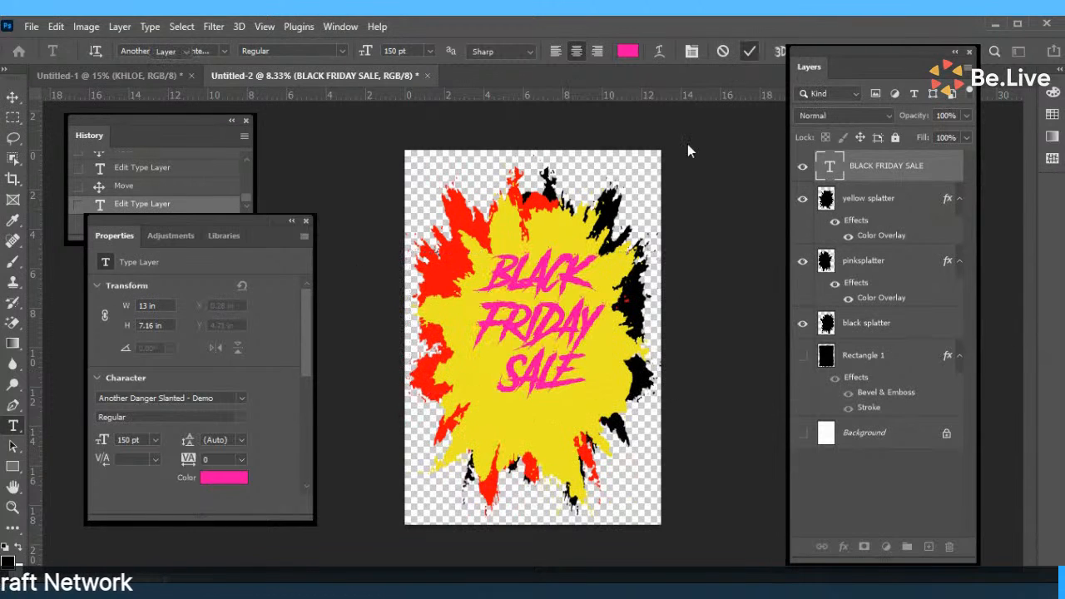
{"action": "key", "text": "v"}
{"action": "left_click_drag", "start_coordinate": [533, 314], "coordinate": [521, 308]}
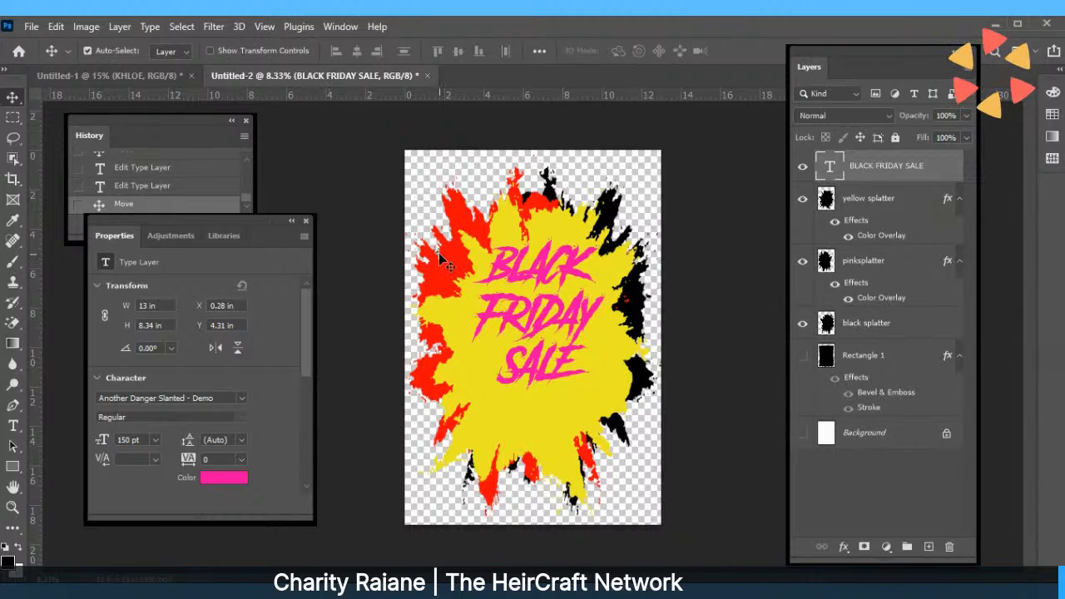
Shift the pink text up-left, then move the yellow splatter up-left to X -0.8 in, Y -1.07 in.
{"action": "mouse_move", "coordinate": [524, 311]}
{"action": "left_mouse_down"}
{"action": "mouse_move", "coordinate": [529, 319]}
{"action": "mouse_move", "coordinate": [518, 308]}
{"action": "left_mouse_up"}
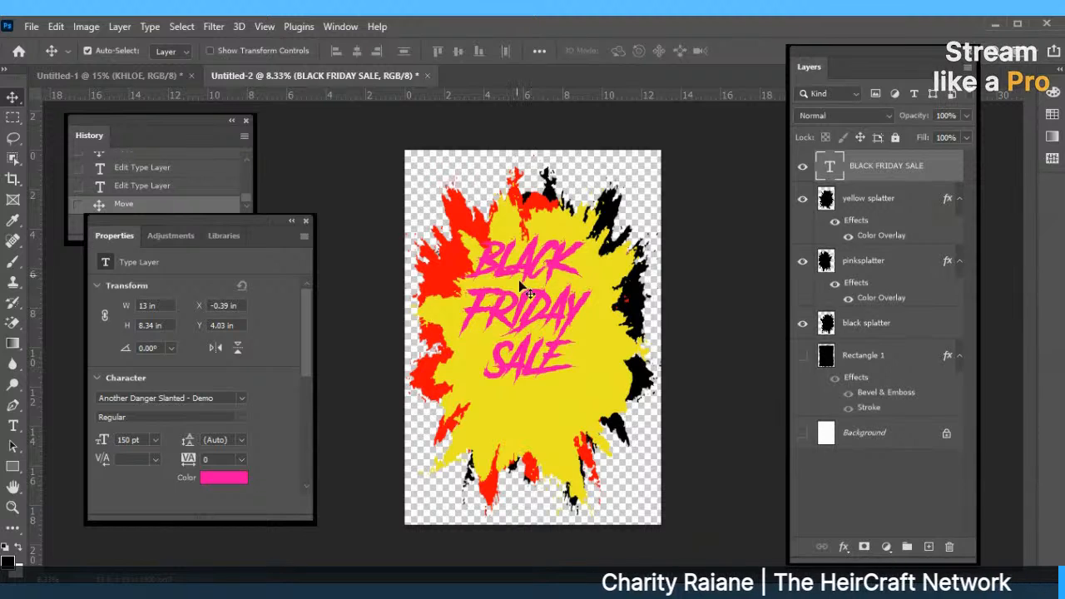
{"action": "left_click", "coordinate": [573, 228]}
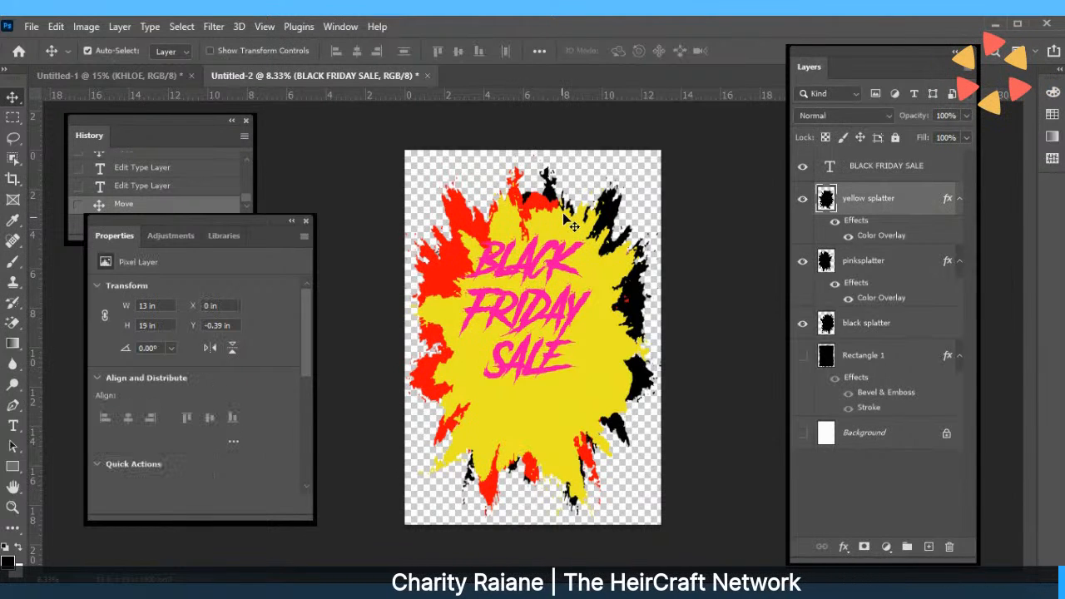
{"action": "left_click_drag", "start_coordinate": [572, 229], "coordinate": [547, 202]}
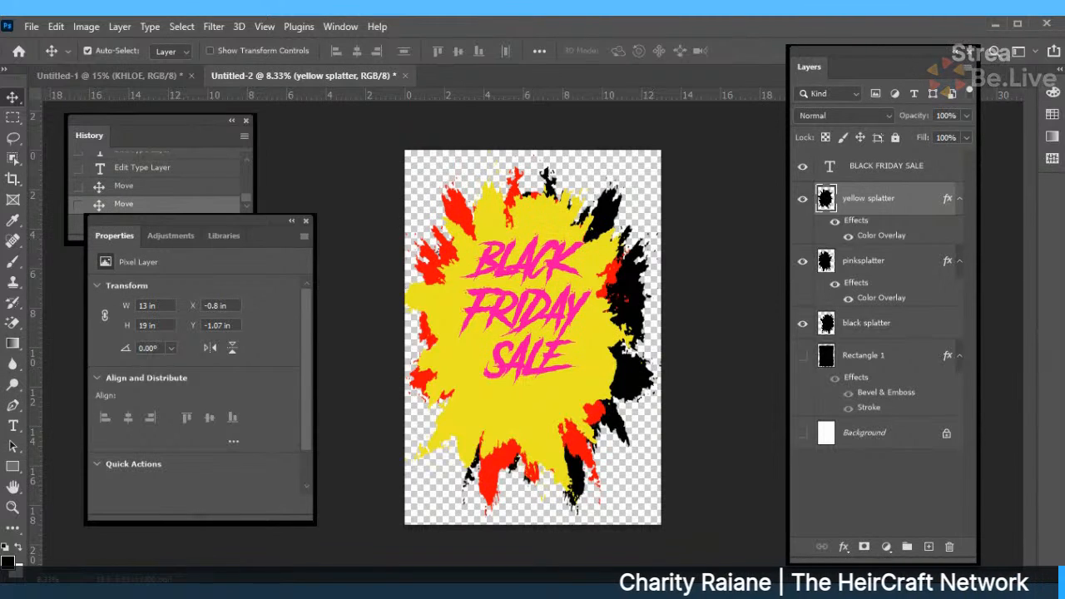
Run Free Transform on the yellow splatter and commit it.
{"action": "left_click", "coordinate": [55, 27]}
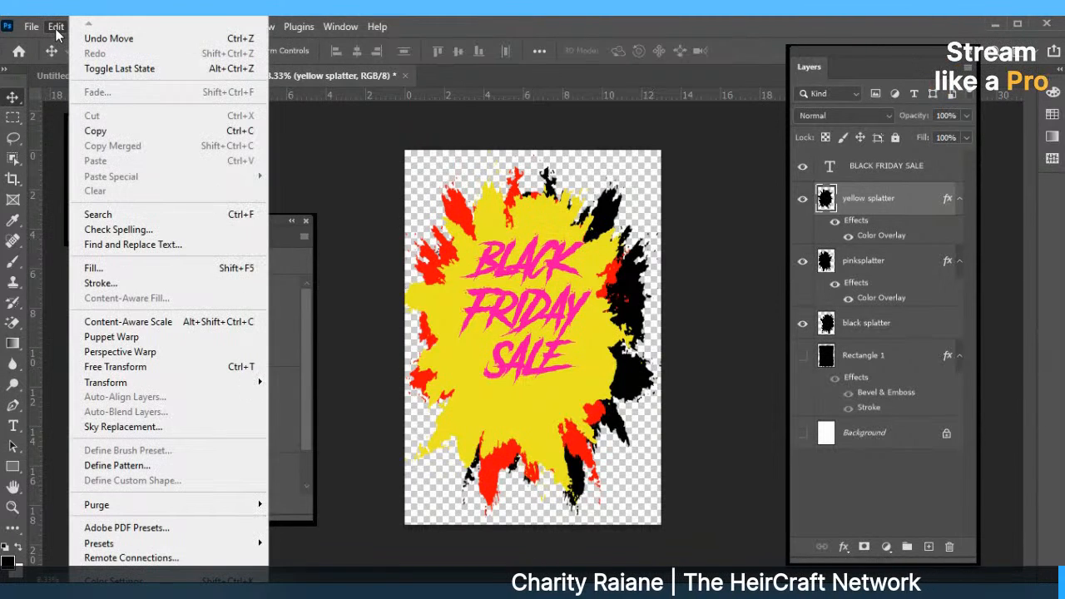
{"action": "left_click", "coordinate": [126, 366]}
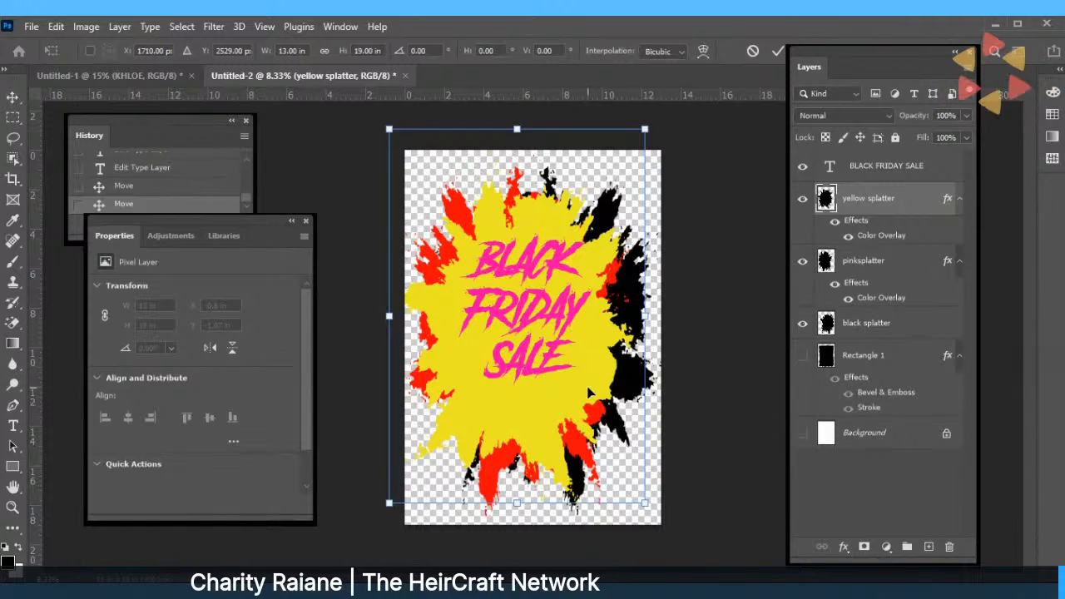
{"action": "left_click", "coordinate": [777, 51]}
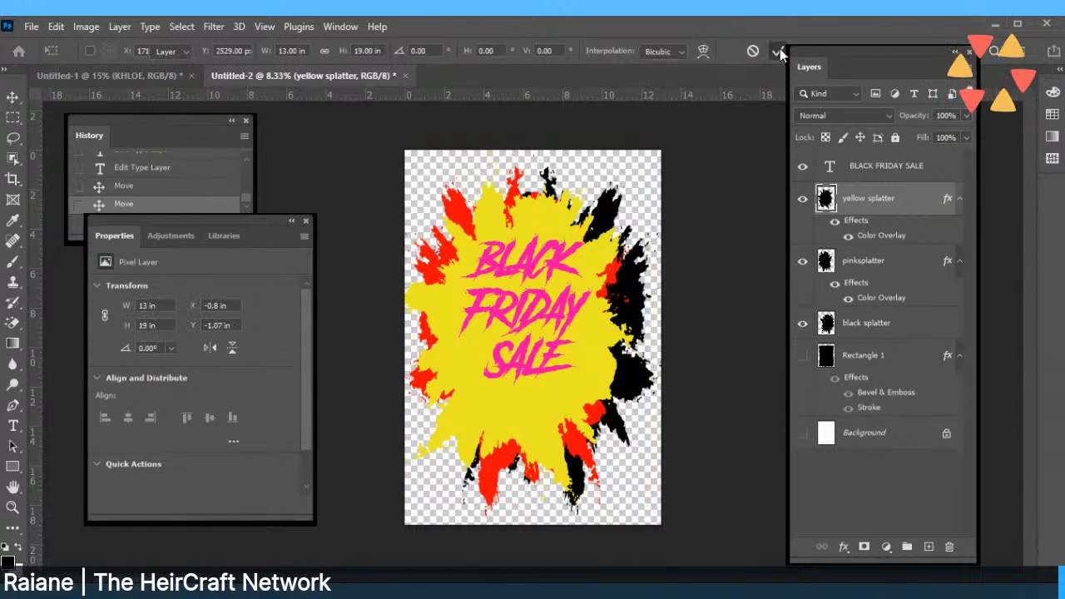
Shrink the BLACK FRIDAY SALE text with Free Transform.
{"action": "left_click", "coordinate": [865, 170]}
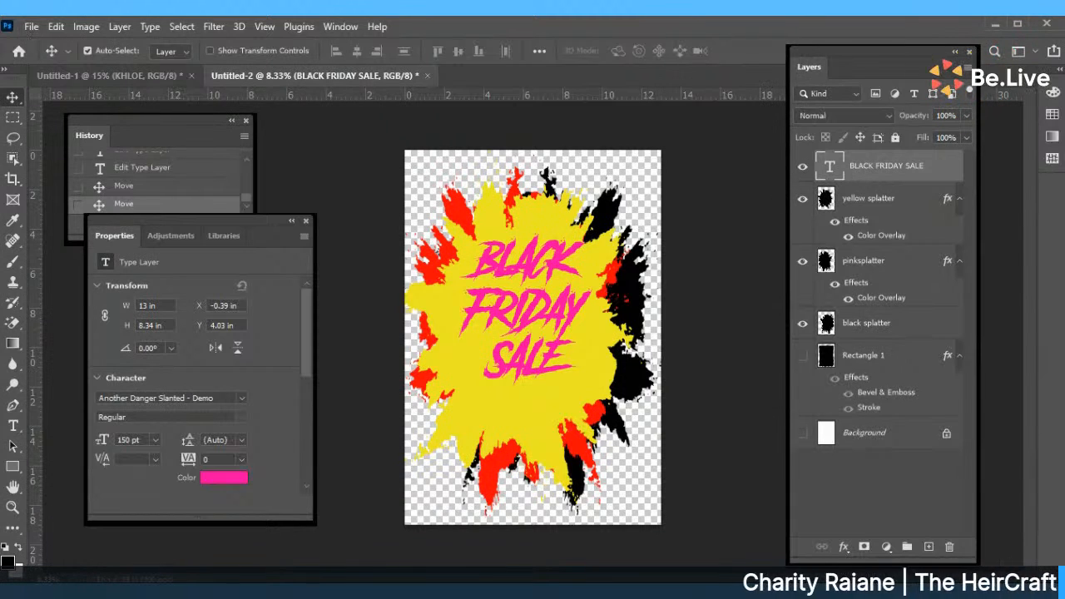
{"action": "left_click", "coordinate": [56, 26]}
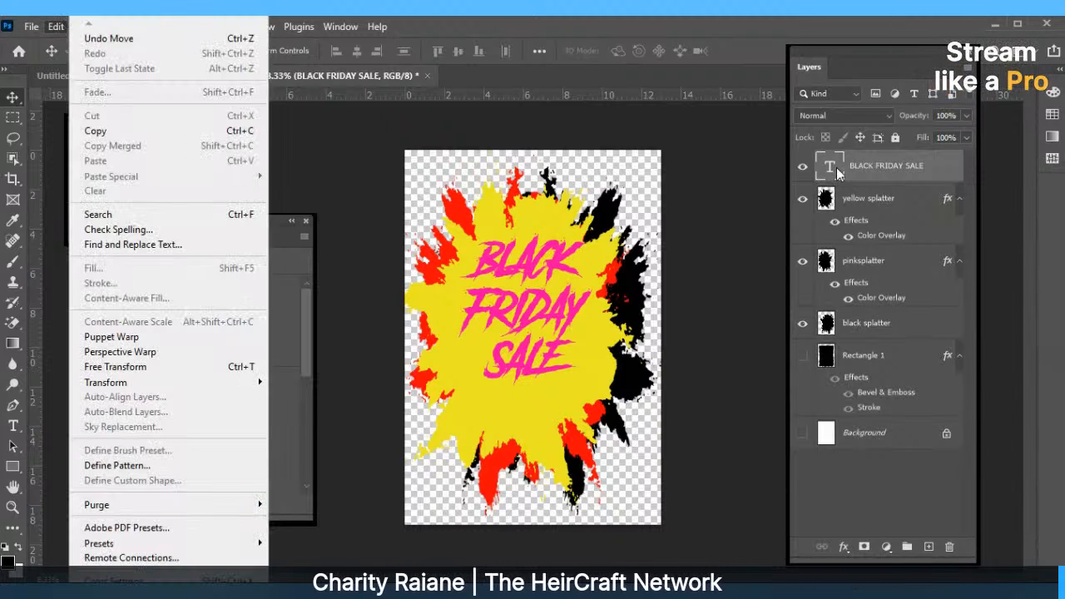
{"action": "left_click", "coordinate": [124, 371]}
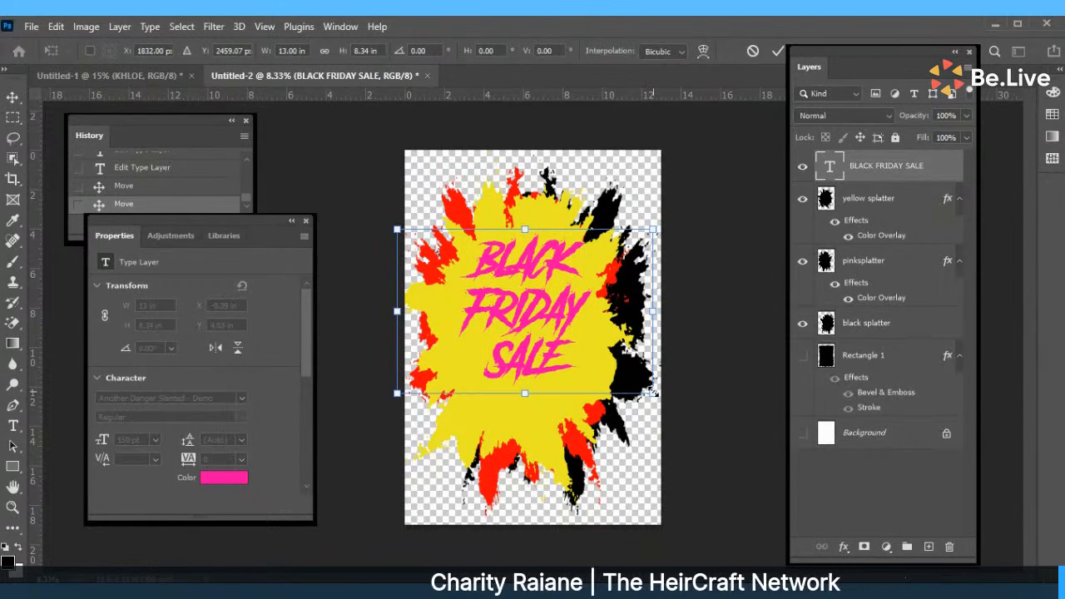
{"action": "left_click_drag", "start_coordinate": [653, 391], "coordinate": [569, 324]}
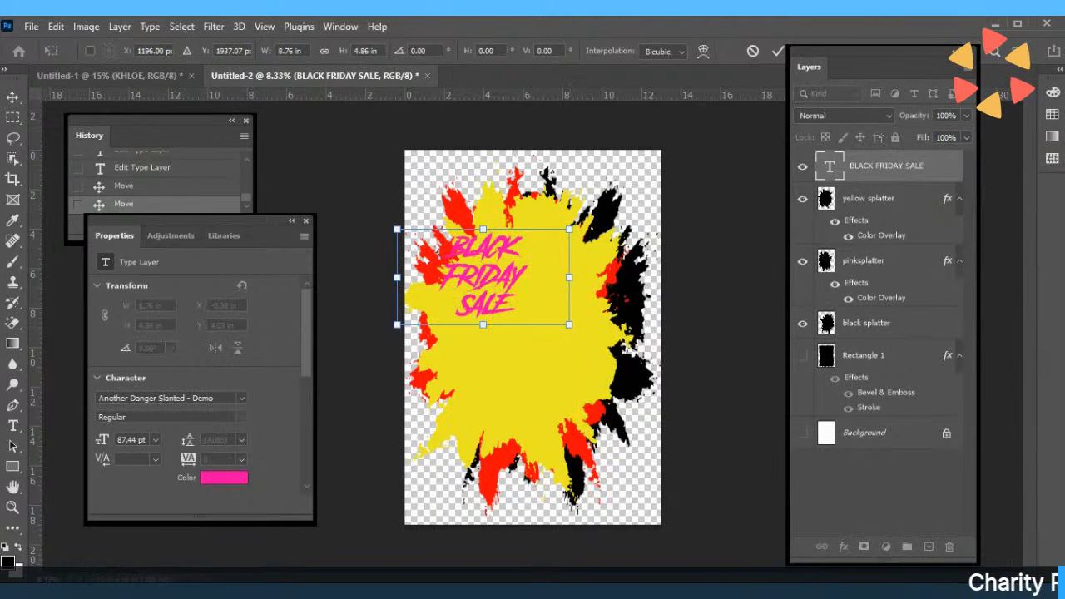
{"action": "key", "text": "Return"}
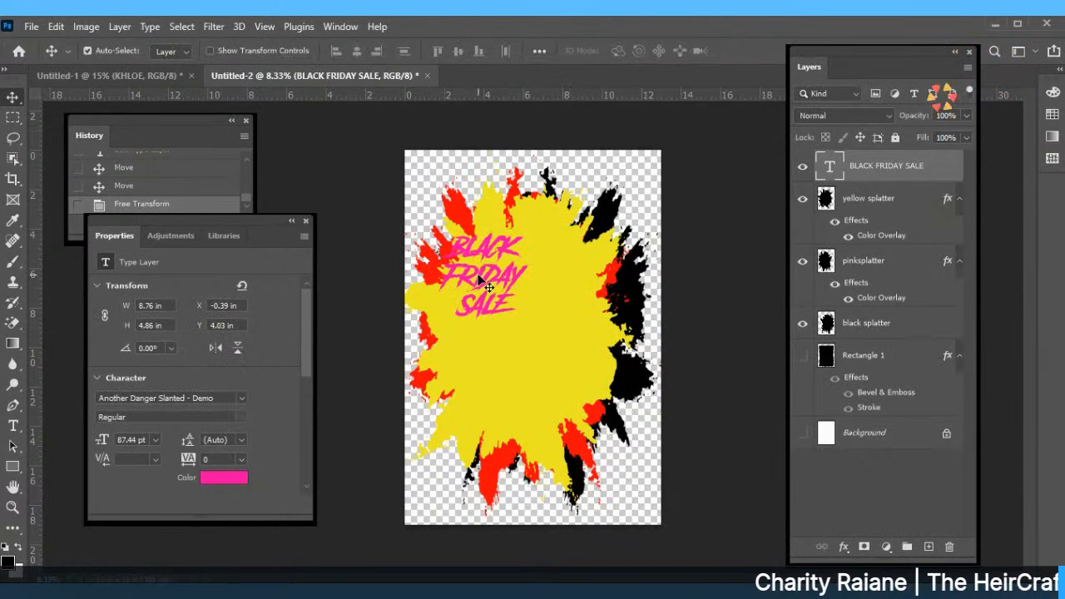
Place the text in the splatter's upper centre, nudging the splatter slightly.
{"action": "left_click_drag", "start_coordinate": [484, 278], "coordinate": [519, 277]}
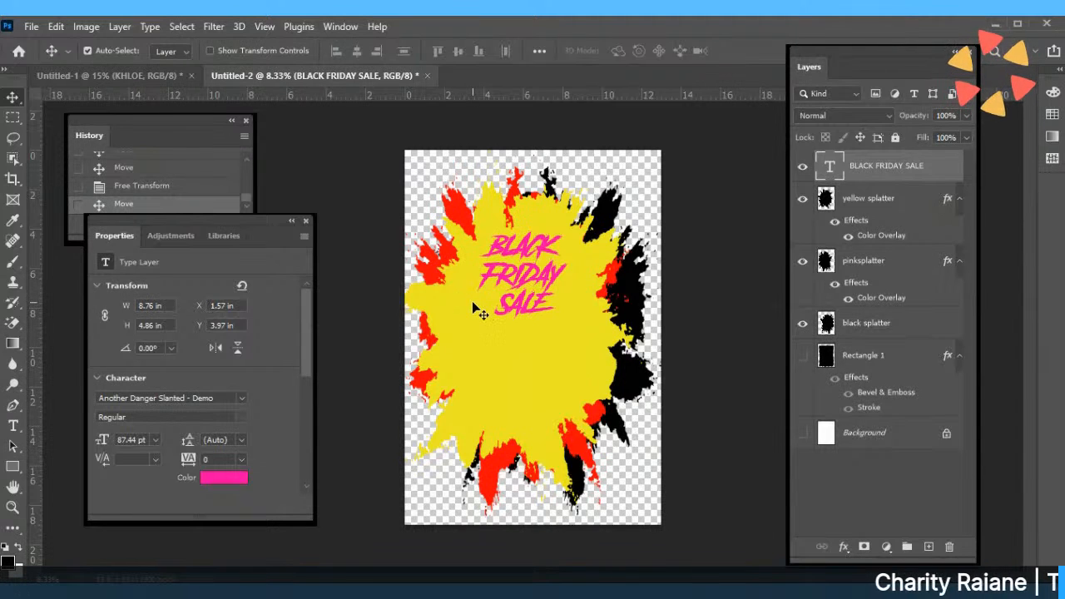
{"action": "mouse_move", "coordinate": [478, 308]}
{"action": "left_mouse_down"}
{"action": "mouse_move", "coordinate": [479, 319]}
{"action": "mouse_move", "coordinate": [493, 316]}
{"action": "mouse_move", "coordinate": [483, 306]}
{"action": "left_mouse_up"}
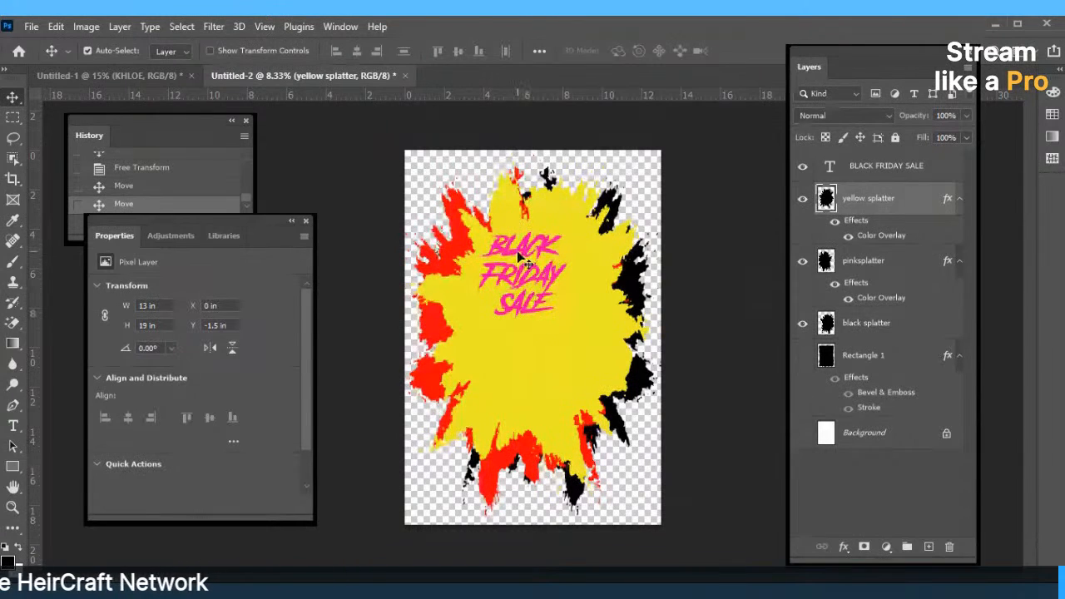
{"action": "left_click_drag", "start_coordinate": [529, 277], "coordinate": [532, 279]}
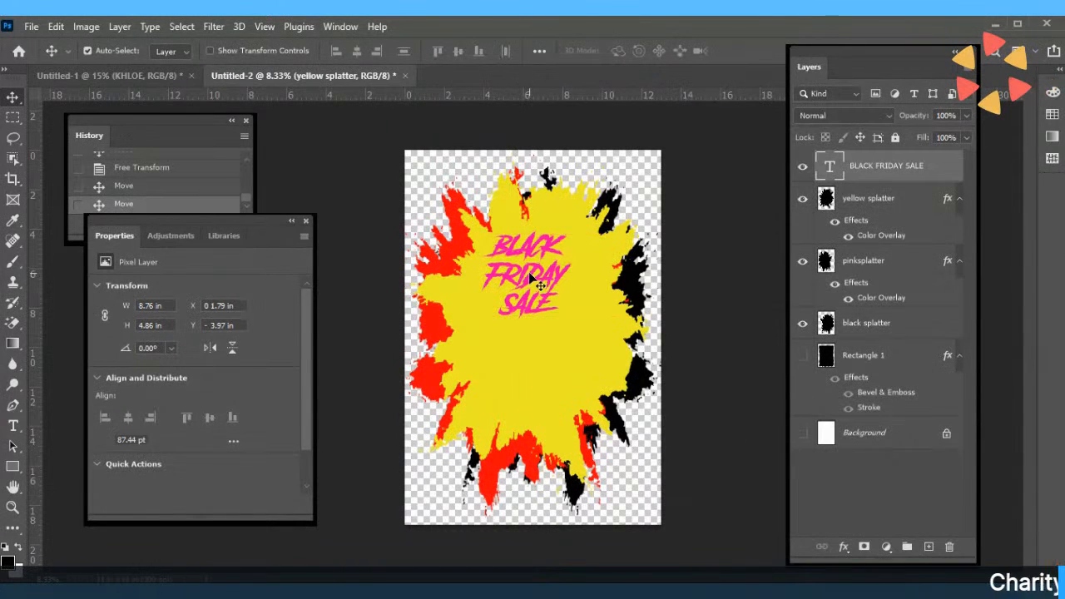
Move the pink heading down to the splatter's centre, about X 2.12 in, Y 3.53 in.
{"action": "double_click", "coordinate": [529, 277]}
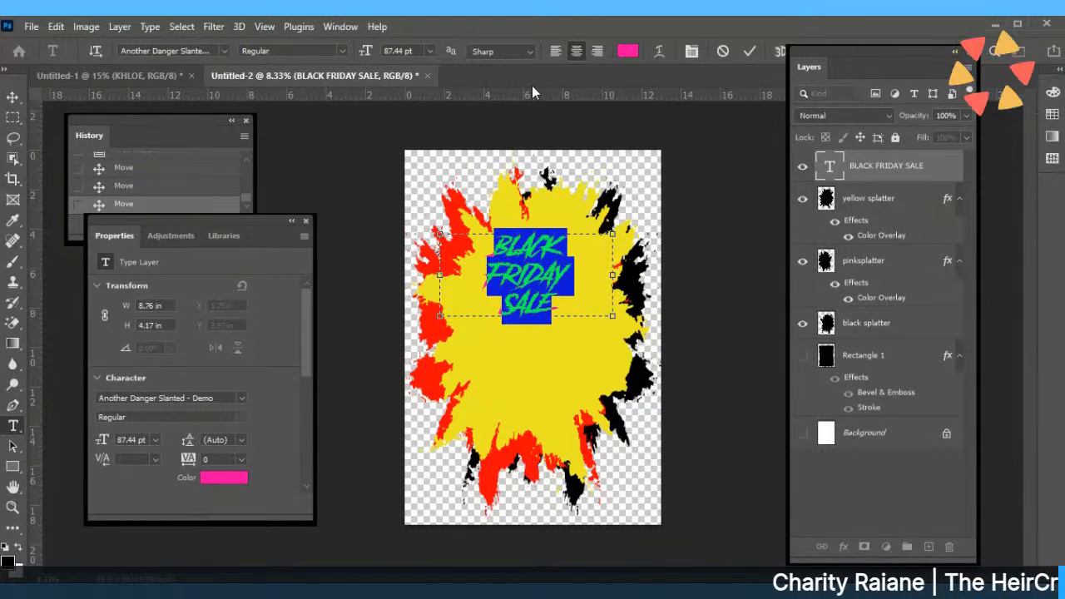
{"action": "left_click", "coordinate": [626, 52]}
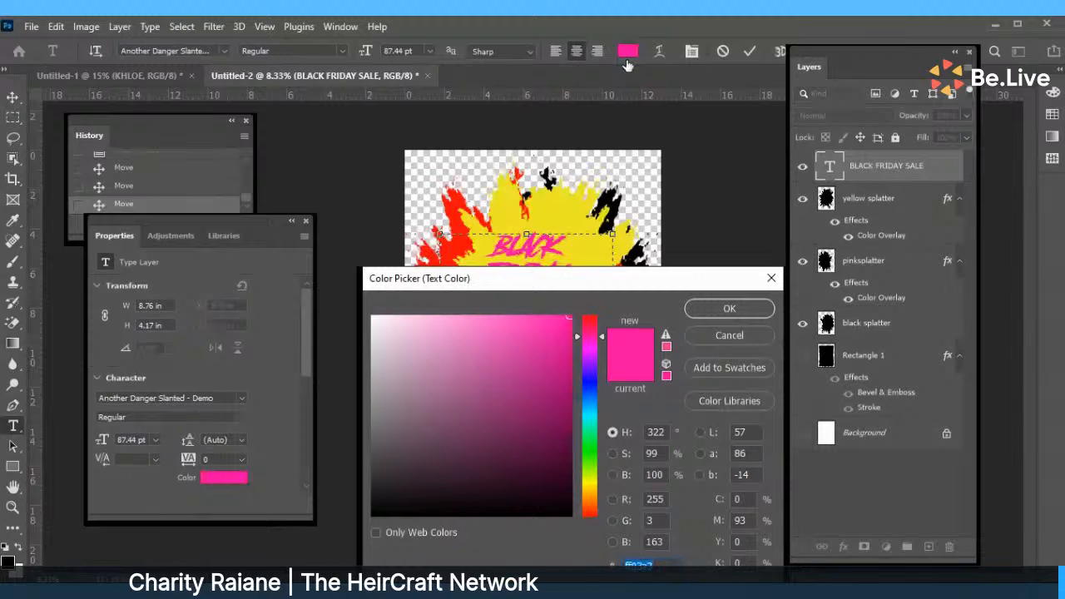
{"action": "left_click", "coordinate": [729, 309]}
{"action": "mouse_move", "coordinate": [526, 234]}
{"action": "left_mouse_down"}
{"action": "mouse_move", "coordinate": [526, 220]}
{"action": "mouse_move", "coordinate": [527, 243]}
{"action": "left_mouse_up"}
{"action": "left_click", "coordinate": [12, 97]}
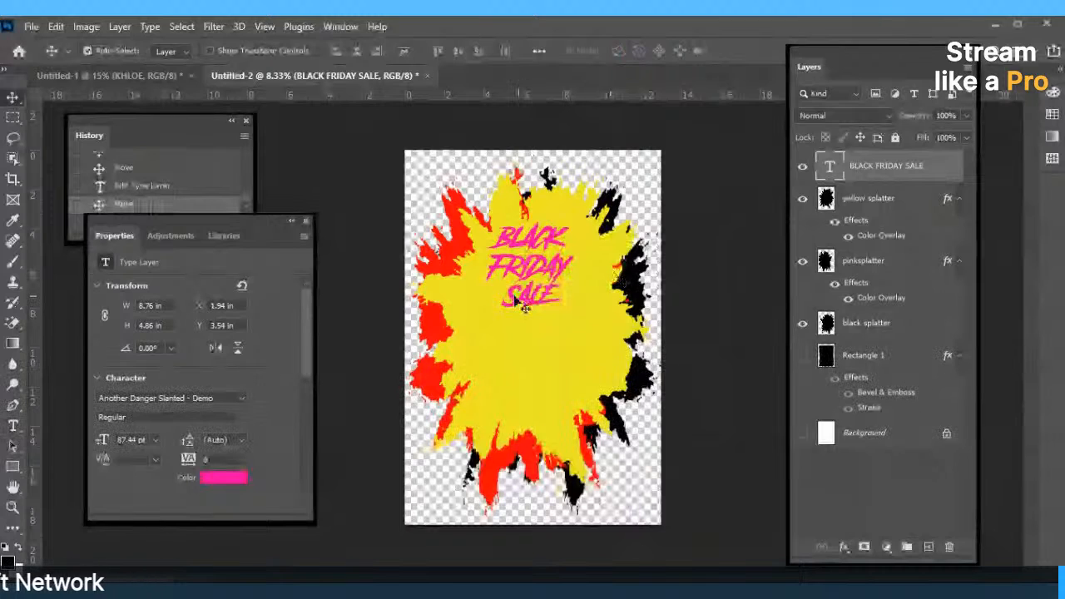
{"action": "left_click_drag", "start_coordinate": [523, 306], "coordinate": [557, 359]}
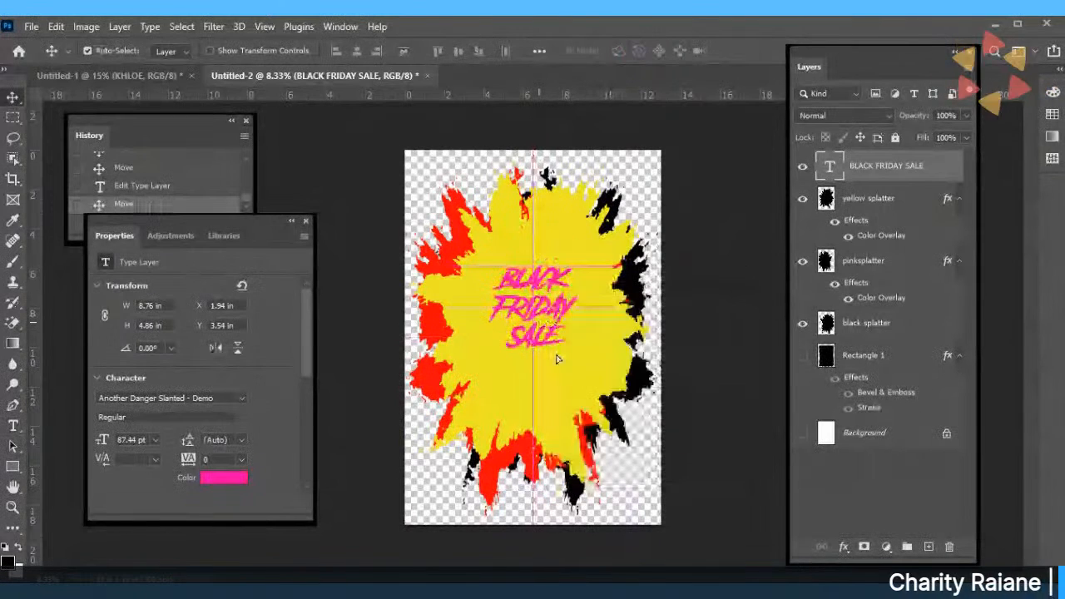
Draw a page-covering rectangle, then delete it.
{"action": "left_click", "coordinate": [12, 468]}
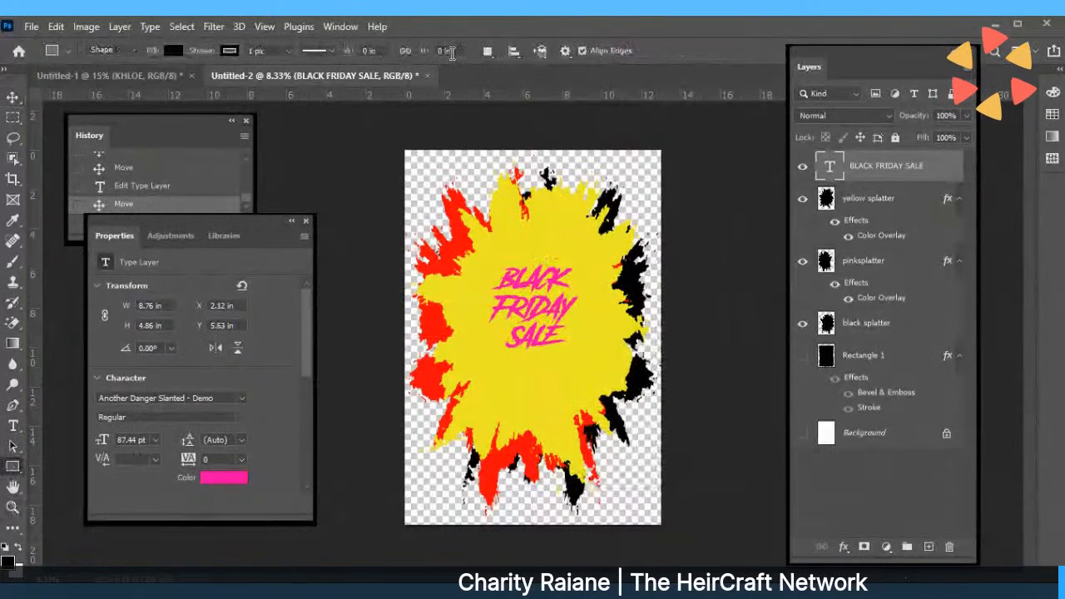
{"action": "left_click_drag", "start_coordinate": [393, 132], "coordinate": [676, 526]}
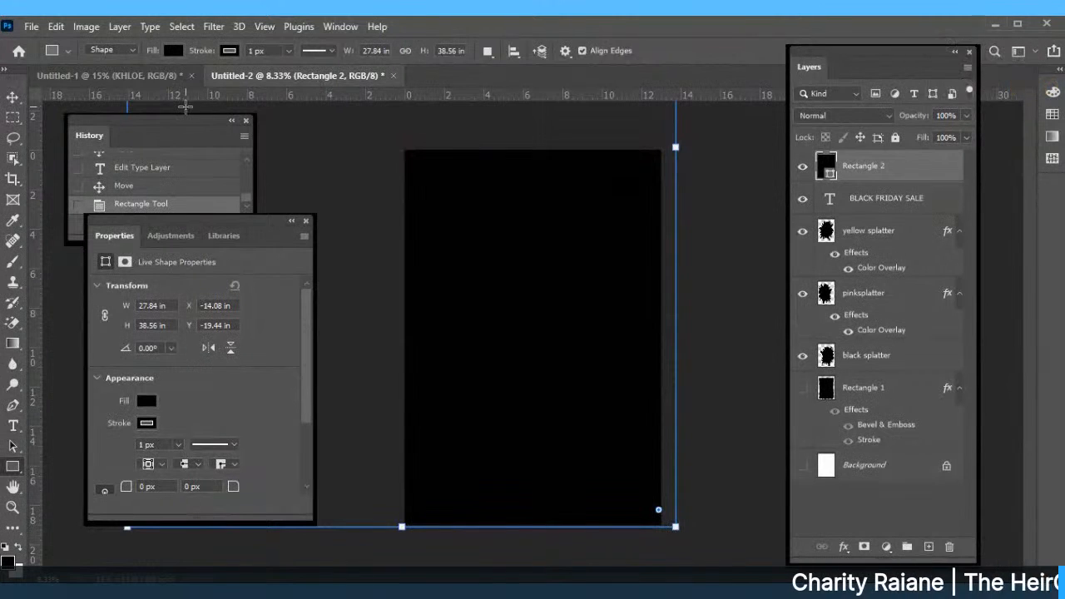
{"action": "left_click", "coordinate": [170, 53]}
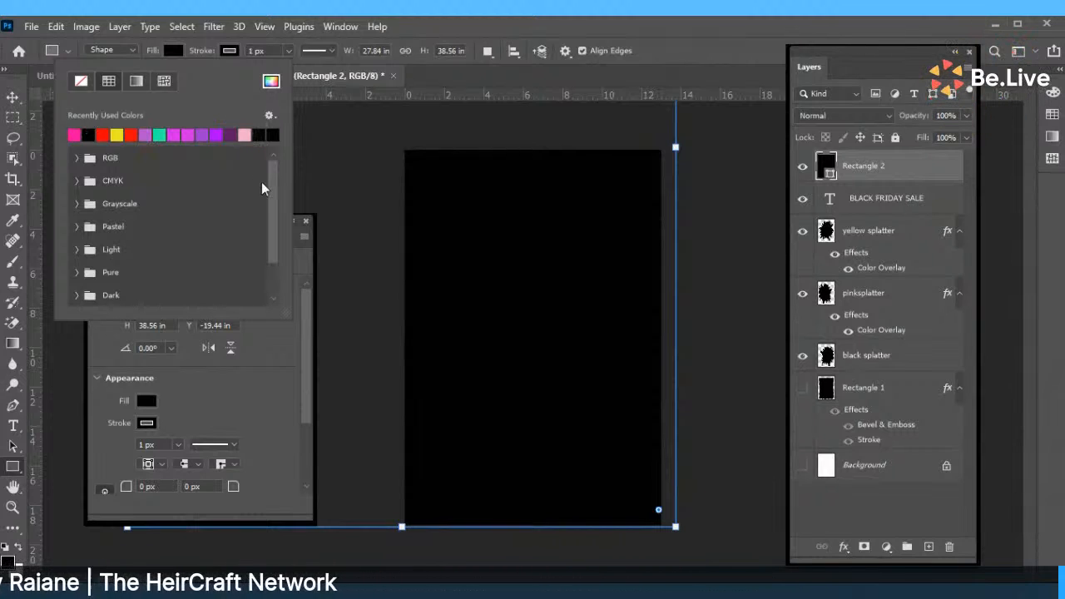
{"action": "left_click", "coordinate": [890, 167]}
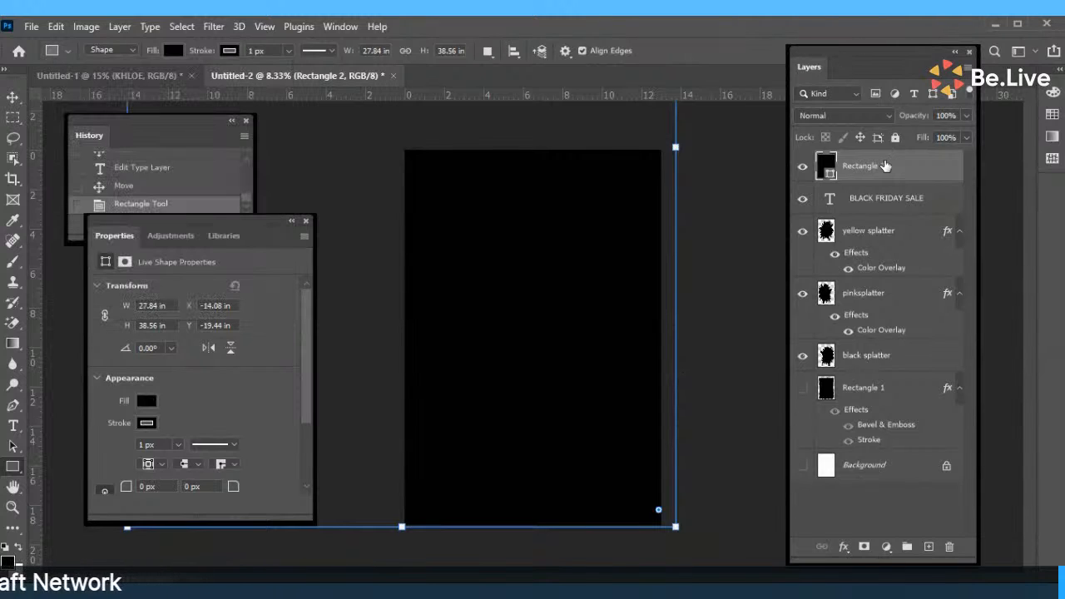
{"action": "key", "text": "Delete"}
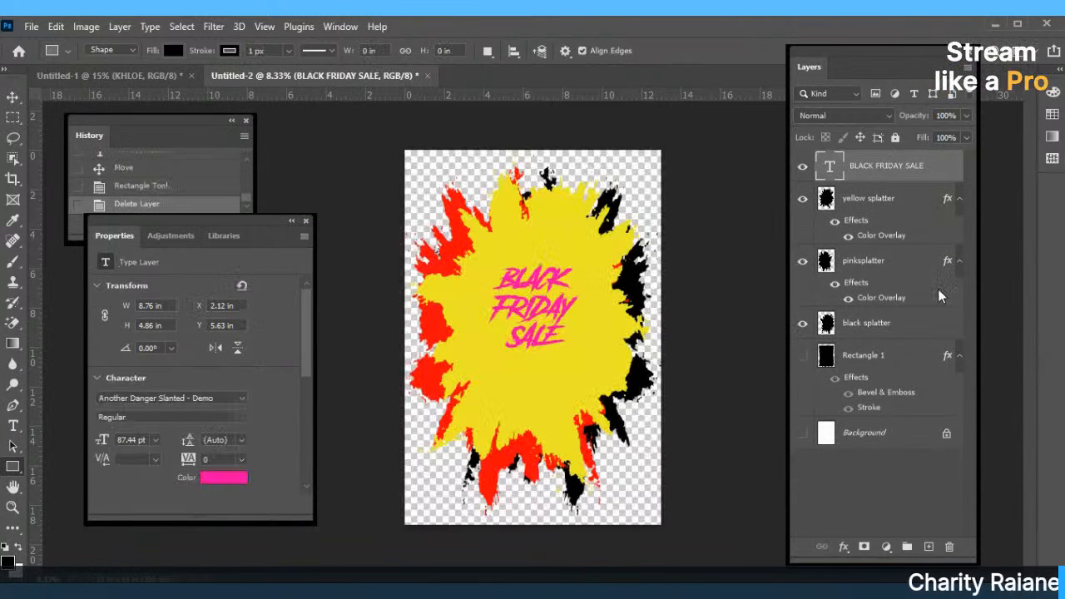
Show the white Background layer and select the splatters and text together.
{"action": "left_click", "coordinate": [802, 434]}
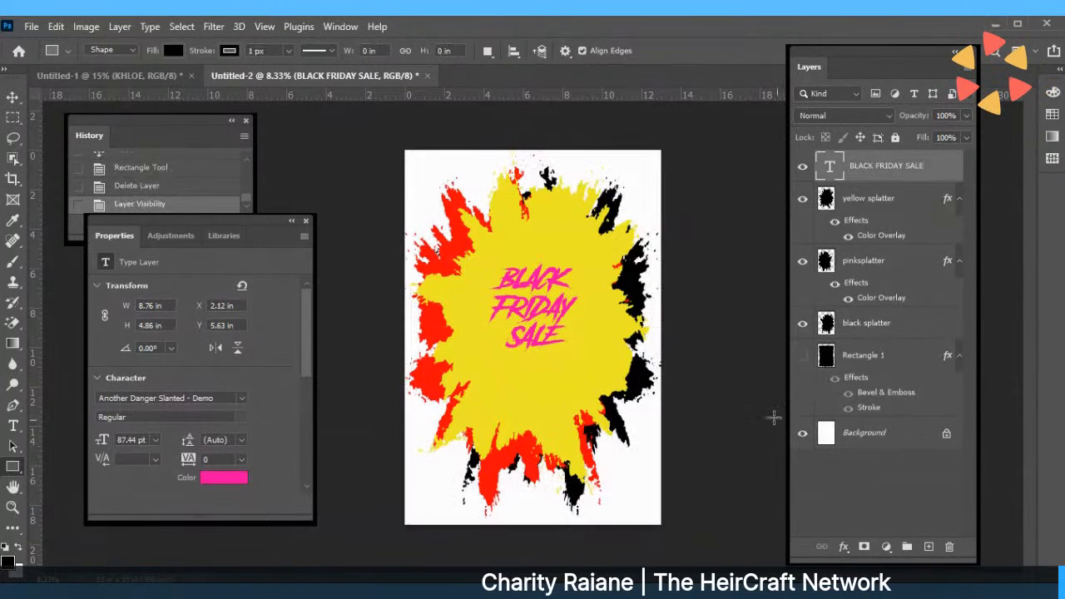
{"action": "key", "text": "v"}
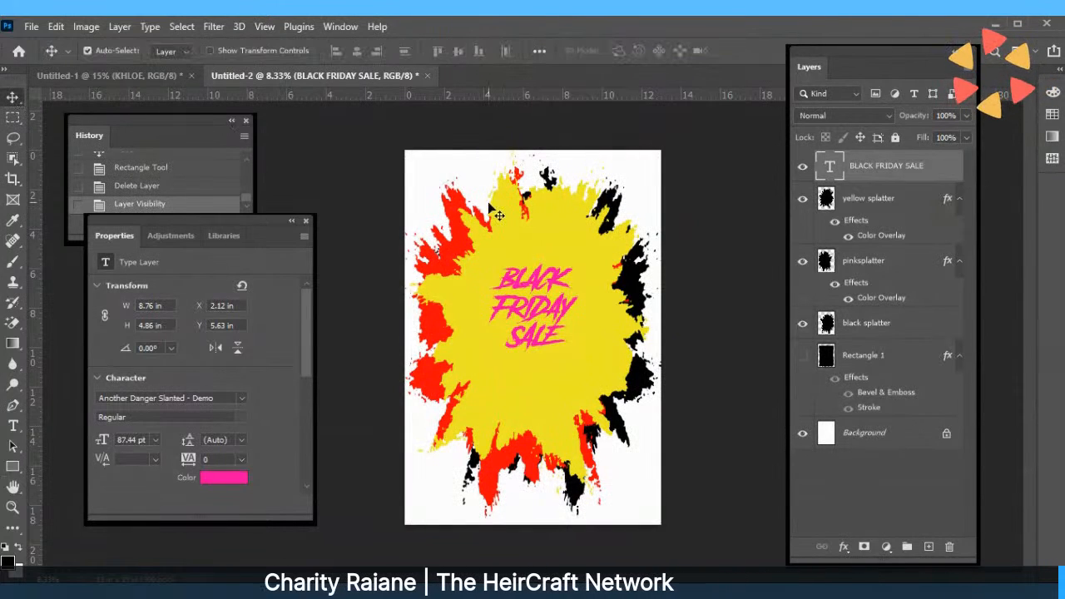
{"action": "left_click_drag", "start_coordinate": [419, 164], "coordinate": [648, 508]}
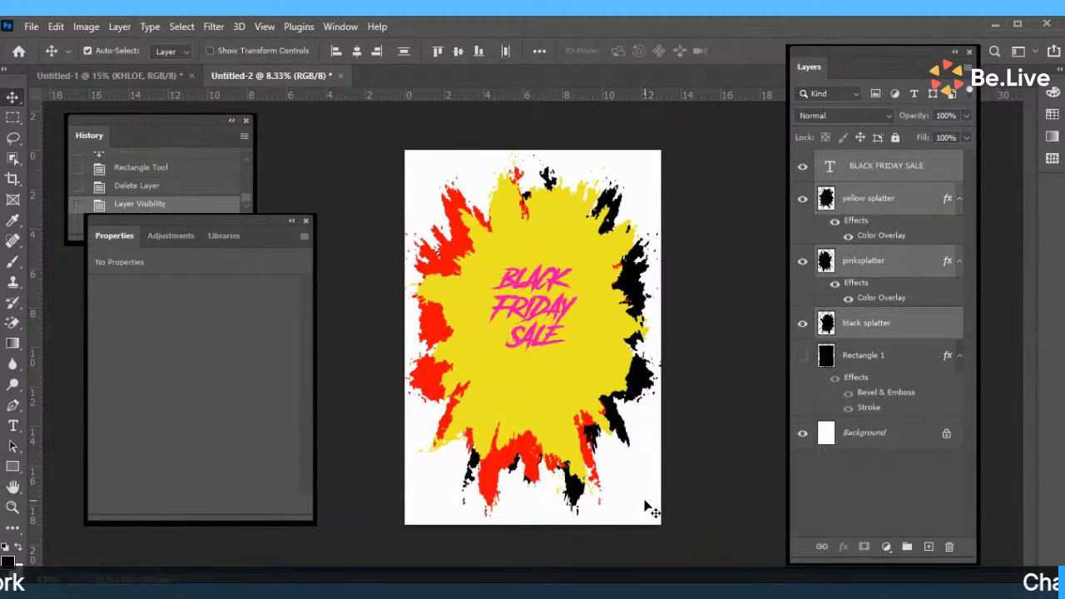
Shrink, shift, tilt and re-enlarge the splatter artwork with Free Transform, then apply it.
{"action": "left_click", "coordinate": [56, 27]}
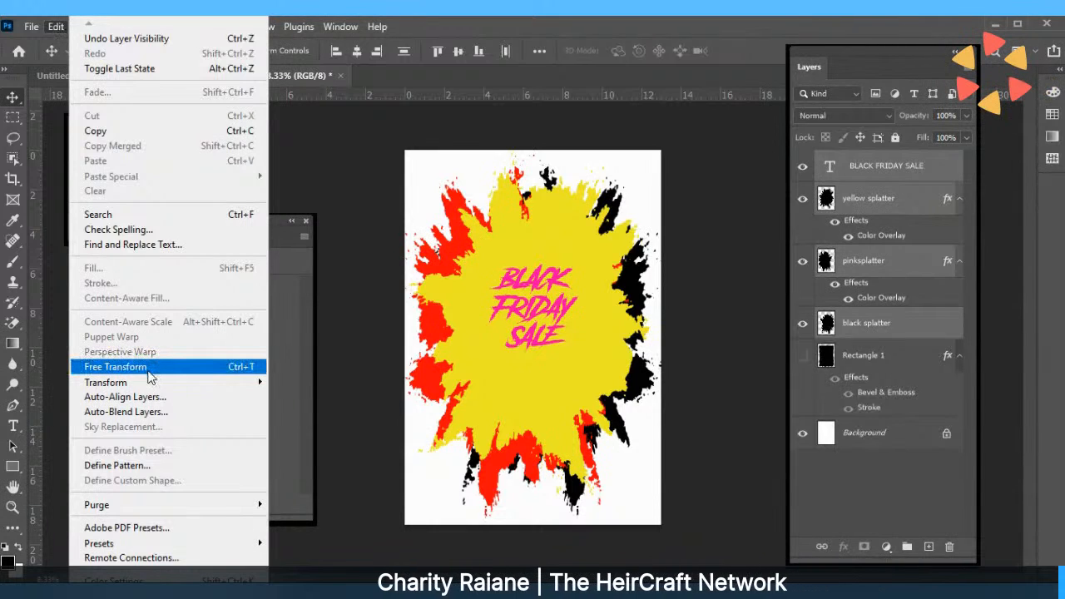
{"action": "key", "text": "Escape"}
{"action": "key", "text": "ctrl+t"}
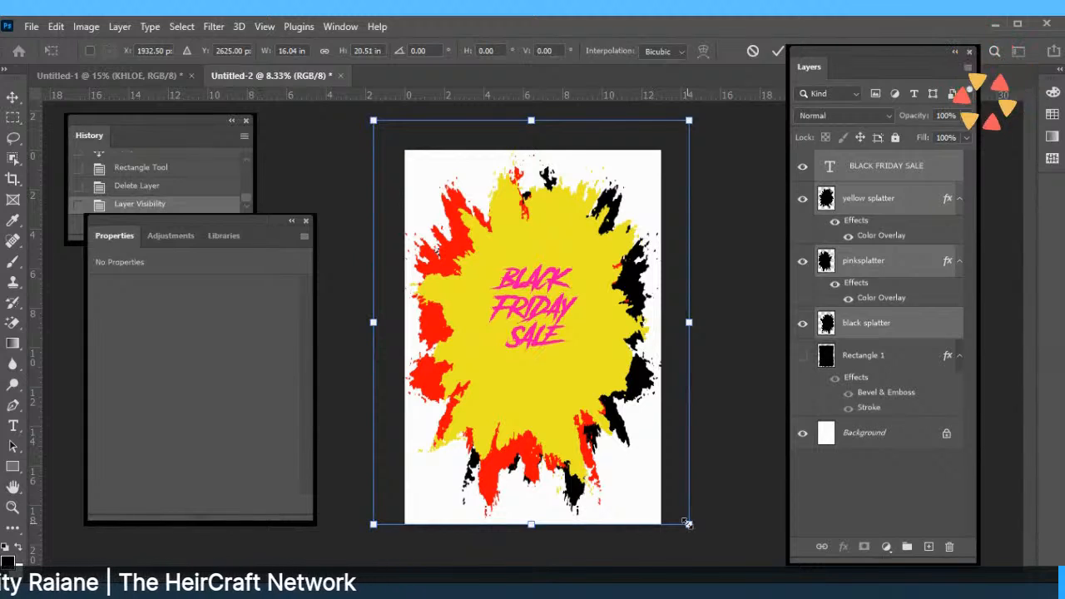
{"action": "left_click_drag", "start_coordinate": [687, 526], "coordinate": [589, 316]}
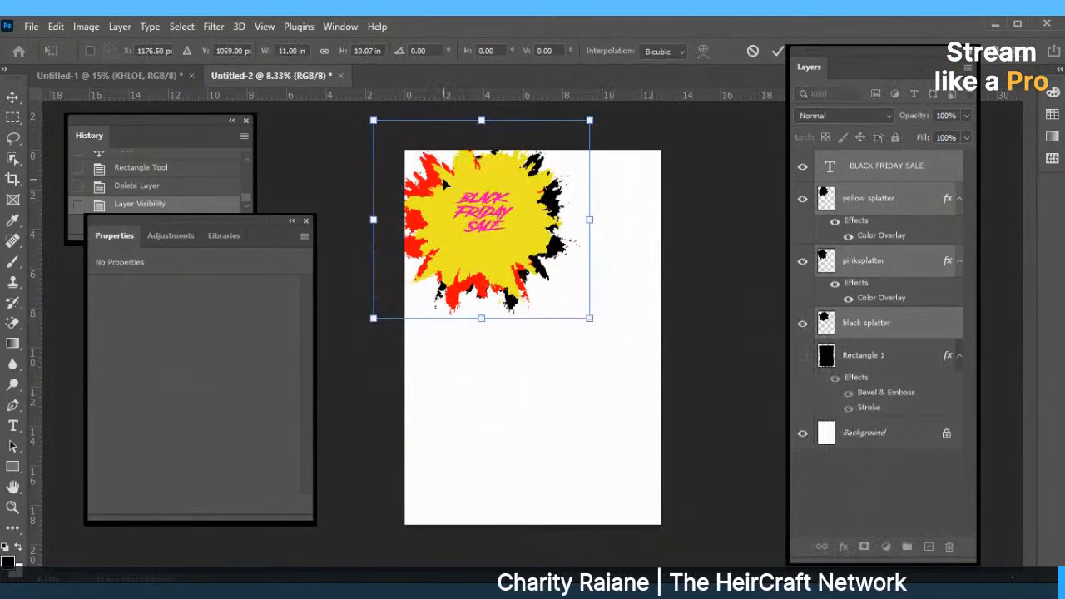
{"action": "left_click_drag", "start_coordinate": [445, 185], "coordinate": [485, 234]}
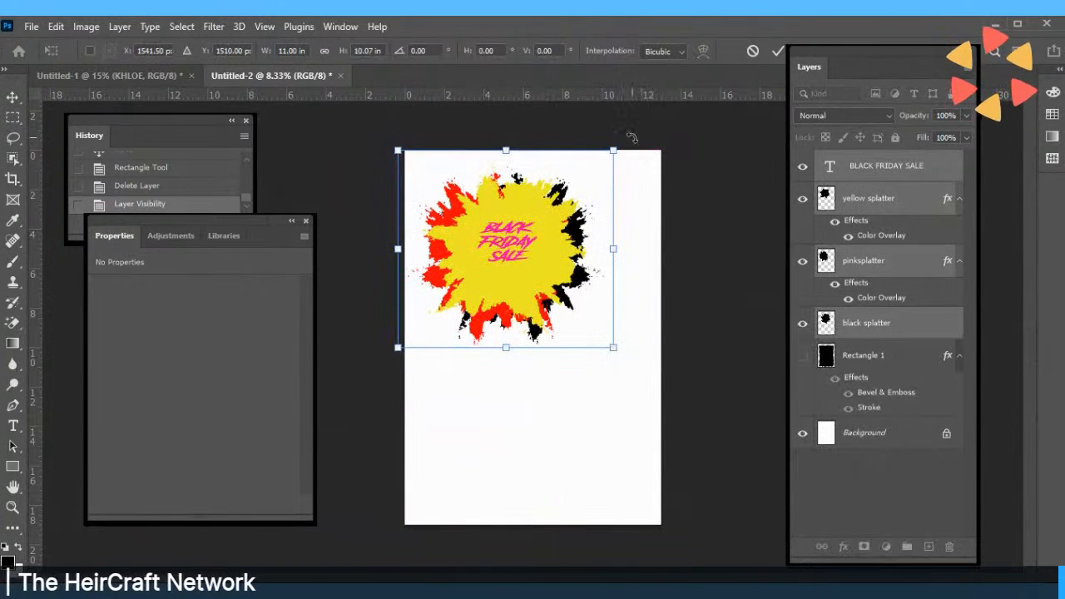
{"action": "left_click_drag", "start_coordinate": [632, 138], "coordinate": [592, 98]}
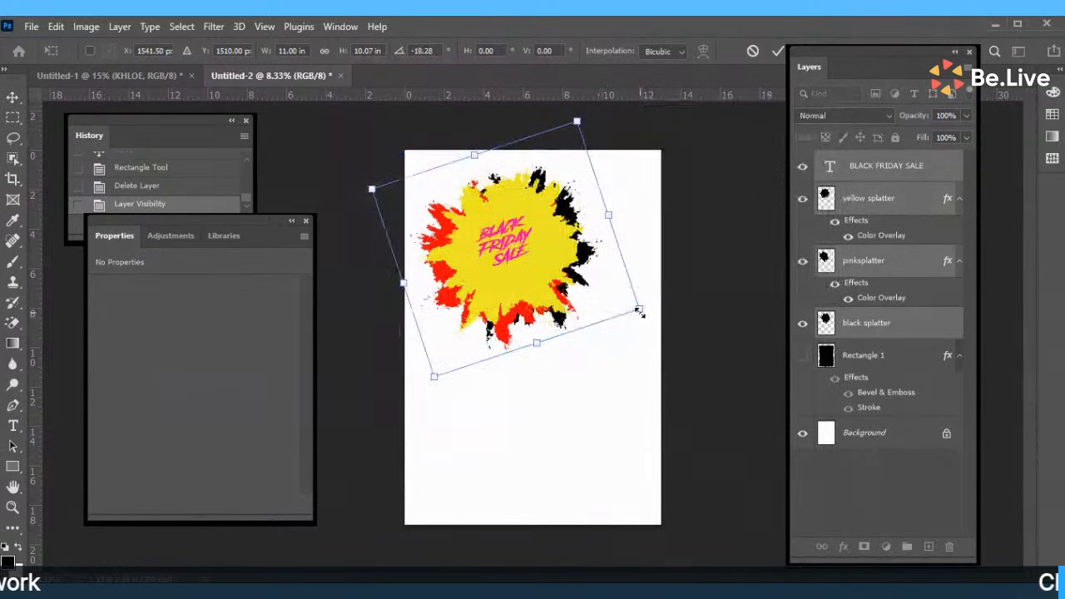
{"action": "left_click_drag", "start_coordinate": [638, 309], "coordinate": [709, 347]}
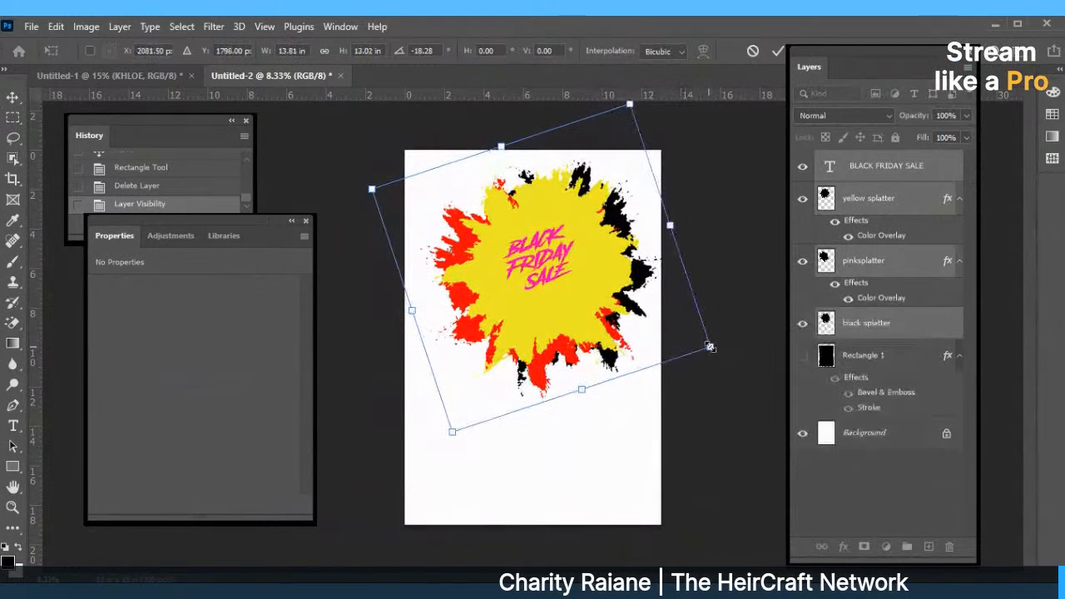
{"action": "left_click", "coordinate": [777, 51]}
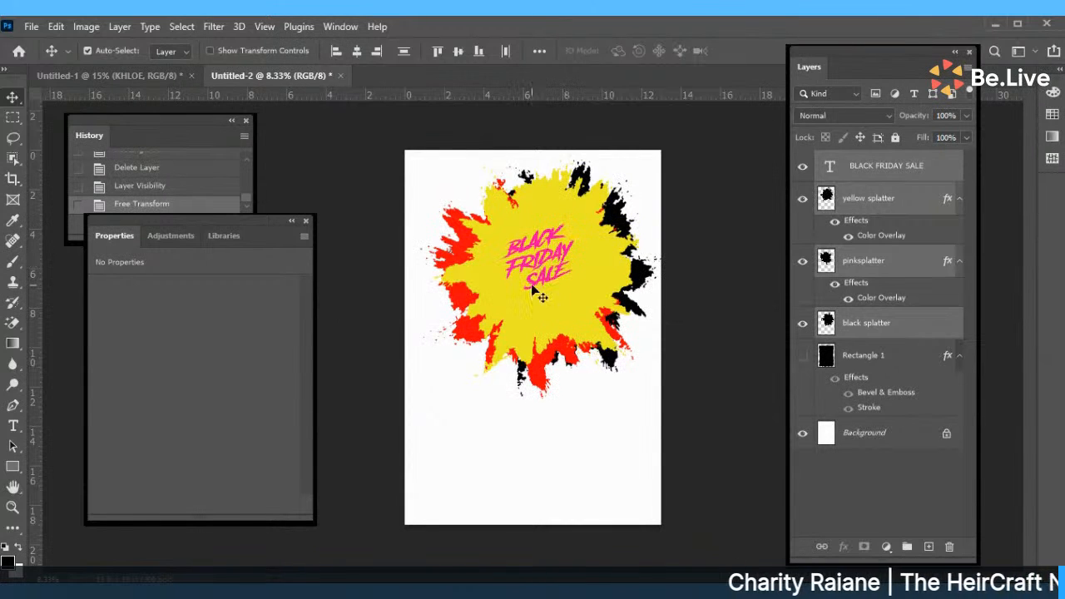
Move the artwork up near the page top and squash it vertically.
{"action": "left_click_drag", "start_coordinate": [530, 277], "coordinate": [531, 311]}
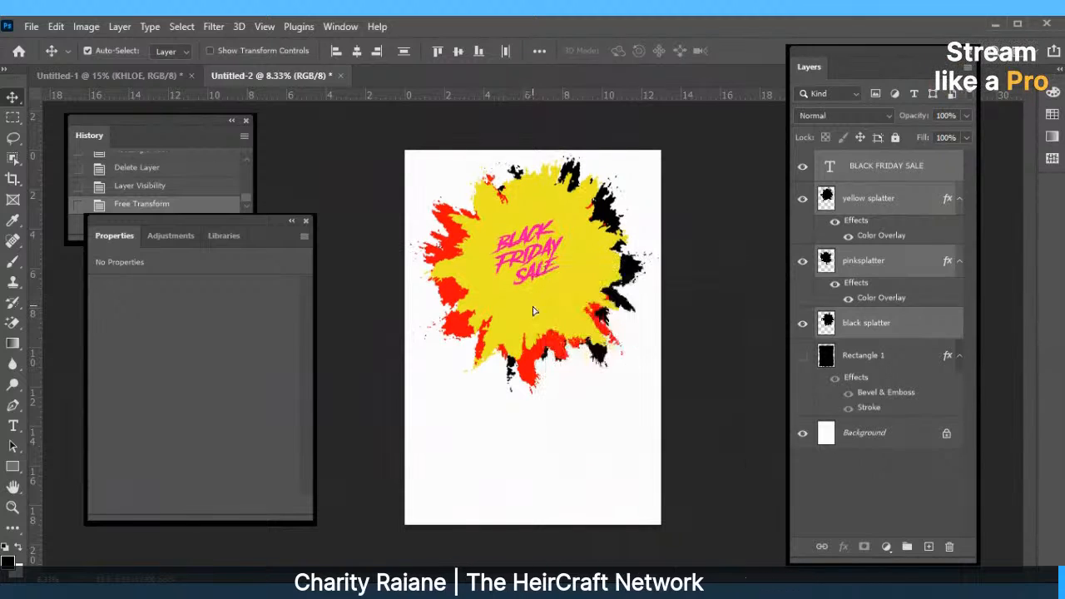
{"action": "left_click", "coordinate": [55, 29]}
{"action": "left_click", "coordinate": [115, 367]}
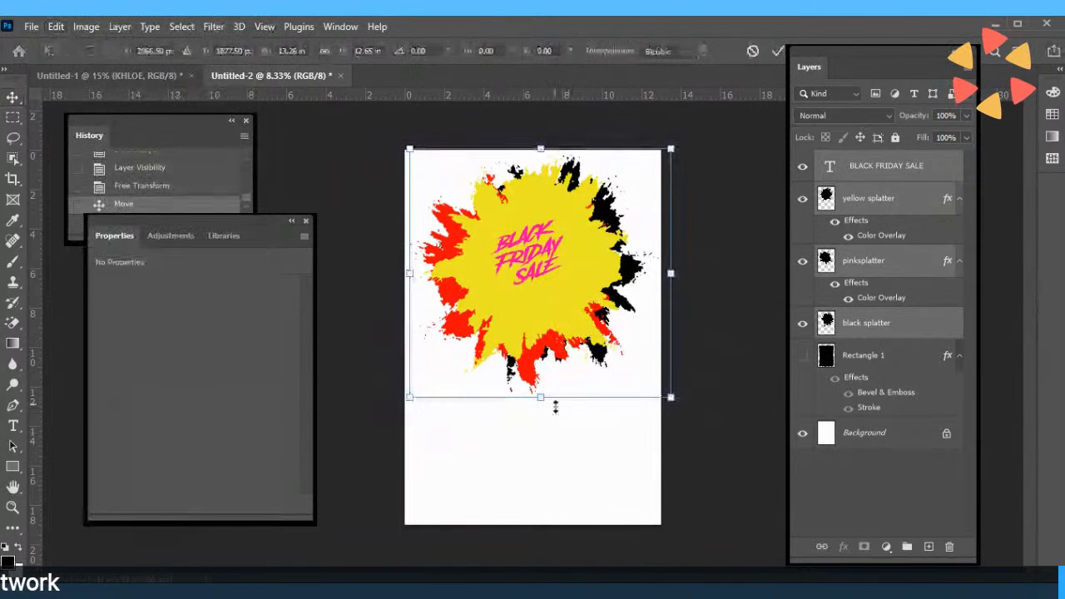
{"action": "left_click_drag", "start_coordinate": [542, 397], "coordinate": [570, 354]}
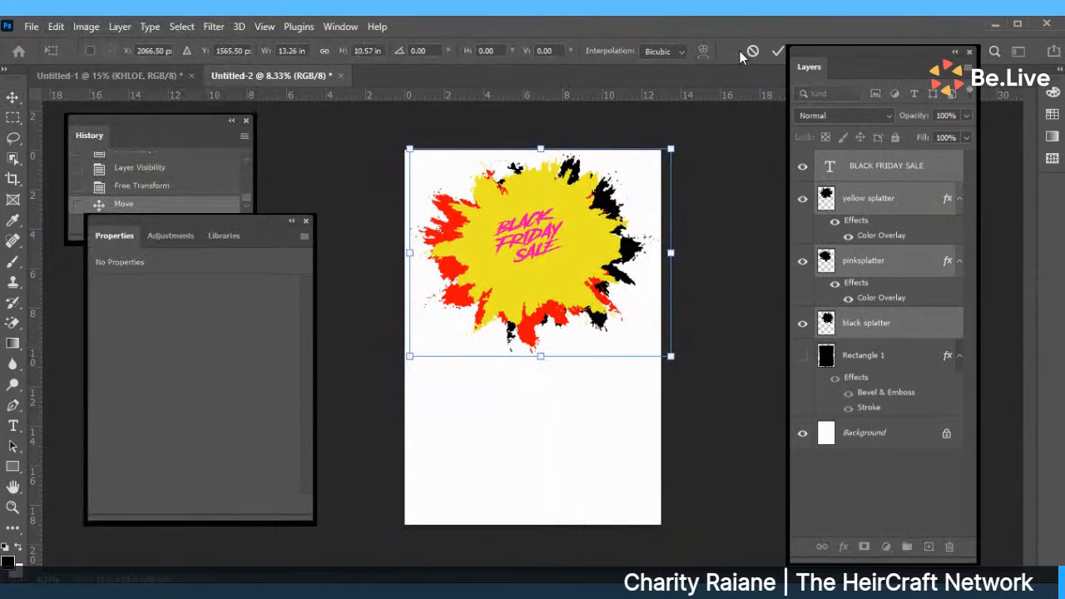
{"action": "left_click", "coordinate": [777, 55]}
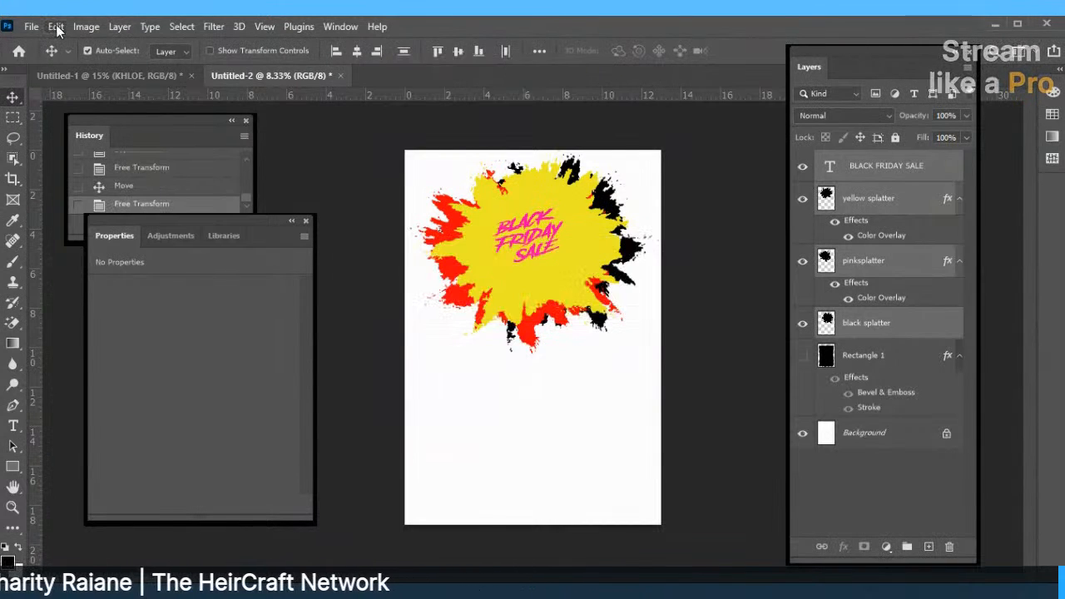
Start another Free Transform and cancel it, leaving the artwork unchanged.
{"action": "left_click", "coordinate": [55, 26]}
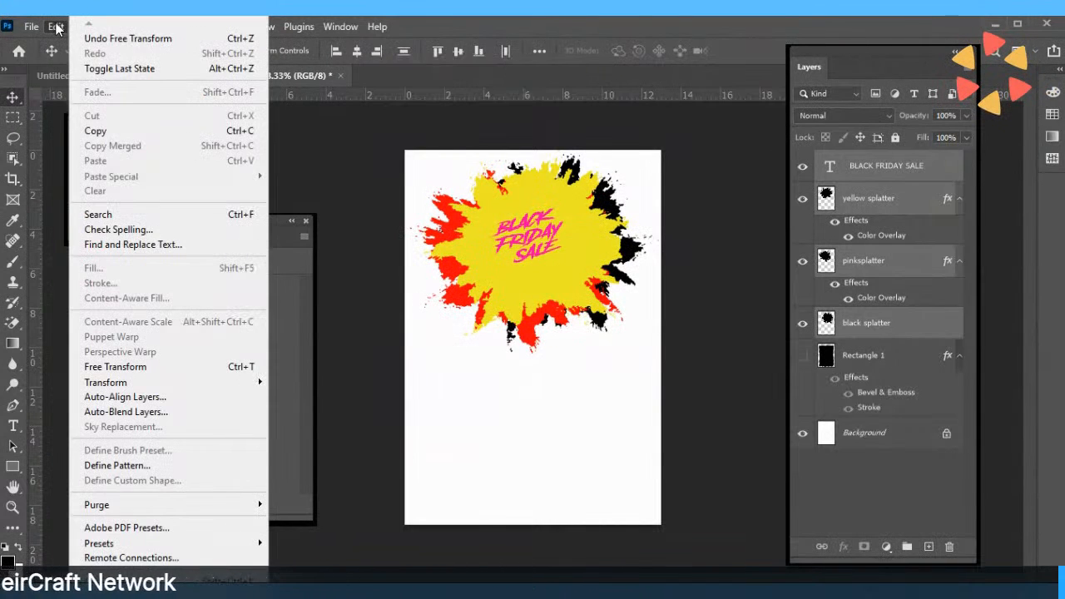
{"action": "left_click", "coordinate": [133, 366]}
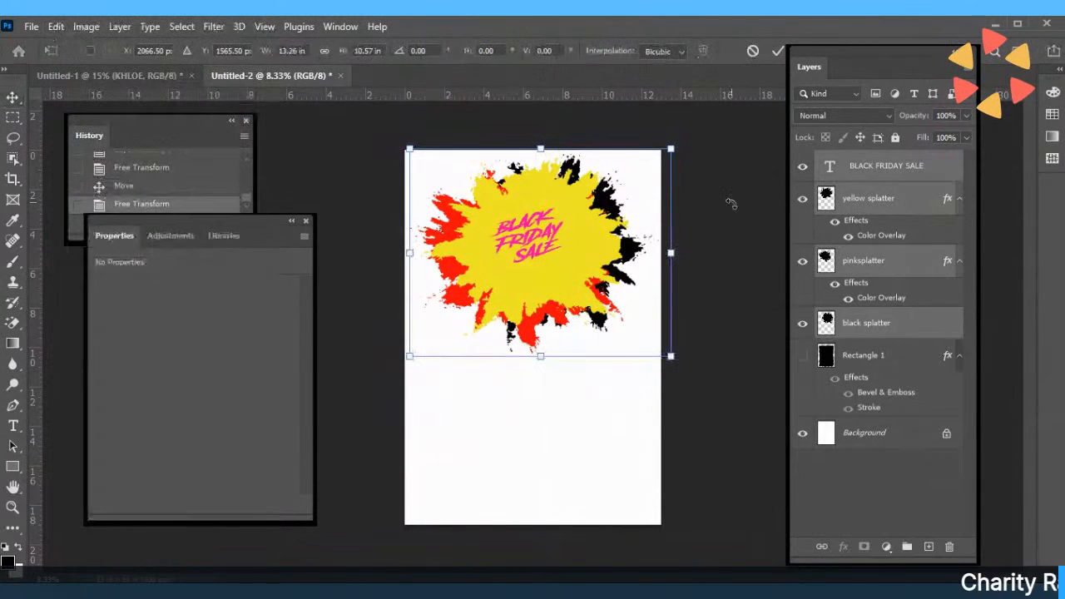
{"action": "left_click", "coordinate": [755, 51]}
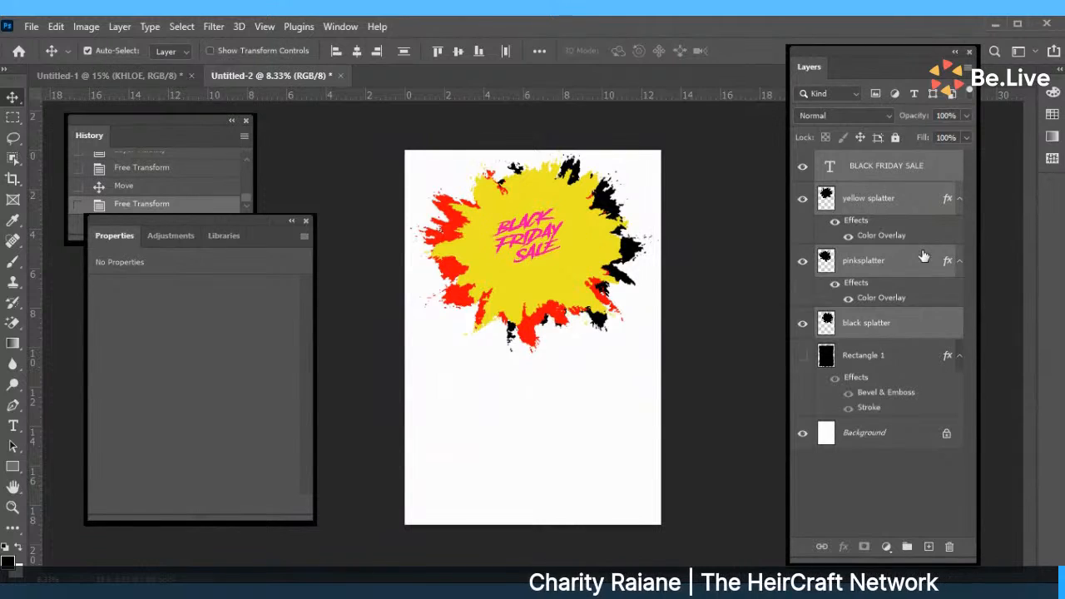
Make the heading's text box 4.59 in tall, set it to 100 pt, and nudge it up-left.
{"action": "left_click", "coordinate": [767, 370]}
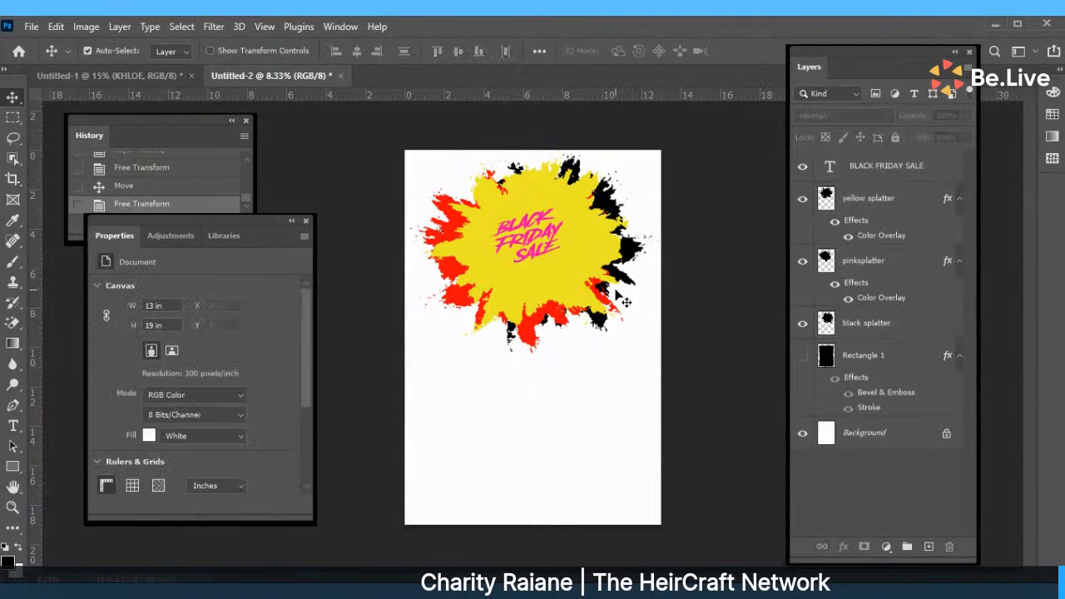
{"action": "left_click", "coordinate": [520, 242]}
{"action": "double_click", "coordinate": [519, 241]}
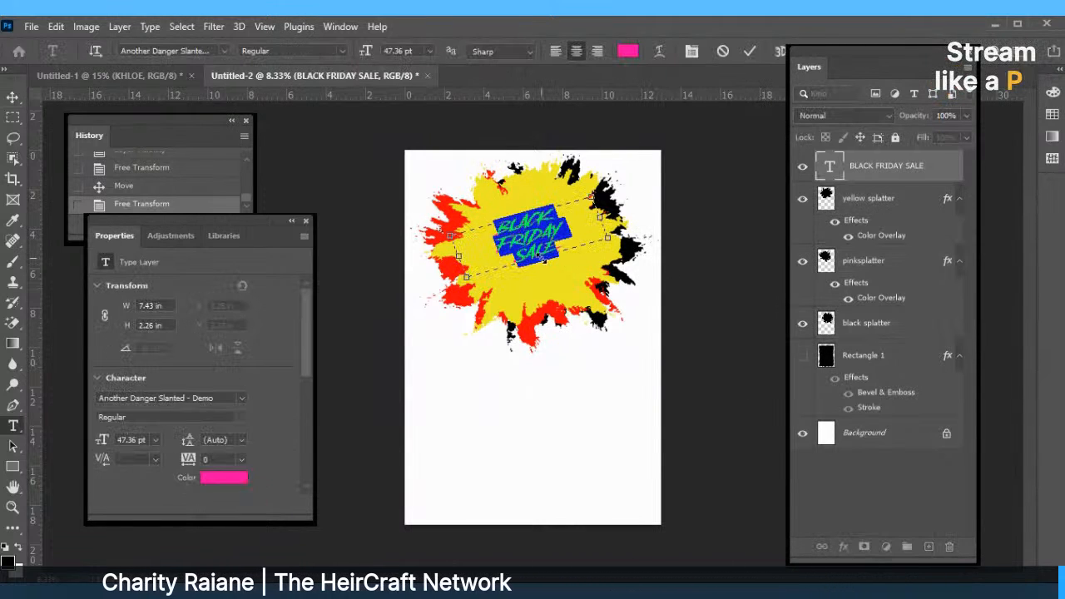
{"action": "left_click_drag", "start_coordinate": [541, 258], "coordinate": [553, 299]}
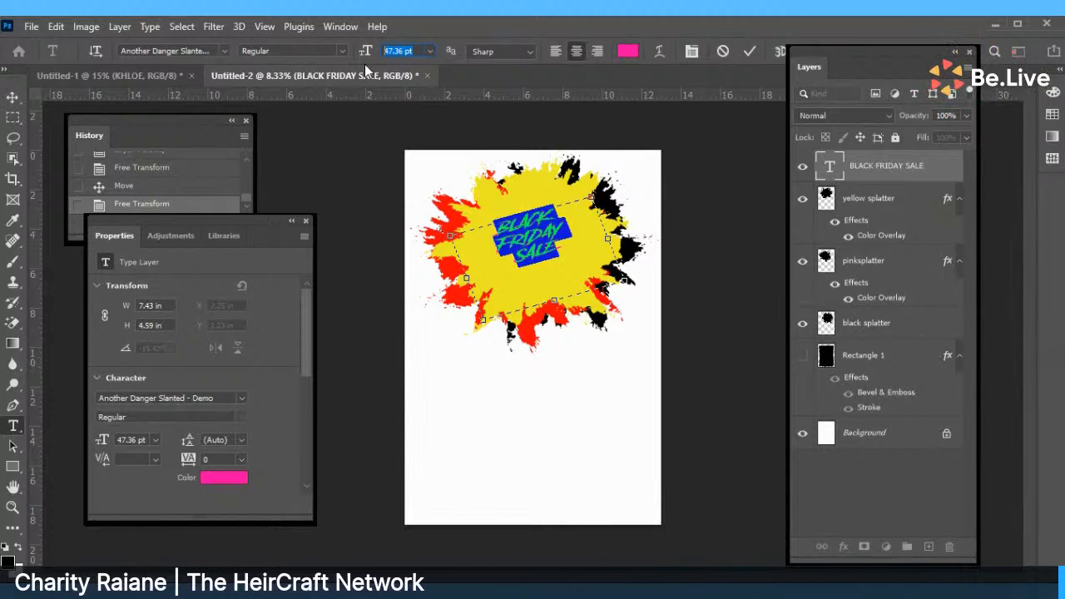
{"action": "type", "text": "100"}
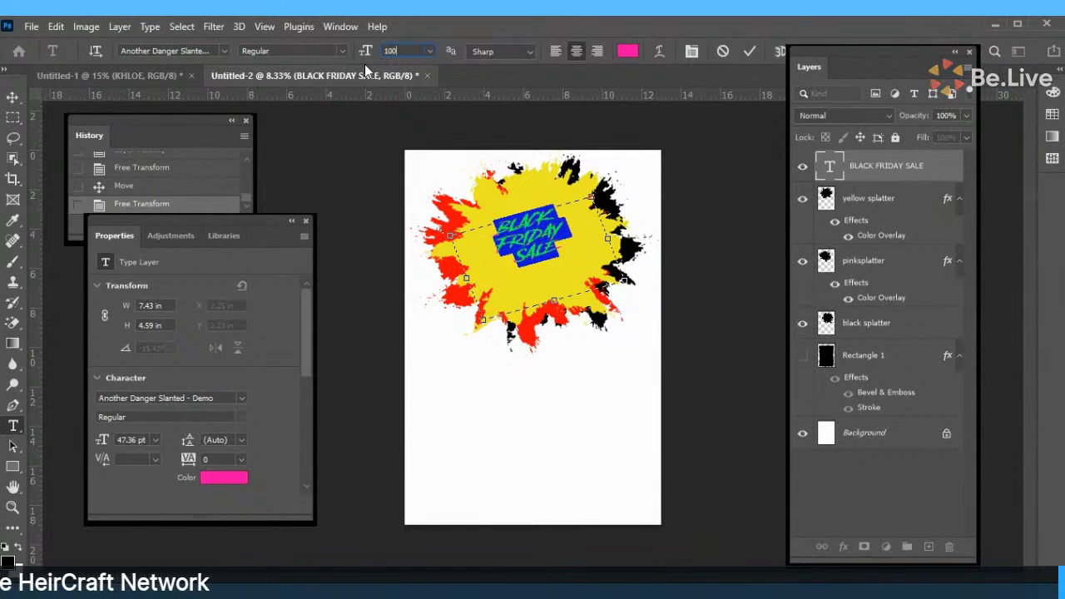
{"action": "key", "text": "Return"}
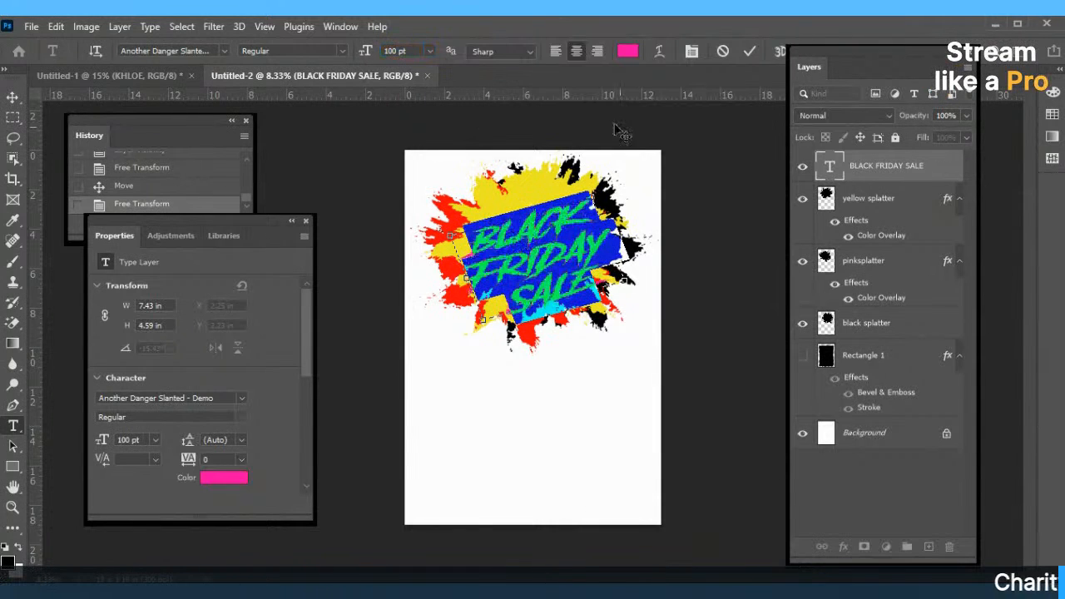
{"action": "left_click", "coordinate": [749, 51]}
{"action": "left_click_drag", "start_coordinate": [530, 267], "coordinate": [519, 251]}
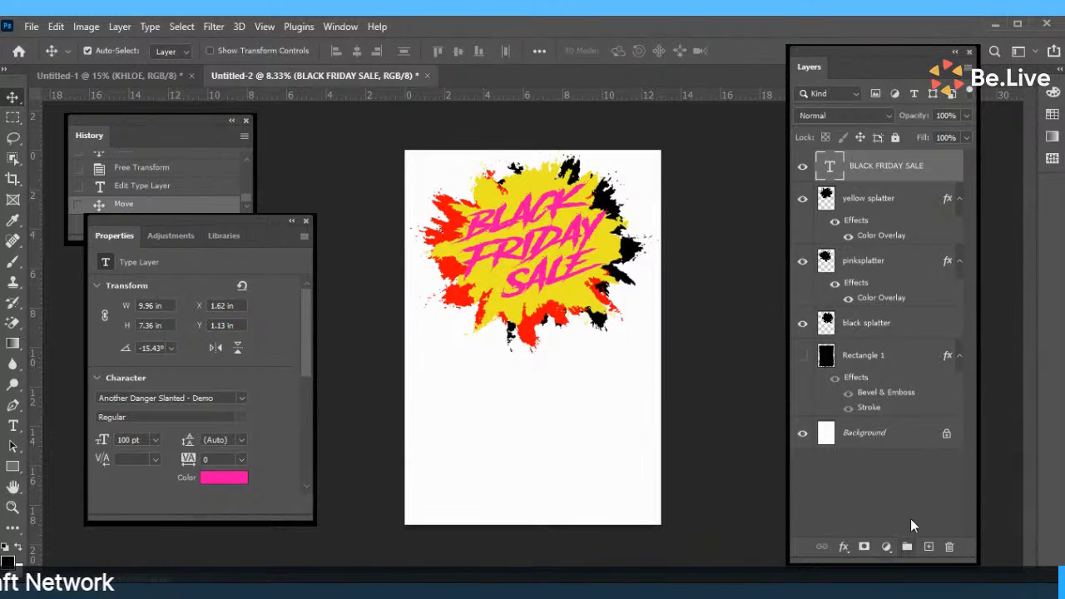
Give the heading an Inner Bevel (1000% depth, 57 px) and a Drop Shadow.
{"action": "left_click", "coordinate": [844, 548]}
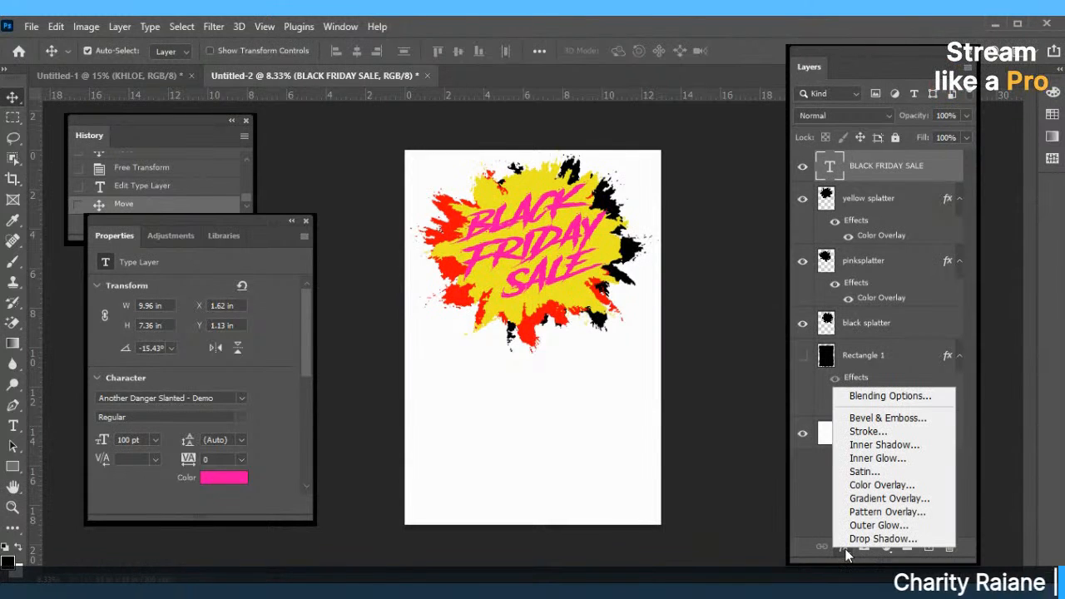
{"action": "left_click", "coordinate": [871, 417]}
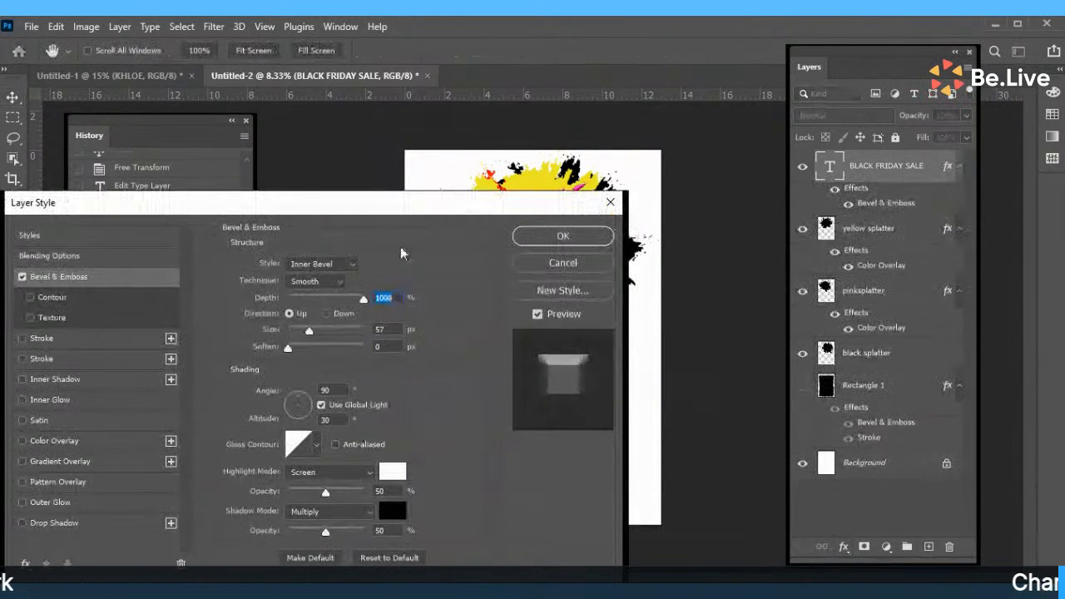
{"action": "left_click_drag", "start_coordinate": [473, 210], "coordinate": [288, 278]}
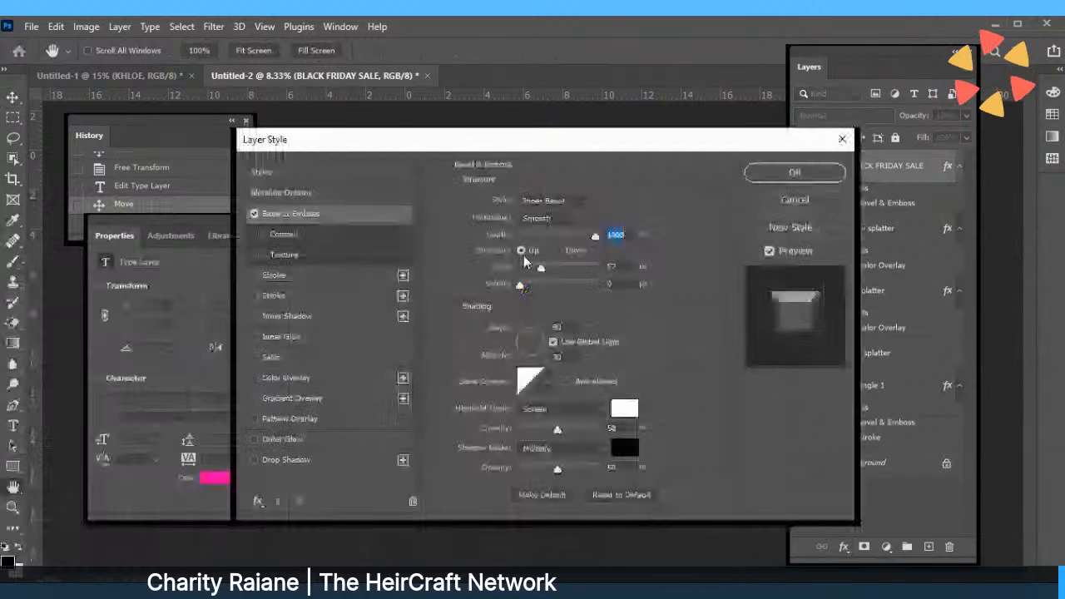
{"action": "left_click", "coordinate": [254, 460]}
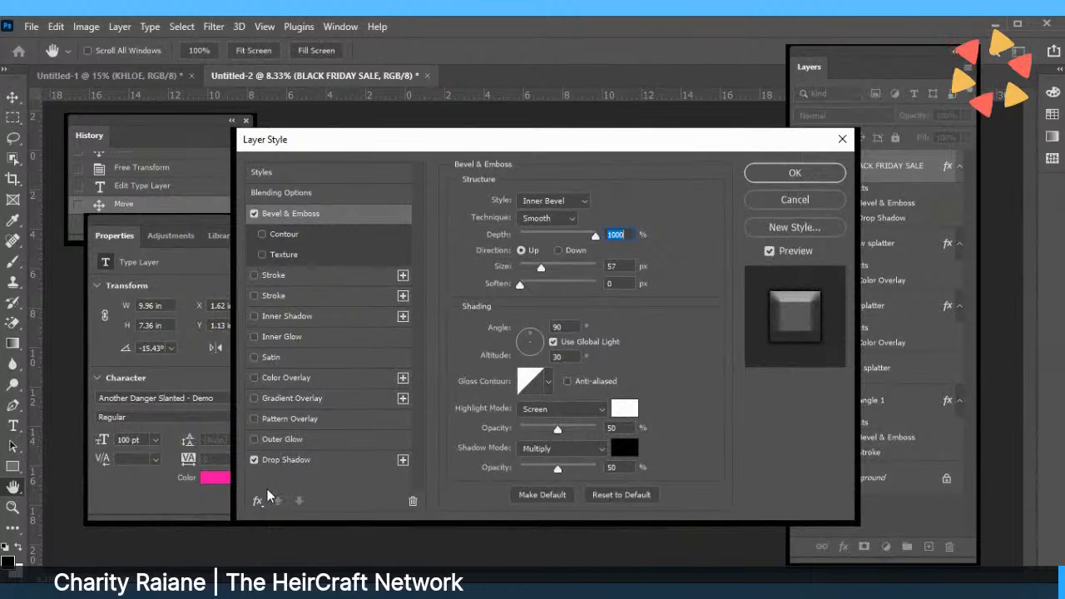
{"action": "left_click", "coordinate": [791, 173]}
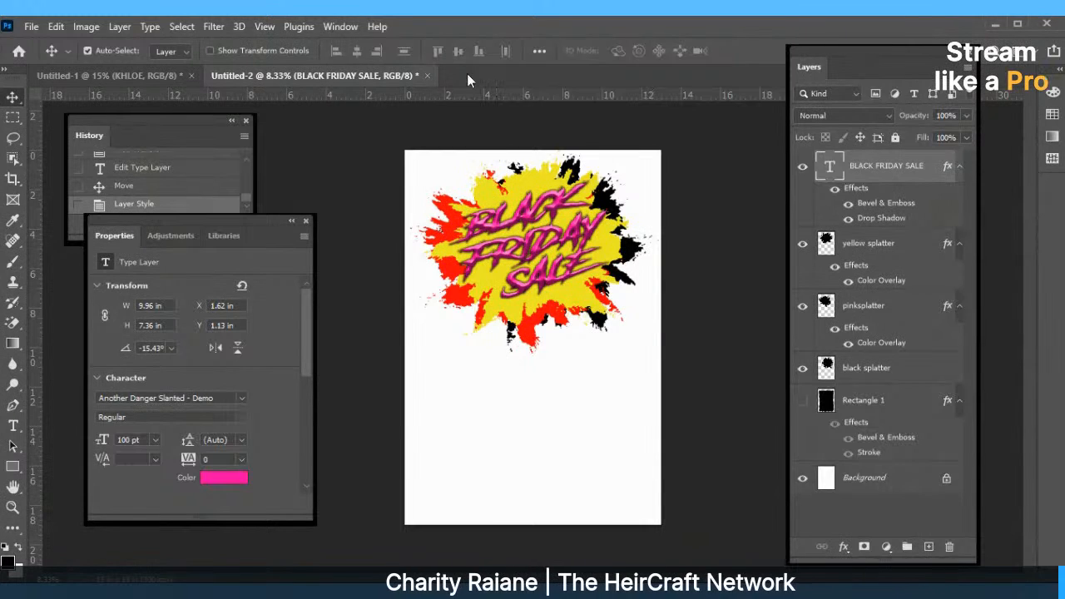
Set the heading's letter tracking to 30 in the Character panel.
{"action": "double_click", "coordinate": [579, 194]}
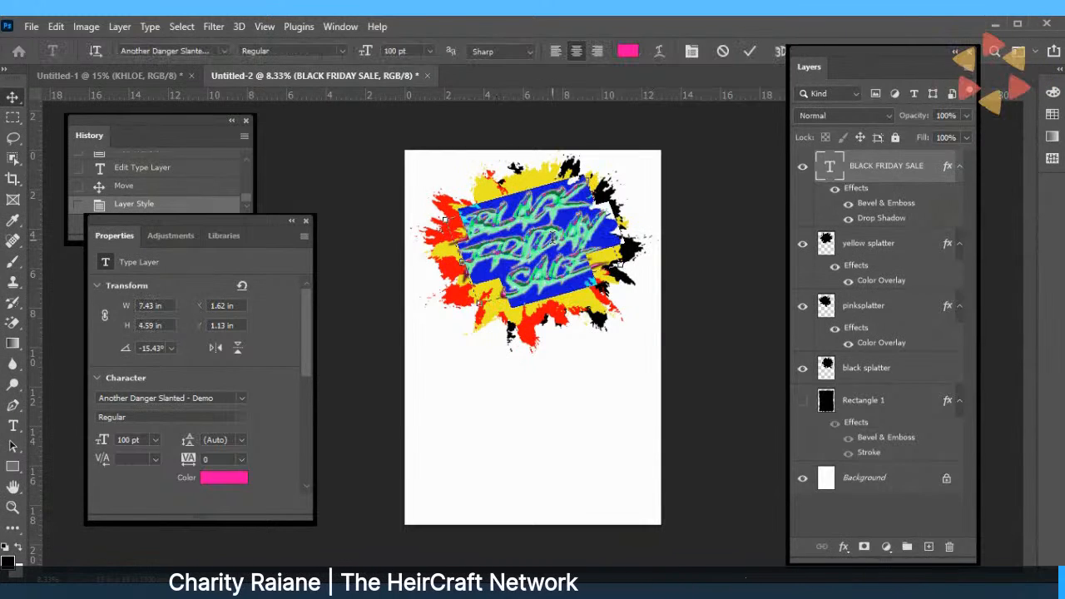
{"action": "left_click", "coordinate": [692, 52]}
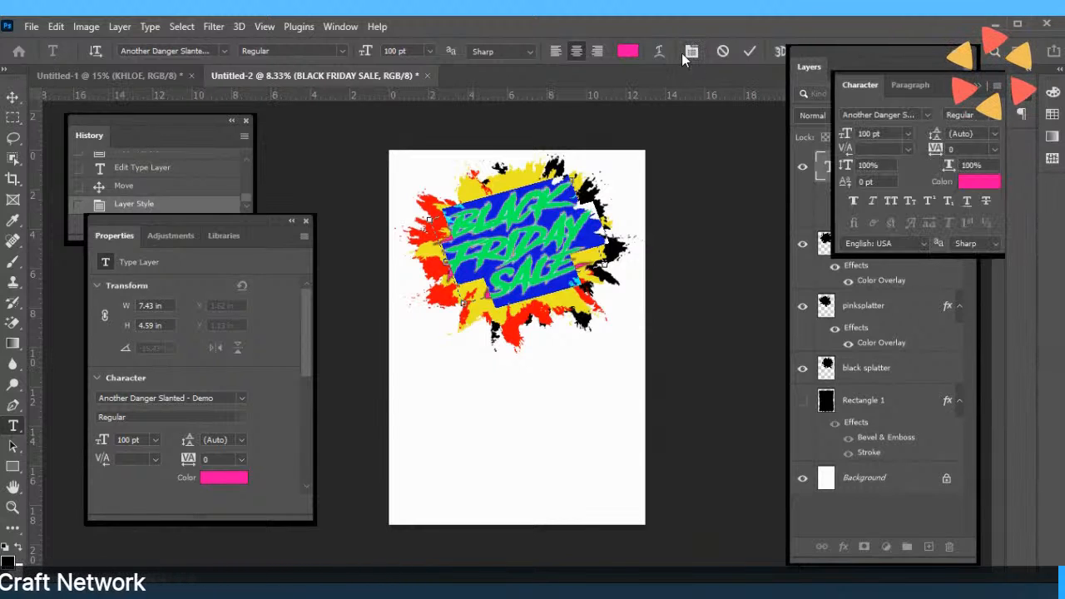
{"action": "left_click", "coordinate": [994, 150]}
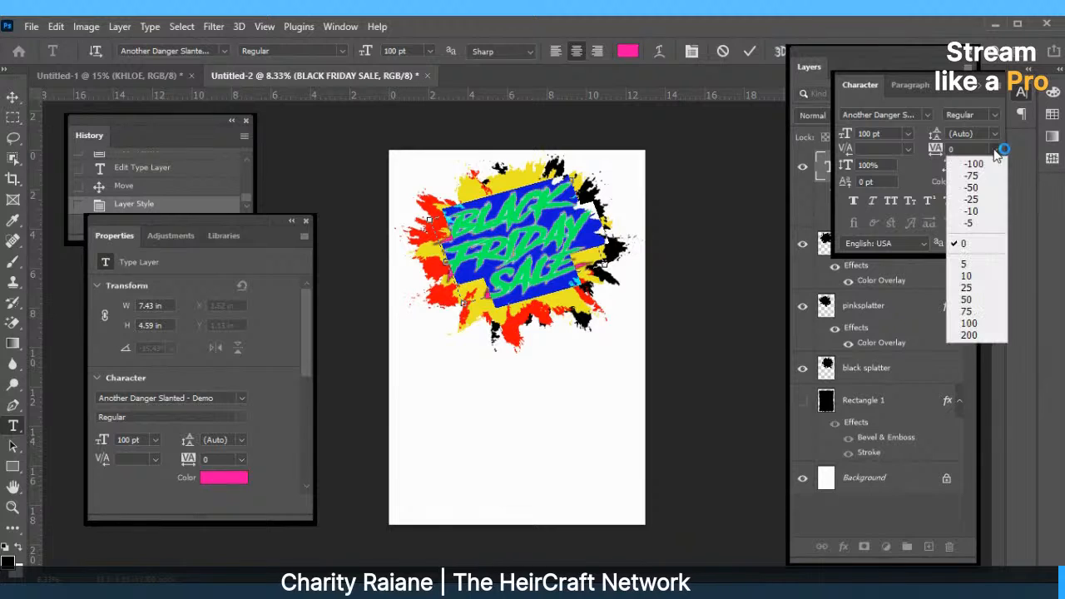
{"action": "left_click", "coordinate": [971, 260]}
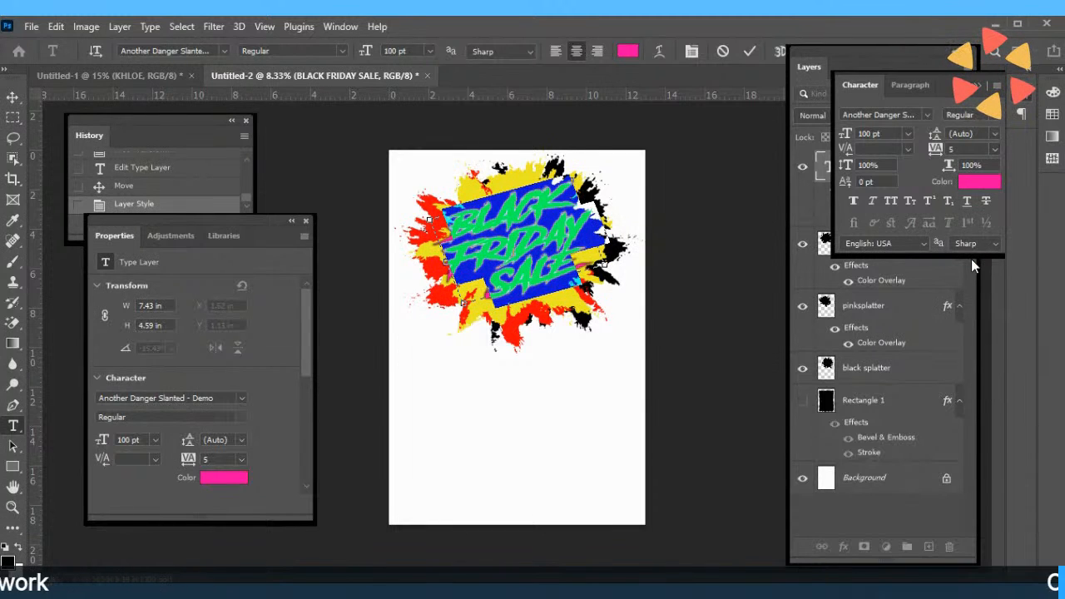
{"action": "left_click", "coordinate": [996, 148]}
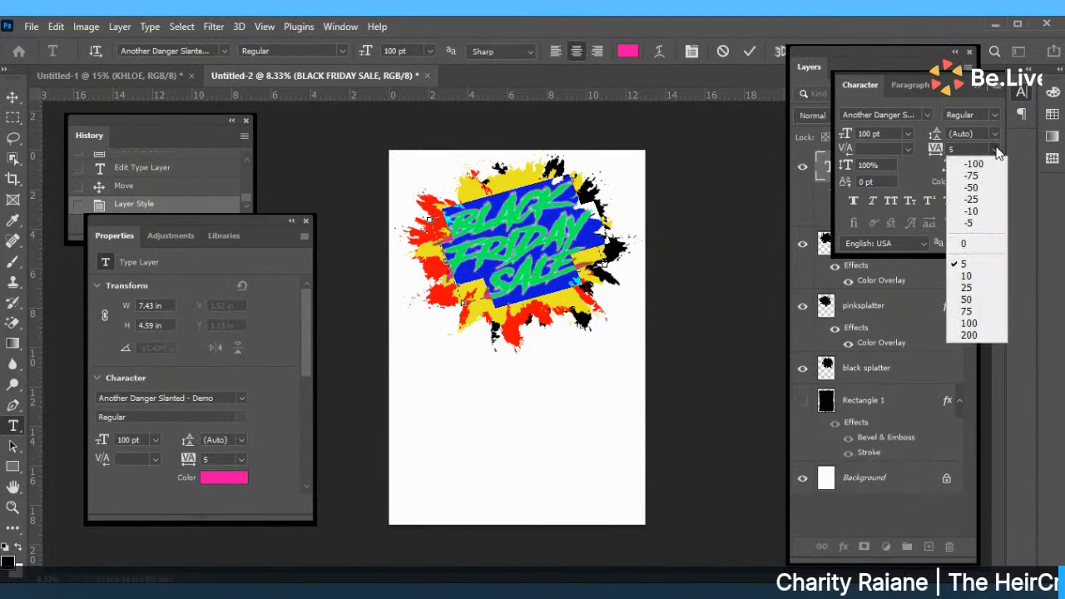
{"action": "left_click", "coordinate": [967, 287]}
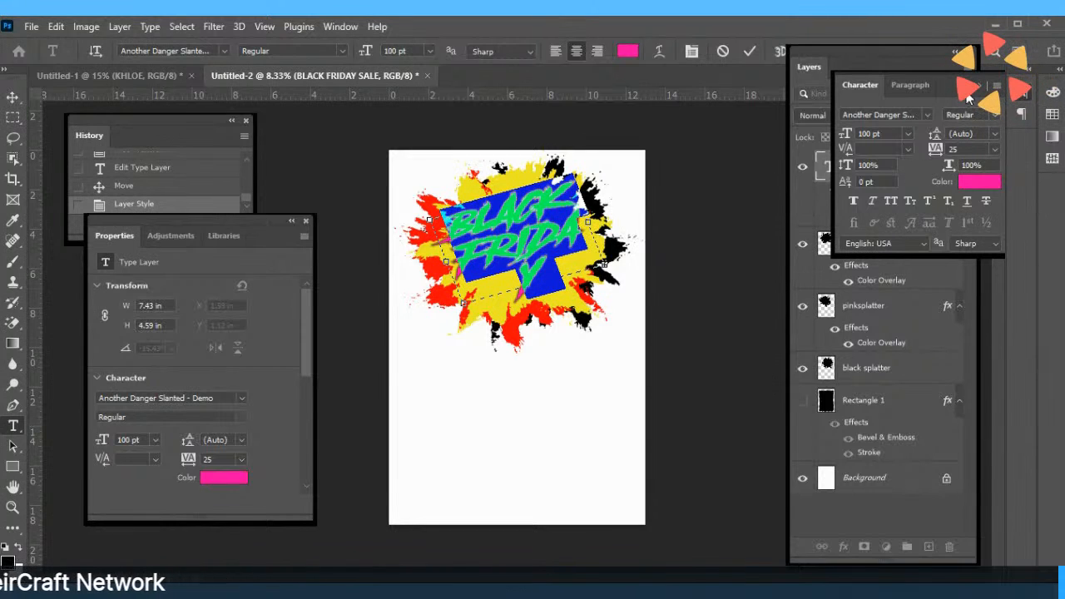
{"action": "left_click", "coordinate": [994, 149]}
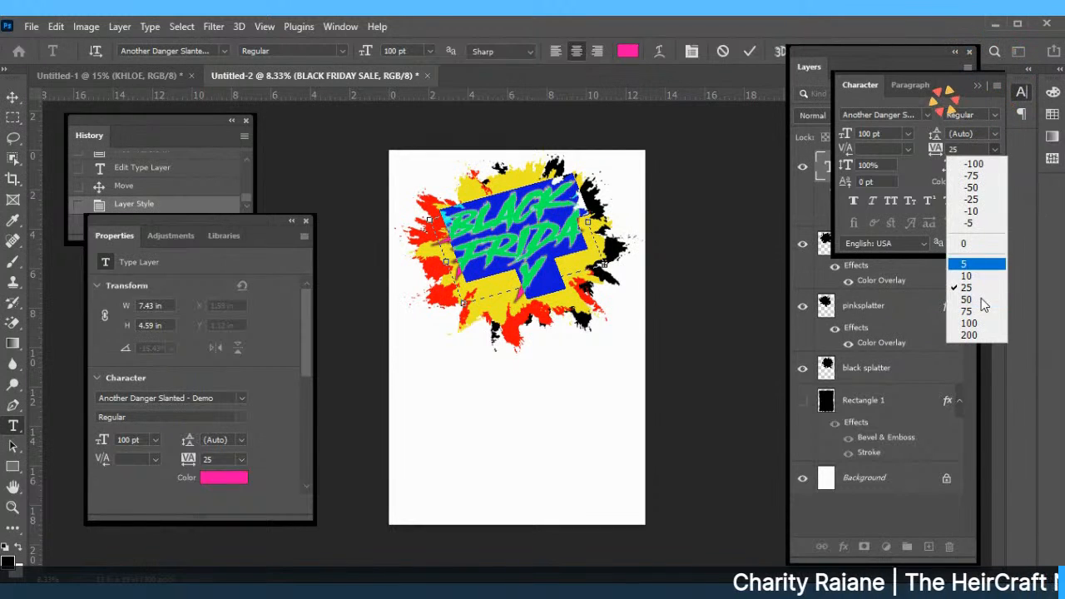
{"action": "left_click", "coordinate": [942, 181]}
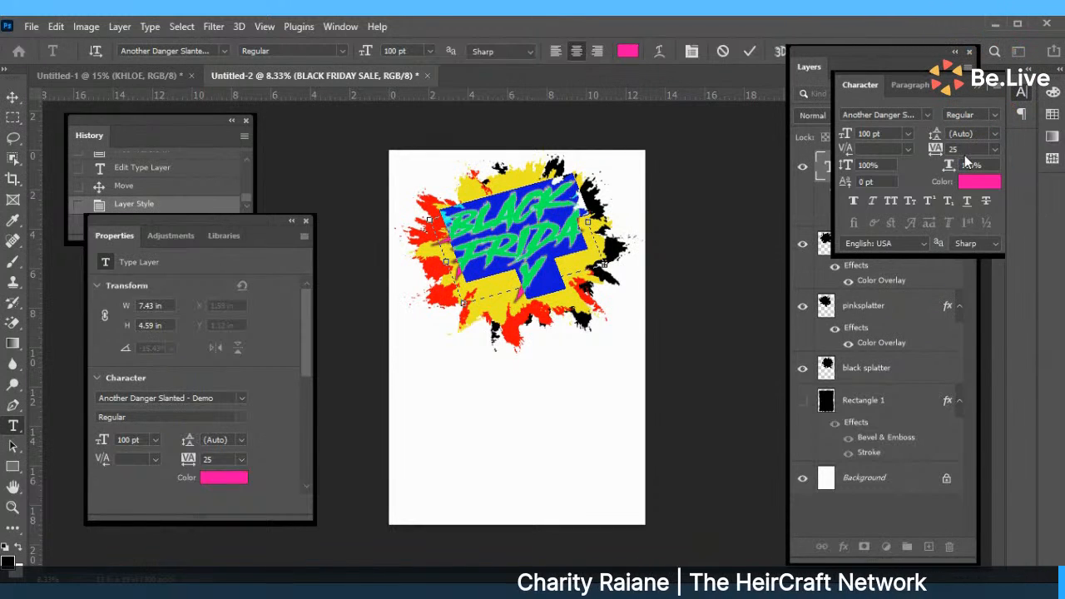
{"action": "left_click_drag", "start_coordinate": [965, 150], "coordinate": [941, 152]}
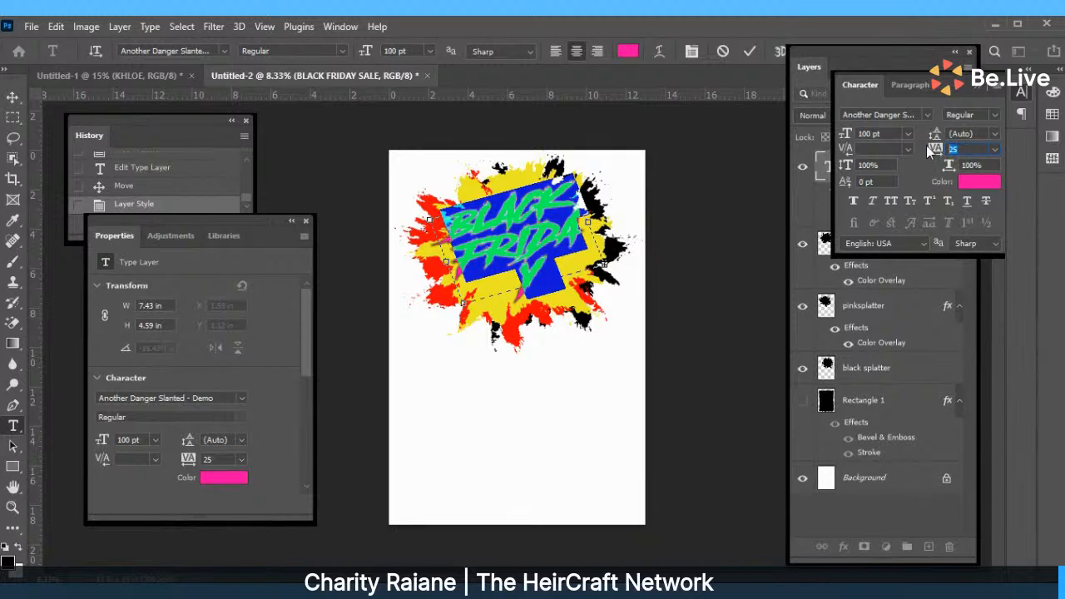
{"action": "type", "text": "30"}
{"action": "key", "text": "Return"}
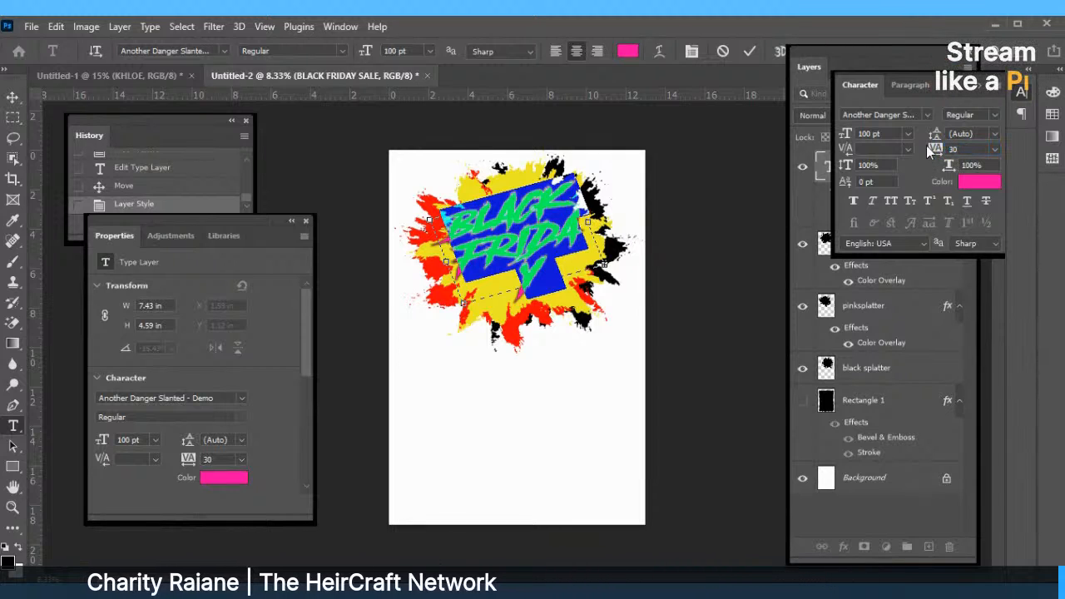
{"action": "left_click", "coordinate": [750, 51]}
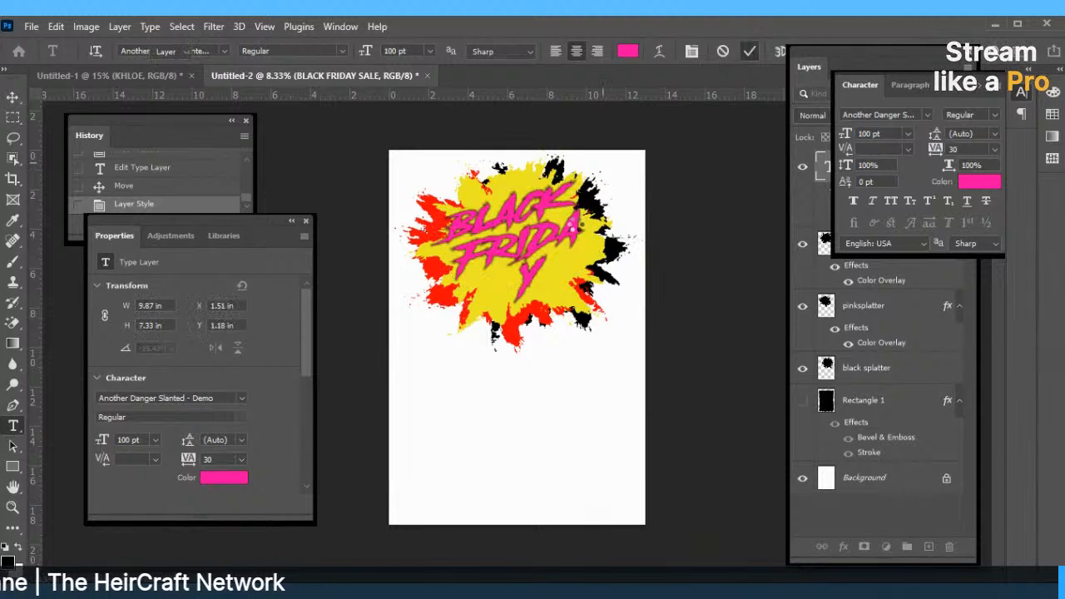
Widen the text box to 9.53 in and shift the heading left to about X 0.99 in.
{"action": "double_click", "coordinate": [572, 239]}
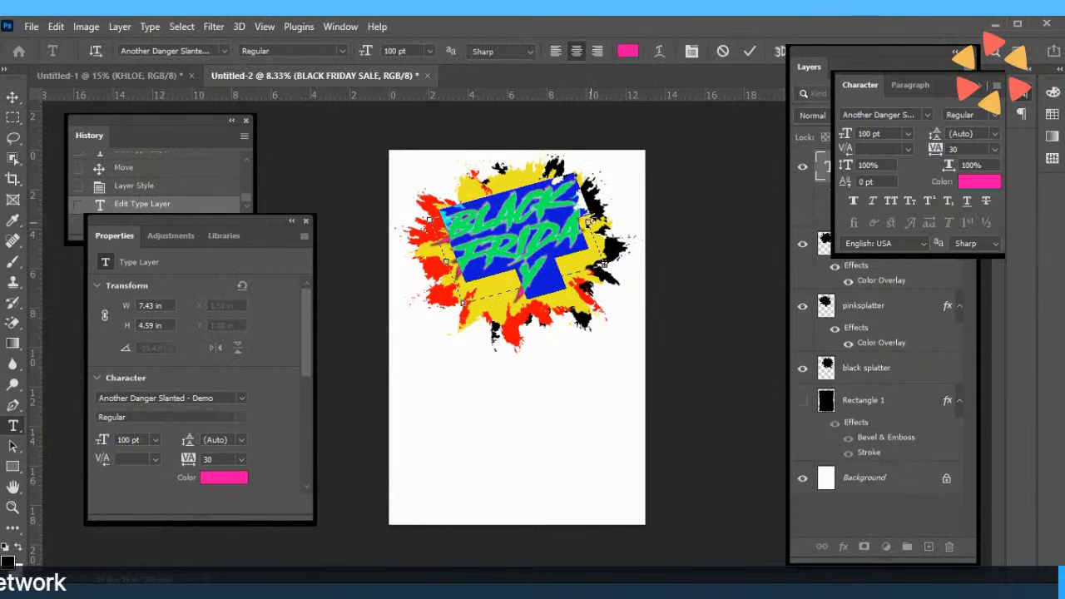
{"action": "left_click_drag", "start_coordinate": [588, 222], "coordinate": [627, 212]}
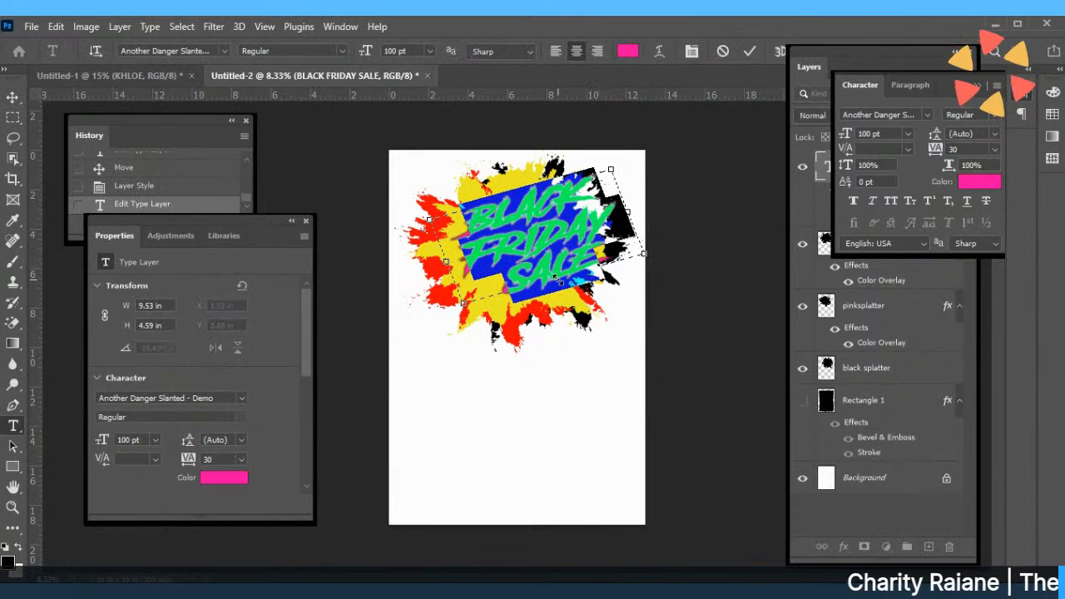
{"action": "left_click", "coordinate": [750, 51]}
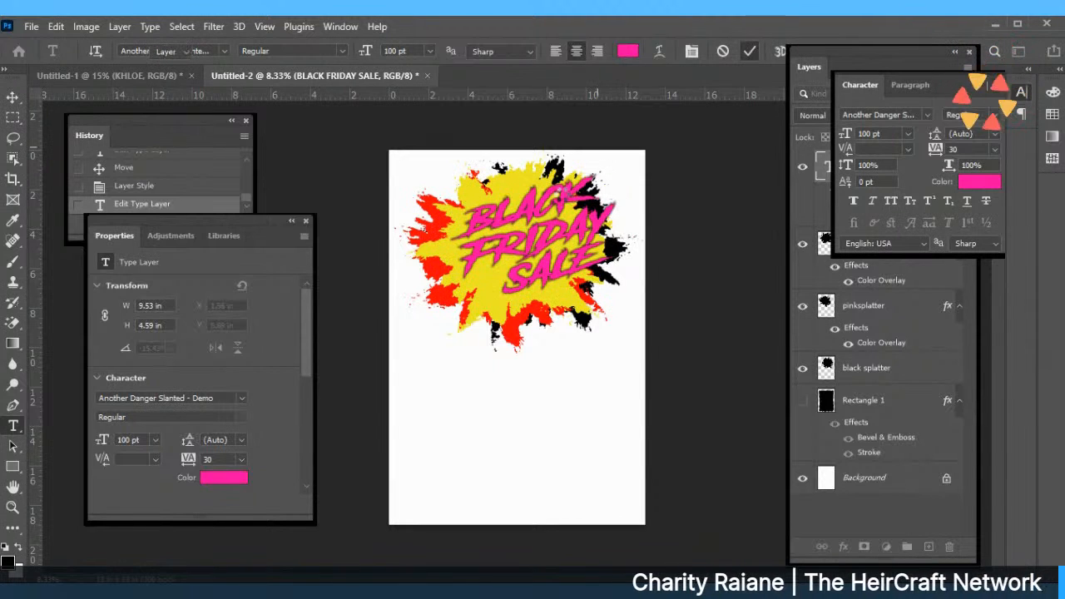
{"action": "left_click_drag", "start_coordinate": [555, 226], "coordinate": [531, 229]}
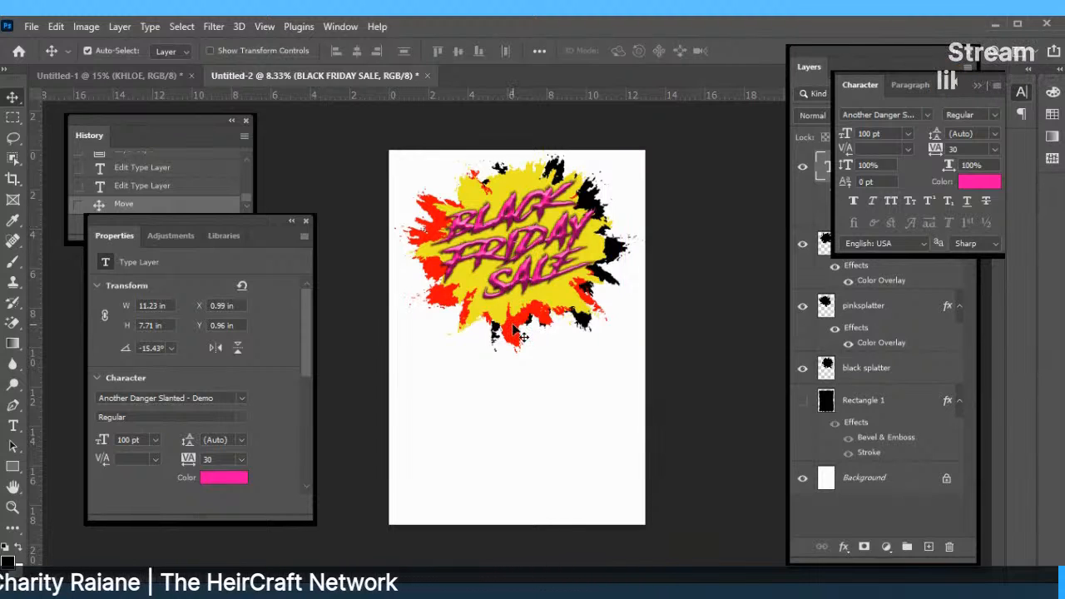
{"action": "left_click_drag", "start_coordinate": [514, 258], "coordinate": [548, 285]}
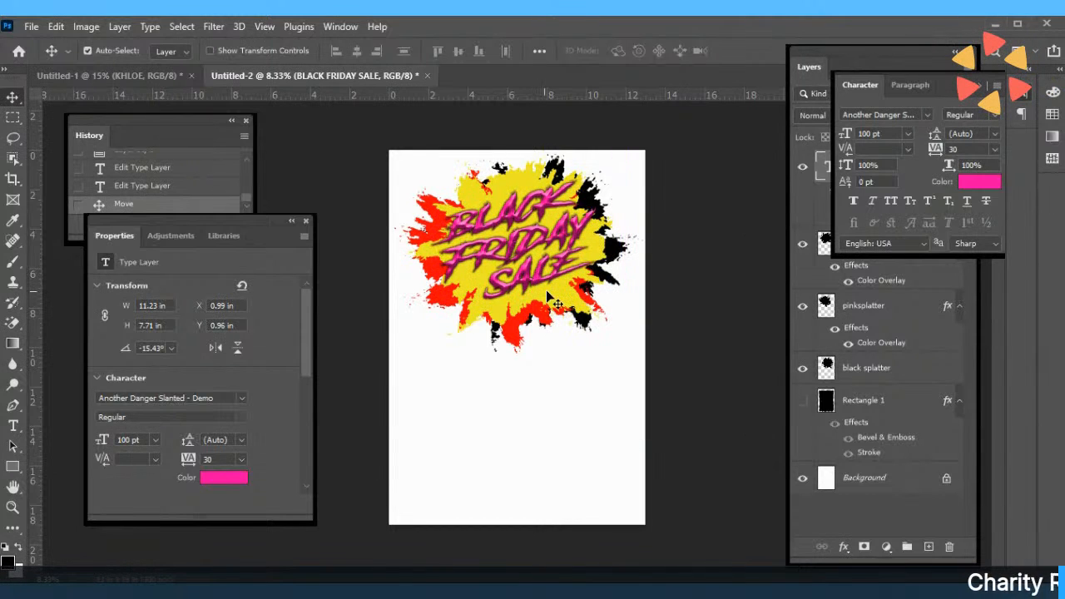
{"action": "double_click", "coordinate": [556, 297]}
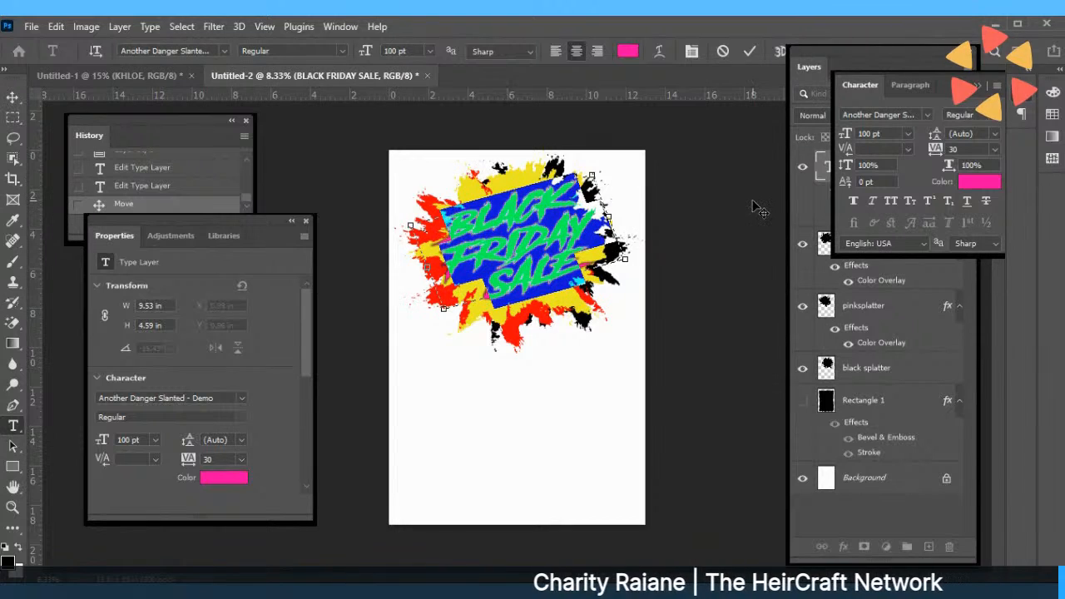
{"action": "left_click", "coordinate": [802, 166]}
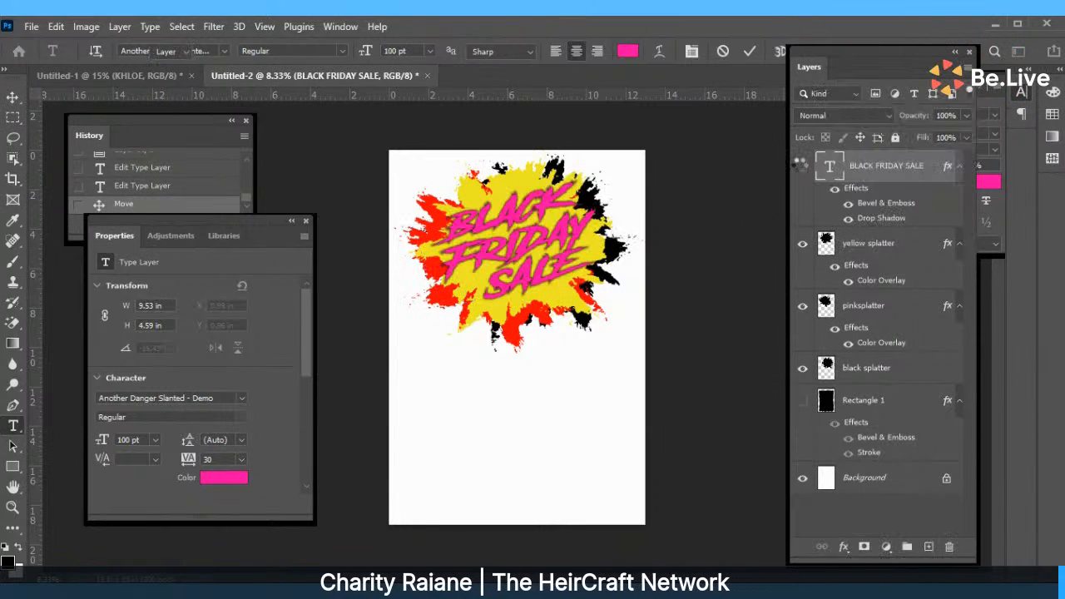
Free Transform the selected splatter layers, stretching them taller and wider across the upper page.
{"action": "left_click_drag", "start_coordinate": [398, 152], "coordinate": [642, 353]}
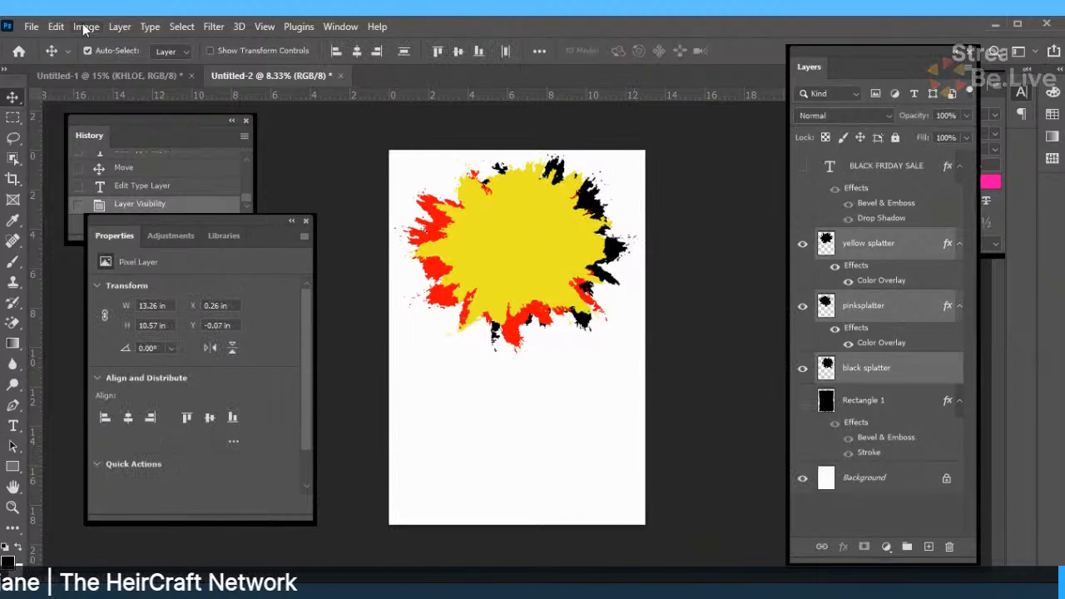
{"action": "left_click", "coordinate": [57, 27]}
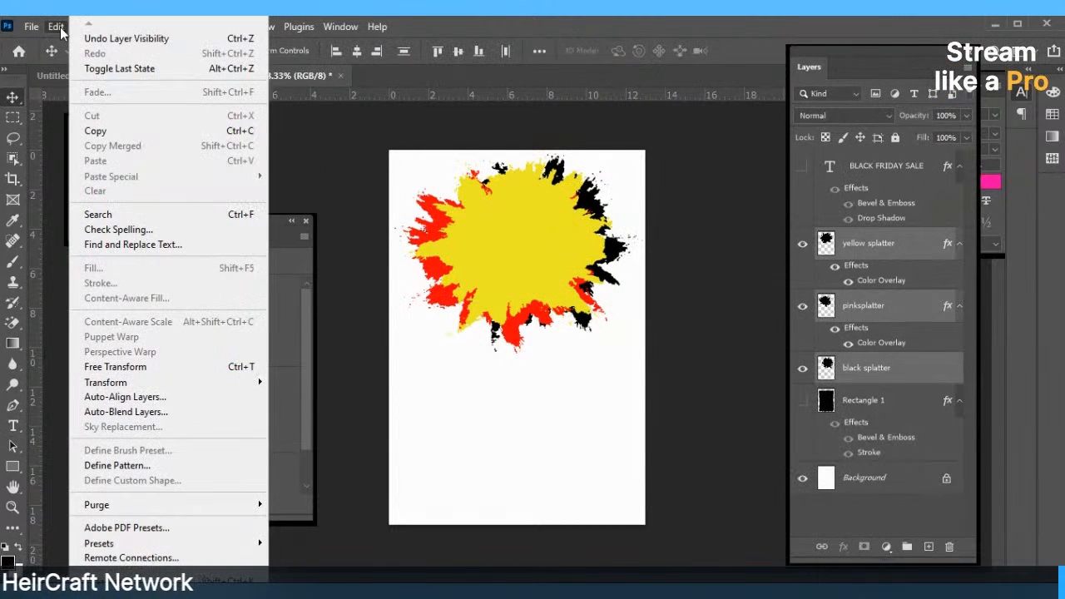
{"action": "left_click", "coordinate": [116, 367]}
{"action": "left_click_drag", "start_coordinate": [524, 356], "coordinate": [527, 409]}
{"action": "mouse_move", "coordinate": [397, 280]}
{"action": "left_mouse_down"}
{"action": "mouse_move", "coordinate": [356, 278]}
{"action": "mouse_move", "coordinate": [376, 280]}
{"action": "left_mouse_up"}
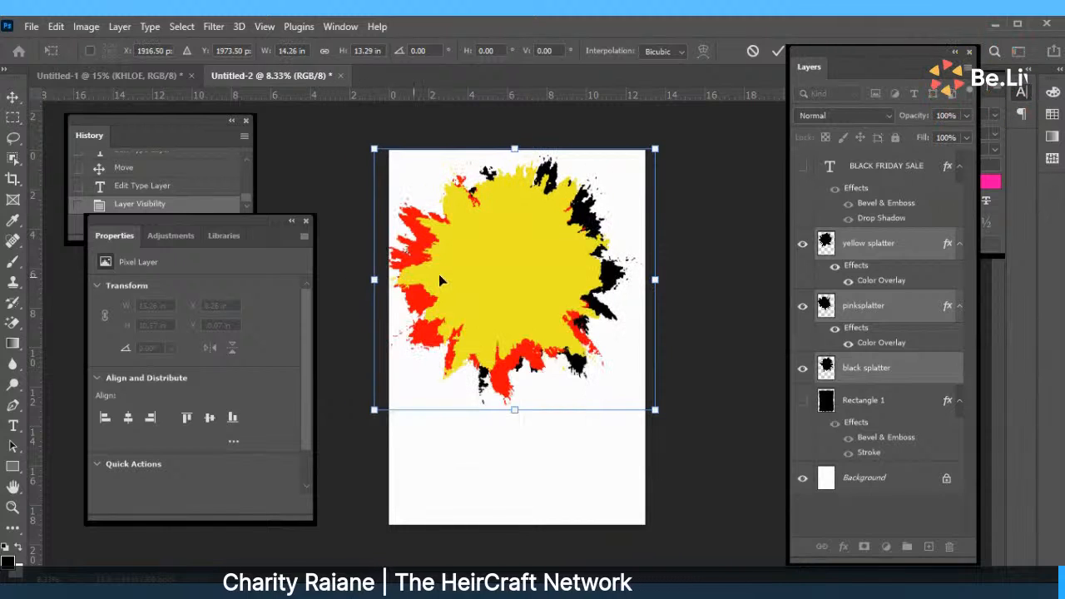
{"action": "left_click_drag", "start_coordinate": [516, 264], "coordinate": [520, 267]}
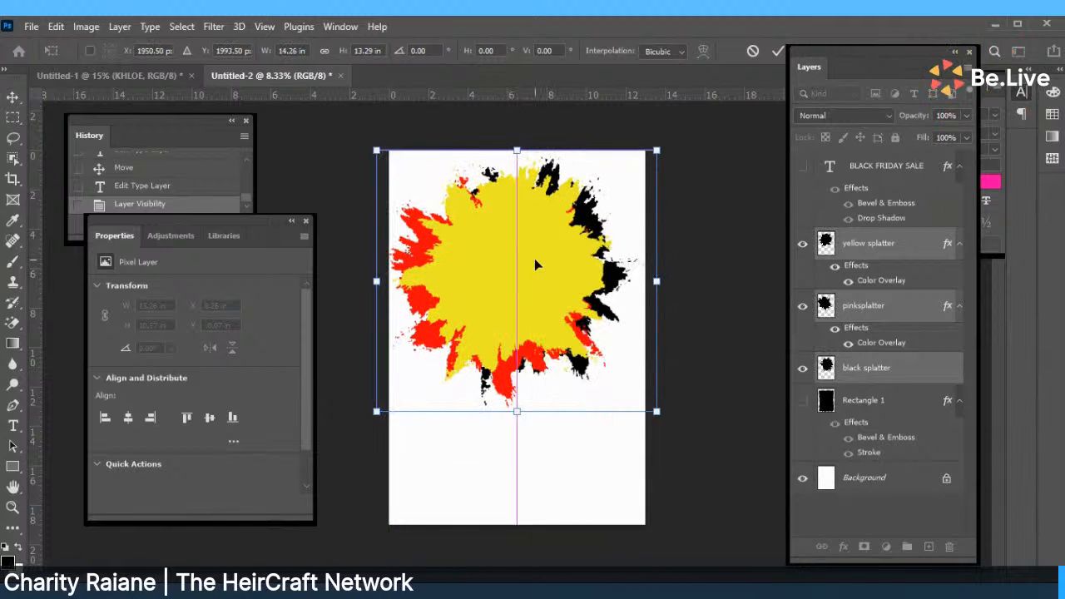
{"action": "left_click_drag", "start_coordinate": [517, 151], "coordinate": [516, 133]}
{"action": "left_click_drag", "start_coordinate": [376, 272], "coordinate": [373, 272]}
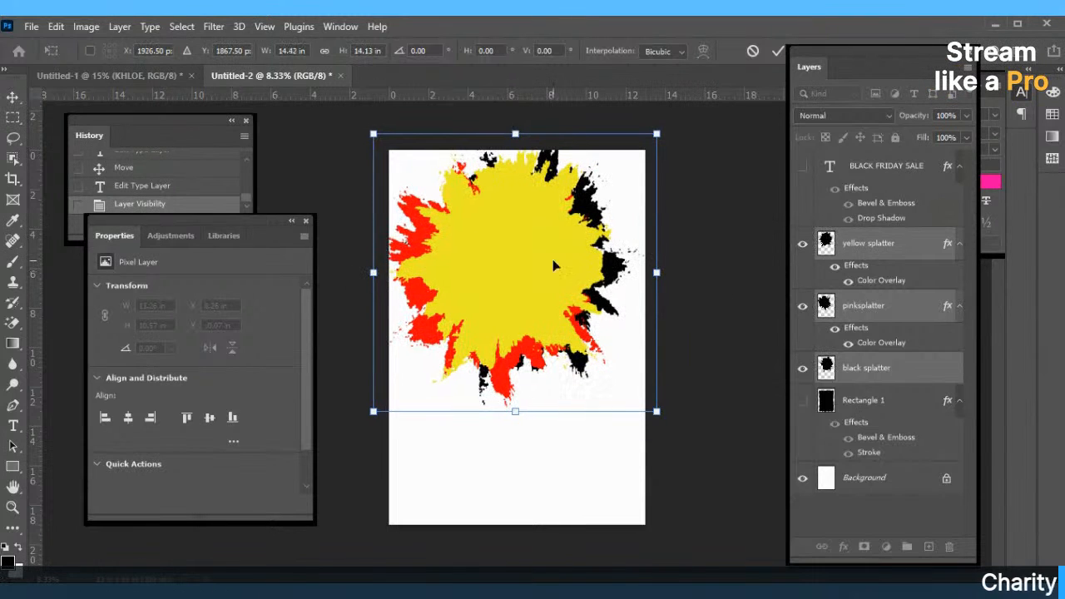
{"action": "mouse_move", "coordinate": [664, 258]}
{"action": "left_mouse_down"}
{"action": "mouse_move", "coordinate": [695, 258]}
{"action": "mouse_move", "coordinate": [670, 263]}
{"action": "left_mouse_up"}
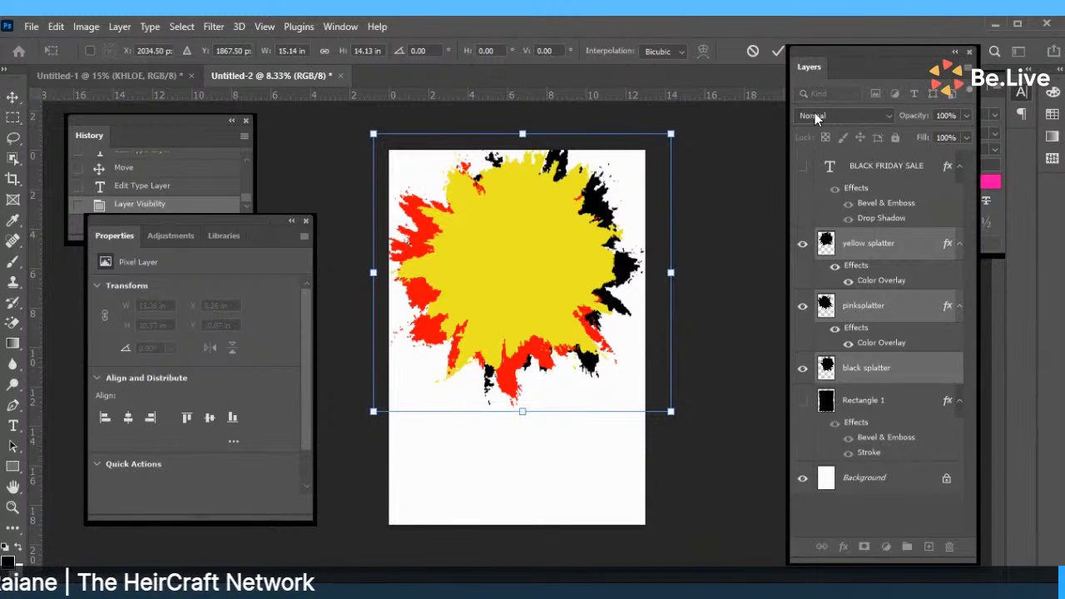
{"action": "left_click", "coordinate": [777, 51]}
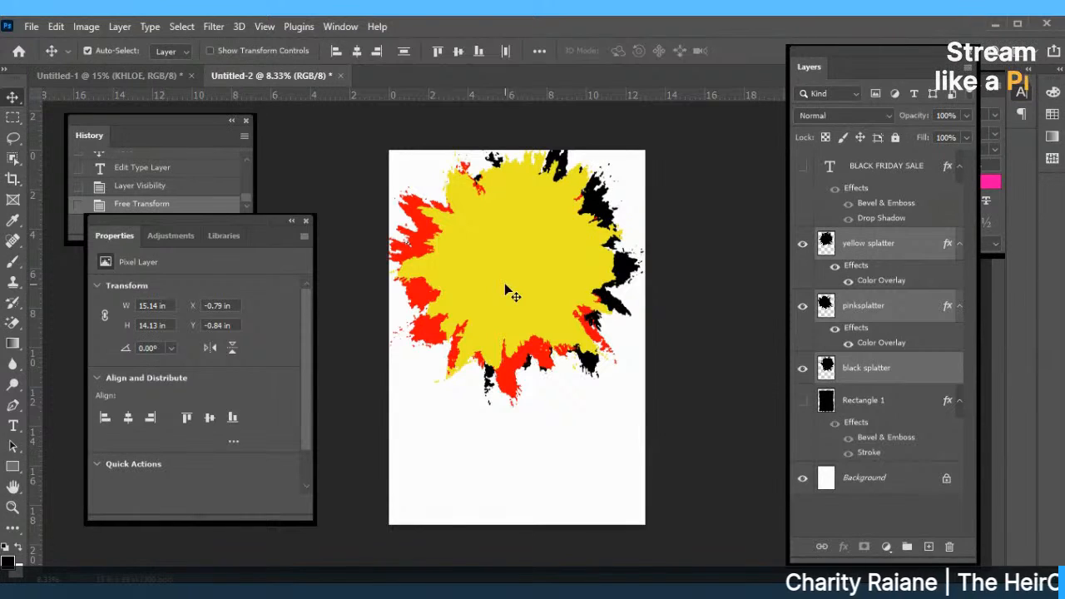
Move the yellow splatter to X 0.09 in, Y 0 in.
{"action": "left_click_drag", "start_coordinate": [505, 284], "coordinate": [510, 292]}
{"action": "left_click_drag", "start_coordinate": [525, 247], "coordinate": [519, 262]}
{"action": "left_click_drag", "start_coordinate": [518, 261], "coordinate": [605, 241]}
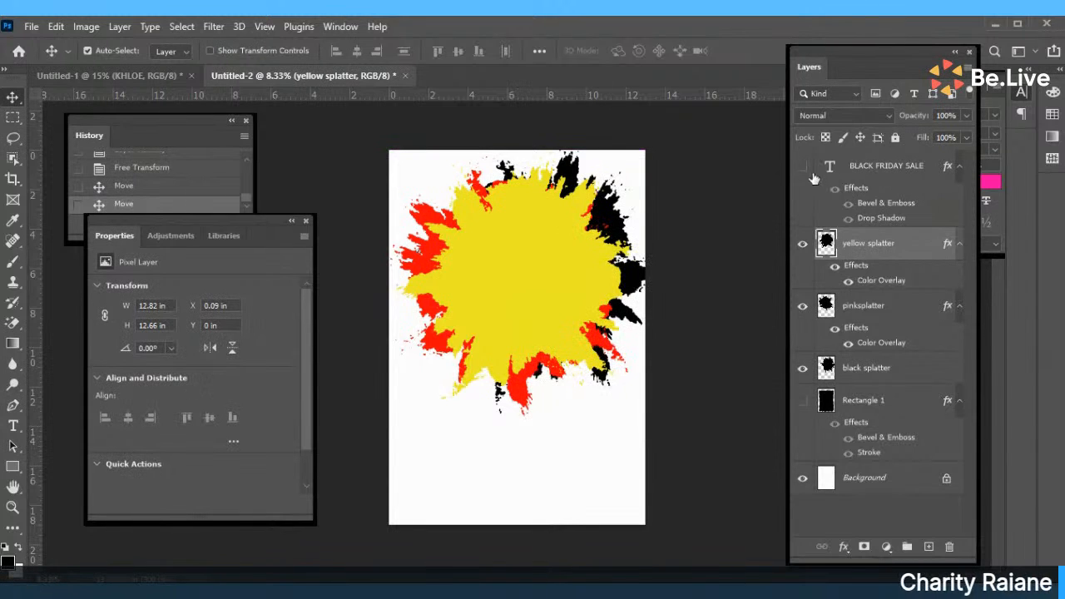
Warp the yellow splatter's four corners outward, then drag it down to Y 10.71 in.
{"action": "left_click", "coordinate": [55, 27]}
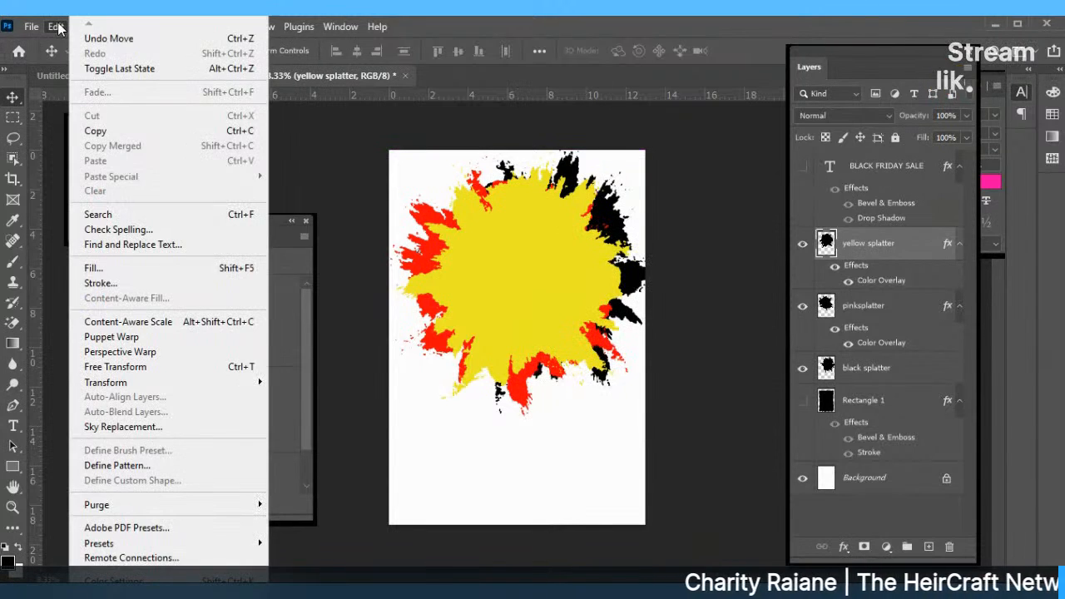
{"action": "left_click", "coordinate": [466, 243]}
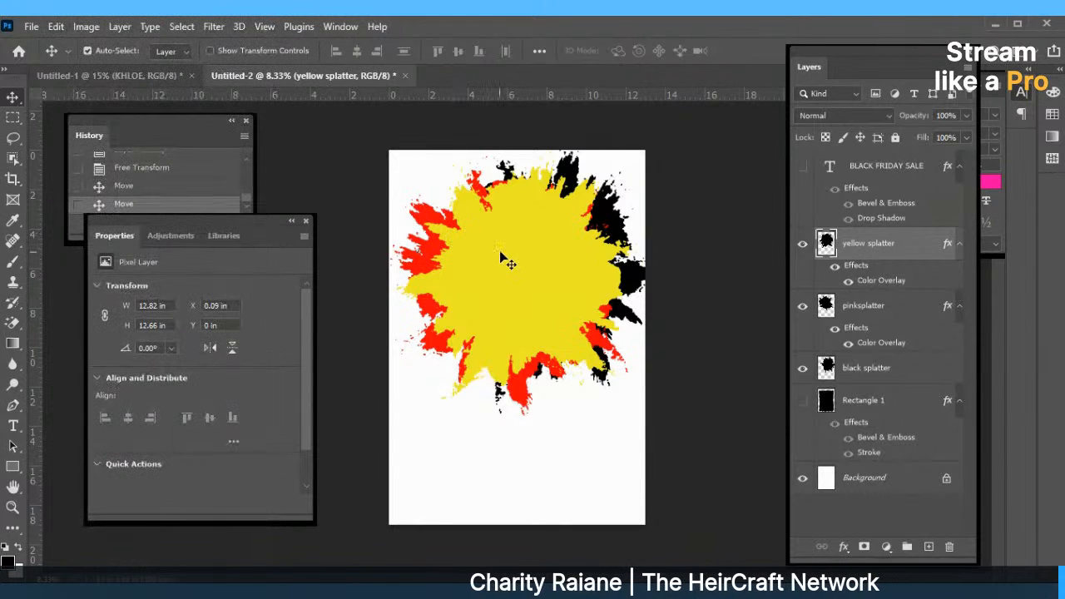
{"action": "left_click", "coordinate": [56, 27]}
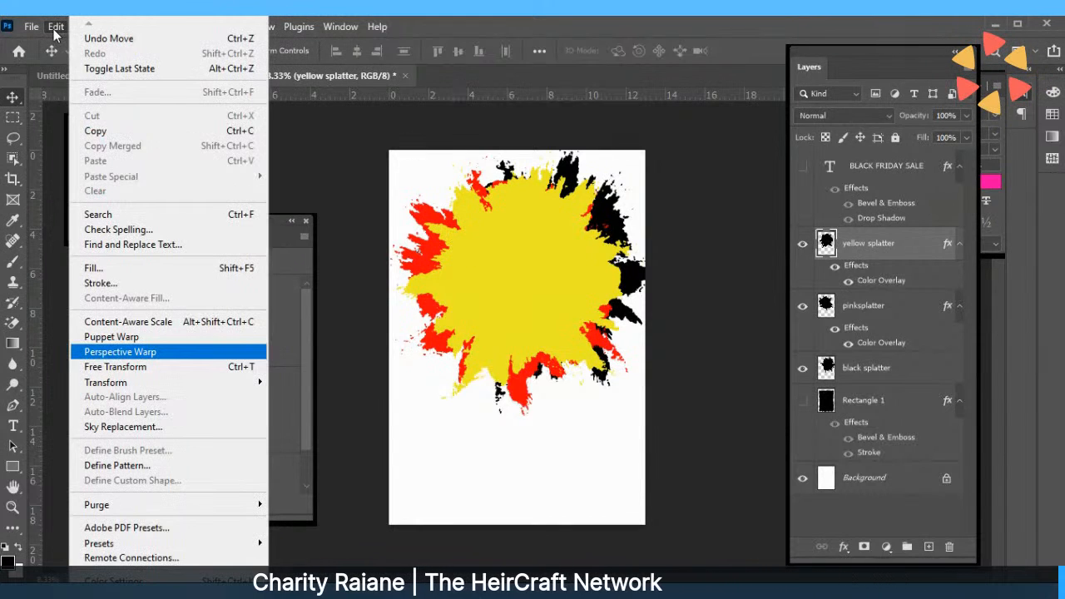
{"action": "left_click", "coordinate": [117, 364]}
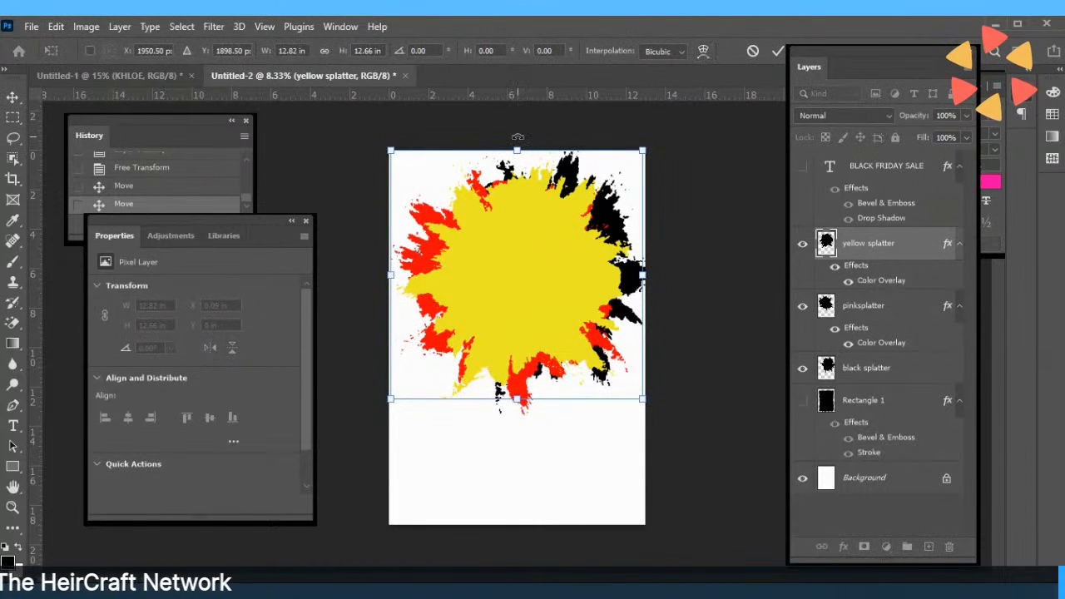
{"action": "left_click", "coordinate": [703, 52]}
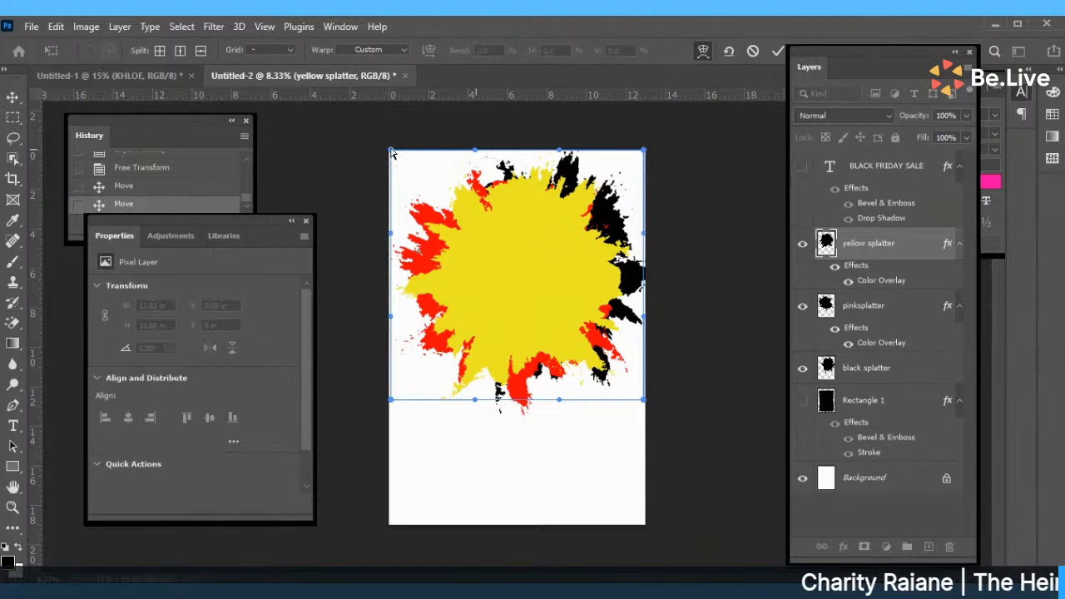
{"action": "left_click_drag", "start_coordinate": [390, 155], "coordinate": [304, 80]}
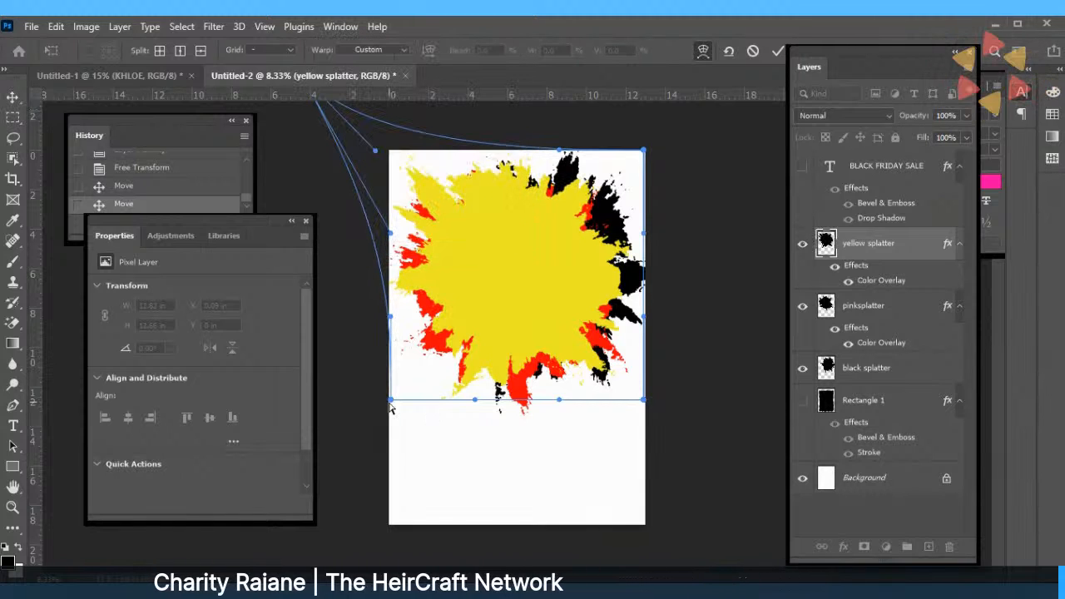
{"action": "left_click_drag", "start_coordinate": [391, 402], "coordinate": [391, 483]}
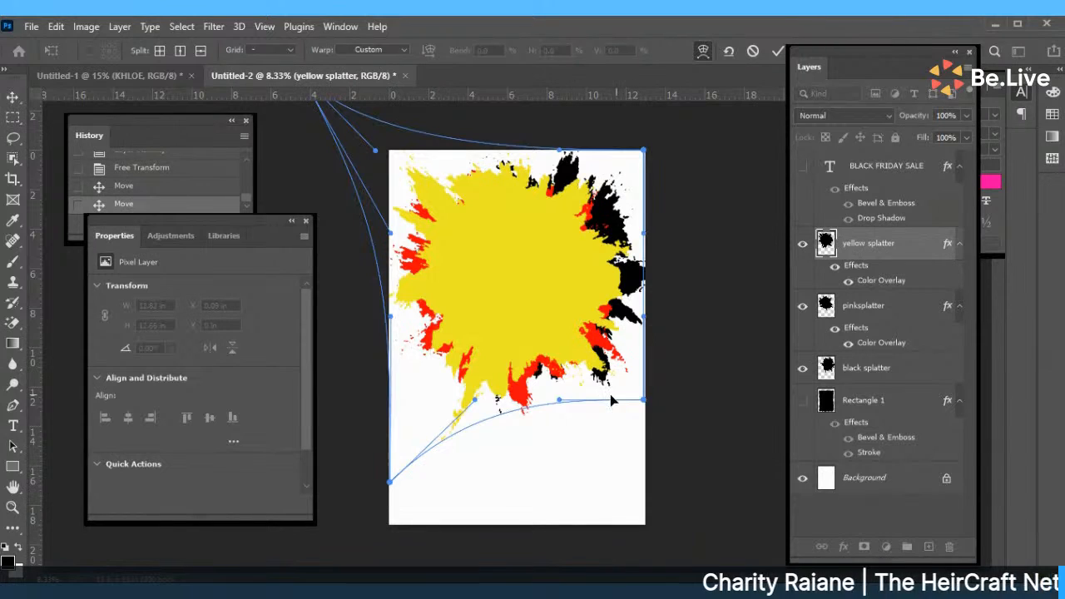
{"action": "left_click_drag", "start_coordinate": [644, 400], "coordinate": [702, 455]}
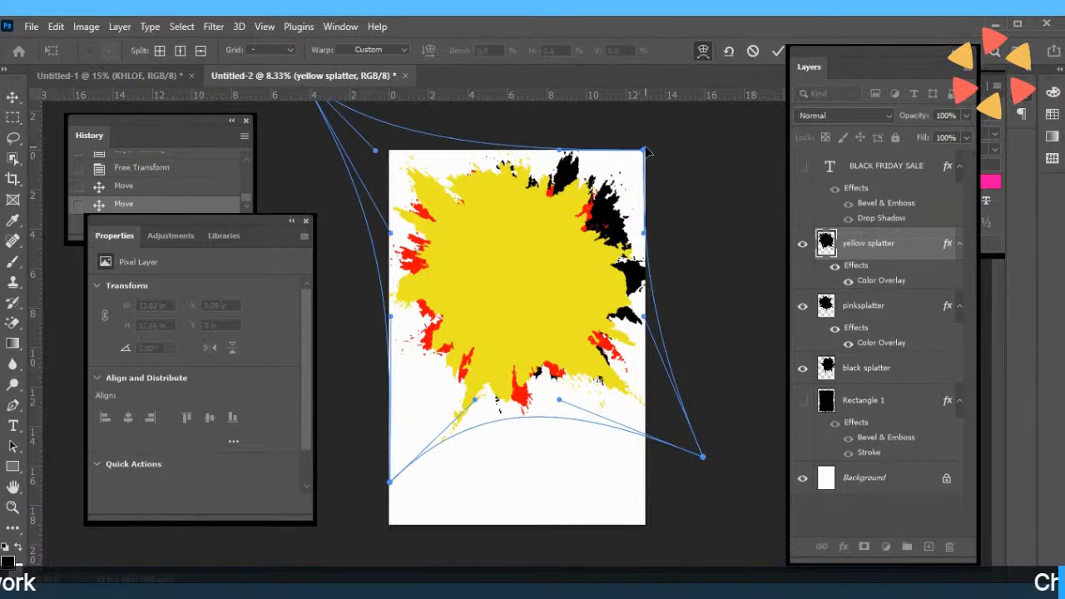
{"action": "left_click_drag", "start_coordinate": [646, 151], "coordinate": [708, 101]}
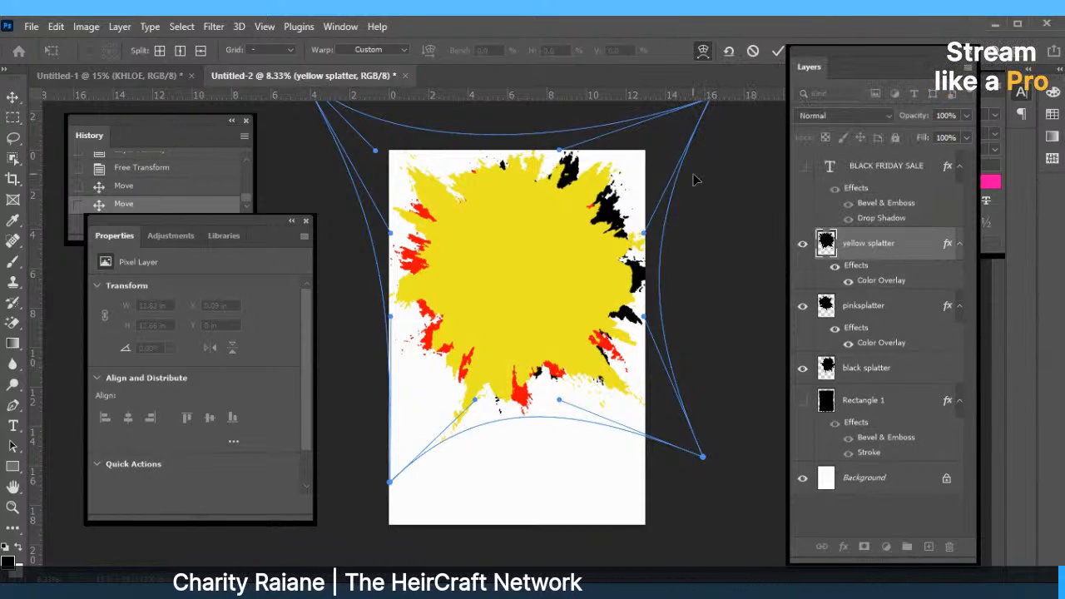
{"action": "left_click", "coordinate": [777, 51]}
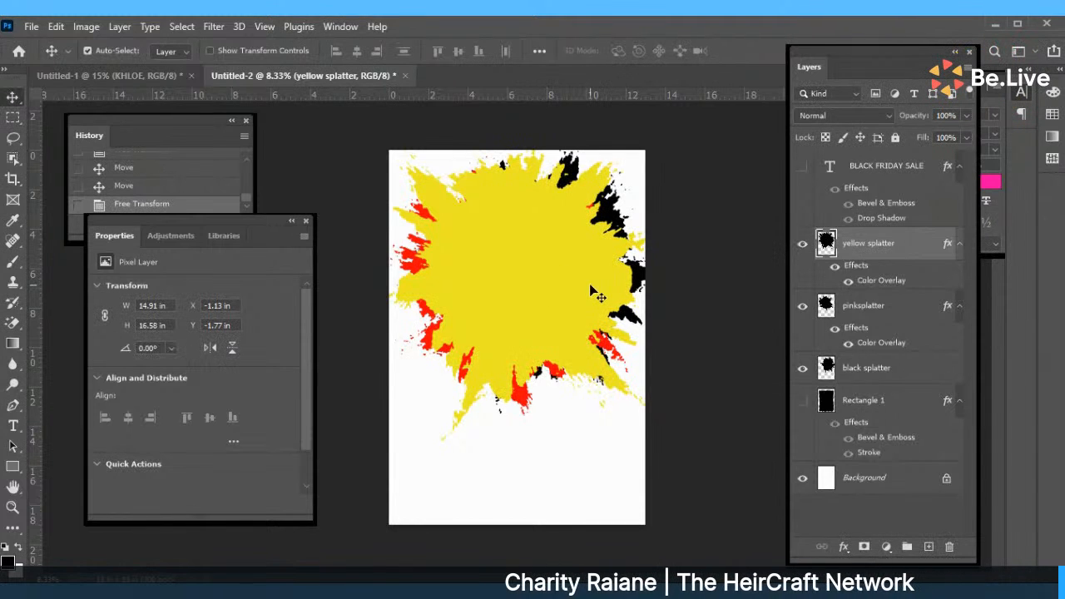
{"action": "left_click_drag", "start_coordinate": [547, 284], "coordinate": [553, 306]}
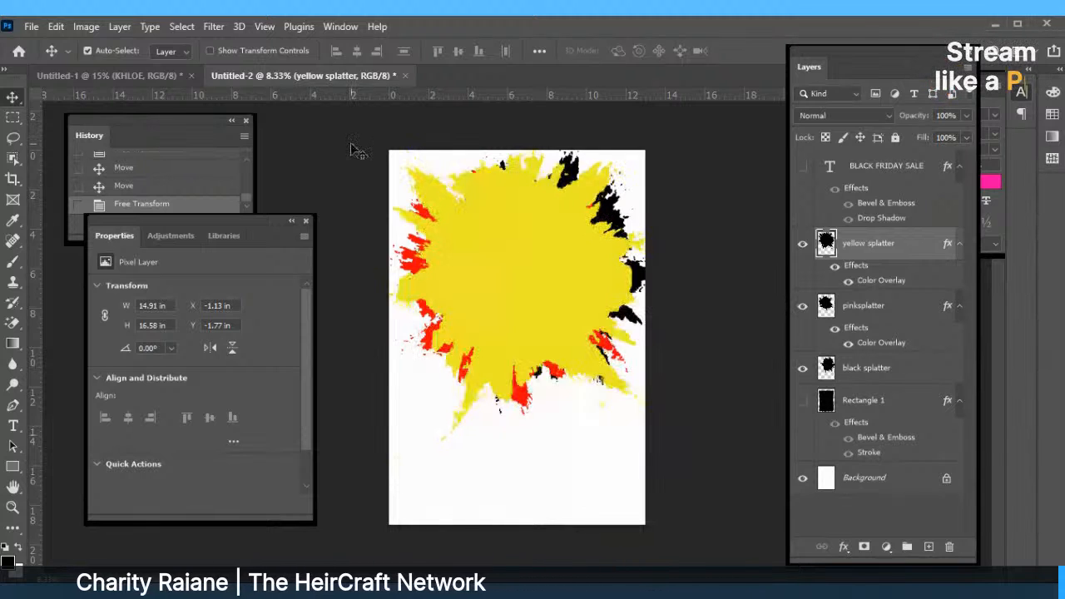
{"action": "left_click_drag", "start_coordinate": [532, 244], "coordinate": [529, 478]}
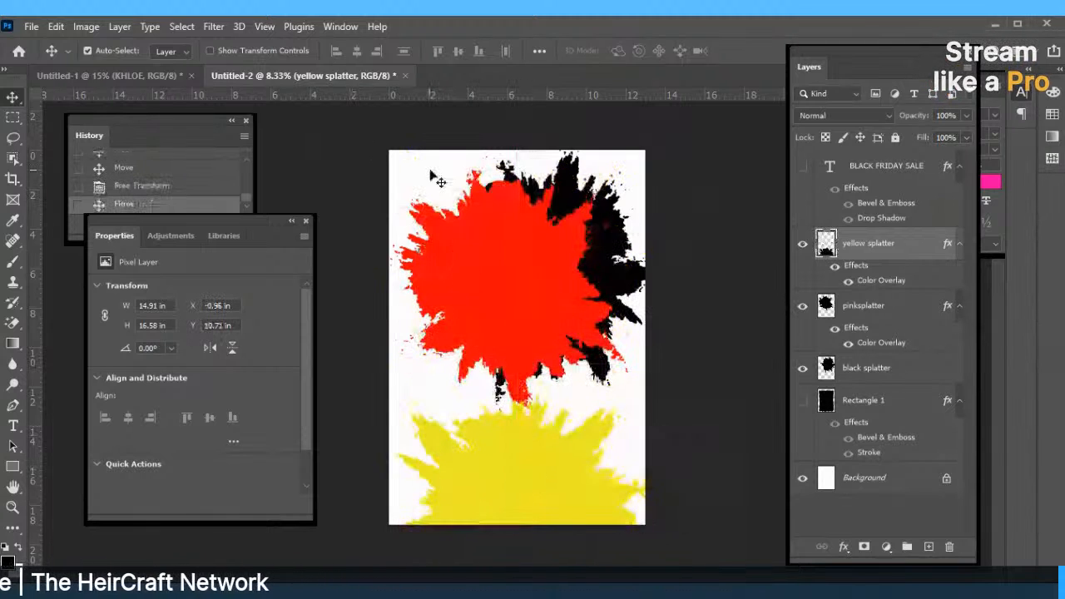
Duplicate the black splatter as a hidden 'ORIGINAL' backup layer placed below it.
{"action": "left_click_drag", "start_coordinate": [425, 159], "coordinate": [510, 225]}
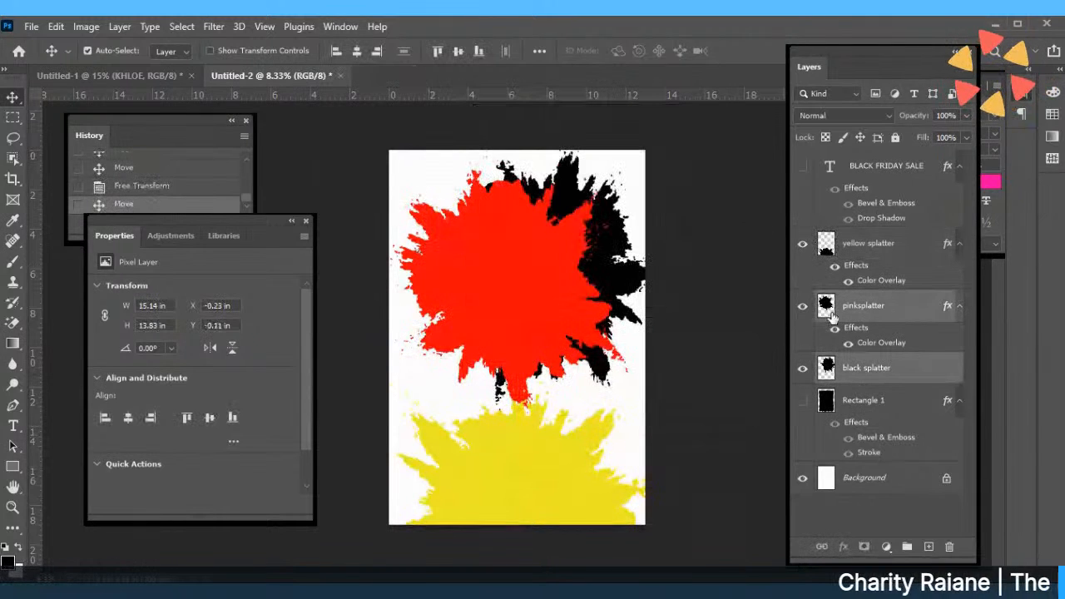
{"action": "left_click", "coordinate": [842, 369]}
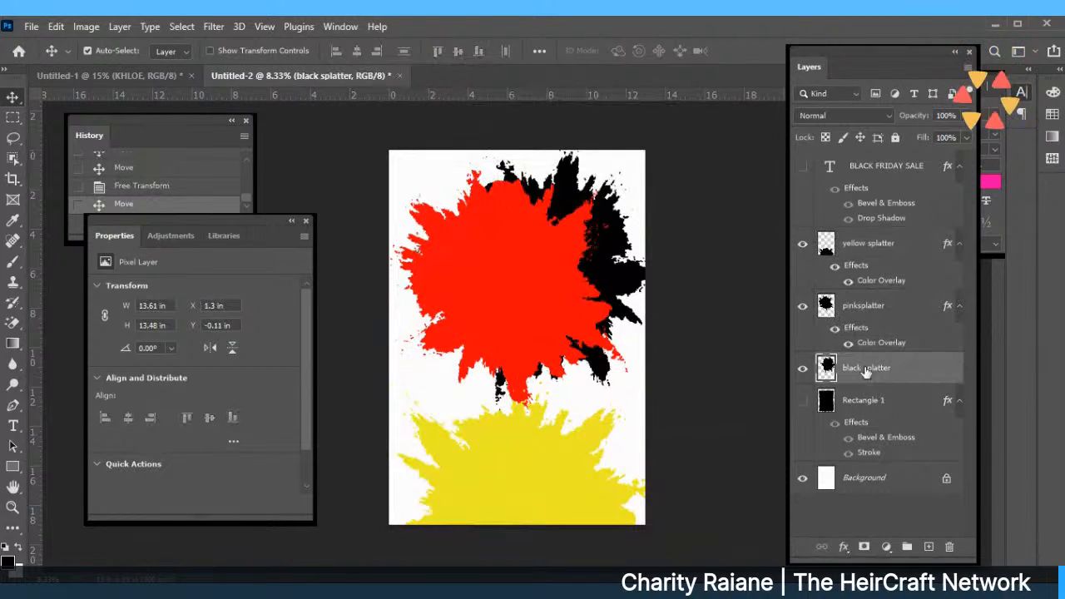
{"action": "right_click", "coordinate": [864, 366]}
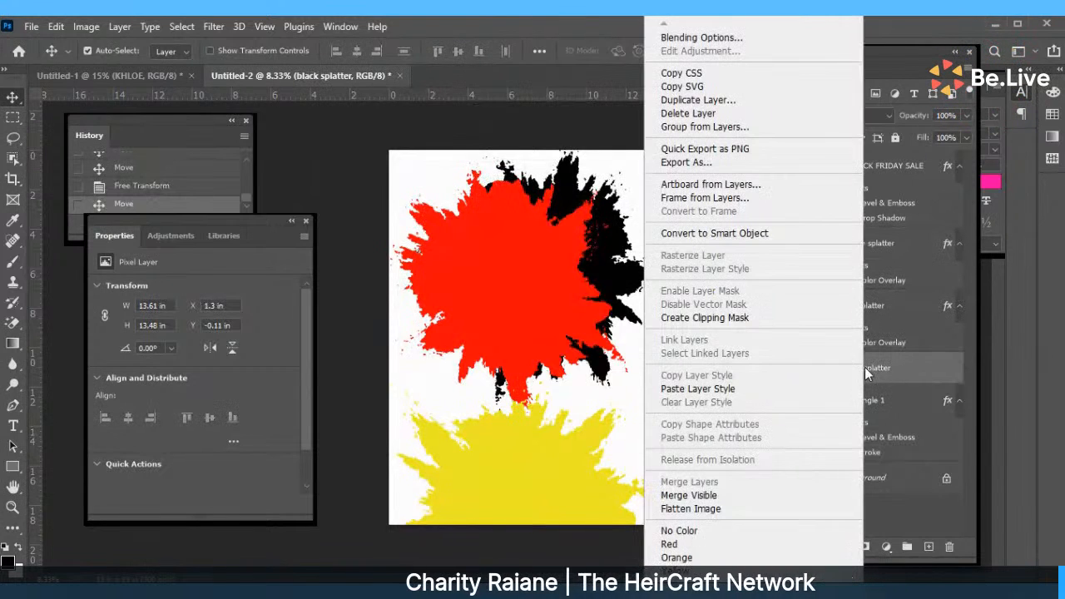
{"action": "left_click", "coordinate": [698, 100]}
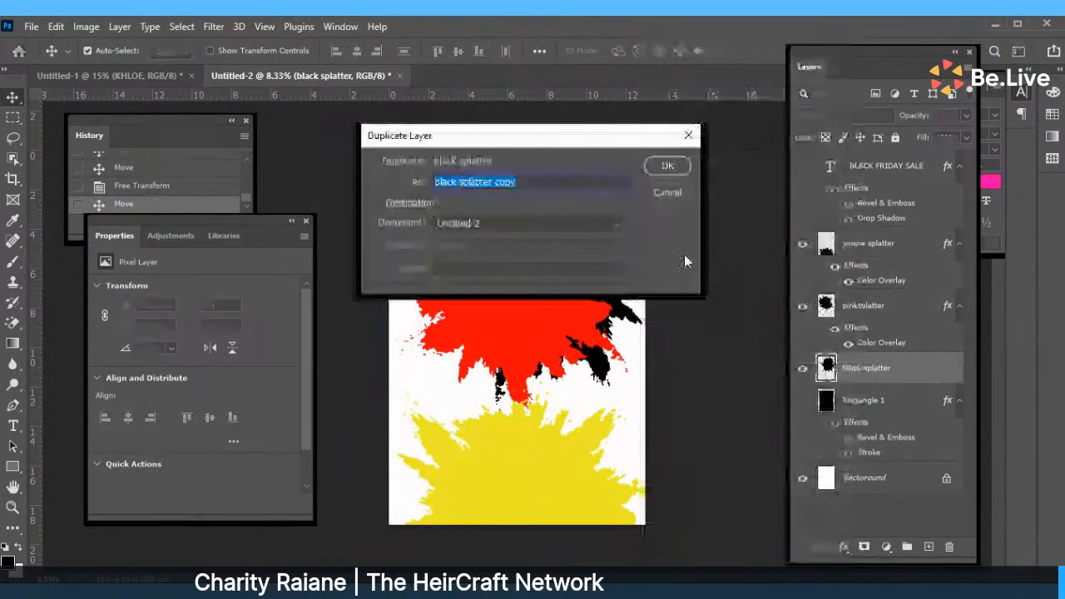
{"action": "type", "text": "ORIGN"}
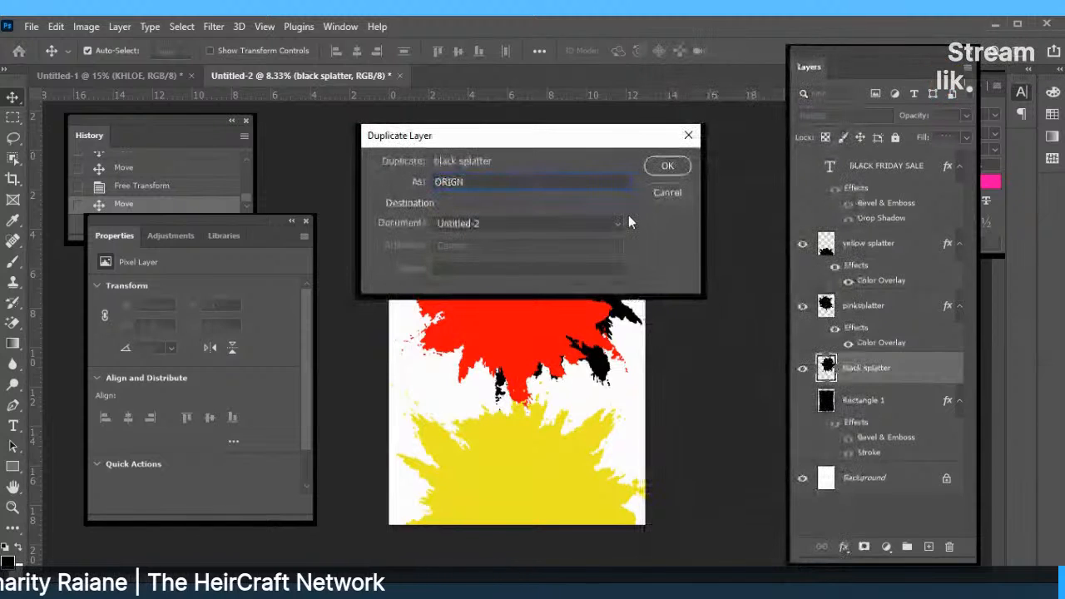
{"action": "key", "text": "BackSpace"}
{"action": "type", "text": "INAL"}
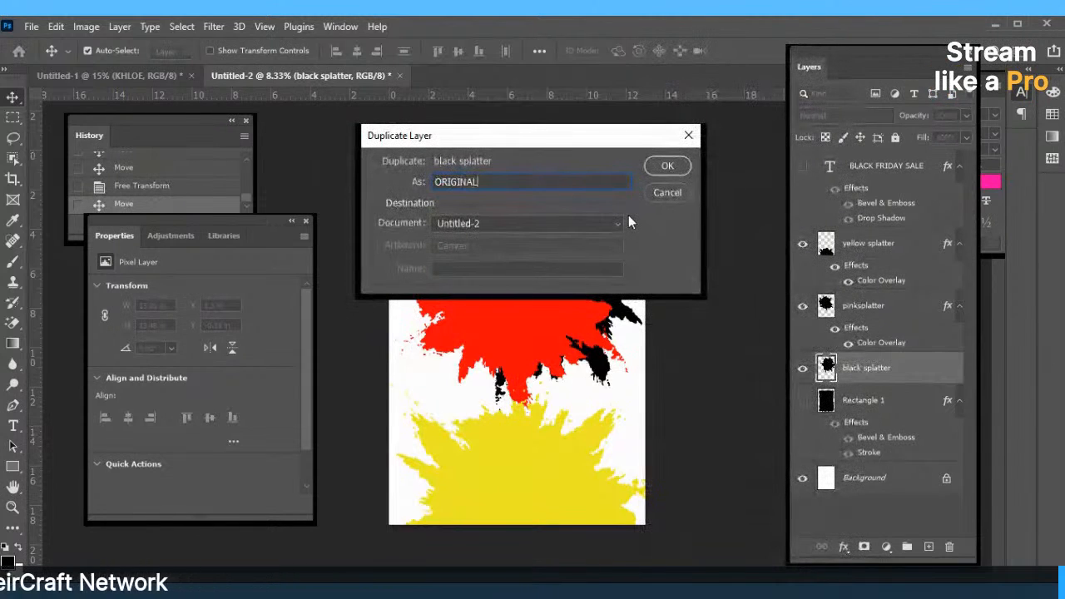
{"action": "key", "text": "Return"}
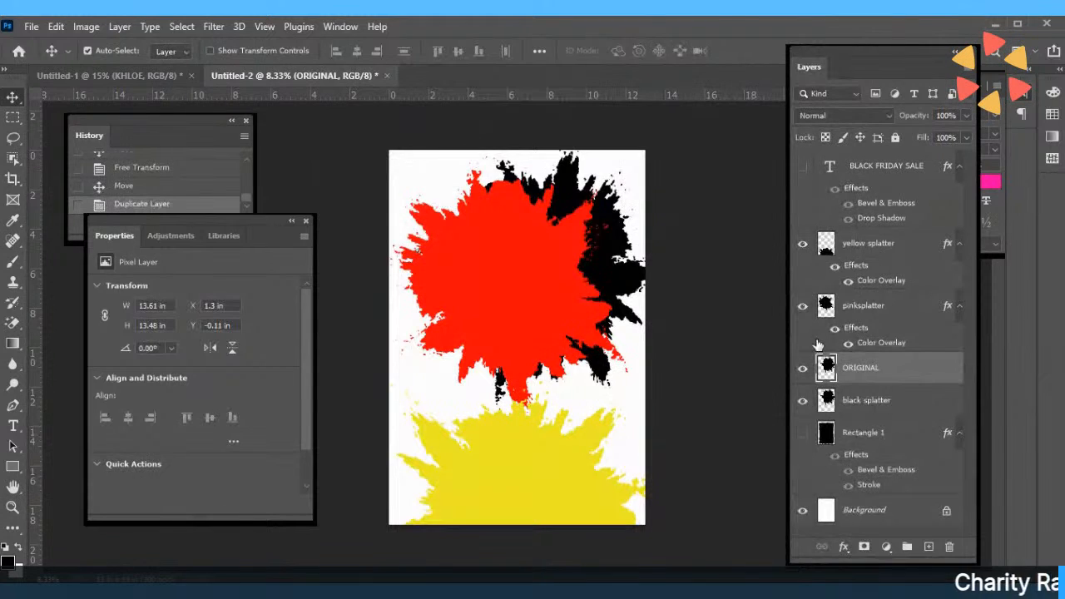
{"action": "left_click_drag", "start_coordinate": [859, 375], "coordinate": [840, 433]}
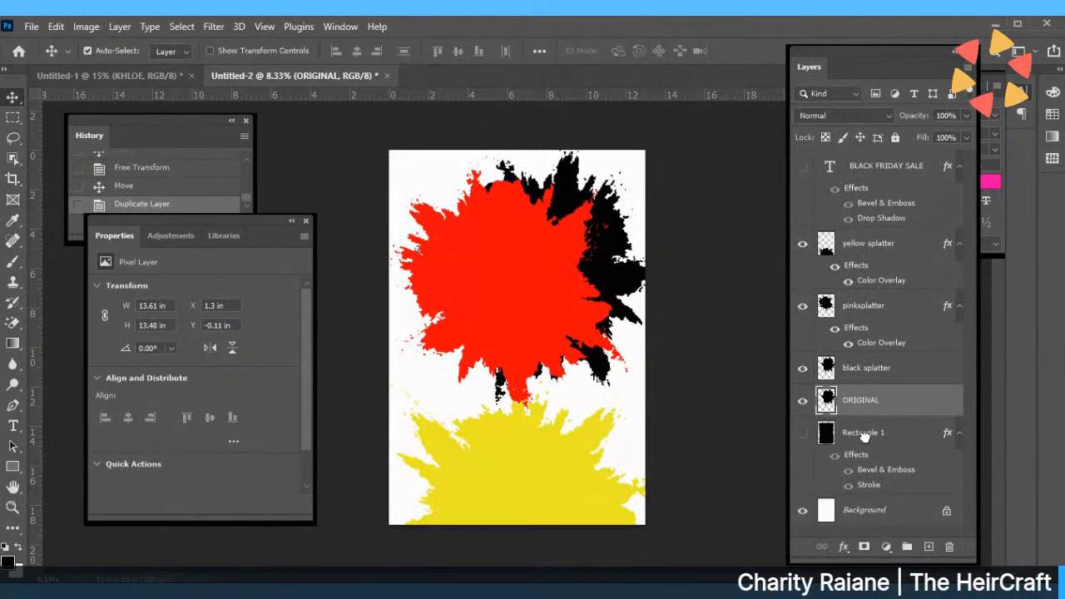
{"action": "left_click", "coordinate": [802, 400]}
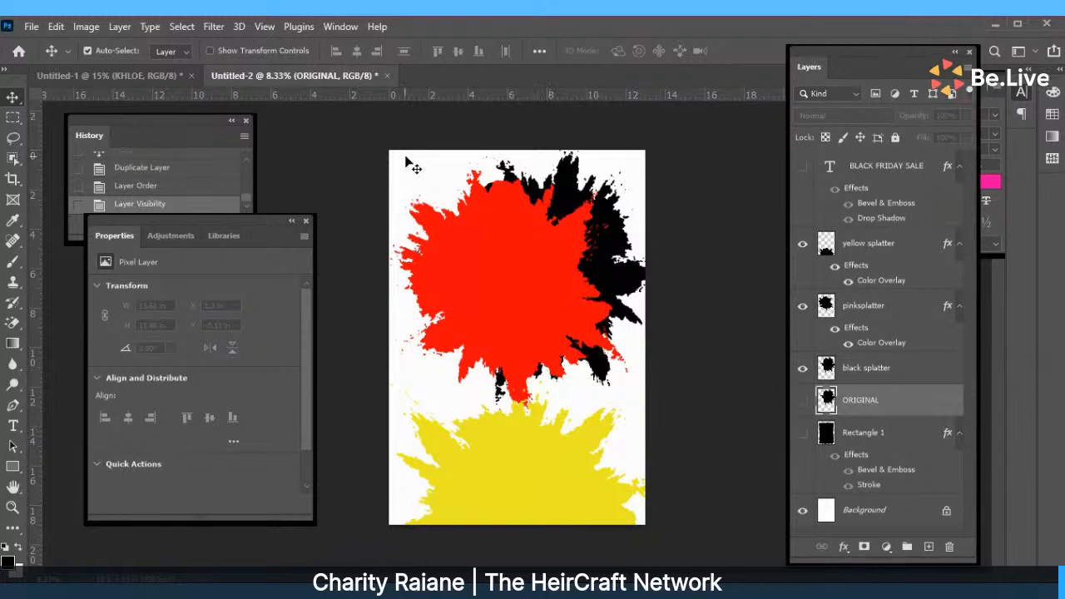
Nudge the black splatter right and down to X 1.14 in, Y 0.39 in.
{"action": "left_click_drag", "start_coordinate": [406, 157], "coordinate": [595, 230]}
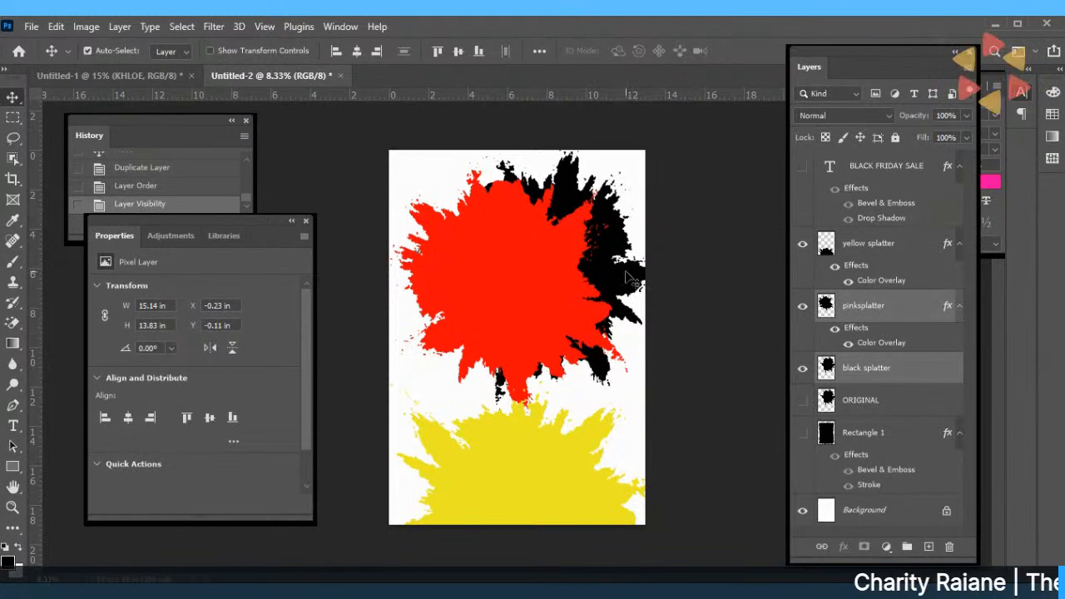
{"action": "left_click_drag", "start_coordinate": [630, 280], "coordinate": [622, 276]}
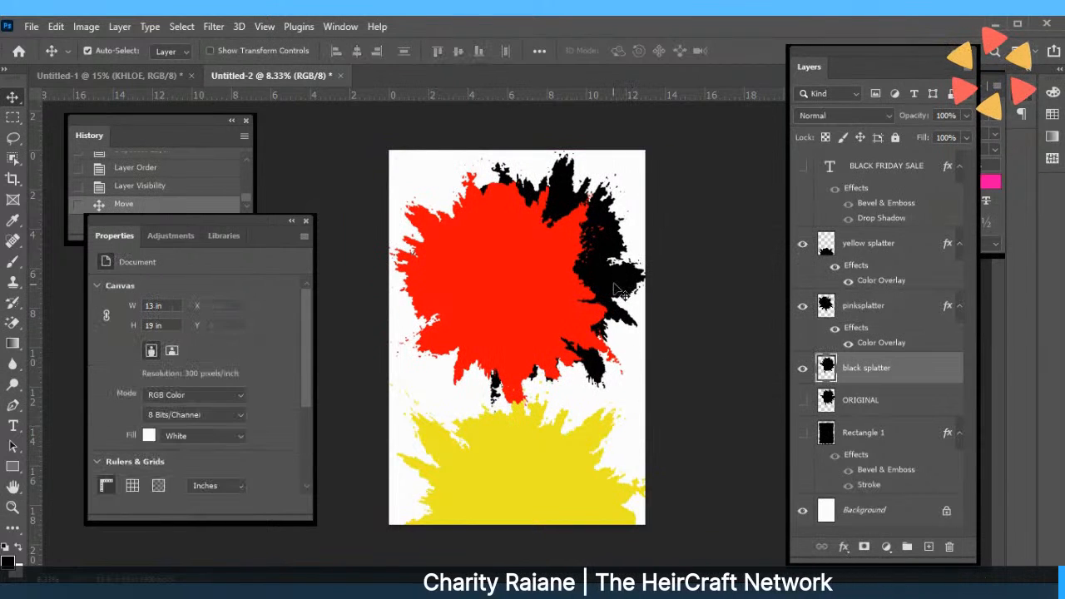
{"action": "left_click_drag", "start_coordinate": [614, 283], "coordinate": [616, 289]}
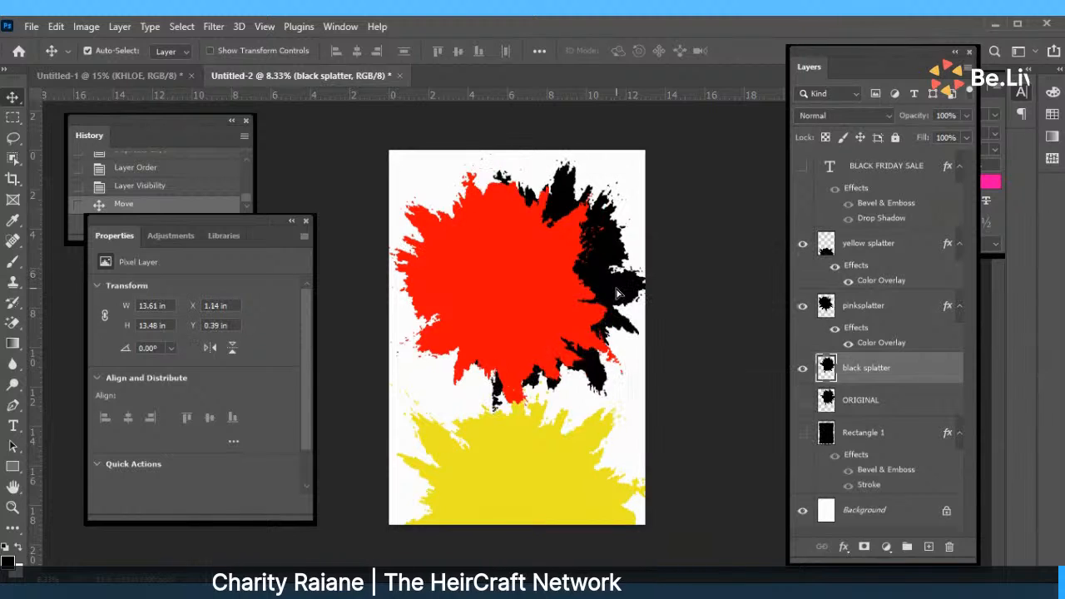
Rotate the black splatter about 25 degrees clockwise and shift it up-left.
{"action": "left_click", "coordinate": [64, 28]}
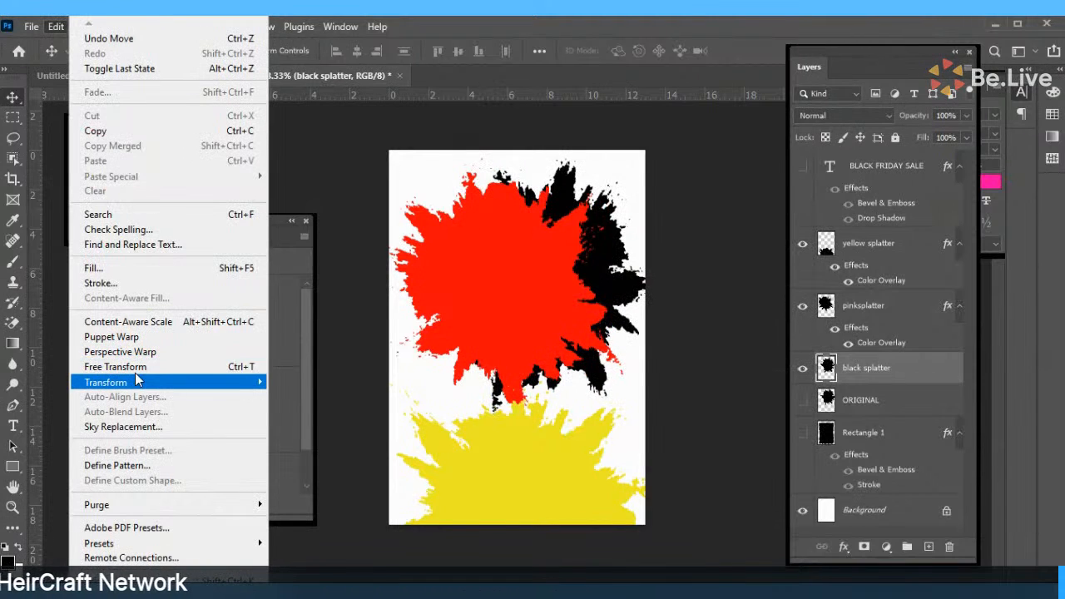
{"action": "mouse_move", "coordinate": [137, 381]}
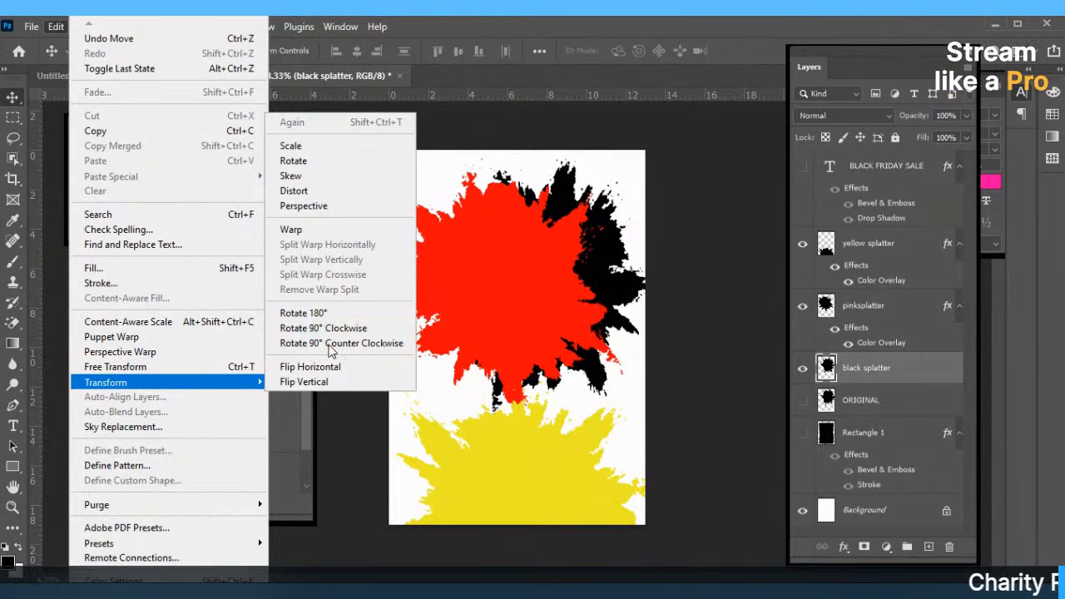
{"action": "left_click", "coordinate": [324, 162]}
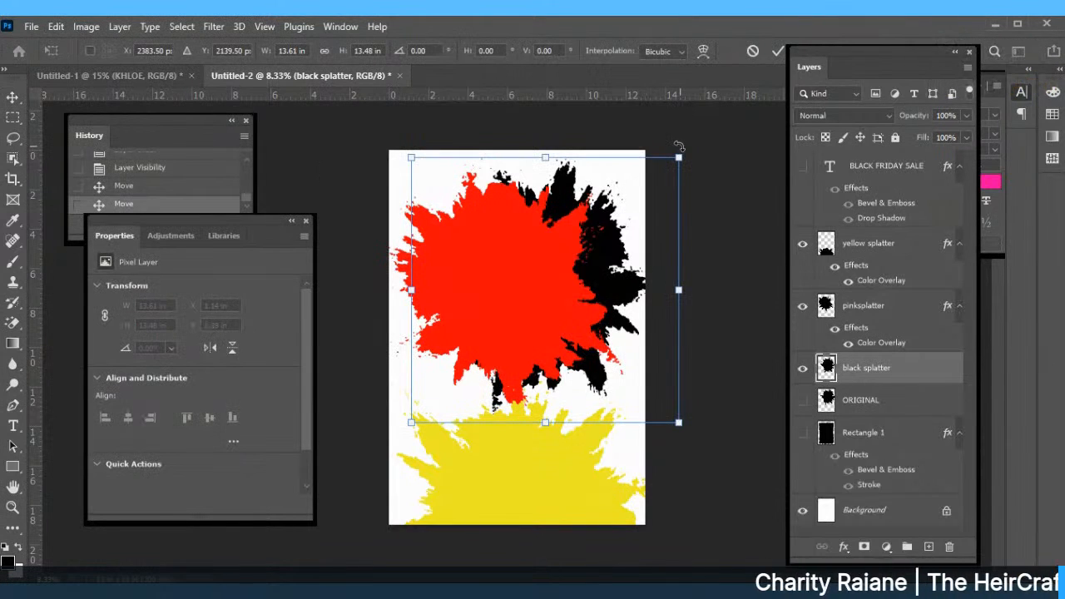
{"action": "left_click_drag", "start_coordinate": [685, 156], "coordinate": [695, 242]}
{"action": "left_click_drag", "start_coordinate": [605, 278], "coordinate": [594, 269]}
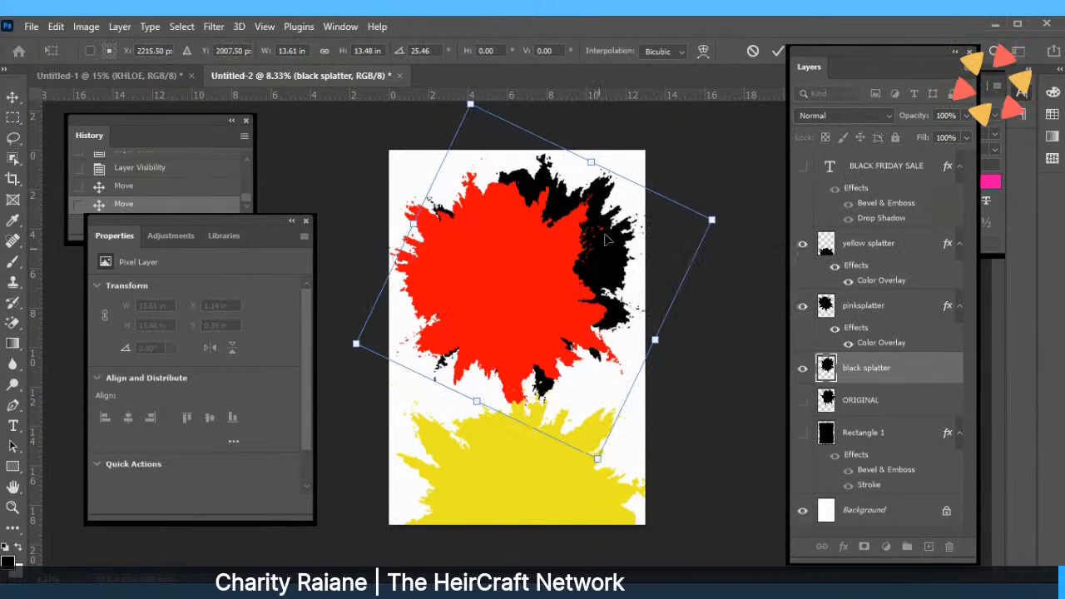
Warp the black splatter so its spikes stretch around the red splatter's right and lower edges.
{"action": "left_click", "coordinate": [702, 52]}
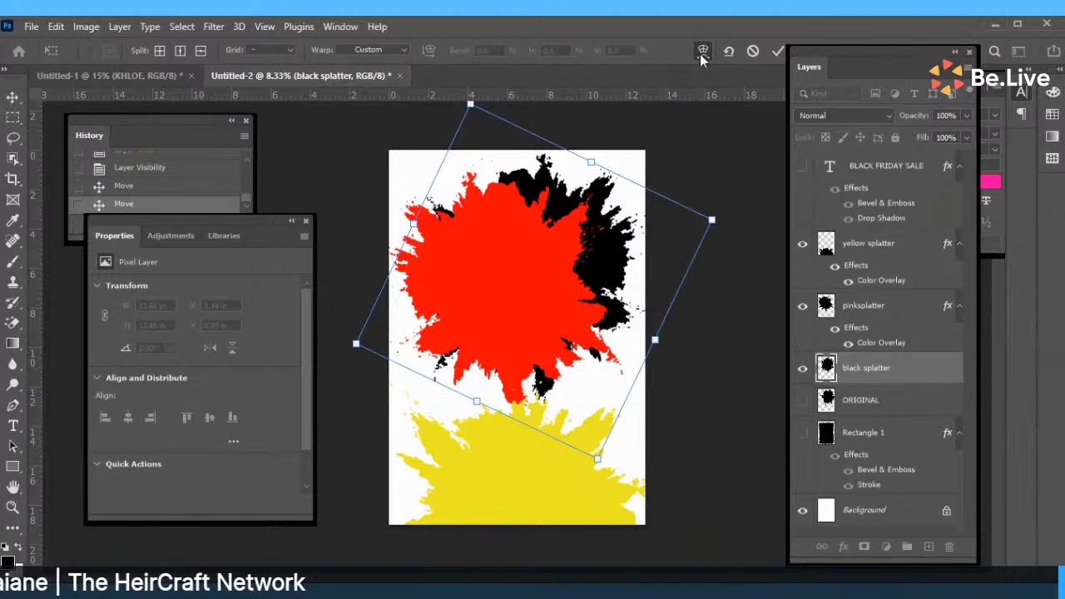
{"action": "left_click", "coordinate": [702, 52]}
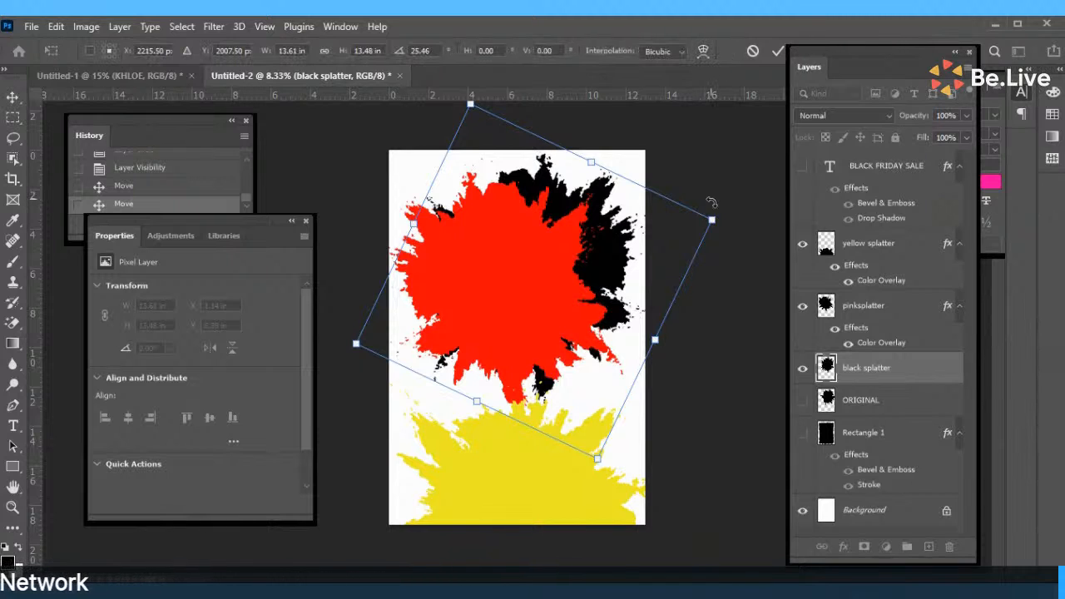
{"action": "left_click", "coordinate": [704, 52]}
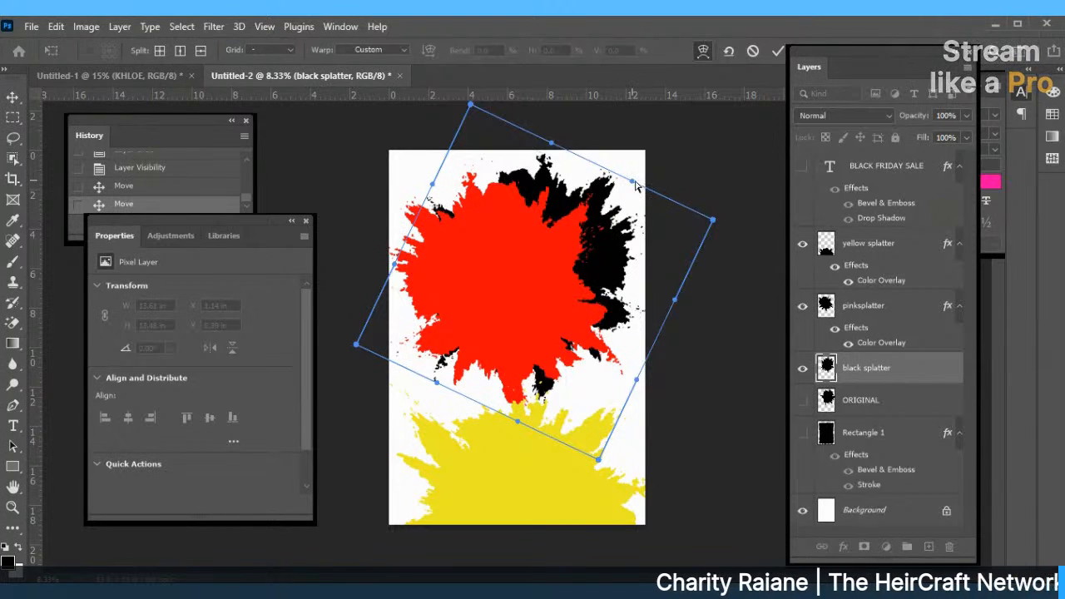
{"action": "left_click_drag", "start_coordinate": [635, 185], "coordinate": [679, 143]}
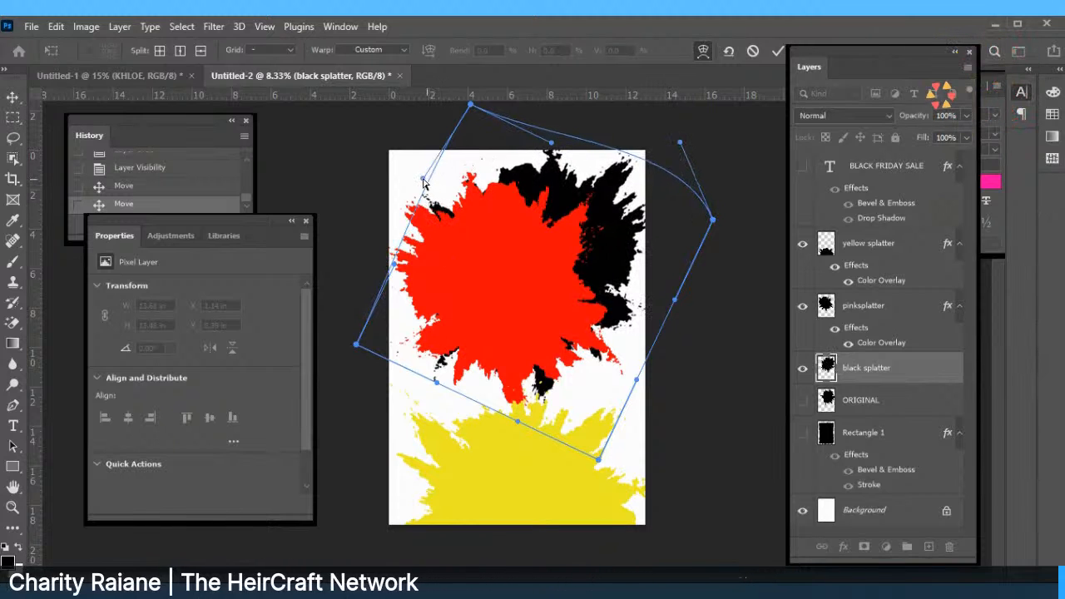
{"action": "left_click_drag", "start_coordinate": [424, 181], "coordinate": [360, 125]}
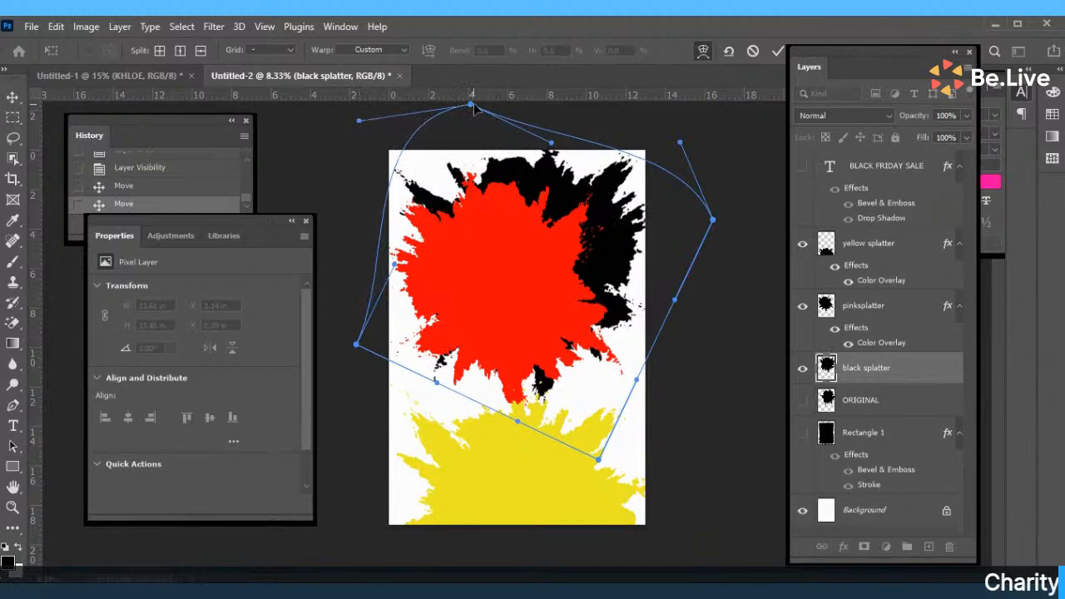
{"action": "left_click_drag", "start_coordinate": [471, 106], "coordinate": [476, 141]}
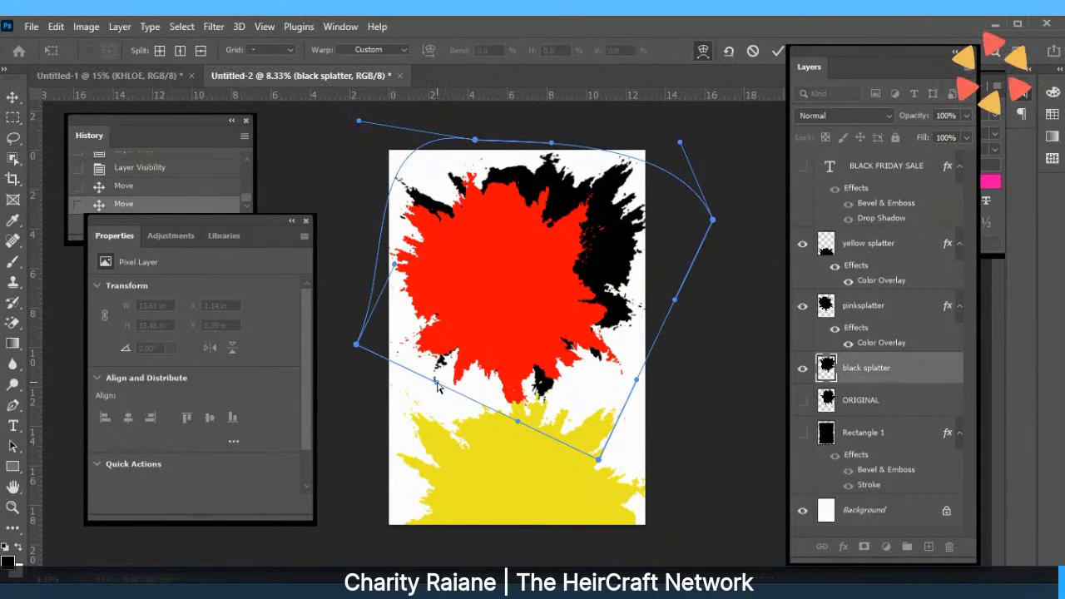
{"action": "left_click_drag", "start_coordinate": [435, 380], "coordinate": [350, 464]}
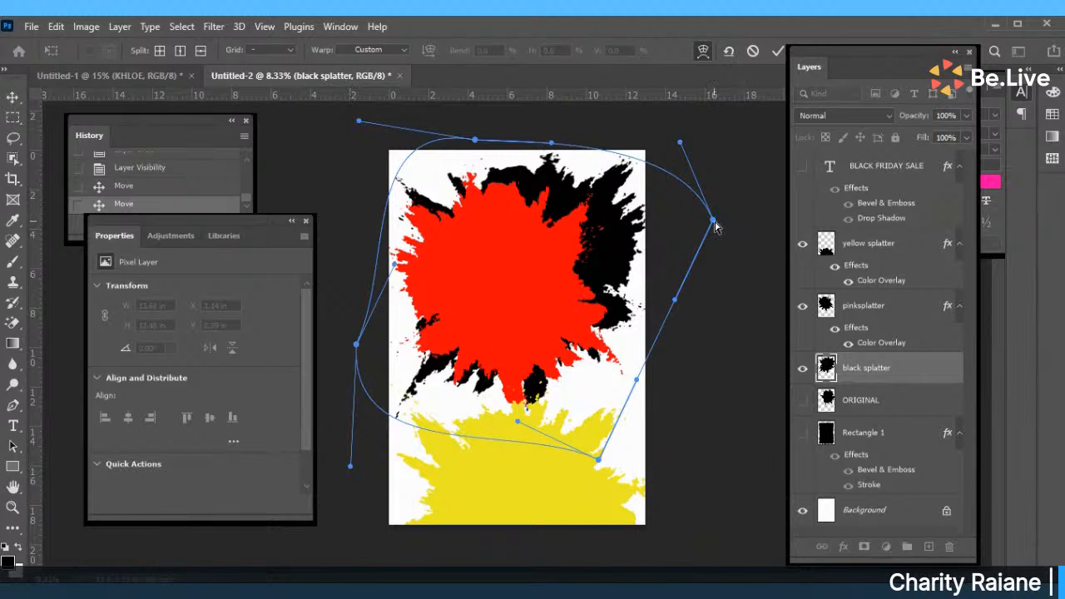
{"action": "left_click_drag", "start_coordinate": [714, 224], "coordinate": [672, 208]}
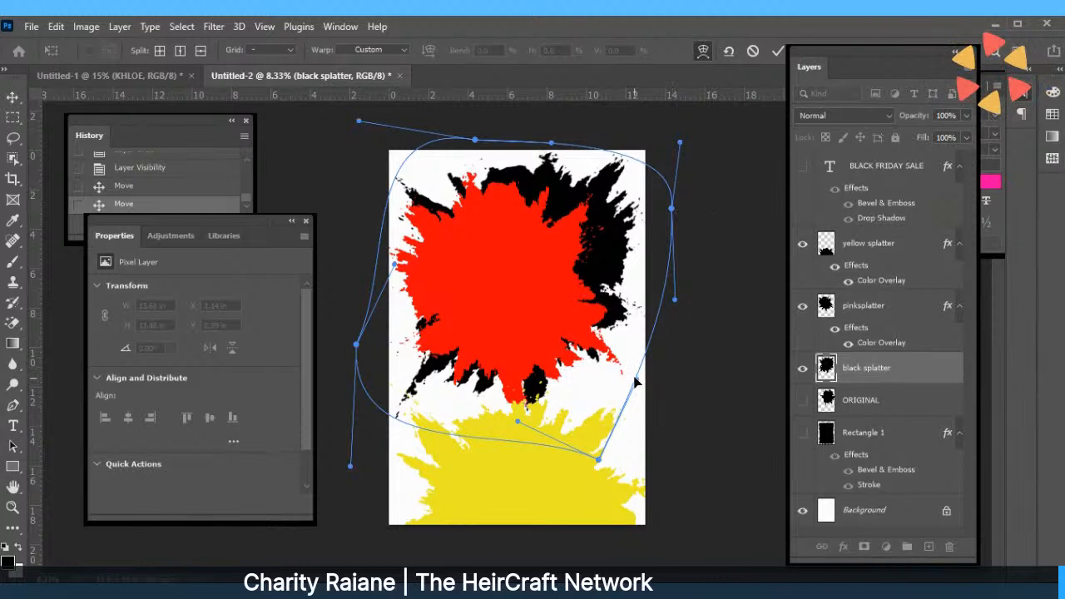
{"action": "left_click_drag", "start_coordinate": [635, 381], "coordinate": [682, 497]}
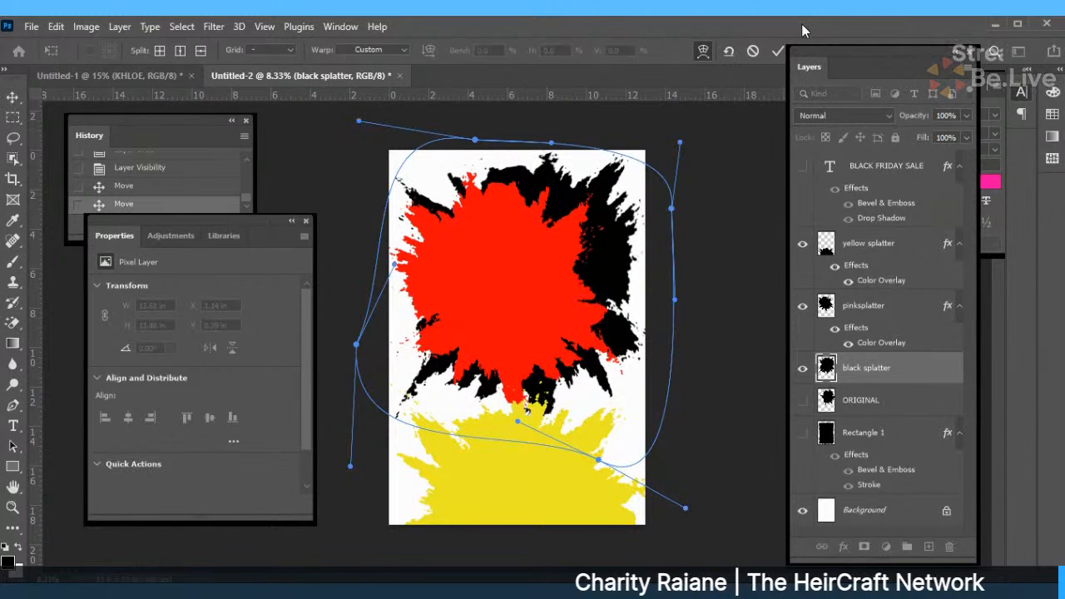
{"action": "left_click", "coordinate": [778, 52]}
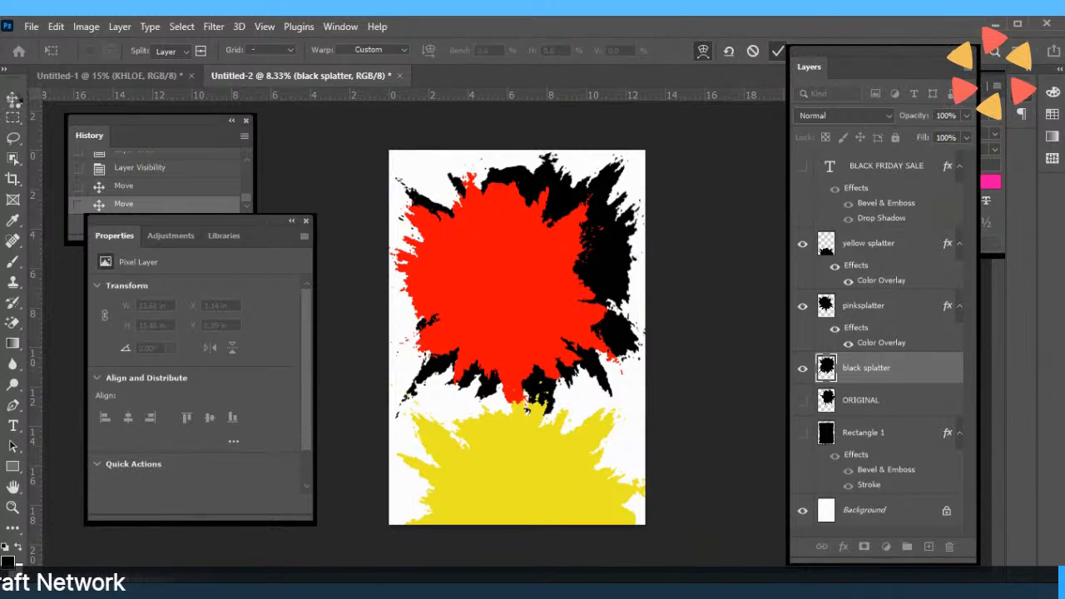
Merge the black and red splatter layers into pinksplatter, then drag the yellow splatter upward.
{"action": "left_click", "coordinate": [12, 99]}
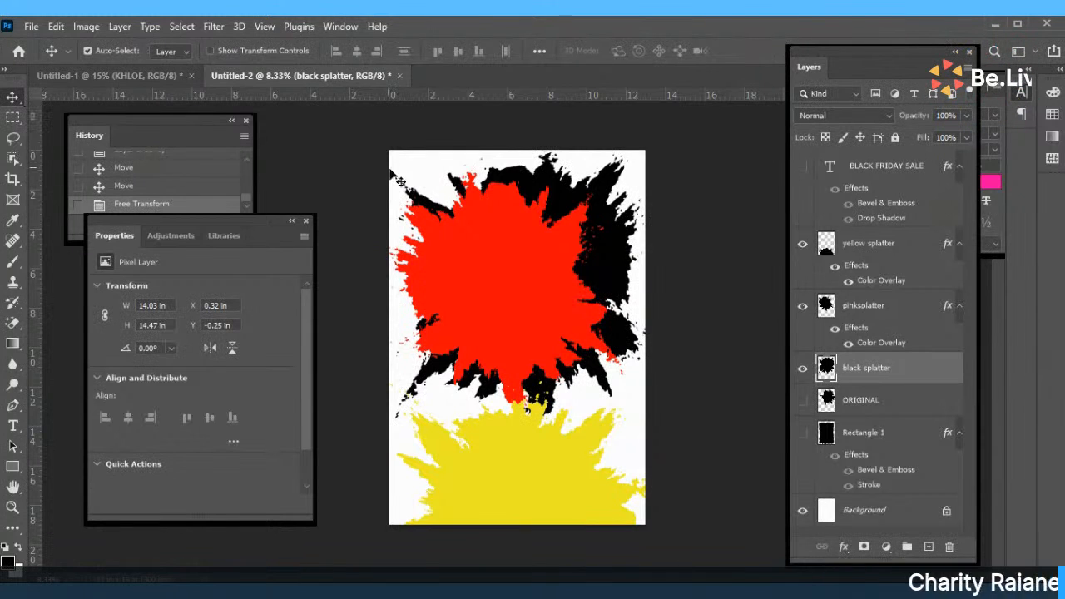
{"action": "left_click_drag", "start_coordinate": [391, 150], "coordinate": [594, 265]}
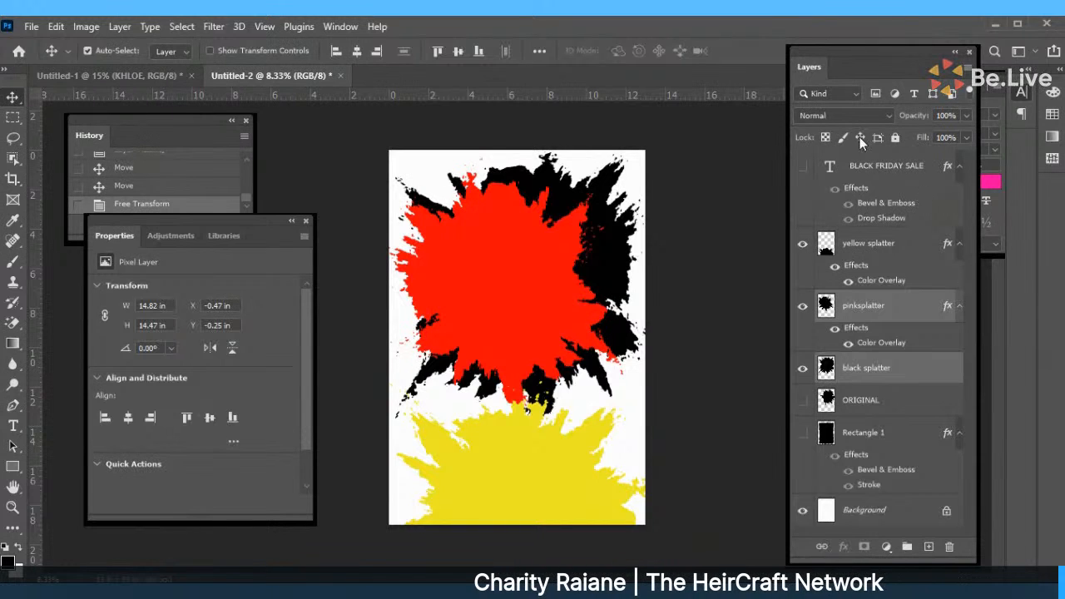
{"action": "right_click", "coordinate": [884, 313]}
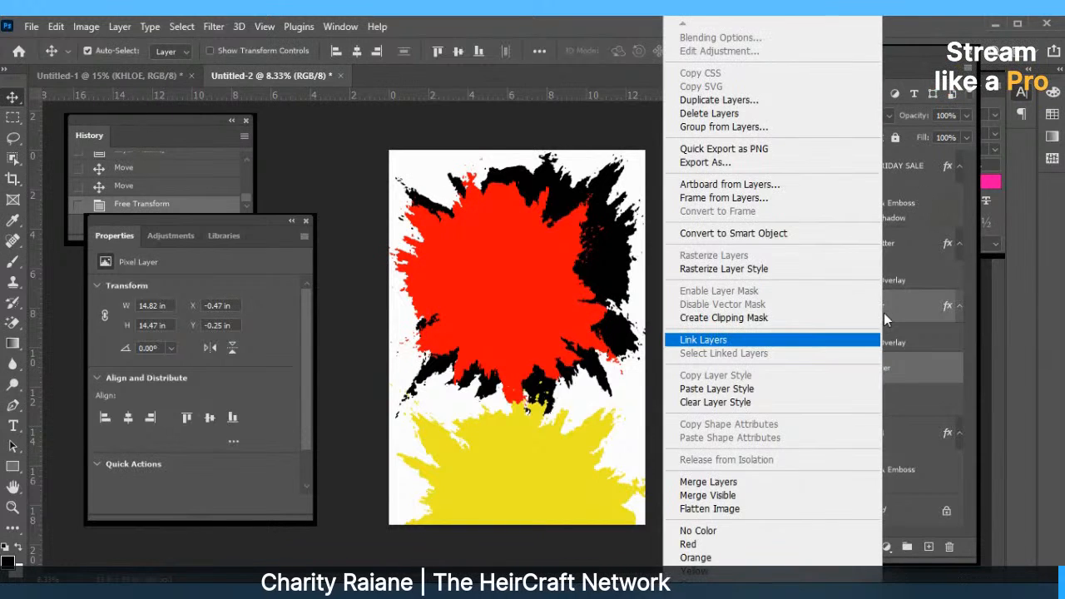
{"action": "left_click", "coordinate": [705, 484]}
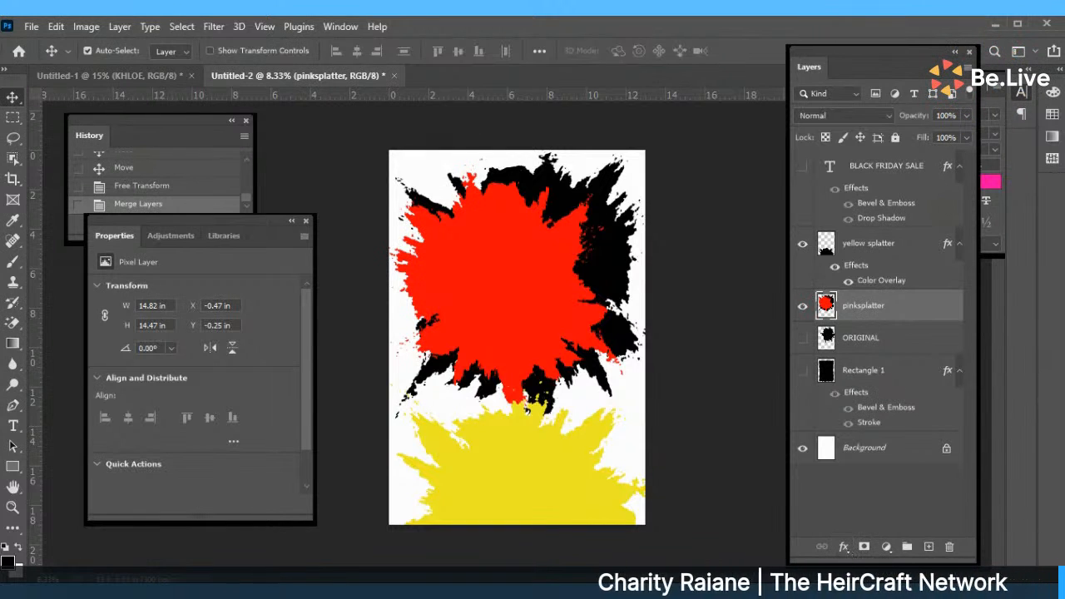
{"action": "left_click_drag", "start_coordinate": [542, 504], "coordinate": [523, 265]}
Reposition the yellow splatter to X -0.96 in, Y -1.06 in, and show the heading over it.
{"action": "key", "text": "ctrl+z"}
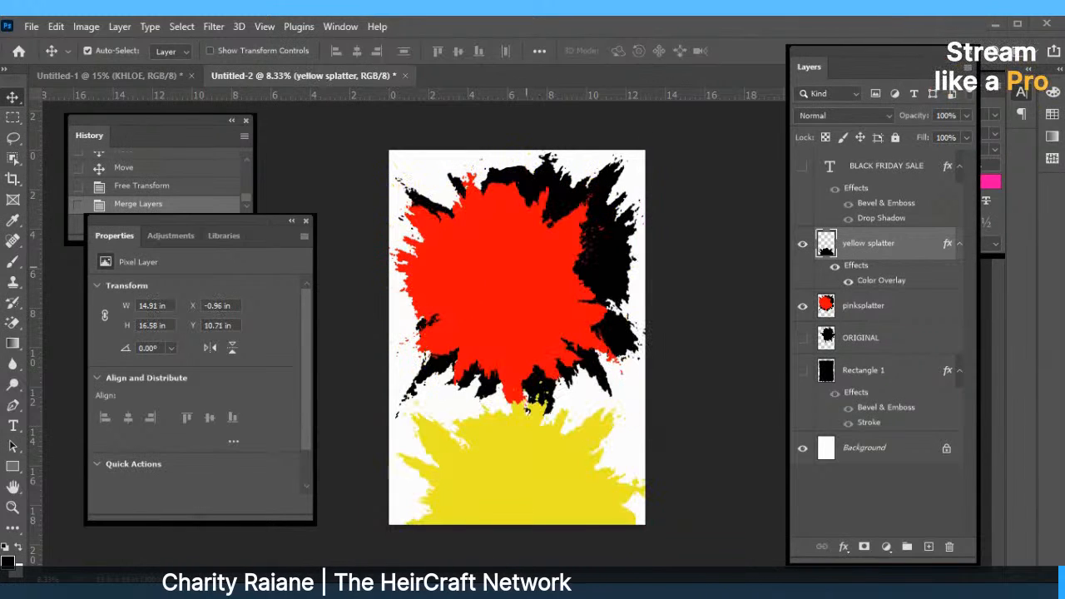
{"action": "left_click_drag", "start_coordinate": [563, 299], "coordinate": [574, 304]}
{"action": "left_click_drag", "start_coordinate": [514, 475], "coordinate": [506, 260]}
{"action": "left_click_drag", "start_coordinate": [506, 252], "coordinate": [518, 252]}
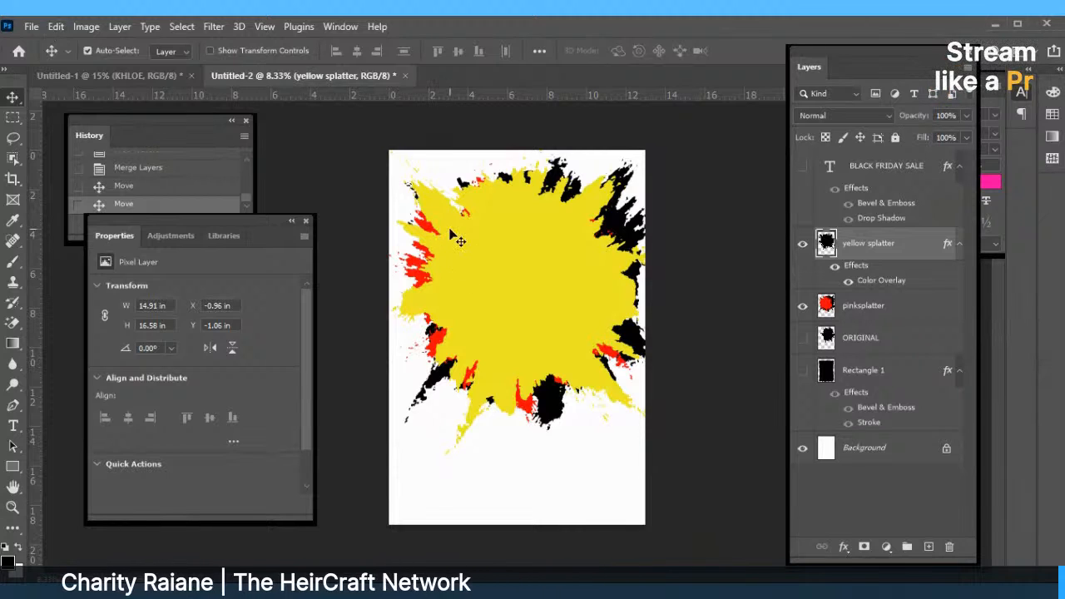
{"action": "left_click", "coordinate": [802, 167]}
{"action": "left_click_drag", "start_coordinate": [537, 245], "coordinate": [551, 294]}
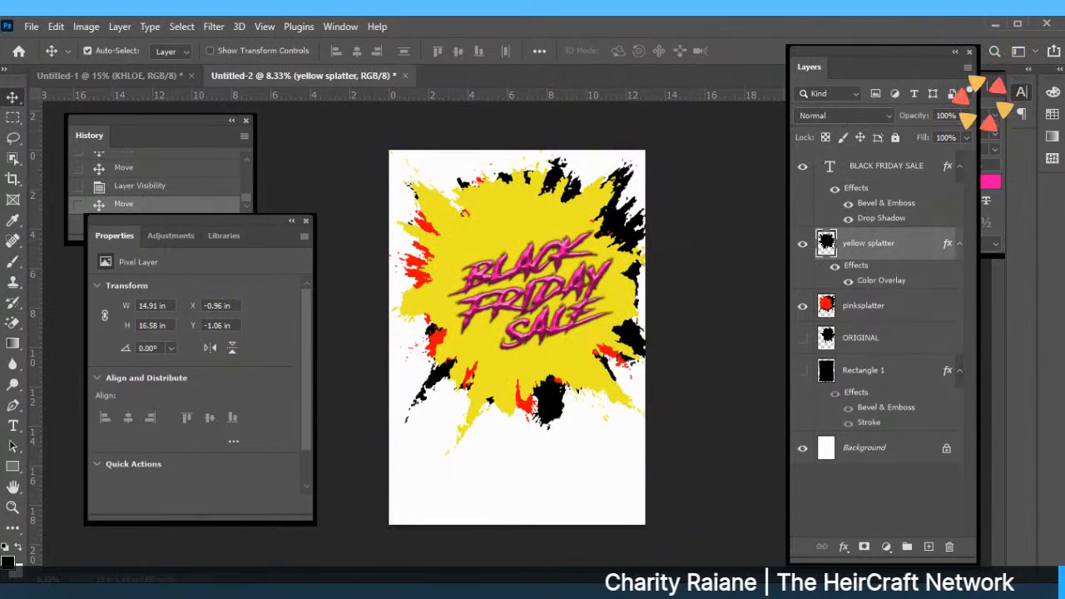
Free Transform the yellow splatter with linked width and height, shrinking it proportionally and shifting it up-left.
{"action": "left_click", "coordinate": [52, 26]}
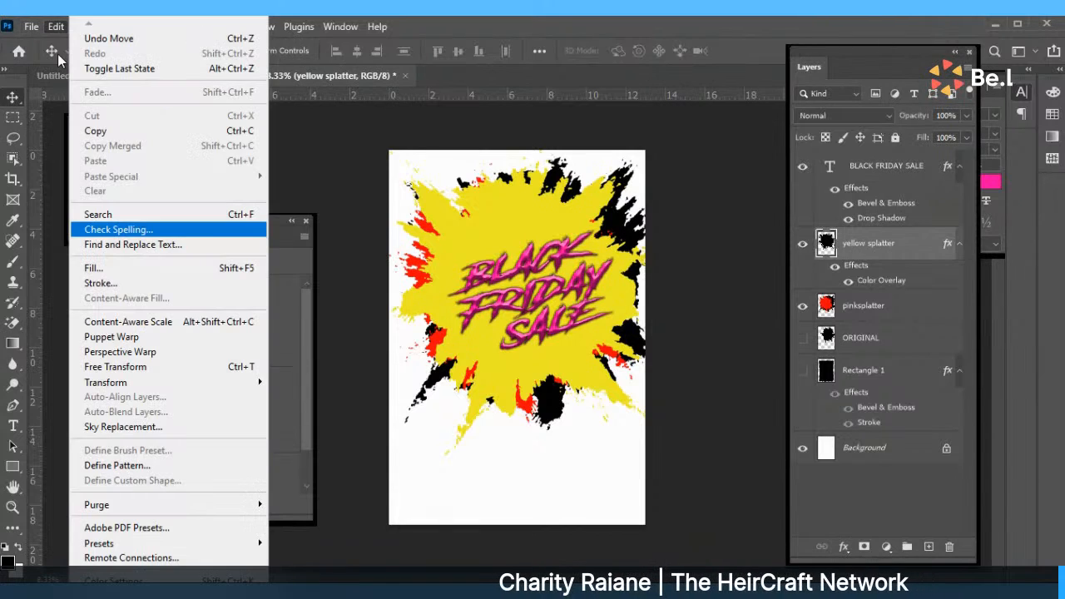
{"action": "left_click", "coordinate": [116, 367]}
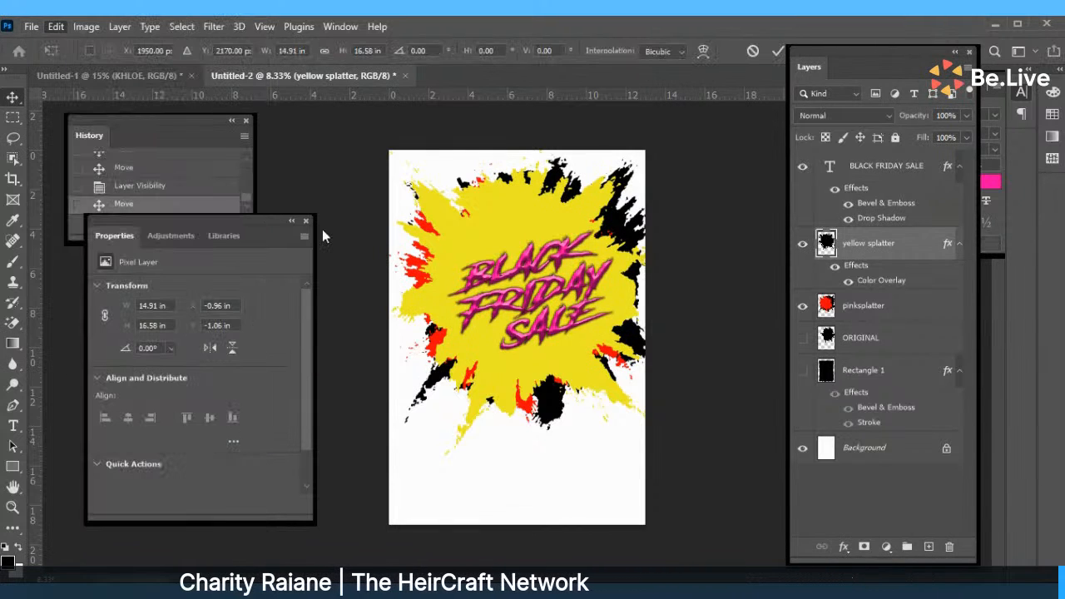
{"action": "left_click", "coordinate": [325, 50]}
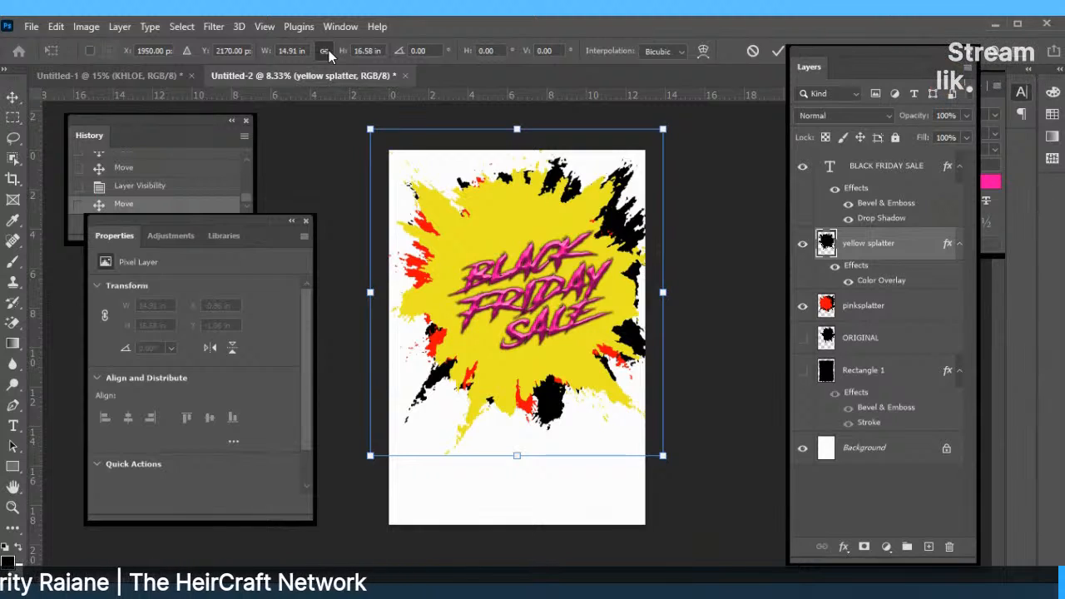
{"action": "left_click_drag", "start_coordinate": [370, 130], "coordinate": [398, 159]}
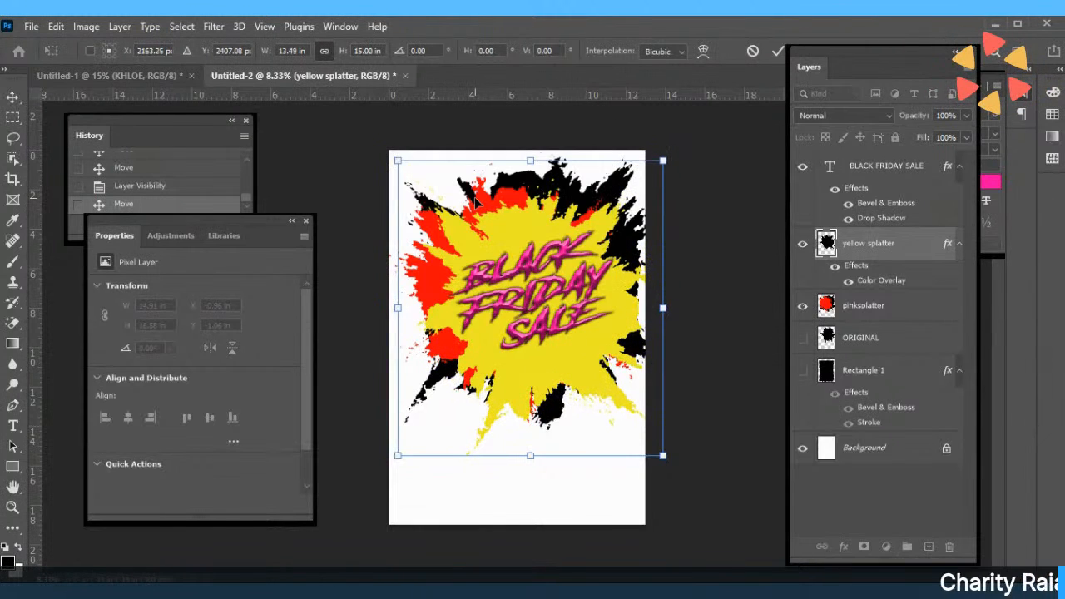
{"action": "left_click_drag", "start_coordinate": [475, 201], "coordinate": [542, 291]}
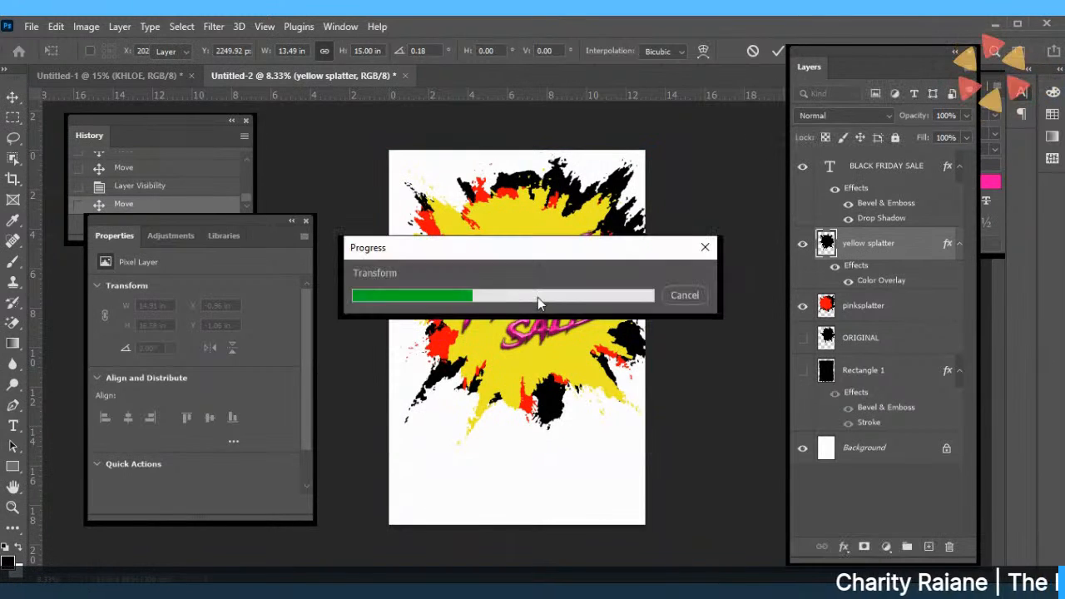
{"action": "left_click", "coordinate": [520, 301]}
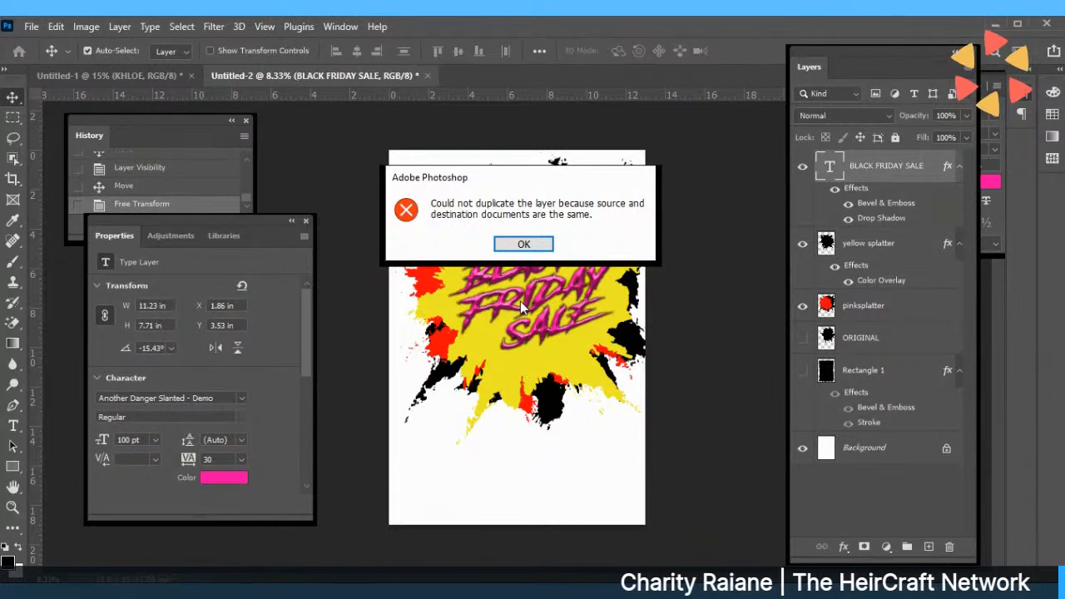
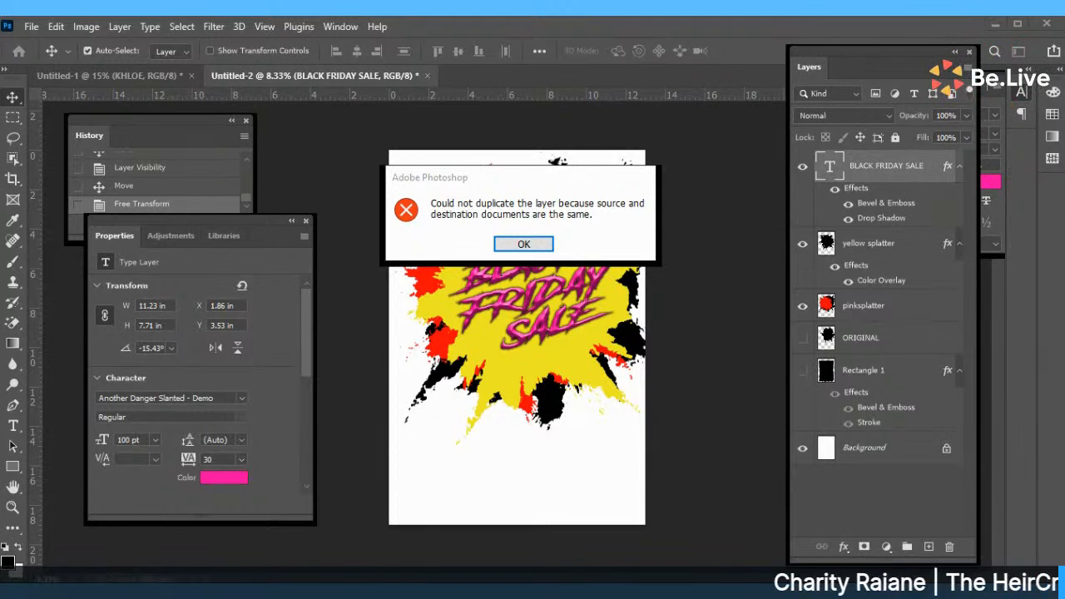
Dismiss the duplicate-layer error and drag the BLACK FRIDAY SALE title below the splatter.
{"action": "left_click", "coordinate": [524, 244]}
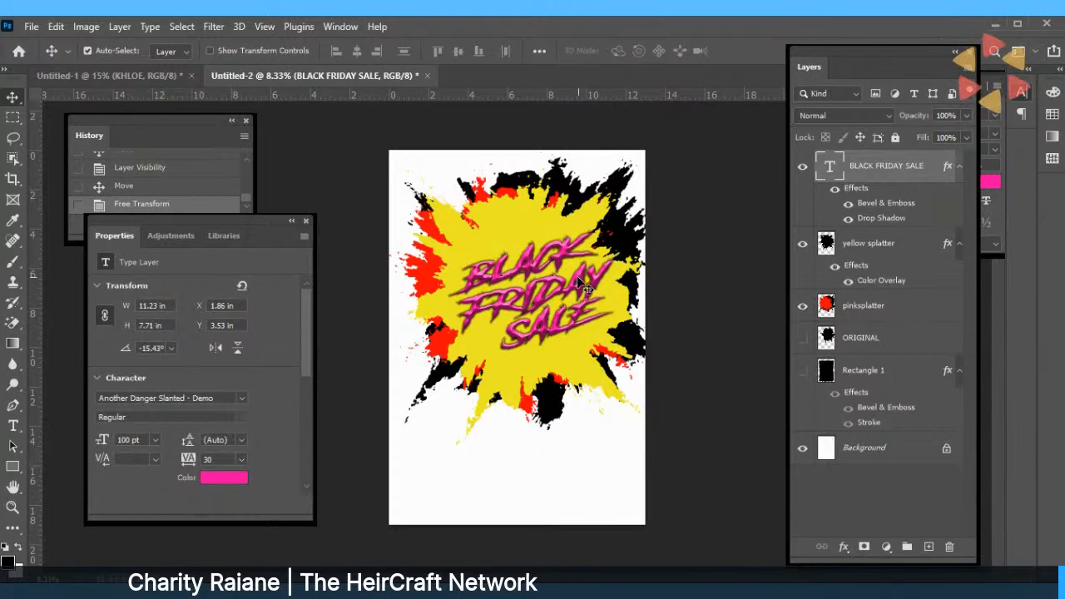
{"action": "left_click_drag", "start_coordinate": [578, 276], "coordinate": [564, 471]}
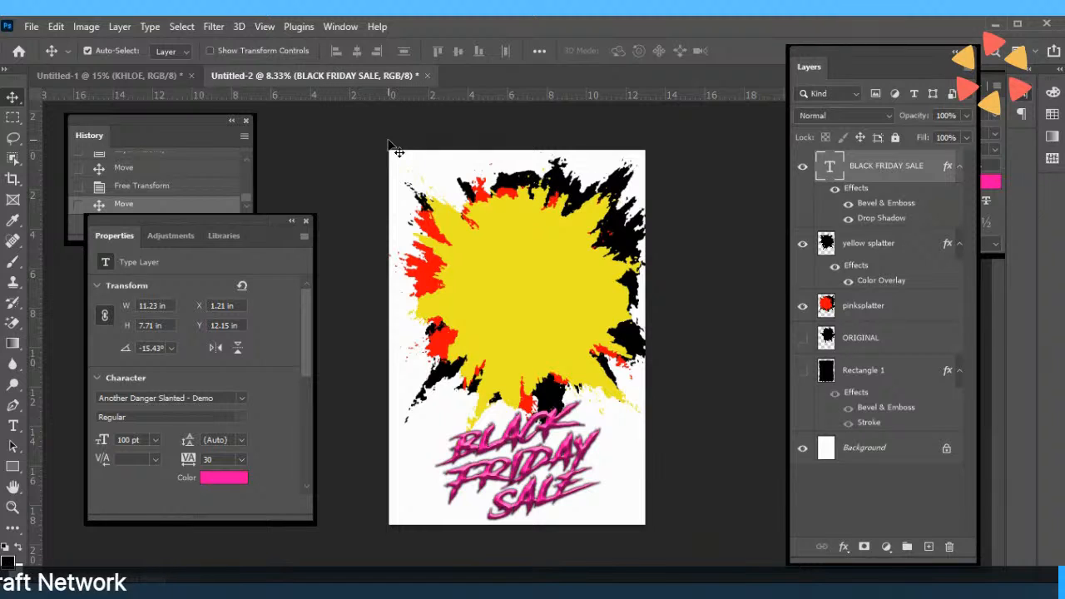
{"action": "left_click_drag", "start_coordinate": [388, 142], "coordinate": [588, 356]}
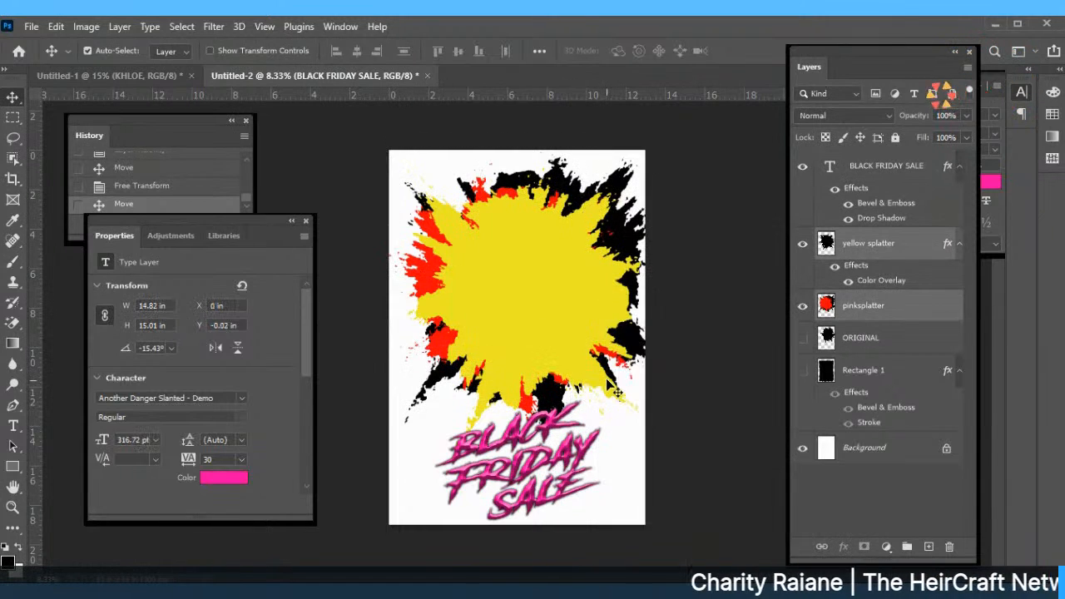
Free Transform the pinksplatter layer, squashing it shorter from the bottom.
{"action": "left_click", "coordinate": [87, 27]}
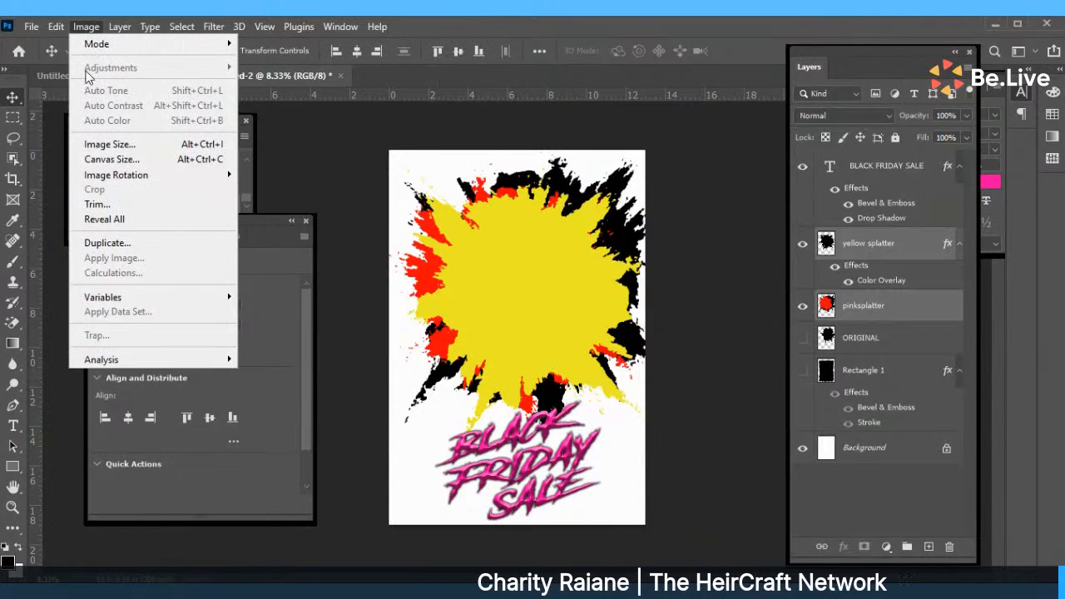
{"action": "left_click", "coordinate": [66, 84]}
{"action": "left_click", "coordinate": [55, 27]}
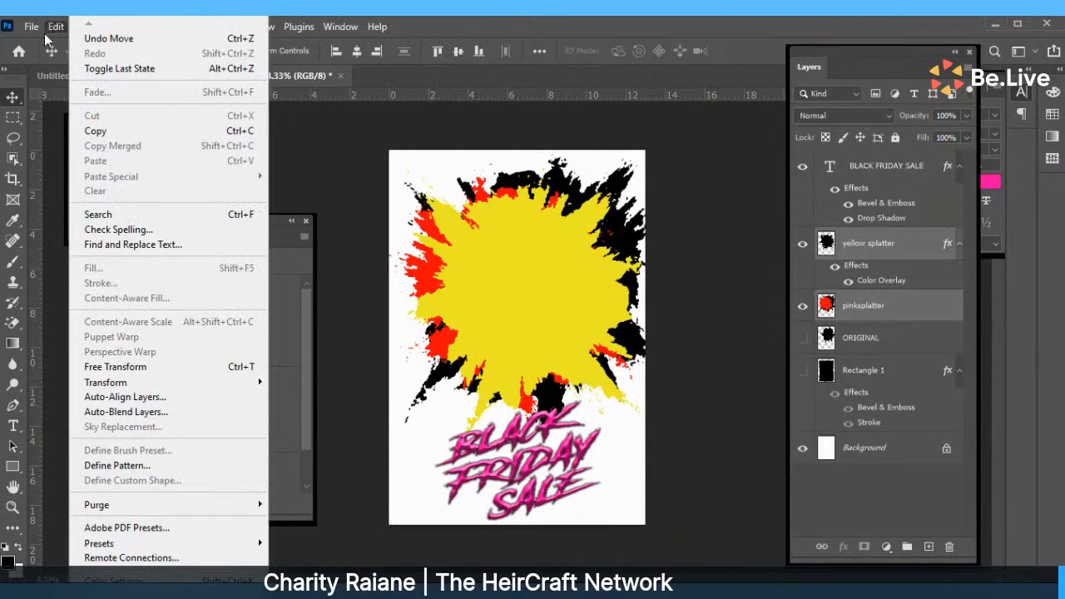
{"action": "left_click", "coordinate": [114, 366]}
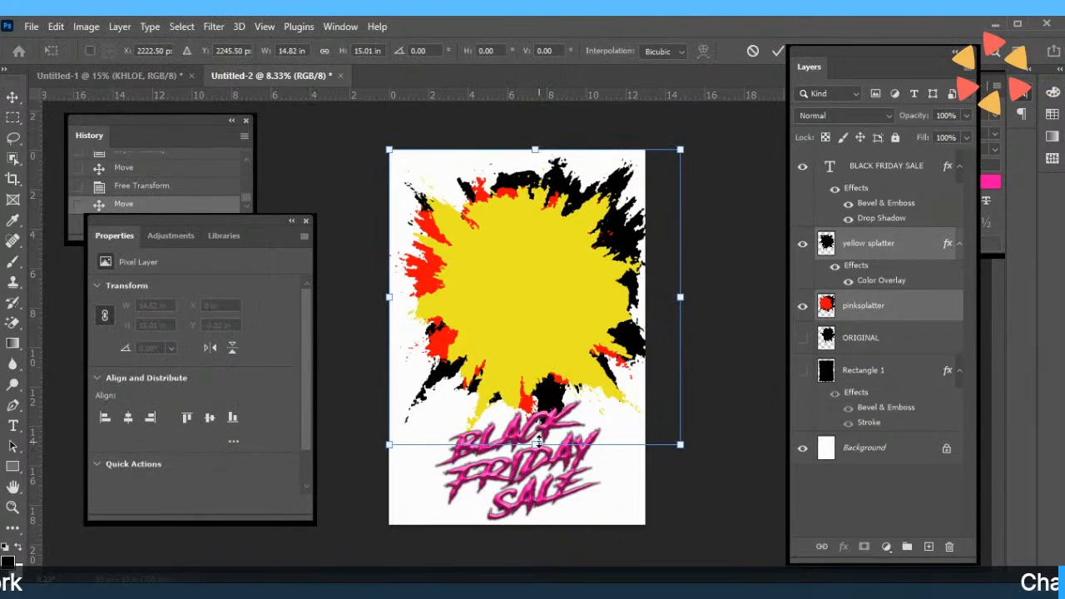
{"action": "left_click_drag", "start_coordinate": [535, 447], "coordinate": [535, 410]}
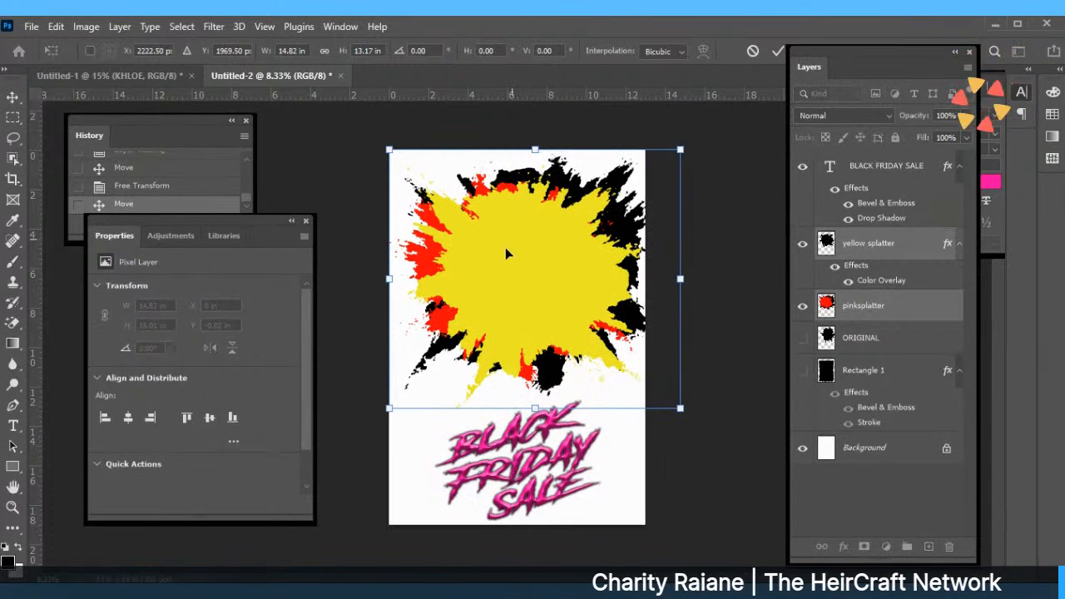
{"action": "left_click", "coordinate": [776, 51]}
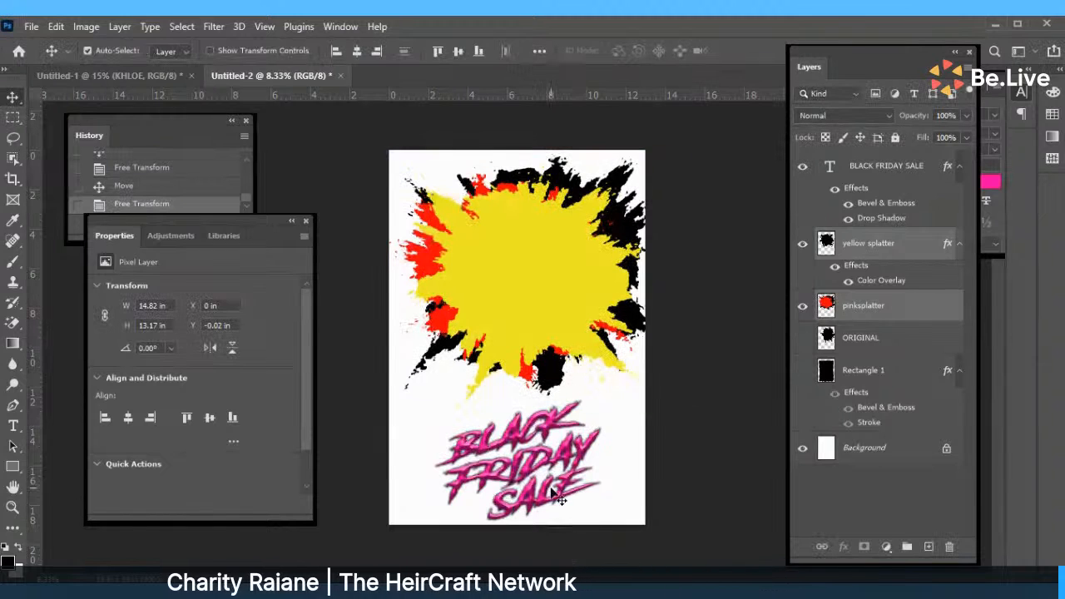
Move the BLACK FRIDAY SALE title back onto the yellow splatter and deselect it.
{"action": "left_click_drag", "start_coordinate": [559, 497], "coordinate": [550, 271]}
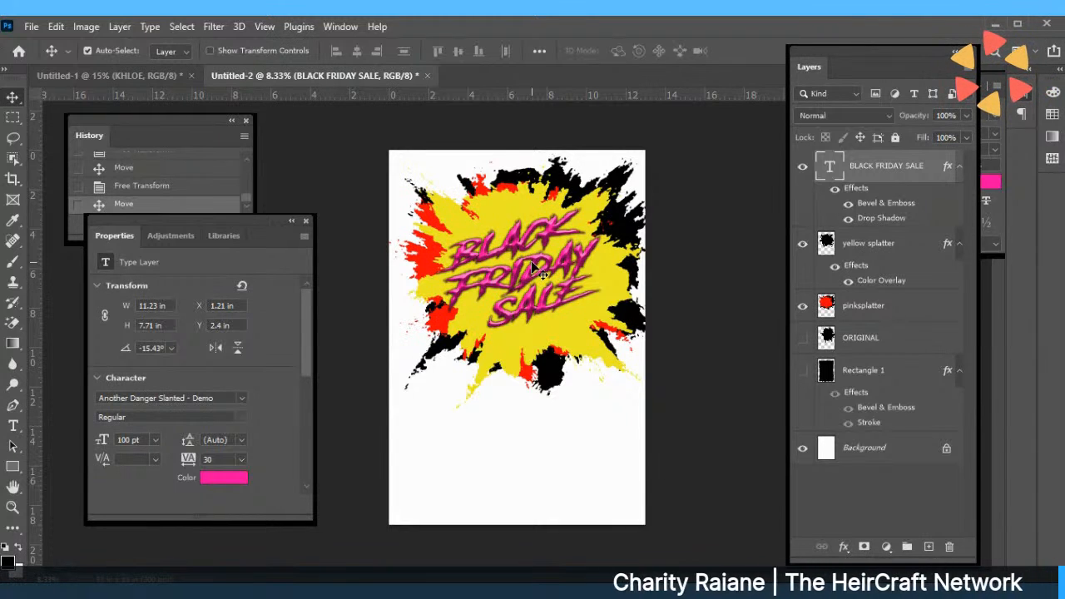
{"action": "left_click_drag", "start_coordinate": [534, 262], "coordinate": [539, 264]}
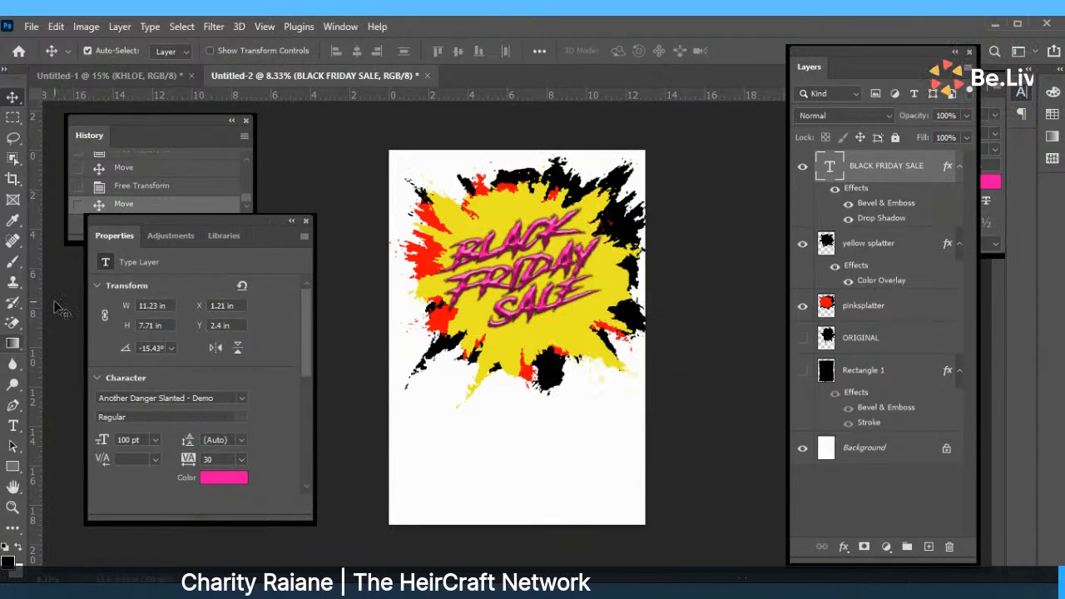
{"action": "left_click", "coordinate": [275, 171]}
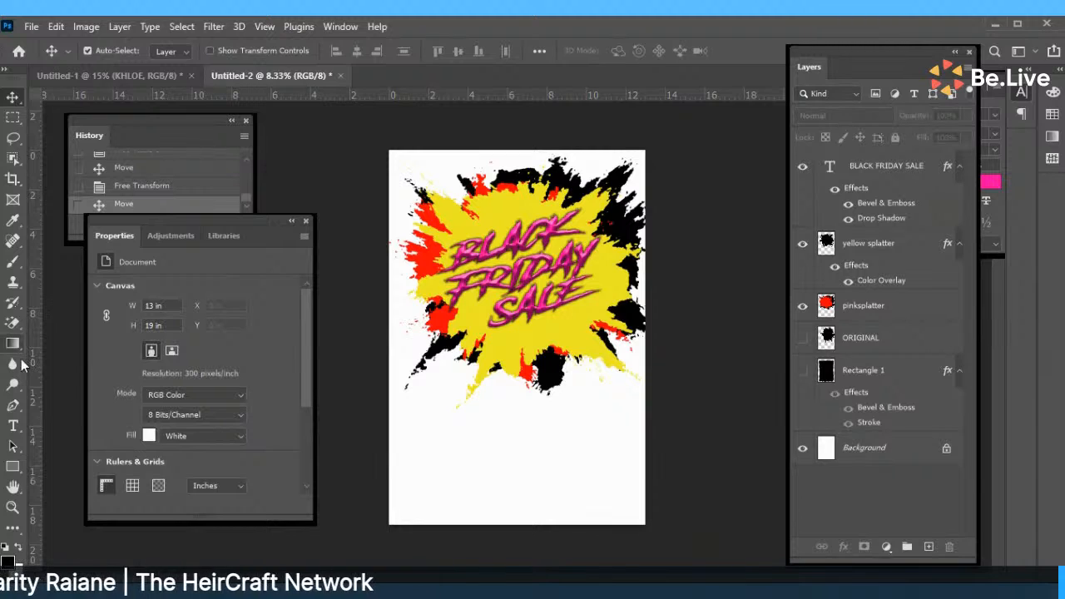
Draw a paragraph text box below the splatter and commit its Lorem ipsum placeholder text.
{"action": "left_click", "coordinate": [13, 425]}
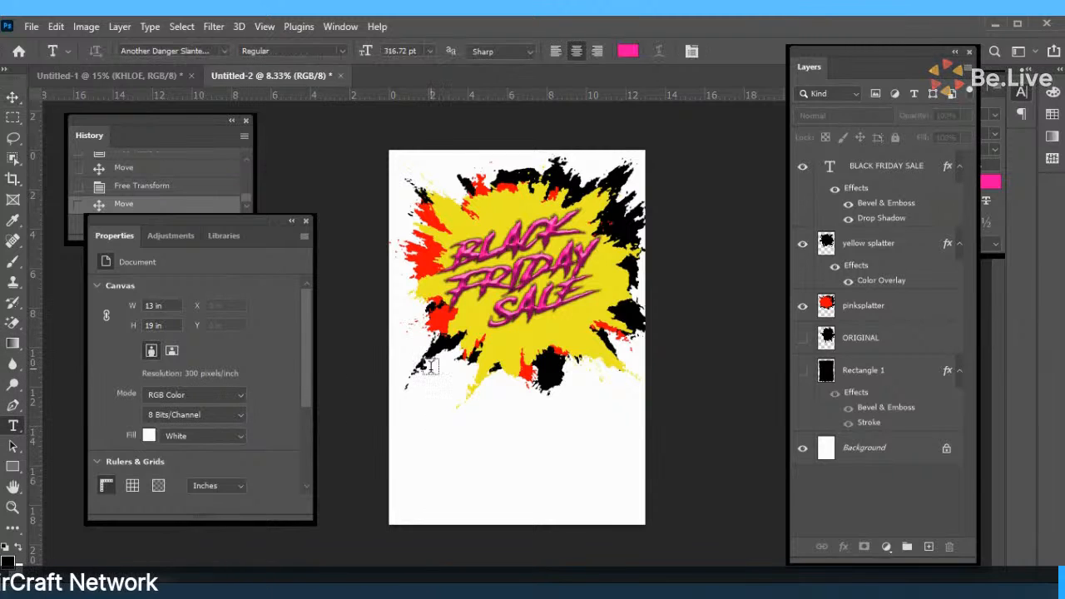
{"action": "left_click_drag", "start_coordinate": [426, 360], "coordinate": [624, 400]}
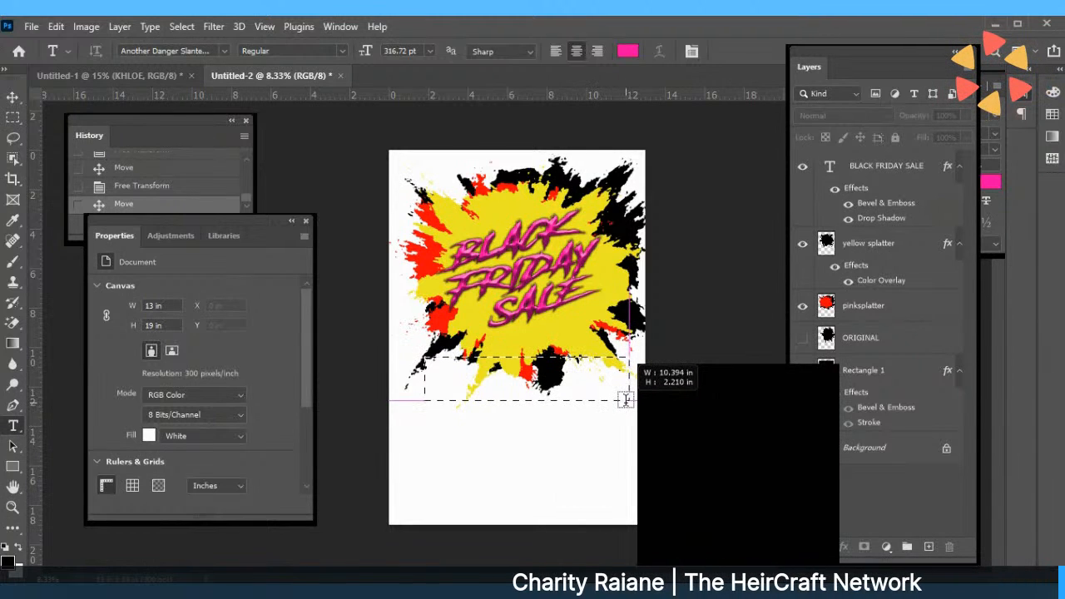
{"action": "left_click_drag", "start_coordinate": [628, 400], "coordinate": [402, 374]}
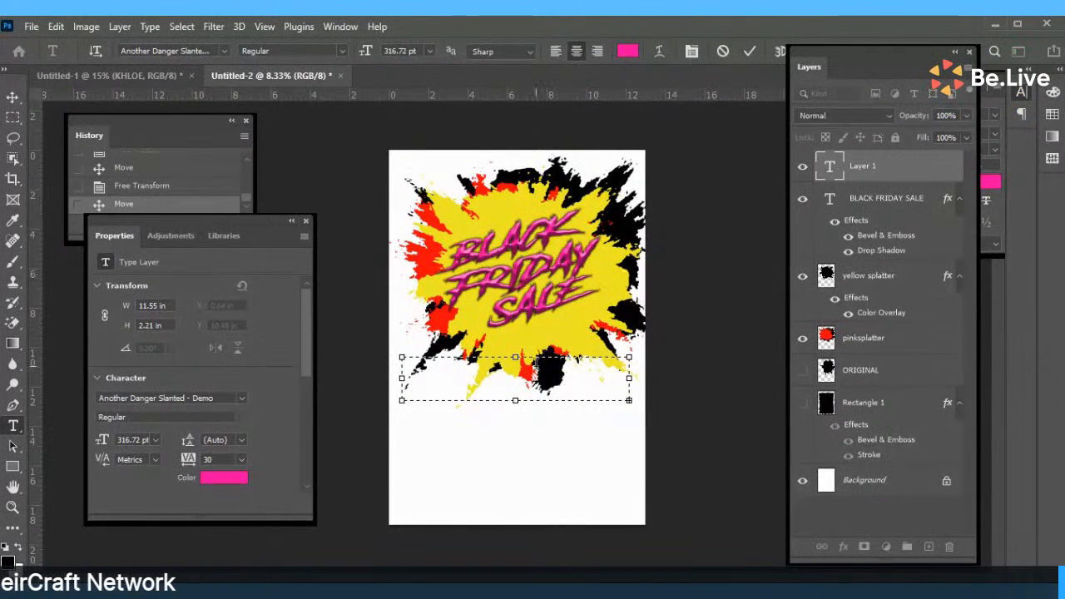
{"action": "left_click", "coordinate": [751, 51]}
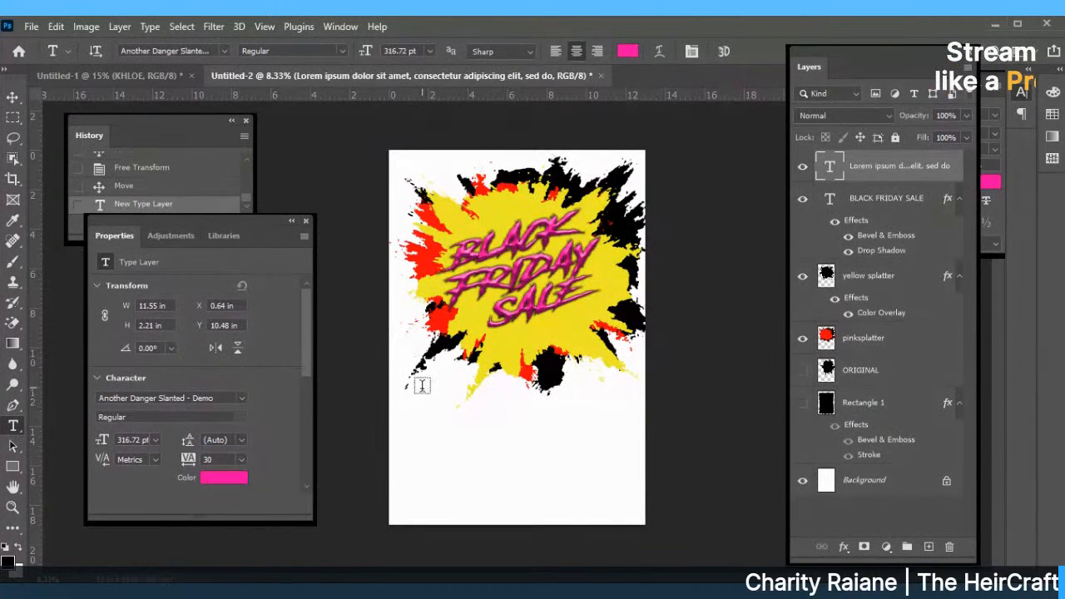
Draw a second text box below the splatter in Impact 72 pt, widening it on both sides.
{"action": "left_click_drag", "start_coordinate": [421, 385], "coordinate": [610, 439]}
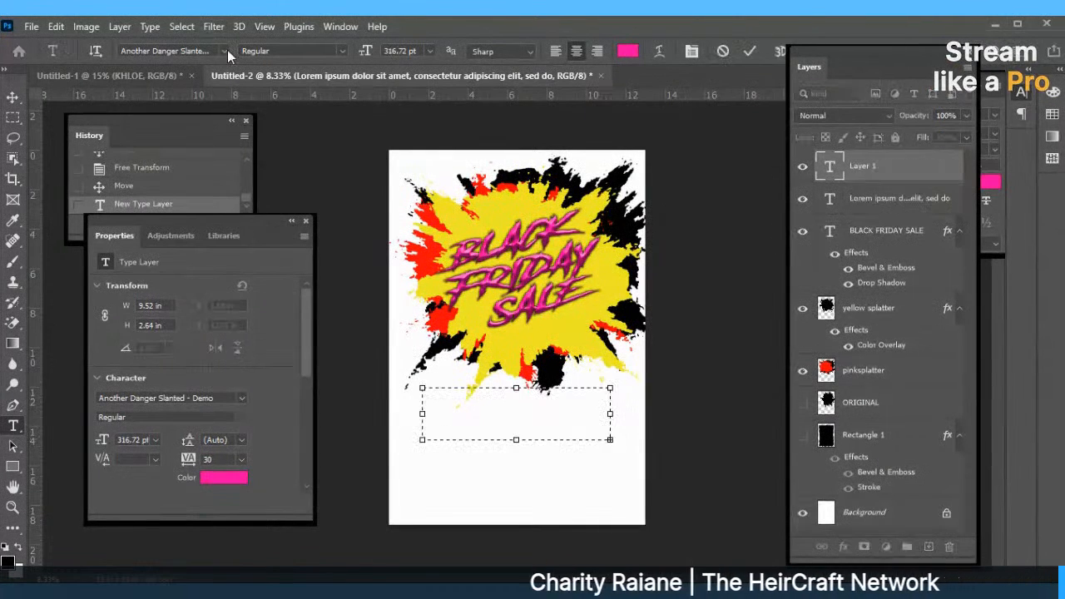
{"action": "left_click", "coordinate": [225, 51]}
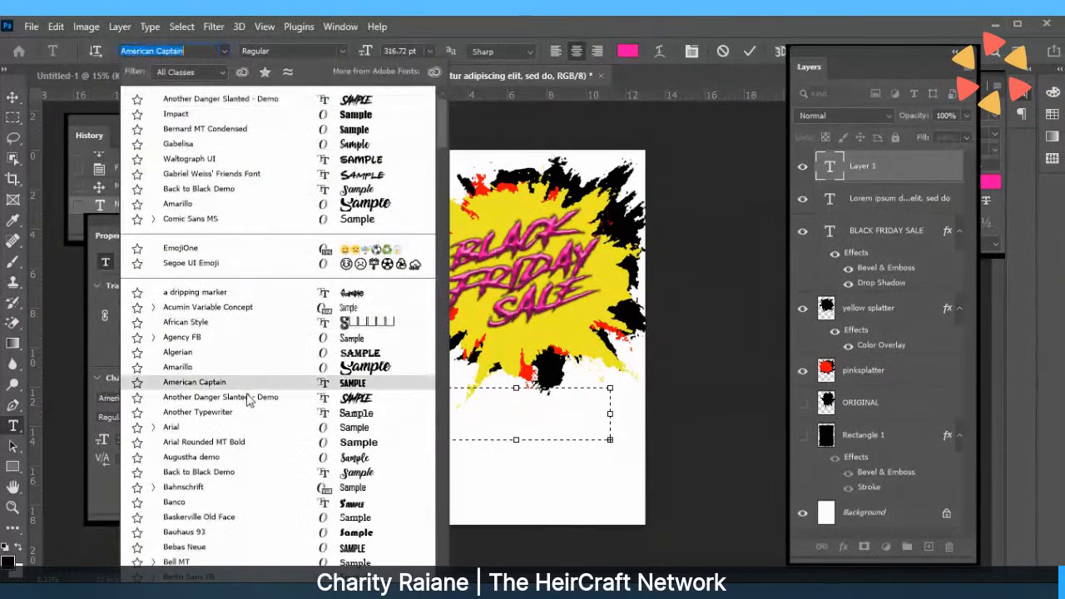
{"action": "left_click", "coordinate": [197, 114]}
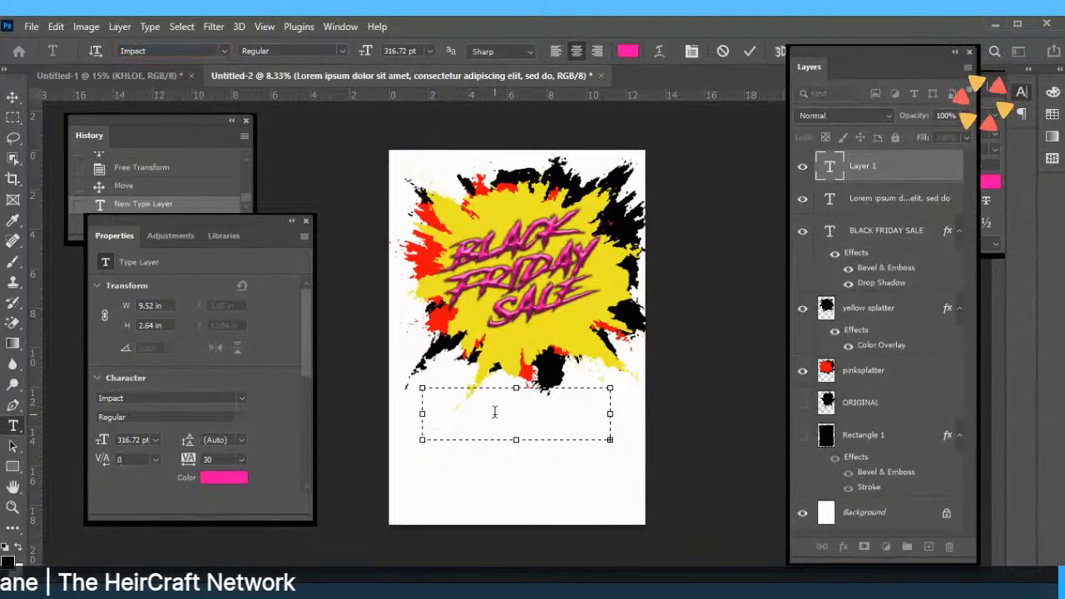
{"action": "left_click_drag", "start_coordinate": [610, 413], "coordinate": [647, 414]}
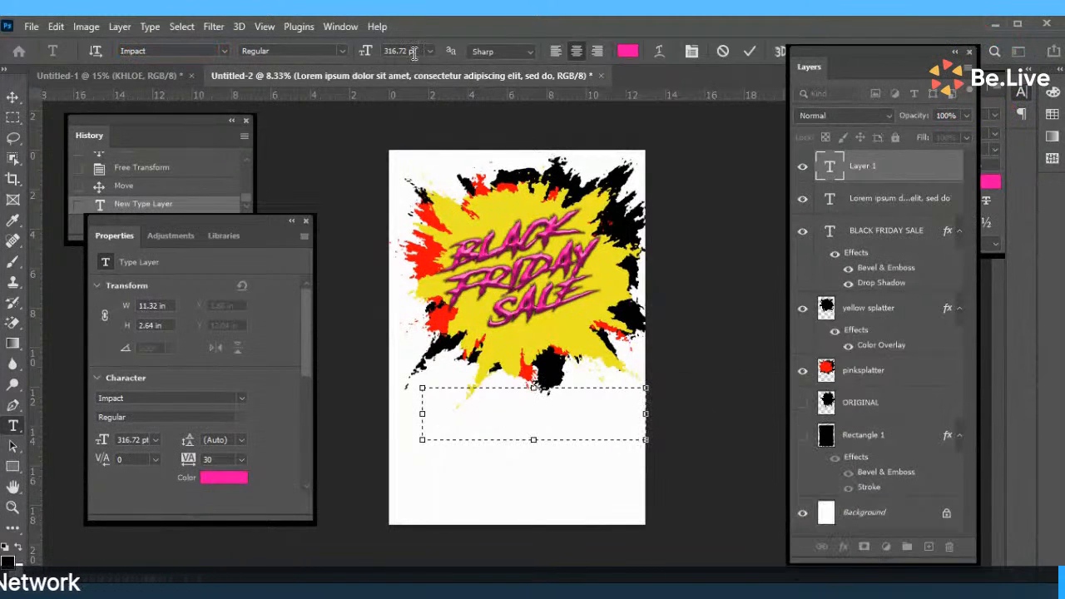
{"action": "left_click", "coordinate": [430, 51]}
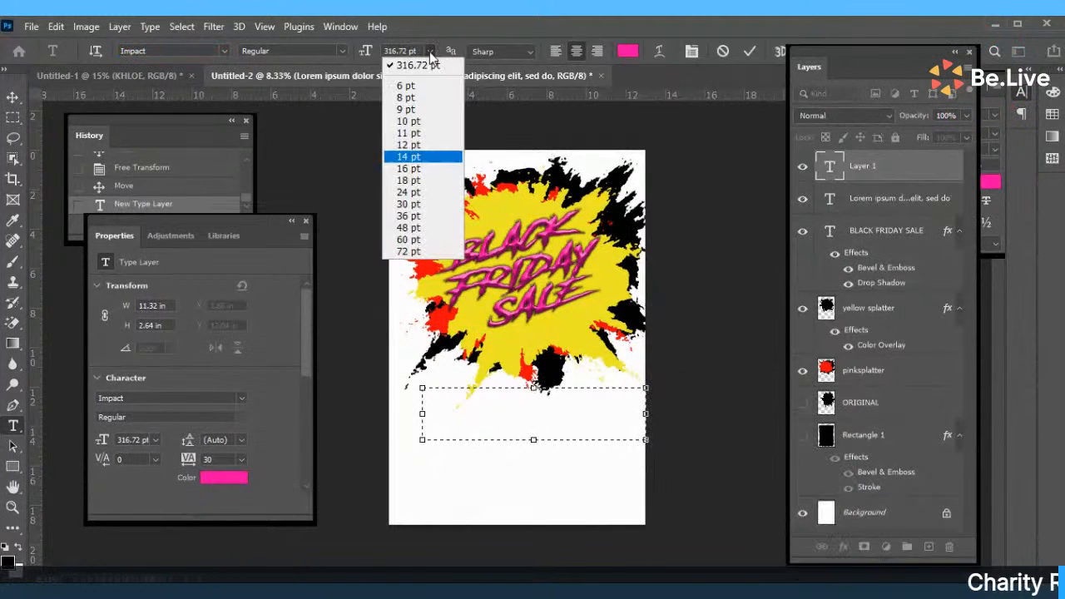
{"action": "left_click", "coordinate": [409, 251]}
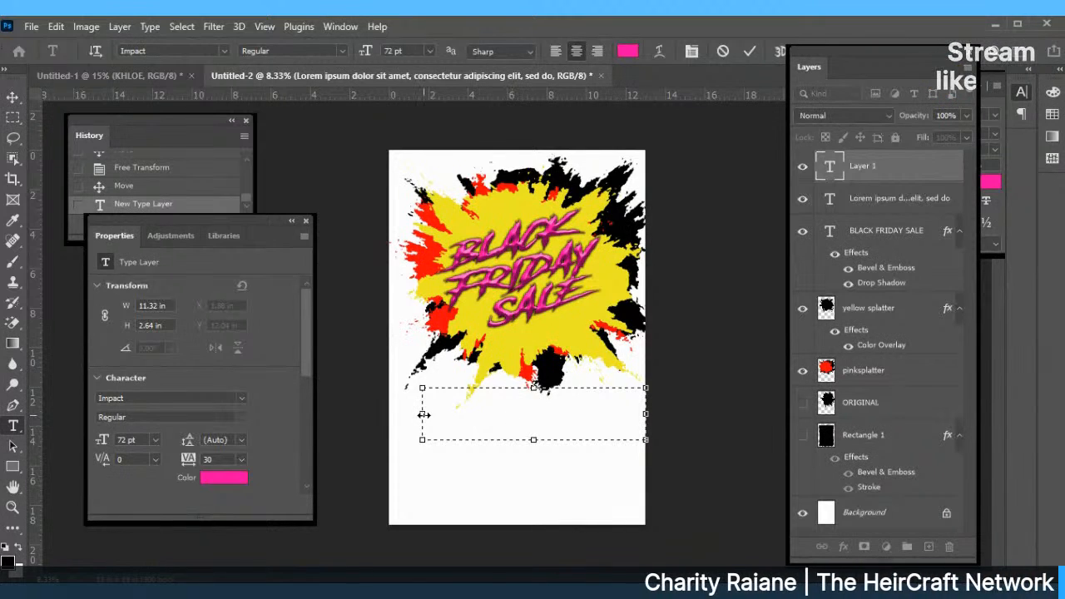
{"action": "left_click_drag", "start_coordinate": [422, 413], "coordinate": [402, 413]}
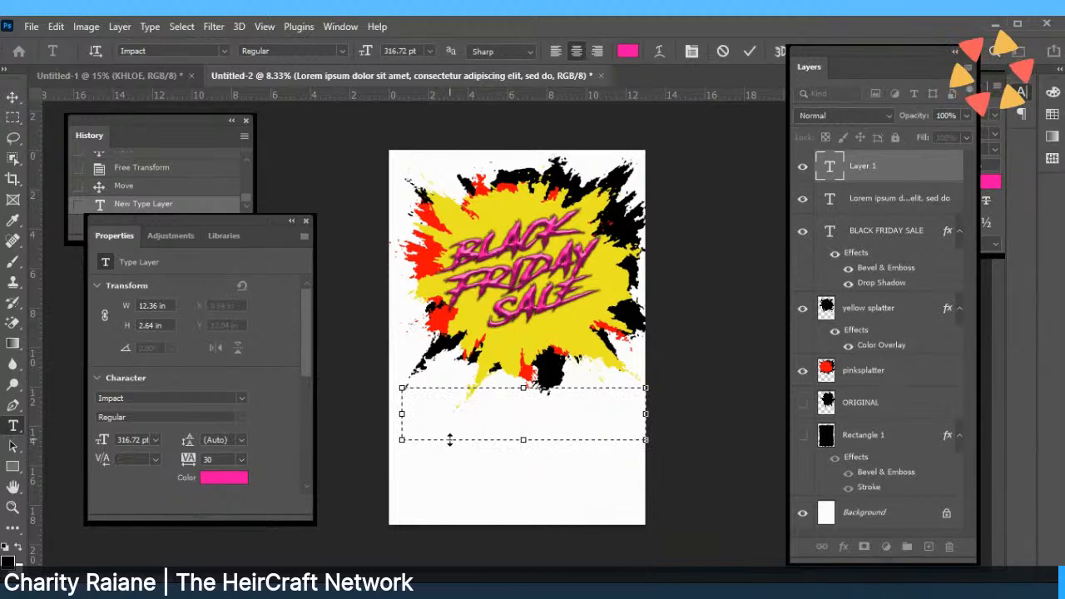
{"action": "left_click", "coordinate": [427, 52]}
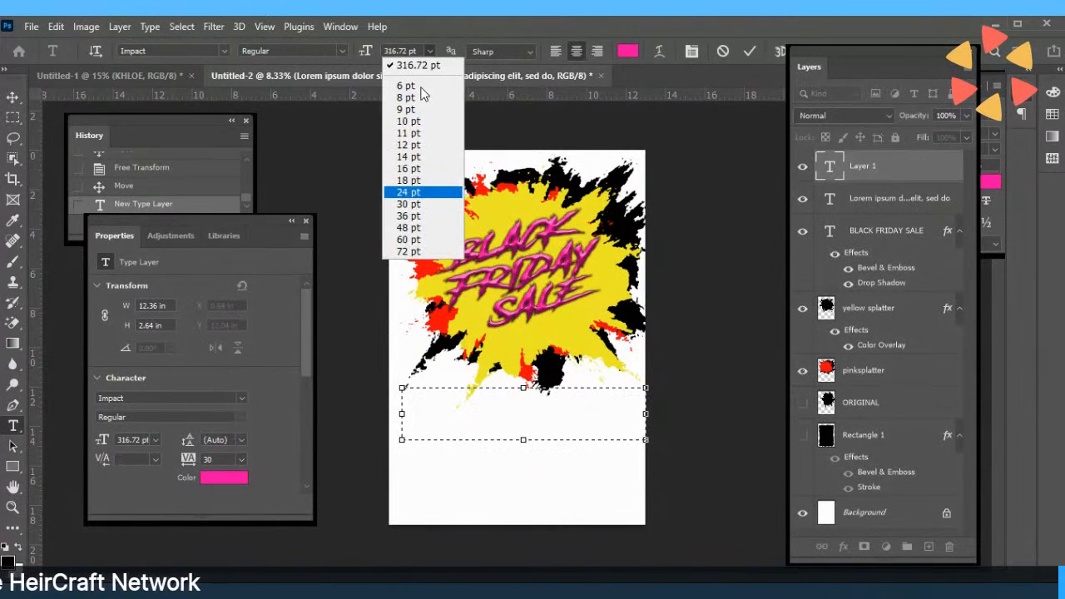
{"action": "left_click", "coordinate": [408, 252]}
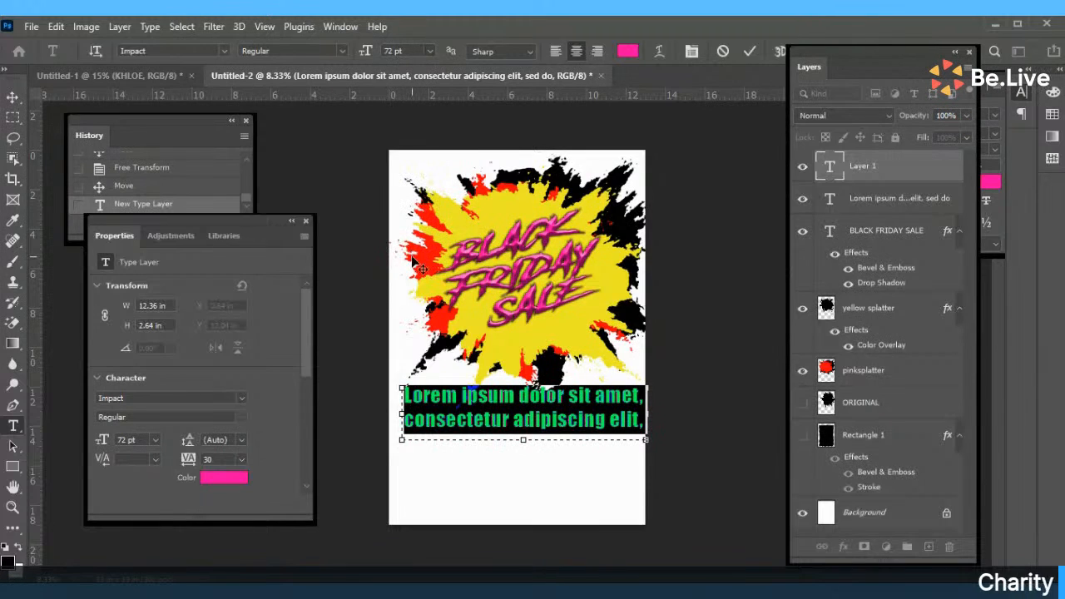
Replace the placeholder with 'T-shirts Birthday In A Box' and make the text box taller.
{"action": "key", "text": "BackSpace"}
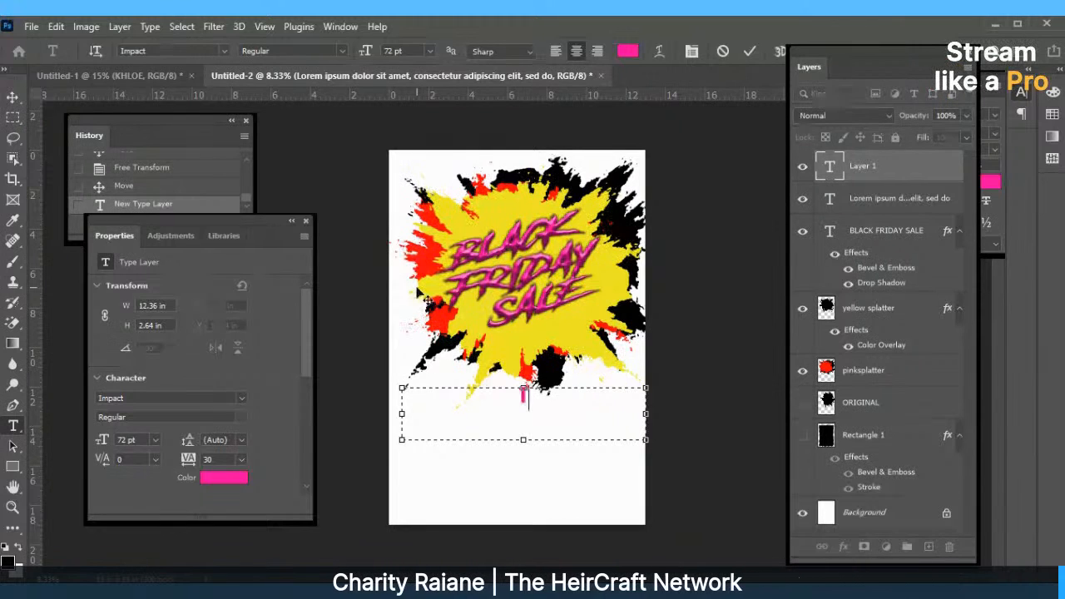
{"action": "type", "text": "Ts"}
{"action": "key", "text": "BackSpace"}
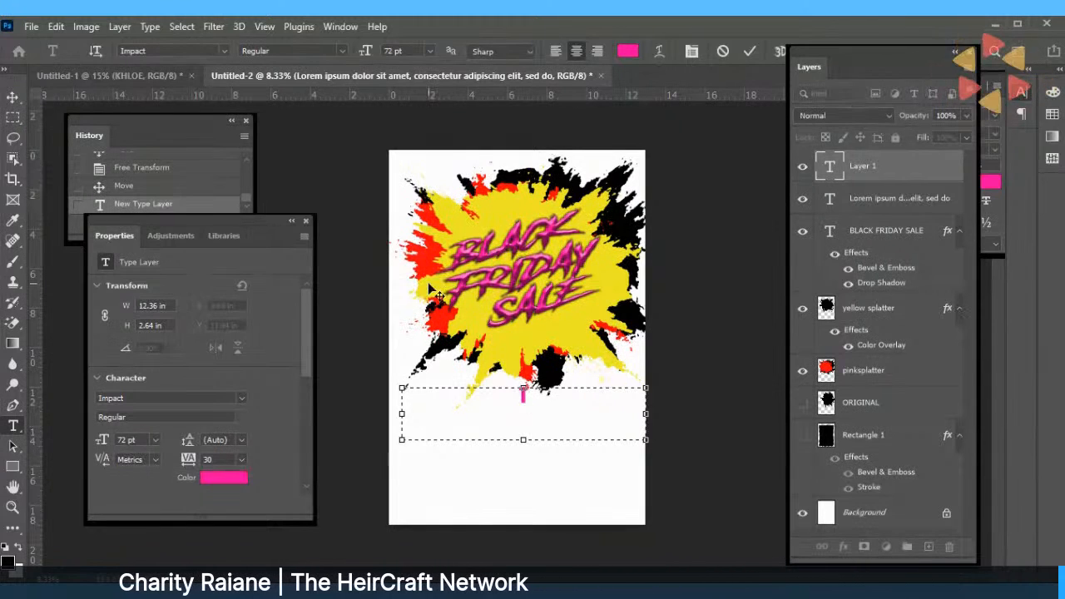
{"action": "type", "text": "-shirts "}
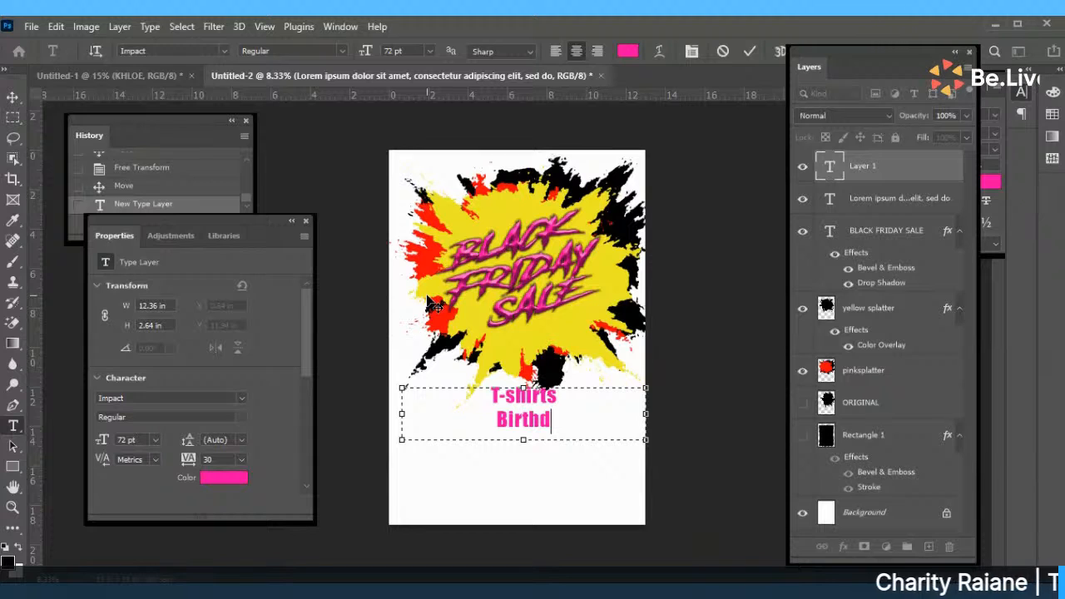
{"action": "type", "text": "Birthday In "}
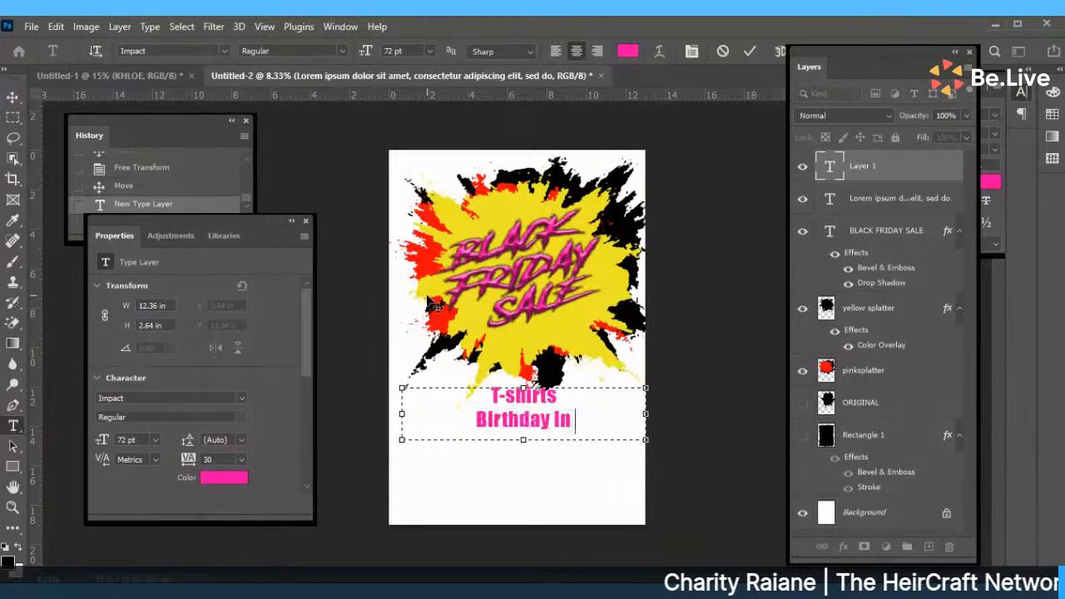
{"action": "type", "text": "A Box"}
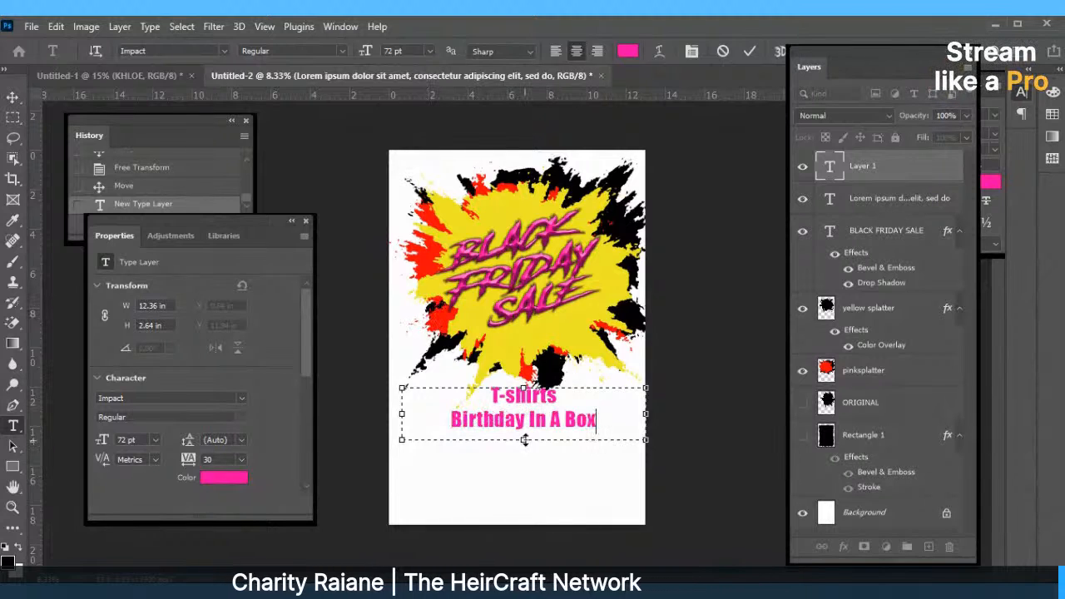
{"action": "left_click_drag", "start_coordinate": [524, 440], "coordinate": [524, 517]}
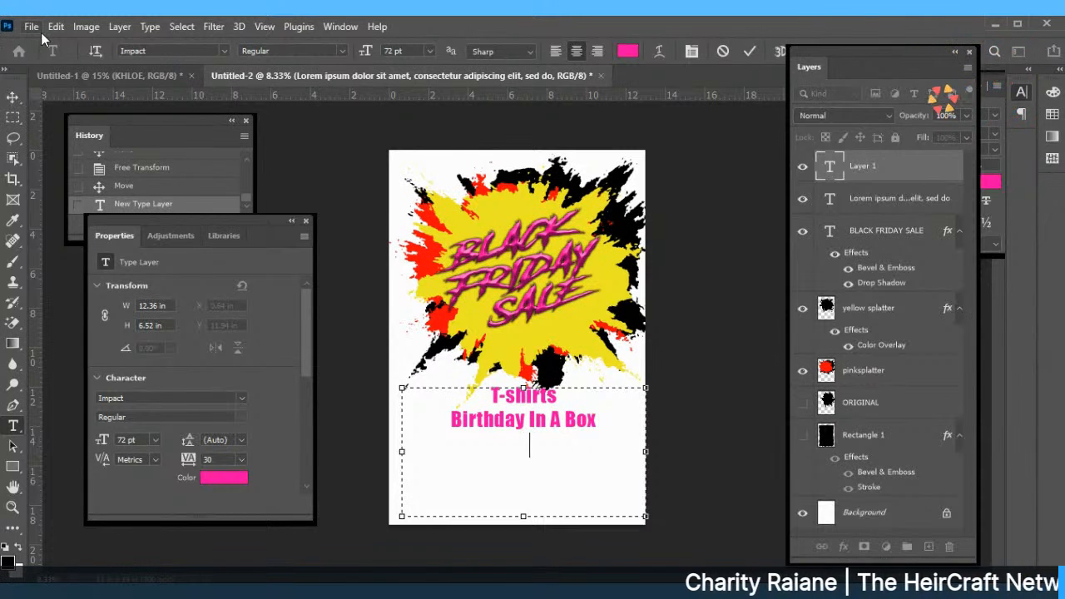
Add Ornaments, Wreaths and Socks on separate lines and commit the list.
{"action": "type", "text": "Ornaments"}
{"action": "key", "text": "Return"}
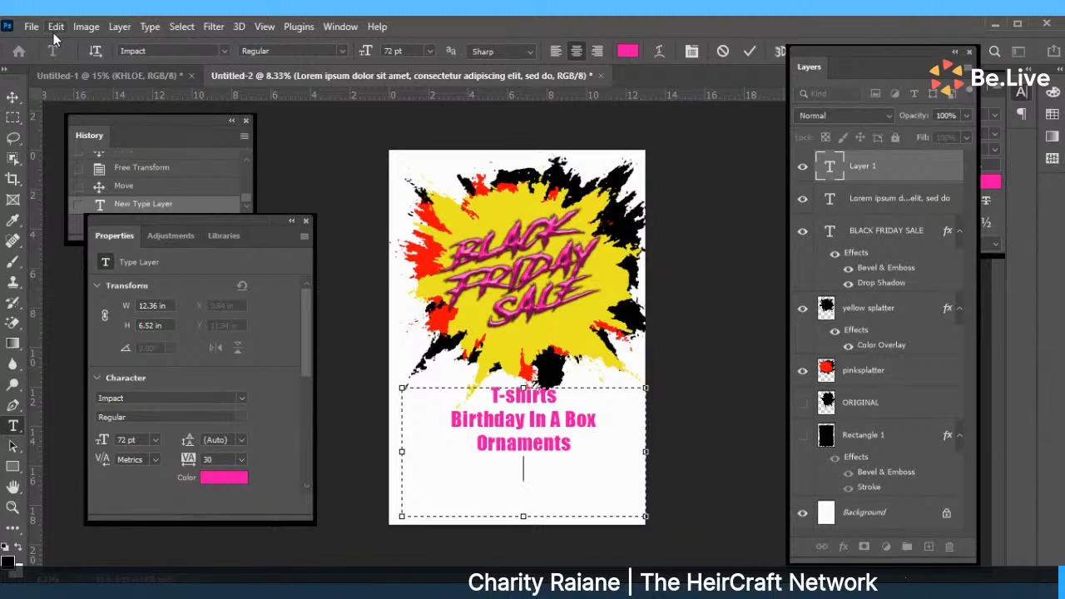
{"action": "type", "text": "Wreaths"}
{"action": "key", "text": "Return"}
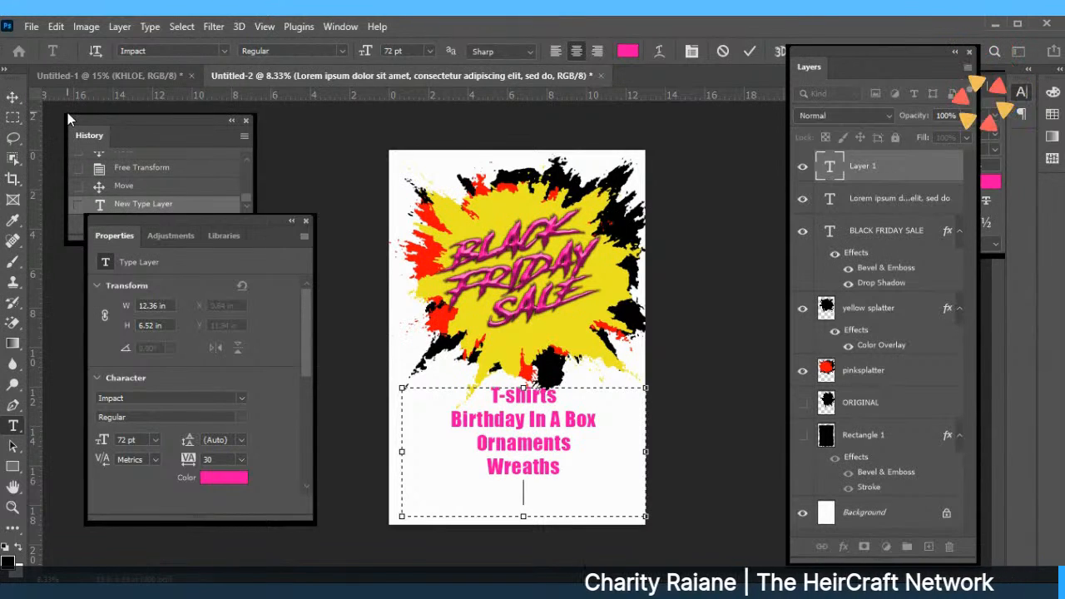
{"action": "type", "text": "Socks"}
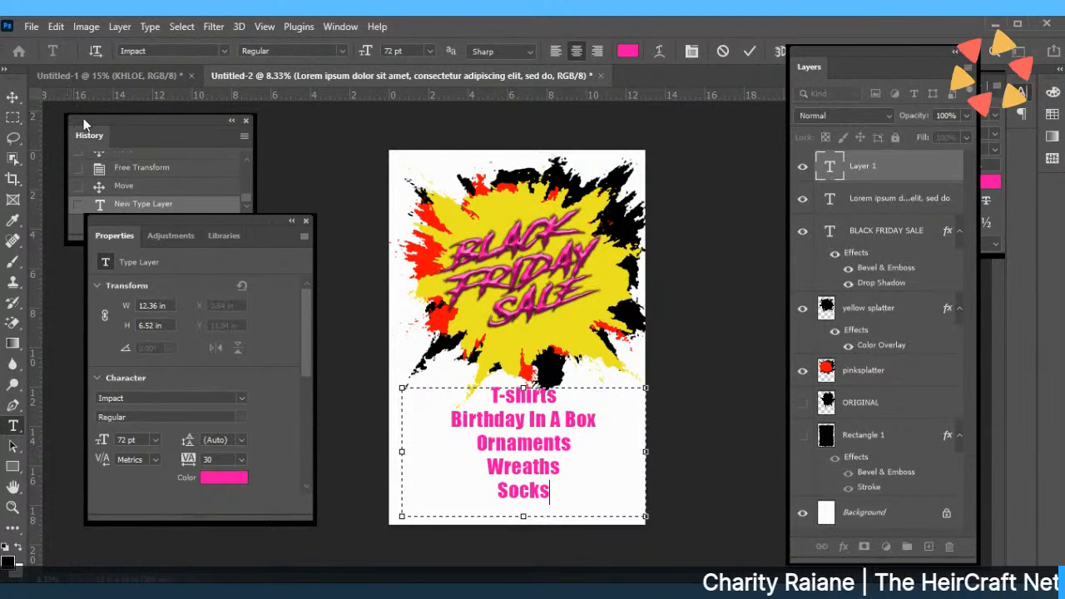
{"action": "left_click", "coordinate": [753, 51]}
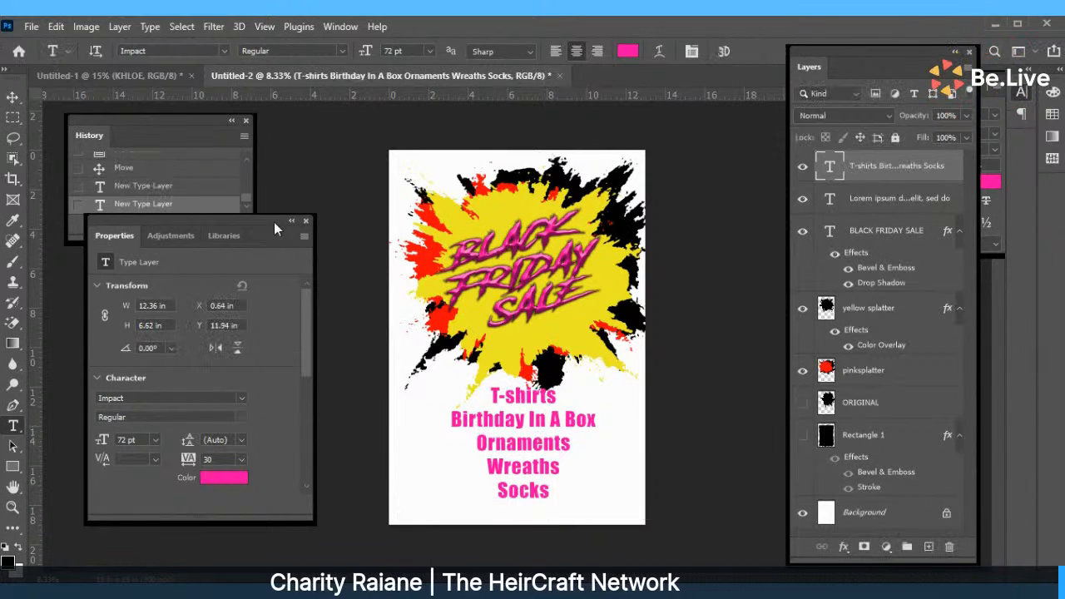
Nudge the pink product list slightly left and down, then select the upper canvas layers.
{"action": "left_click", "coordinate": [14, 96]}
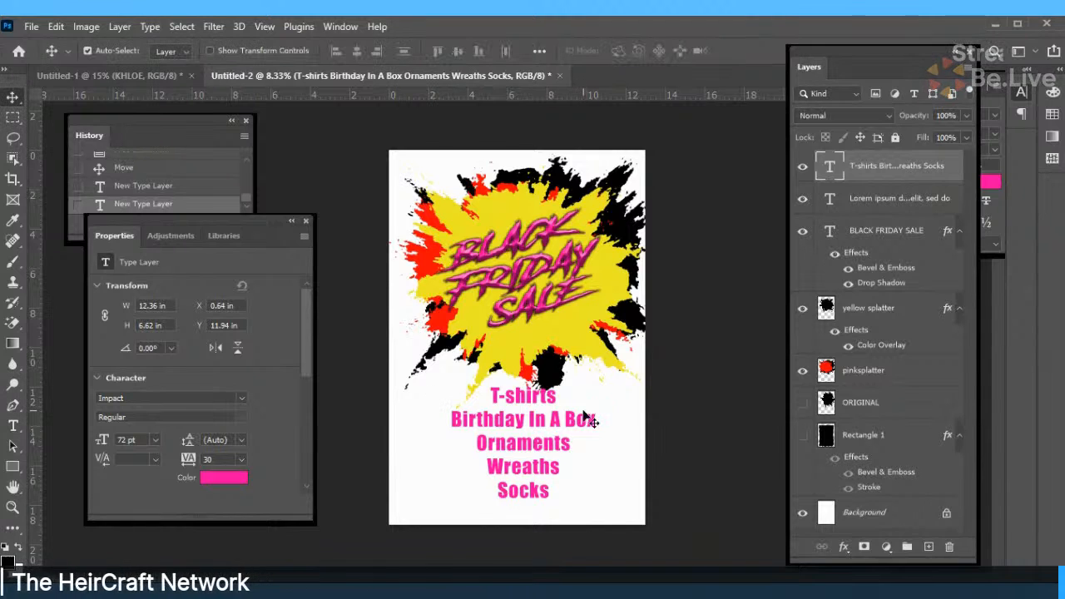
{"action": "mouse_move", "coordinate": [587, 421]}
{"action": "left_mouse_down"}
{"action": "mouse_move", "coordinate": [573, 446]}
{"action": "mouse_move", "coordinate": [529, 431]}
{"action": "mouse_move", "coordinate": [589, 422]}
{"action": "mouse_move", "coordinate": [589, 443]}
{"action": "mouse_move", "coordinate": [580, 437]}
{"action": "left_mouse_up"}
{"action": "left_click_drag", "start_coordinate": [404, 163], "coordinate": [630, 378]}
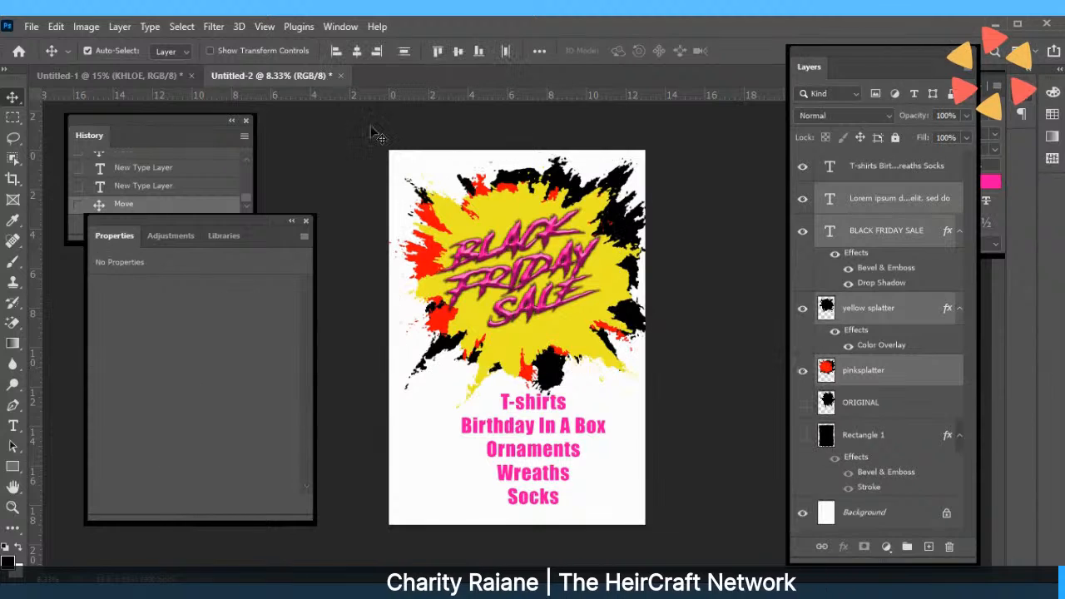
{"action": "left_click", "coordinate": [88, 26]}
{"action": "left_click", "coordinate": [88, 27]}
{"action": "left_click", "coordinate": [54, 26]}
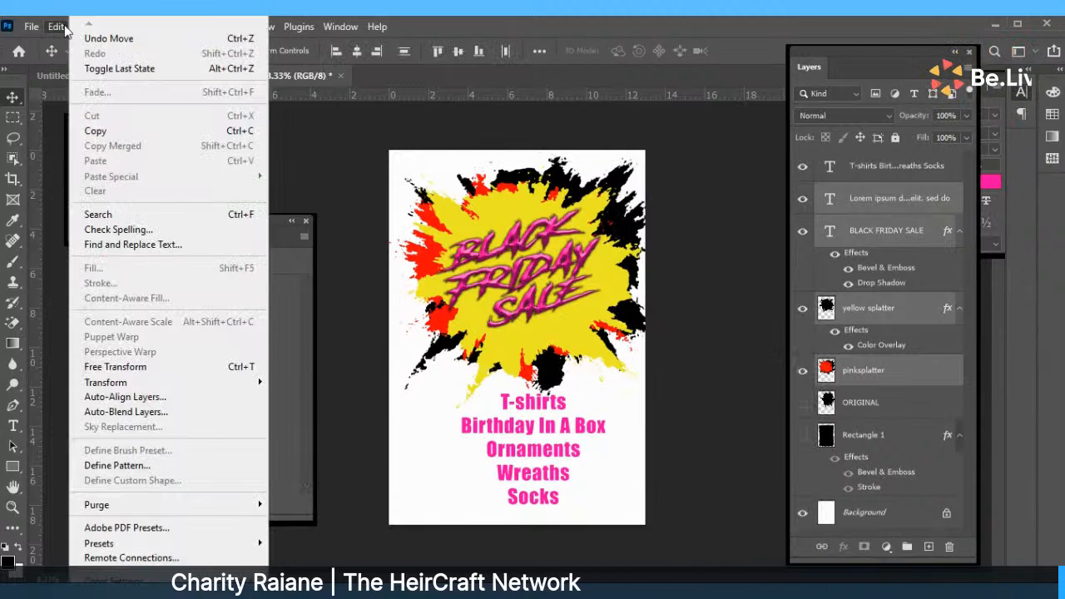
{"action": "left_click", "coordinate": [55, 27]}
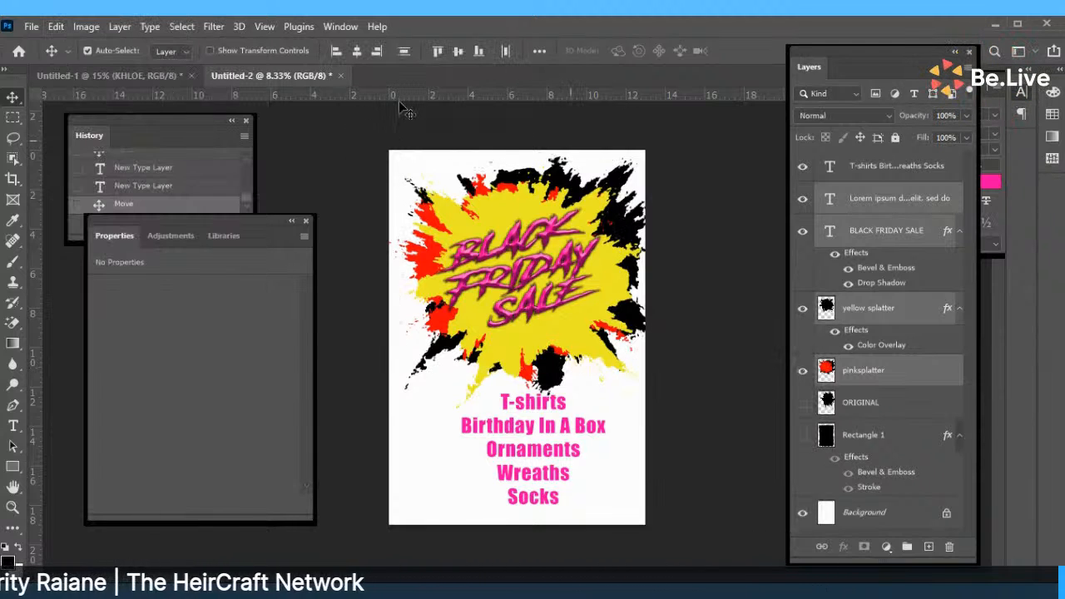
Hide the BLACK FRIDAY SALE title and select the Lorem ipsum and splatter layers.
{"action": "left_click", "coordinate": [804, 231]}
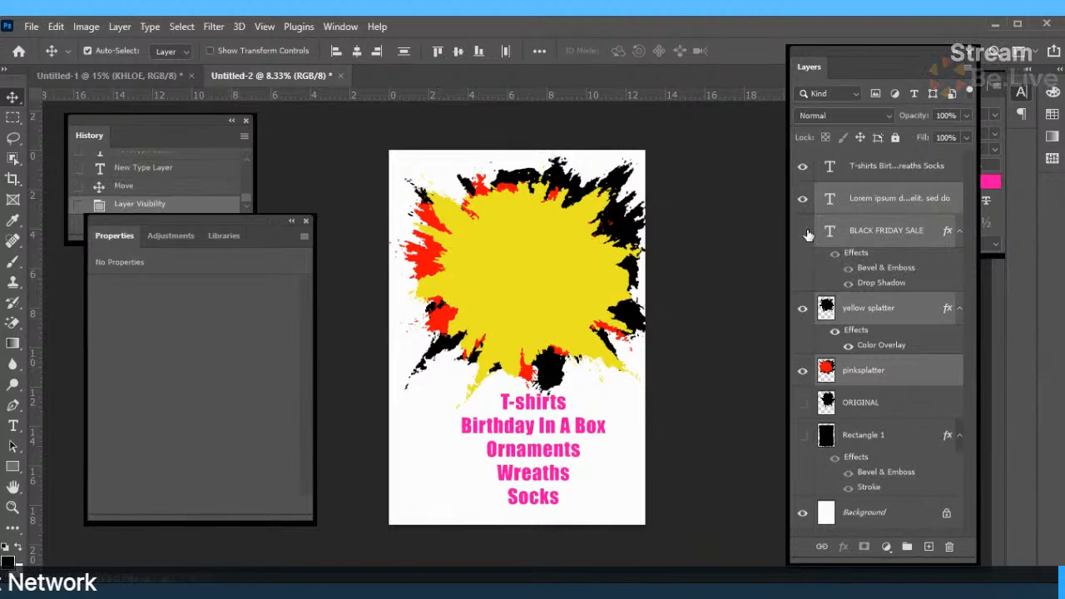
{"action": "left_click", "coordinate": [410, 158]}
{"action": "left_click_drag", "start_coordinate": [411, 158], "coordinate": [633, 378]}
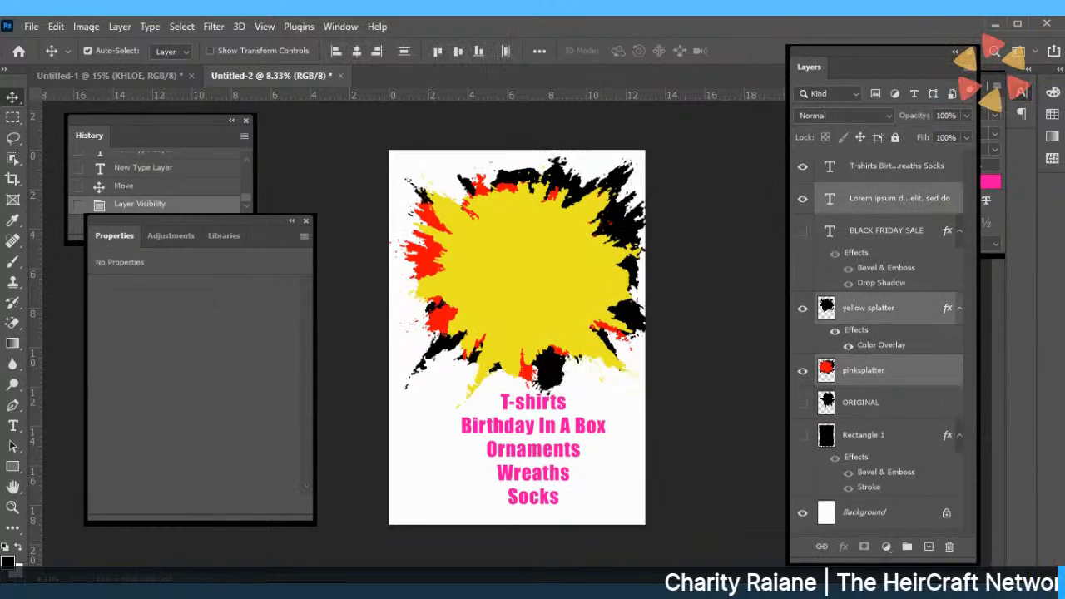
Free Transform the splatter layers shorter from the bottom and shift them slightly left.
{"action": "left_click", "coordinate": [57, 27]}
{"action": "left_click", "coordinate": [125, 367]}
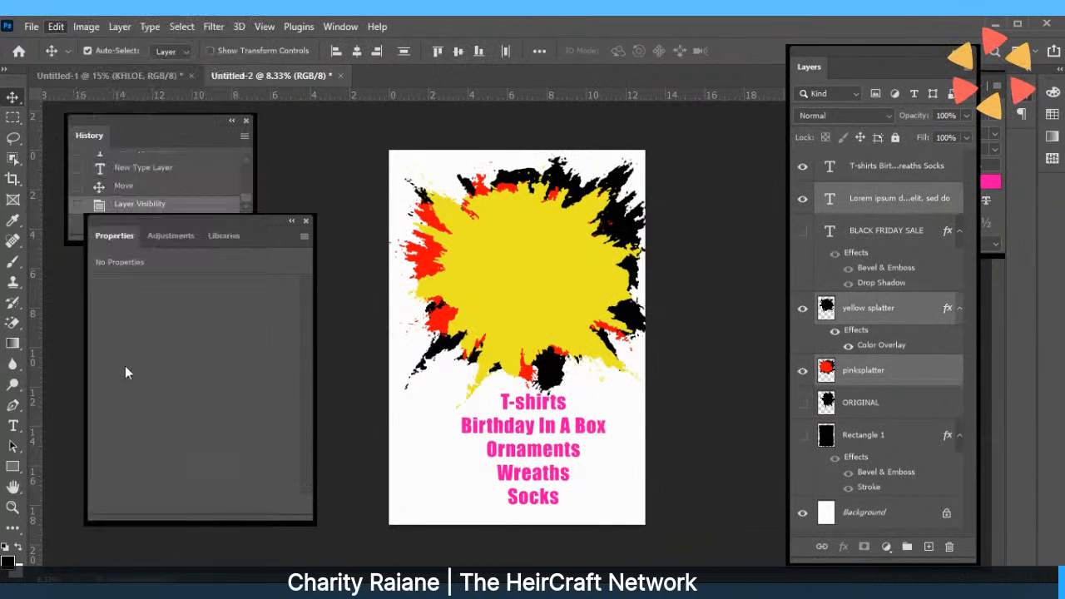
{"action": "left_click_drag", "start_coordinate": [534, 407], "coordinate": [535, 358]}
{"action": "left_click_drag", "start_coordinate": [547, 302], "coordinate": [537, 302]}
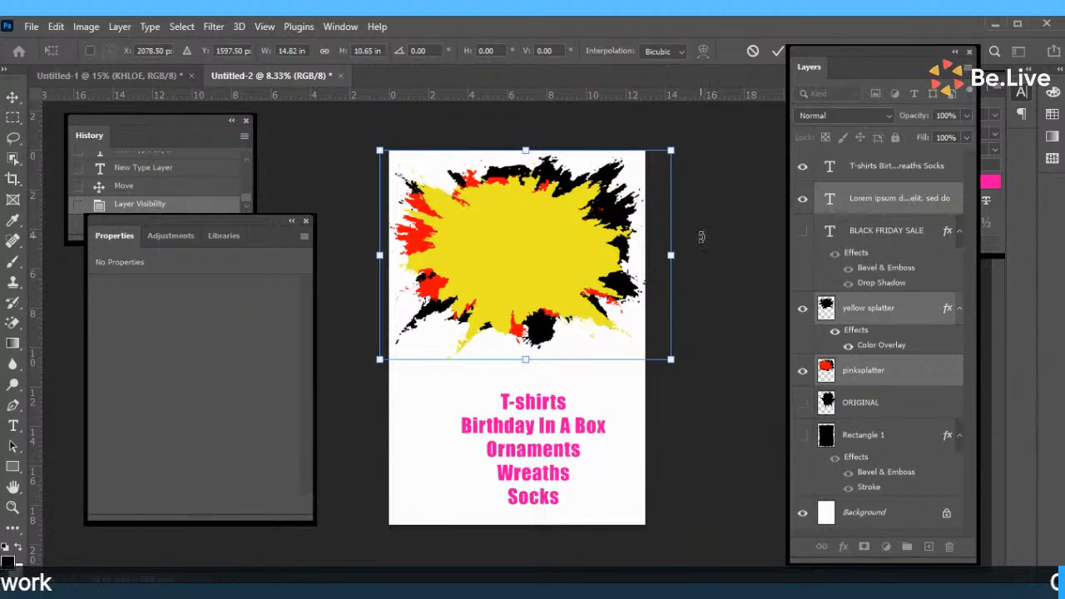
{"action": "left_click", "coordinate": [777, 51]}
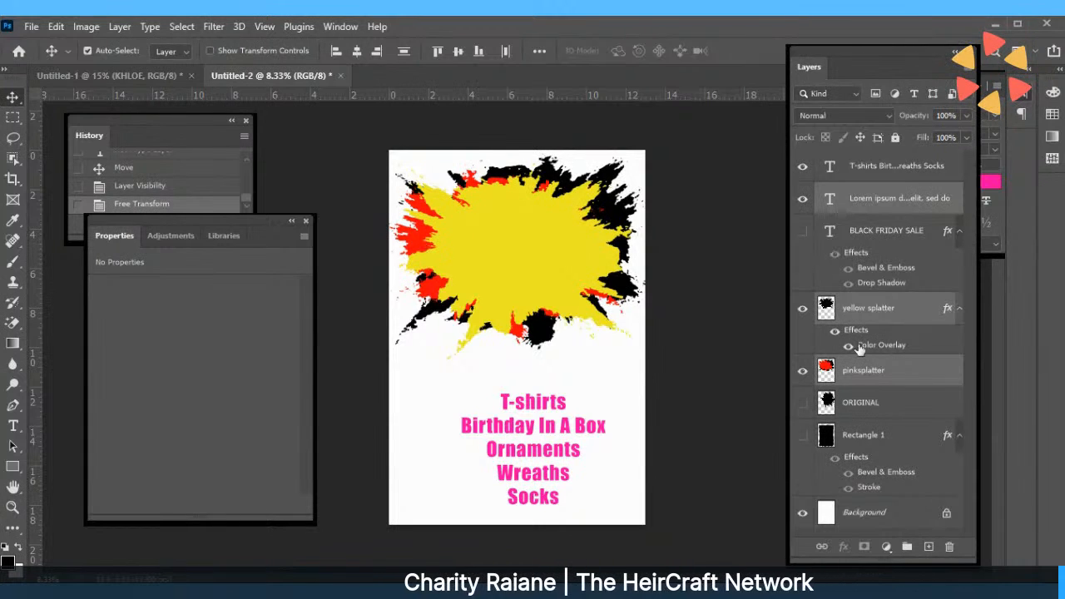
{"action": "left_click", "coordinate": [876, 370]}
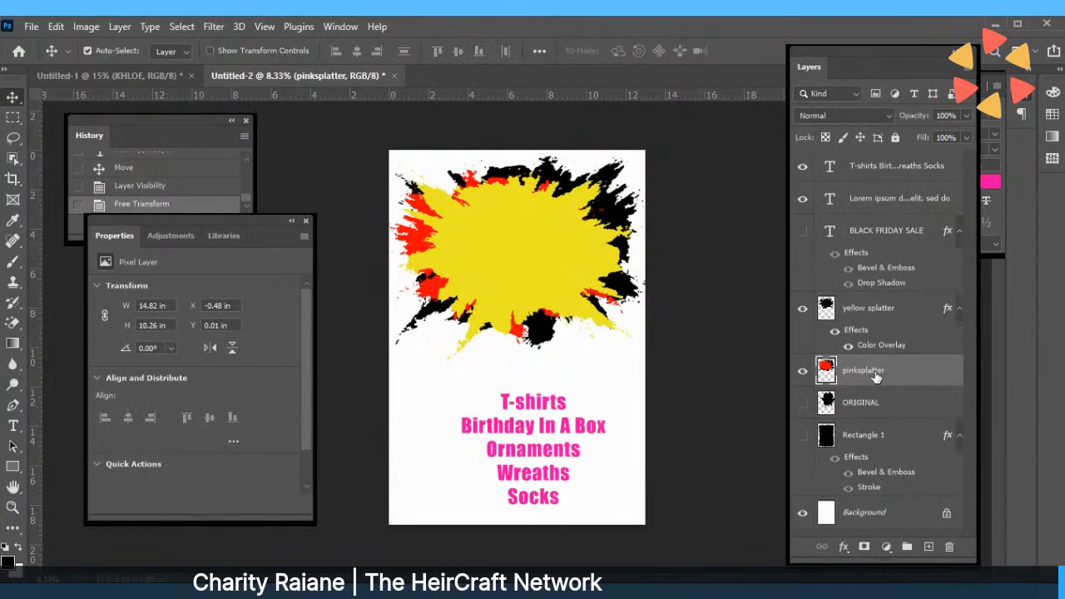
Add a near-black Color Overlay effect to the pinksplatter layer.
{"action": "left_click", "coordinate": [843, 547]}
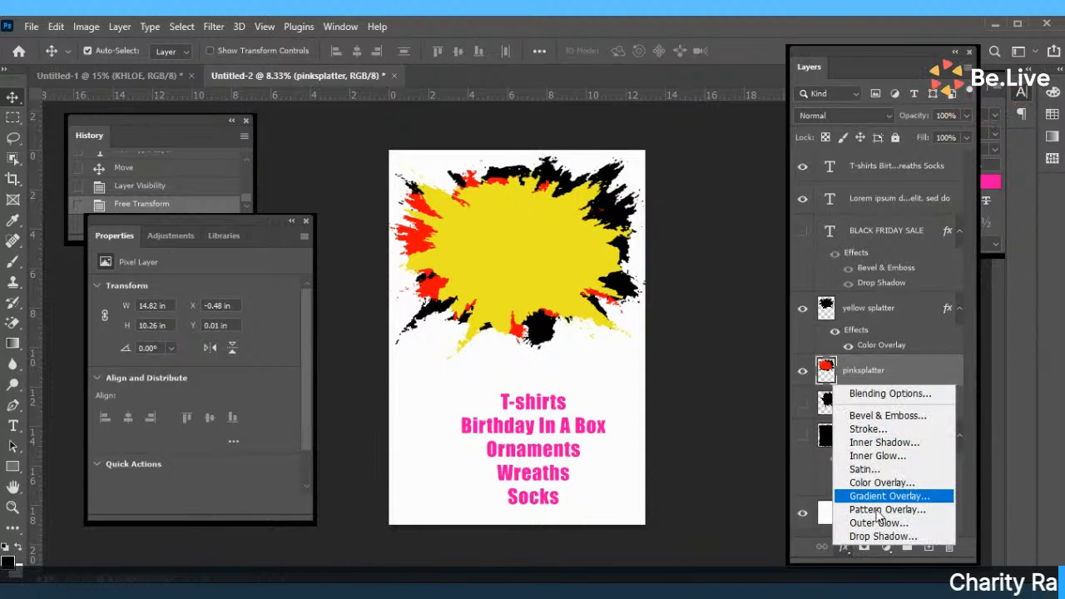
{"action": "left_click", "coordinate": [876, 481]}
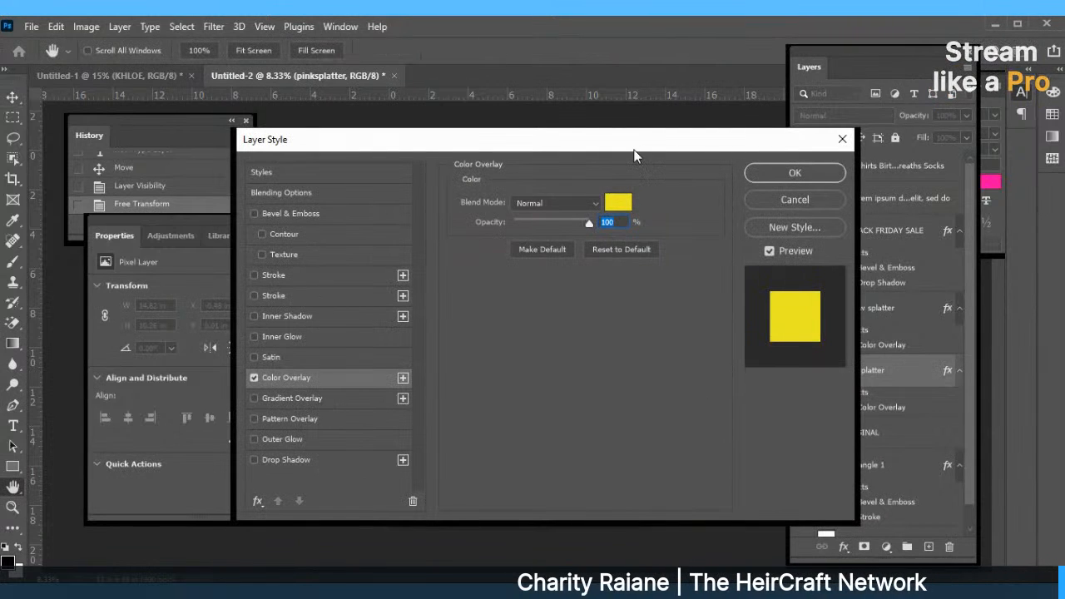
{"action": "left_click_drag", "start_coordinate": [587, 147], "coordinate": [548, 231]}
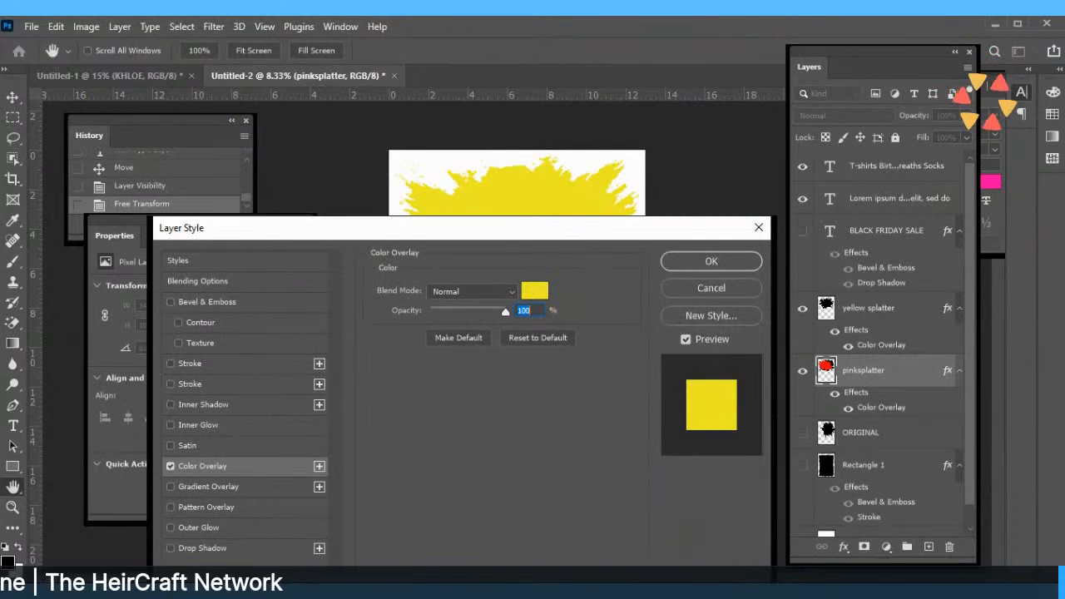
{"action": "left_click", "coordinate": [535, 291]}
{"action": "left_click", "coordinate": [570, 511]}
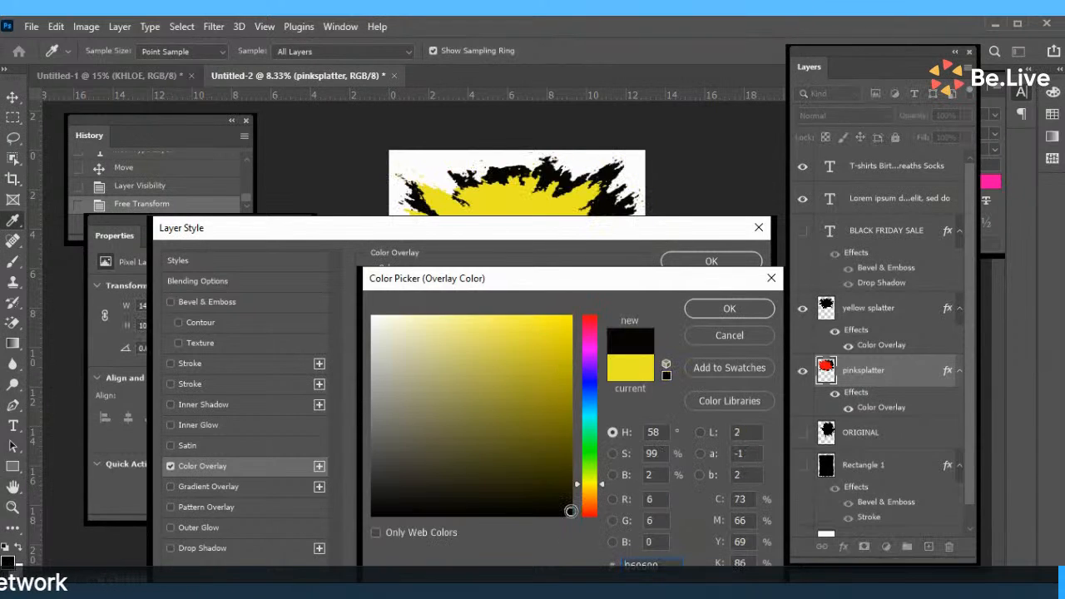
{"action": "left_click", "coordinate": [692, 308]}
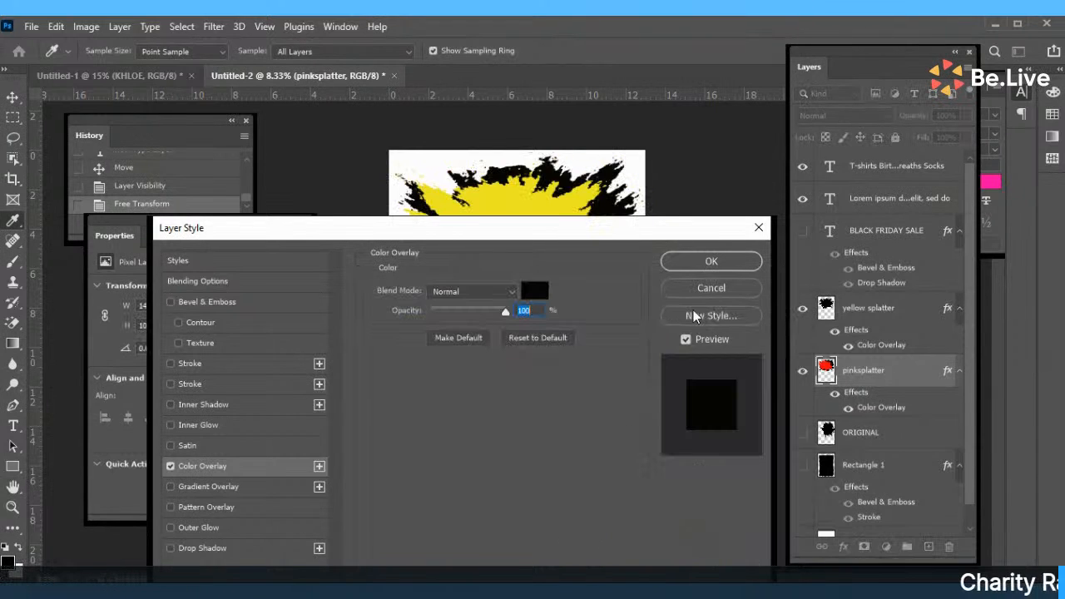
{"action": "left_click", "coordinate": [712, 260]}
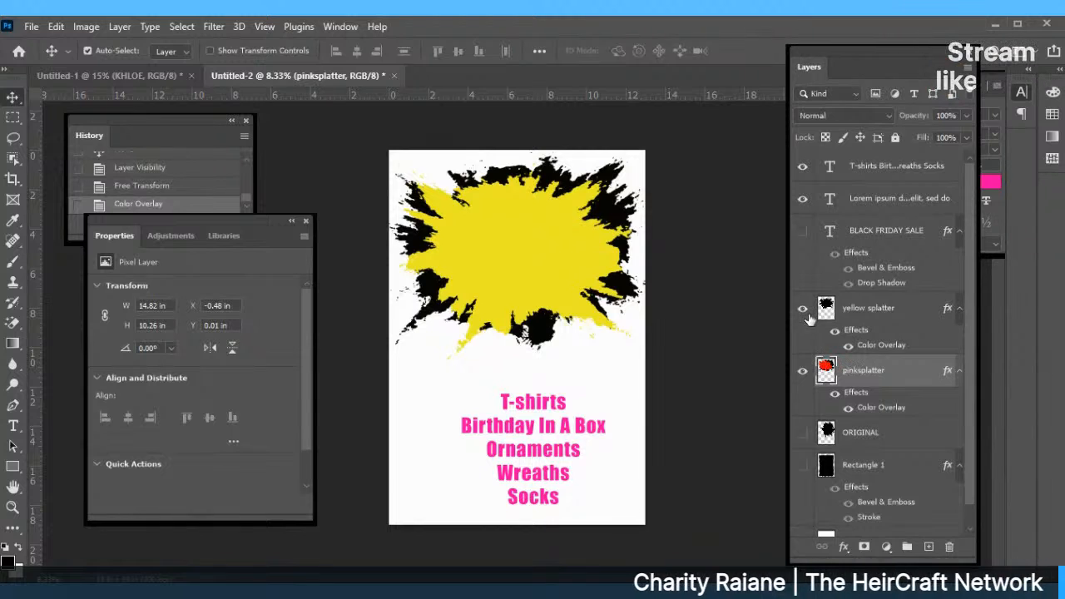
Show the BLACK FRIDAY SALE title again, nudged right to X 1.38 in, keeping bevel and drop shadow.
{"action": "left_click", "coordinate": [802, 232]}
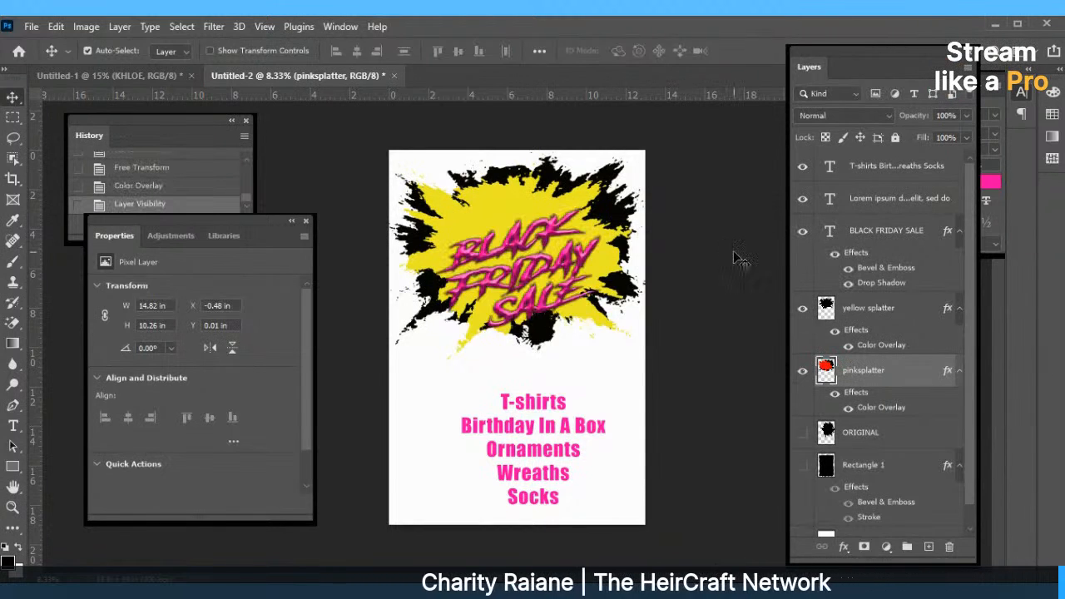
{"action": "left_click_drag", "start_coordinate": [538, 243], "coordinate": [549, 263]}
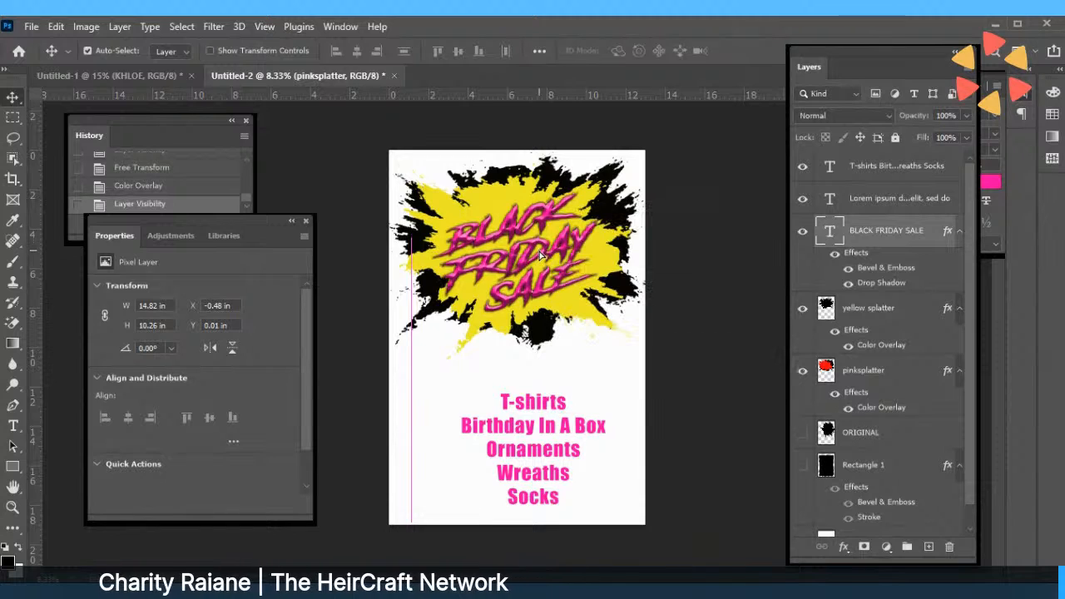
{"action": "left_click", "coordinate": [849, 270]}
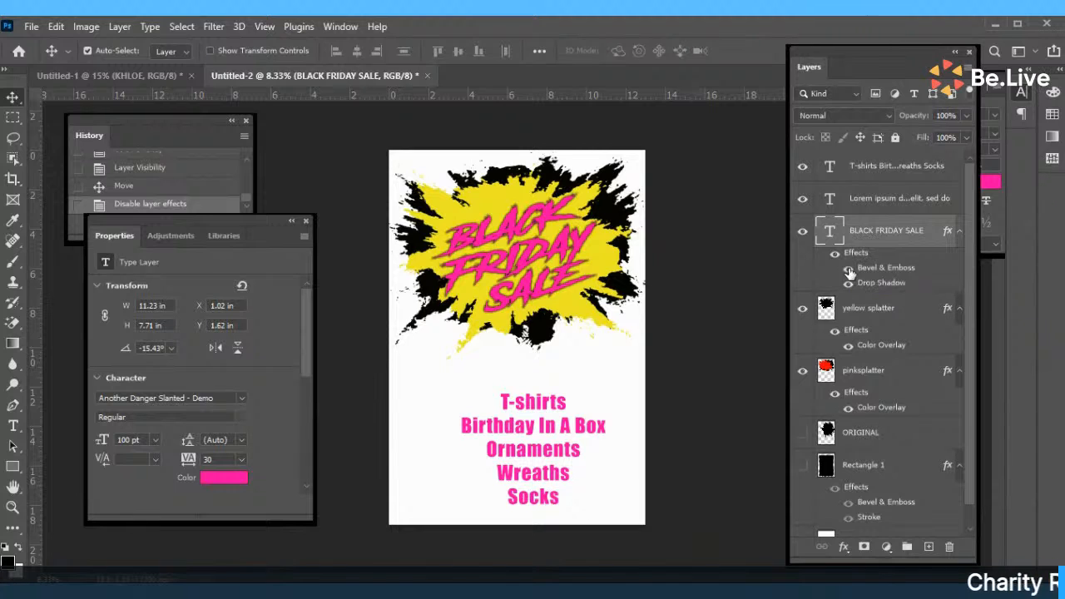
{"action": "left_click", "coordinate": [848, 272]}
{"action": "left_click", "coordinate": [849, 285]}
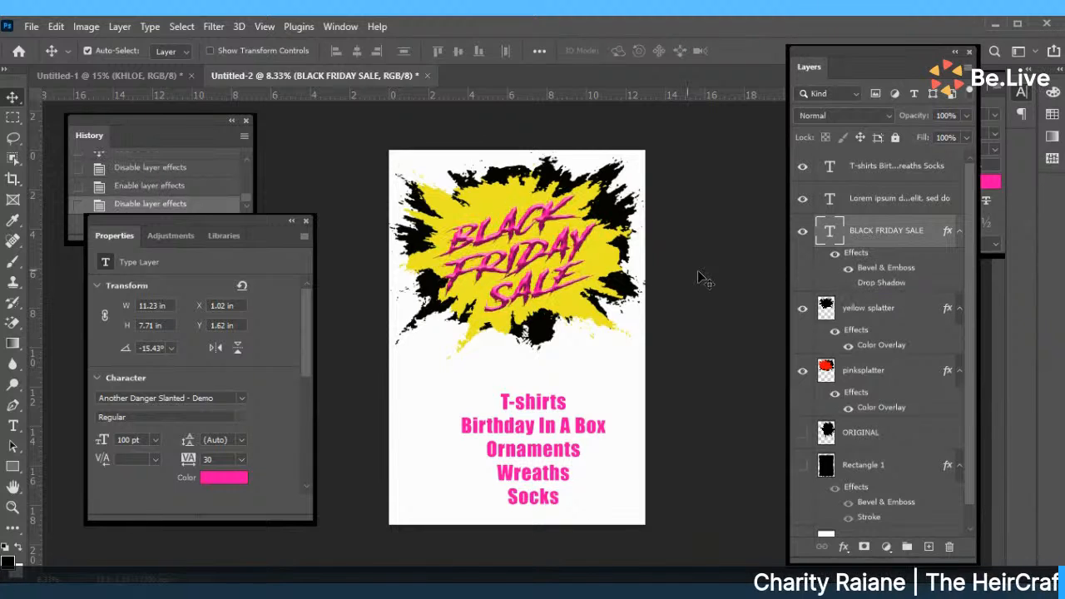
{"action": "left_click_drag", "start_coordinate": [521, 260], "coordinate": [529, 260]}
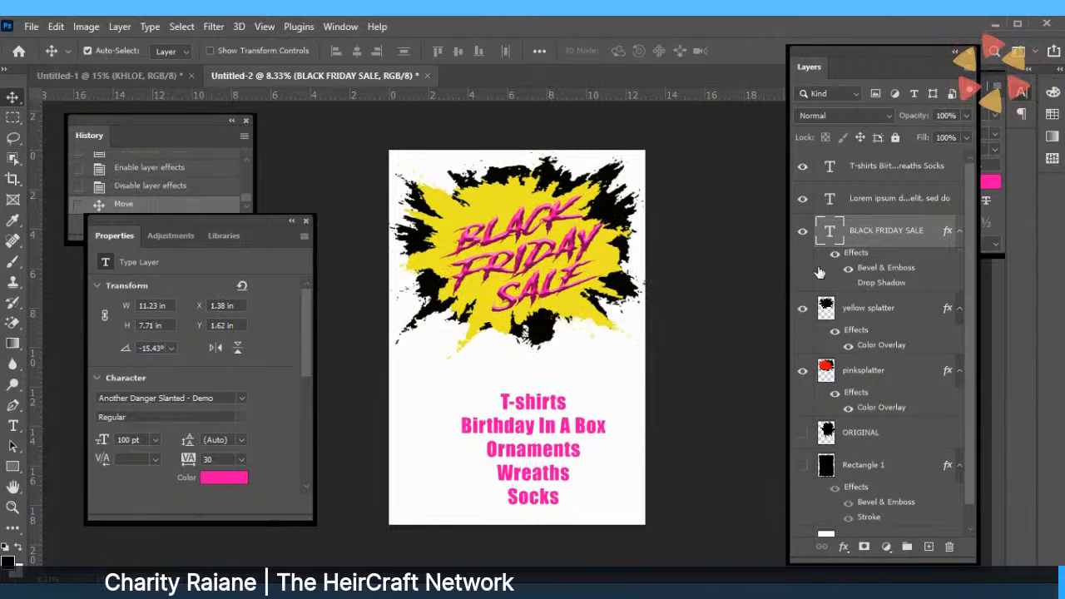
{"action": "left_click", "coordinate": [848, 286]}
{"action": "left_click", "coordinate": [849, 285]}
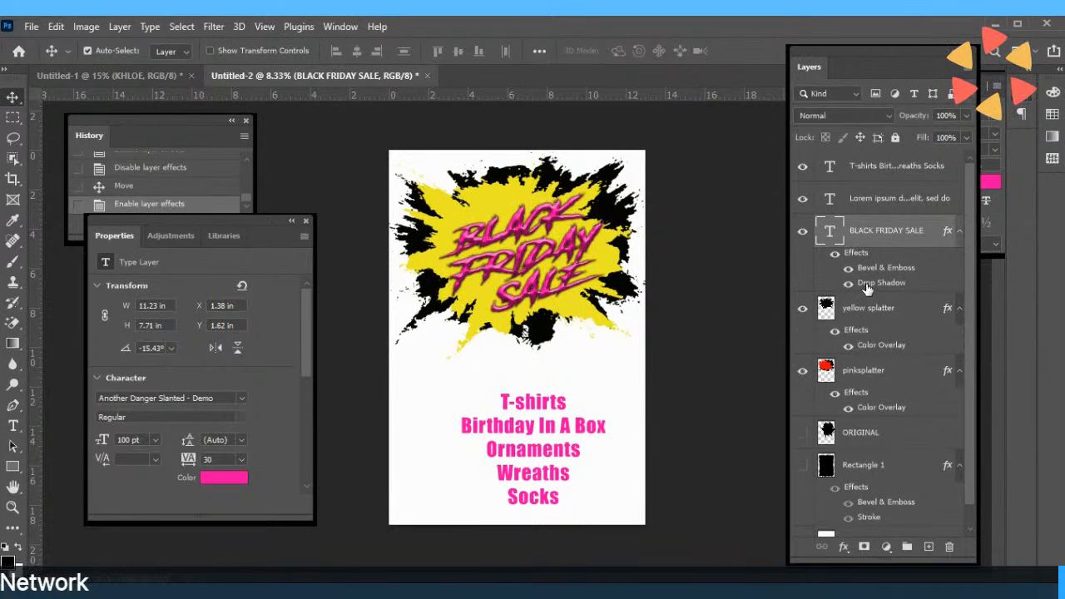
{"action": "double_click", "coordinate": [870, 283]}
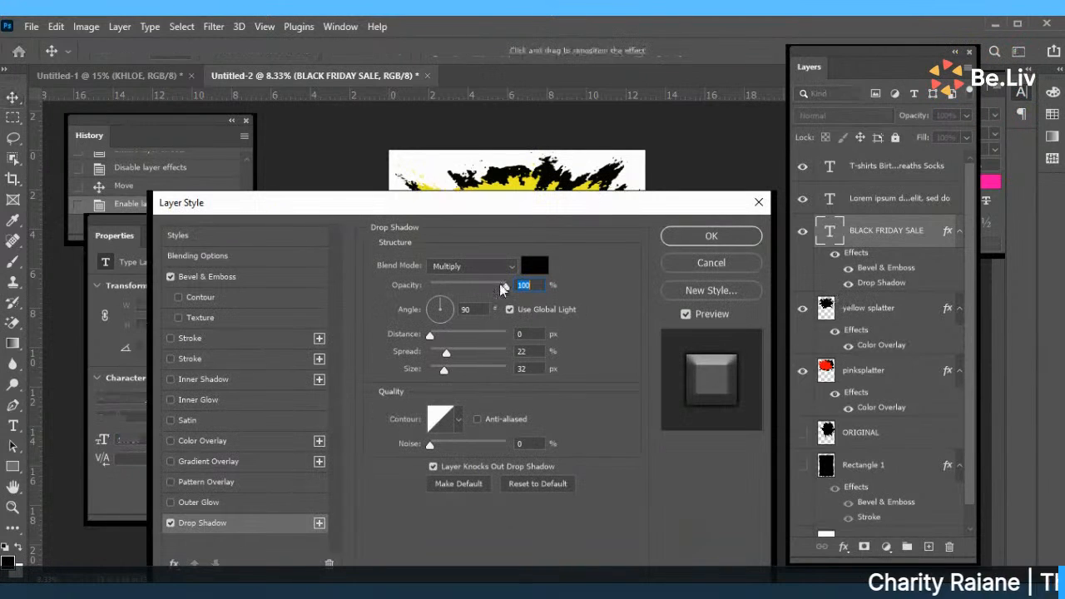
Set the title's drop shadow to Spread 31% and Size 38 px and apply it.
{"action": "left_click_drag", "start_coordinate": [502, 288], "coordinate": [488, 287]}
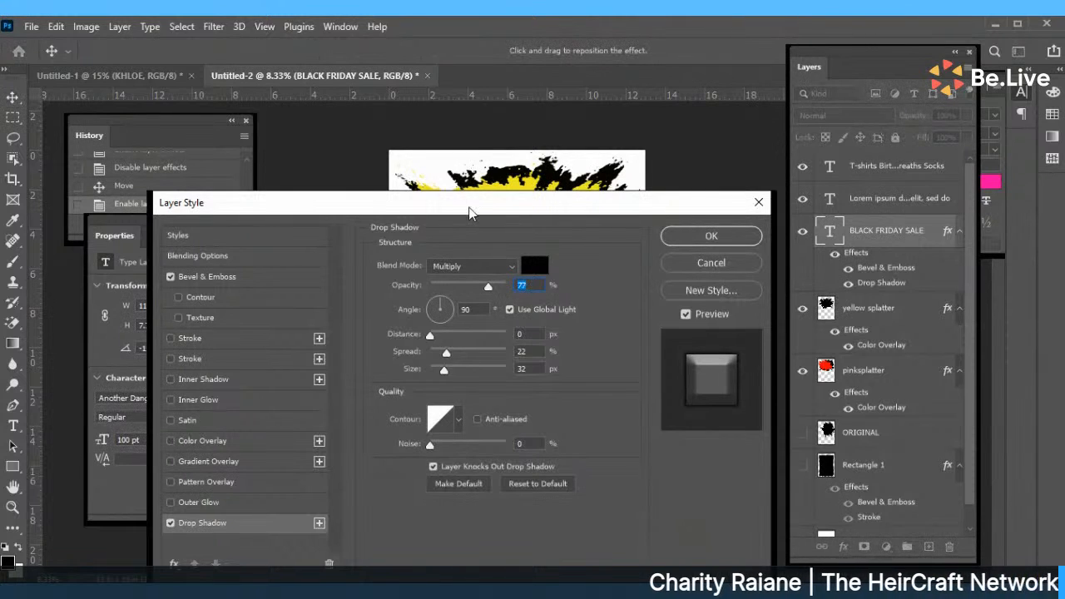
{"action": "left_click_drag", "start_coordinate": [469, 213], "coordinate": [367, 301]}
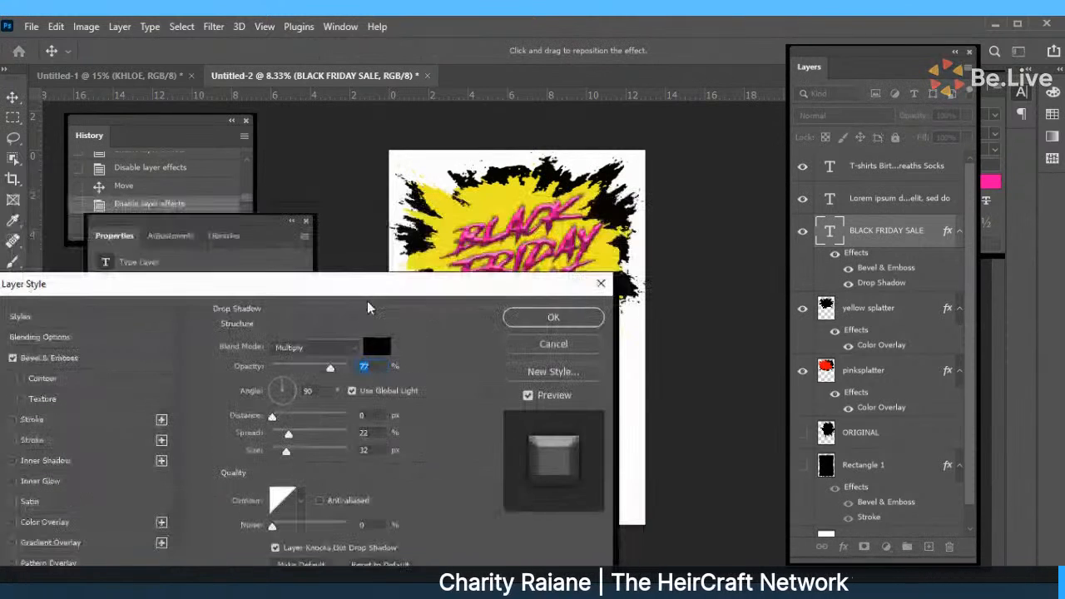
{"action": "left_click_drag", "start_coordinate": [330, 368], "coordinate": [348, 433]}
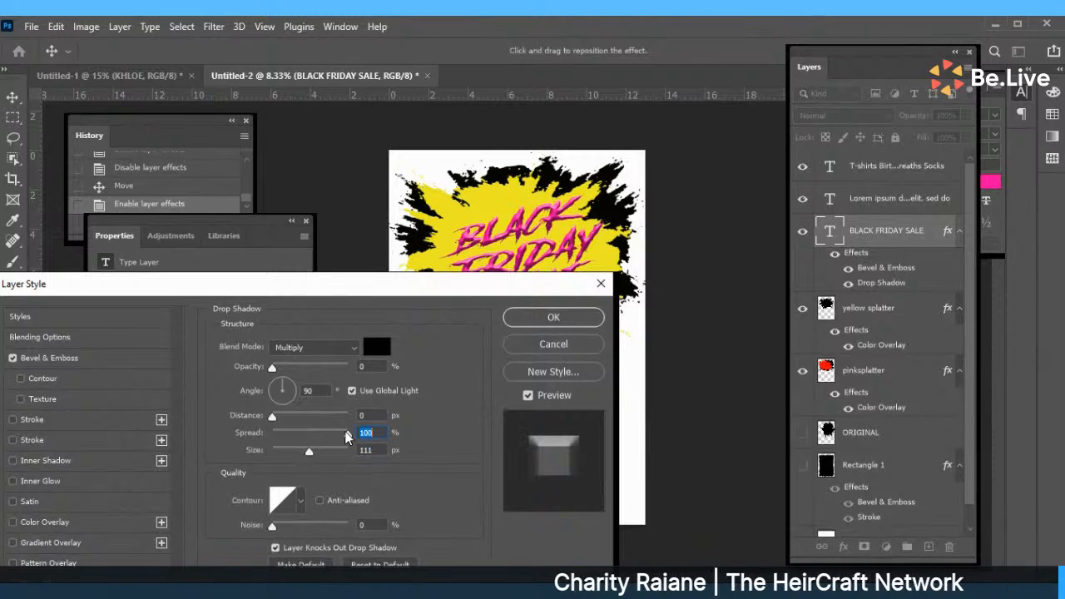
{"action": "left_click_drag", "start_coordinate": [274, 366], "coordinate": [348, 367]}
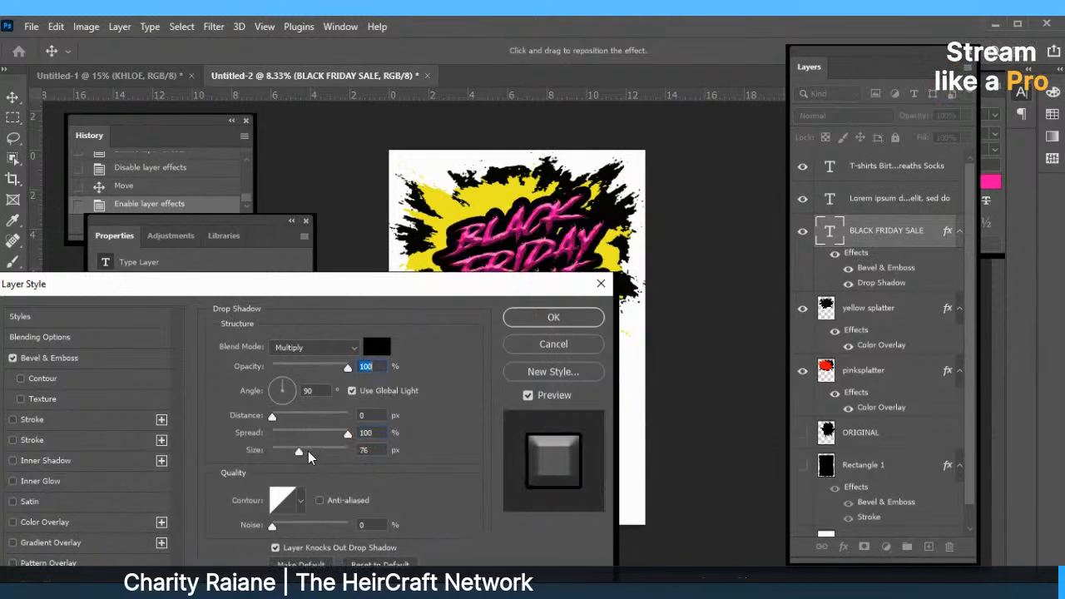
{"action": "left_click_drag", "start_coordinate": [308, 451], "coordinate": [288, 451]}
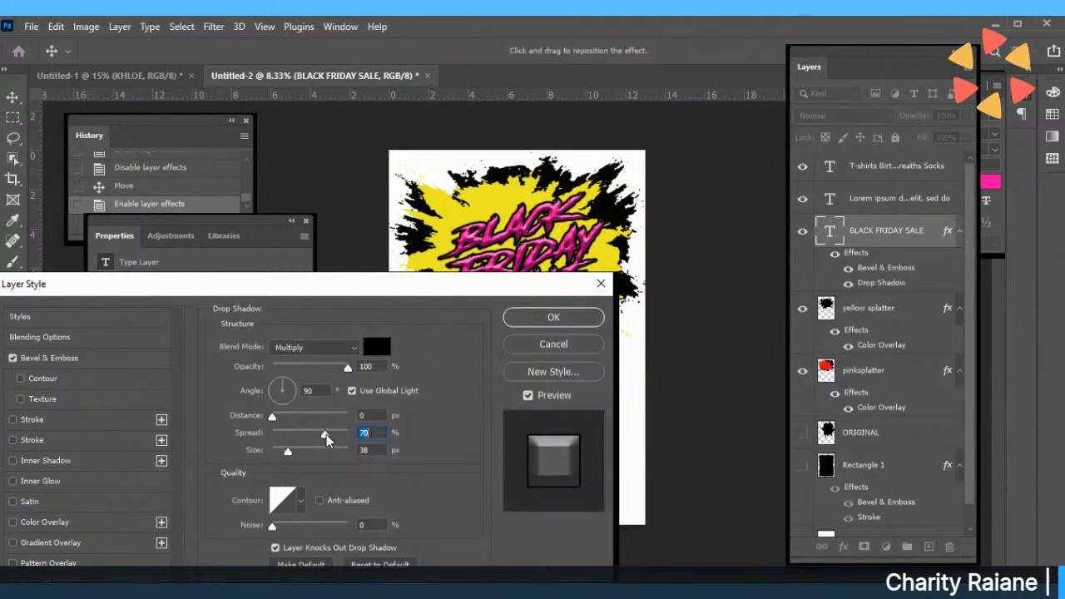
{"action": "left_click_drag", "start_coordinate": [326, 434], "coordinate": [298, 434]}
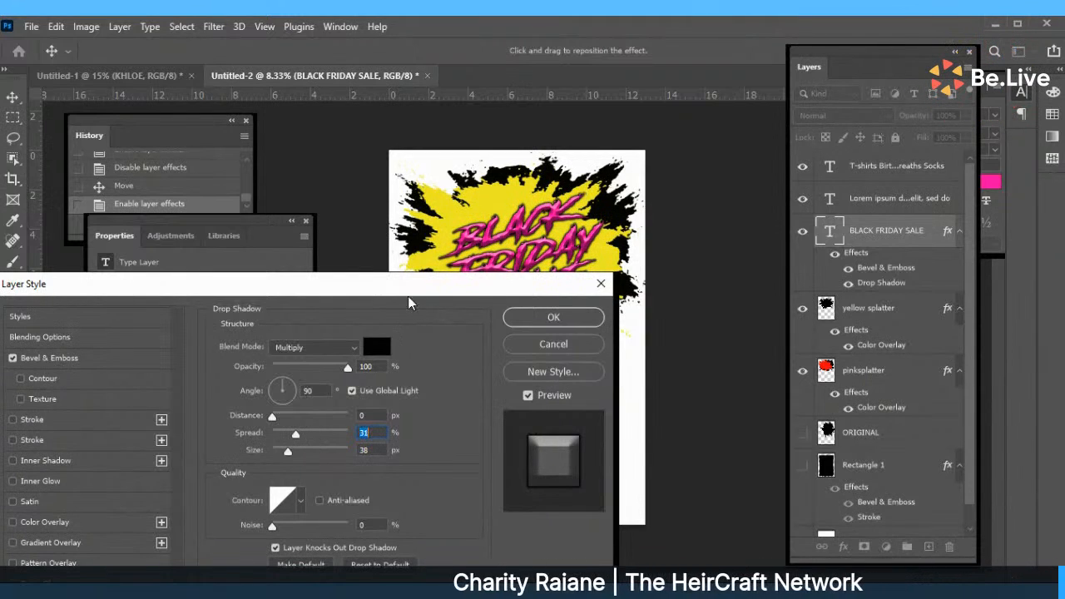
{"action": "left_click_drag", "start_coordinate": [397, 295], "coordinate": [334, 324]}
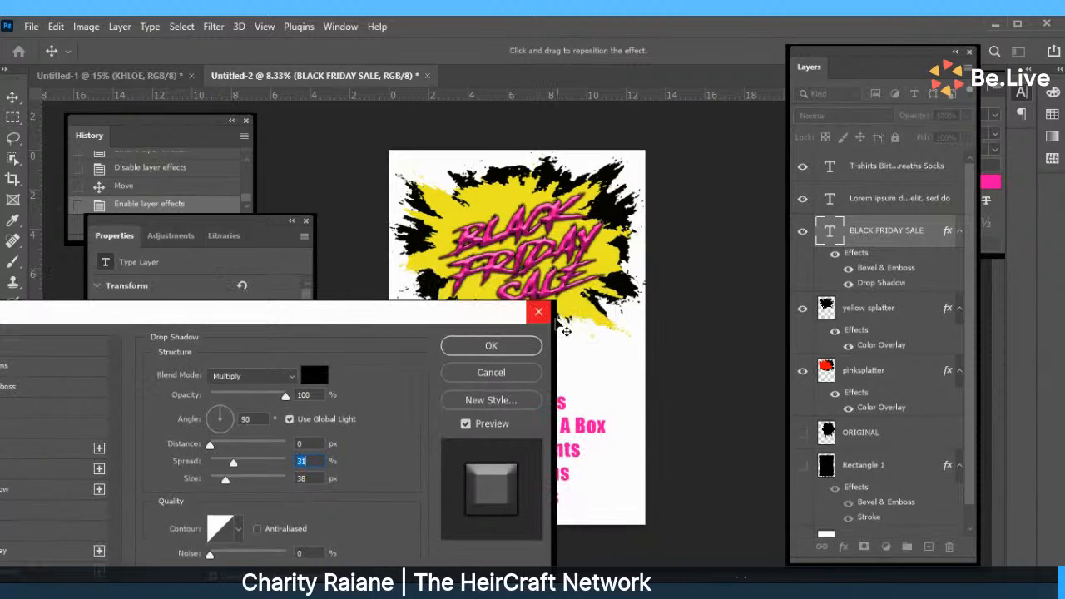
{"action": "left_click", "coordinate": [505, 348]}
Move the product list text up and right, then select and delete its old lines.
{"action": "left_click", "coordinate": [514, 426]}
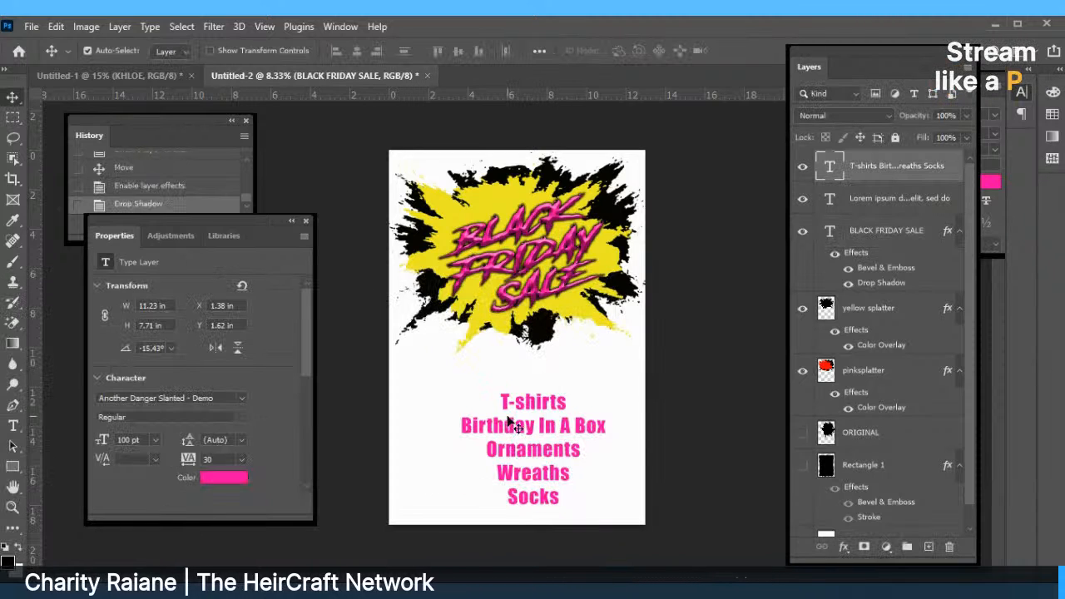
{"action": "left_click_drag", "start_coordinate": [513, 426], "coordinate": [521, 391]}
{"action": "double_click", "coordinate": [516, 380]}
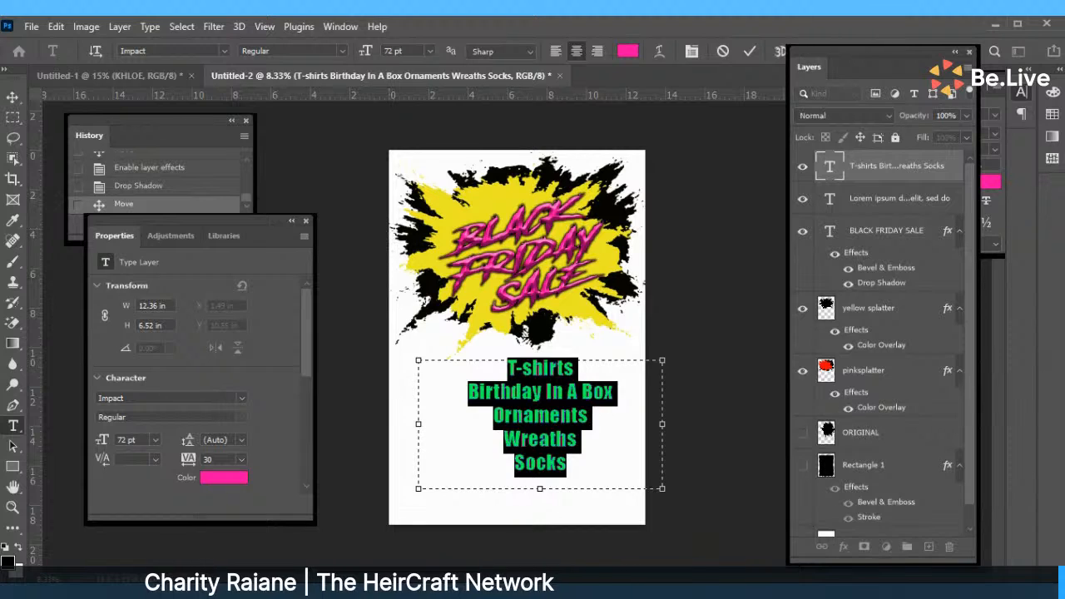
{"action": "key", "text": "BackSpace"}
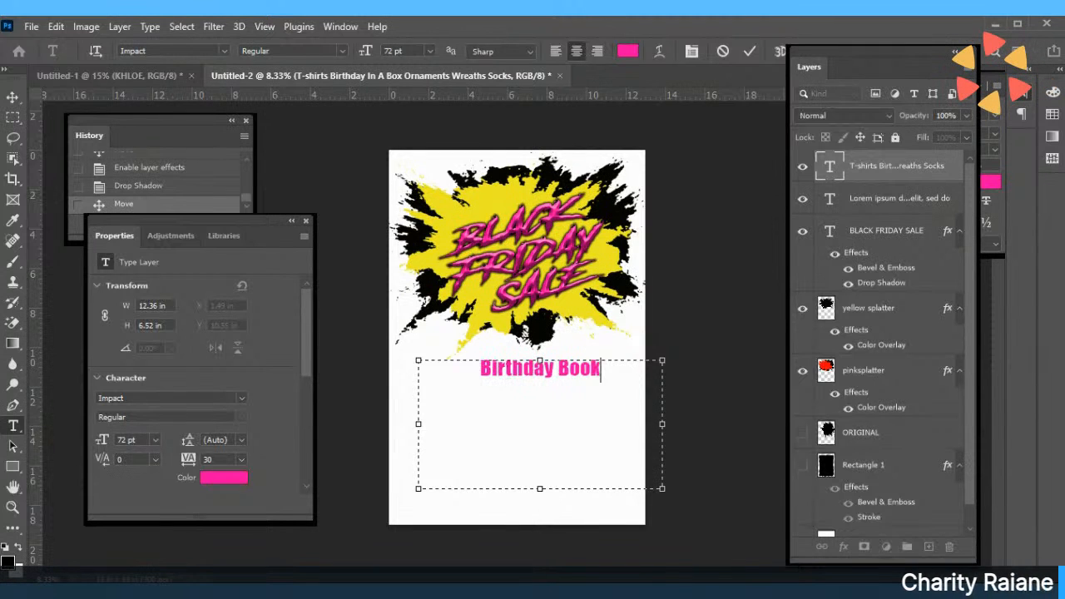
Type the first list line, Event Styling Services, correcting the mistyped words.
{"action": "type", "text": "Birthday Booking"}
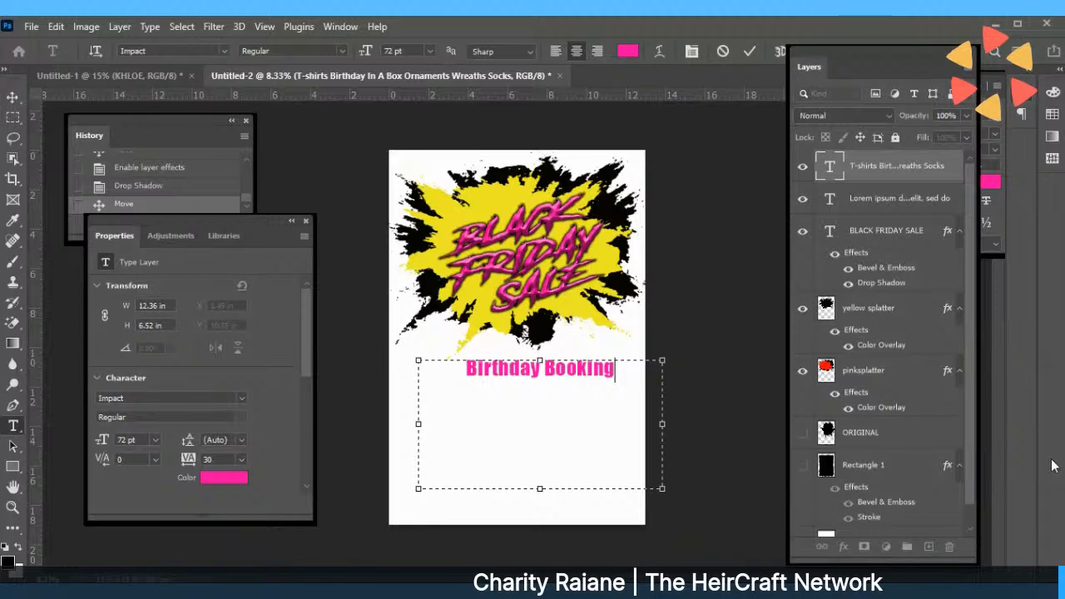
{"action": "key", "text": "Return"}
{"action": "type", "text": "Birthday"}
{"action": "key", "text": "BackSpace"}
{"action": "key", "text": "BackSpace"}
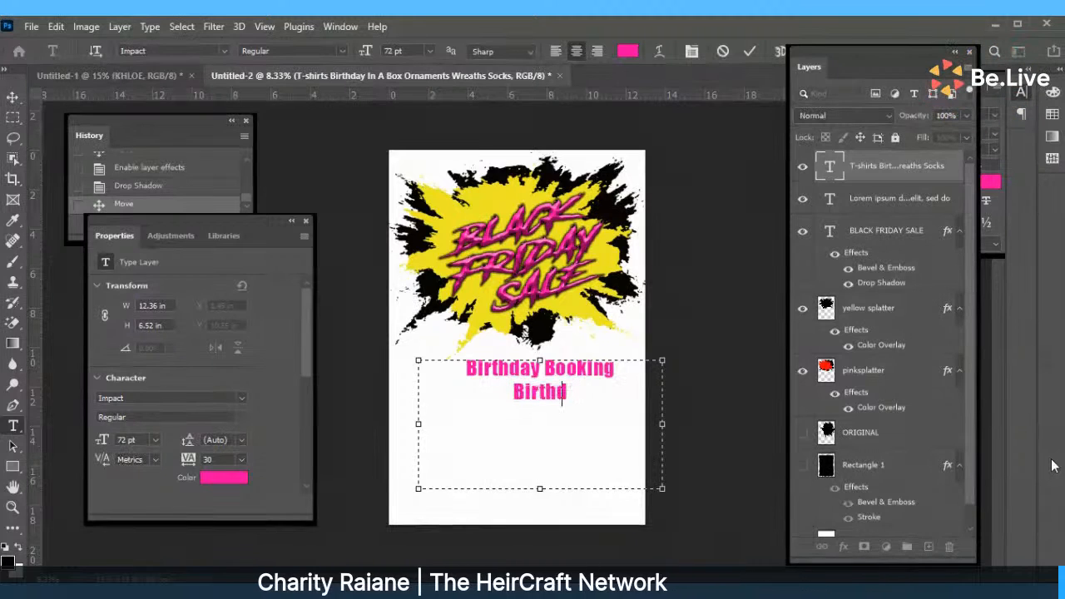
{"action": "key", "text": "BackSpace"}
{"action": "key", "text": "BackSpace"}
{"action": "key", "text": "BackSpace"}
{"action": "key", "text": "BackSpace"}
{"action": "key", "text": "BackSpace"}
{"action": "key", "text": "BackSpace"}
{"action": "key", "text": "BackSpace"}
{"action": "type", "text": "s"}
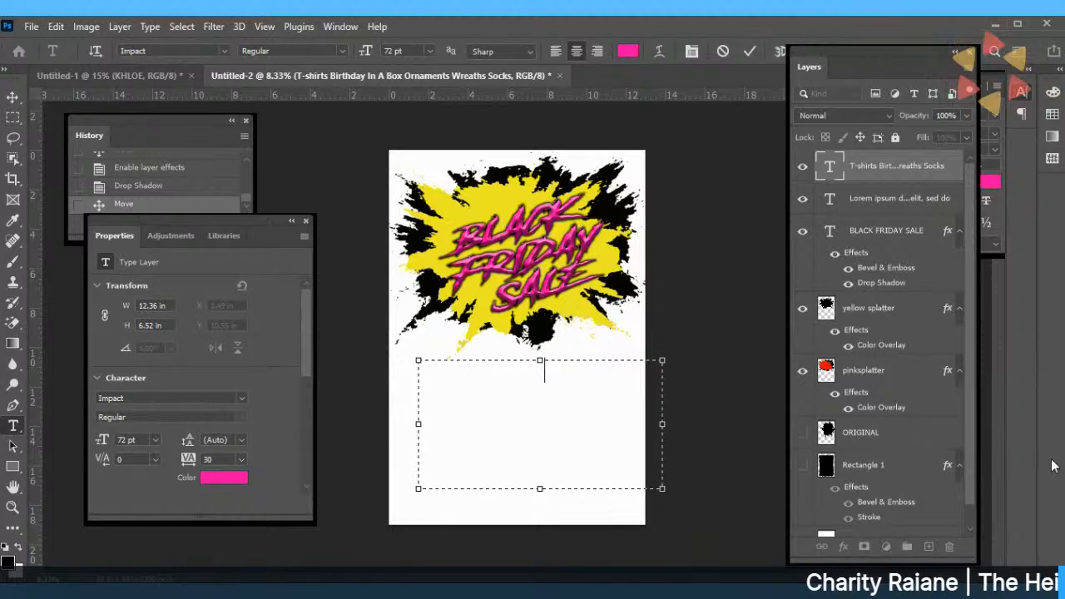
{"action": "type", "text": "entSty"}
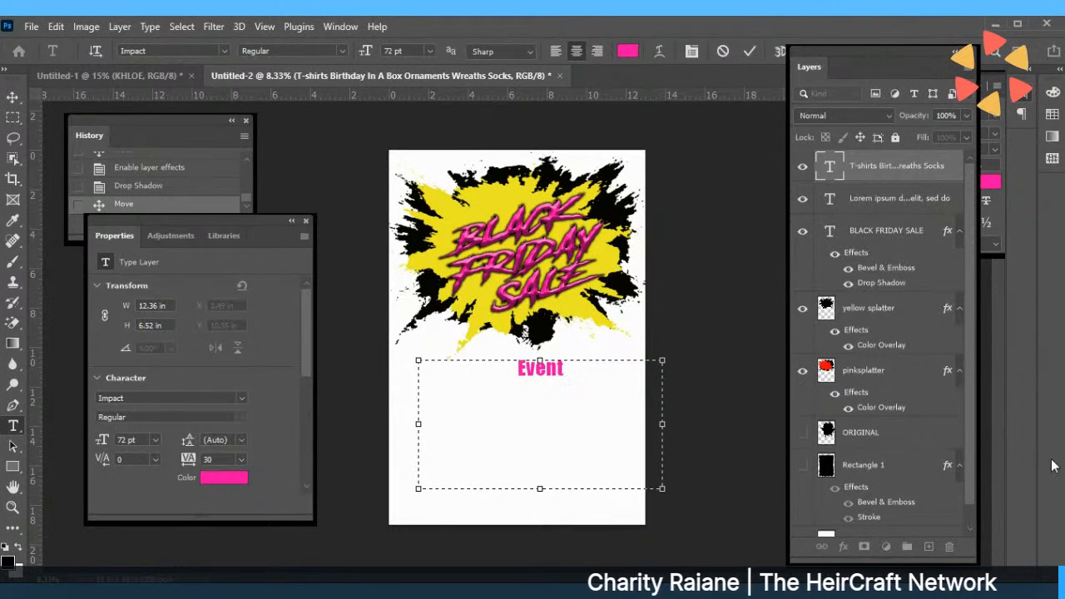
{"action": "key", "text": "BackSpace"}
{"action": "key", "text": "BackSpace"}
{"action": "key", "text": "BackSpace"}
{"action": "type", "text": "S"}
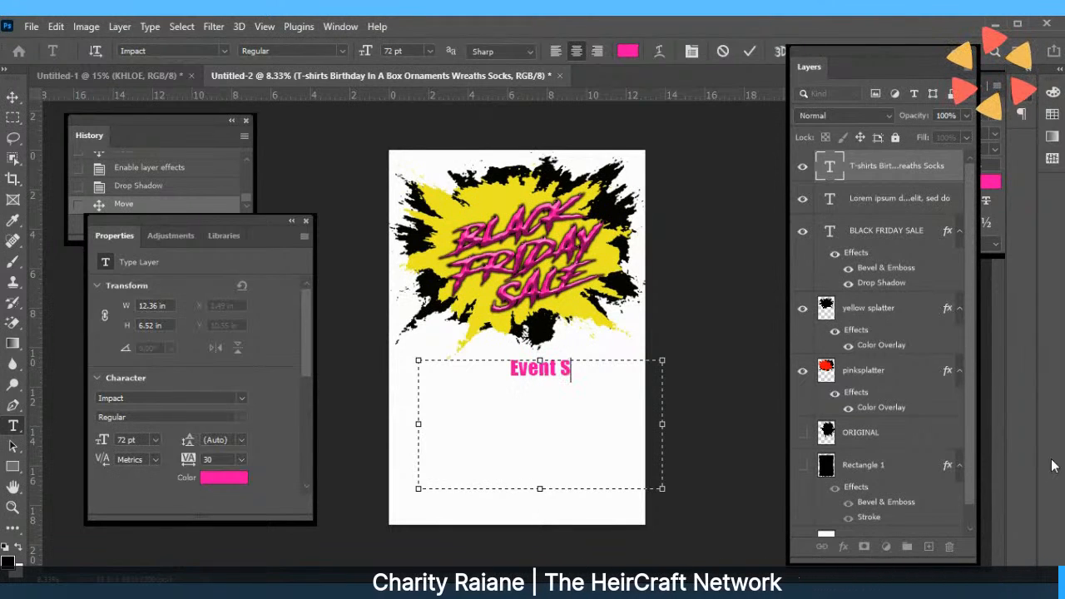
{"action": "type", "text": "tyling Ser"}
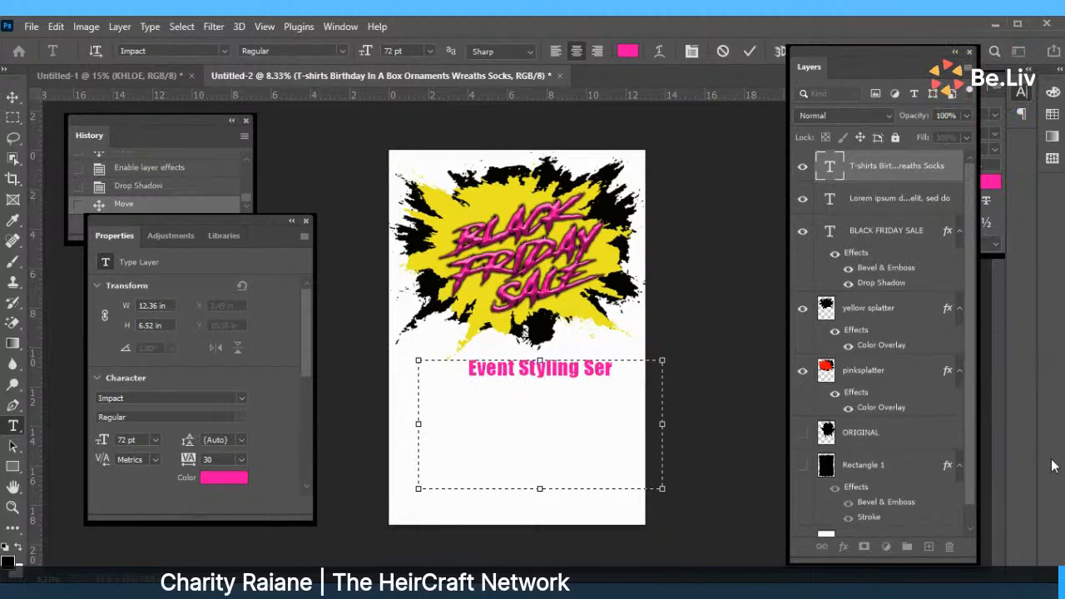
{"action": "type", "text": "vices"}
{"action": "key", "text": "Return"}
Type the middle lines, including Custom Wrapped Treats and Gable and Favor Boxes.
{"action": "type", "text": "Bal"}
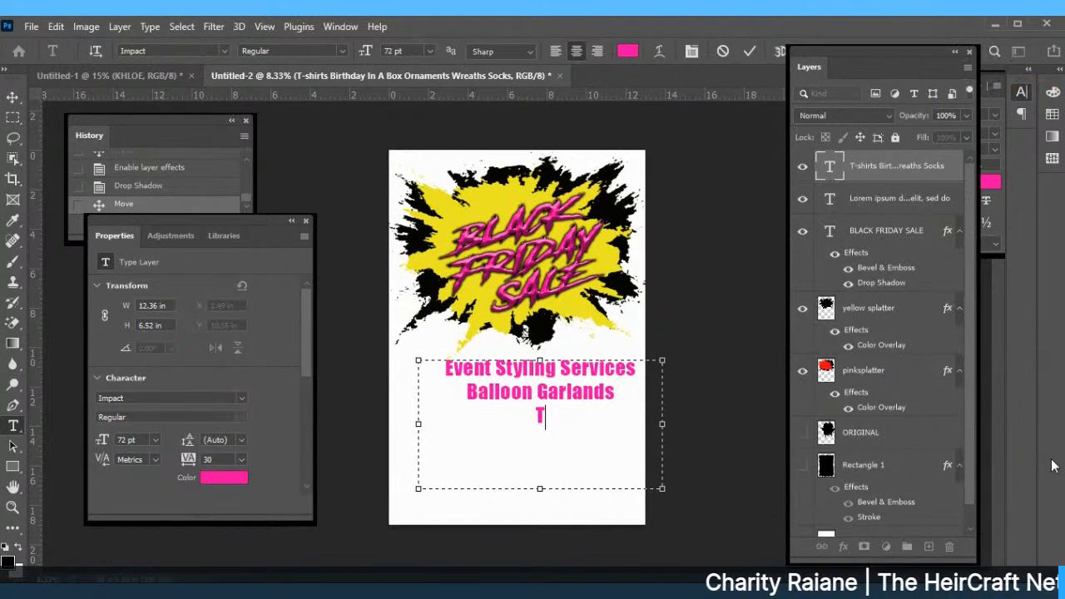
{"action": "type", "text": "reat"}
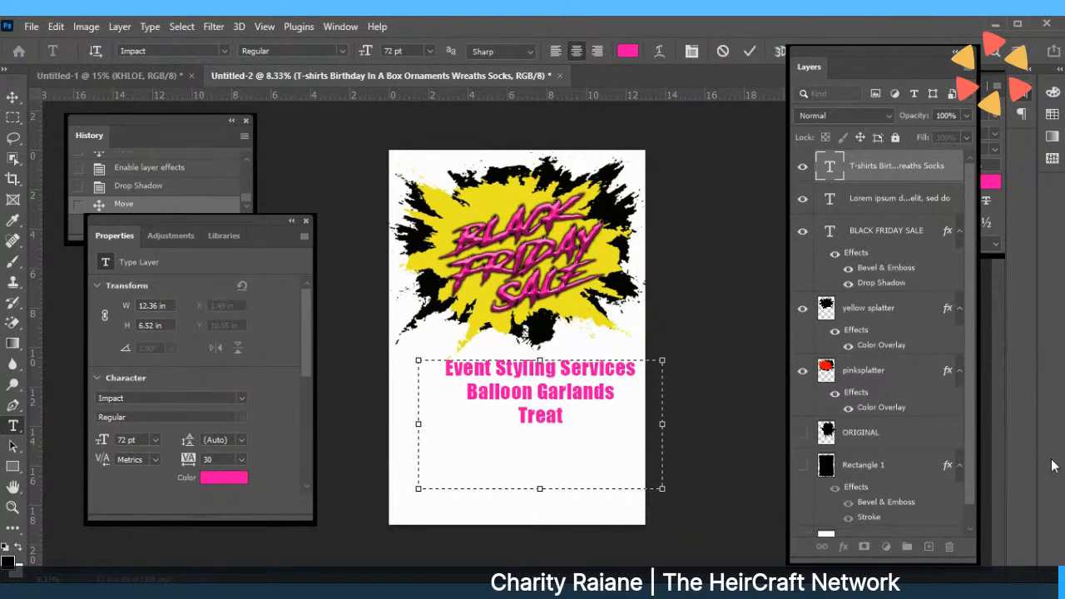
{"action": "key", "text": "BackSpace"}
{"action": "key", "text": "BackSpace"}
{"action": "key", "text": "BackSpace"}
{"action": "key", "text": "BackSpace"}
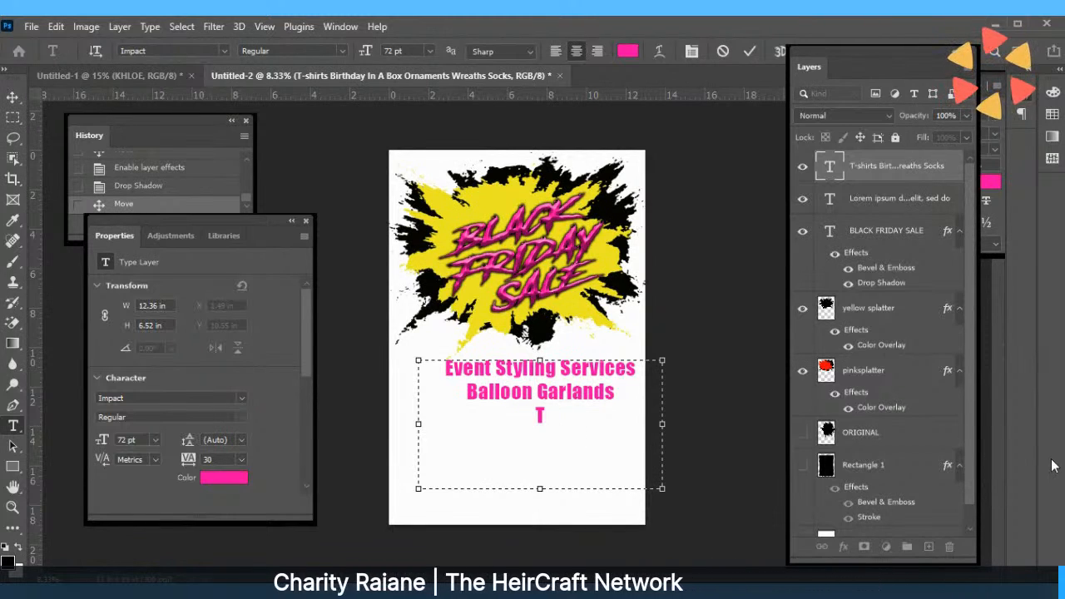
{"action": "key", "text": "BackSpace"}
{"action": "type", "text": "W"}
{"action": "key", "text": "BackSpace"}
{"action": "type", "text": "C"}
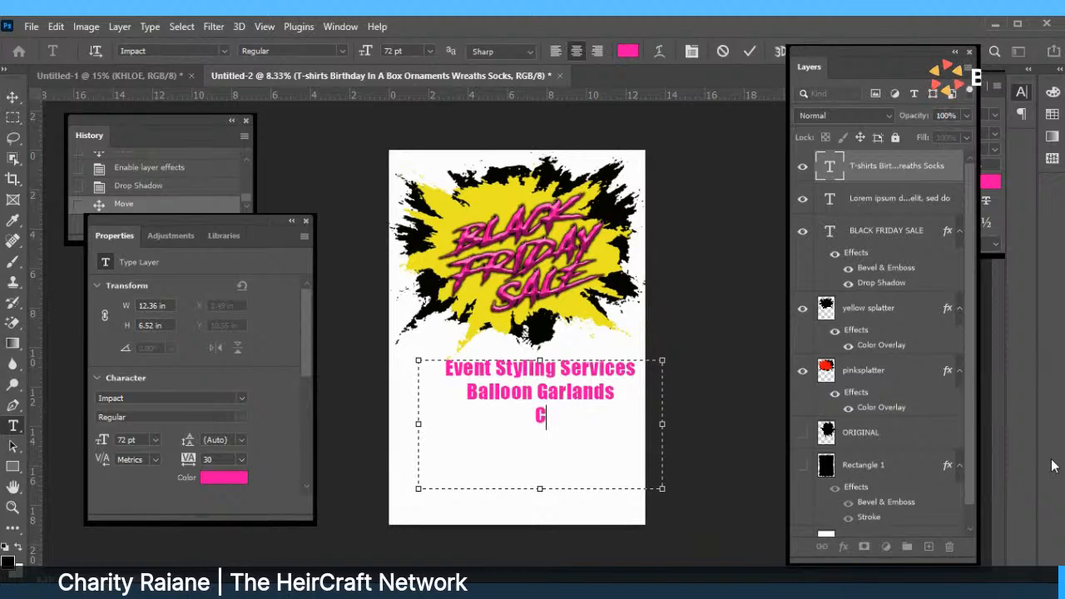
{"action": "type", "text": "ustom Wrapped Treats"}
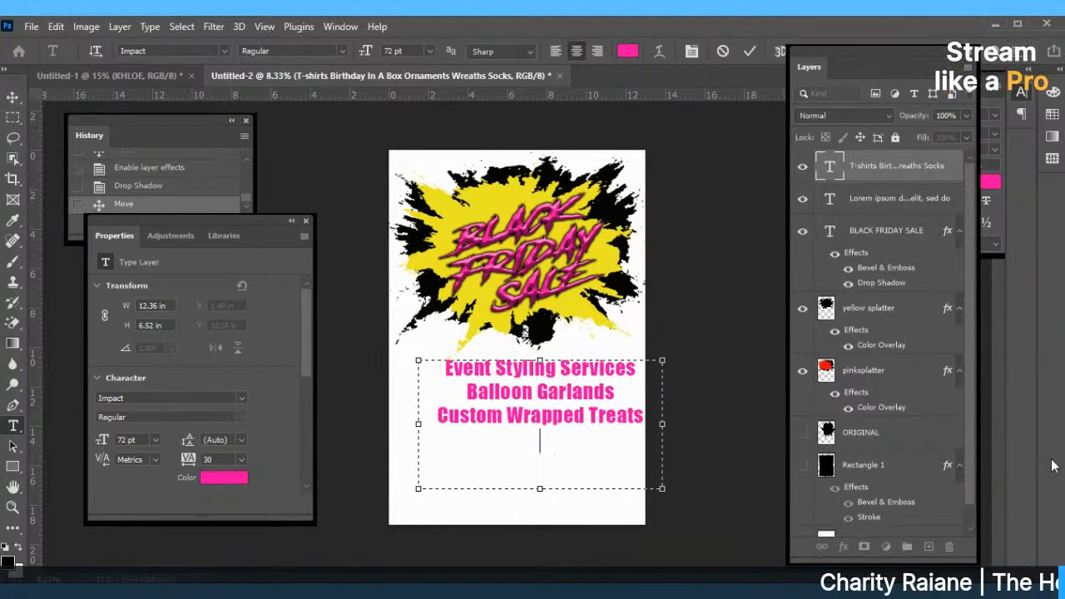
{"action": "type", "text": "a"}
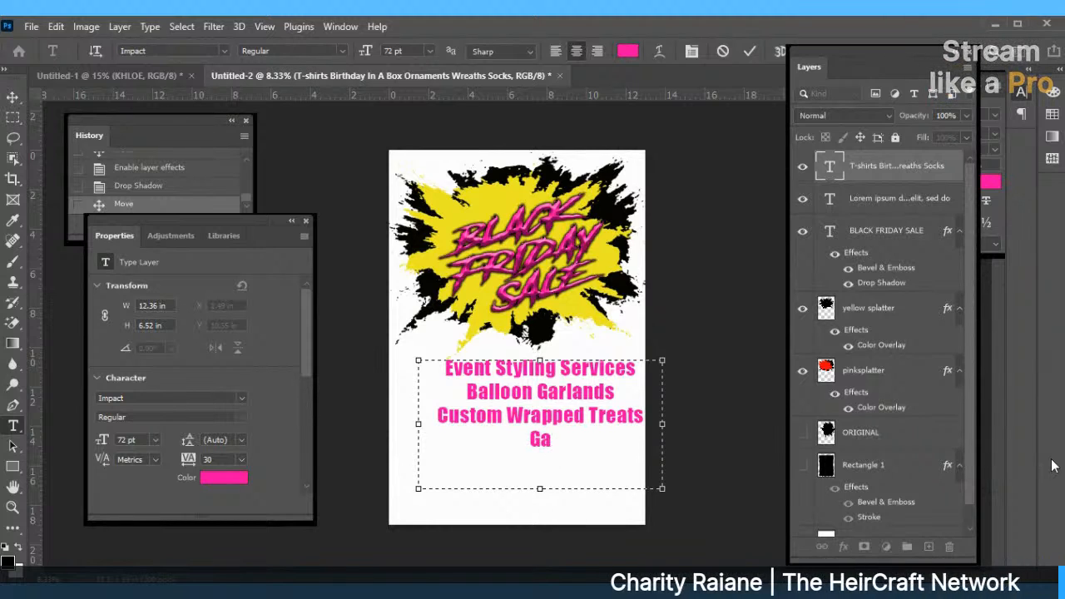
{"action": "type", "text": "ble "}
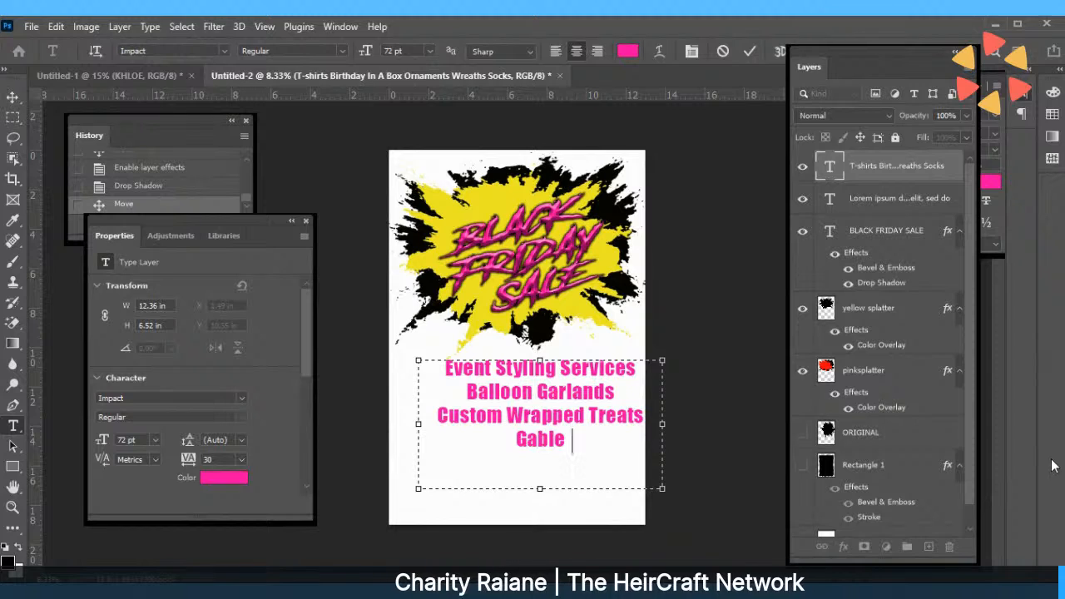
{"action": "type", "text": "and Fa"}
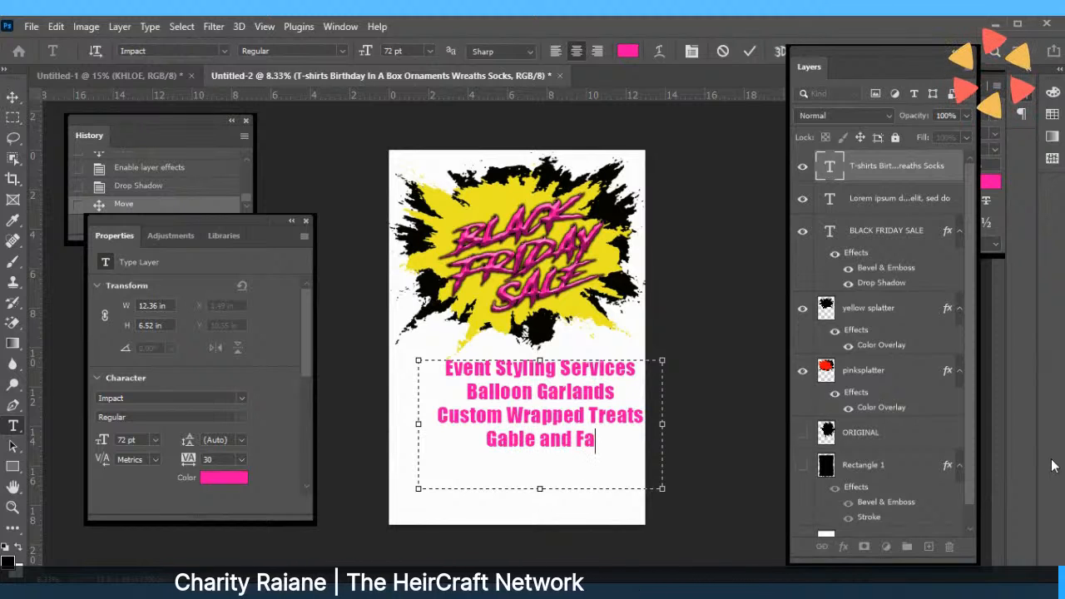
{"action": "type", "text": "vor Bot"}
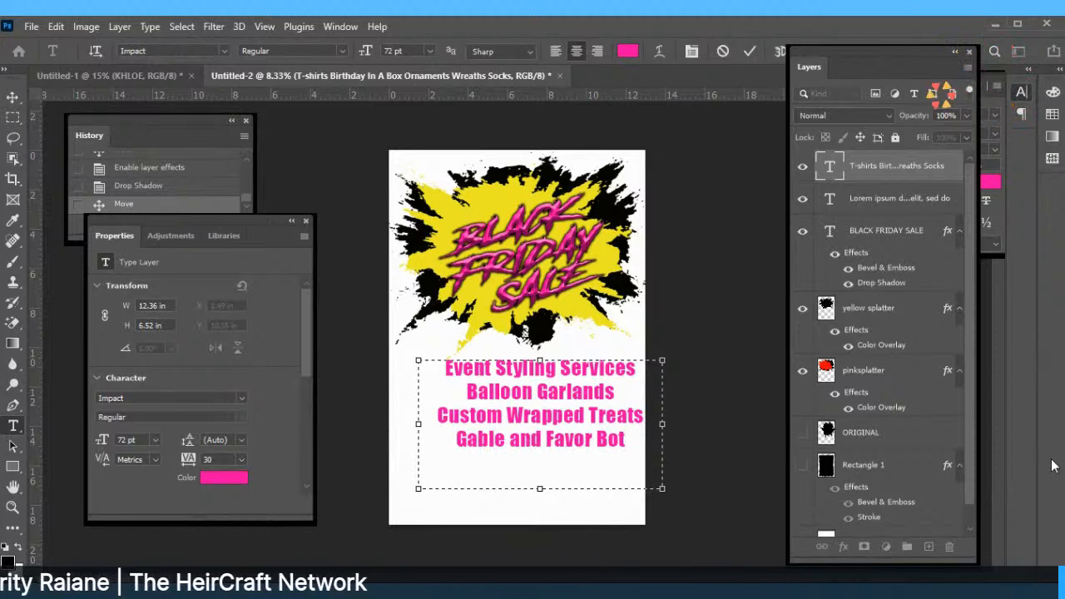
{"action": "key", "text": "BackSpace"}
{"action": "type", "text": "xes"}
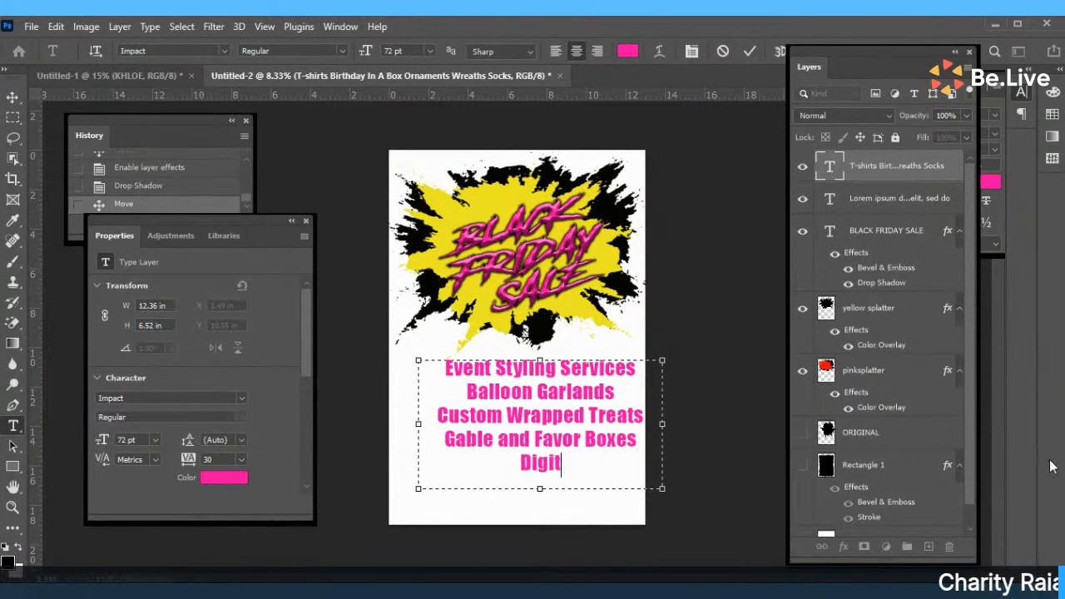
Fix the Digital Invitations line and enlarge the text box downward for more lines.
{"action": "key", "text": "BackSpace"}
{"action": "key", "text": "BackSpace"}
{"action": "key", "text": "BackSpace"}
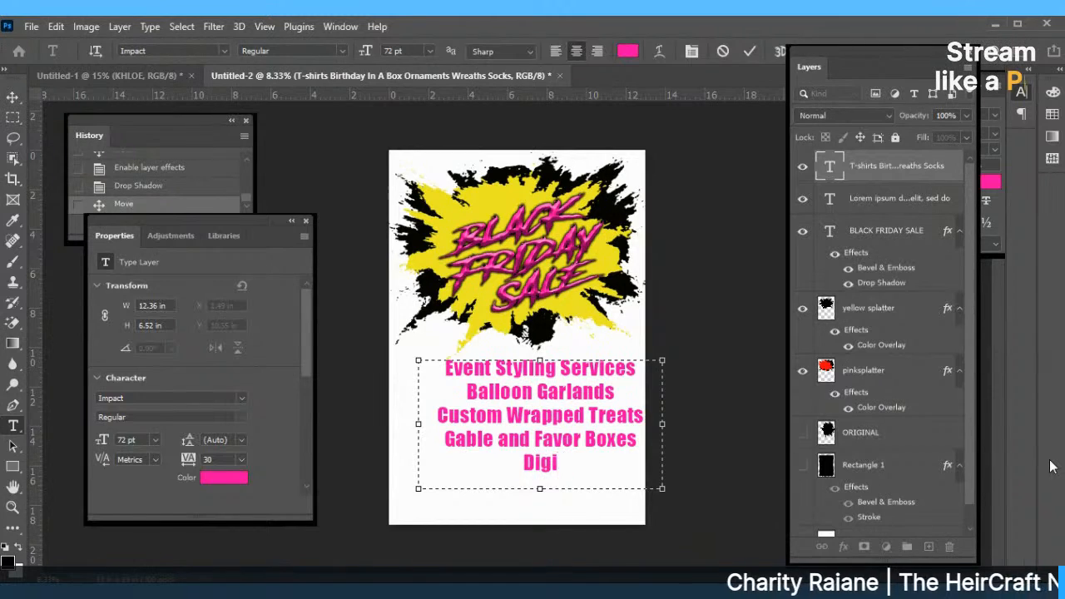
{"action": "type", "text": "tal"}
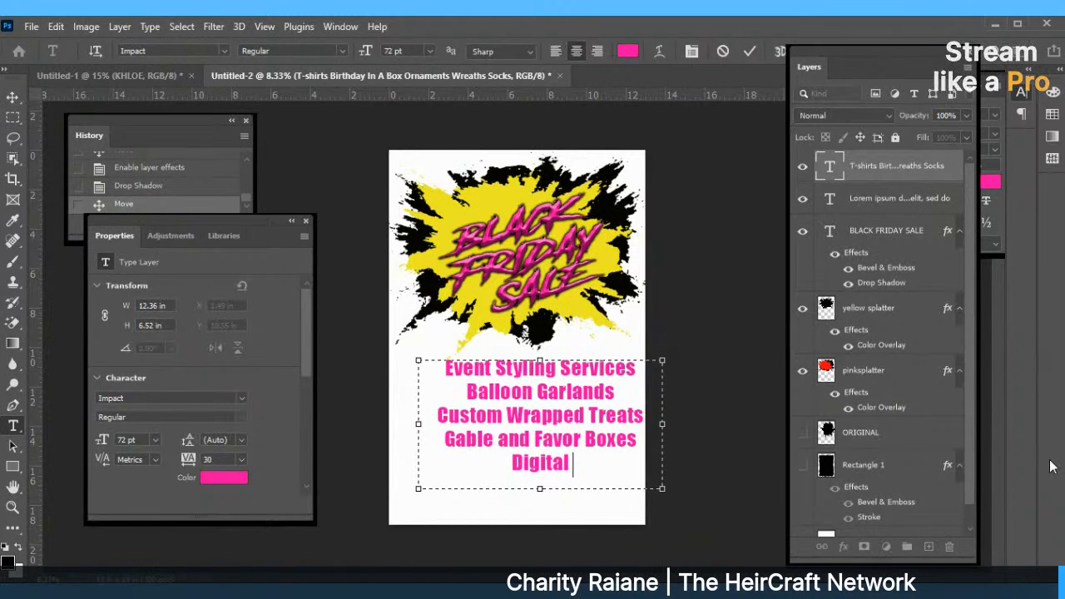
{"action": "type", "text": " Invitat"}
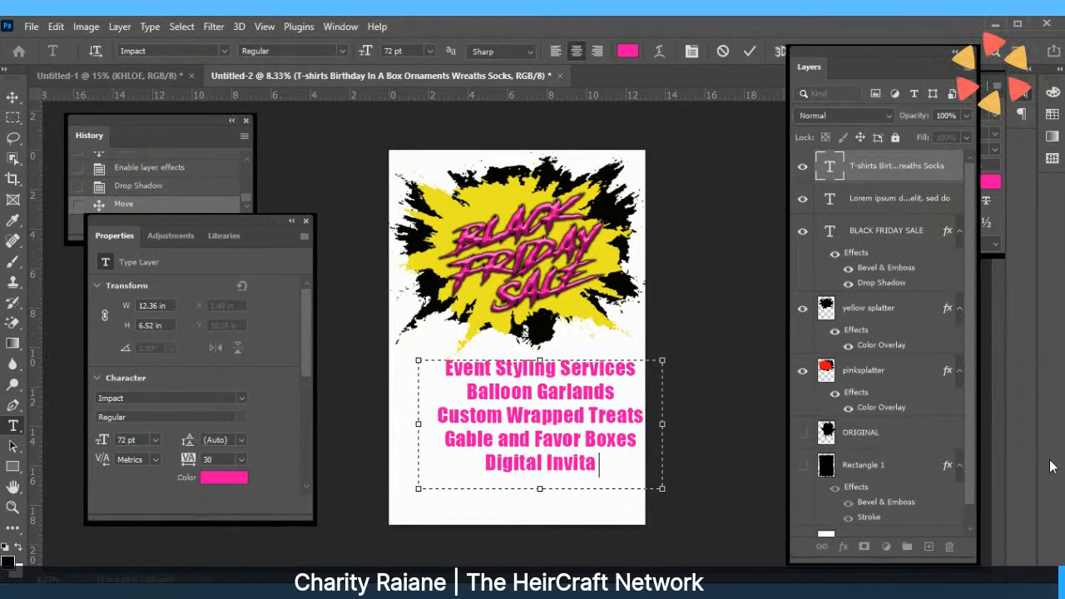
{"action": "key", "text": "BackSpace"}
{"action": "key", "text": "BackSpace"}
{"action": "key", "text": "BackSpace"}
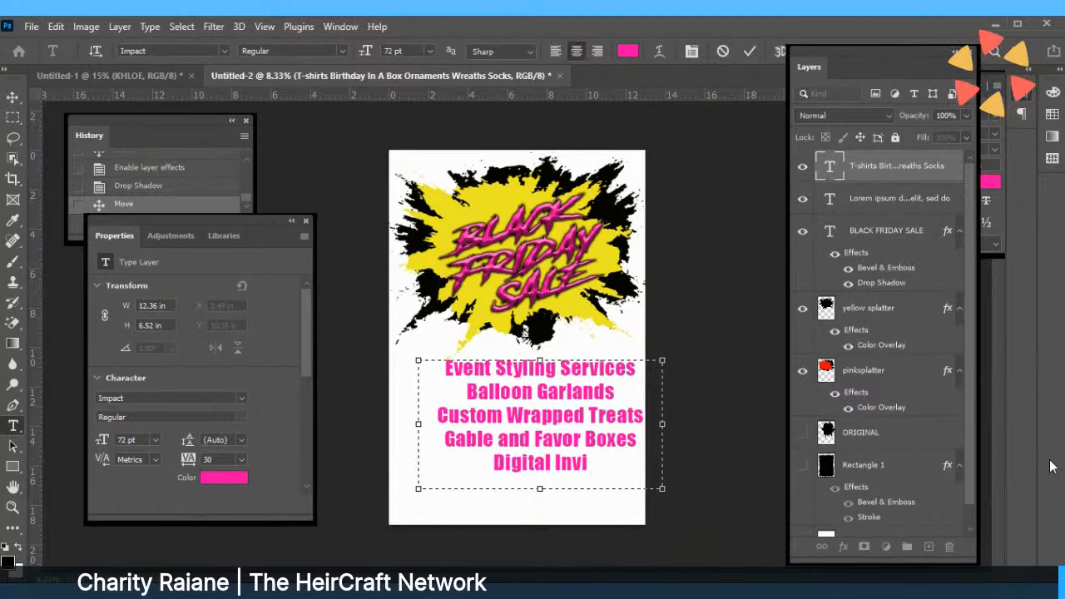
{"action": "key", "text": "BackSpace"}
{"action": "key", "text": "BackSpace"}
{"action": "key", "text": "BackSpace"}
{"action": "key", "text": "BackSpace"}
{"action": "key", "text": "BackSpace"}
{"action": "key", "text": "BackSpace"}
{"action": "key", "text": "BackSpace"}
{"action": "key", "text": "BackSpace"}
{"action": "key", "text": "BackSpace"}
{"action": "key", "text": "BackSpace"}
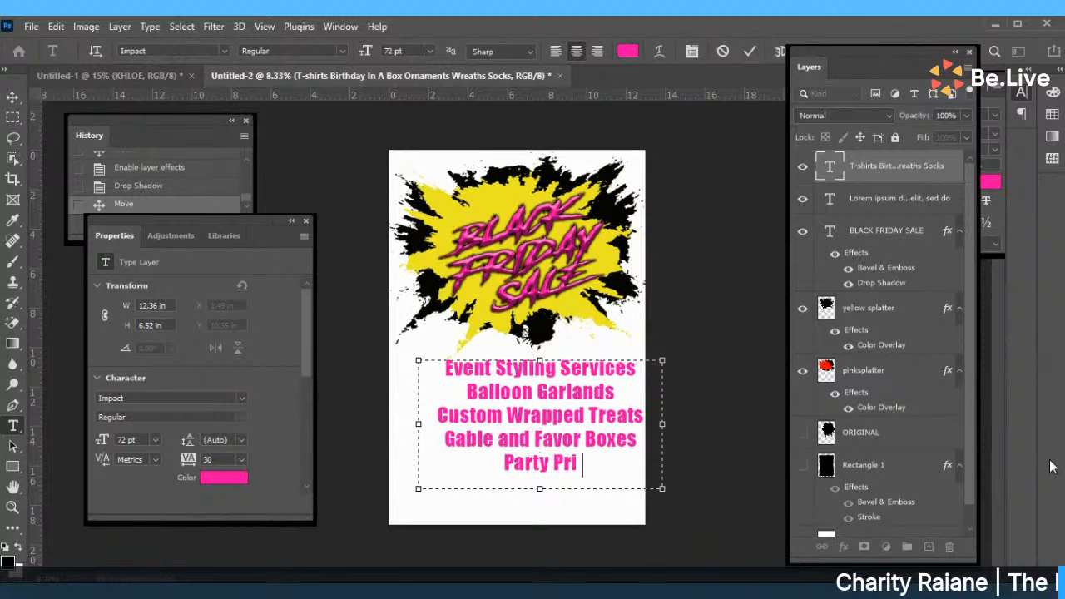
{"action": "type", "text": "es"}
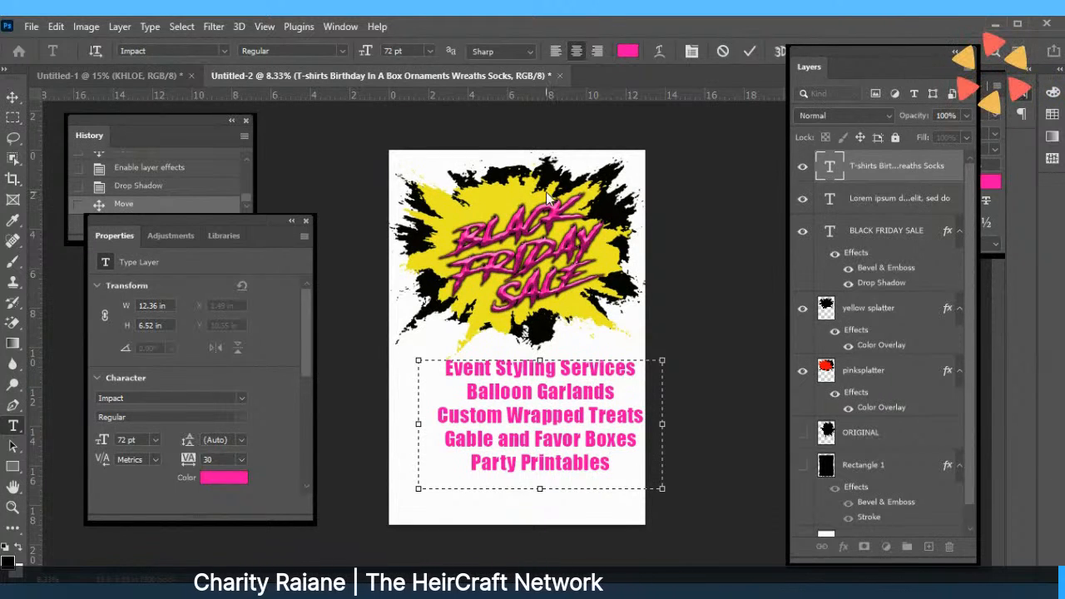
{"action": "left_click_drag", "start_coordinate": [540, 488], "coordinate": [541, 516]}
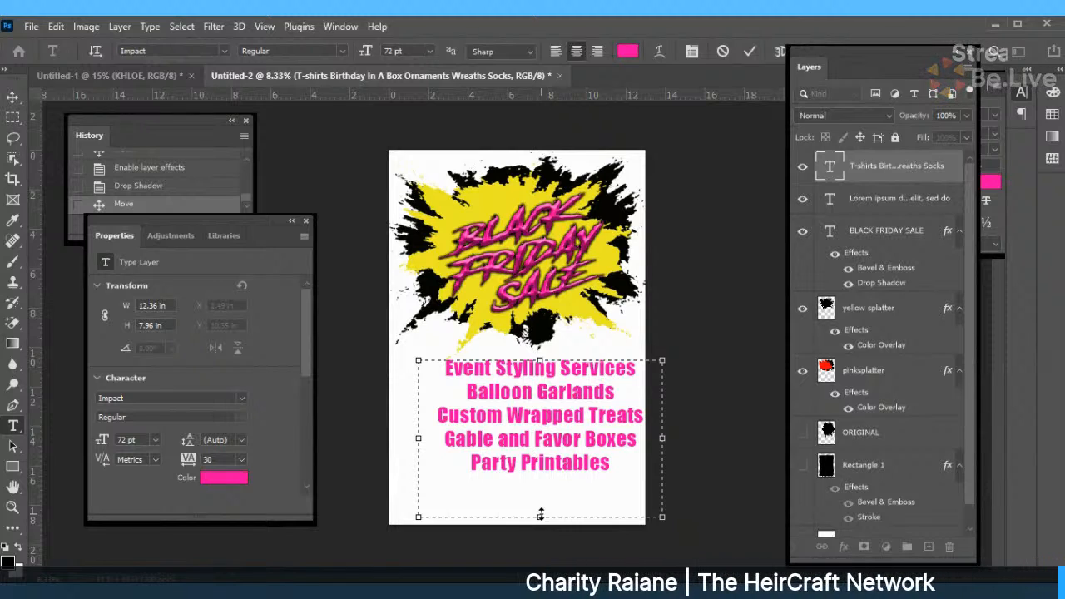
Replace the stray last-line text with Tshirts and commit the services list.
{"action": "type", "text": "Evnt"}
{"action": "key", "text": "BackSpace"}
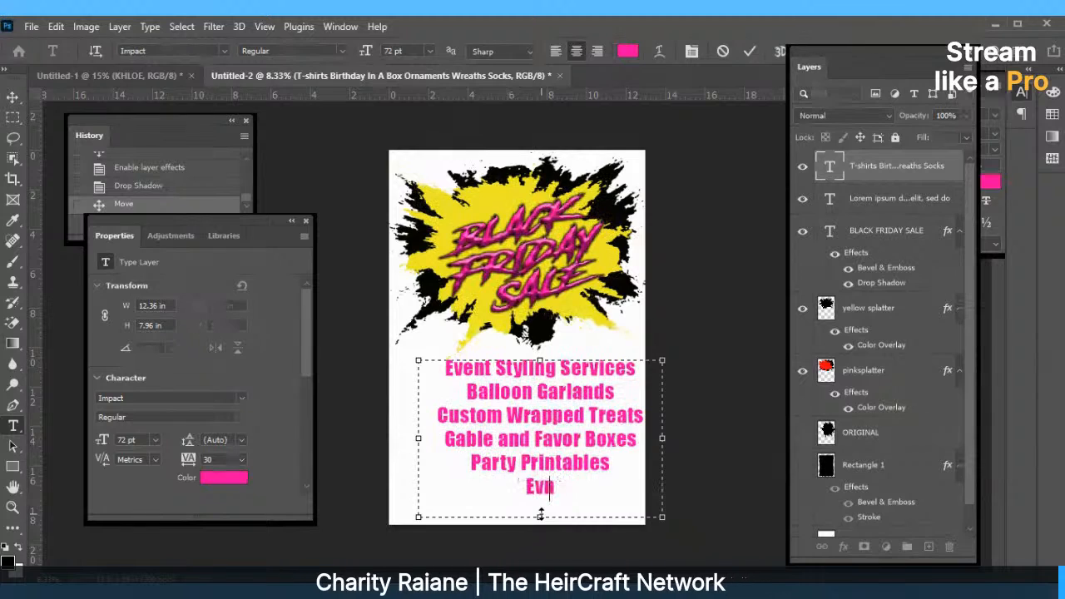
{"action": "key", "text": "BackSpace"}
{"action": "type", "text": "ent"}
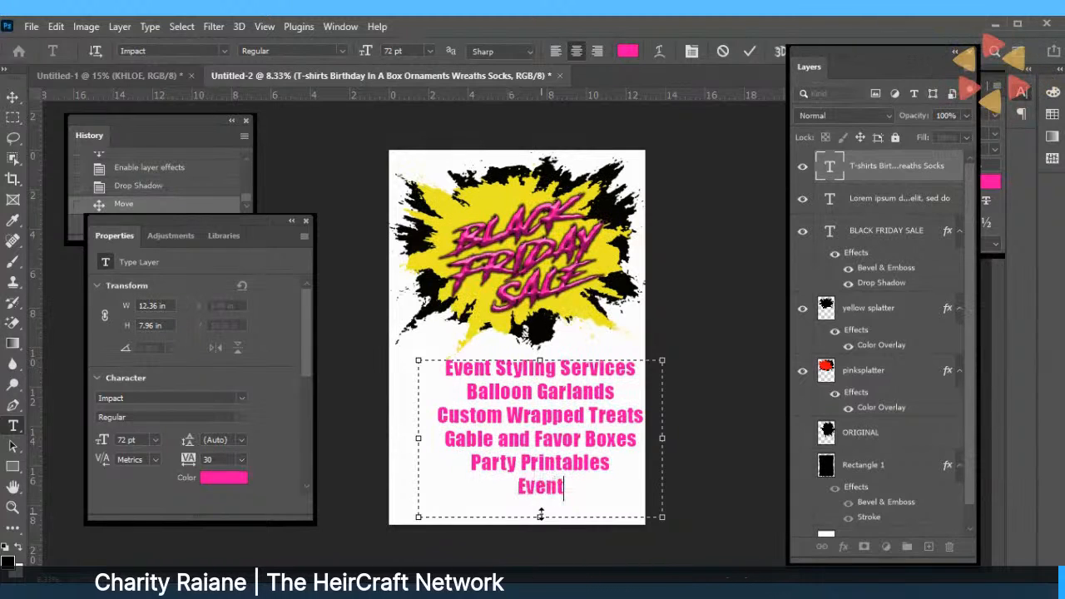
{"action": "type", "text": "M"}
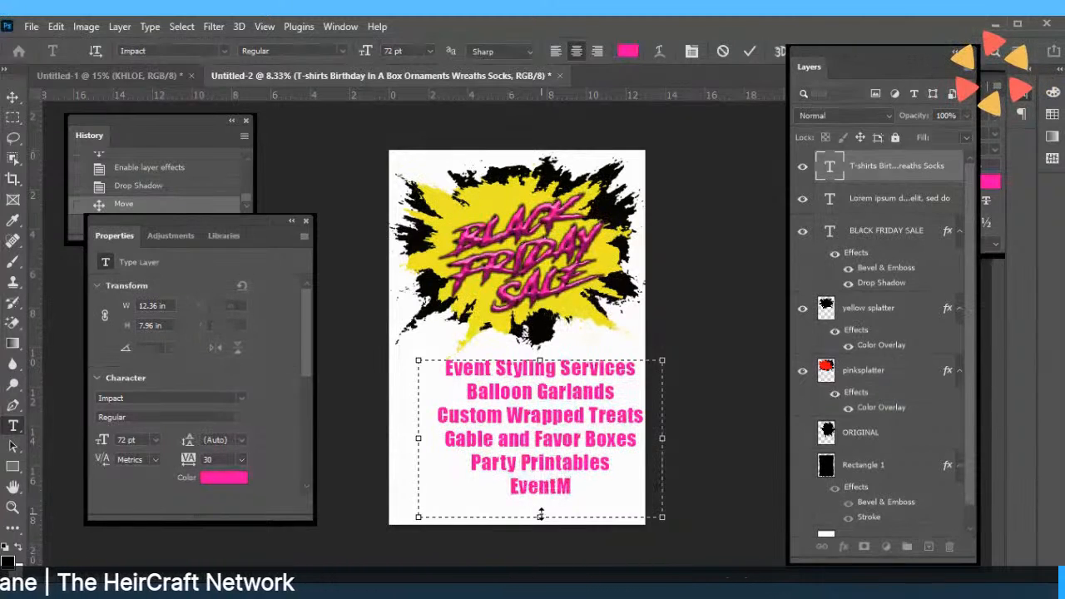
{"action": "key", "text": "BackSpace"}
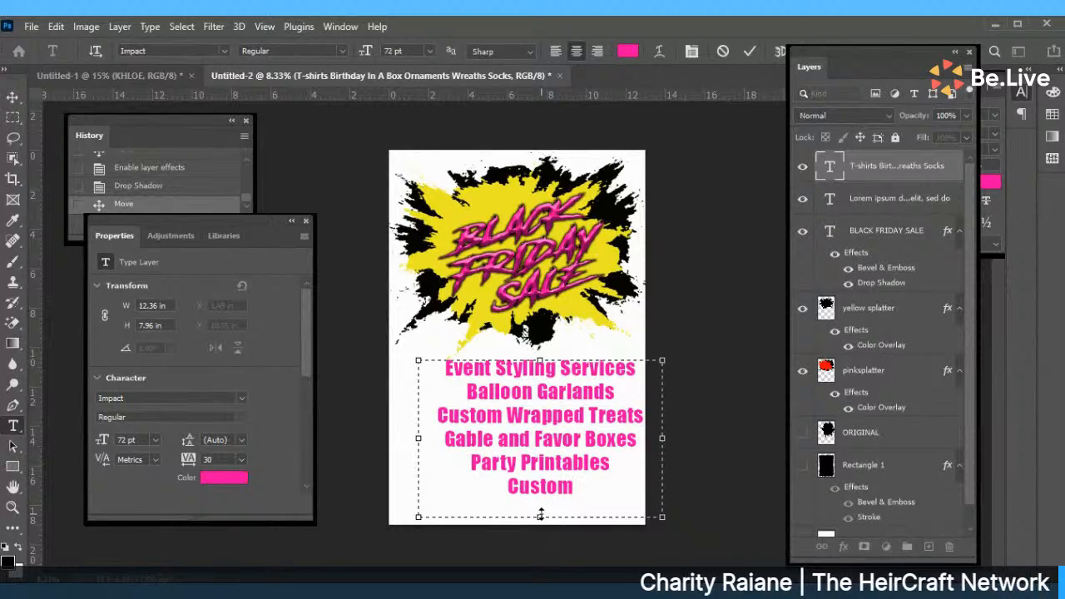
{"action": "key", "text": "BackSpace"}
{"action": "key", "text": "BackSpace"}
{"action": "key", "text": "BackSpace"}
{"action": "key", "text": "BackSpace"}
{"action": "key", "text": "BackSpace"}
{"action": "key", "text": "BackSpace"}
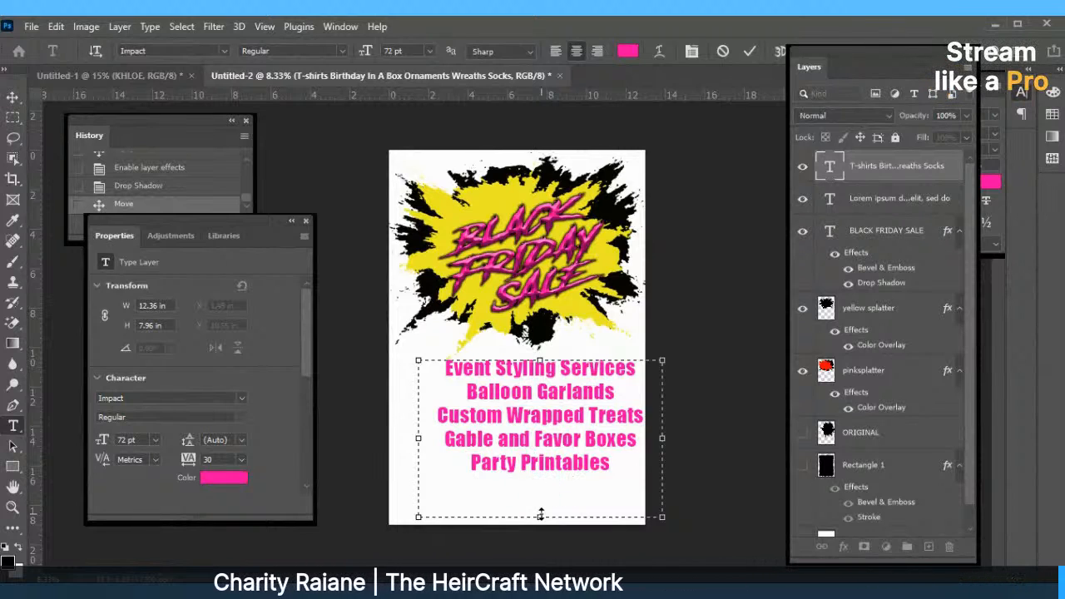
{"action": "type", "text": "Tshirts"}
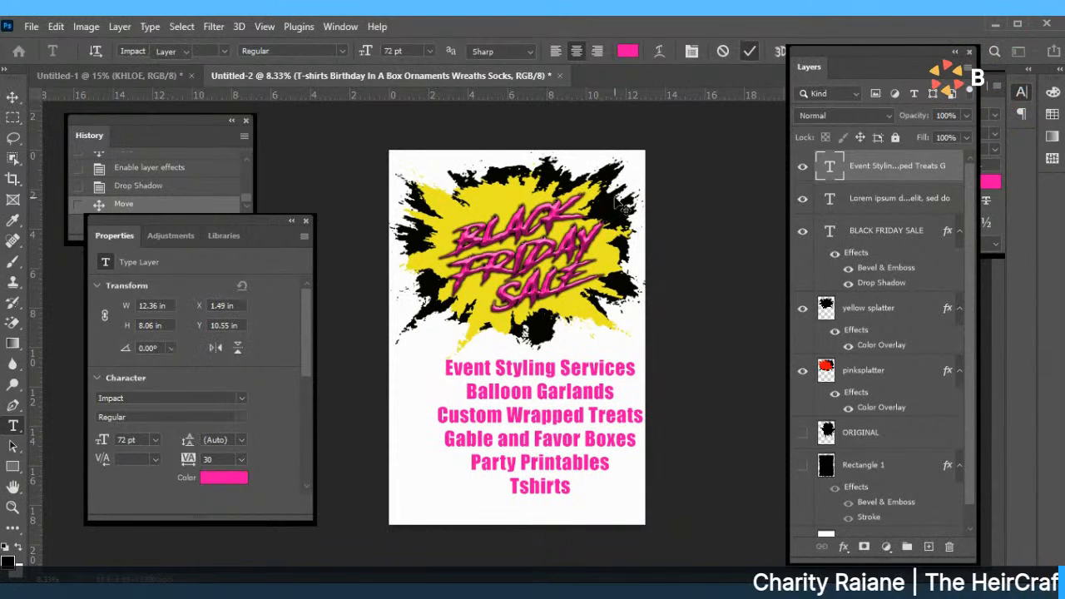
{"action": "left_click", "coordinate": [749, 52]}
Drag the Event Styling Services list down and left, then select all its text.
{"action": "left_click_drag", "start_coordinate": [539, 387], "coordinate": [518, 392]}
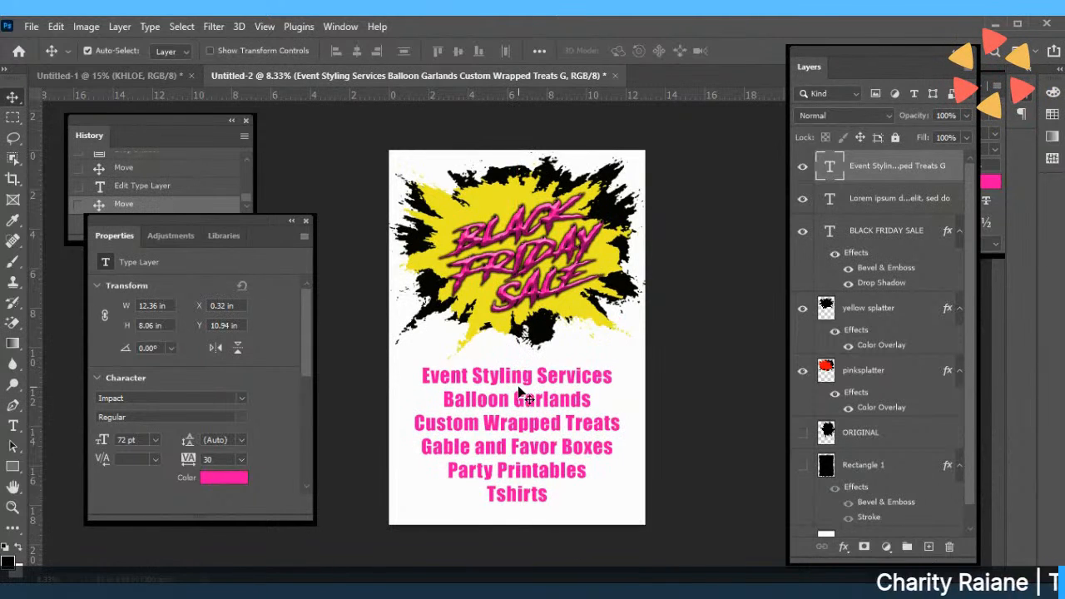
{"action": "double_click", "coordinate": [518, 387]}
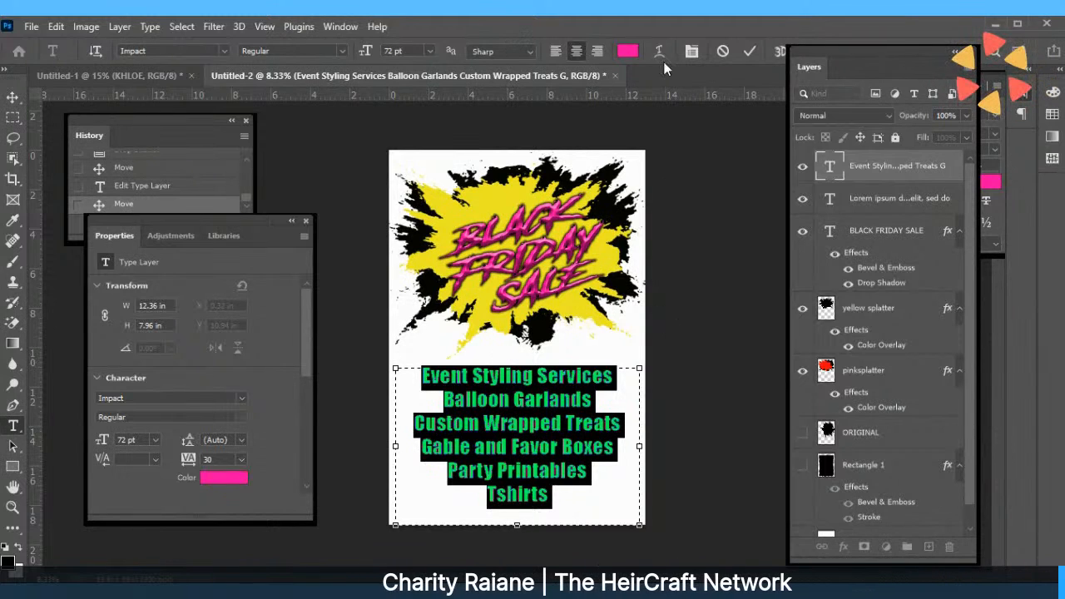
Recolour the services text black and move it slightly up and right.
{"action": "left_click", "coordinate": [633, 52]}
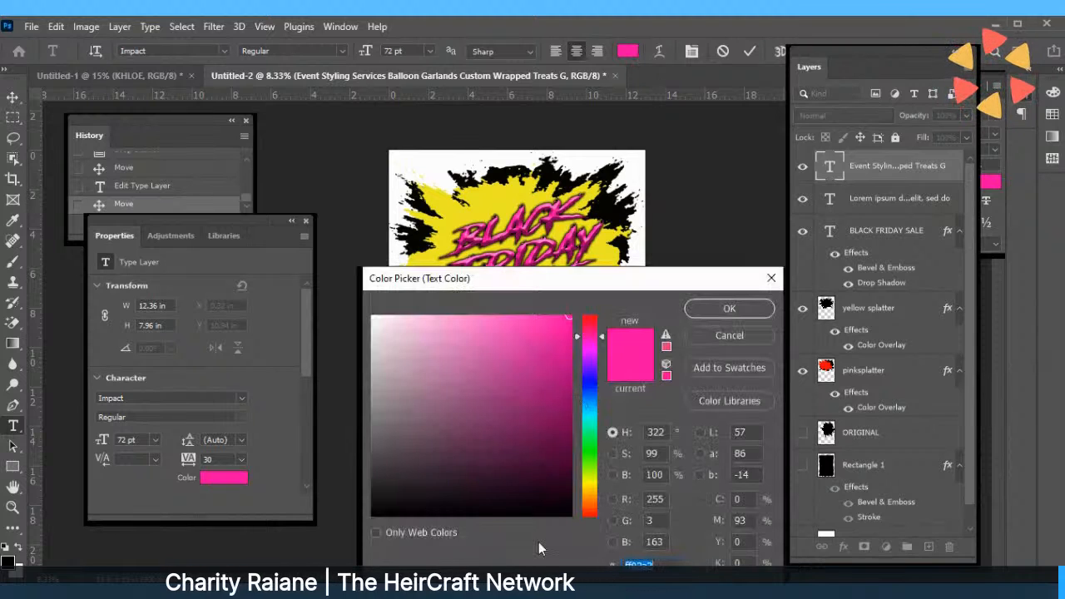
{"action": "left_click", "coordinate": [709, 306]}
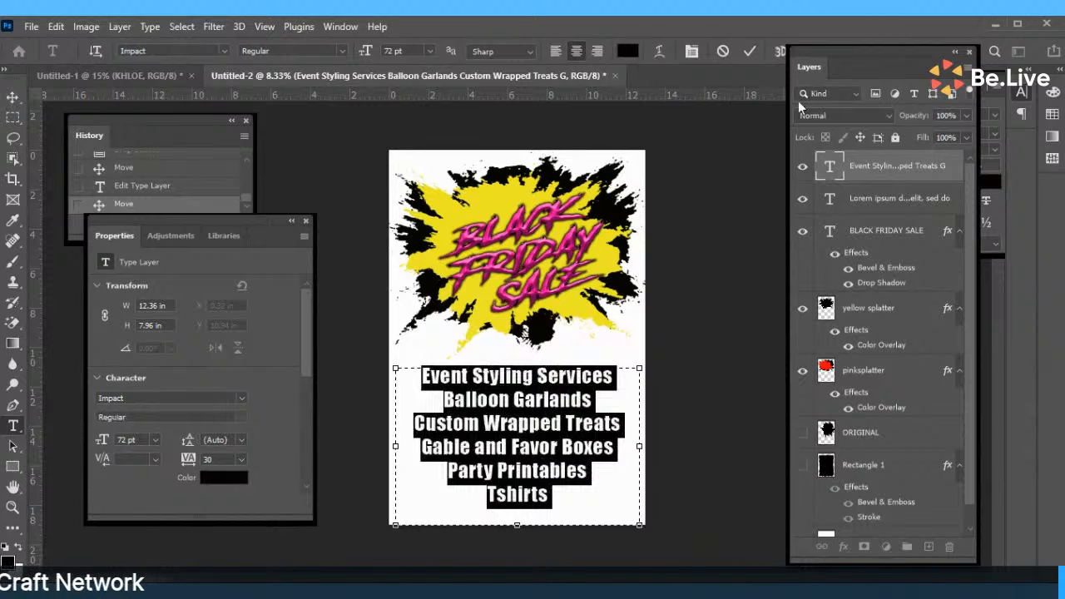
{"action": "left_click", "coordinate": [751, 51]}
{"action": "key", "text": "v"}
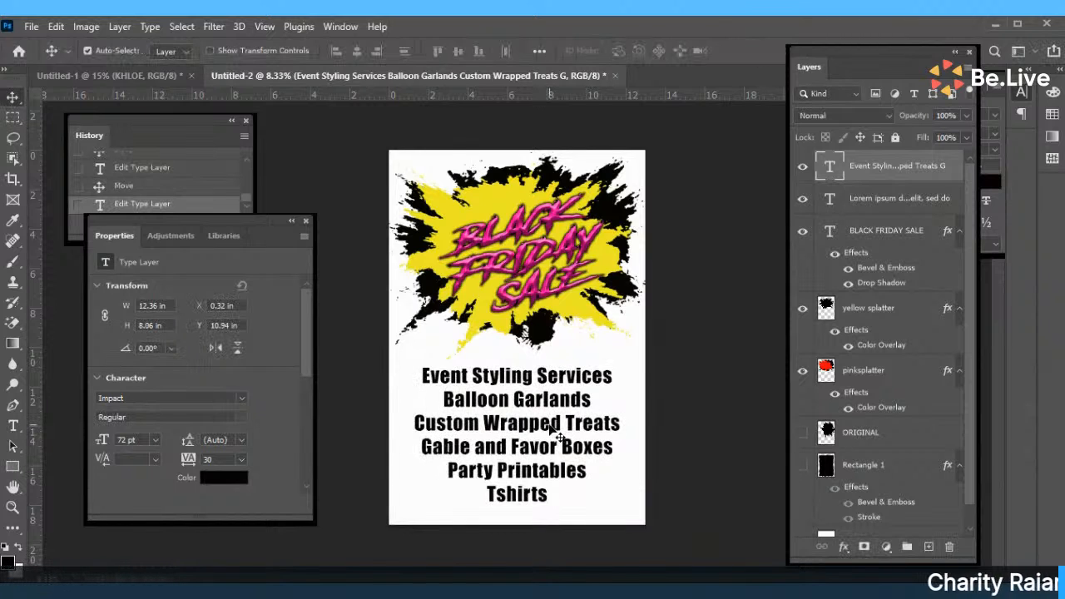
{"action": "mouse_move", "coordinate": [551, 428]}
{"action": "left_mouse_down"}
{"action": "mouse_move", "coordinate": [562, 422]}
{"action": "mouse_move", "coordinate": [559, 436]}
{"action": "left_mouse_up"}
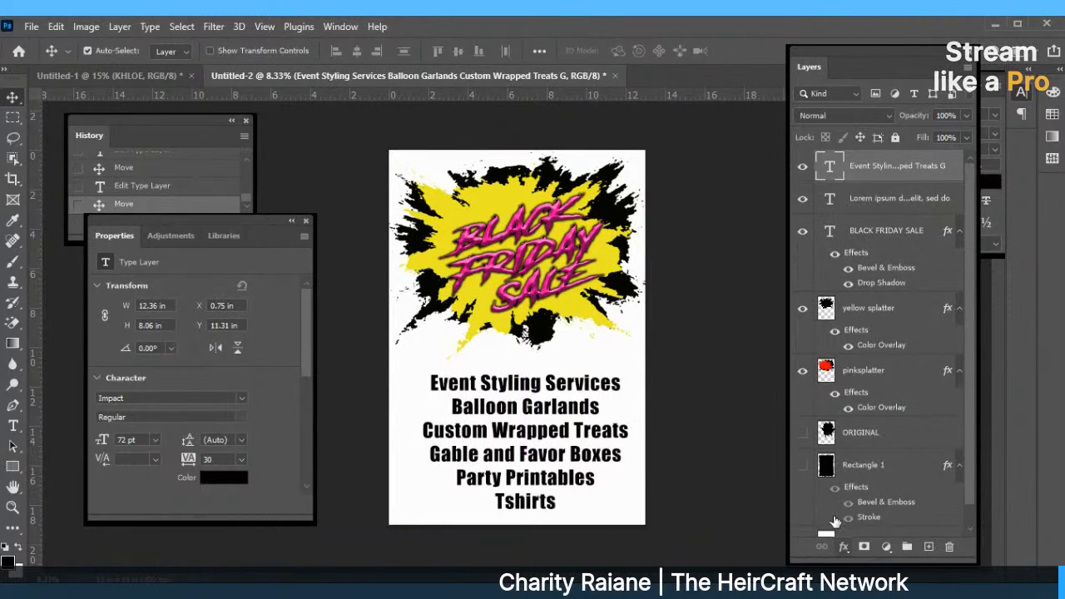
Add a 10 px purple outside stroke to the services text and raise it slightly.
{"action": "left_click", "coordinate": [844, 547]}
{"action": "left_click", "coordinate": [859, 436]}
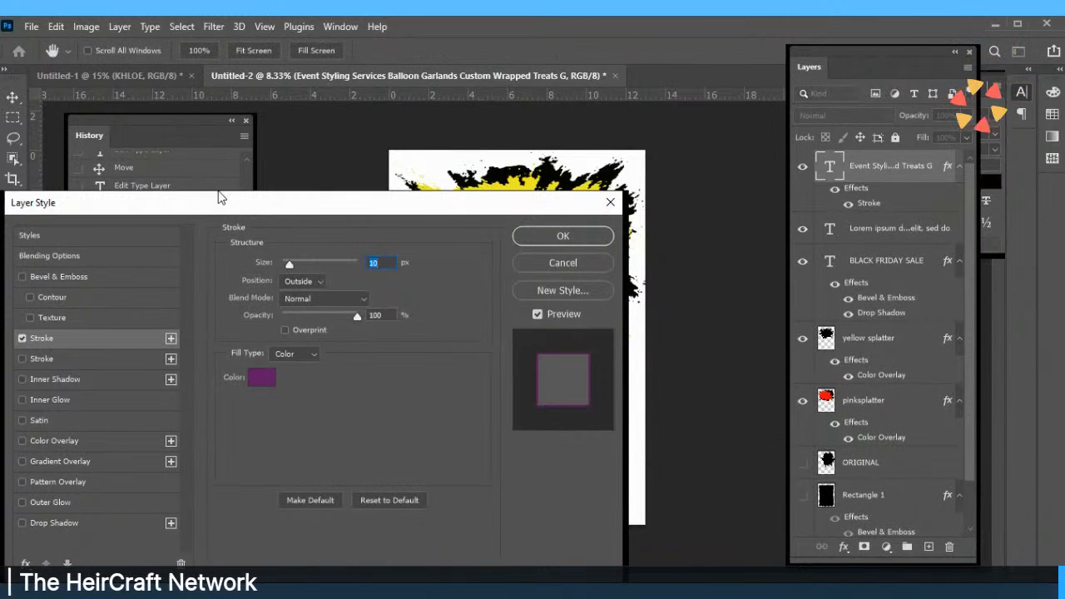
{"action": "left_click_drag", "start_coordinate": [219, 198], "coordinate": [121, 246]}
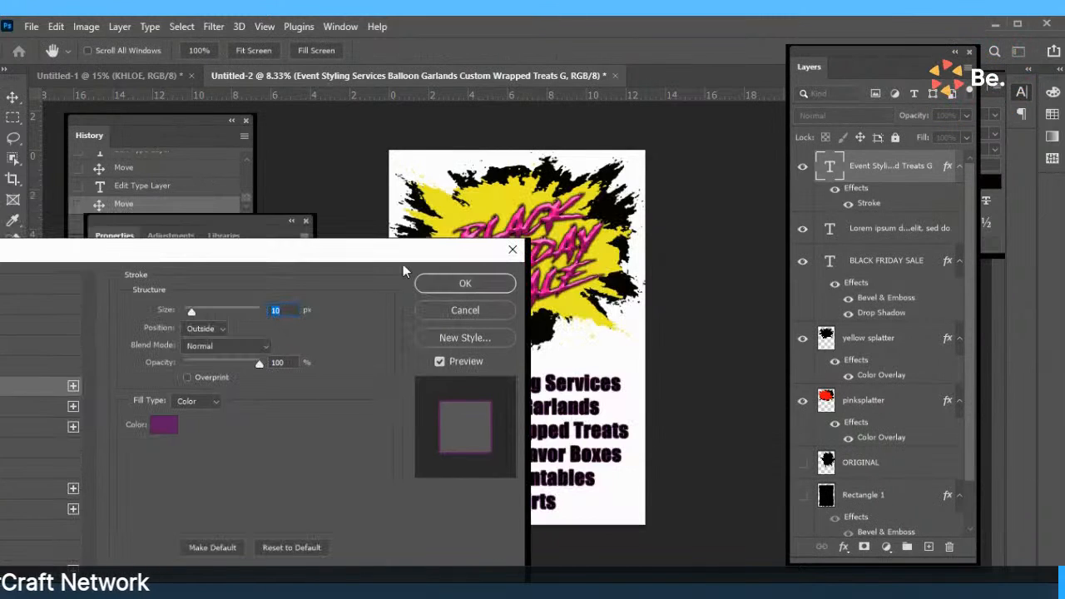
{"action": "left_click", "coordinate": [448, 287]}
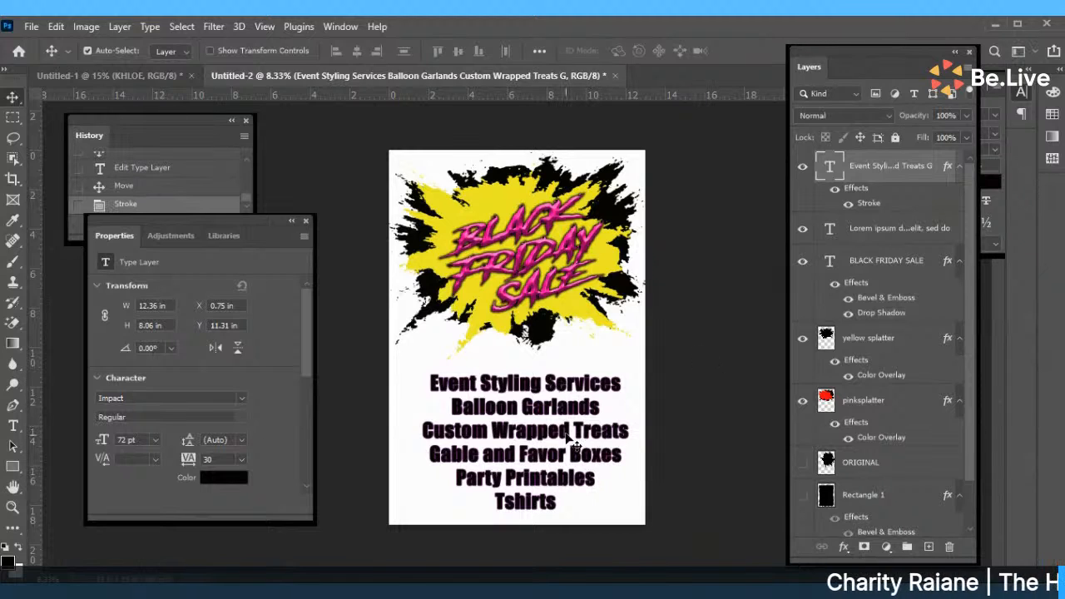
{"action": "left_click_drag", "start_coordinate": [569, 447], "coordinate": [569, 431]}
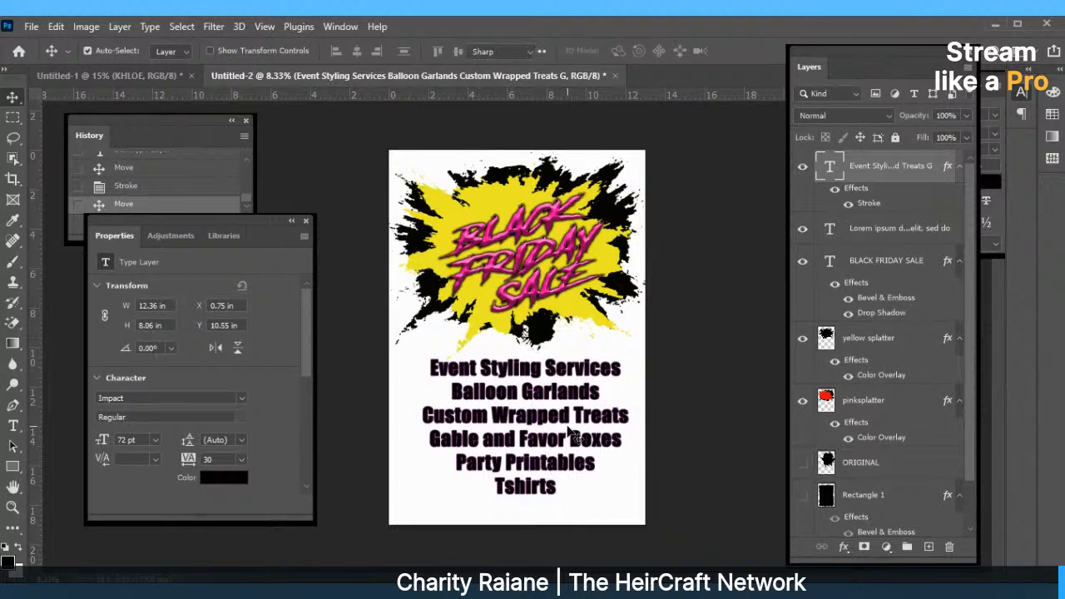
Set the Event Styling Services list in Bernard MT Condensed instead of Impact.
{"action": "double_click", "coordinate": [568, 429]}
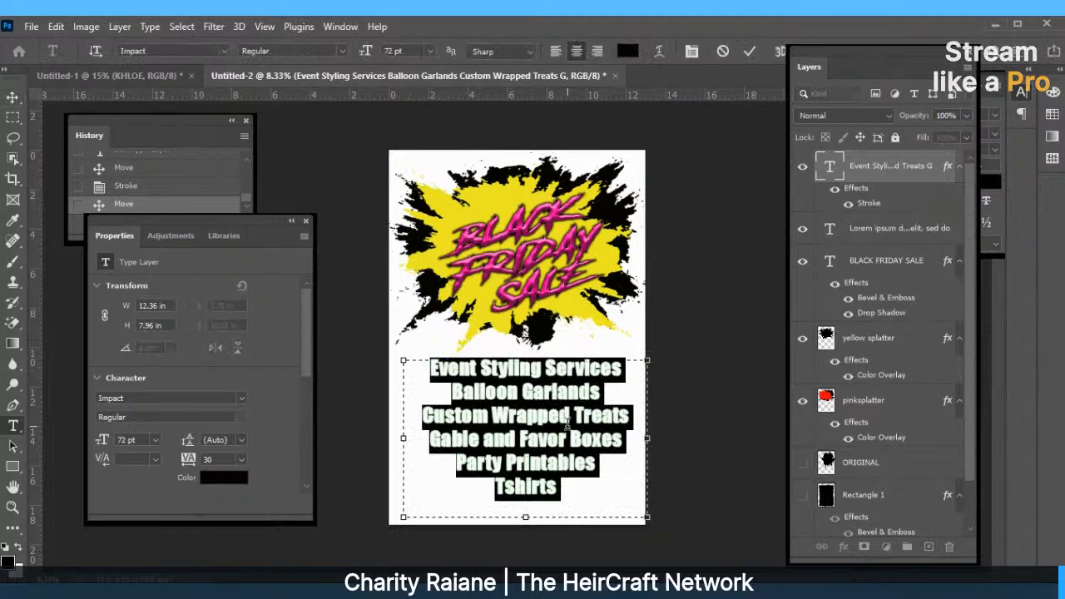
{"action": "left_click", "coordinate": [223, 51]}
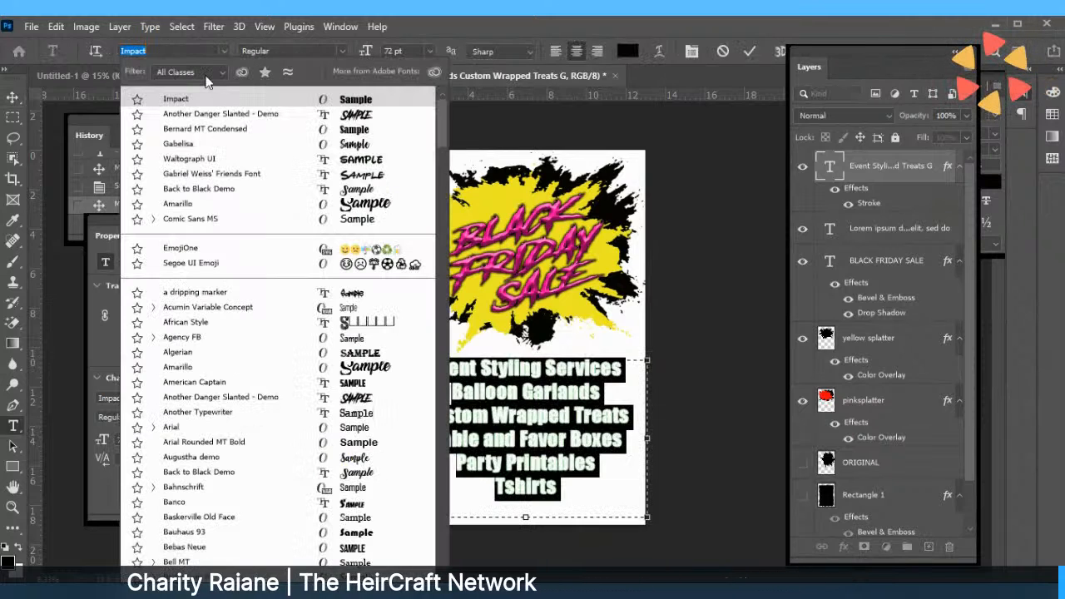
{"action": "left_click", "coordinate": [200, 129]}
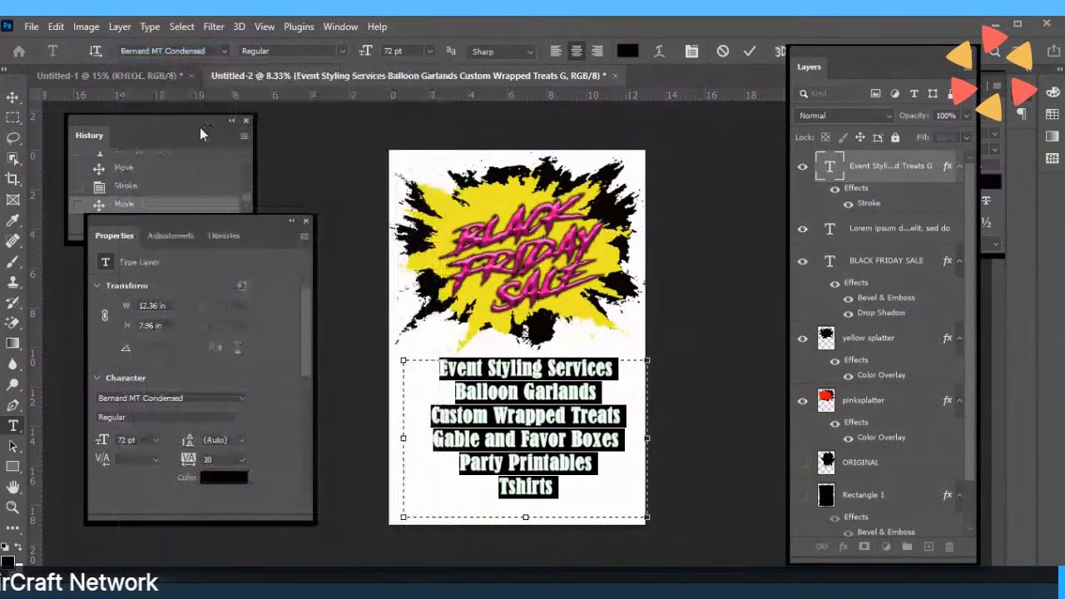
{"action": "left_click", "coordinate": [567, 488]}
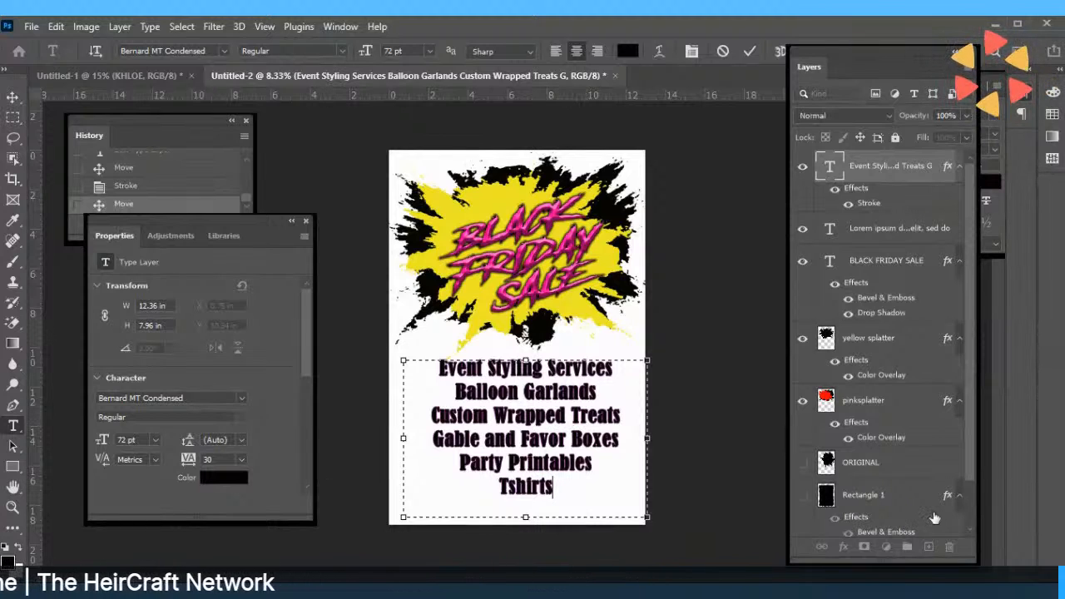
{"action": "scroll", "coordinate": [965, 462], "scroll_direction": "down", "scroll_amount": 2}
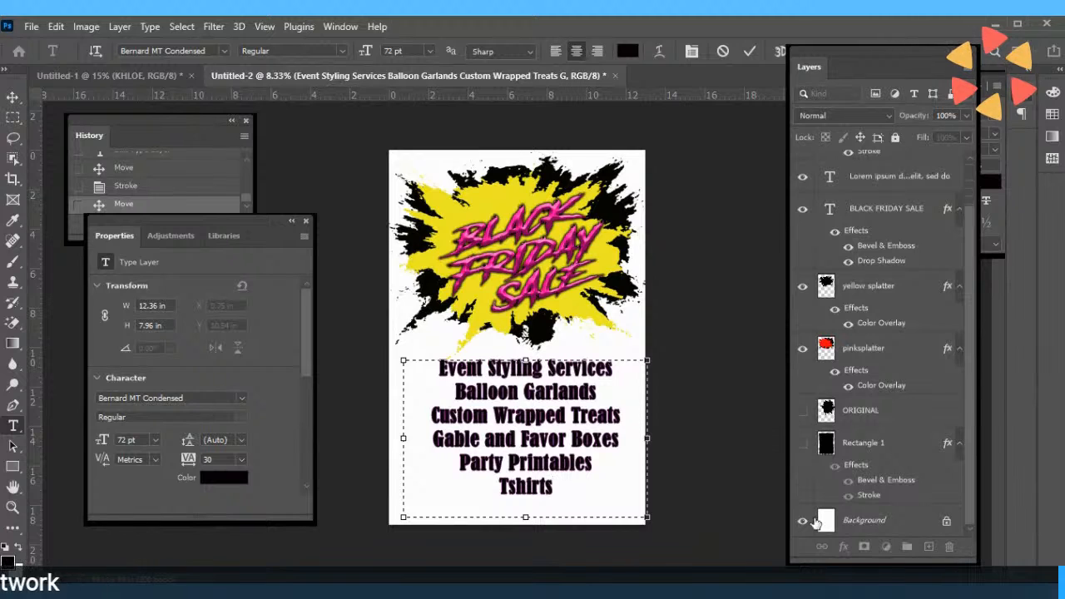
Draw a black Rectangle 2 above the Background layer and drag it to cover the poster.
{"action": "left_click", "coordinate": [822, 522]}
{"action": "key", "text": "v"}
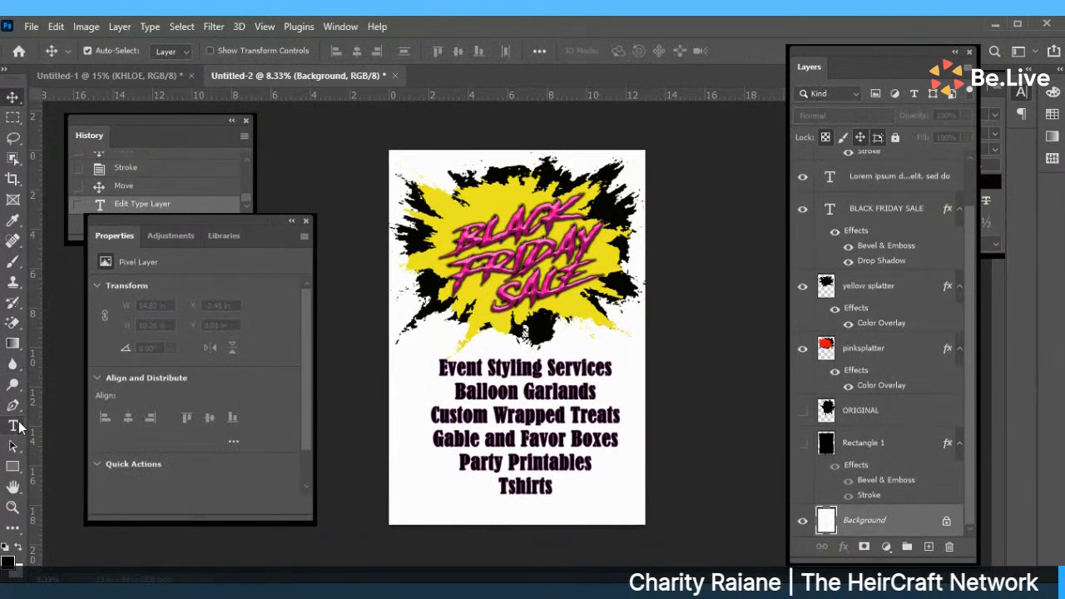
{"action": "left_click", "coordinate": [15, 469]}
{"action": "right_click", "coordinate": [15, 471]}
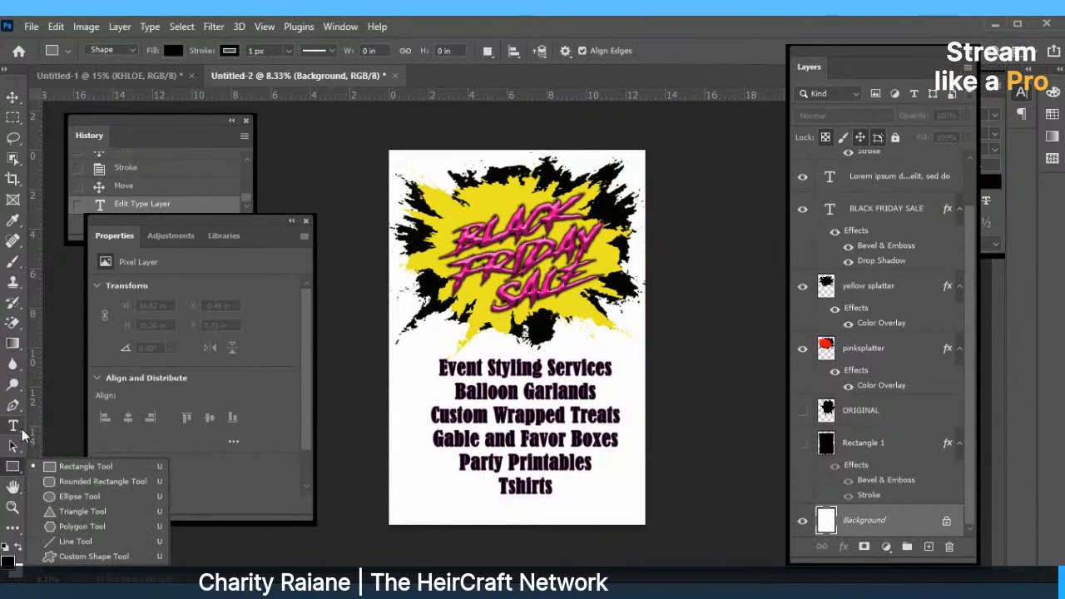
{"action": "left_click", "coordinate": [22, 535]}
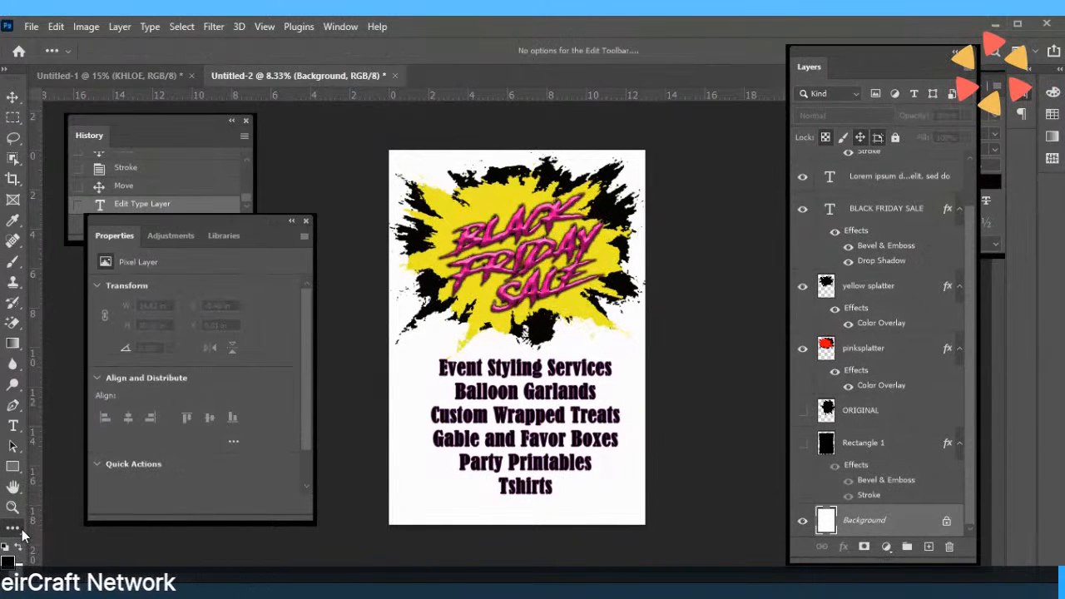
{"action": "left_click", "coordinate": [18, 470]}
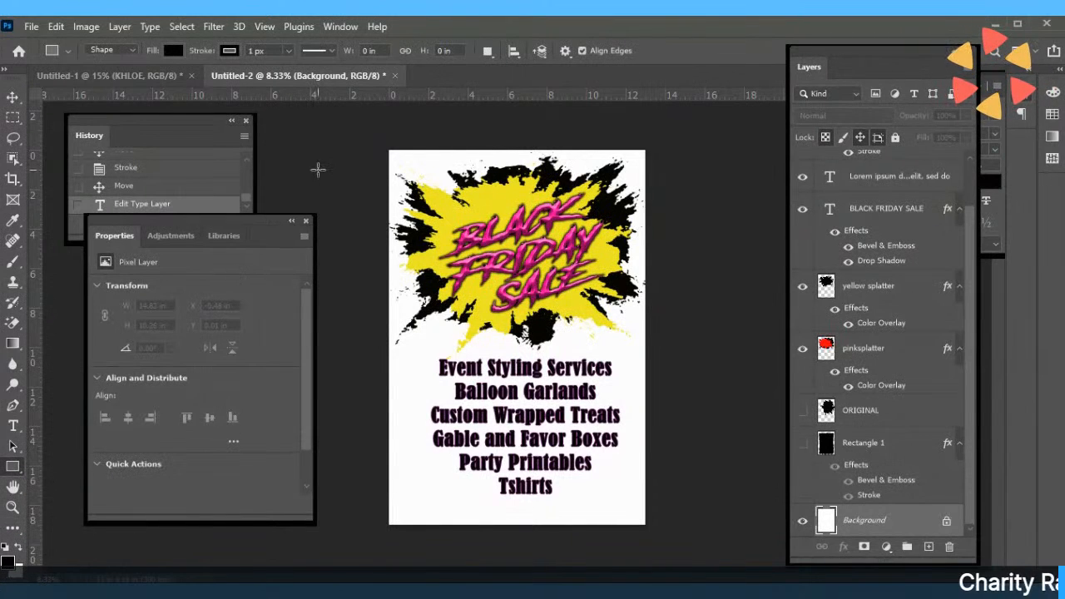
{"action": "left_click_drag", "start_coordinate": [378, 147], "coordinate": [572, 356]}
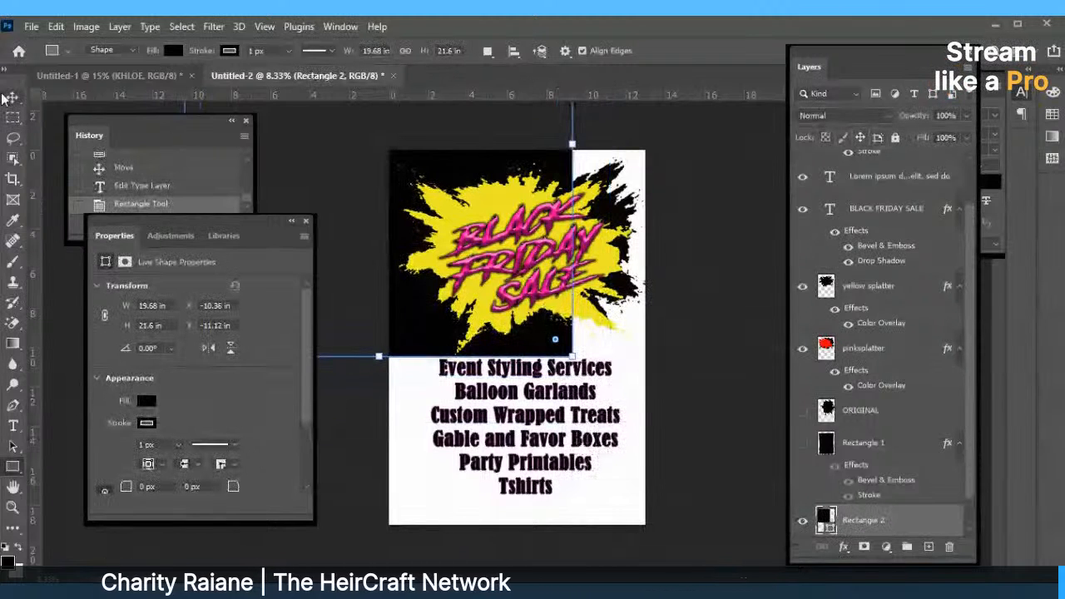
{"action": "key", "text": "v"}
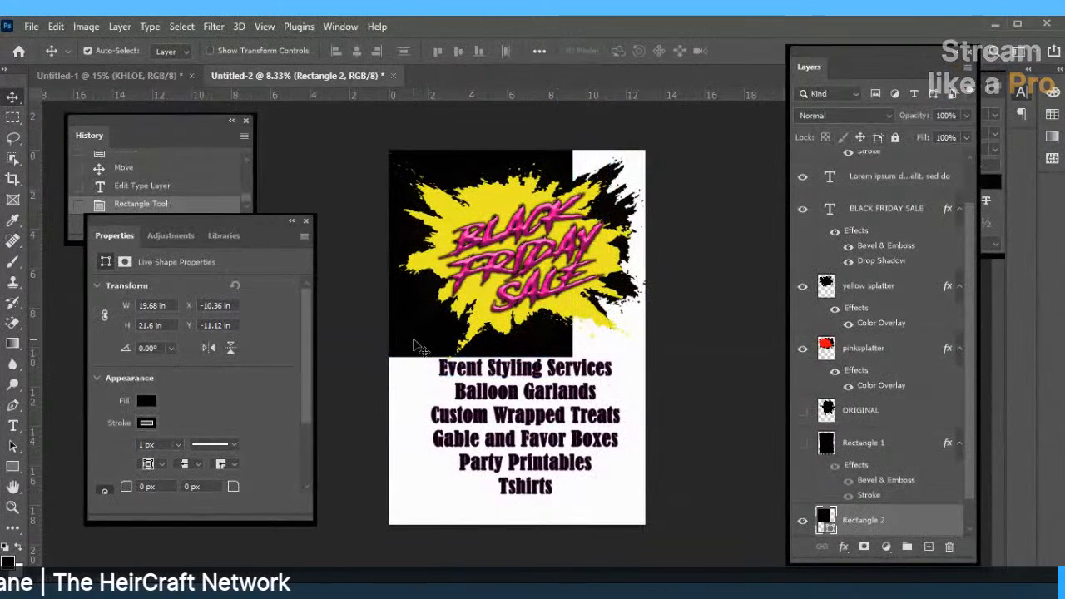
{"action": "left_click_drag", "start_coordinate": [420, 349], "coordinate": [569, 519]}
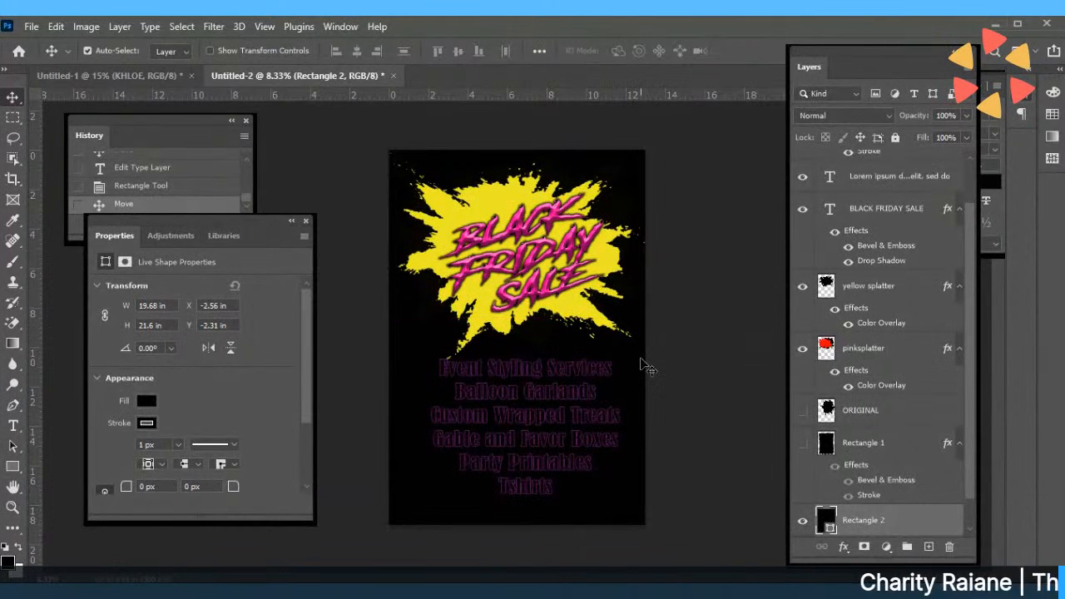
Give the black rectangle a red Color Overlay layer effect.
{"action": "left_click", "coordinate": [846, 547]}
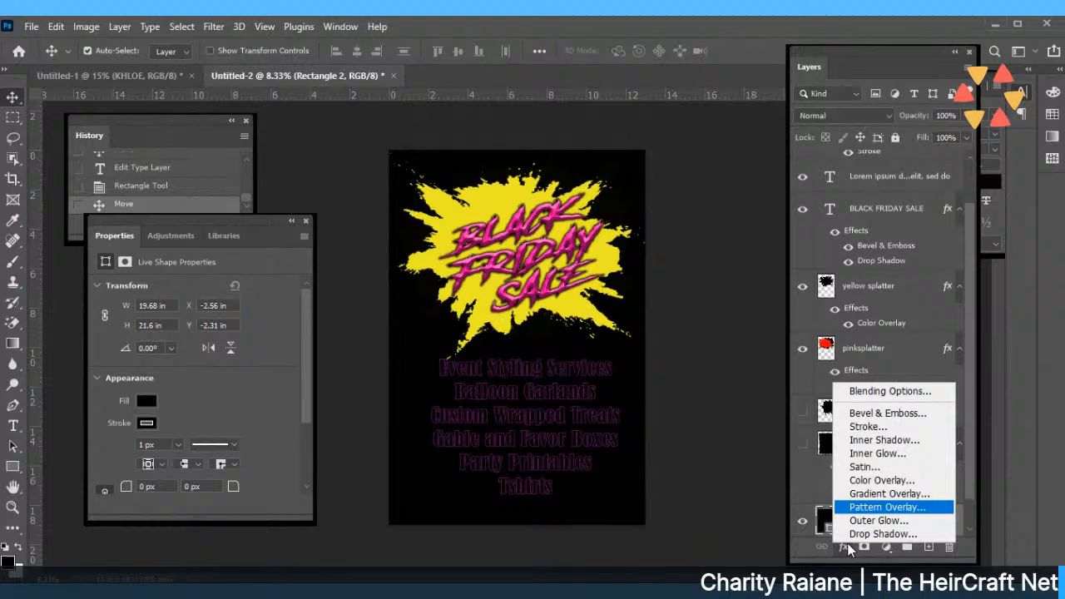
{"action": "left_click", "coordinate": [871, 481]}
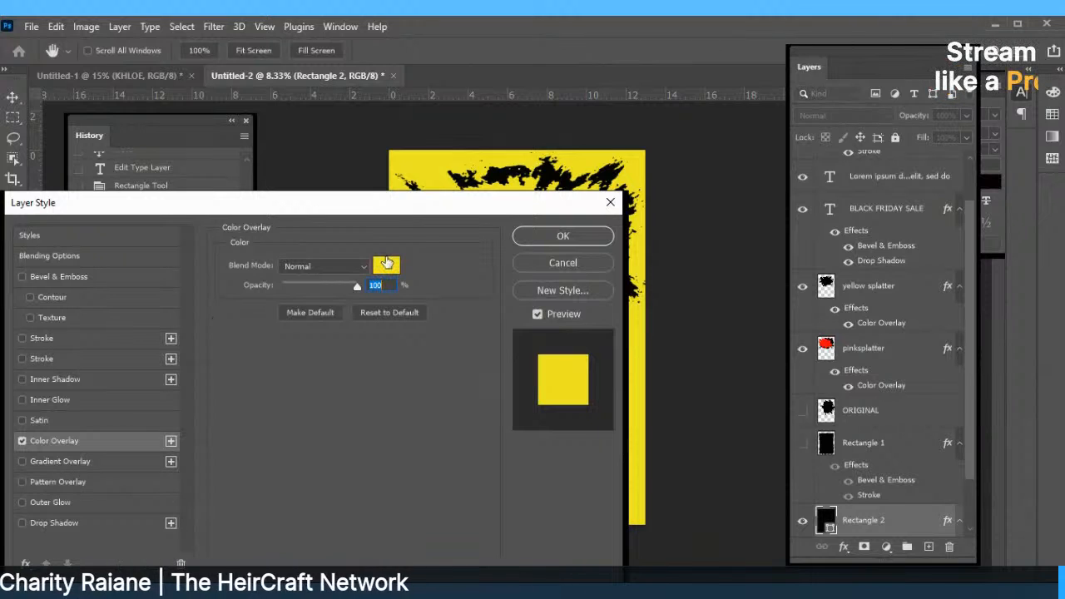
{"action": "left_click", "coordinate": [387, 266]}
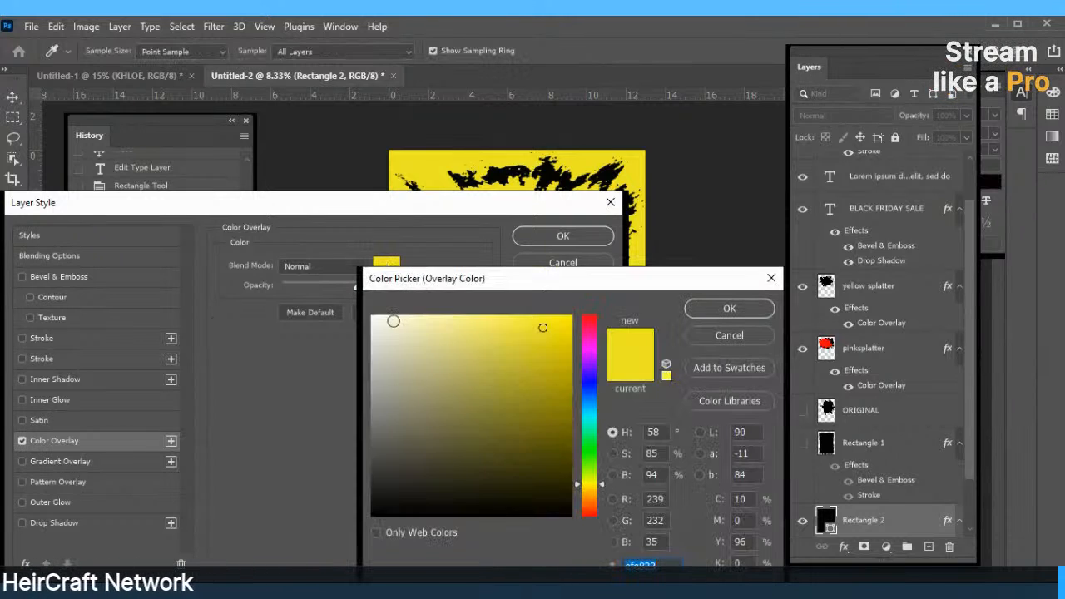
{"action": "left_click", "coordinate": [593, 320]}
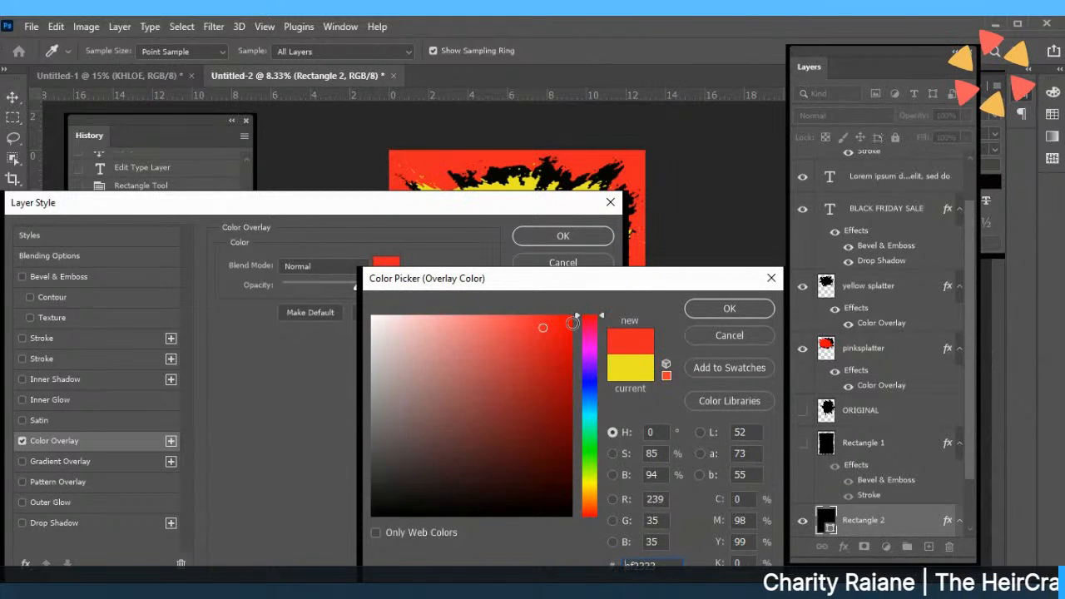
{"action": "left_click", "coordinate": [729, 308]}
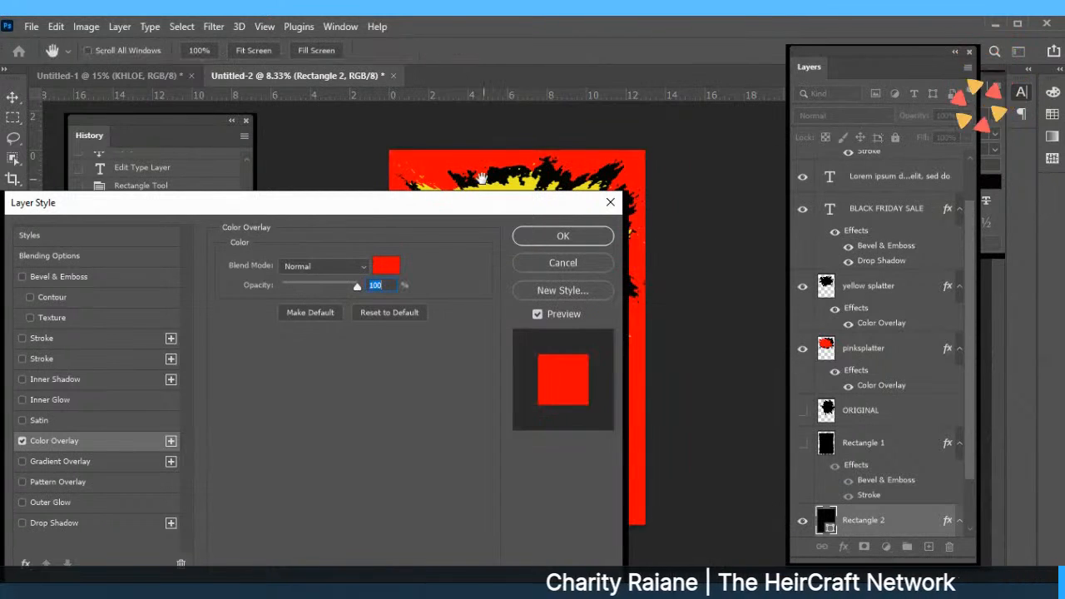
{"action": "left_click", "coordinate": [563, 237]}
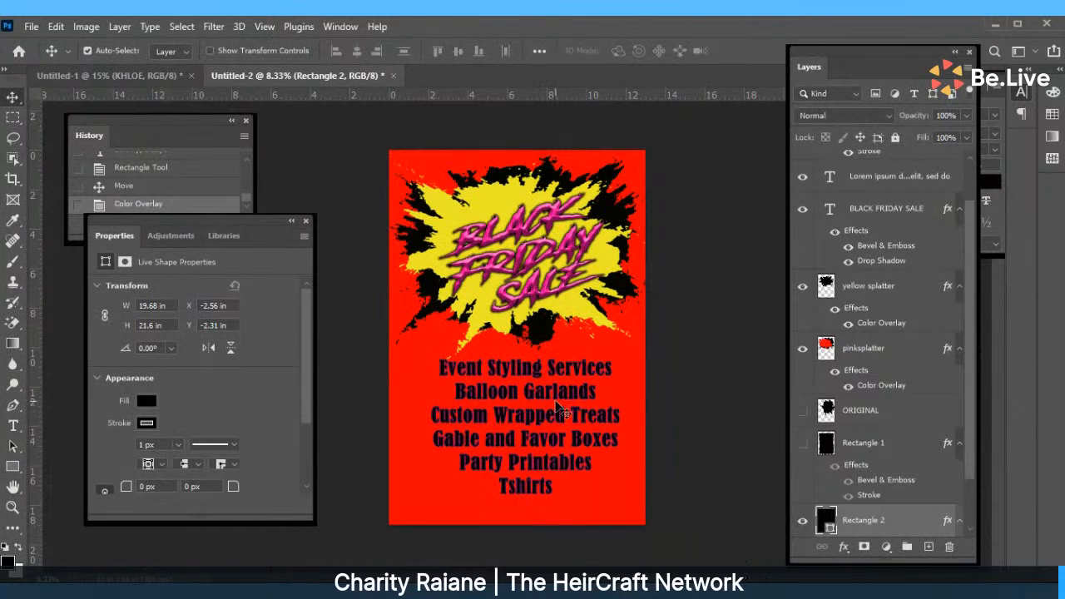
Turn off the services text's stroke effect and shift the text slightly.
{"action": "left_click", "coordinate": [540, 444]}
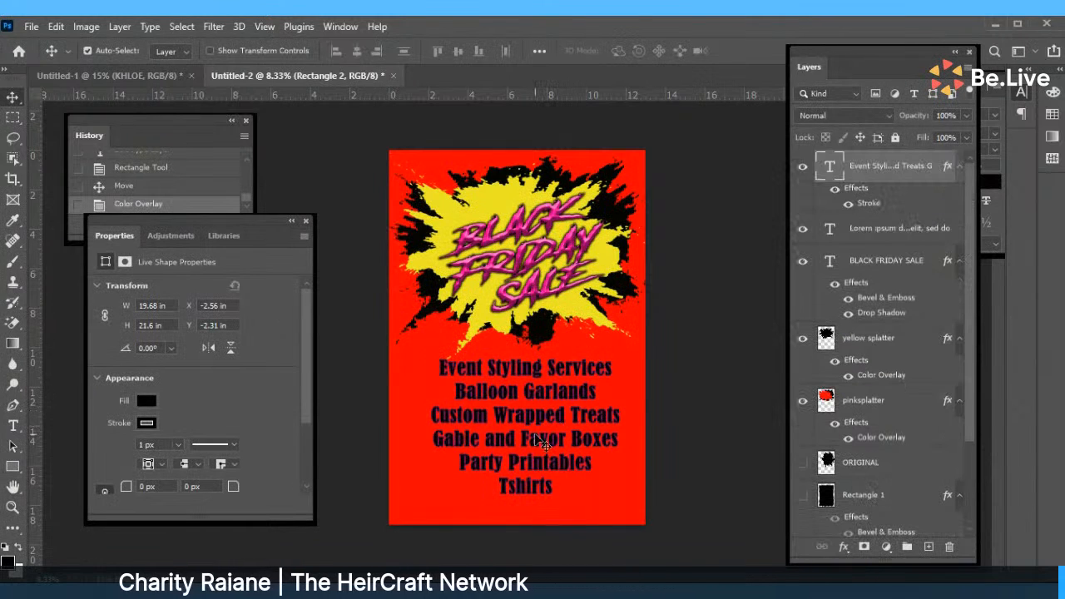
{"action": "left_click_drag", "start_coordinate": [540, 444], "coordinate": [549, 452]}
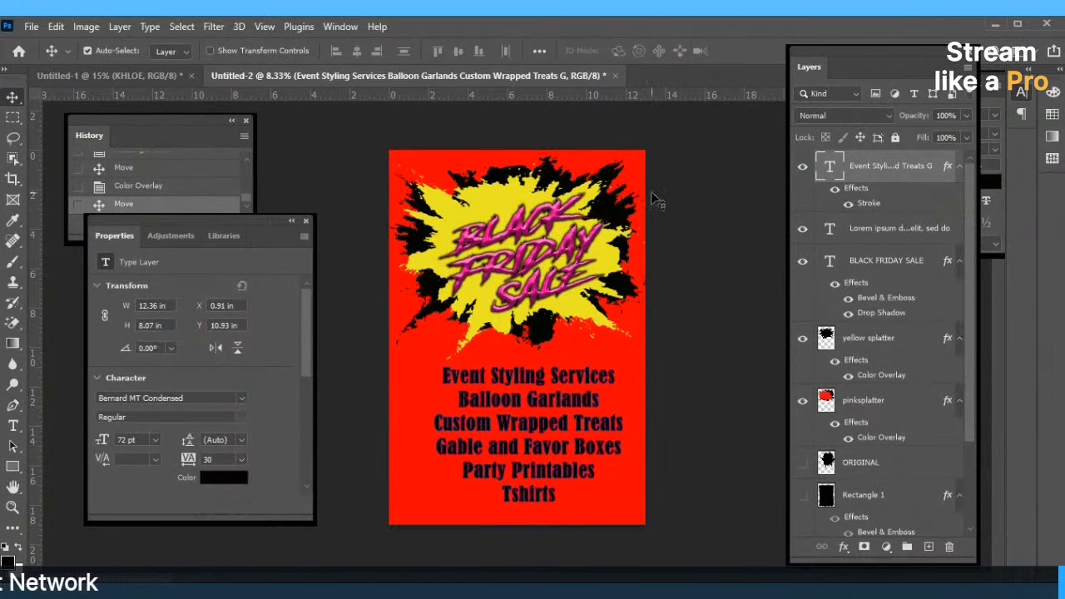
{"action": "left_click", "coordinate": [849, 205]}
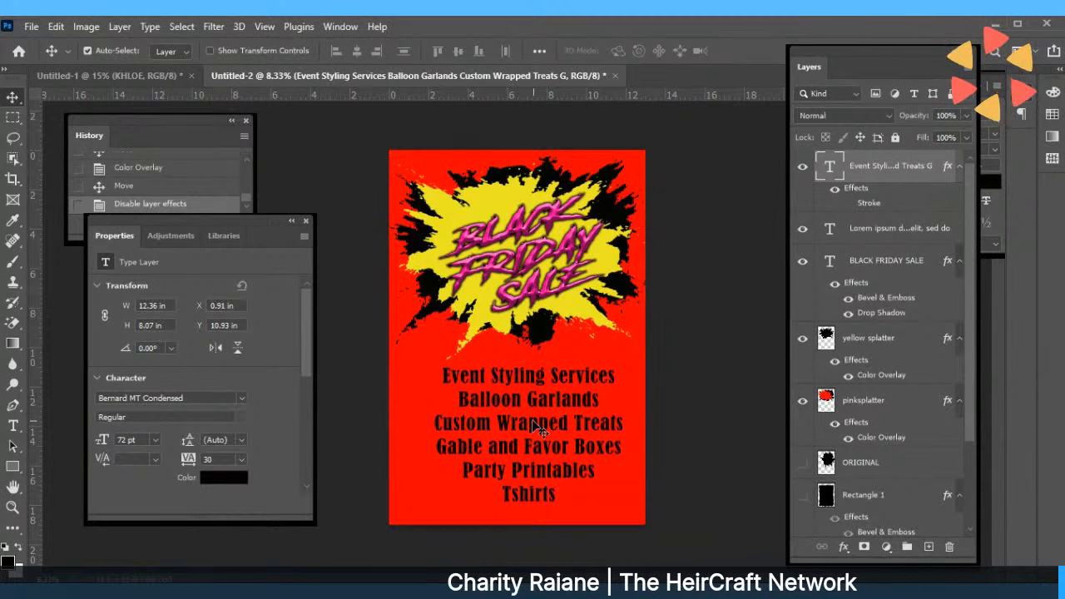
{"action": "left_click_drag", "start_coordinate": [536, 426], "coordinate": [527, 429]}
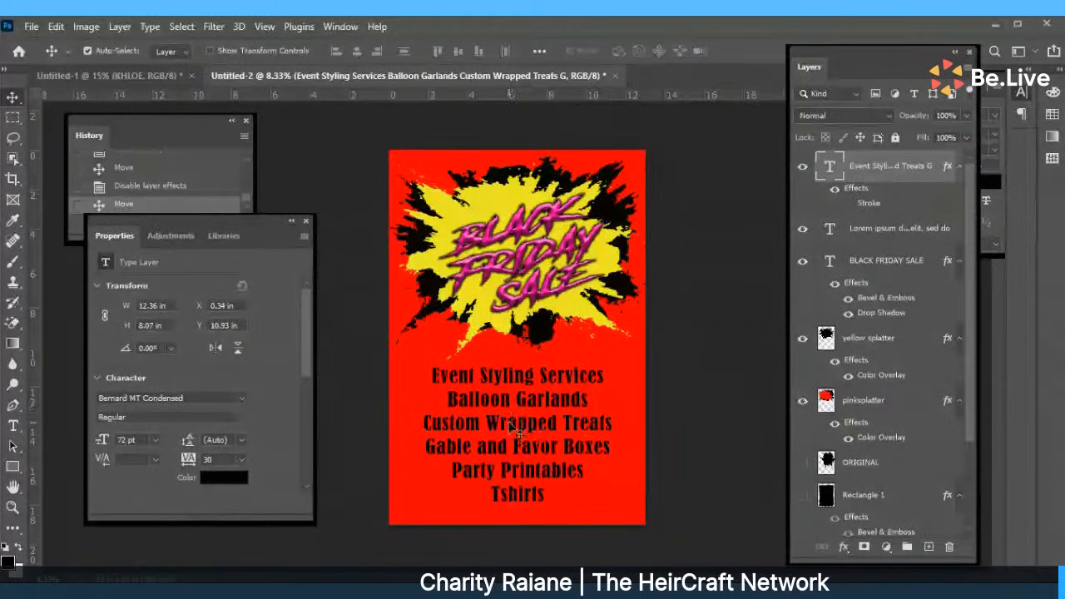
Change the services list colour to white and re-centre it beneath the splatter.
{"action": "left_click_drag", "start_coordinate": [512, 419], "coordinate": [520, 424]}
{"action": "double_click", "coordinate": [517, 422]}
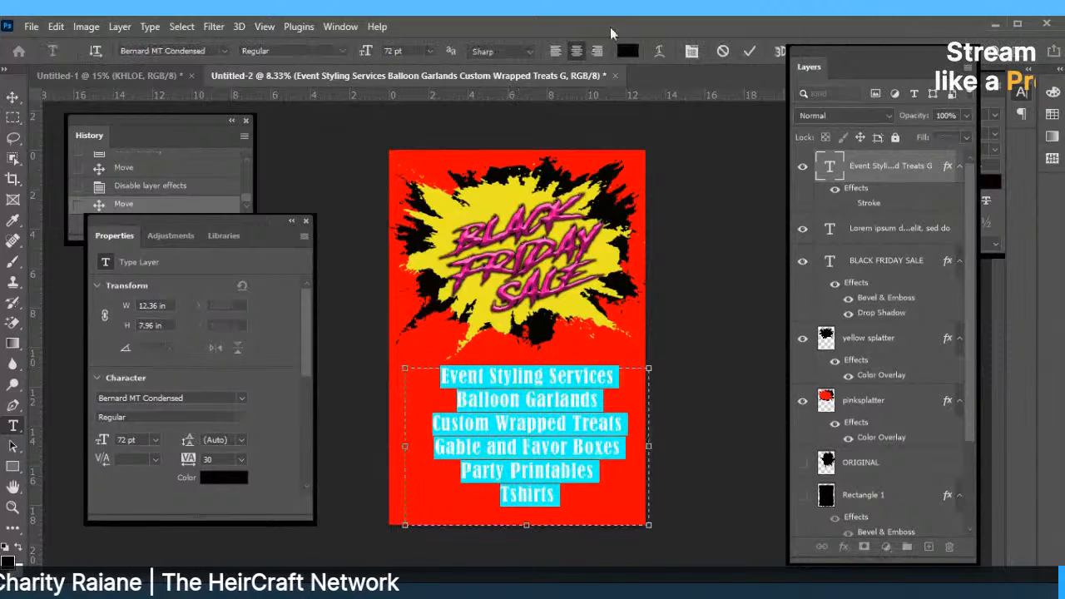
{"action": "left_click", "coordinate": [629, 53]}
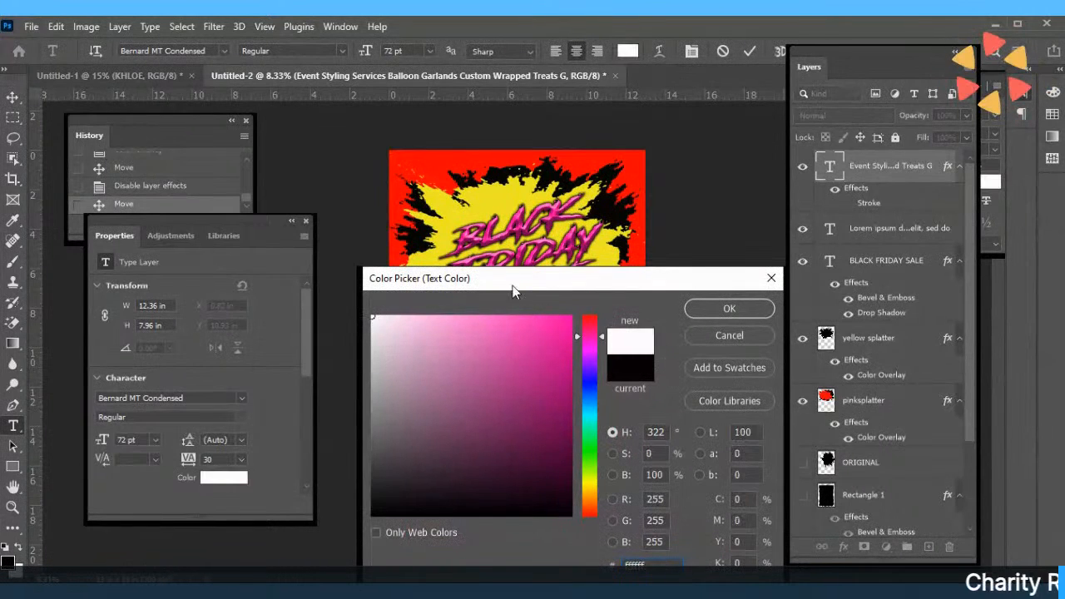
{"action": "left_click", "coordinate": [715, 307]}
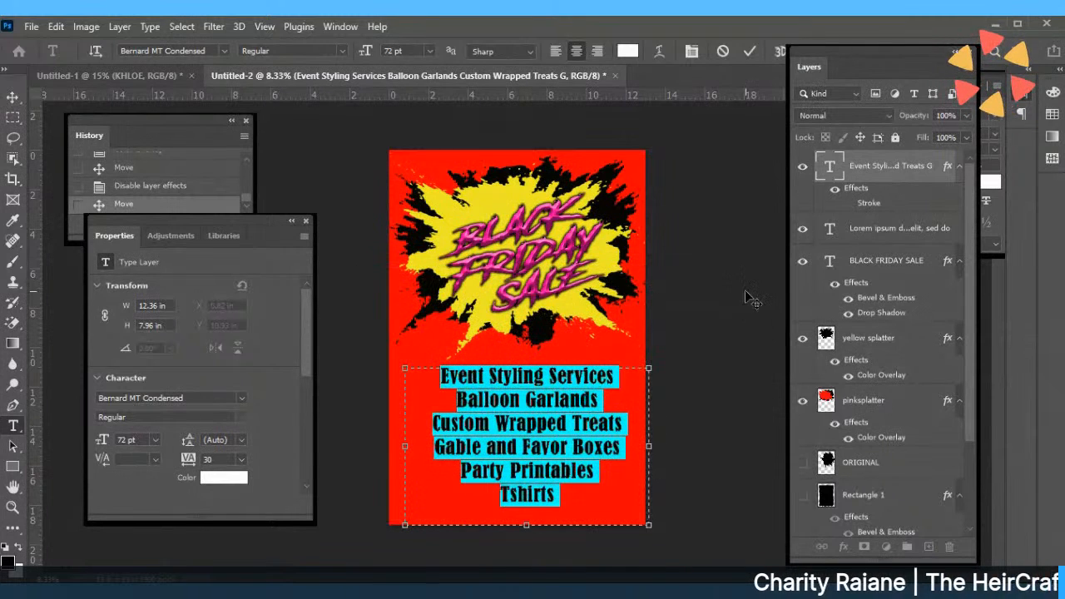
{"action": "left_click", "coordinate": [748, 52]}
{"action": "key", "text": "v"}
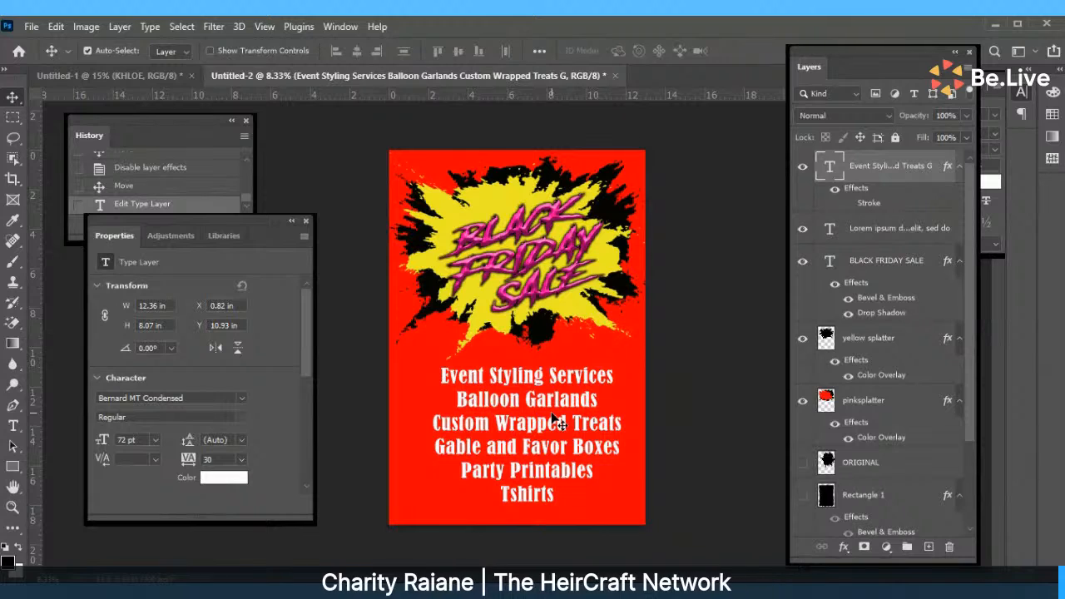
{"action": "left_click_drag", "start_coordinate": [551, 415], "coordinate": [548, 422]}
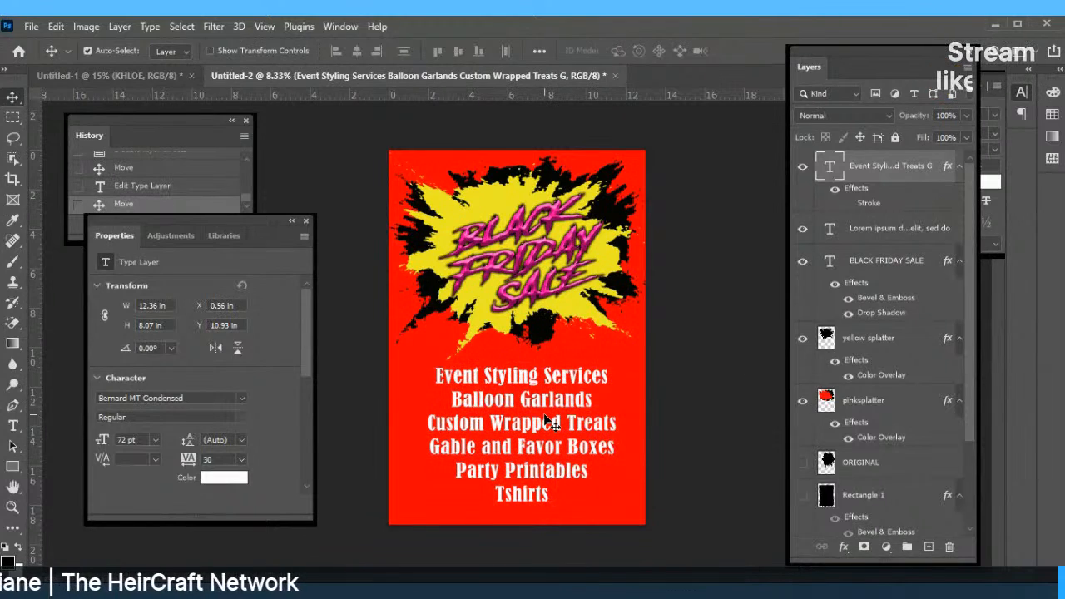
{"action": "double_click", "coordinate": [532, 404]}
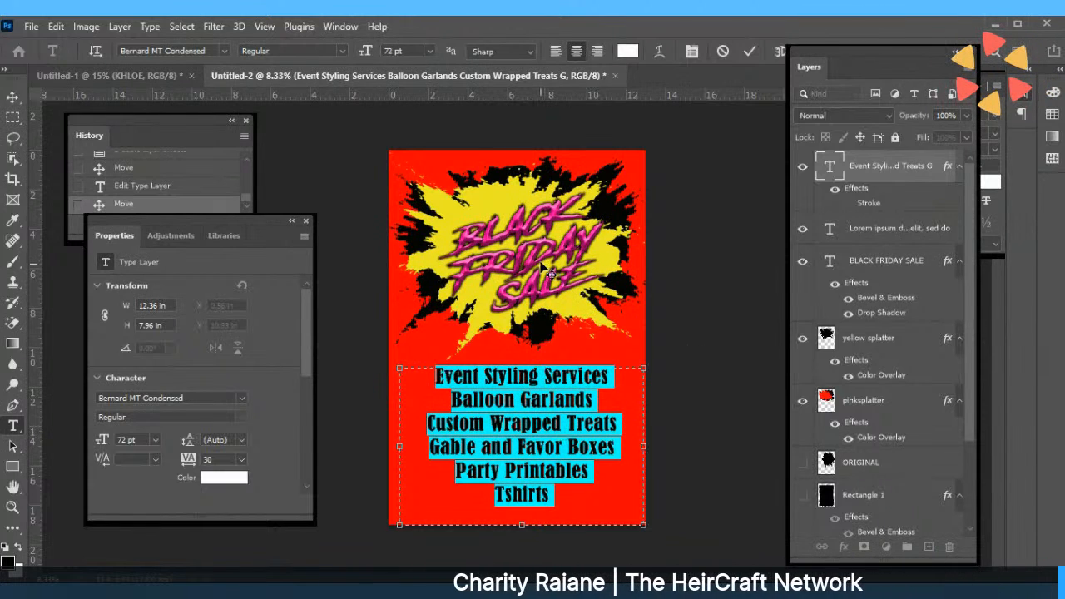
{"action": "left_click", "coordinate": [752, 50]}
{"action": "left_click", "coordinate": [521, 269]}
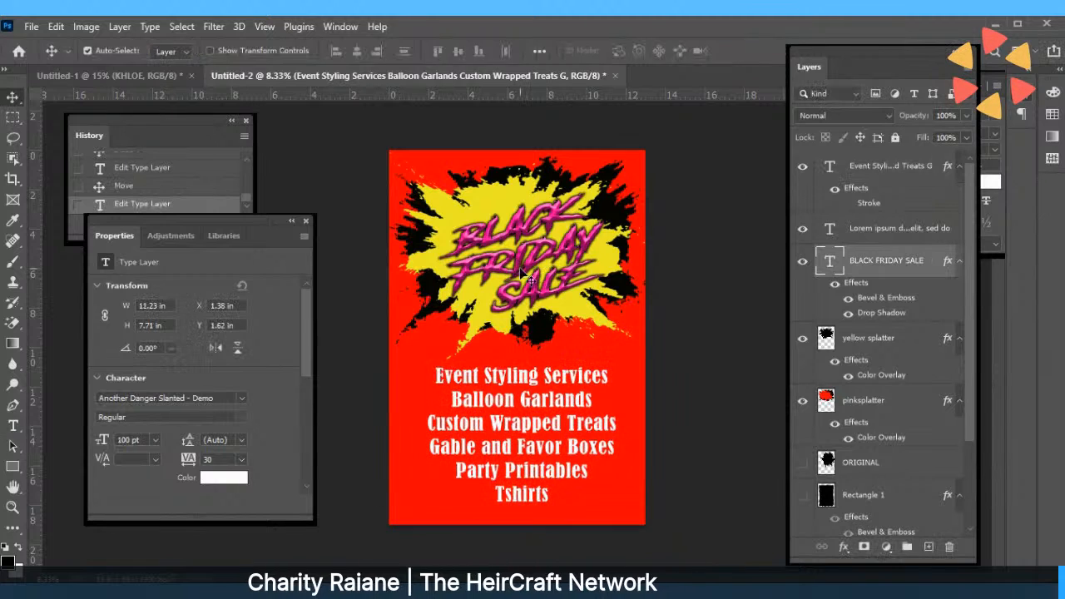
{"action": "double_click", "coordinate": [521, 270]}
{"action": "left_click", "coordinate": [627, 51]}
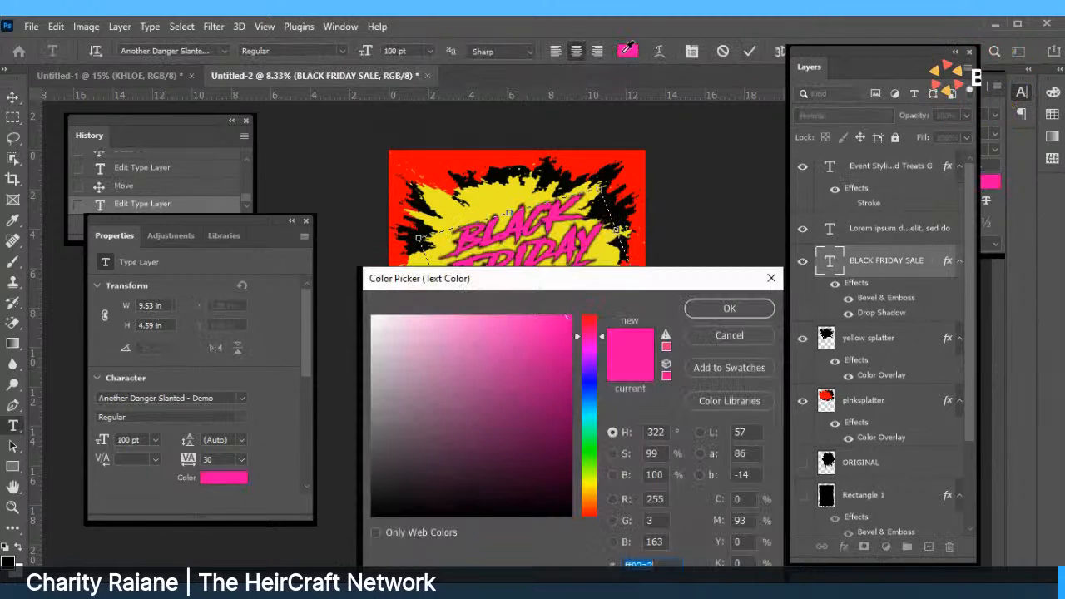
{"action": "left_click_drag", "start_coordinate": [567, 406], "coordinate": [562, 420]}
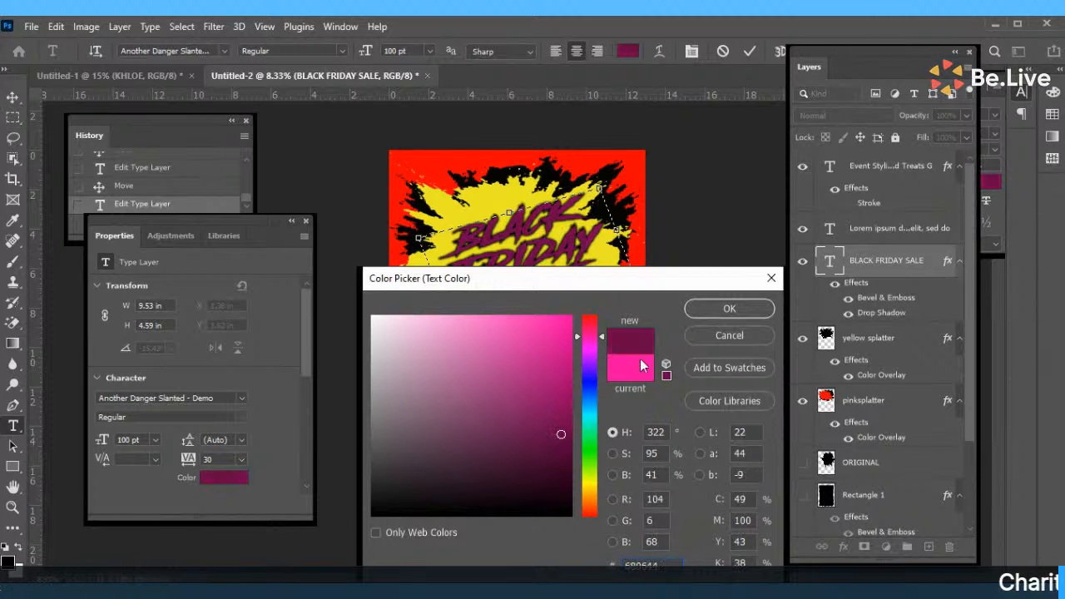
{"action": "left_click", "coordinate": [713, 311]}
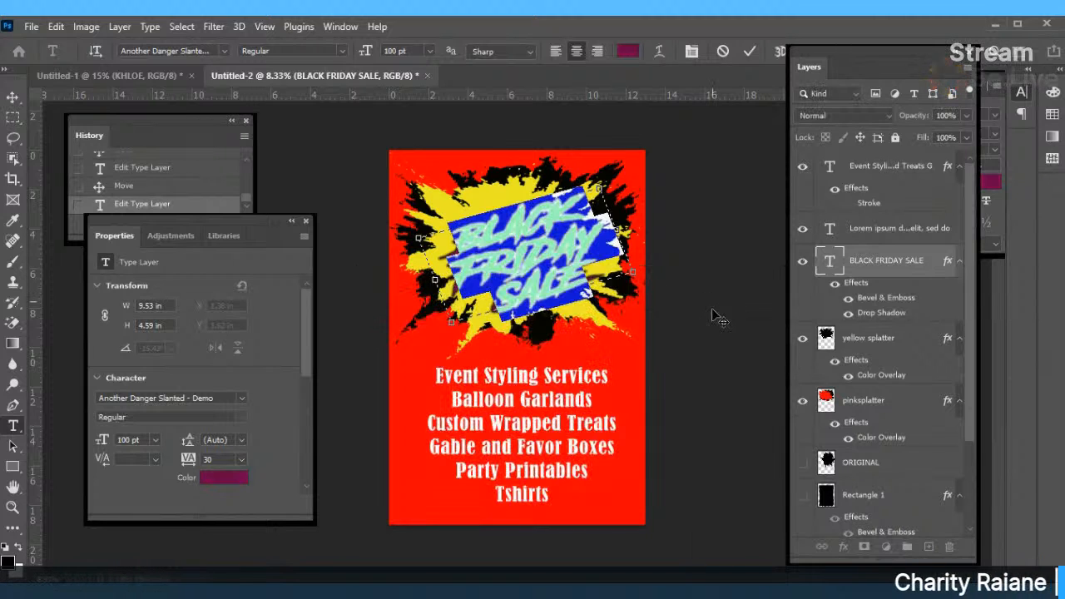
{"action": "left_click", "coordinate": [748, 53]}
{"action": "key", "text": "v"}
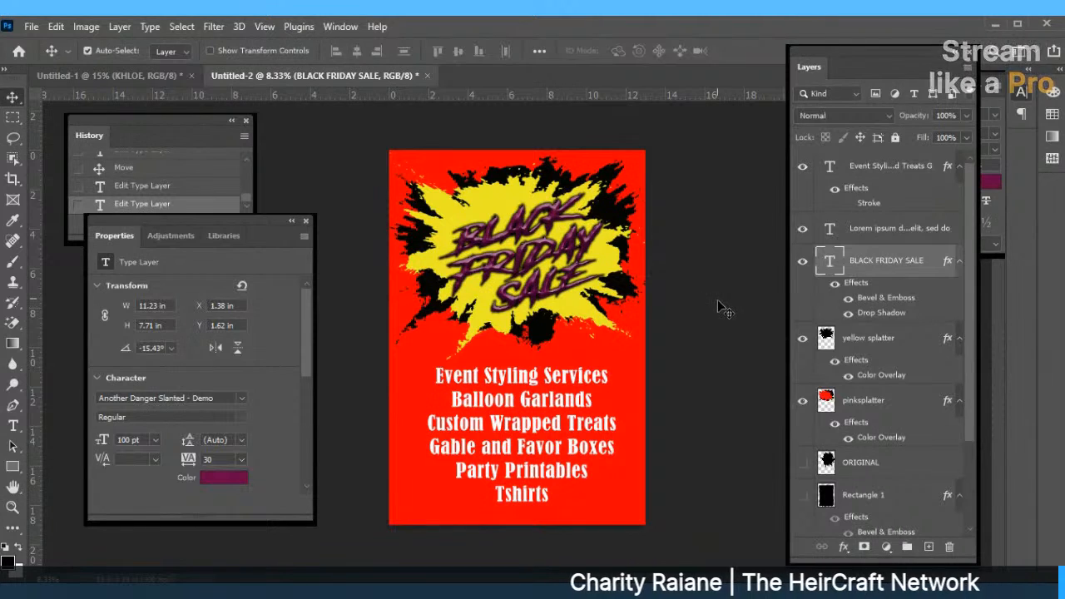
{"action": "double_click", "coordinate": [511, 248]}
{"action": "left_click", "coordinate": [723, 53]}
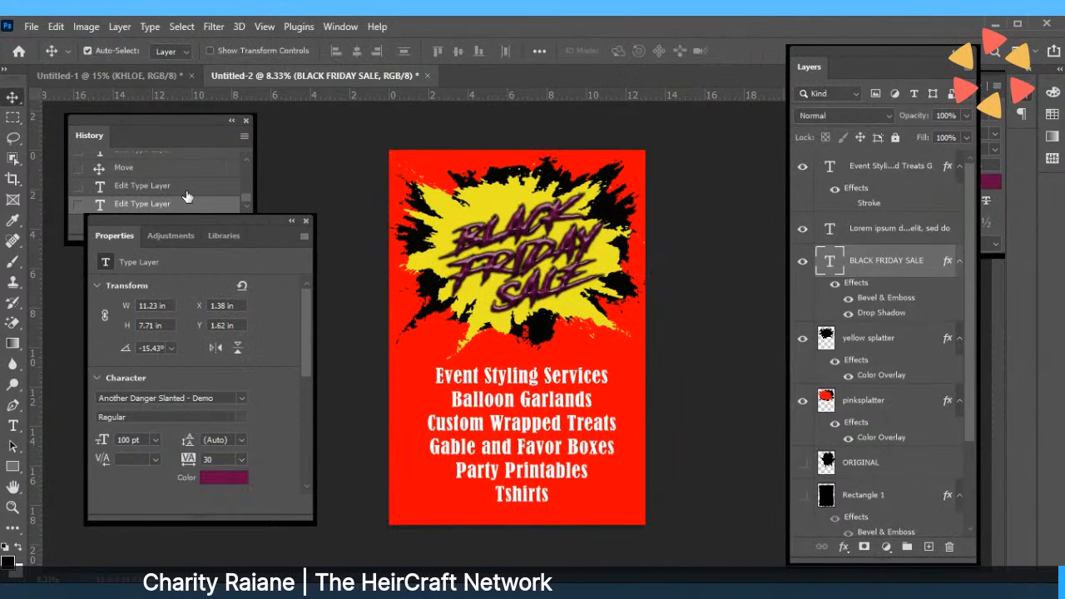
{"action": "left_click", "coordinate": [170, 186]}
Recolour the services list near-black and nudge it down and right to X 0.72 in, Y 11.22 in.
{"action": "left_click", "coordinate": [549, 428]}
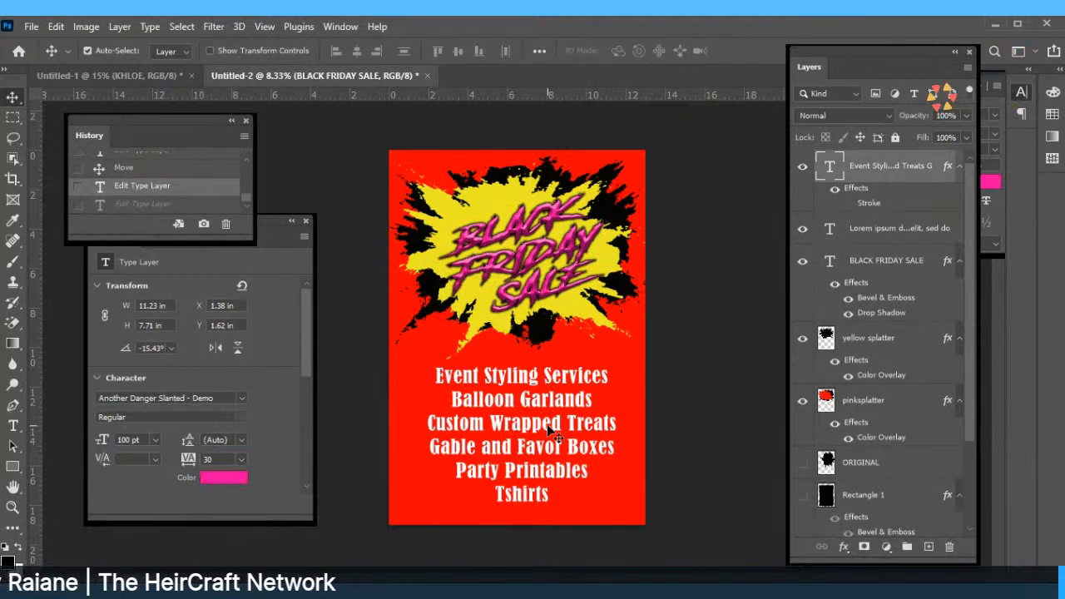
{"action": "double_click", "coordinate": [549, 429]}
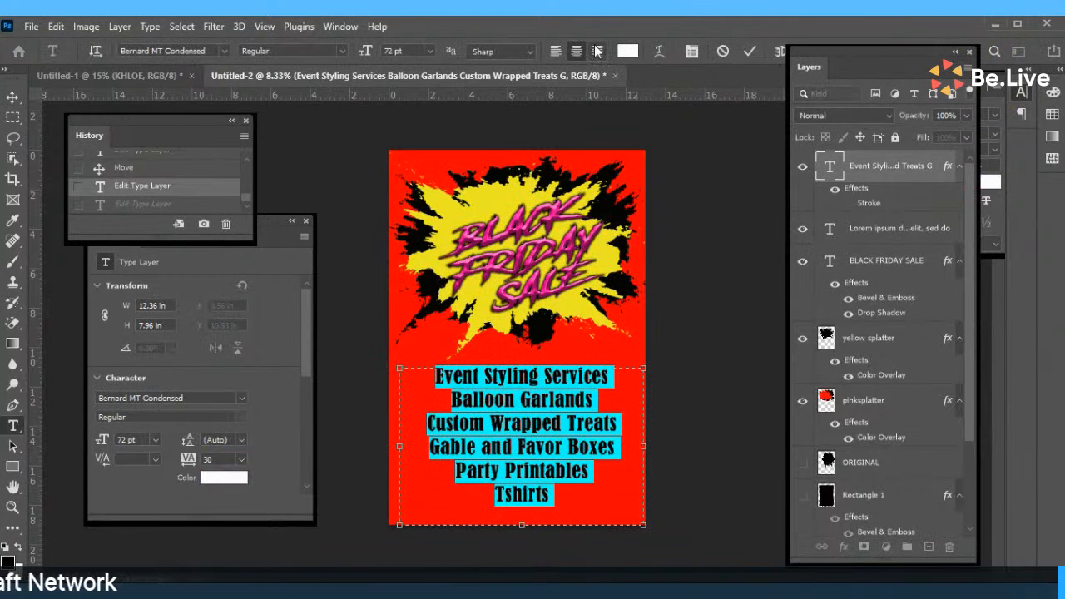
{"action": "left_click", "coordinate": [626, 52]}
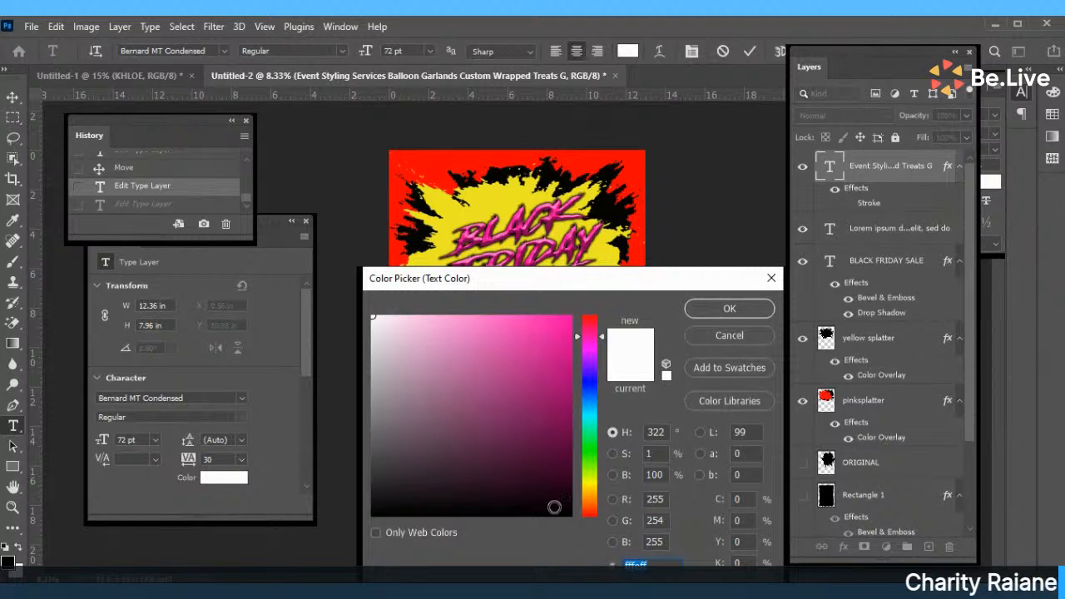
{"action": "left_click", "coordinate": [562, 509]}
{"action": "left_click", "coordinate": [712, 313]}
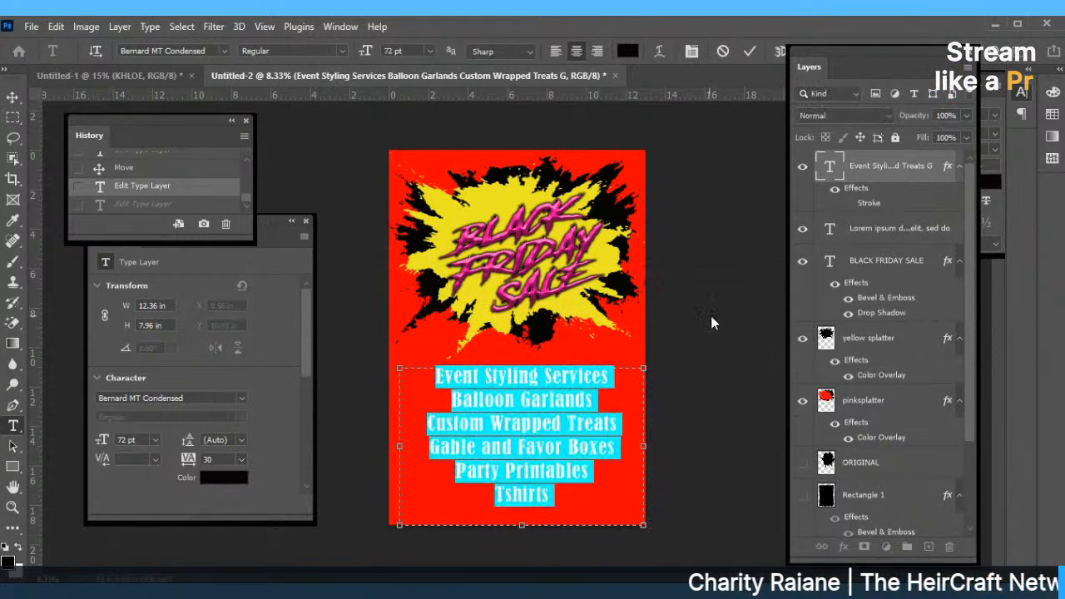
{"action": "left_click", "coordinate": [752, 52]}
{"action": "key", "text": "v"}
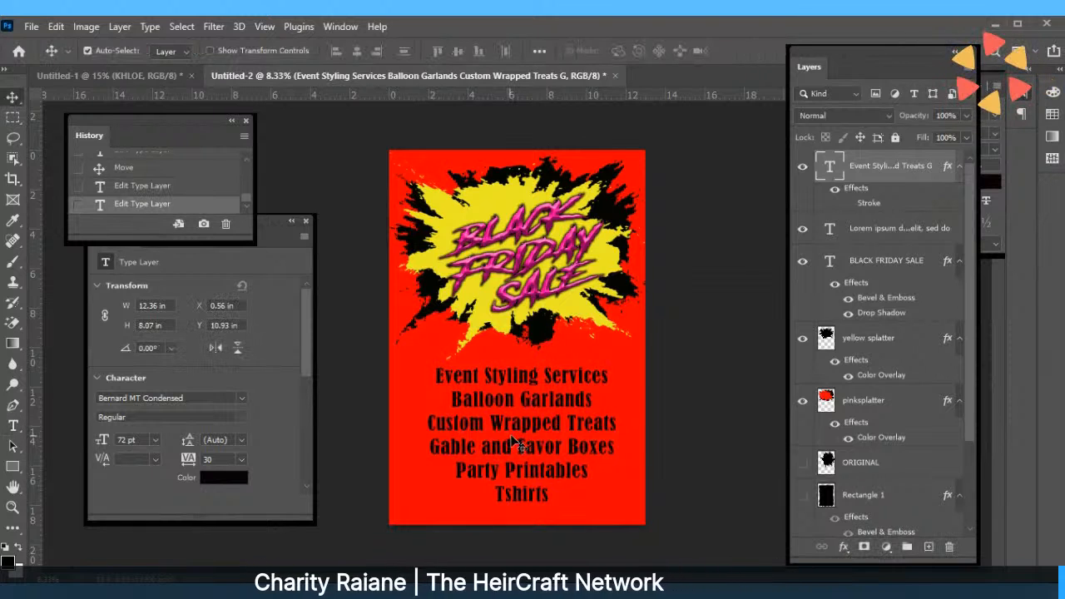
{"action": "left_click_drag", "start_coordinate": [509, 439], "coordinate": [515, 447]}
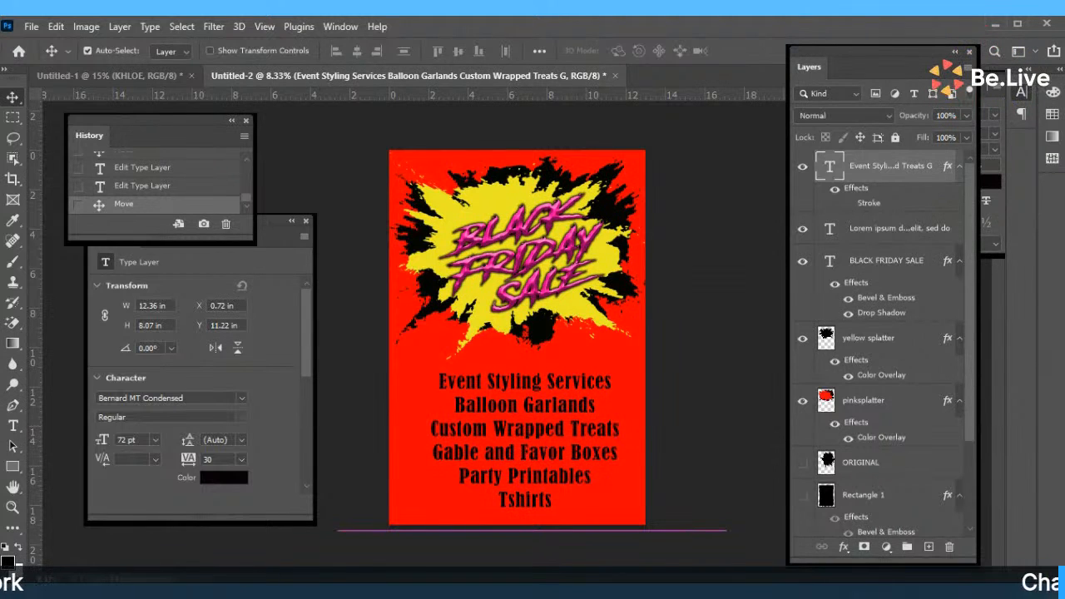
Use File > Place Embedded to pick the care cards file from a CARE search in Downloads.
{"action": "left_click", "coordinate": [40, 26]}
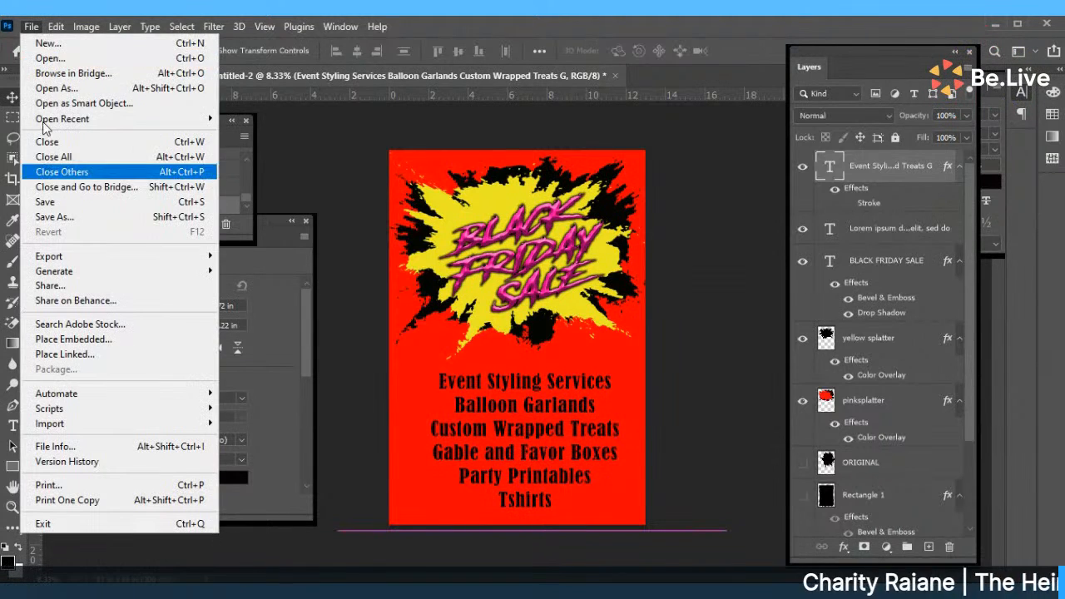
{"action": "left_click", "coordinate": [73, 338]}
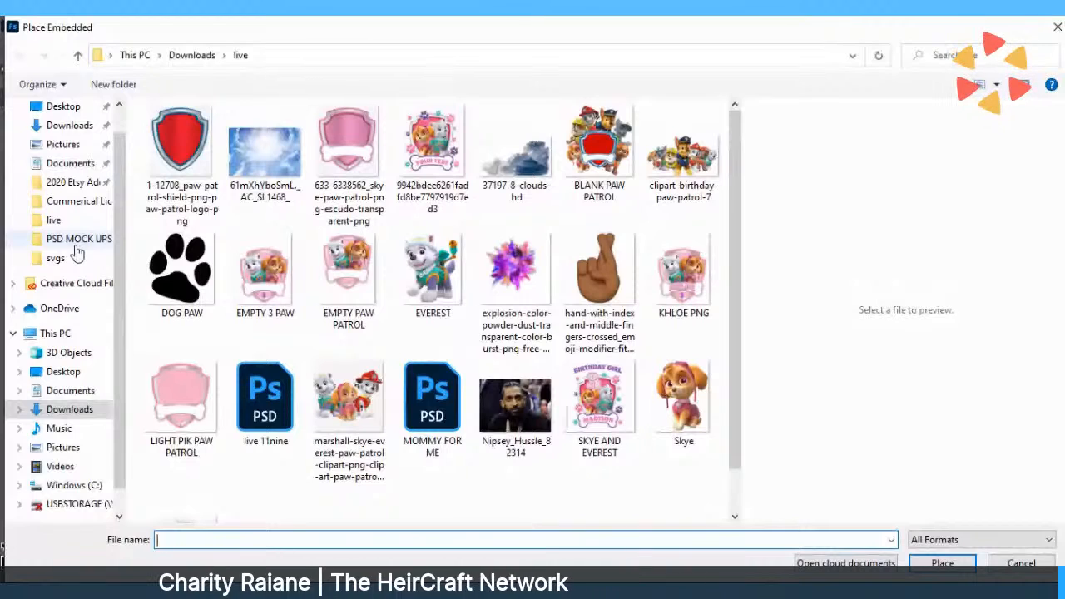
{"action": "left_click", "coordinate": [79, 169]}
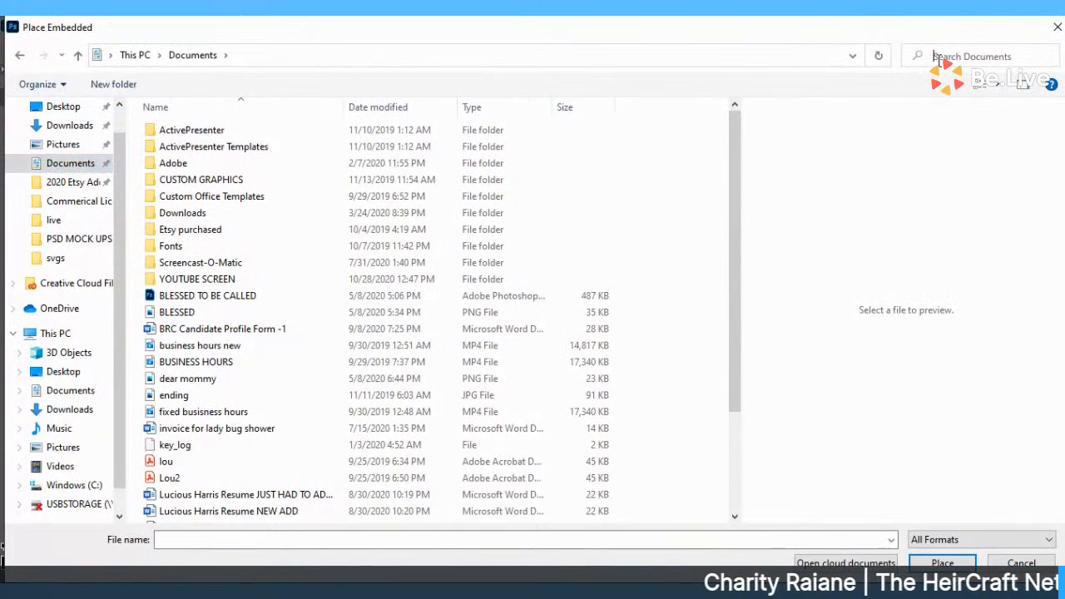
{"action": "left_click", "coordinate": [969, 56]}
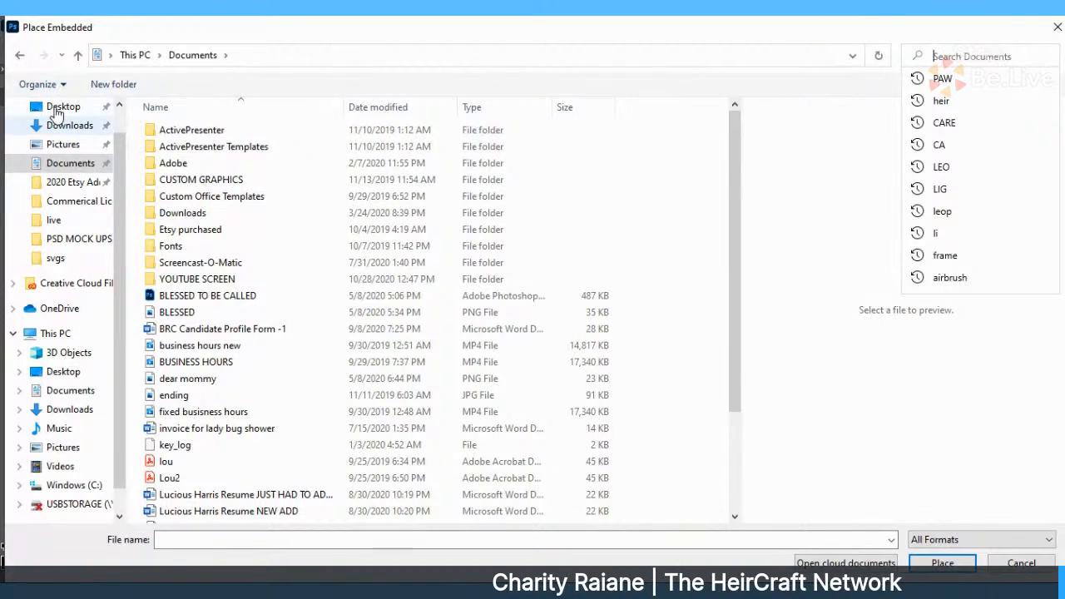
{"action": "left_click", "coordinate": [53, 124]}
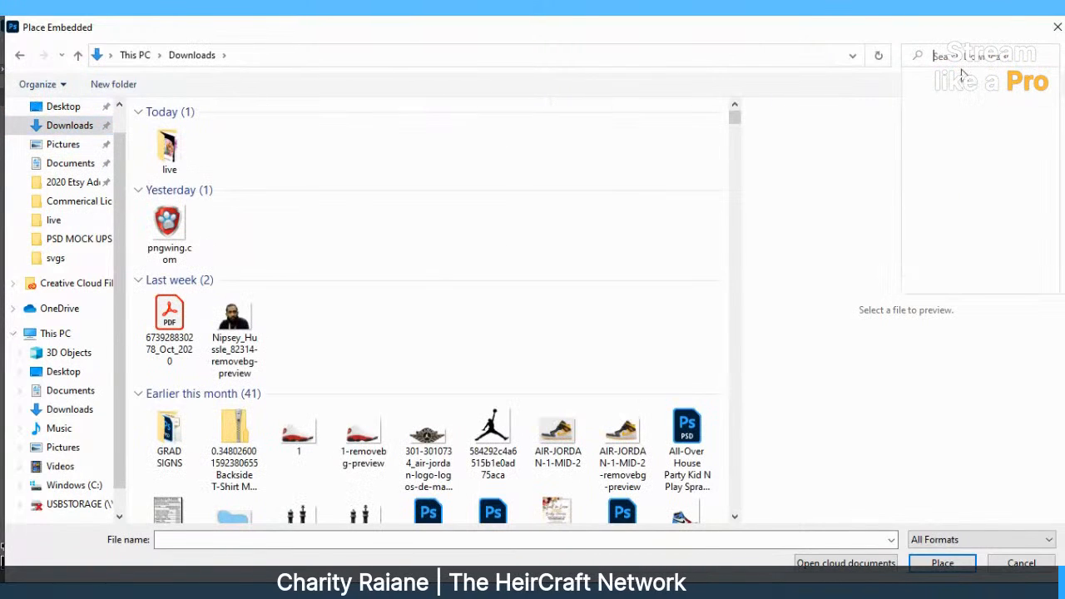
{"action": "left_click", "coordinate": [960, 65]}
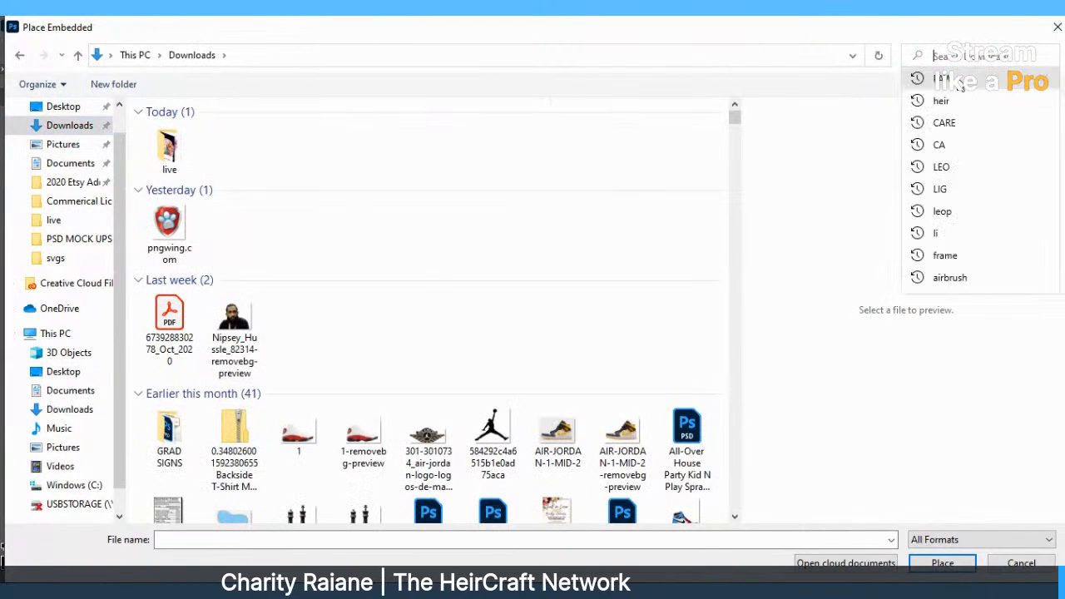
{"action": "left_click", "coordinate": [954, 123]}
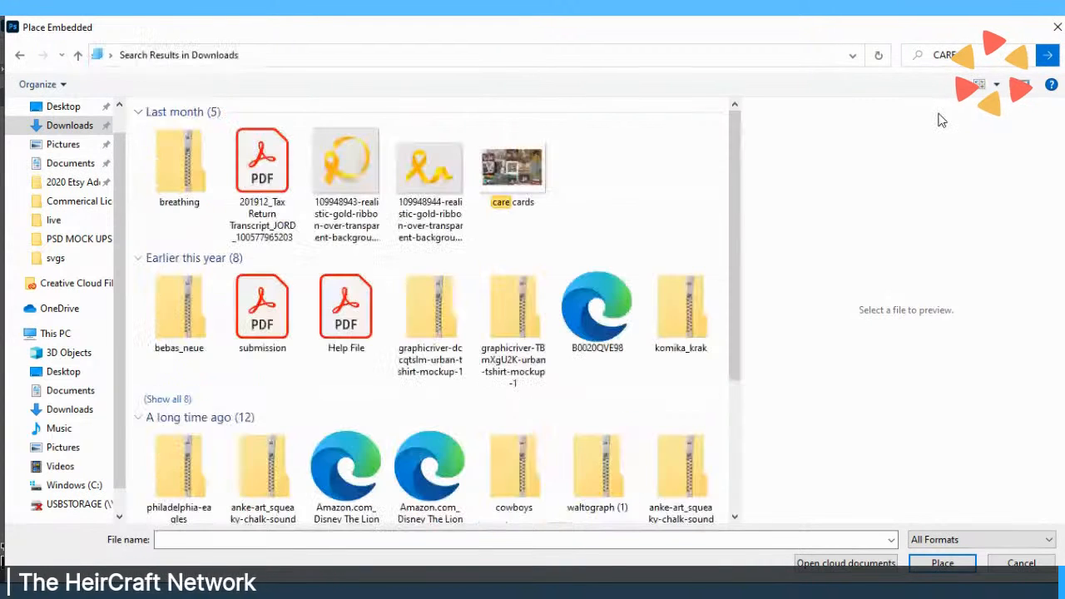
{"action": "left_click", "coordinate": [476, 168]}
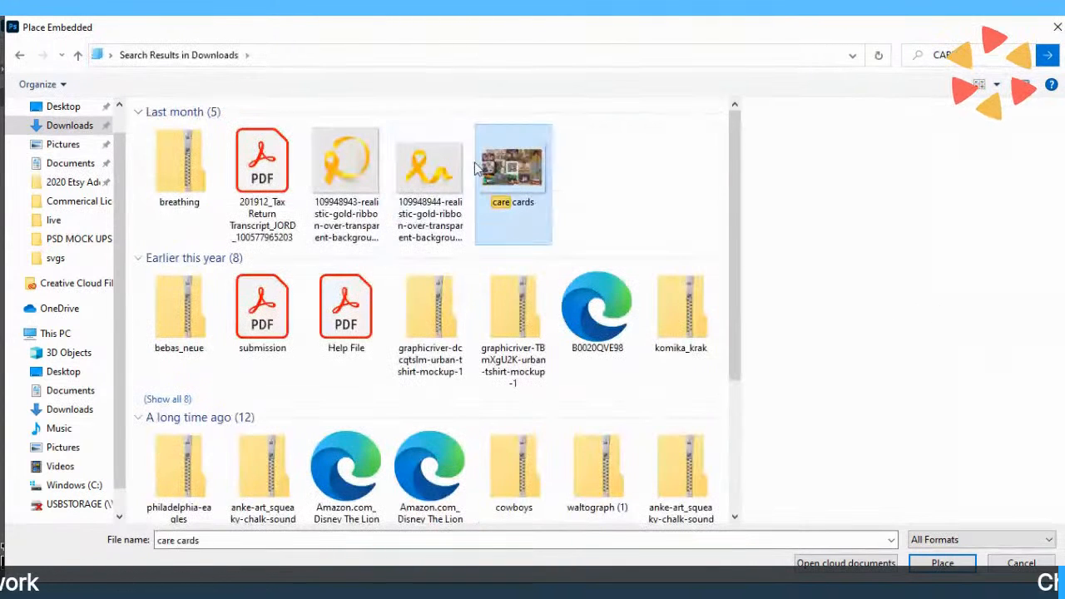
Place the care cards collage and stretch it to fill the whole page.
{"action": "key", "text": "Return"}
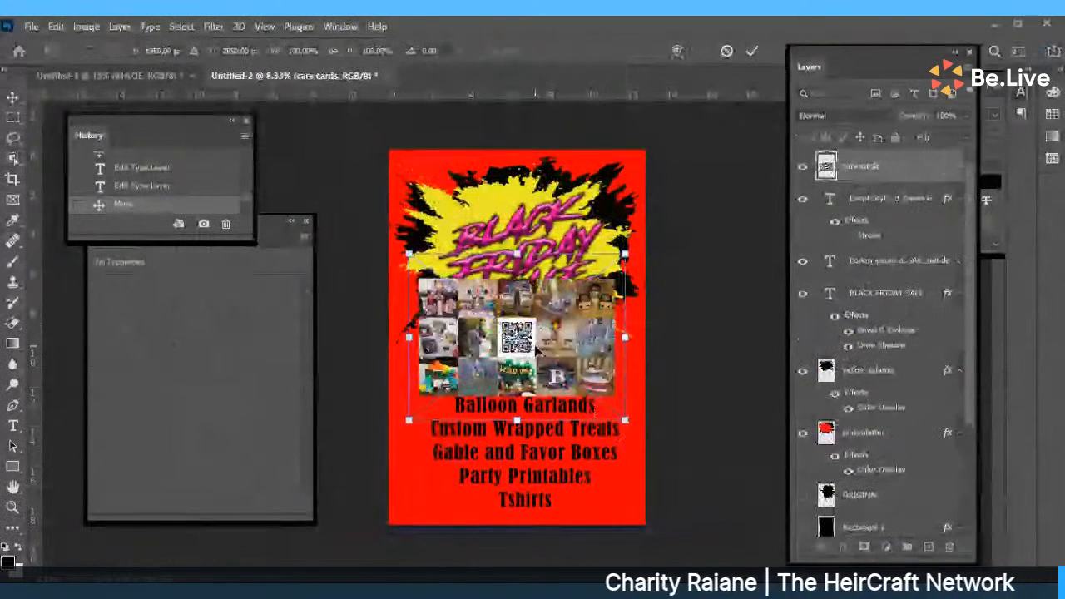
{"action": "left_click_drag", "start_coordinate": [537, 350], "coordinate": [504, 218]}
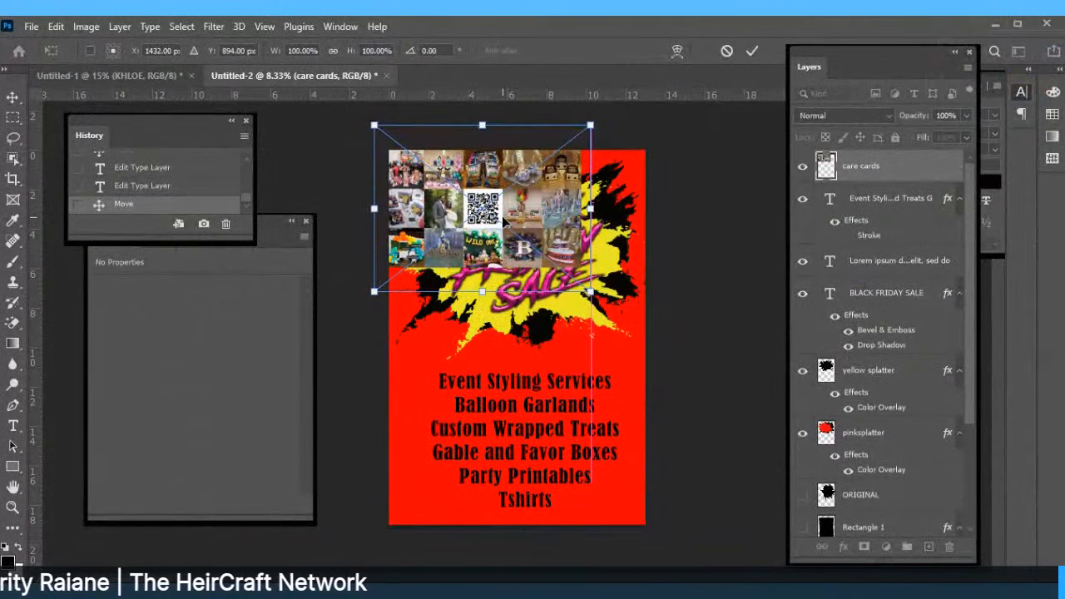
{"action": "left_click_drag", "start_coordinate": [589, 293], "coordinate": [657, 310]}
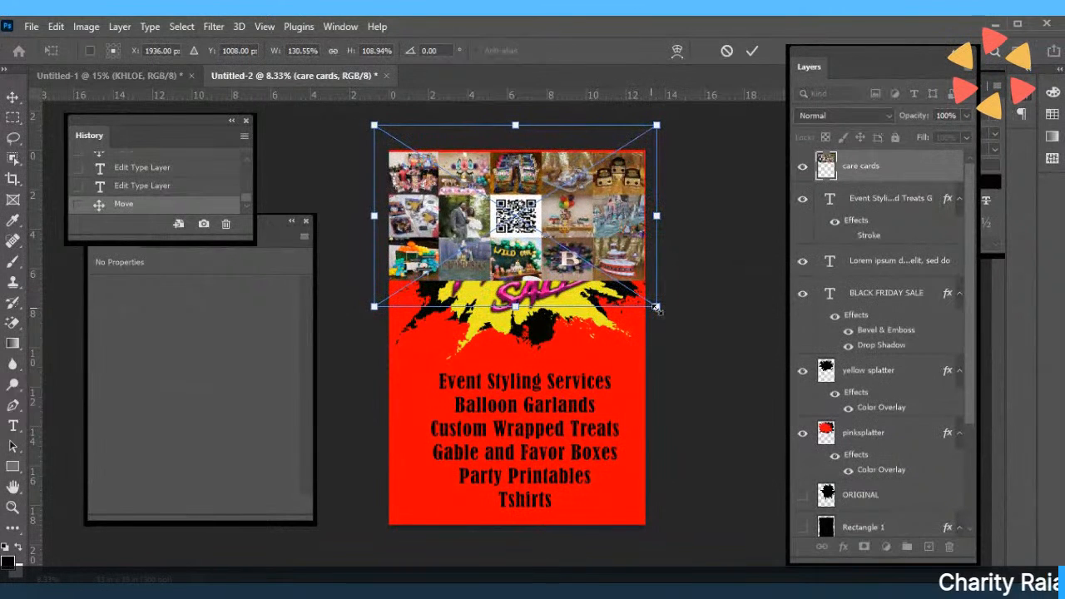
{"action": "left_click_drag", "start_coordinate": [518, 215], "coordinate": [519, 213]}
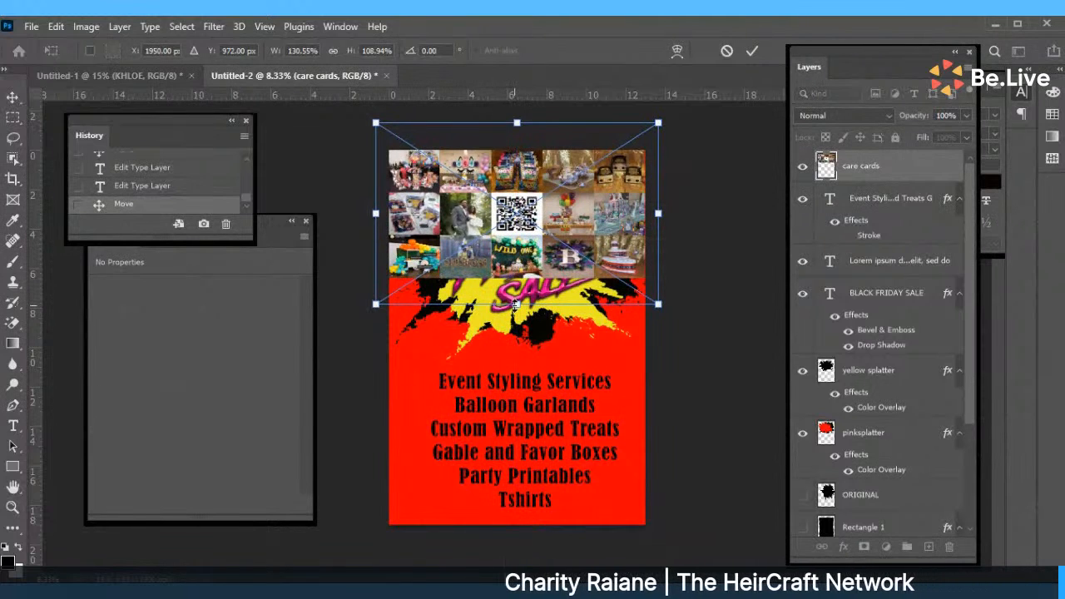
{"action": "left_click_drag", "start_coordinate": [517, 303], "coordinate": [518, 579]}
{"action": "left_click_drag", "start_coordinate": [520, 590], "coordinate": [520, 598]}
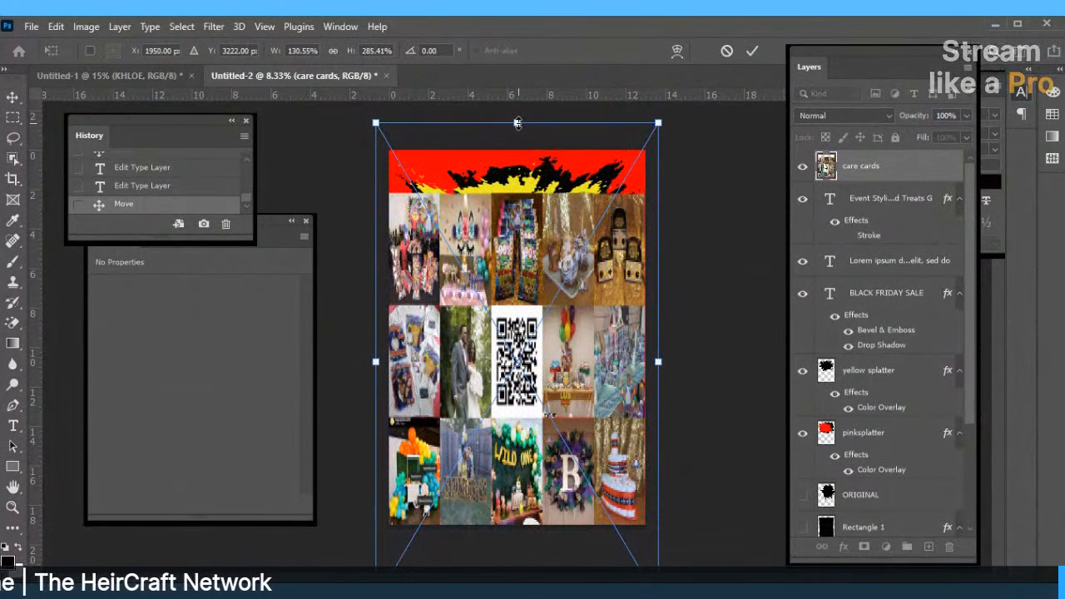
{"action": "left_click_drag", "start_coordinate": [518, 123], "coordinate": [524, 69]}
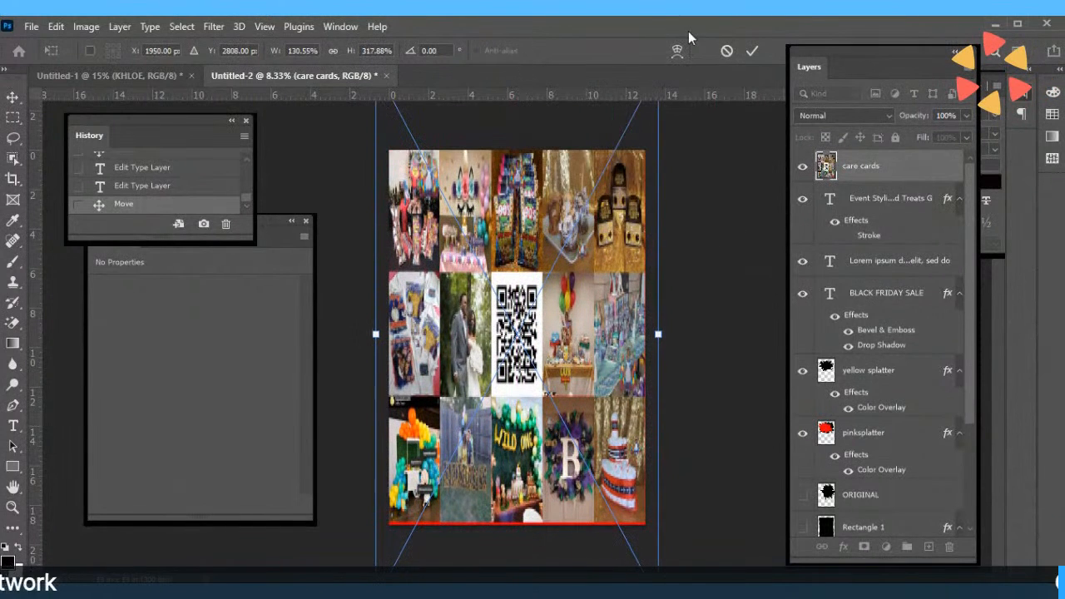
{"action": "left_click", "coordinate": [751, 50]}
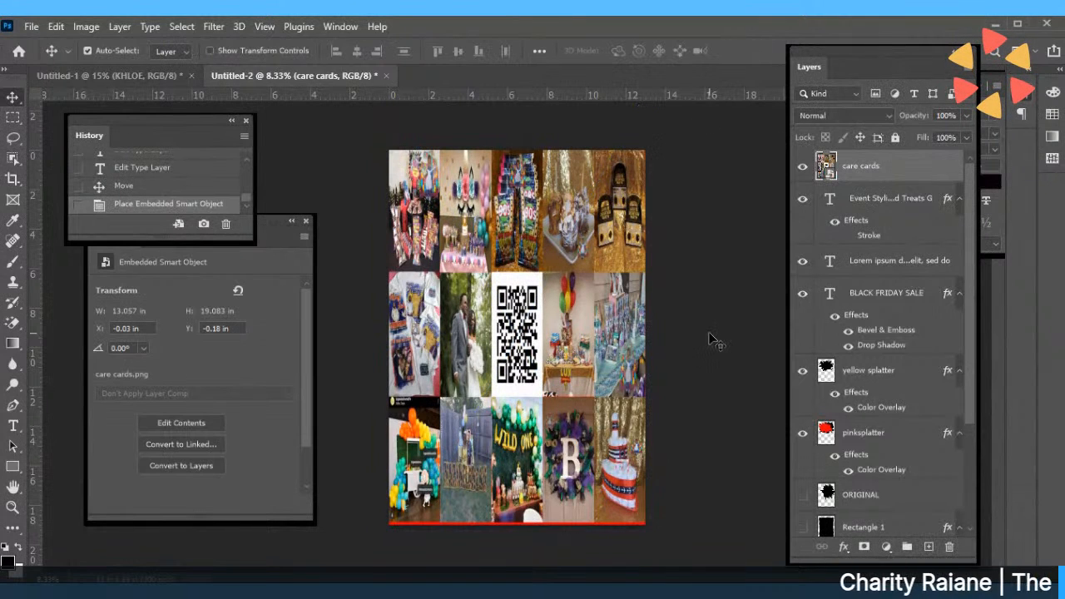
{"action": "left_click_drag", "start_coordinate": [574, 447], "coordinate": [576, 453]}
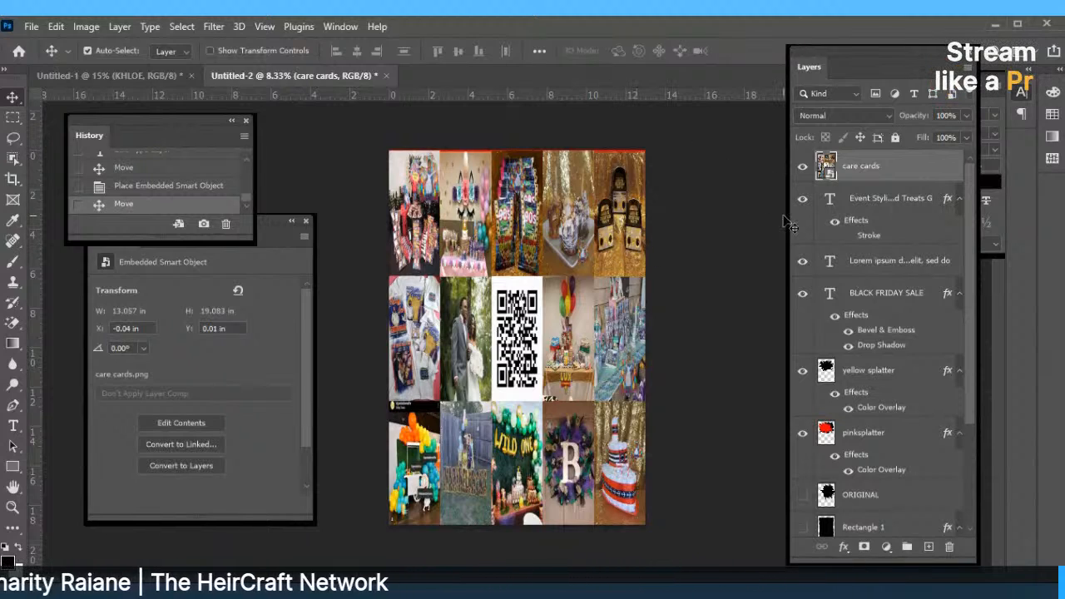
Move the care cards layer above Background and hide Rectangle 2 and the services text.
{"action": "left_click_drag", "start_coordinate": [847, 171], "coordinate": [836, 506]}
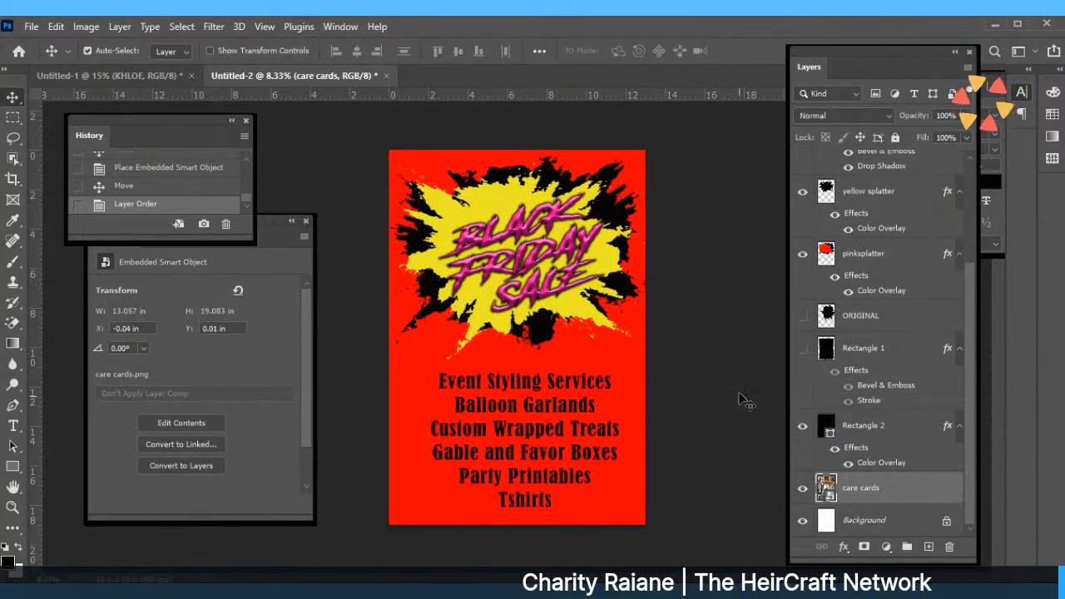
{"action": "left_click", "coordinate": [822, 431]}
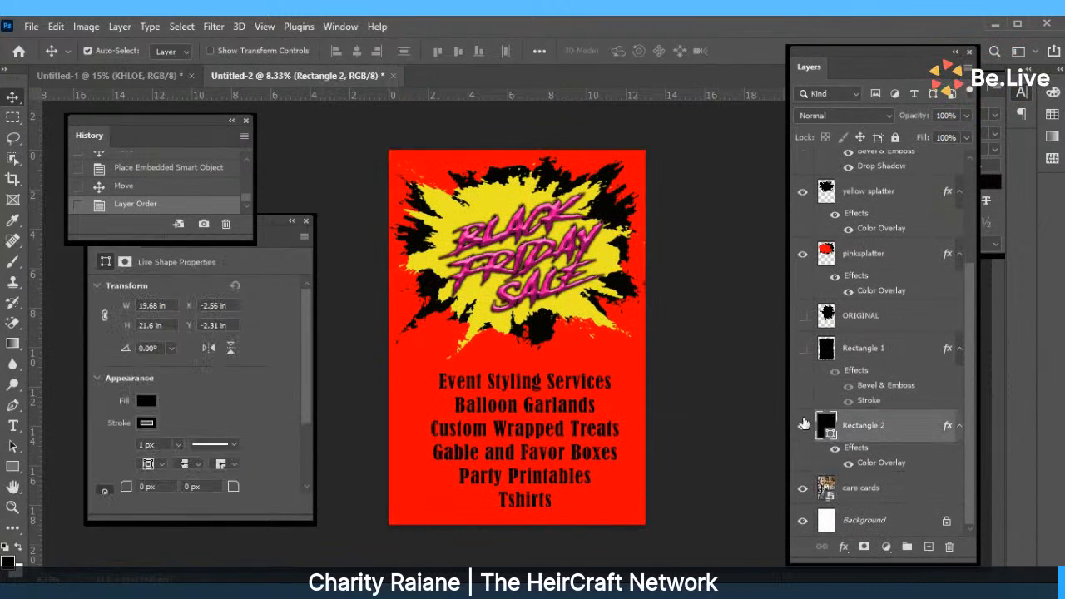
{"action": "left_click", "coordinate": [802, 425]}
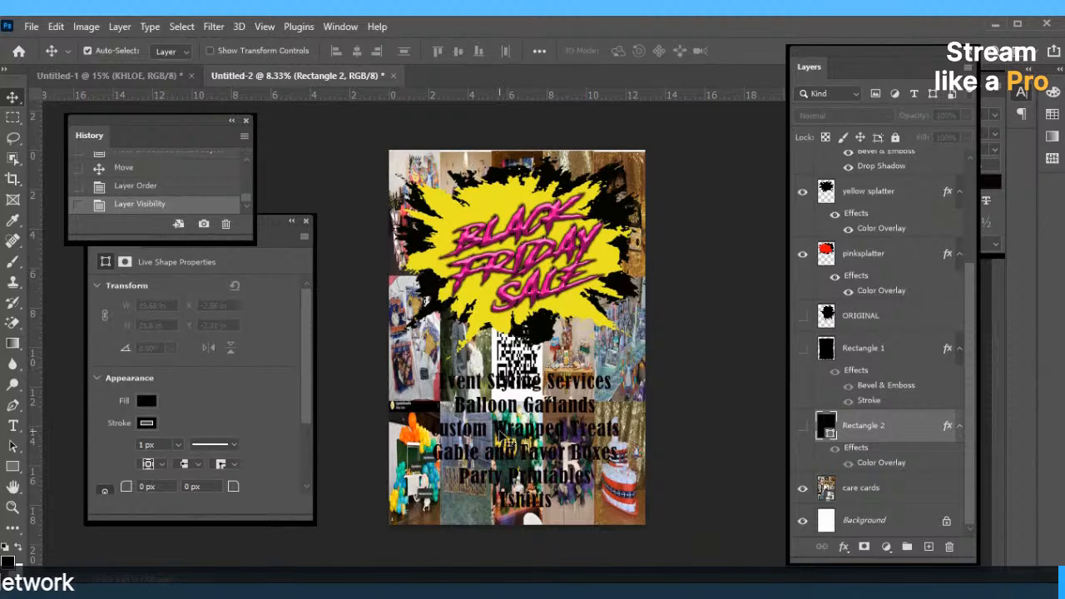
{"action": "left_click", "coordinate": [500, 434]}
{"action": "left_click", "coordinate": [801, 172]}
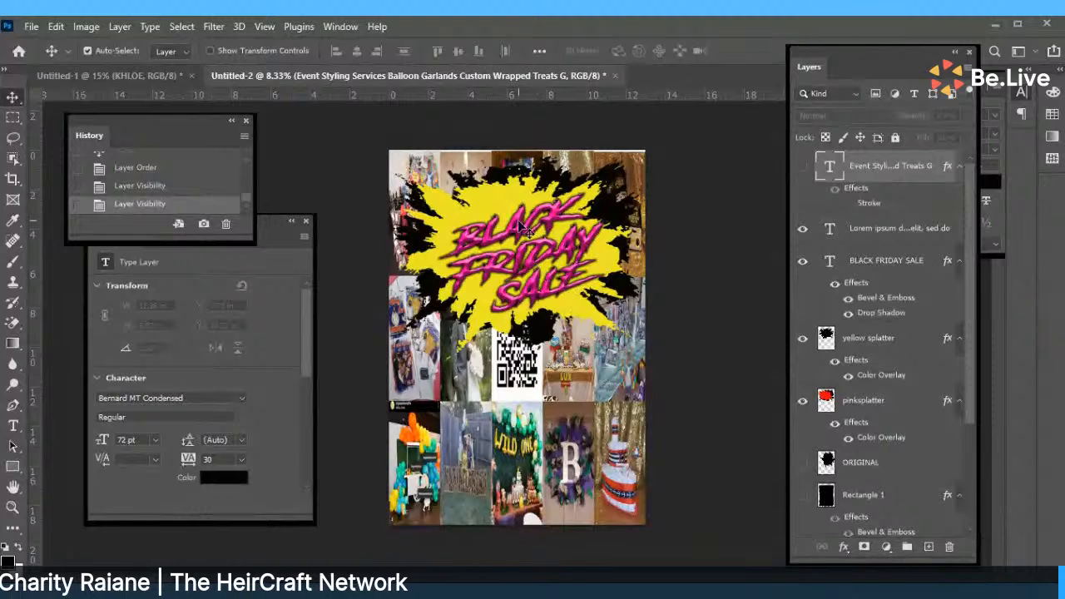
Move the yellow and black splatters down the page and nudge the collage up slightly.
{"action": "left_click_drag", "start_coordinate": [511, 192], "coordinate": [499, 426]}
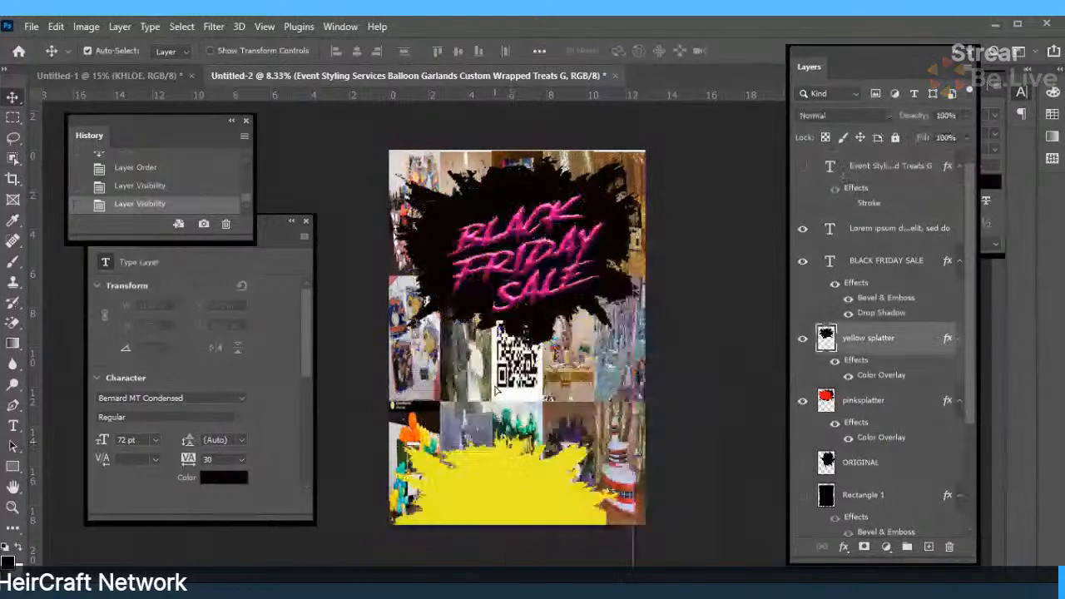
{"action": "left_click", "coordinate": [501, 220]}
{"action": "left_click_drag", "start_coordinate": [497, 223], "coordinate": [497, 447]}
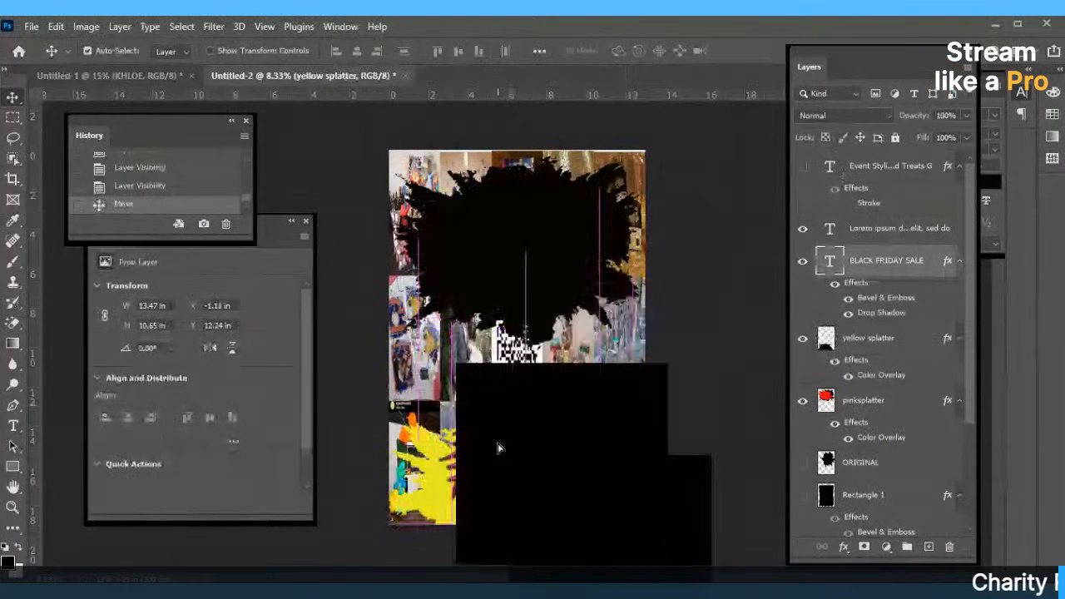
{"action": "left_click_drag", "start_coordinate": [499, 287], "coordinate": [504, 378]}
{"action": "left_click_drag", "start_coordinate": [485, 205], "coordinate": [485, 200]}
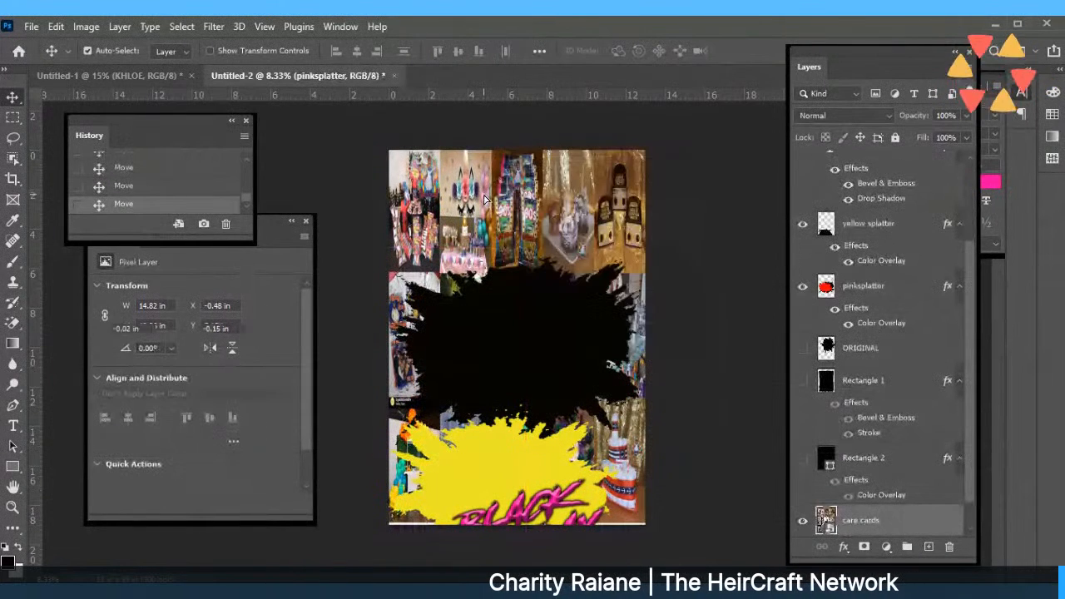
{"action": "left_click", "coordinate": [55, 27]}
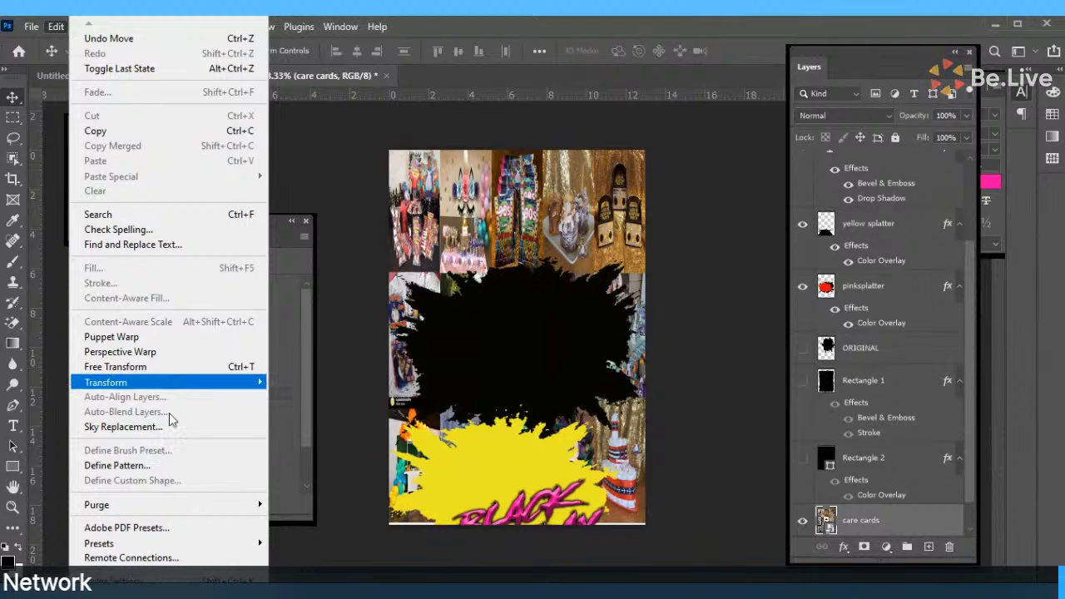
Widen the photo collage slightly at both sides with Free Transform and commit.
{"action": "left_click", "coordinate": [532, 366]}
{"action": "left_click", "coordinate": [48, 29]}
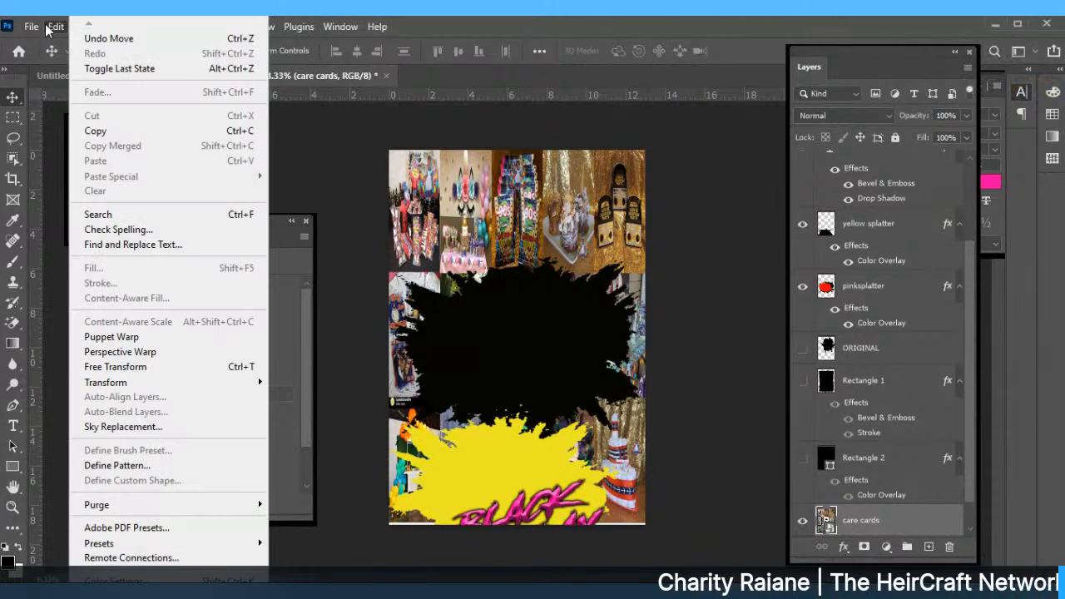
{"action": "left_click", "coordinate": [133, 367]}
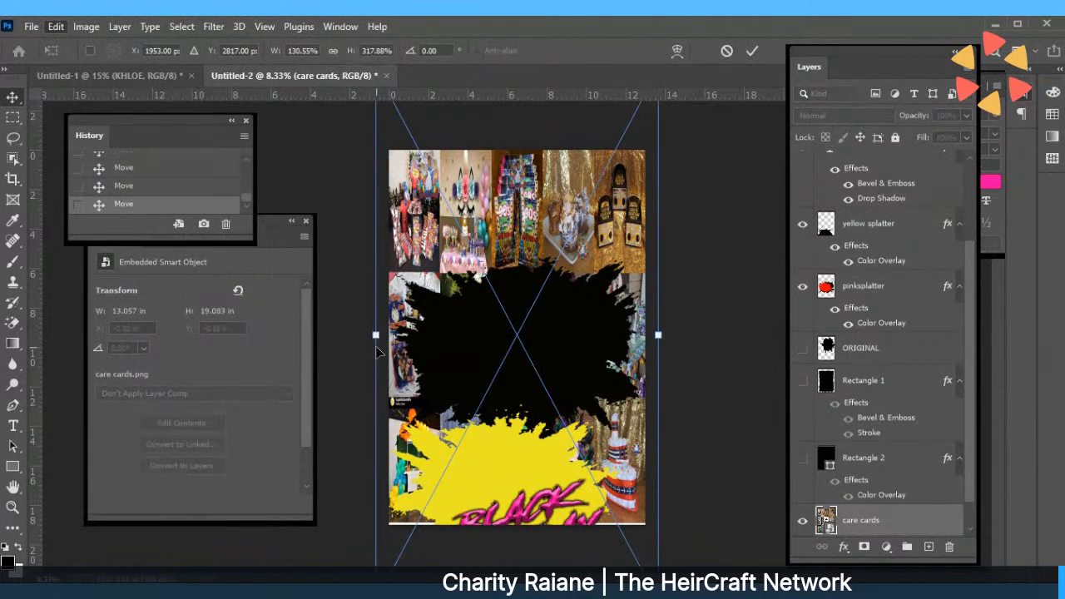
{"action": "mouse_move", "coordinate": [375, 334]}
{"action": "left_mouse_down"}
{"action": "mouse_move", "coordinate": [387, 332]}
{"action": "mouse_move", "coordinate": [367, 332]}
{"action": "left_mouse_up"}
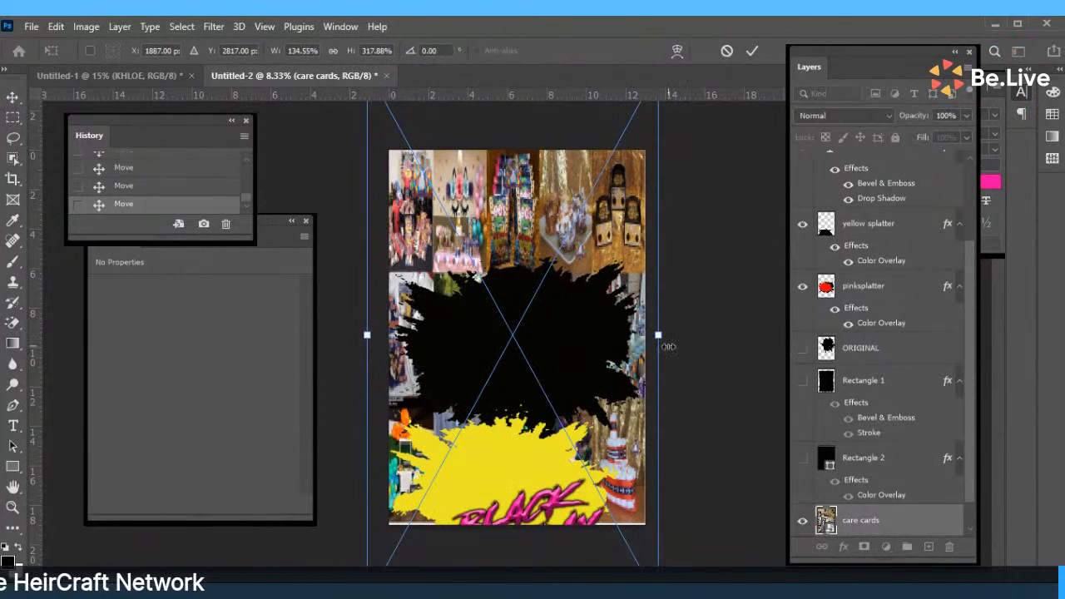
{"action": "left_click_drag", "start_coordinate": [666, 339], "coordinate": [671, 335]}
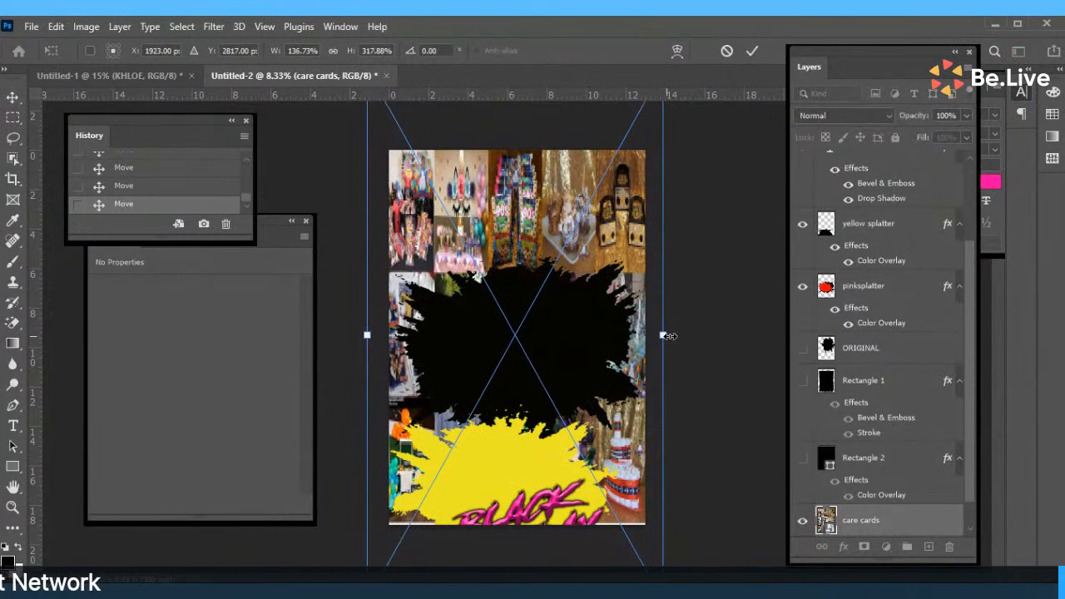
{"action": "left_click", "coordinate": [751, 50]}
Move the black splatter, yellow splatter and BLACK FRIDAY SALE title back up to the centre.
{"action": "mouse_move", "coordinate": [538, 320]}
{"action": "left_mouse_down"}
{"action": "mouse_move", "coordinate": [540, 331]}
{"action": "mouse_move", "coordinate": [541, 312]}
{"action": "mouse_move", "coordinate": [539, 323]}
{"action": "left_mouse_up"}
{"action": "left_click_drag", "start_coordinate": [524, 455], "coordinate": [548, 322]}
{"action": "left_click_drag", "start_coordinate": [554, 516], "coordinate": [555, 326]}
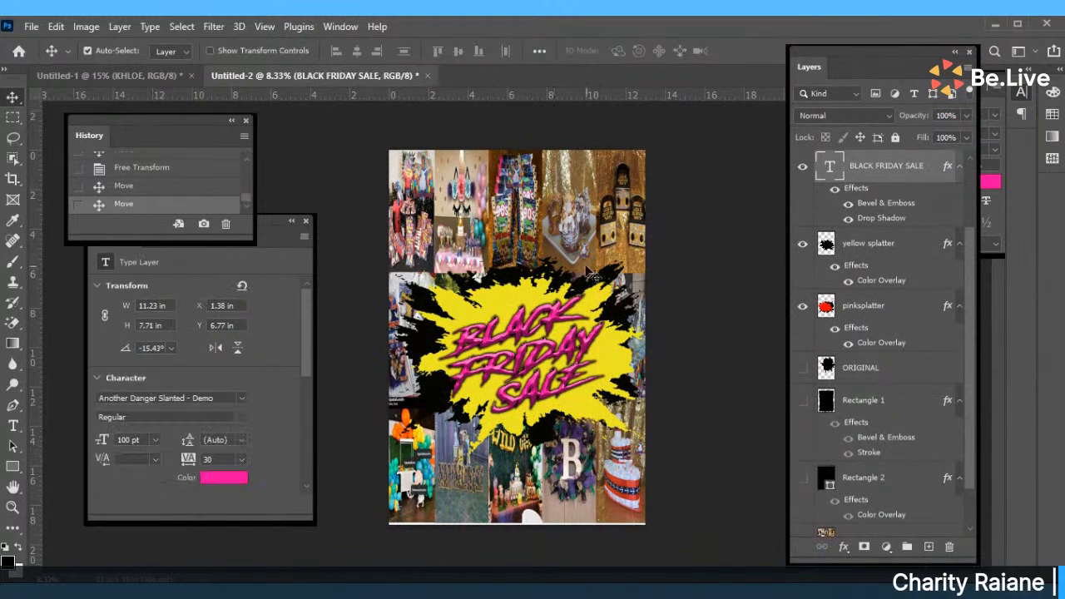
{"action": "left_click", "coordinate": [637, 275]}
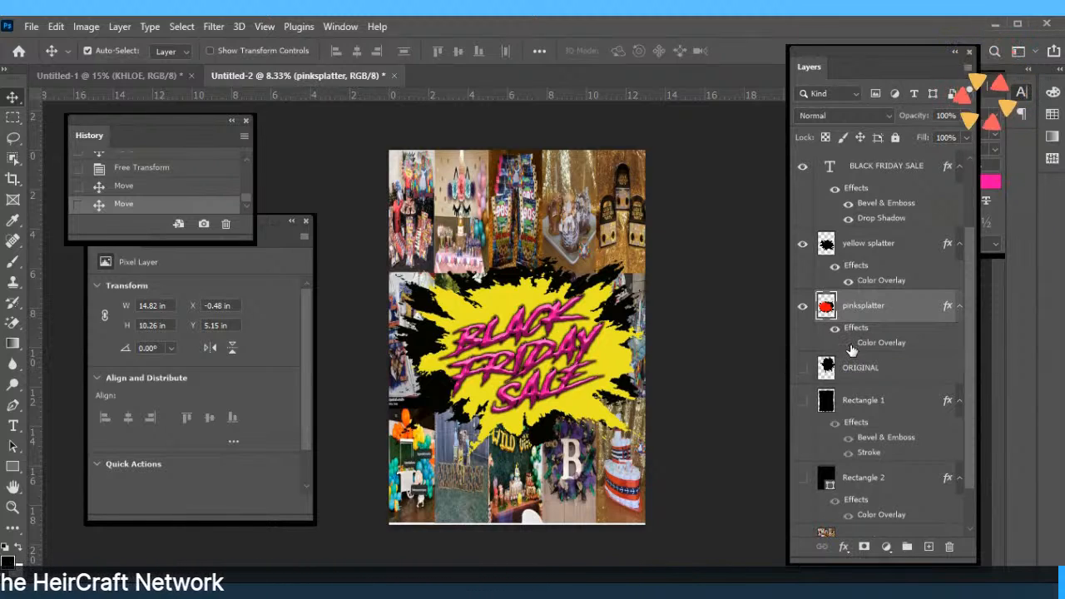
Re-enable the pinksplatter colour overlay, change it to purple, and adjust the yellow splatter's position.
{"action": "left_click", "coordinate": [848, 344]}
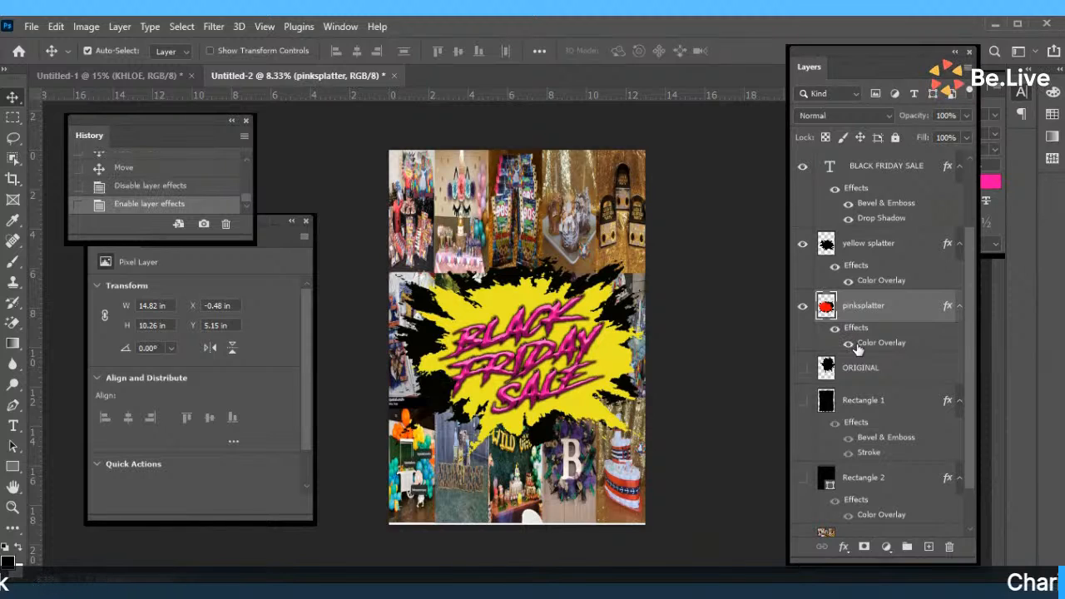
{"action": "double_click", "coordinate": [857, 345]}
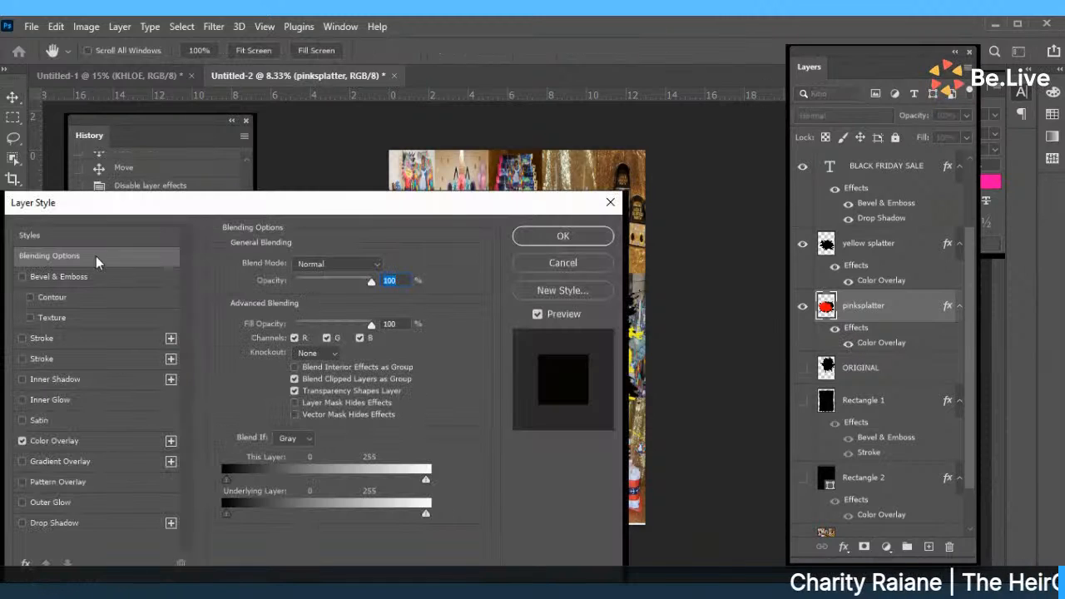
{"action": "left_click", "coordinate": [52, 446]}
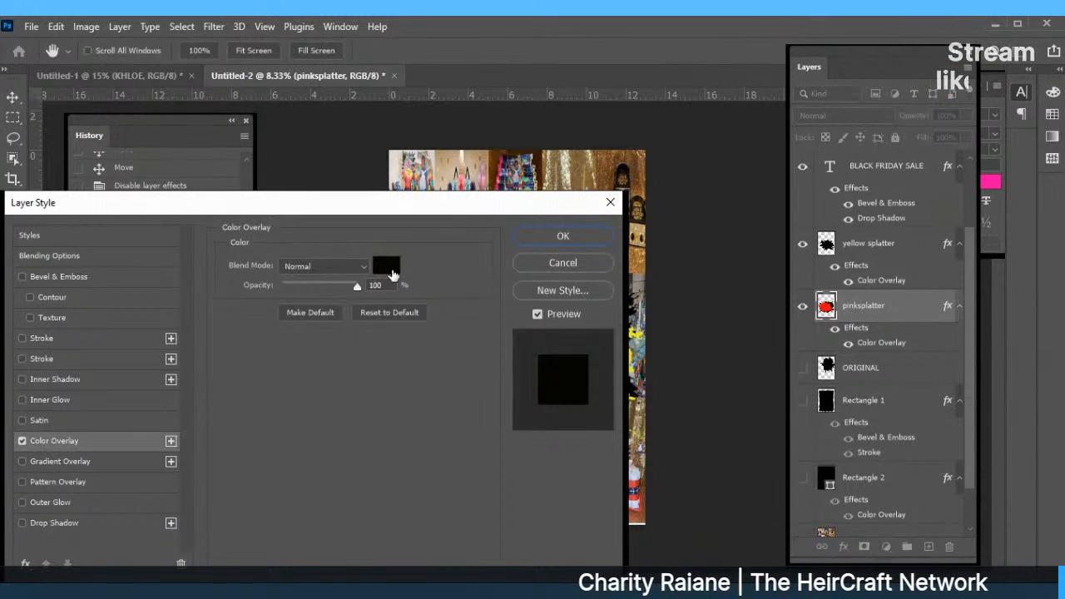
{"action": "left_click", "coordinate": [385, 265]}
{"action": "left_click", "coordinate": [589, 349]}
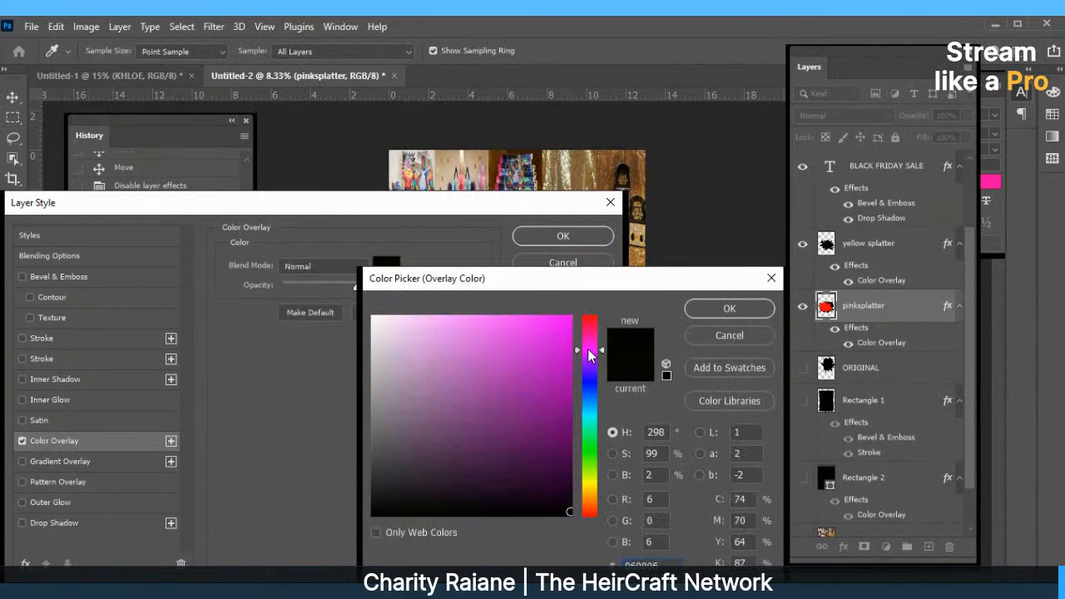
{"action": "left_click", "coordinate": [566, 331]}
{"action": "left_click", "coordinate": [541, 392]}
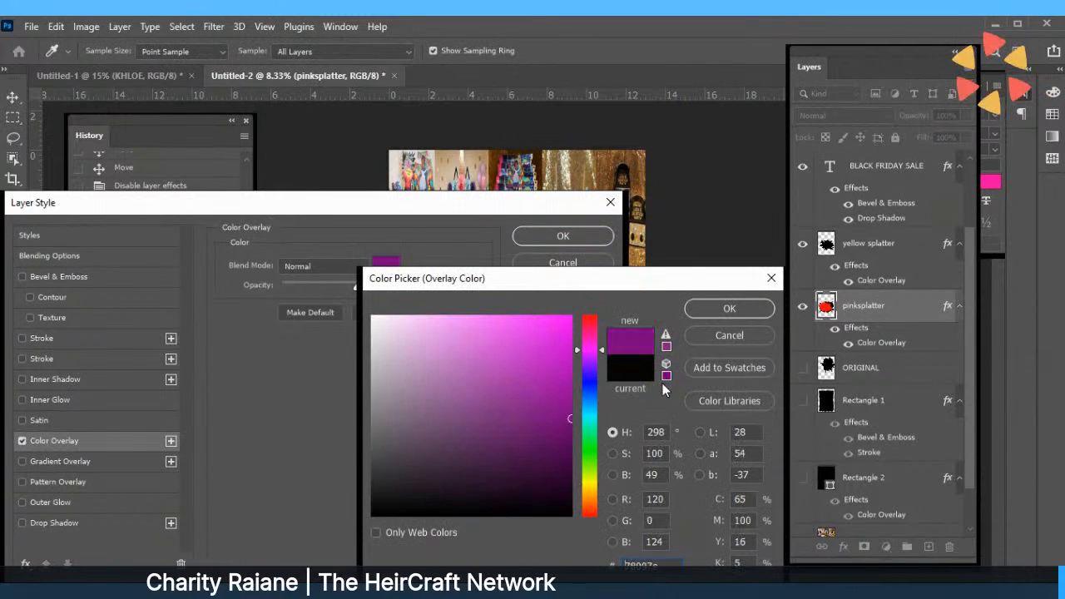
{"action": "left_click", "coordinate": [702, 312]}
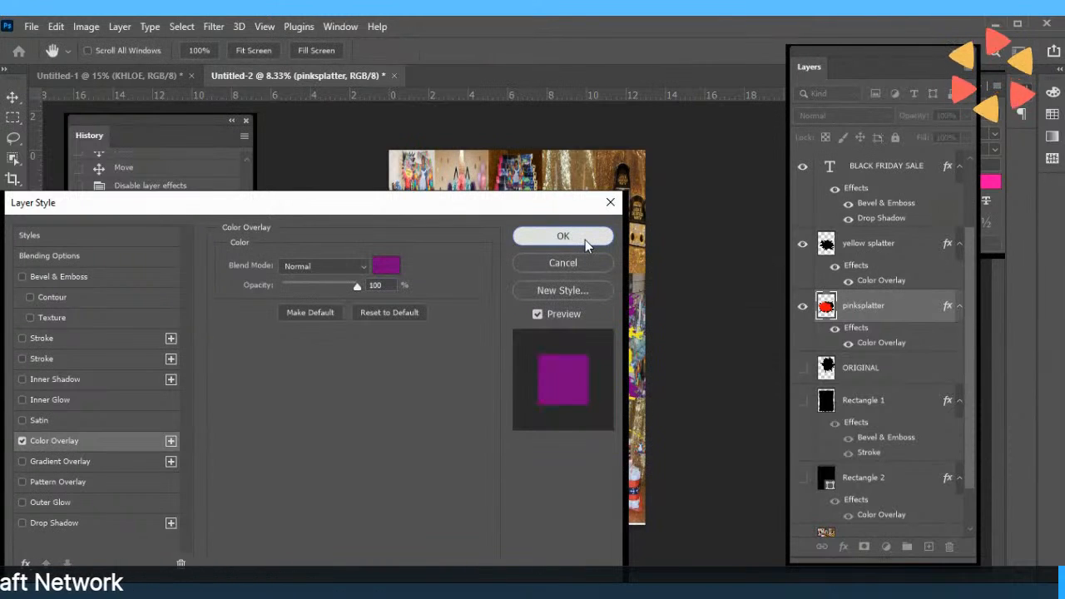
{"action": "left_click", "coordinate": [563, 236]}
{"action": "mouse_move", "coordinate": [519, 279]}
{"action": "left_mouse_down"}
{"action": "mouse_move", "coordinate": [512, 295]}
{"action": "mouse_move", "coordinate": [526, 288]}
{"action": "left_mouse_up"}
{"action": "left_click_drag", "start_coordinate": [521, 329], "coordinate": [521, 329]}
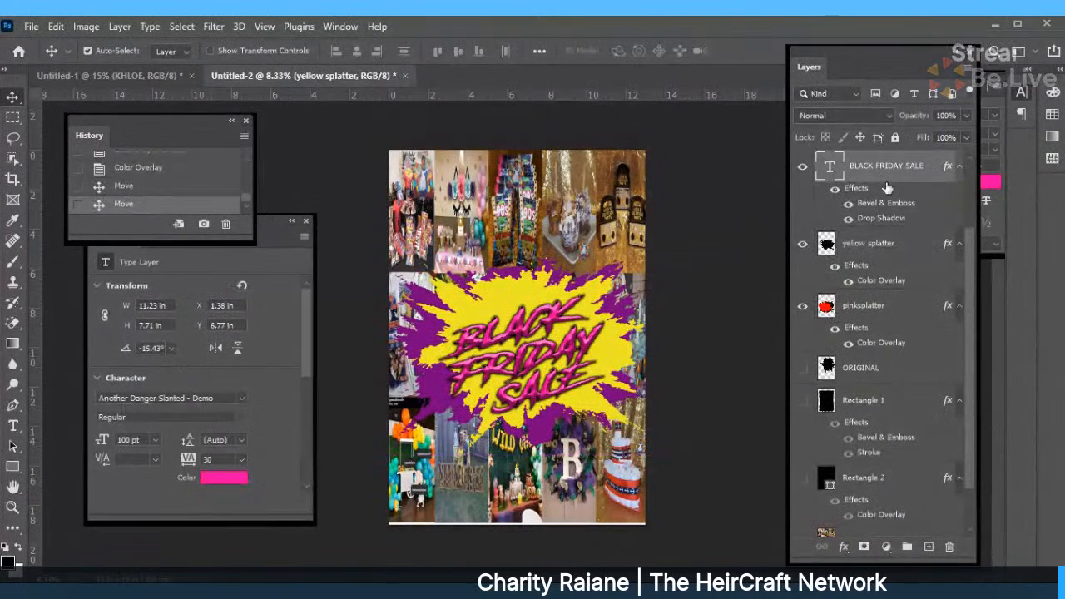
Add a drop shadow with 40% spread to the pinksplatter layer.
{"action": "left_click", "coordinate": [585, 300]}
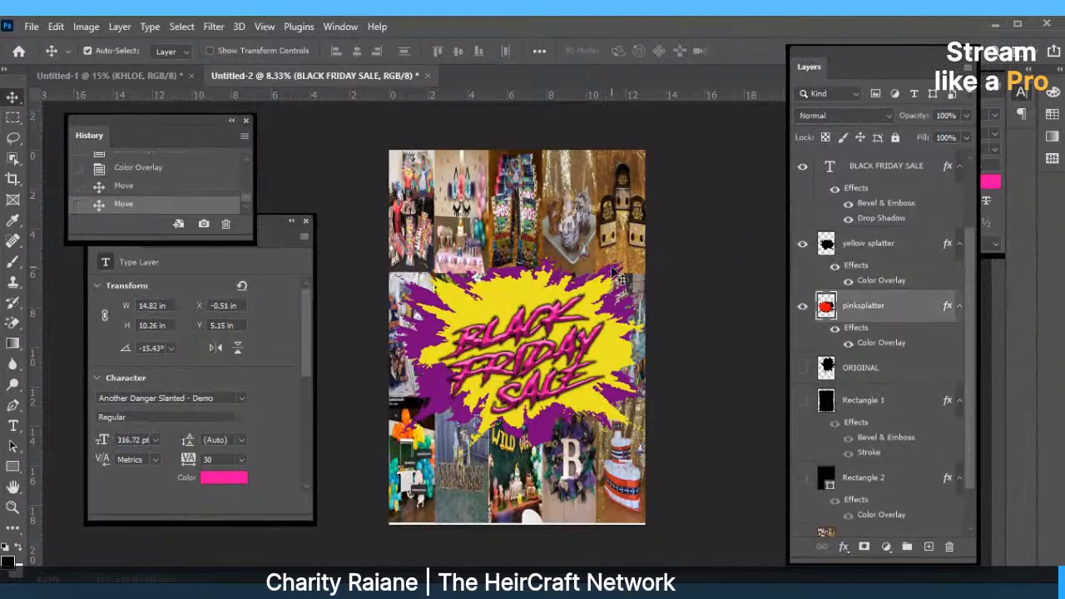
{"action": "left_click", "coordinate": [843, 546]}
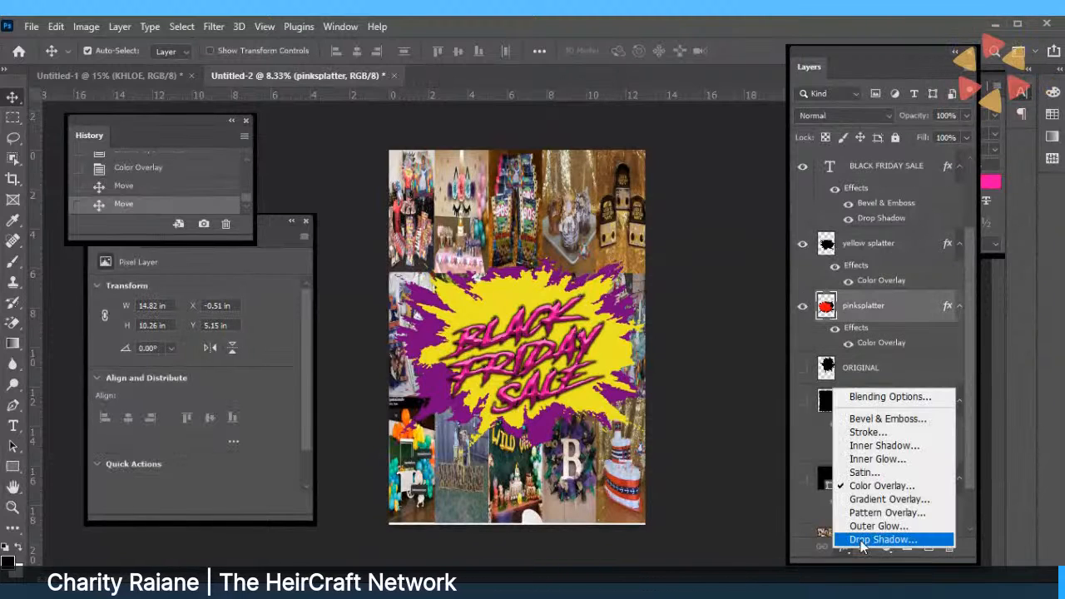
{"action": "left_click", "coordinate": [861, 541]}
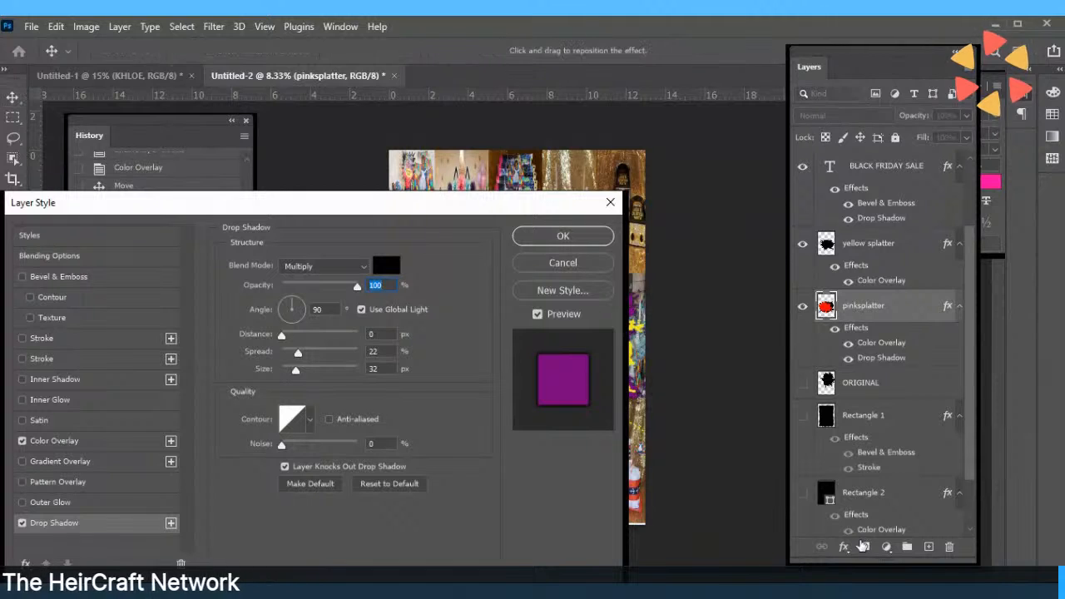
{"action": "left_click_drag", "start_coordinate": [401, 214], "coordinate": [313, 215]}
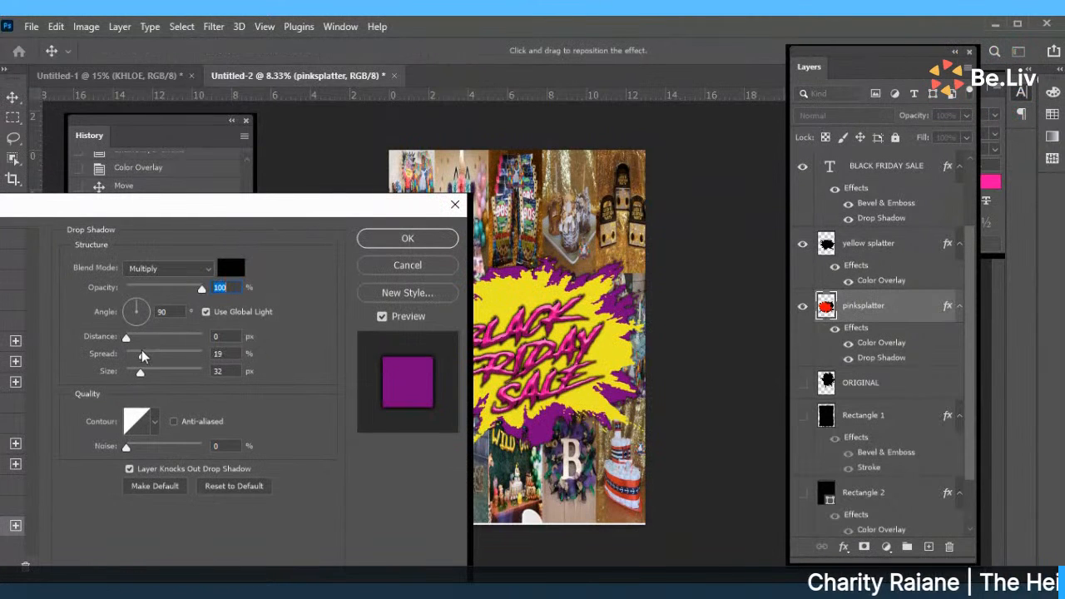
{"action": "left_click_drag", "start_coordinate": [147, 349], "coordinate": [157, 351]}
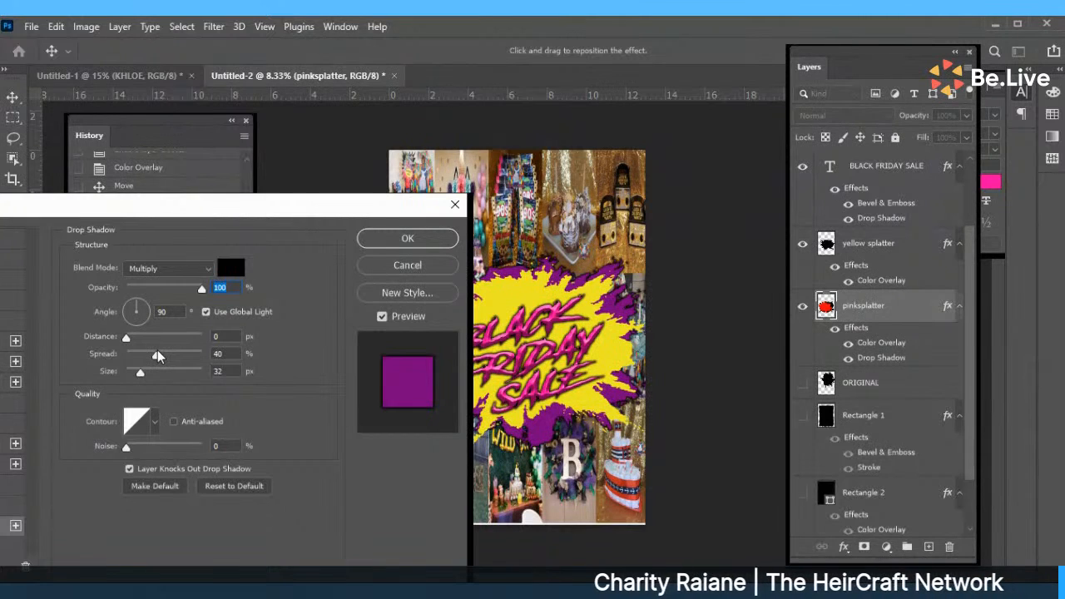
{"action": "left_click", "coordinate": [407, 239]}
{"action": "left_click", "coordinate": [865, 171]}
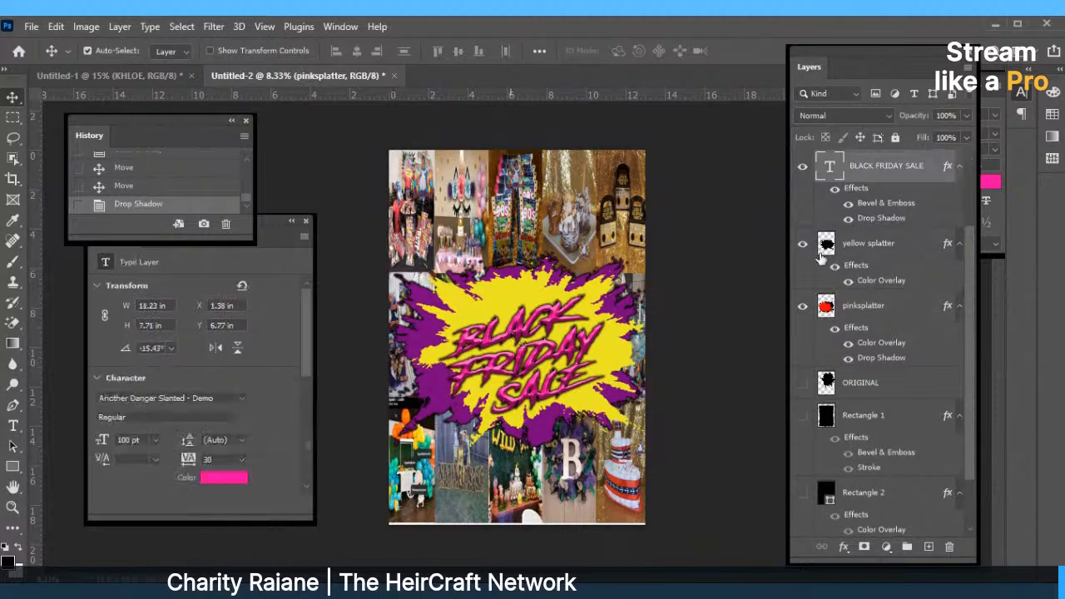
Hide the title's drop shadow, nudge it up, and set care cards above visible Rectangle 2 at 75% opacity.
{"action": "left_click", "coordinate": [847, 218]}
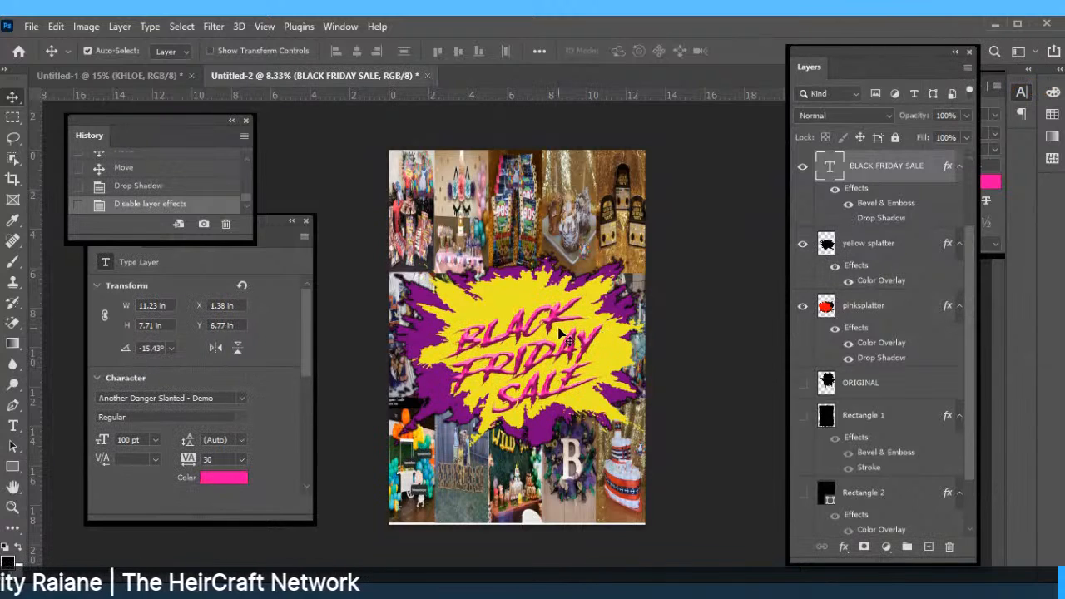
{"action": "mouse_move", "coordinate": [549, 358]}
{"action": "left_mouse_down"}
{"action": "mouse_move", "coordinate": [552, 346]}
{"action": "mouse_move", "coordinate": [562, 353]}
{"action": "left_mouse_up"}
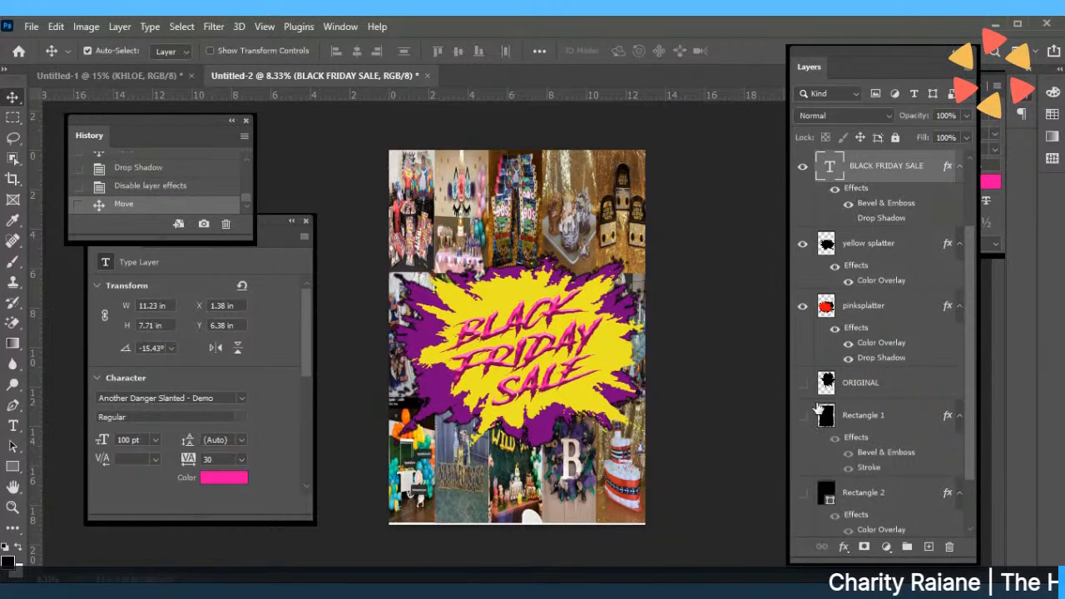
{"action": "scroll", "coordinate": [962, 244], "scroll_direction": "down", "scroll_amount": 1}
{"action": "left_click", "coordinate": [861, 520]}
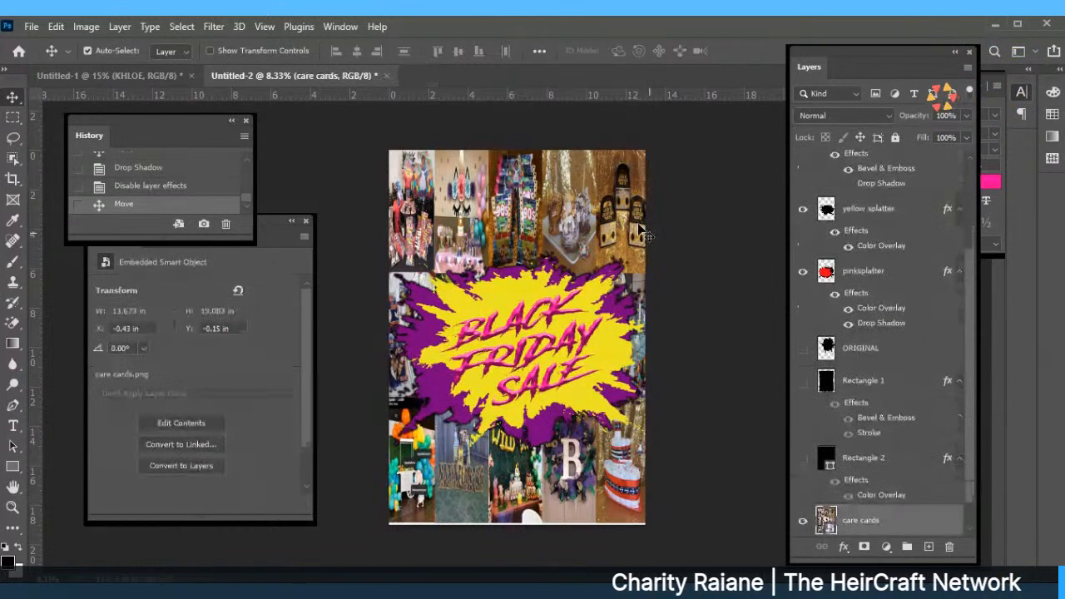
{"action": "left_click_drag", "start_coordinate": [846, 476], "coordinate": [838, 450]}
{"action": "left_click", "coordinate": [803, 490]}
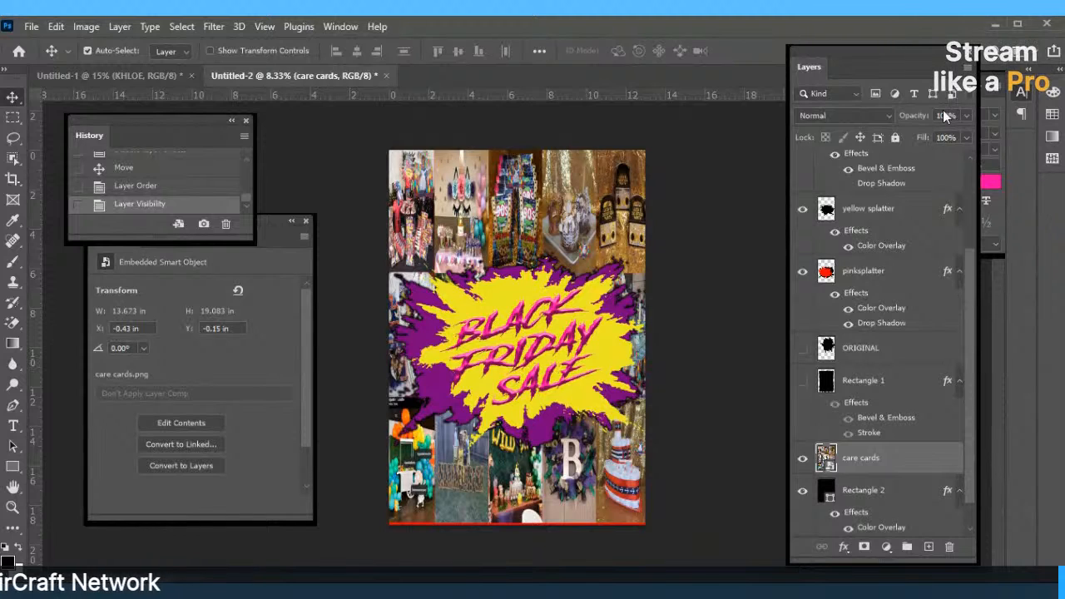
{"action": "left_click", "coordinate": [966, 116]}
{"action": "left_click_drag", "start_coordinate": [963, 134], "coordinate": [946, 135]}
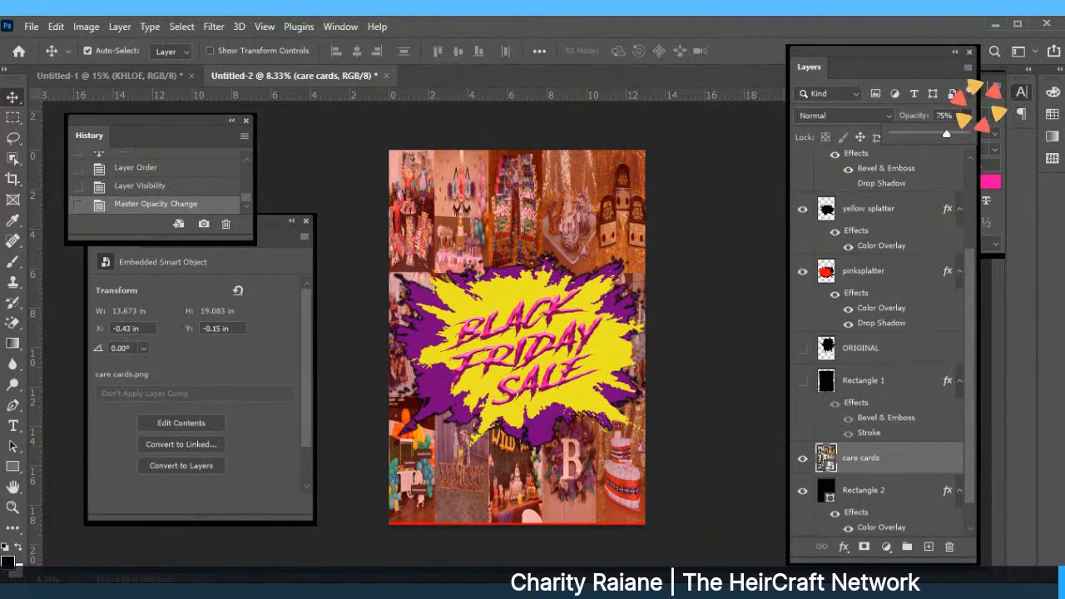
Move the care cards collage to the poster top and widen it slightly with Free Transform.
{"action": "left_click", "coordinate": [524, 483]}
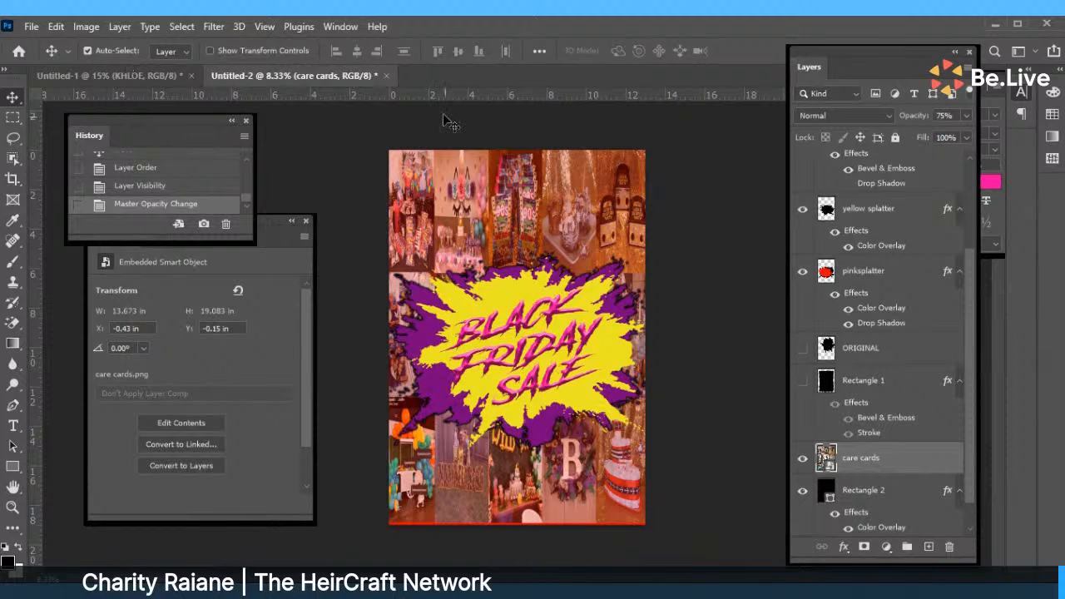
{"action": "left_click_drag", "start_coordinate": [462, 160], "coordinate": [459, 160]}
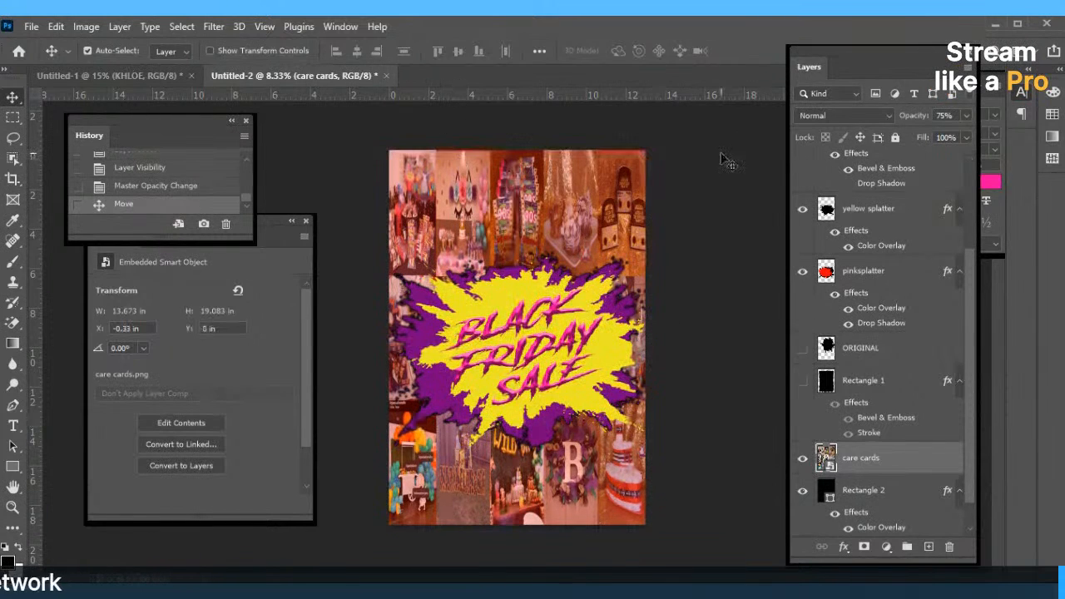
{"action": "left_click_drag", "start_coordinate": [653, 200], "coordinate": [631, 199]}
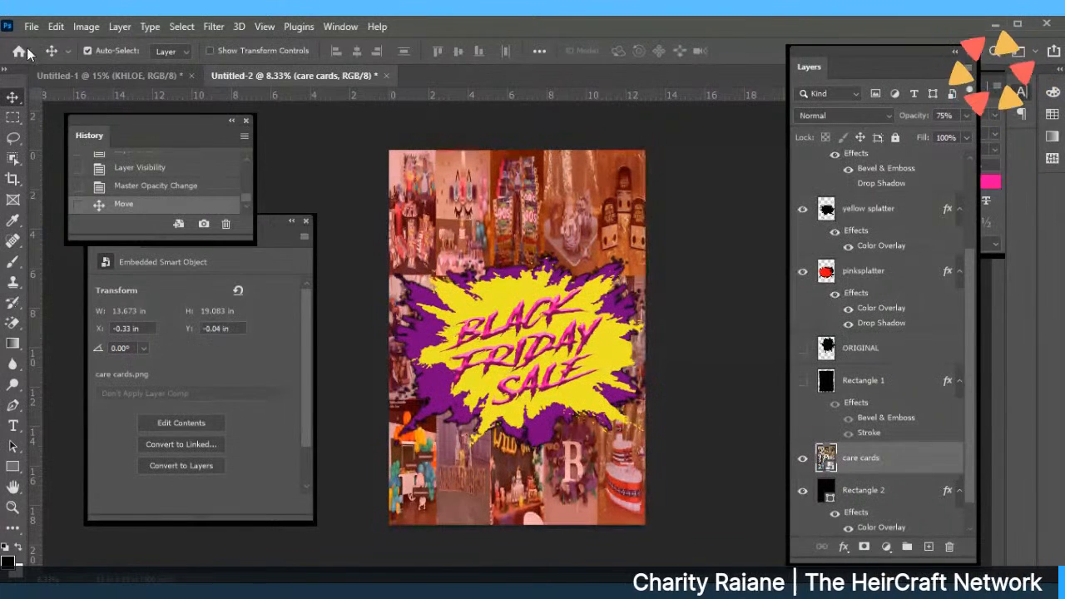
{"action": "left_click", "coordinate": [56, 27]}
{"action": "left_click", "coordinate": [113, 367]}
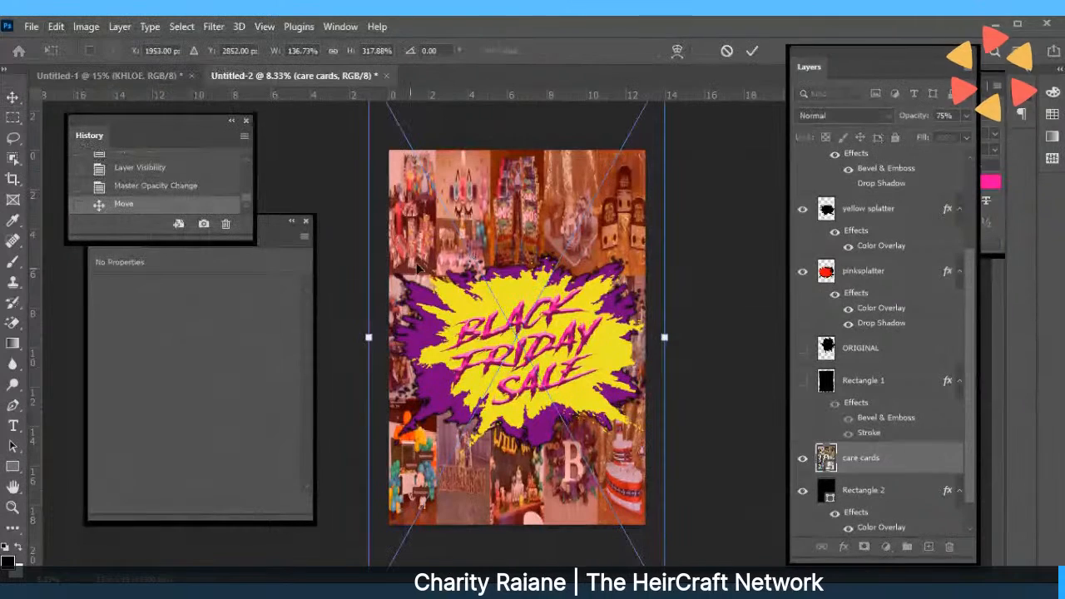
{"action": "left_click_drag", "start_coordinate": [365, 337], "coordinate": [356, 337]}
{"action": "left_click_drag", "start_coordinate": [505, 188], "coordinate": [511, 185]}
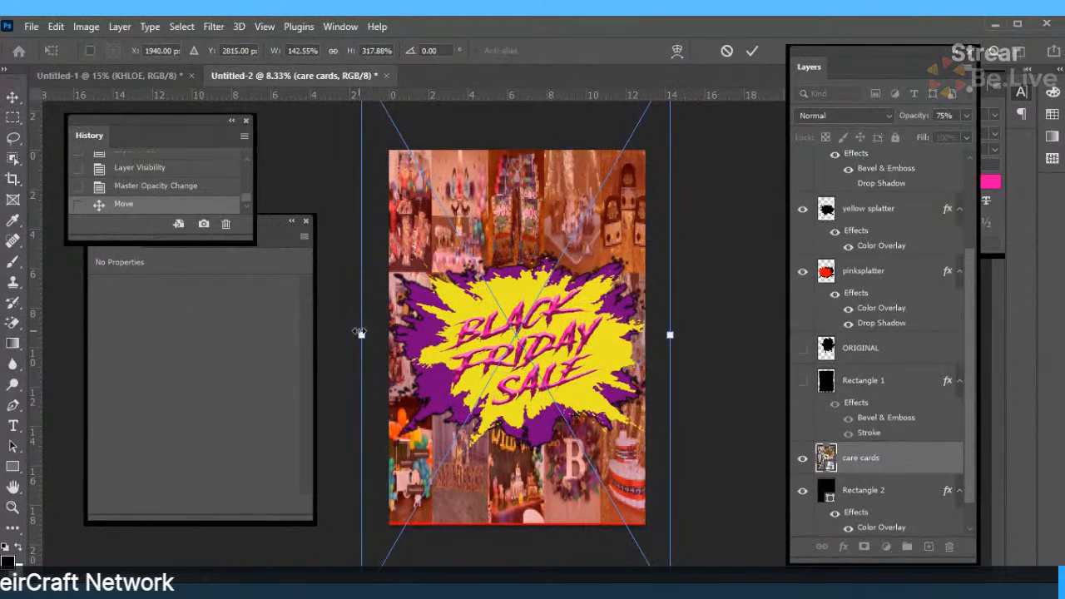
{"action": "left_click_drag", "start_coordinate": [359, 332], "coordinate": [355, 334]}
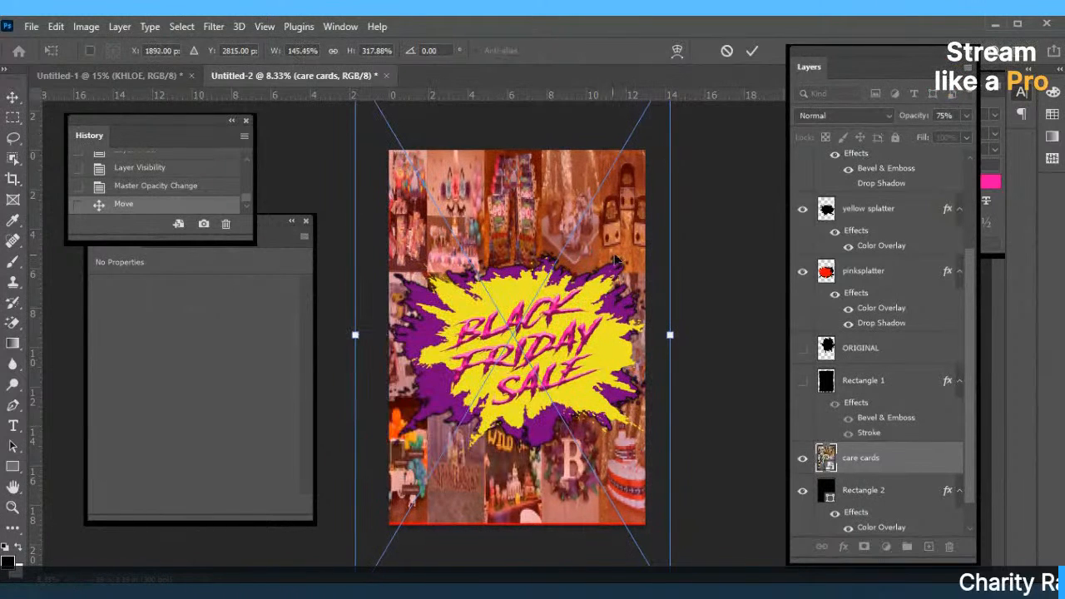
{"action": "left_click_drag", "start_coordinate": [356, 334], "coordinate": [370, 334]}
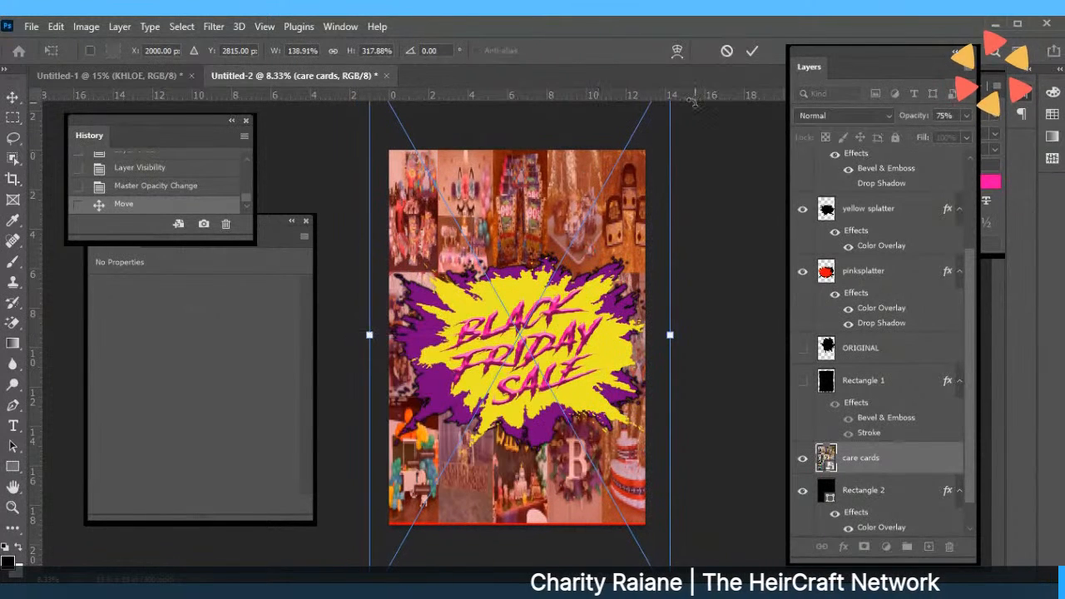
{"action": "left_click", "coordinate": [751, 51]}
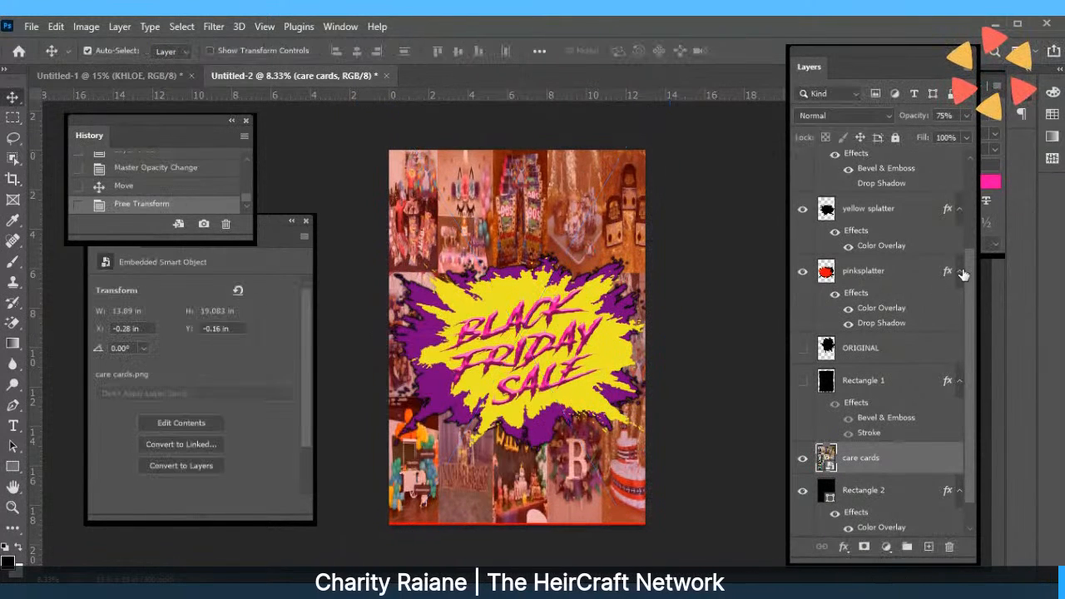
Stretch the care cards collage further to the left with a second Free Transform.
{"action": "scroll", "coordinate": [969, 269], "scroll_direction": "down", "scroll_amount": 1}
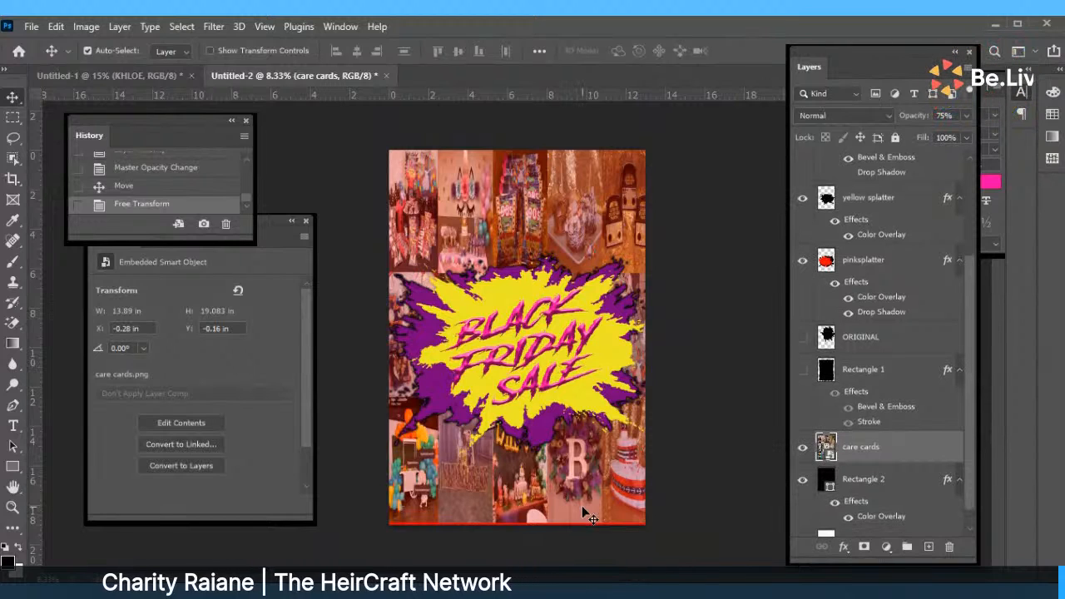
{"action": "left_click_drag", "start_coordinate": [582, 509], "coordinate": [584, 516]}
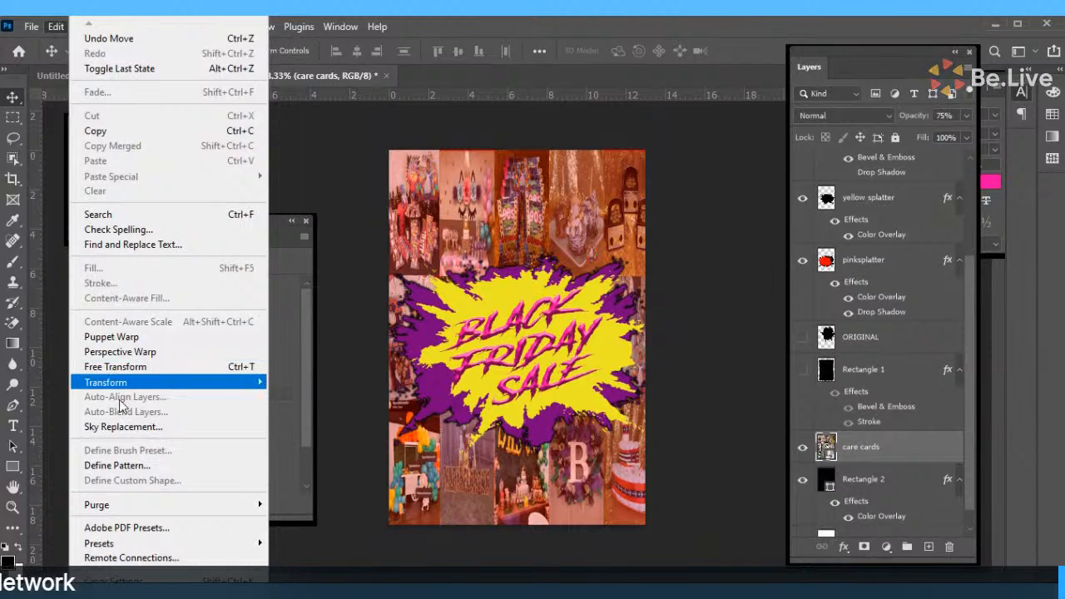
{"action": "left_click", "coordinate": [116, 367]}
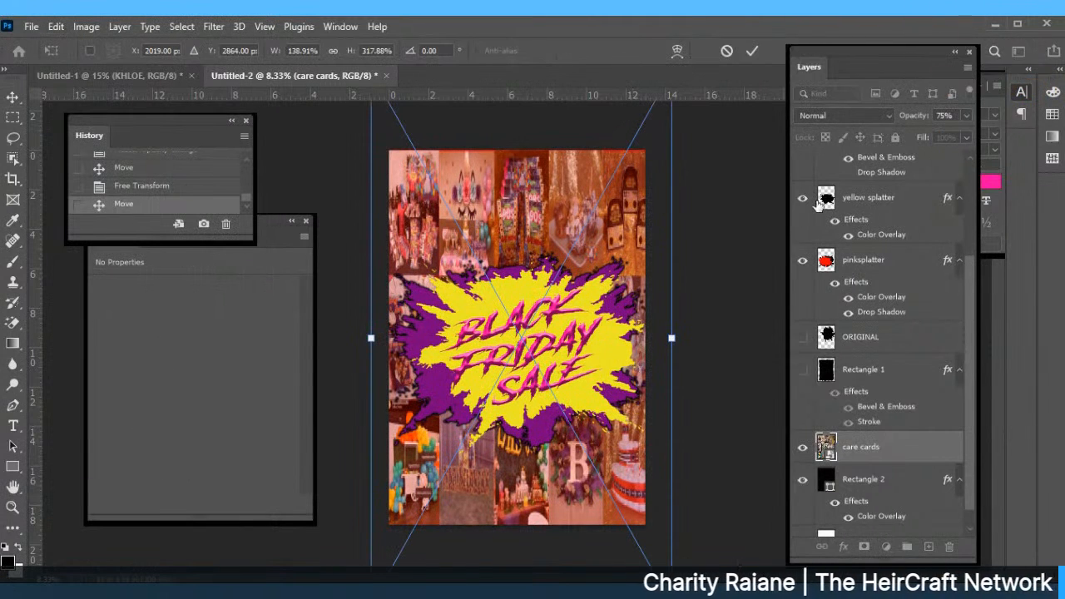
{"action": "scroll", "coordinate": [965, 281], "scroll_direction": "down", "scroll_amount": 1}
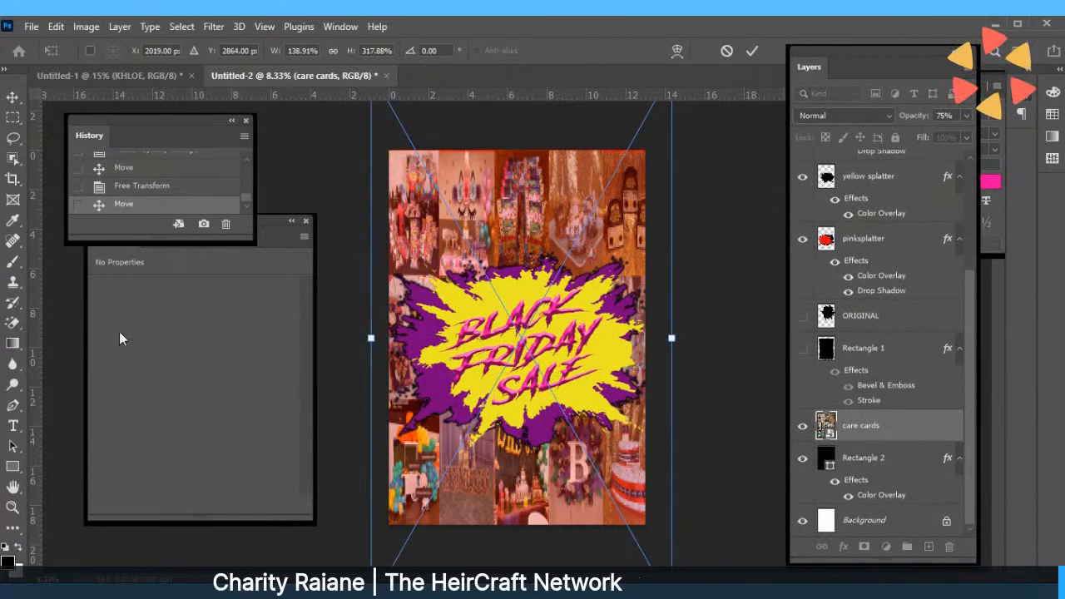
{"action": "left_click_drag", "start_coordinate": [370, 338], "coordinate": [353, 335]}
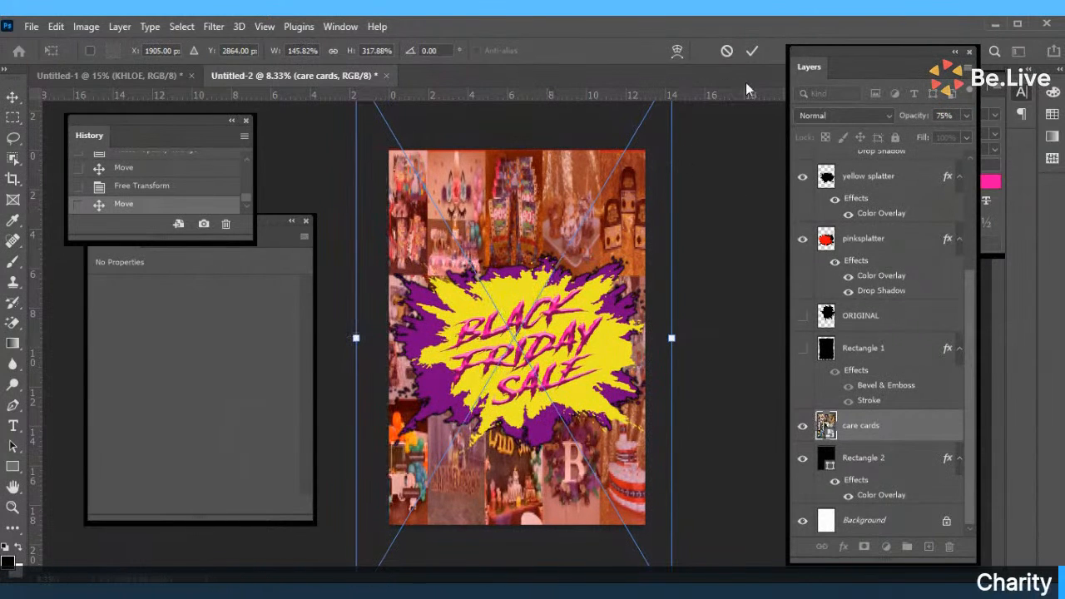
{"action": "left_click", "coordinate": [750, 52]}
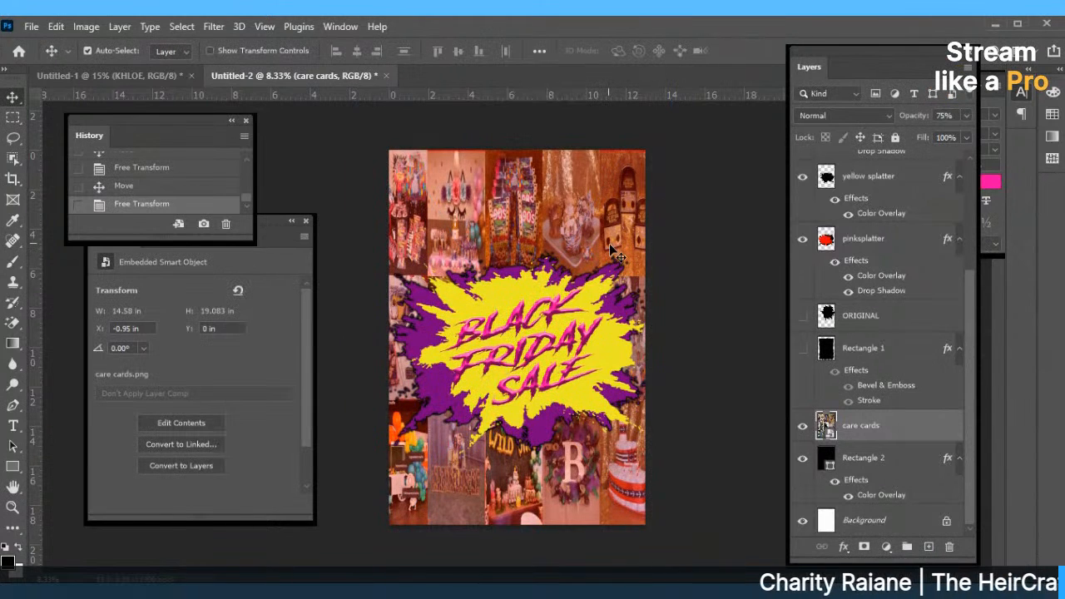
Nudge the collage up over the red strip, then delete the care cards layer.
{"action": "left_click_drag", "start_coordinate": [609, 245], "coordinate": [612, 247]}
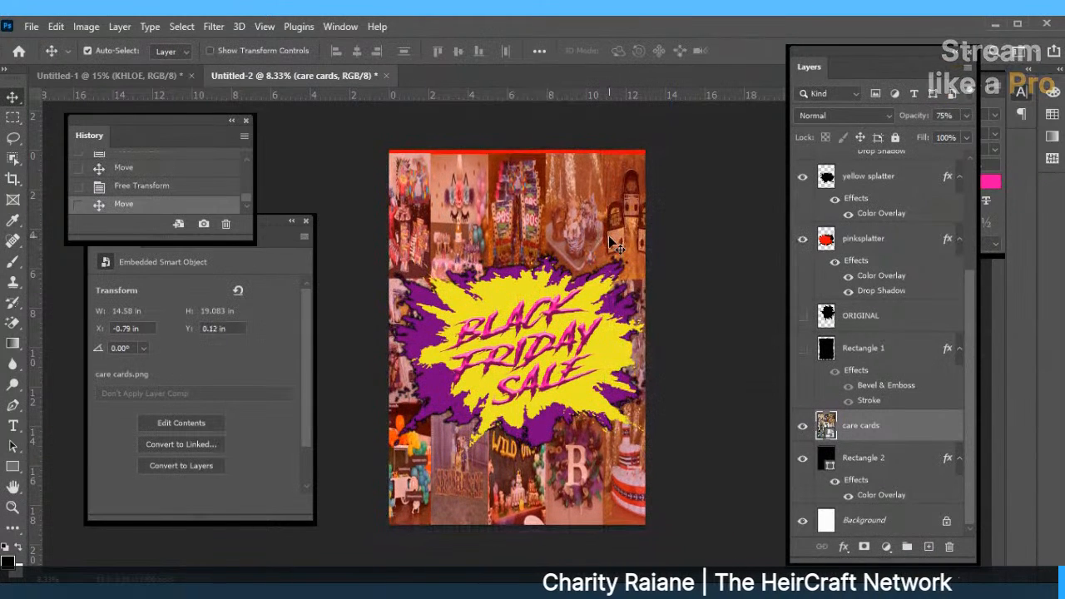
{"action": "key", "text": "shift+Up"}
{"action": "key", "text": "shift+Up"}
{"action": "key", "text": "shift+Up"}
{"action": "key", "text": "shift+Up"}
{"action": "key", "text": "shift+Up"}
{"action": "key", "text": "shift+Up"}
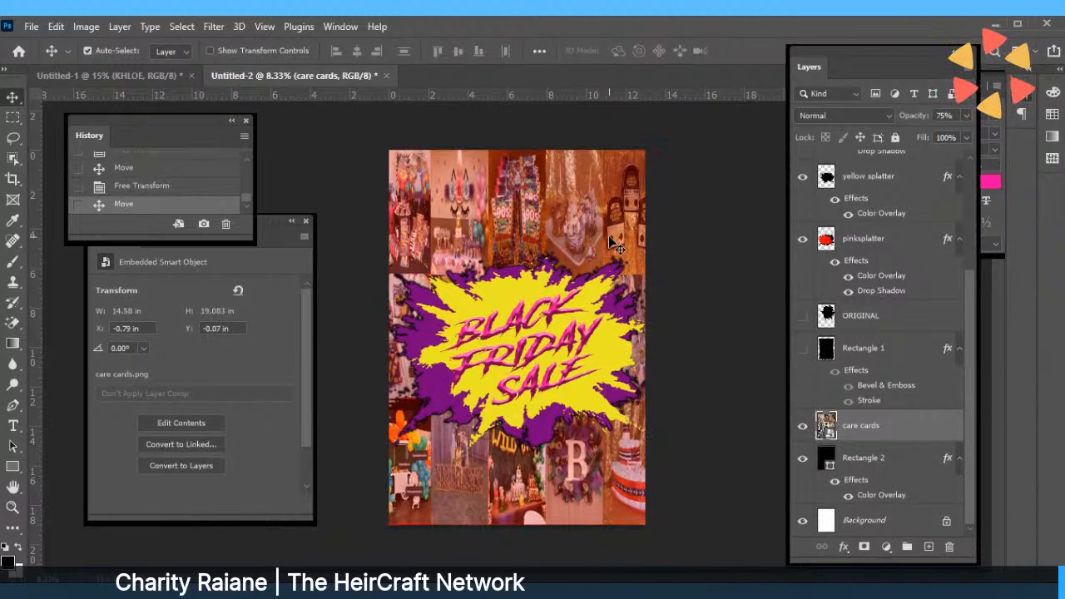
{"action": "key", "text": "Delete"}
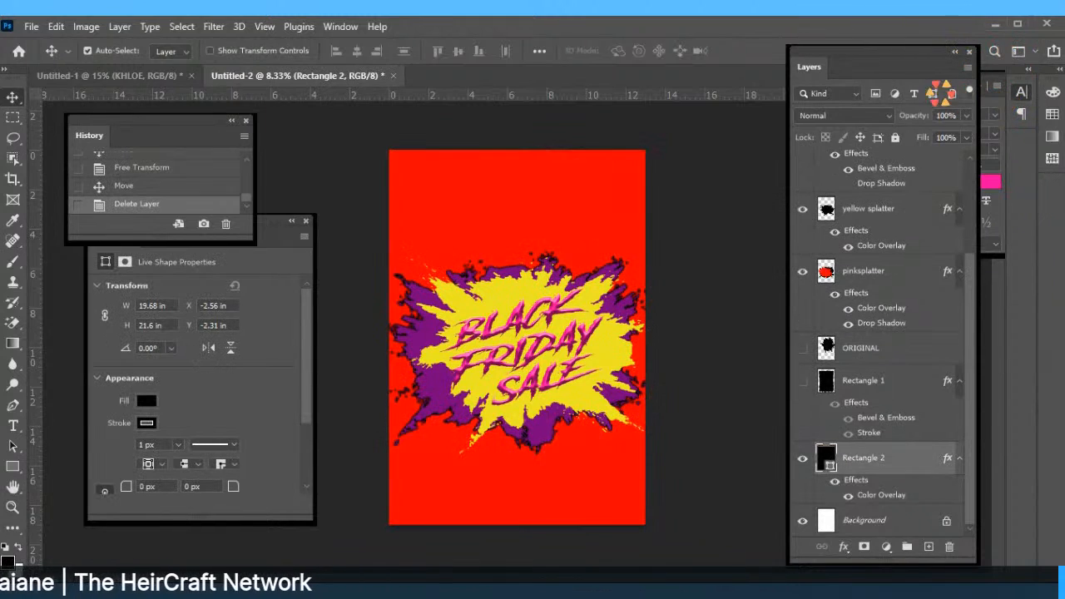
Start Place Embedded and browse the Desktop and Downloads folders for a photo.
{"action": "left_click", "coordinate": [31, 27]}
{"action": "left_click", "coordinate": [90, 332]}
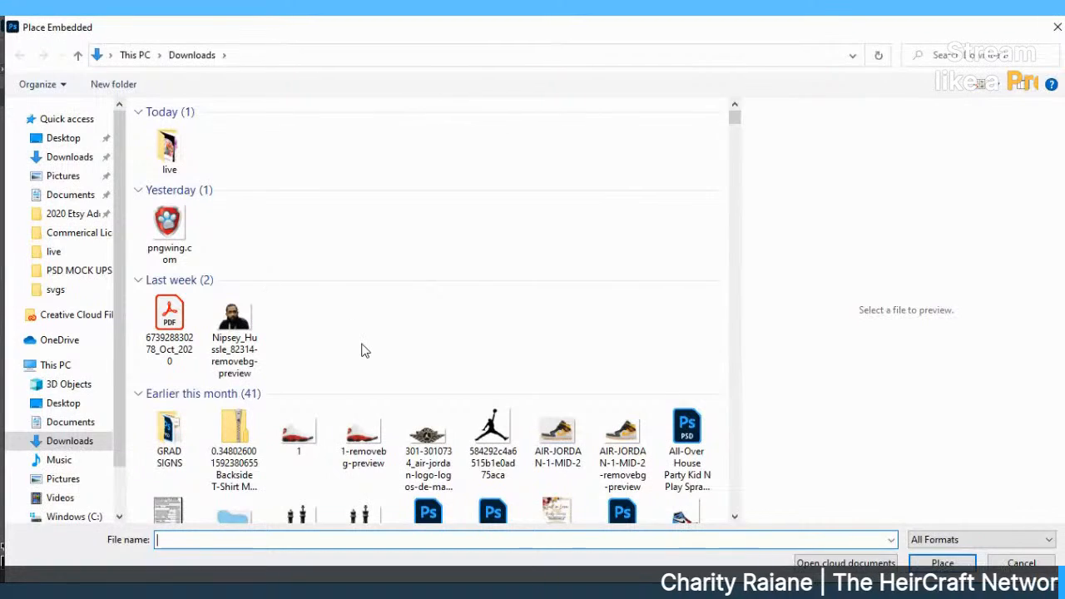
{"action": "left_click", "coordinate": [74, 143]}
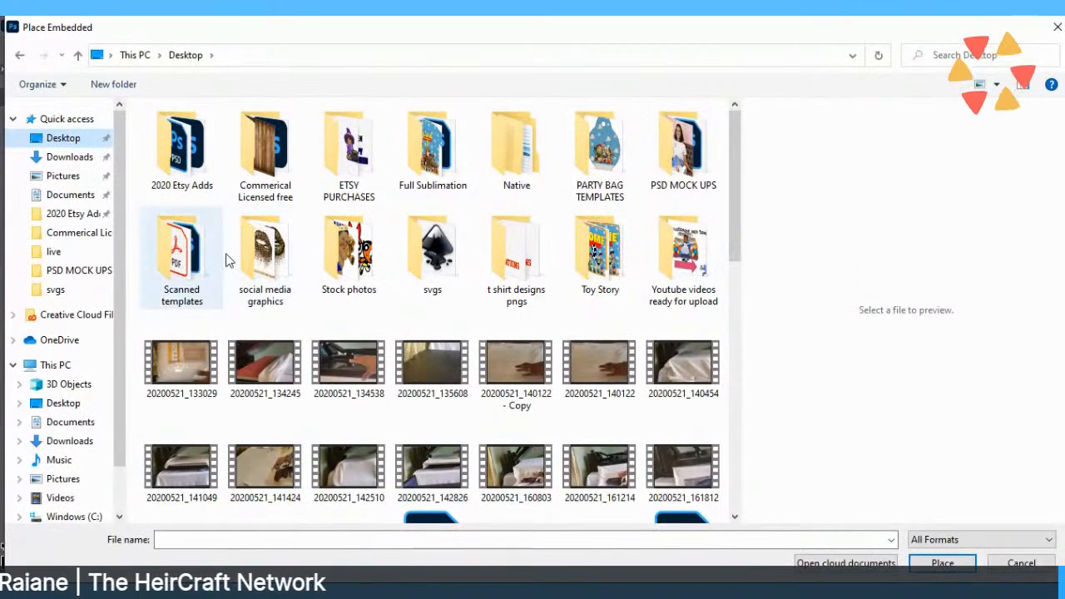
{"action": "left_click", "coordinate": [87, 165]}
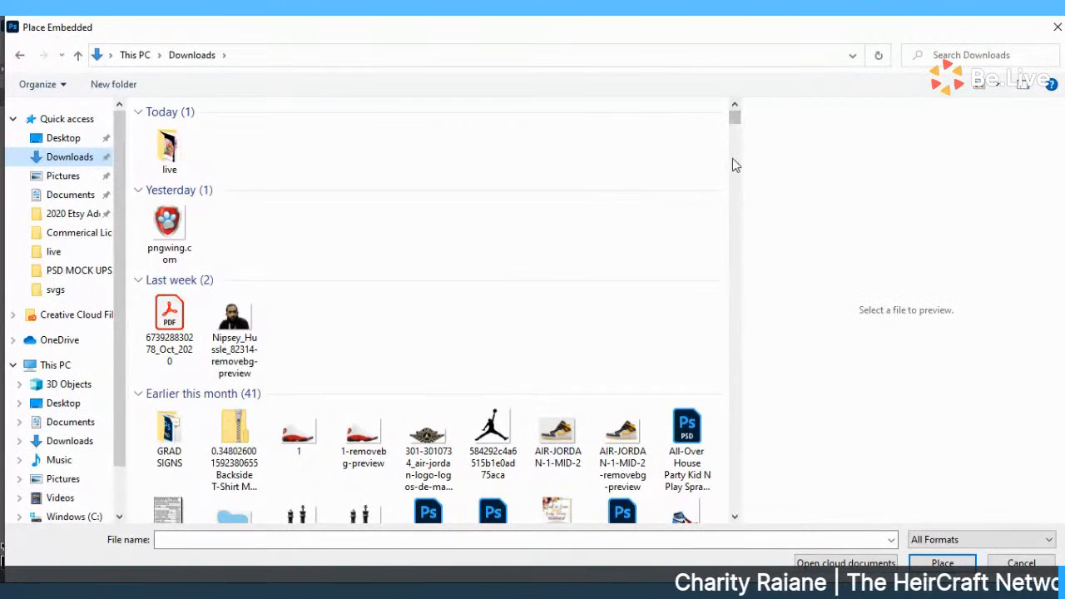
{"action": "left_click_drag", "start_coordinate": [734, 118], "coordinate": [734, 145]}
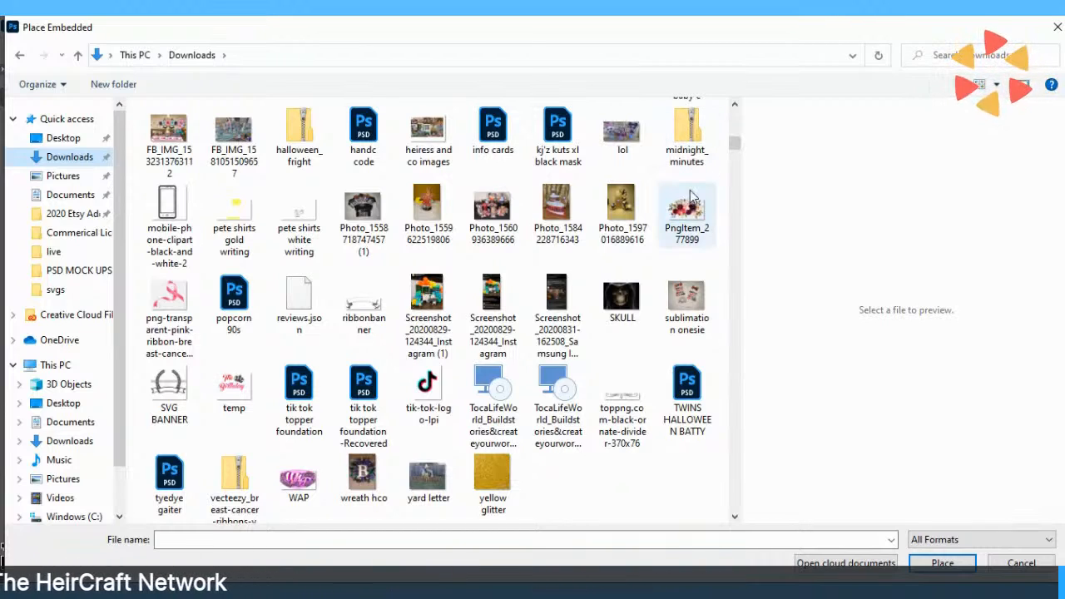
{"action": "left_click", "coordinate": [434, 304]}
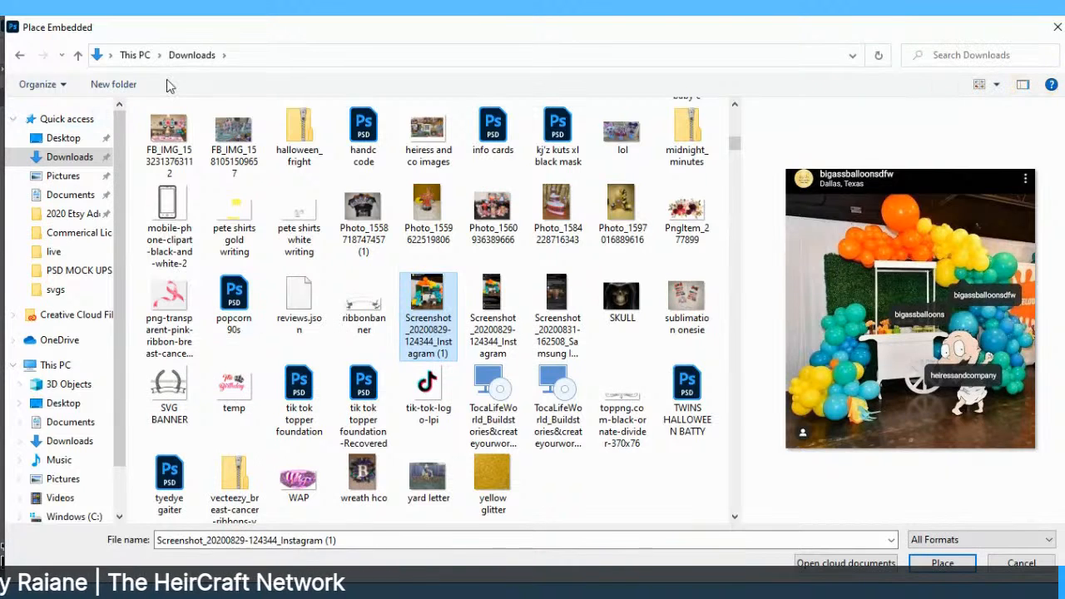
{"action": "left_click", "coordinate": [173, 143]}
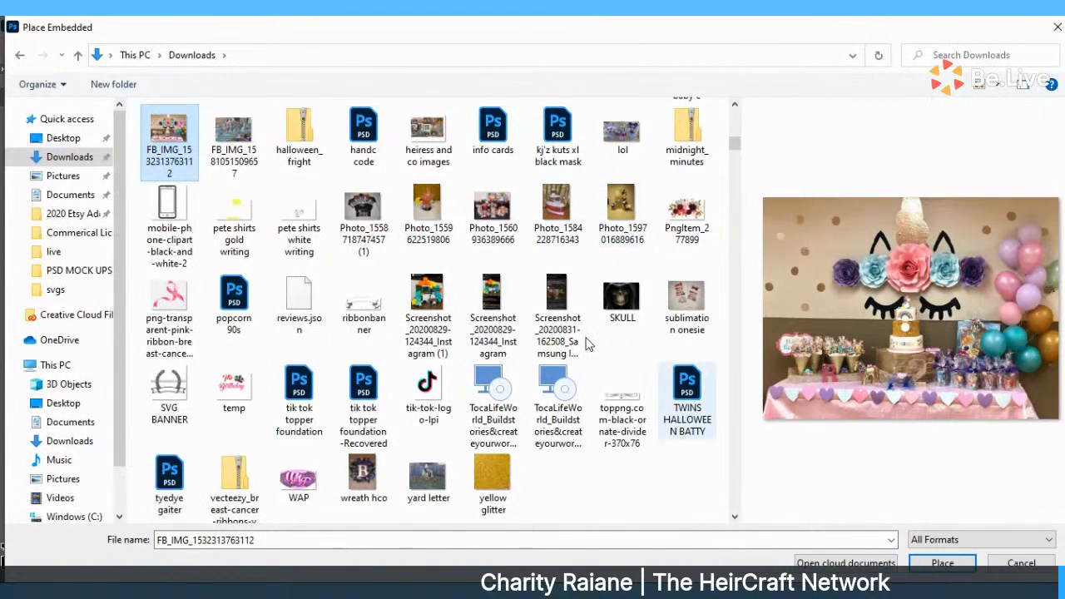
Place the wreath hco image at the poster's upper left and commit it.
{"action": "left_click", "coordinate": [364, 474]}
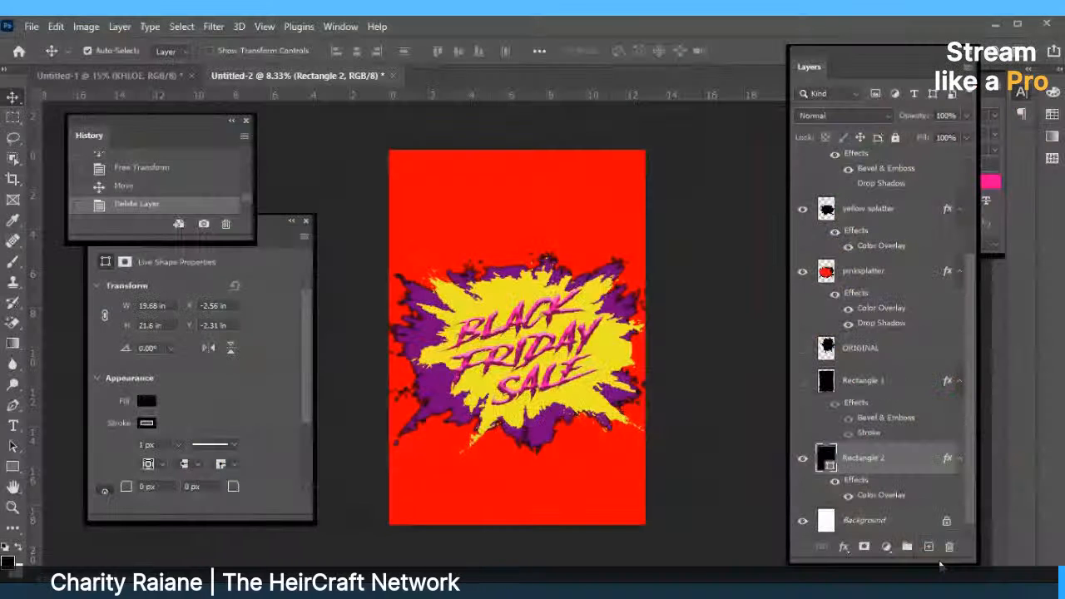
{"action": "left_click_drag", "start_coordinate": [508, 258], "coordinate": [448, 166]}
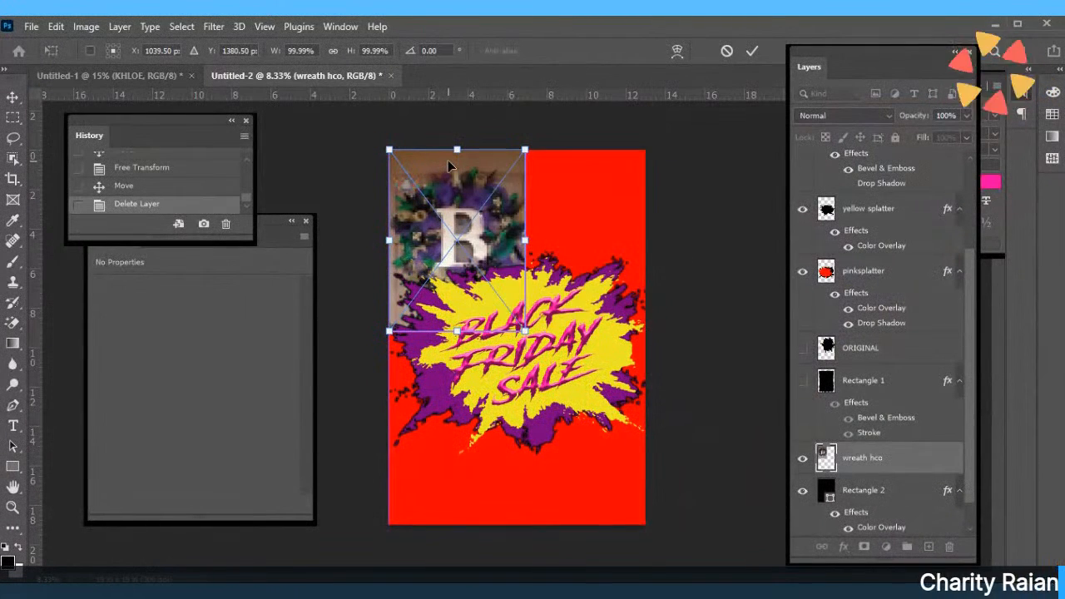
{"action": "left_click", "coordinate": [751, 51]}
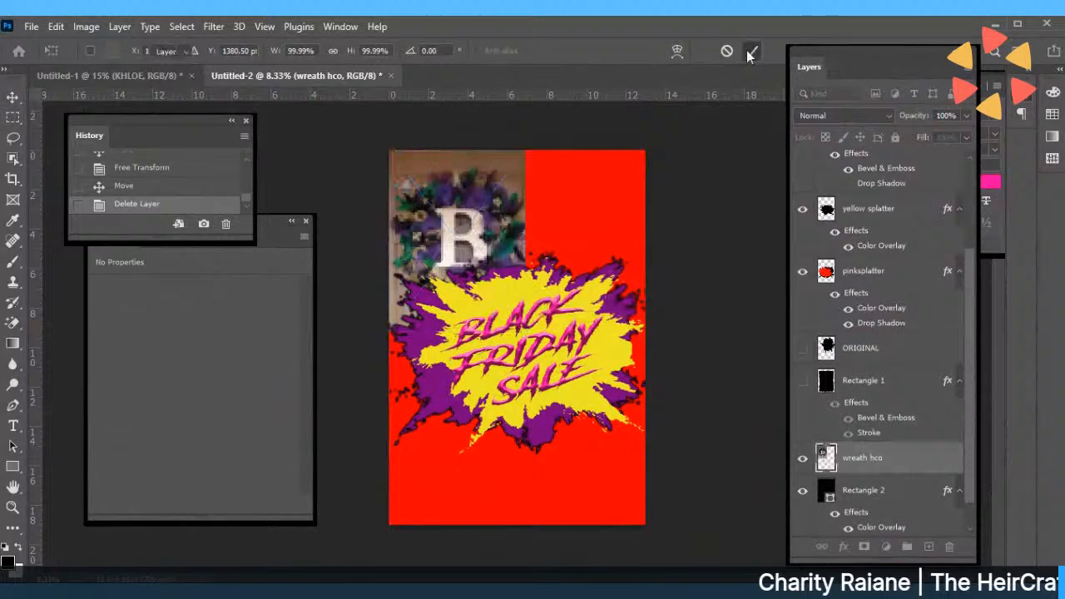
{"action": "left_click", "coordinate": [32, 27]}
{"action": "left_click", "coordinate": [67, 335]}
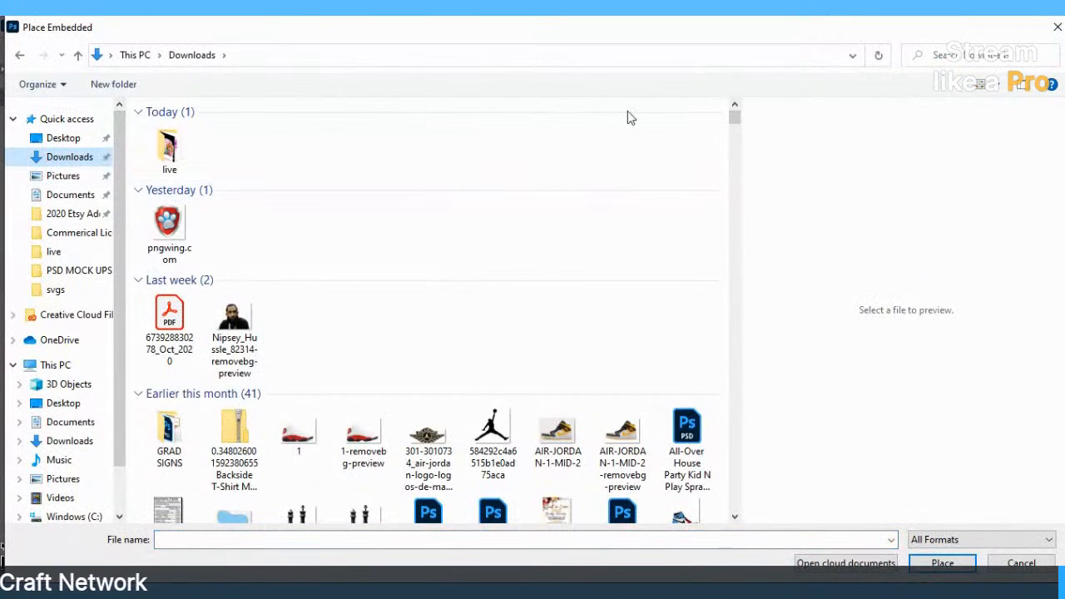
{"action": "left_click_drag", "start_coordinate": [734, 117], "coordinate": [734, 147]}
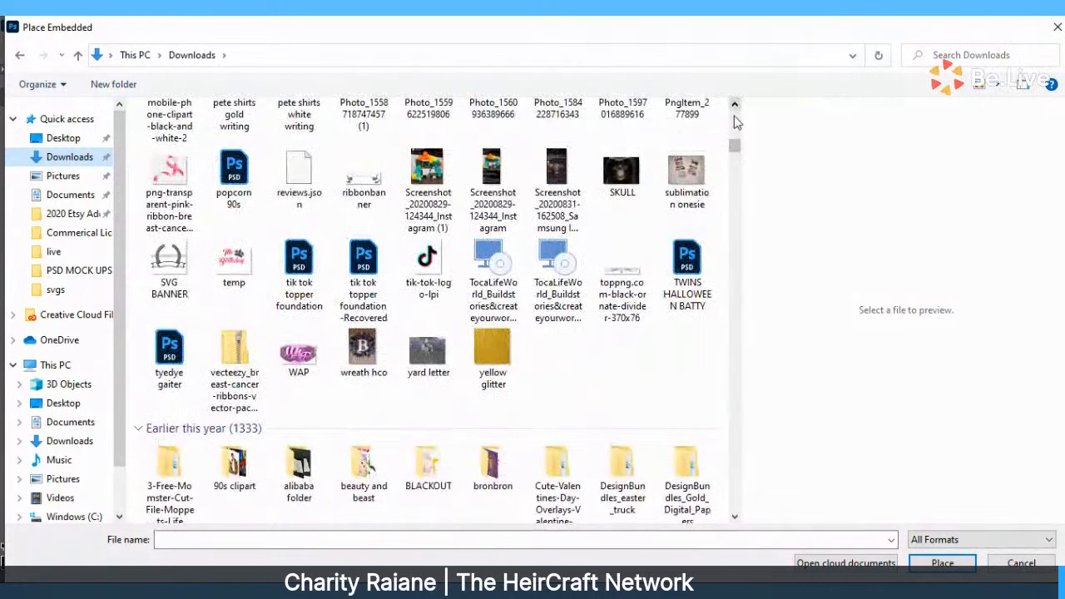
{"action": "scroll", "coordinate": [733, 123], "scroll_direction": "up", "scroll_amount": 1}
{"action": "scroll", "coordinate": [730, 192], "scroll_direction": "up", "scroll_amount": 2}
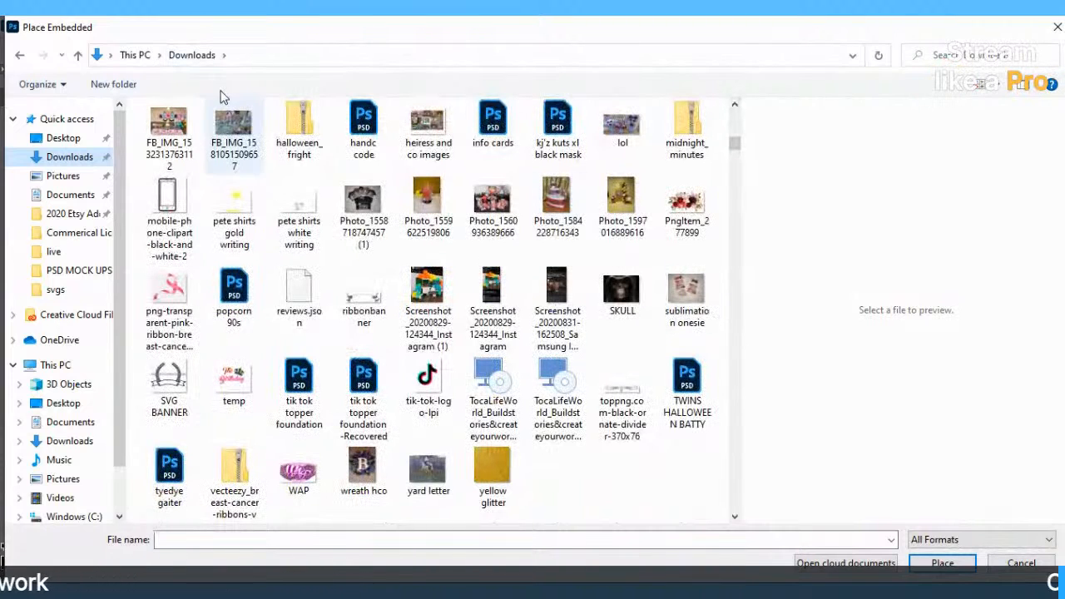
{"action": "left_click", "coordinate": [169, 131]}
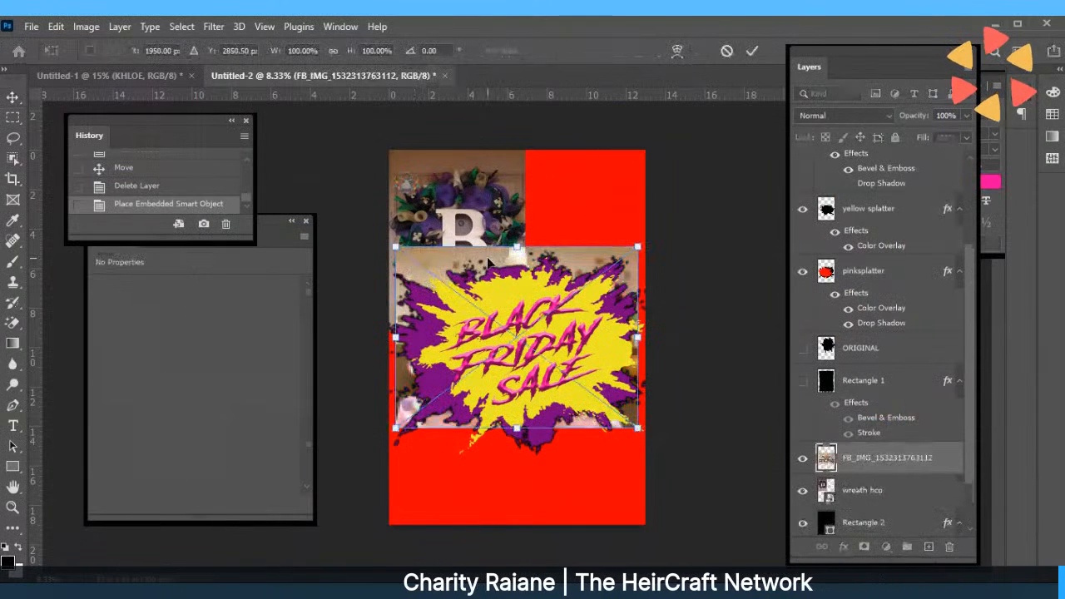
Scale the unicorn photo proportionally to about 68% at top right, then move the wreath to bottom left.
{"action": "left_click_drag", "start_coordinate": [488, 263], "coordinate": [480, 361]}
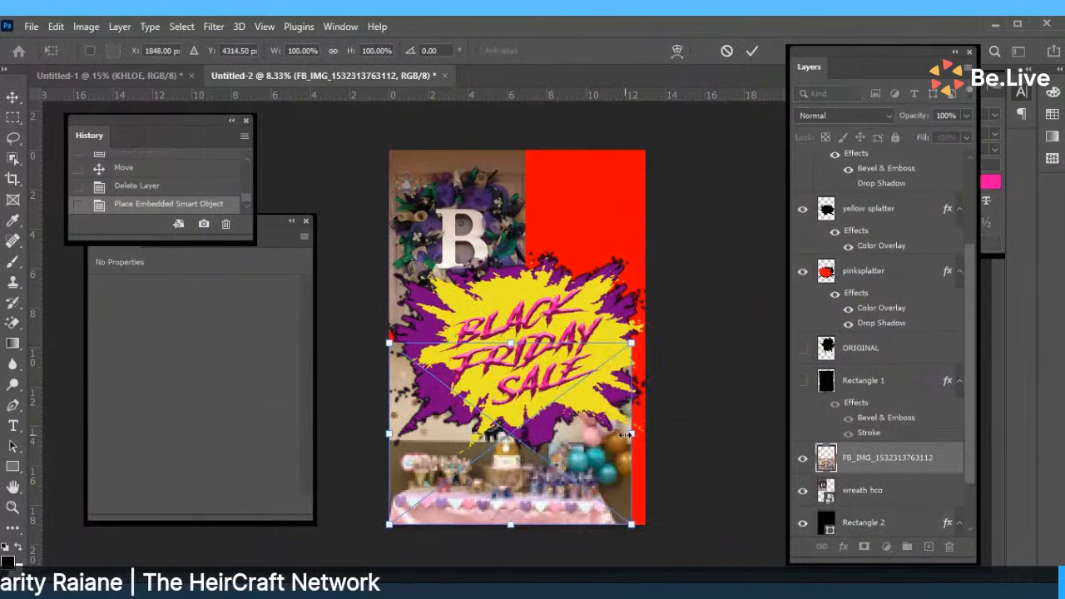
{"action": "left_click", "coordinate": [333, 52]}
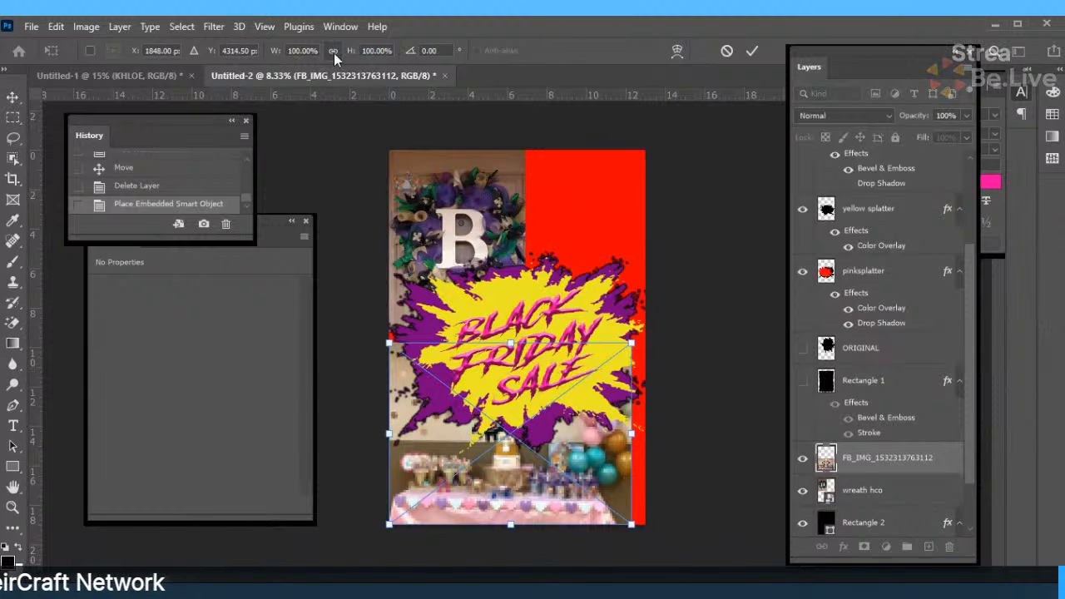
{"action": "left_click_drag", "start_coordinate": [634, 339], "coordinate": [525, 340]}
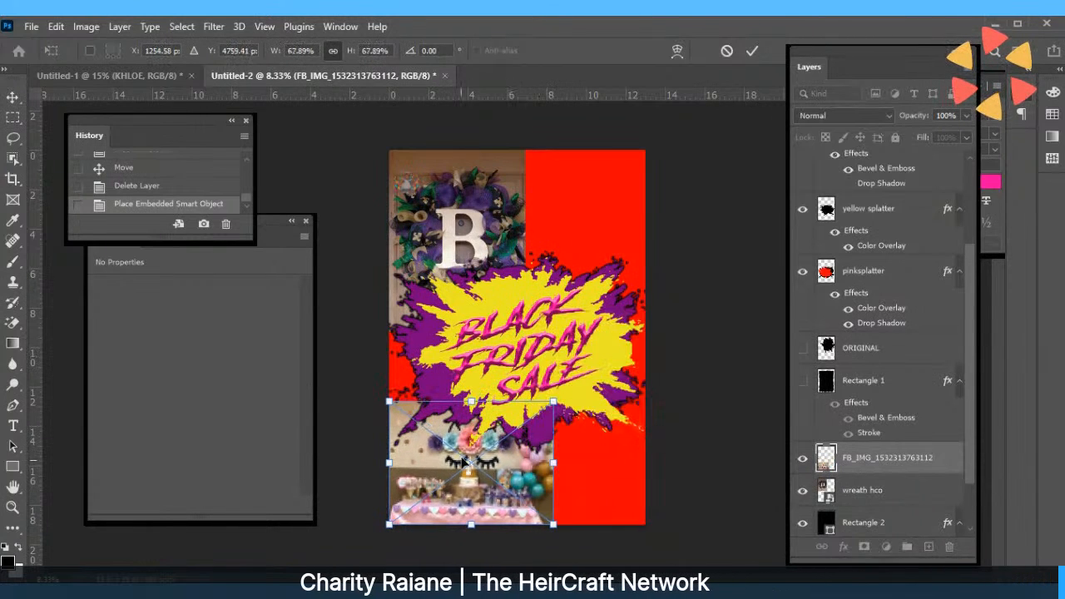
{"action": "left_click_drag", "start_coordinate": [547, 464], "coordinate": [559, 221]}
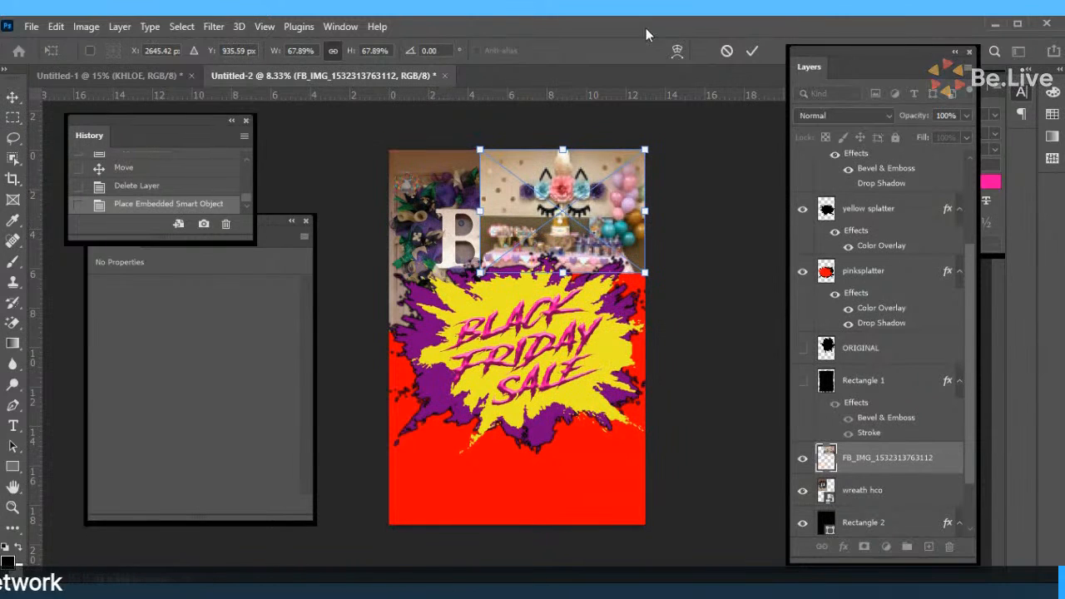
{"action": "left_click", "coordinate": [748, 52]}
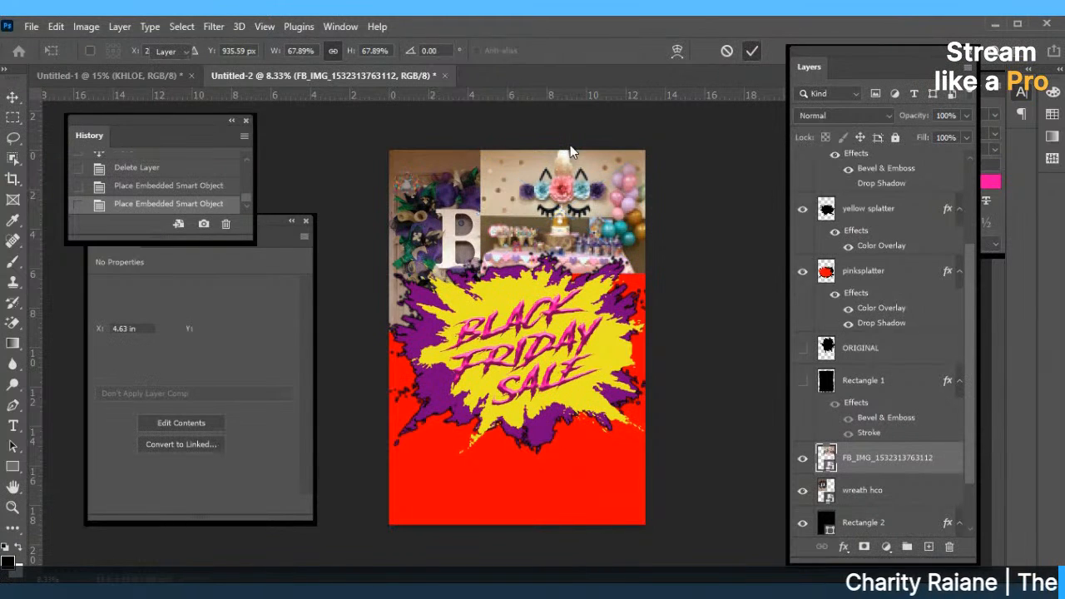
{"action": "left_click_drag", "start_coordinate": [452, 233], "coordinate": [456, 439]}
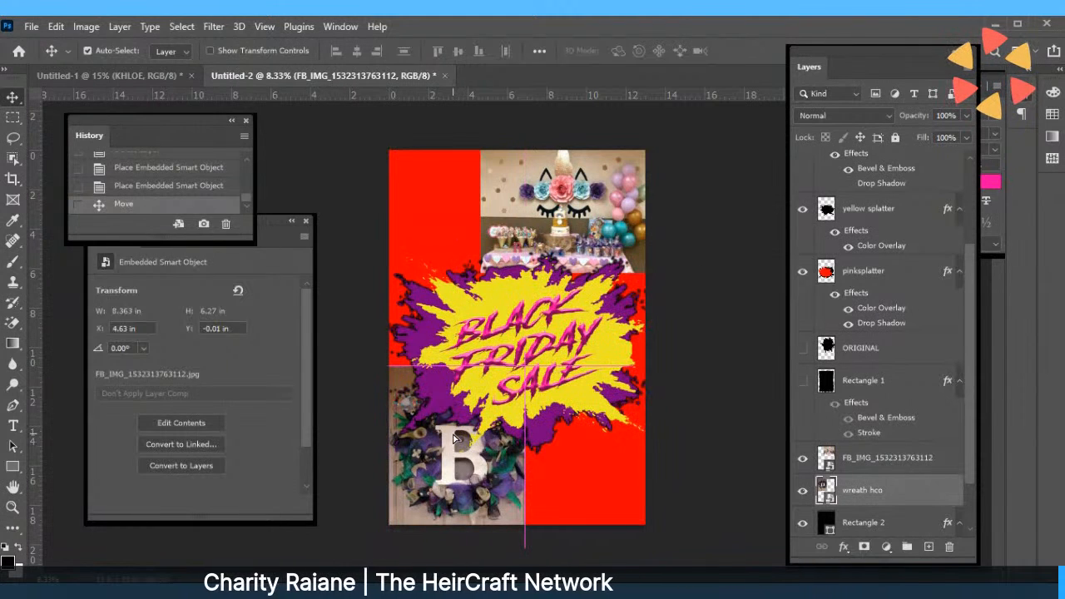
Apply and commit a Free Transform on the wreath photo.
{"action": "left_click", "coordinate": [55, 27]}
{"action": "left_click", "coordinate": [114, 366]}
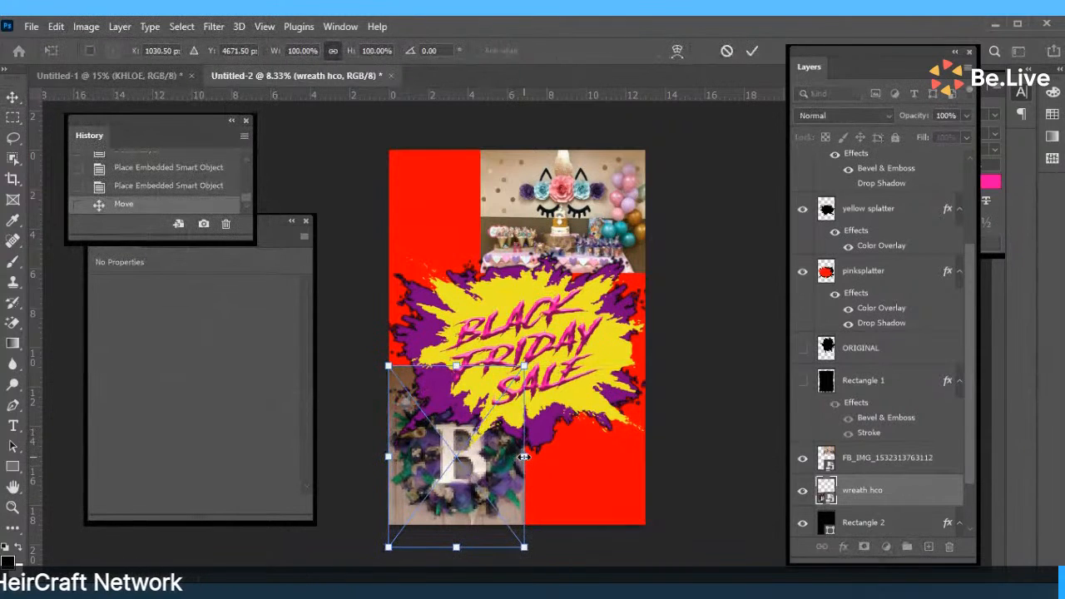
{"action": "left_click", "coordinate": [749, 53]}
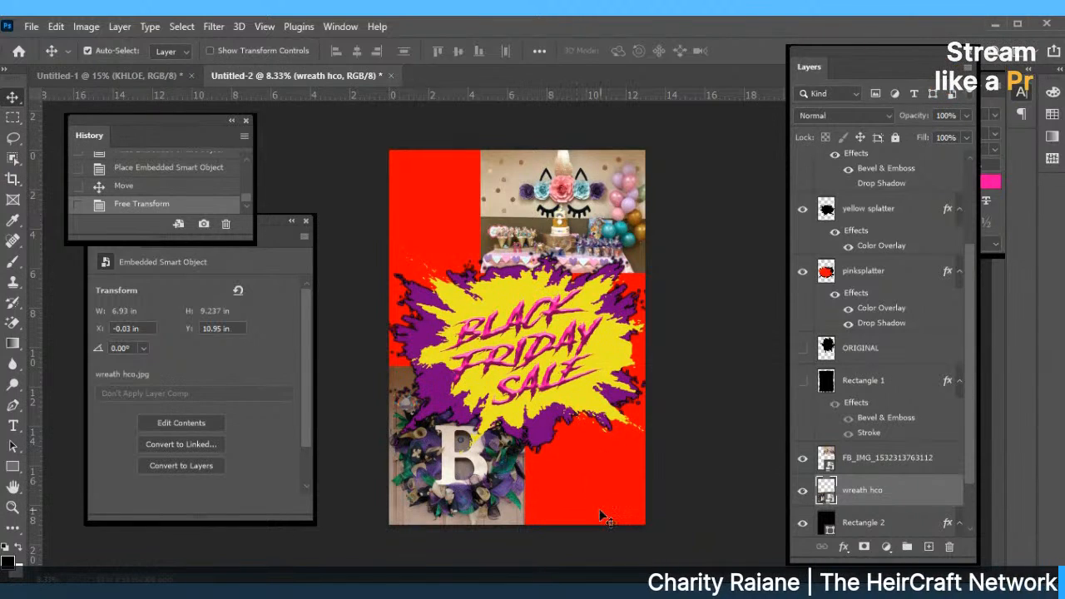
Shift the unicorn photo right and move the BLACK FRIDAY SALE title down-left.
{"action": "left_click_drag", "start_coordinate": [542, 195], "coordinate": [535, 192]}
{"action": "left_click_drag", "start_coordinate": [529, 326], "coordinate": [521, 380]}
{"action": "left_click_drag", "start_coordinate": [509, 280], "coordinate": [509, 272]}
Hide the yellow splatter, reposition the BLACK FRIDAY SALE title, and move the unicorn photo along the top.
{"action": "left_click", "coordinate": [509, 324]}
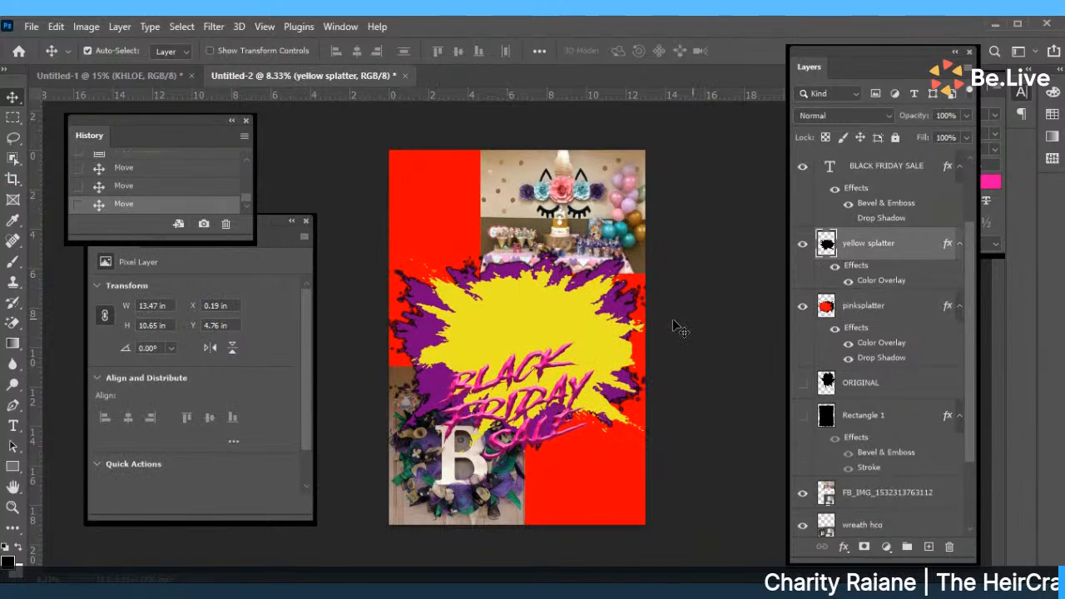
{"action": "left_click", "coordinate": [802, 245]}
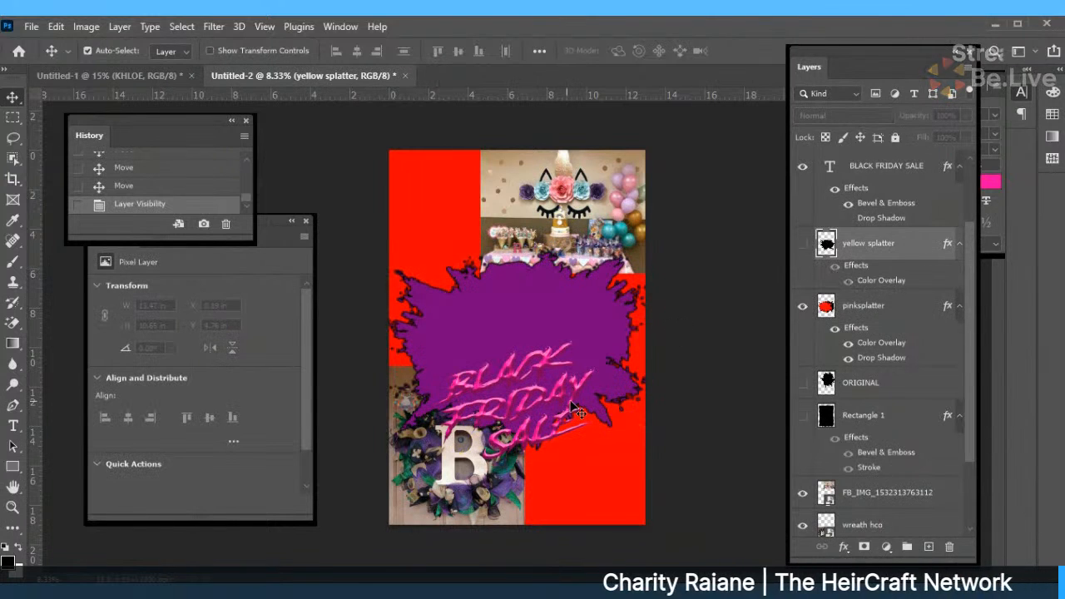
{"action": "left_click", "coordinate": [499, 394]}
{"action": "left_click_drag", "start_coordinate": [499, 394], "coordinate": [499, 341]}
{"action": "left_click_drag", "start_coordinate": [558, 225], "coordinate": [528, 193]}
Shrink the unicorn photo to about 62% in the top-left corner and move the wreath up beside it.
{"action": "left_click", "coordinate": [55, 27]}
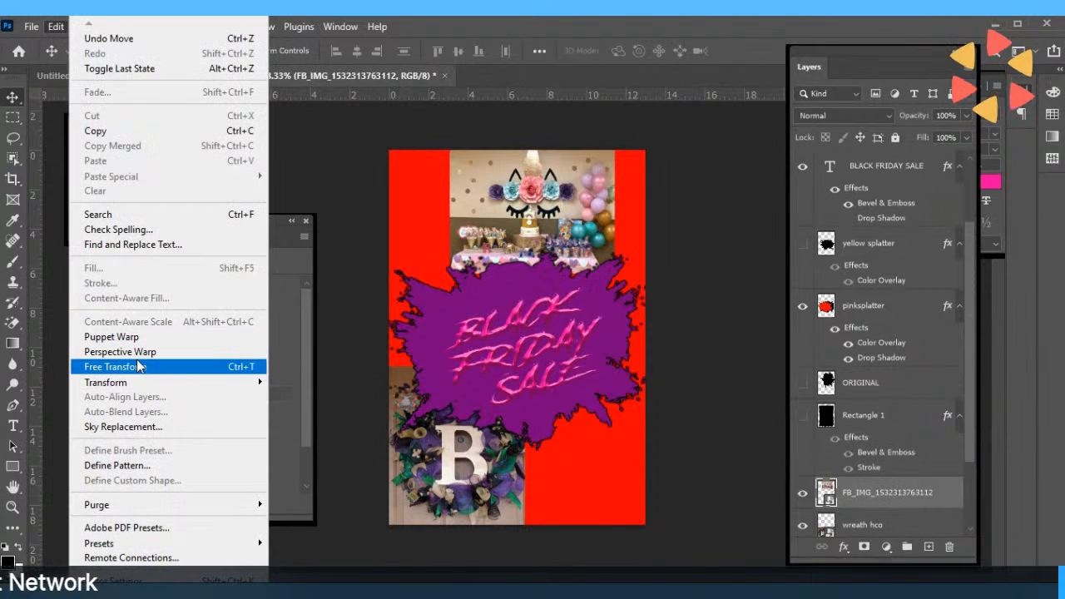
{"action": "left_click", "coordinate": [109, 364]}
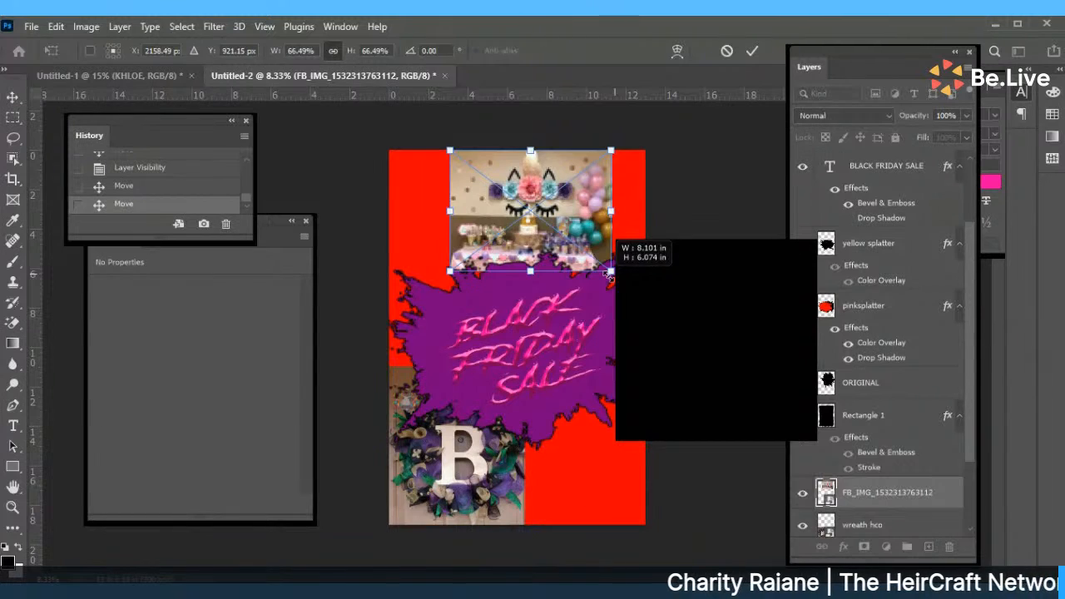
{"action": "left_click_drag", "start_coordinate": [610, 275], "coordinate": [497, 223]}
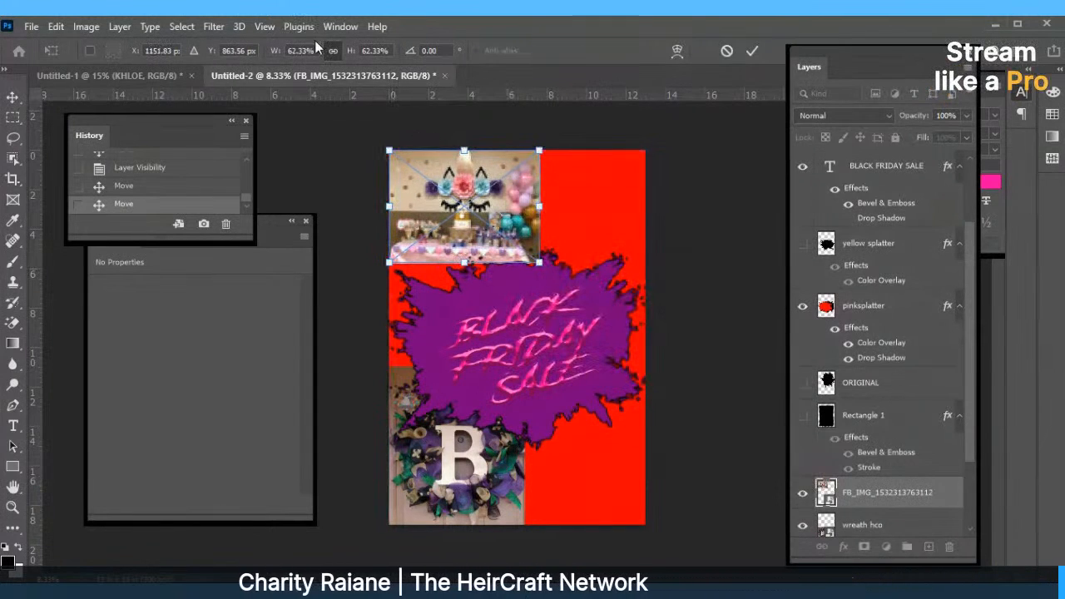
{"action": "left_click", "coordinate": [332, 50]}
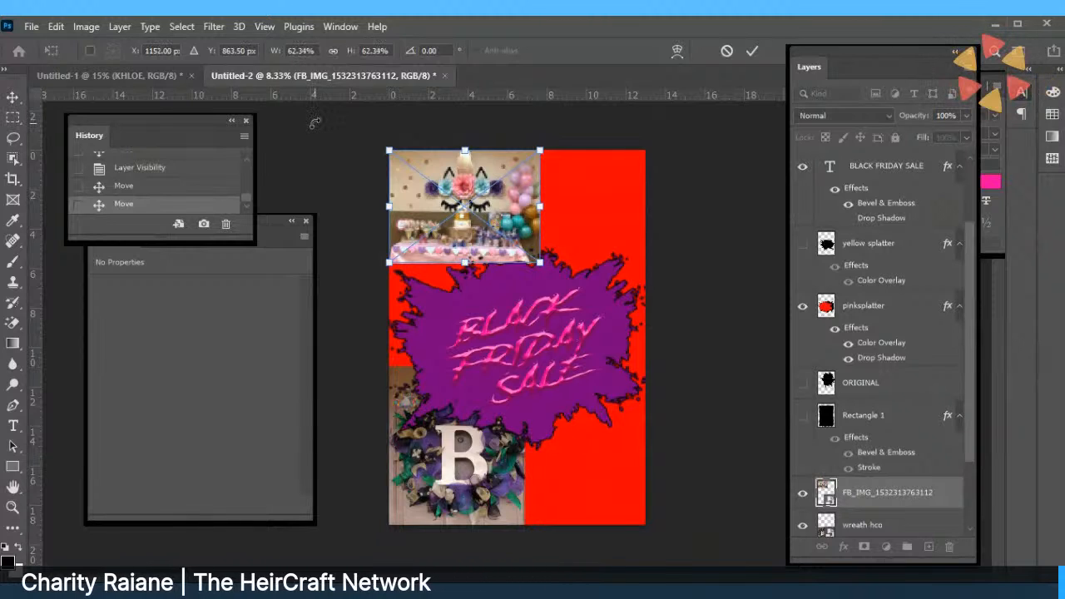
{"action": "key", "text": "Return"}
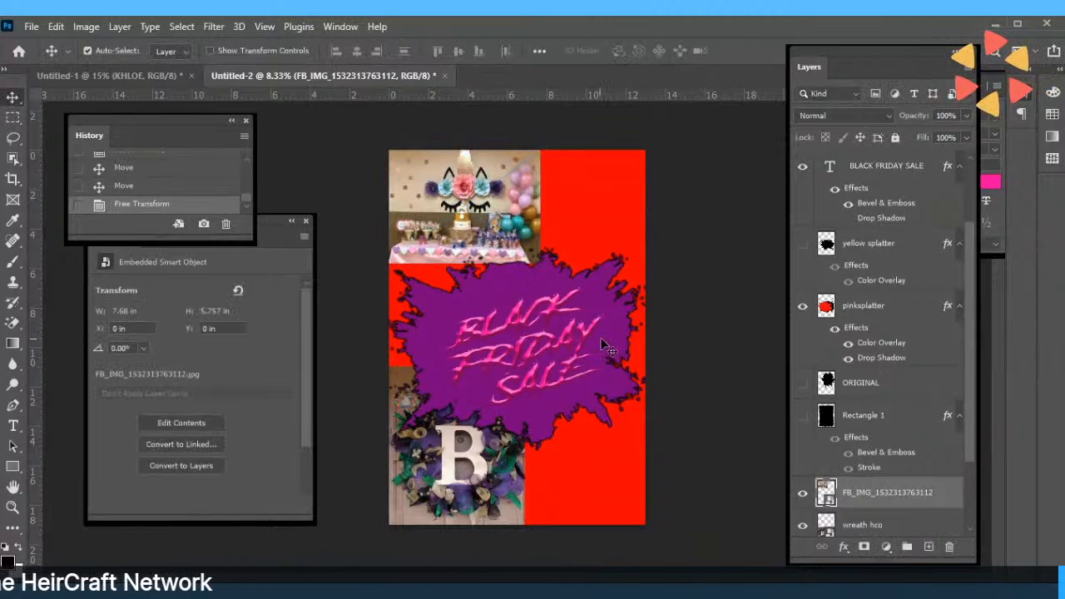
{"action": "left_click_drag", "start_coordinate": [608, 348], "coordinate": [589, 279]}
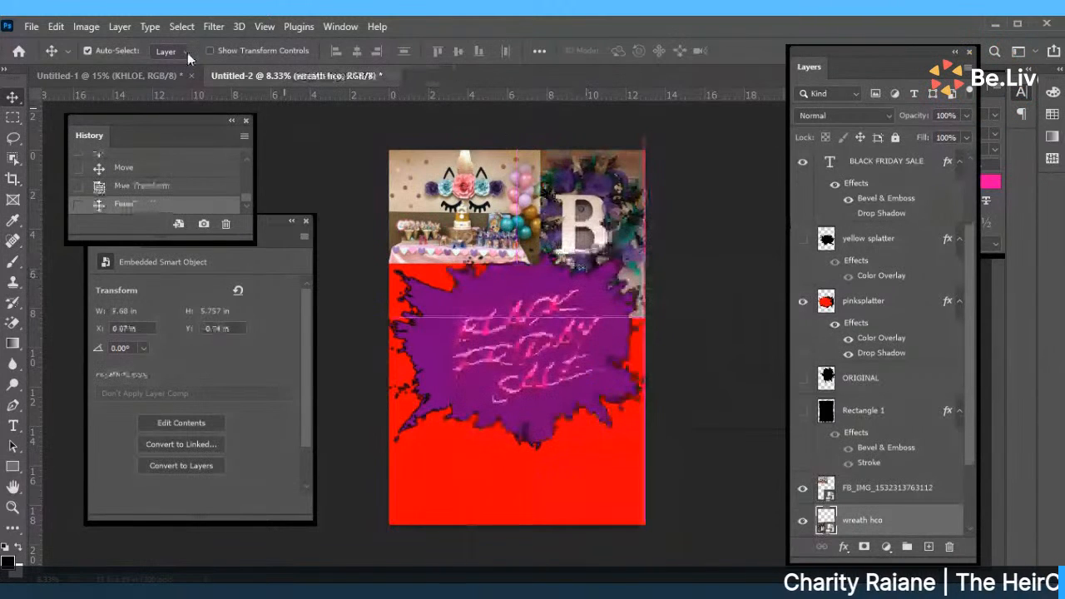
Resize the wreath photo to about 6.5 × 7.33 in and set it flush beside the unicorn photo.
{"action": "left_click", "coordinate": [56, 27]}
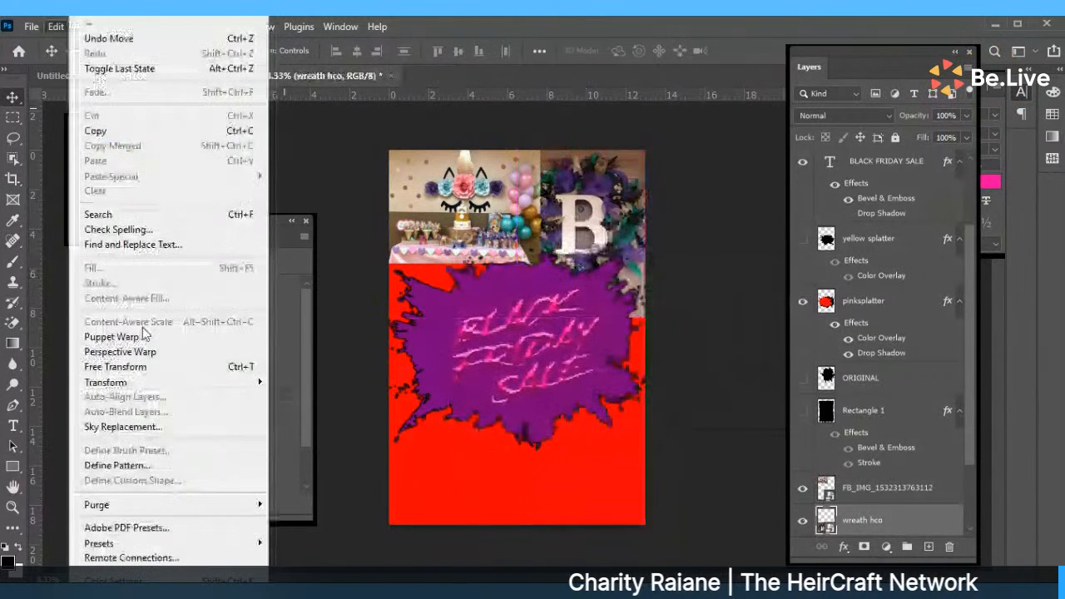
{"action": "left_click", "coordinate": [199, 359]}
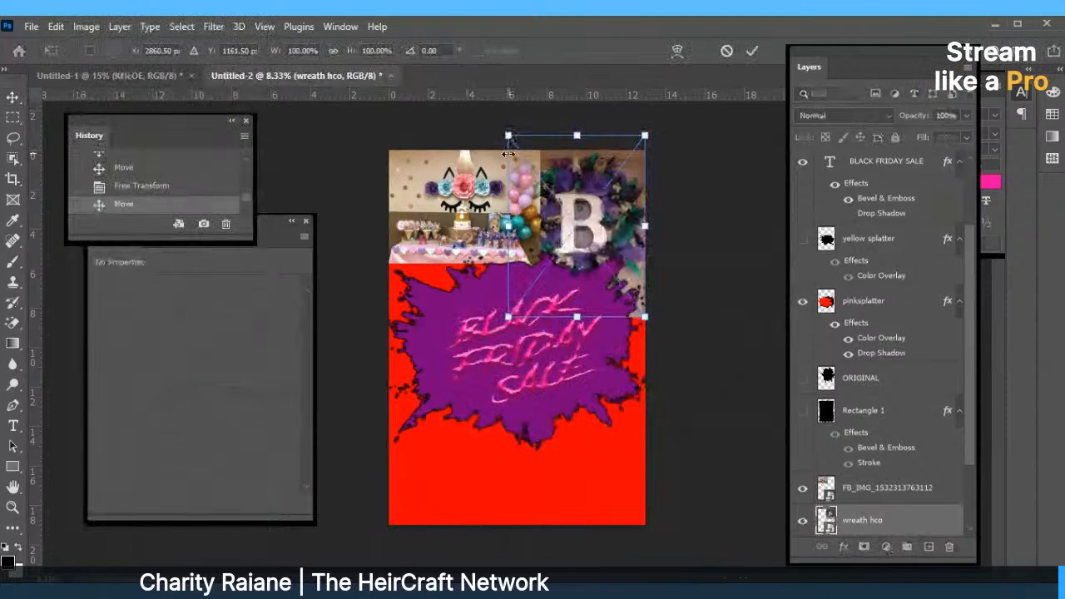
{"action": "left_click_drag", "start_coordinate": [510, 136], "coordinate": [522, 145]}
{"action": "left_click_drag", "start_coordinate": [586, 319], "coordinate": [587, 298]}
{"action": "left_click", "coordinate": [751, 50]}
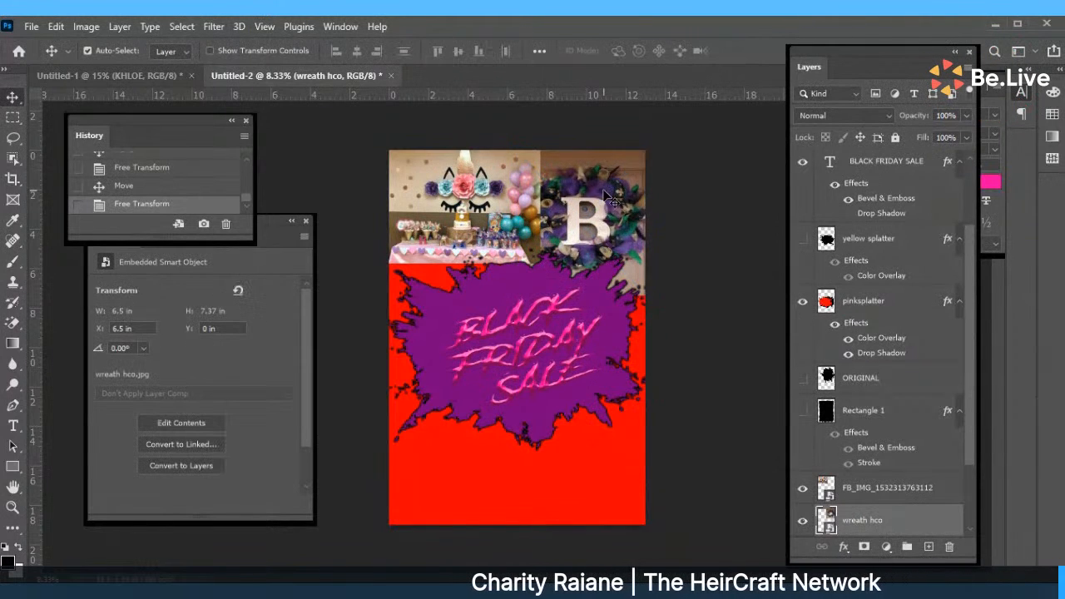
{"action": "left_click_drag", "start_coordinate": [596, 190], "coordinate": [598, 210]}
{"action": "left_click_drag", "start_coordinate": [504, 204], "coordinate": [480, 205]}
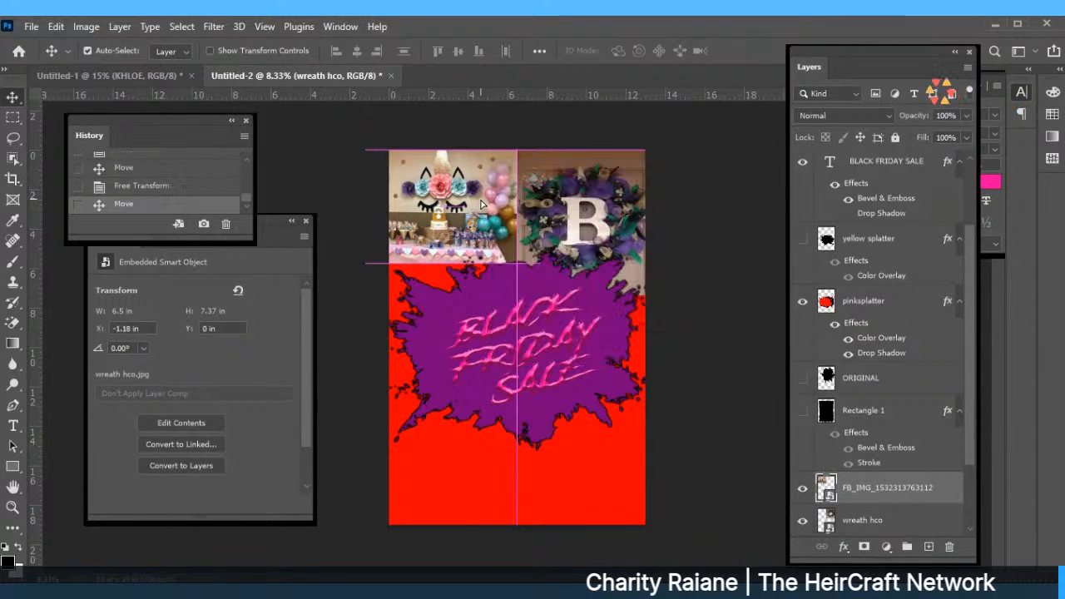
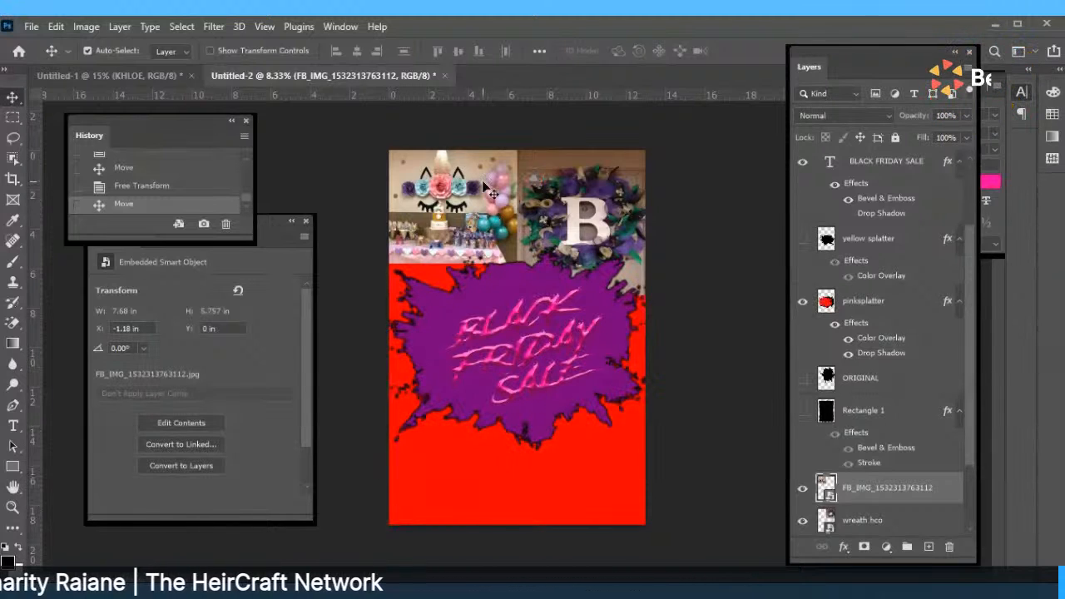
Make the unicorn party photo narrower and taller with Free Transform.
{"action": "left_click_drag", "start_coordinate": [491, 193], "coordinate": [487, 193]}
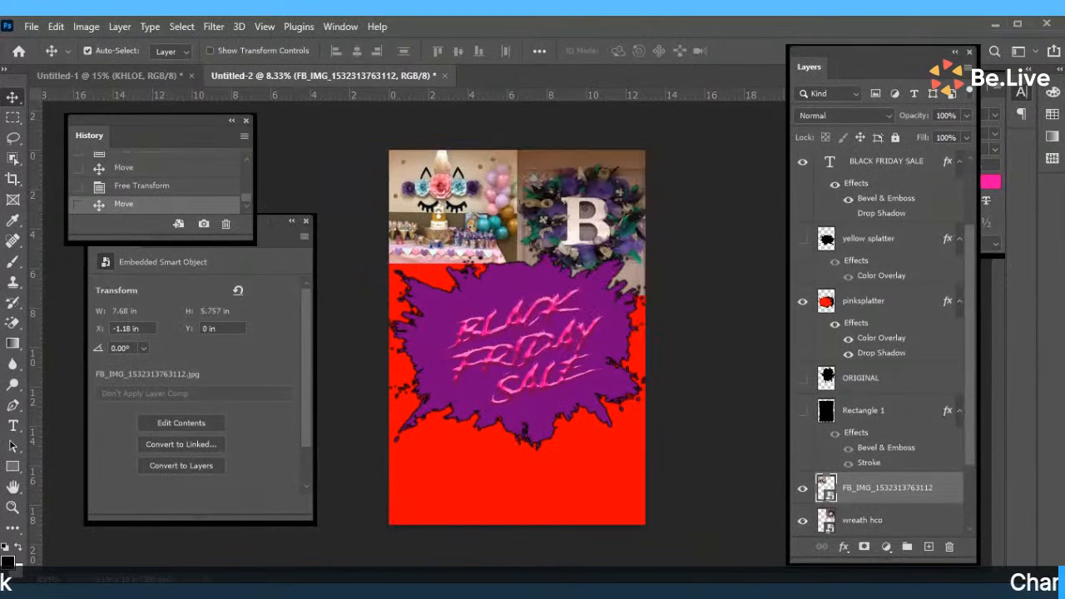
{"action": "left_click", "coordinate": [54, 33]}
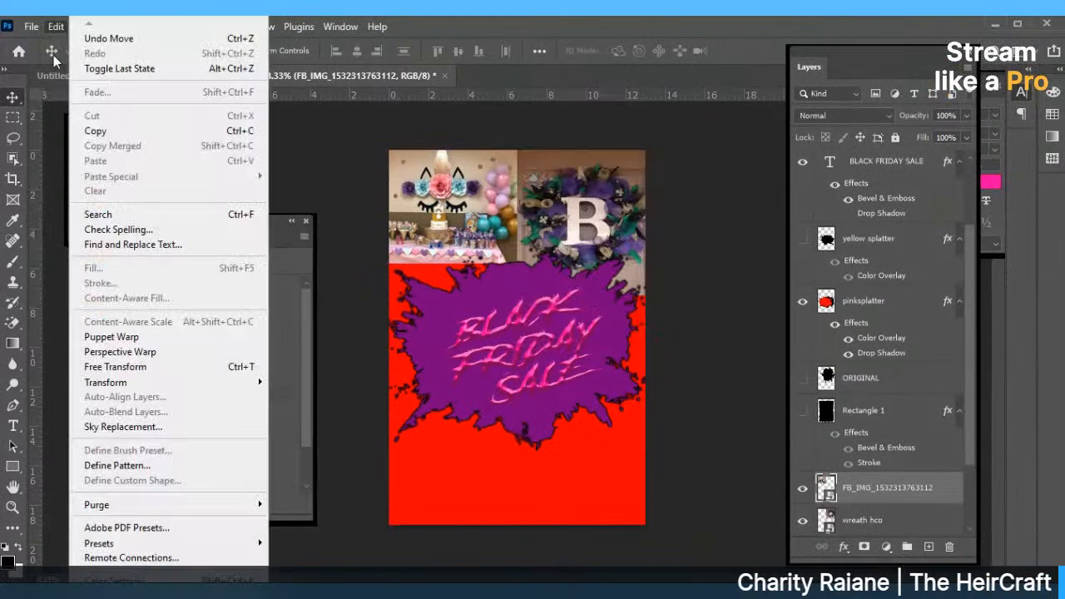
{"action": "left_click", "coordinate": [116, 363]}
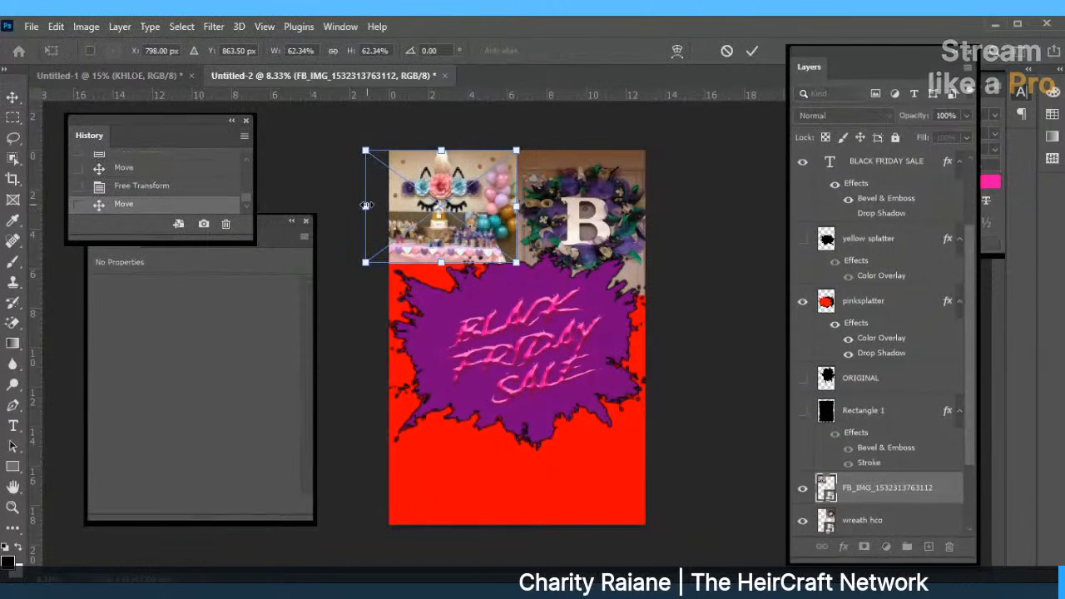
{"action": "left_click_drag", "start_coordinate": [365, 206], "coordinate": [378, 205]}
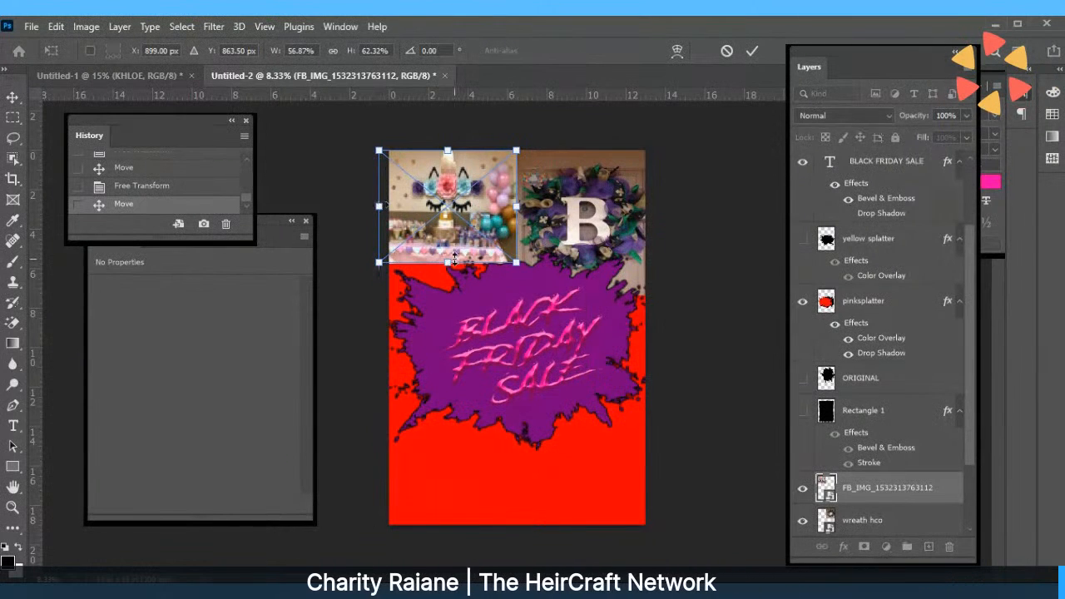
{"action": "left_click_drag", "start_coordinate": [453, 259], "coordinate": [464, 336]}
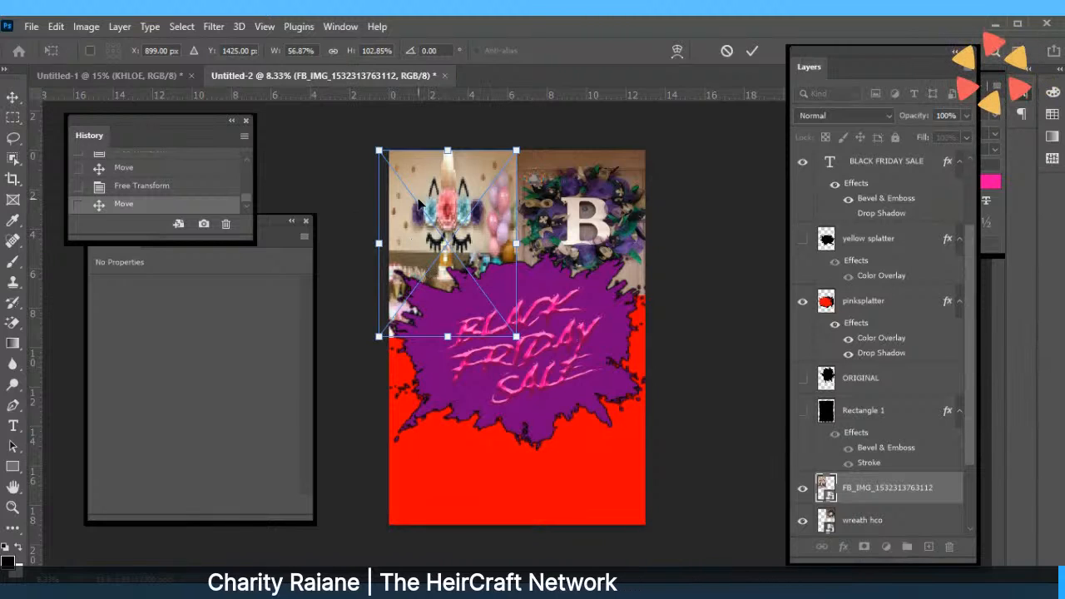
{"action": "left_click", "coordinate": [752, 51]}
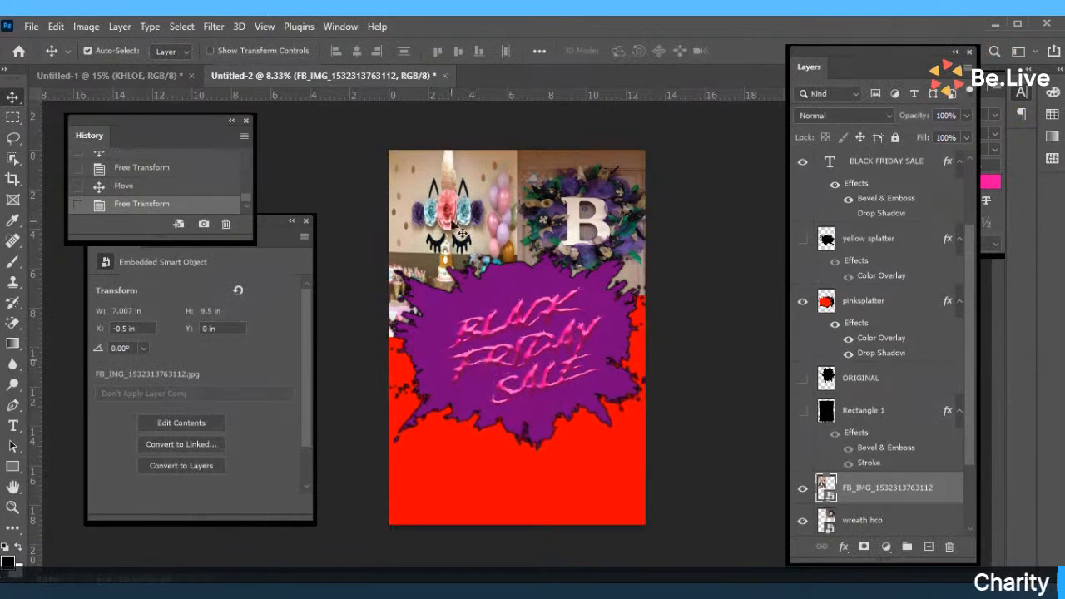
Stretch the wreath photo to 6.5 × 9.5 in with Free Transform.
{"action": "left_click", "coordinate": [564, 241]}
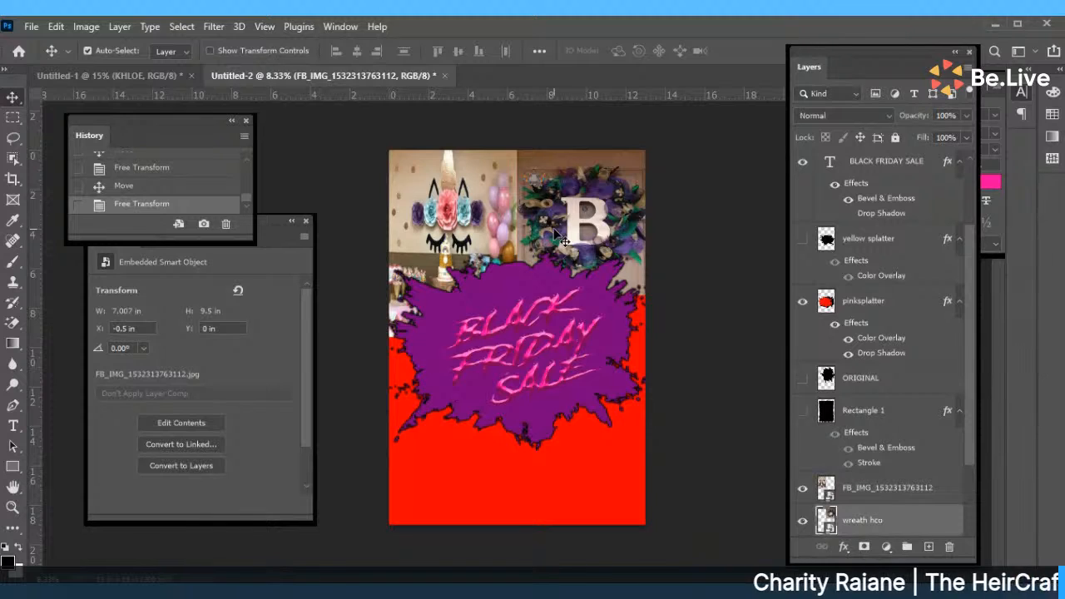
{"action": "left_click", "coordinate": [65, 25]}
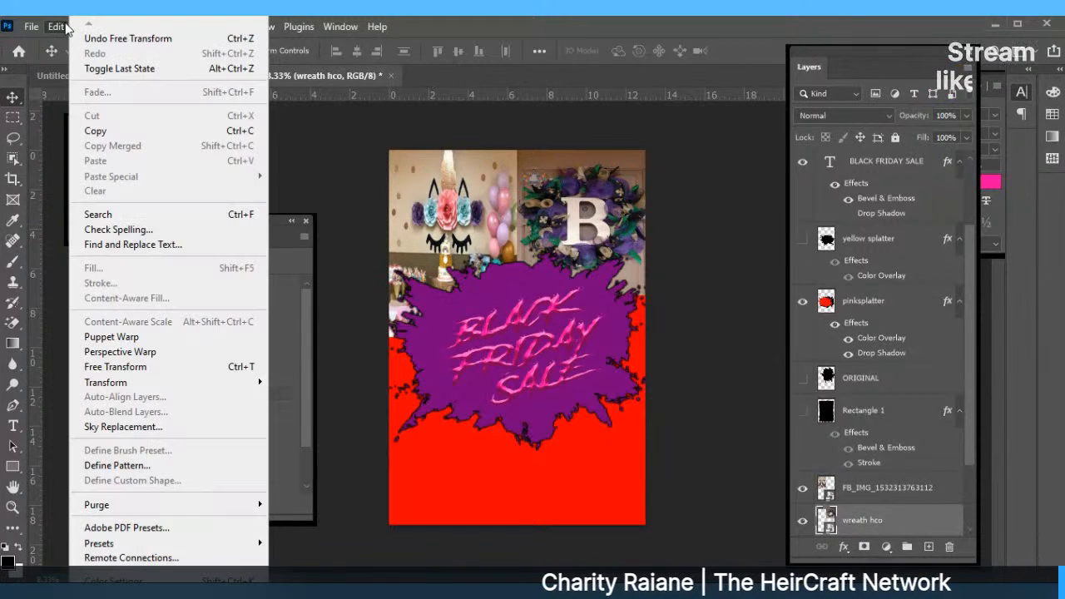
{"action": "left_click", "coordinate": [155, 369]}
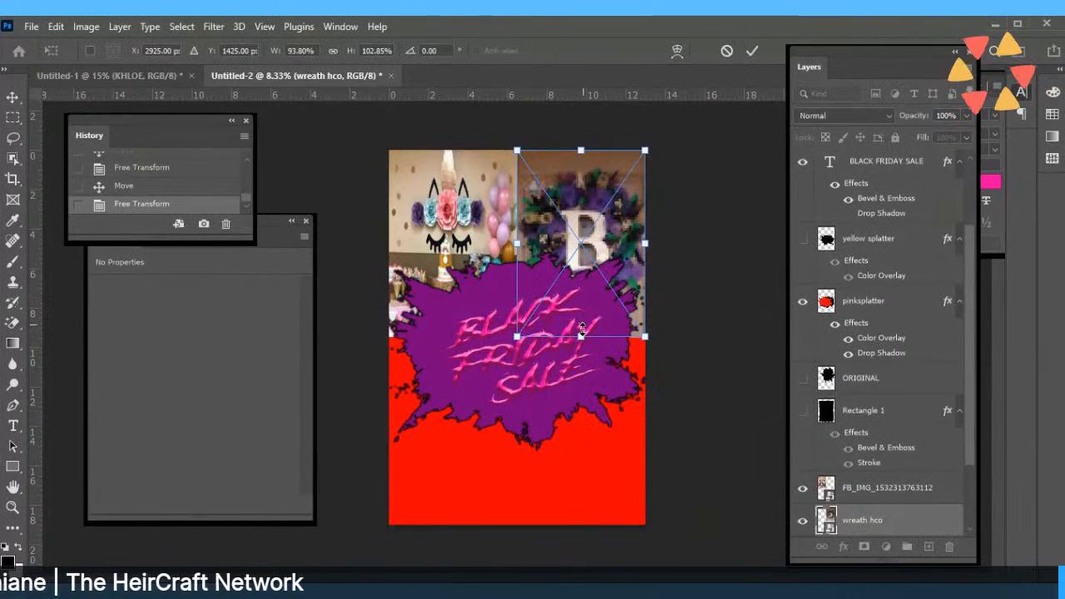
{"action": "left_click", "coordinate": [752, 51]}
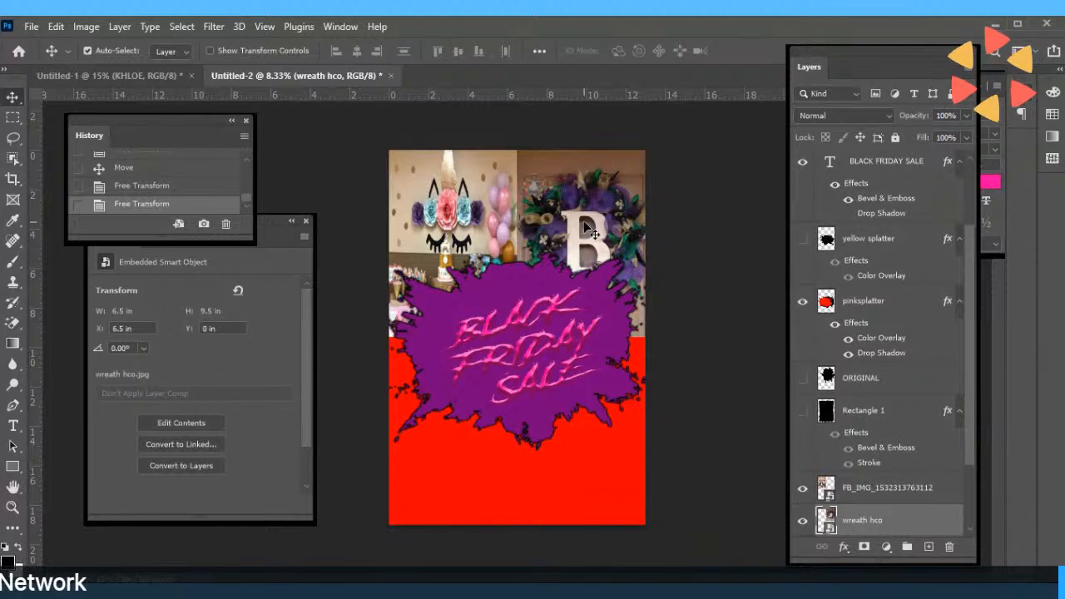
Place the 20190830_113018 photo into the poster as an embedded image.
{"action": "left_click", "coordinate": [30, 23]}
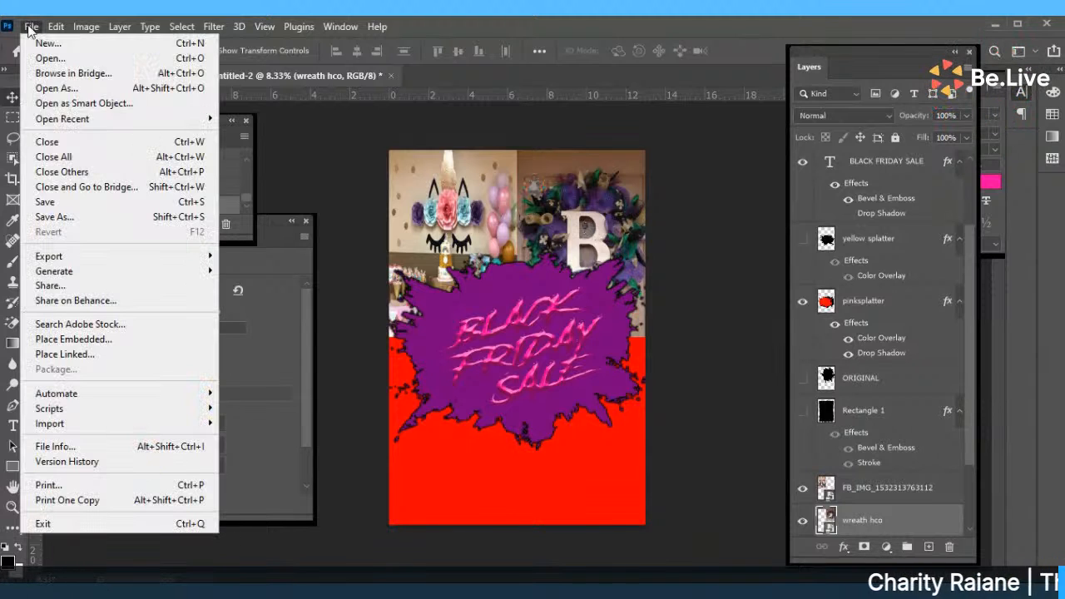
{"action": "left_click", "coordinate": [70, 344]}
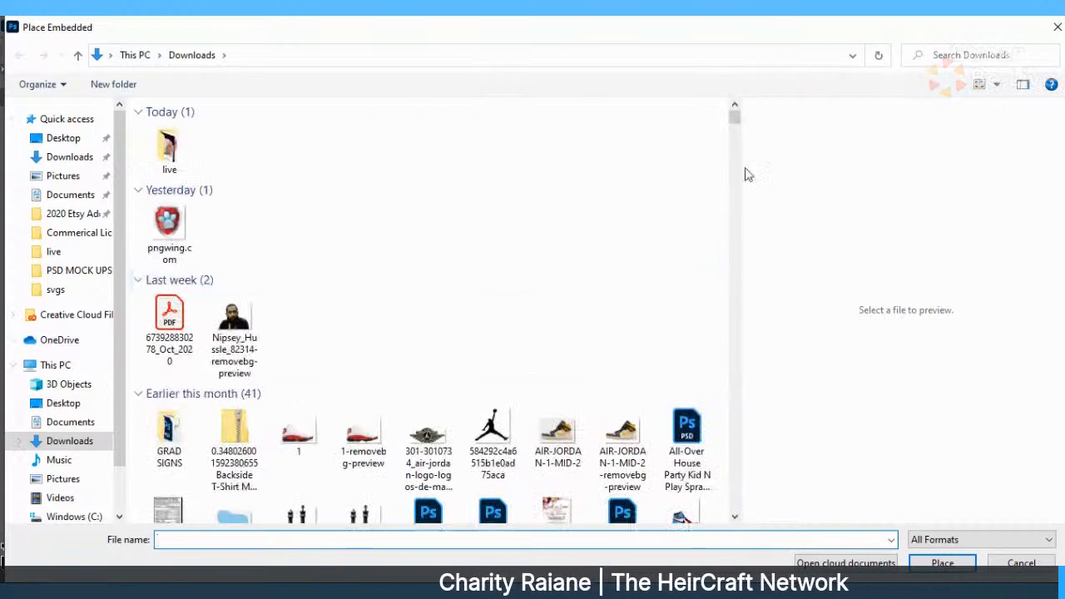
{"action": "scroll", "coordinate": [737, 153], "scroll_direction": "down", "scroll_amount": 7}
{"action": "left_click_drag", "start_coordinate": [734, 129], "coordinate": [732, 190]}
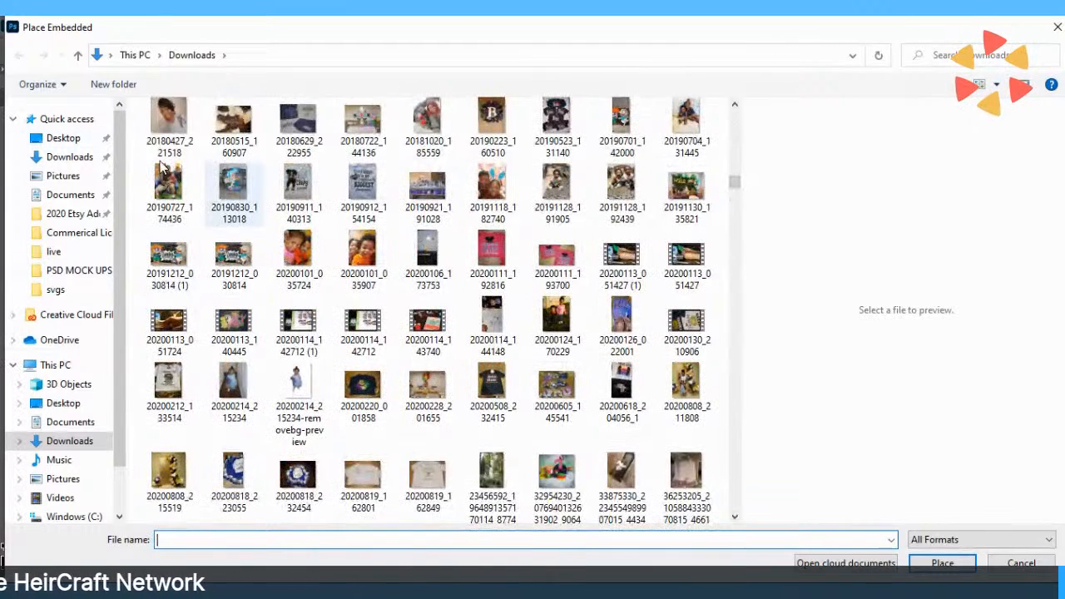
{"action": "left_click", "coordinate": [233, 185]}
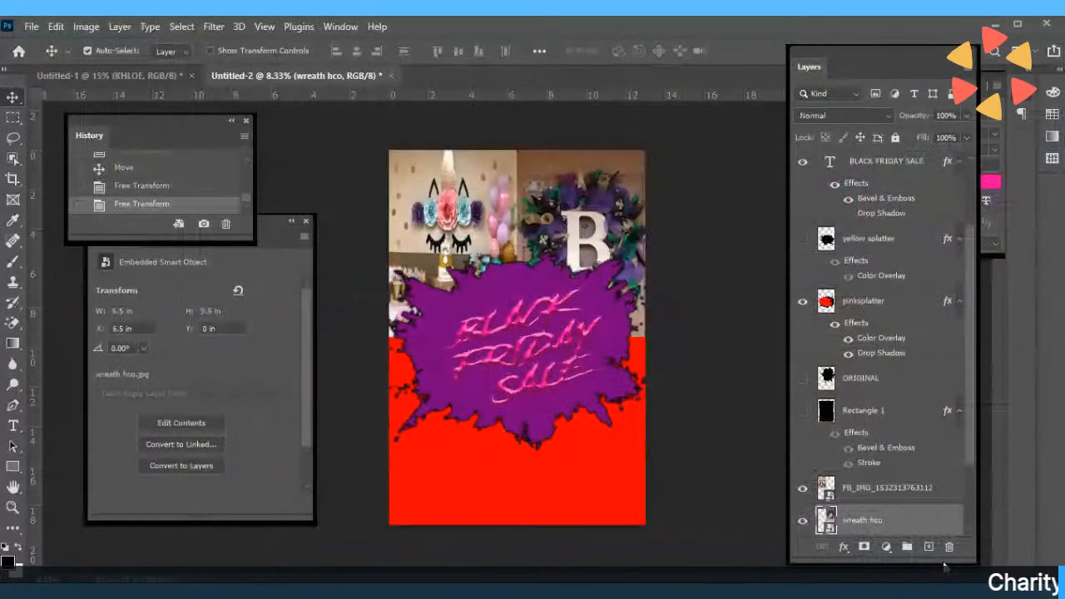
{"action": "key", "text": "ctrl+t"}
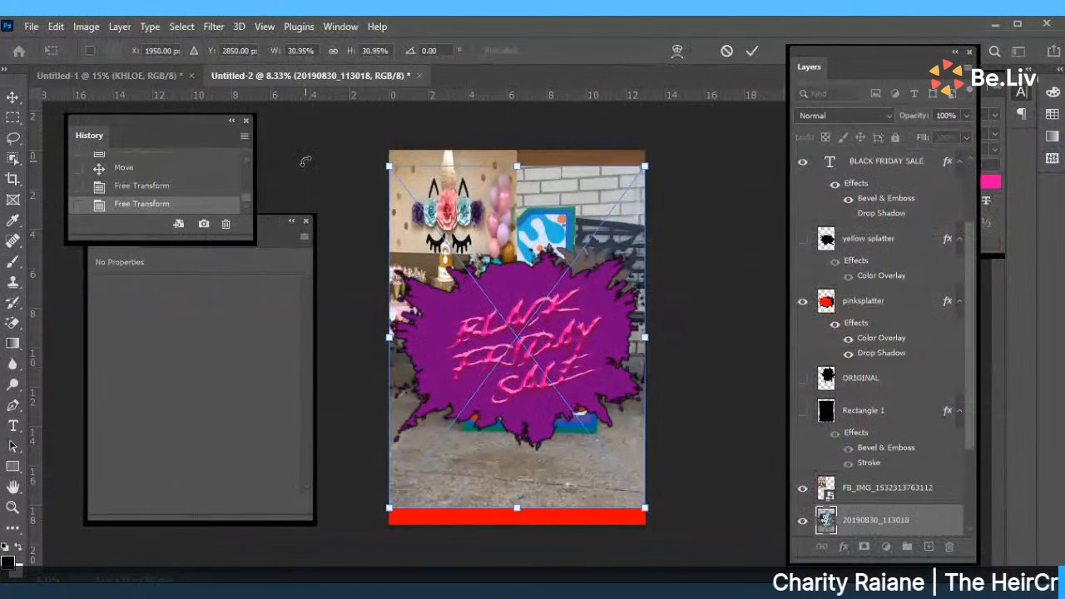
Scale the Chance photo proportionally to 8.133 × 10.843 in and set it top-right.
{"action": "left_click", "coordinate": [333, 51]}
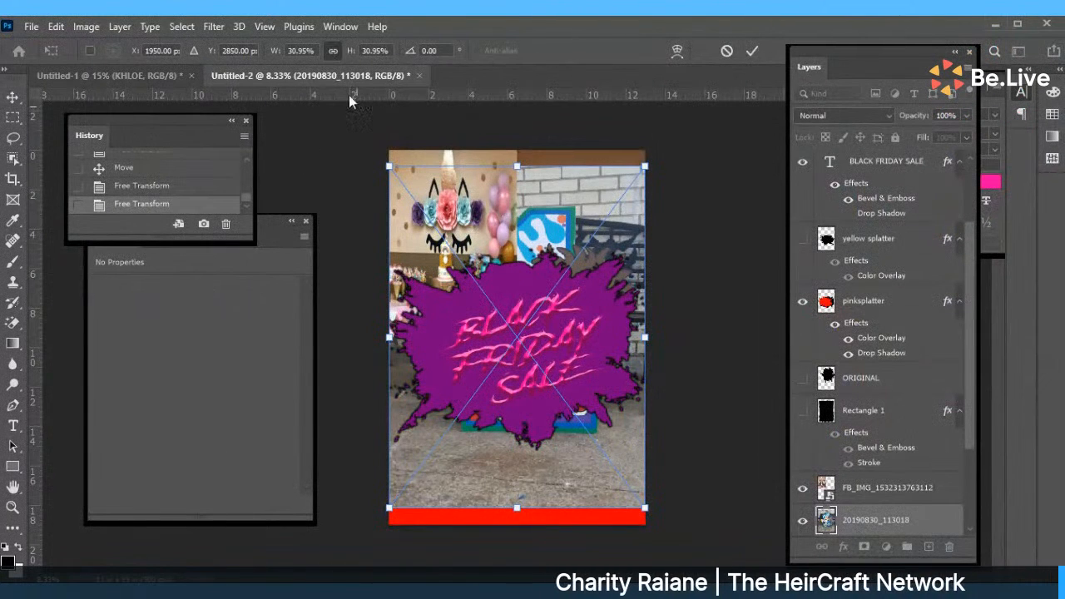
{"action": "left_click_drag", "start_coordinate": [391, 167], "coordinate": [484, 293]}
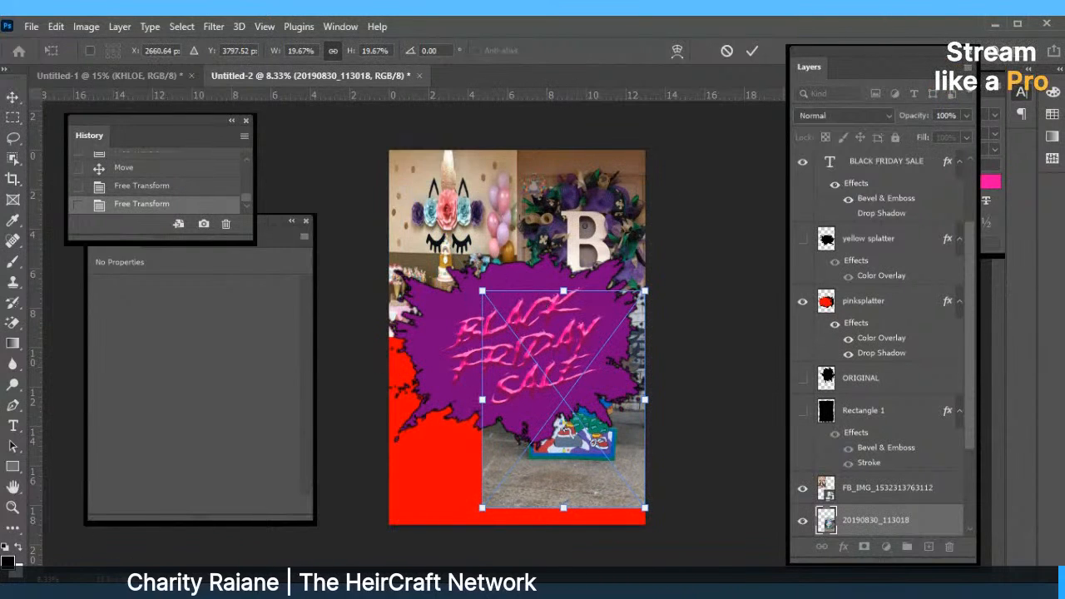
{"action": "left_click_drag", "start_coordinate": [591, 461], "coordinate": [602, 310]}
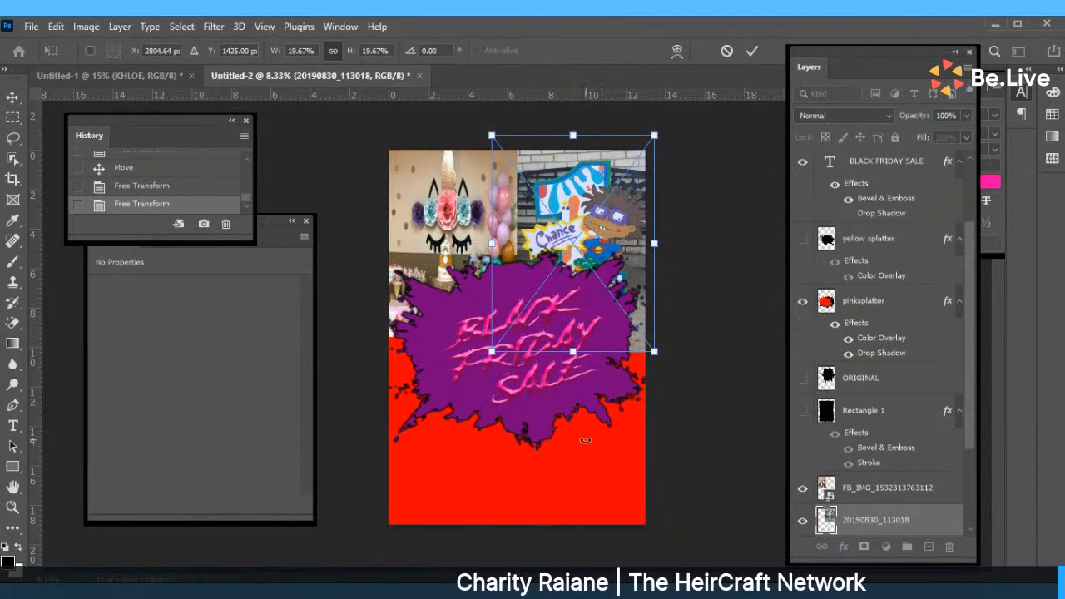
{"action": "left_click_drag", "start_coordinate": [573, 351], "coordinate": [578, 349]}
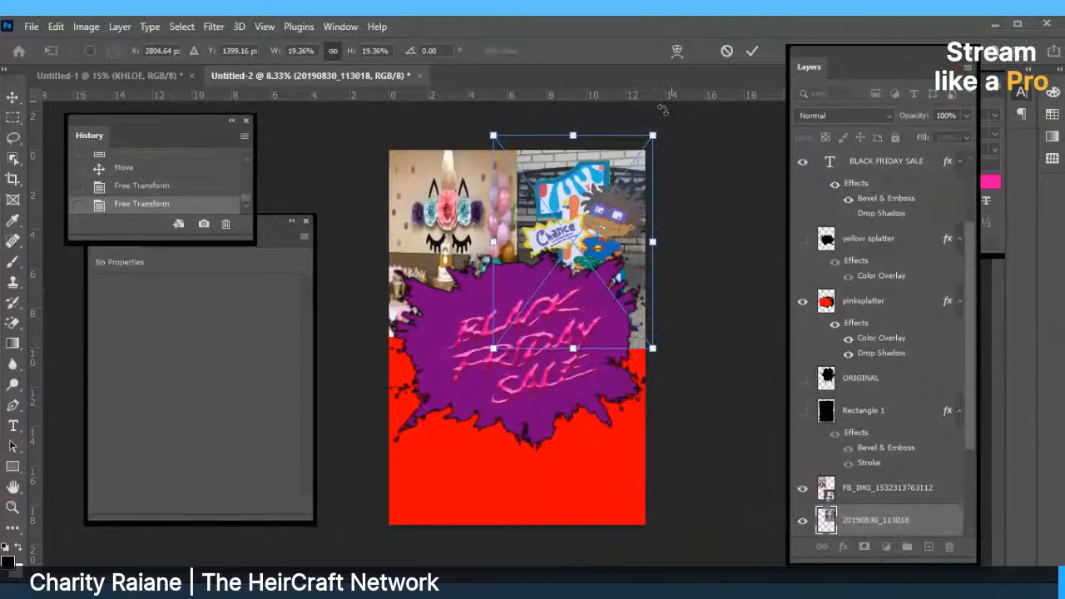
{"action": "left_click", "coordinate": [752, 52]}
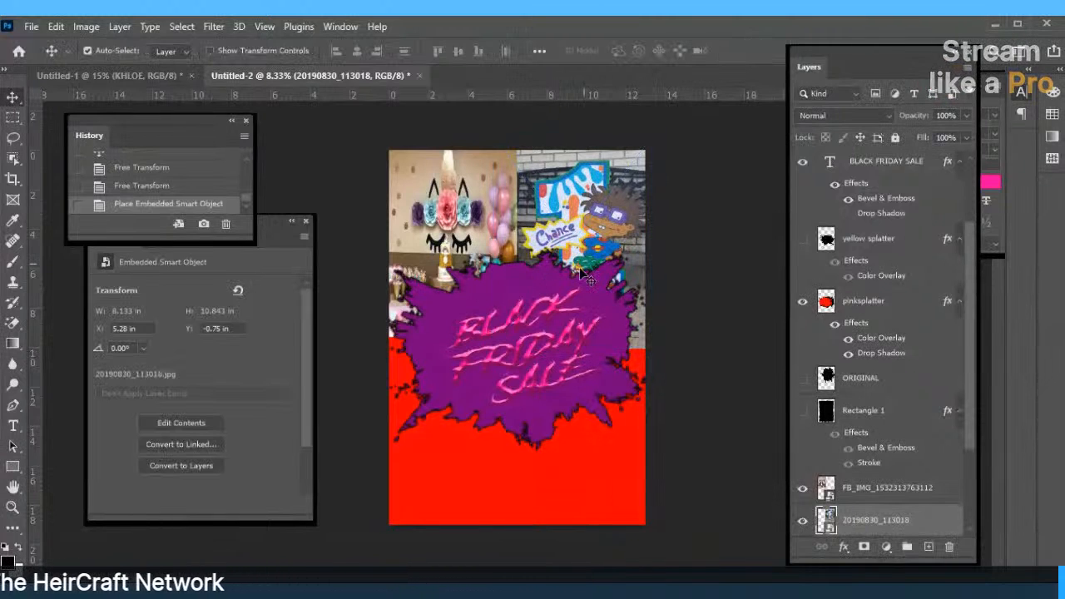
Hide the Chance photo, drag the wreath into the lower-right corner, then show the Chance photo again.
{"action": "left_click", "coordinate": [802, 521]}
{"action": "left_click_drag", "start_coordinate": [599, 164], "coordinate": [599, 391]}
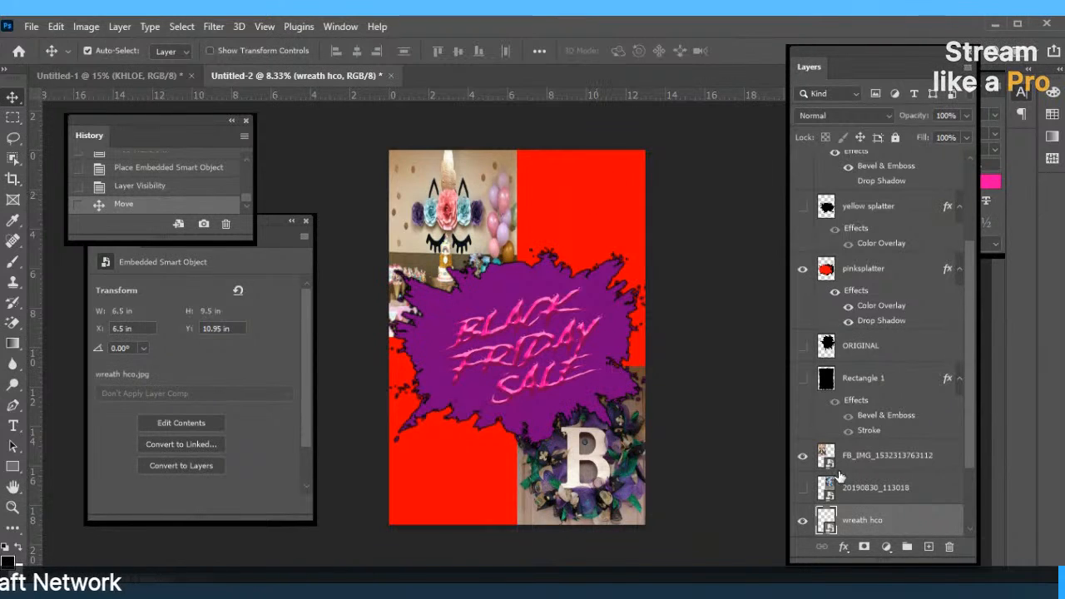
{"action": "left_click", "coordinate": [804, 491]}
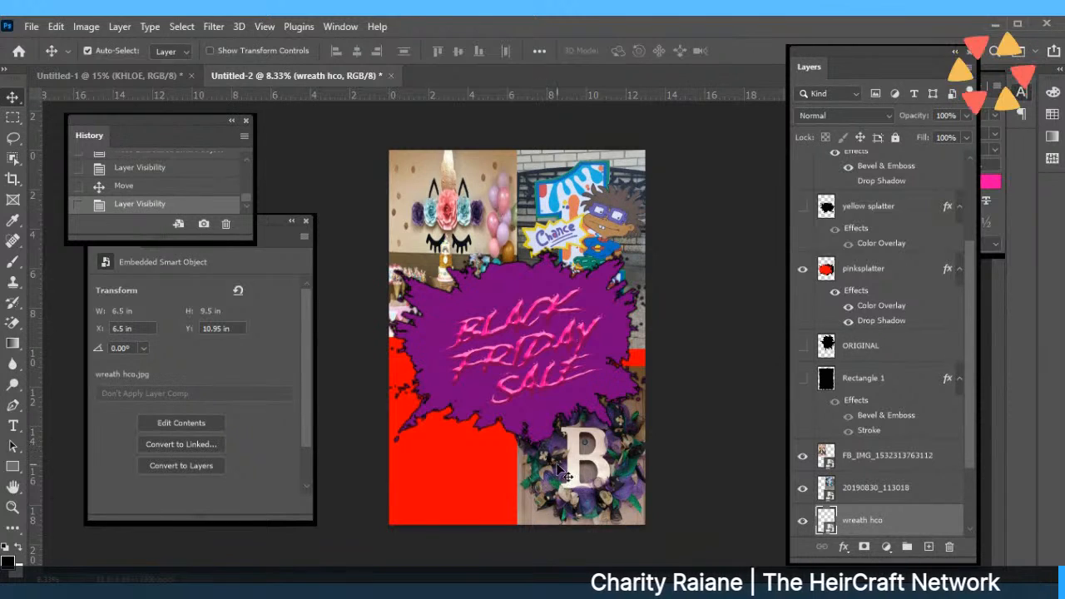
{"action": "left_click_drag", "start_coordinate": [559, 443], "coordinate": [560, 455]}
Place the sublimation onesie image from the Downloads folder into the poster.
{"action": "left_click", "coordinate": [30, 26]}
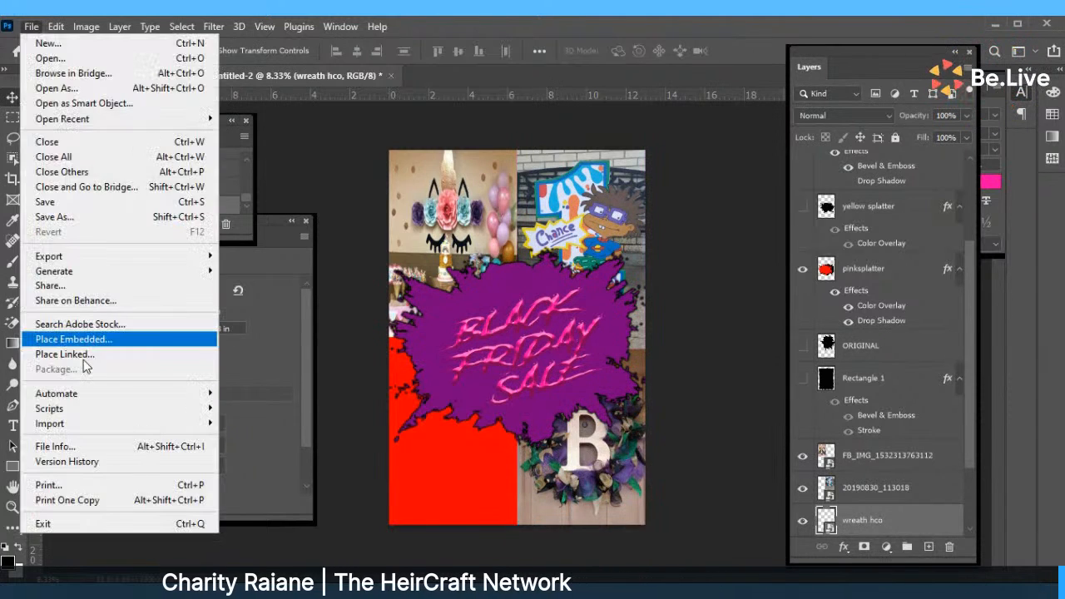
{"action": "left_click", "coordinate": [71, 338]}
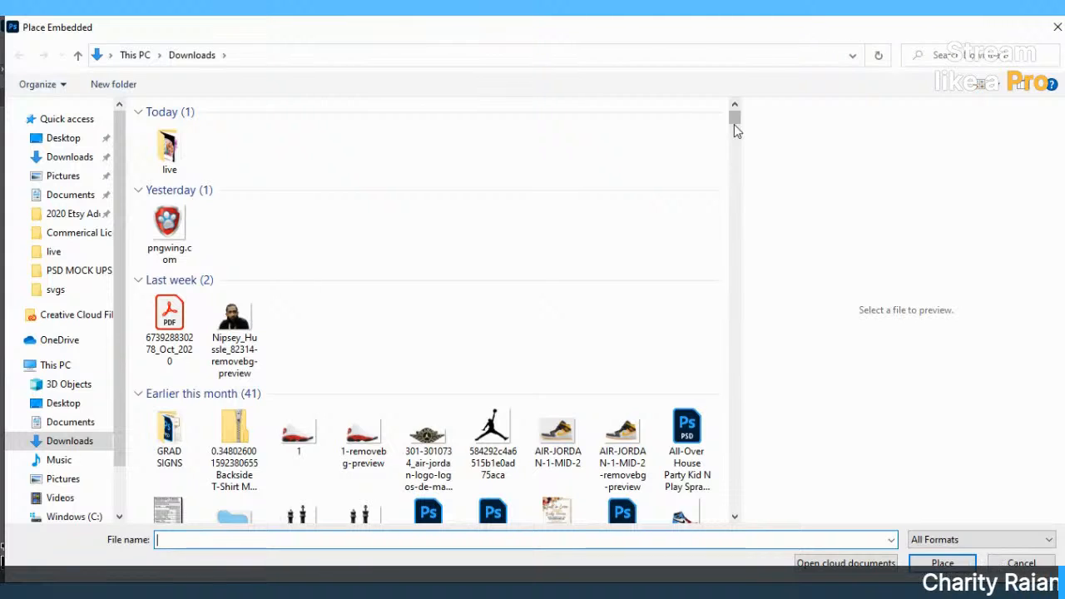
{"action": "left_click_drag", "start_coordinate": [734, 124], "coordinate": [735, 167]}
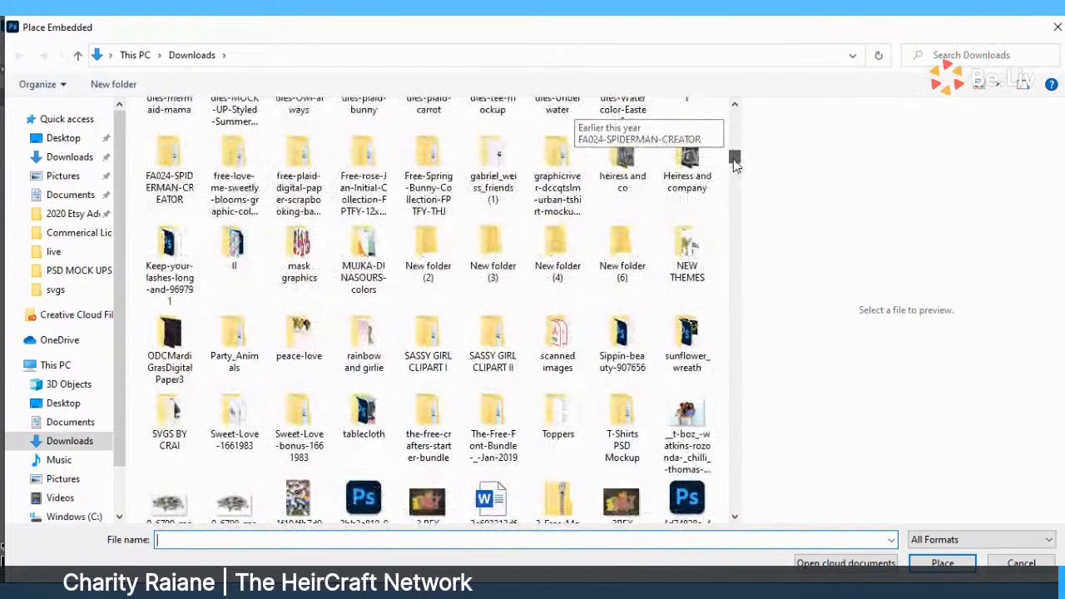
{"action": "left_click_drag", "start_coordinate": [736, 164], "coordinate": [733, 166]}
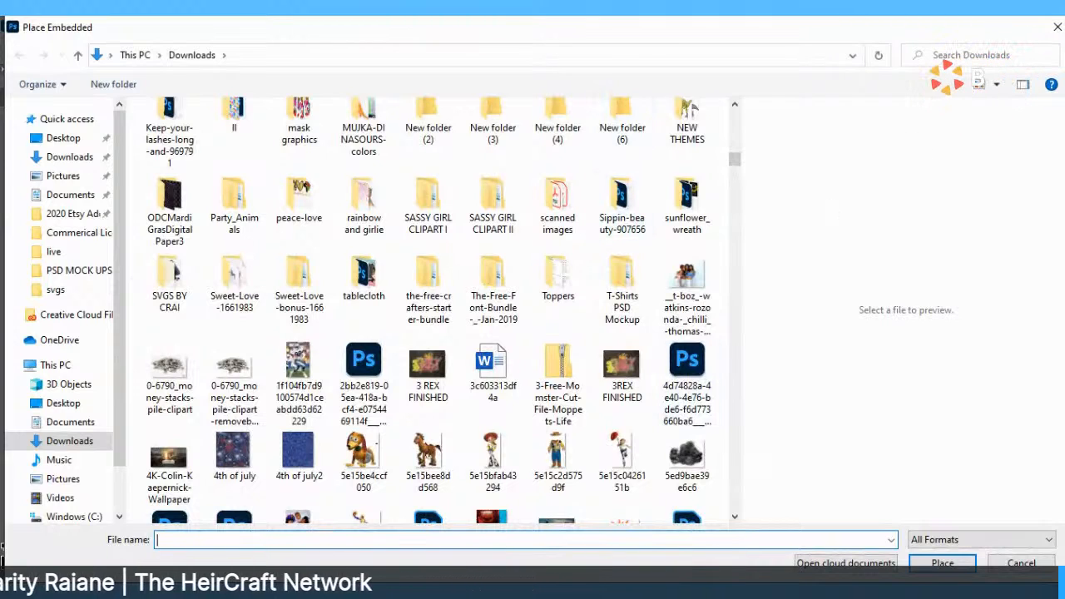
{"action": "left_click", "coordinate": [735, 104]}
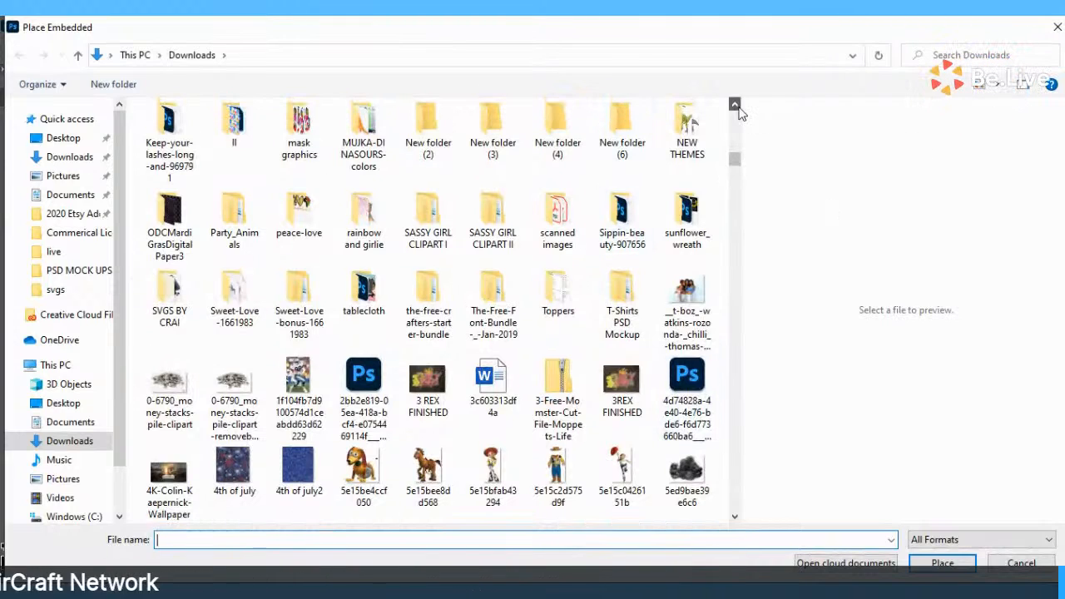
{"action": "left_click", "coordinate": [738, 108]}
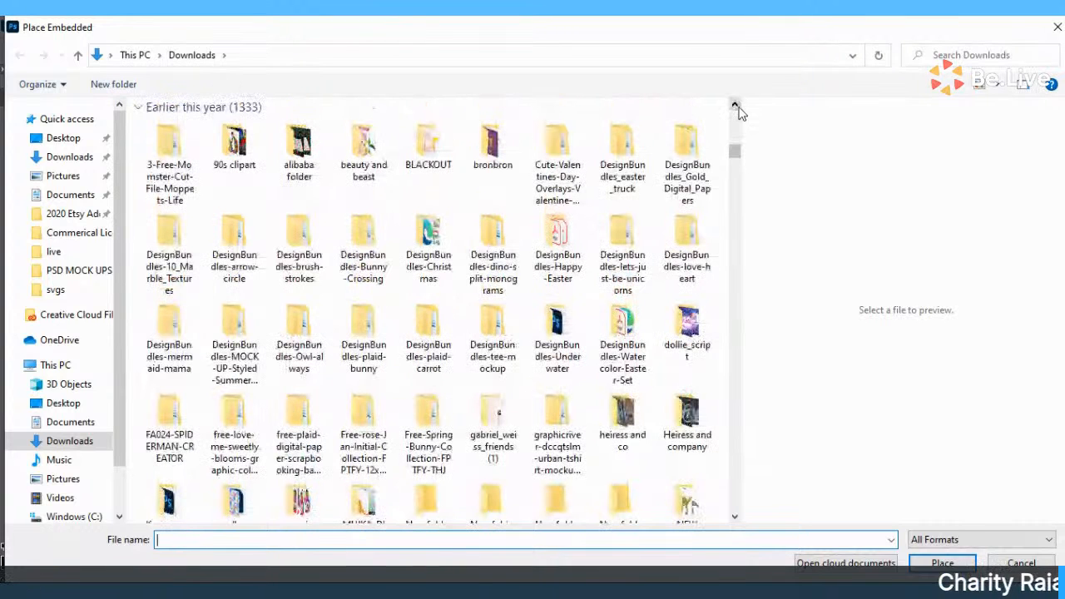
{"action": "scroll", "coordinate": [353, 163], "scroll_direction": "up", "scroll_amount": 2}
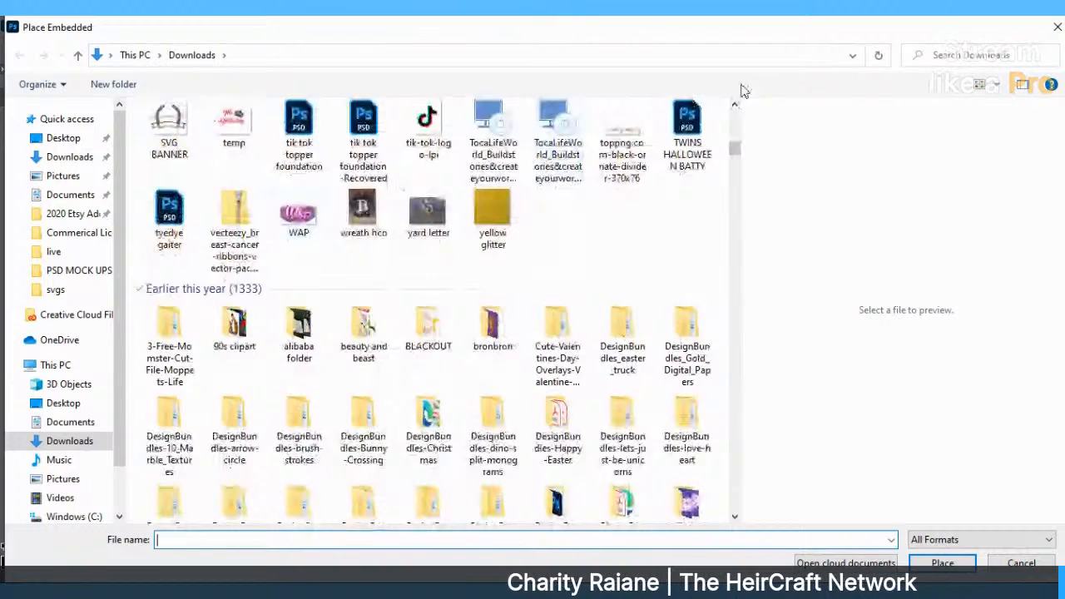
{"action": "left_click", "coordinate": [735, 106]}
{"action": "left_click", "coordinate": [735, 106]}
{"action": "left_click", "coordinate": [736, 107]}
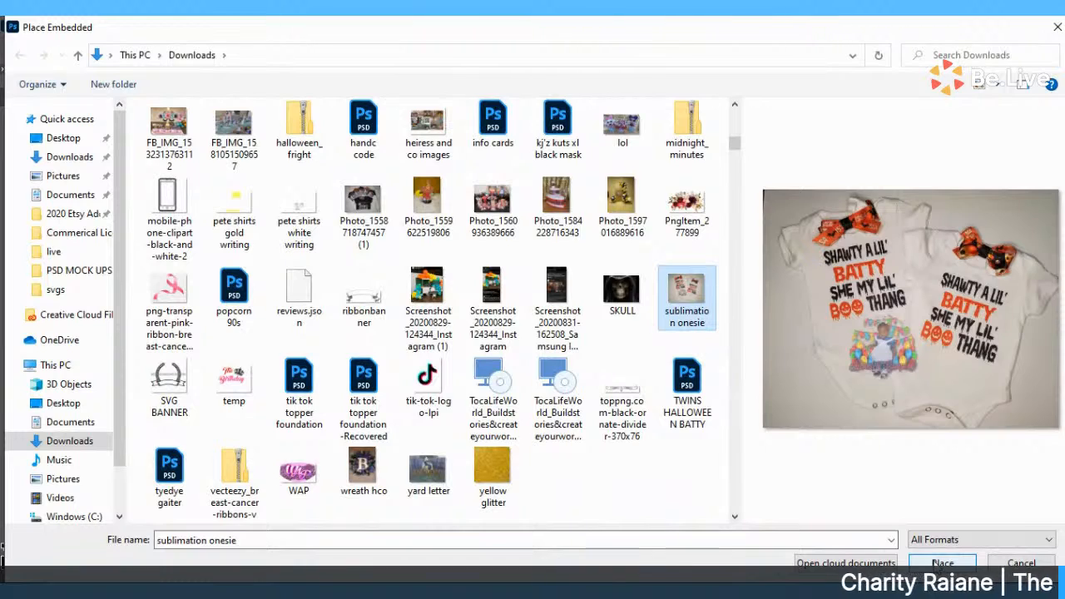
{"action": "left_click", "coordinate": [945, 563]}
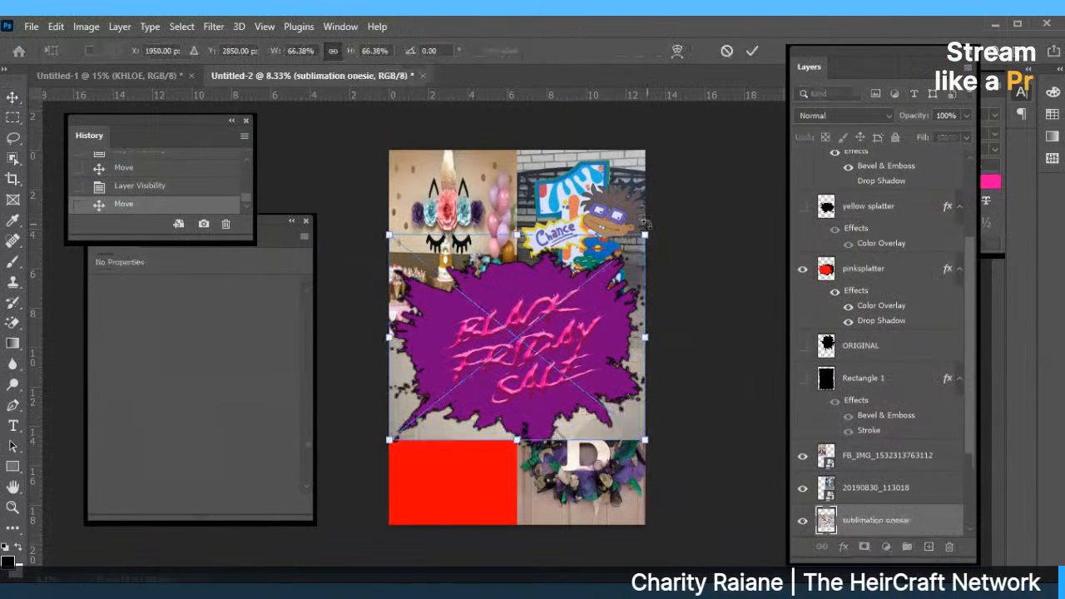
Scale the onesie photo into a tall, narrow 7.713 × 14.06 in panel at the lower left.
{"action": "left_click_drag", "start_coordinate": [643, 233], "coordinate": [472, 525]}
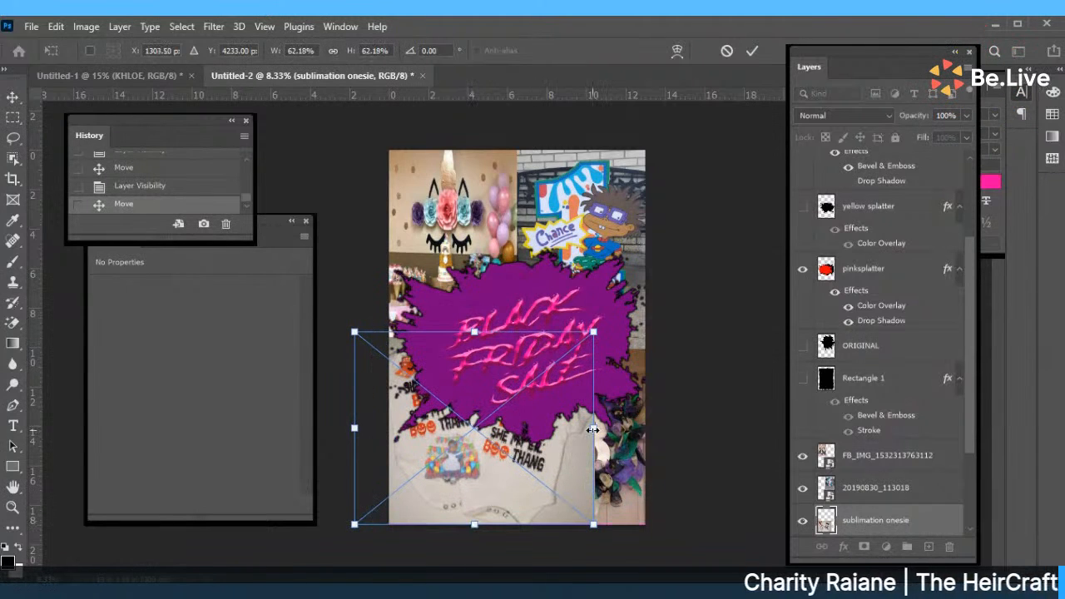
{"action": "left_click_drag", "start_coordinate": [593, 427], "coordinate": [540, 429]}
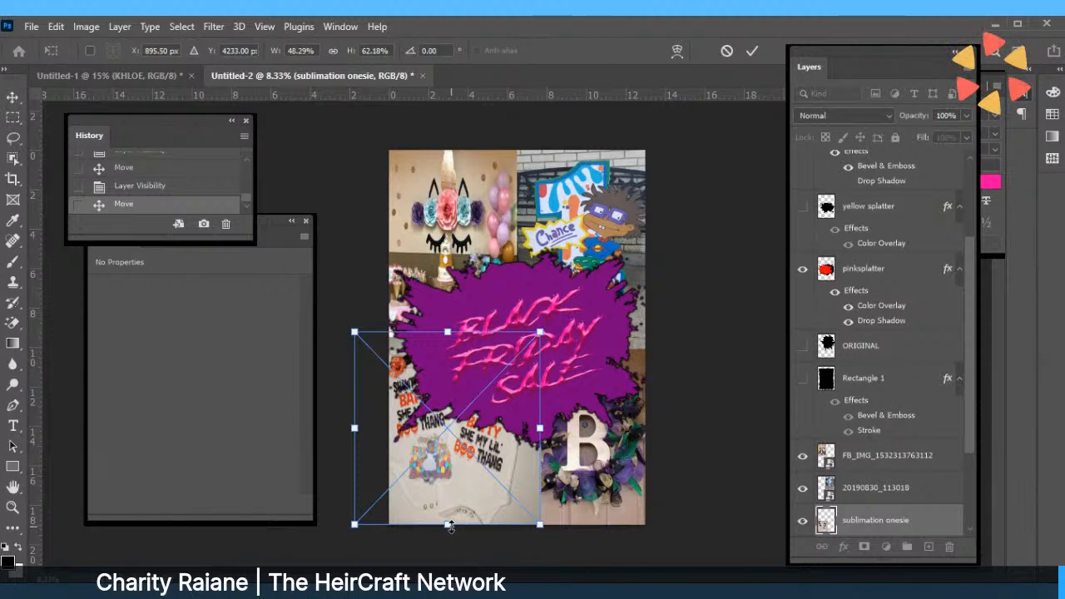
{"action": "left_click_drag", "start_coordinate": [471, 526], "coordinate": [471, 598]}
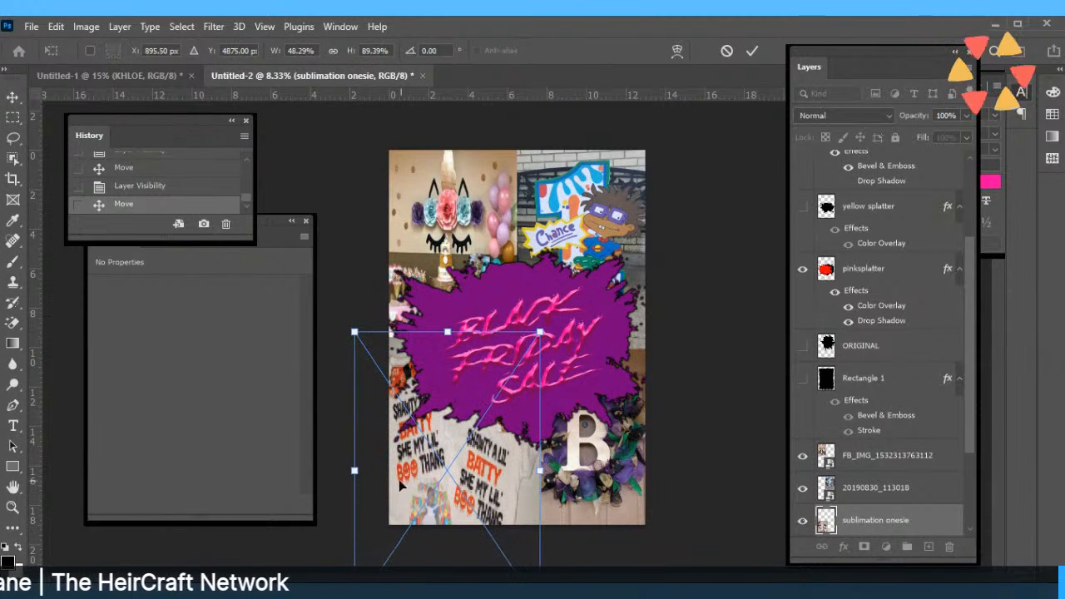
{"action": "left_click_drag", "start_coordinate": [355, 469], "coordinate": [389, 469]}
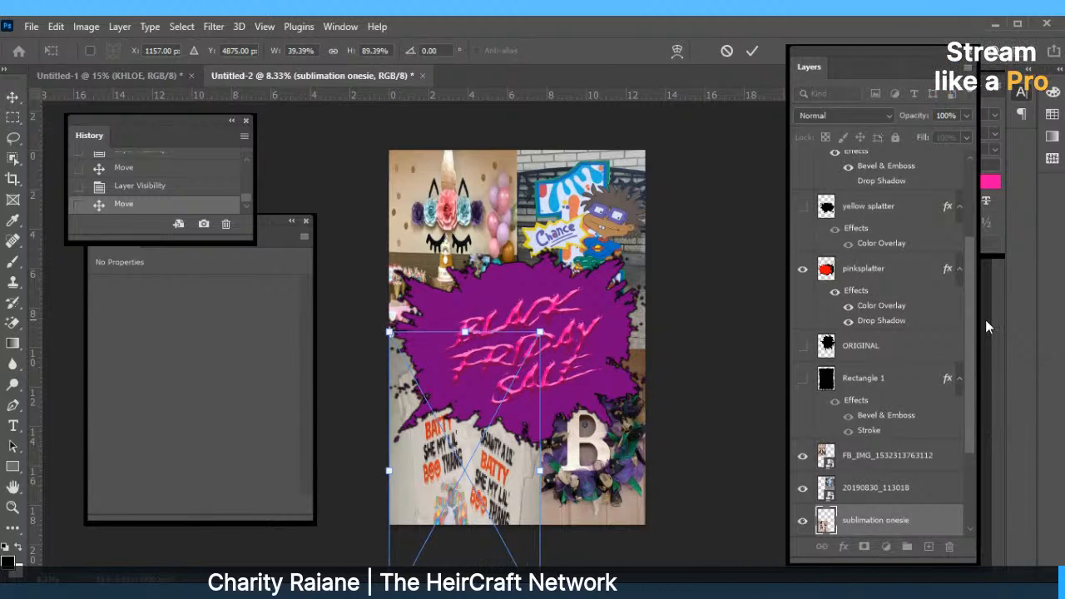
{"action": "key", "text": "Return"}
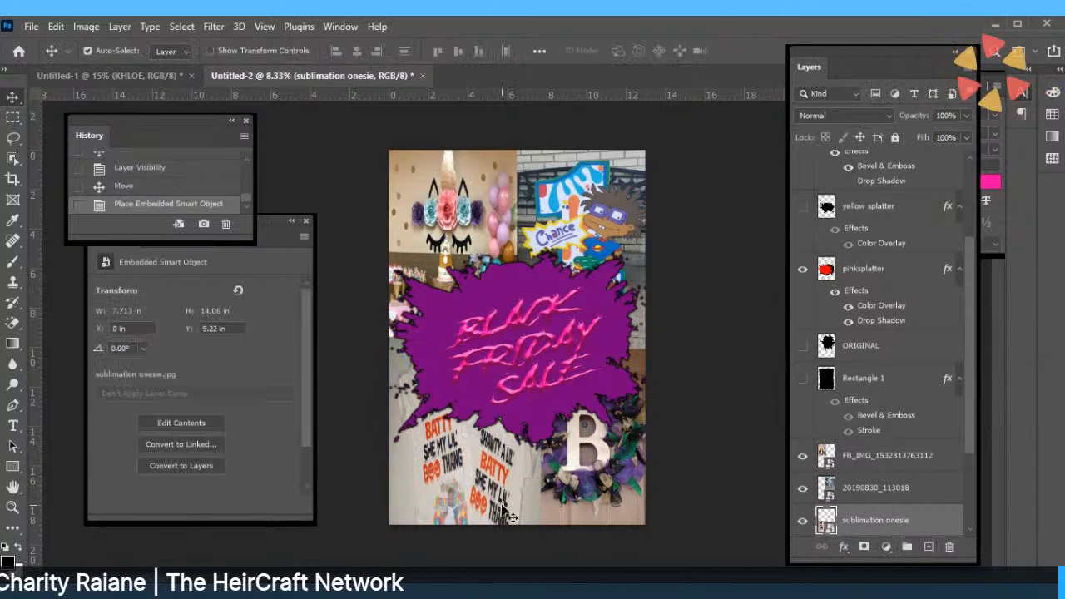
{"action": "left_click_drag", "start_coordinate": [507, 516], "coordinate": [501, 493]}
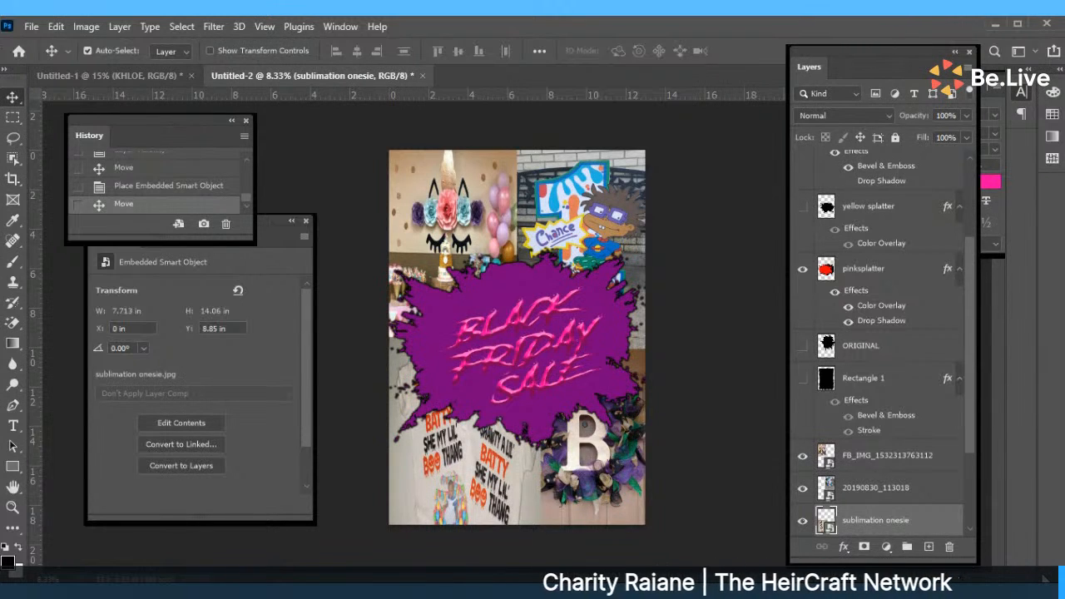
Stack the wreath layer above the onesie, shift the onesie up-left, and drop the splatter to the bottom.
{"action": "scroll", "coordinate": [969, 530], "scroll_direction": "down", "scroll_amount": 3}
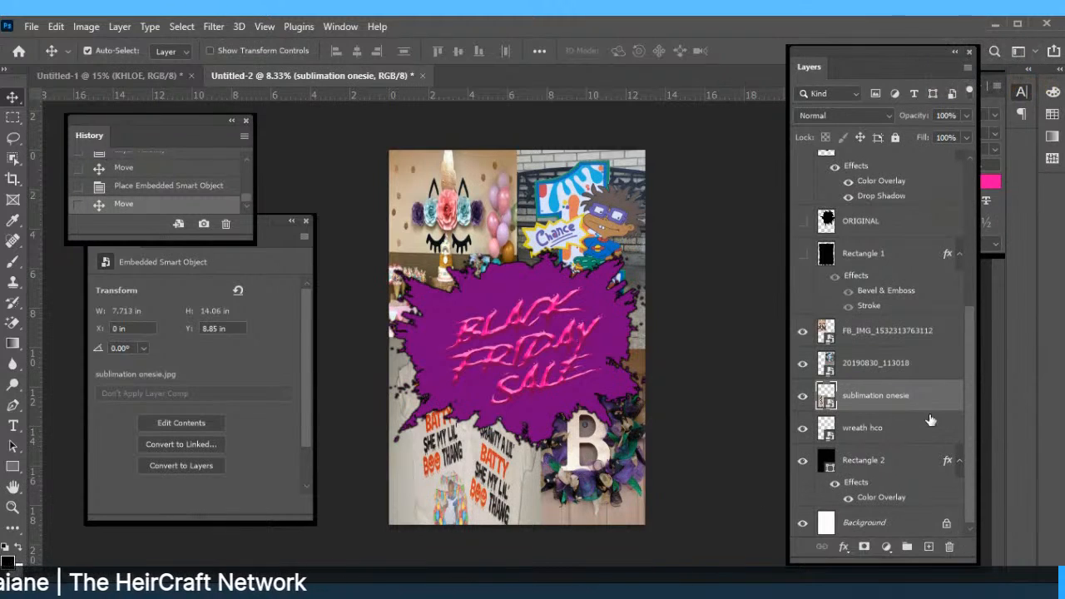
{"action": "left_click_drag", "start_coordinate": [891, 436], "coordinate": [892, 395]}
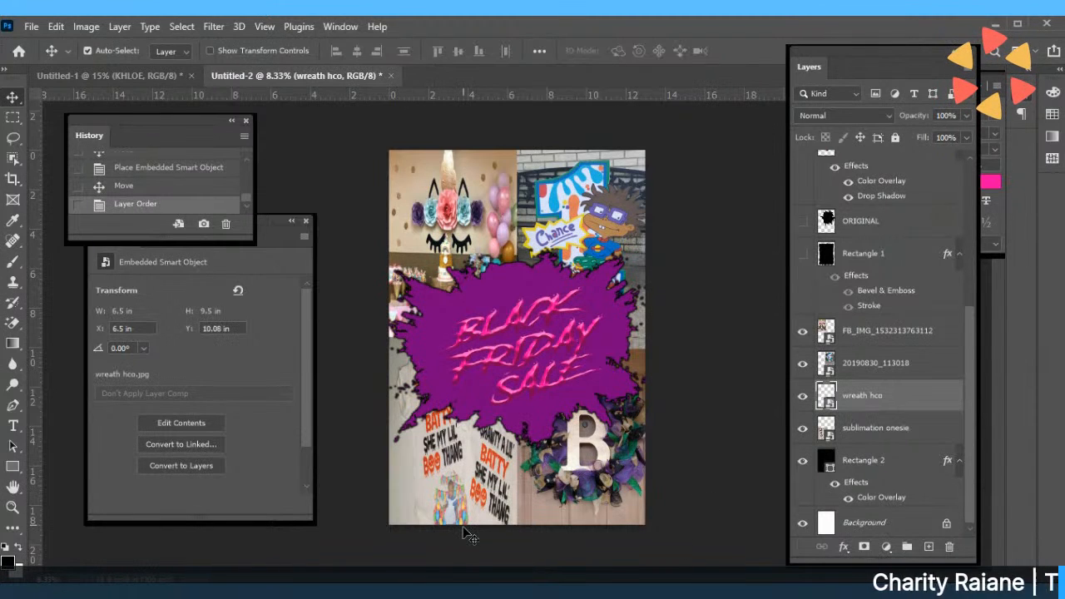
{"action": "left_click_drag", "start_coordinate": [468, 535], "coordinate": [455, 514]}
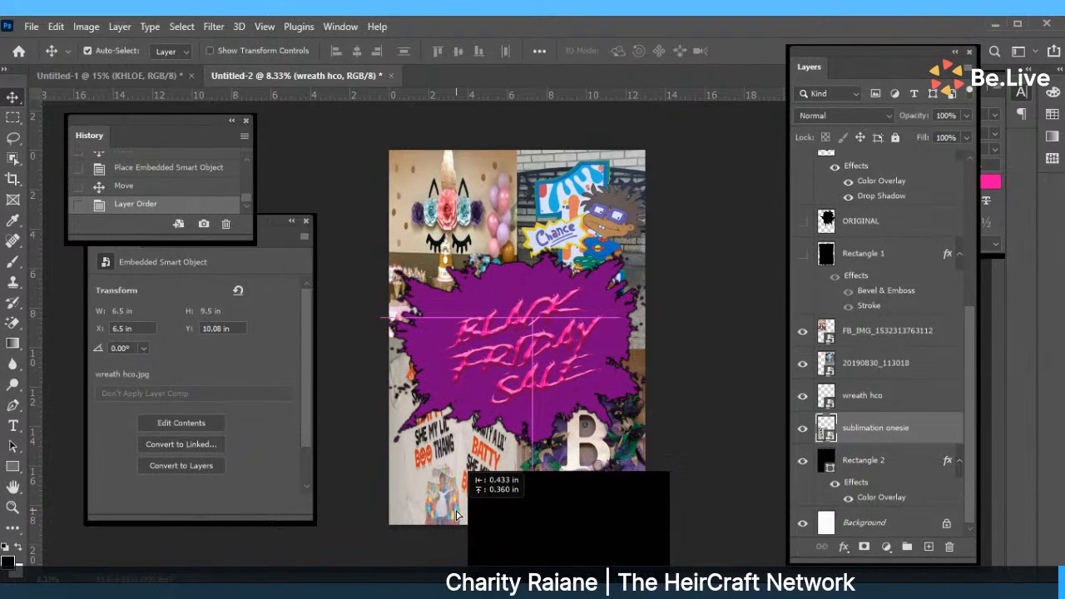
{"action": "left_click_drag", "start_coordinate": [455, 513], "coordinate": [456, 512]}
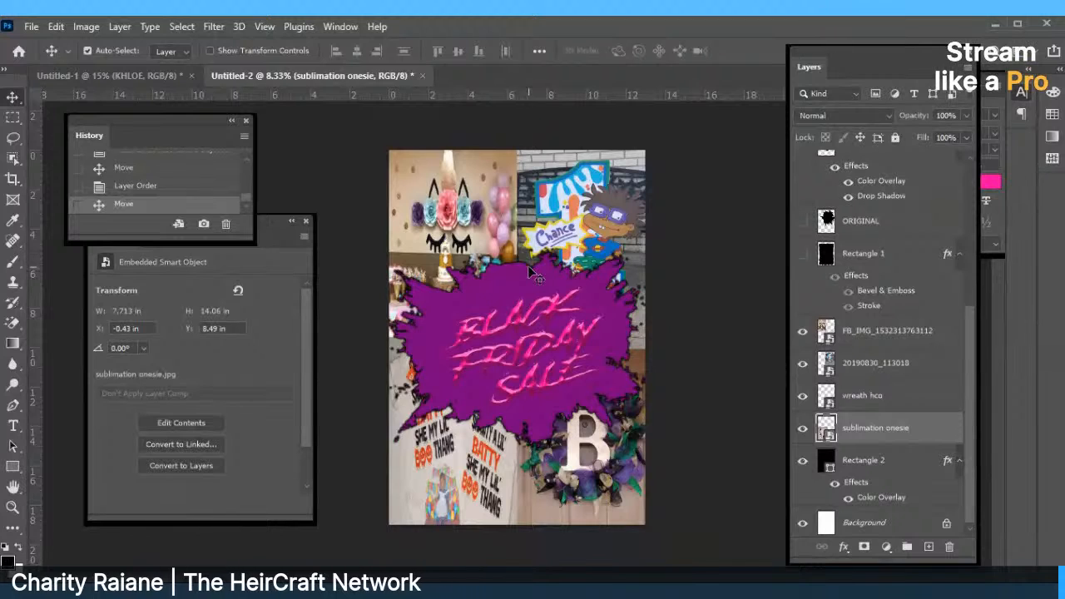
{"action": "left_click_drag", "start_coordinate": [533, 272], "coordinate": [618, 468]}
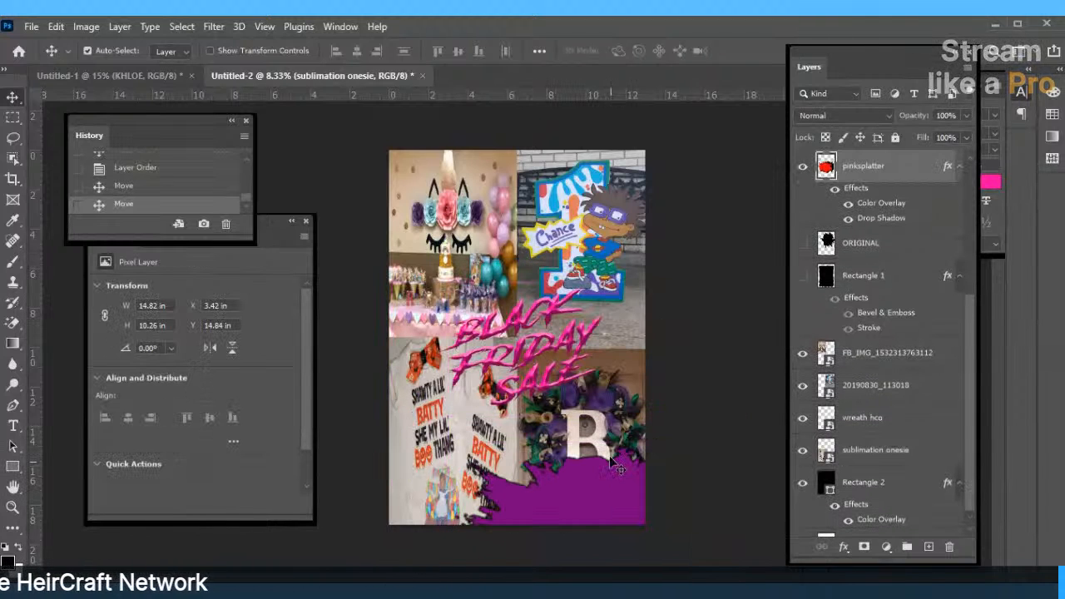
Reposition BLACK FRIDAY SALE and the wreath, and move 20190830_113018 below the onesie layer.
{"action": "left_click", "coordinate": [606, 383]}
{"action": "left_click_drag", "start_coordinate": [606, 383], "coordinate": [552, 271]}
{"action": "left_click_drag", "start_coordinate": [584, 369], "coordinate": [585, 354]}
{"action": "left_click", "coordinate": [586, 314]}
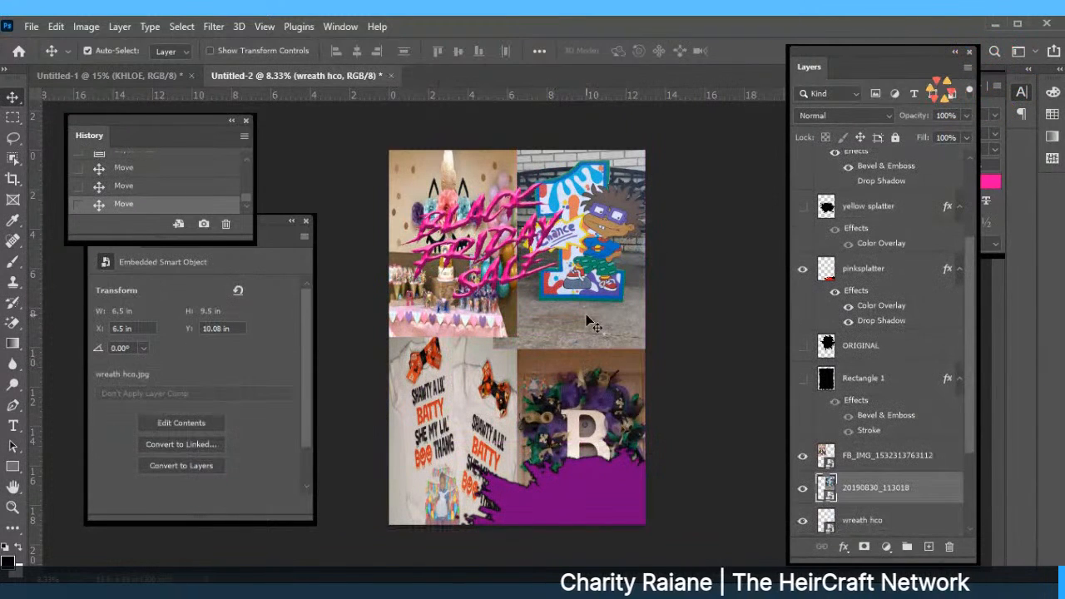
{"action": "left_click_drag", "start_coordinate": [901, 490], "coordinate": [896, 441]}
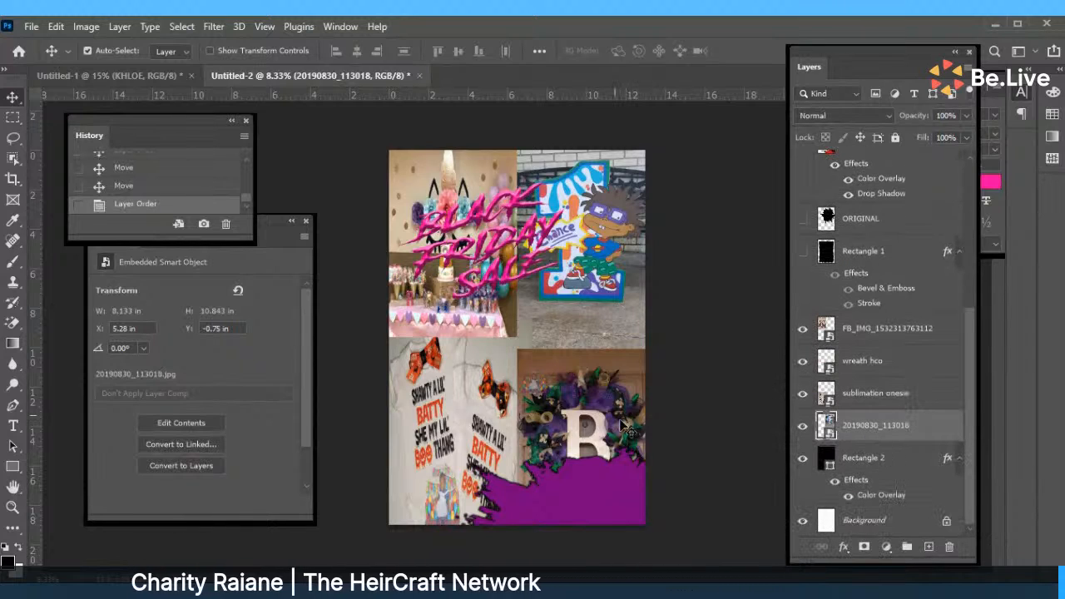
{"action": "left_click", "coordinate": [573, 380]}
{"action": "left_click_drag", "start_coordinate": [572, 380], "coordinate": [572, 382]}
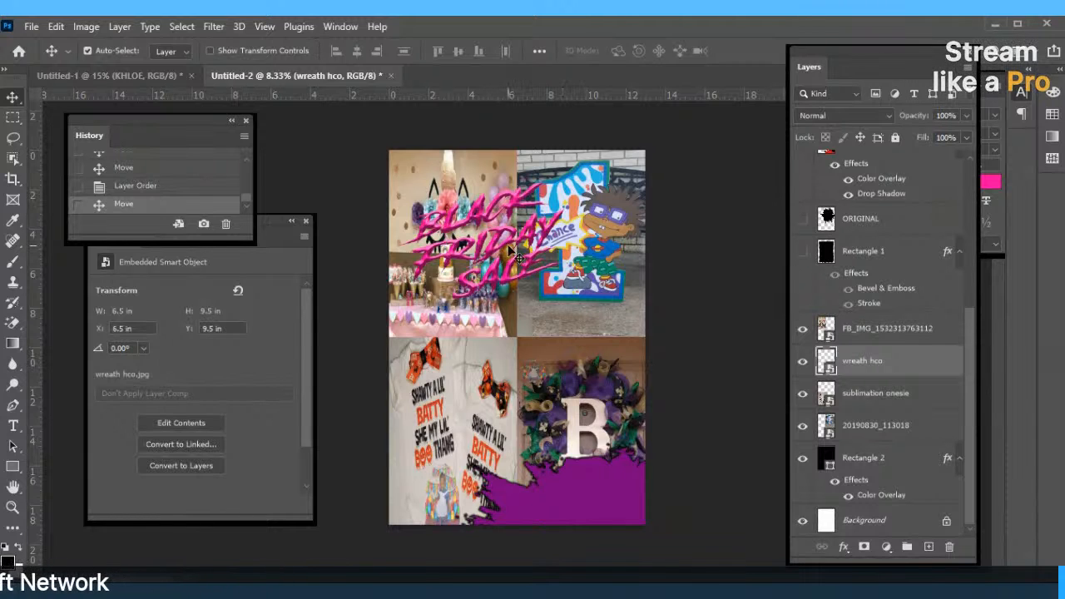
Centre the BLACK FRIDAY SALE text on the canvas and put it into Free Transform.
{"action": "left_click_drag", "start_coordinate": [513, 252], "coordinate": [530, 342]}
{"action": "left_click", "coordinate": [56, 26]}
{"action": "left_click", "coordinate": [134, 367]}
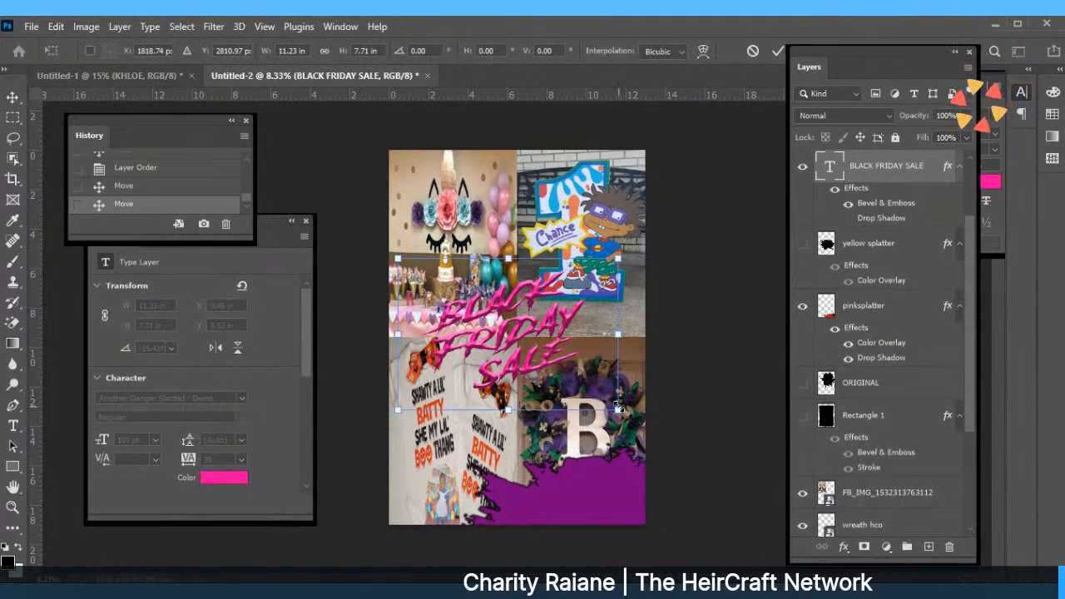
Scale down the BLACK FRIDAY SALE text, then delete the sublimation onesie layer.
{"action": "left_click_drag", "start_coordinate": [617, 407], "coordinate": [532, 348]}
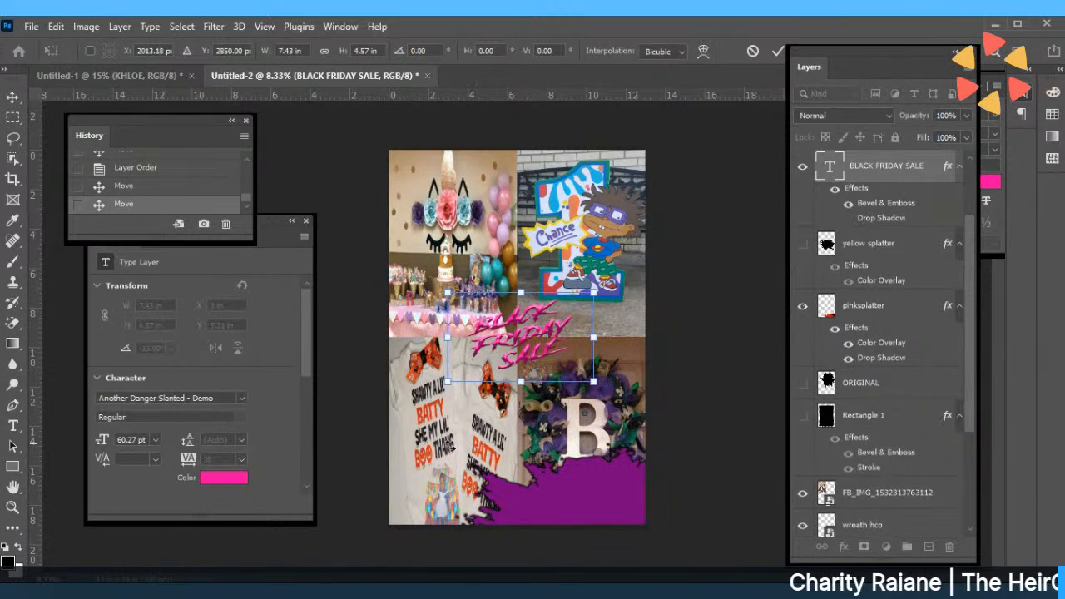
{"action": "left_click", "coordinate": [777, 51]}
{"action": "left_click", "coordinate": [481, 441]}
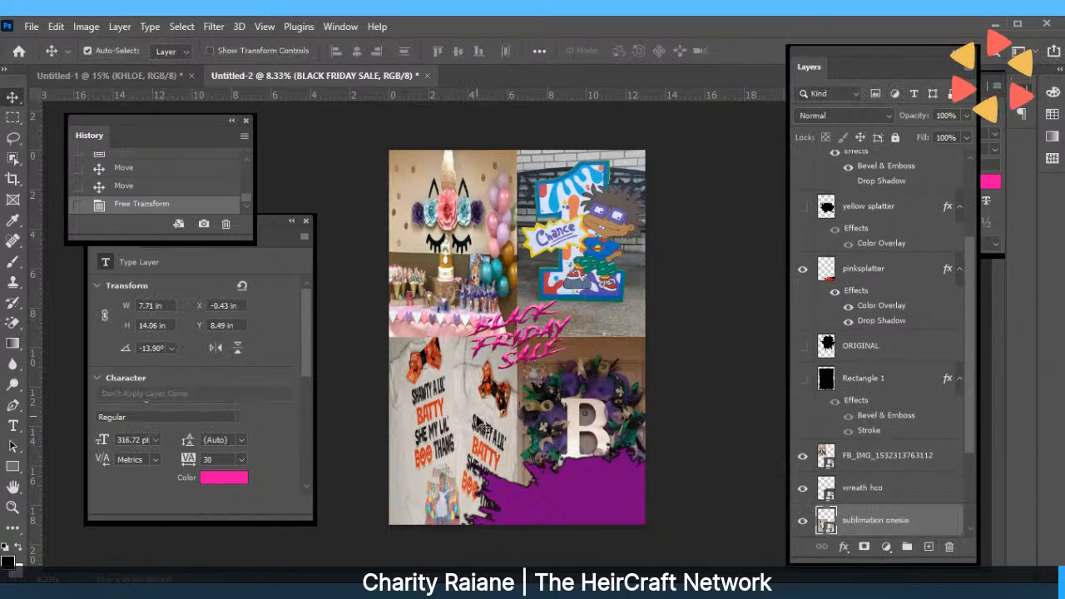
{"action": "key", "text": "Delete"}
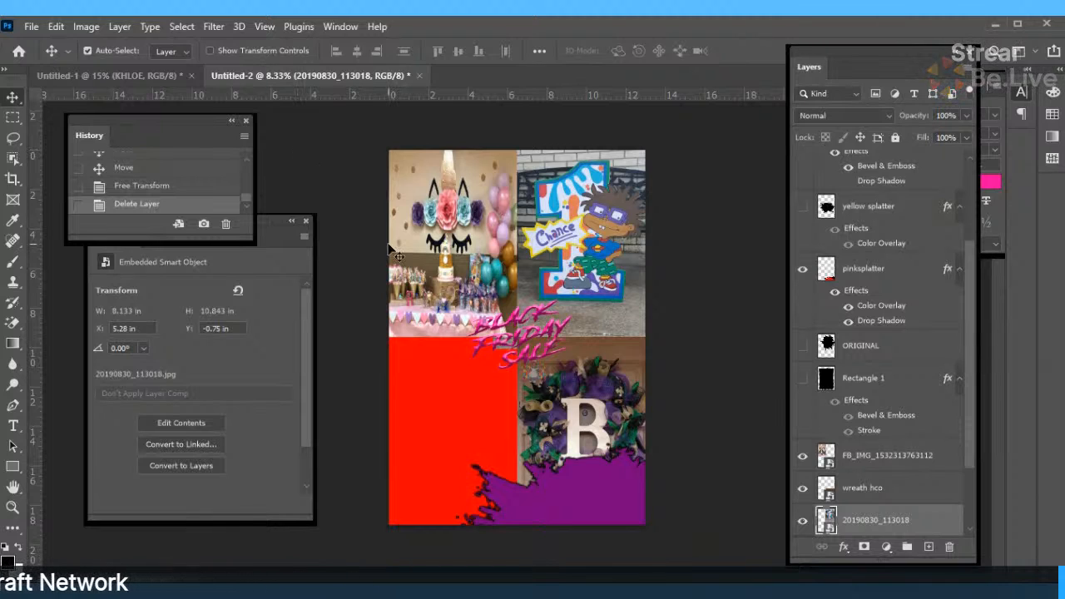
Move the purple splatter up and shrink it to 10.5 × 9.02 in over the collage centre.
{"action": "left_click_drag", "start_coordinate": [570, 481], "coordinate": [496, 299]}
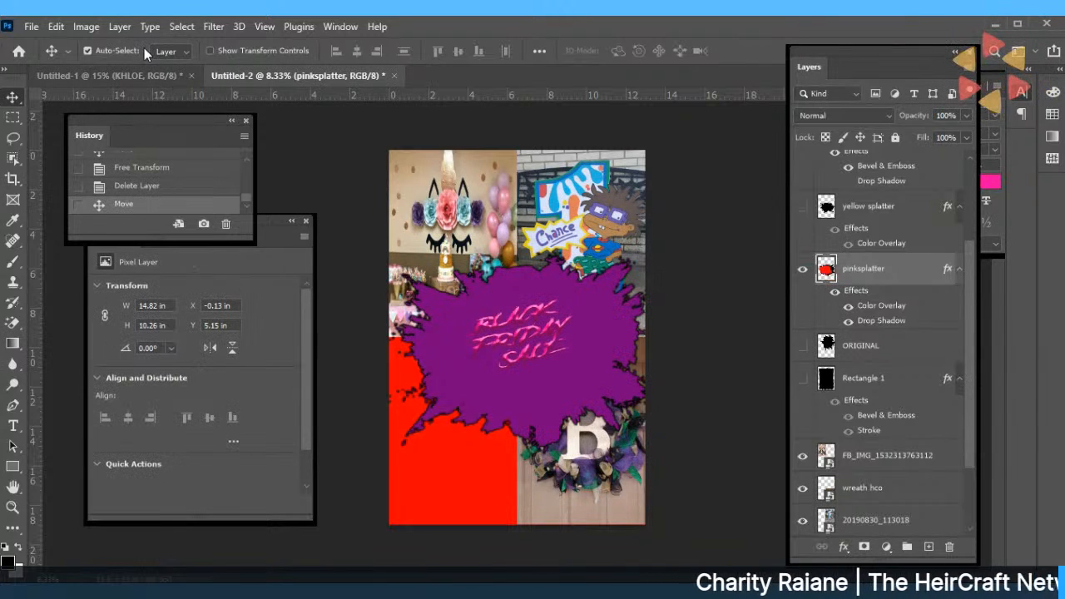
{"action": "left_click", "coordinate": [52, 26]}
{"action": "left_click", "coordinate": [114, 367]}
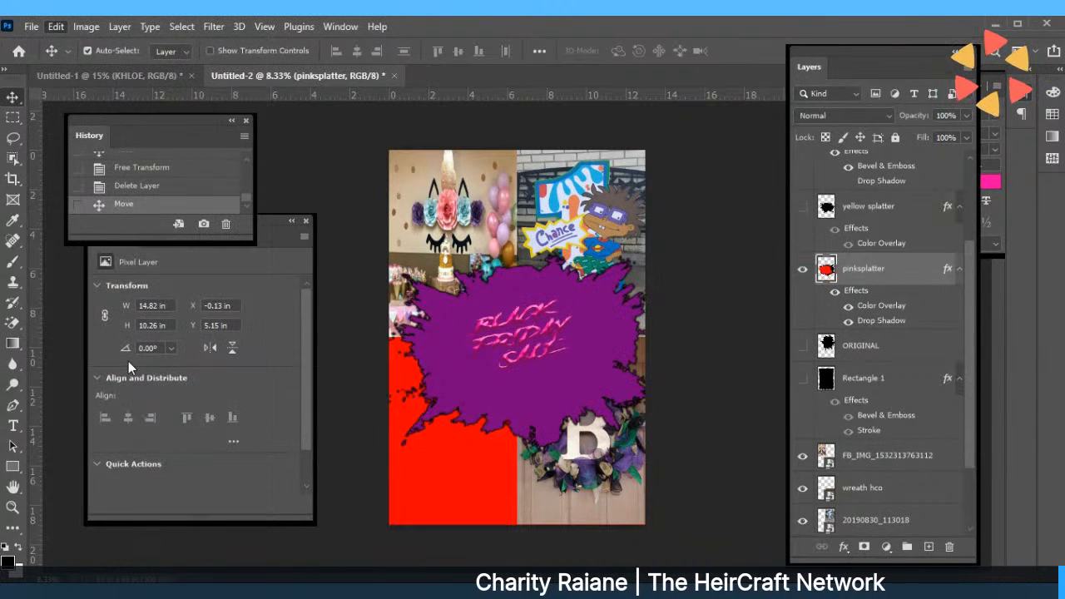
{"action": "left_click_drag", "start_coordinate": [386, 251], "coordinate": [471, 275]}
{"action": "left_click_drag", "start_coordinate": [627, 371], "coordinate": [566, 356]}
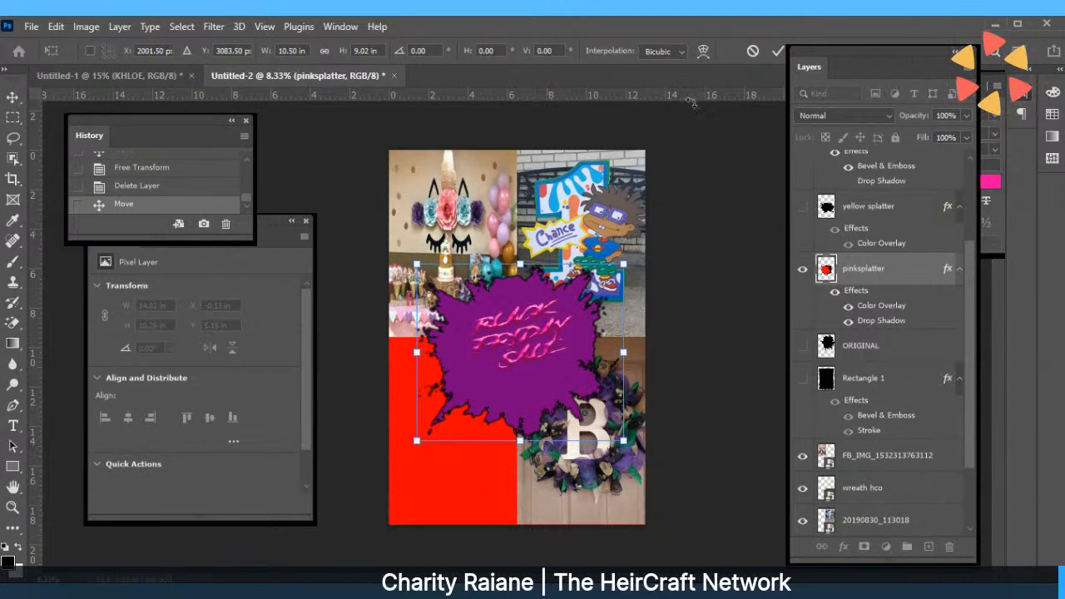
{"action": "left_click", "coordinate": [775, 55]}
Nudge the wreath photo down and drop the BLACK FRIDAY SALE text onto the splatter.
{"action": "left_click", "coordinate": [632, 517]}
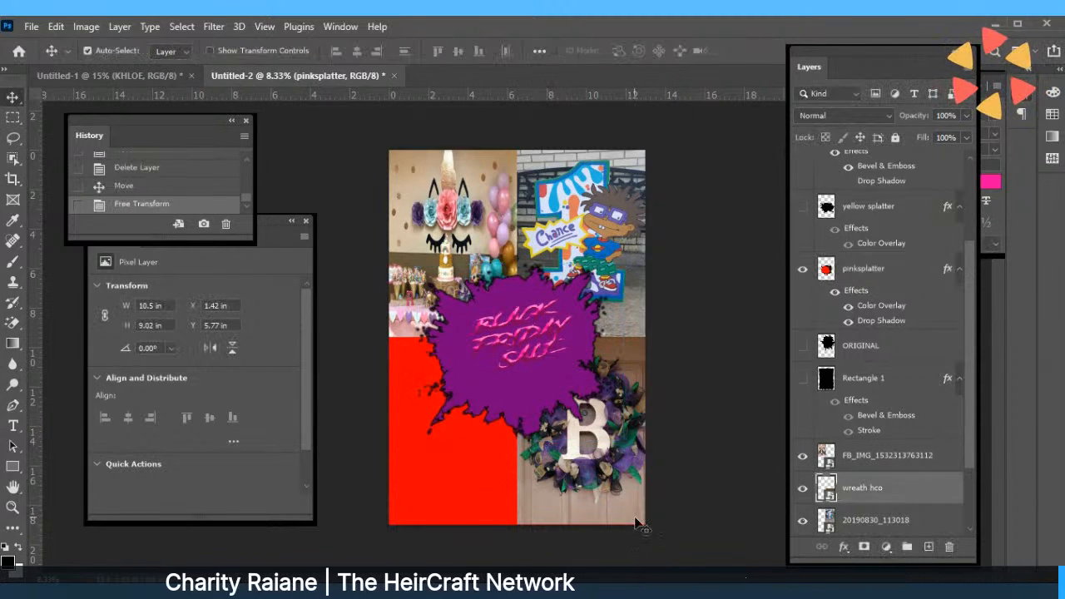
{"action": "left_click_drag", "start_coordinate": [634, 522], "coordinate": [634, 529]}
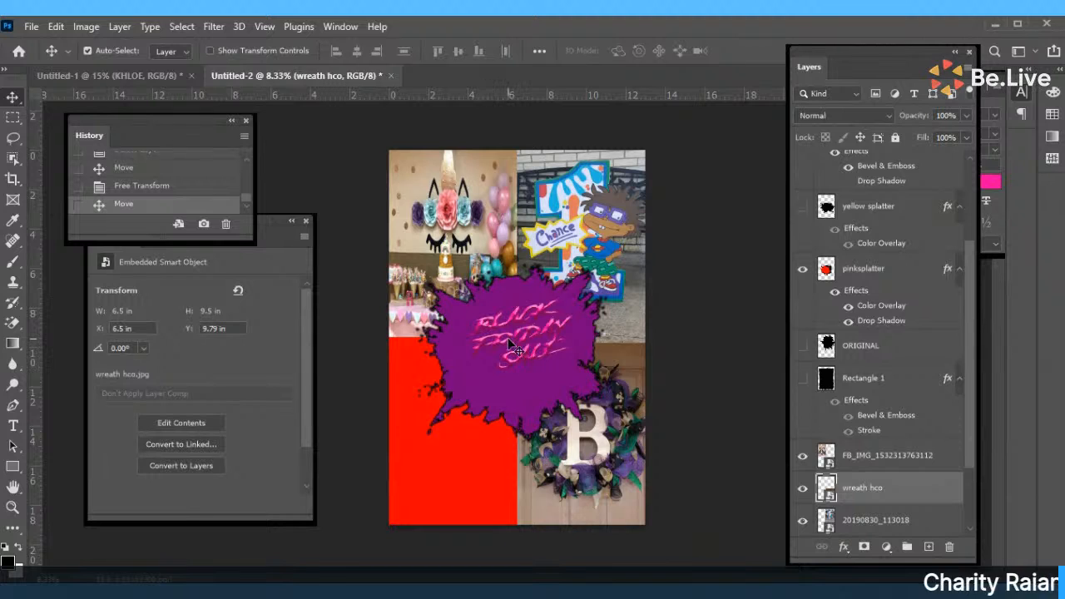
{"action": "left_click_drag", "start_coordinate": [506, 353], "coordinate": [511, 361]}
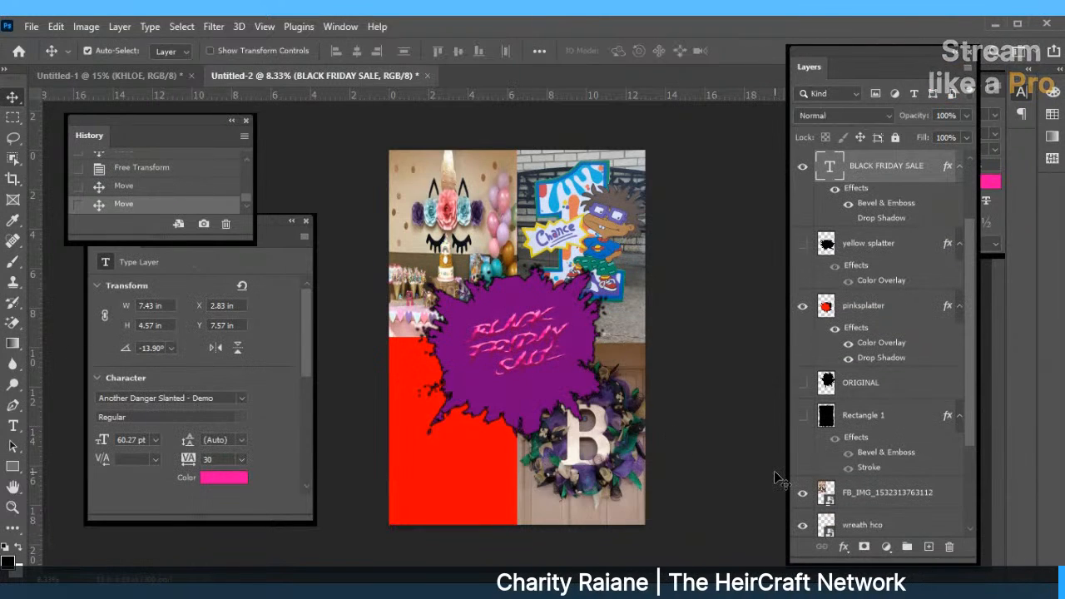
Place the balloon party photo 20200228_201655 (1) into the poster.
{"action": "left_click", "coordinate": [30, 26]}
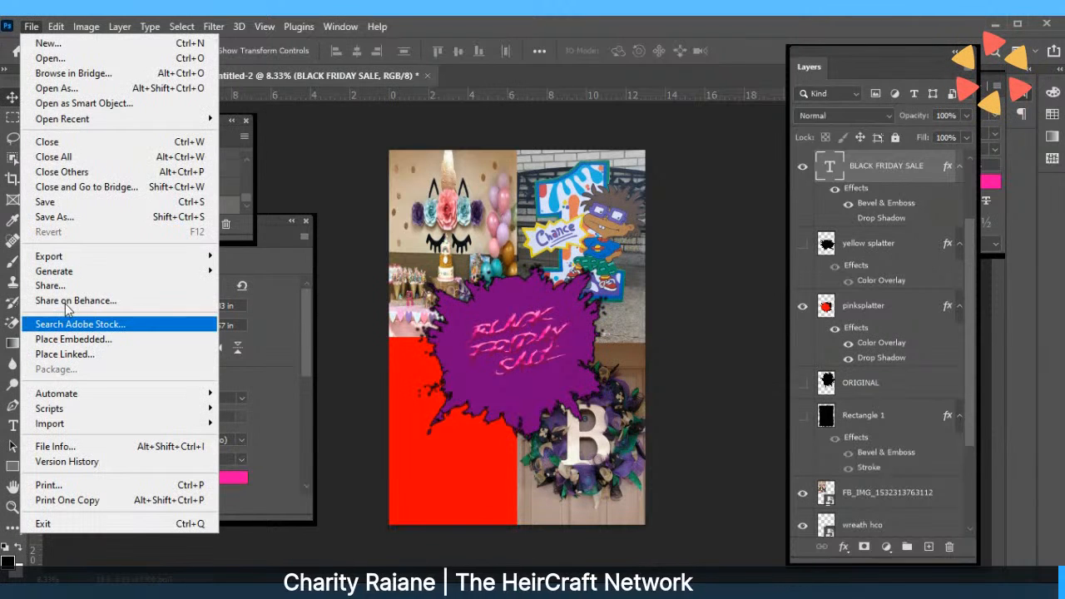
{"action": "left_click", "coordinate": [64, 338]}
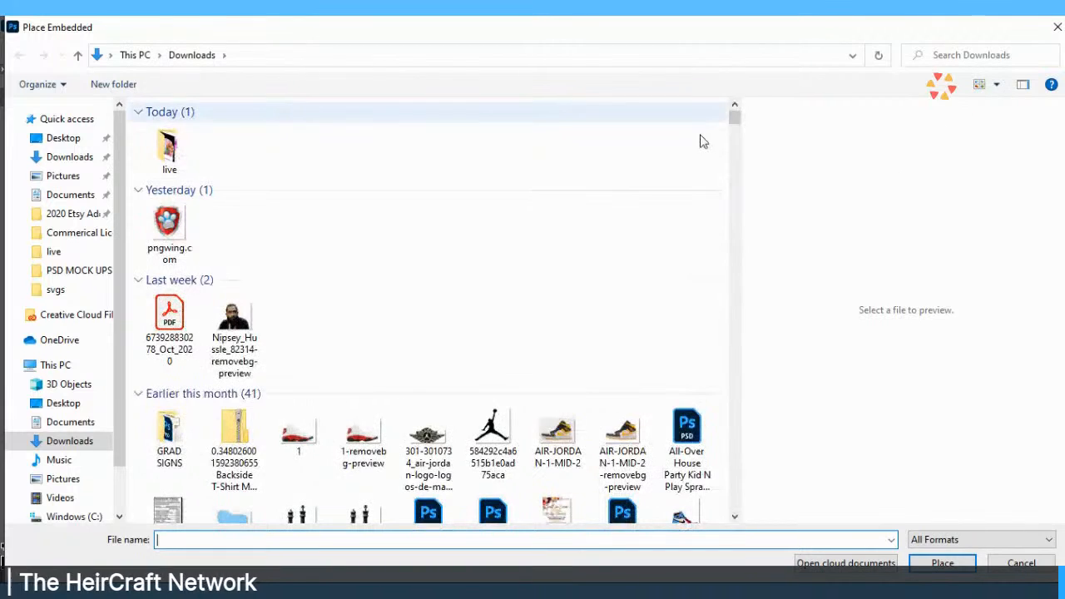
{"action": "scroll", "coordinate": [737, 127], "scroll_direction": "down", "scroll_amount": 3}
{"action": "left_click_drag", "start_coordinate": [737, 126], "coordinate": [737, 140]}
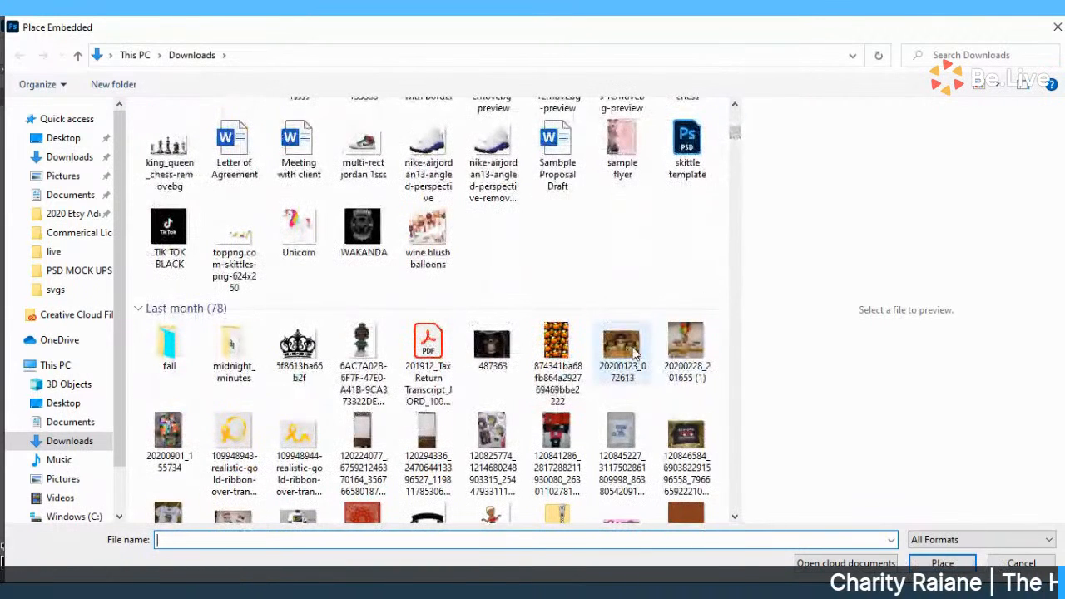
{"action": "left_click", "coordinate": [688, 351]}
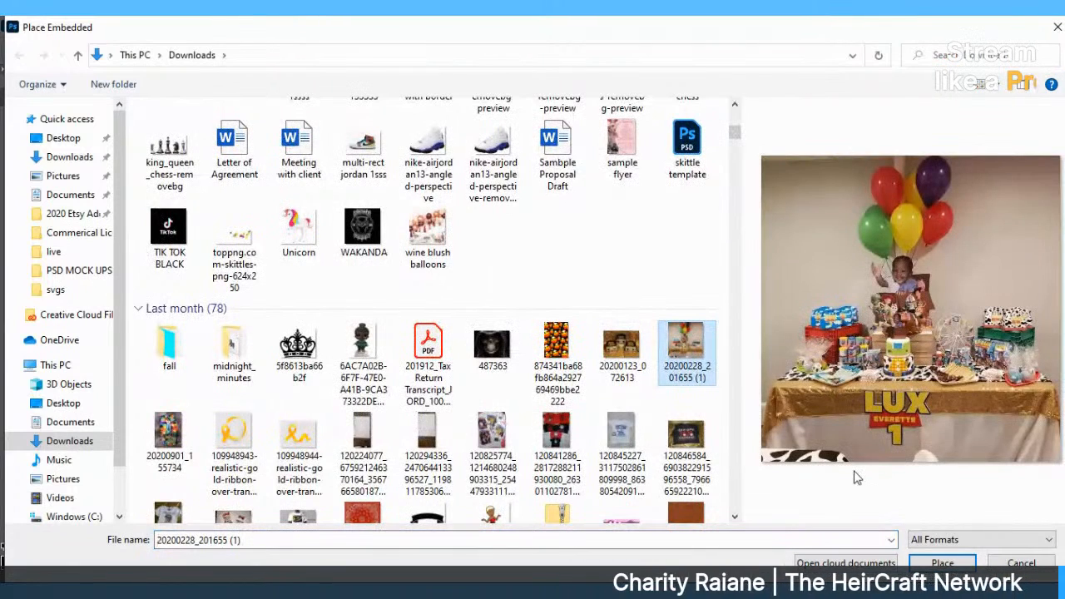
{"action": "left_click", "coordinate": [943, 566]}
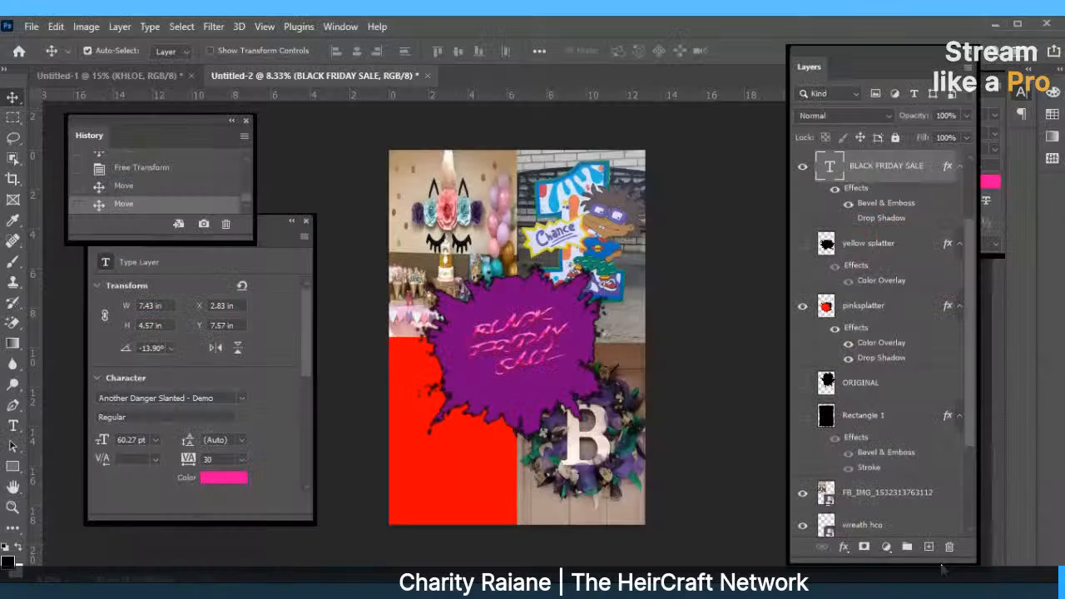
Fit the balloon photo to 6.543 × 10.257 in at lower left and move its layer below the splatter.
{"action": "left_click_drag", "start_coordinate": [511, 353], "coordinate": [472, 371]}
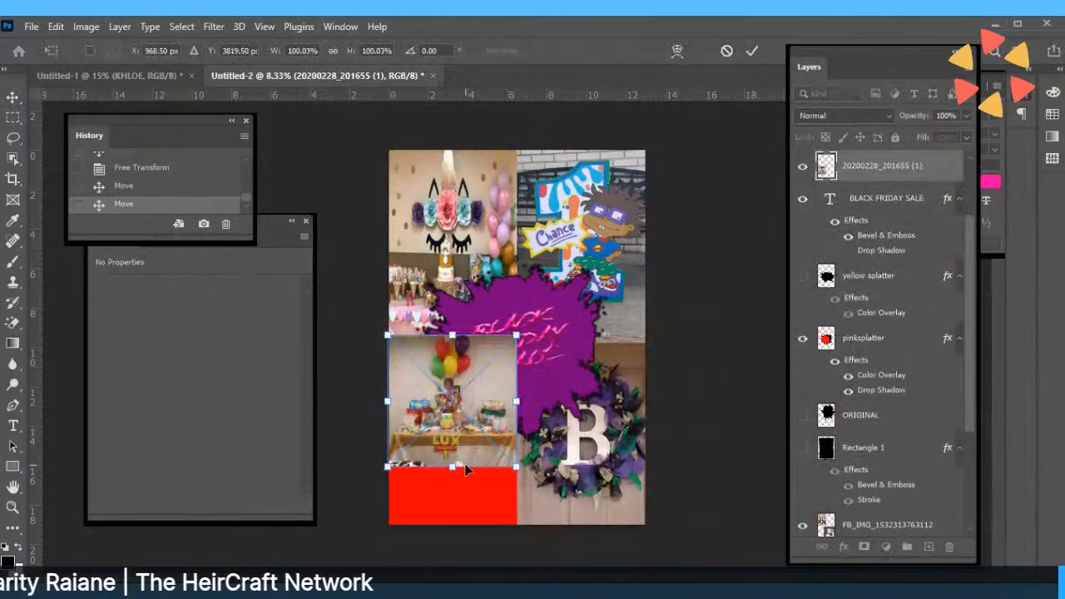
{"action": "left_click_drag", "start_coordinate": [452, 470], "coordinate": [455, 536]}
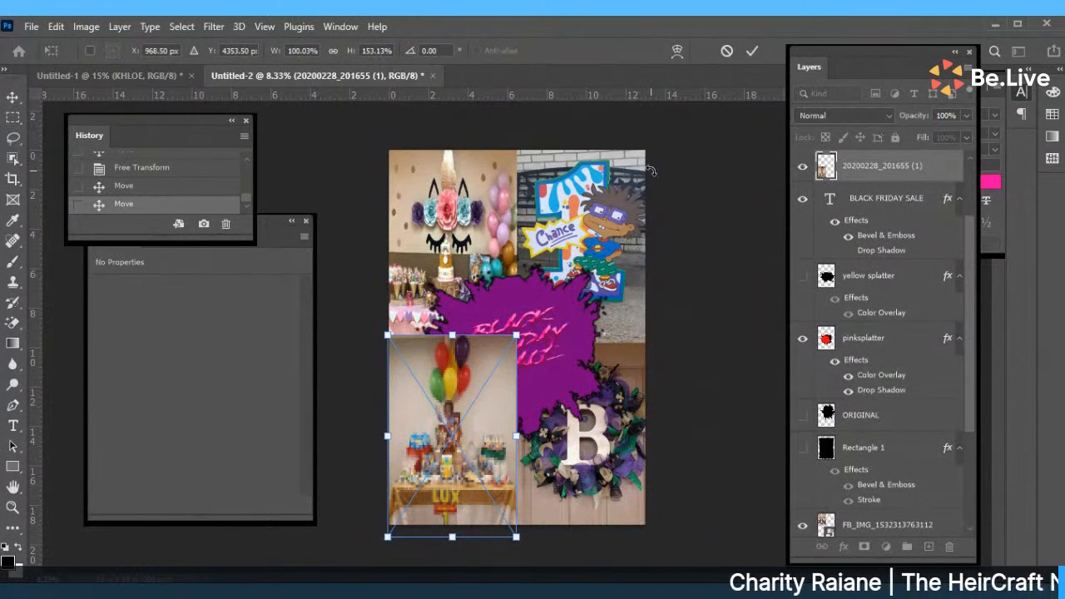
{"action": "left_click", "coordinate": [752, 51]}
{"action": "left_click_drag", "start_coordinate": [854, 168], "coordinate": [825, 450]}
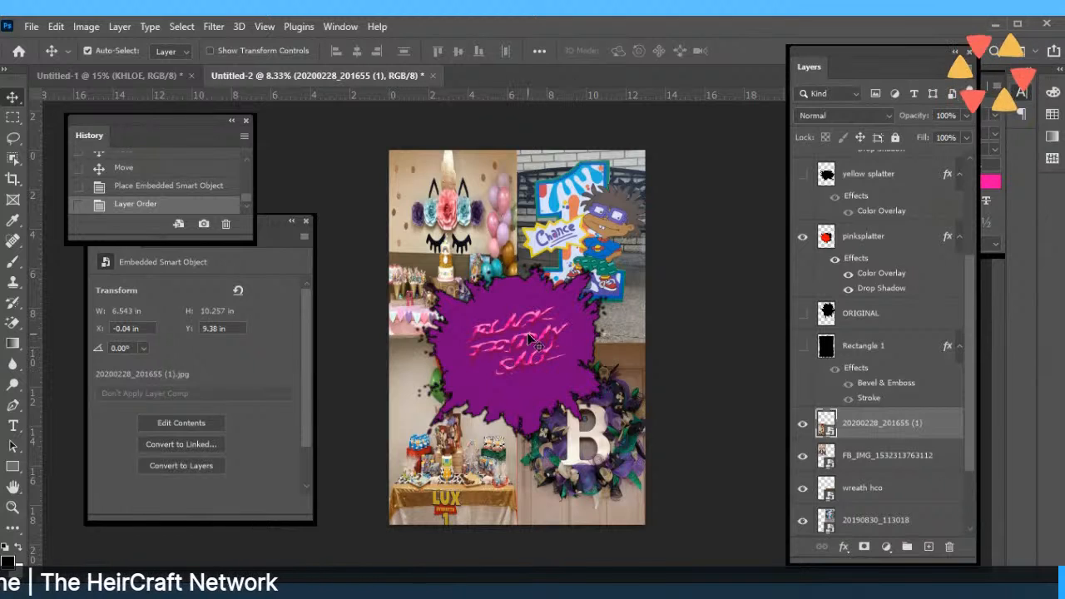
Start a Free Transform on the 20190830_113018 photo, then cancel it.
{"action": "left_click", "coordinate": [534, 279]}
{"action": "left_click", "coordinate": [55, 26]}
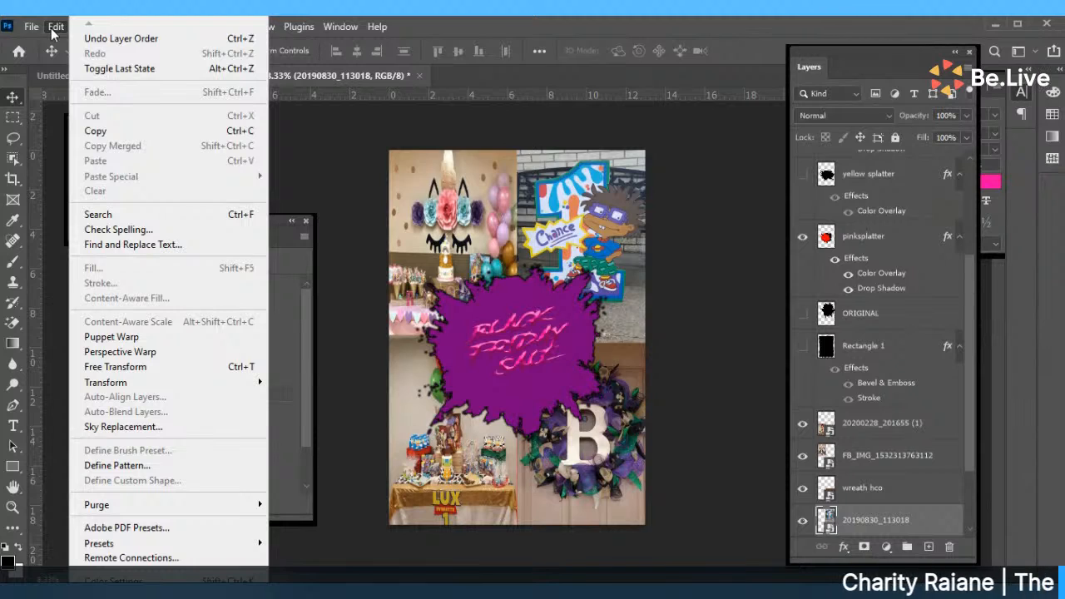
{"action": "left_click", "coordinate": [55, 27]}
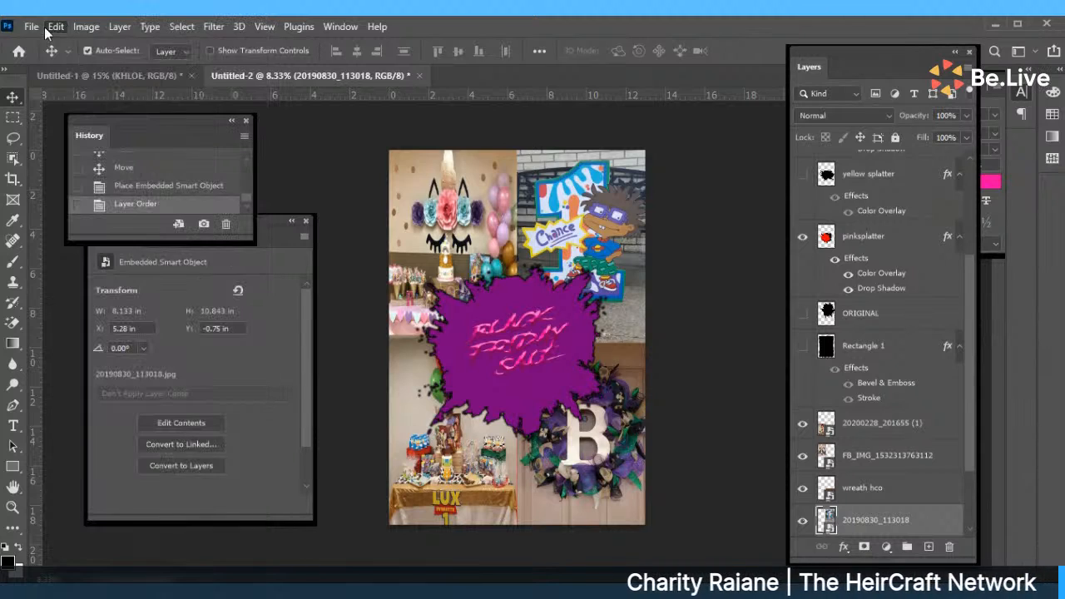
{"action": "left_click", "coordinate": [31, 27]}
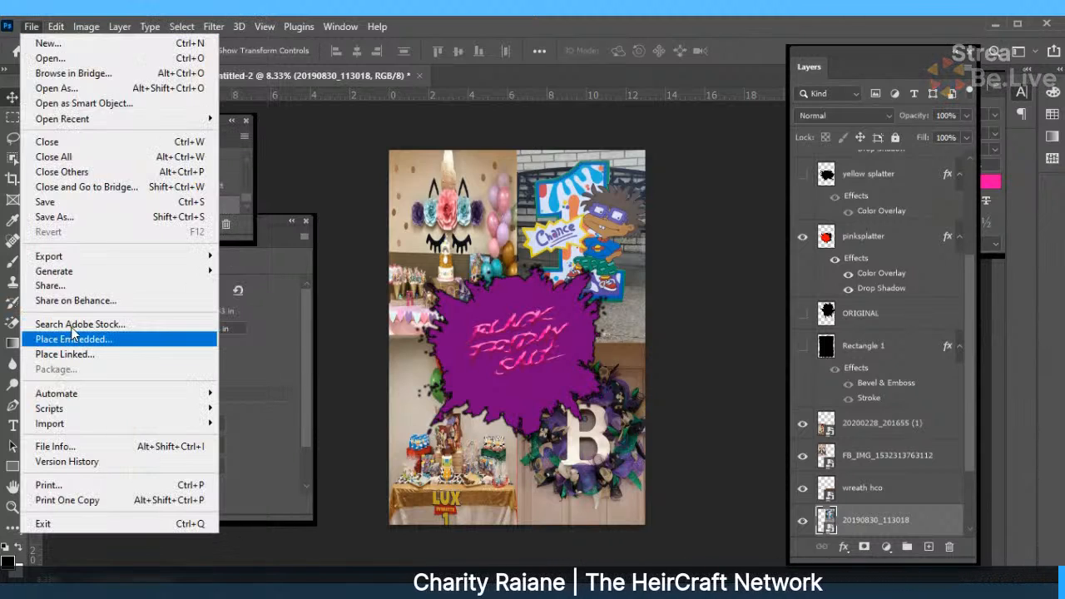
{"action": "left_click", "coordinate": [30, 27]}
{"action": "left_click", "coordinate": [55, 27]}
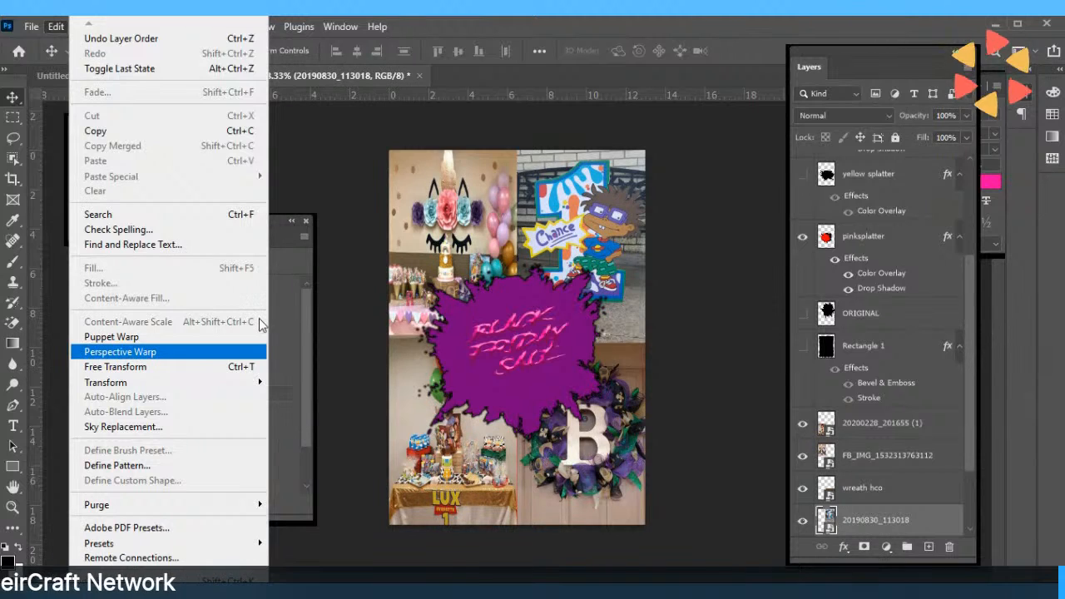
{"action": "mouse_move", "coordinate": [261, 385]}
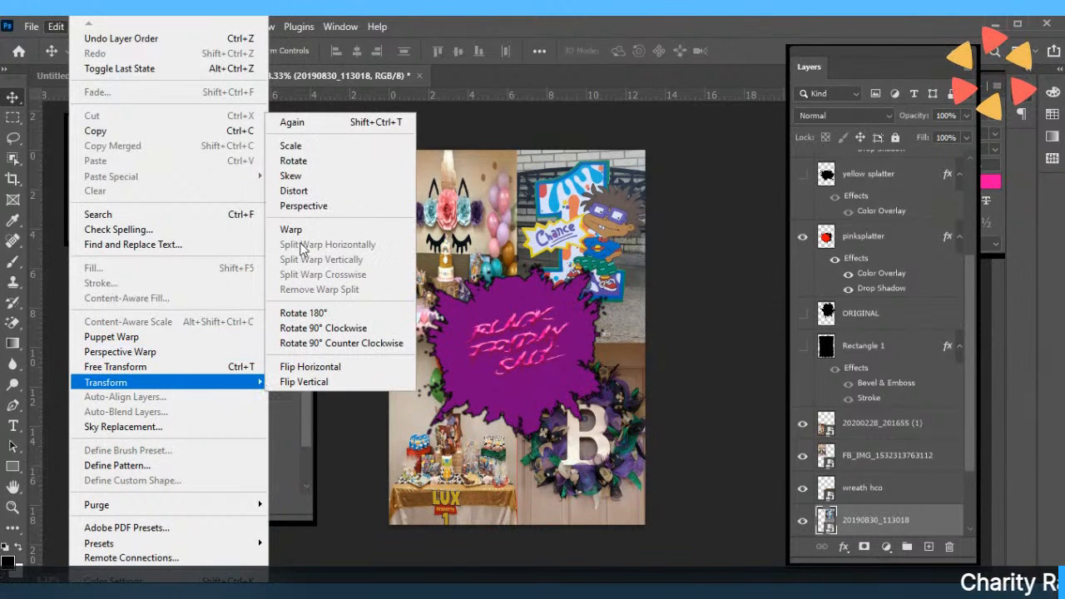
{"action": "left_click", "coordinate": [293, 161]}
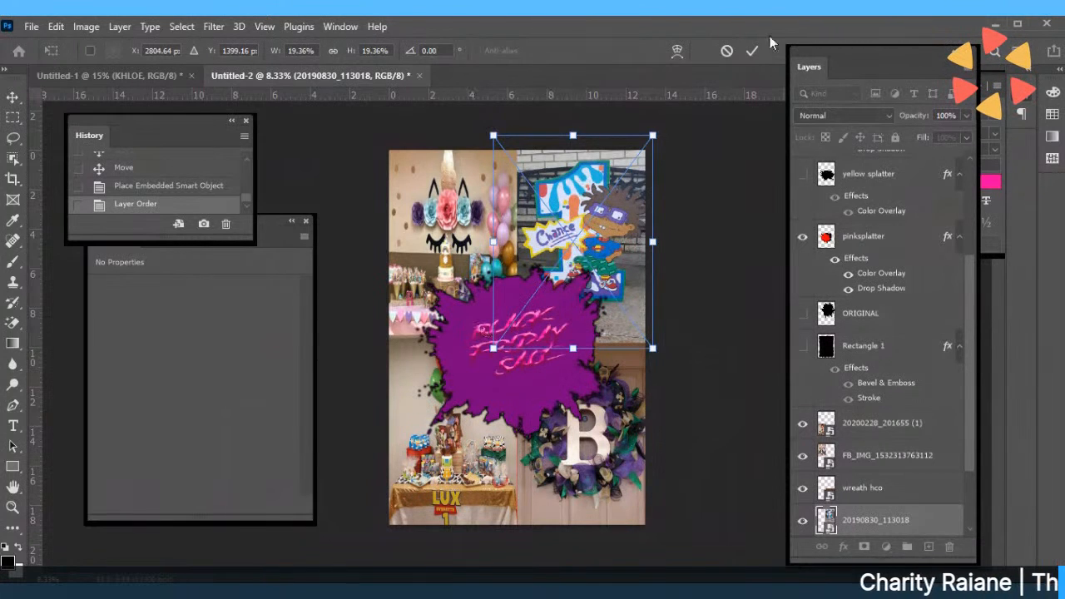
{"action": "left_click", "coordinate": [727, 51]}
Rotate the purple splatter slightly, shrink it to 10.06 × 9.03 in, and move it up-left.
{"action": "left_click", "coordinate": [529, 293]}
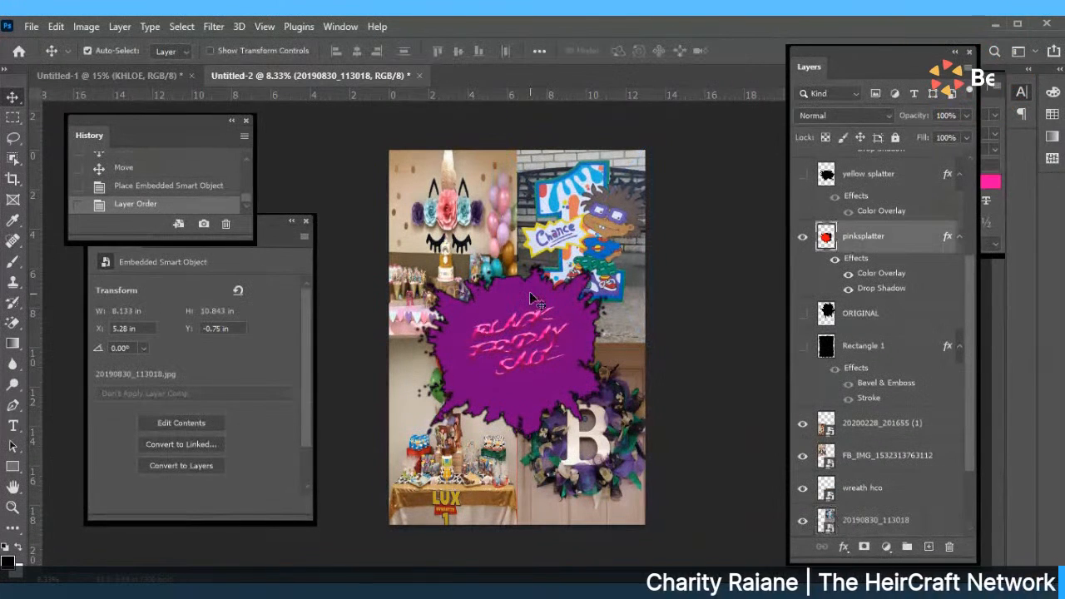
{"action": "left_click", "coordinate": [57, 26]}
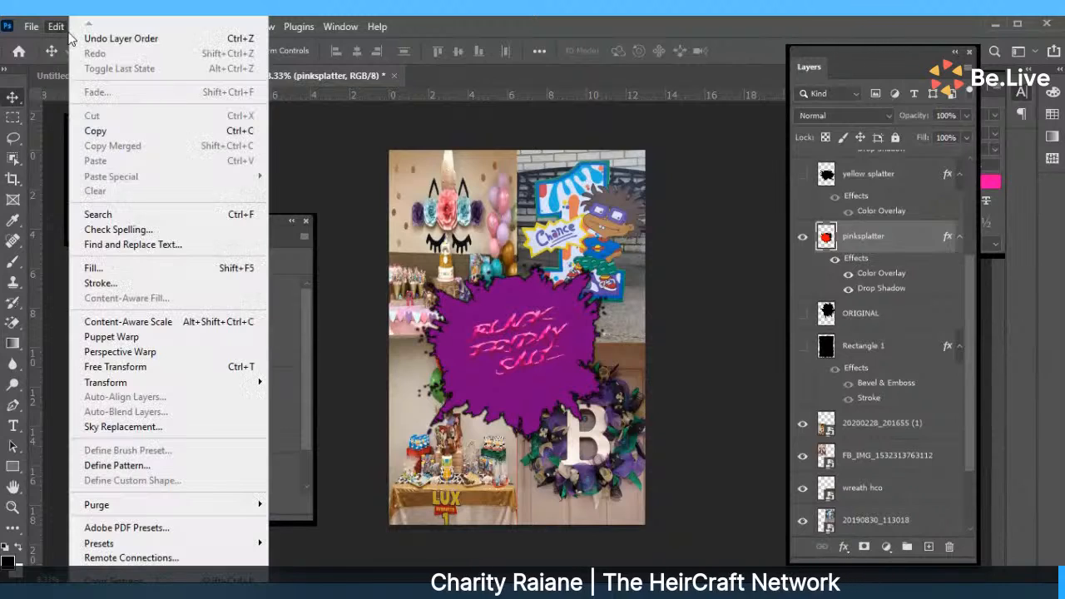
{"action": "left_click", "coordinate": [100, 371]}
{"action": "left_click_drag", "start_coordinate": [640, 258], "coordinate": [651, 306]}
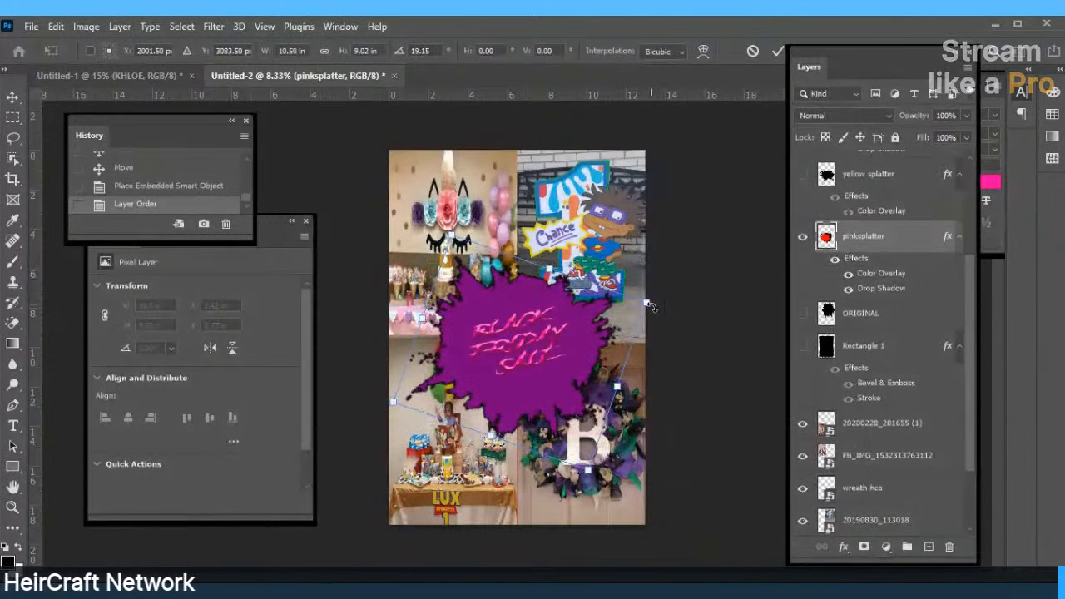
{"action": "left_click_drag", "start_coordinate": [450, 237], "coordinate": [466, 242]}
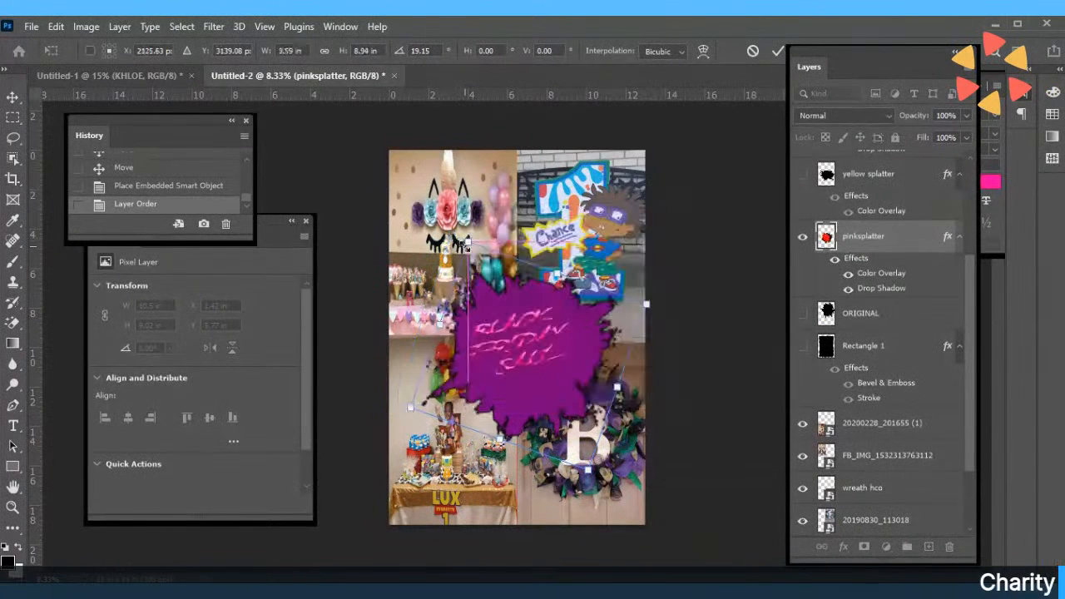
{"action": "mouse_move", "coordinate": [503, 370]}
{"action": "left_mouse_down"}
{"action": "mouse_move", "coordinate": [507, 356]}
{"action": "mouse_move", "coordinate": [493, 359]}
{"action": "left_mouse_up"}
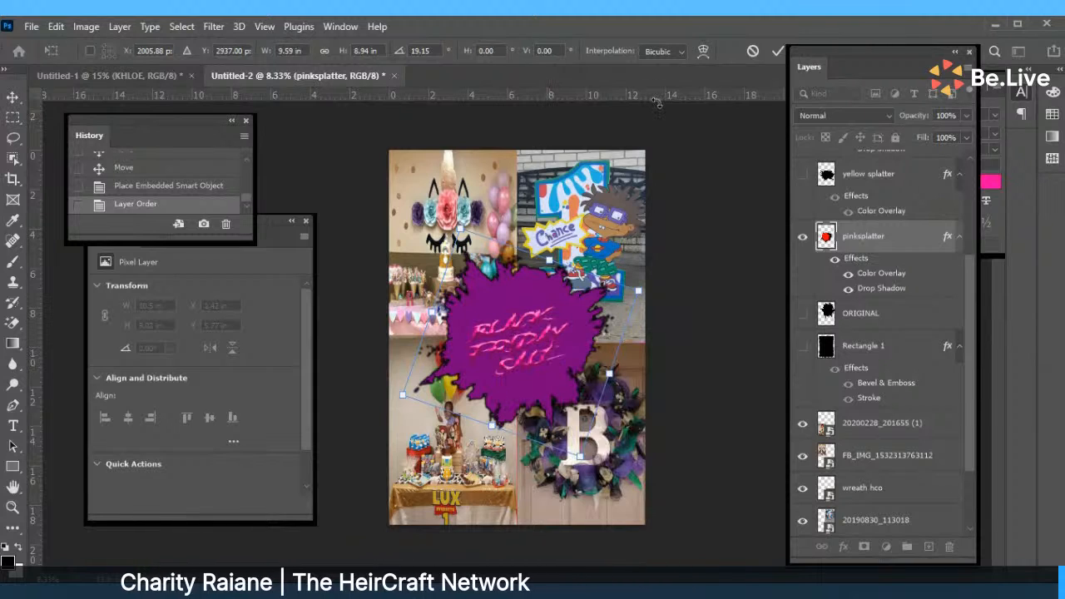
{"action": "left_click", "coordinate": [777, 51]}
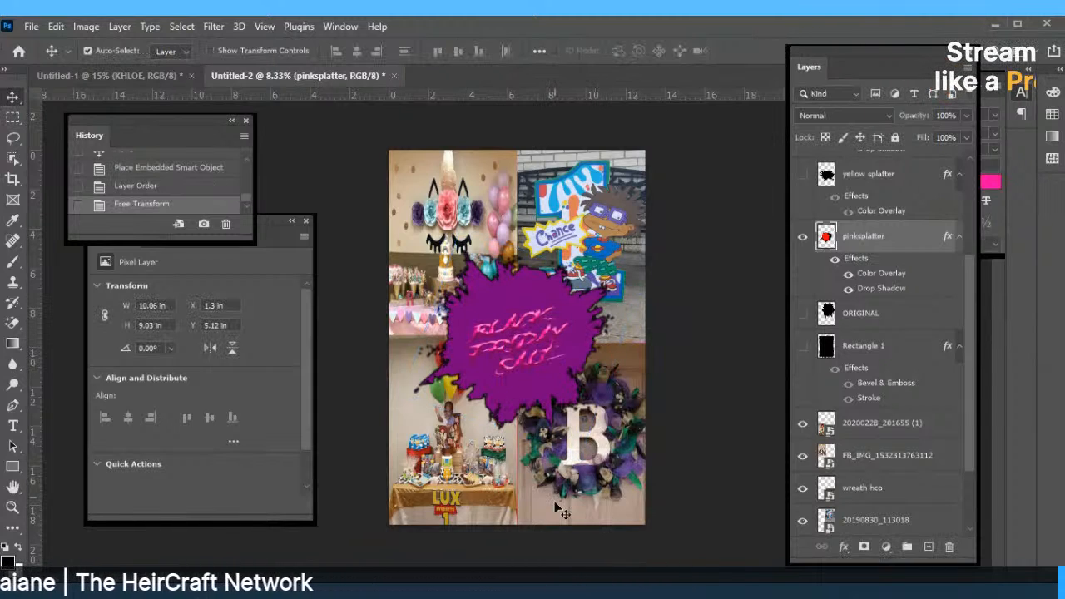
{"action": "left_click", "coordinate": [499, 310]}
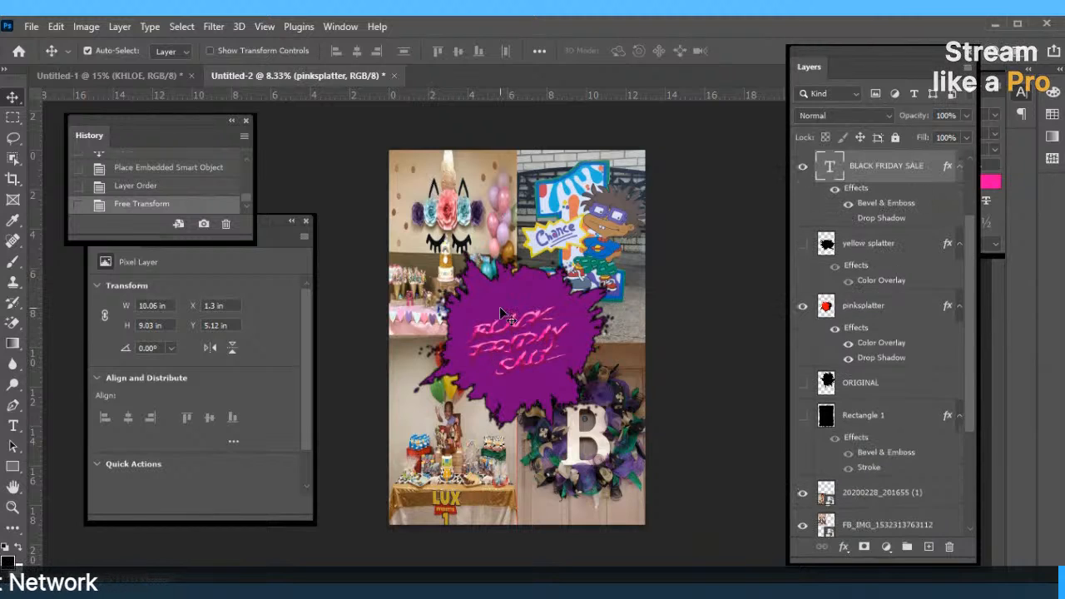
Select the four collage photo layers and merge them into the 20200228_201655 (1) layer.
{"action": "left_click", "coordinate": [845, 495]}
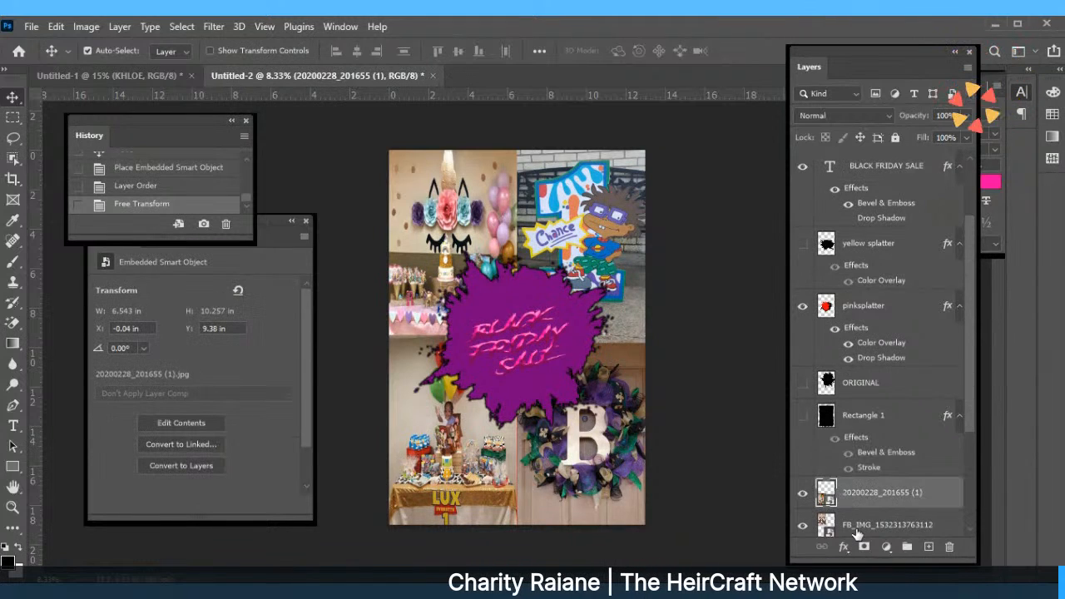
{"action": "left_click", "coordinate": [849, 516]}
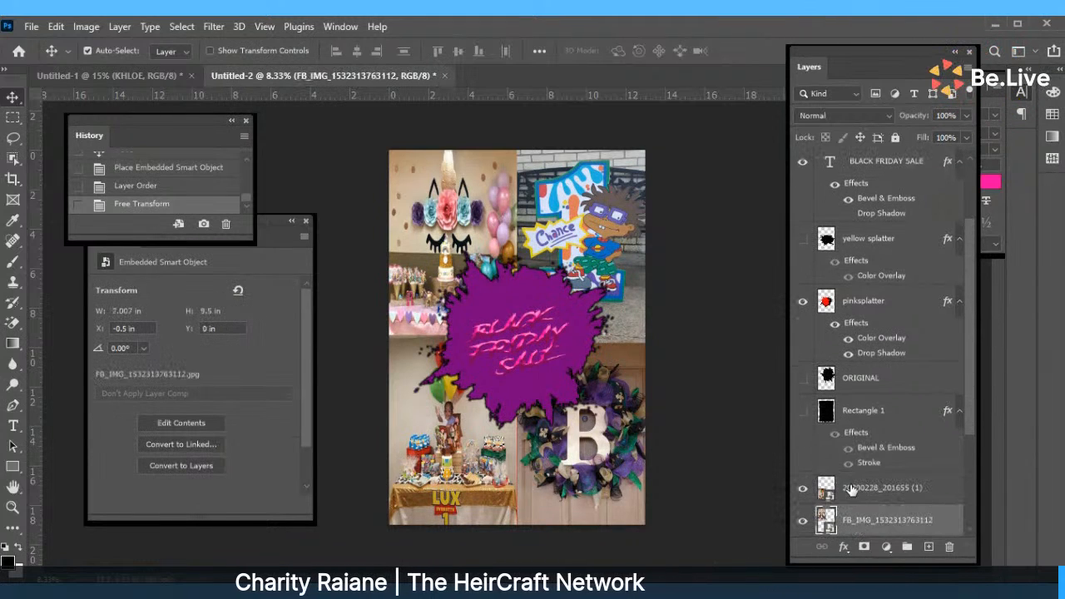
{"action": "left_click", "coordinate": [851, 500], "text": "shift"}
{"action": "scroll", "coordinate": [965, 380], "scroll_direction": "down", "scroll_amount": 1}
{"action": "scroll", "coordinate": [969, 382], "scroll_direction": "down", "scroll_amount": 1}
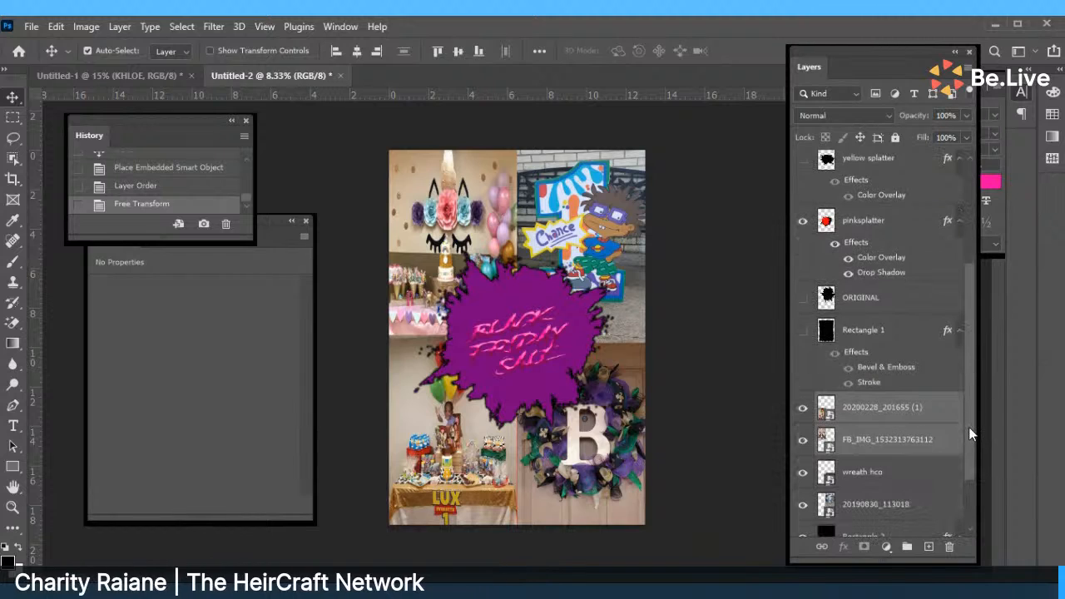
{"action": "left_click", "coordinate": [880, 509], "text": "shift"}
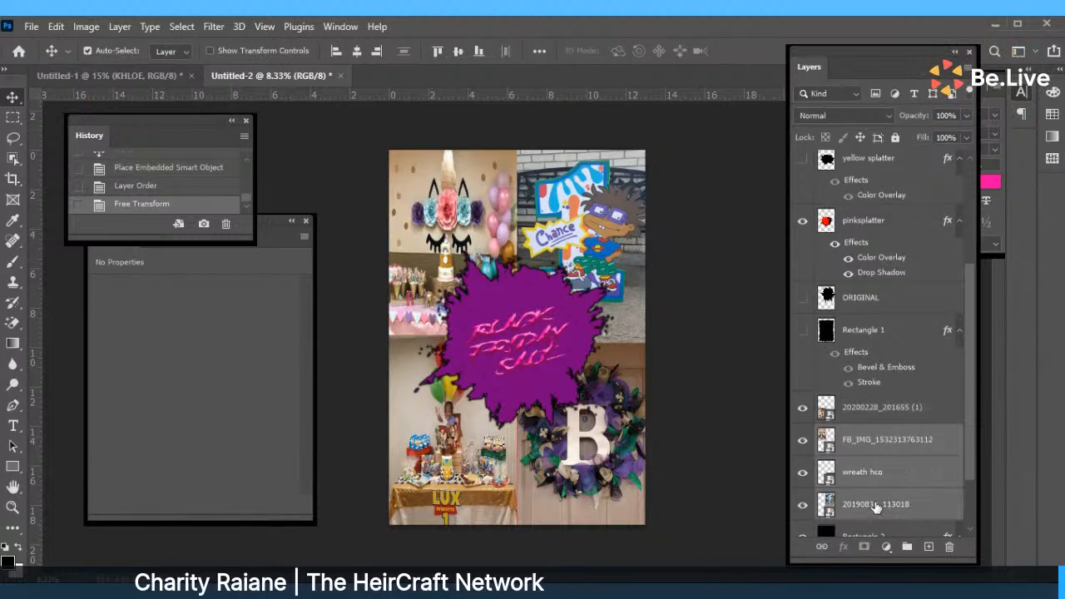
{"action": "left_click", "coordinate": [880, 411]}
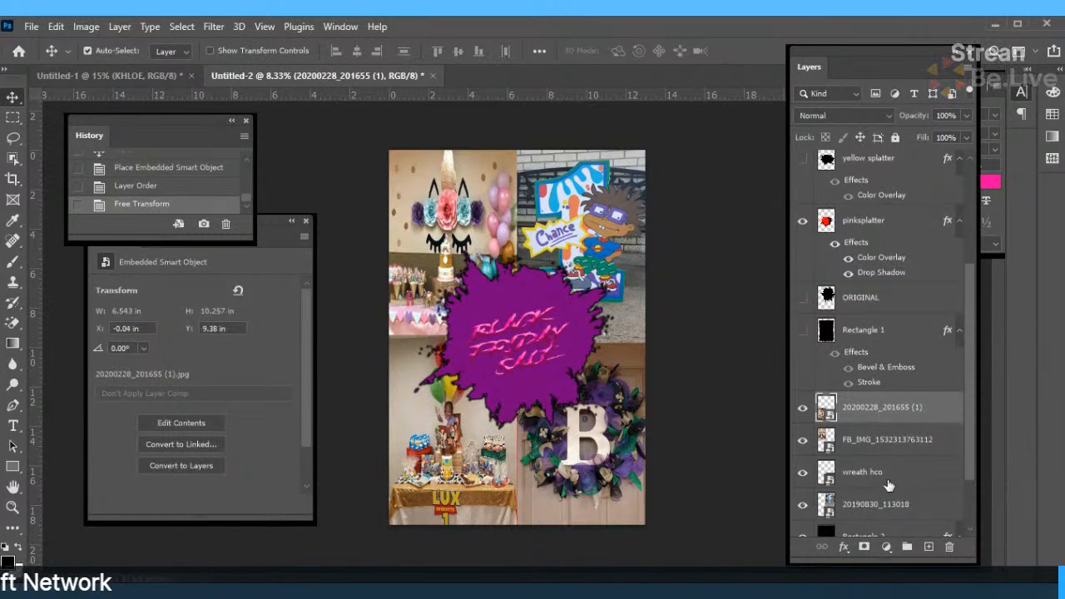
{"action": "left_click", "coordinate": [888, 505], "text": "shift"}
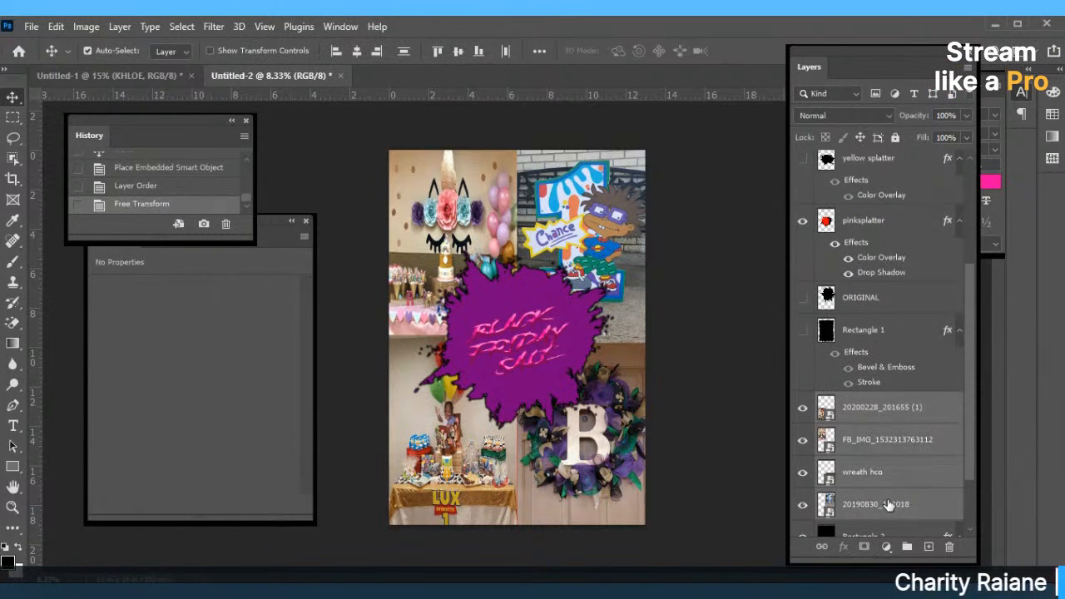
{"action": "right_click", "coordinate": [887, 472]}
{"action": "left_click", "coordinate": [727, 516]}
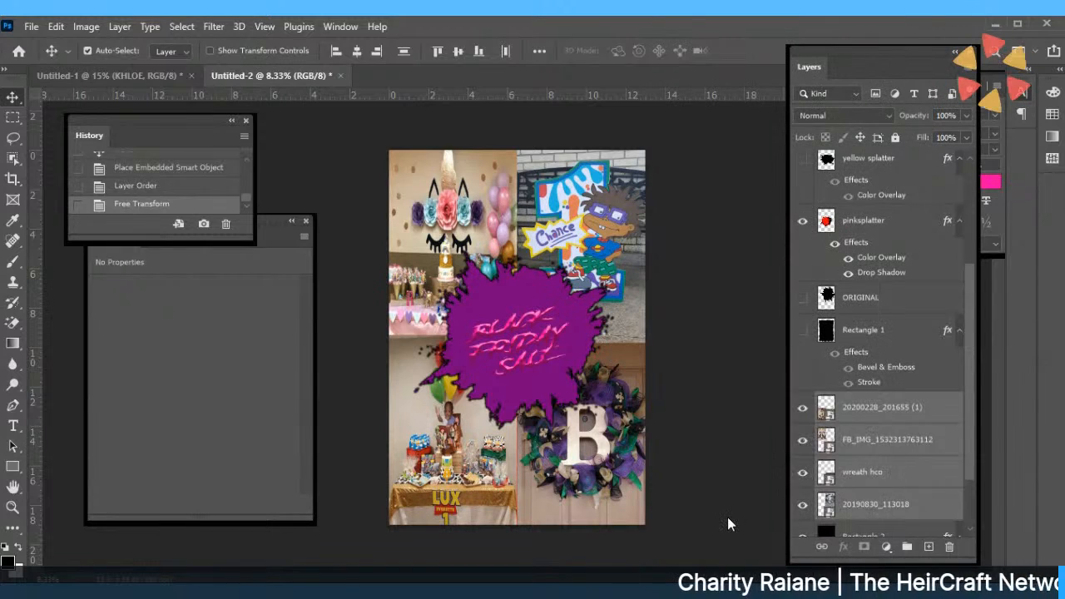
Lower the merged collage's opacity to 43% and hide the red Rectangle 2 layer.
{"action": "left_click", "coordinate": [967, 115]}
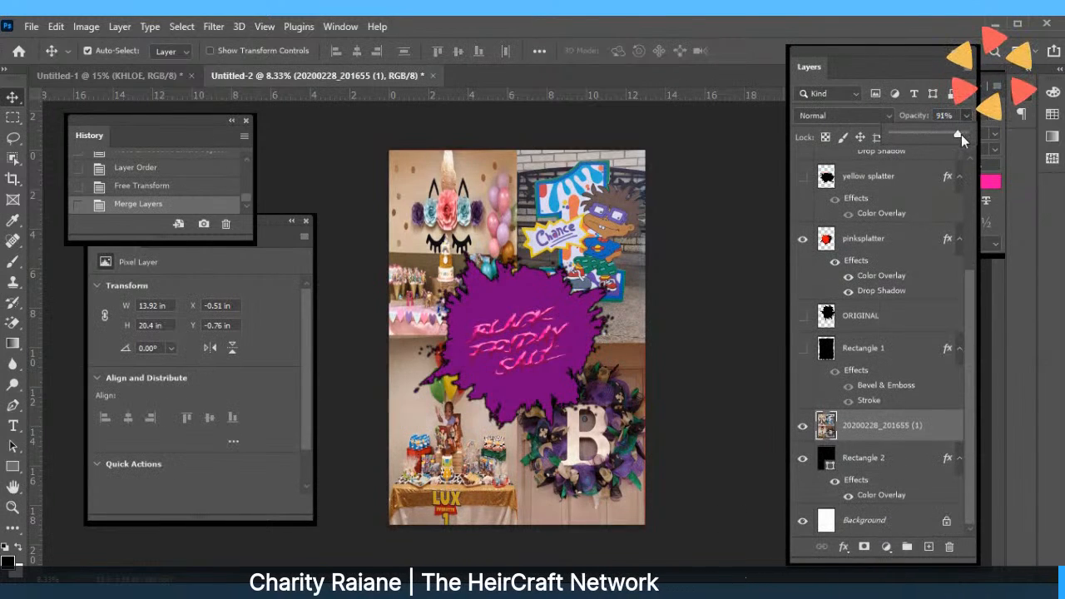
{"action": "left_click_drag", "start_coordinate": [960, 134], "coordinate": [923, 133]}
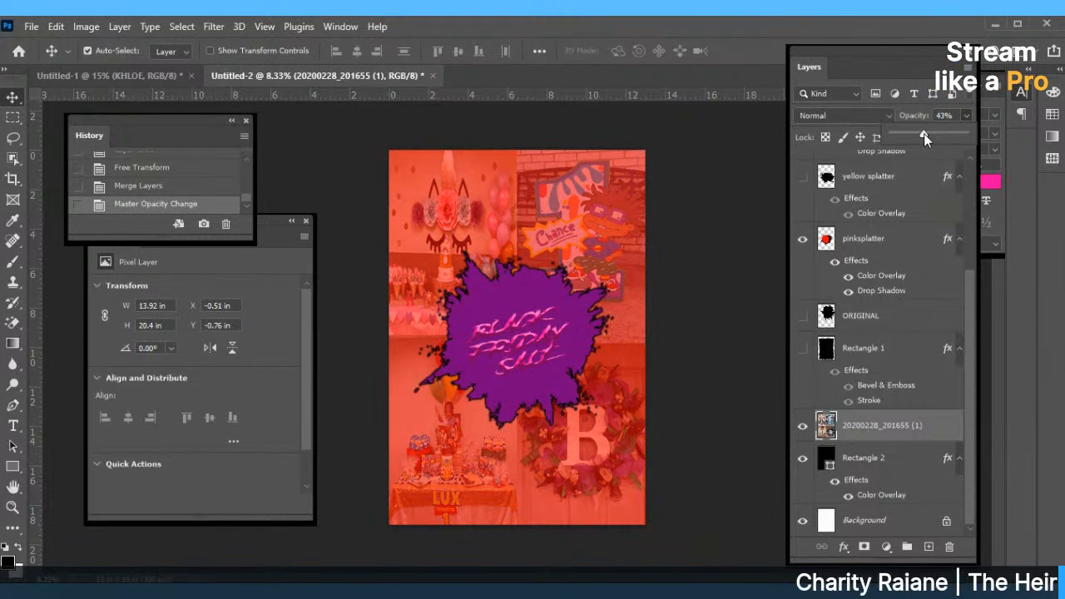
{"action": "left_click", "coordinate": [803, 459]}
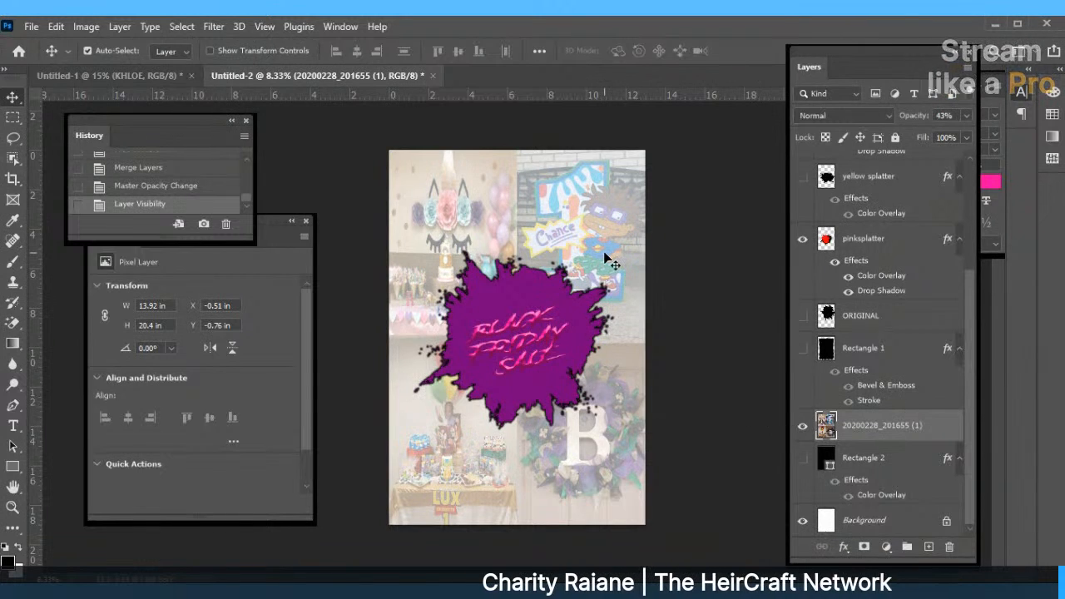
Hide the pinksplatter layer and shift the BLACK FRIDAY SALE text up and left.
{"action": "left_click_drag", "start_coordinate": [970, 297], "coordinate": [970, 193]}
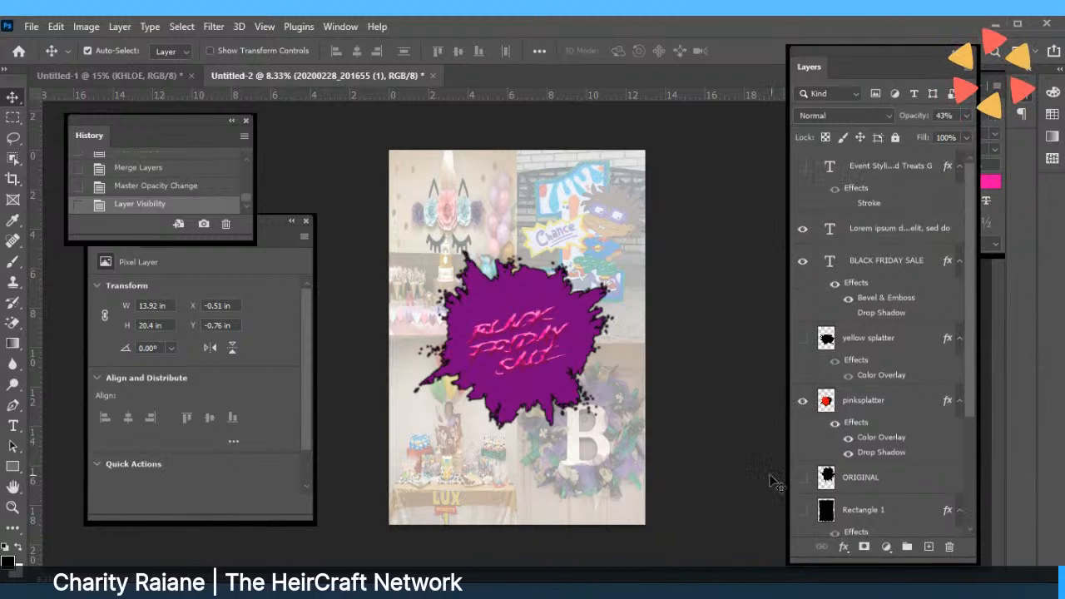
{"action": "left_click", "coordinate": [804, 403]}
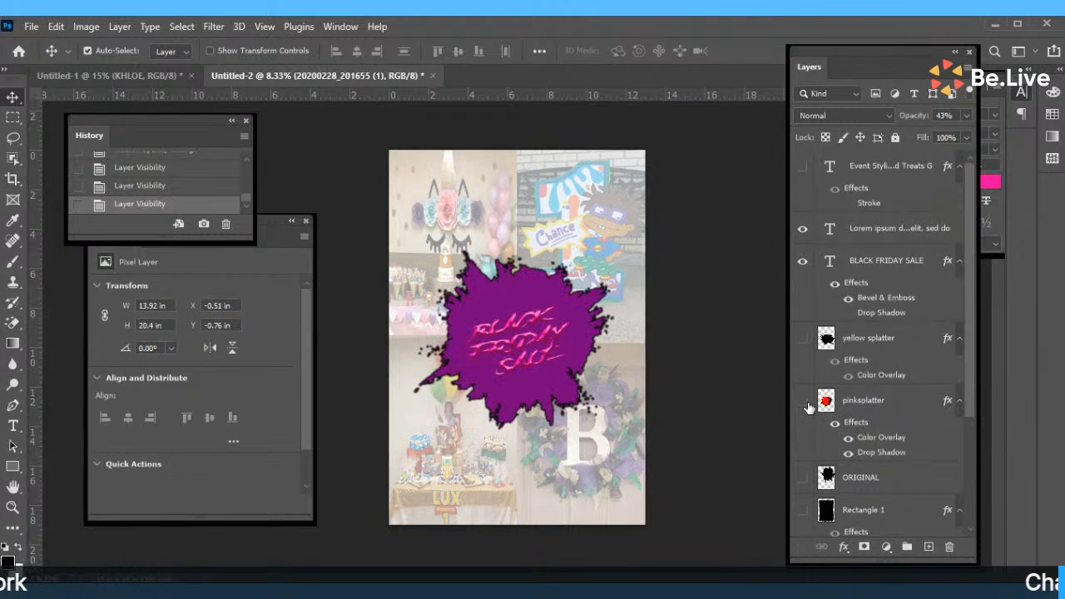
{"action": "left_click", "coordinate": [805, 404]}
{"action": "left_click_drag", "start_coordinate": [549, 358], "coordinate": [530, 322]}
Change the BLACK FRIDAY SALE text colour to red.
{"action": "double_click", "coordinate": [530, 322]}
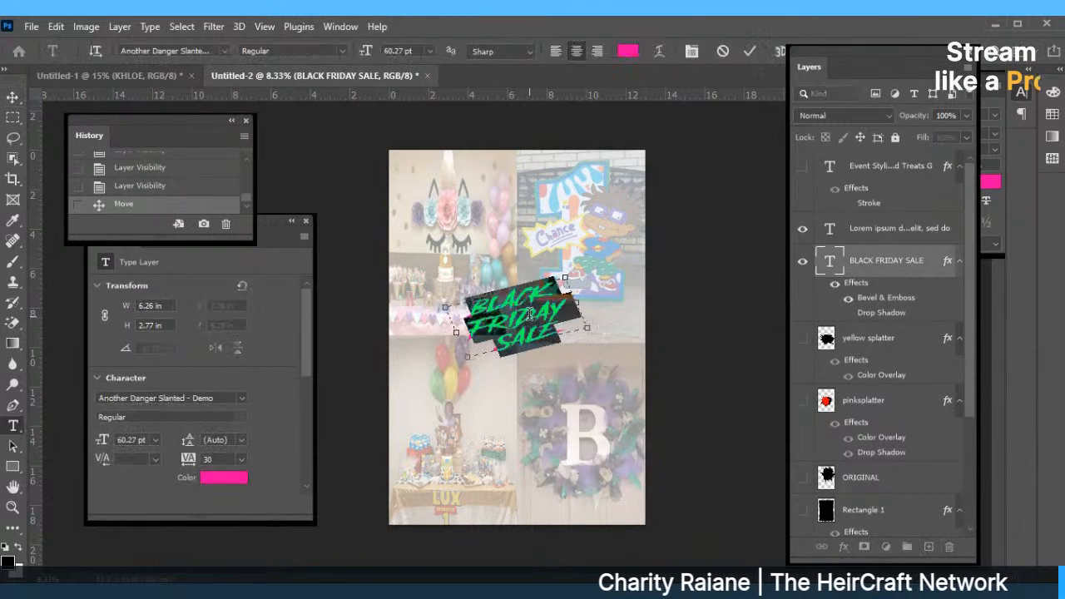
{"action": "left_click", "coordinate": [629, 51]}
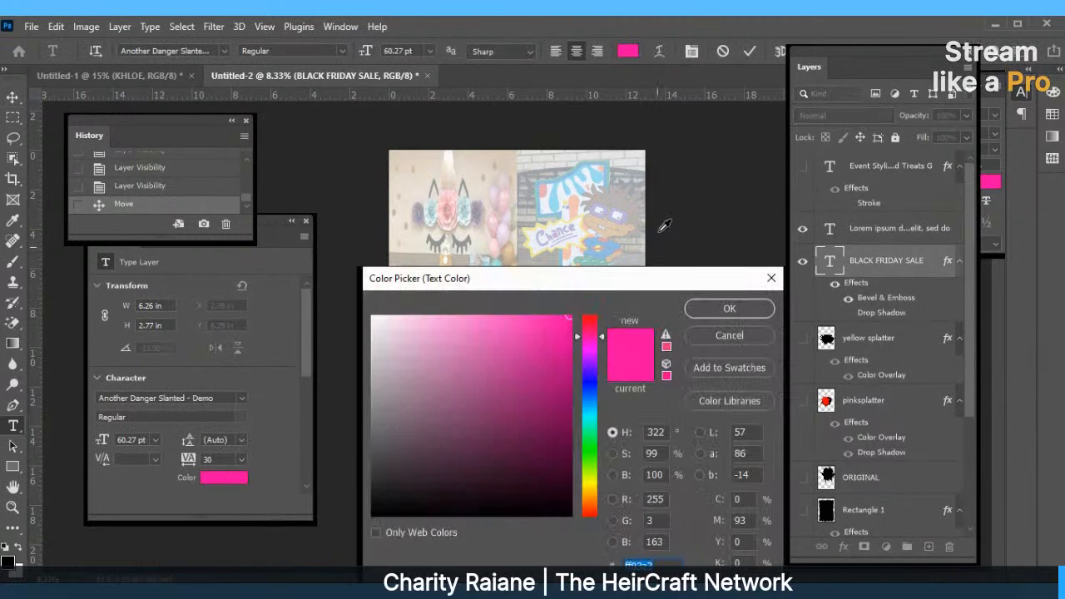
{"action": "left_click", "coordinate": [590, 317]}
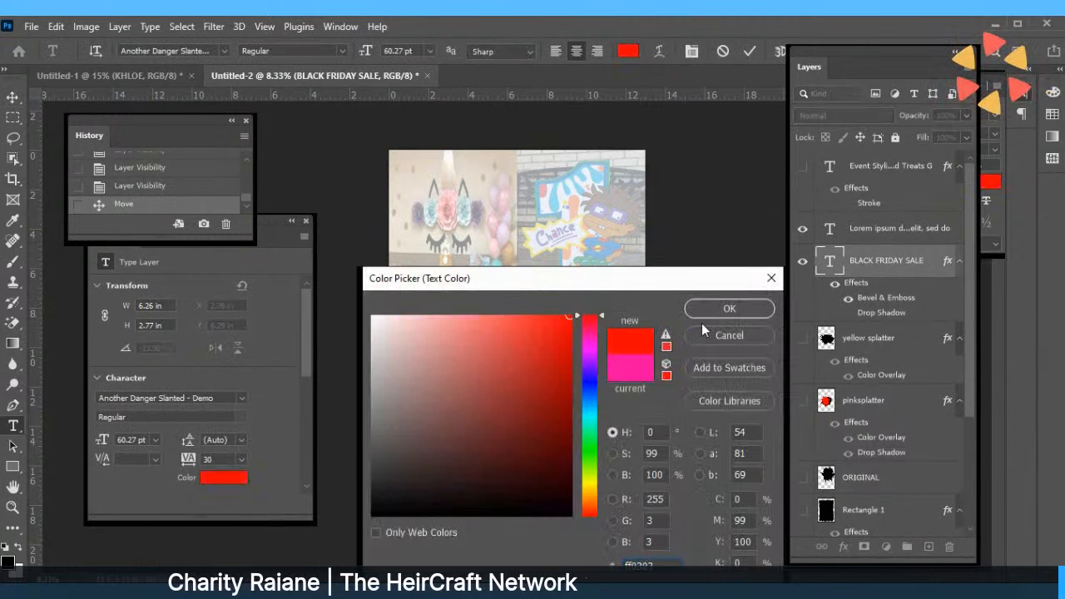
{"action": "left_click", "coordinate": [759, 313]}
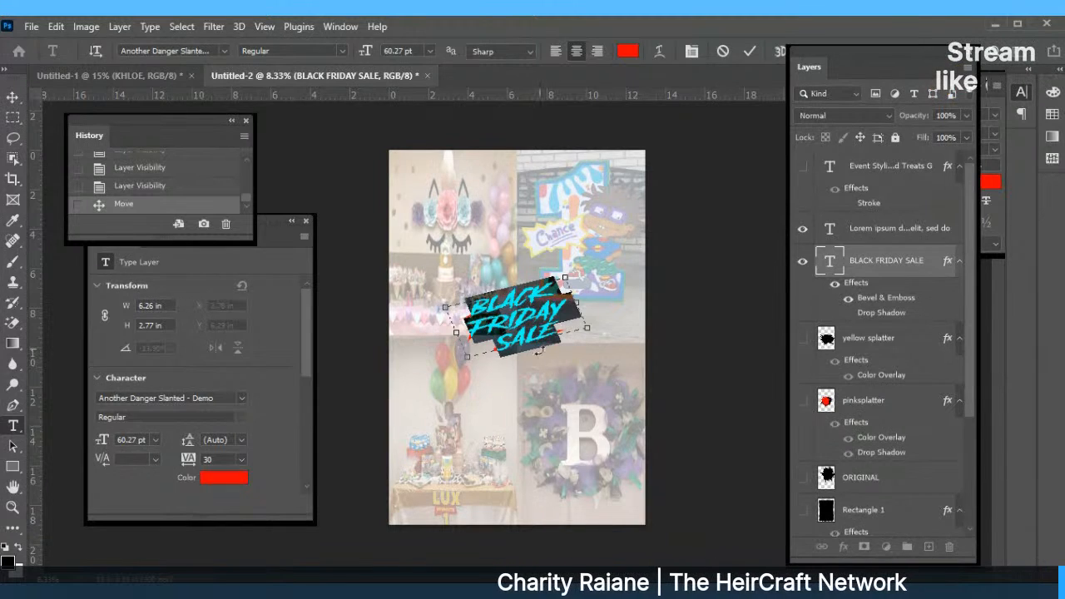
{"action": "left_click", "coordinate": [751, 52]}
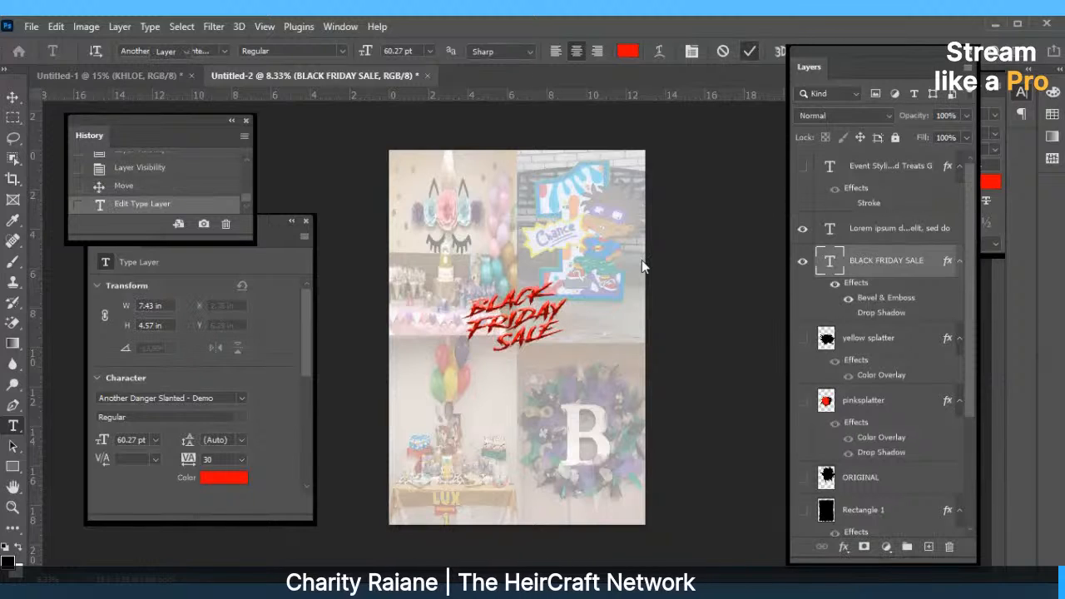
{"action": "key", "text": "v"}
Scale the title up with Free Transform and centre it on the poster.
{"action": "left_click_drag", "start_coordinate": [534, 341], "coordinate": [533, 353]}
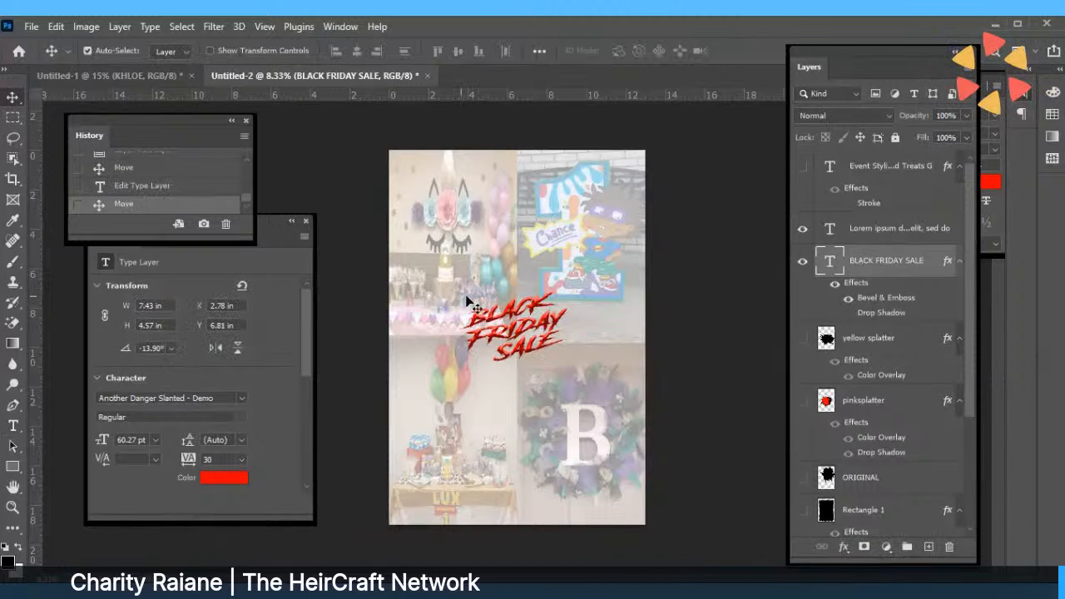
{"action": "left_click", "coordinate": [55, 26]}
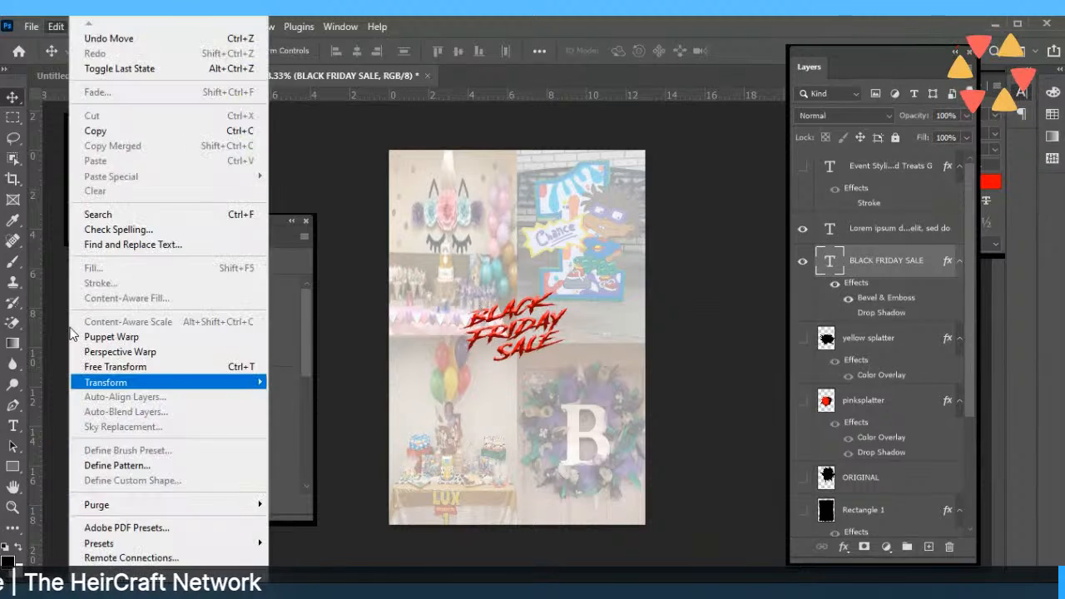
{"action": "left_click", "coordinate": [92, 364]}
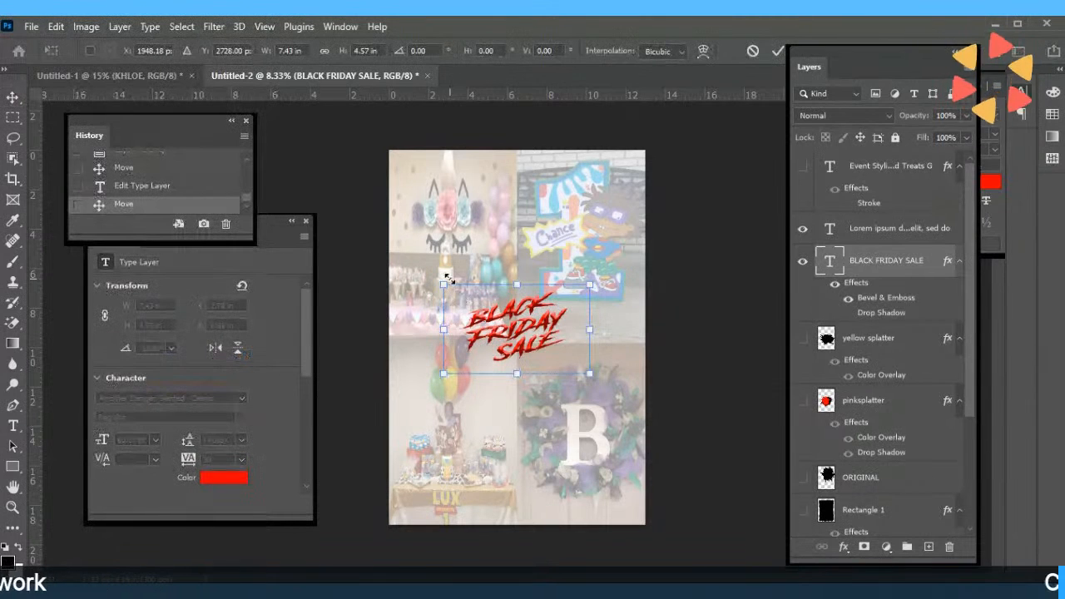
{"action": "left_click_drag", "start_coordinate": [445, 283], "coordinate": [381, 180]}
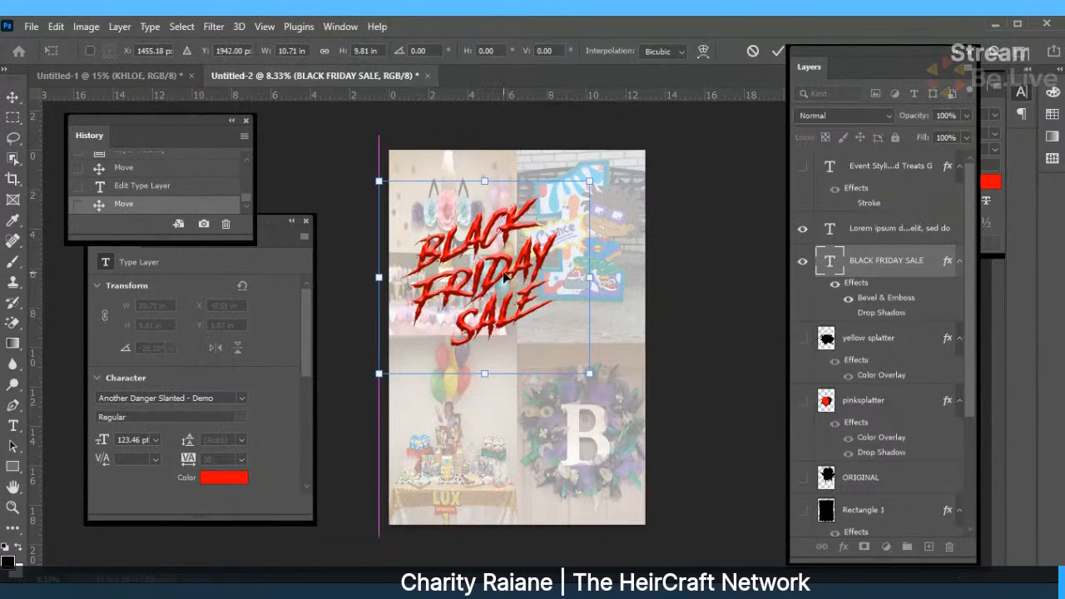
{"action": "left_click_drag", "start_coordinate": [517, 295], "coordinate": [543, 340]}
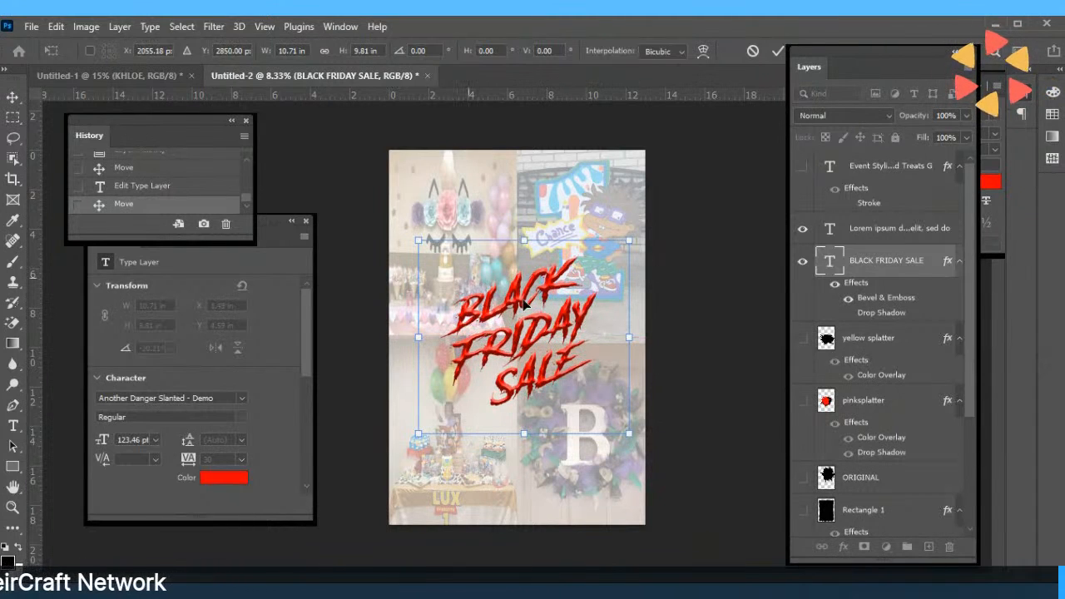
{"action": "key", "text": "Return"}
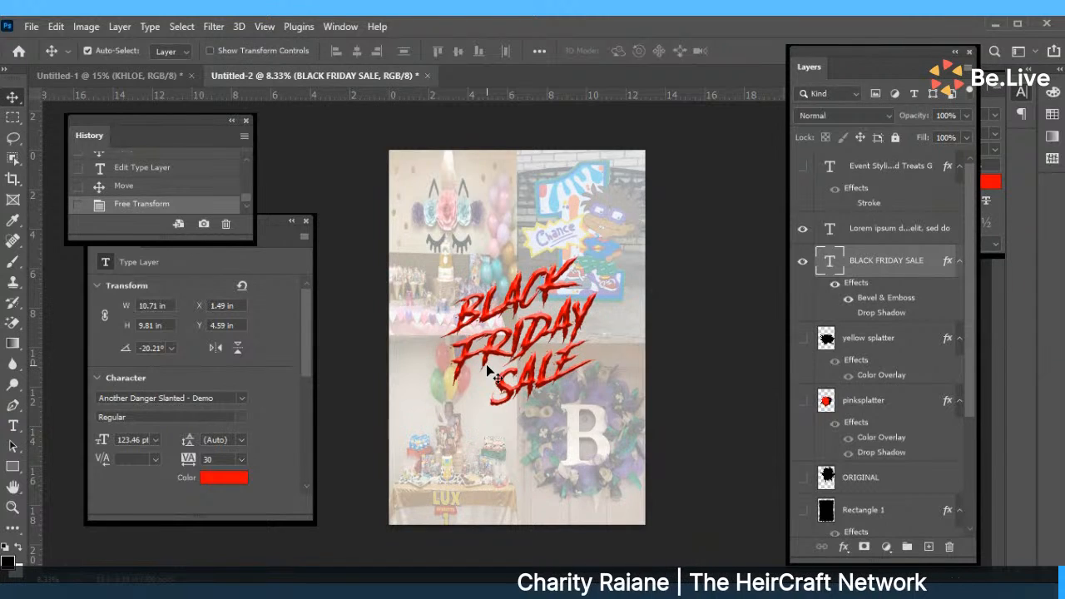
Change the BLACK FRIDAY SALE title's font to The Perfect Christmas.
{"action": "left_click", "coordinate": [592, 350]}
{"action": "double_click", "coordinate": [569, 357]}
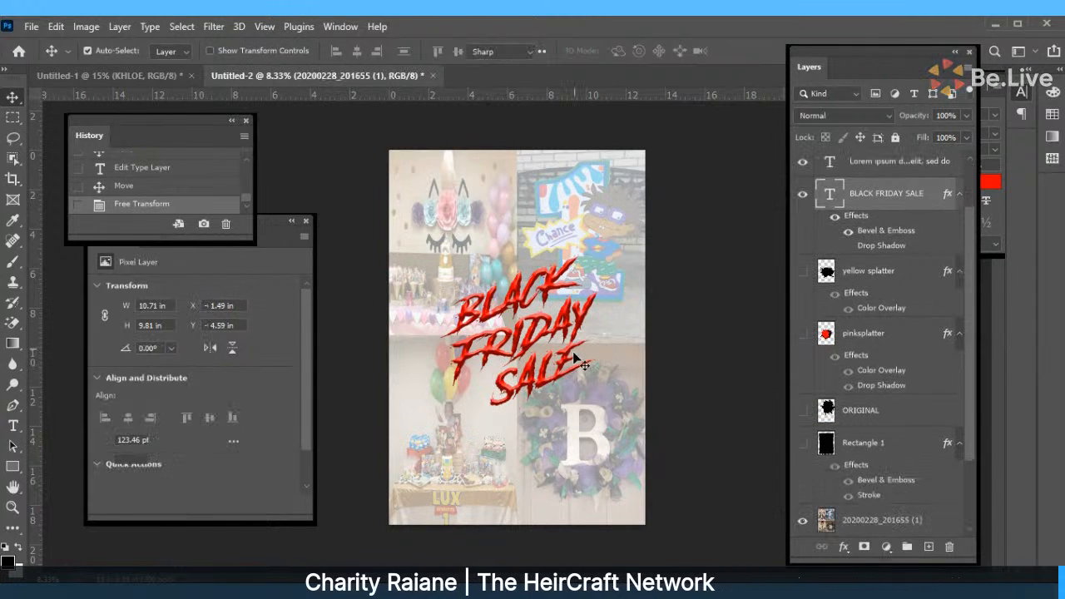
{"action": "double_click", "coordinate": [569, 357]}
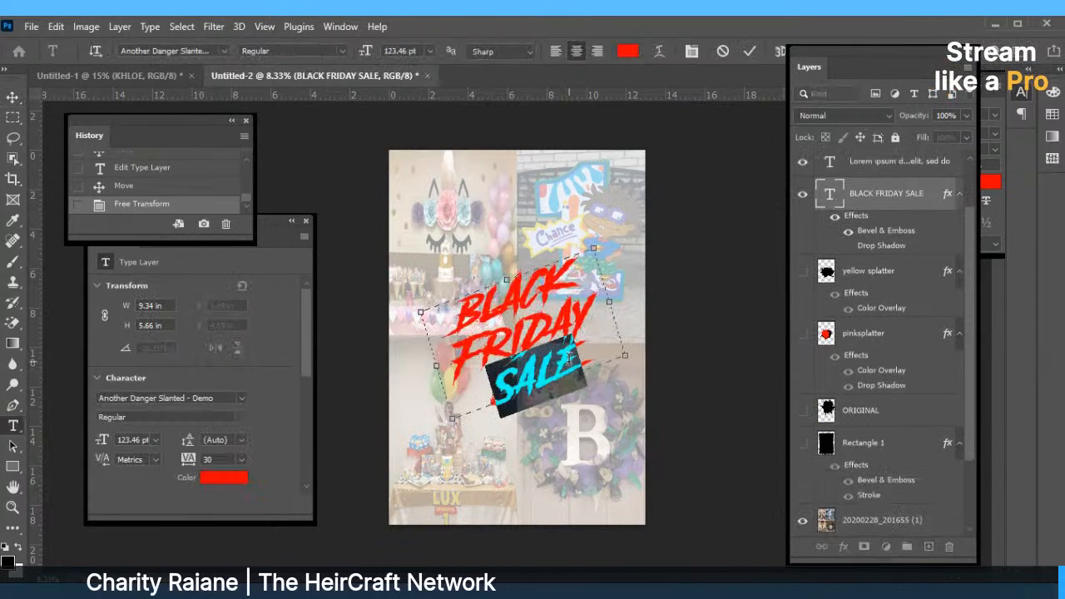
{"action": "key", "text": "ctrl+a"}
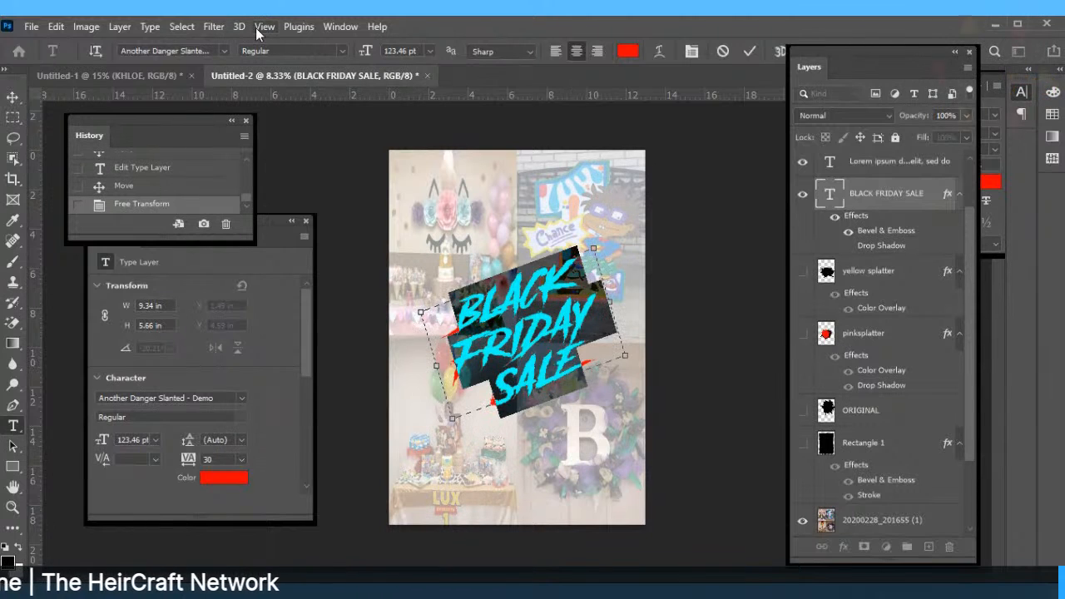
{"action": "left_click", "coordinate": [205, 52]}
{"action": "type", "text": "chr"}
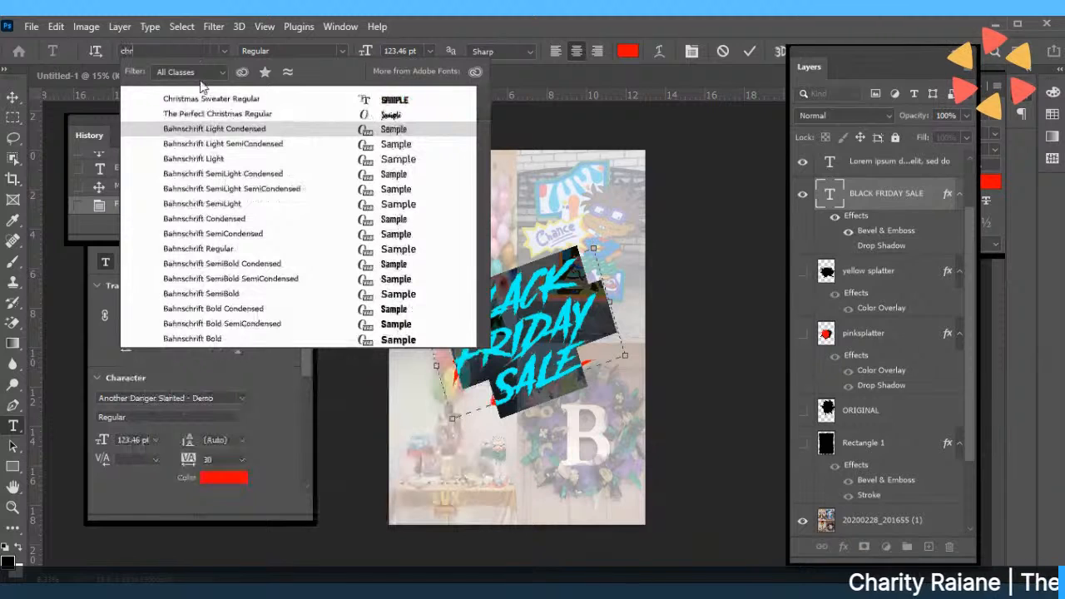
{"action": "left_click", "coordinate": [206, 99]}
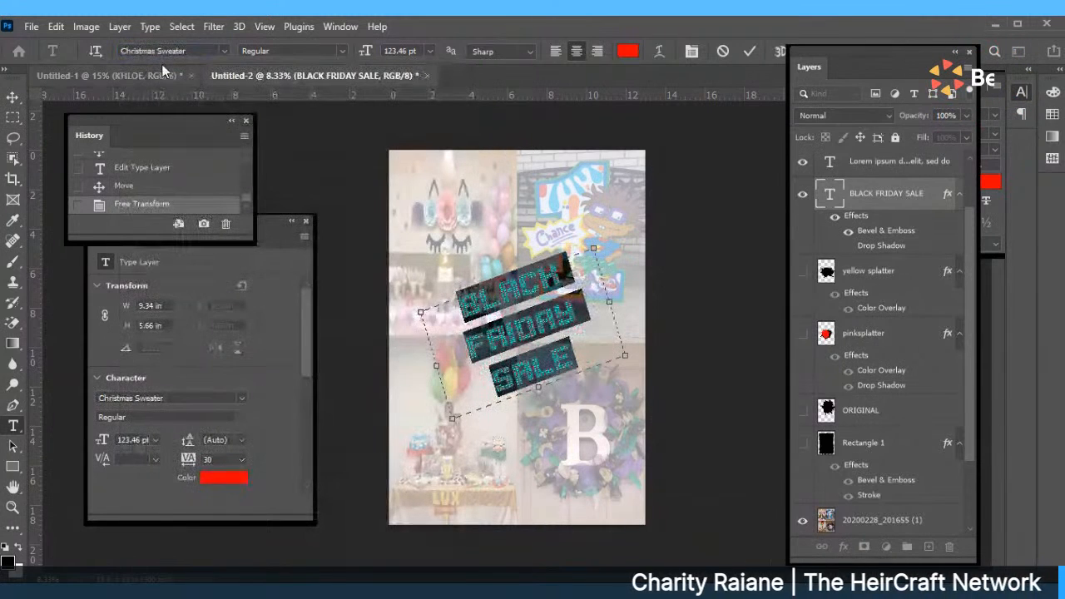
{"action": "left_click", "coordinate": [190, 52]}
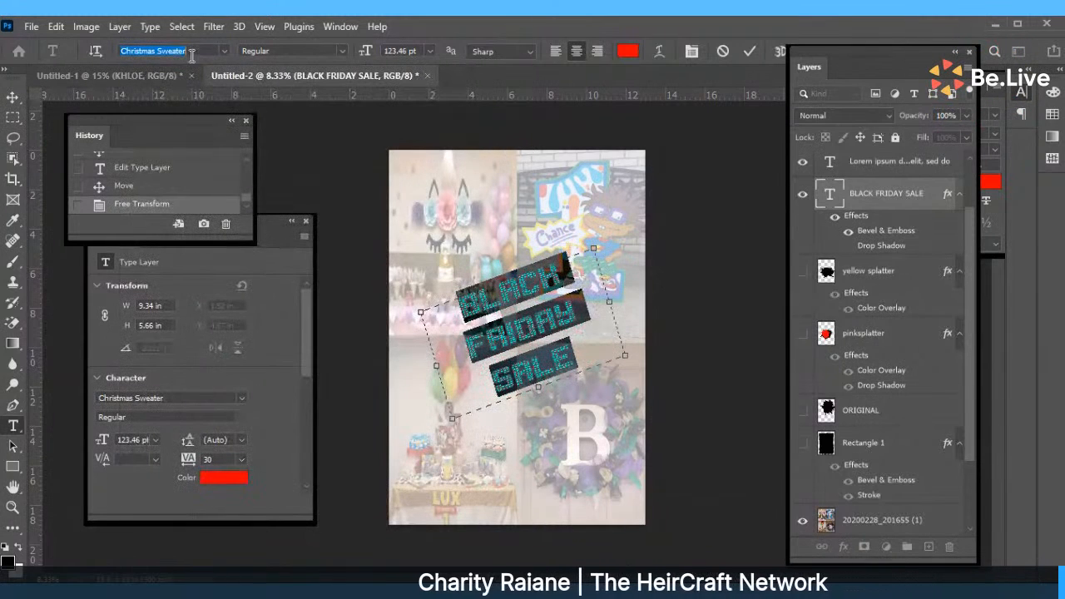
{"action": "type", "text": "c"}
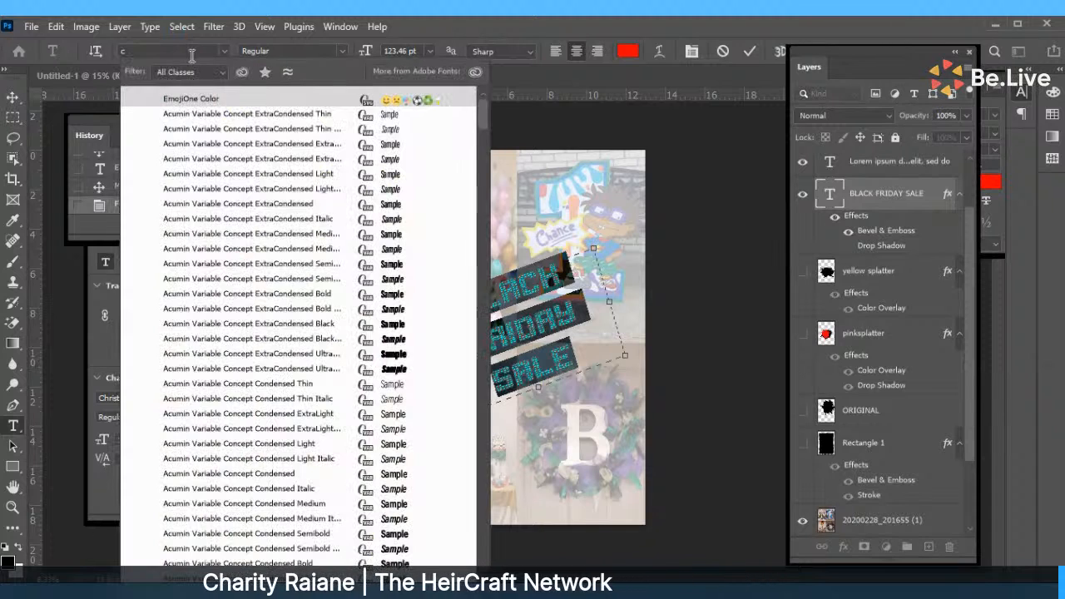
{"action": "type", "text": "h"}
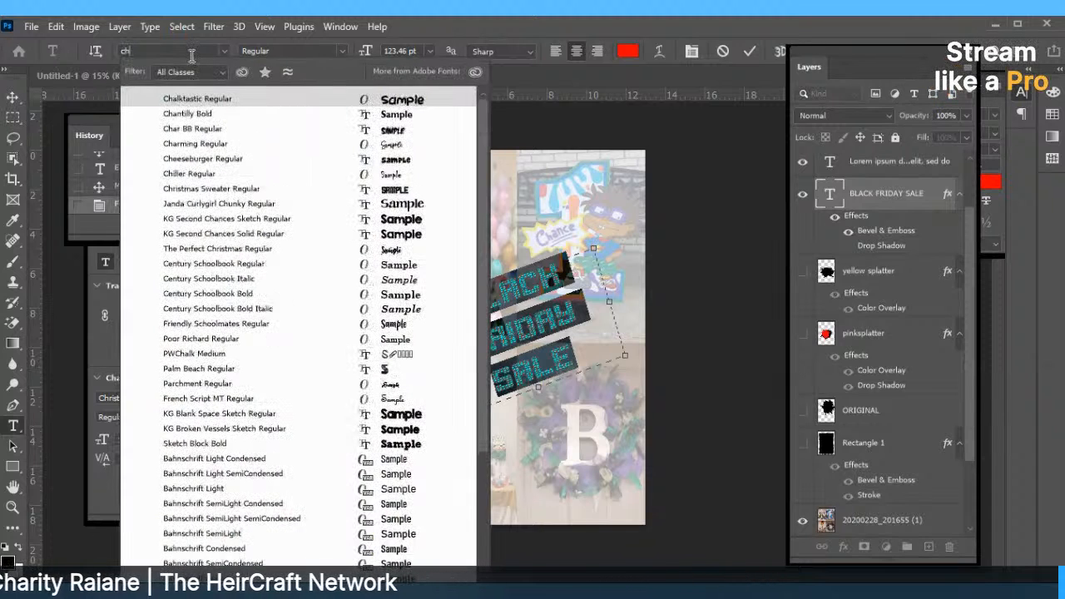
{"action": "type", "text": "r"}
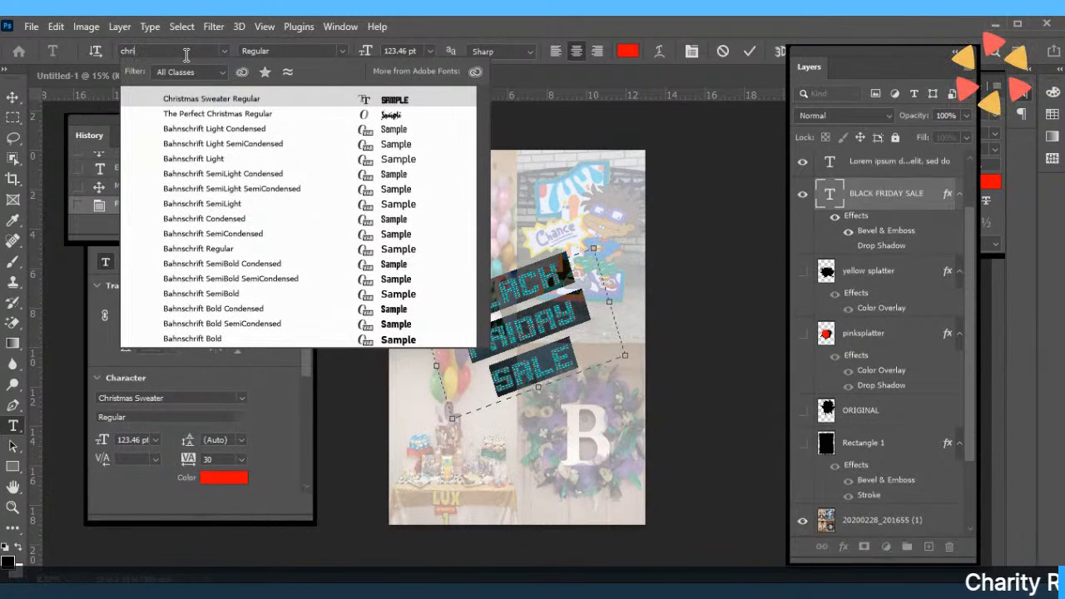
{"action": "left_click", "coordinate": [180, 114]}
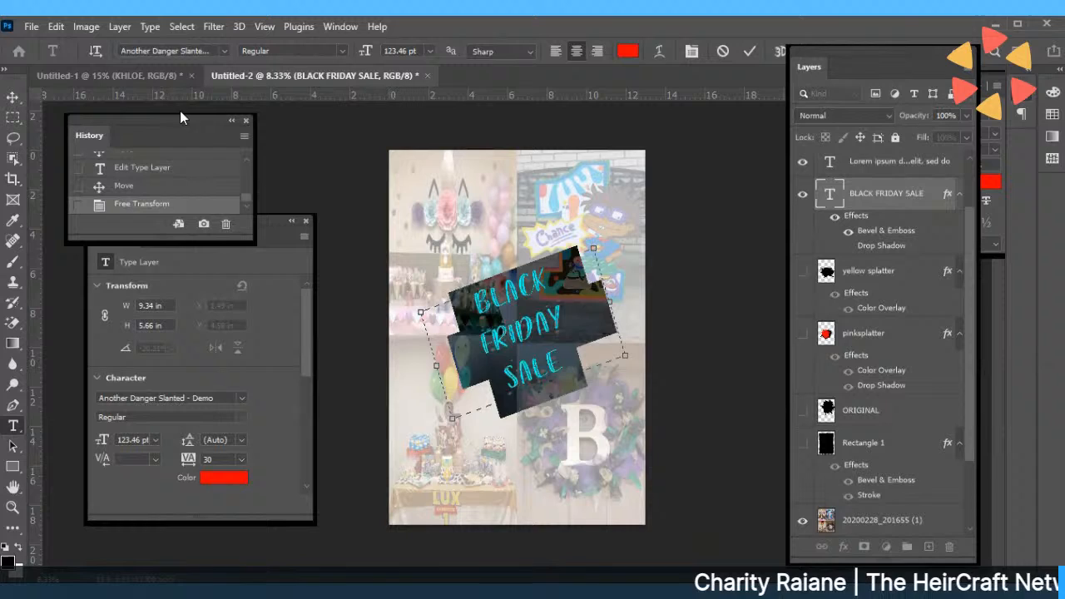
{"action": "left_click", "coordinate": [752, 51]}
{"action": "key", "text": "v"}
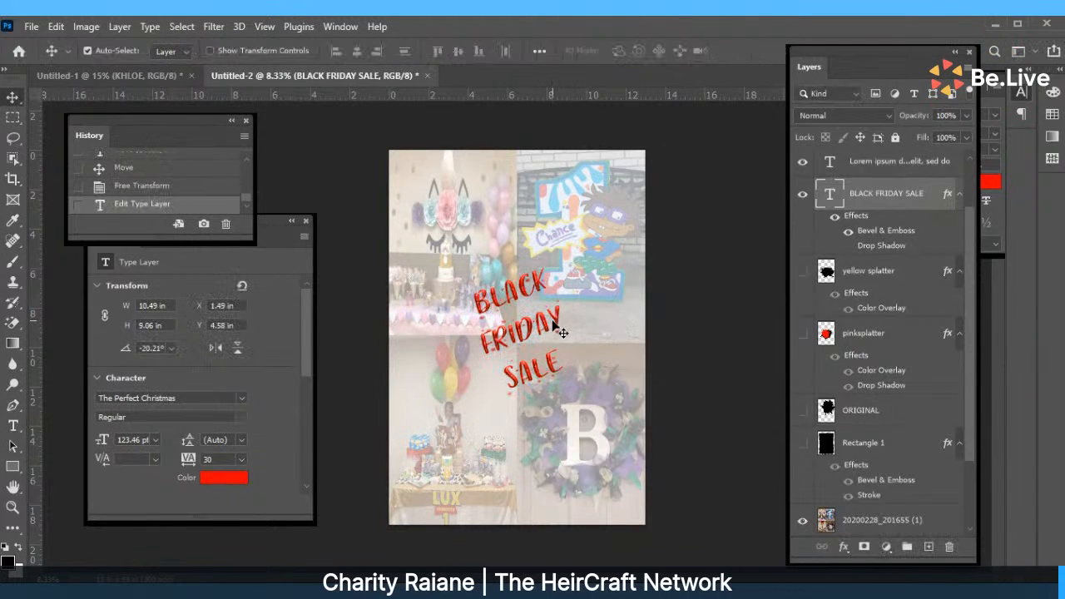
Rotate the title with Free Transform so it is less steeply tilted.
{"action": "left_click_drag", "start_coordinate": [554, 333], "coordinate": [545, 332]}
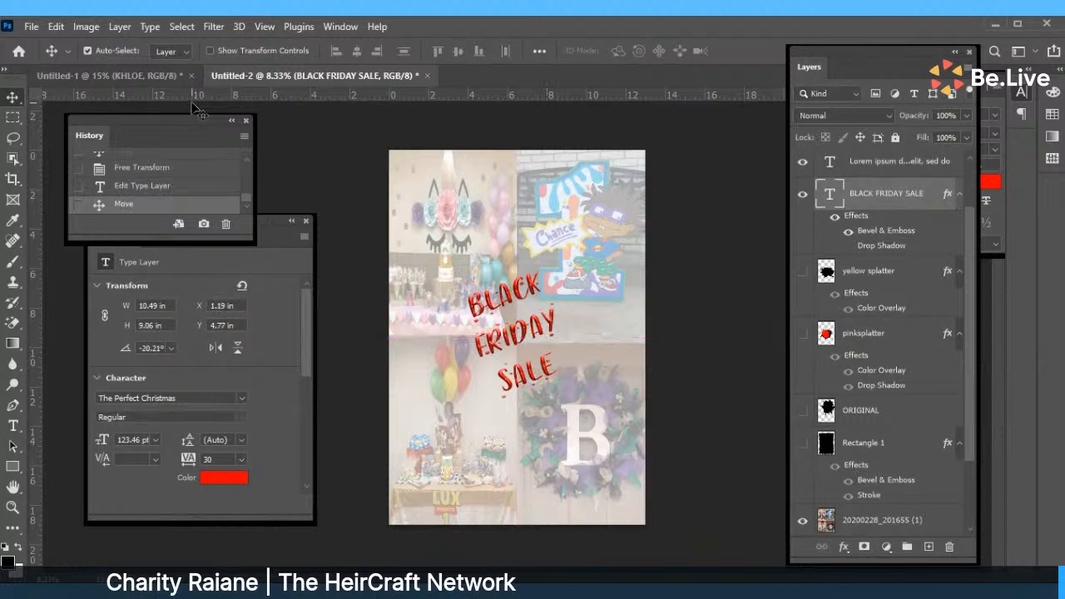
{"action": "left_click", "coordinate": [56, 26]}
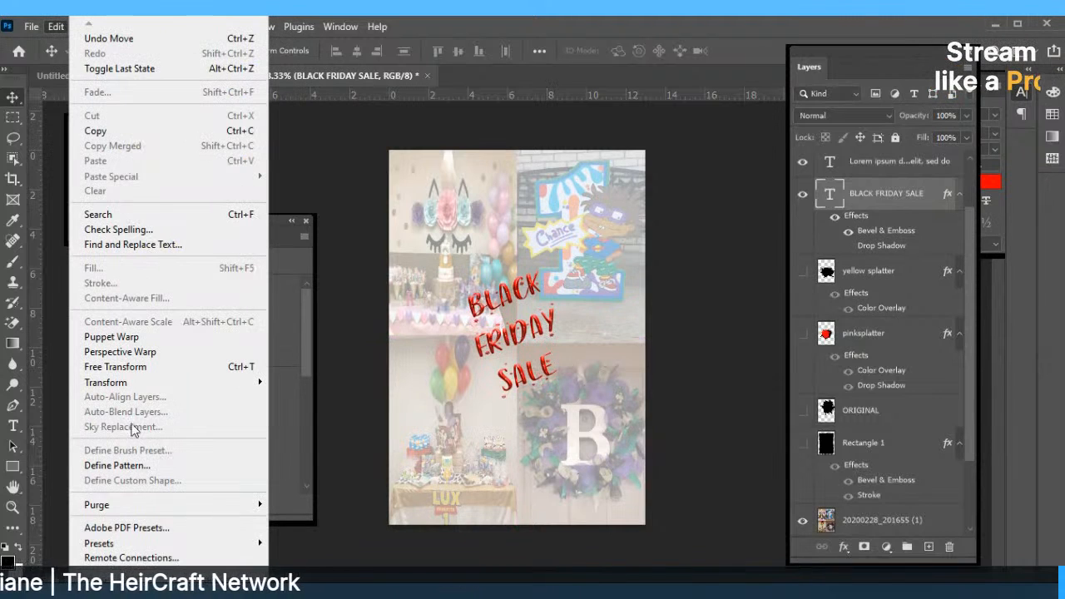
{"action": "left_click", "coordinate": [130, 369]}
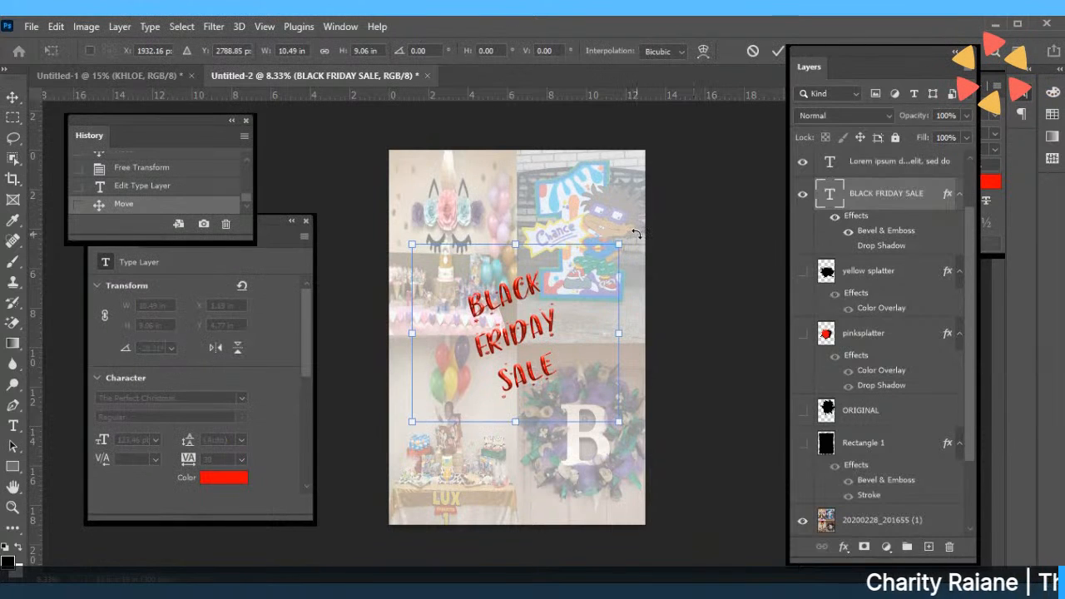
{"action": "left_click_drag", "start_coordinate": [628, 240], "coordinate": [631, 264]}
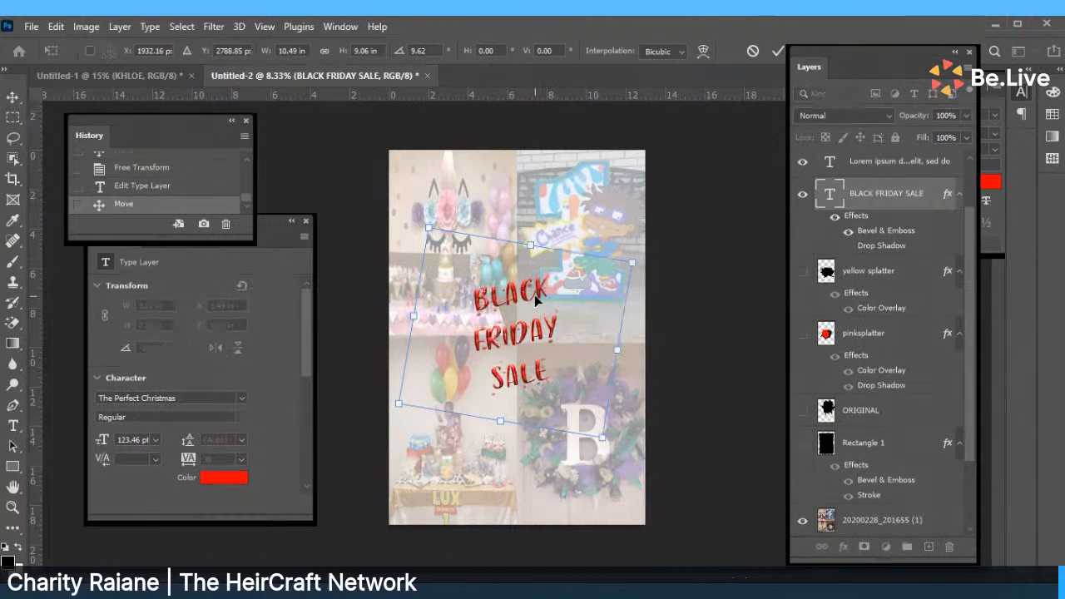
{"action": "key", "text": "Return"}
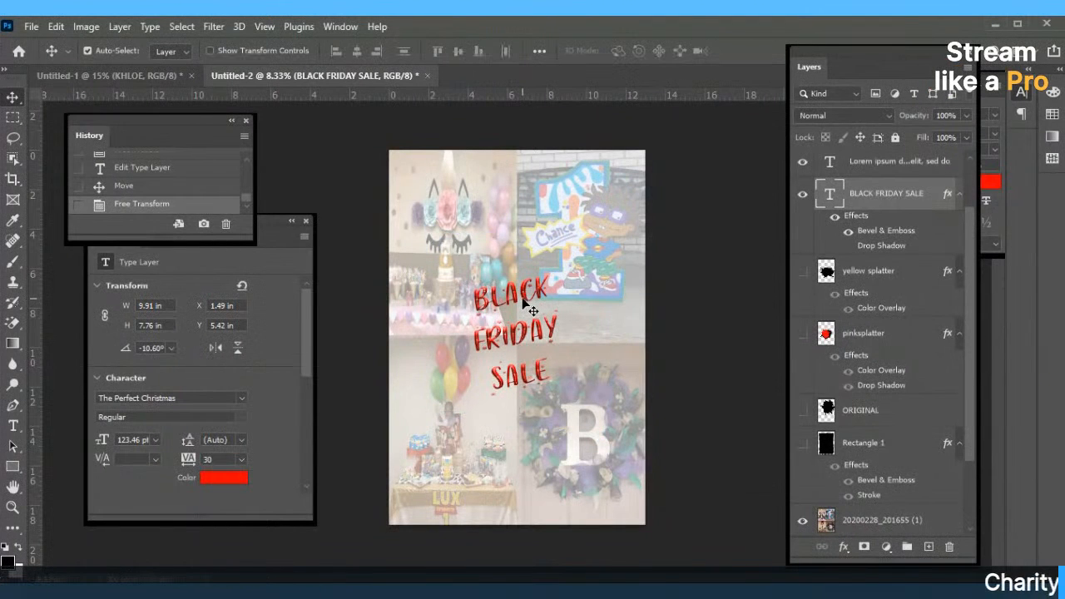
Try retyping the title text, then cancel the edit to restore BLACK FRIDAY SALE.
{"action": "double_click", "coordinate": [524, 305]}
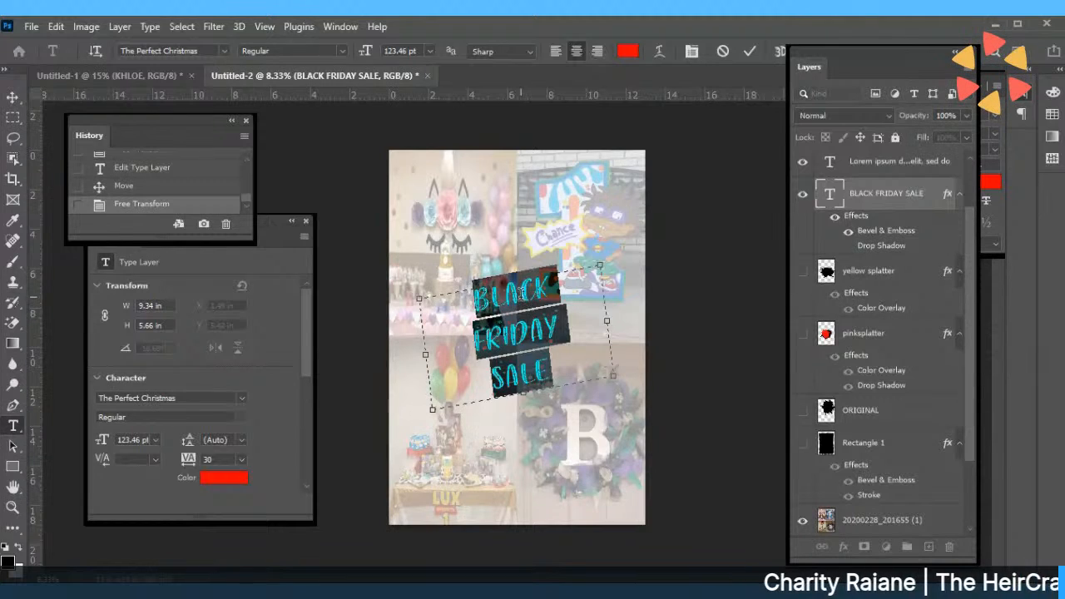
{"action": "type", "text": "Heiress"}
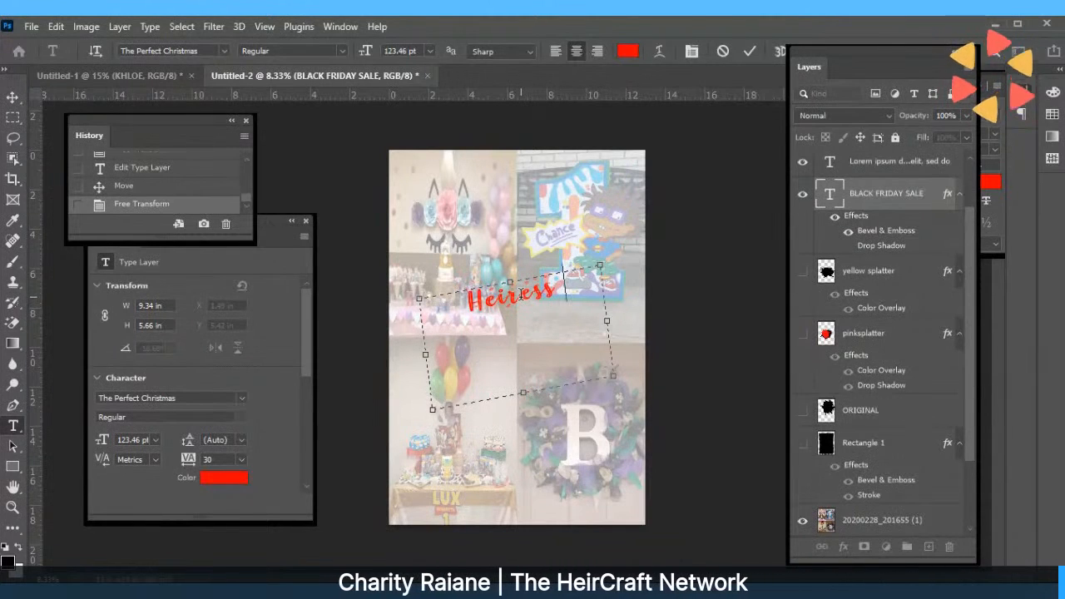
{"action": "key", "text": "BackSpace"}
{"action": "key", "text": "BackSpace"}
{"action": "key", "text": "BackSpace"}
{"action": "key", "text": "BackSpace"}
{"action": "key", "text": "BackSpace"}
{"action": "key", "text": "BackSpace"}
{"action": "key", "text": "BackSpace"}
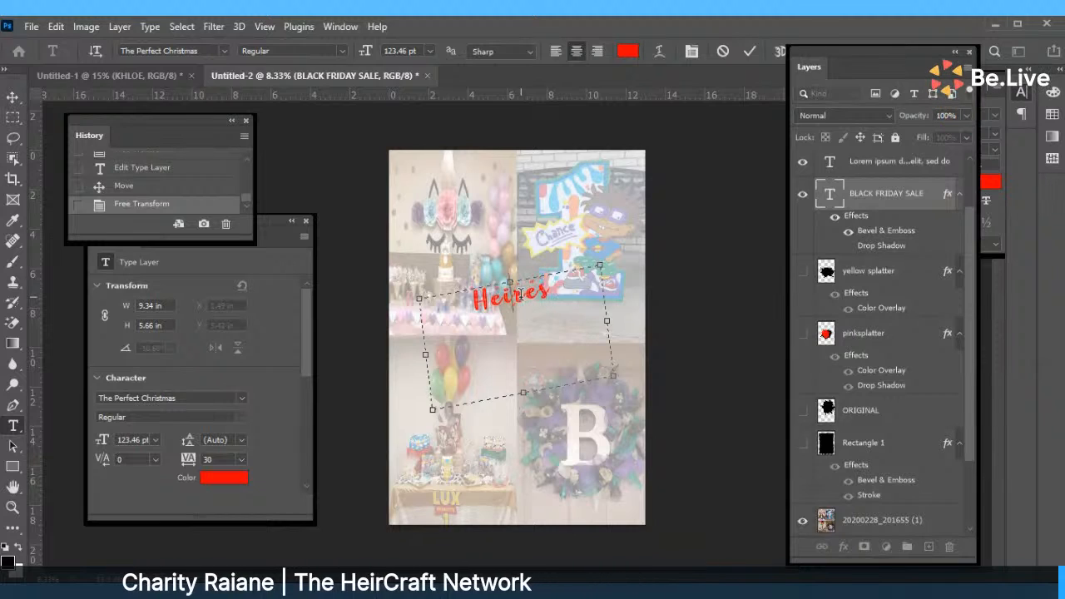
{"action": "type", "text": "bla"}
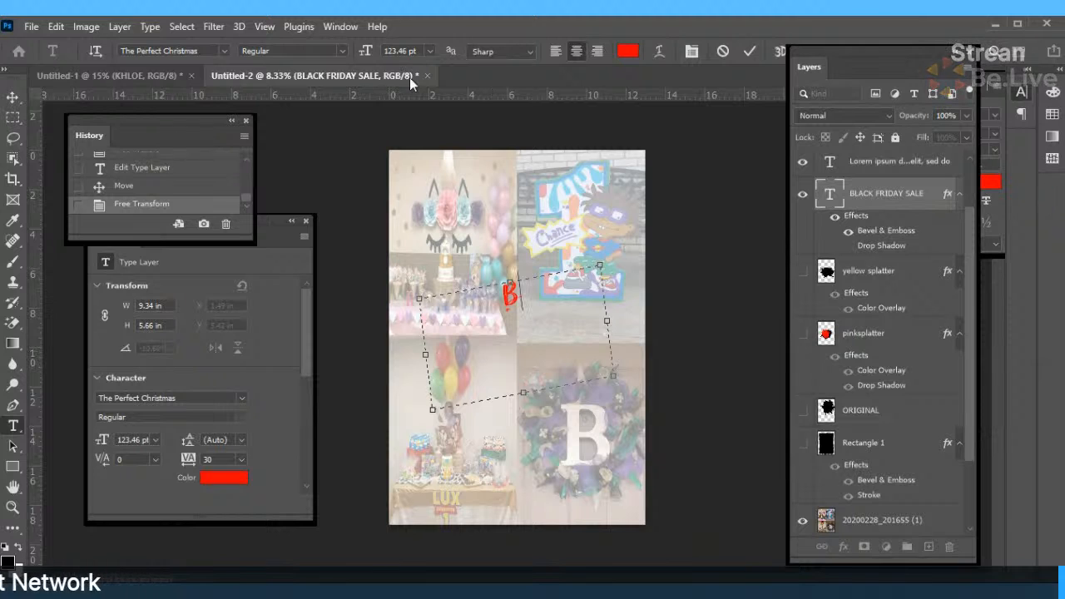
{"action": "left_click", "coordinate": [722, 52]}
Hide the BLACK FRIDAY SALE layer and draw a new text box on the poster.
{"action": "key", "text": "v"}
{"action": "left_click", "coordinate": [803, 196]}
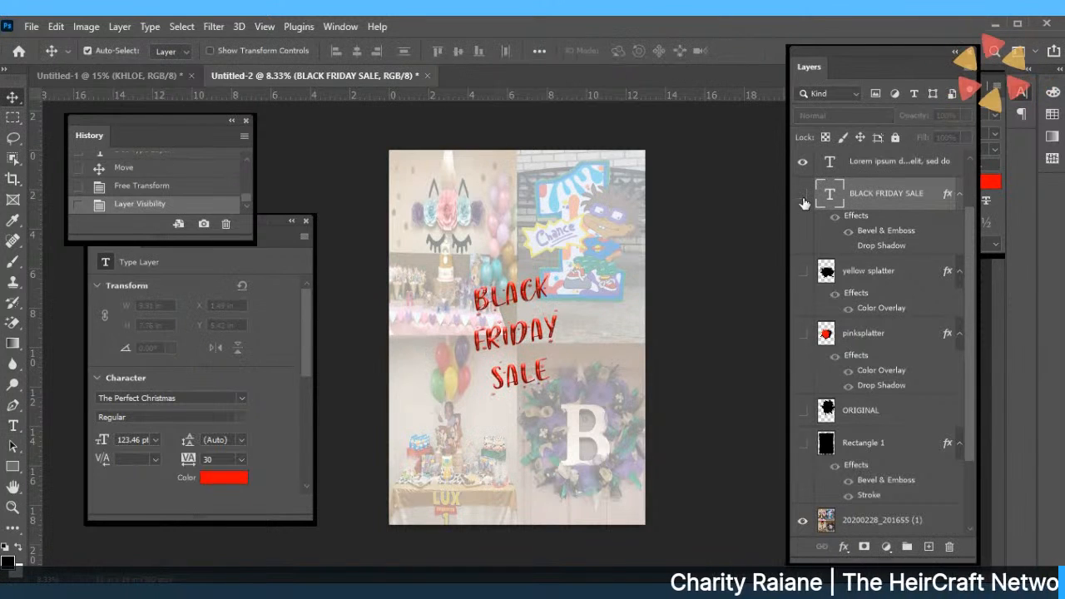
{"action": "left_click", "coordinate": [14, 425]}
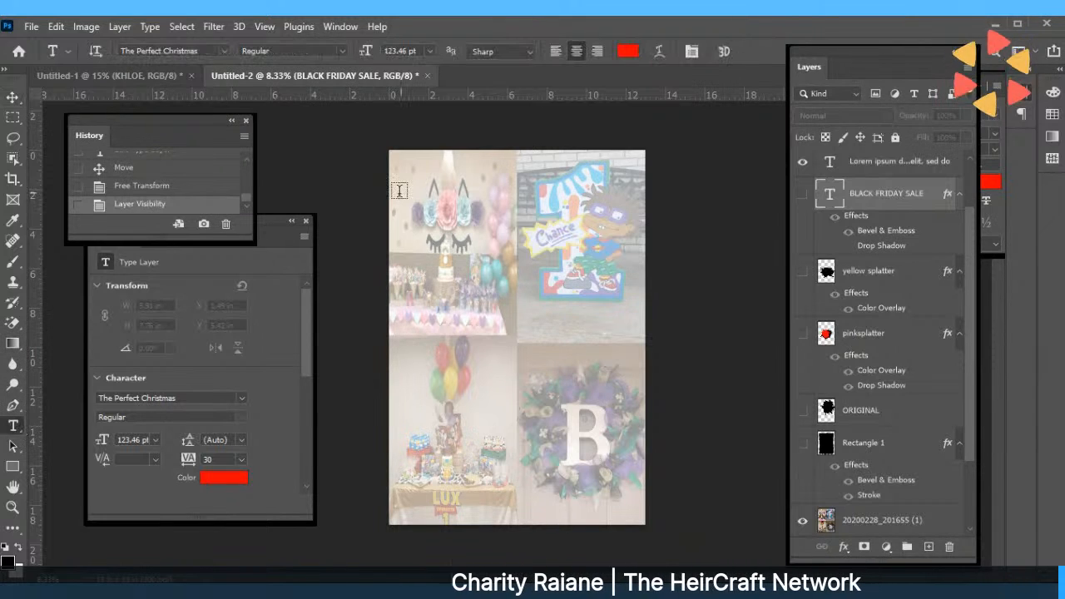
{"action": "left_click_drag", "start_coordinate": [448, 234], "coordinate": [633, 397]}
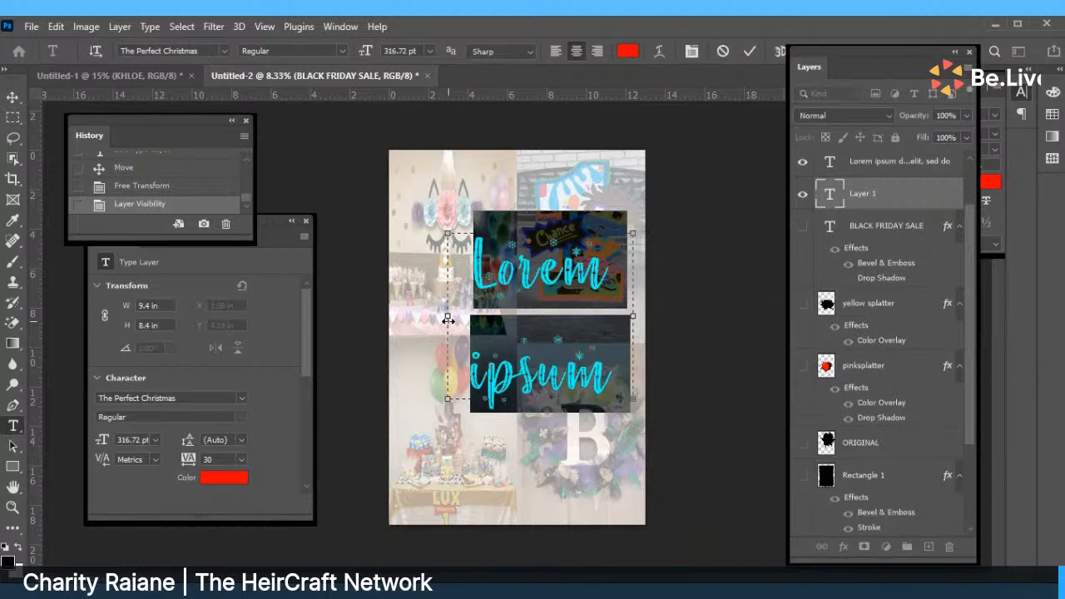
{"action": "left_click_drag", "start_coordinate": [446, 317], "coordinate": [426, 317]}
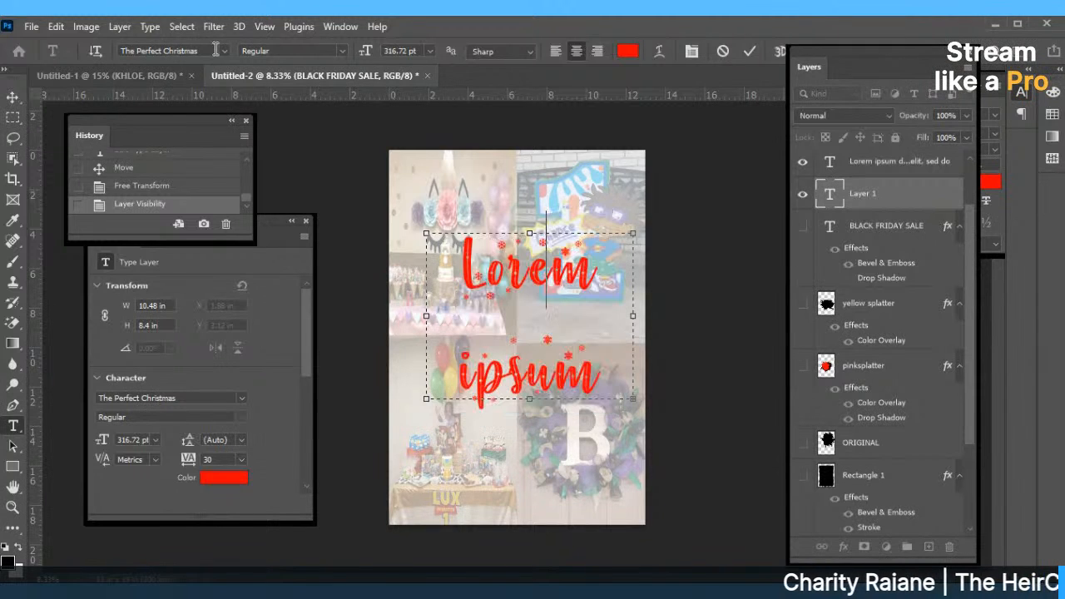
Set tracking to 0 and type 'Get your' and 'holiday' on two lines.
{"action": "type", "text": "Get you"}
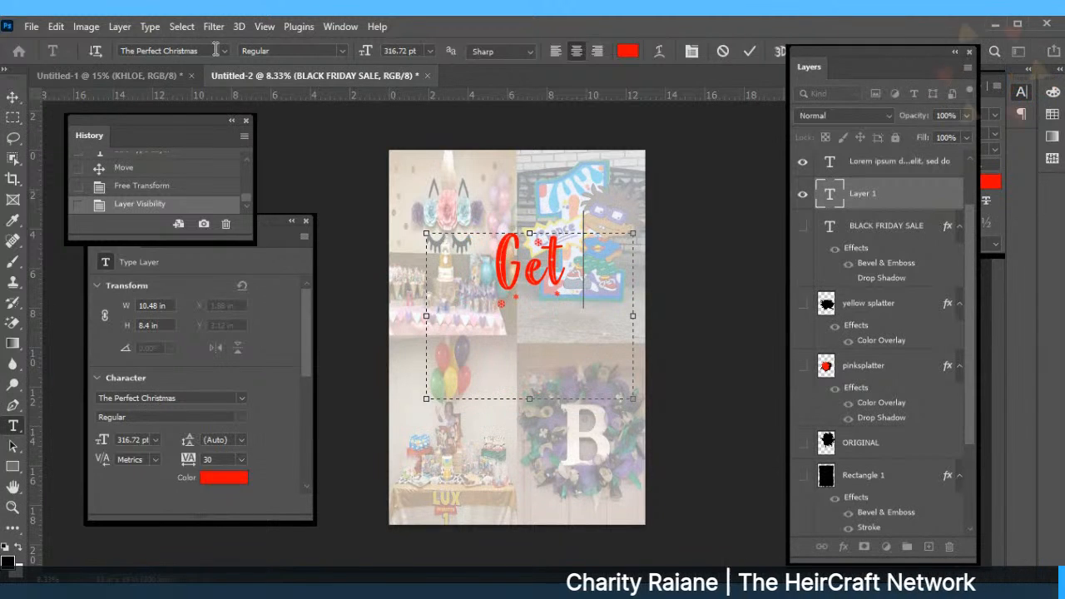
{"action": "type", "text": "r"}
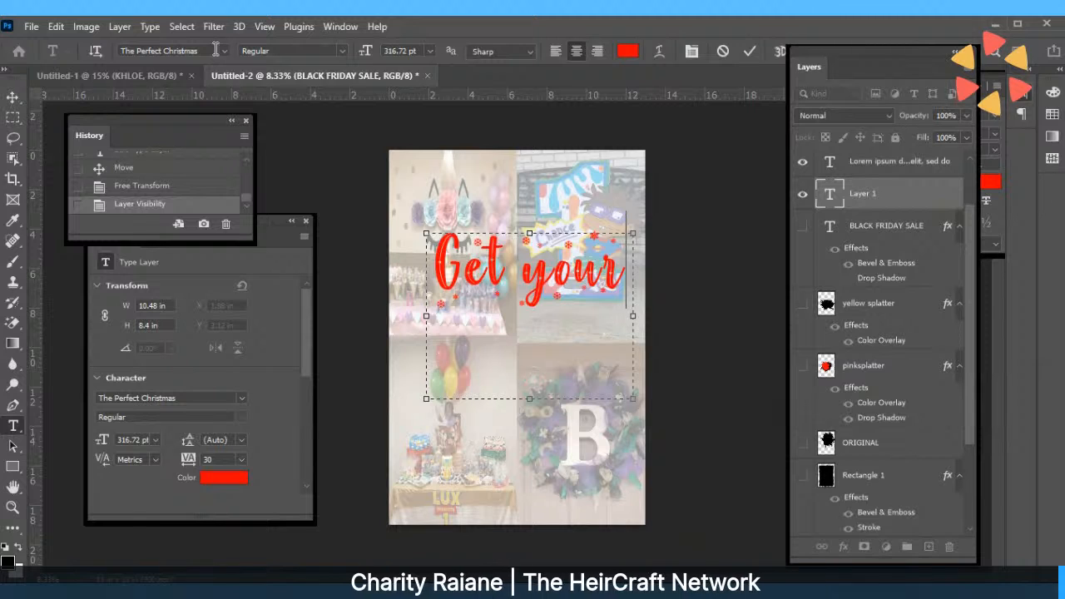
{"action": "key", "text": "BackSpace"}
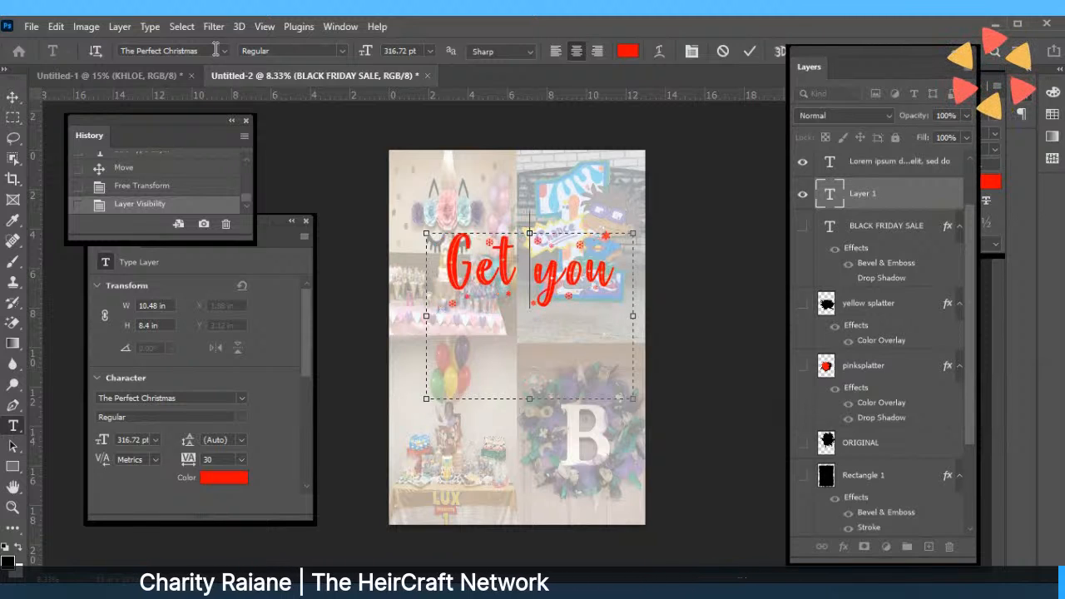
{"action": "key", "text": "BackSpace"}
{"action": "key", "text": "BackSpace"}
{"action": "key", "text": "BackSpace"}
{"action": "key", "text": "BackSpace"}
{"action": "key", "text": "BackSpace"}
{"action": "key", "text": "BackSpace"}
{"action": "key", "text": "BackSpace"}
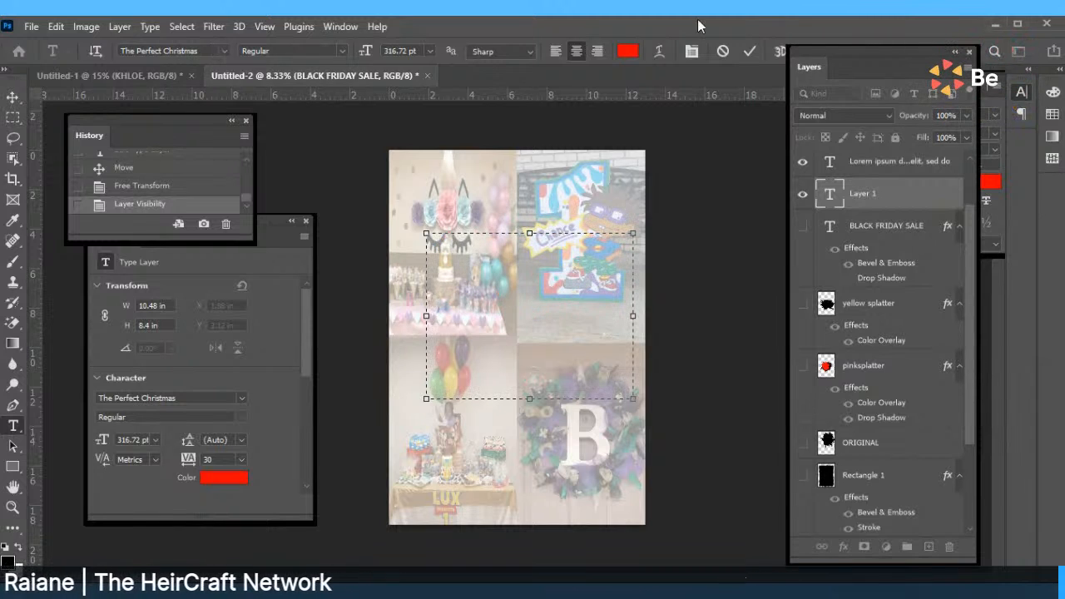
{"action": "left_click", "coordinate": [691, 51]}
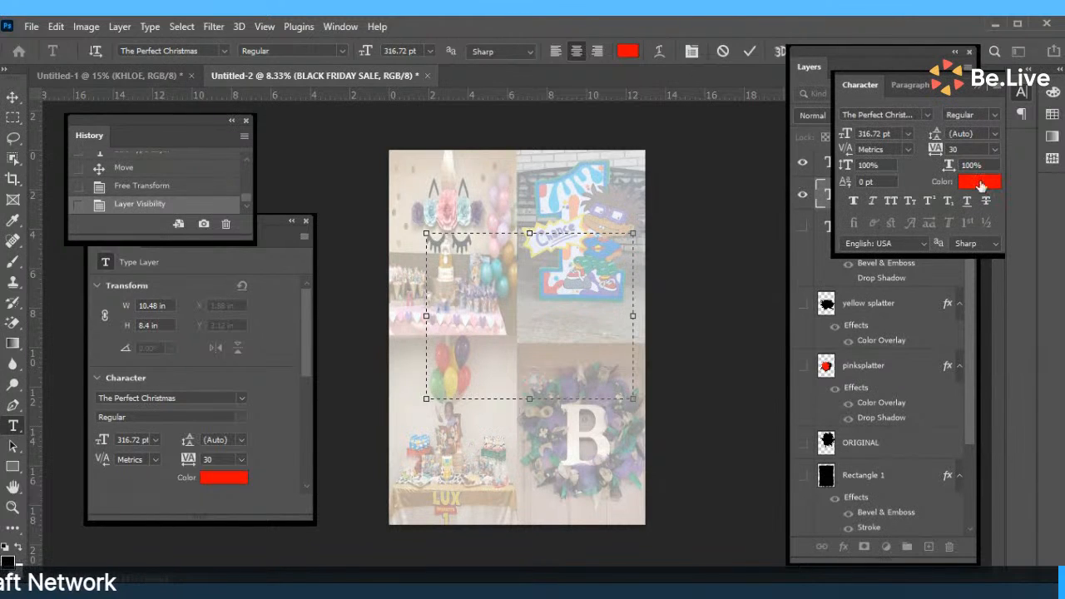
{"action": "left_click", "coordinate": [993, 150]}
{"action": "left_click", "coordinate": [978, 242]}
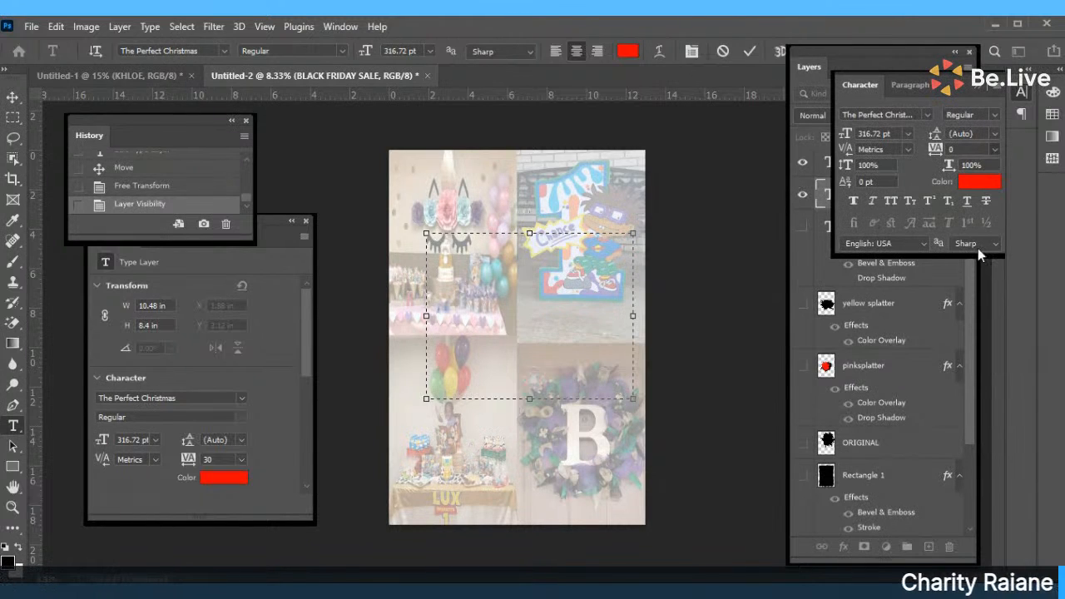
{"action": "type", "text": "This"}
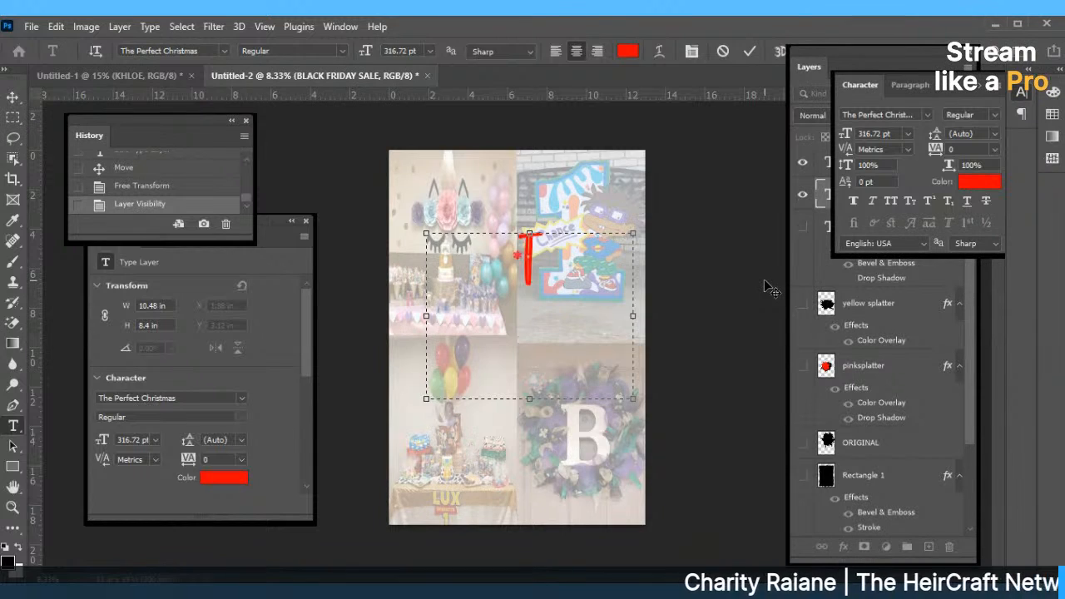
{"action": "key", "text": "BackSpace"}
{"action": "key", "text": "BackSpace"}
{"action": "key", "text": "BackSpace"}
{"action": "key", "text": "BackSpace"}
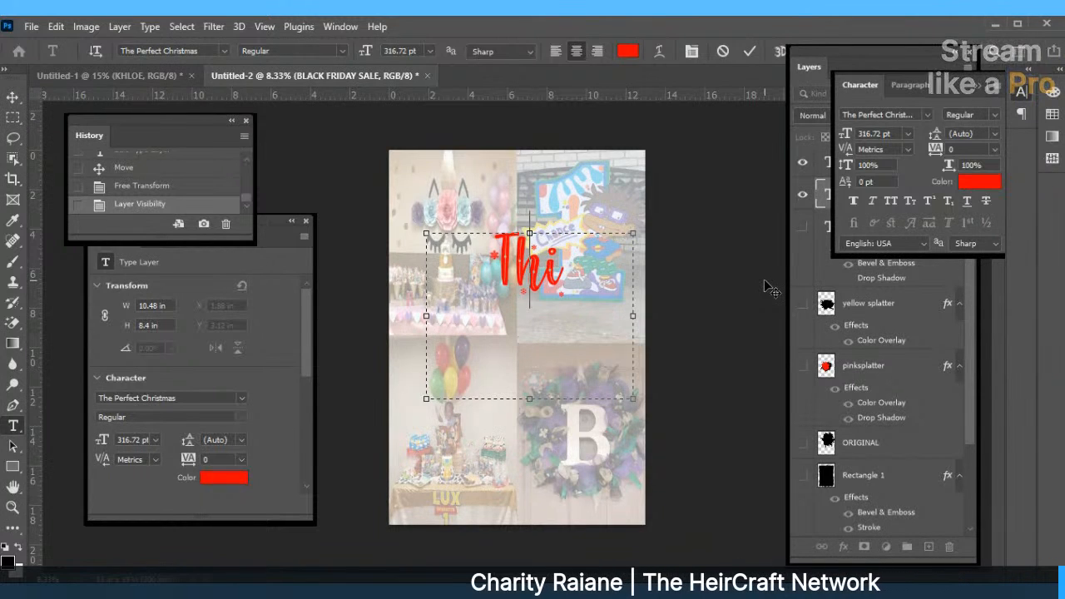
{"action": "type", "text": "Get your"}
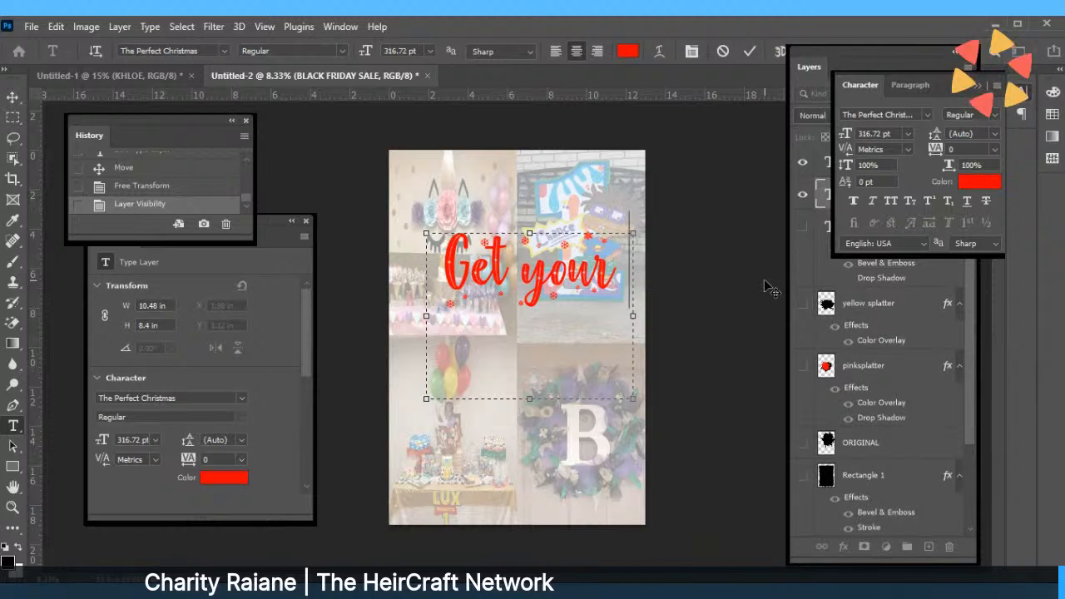
{"action": "key", "text": "Return"}
{"action": "type", "text": "holiday"}
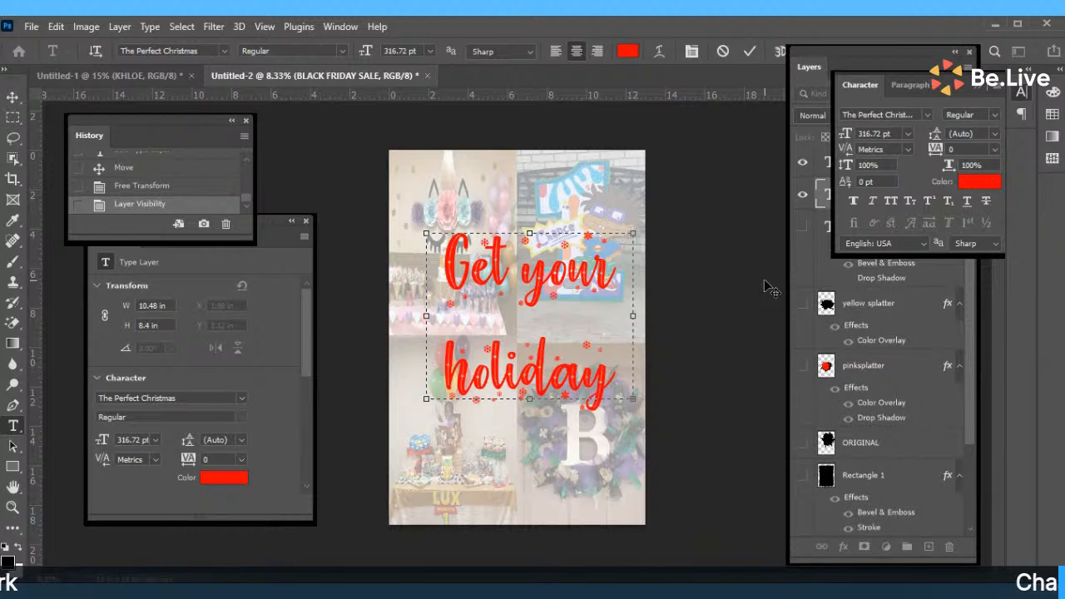
Resize the new caption text to 150 pt and commit the layer.
{"action": "key", "text": "ctrl+a"}
{"action": "left_click", "coordinate": [431, 51]}
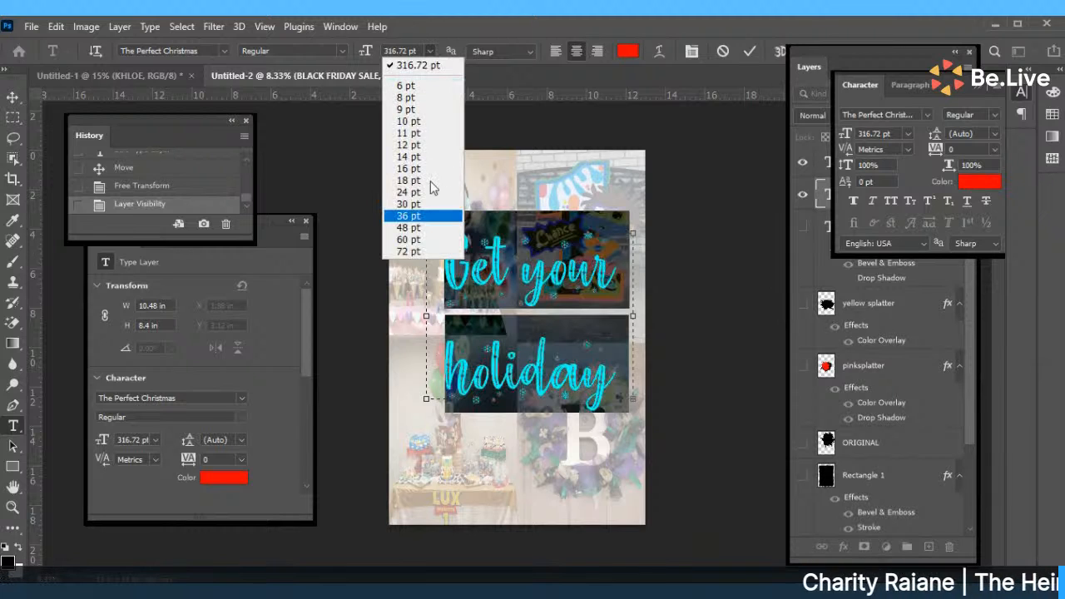
{"action": "left_click", "coordinate": [409, 251]}
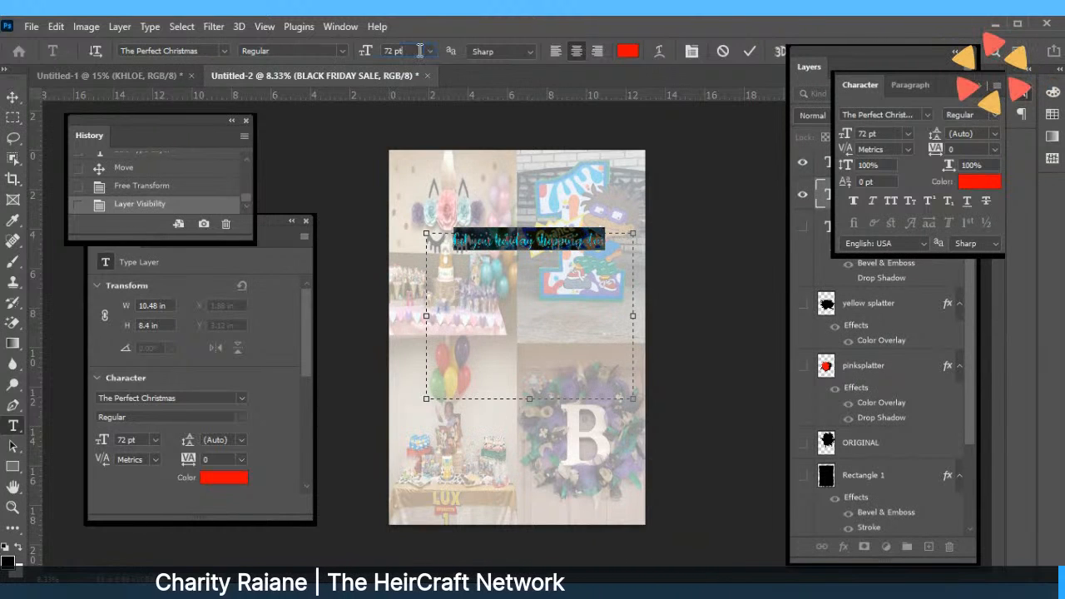
{"action": "left_click_drag", "start_coordinate": [420, 51], "coordinate": [318, 71]}
{"action": "type", "text": "100"}
{"action": "key", "text": "Return"}
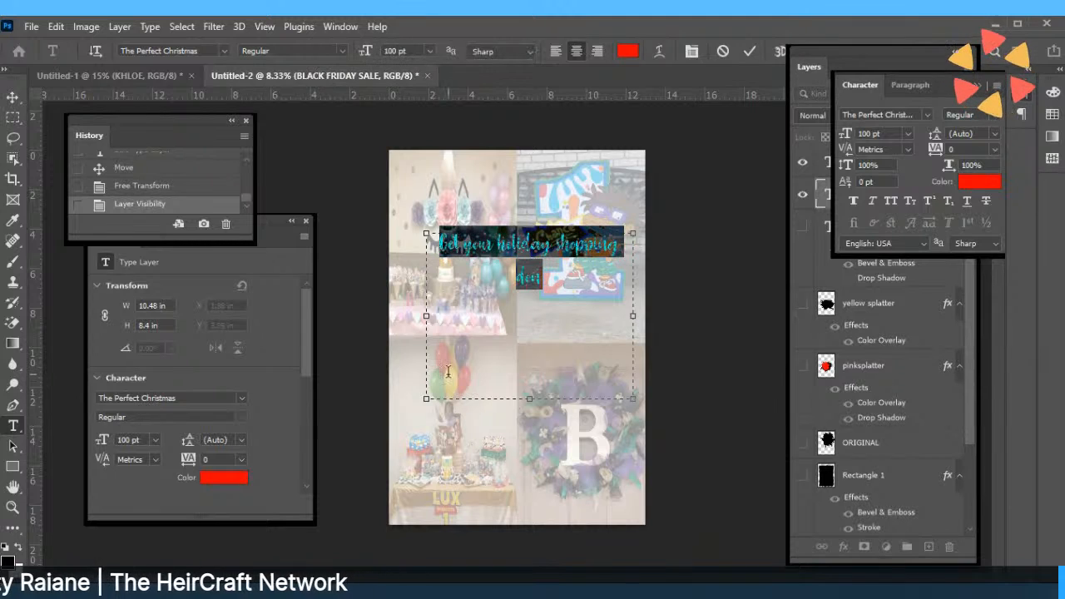
{"action": "left_click", "coordinate": [429, 52]}
{"action": "left_click", "coordinate": [418, 55]}
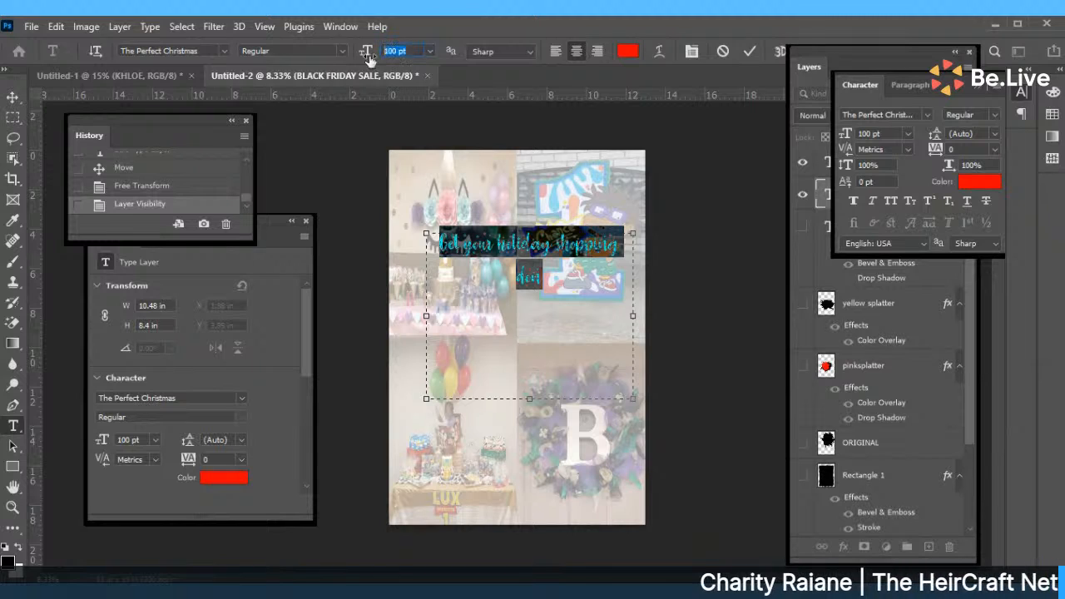
{"action": "type", "text": "150"}
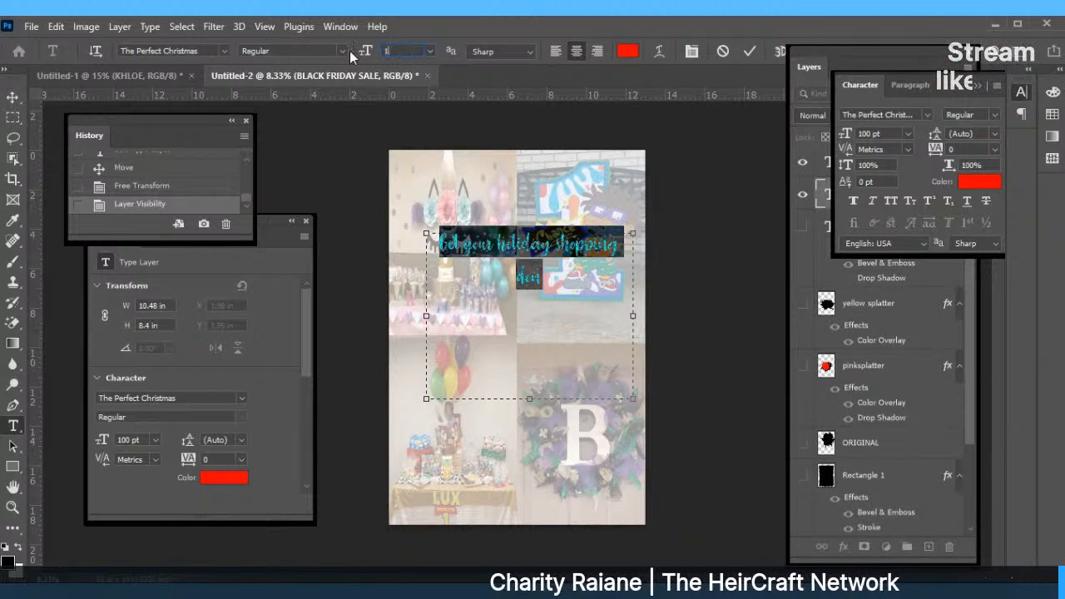
{"action": "key", "text": "Return"}
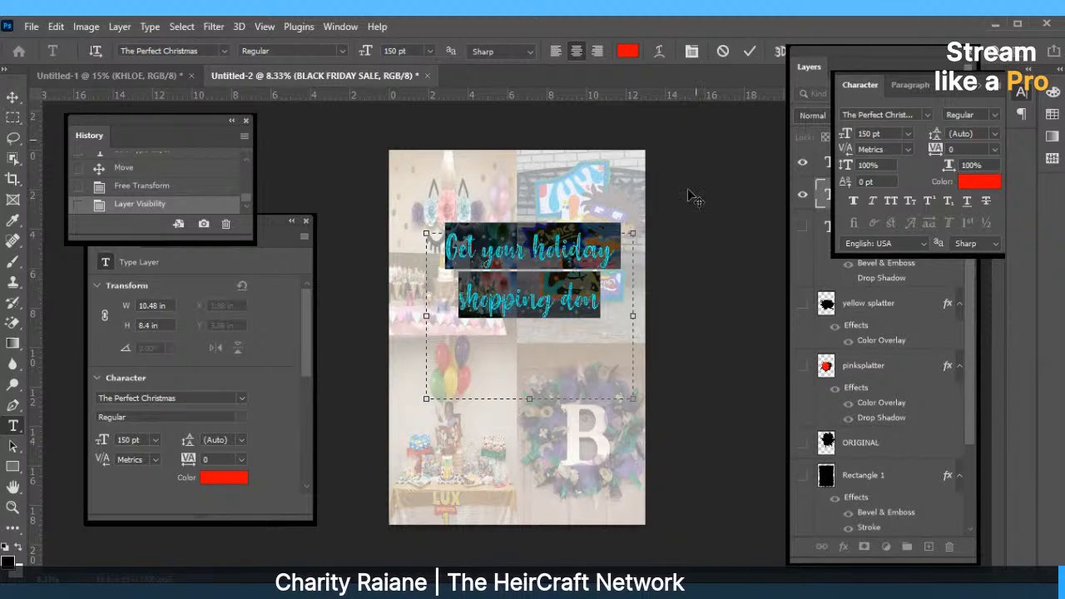
{"action": "left_click", "coordinate": [752, 54]}
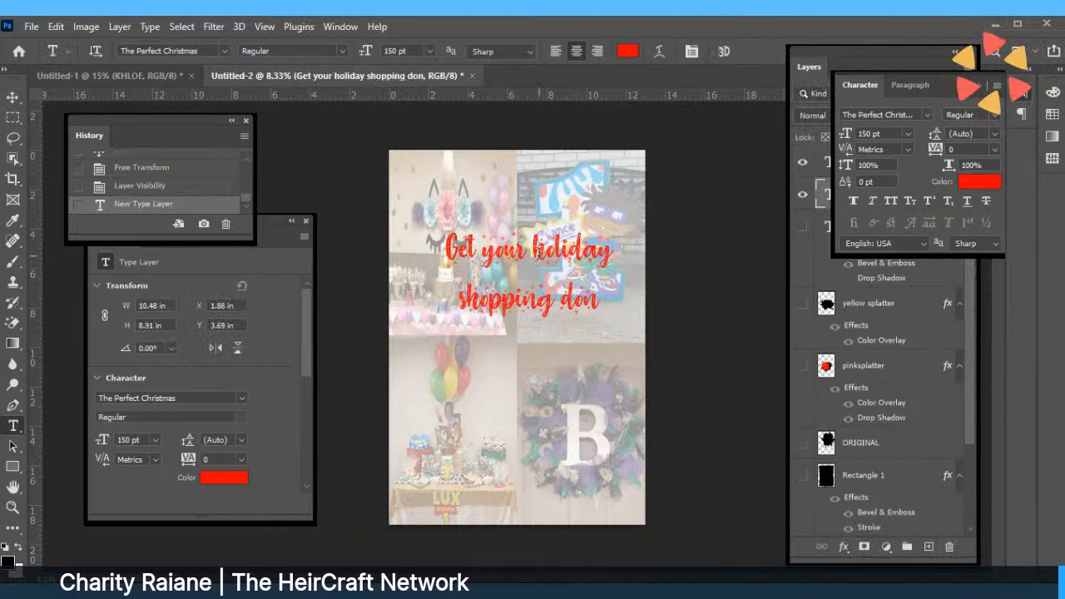
Move the caption up-left and complete its text with 'done early this year'.
{"action": "left_click", "coordinate": [15, 98]}
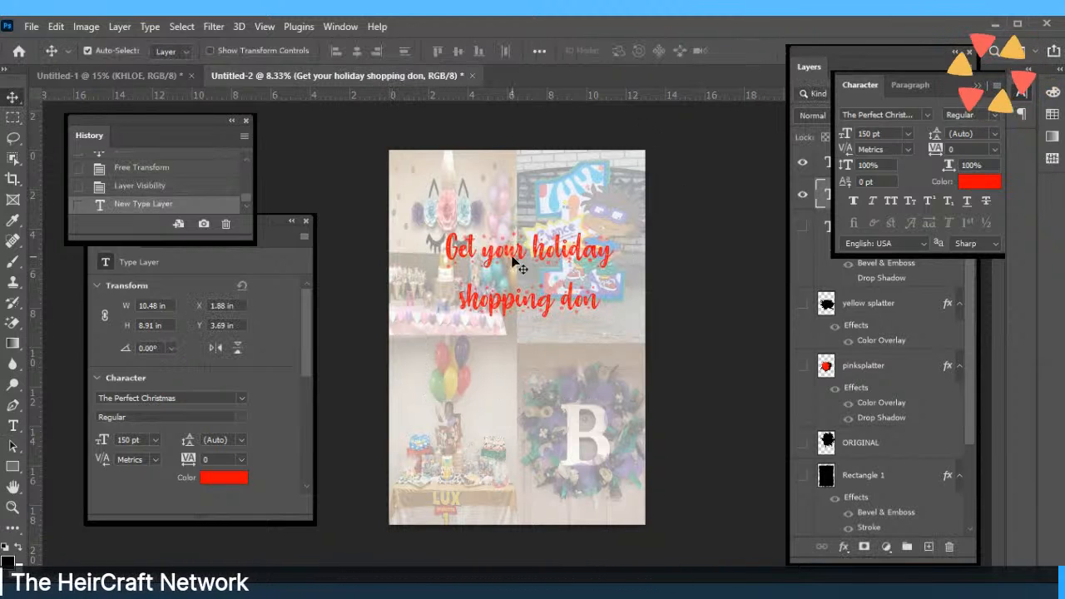
{"action": "left_click_drag", "start_coordinate": [518, 264], "coordinate": [495, 236]}
{"action": "double_click", "coordinate": [499, 235]}
{"action": "left_click", "coordinate": [588, 276]}
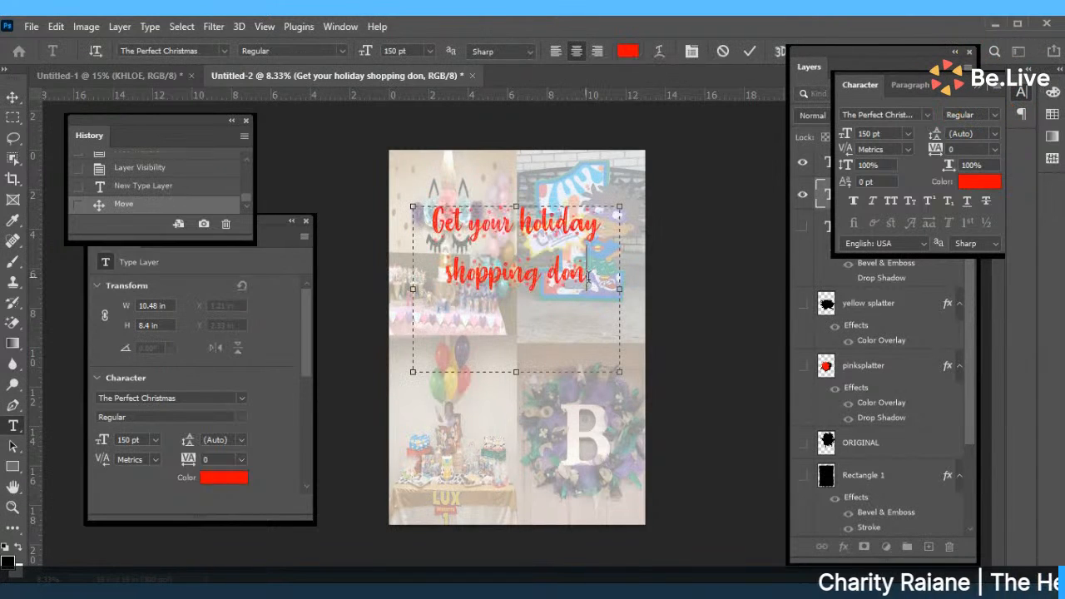
{"action": "type", "text": "e"}
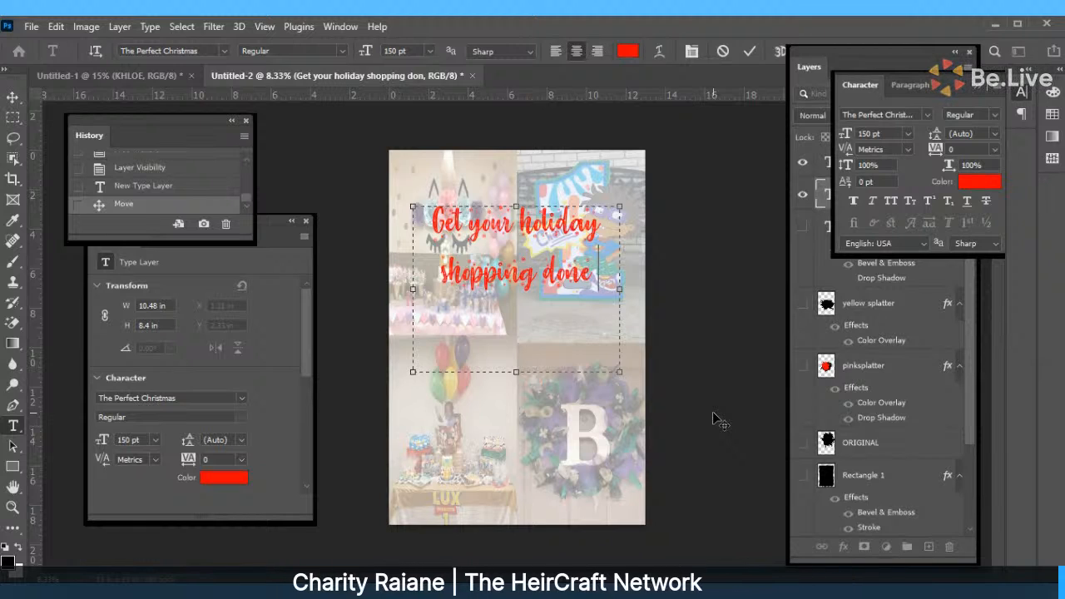
{"action": "type", "text": "earlythi"}
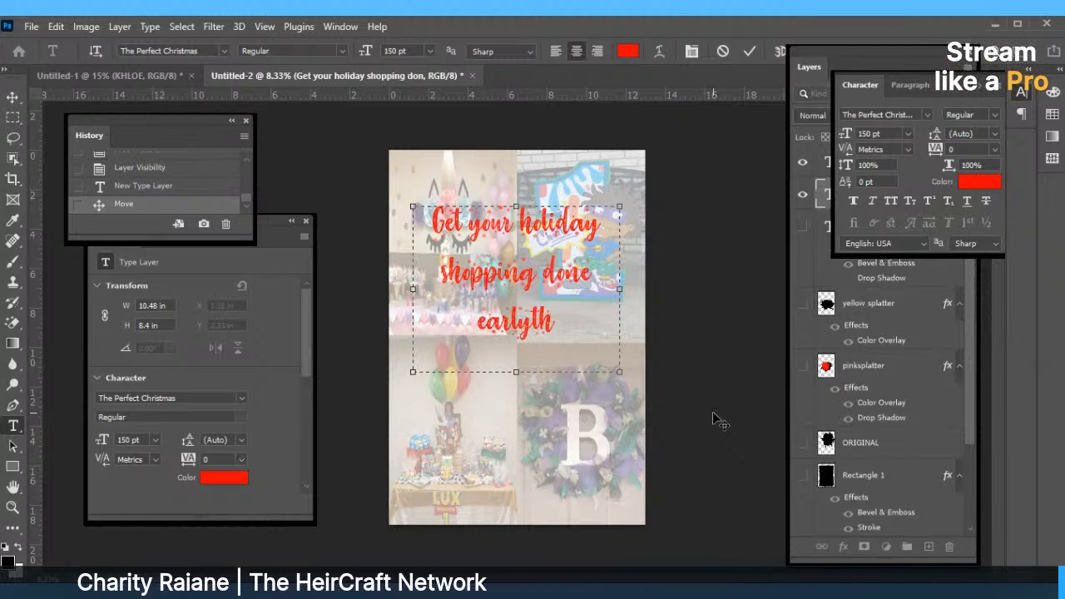
{"action": "key", "text": "BackSpace"}
{"action": "key", "text": "BackSpace"}
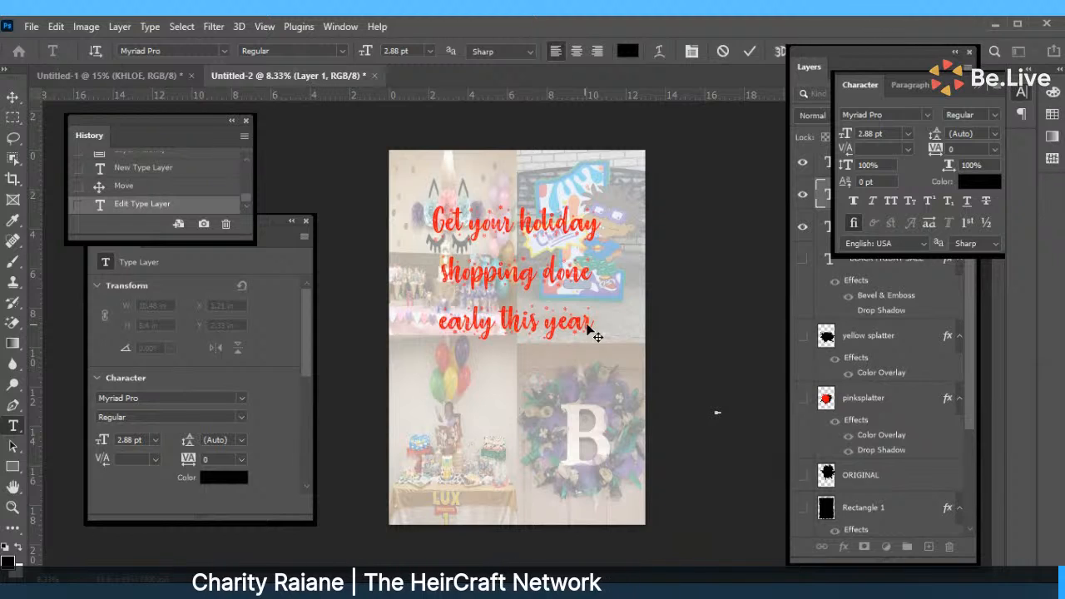
{"action": "left_click", "coordinate": [749, 51]}
{"action": "key", "text": "v"}
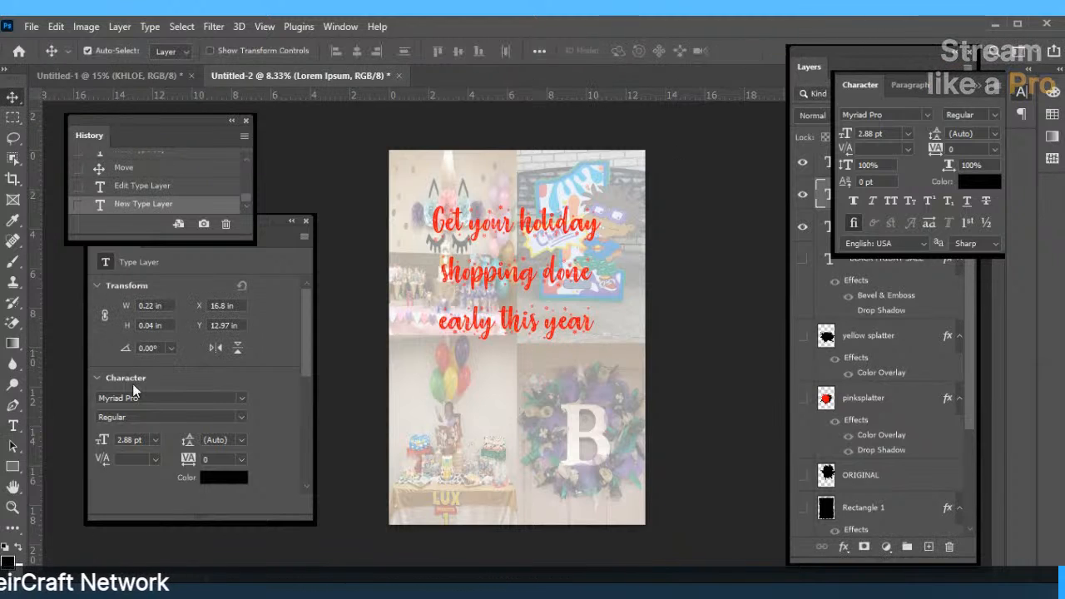
{"action": "left_click_drag", "start_coordinate": [497, 274], "coordinate": [500, 273]}
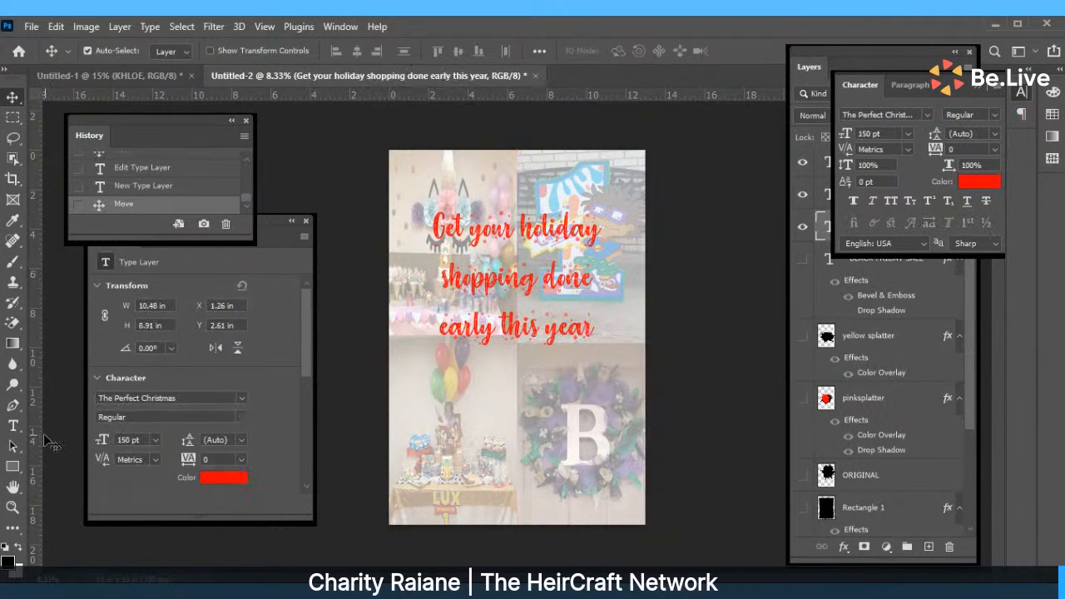
Draw a new text box and type 'SHOP OUR' and 'BLACK BLACK FRIDAY' lines.
{"action": "left_click", "coordinate": [12, 425]}
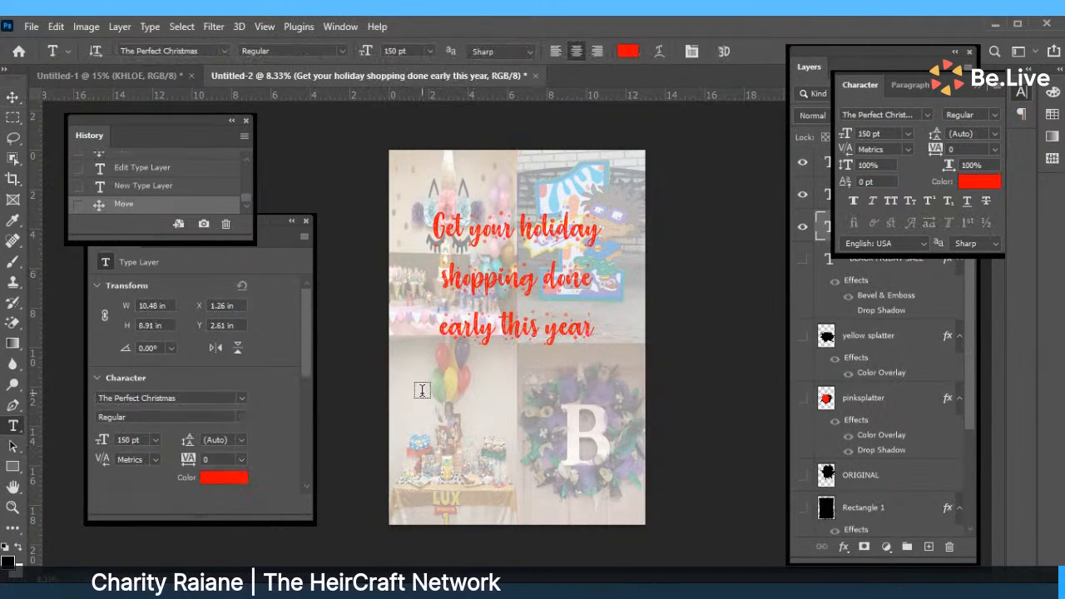
{"action": "left_click_drag", "start_coordinate": [421, 391], "coordinate": [620, 500]}
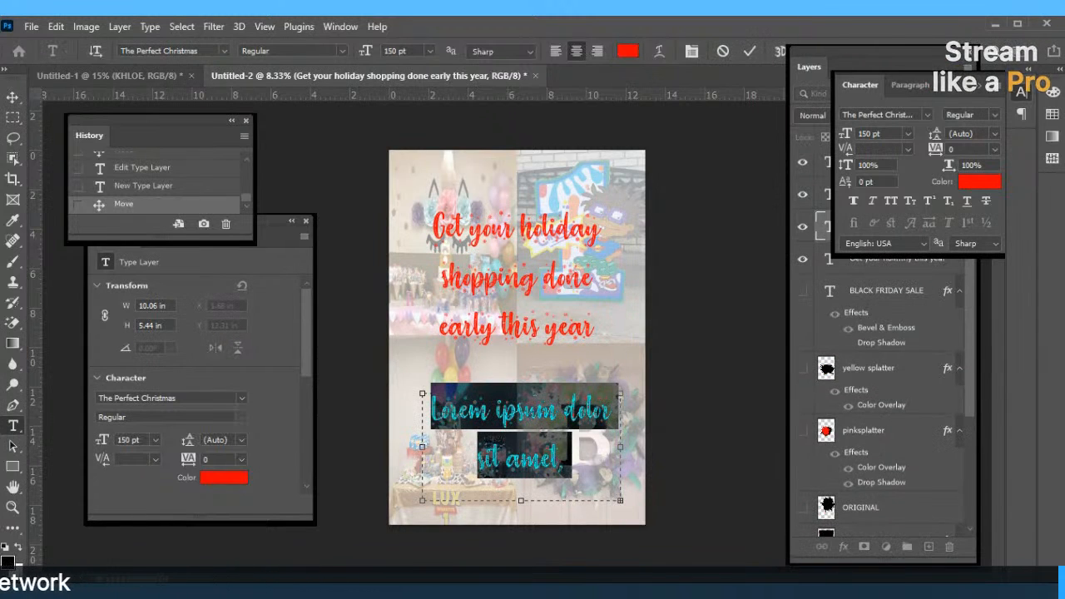
{"action": "type", "text": "S"}
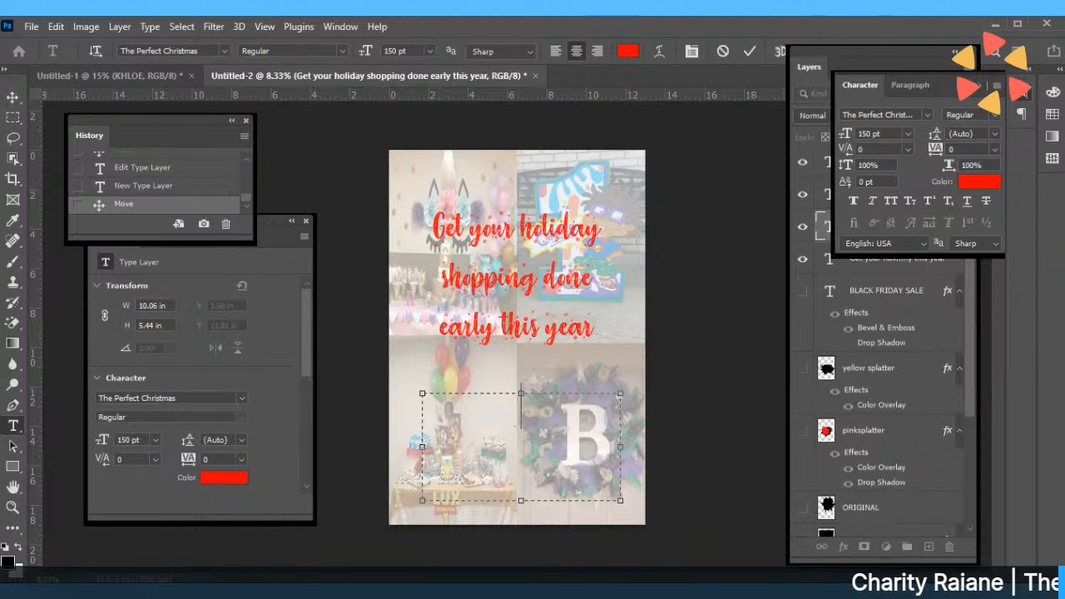
{"action": "type", "text": "S"}
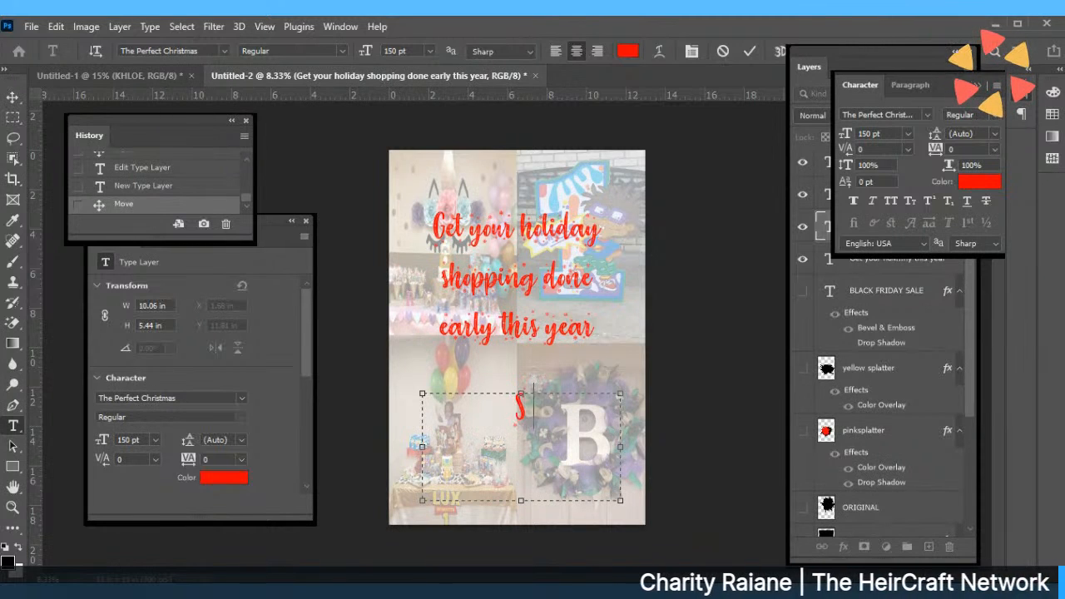
{"action": "type", "text": "HOP OUR"}
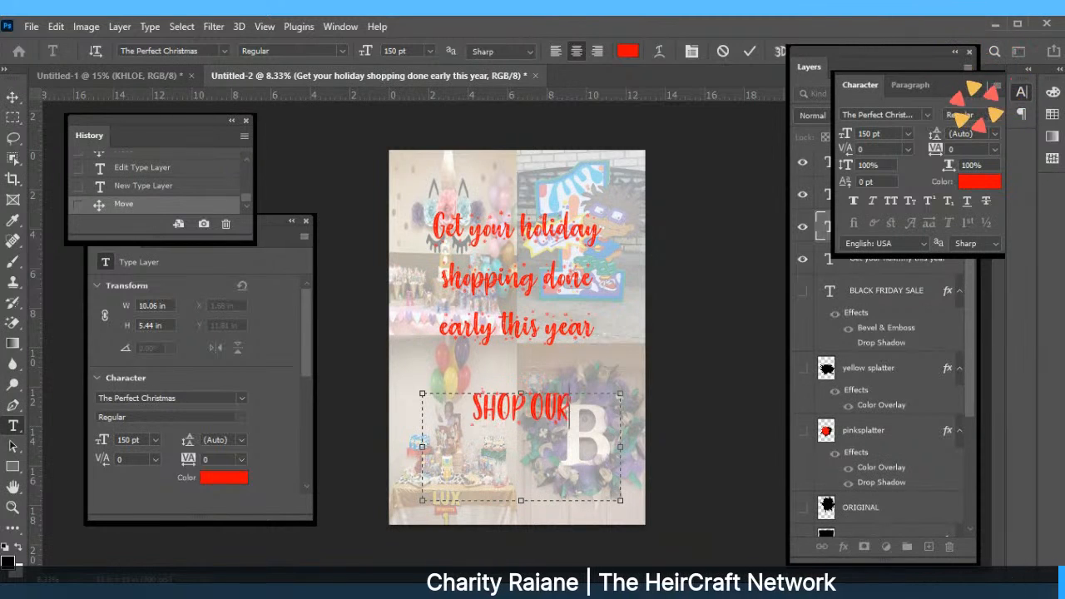
{"action": "key", "text": "Return"}
{"action": "type", "text": "BLACK GR"}
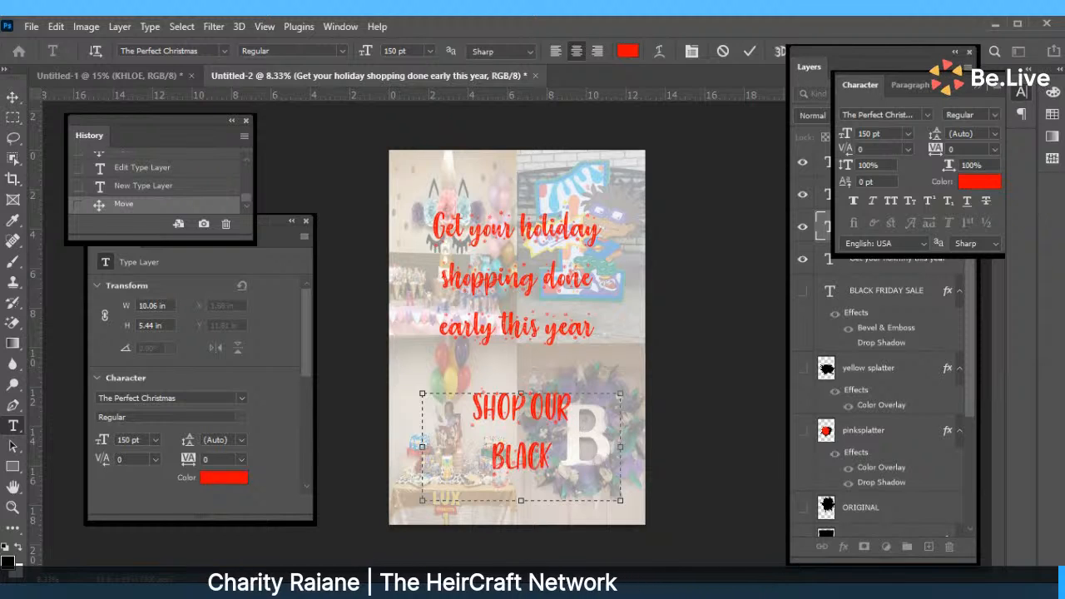
{"action": "key", "text": "BackSpace"}
{"action": "key", "text": "BackSpace"}
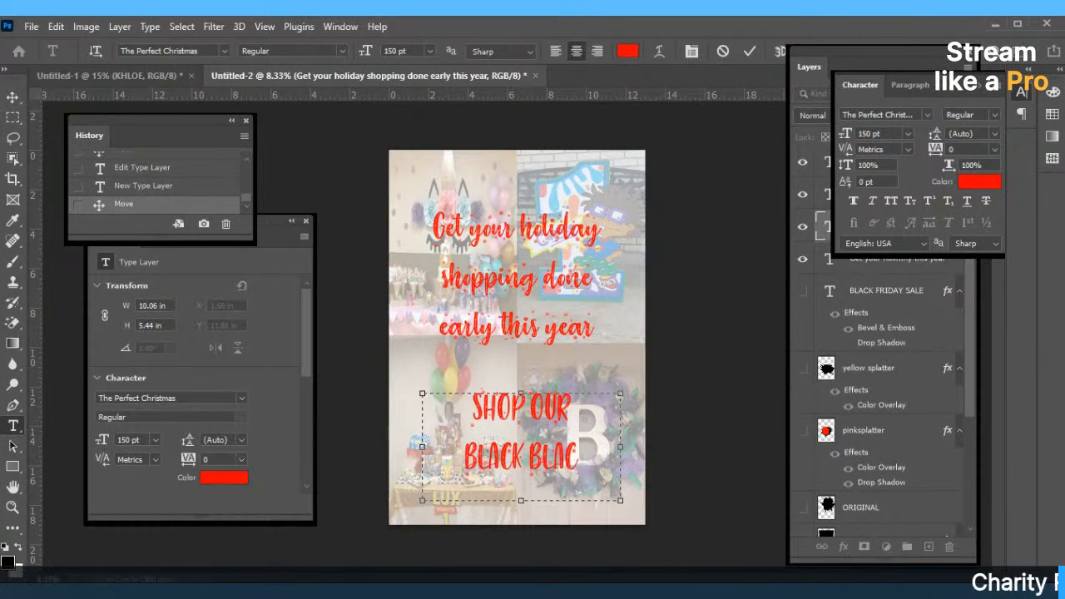
{"action": "type", "text": "BLACK FRIDAY"}
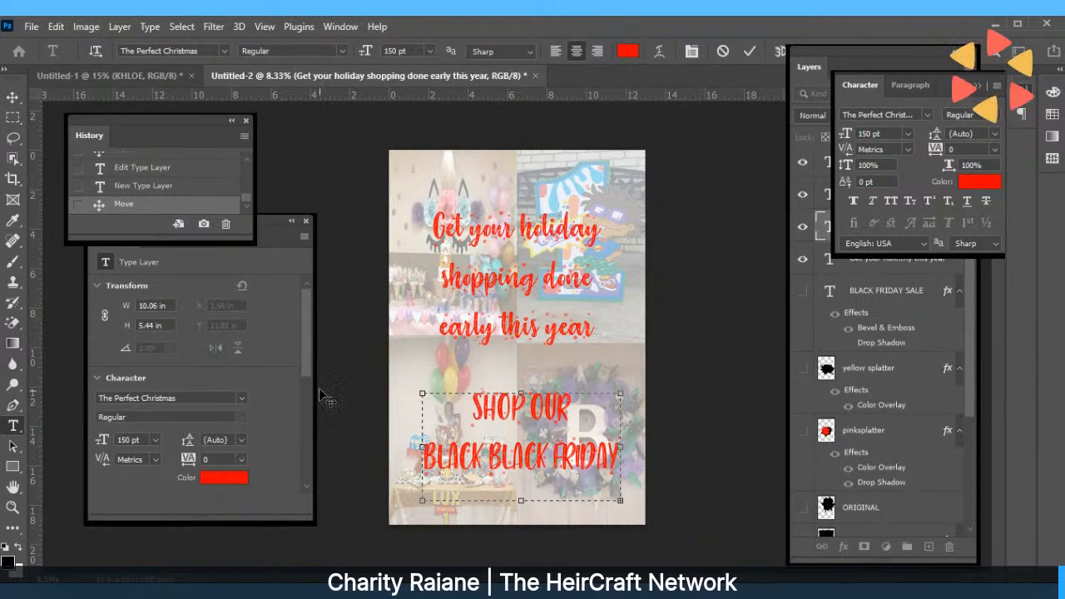
Enlarge the text box, break FRIDAY SALE onto its own line, and commit.
{"action": "left_click_drag", "start_coordinate": [520, 398], "coordinate": [520, 377]}
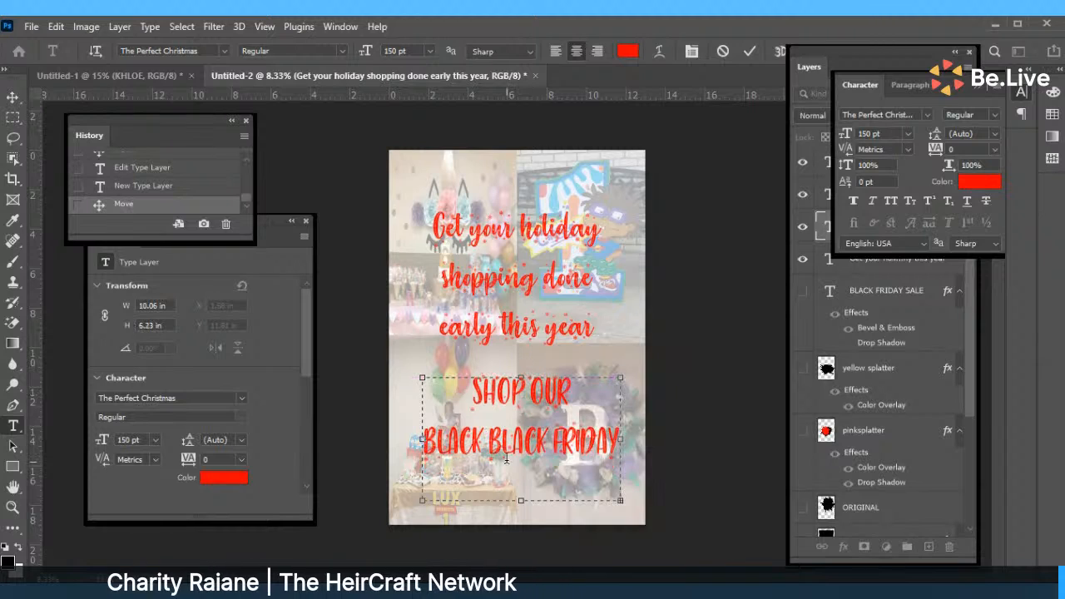
{"action": "left_click_drag", "start_coordinate": [520, 500], "coordinate": [528, 538]}
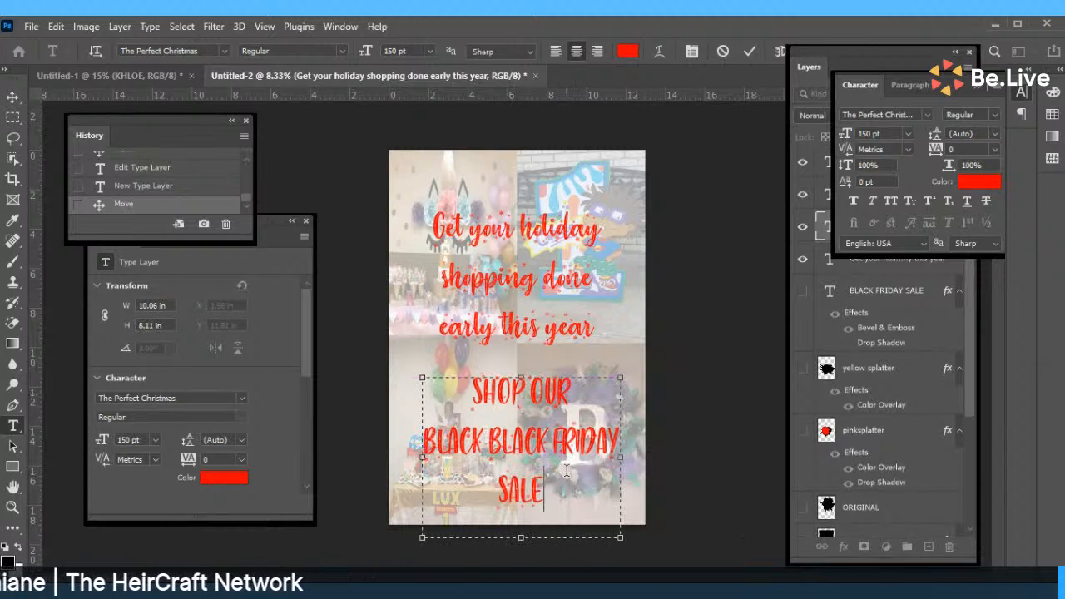
{"action": "key", "text": "Return"}
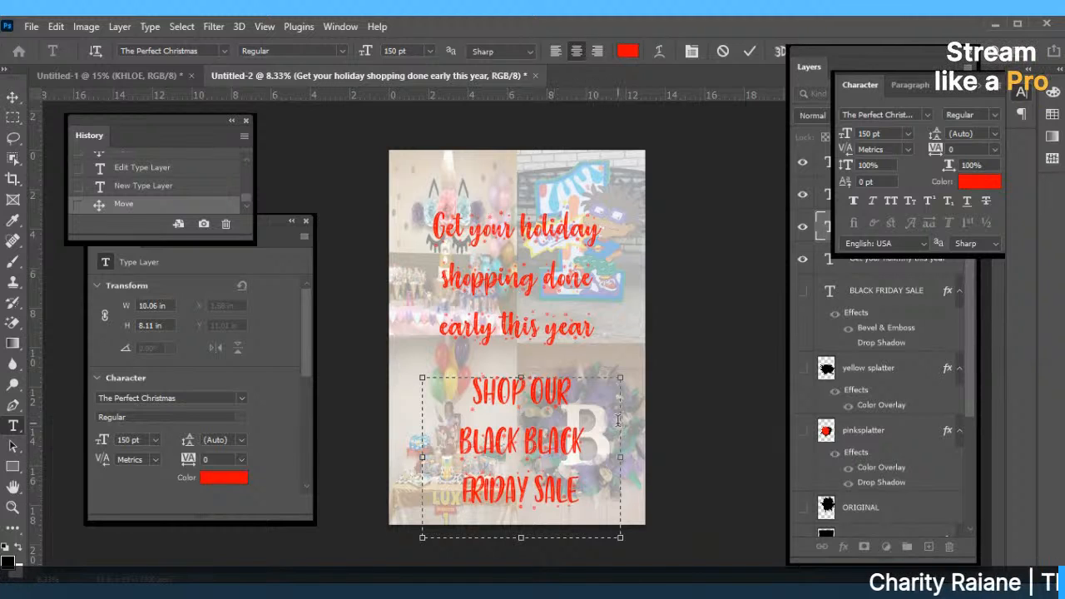
{"action": "left_click", "coordinate": [749, 53]}
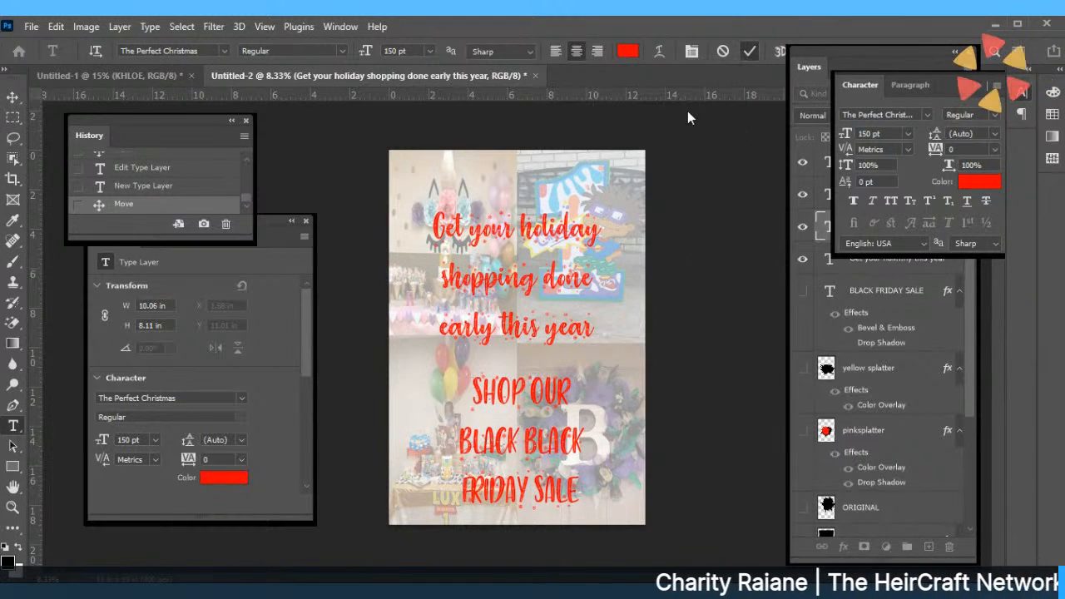
{"action": "left_click", "coordinate": [10, 100]}
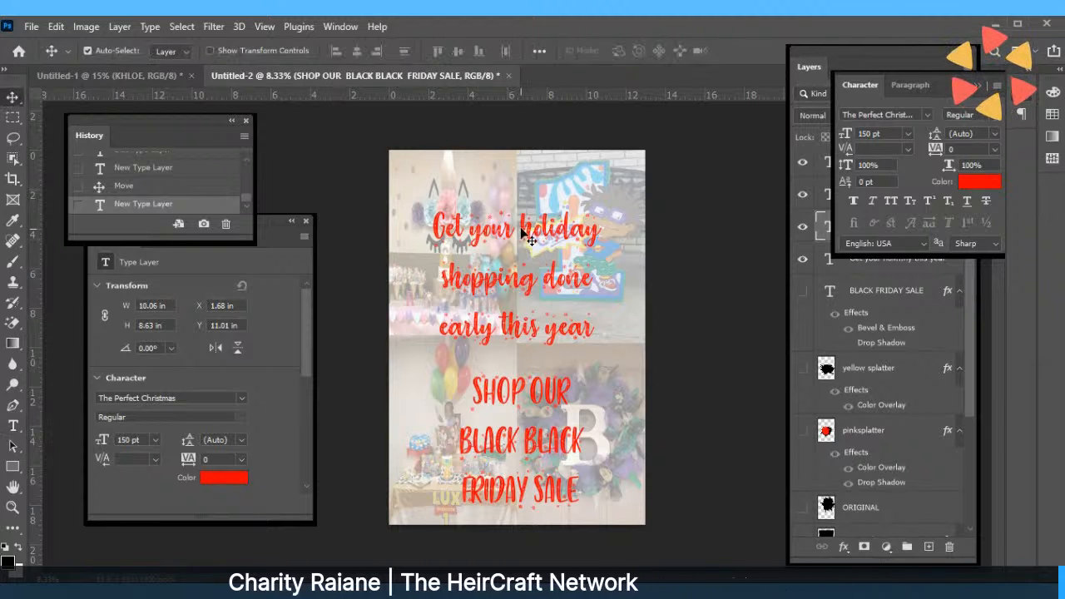
Drag the holiday caption to the top and place the SHOP OUR sale text beneath it.
{"action": "left_click_drag", "start_coordinate": [527, 246], "coordinate": [524, 213]}
{"action": "left_click_drag", "start_coordinate": [525, 485], "coordinate": [524, 378]}
{"action": "double_click", "coordinate": [522, 376]}
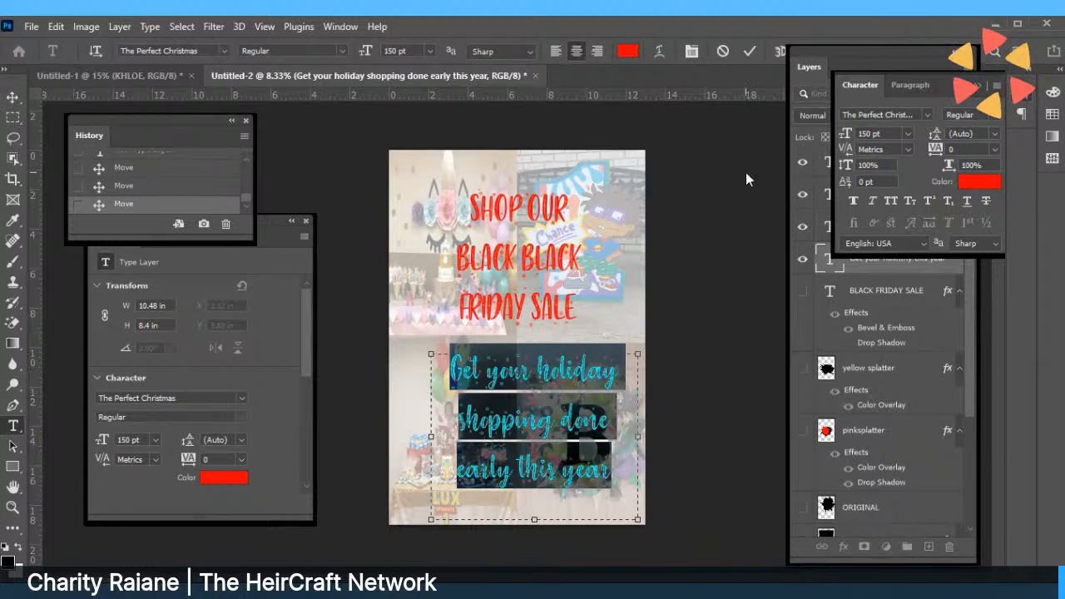
{"action": "left_click", "coordinate": [749, 50]}
{"action": "key", "text": "v"}
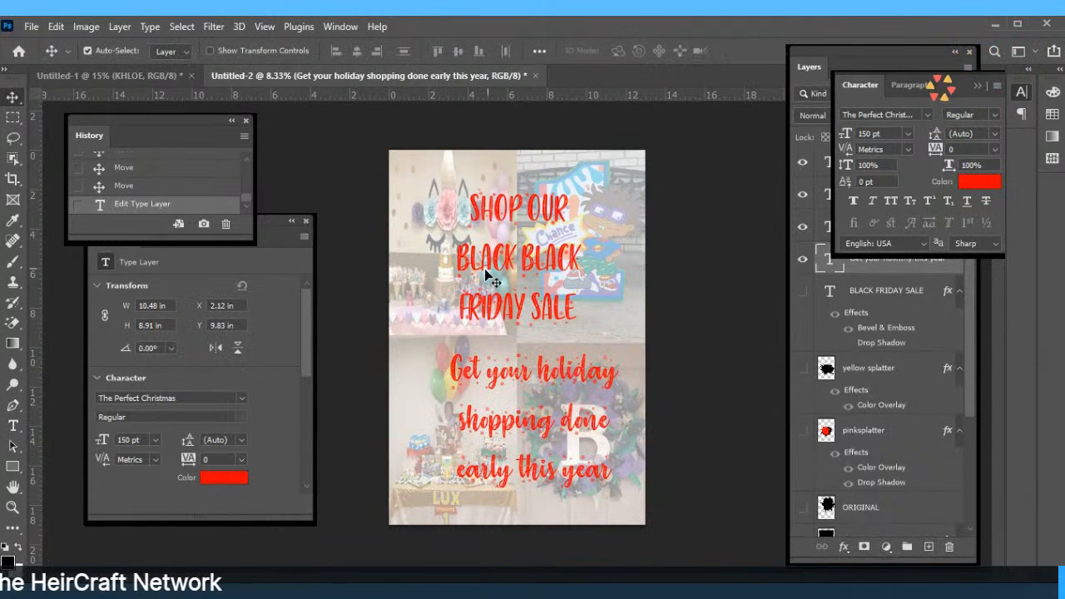
{"action": "left_click_drag", "start_coordinate": [493, 272], "coordinate": [468, 272]}
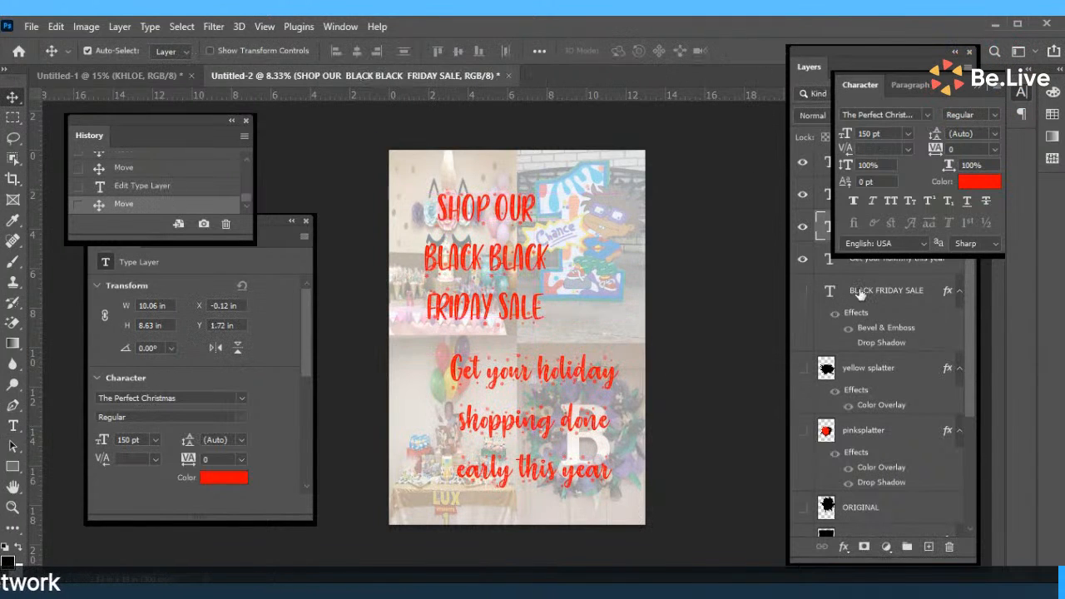
{"action": "left_click", "coordinate": [802, 225]}
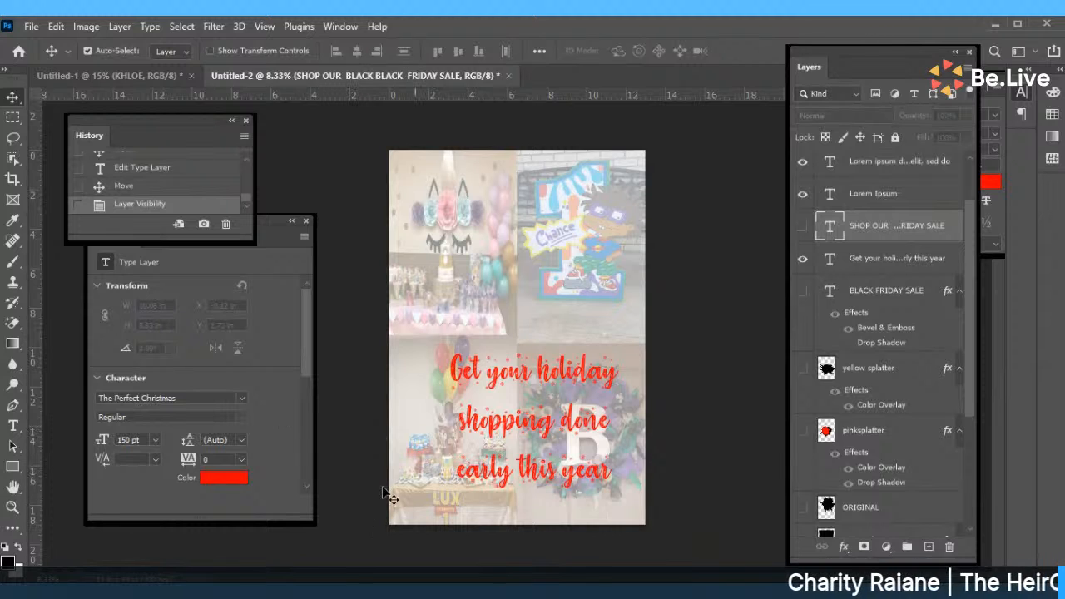
{"action": "left_click_drag", "start_coordinate": [529, 445], "coordinate": [514, 289]}
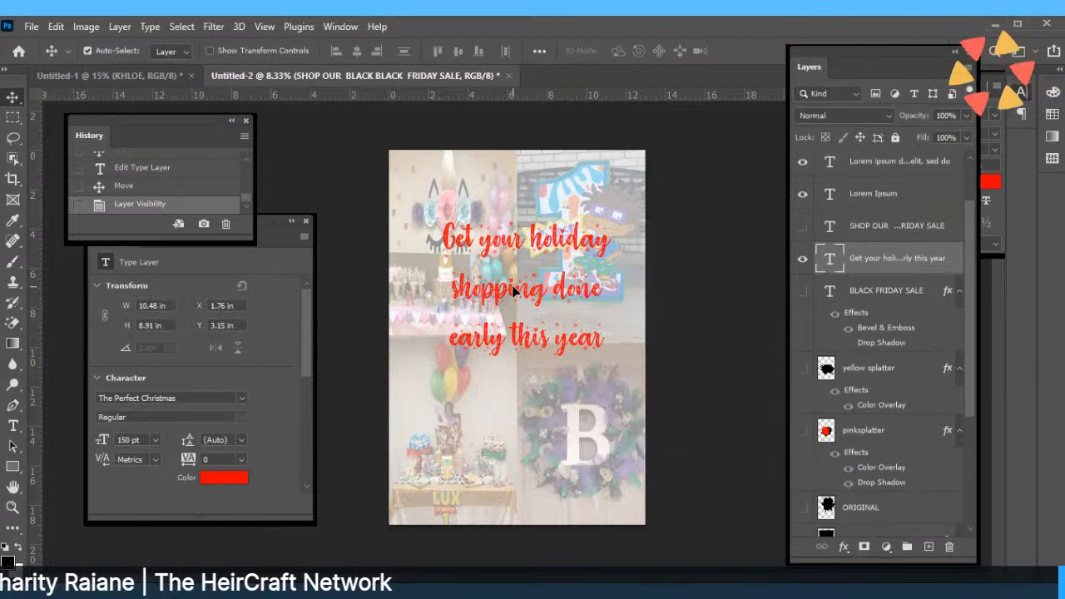
{"action": "left_click", "coordinate": [803, 226]}
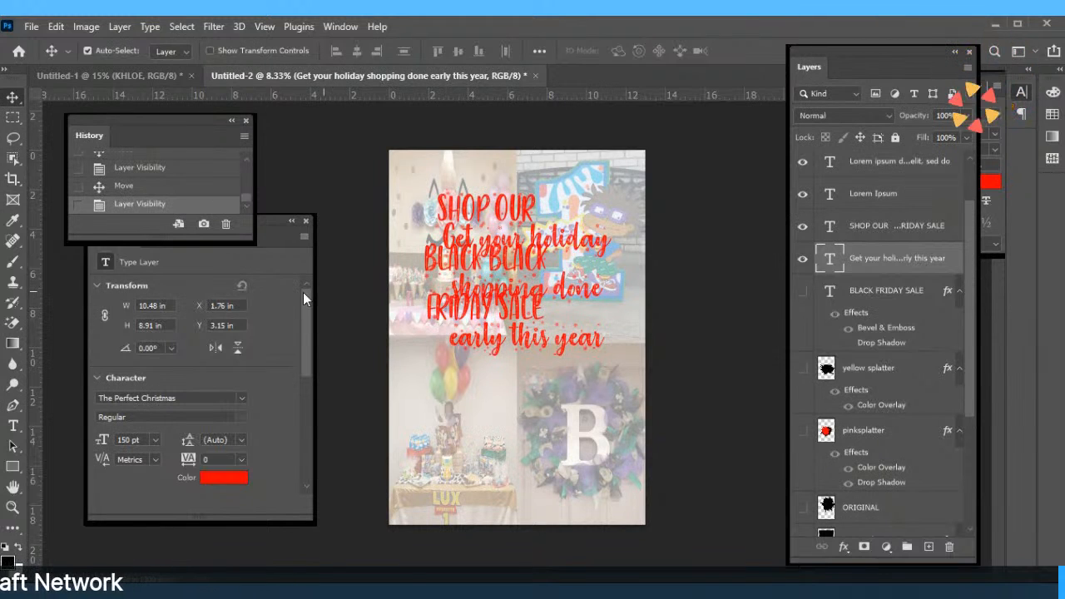
{"action": "left_click_drag", "start_coordinate": [466, 223], "coordinate": [474, 395]}
Retype the sale text as the shop's Etsy web address and widen the box to fit.
{"action": "double_click", "coordinate": [475, 395]}
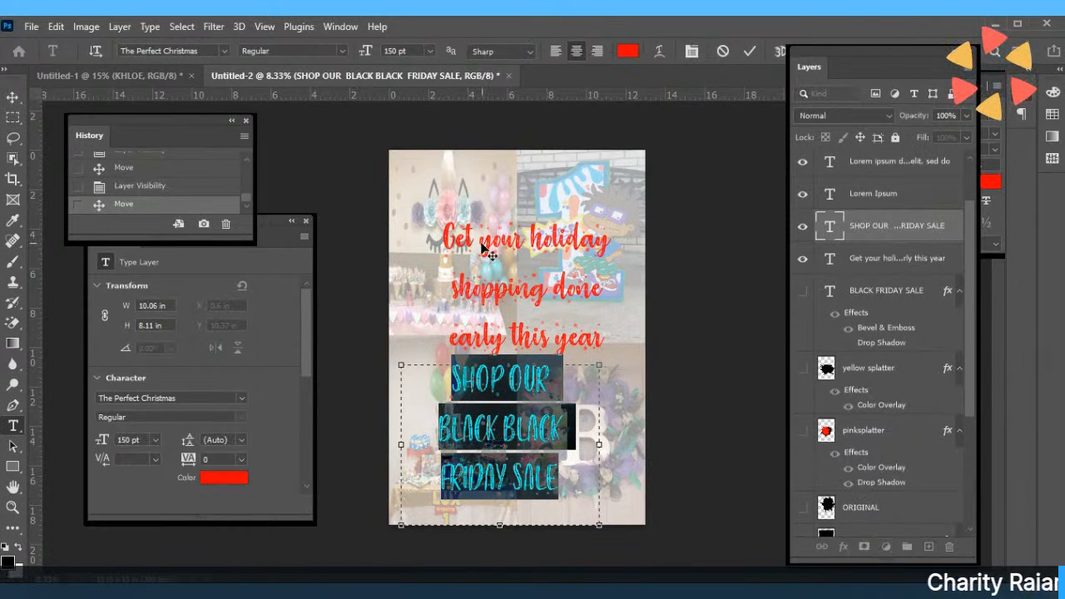
{"action": "left_click_drag", "start_coordinate": [485, 247], "coordinate": [499, 272]}
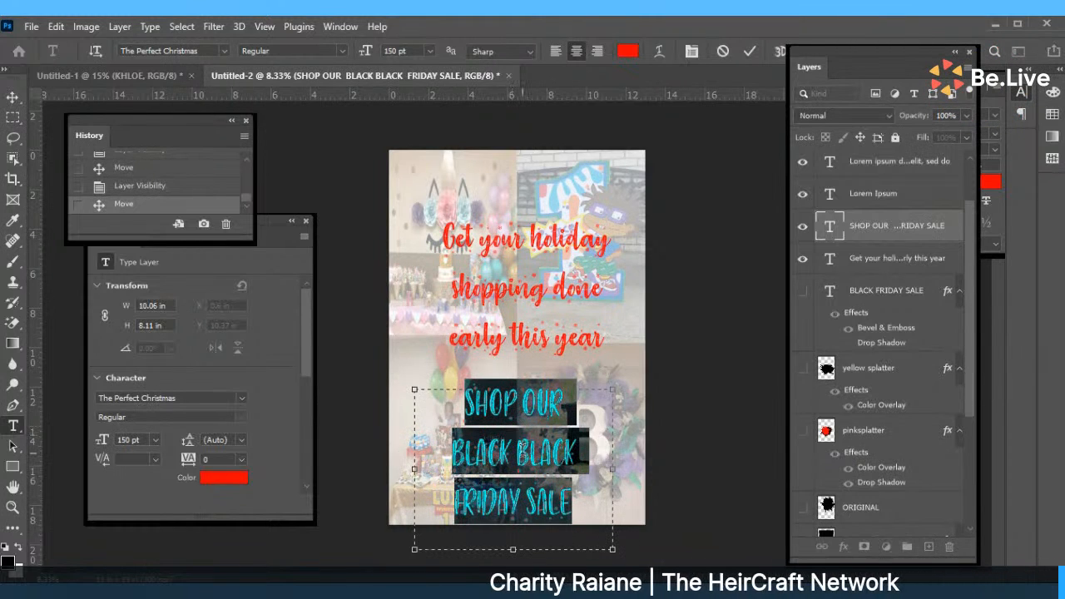
{"action": "type", "text": "H"}
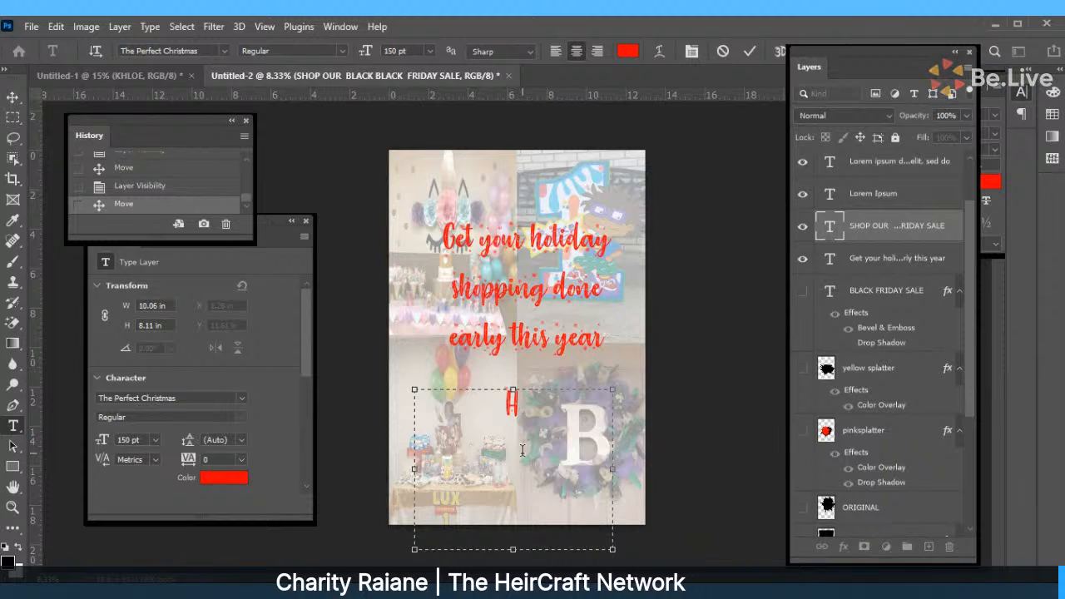
{"action": "key", "text": "BackSpace"}
{"action": "type", "text": "h"}
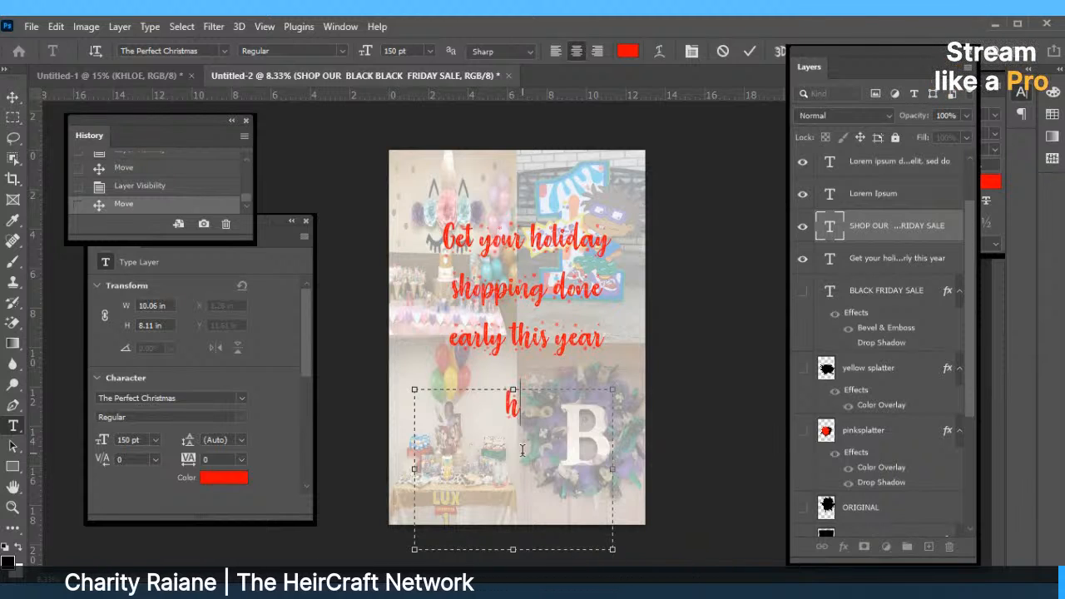
{"action": "type", "text": "eiressa"}
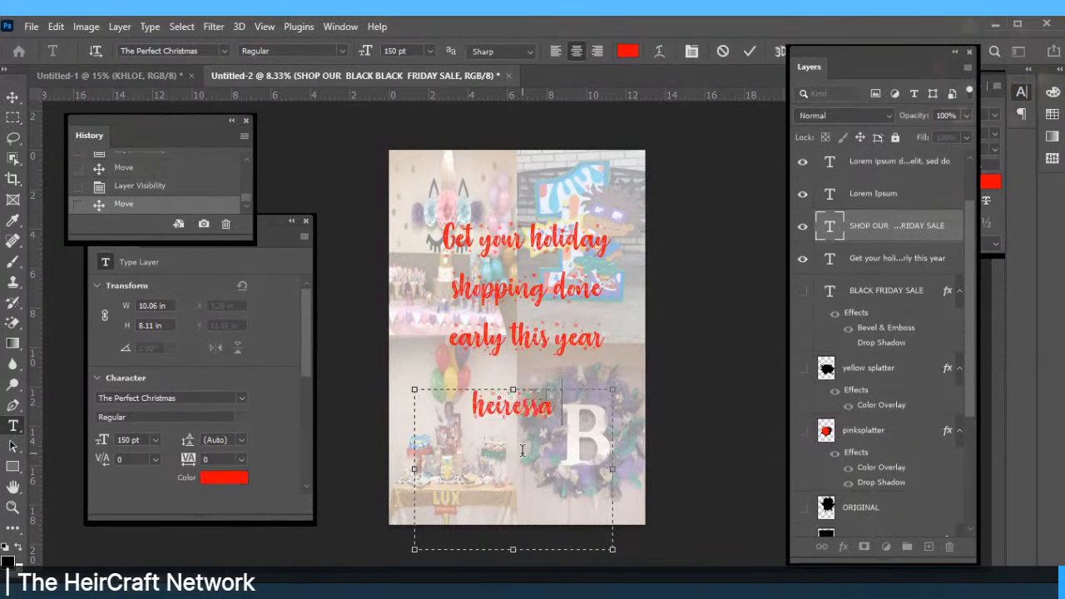
{"action": "type", "text": "ndcompany"}
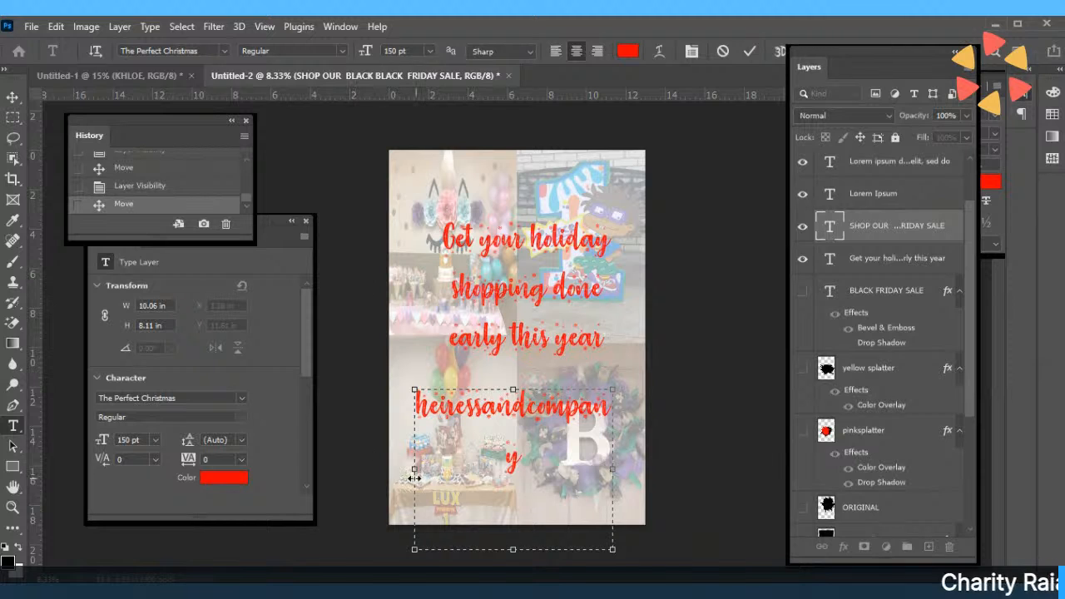
{"action": "left_click_drag", "start_coordinate": [415, 472], "coordinate": [392, 469]}
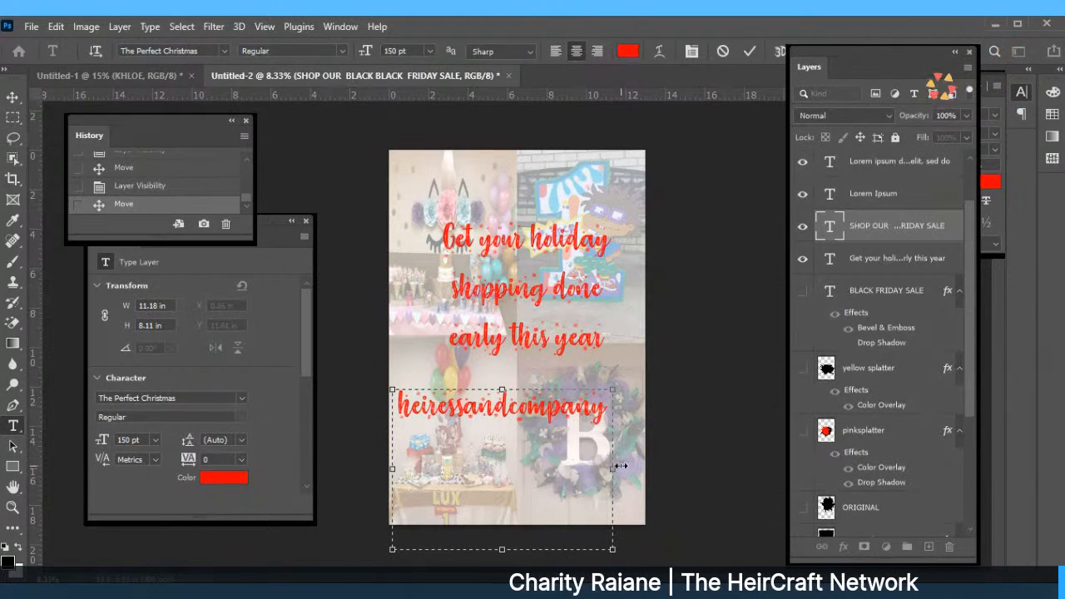
{"action": "left_click_drag", "start_coordinate": [613, 468], "coordinate": [646, 467]}
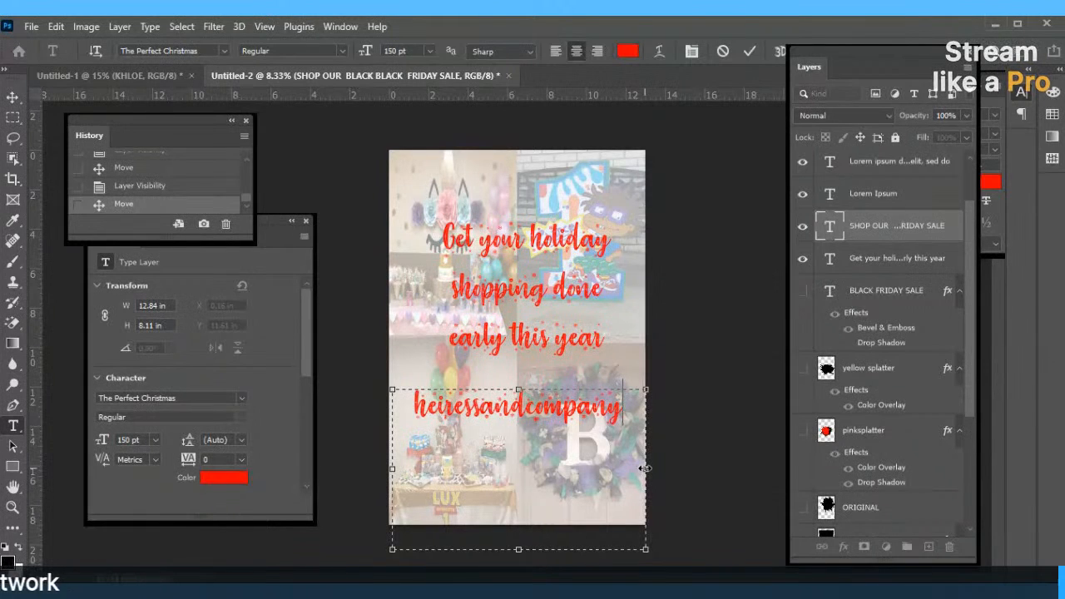
{"action": "type", "text": "tsy"}
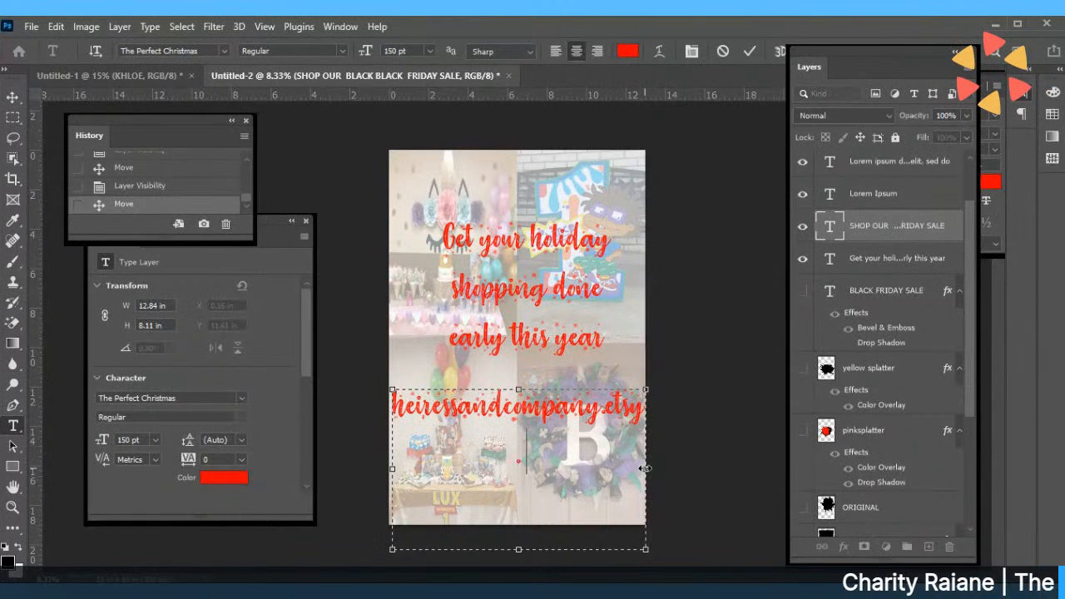
{"action": "key", "text": "ctrl+a"}
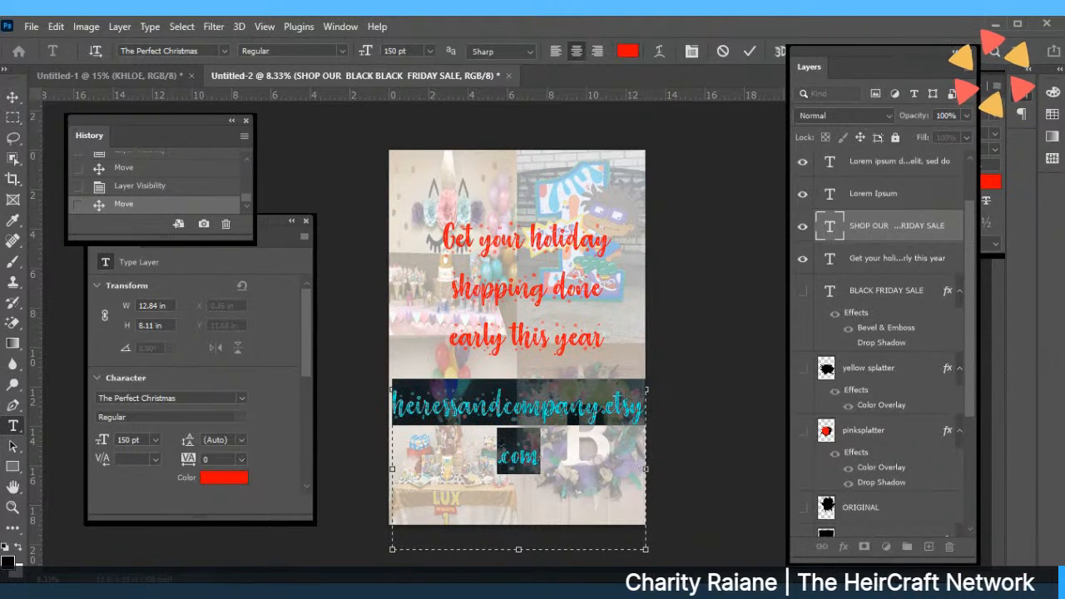
Resize the Etsy web address to 100 pt and drag it onto one line below the holiday text.
{"action": "left_click", "coordinate": [430, 51]}
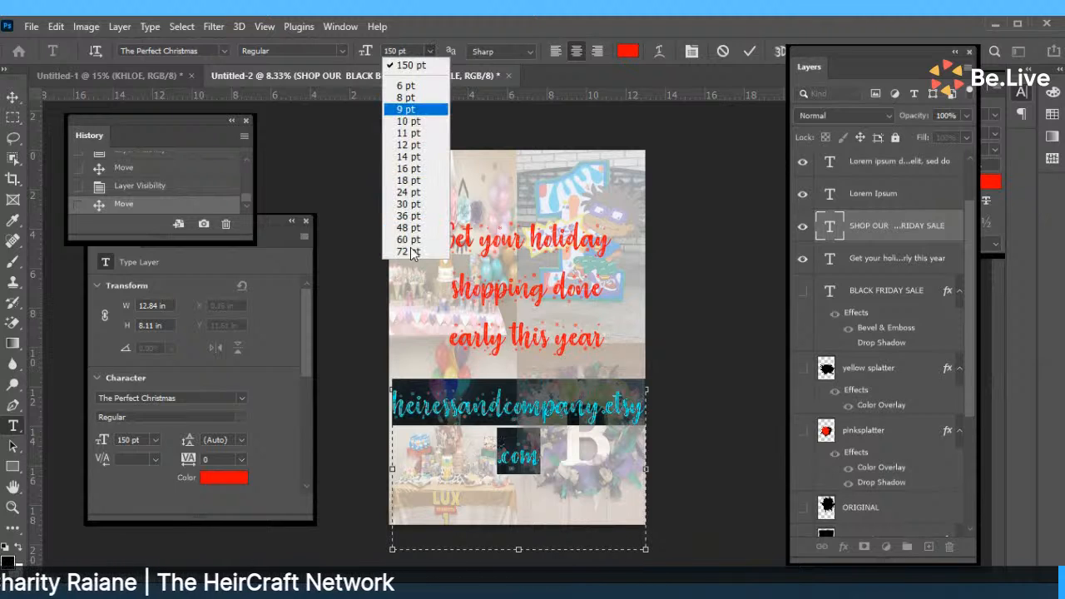
{"action": "left_click", "coordinate": [412, 65]}
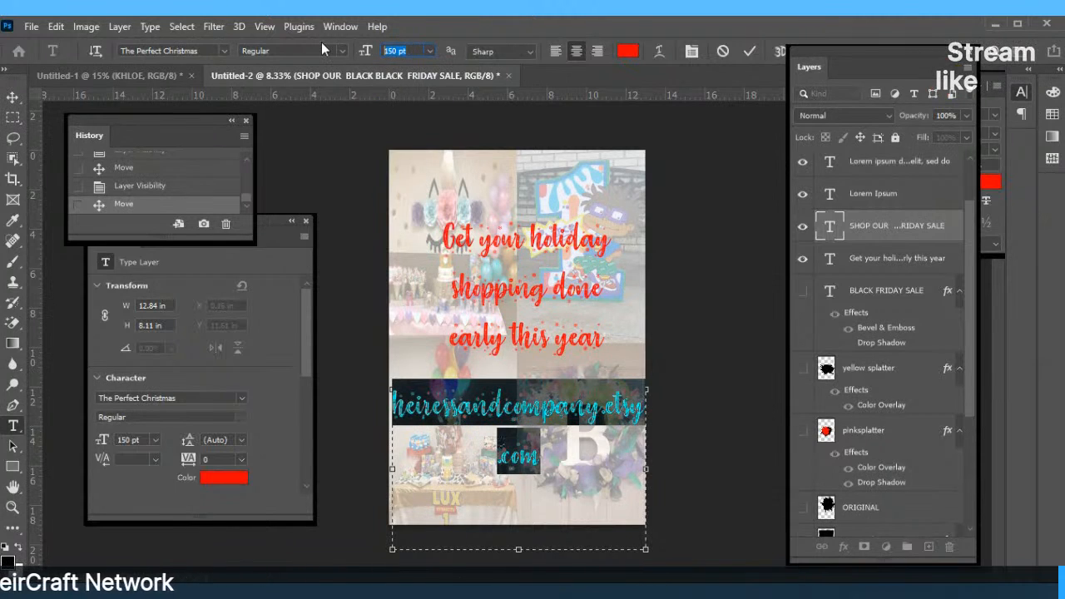
{"action": "type", "text": "100"}
{"action": "key", "text": "Return"}
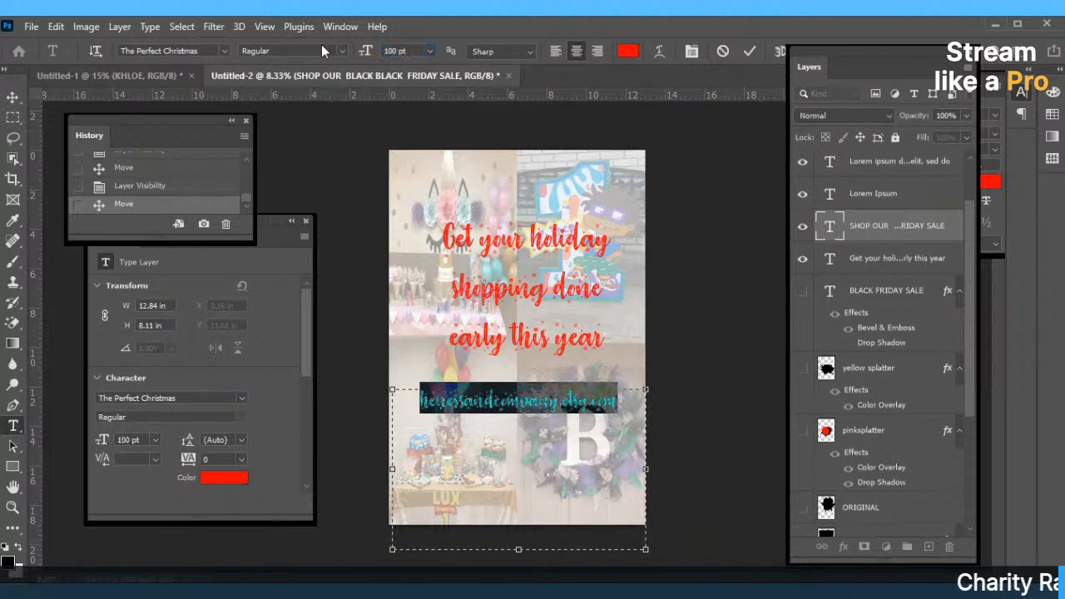
{"action": "left_click", "coordinate": [749, 50]}
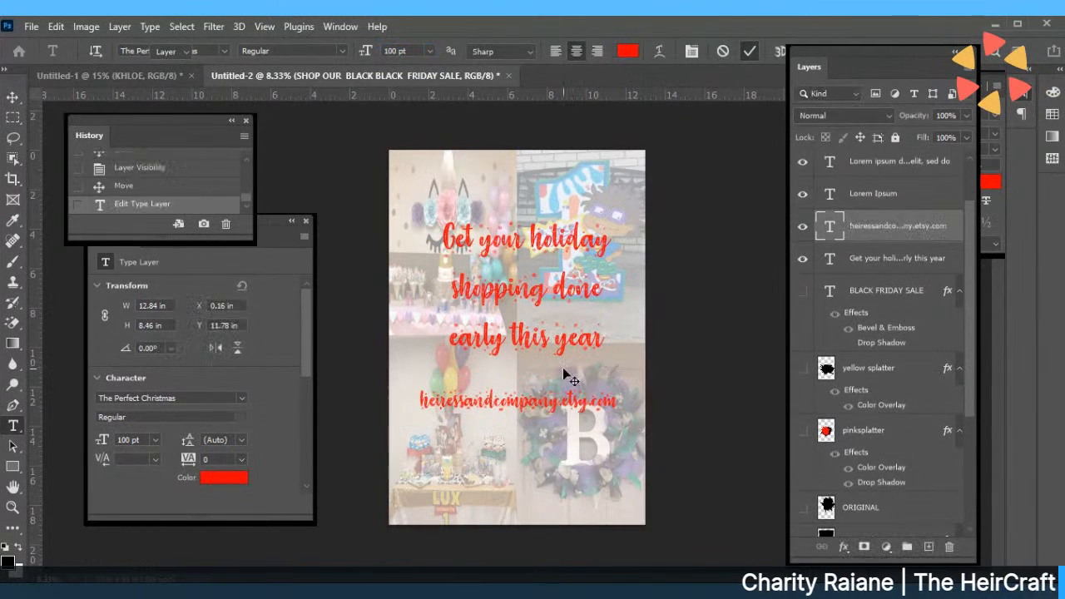
{"action": "key", "text": "v"}
{"action": "left_click_drag", "start_coordinate": [533, 402], "coordinate": [546, 426]}
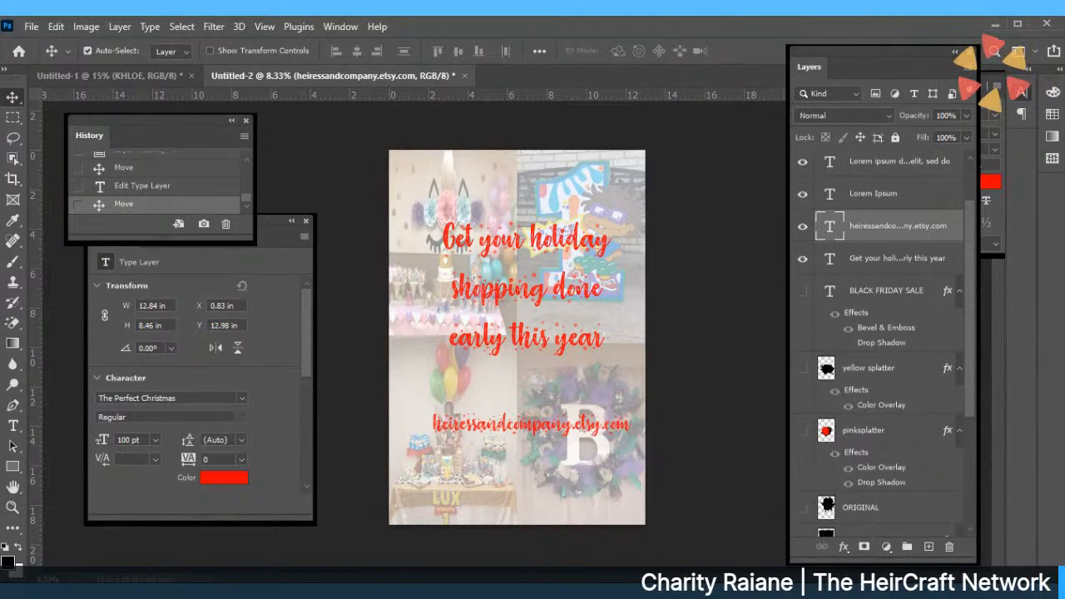
Add a new text line reading 'heiress' in a box below the web address.
{"action": "key", "text": "t"}
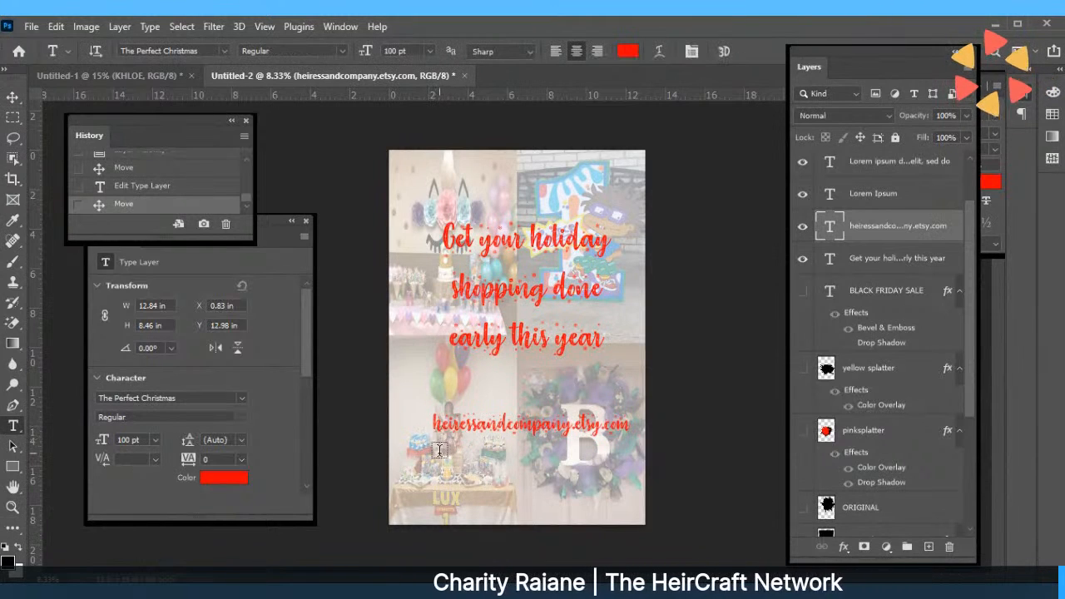
{"action": "left_click_drag", "start_coordinate": [444, 455], "coordinate": [631, 478]}
{"action": "type", "text": "heiressandcompany"}
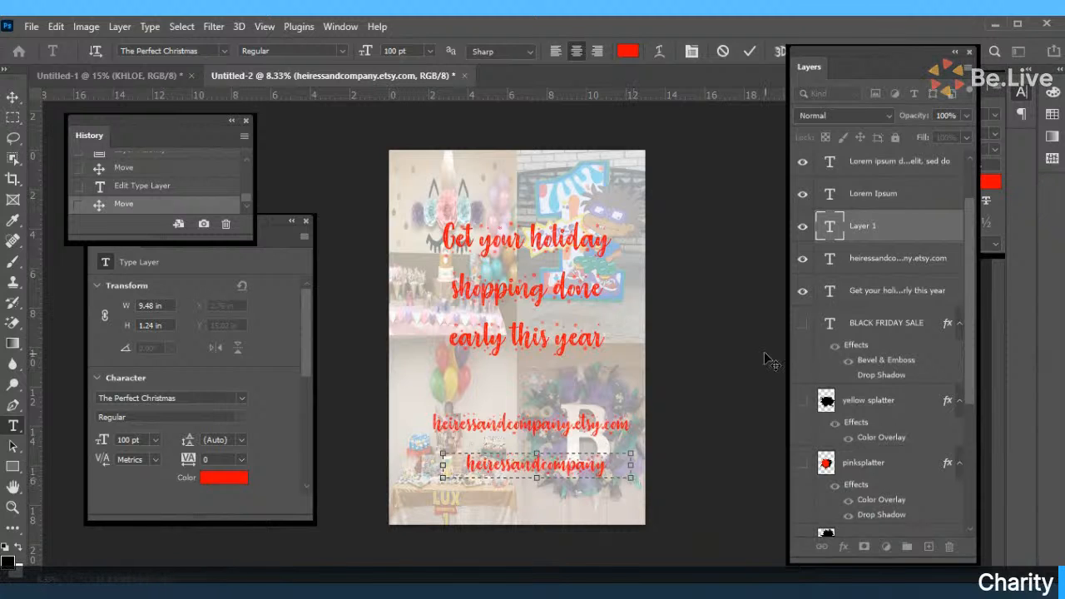
{"action": "left_click", "coordinate": [750, 51]}
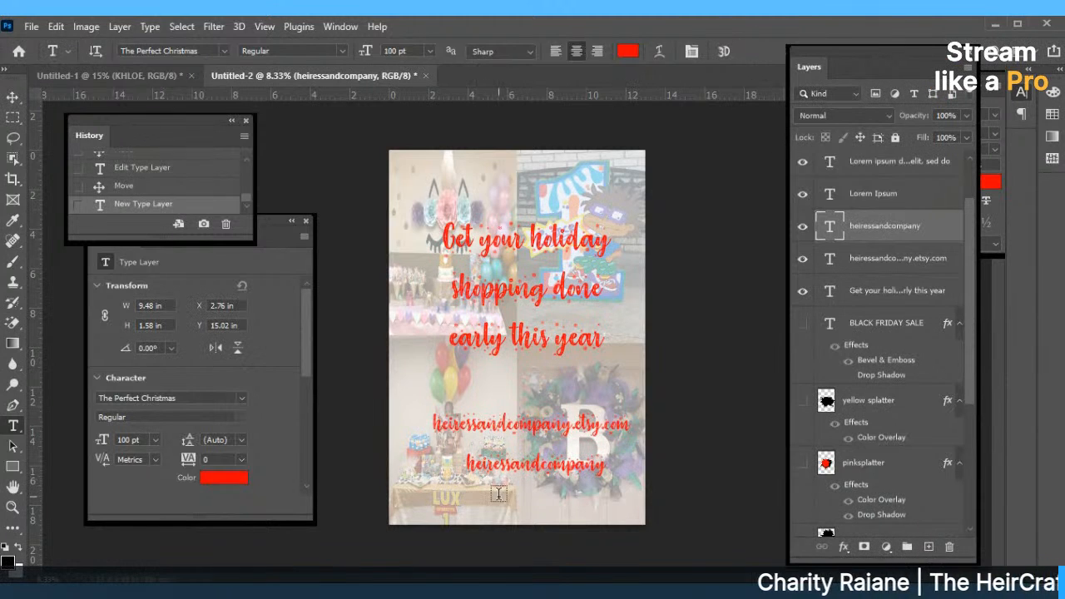
Nudge the shop-name line up slightly and lower the holiday caption a little.
{"action": "key", "text": "v"}
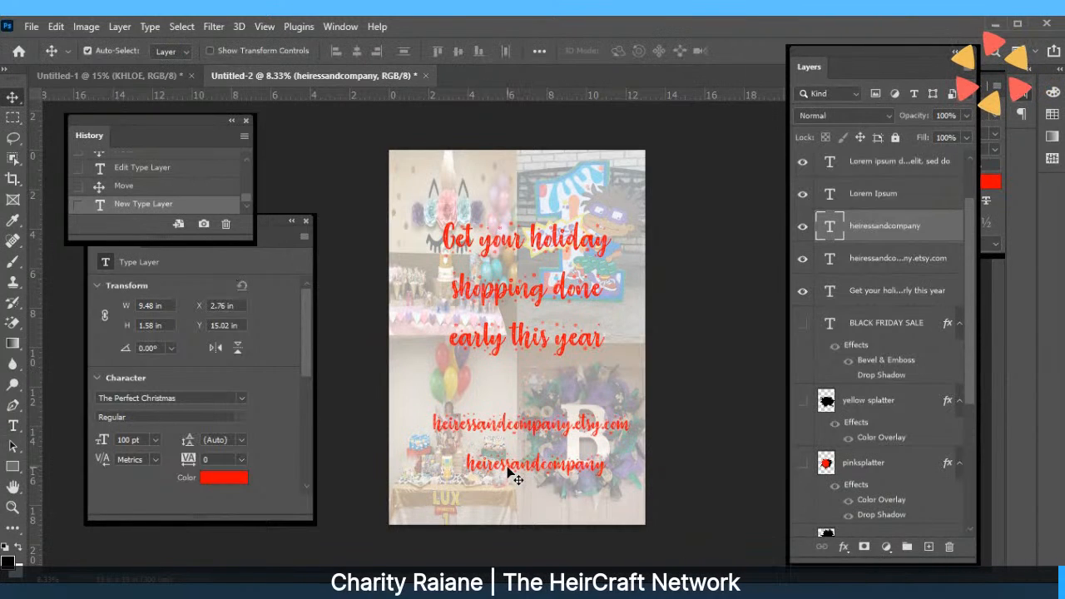
{"action": "left_click_drag", "start_coordinate": [507, 468], "coordinate": [509, 449]}
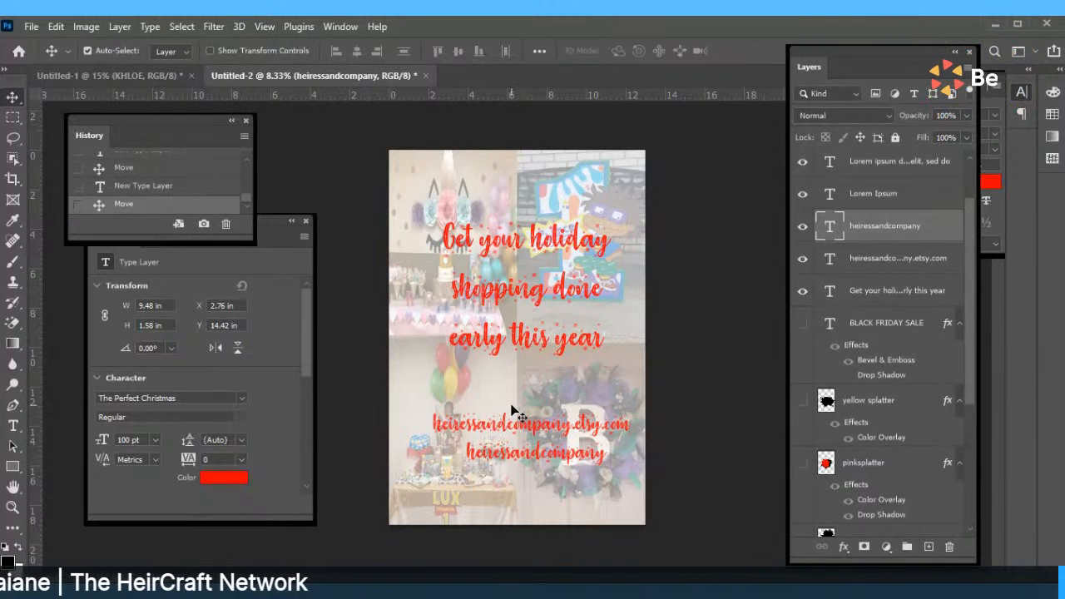
{"action": "mouse_move", "coordinate": [513, 347]}
{"action": "left_mouse_down"}
{"action": "mouse_move", "coordinate": [512, 314]}
{"action": "mouse_move", "coordinate": [513, 360]}
{"action": "left_mouse_up"}
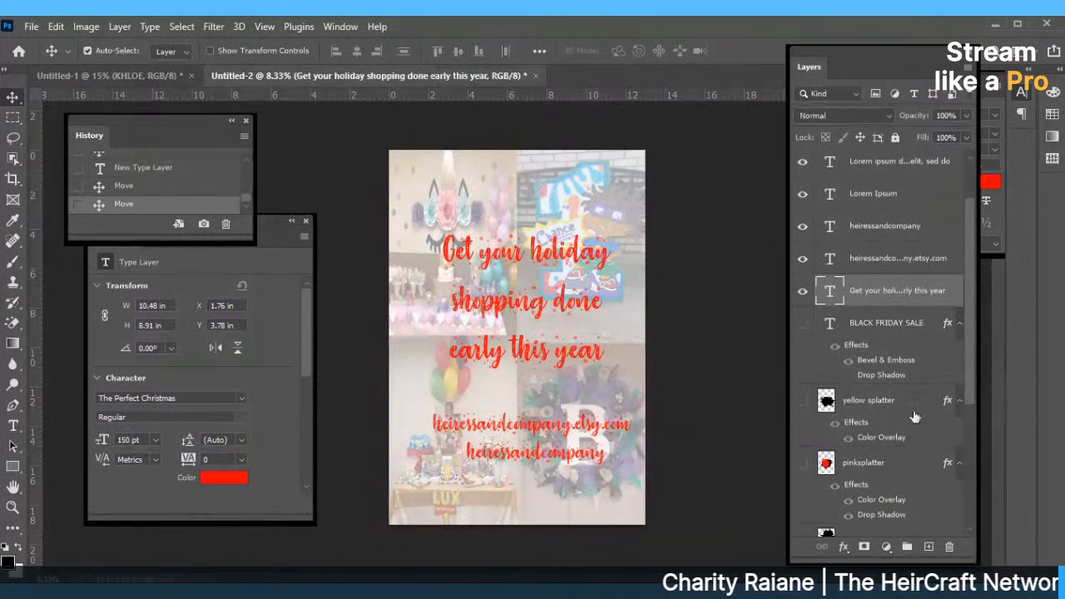
Try showing BLACK FRIDAY SALE and raising the holiday text, then revert both through History.
{"action": "left_click", "coordinate": [802, 322]}
{"action": "left_click_drag", "start_coordinate": [541, 297], "coordinate": [545, 251]}
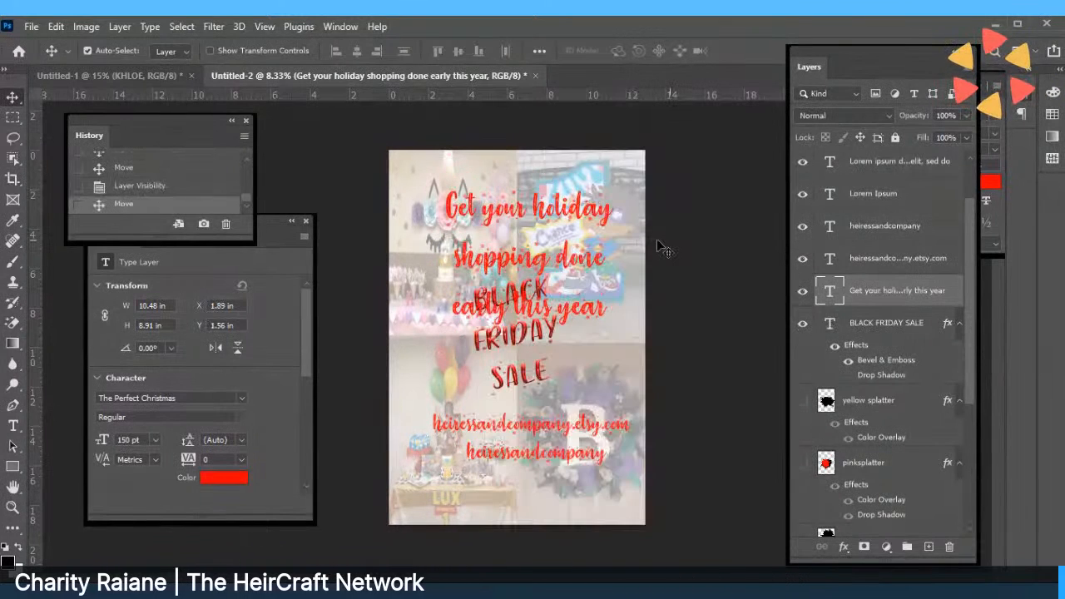
{"action": "left_click", "coordinate": [140, 187]}
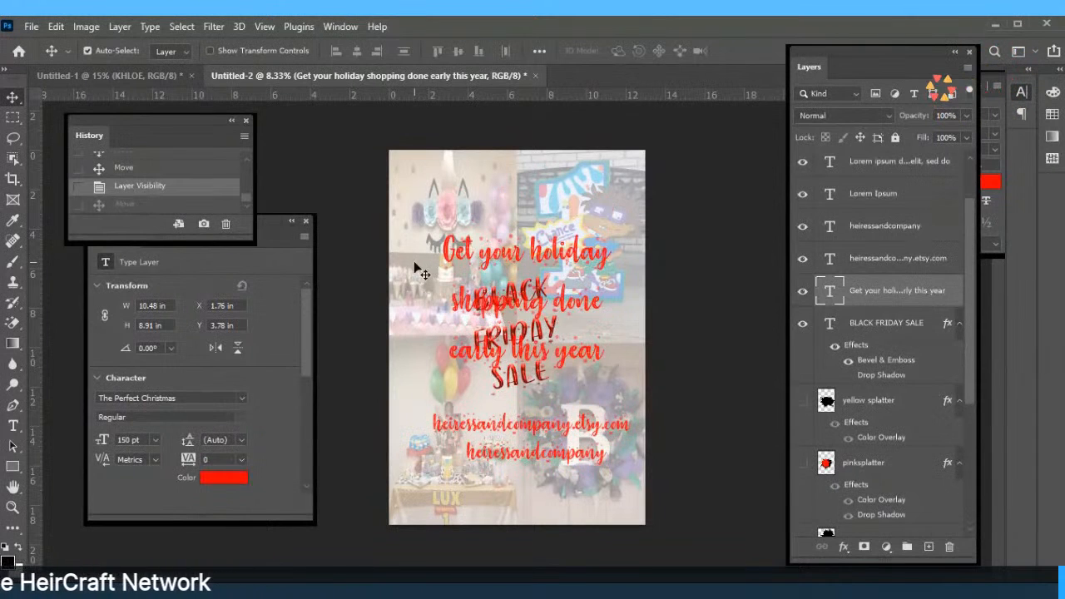
{"action": "left_click", "coordinate": [148, 170]}
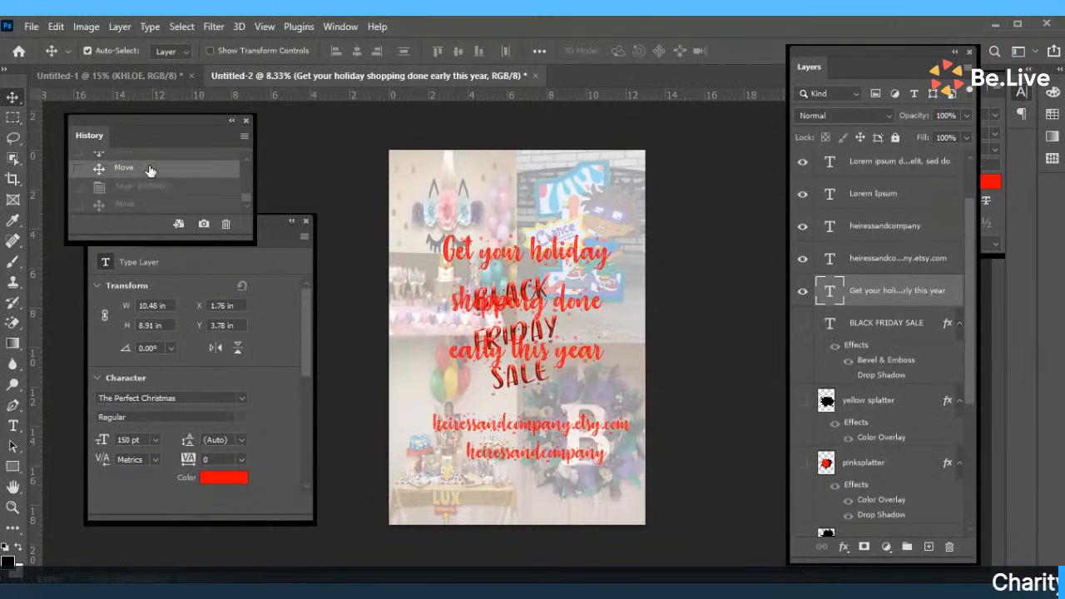
Shift the holiday text down and left, and nudge the heiressandcompany line into place.
{"action": "mouse_move", "coordinate": [516, 308]}
{"action": "left_mouse_down"}
{"action": "mouse_move", "coordinate": [501, 333]}
{"action": "mouse_move", "coordinate": [504, 323]}
{"action": "left_mouse_up"}
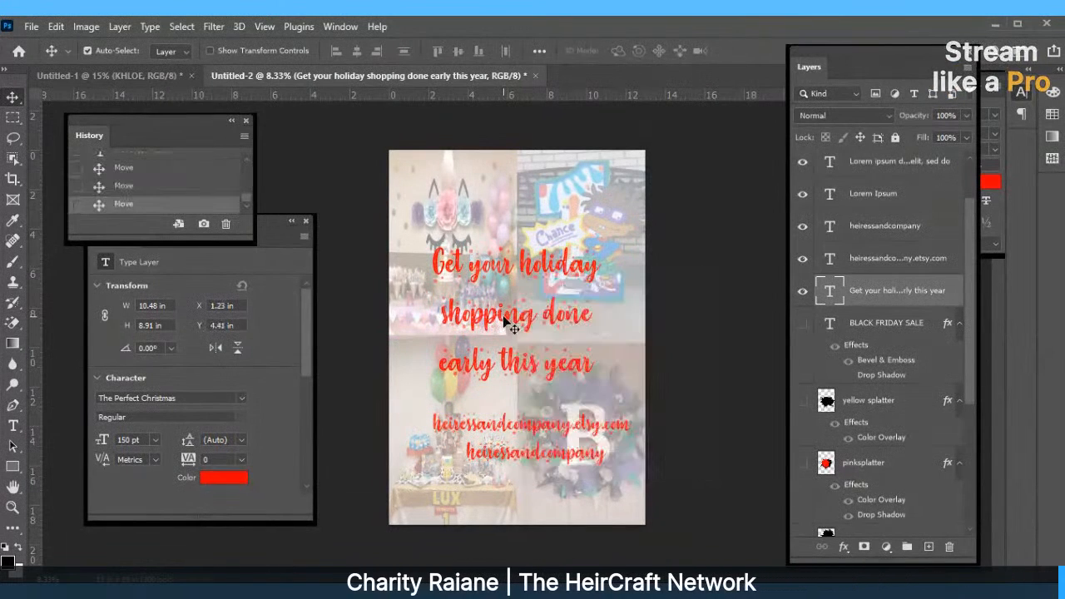
{"action": "left_click", "coordinate": [512, 445]}
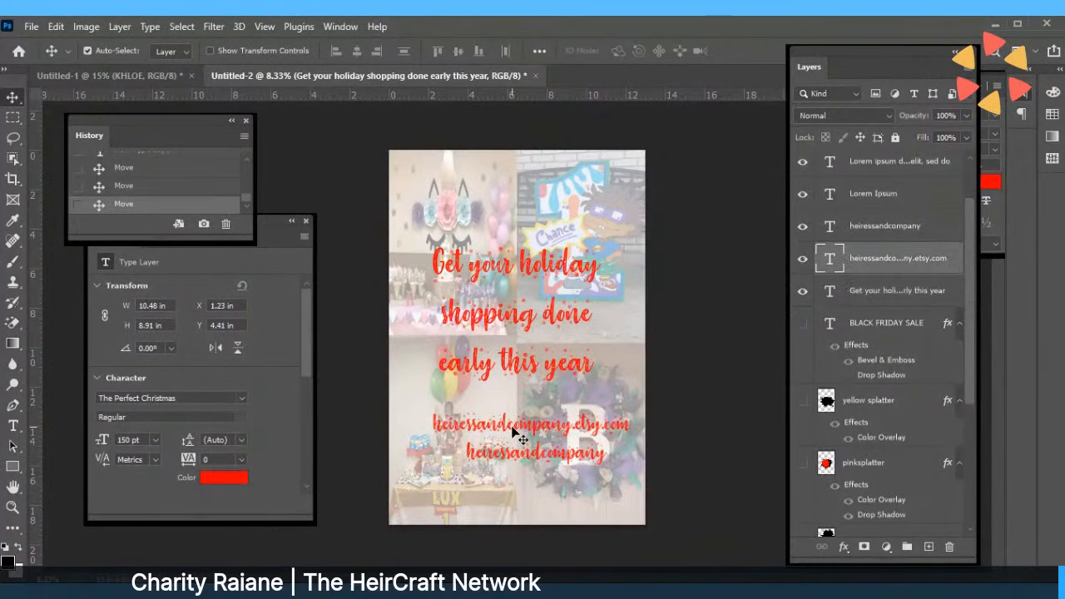
{"action": "left_click_drag", "start_coordinate": [512, 451], "coordinate": [512, 456]}
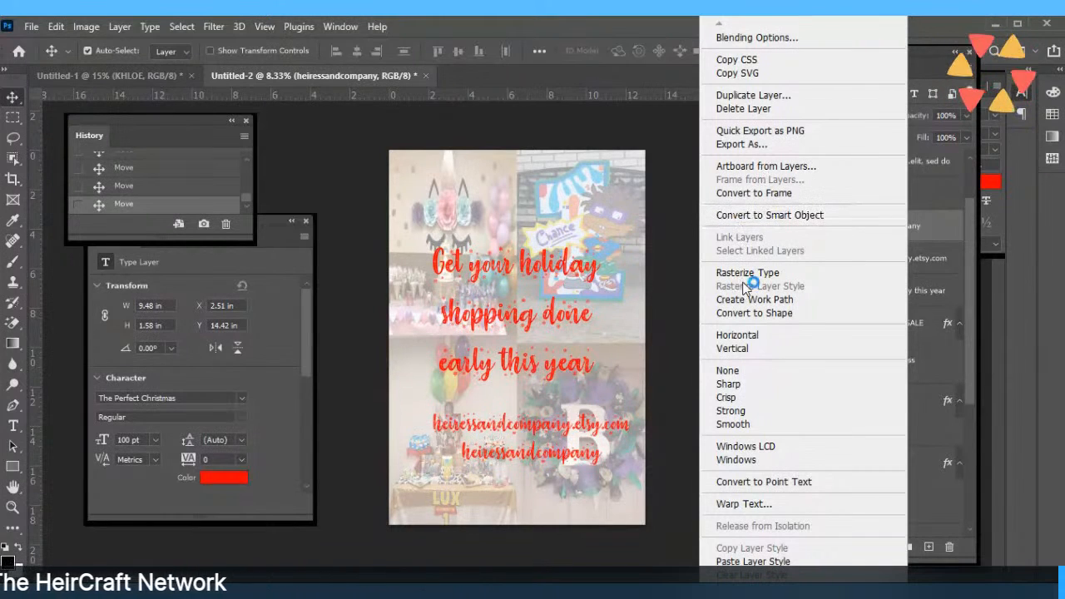
Duplicate the heiressandcompany layer and drag the copy just below the original line.
{"action": "left_click", "coordinate": [757, 95]}
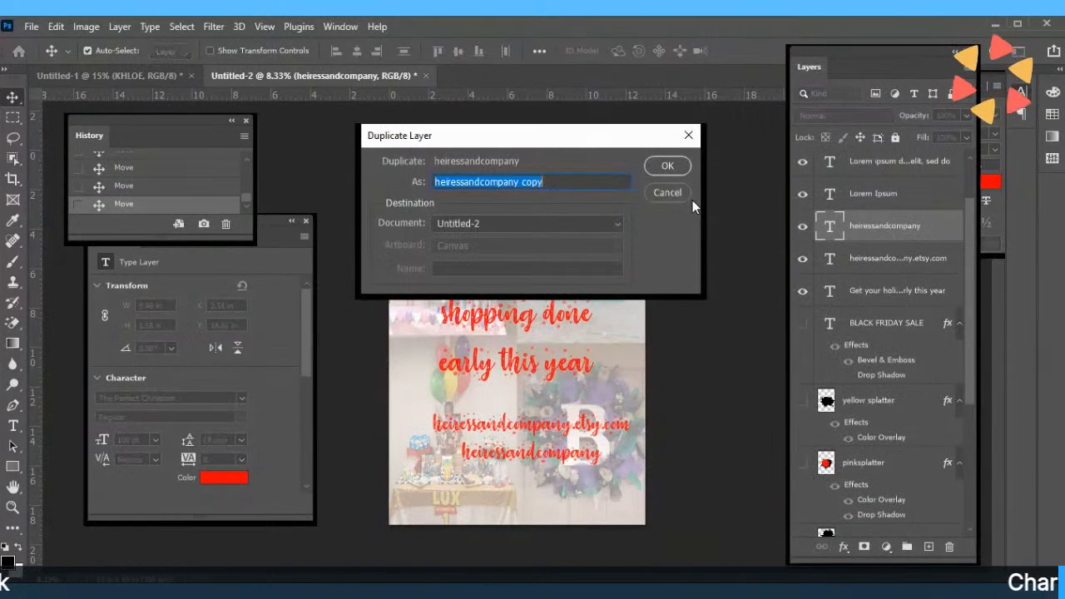
{"action": "left_click", "coordinate": [676, 169]}
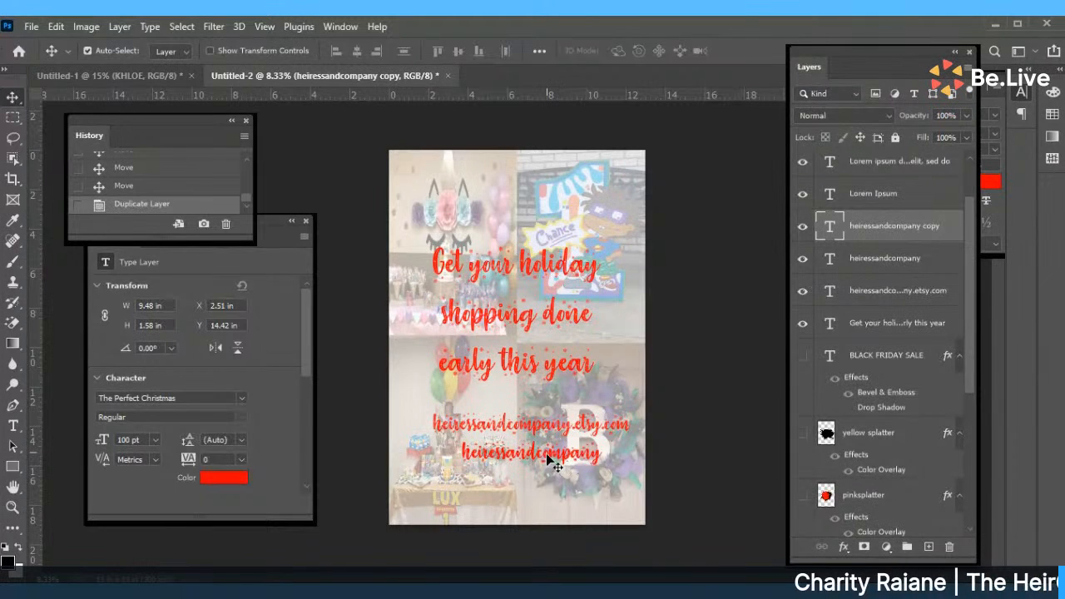
{"action": "left_click_drag", "start_coordinate": [552, 463], "coordinate": [550, 491]}
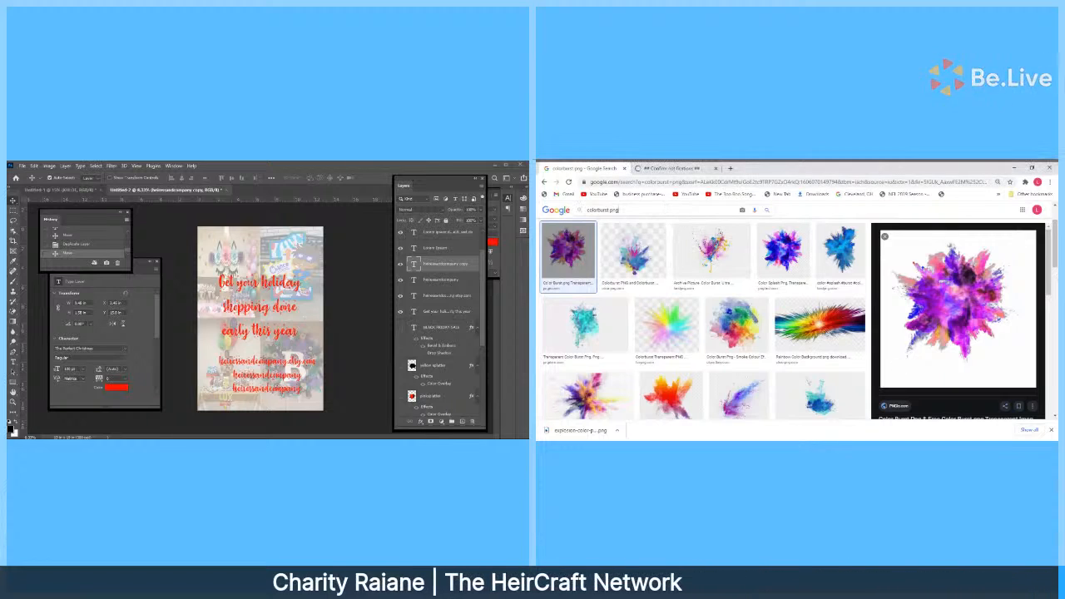
Replace the colorburst png query with 'social media png icons' and run the search.
{"action": "left_click_drag", "start_coordinate": [618, 210], "coordinate": [537, 242]}
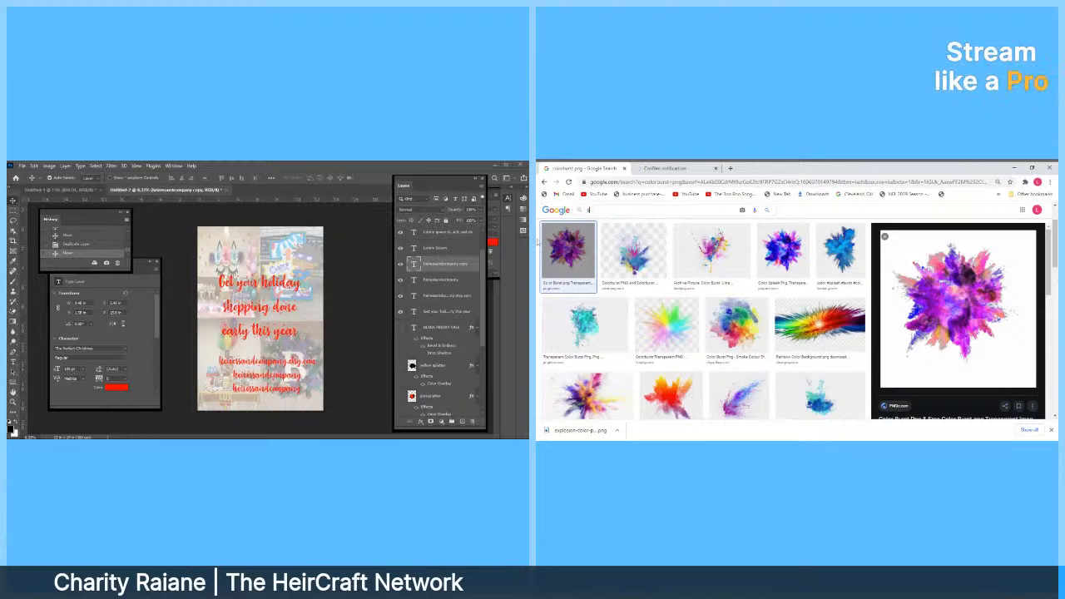
{"action": "type", "text": "social media png icons"}
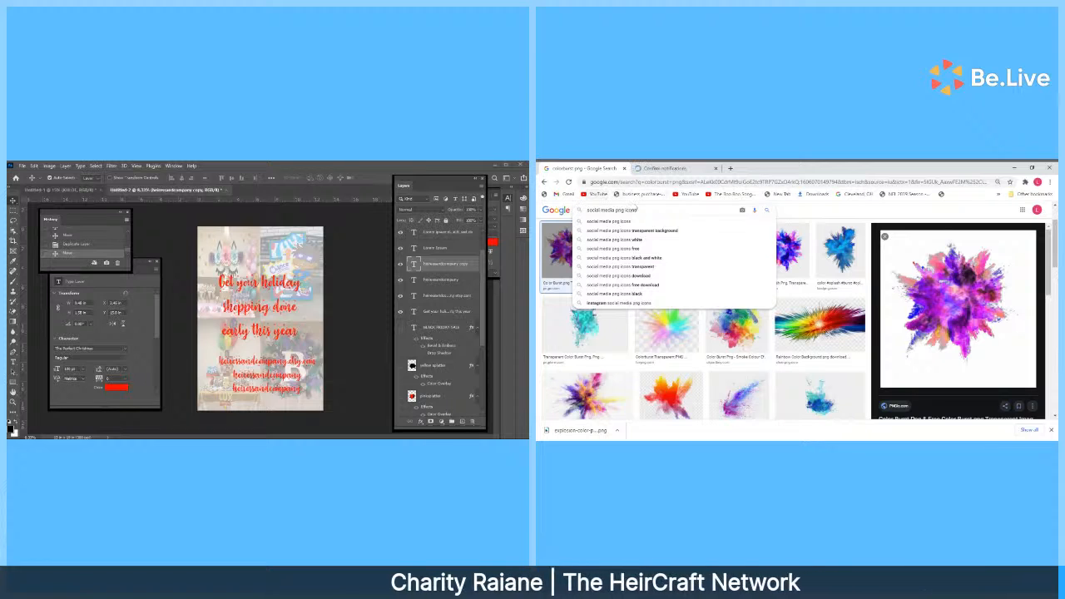
{"action": "key", "text": "Return"}
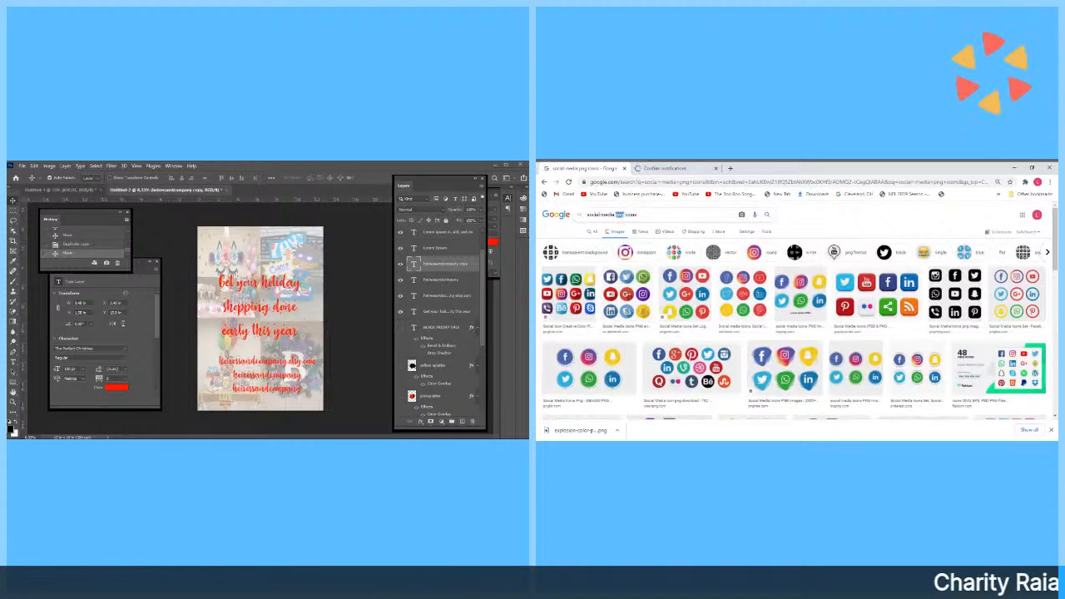
Search Google Images for 'facebook logo png' and preview the first result.
{"action": "triple_click", "coordinate": [619, 215]}
{"action": "type", "text": "f"}
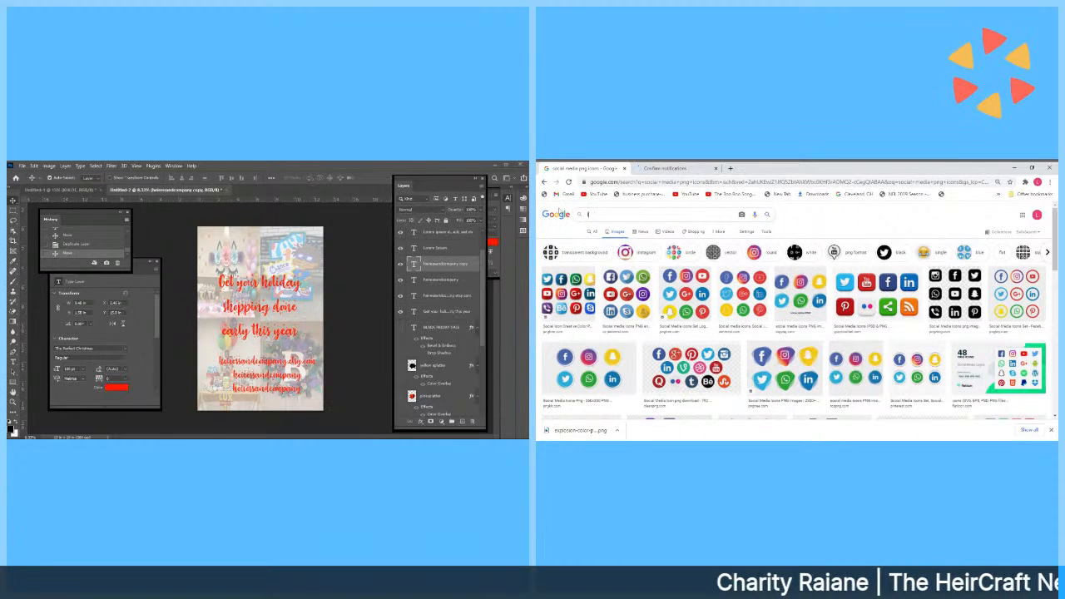
{"action": "type", "text": "acebo"}
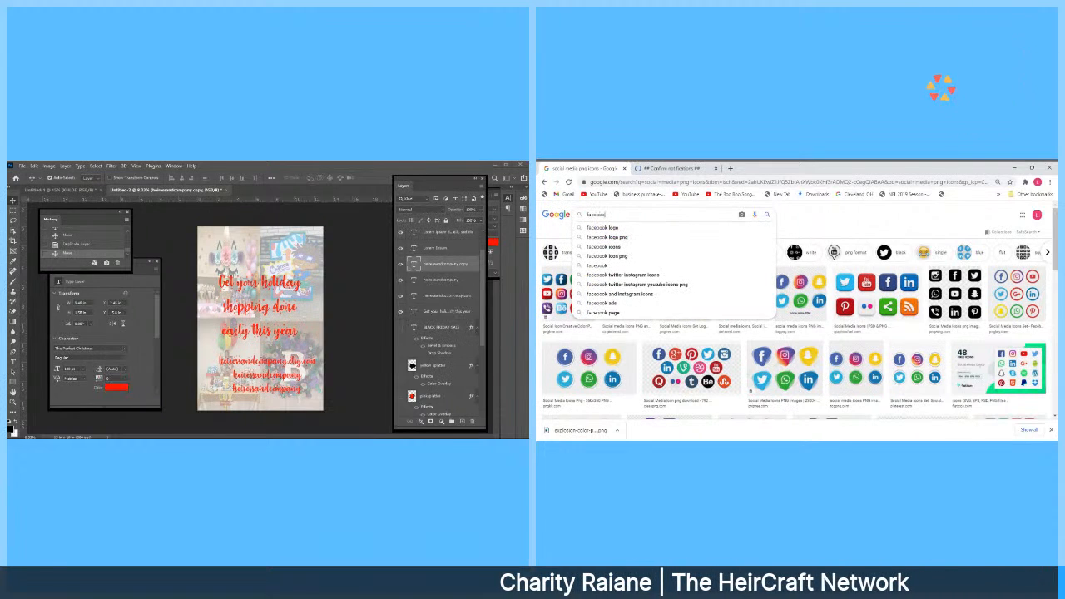
{"action": "type", "text": "ok "}
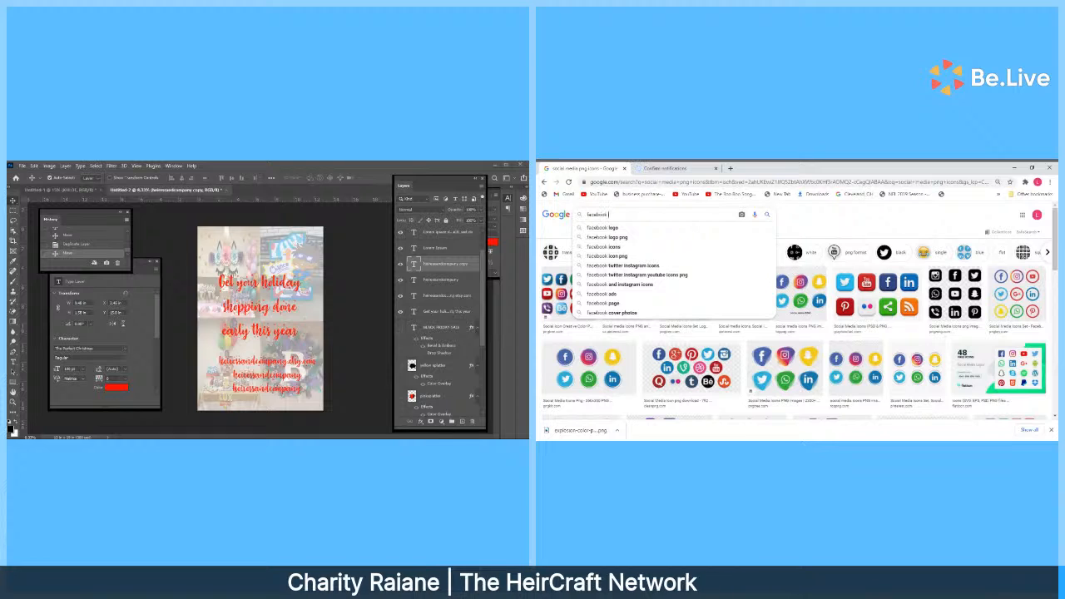
{"action": "type", "text": "logo"}
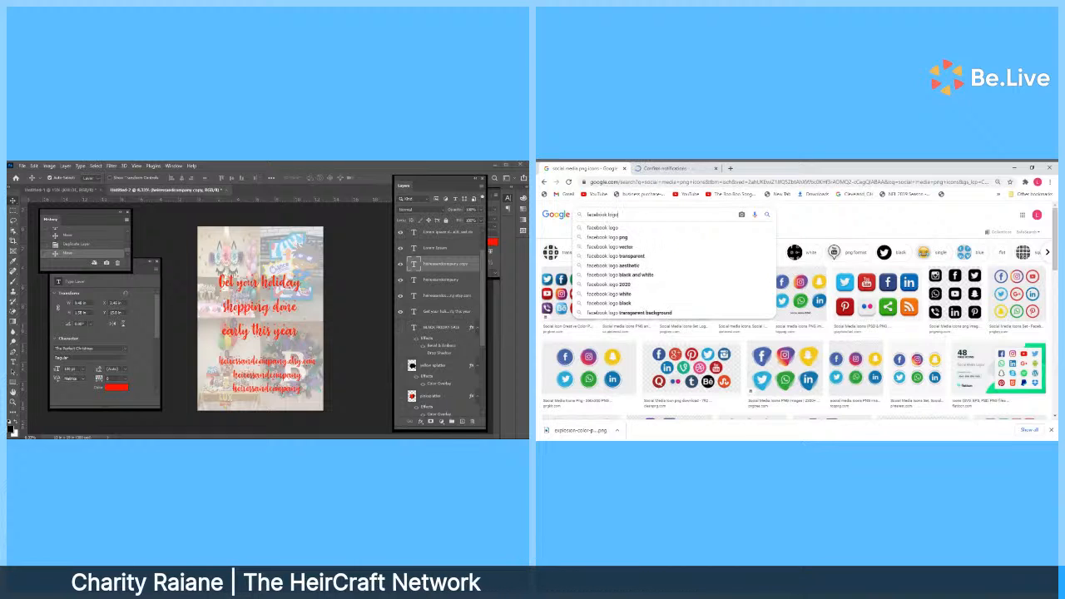
{"action": "type", "text": " png"}
{"action": "key", "text": "Return"}
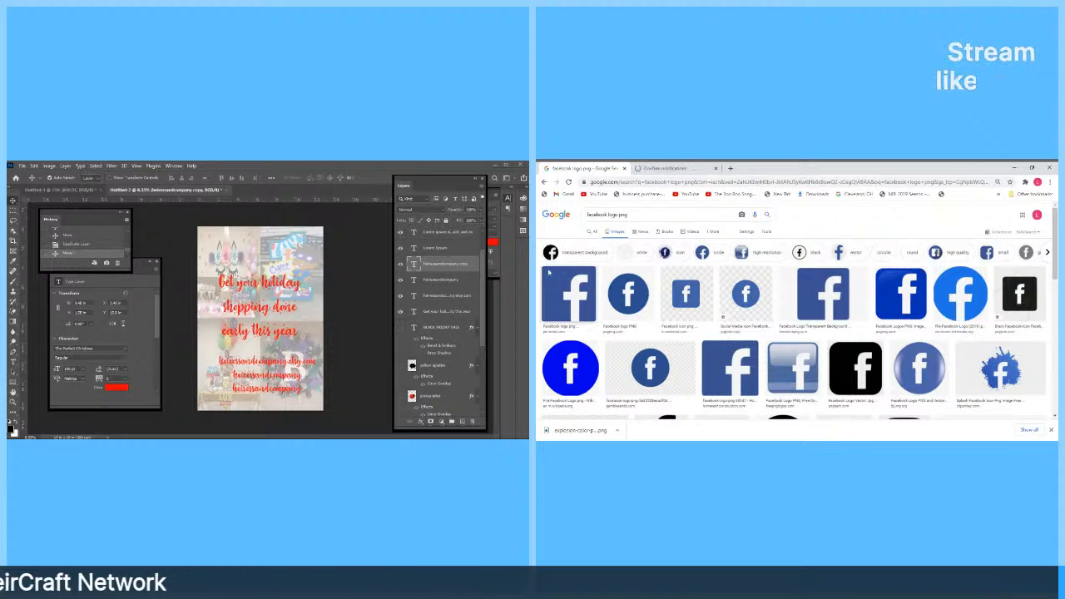
{"action": "left_click", "coordinate": [564, 289]}
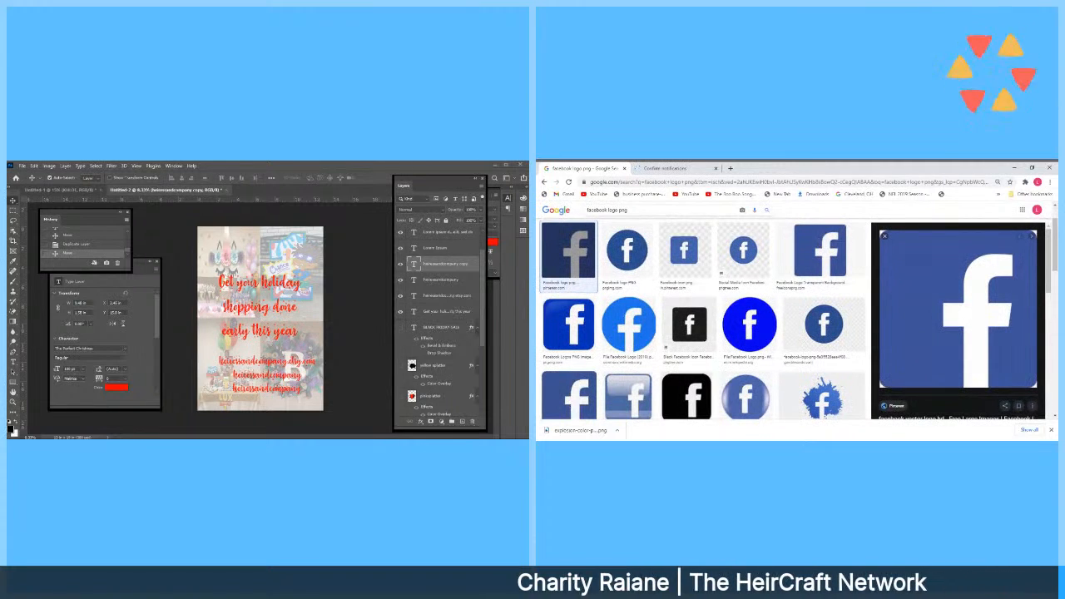
Add 'transparent background' to the query, search again and preview the first Facebook logo.
{"action": "left_click", "coordinate": [619, 210]}
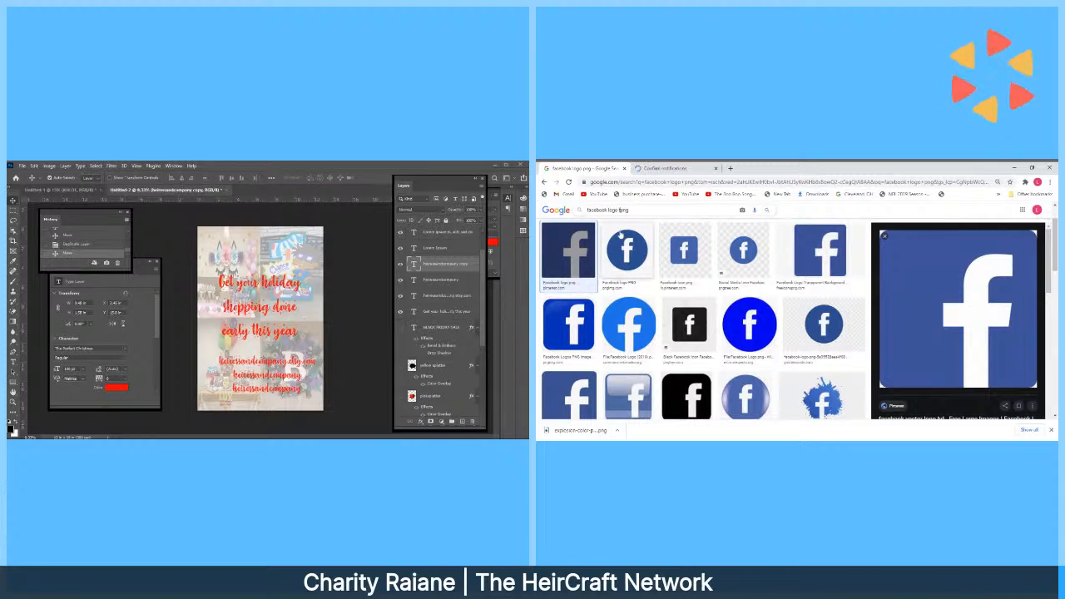
{"action": "type", "text": "transparent"}
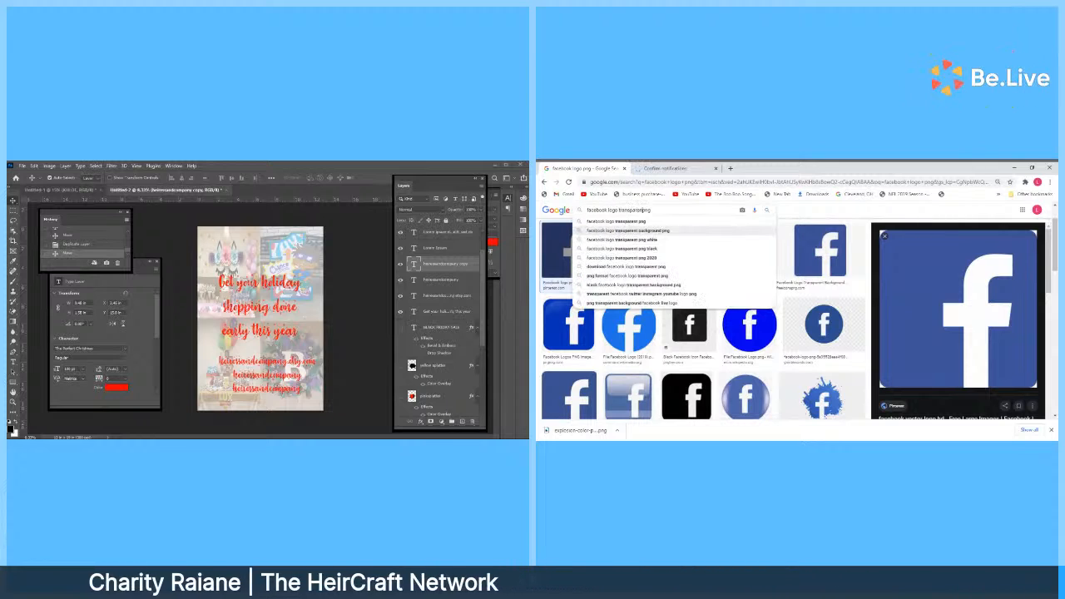
{"action": "type", "text": " ba "}
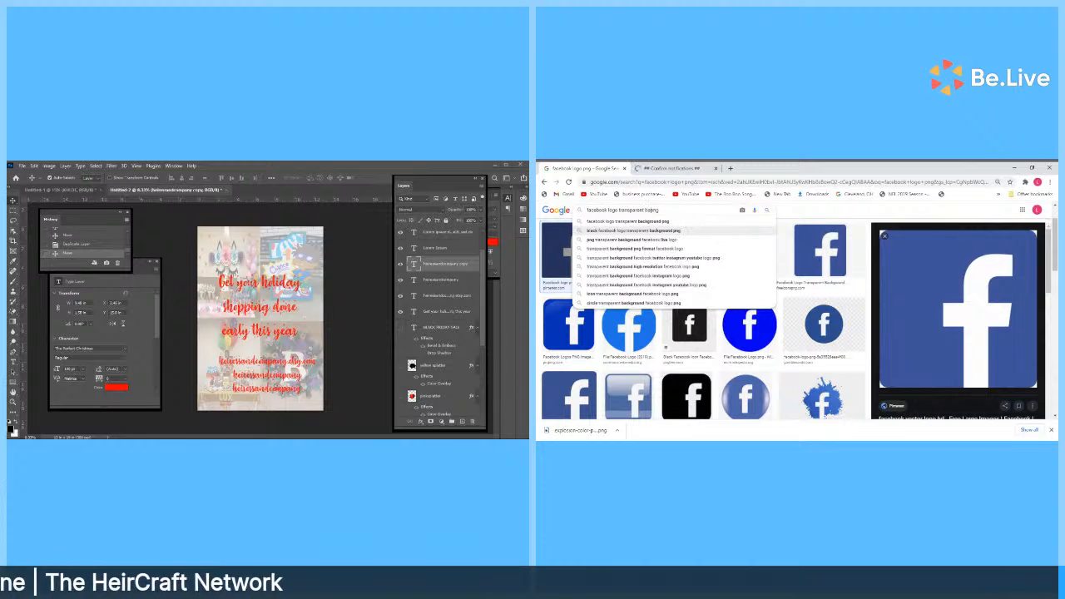
{"action": "type", "text": "ckground"}
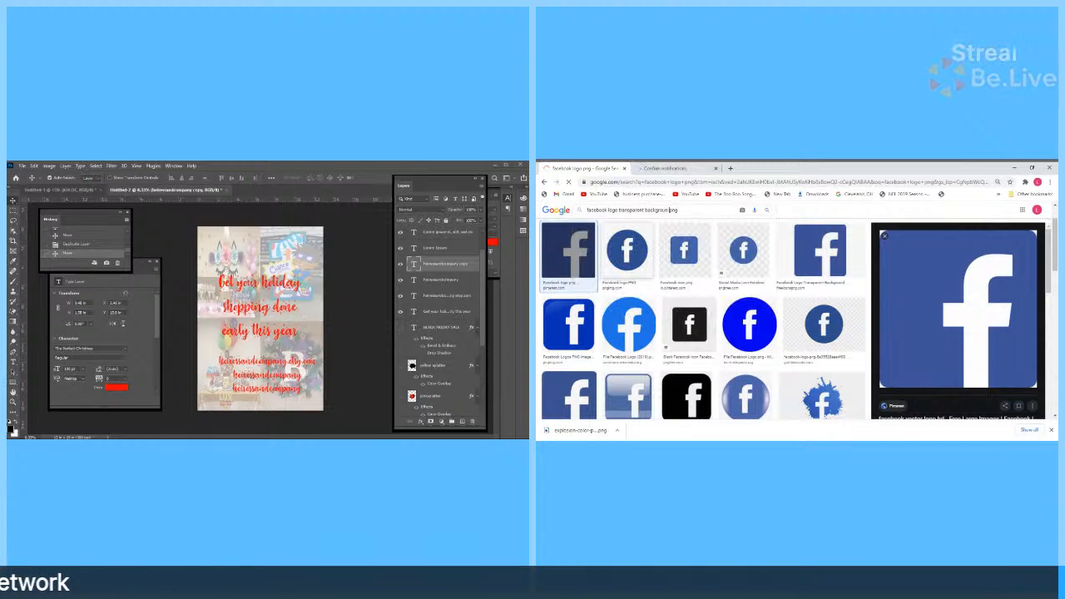
{"action": "key", "text": "Return"}
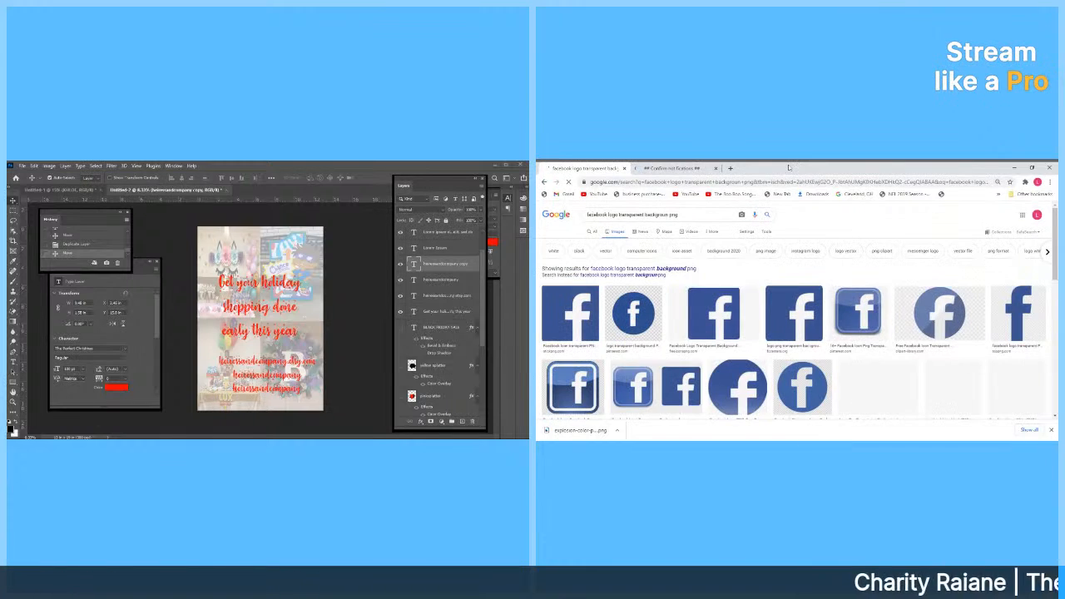
{"action": "left_click", "coordinate": [580, 298]}
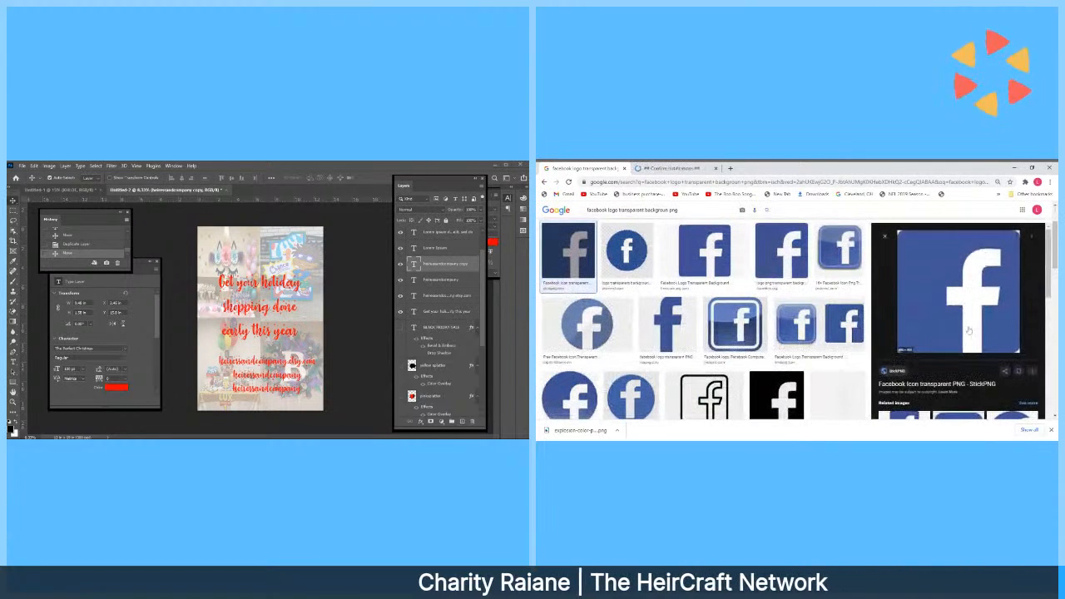
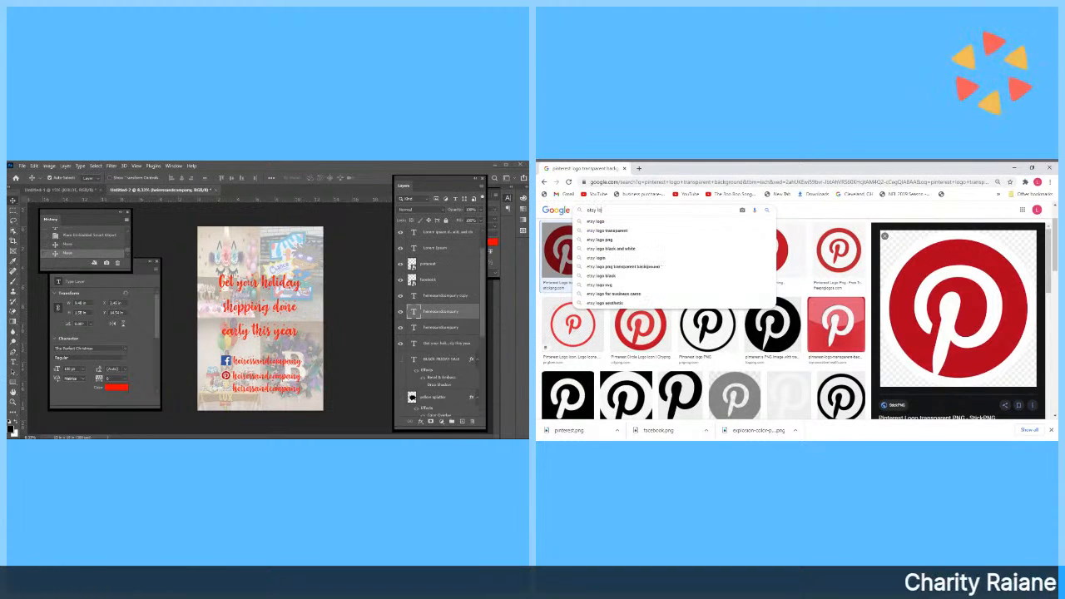
Search Google Images for an 'etsy transparent background logo'.
{"action": "type", "text": "o"}
{"action": "key", "text": "Return"}
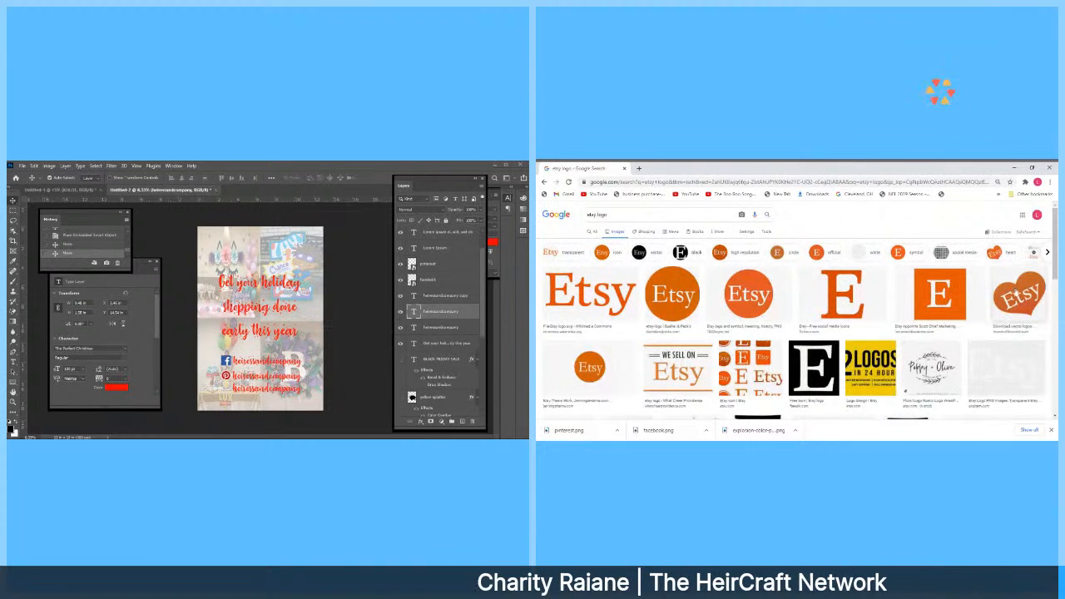
{"action": "left_click", "coordinate": [956, 298]}
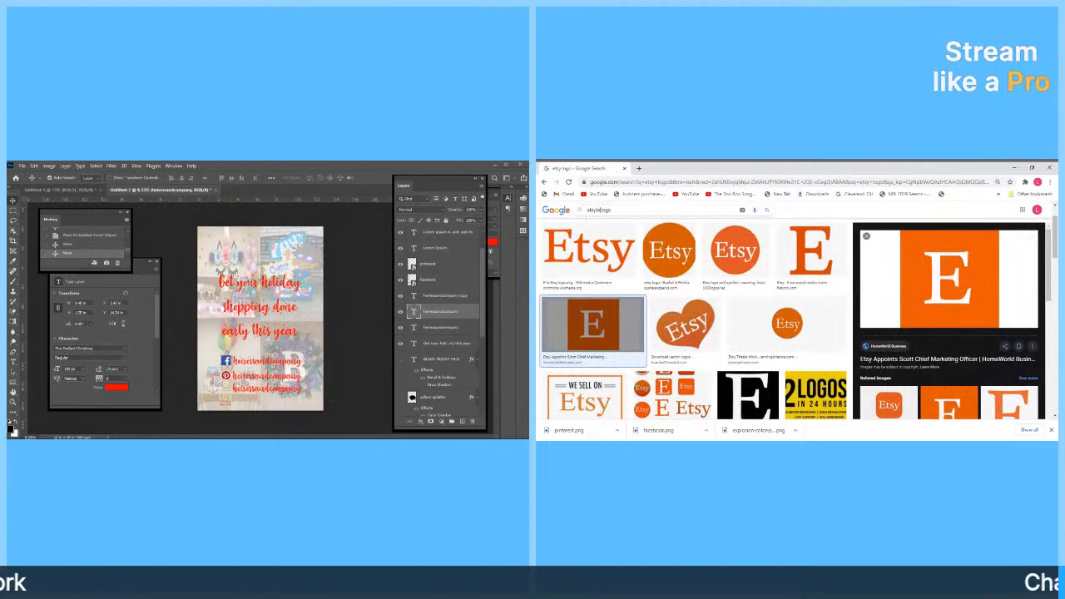
{"action": "left_click", "coordinate": [597, 210]}
{"action": "type", "text": "tr"}
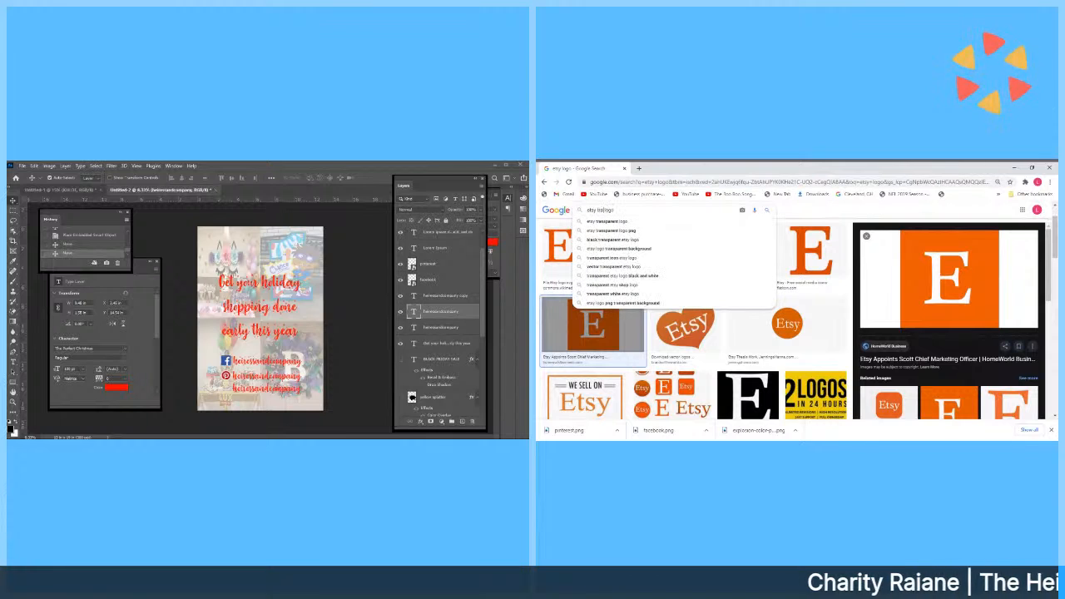
{"action": "type", "text": "ansparent back"}
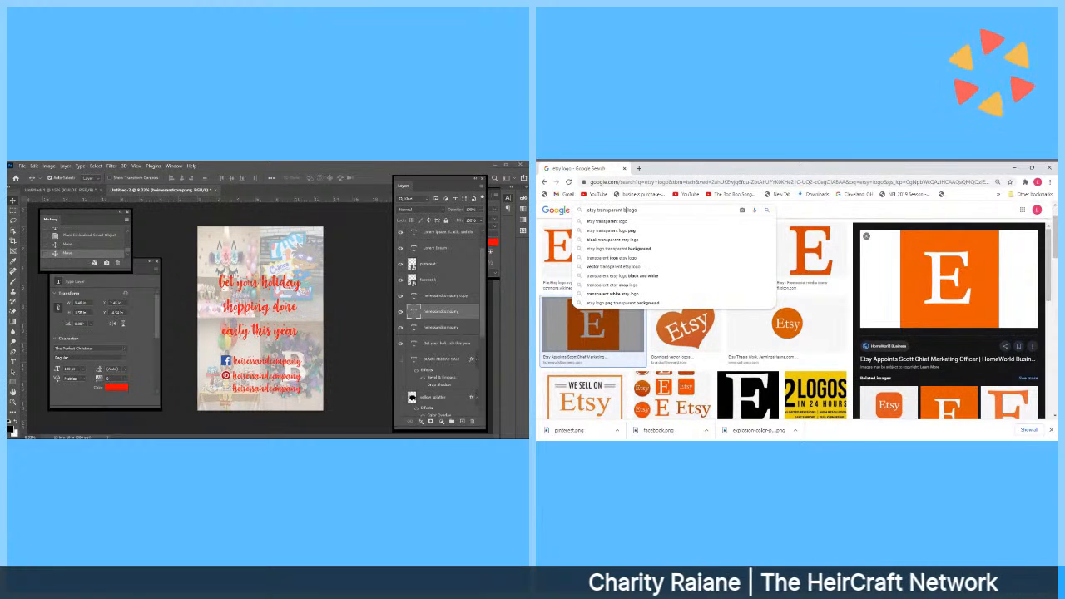
{"action": "type", "text": "g "}
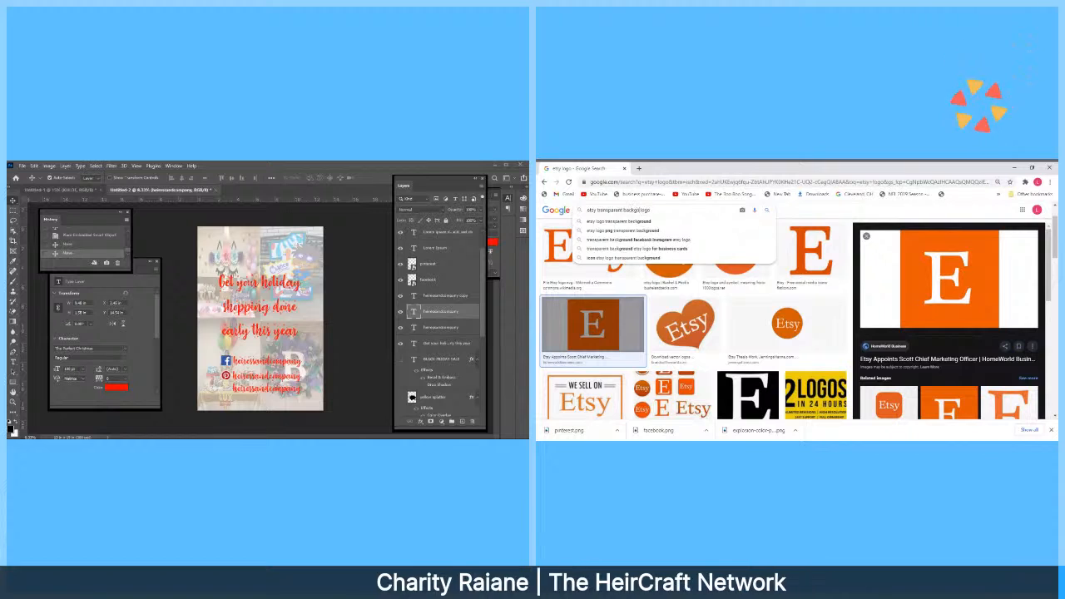
{"action": "type", "text": "round"}
{"action": "key", "text": "Return"}
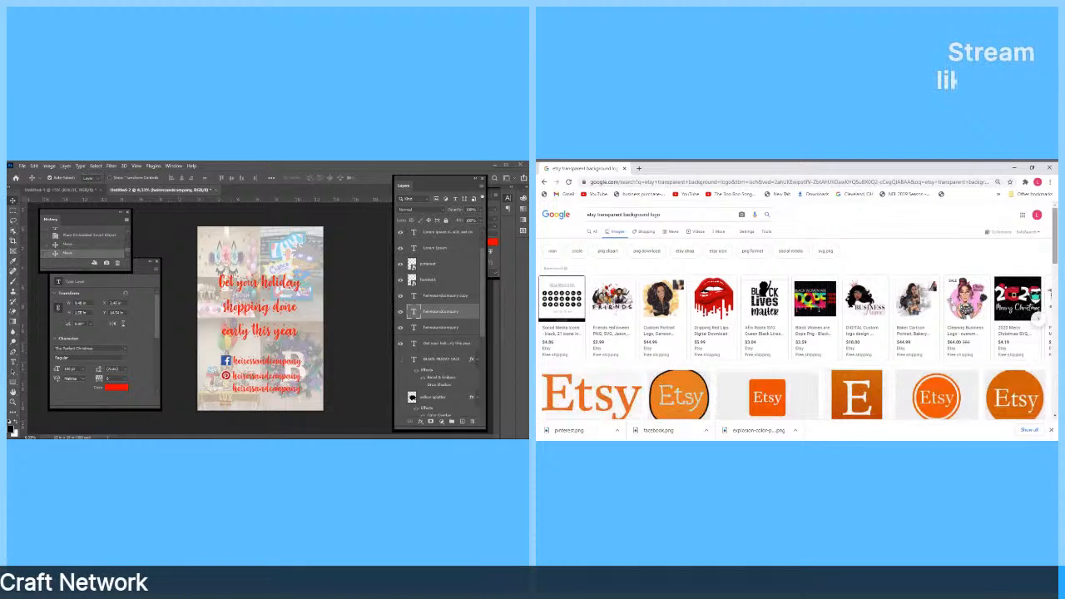
Save the orange E Etsy logo as etsy.png, then start Place Embedded in Photoshop.
{"action": "left_click", "coordinate": [865, 384]}
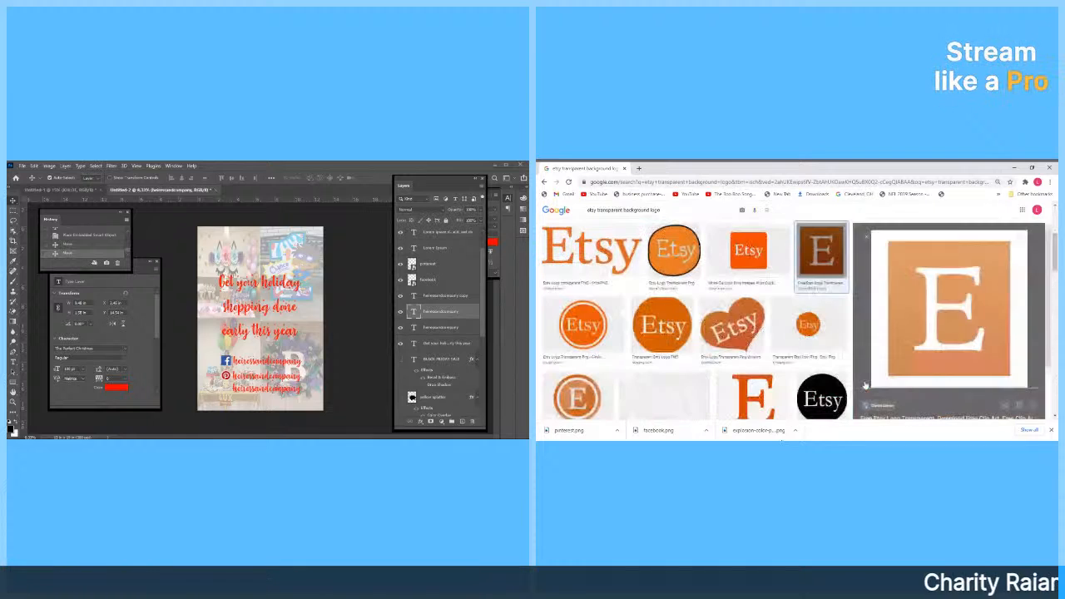
{"action": "right_click", "coordinate": [933, 298]}
{"action": "left_click", "coordinate": [956, 366]}
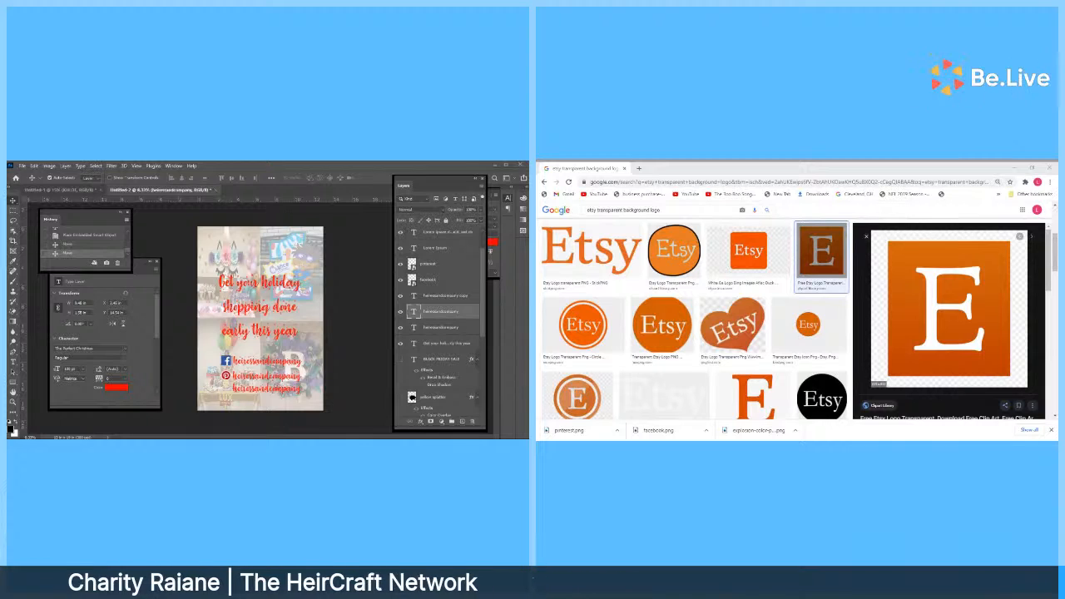
{"action": "key", "text": "Return"}
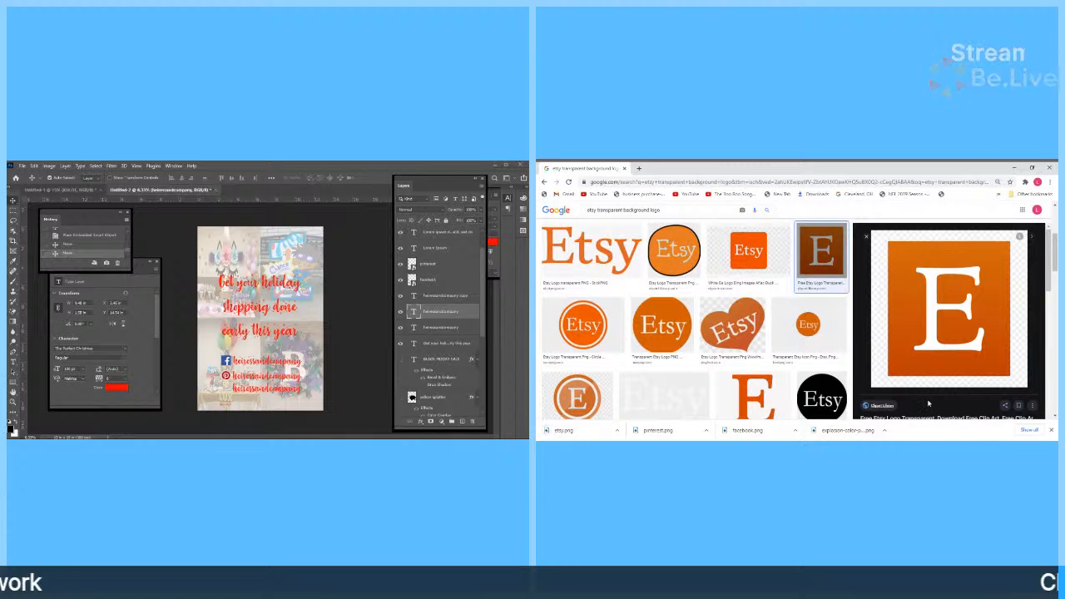
{"action": "left_click", "coordinate": [33, 166]}
{"action": "left_click", "coordinate": [50, 308]}
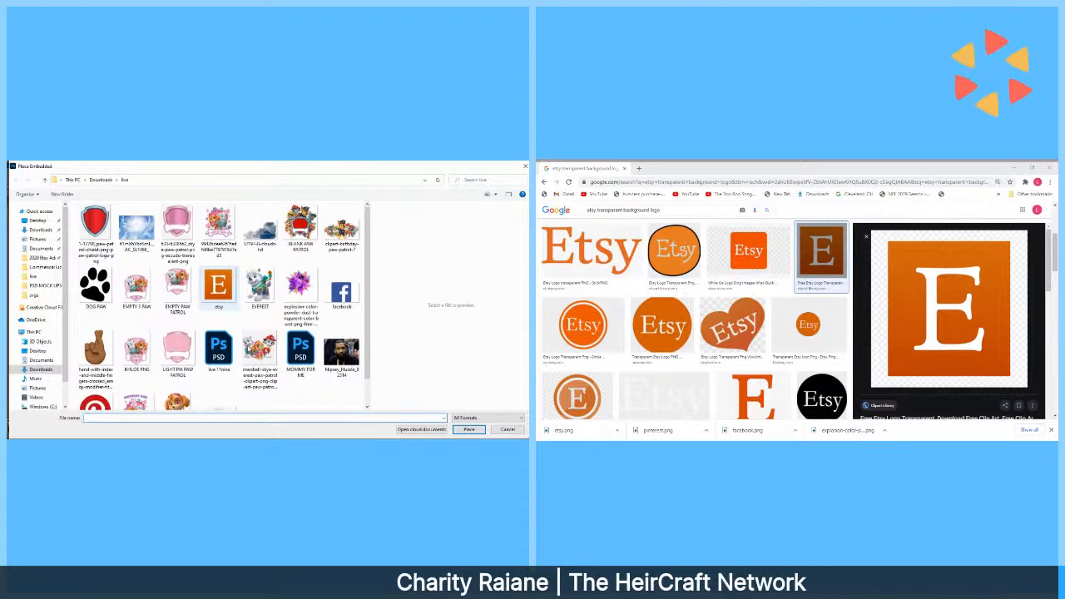
Place etsy.png on the poster and convert its layer to a Smart Object.
{"action": "double_click", "coordinate": [218, 287]}
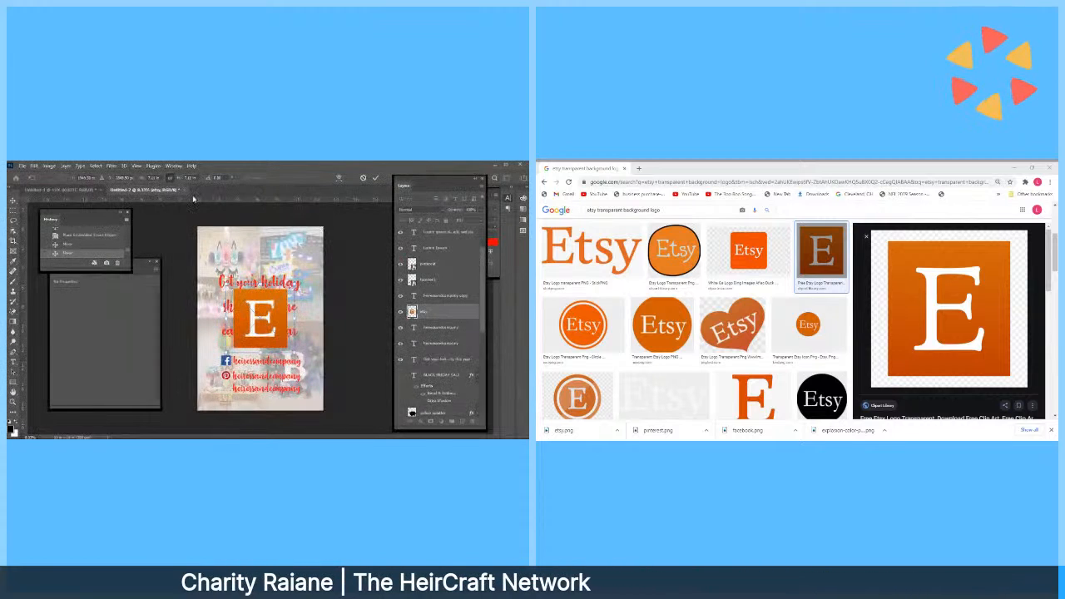
{"action": "left_click", "coordinate": [145, 178]}
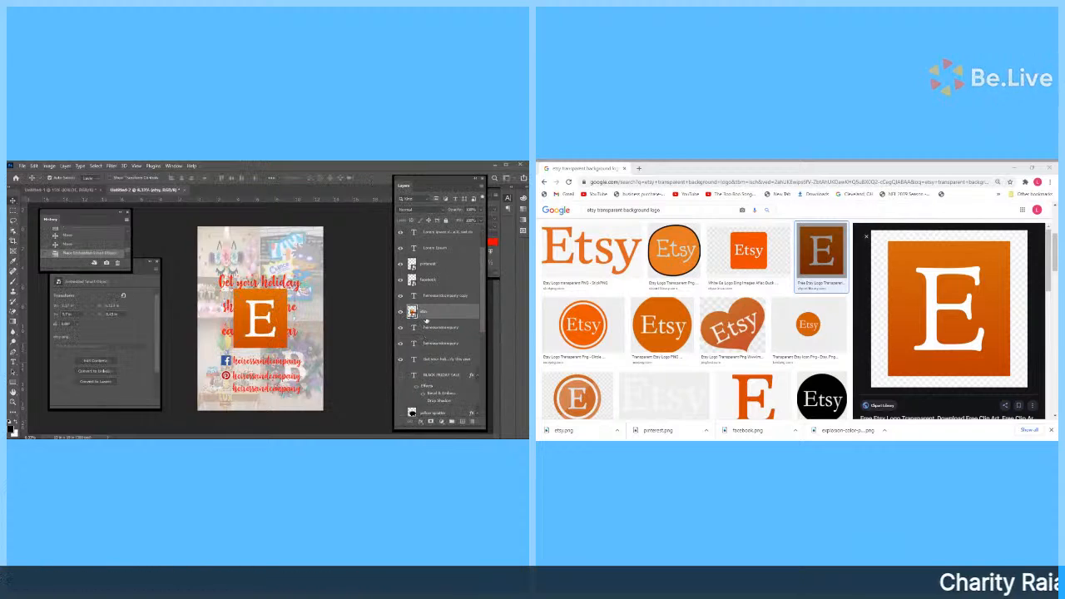
{"action": "right_click", "coordinate": [426, 321]}
{"action": "left_click", "coordinate": [449, 242]}
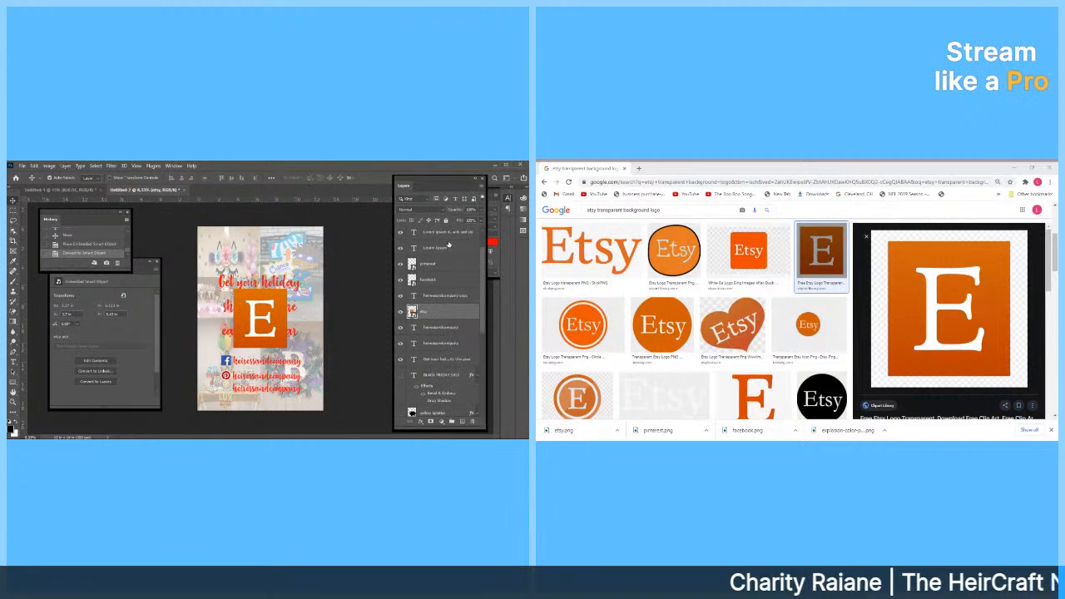
Scale the Etsy logo to a 1 in square and move it beside the third handle line.
{"action": "left_click", "coordinate": [33, 167]}
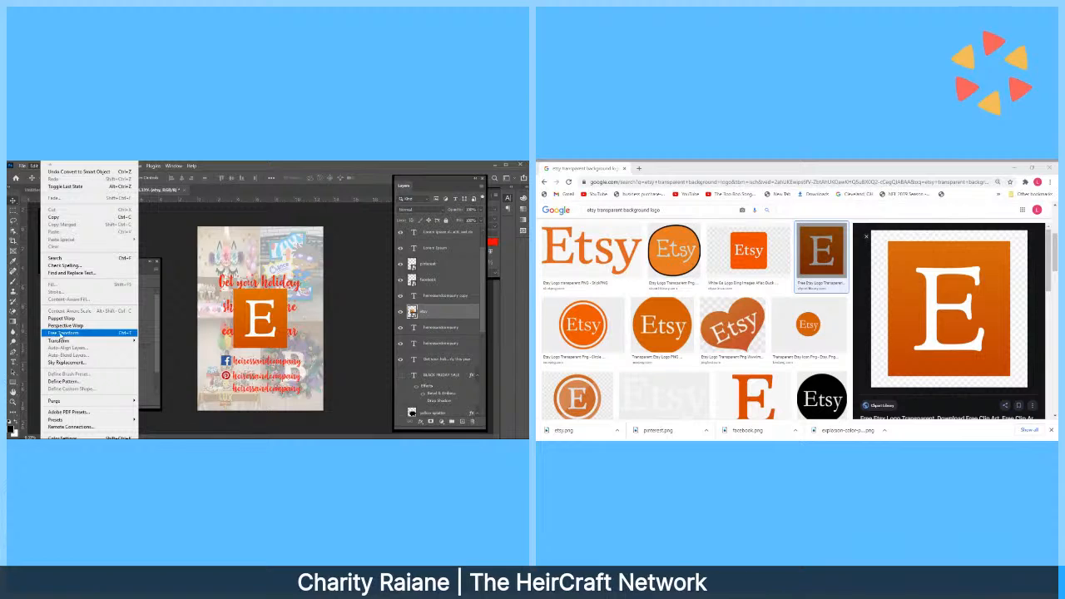
{"action": "left_click", "coordinate": [62, 333]}
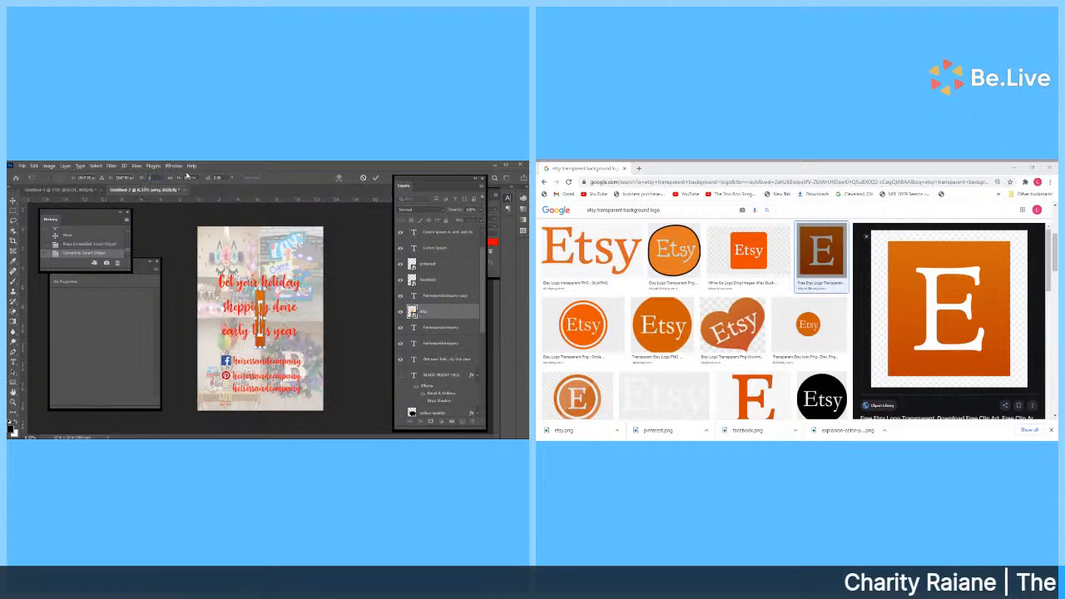
{"action": "left_click", "coordinate": [171, 179]}
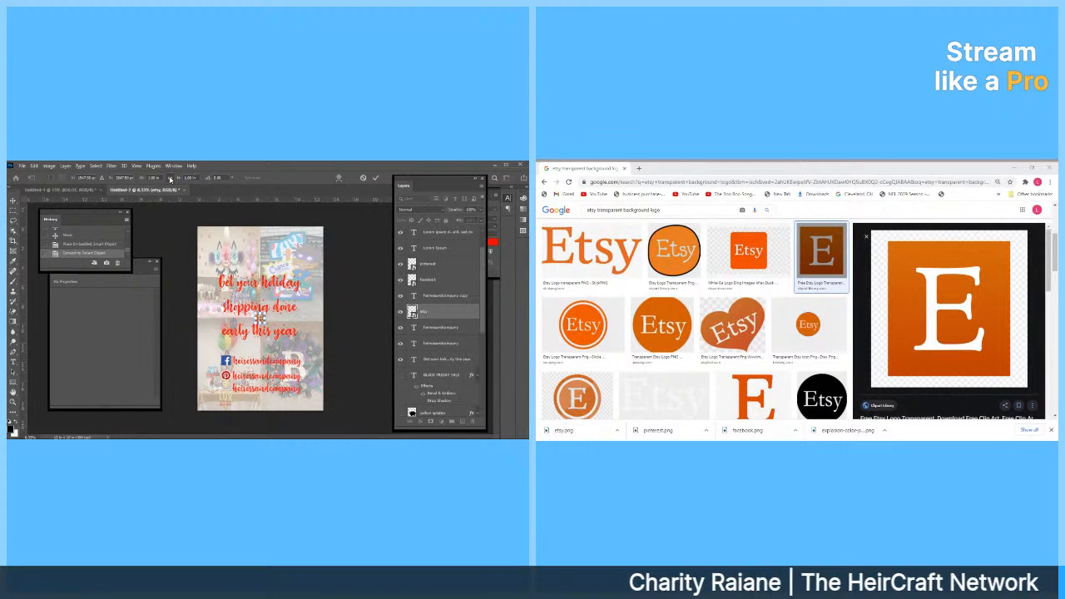
{"action": "key", "text": "Return"}
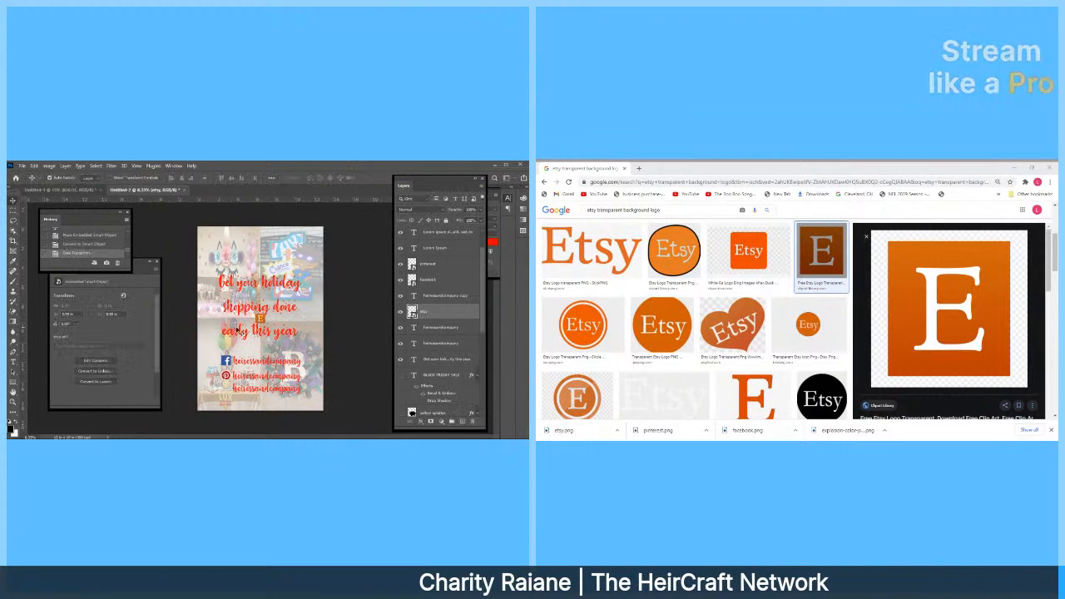
{"action": "left_click_drag", "start_coordinate": [260, 318], "coordinate": [226, 390]}
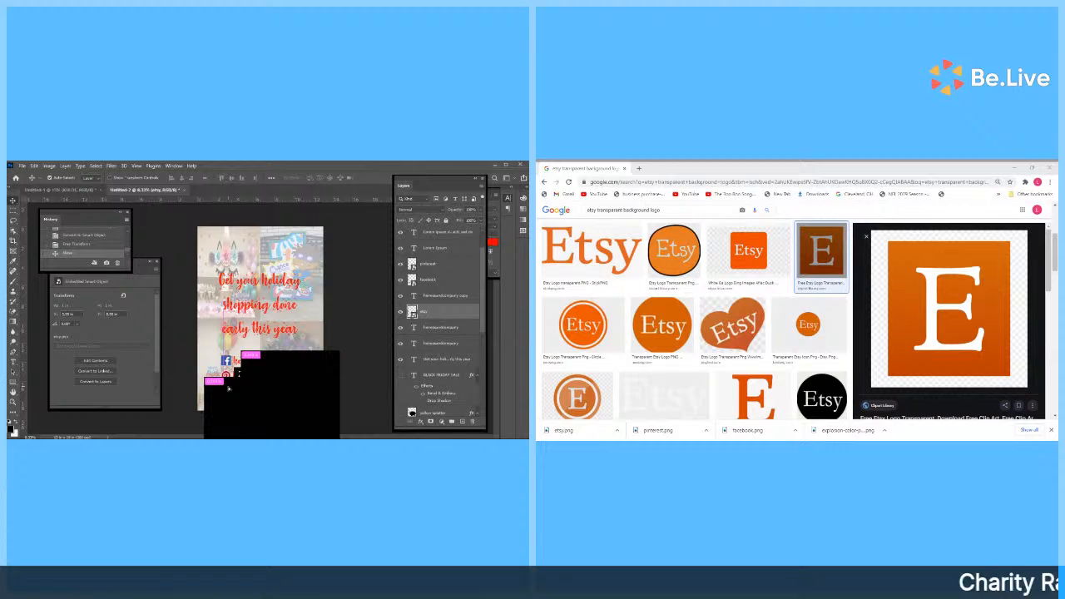
{"action": "left_click_drag", "start_coordinate": [228, 388], "coordinate": [260, 386]}
{"action": "left_click", "coordinate": [225, 362]}
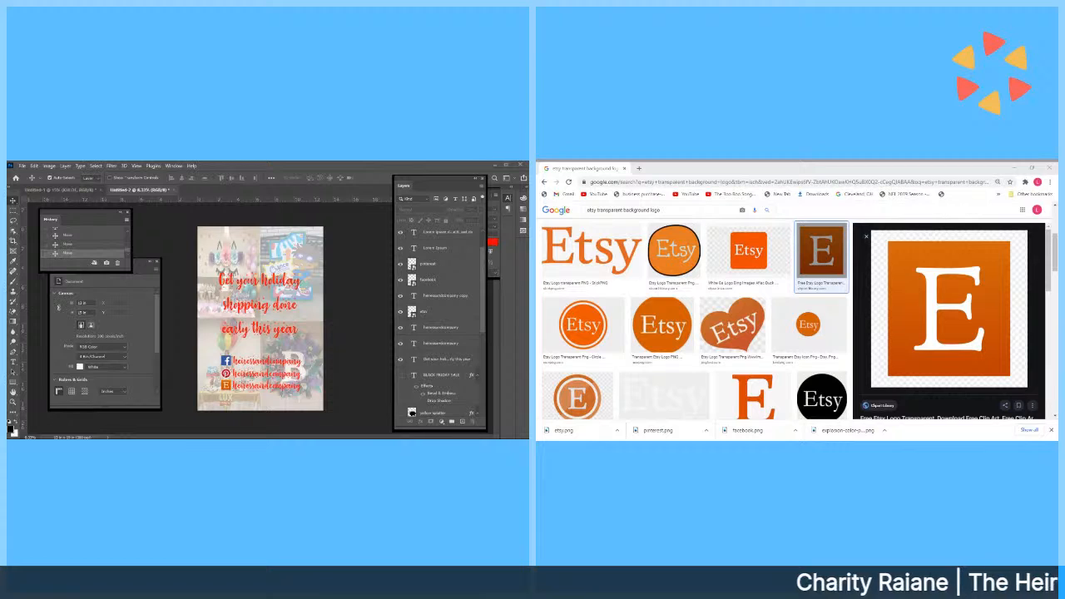
{"action": "key", "text": "alt+Tab"}
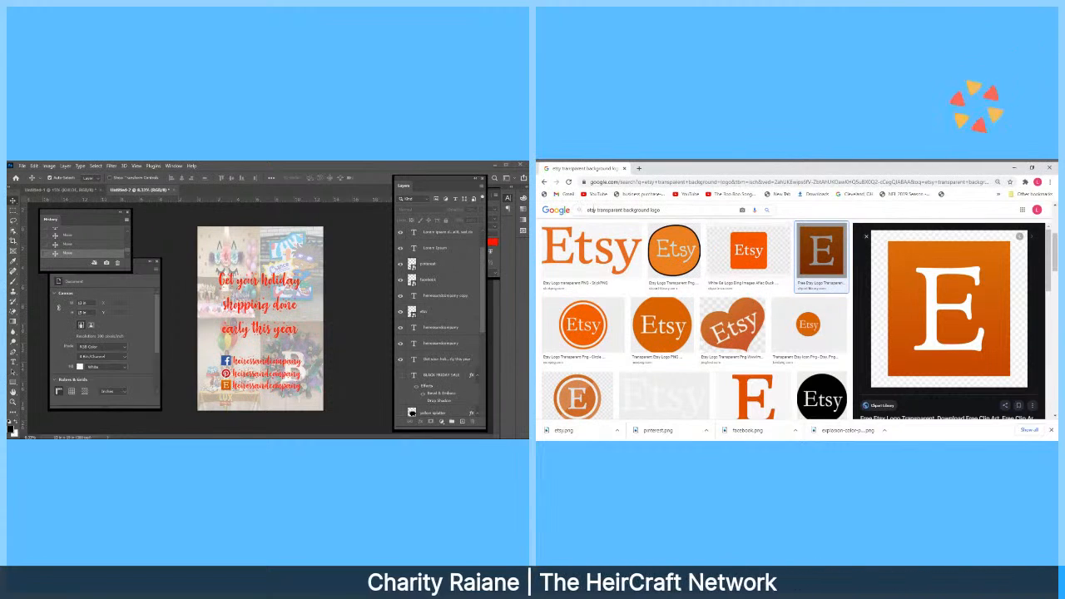
{"action": "double_click", "coordinate": [592, 210]}
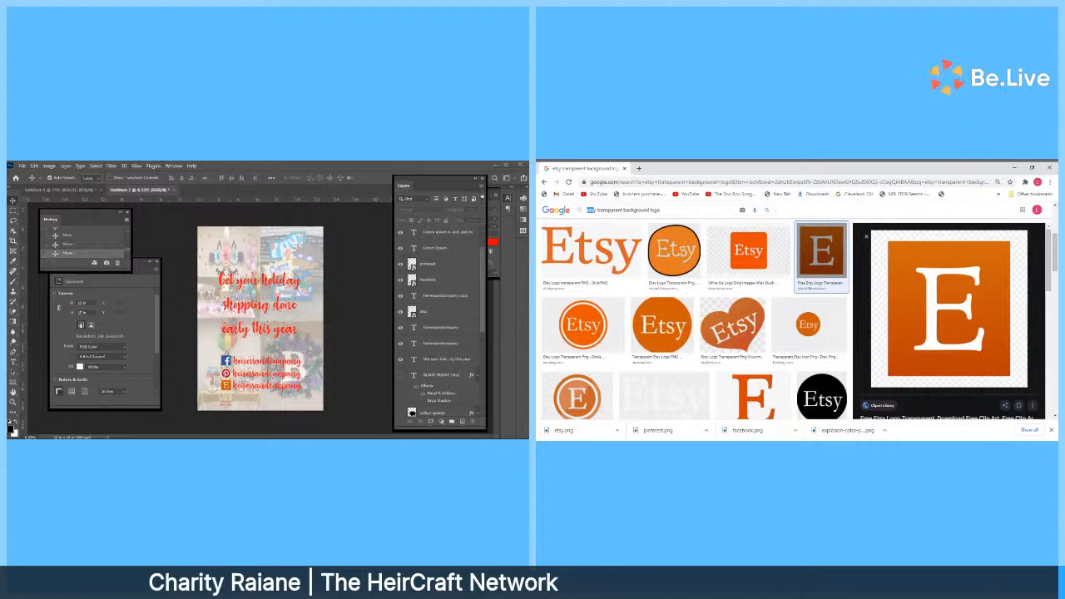
Search Google Images for an 'instagram transparent background logo'.
{"action": "type", "text": "instag"}
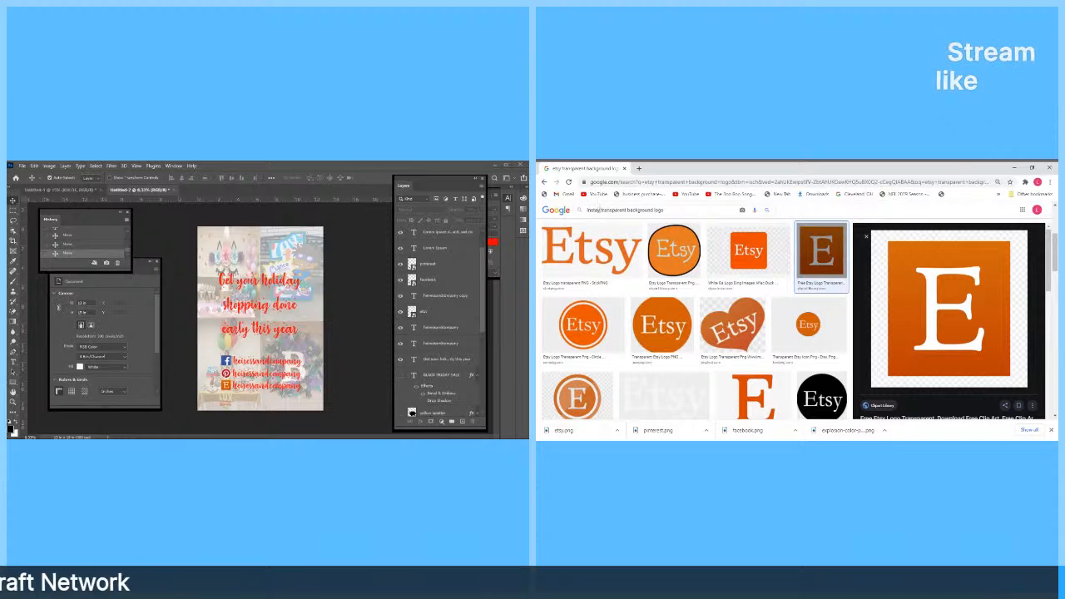
{"action": "type", "text": "d"}
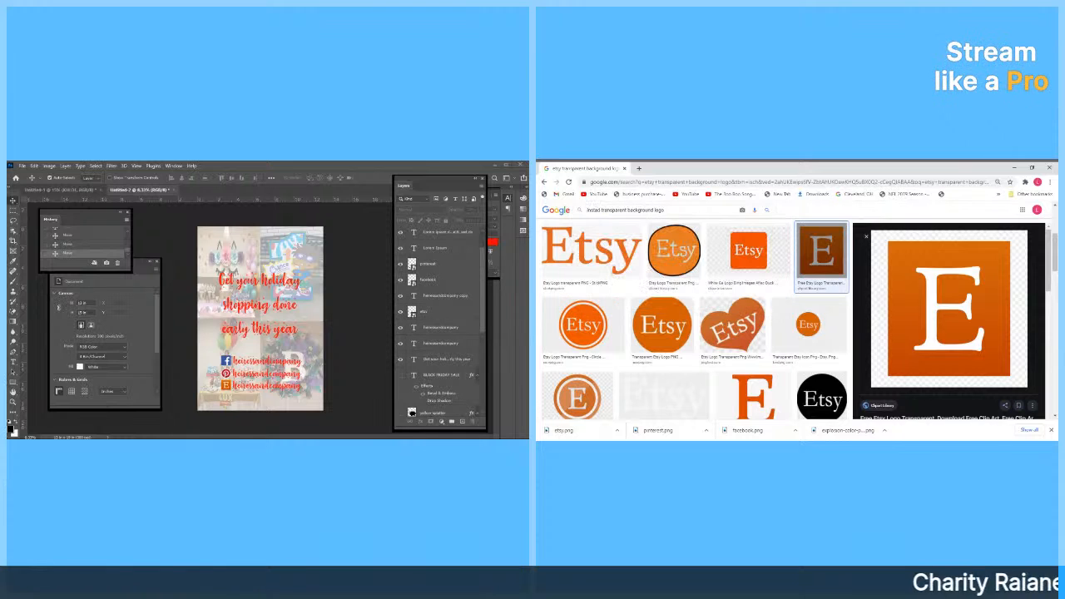
{"action": "key", "text": "BackSpace"}
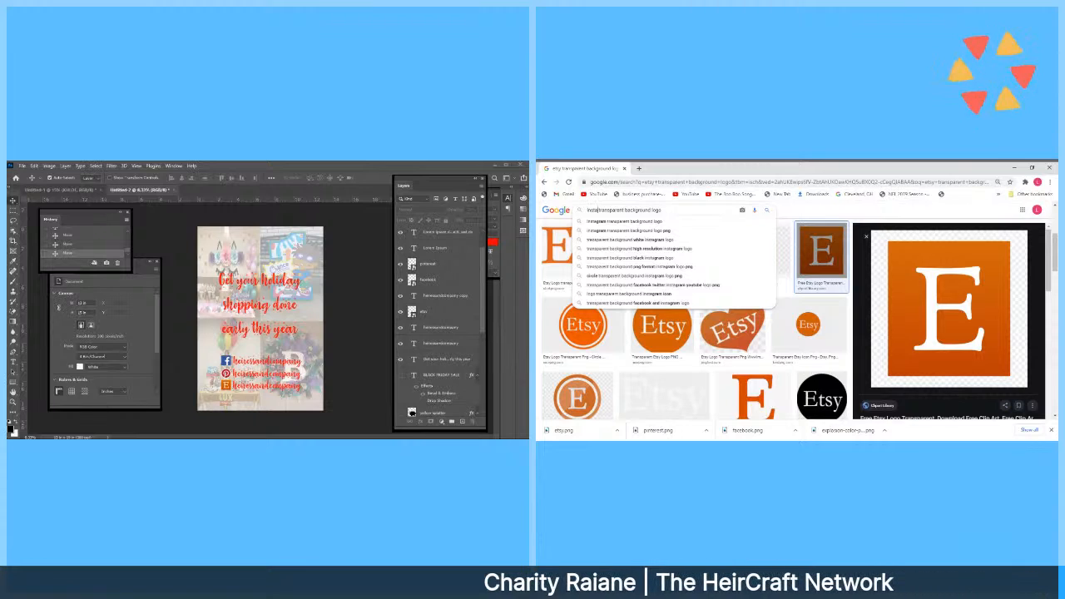
{"action": "type", "text": "gram"}
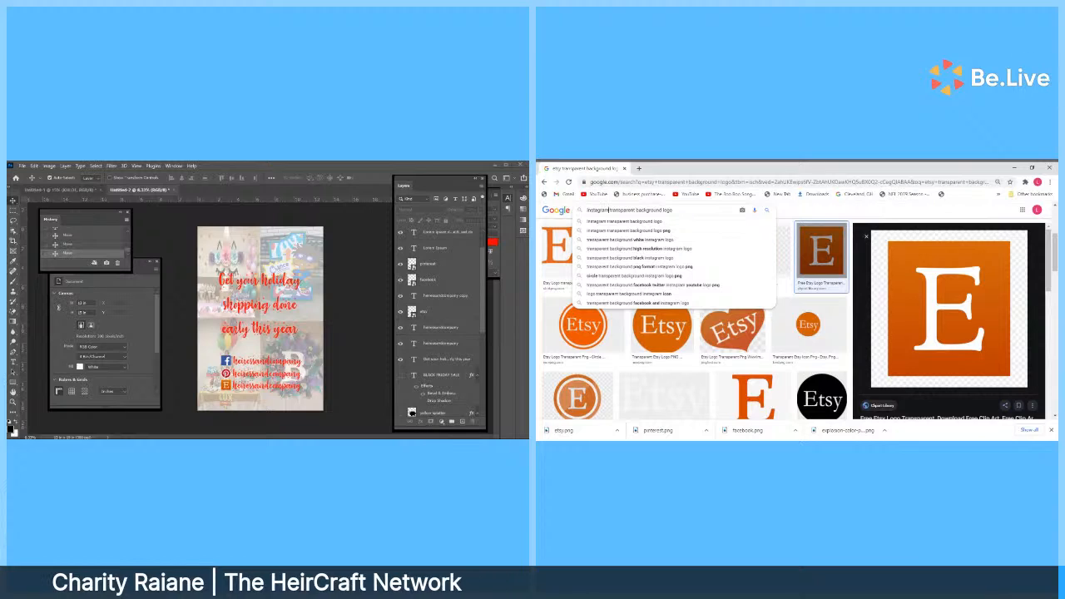
{"action": "key", "text": "Return"}
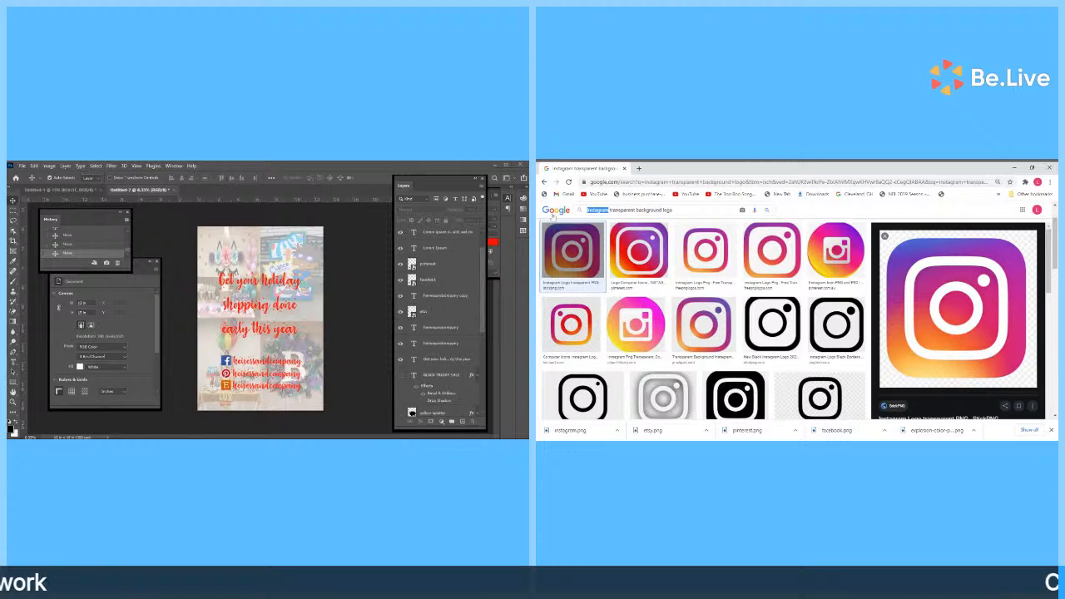
Search for an 'email transparent background logo' and preview the first envelope image.
{"action": "type", "text": "email"}
{"action": "key", "text": "Return"}
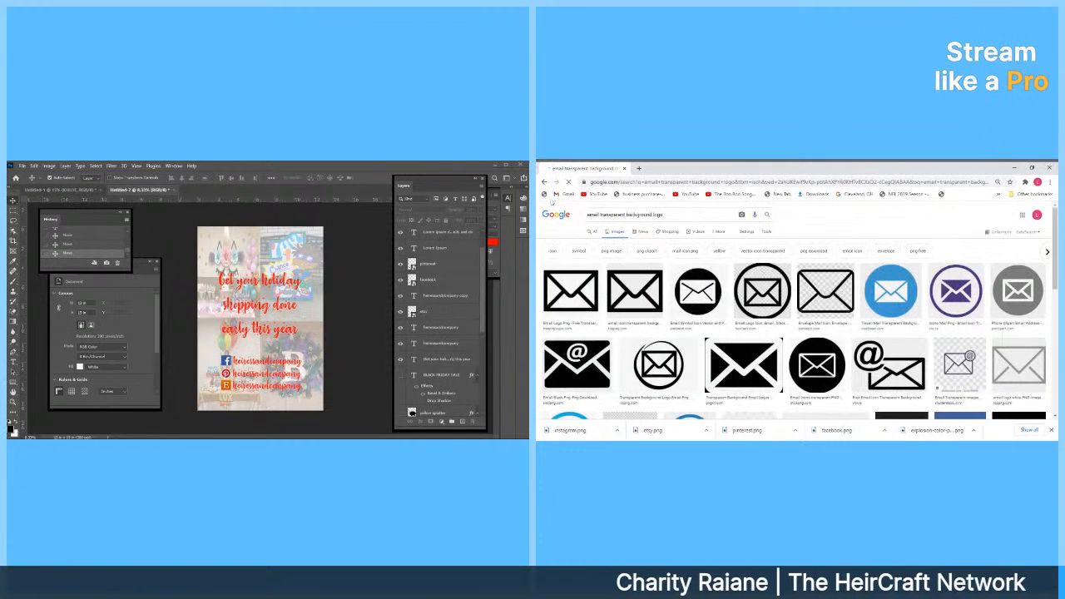
{"action": "left_click", "coordinate": [569, 289]}
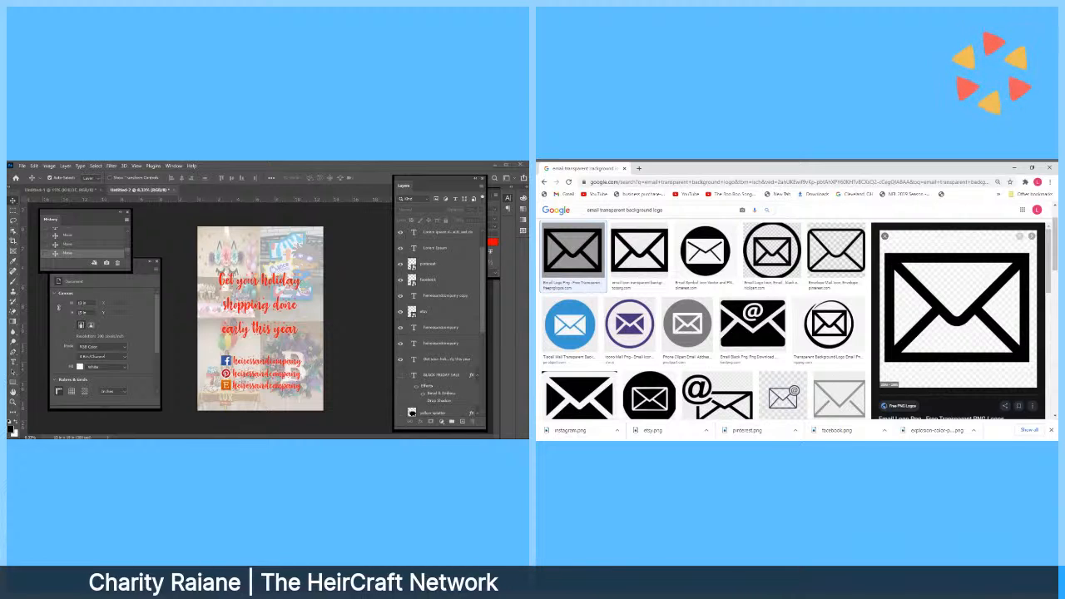
Search for email icons and preview several envelope results.
{"action": "left_click_drag", "start_coordinate": [668, 210], "coordinate": [580, 210]}
{"action": "type", "text": "email icon"}
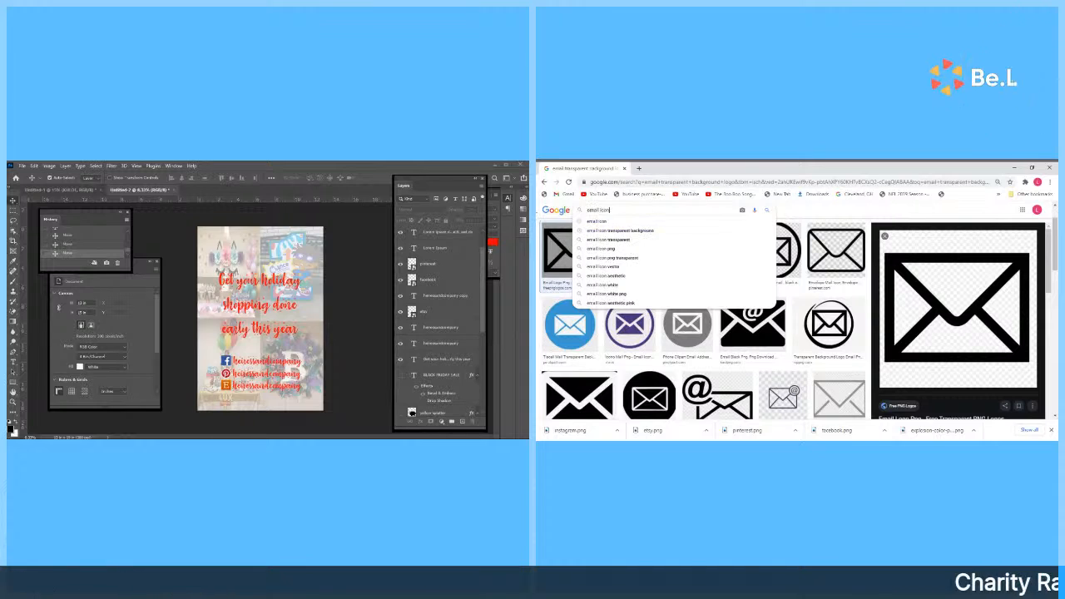
{"action": "key", "text": "Return"}
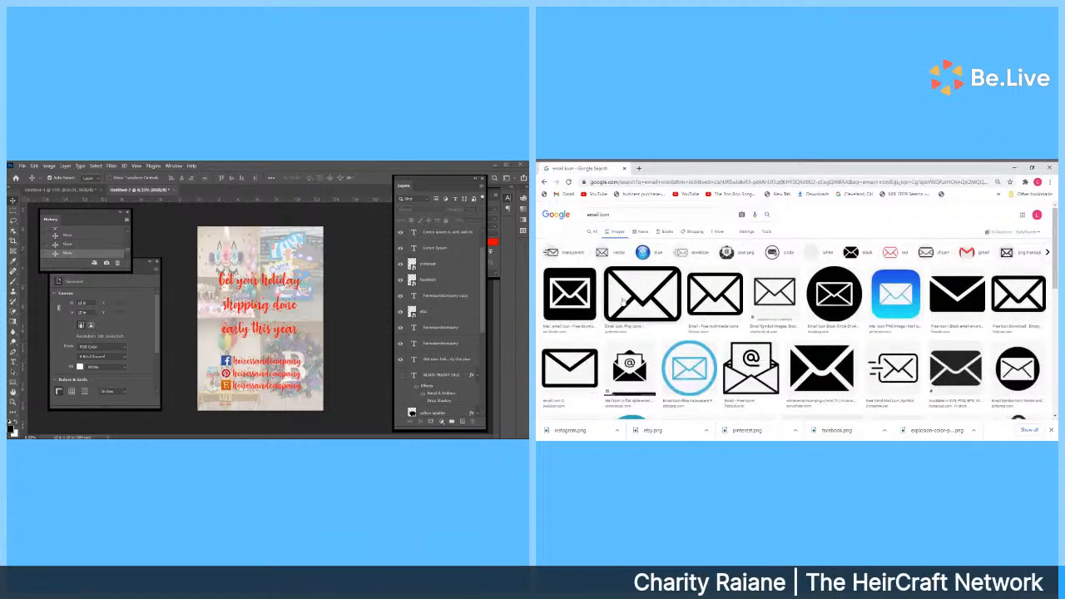
{"action": "left_click", "coordinate": [642, 293]}
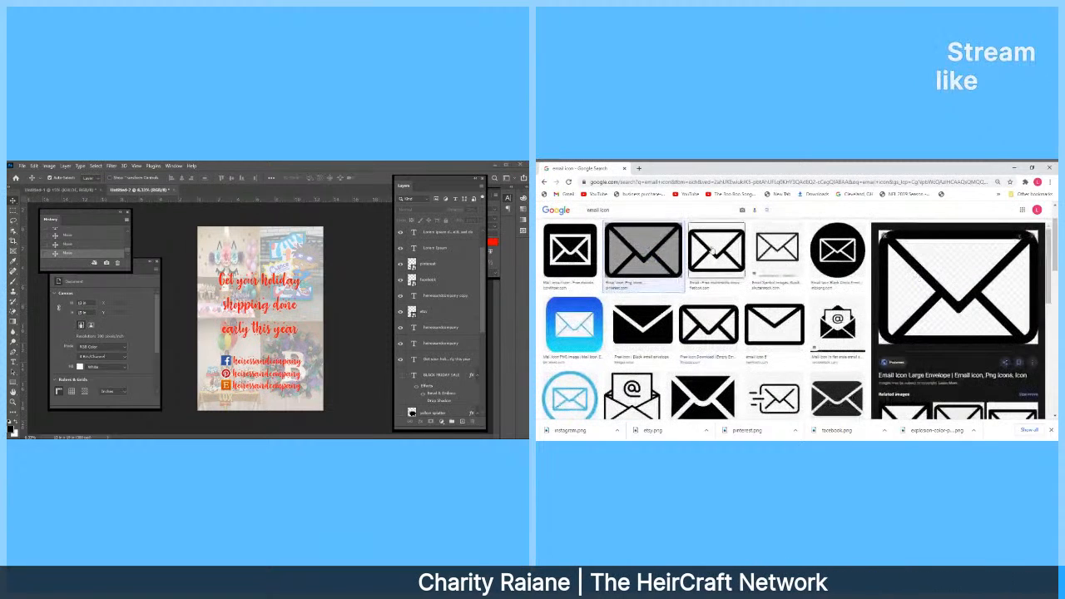
{"action": "left_click", "coordinate": [1020, 283]}
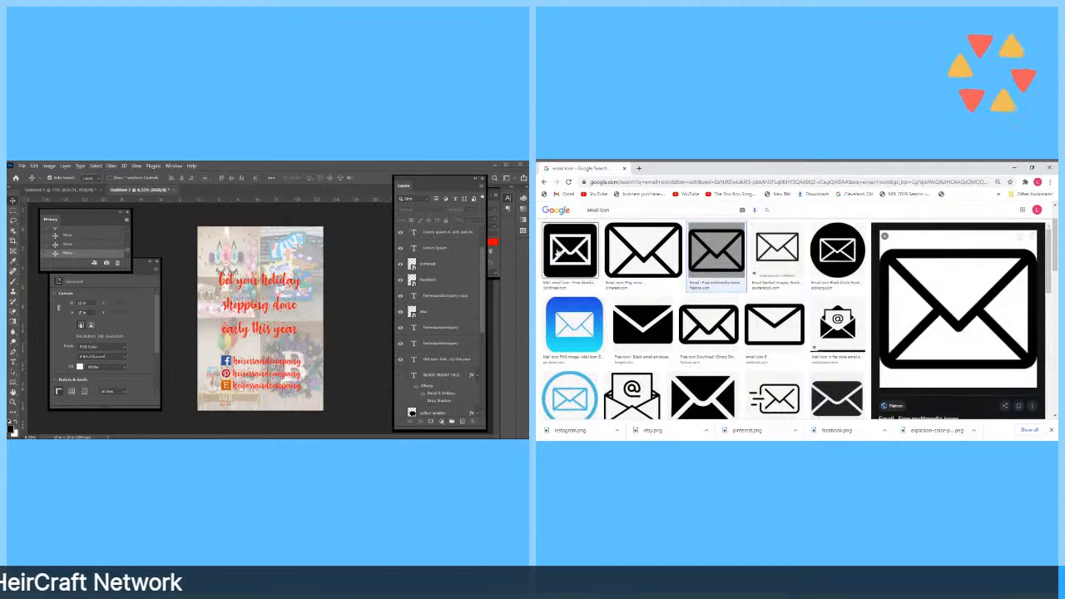
Save the black rounded-square envelope icon as email.png and return to Photoshop.
{"action": "left_click", "coordinate": [574, 256]}
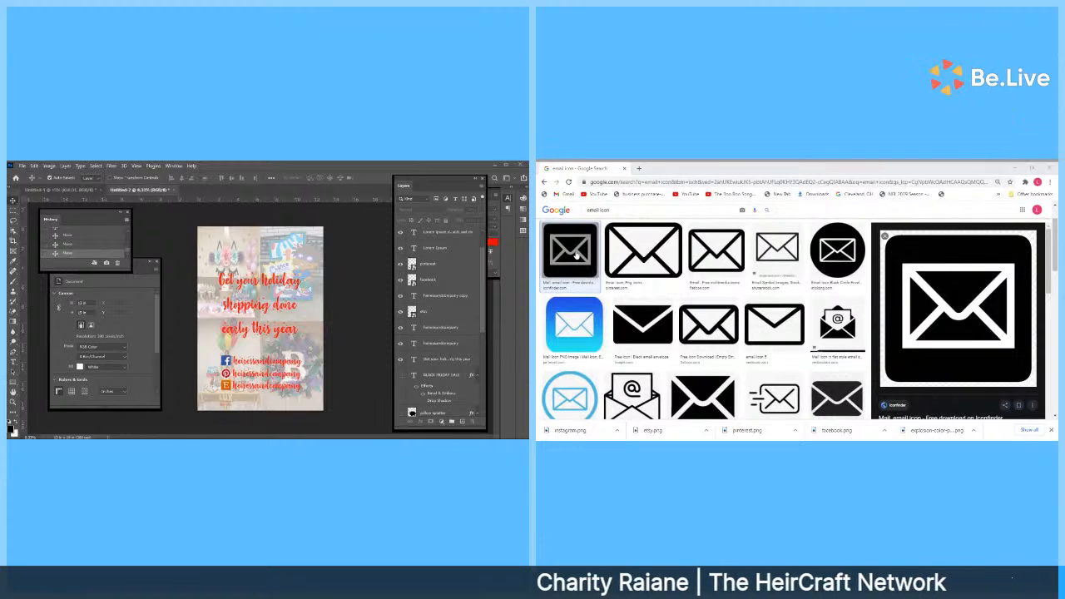
{"action": "key", "text": "Return"}
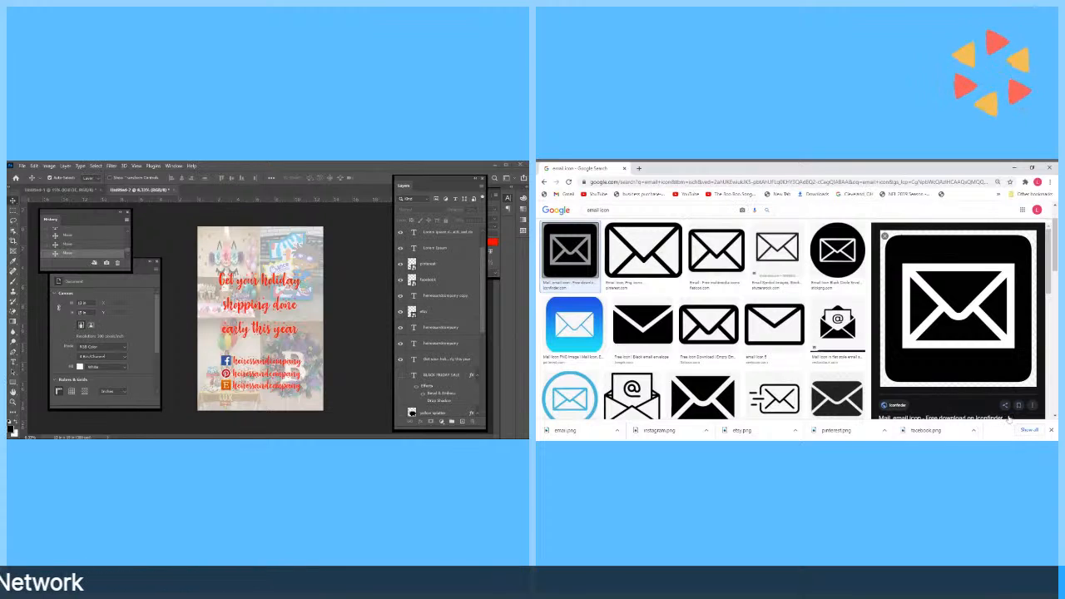
{"action": "left_click", "coordinate": [357, 379]}
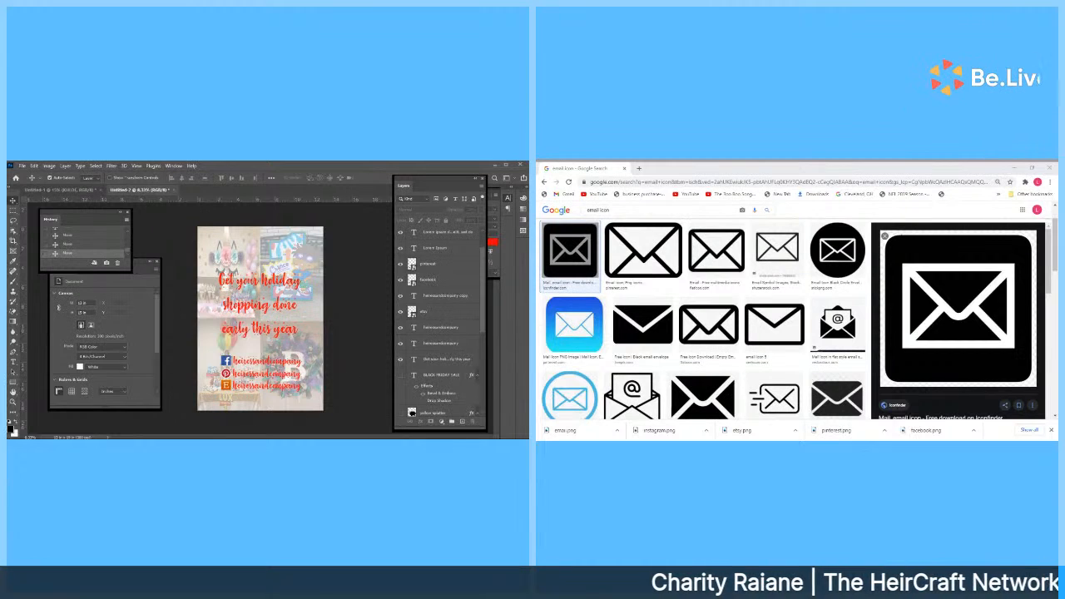
{"action": "left_click", "coordinate": [22, 166]}
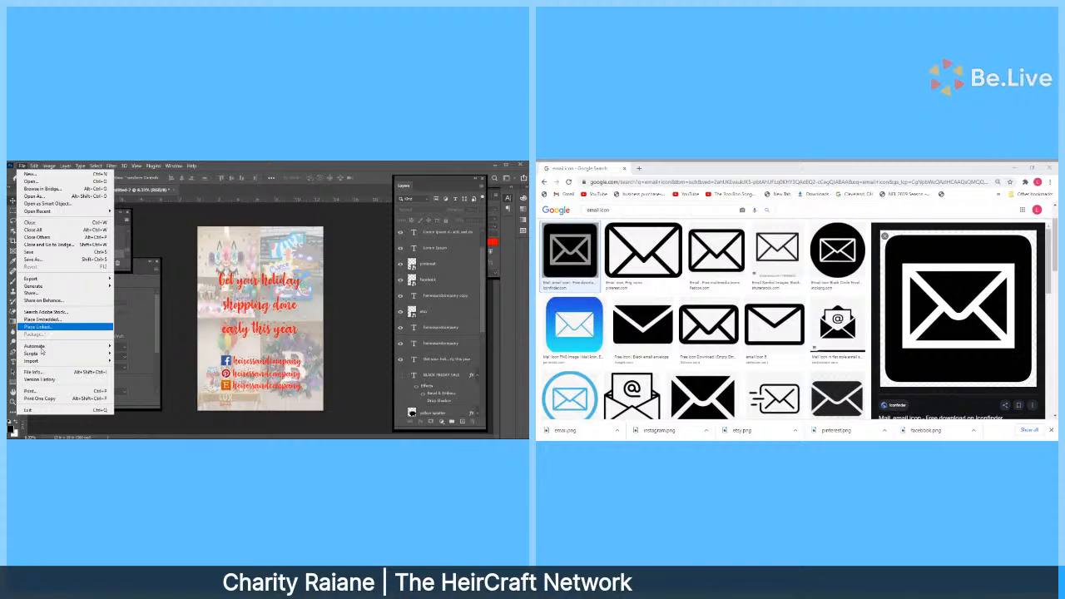
Place email.png on the poster at 1 in wide, proportions locked, and move it upper left.
{"action": "left_click", "coordinate": [44, 320]}
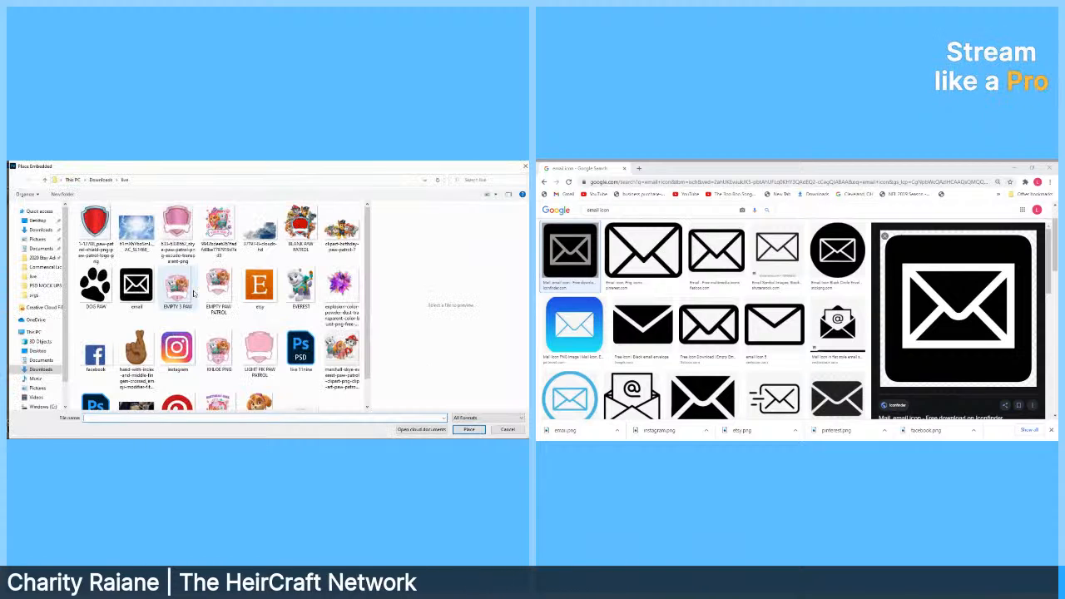
{"action": "left_click", "coordinate": [136, 286]}
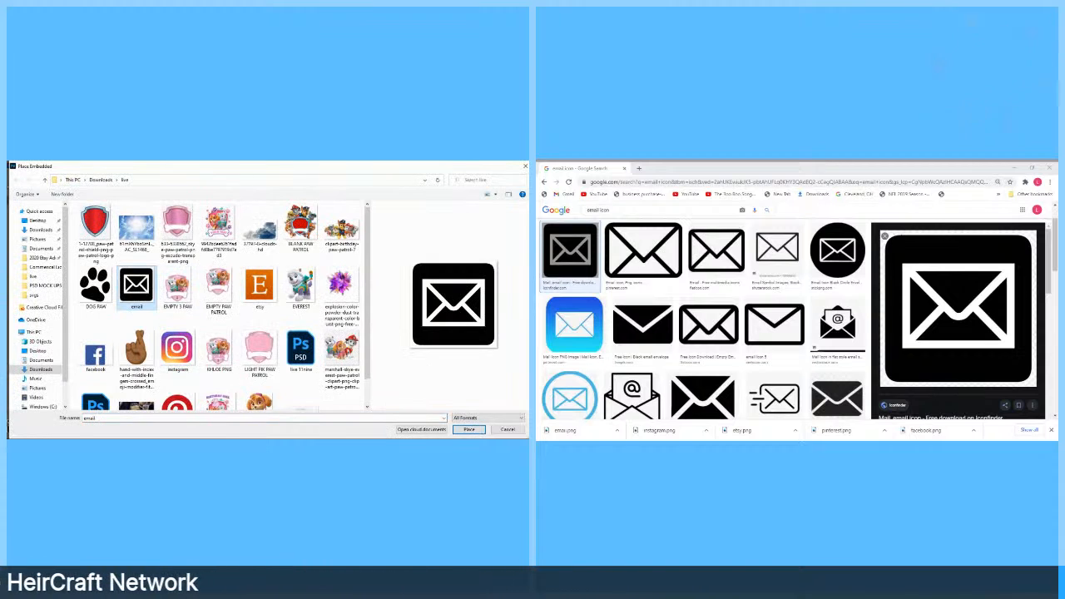
{"action": "left_click", "coordinate": [469, 429]}
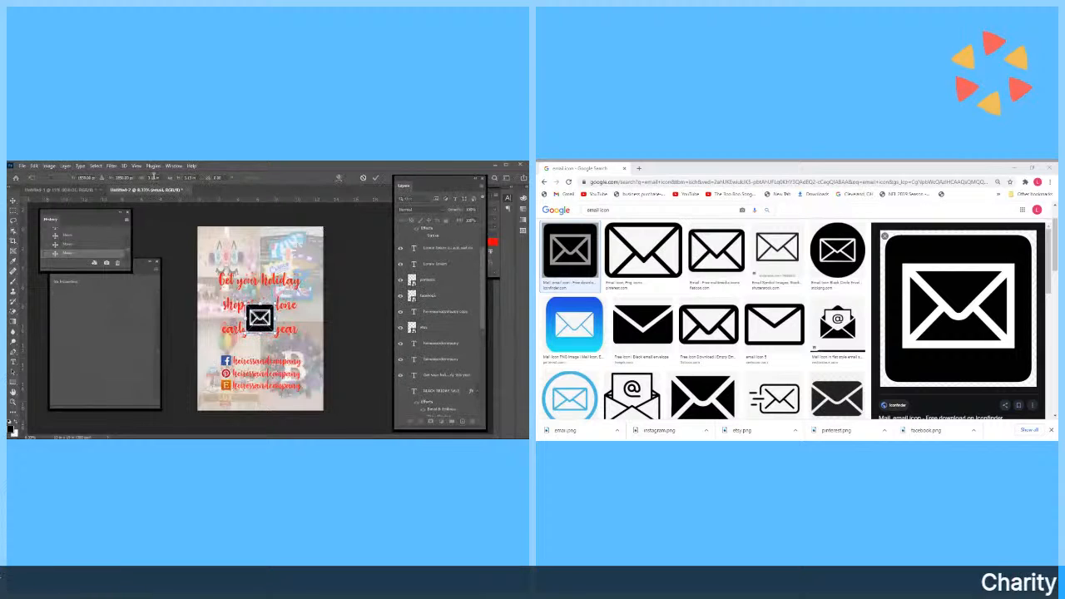
{"action": "left_click", "coordinate": [169, 178]}
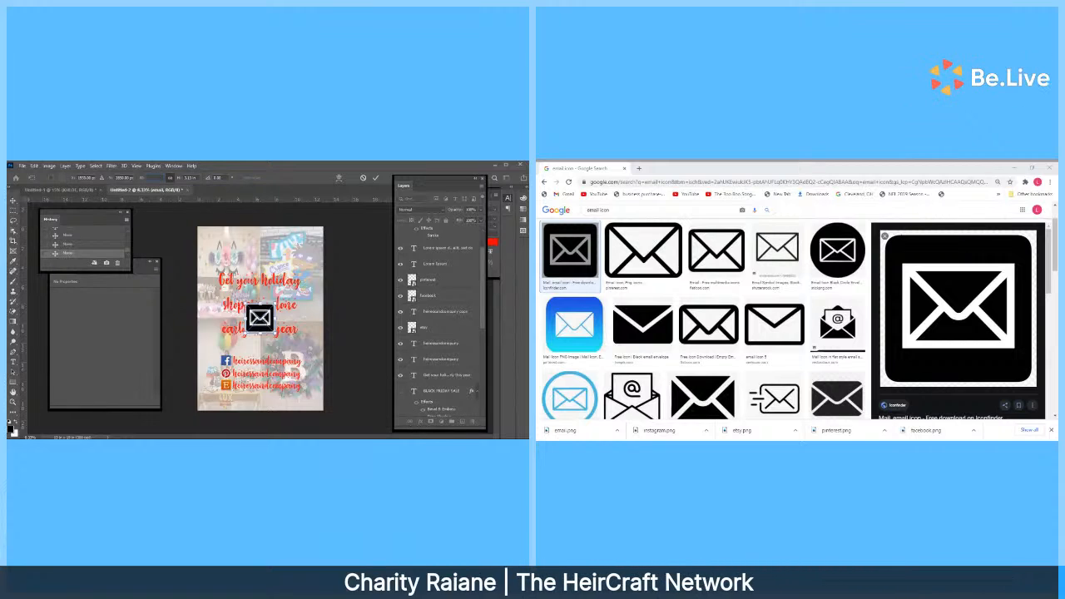
{"action": "type", "text": "1"}
{"action": "key", "text": "Return"}
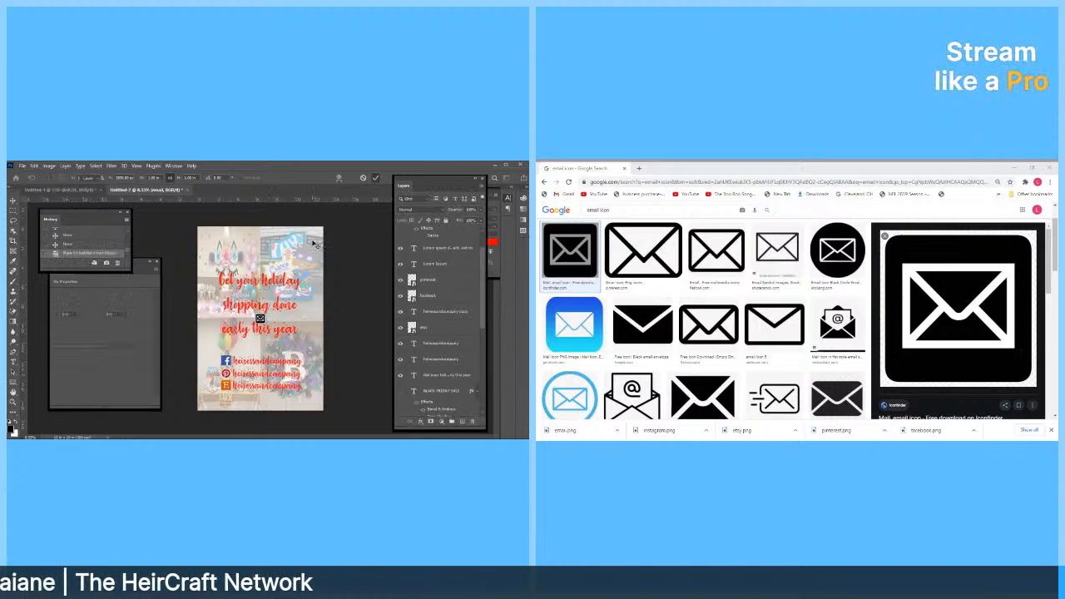
{"action": "key", "text": "Return"}
{"action": "left_click_drag", "start_coordinate": [264, 322], "coordinate": [246, 262]}
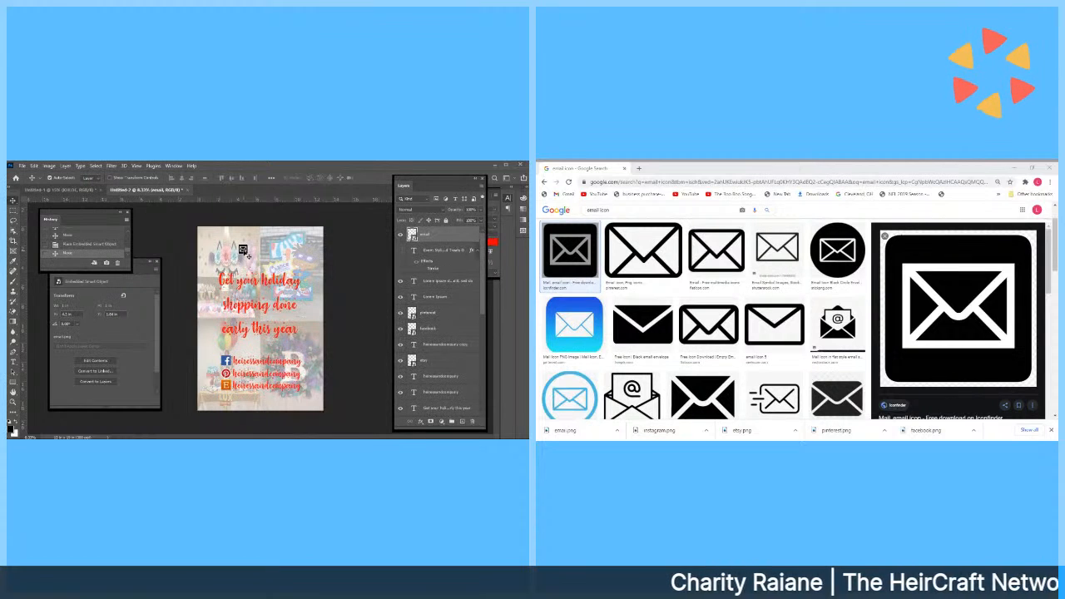
Open the envelope smart object as email.png and try magic-erasing its white background.
{"action": "double_click", "coordinate": [413, 238]}
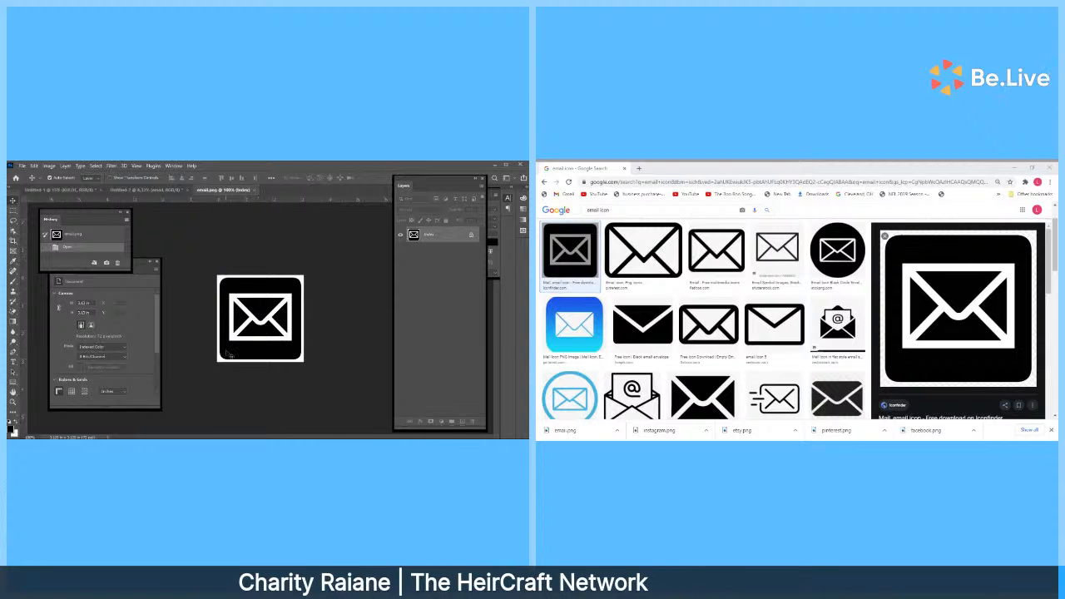
{"action": "left_click", "coordinate": [13, 312]}
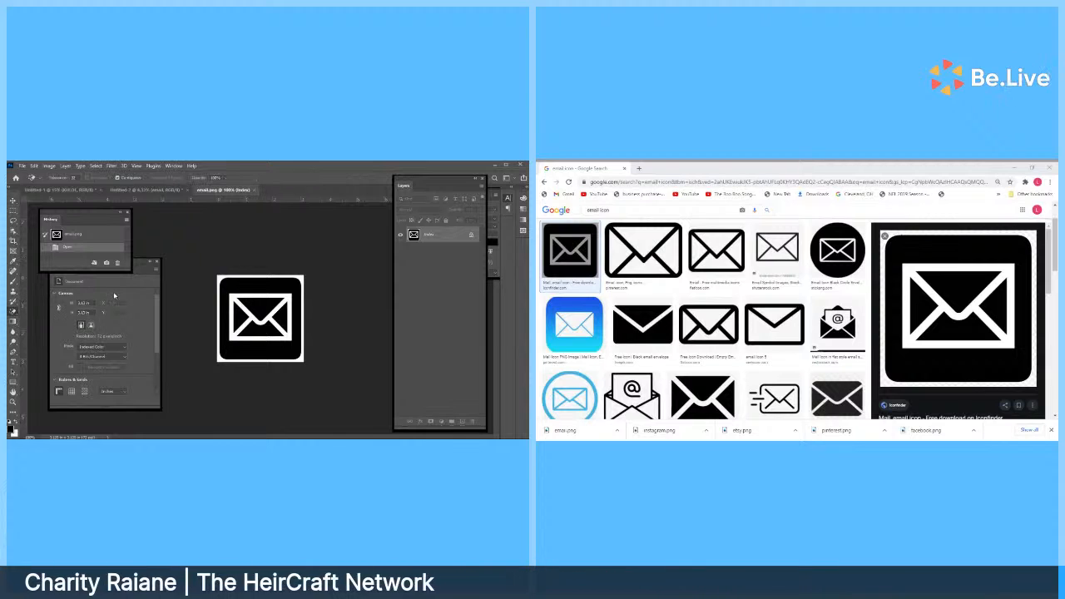
{"action": "left_click", "coordinate": [223, 279]}
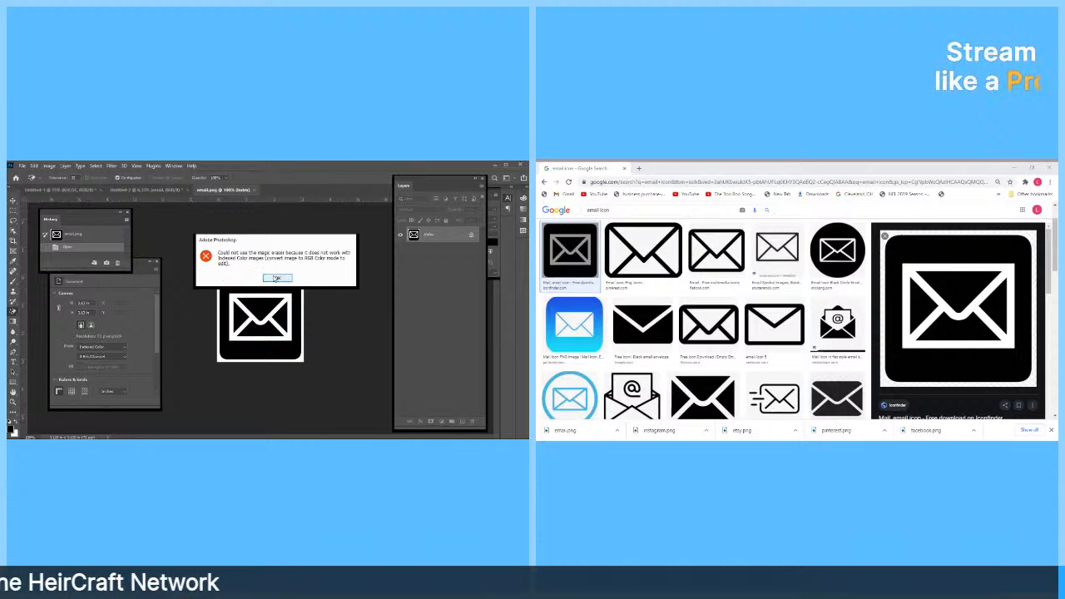
{"action": "left_click", "coordinate": [277, 278]}
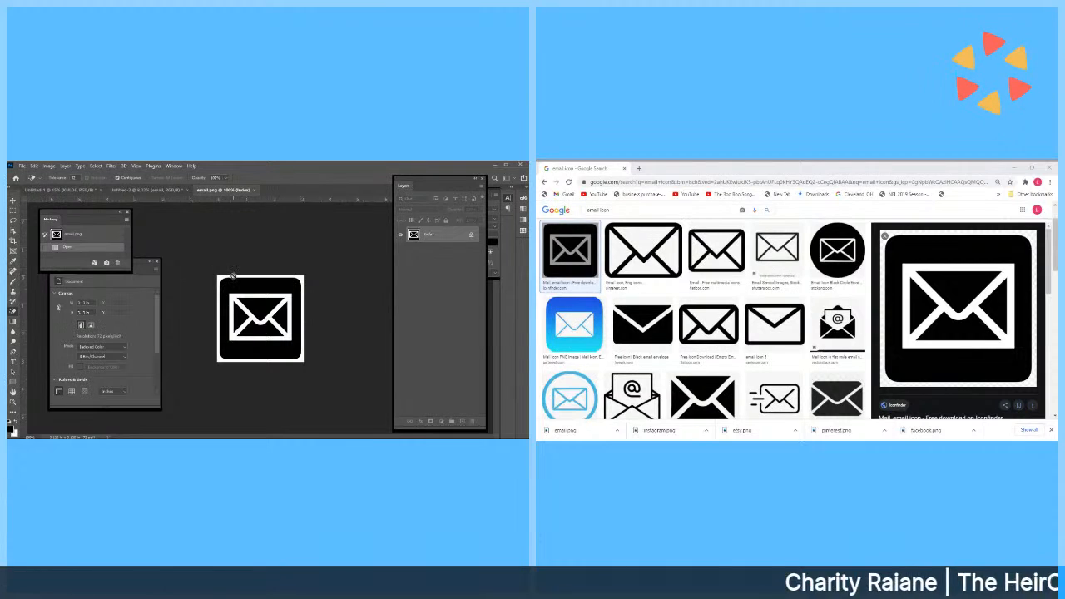
Dismiss the indexed colour error again and close the email.png document.
{"action": "left_click", "coordinate": [233, 277]}
{"action": "left_click", "coordinate": [277, 278]}
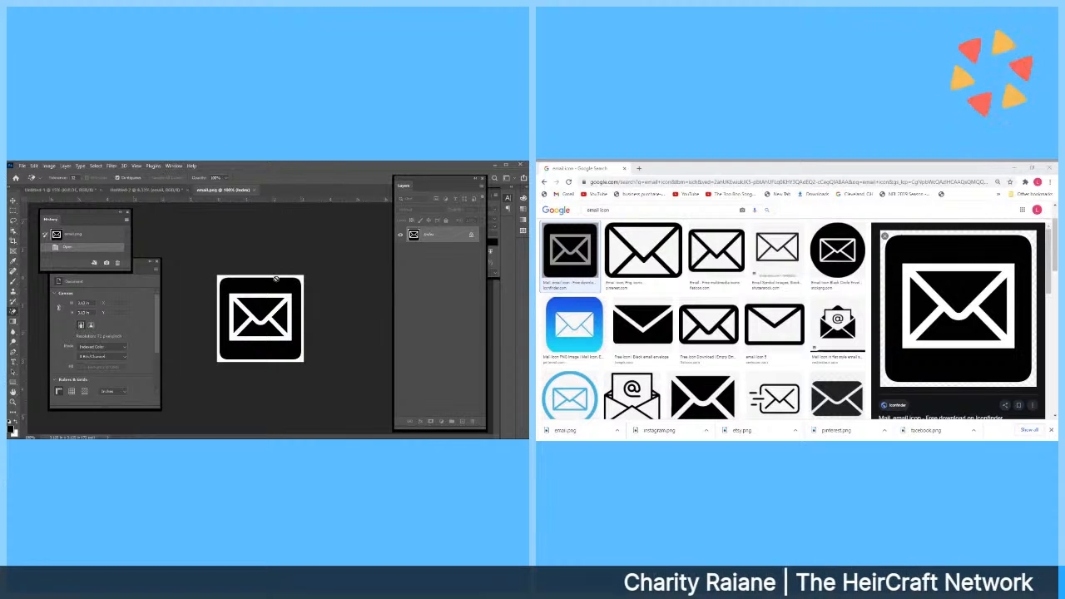
{"action": "left_click", "coordinate": [252, 191]}
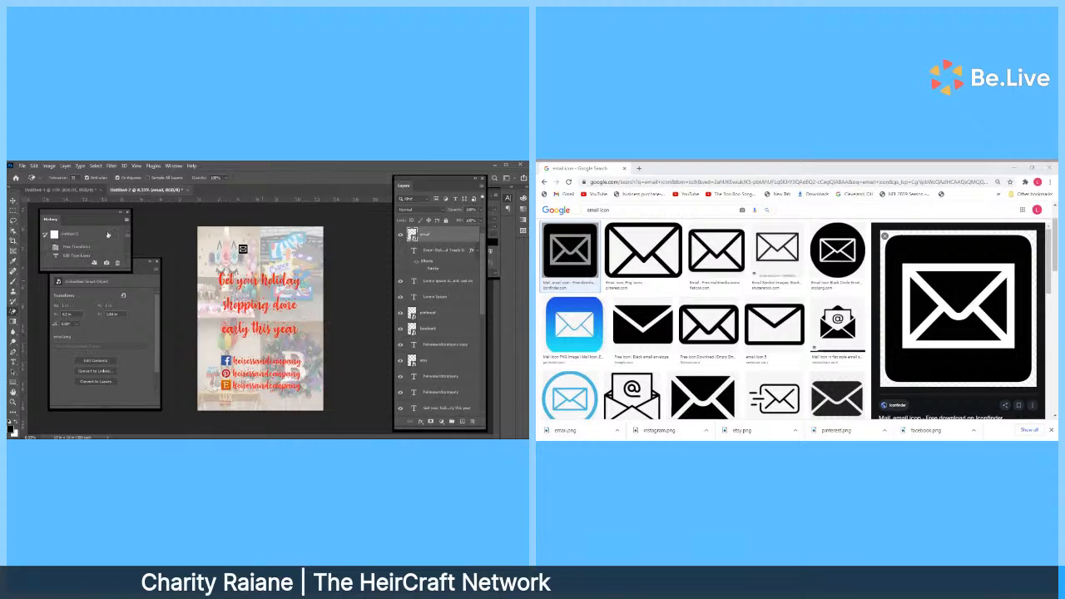
Move the envelope icon down to sit just below the Etsy icon.
{"action": "key", "text": "v"}
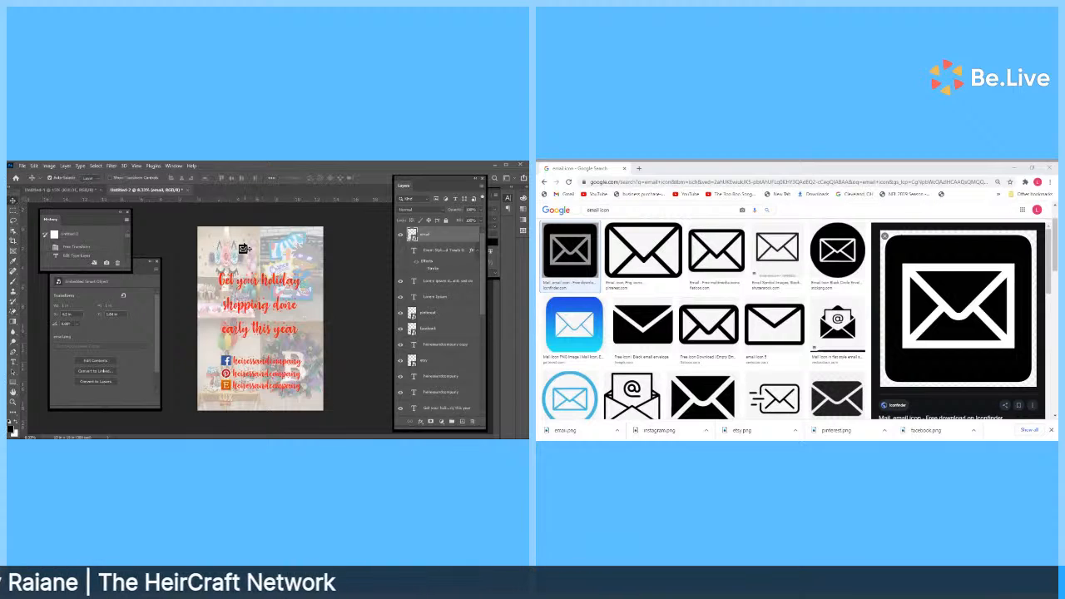
{"action": "left_click_drag", "start_coordinate": [242, 249], "coordinate": [230, 398]}
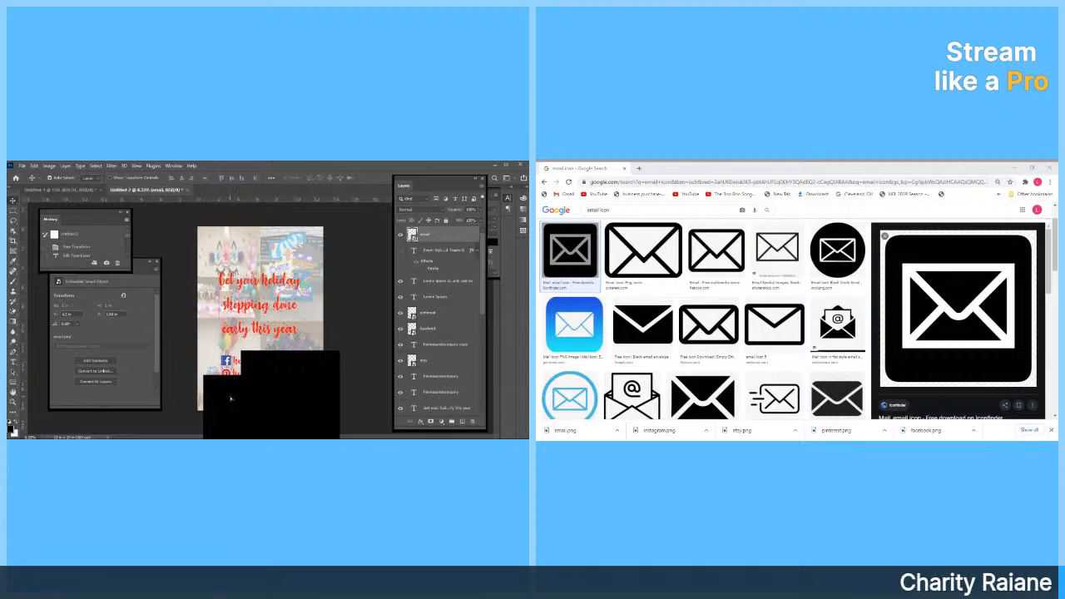
{"action": "left_click_drag", "start_coordinate": [229, 400], "coordinate": [227, 398]}
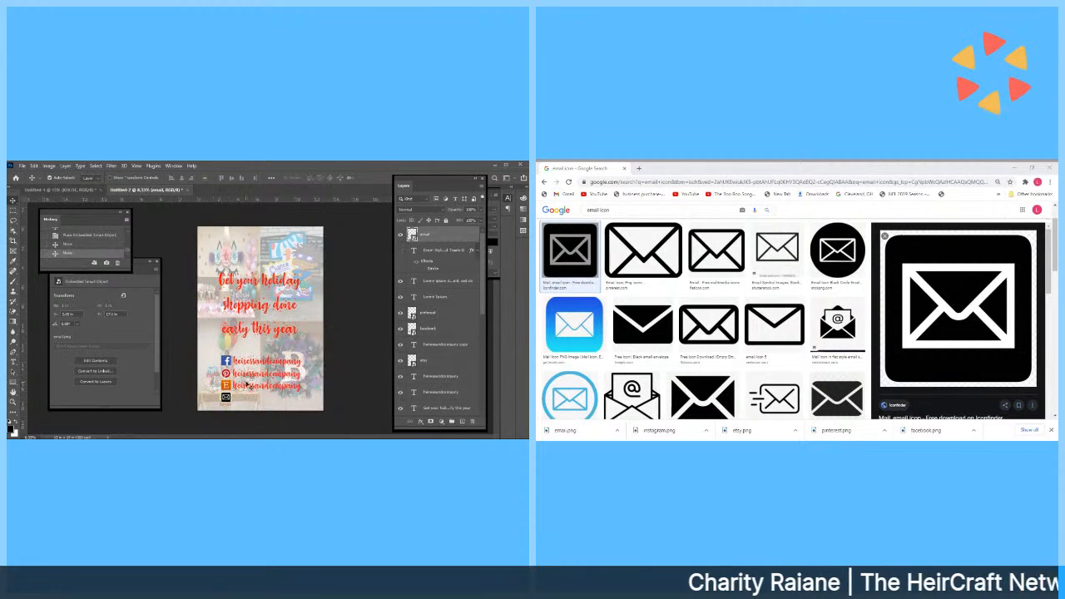
Align the Facebook icon and Etsy line with the other social lines.
{"action": "right_click", "coordinate": [249, 387]}
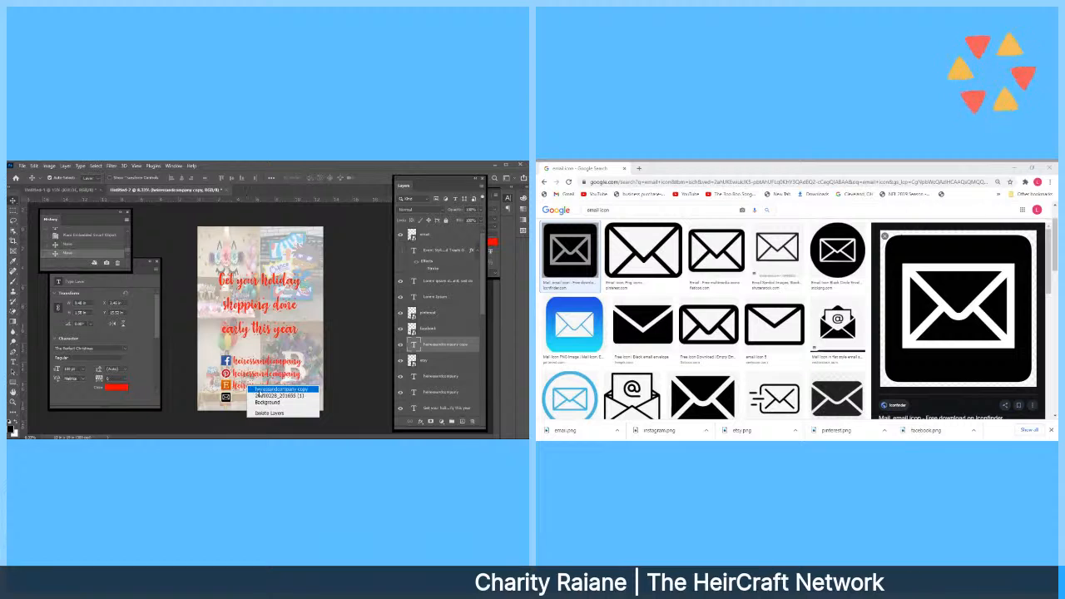
{"action": "left_click", "coordinate": [262, 391]}
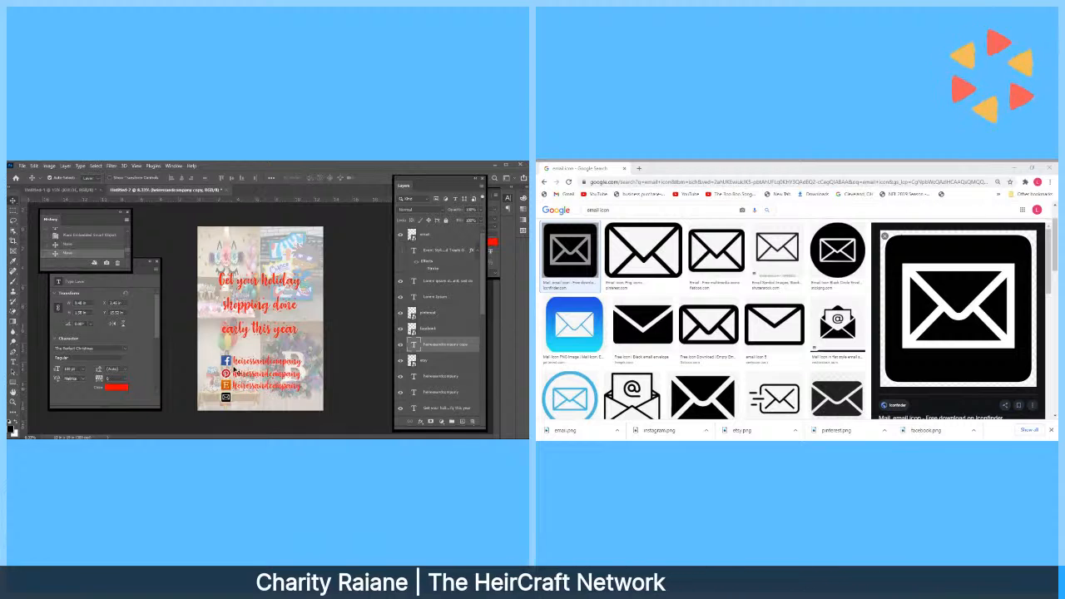
{"action": "left_click", "coordinate": [227, 362]}
{"action": "left_click_drag", "start_coordinate": [226, 361], "coordinate": [246, 387]}
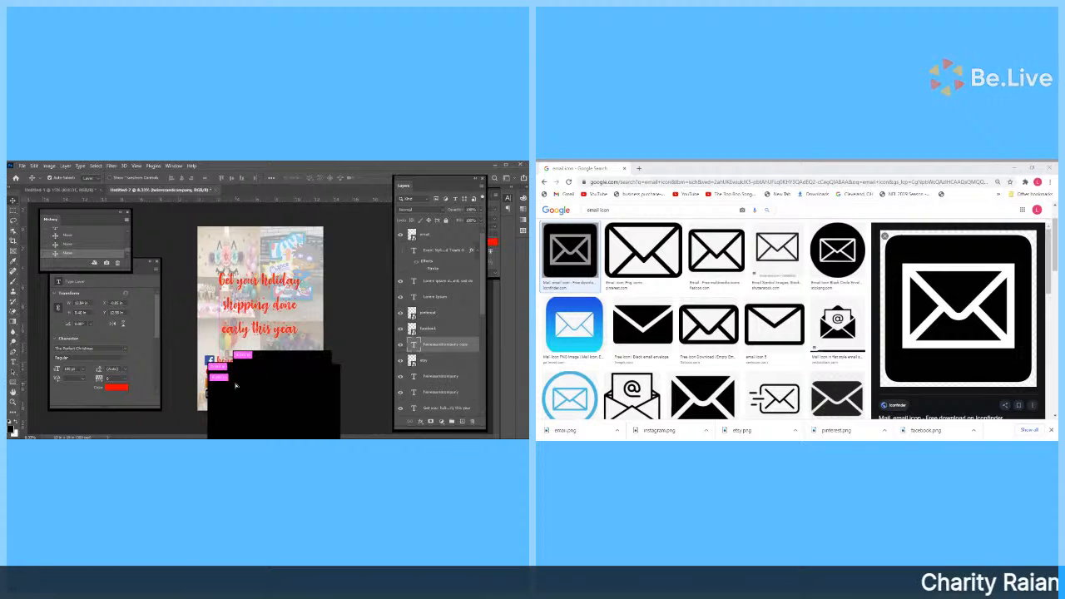
{"action": "left_click_drag", "start_coordinate": [236, 385], "coordinate": [237, 388]}
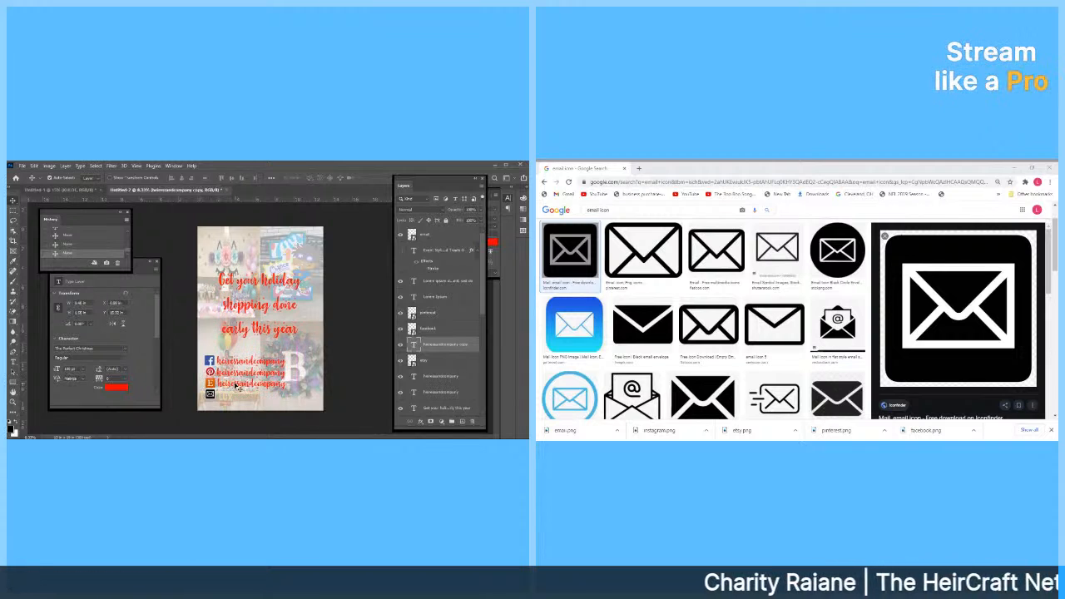
Duplicate the heiressandcompany copy layer and move the copy down beside the envelope icon.
{"action": "right_click", "coordinate": [443, 348]}
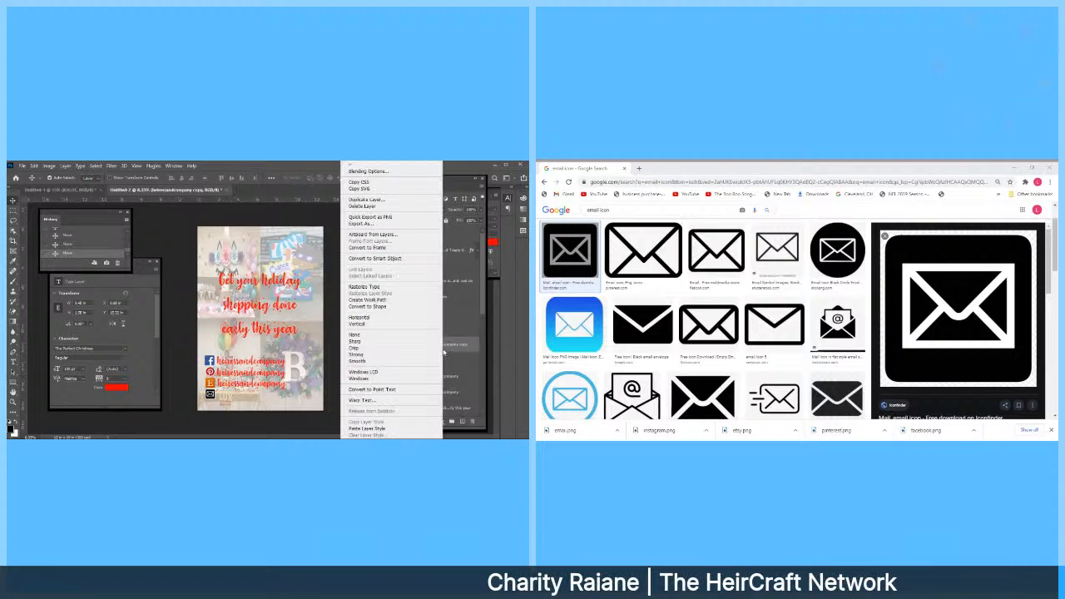
{"action": "left_click", "coordinate": [366, 200]}
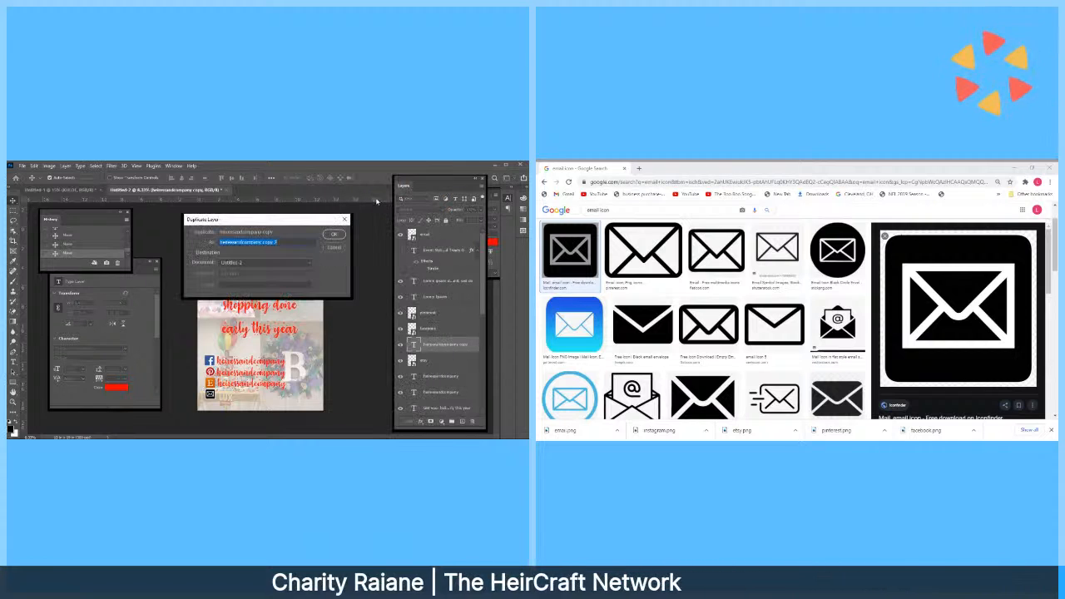
{"action": "key", "text": "Return"}
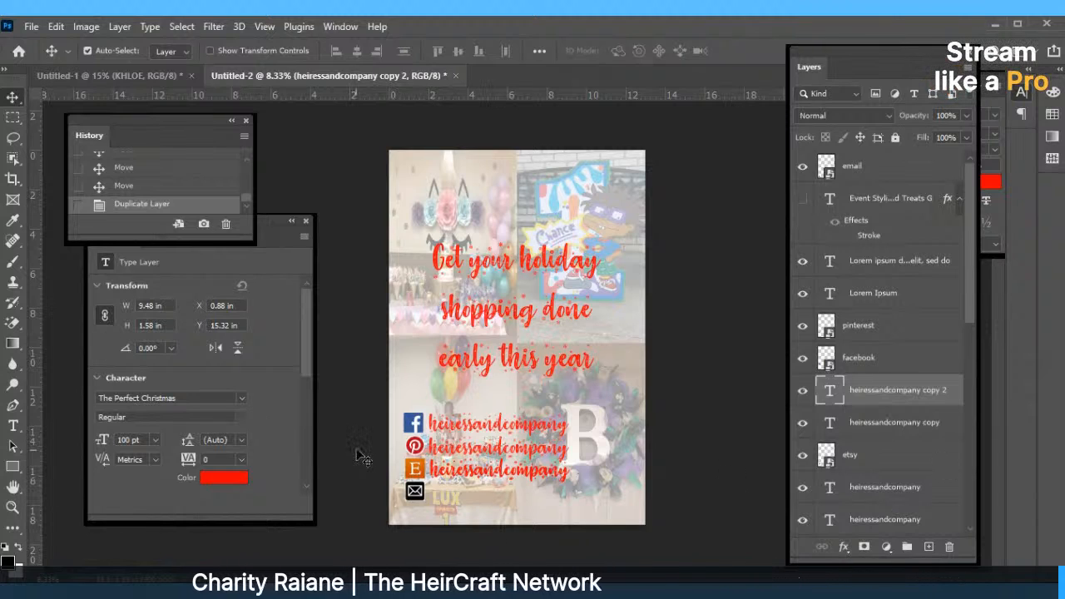
{"action": "left_click_drag", "start_coordinate": [459, 474], "coordinate": [463, 500]}
Change the envelope row's text to the business e-mail address, widen its box, and commit.
{"action": "double_click", "coordinate": [463, 498]}
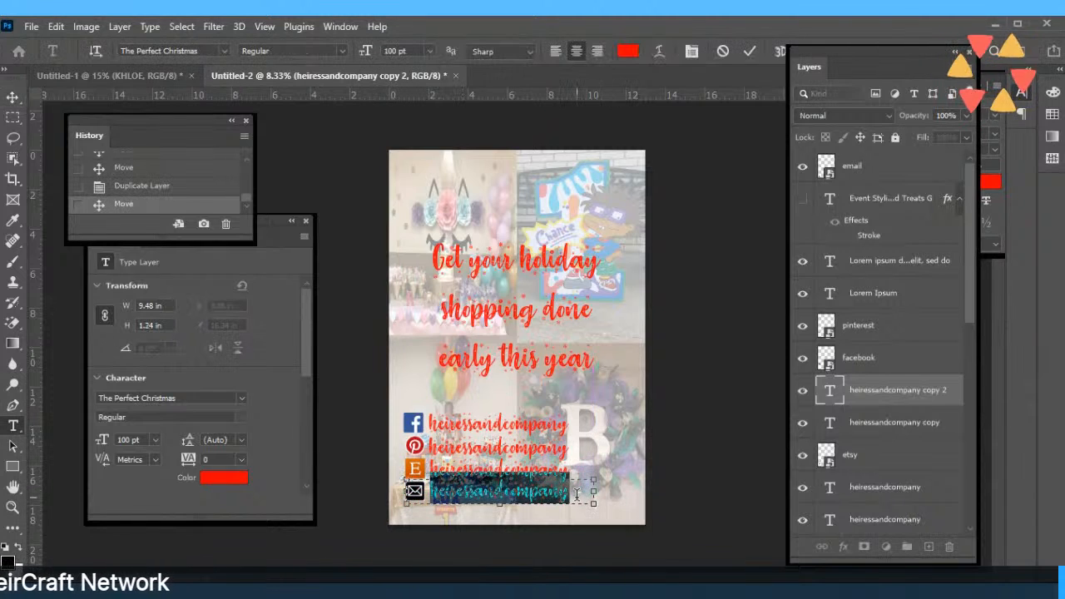
{"action": "left_click", "coordinate": [576, 494]}
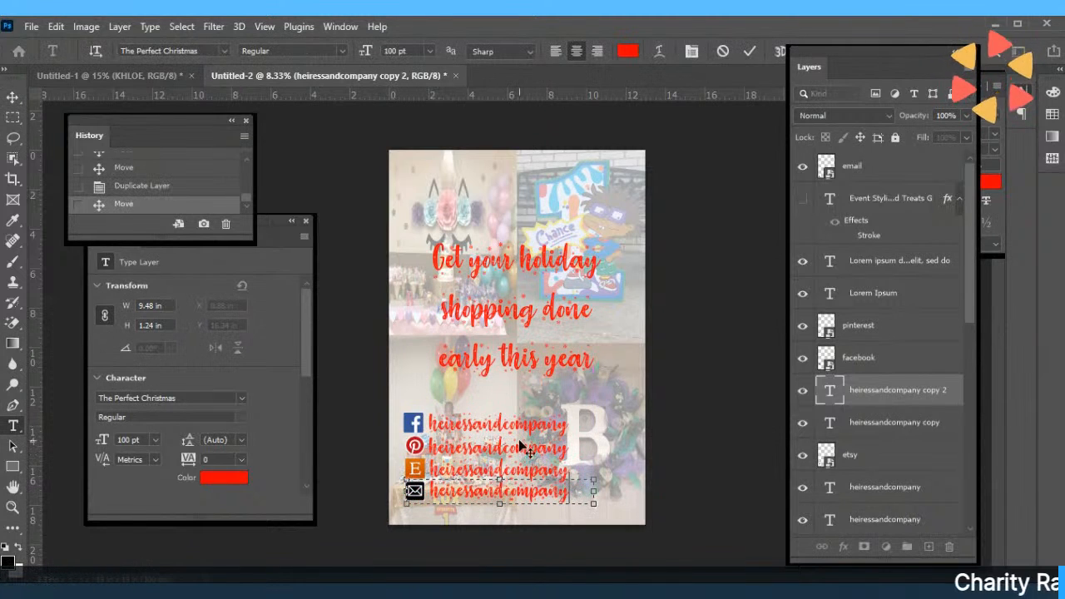
{"action": "type", "text": "@gma"}
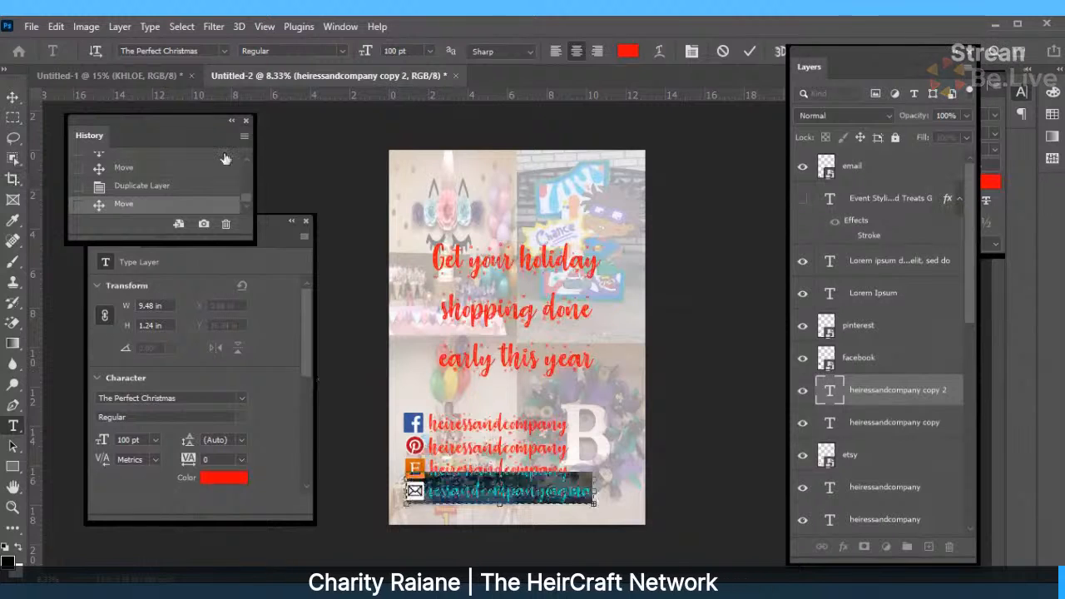
{"action": "left_click_drag", "start_coordinate": [594, 504], "coordinate": [644, 492]}
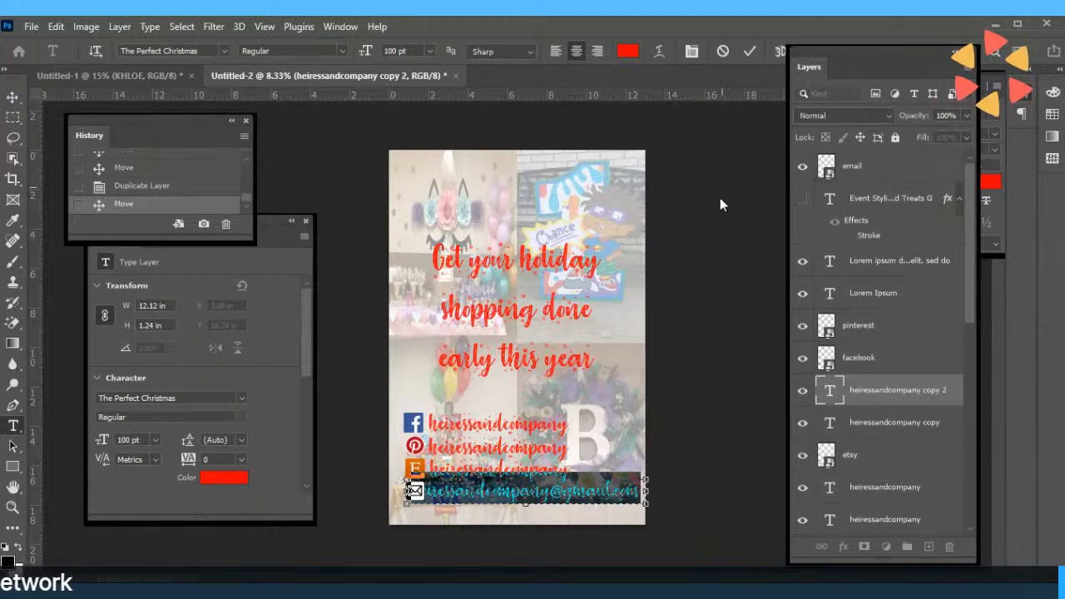
{"action": "left_click", "coordinate": [750, 51]}
Reopen the e-mail line and select all of its text.
{"action": "key", "text": "v"}
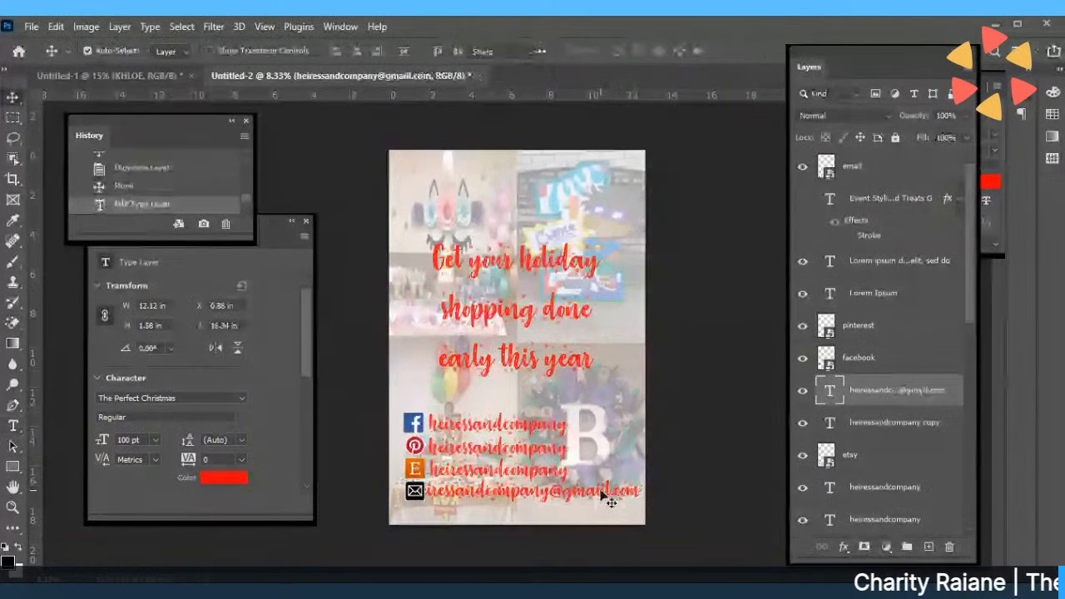
{"action": "double_click", "coordinate": [610, 502]}
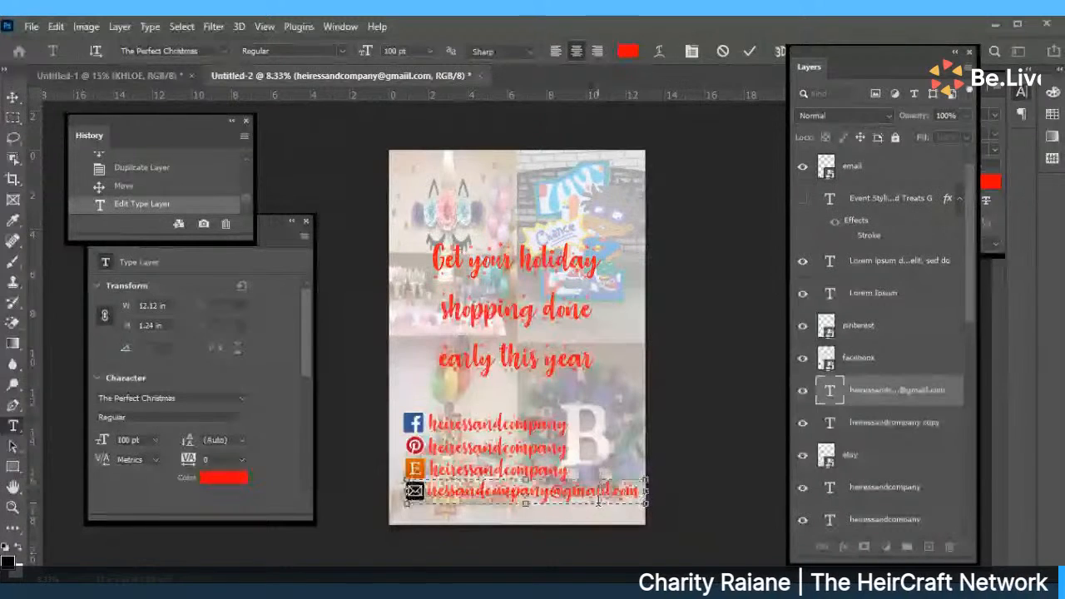
{"action": "key", "text": "ctrl+a"}
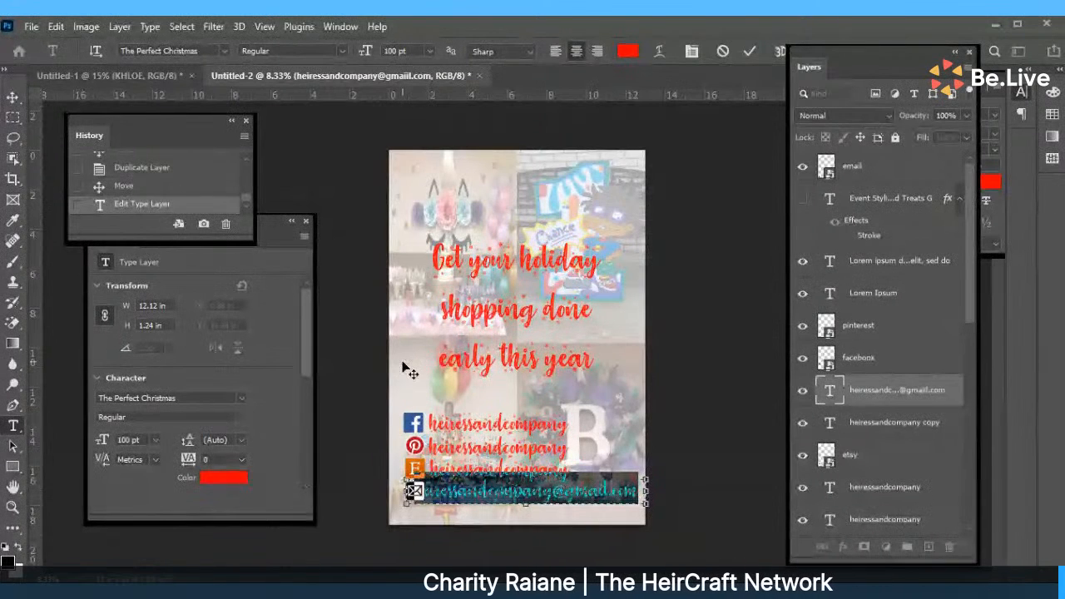
Set the e-mail line to Impact 48 pt and shift it left beside the envelope icon.
{"action": "left_click", "coordinate": [221, 51]}
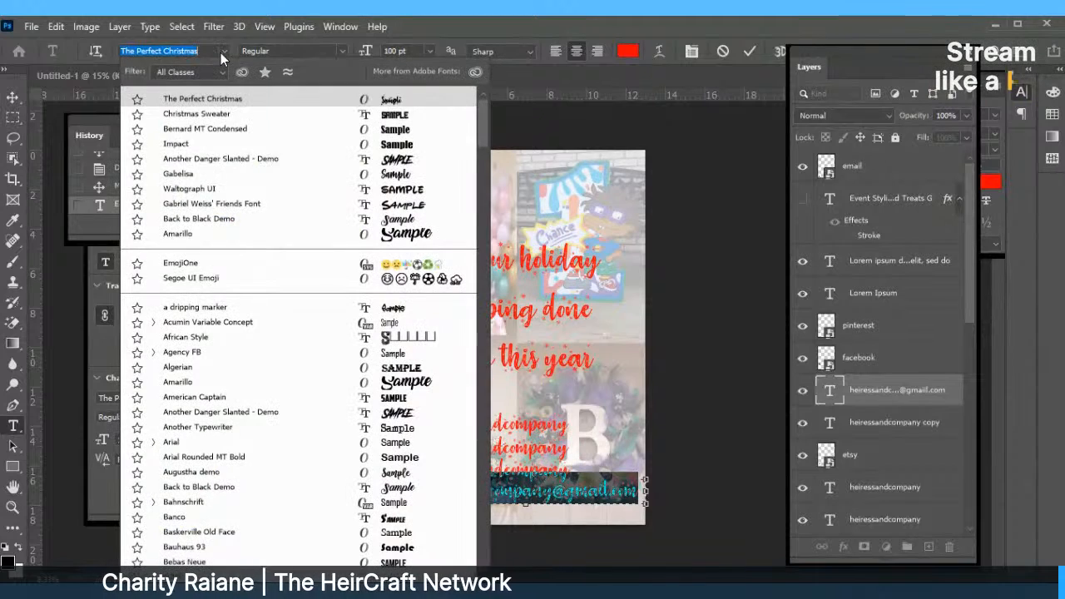
{"action": "left_click", "coordinate": [200, 141]}
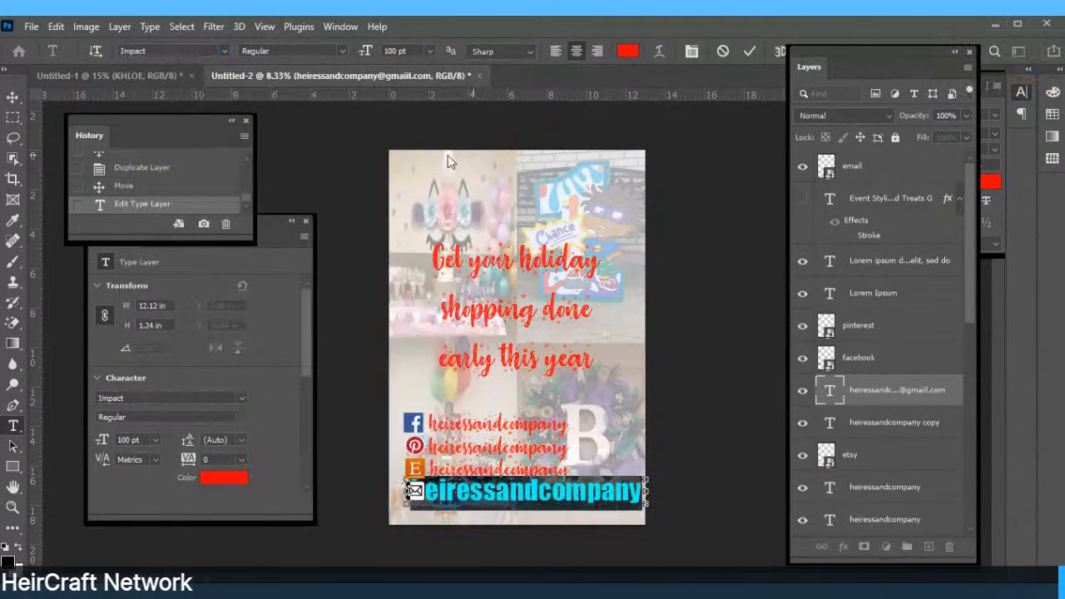
{"action": "left_click", "coordinate": [431, 52]}
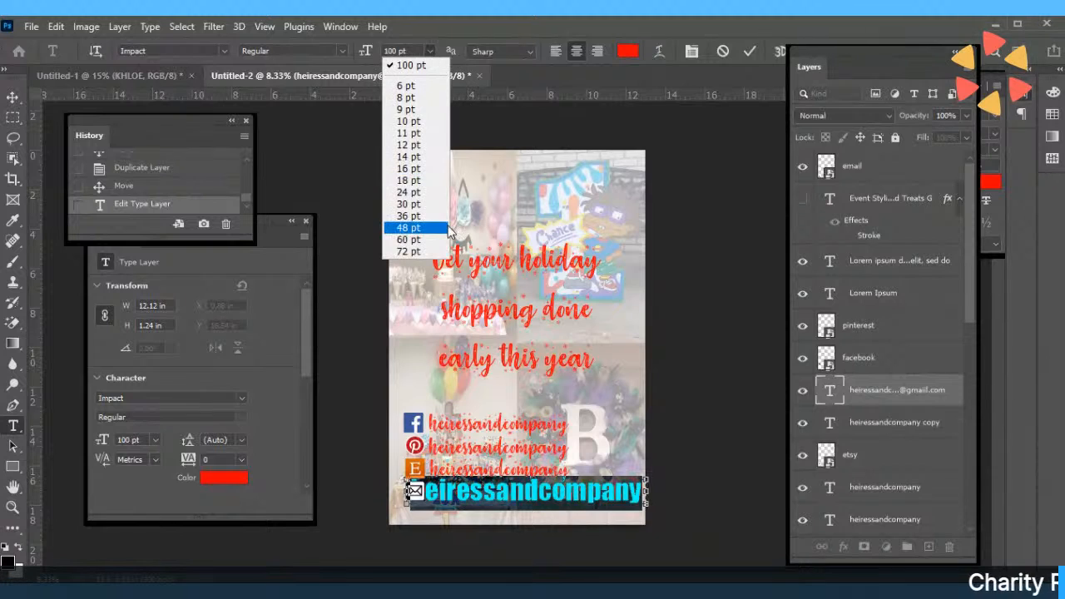
{"action": "left_click", "coordinate": [422, 227]}
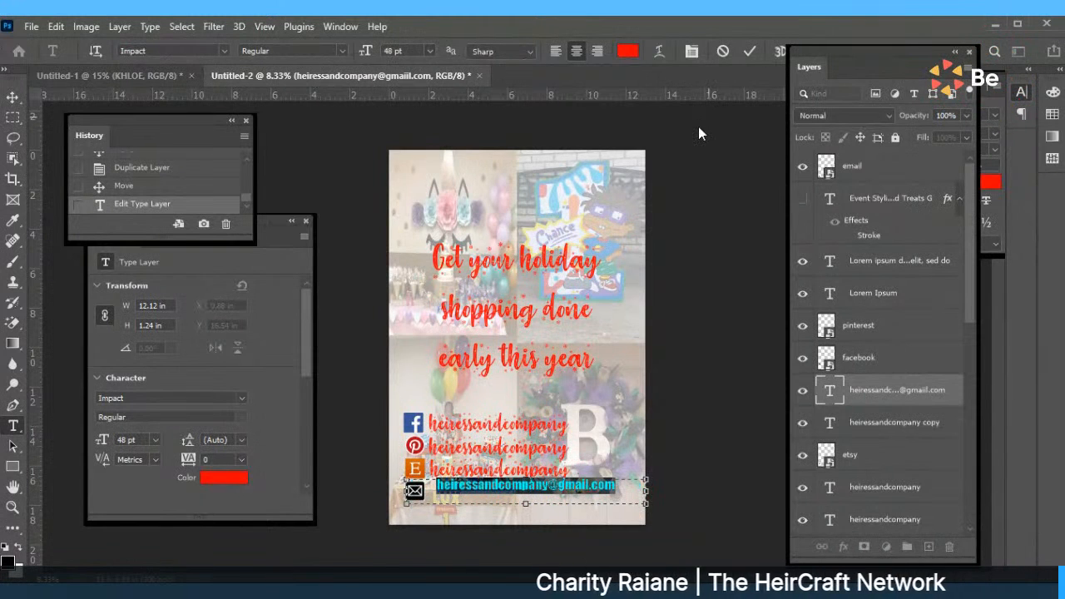
{"action": "left_click", "coordinate": [750, 51]}
{"action": "key", "text": "v"}
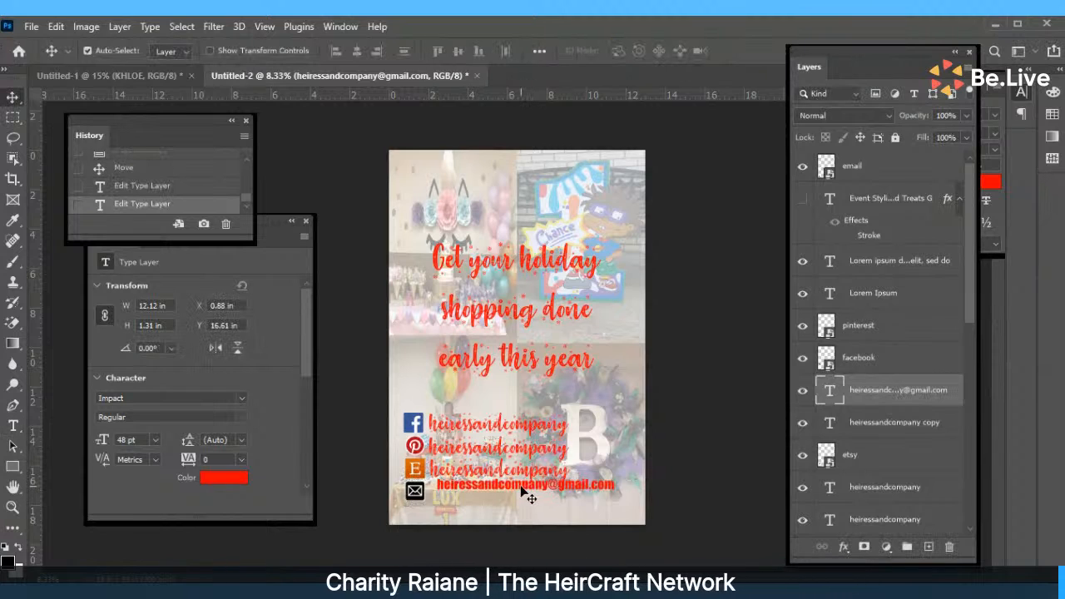
{"action": "left_click_drag", "start_coordinate": [521, 493], "coordinate": [513, 499]}
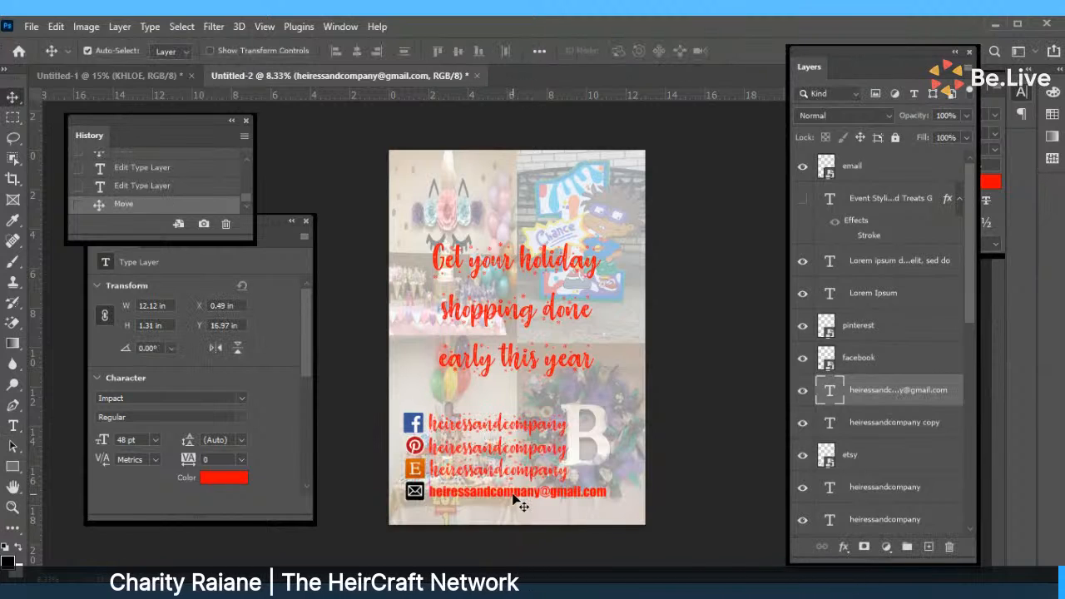
Change the e-mail text colour to black.
{"action": "double_click", "coordinate": [515, 494]}
{"action": "left_click", "coordinate": [625, 51]}
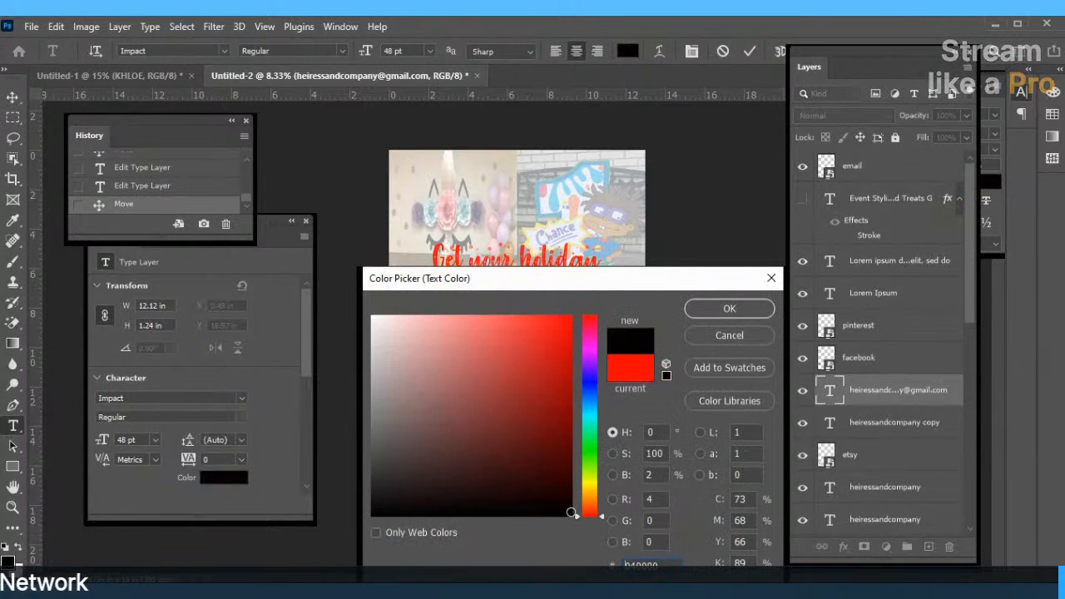
{"action": "left_click", "coordinate": [688, 309]}
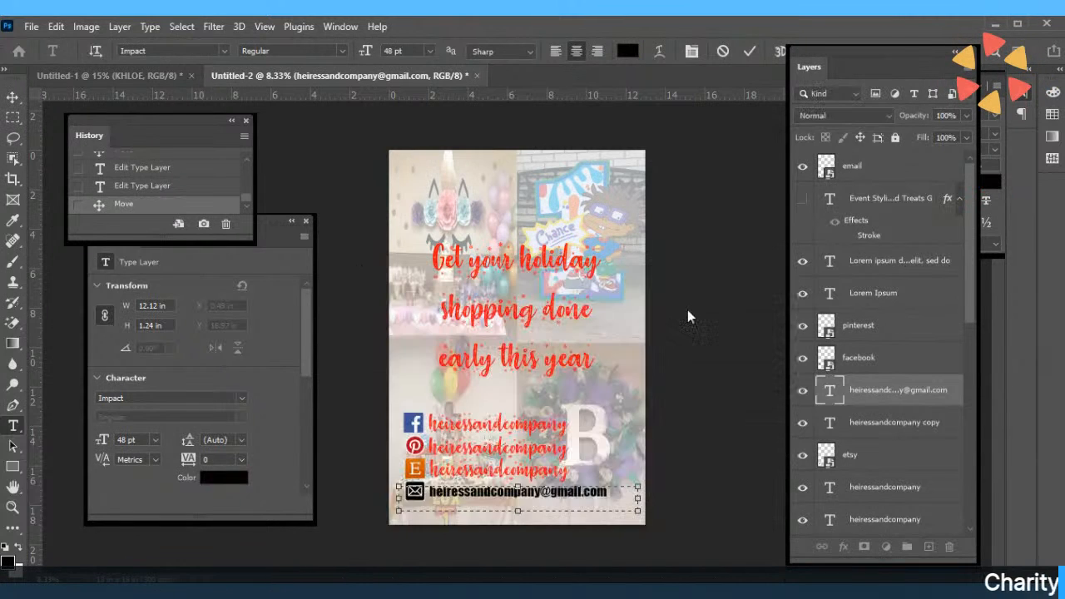
{"action": "left_click", "coordinate": [704, 262]}
Duplicate the black Impact e-mail line layer.
{"action": "left_click", "coordinate": [486, 471]}
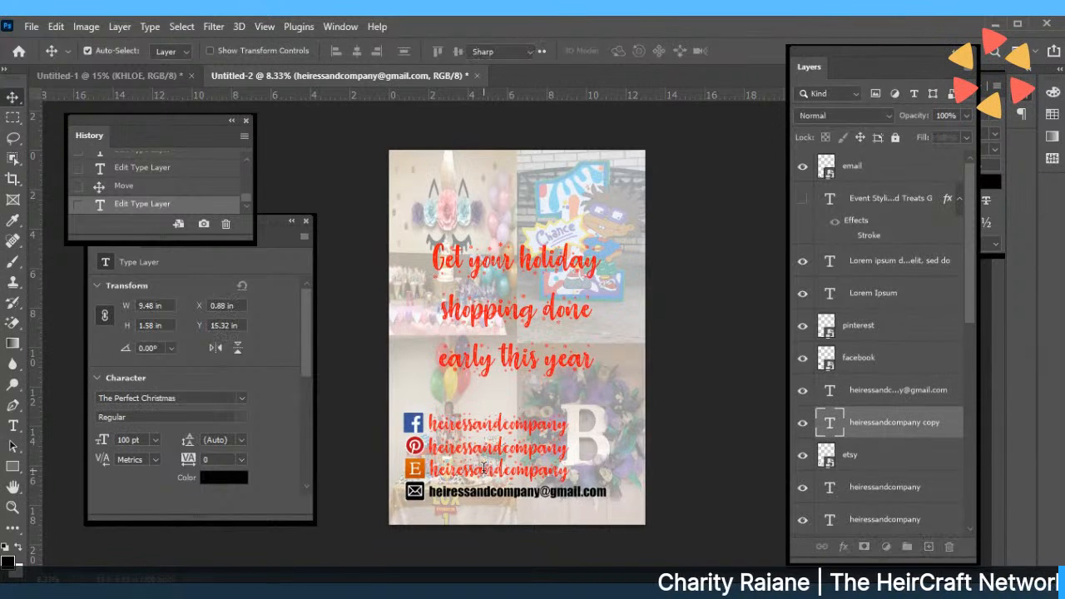
{"action": "double_click", "coordinate": [486, 471]}
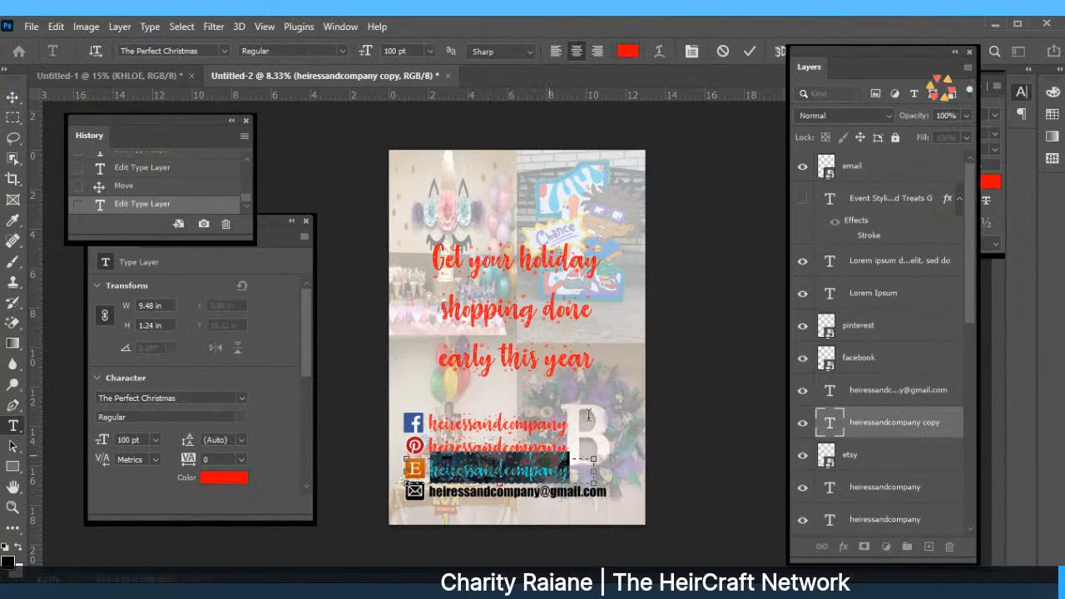
{"action": "left_click", "coordinate": [749, 50]}
{"action": "left_click", "coordinate": [576, 497]}
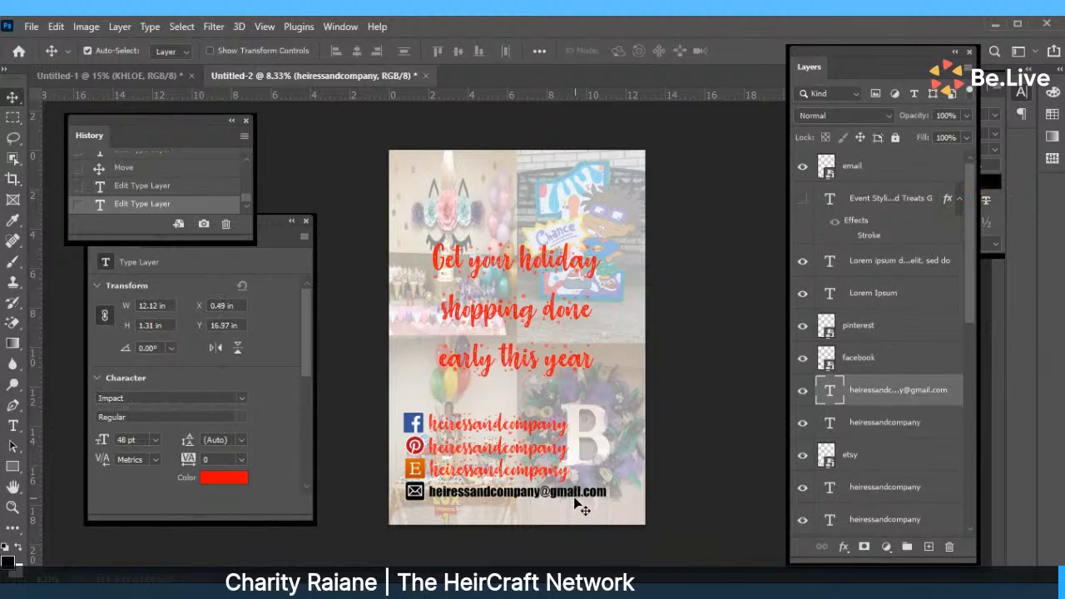
{"action": "right_click", "coordinate": [880, 396]}
{"action": "left_click", "coordinate": [773, 97]}
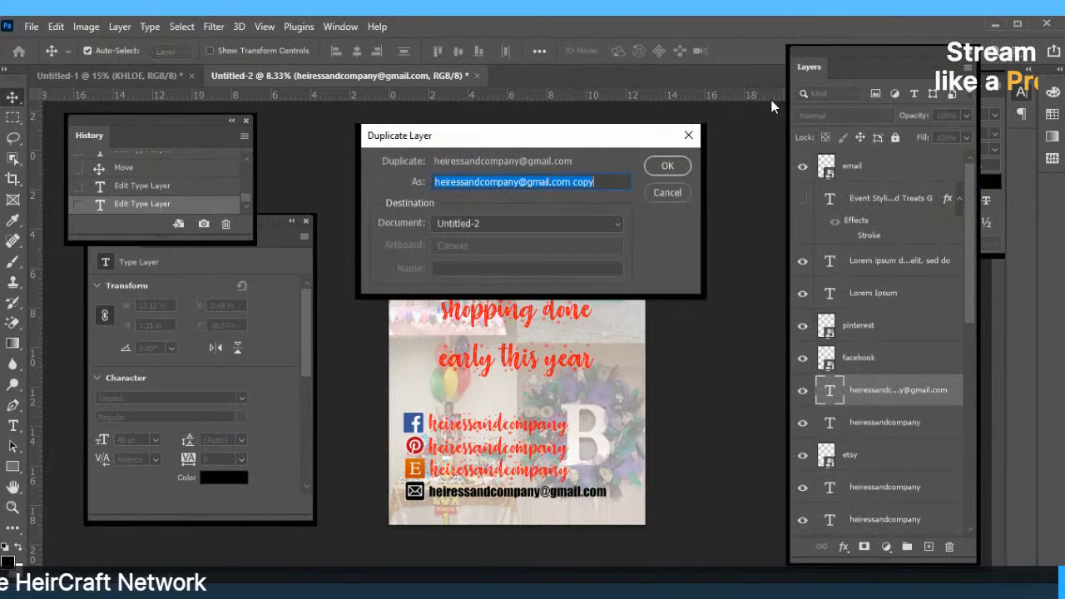
{"action": "left_click", "coordinate": [663, 164]}
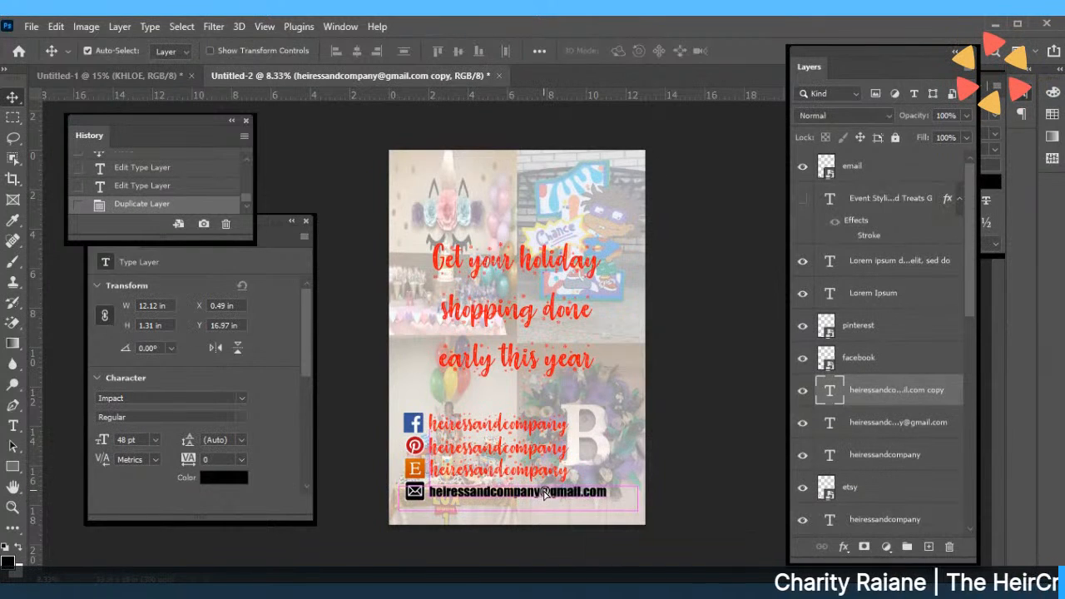
Delete the red handle lines beside the Etsy, Pinterest and Facebook icons.
{"action": "left_click", "coordinate": [545, 475]}
{"action": "key", "text": "Delete"}
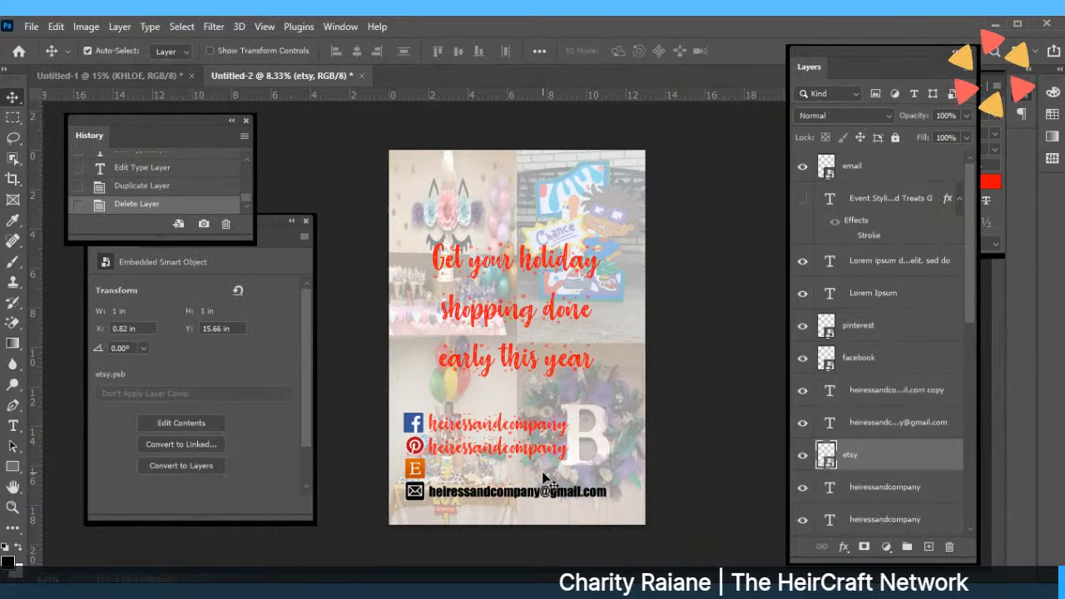
{"action": "left_click", "coordinate": [546, 439]}
{"action": "key", "text": "Delete"}
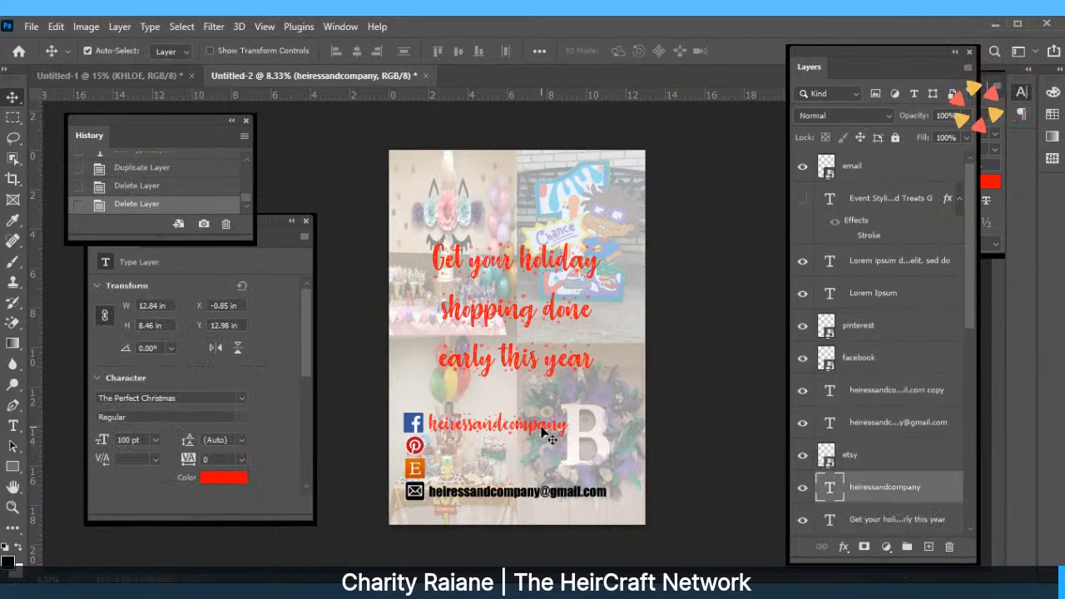
{"action": "key", "text": "Delete"}
Edit the duplicated line to the heiressandcompany handle and move it beside the Etsy icon.
{"action": "left_click", "coordinate": [540, 494]}
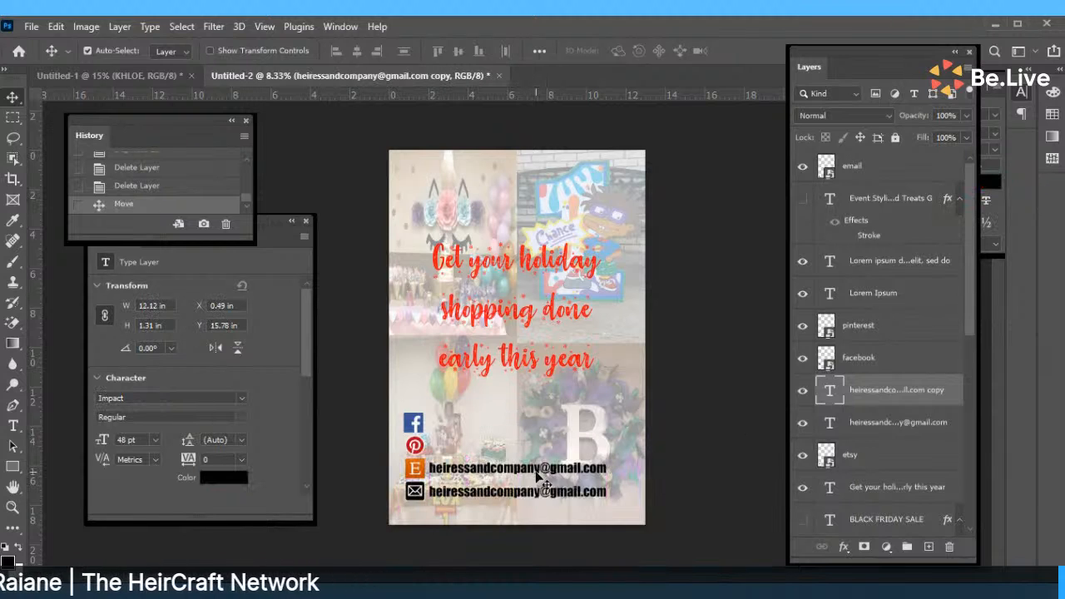
{"action": "right_click", "coordinate": [536, 475]}
{"action": "left_click", "coordinate": [536, 472]}
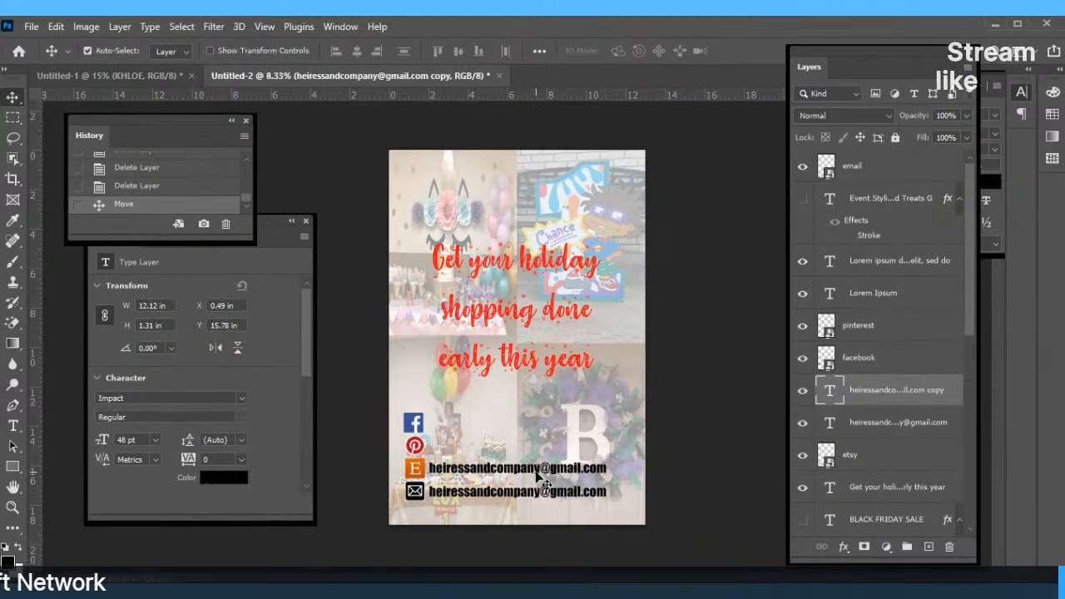
{"action": "key", "text": "t"}
{"action": "left_click", "coordinate": [536, 472]}
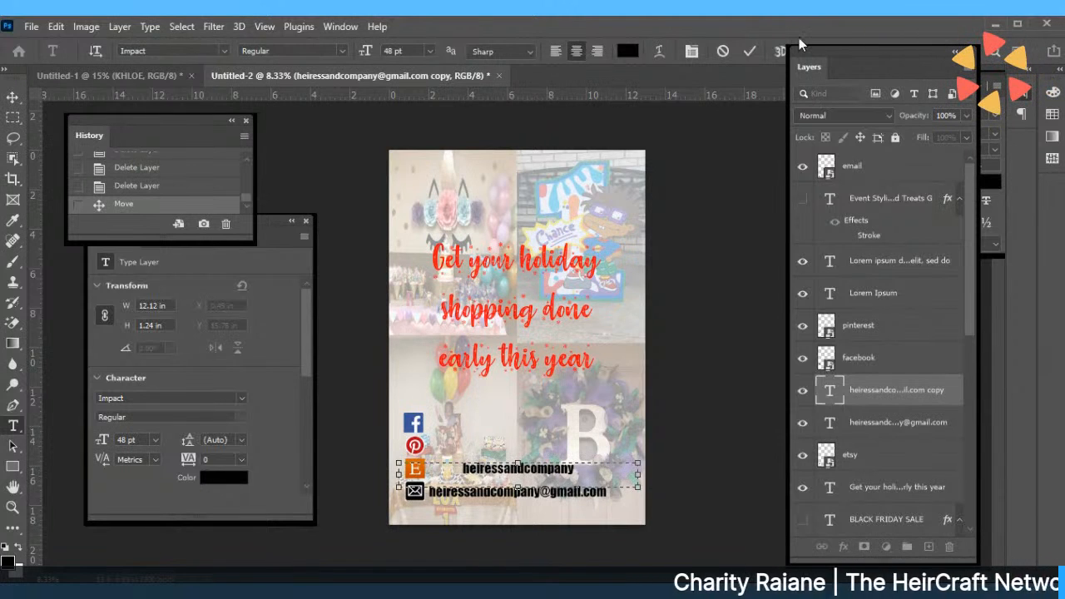
{"action": "left_click", "coordinate": [754, 51]}
{"action": "key", "text": "v"}
{"action": "left_click_drag", "start_coordinate": [507, 472], "coordinate": [477, 477]}
Duplicate the heiressandcompany handle layer and place the copy beside the Pinterest icon.
{"action": "right_click", "coordinate": [478, 476]}
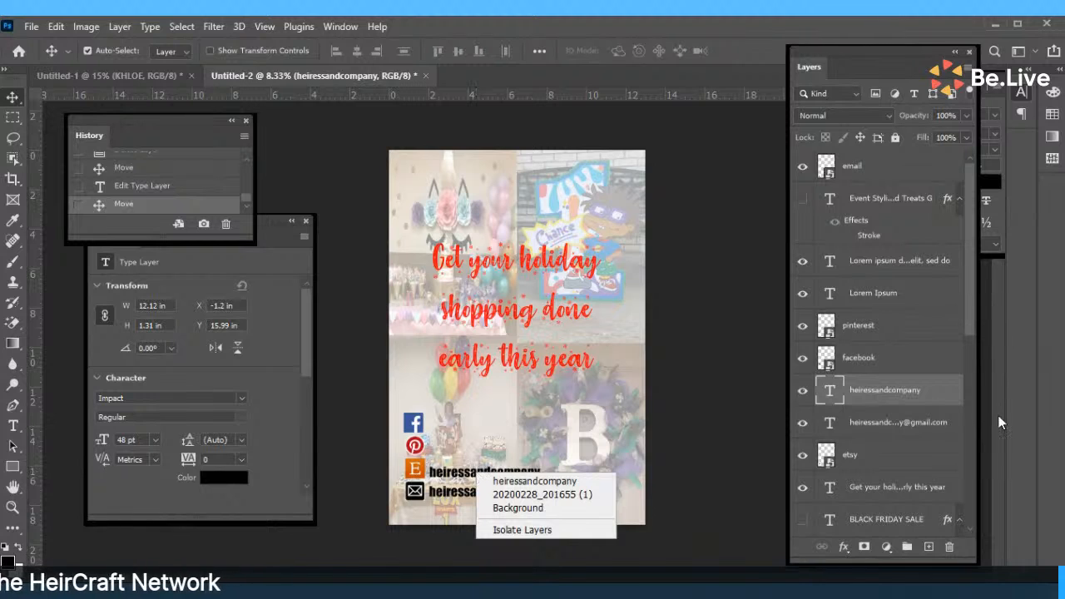
{"action": "right_click", "coordinate": [880, 387]}
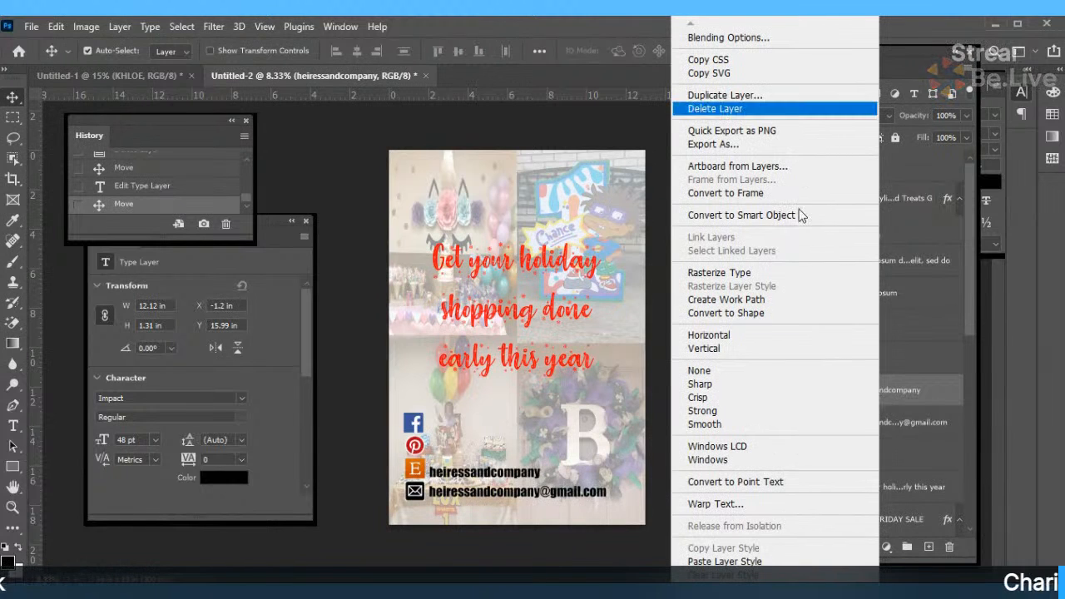
{"action": "left_click", "coordinate": [709, 96]}
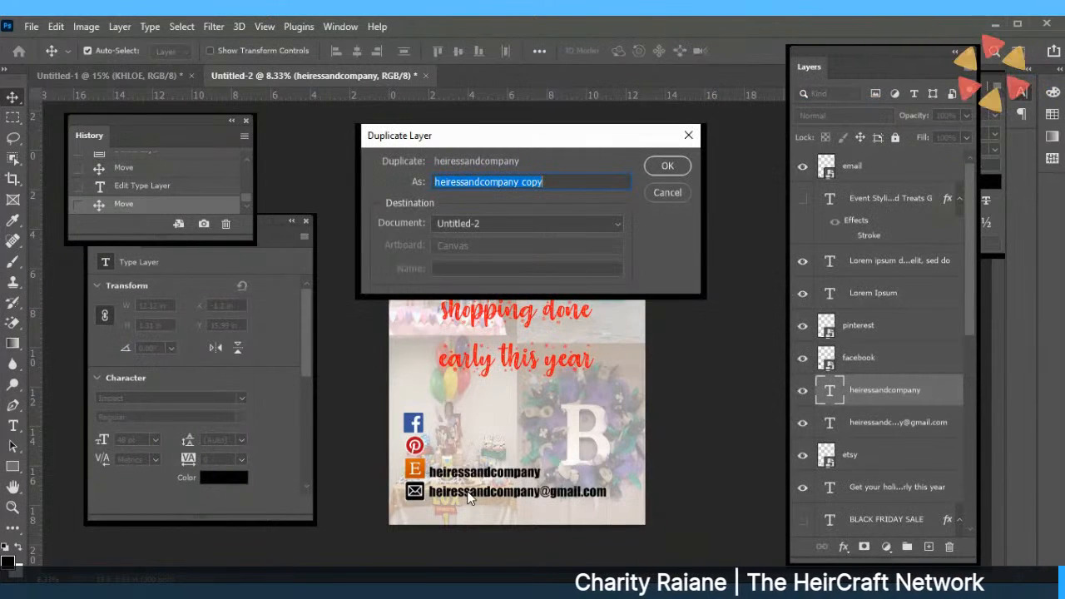
{"action": "key", "text": "Return"}
{"action": "mouse_move", "coordinate": [491, 472]}
{"action": "left_mouse_down"}
{"action": "mouse_move", "coordinate": [493, 449]}
{"action": "mouse_move", "coordinate": [486, 470]}
{"action": "left_mouse_up"}
Raise the holiday headline slightly and align the Etsy, Pinterest and e-mail lines with their icons.
{"action": "mouse_move", "coordinate": [501, 313]}
{"action": "left_mouse_down"}
{"action": "mouse_move", "coordinate": [502, 272]}
{"action": "mouse_move", "coordinate": [502, 299]}
{"action": "left_mouse_up"}
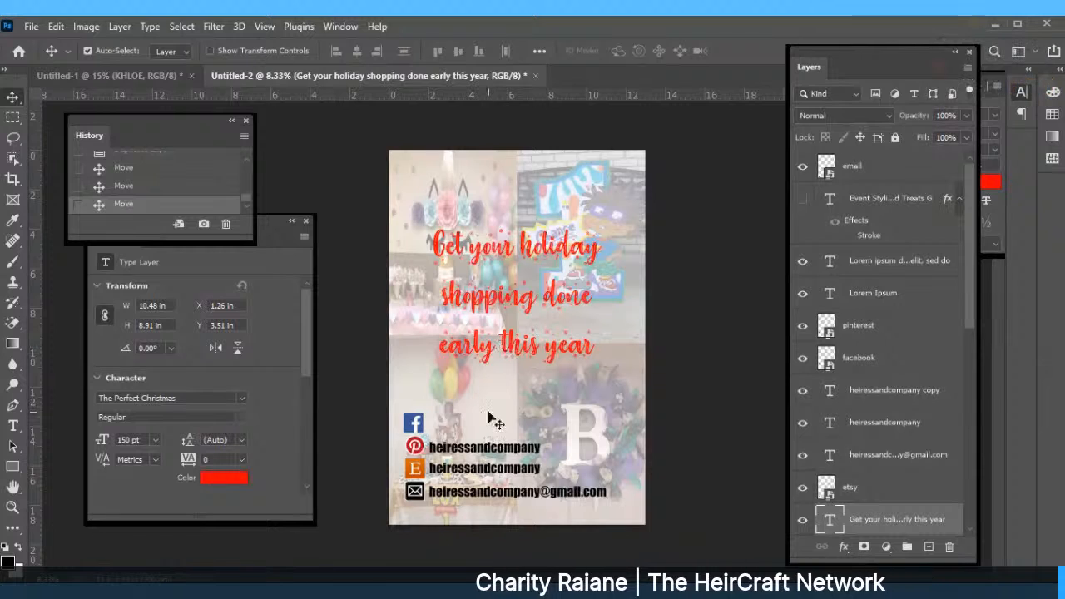
{"action": "left_click", "coordinate": [485, 469]}
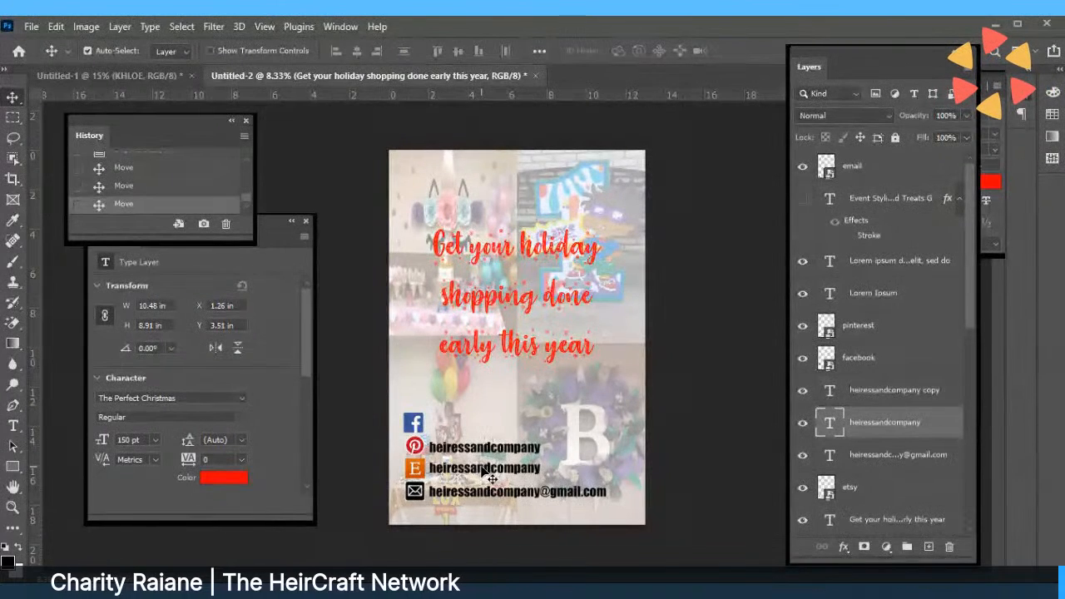
{"action": "left_click_drag", "start_coordinate": [484, 470], "coordinate": [482, 475]}
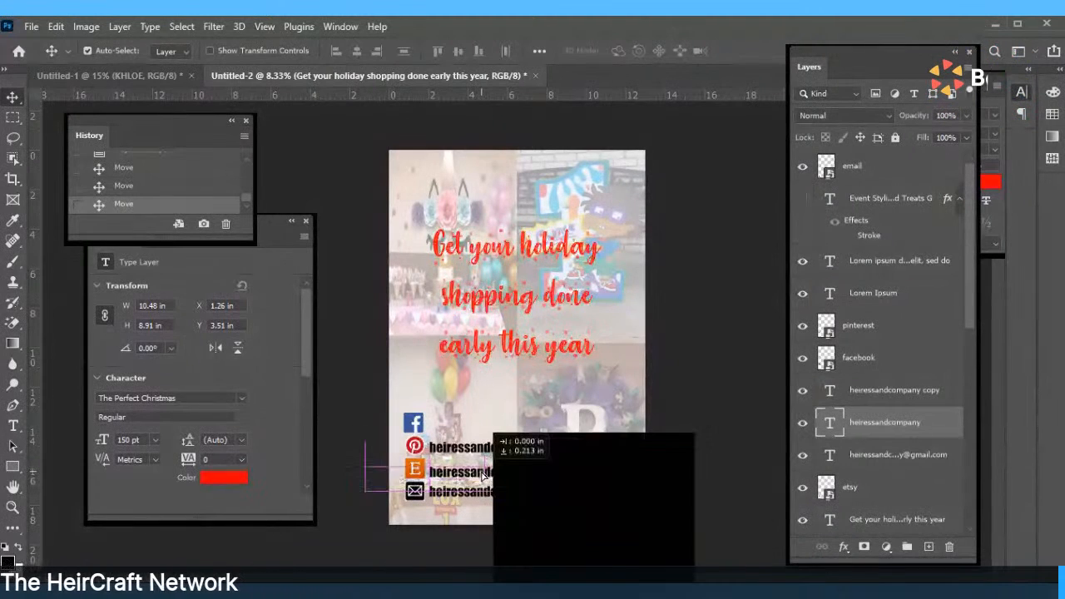
{"action": "left_click", "coordinate": [478, 451]}
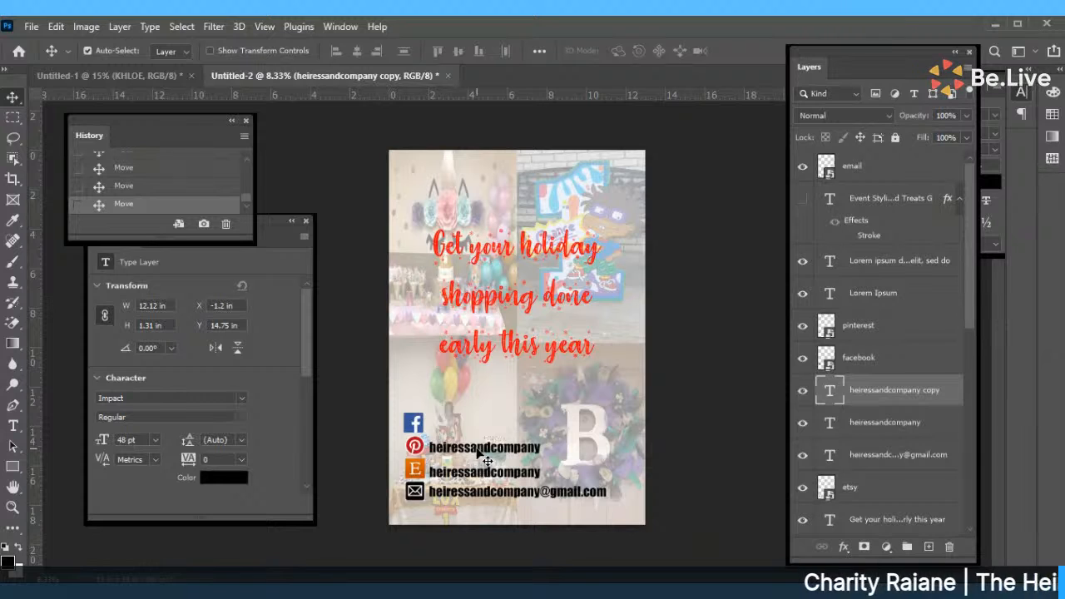
{"action": "left_click", "coordinate": [479, 496]}
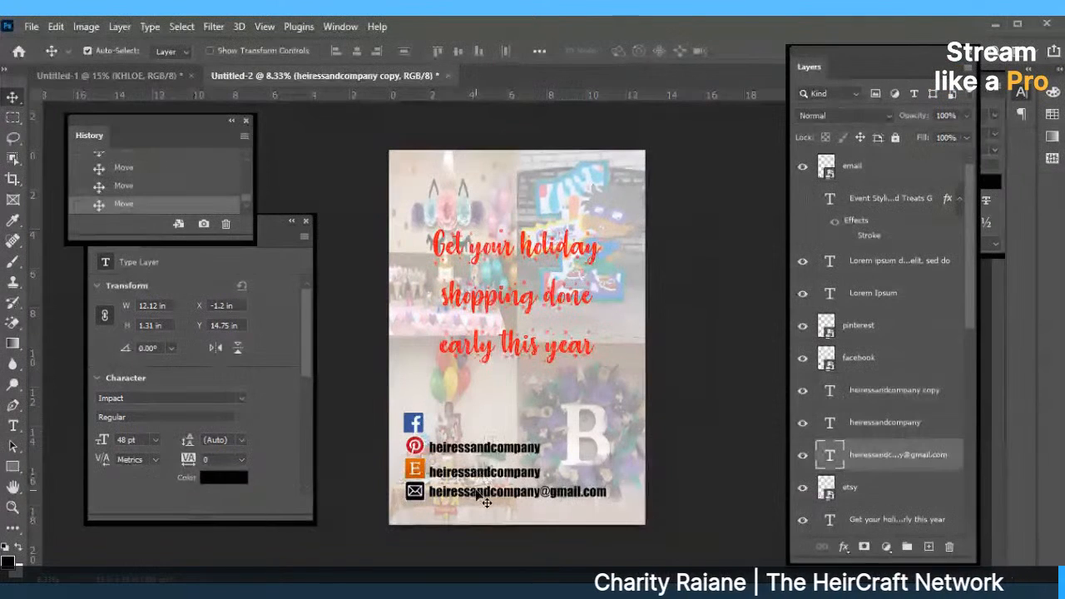
{"action": "left_click_drag", "start_coordinate": [476, 492], "coordinate": [475, 495]}
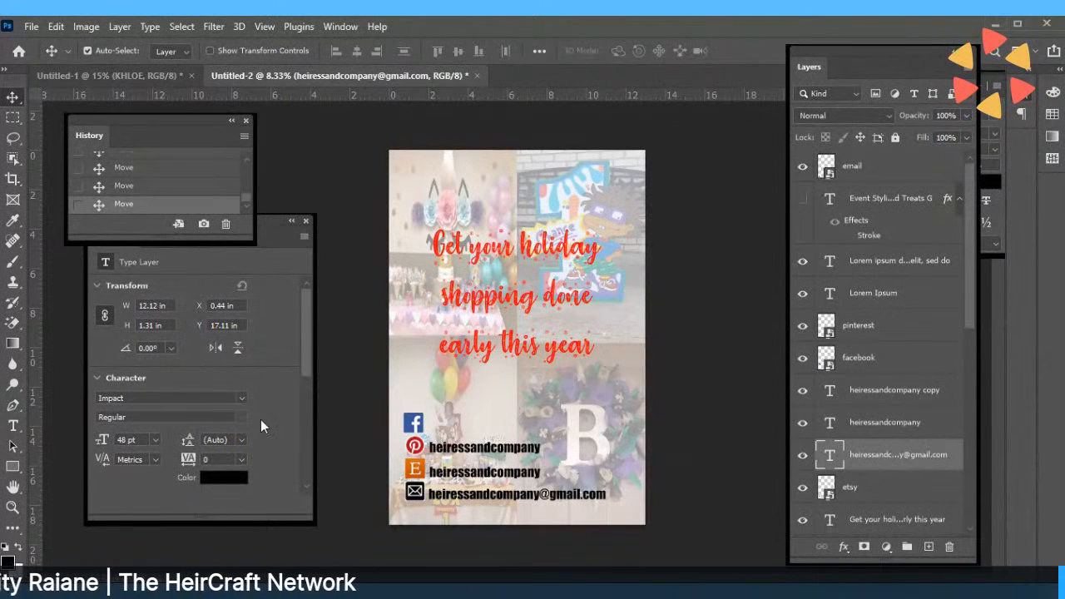
Duplicate the e-mail text layer and move the handle text line up.
{"action": "right_click", "coordinate": [490, 449]}
{"action": "left_click", "coordinate": [475, 454]}
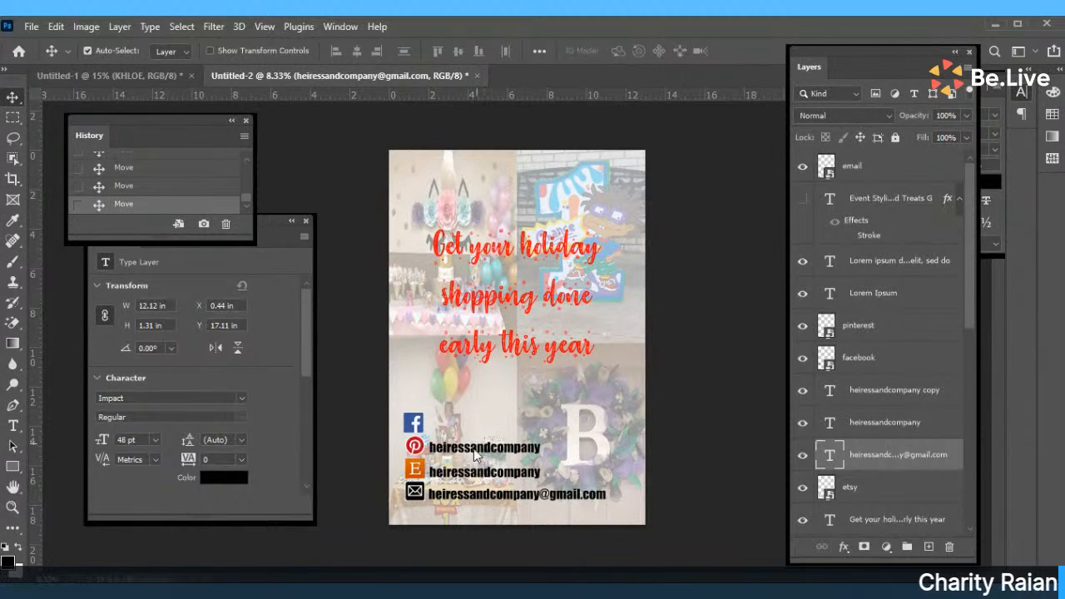
{"action": "right_click", "coordinate": [853, 463]}
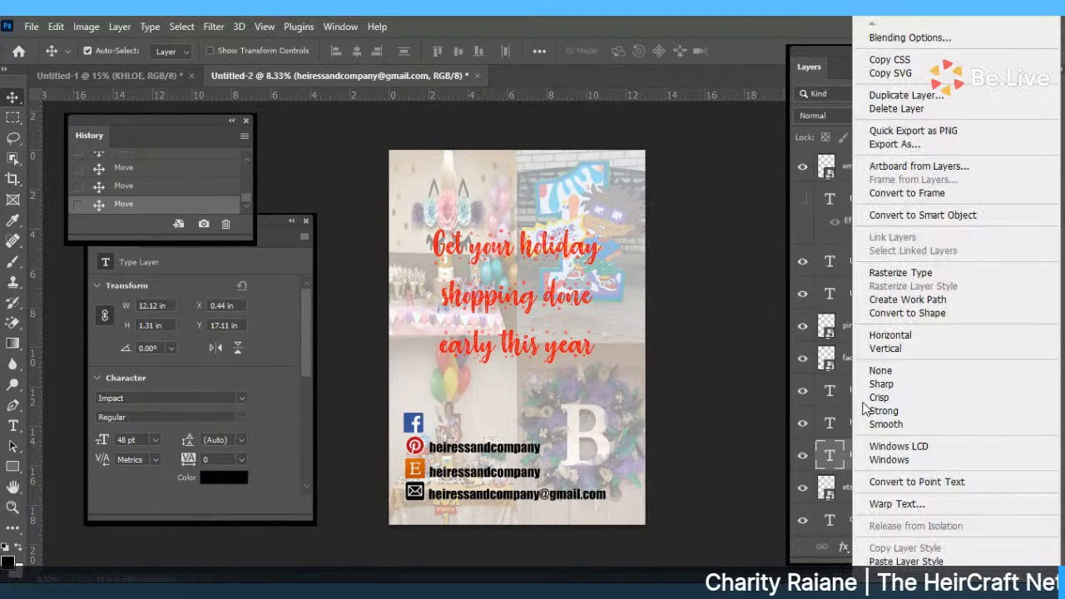
{"action": "left_click", "coordinate": [903, 95]}
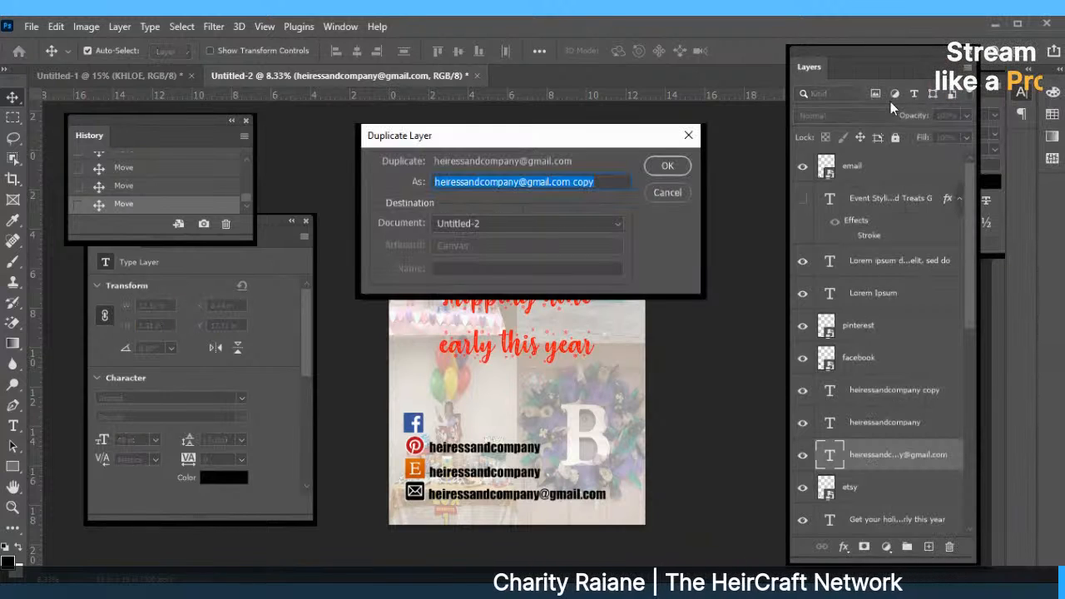
{"action": "left_click", "coordinate": [667, 166]}
{"action": "left_click_drag", "start_coordinate": [491, 448], "coordinate": [468, 458]}
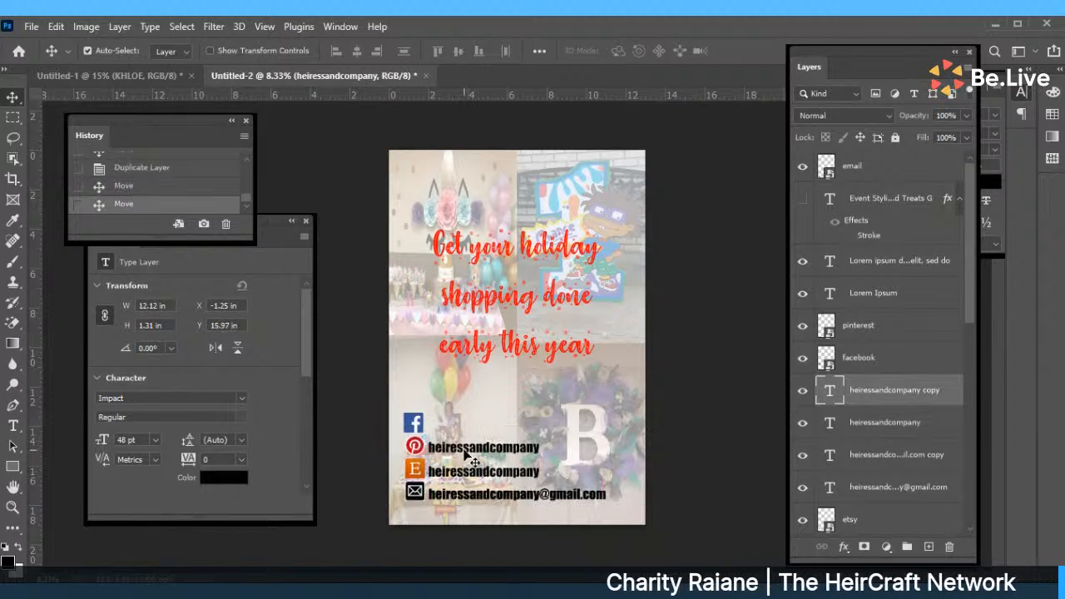
Nudge the Etsy icon slightly down and adjust the Pinterest icon's position.
{"action": "left_click", "coordinate": [415, 471]}
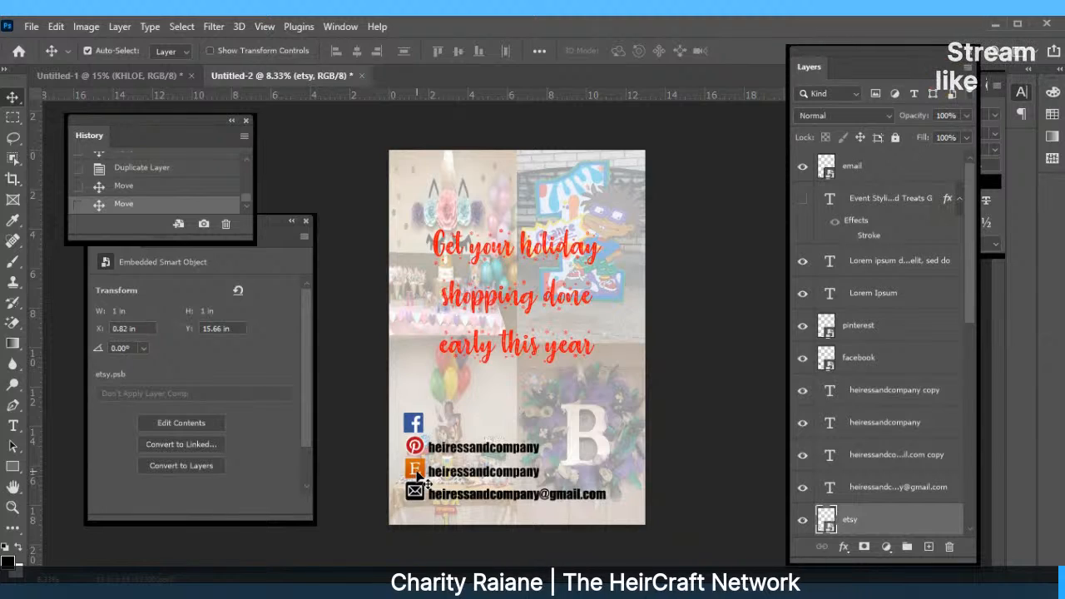
{"action": "left_click_drag", "start_coordinate": [416, 473], "coordinate": [416, 476]}
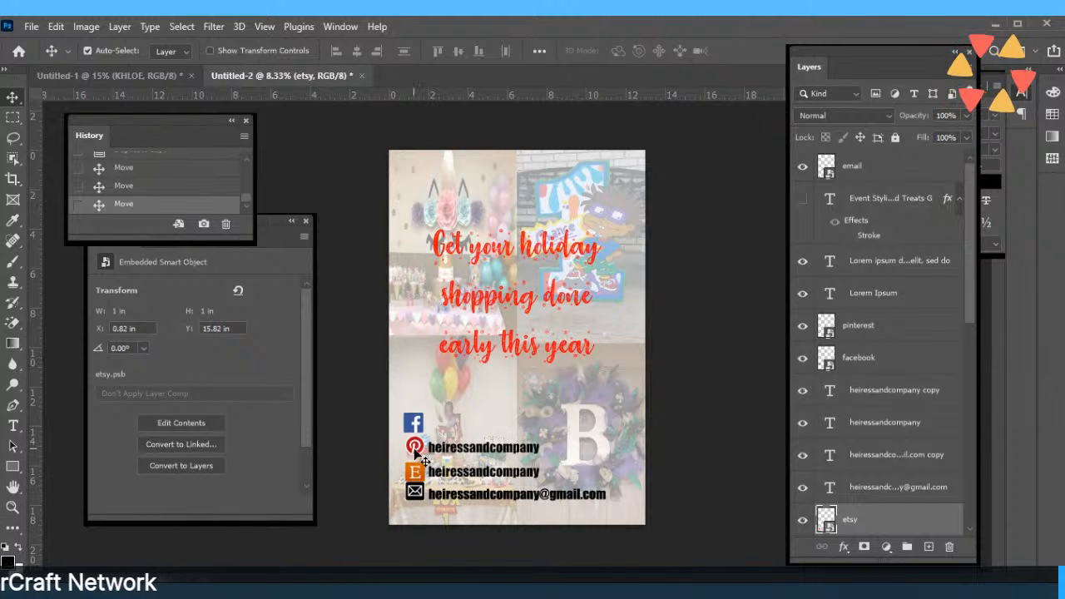
{"action": "left_click_drag", "start_coordinate": [416, 456], "coordinate": [455, 453]}
{"action": "left_click", "coordinate": [456, 449]}
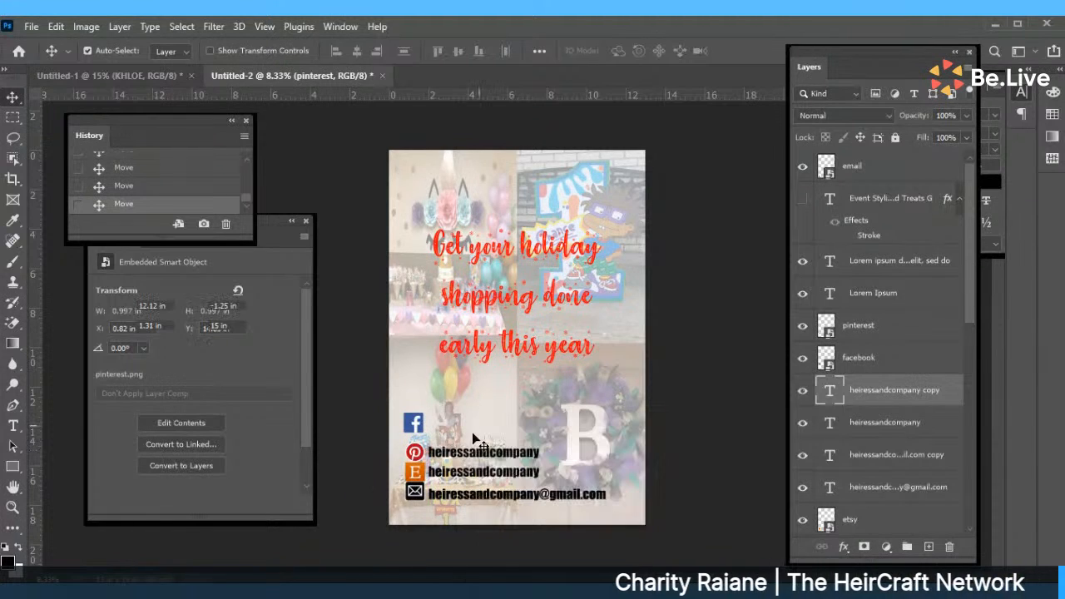
{"action": "left_click", "coordinate": [678, 410]}
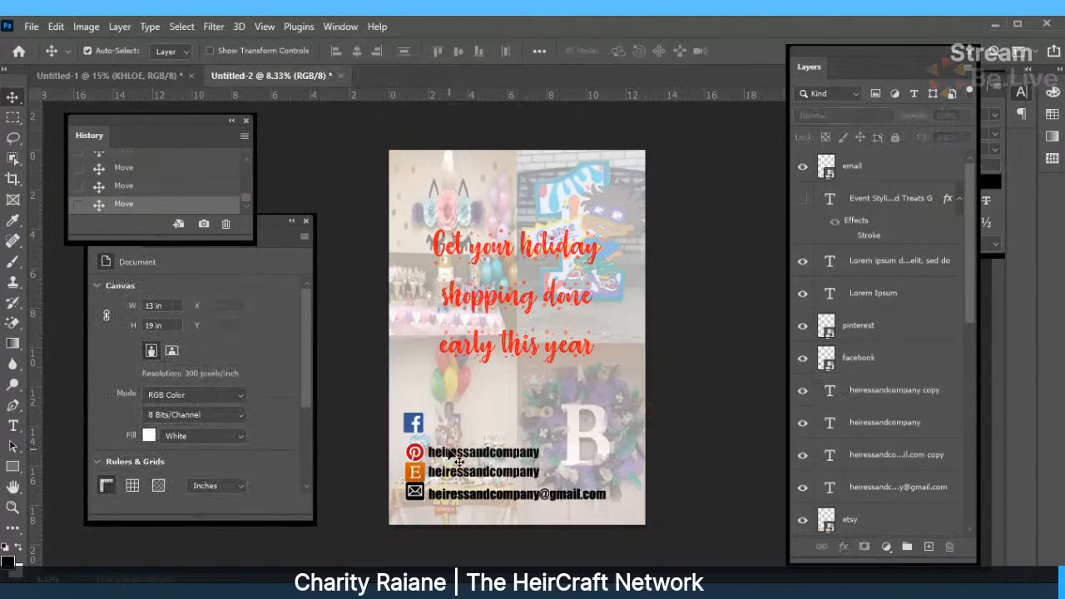
Move the e-mail text copy beside the Facebook icon and change it to heiressandcompany.
{"action": "left_click_drag", "start_coordinate": [455, 499], "coordinate": [456, 437]}
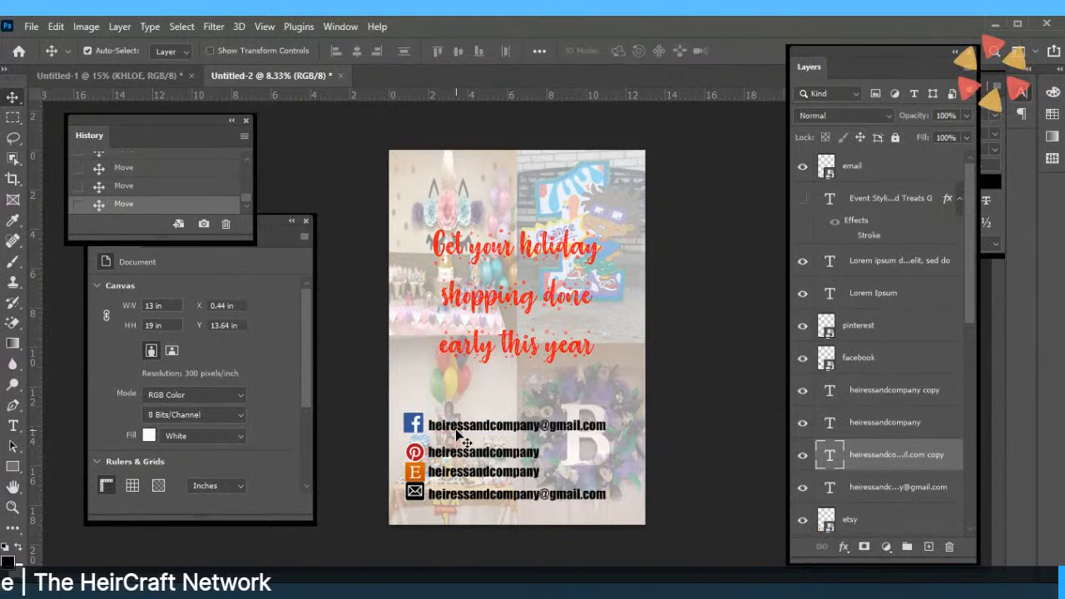
{"action": "double_click", "coordinate": [458, 427]}
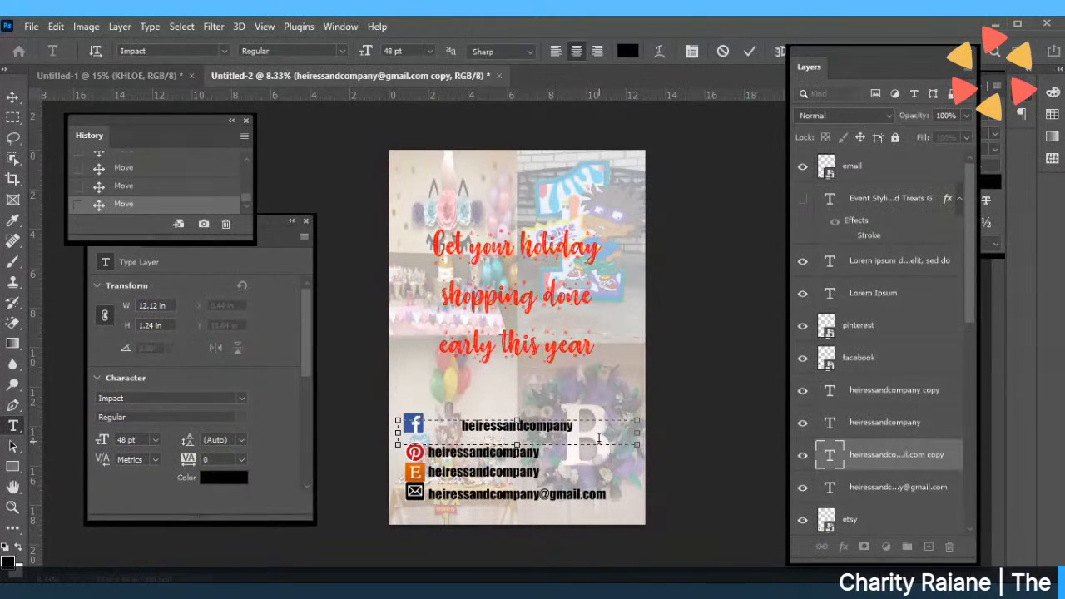
{"action": "left_click", "coordinate": [749, 51]}
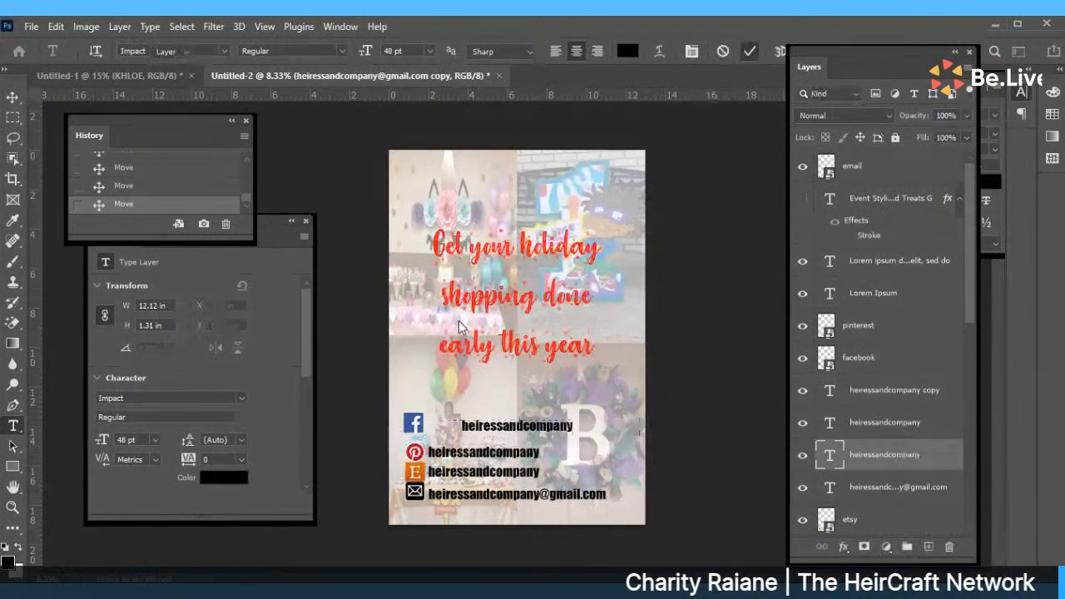
Line up the Facebook icon, top handle and e-mail line into even icon-and-text rows.
{"action": "mouse_move", "coordinate": [421, 431]}
{"action": "left_mouse_down"}
{"action": "mouse_move", "coordinate": [442, 441]}
{"action": "mouse_move", "coordinate": [457, 429]}
{"action": "mouse_move", "coordinate": [496, 455]}
{"action": "mouse_move", "coordinate": [513, 451]}
{"action": "mouse_move", "coordinate": [416, 441]}
{"action": "left_mouse_up"}
{"action": "left_click", "coordinate": [450, 432]}
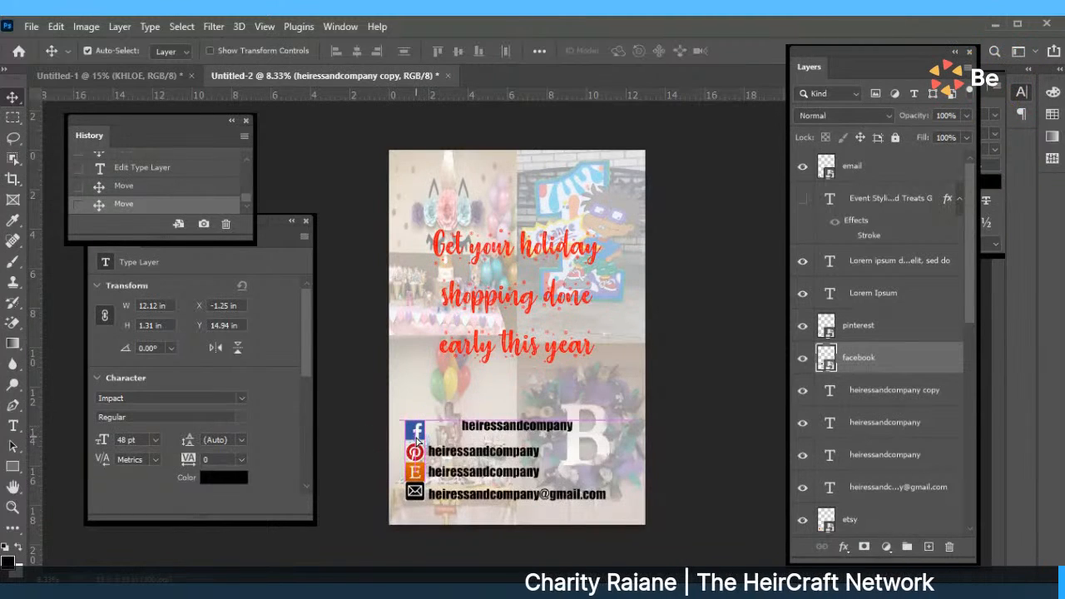
{"action": "left_click_drag", "start_coordinate": [482, 428], "coordinate": [449, 434]}
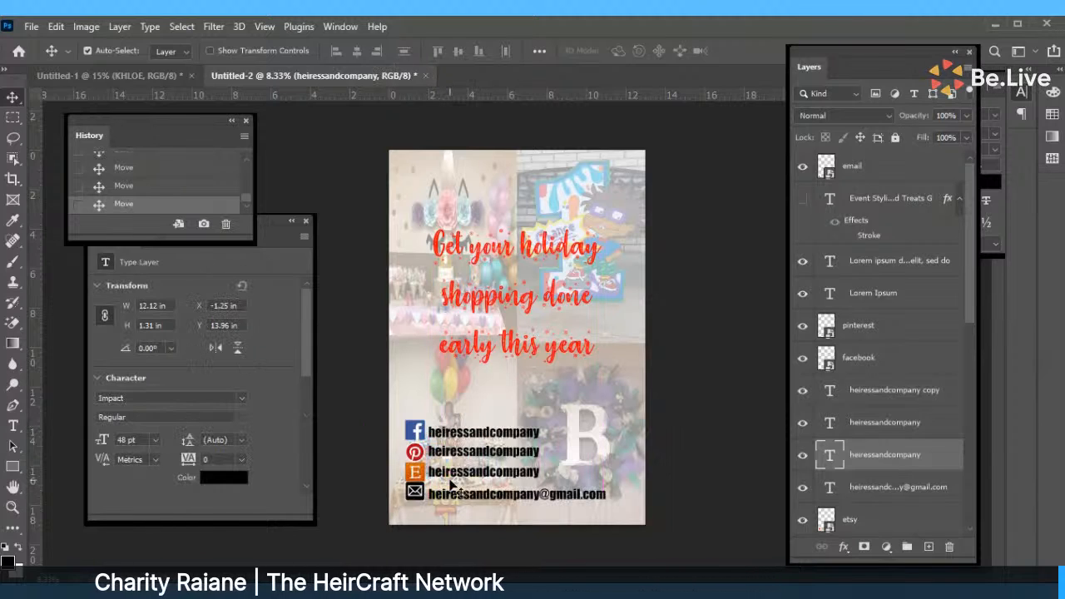
{"action": "left_click_drag", "start_coordinate": [451, 486], "coordinate": [452, 494]}
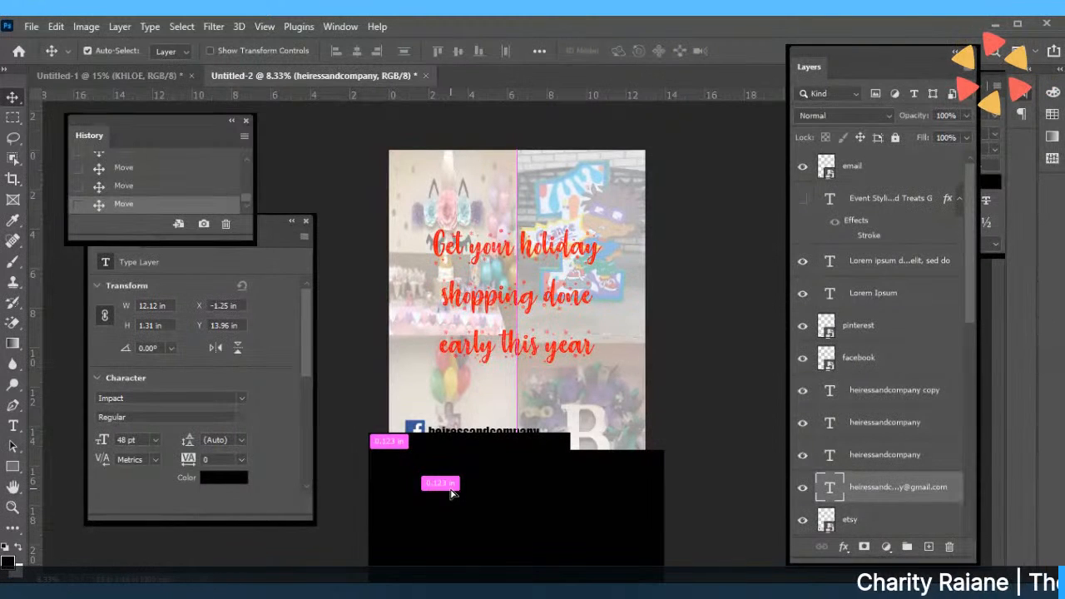
{"action": "left_click_drag", "start_coordinate": [450, 493], "coordinate": [450, 493]}
{"action": "left_click", "coordinate": [686, 433]}
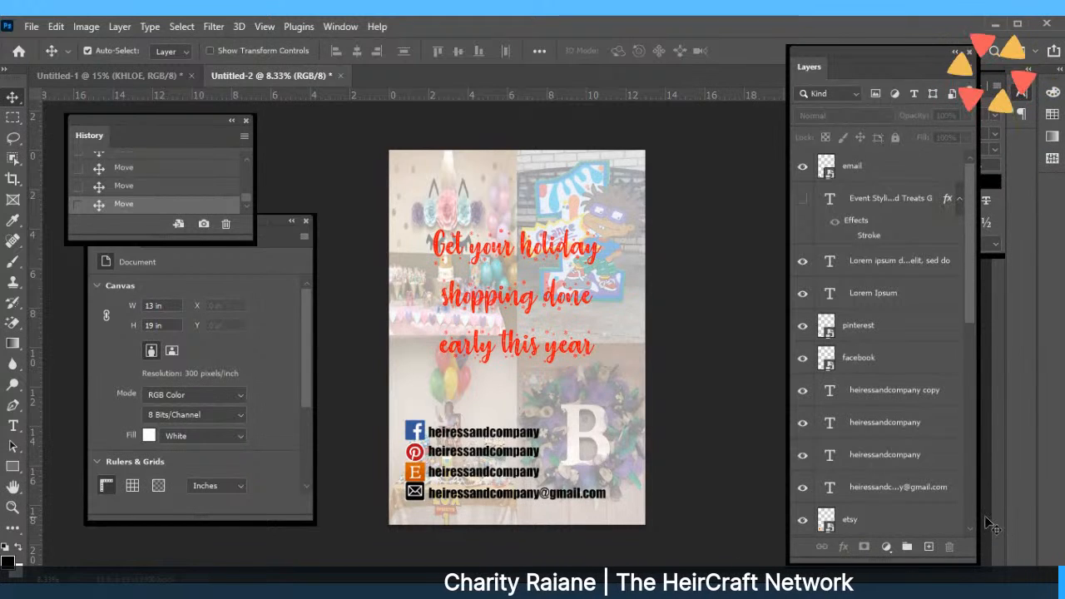
Place the instagram image as an embedded file and convert it to a Smart Object.
{"action": "left_click", "coordinate": [31, 26]}
{"action": "left_click", "coordinate": [92, 337]}
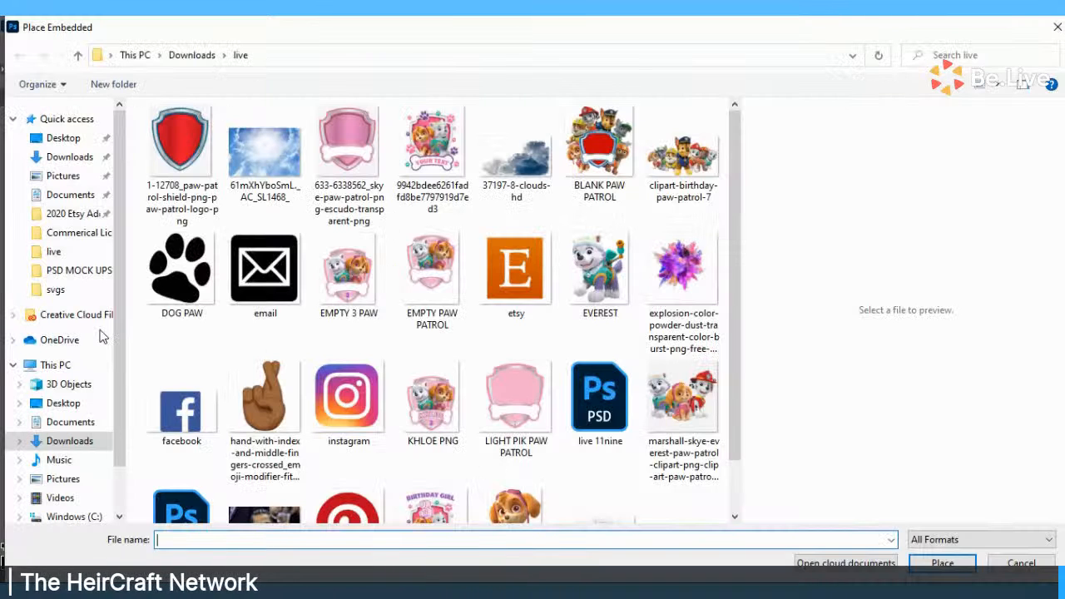
{"action": "left_click", "coordinate": [348, 403]}
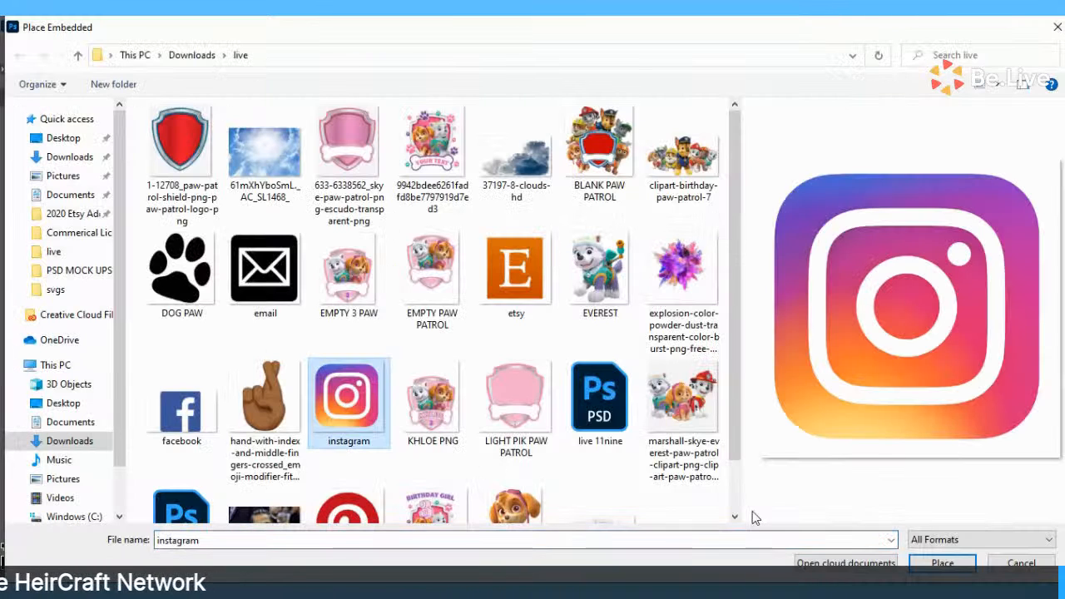
{"action": "left_click", "coordinate": [968, 566]}
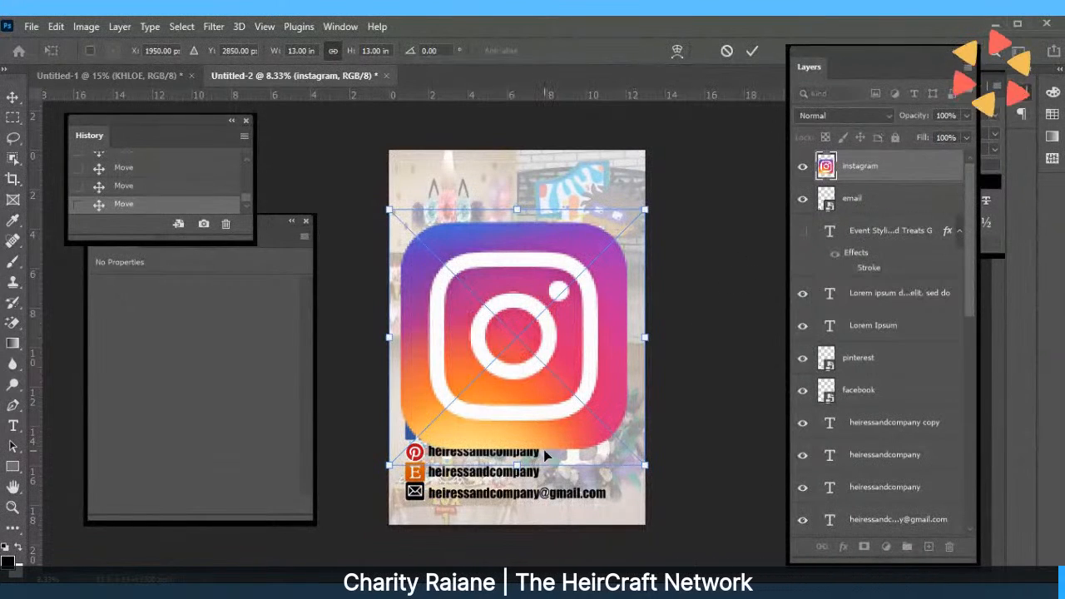
{"action": "left_click", "coordinate": [751, 51]}
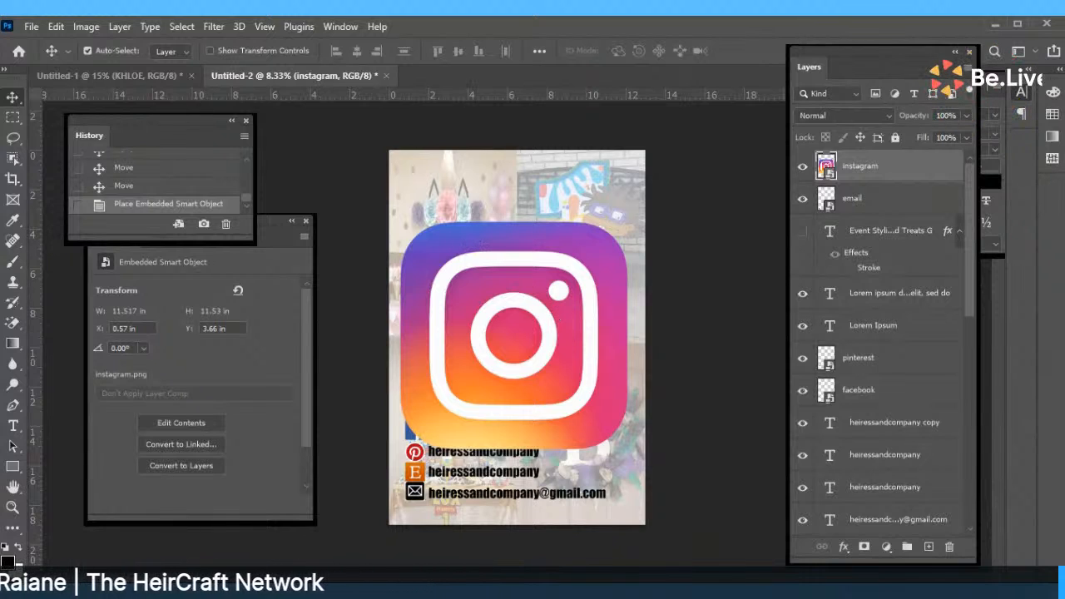
{"action": "left_click", "coordinate": [56, 27]}
{"action": "left_click", "coordinate": [108, 366]}
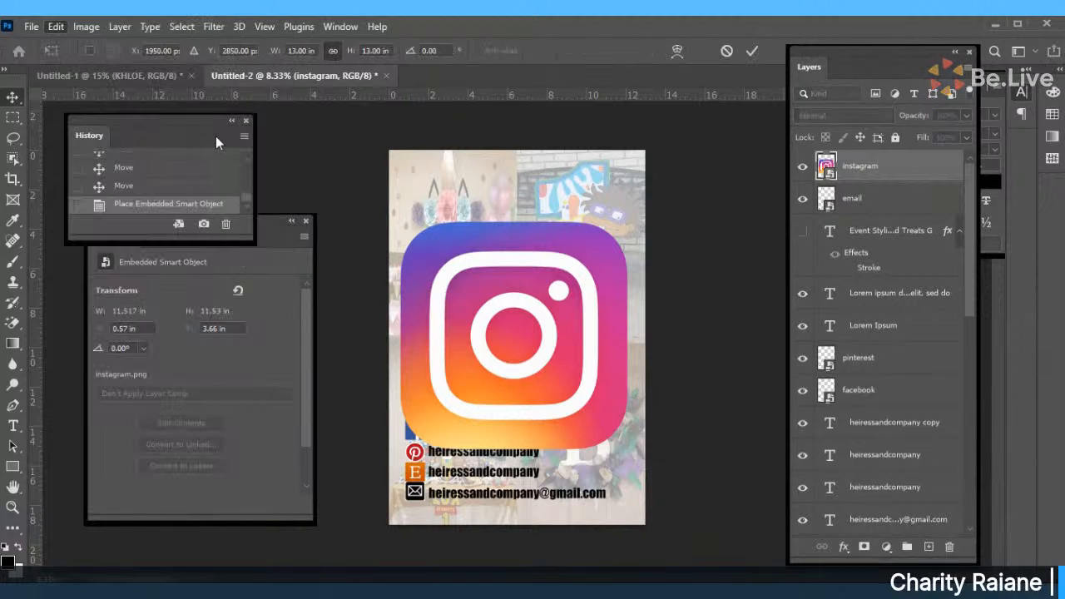
{"action": "left_click", "coordinate": [752, 52]}
{"action": "right_click", "coordinate": [895, 166]}
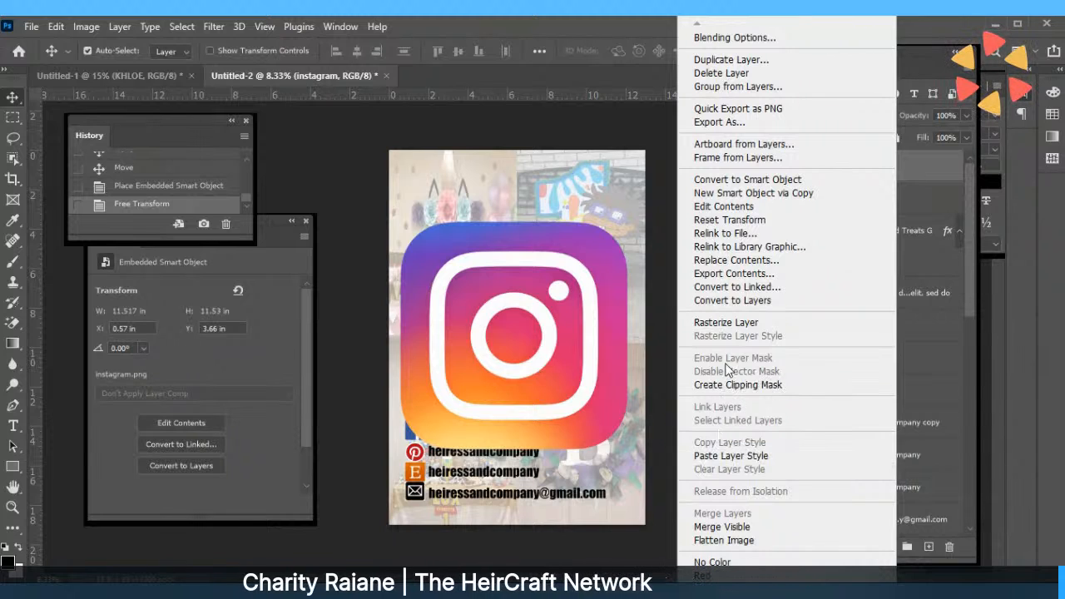
{"action": "left_click", "coordinate": [720, 179]}
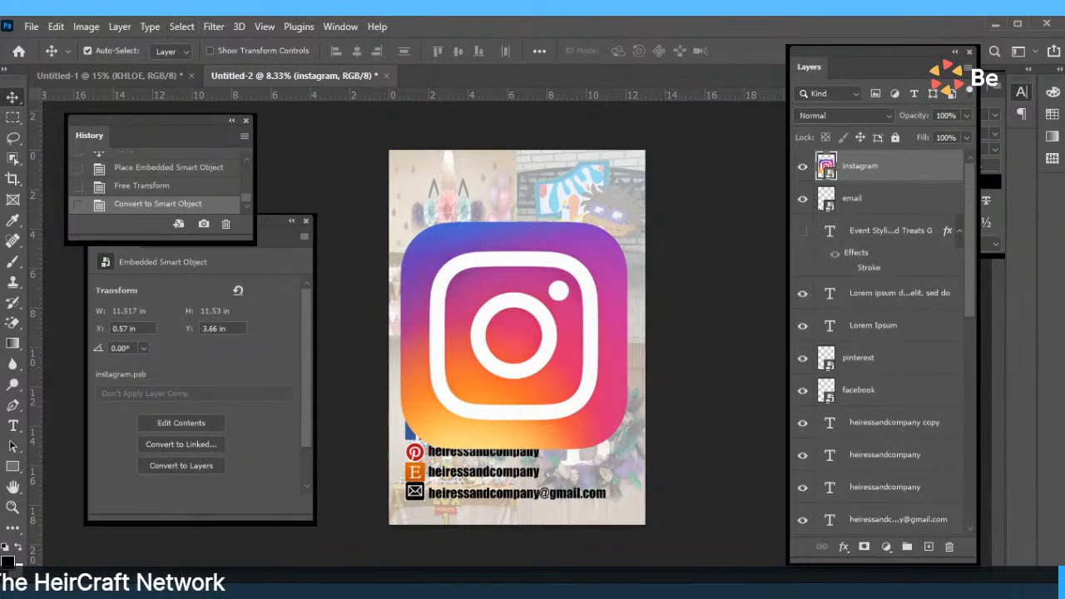
Resize the Instagram logo to 1 in wide and move it just above the handle list.
{"action": "left_click", "coordinate": [53, 26]}
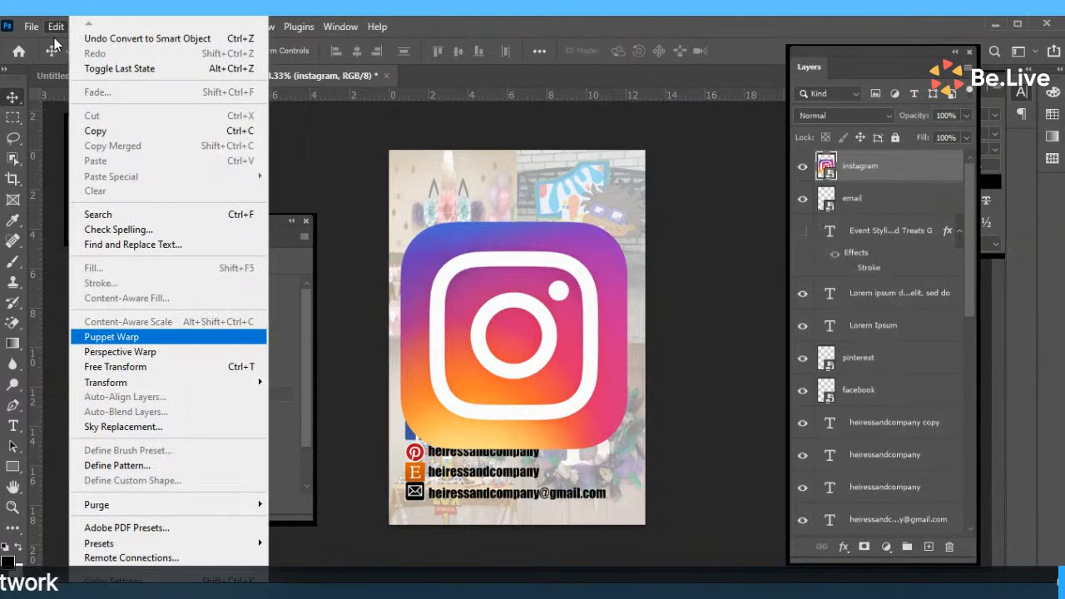
{"action": "left_click", "coordinate": [103, 367]}
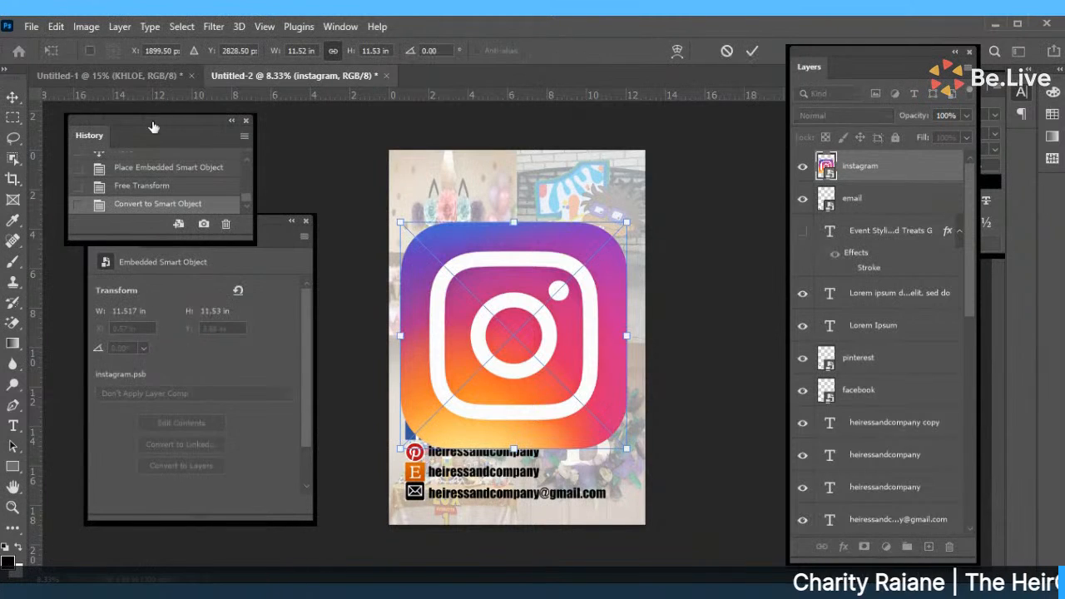
{"action": "left_click", "coordinate": [314, 53]}
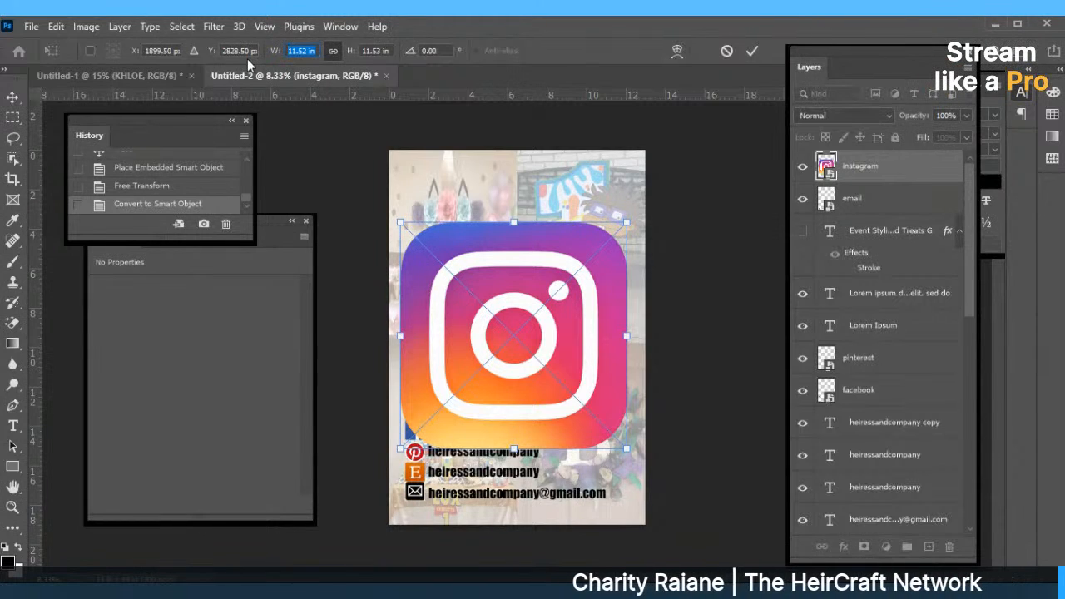
{"action": "type", "text": "1"}
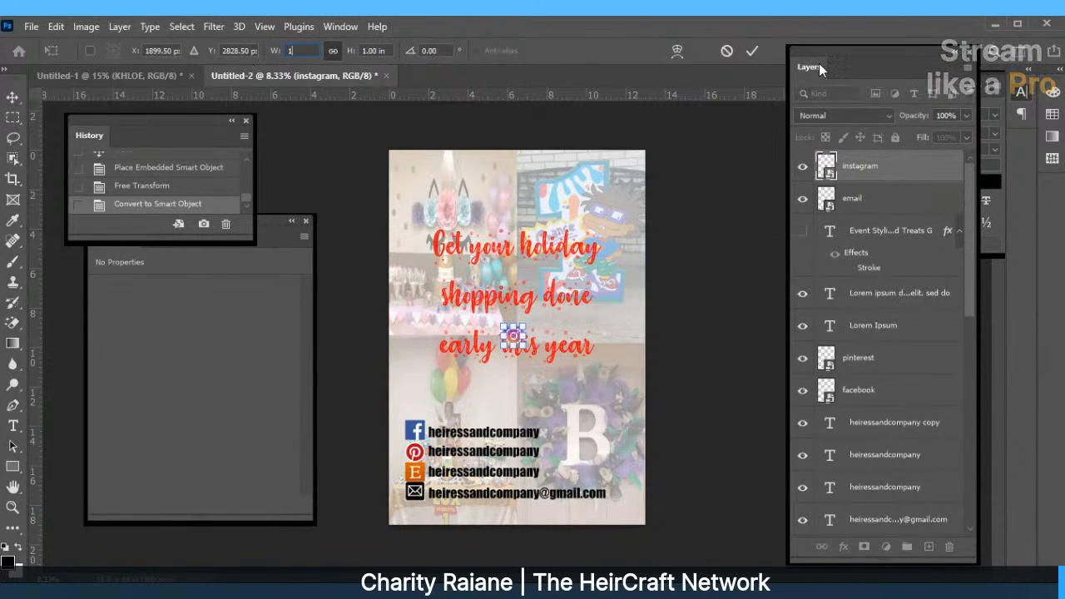
{"action": "key", "text": "Return"}
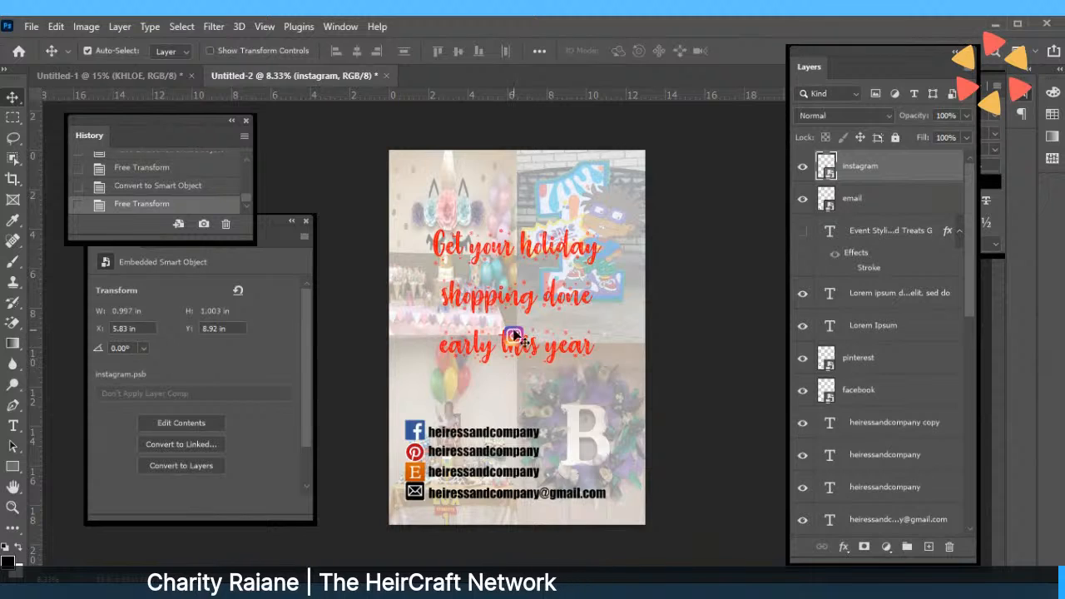
{"action": "left_click_drag", "start_coordinate": [513, 337], "coordinate": [509, 416]}
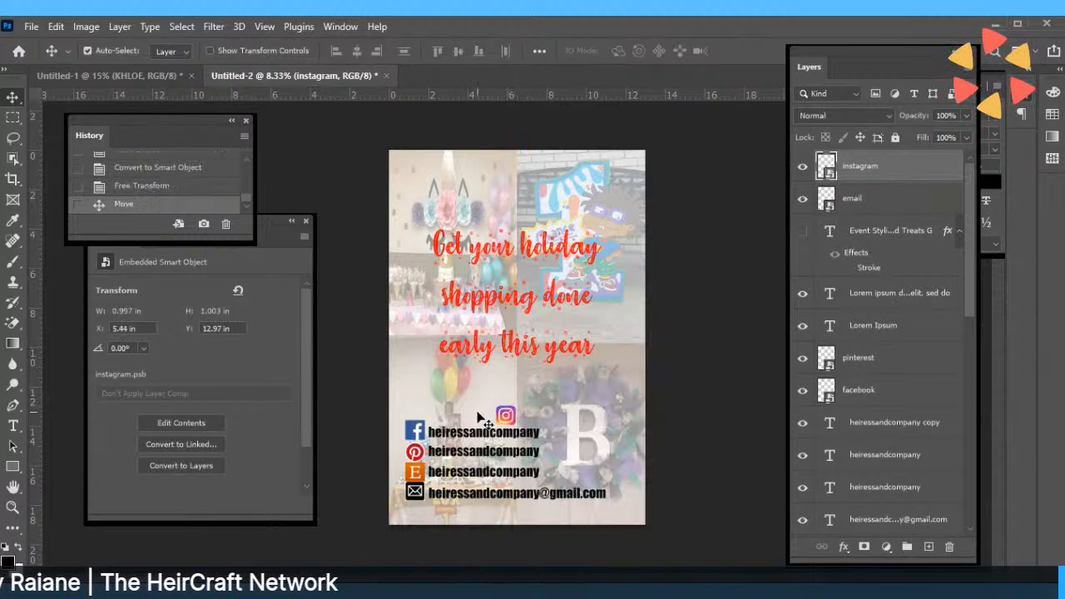
Drag the Facebook, Etsy, envelope and Pinterest icons into one row beside Instagram, ordered Etsy, Facebook, Pinterest, Instagram, email.
{"action": "left_click_drag", "start_coordinate": [429, 441], "coordinate": [522, 417]}
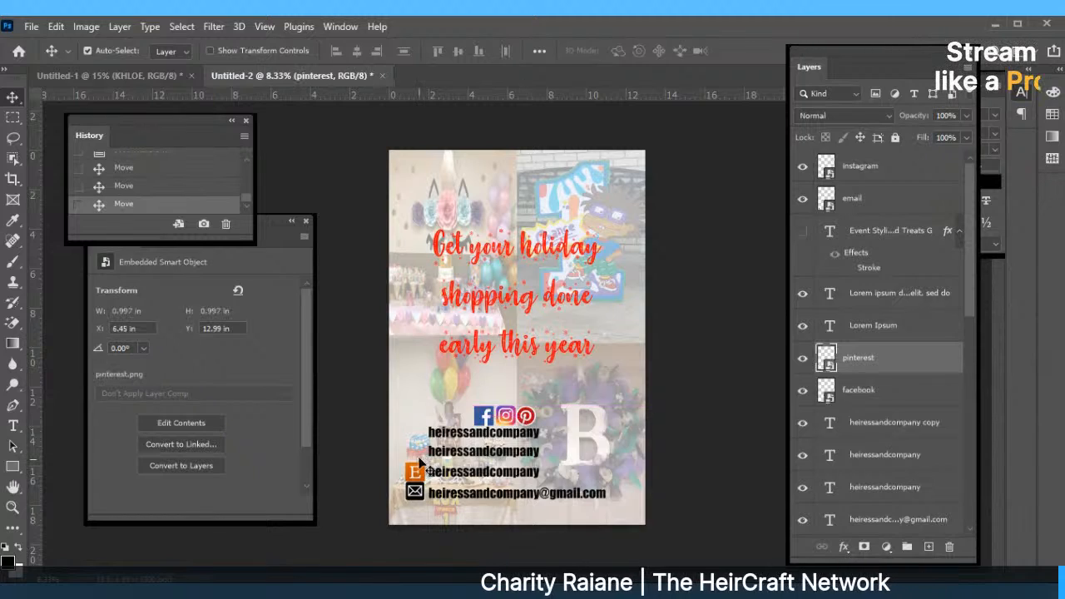
{"action": "left_click_drag", "start_coordinate": [414, 471], "coordinate": [467, 421]}
{"action": "left_click_drag", "start_coordinate": [413, 492], "coordinate": [466, 505]}
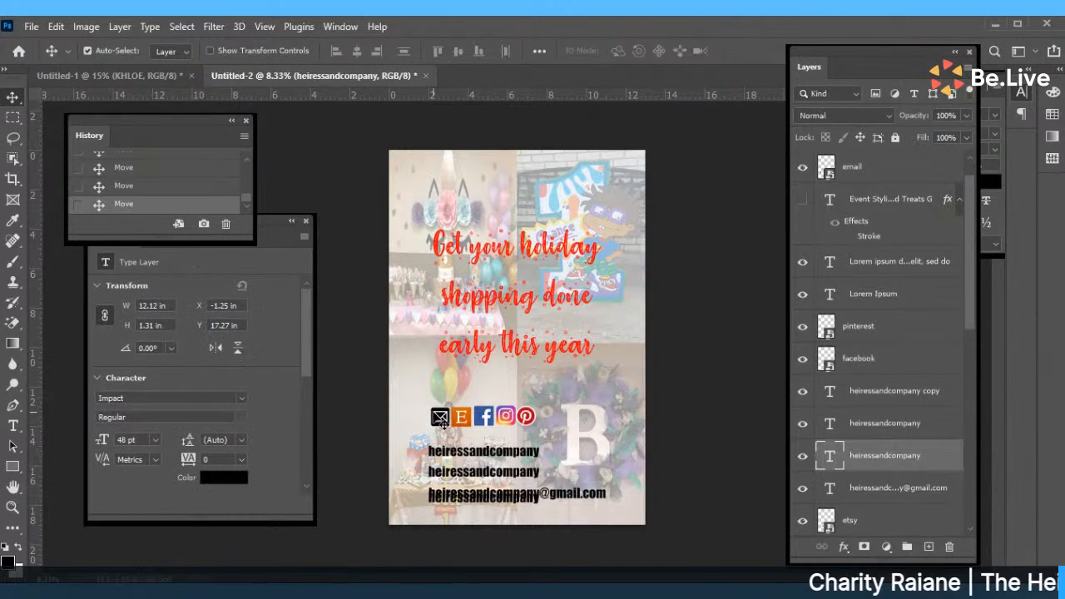
{"action": "left_click_drag", "start_coordinate": [439, 417], "coordinate": [545, 420]}
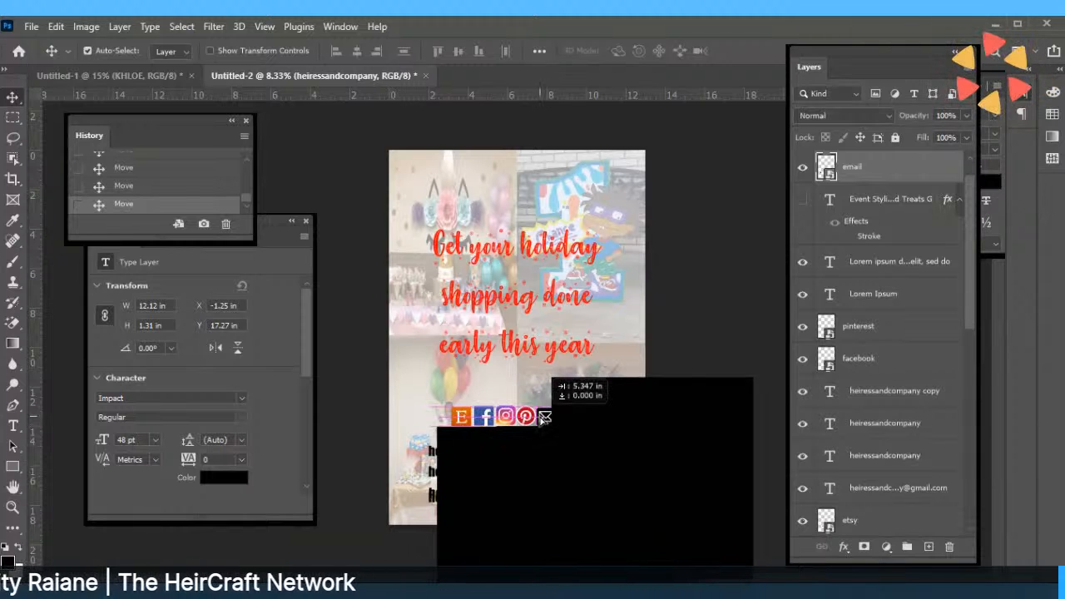
{"action": "left_click_drag", "start_coordinate": [544, 419], "coordinate": [545, 418]}
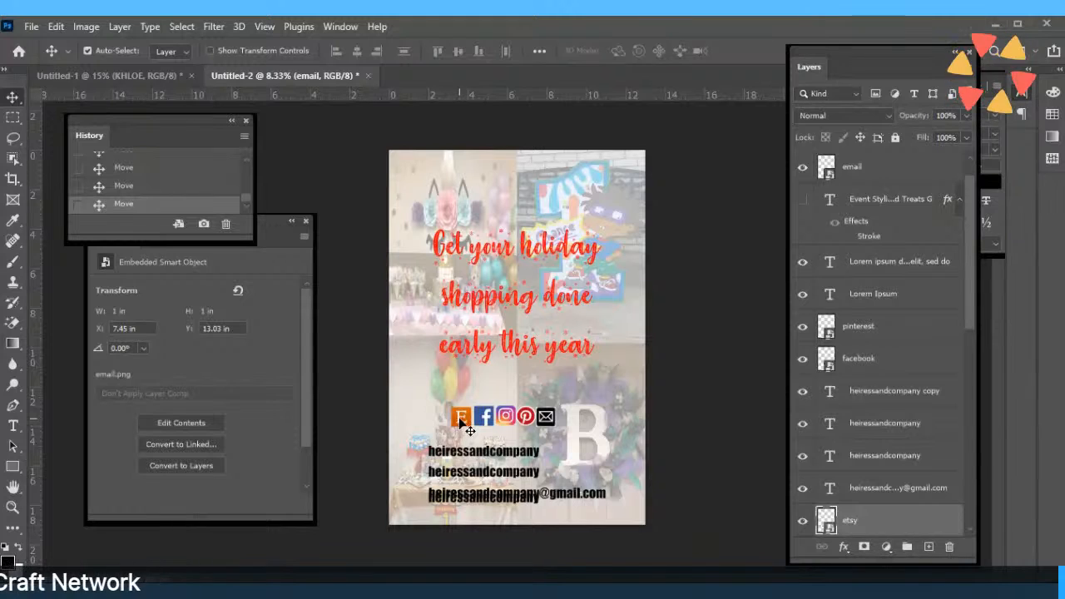
{"action": "left_click_drag", "start_coordinate": [463, 421], "coordinate": [501, 420]}
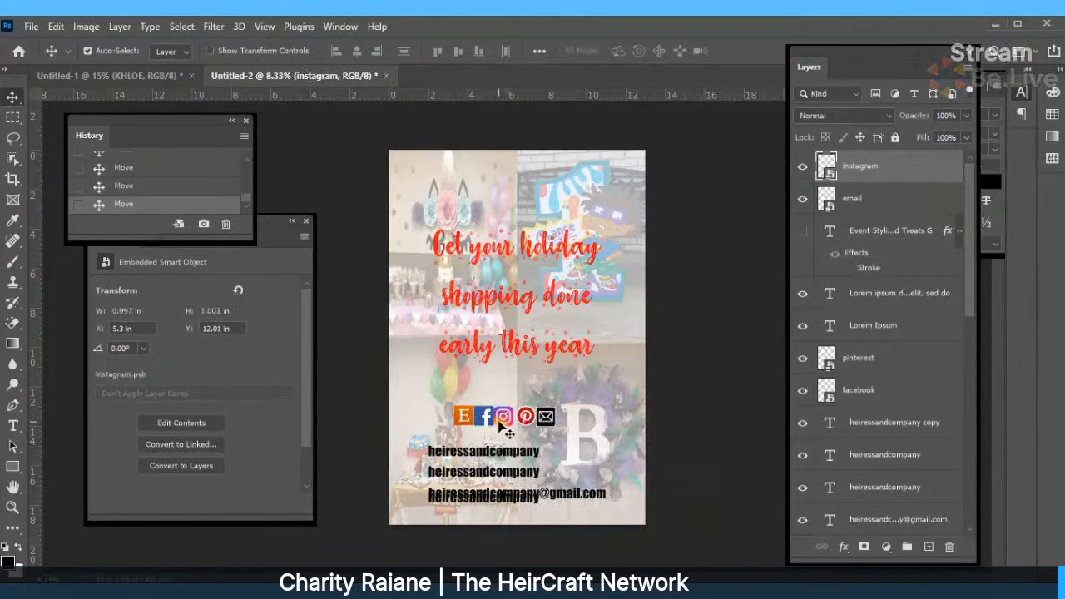
{"action": "mouse_move", "coordinate": [527, 417]}
{"action": "left_mouse_down"}
{"action": "mouse_move", "coordinate": [509, 421]}
{"action": "mouse_move", "coordinate": [529, 420]}
{"action": "left_mouse_up"}
{"action": "left_click", "coordinate": [547, 418]}
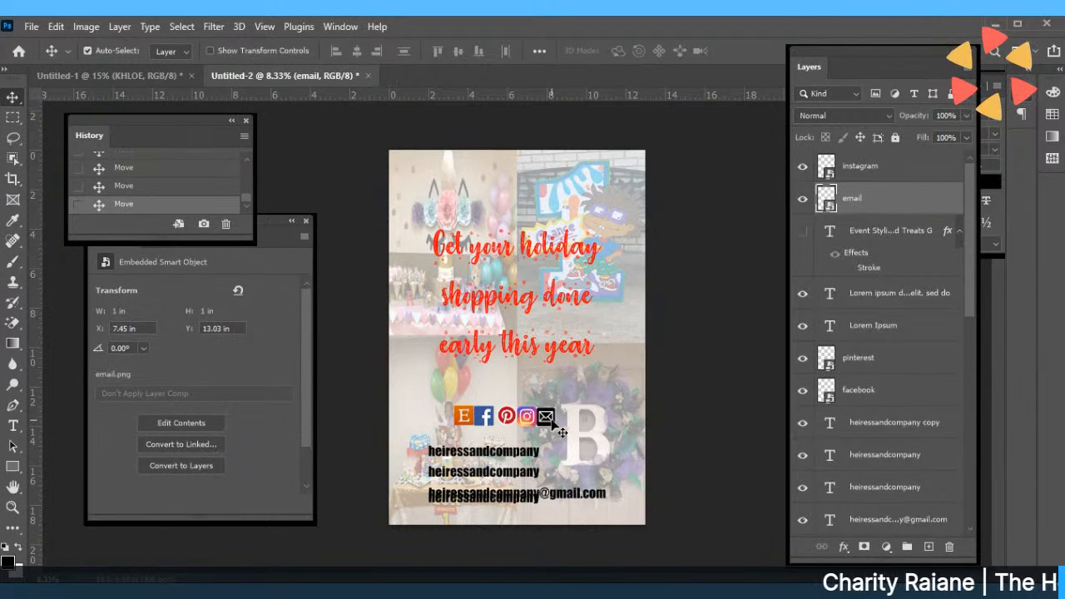
Rasterize the email icon and erase its background with the Magic Eraser.
{"action": "left_click", "coordinate": [12, 323]}
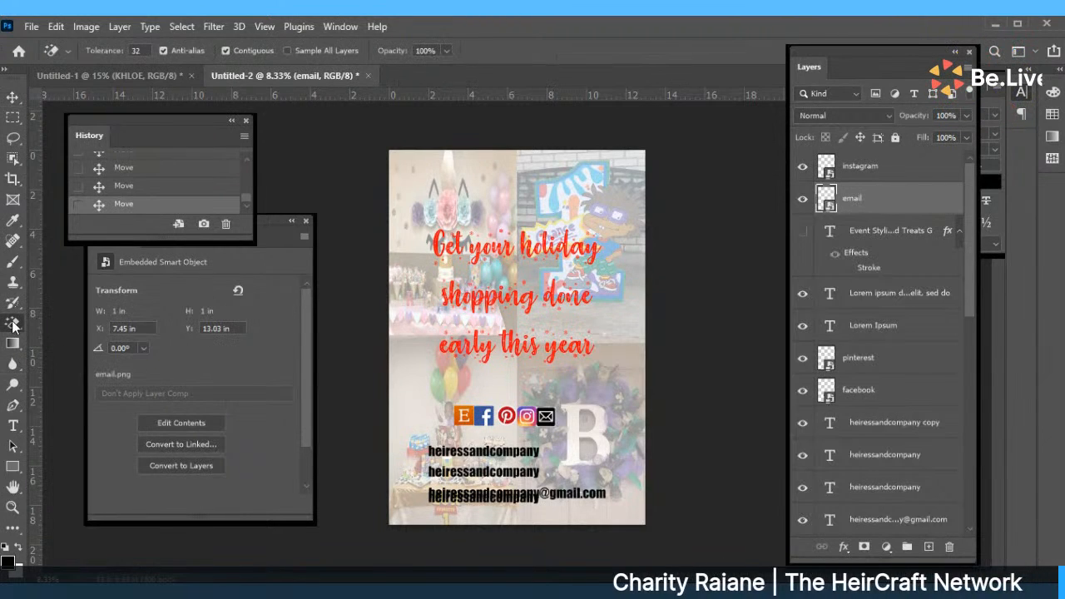
{"action": "left_click", "coordinate": [81, 354]}
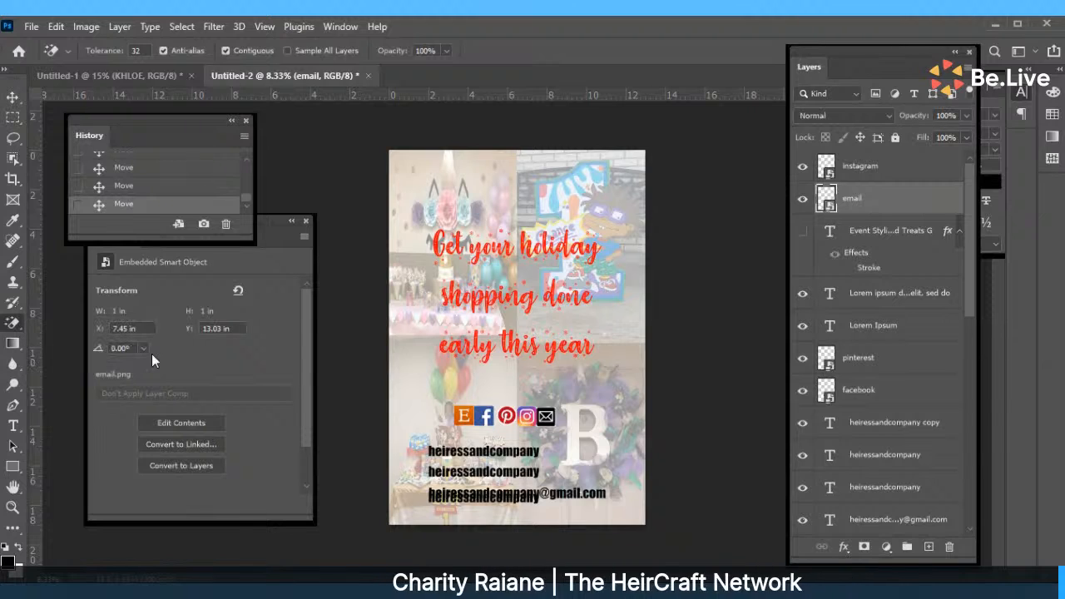
{"action": "left_click", "coordinate": [537, 408]}
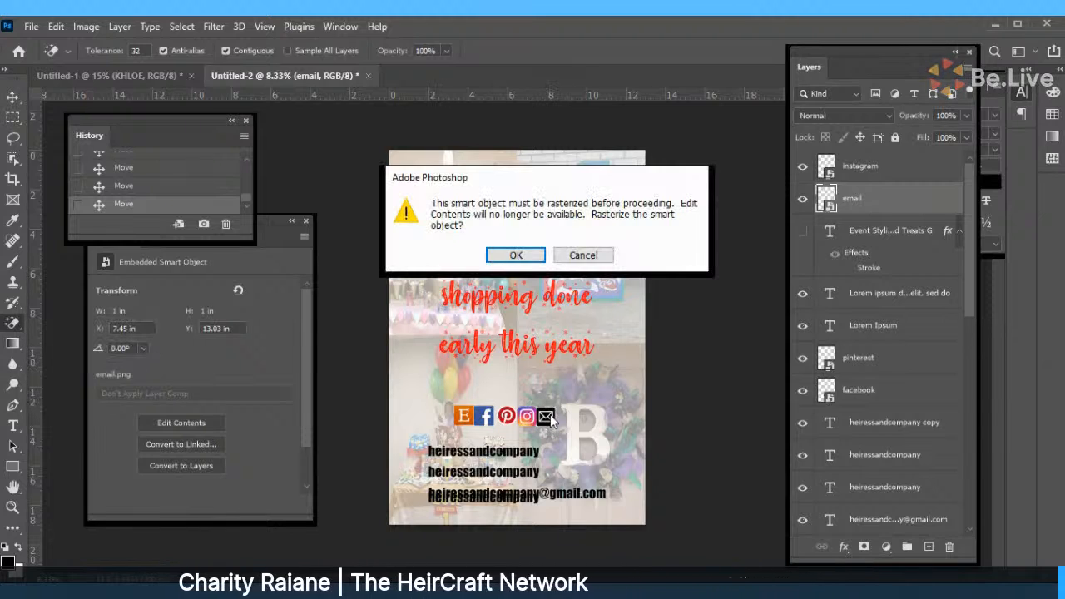
{"action": "left_click", "coordinate": [515, 256]}
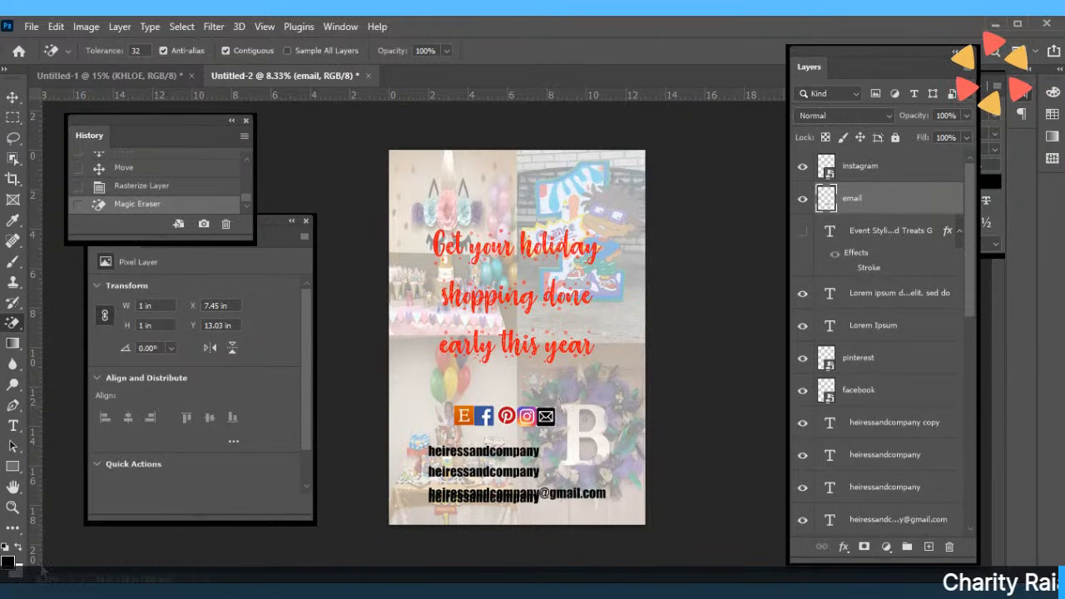
{"action": "key", "text": "ctrl+plus"}
{"action": "key", "text": "ctrl+plus"}
{"action": "key", "text": "ctrl+plus"}
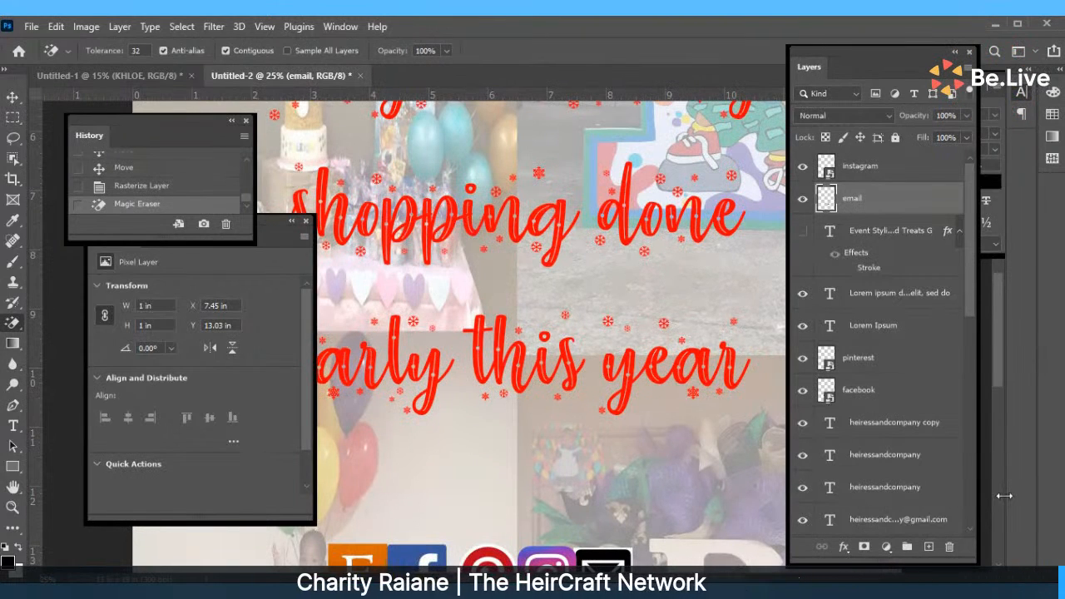
{"action": "scroll", "coordinate": [1002, 338], "scroll_direction": "down", "scroll_amount": 3}
{"action": "scroll", "coordinate": [999, 336], "scroll_direction": "down", "scroll_amount": 1}
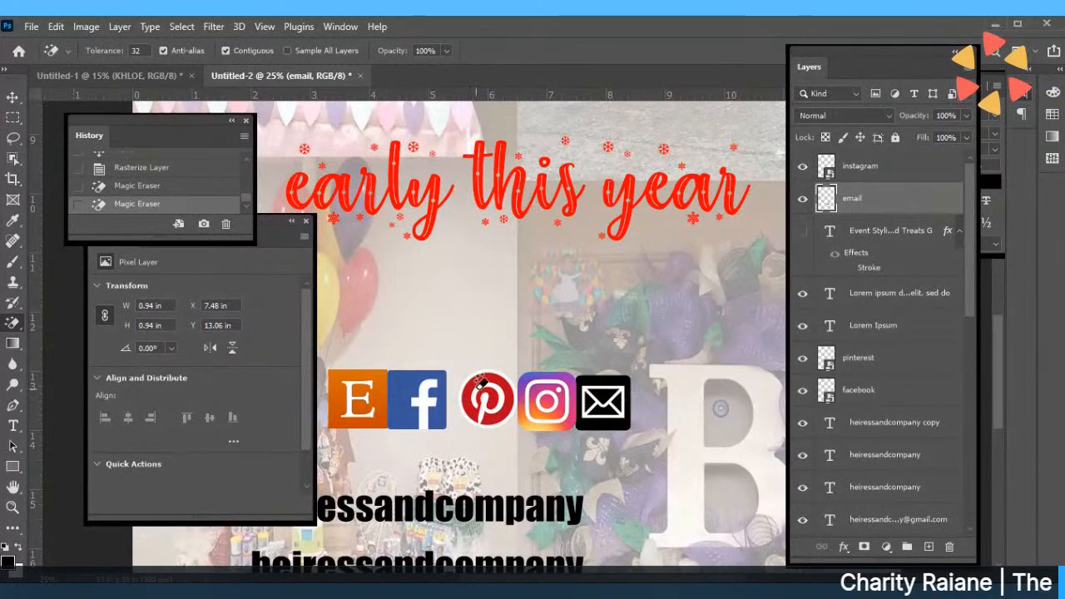
Resize the email icon to 1 in high with Free Transform.
{"action": "left_click", "coordinate": [11, 96]}
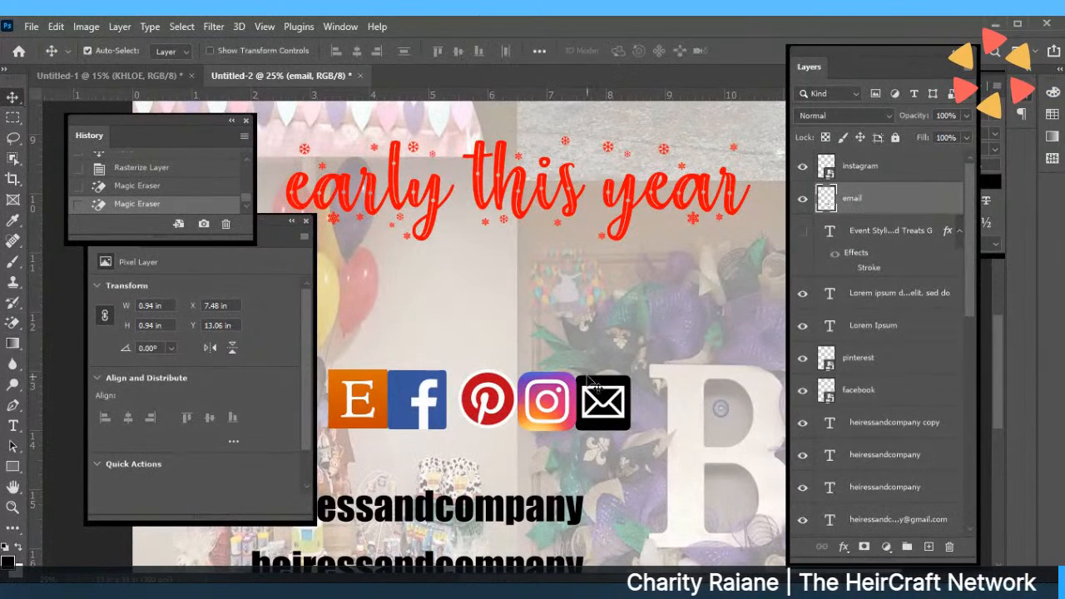
{"action": "left_click_drag", "start_coordinate": [589, 380], "coordinate": [599, 385]}
{"action": "left_click", "coordinate": [56, 26]}
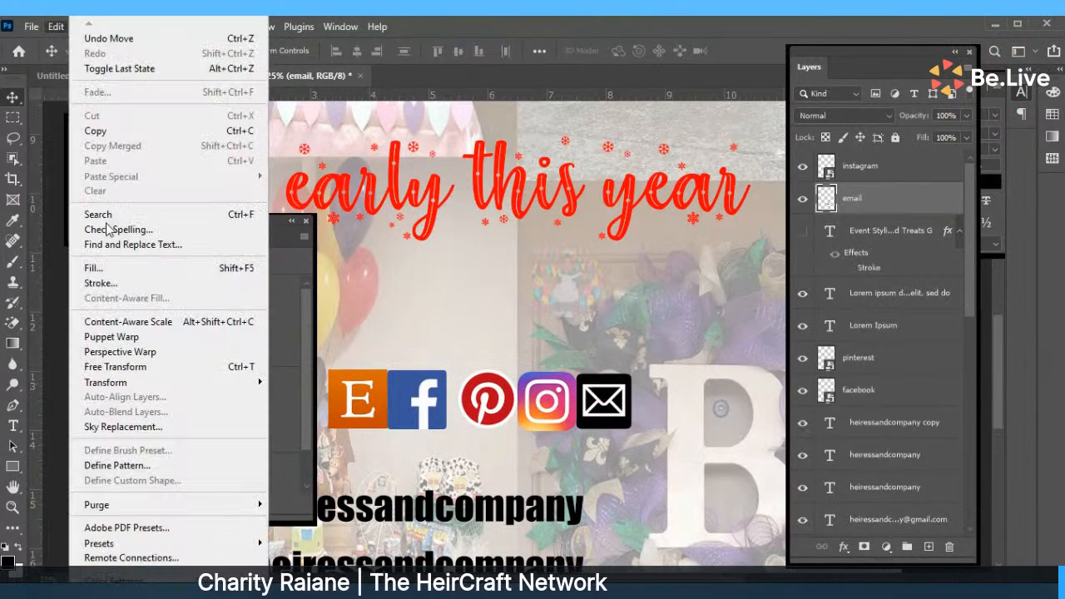
{"action": "left_click", "coordinate": [129, 363]}
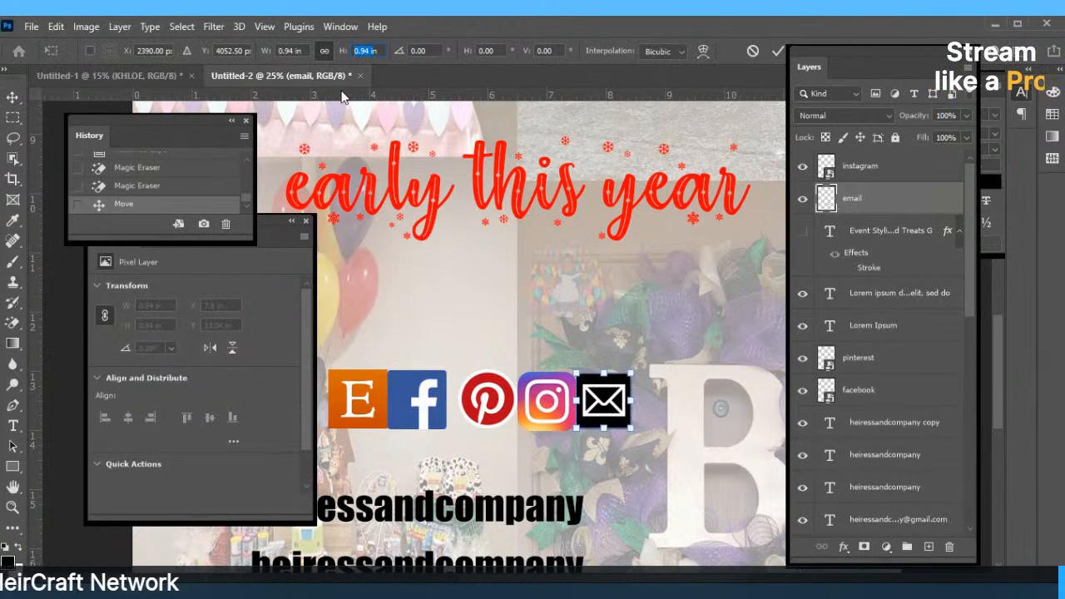
{"action": "left_click", "coordinate": [334, 55]}
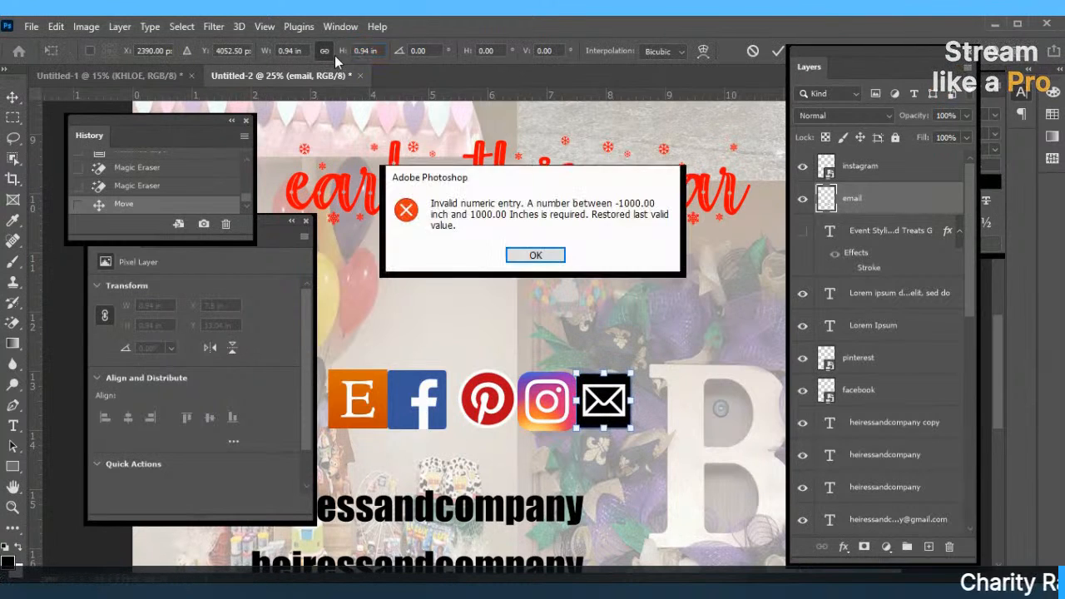
{"action": "left_click", "coordinate": [509, 253]}
{"action": "type", "text": "1"}
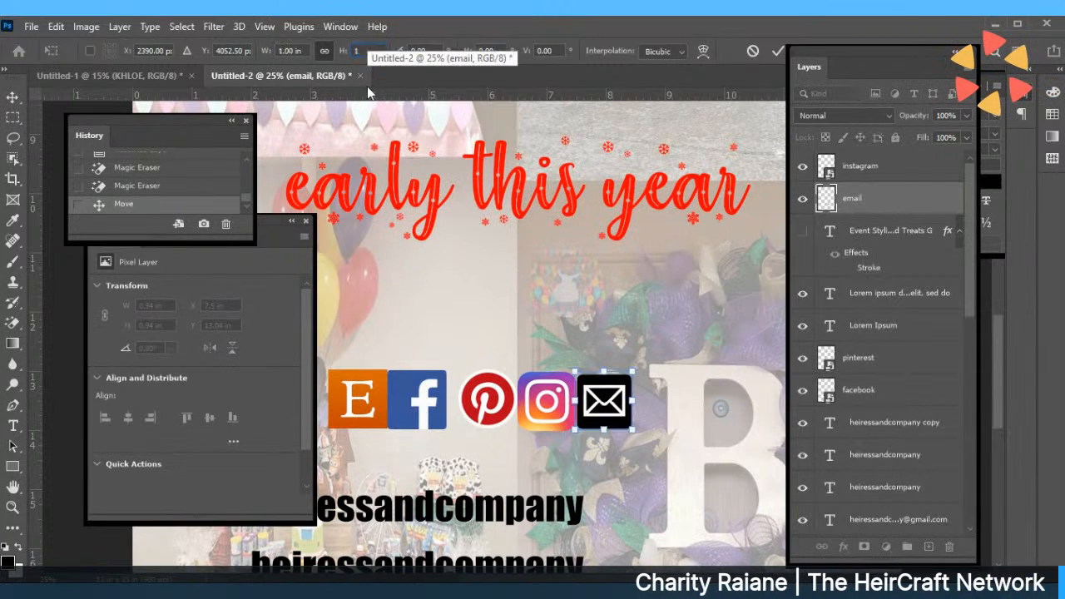
{"action": "key", "text": "Return"}
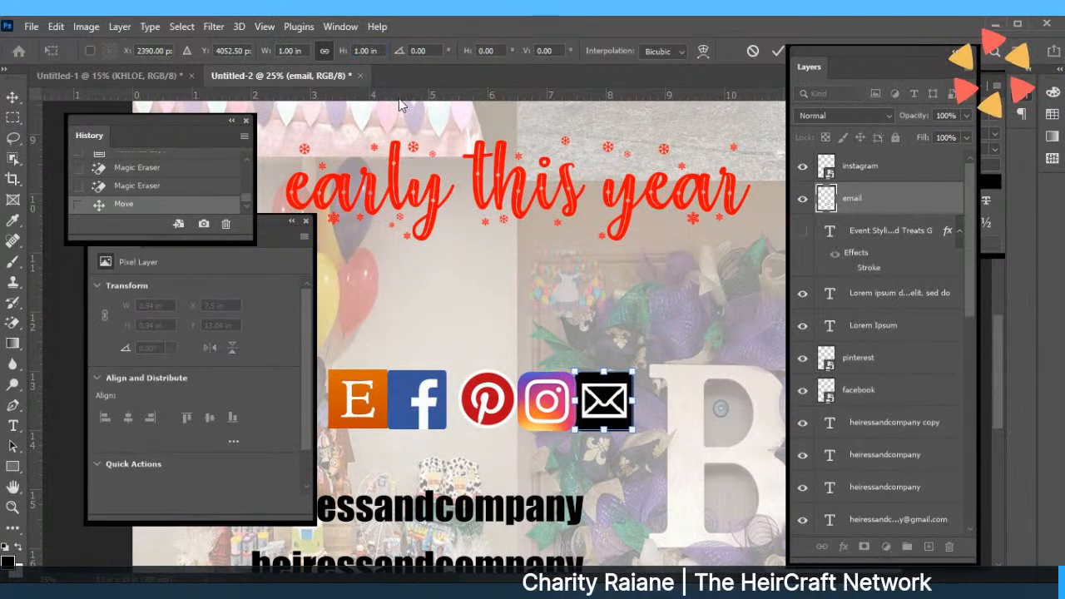
{"action": "key", "text": "Return"}
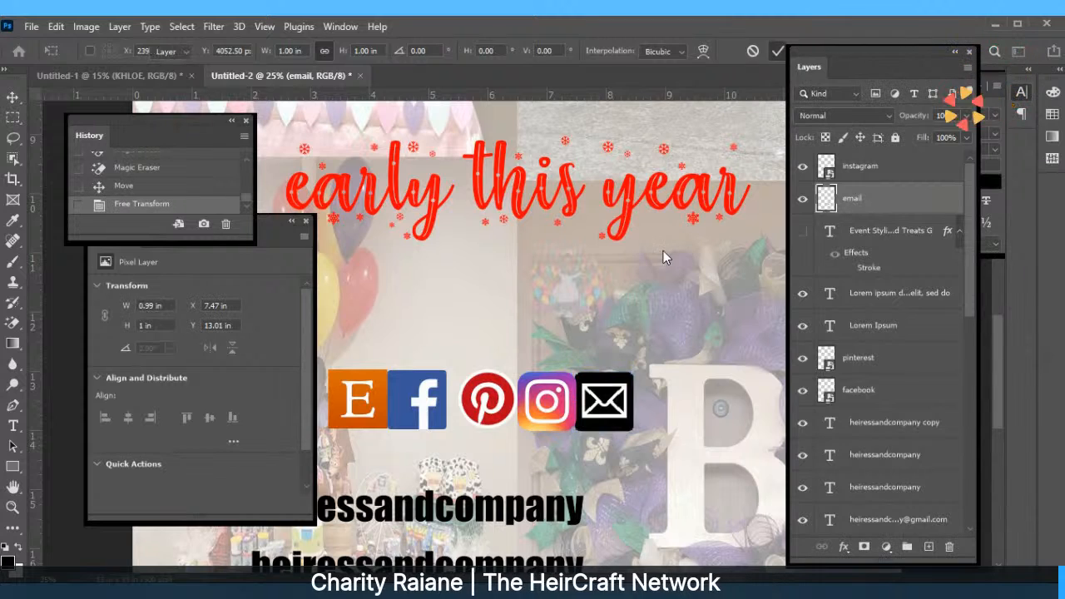
Space the Etsy, Facebook, Pinterest and email icons evenly and centre the heiressandcompany handle beneath them.
{"action": "left_click_drag", "start_coordinate": [619, 400], "coordinate": [630, 401]}
{"action": "left_click", "coordinate": [491, 408]}
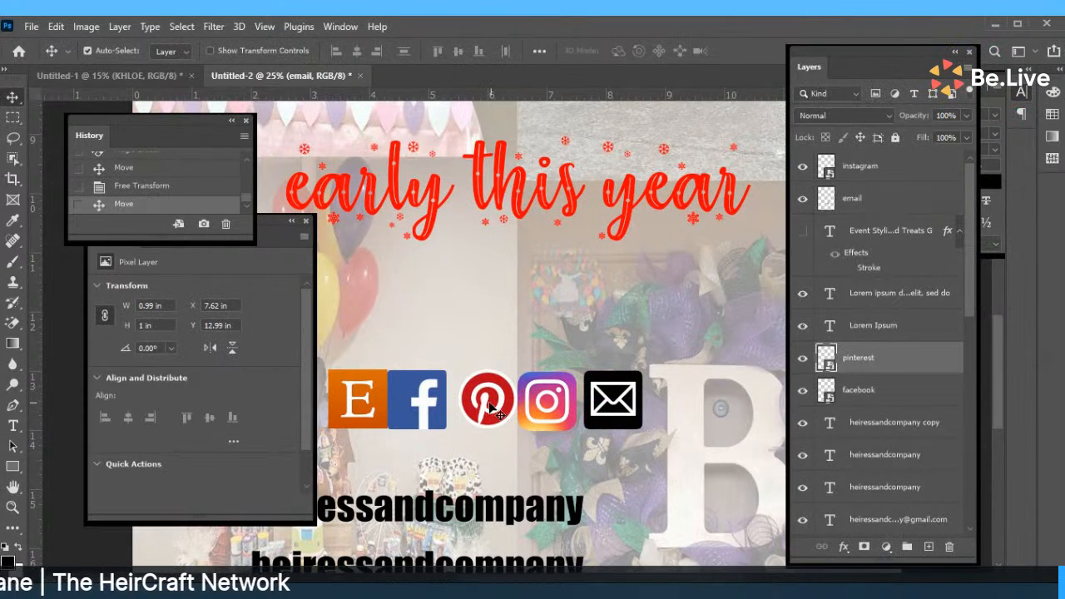
{"action": "left_click_drag", "start_coordinate": [491, 408], "coordinate": [571, 403]}
{"action": "left_click_drag", "start_coordinate": [636, 404], "coordinate": [660, 404]}
{"action": "left_click", "coordinate": [420, 412]}
{"action": "left_click_drag", "start_coordinate": [420, 413], "coordinate": [447, 409]}
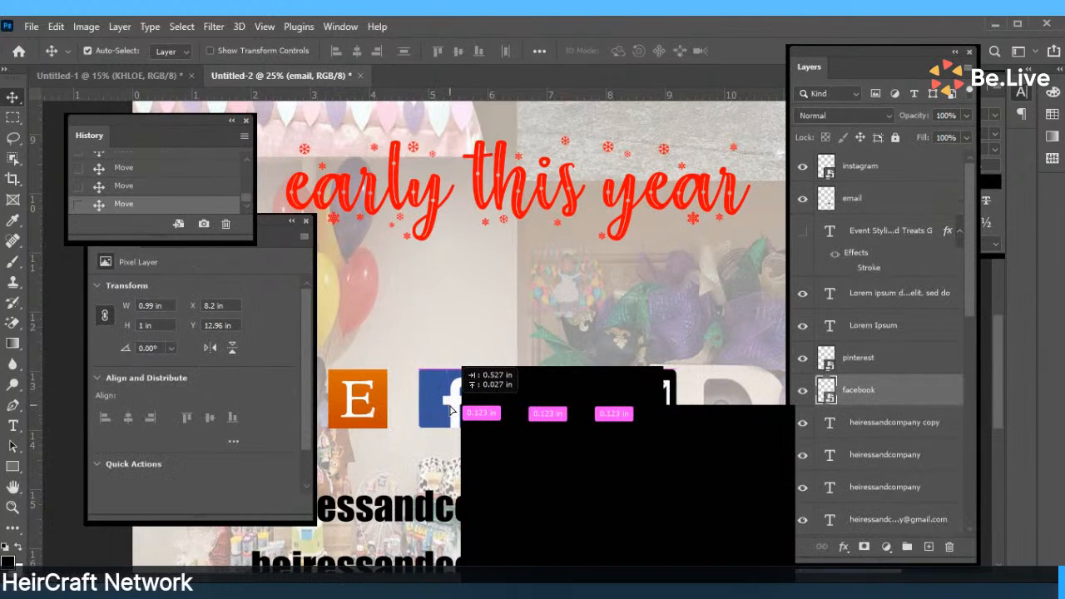
{"action": "left_click_drag", "start_coordinate": [450, 411], "coordinate": [450, 411]}
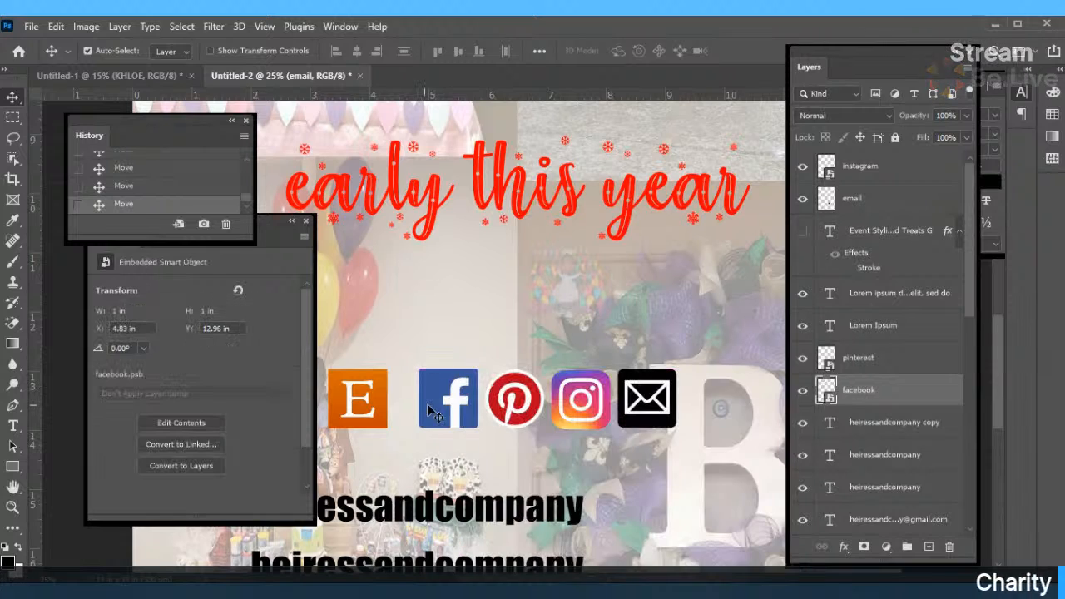
{"action": "left_click_drag", "start_coordinate": [376, 411], "coordinate": [400, 411]}
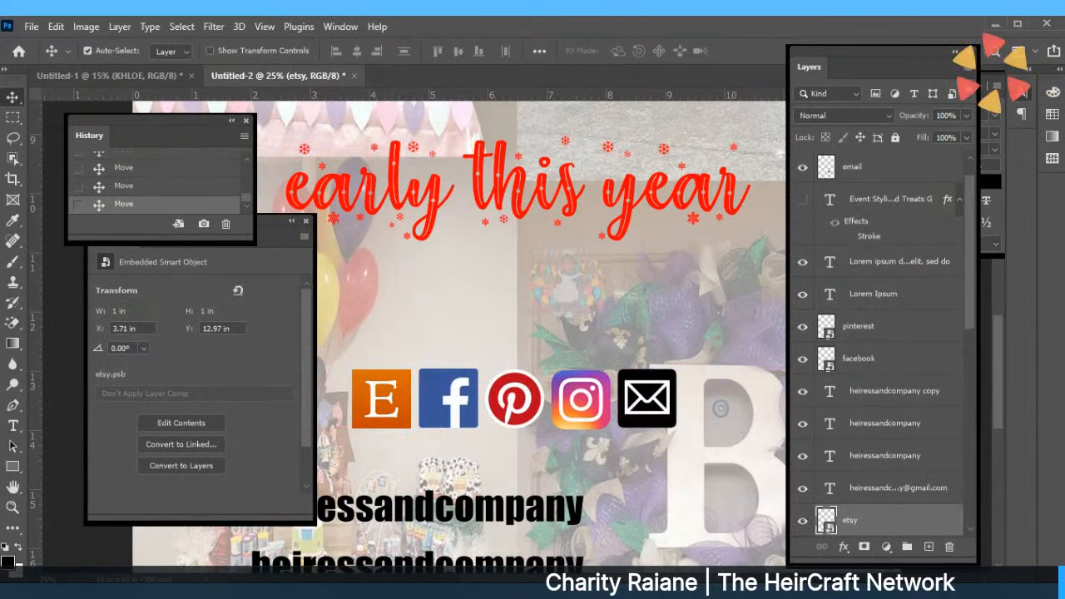
{"action": "left_click_drag", "start_coordinate": [497, 508], "coordinate": [595, 482]}
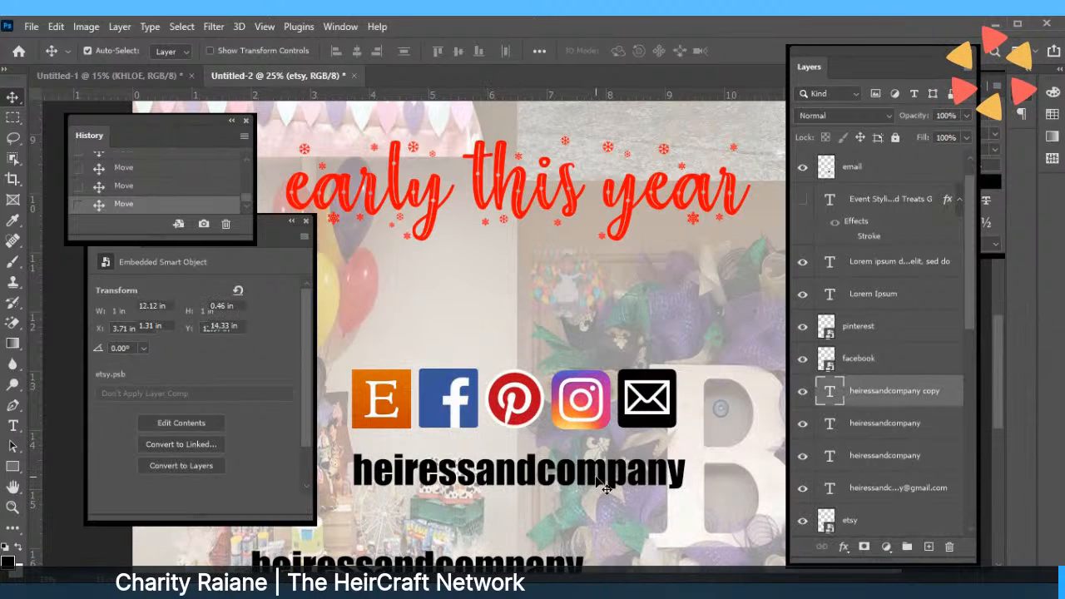
Open the heiressandcompany text for editing, collapse the History and Properties panels, and fit the page on screen.
{"action": "double_click", "coordinate": [359, 472]}
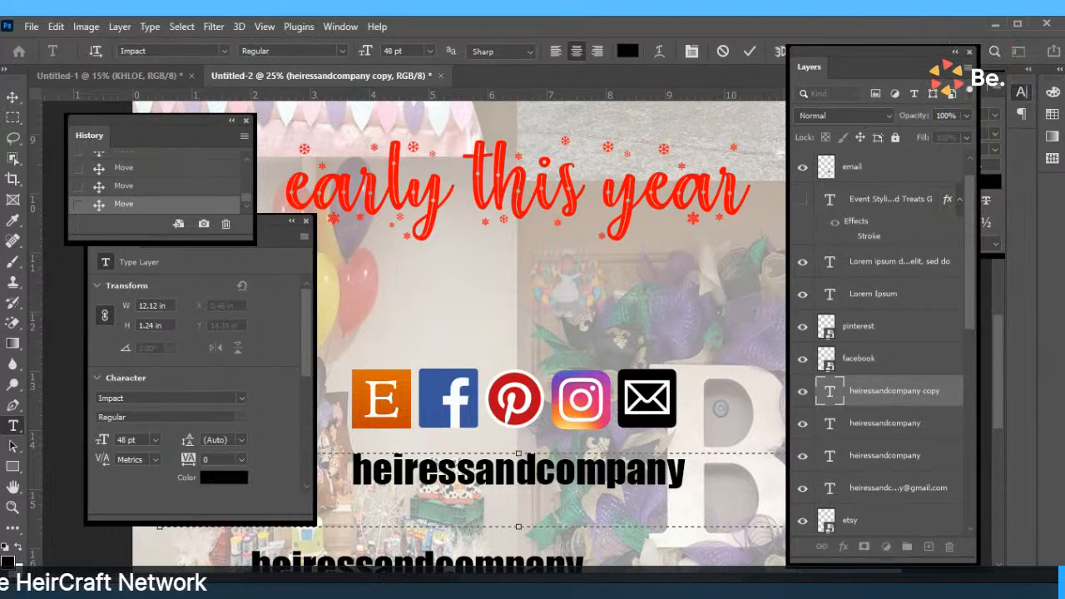
{"action": "left_click", "coordinate": [232, 121]}
{"action": "left_click_drag", "start_coordinate": [240, 217], "coordinate": [200, 190]}
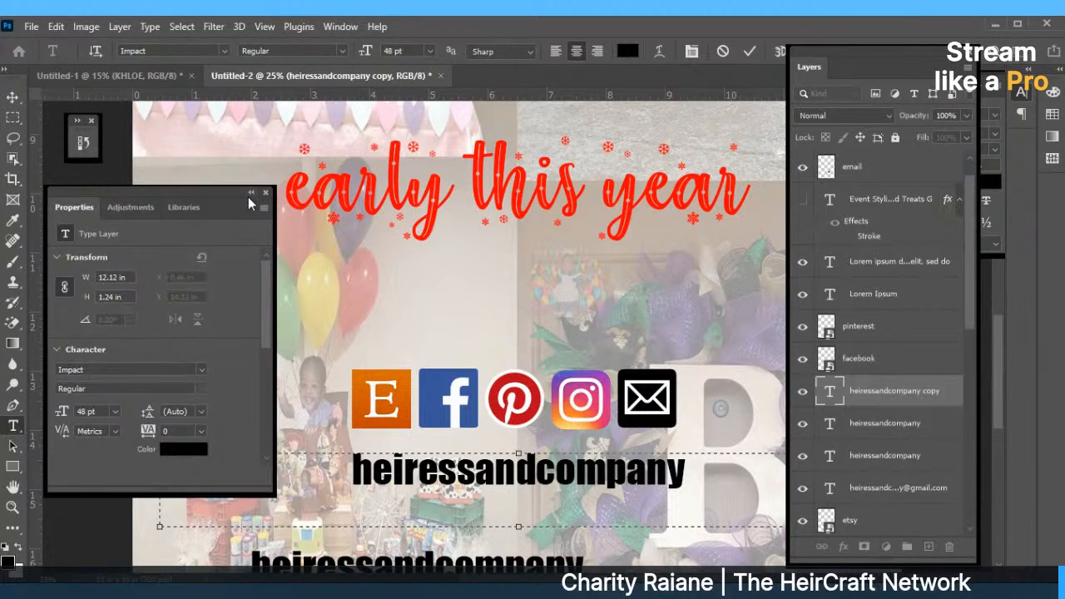
{"action": "left_click", "coordinate": [249, 196]}
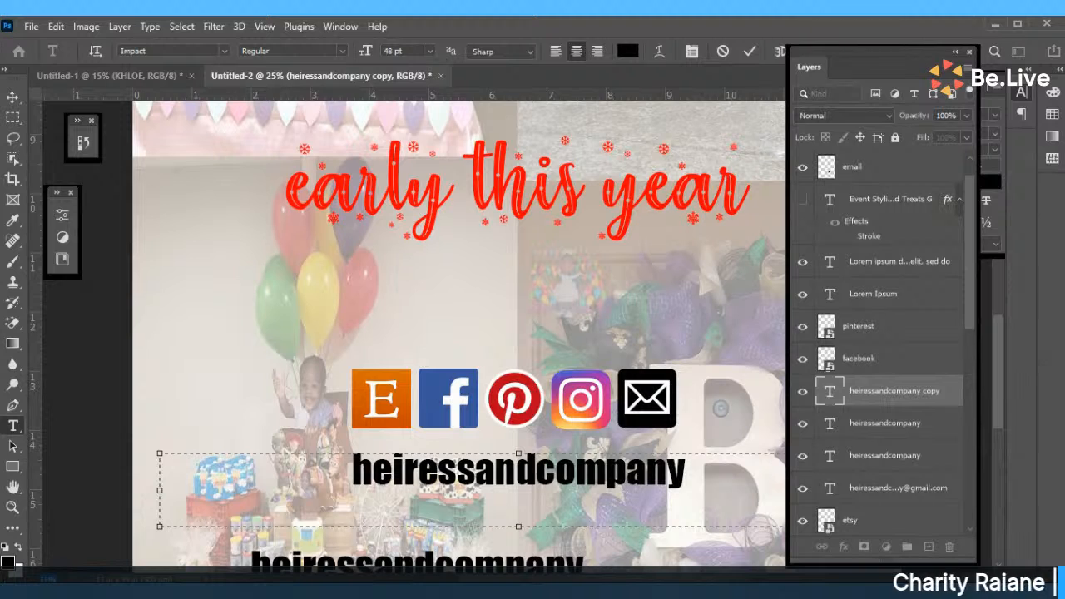
{"action": "key", "text": "ctrl+0"}
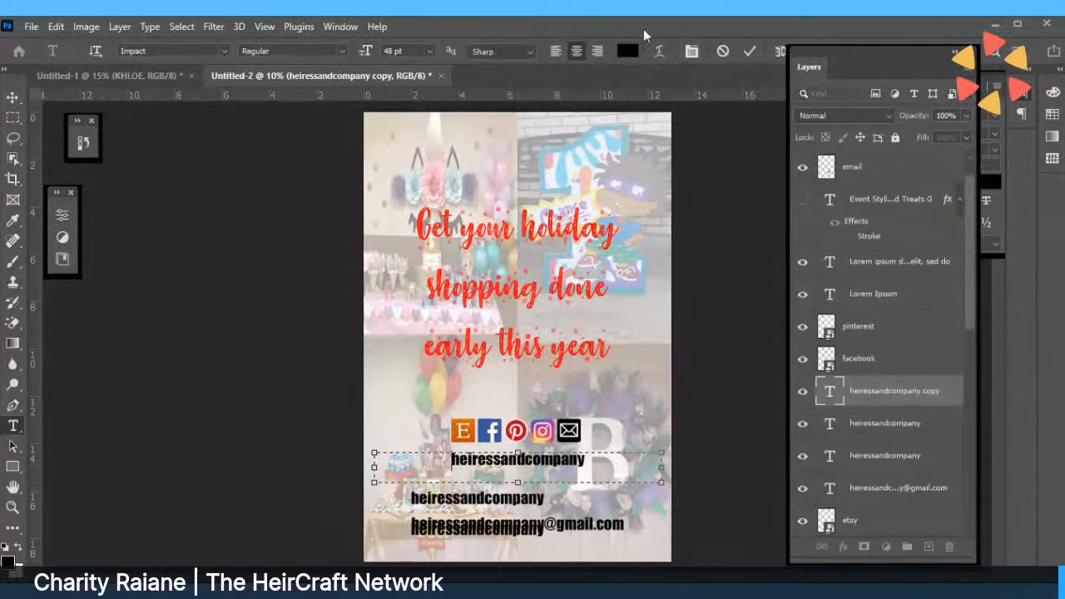
Enlarge the heiressandcompany handle text to 72 pt and reposition it under the icons.
{"action": "left_click", "coordinate": [748, 53]}
{"action": "key", "text": "v"}
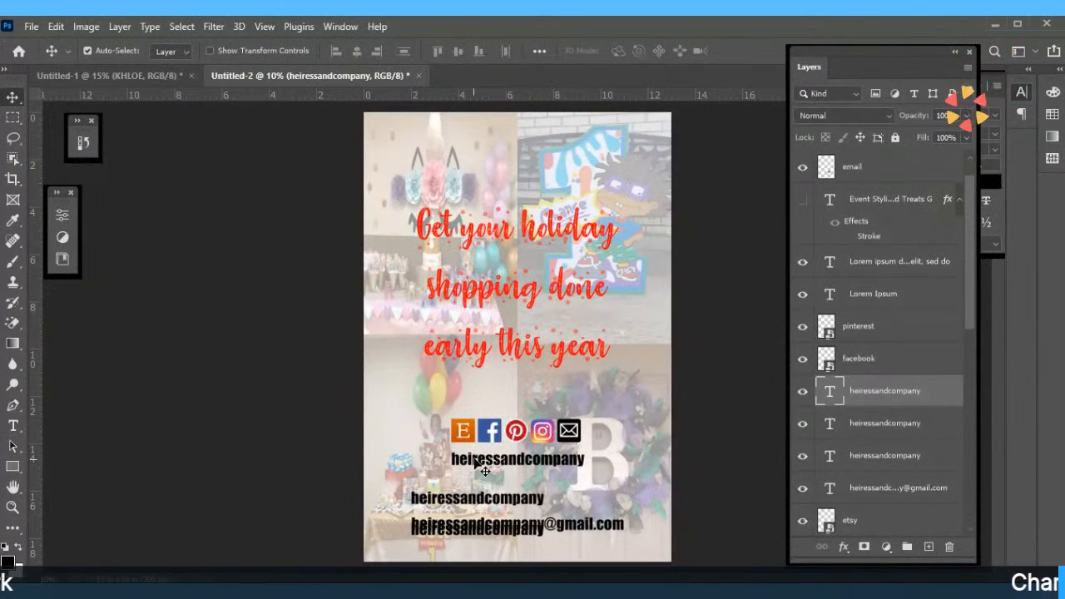
{"action": "double_click", "coordinate": [485, 466]}
{"action": "left_click", "coordinate": [428, 52]}
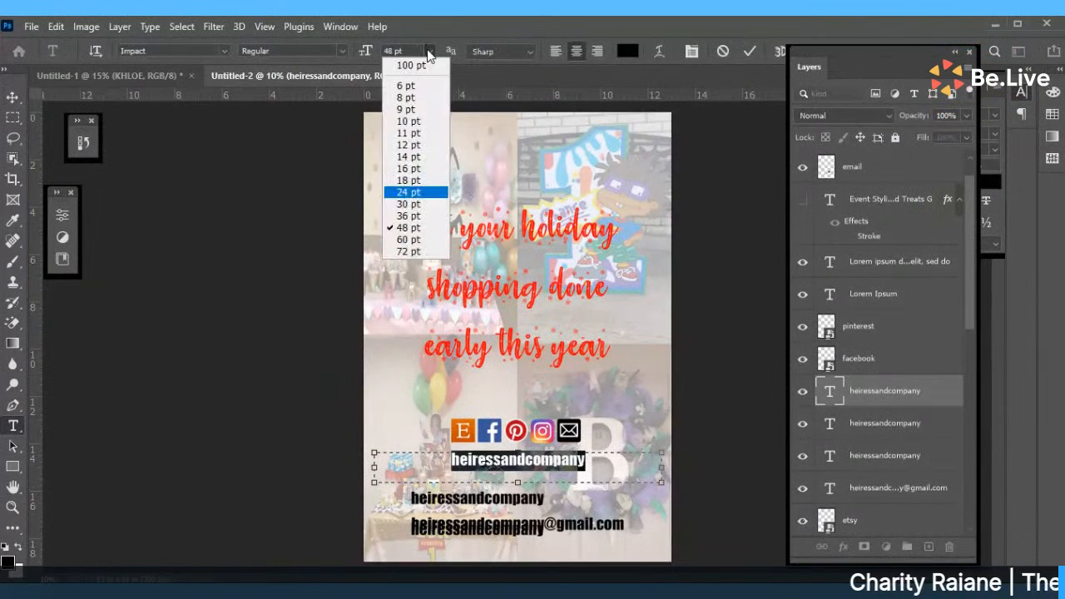
{"action": "left_click", "coordinate": [416, 253]}
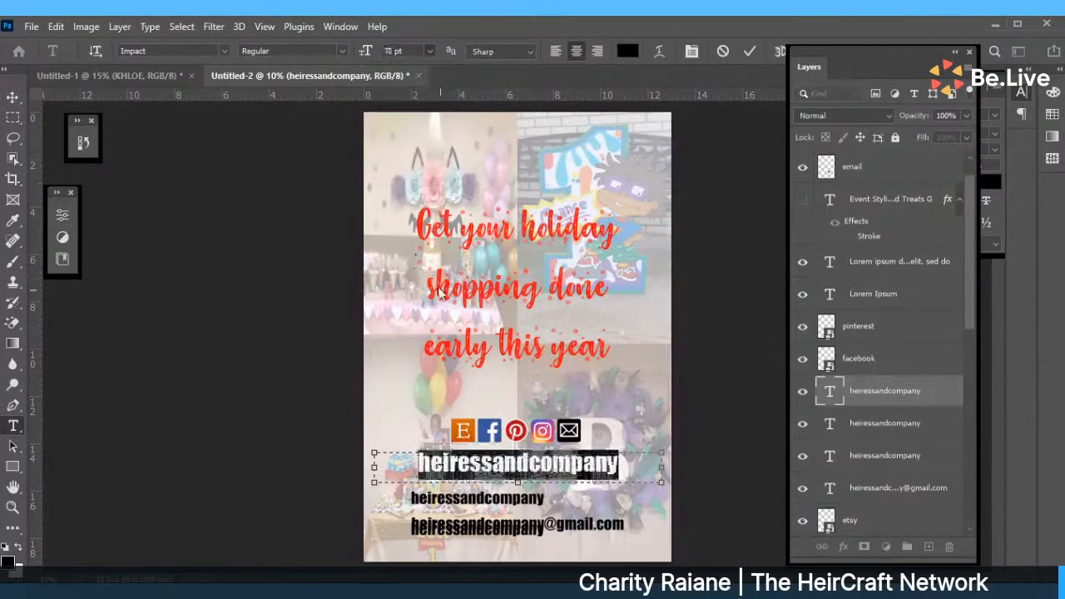
{"action": "left_click", "coordinate": [530, 406]}
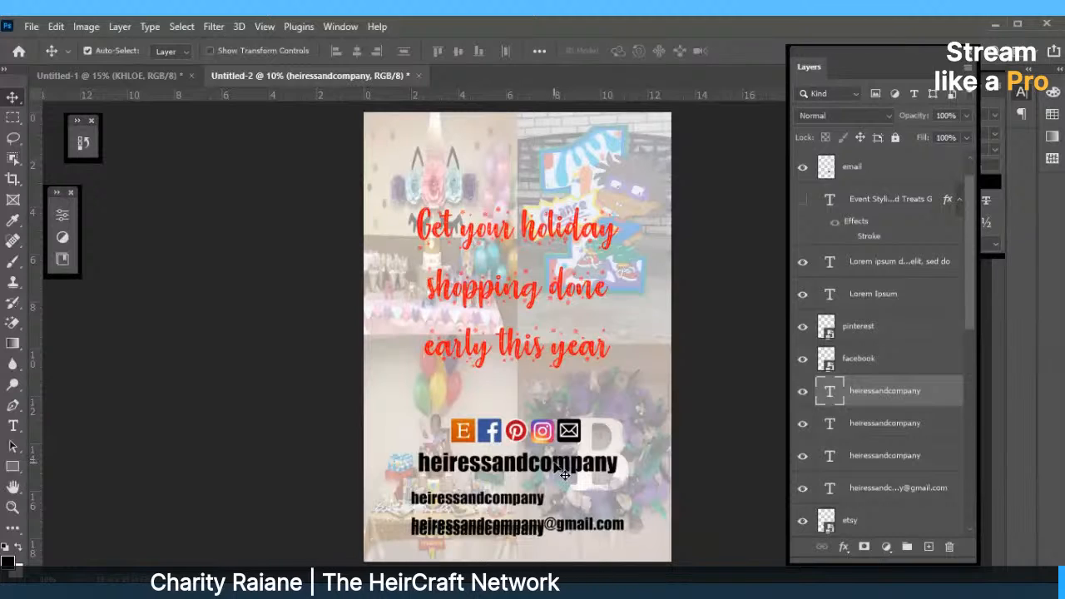
{"action": "left_click_drag", "start_coordinate": [564, 474], "coordinate": [548, 494]}
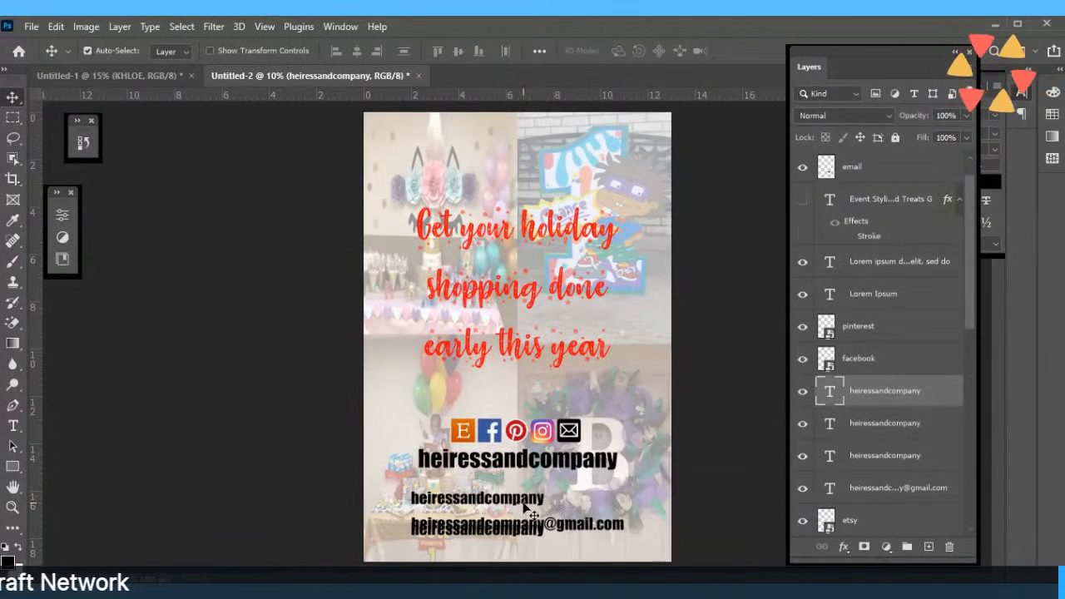
Hide the envelope icon and delete the duplicate handle text and the e-mail address line.
{"action": "left_click", "coordinate": [526, 506]}
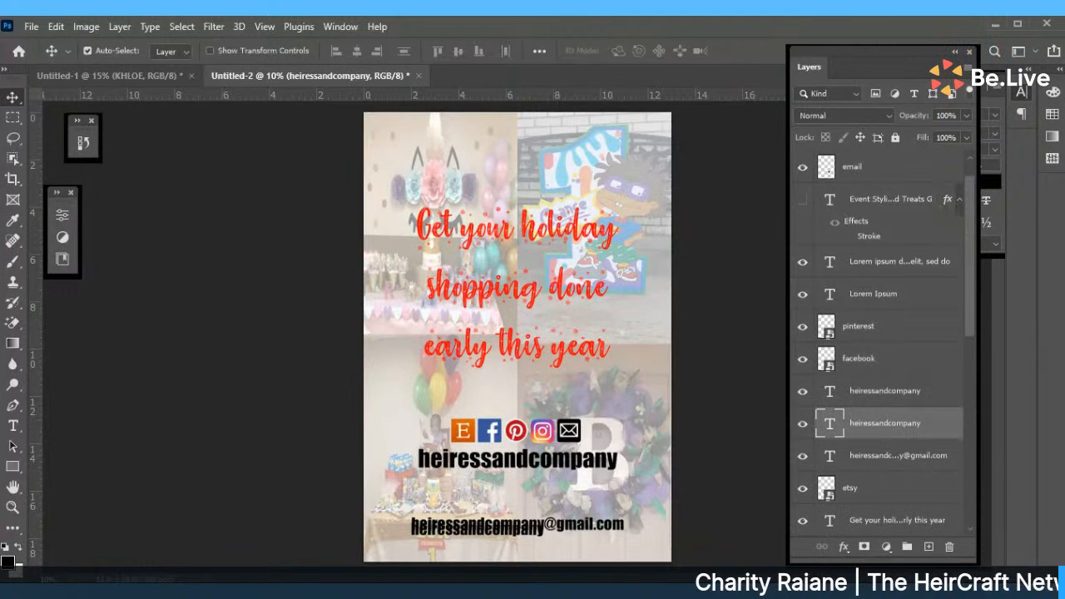
{"action": "left_click_drag", "start_coordinate": [571, 436], "coordinate": [513, 499]}
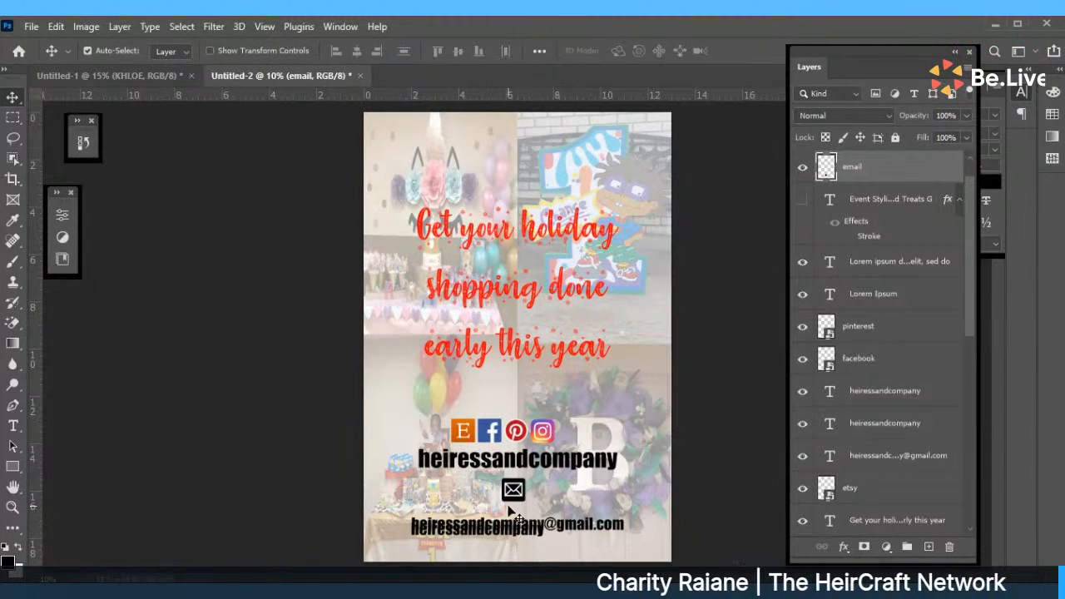
{"action": "left_click", "coordinate": [802, 166]}
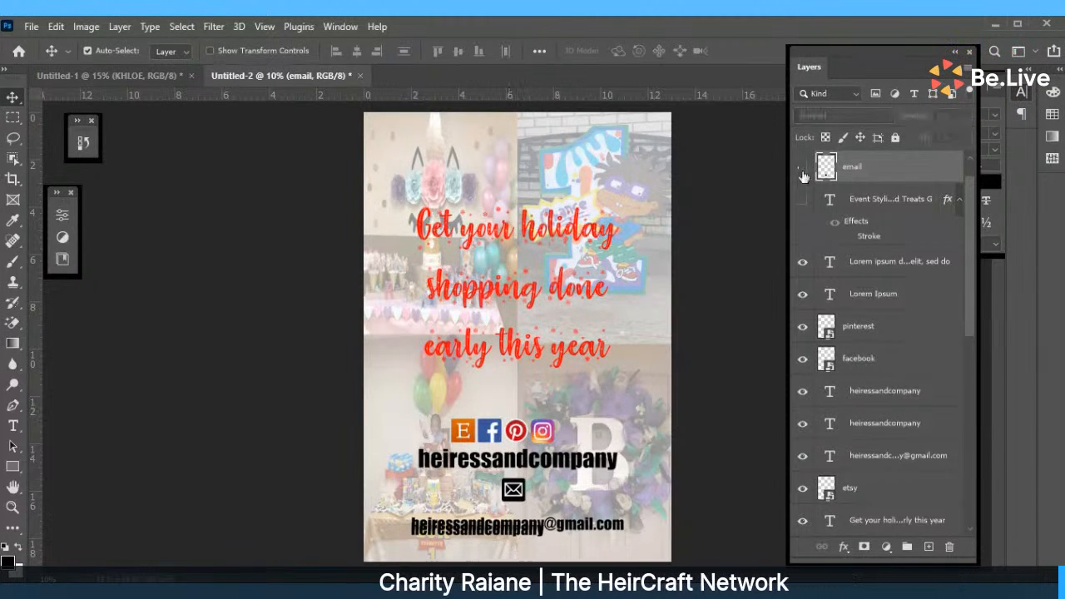
{"action": "left_click", "coordinate": [542, 523]}
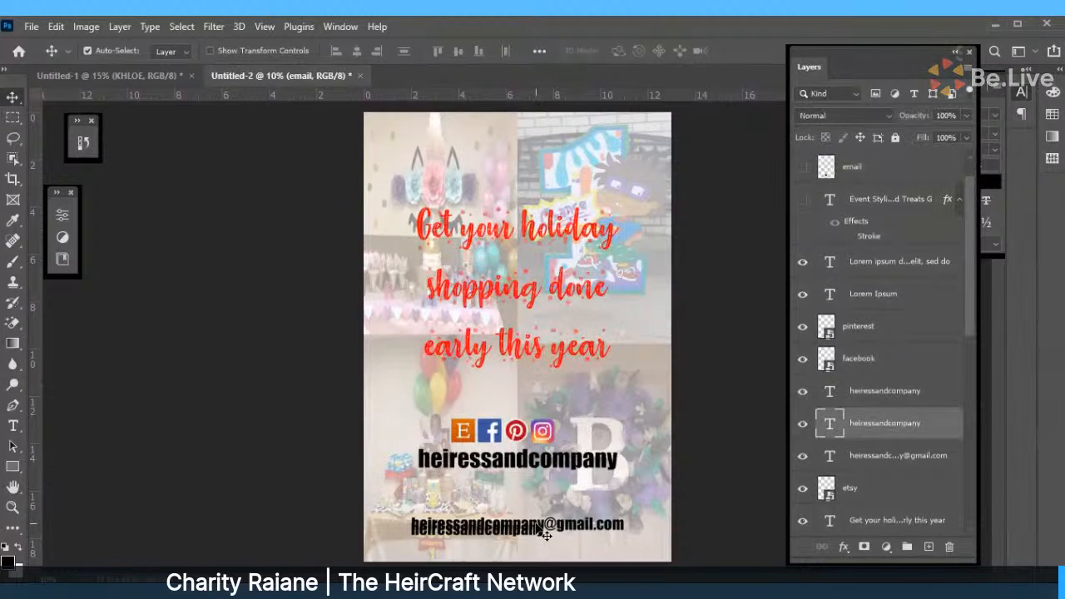
{"action": "key", "text": "Delete"}
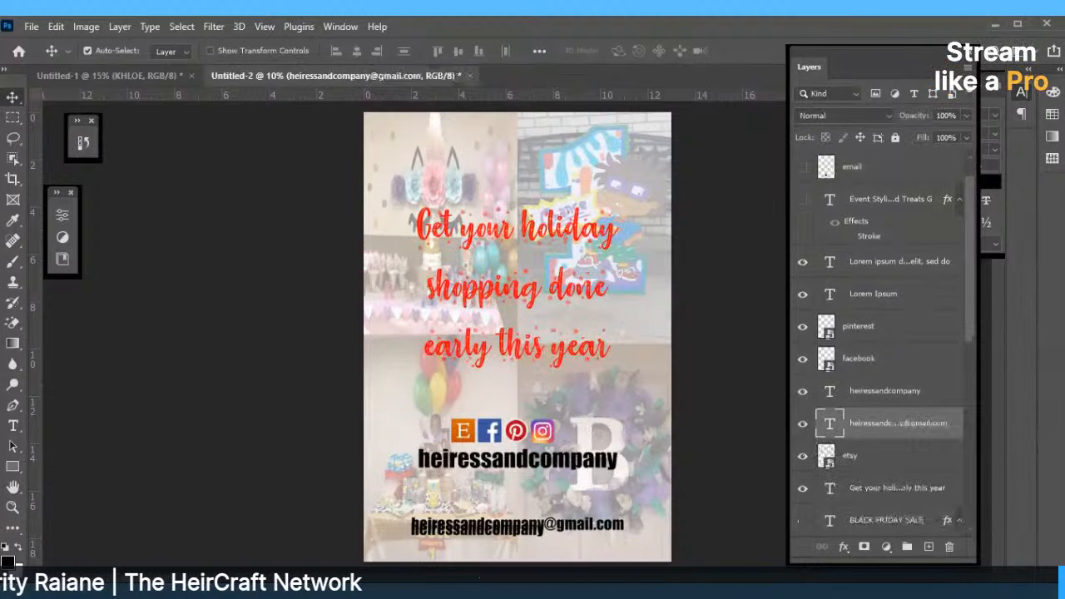
{"action": "key", "text": "Delete"}
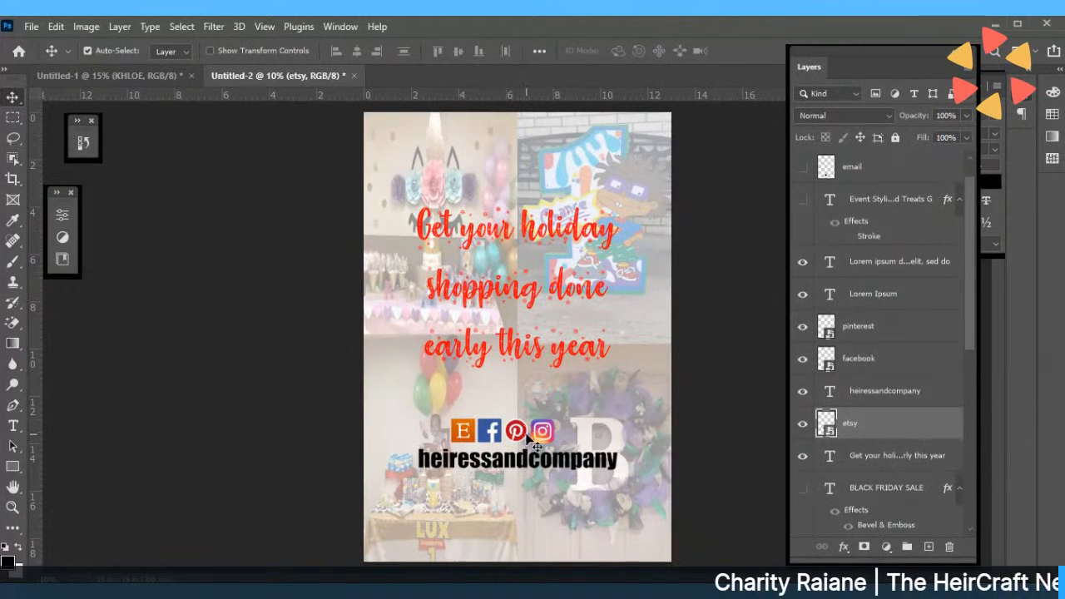
Move the Pinterest icon next to Instagram and the Etsy icon beside Facebook.
{"action": "left_click", "coordinate": [523, 437]}
{"action": "left_click_drag", "start_coordinate": [522, 436], "coordinate": [562, 441]}
{"action": "left_click", "coordinate": [492, 439]}
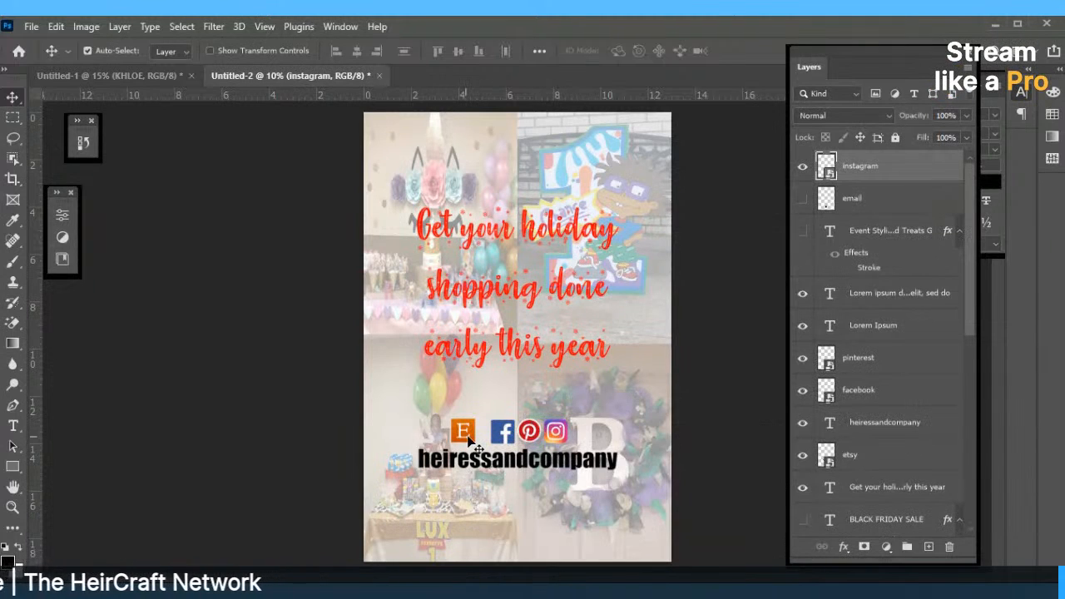
{"action": "left_click_drag", "start_coordinate": [468, 441], "coordinate": [482, 441]}
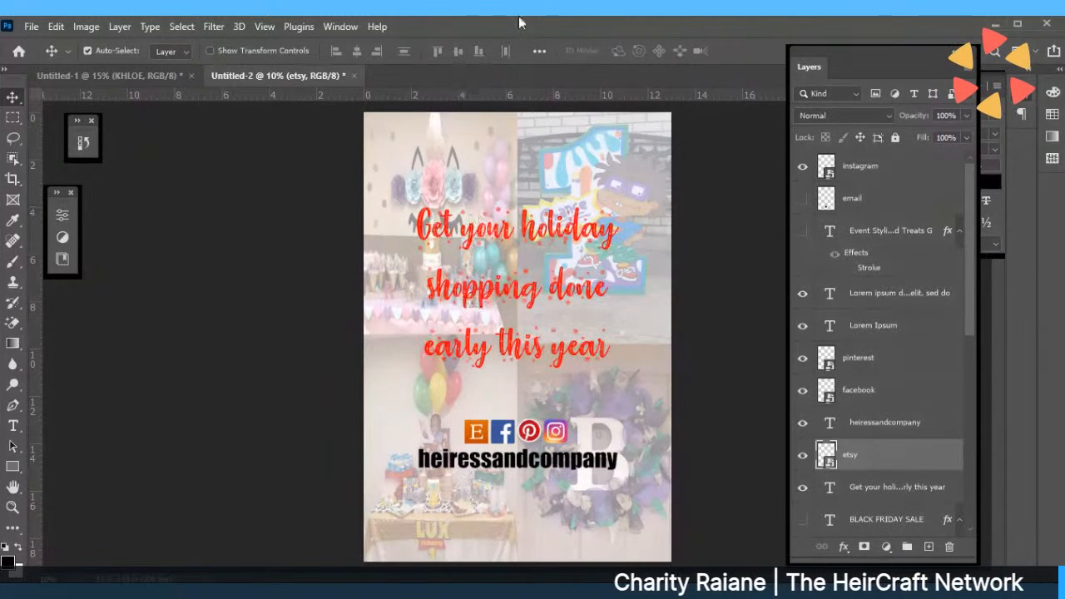
Lower the heiressandcompany handle slightly and raise the red holiday headline.
{"action": "left_click_drag", "start_coordinate": [558, 460], "coordinate": [557, 474]}
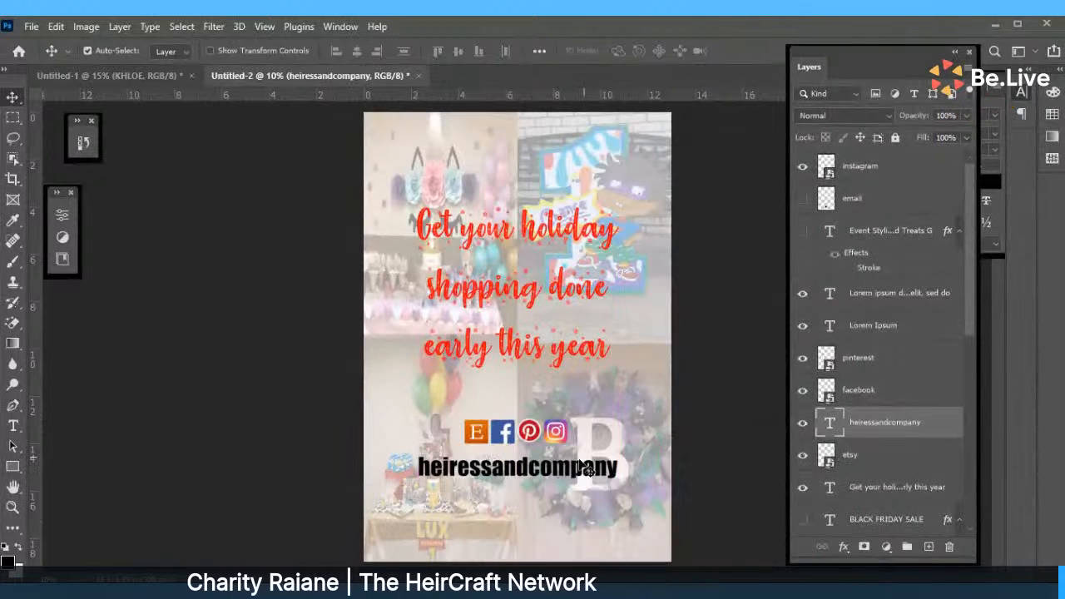
{"action": "left_click", "coordinate": [607, 398]}
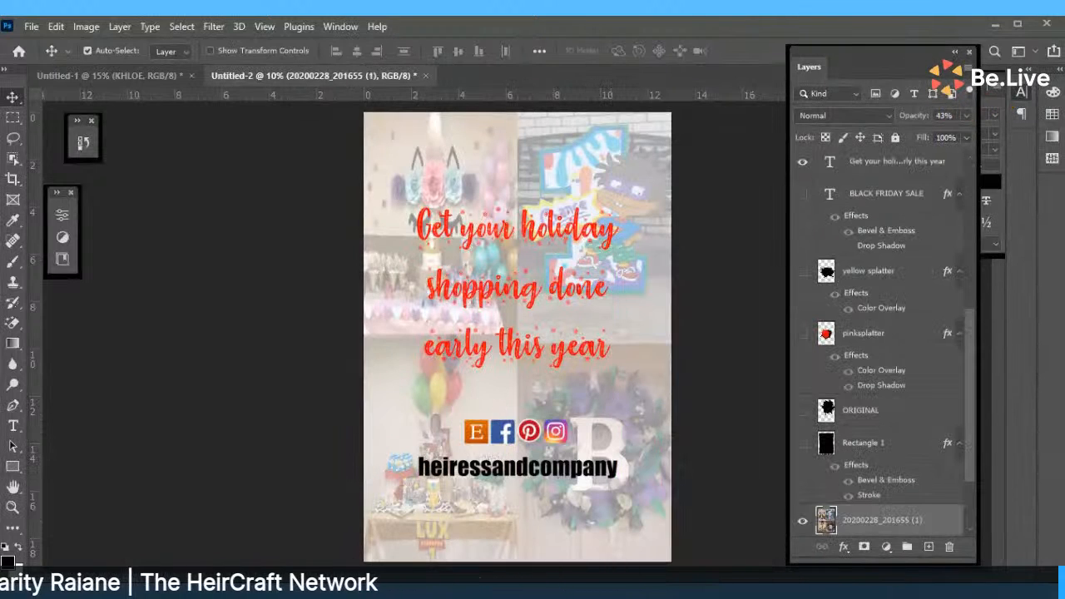
{"action": "left_click_drag", "start_coordinate": [492, 219], "coordinate": [492, 247]}
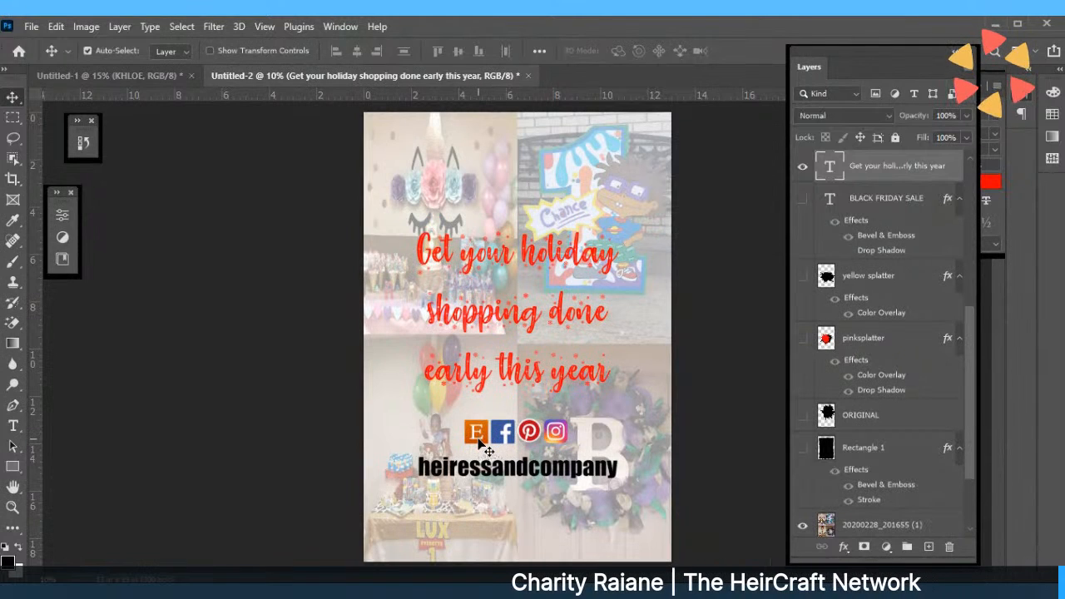
{"action": "left_click_drag", "start_coordinate": [574, 373], "coordinate": [576, 330]}
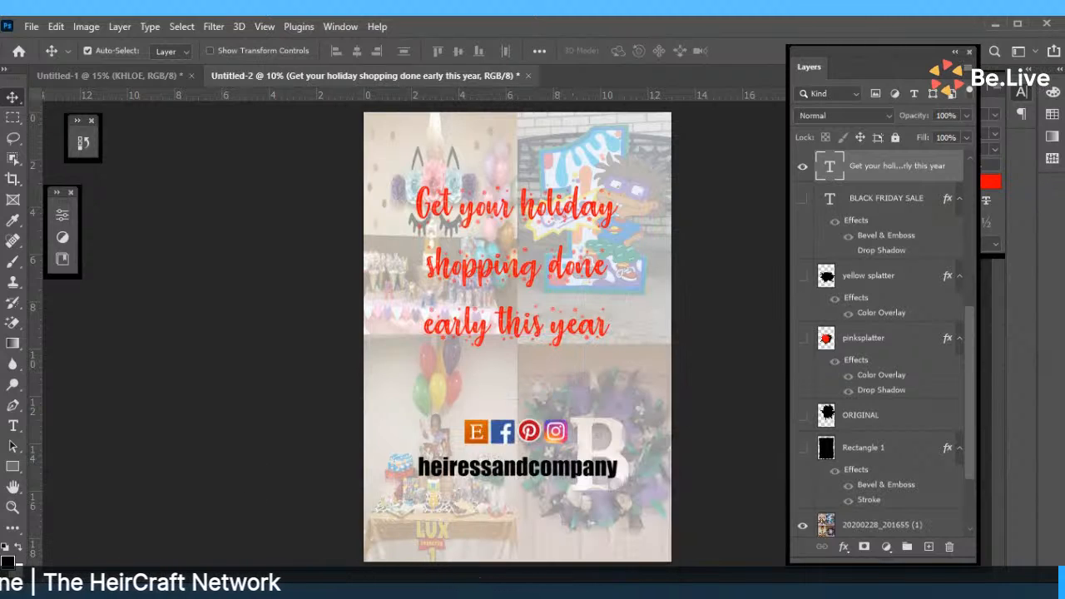
Add a text box above the icons reading 'Stay connected'.
{"action": "left_click", "coordinate": [13, 427]}
{"action": "left_click_drag", "start_coordinate": [406, 368], "coordinate": [666, 406]}
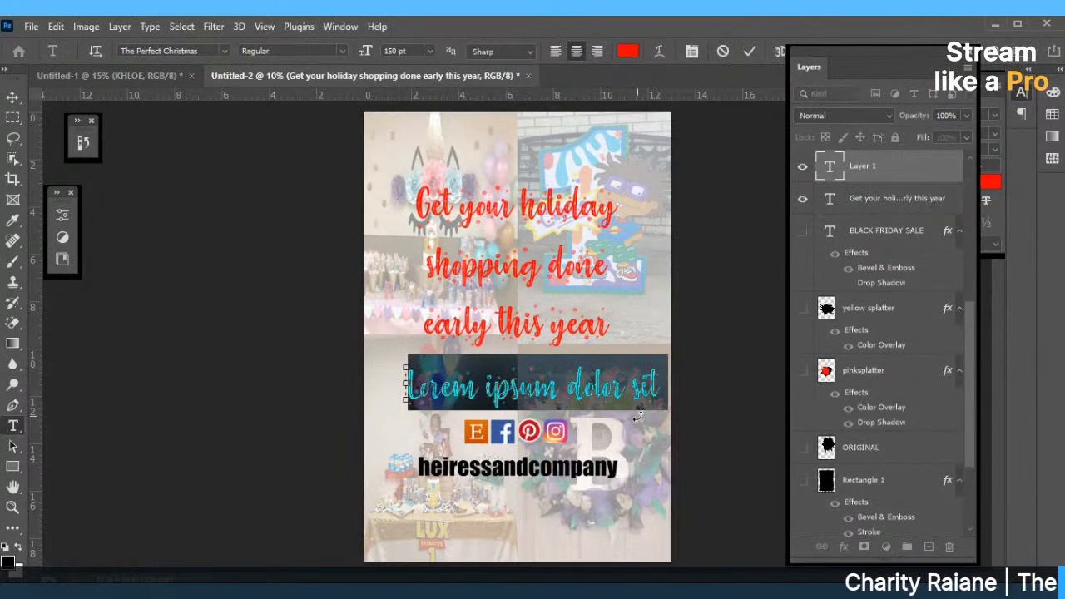
{"action": "type", "text": "Stay connected for"}
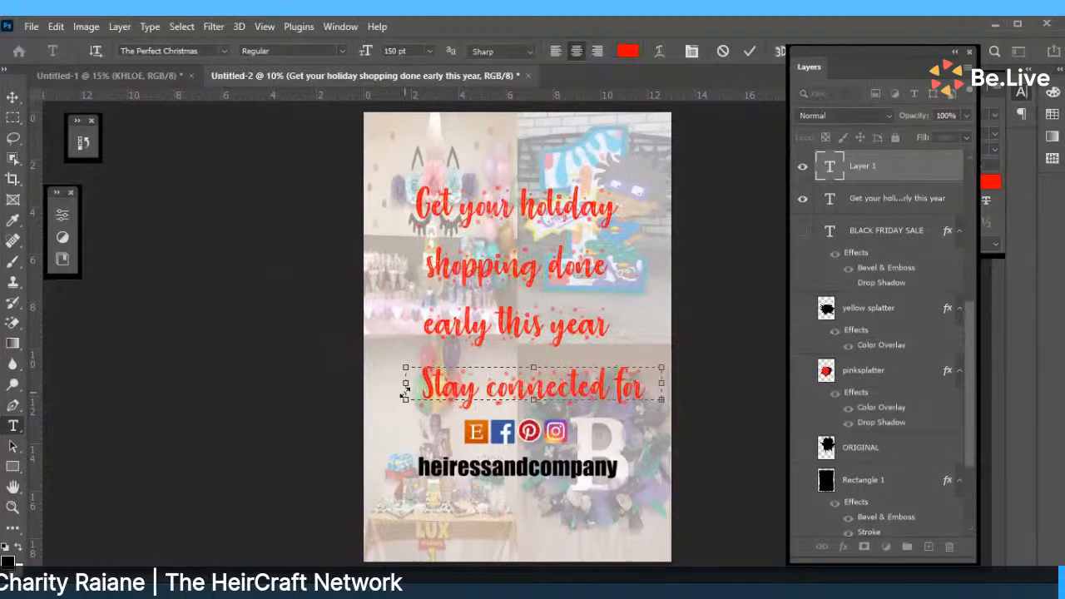
{"action": "left_click_drag", "start_coordinate": [405, 382], "coordinate": [375, 383]}
{"action": "left_click_drag", "start_coordinate": [518, 400], "coordinate": [517, 457]}
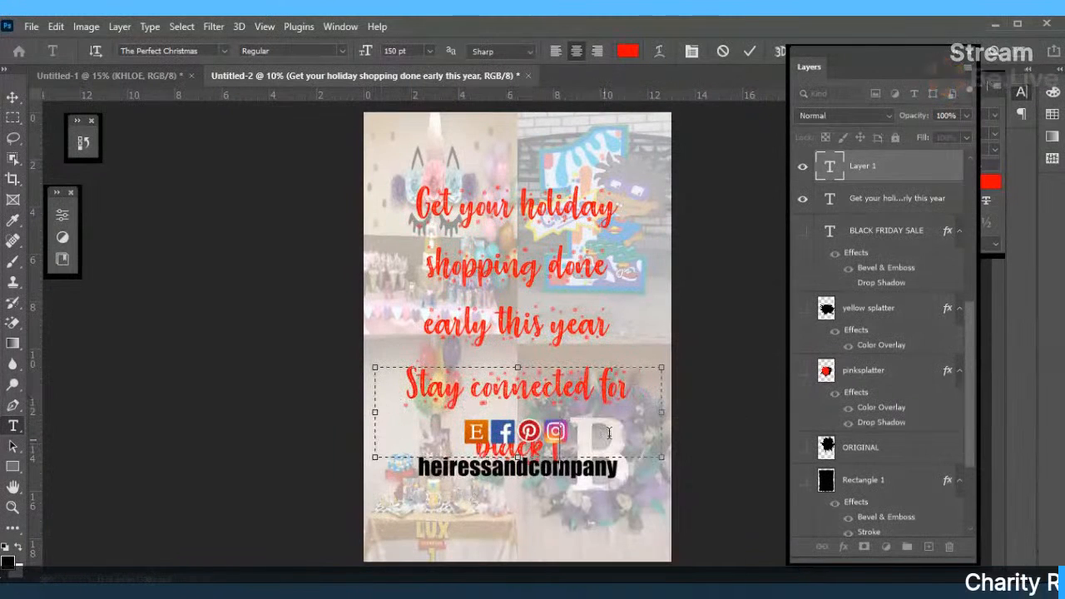
{"action": "left_click_drag", "start_coordinate": [460, 445], "coordinate": [188, 449]}
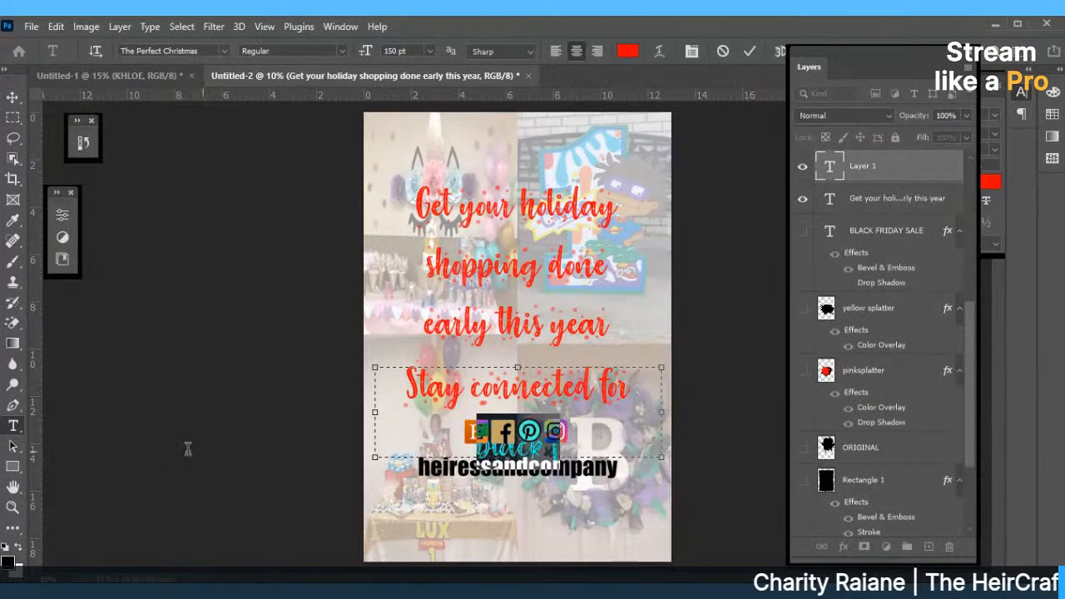
{"action": "key", "text": "BackSpace"}
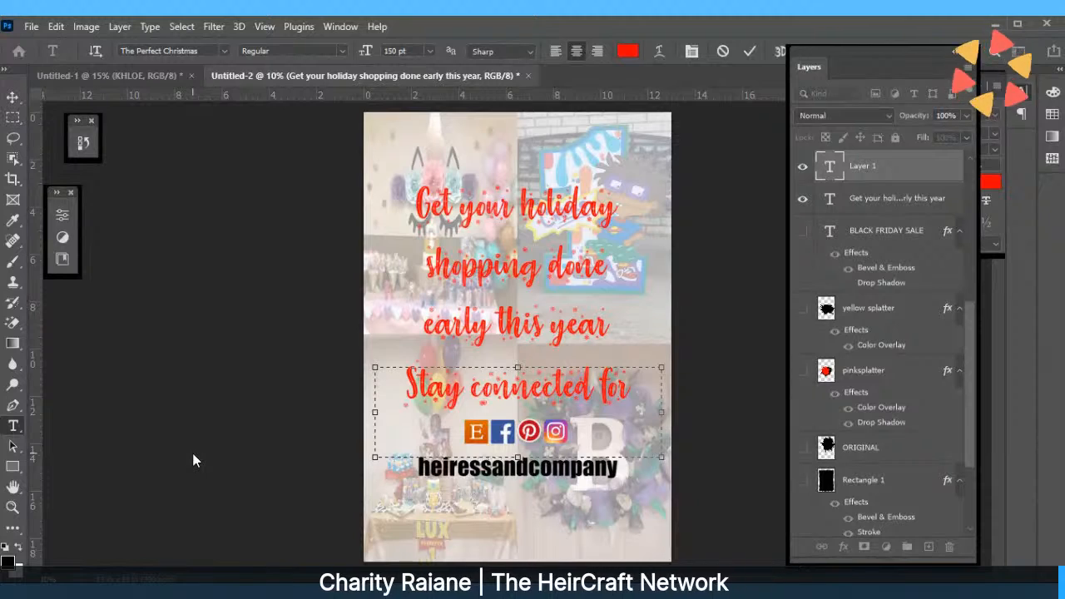
{"action": "type", "text": "specials"}
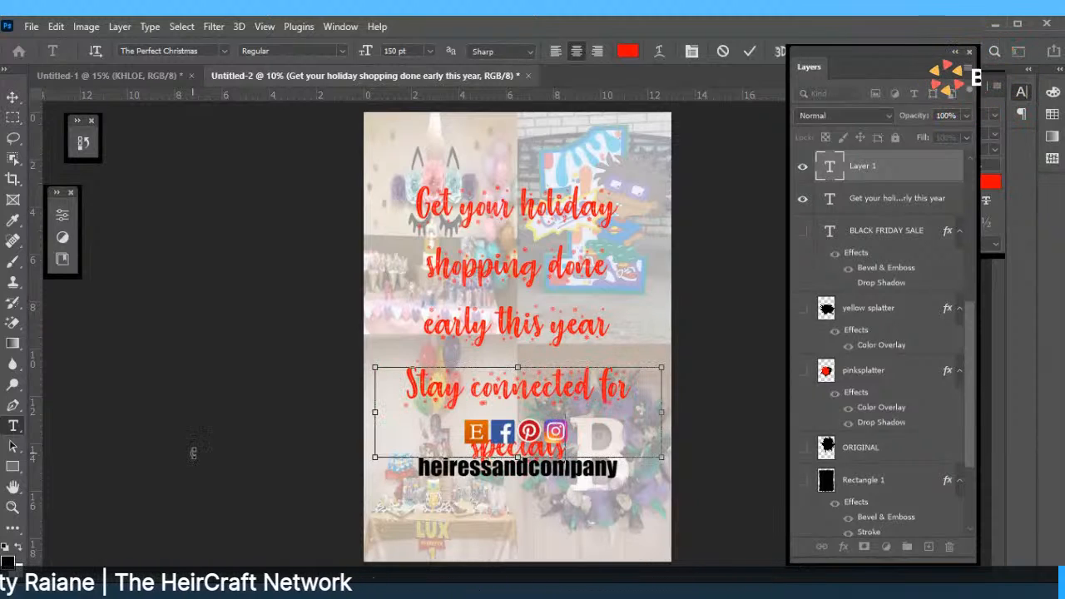
{"action": "key", "text": "ctrl+a"}
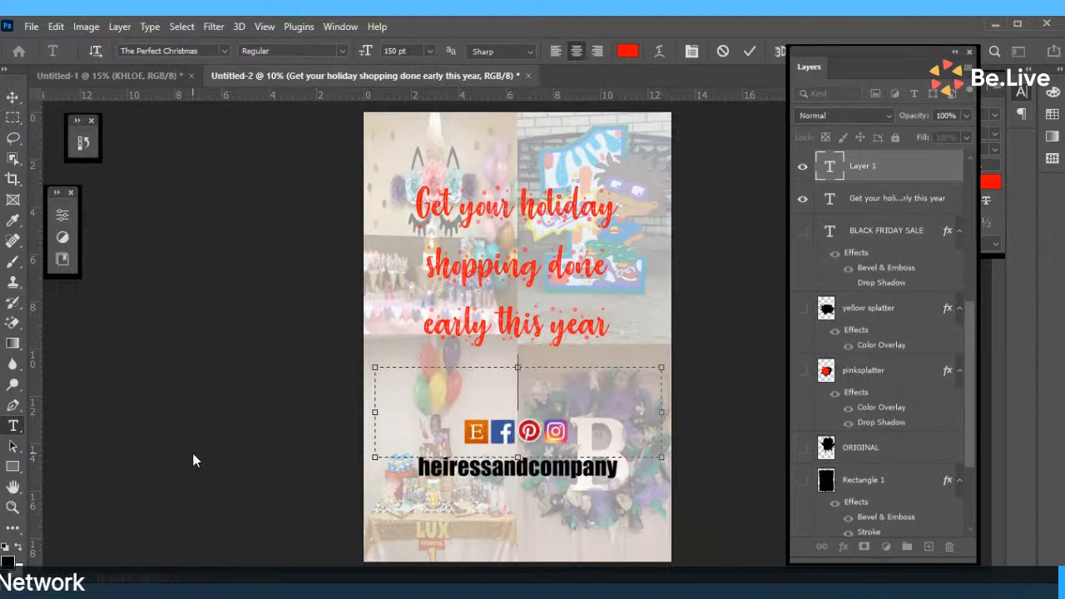
{"action": "key", "text": "BackSpace"}
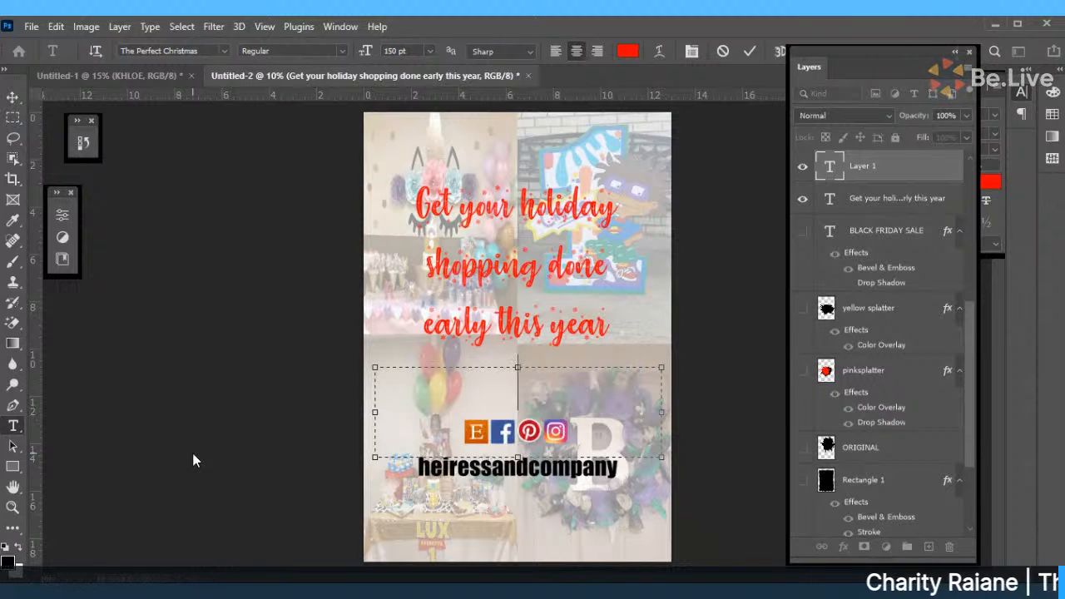
{"action": "type", "text": "St"}
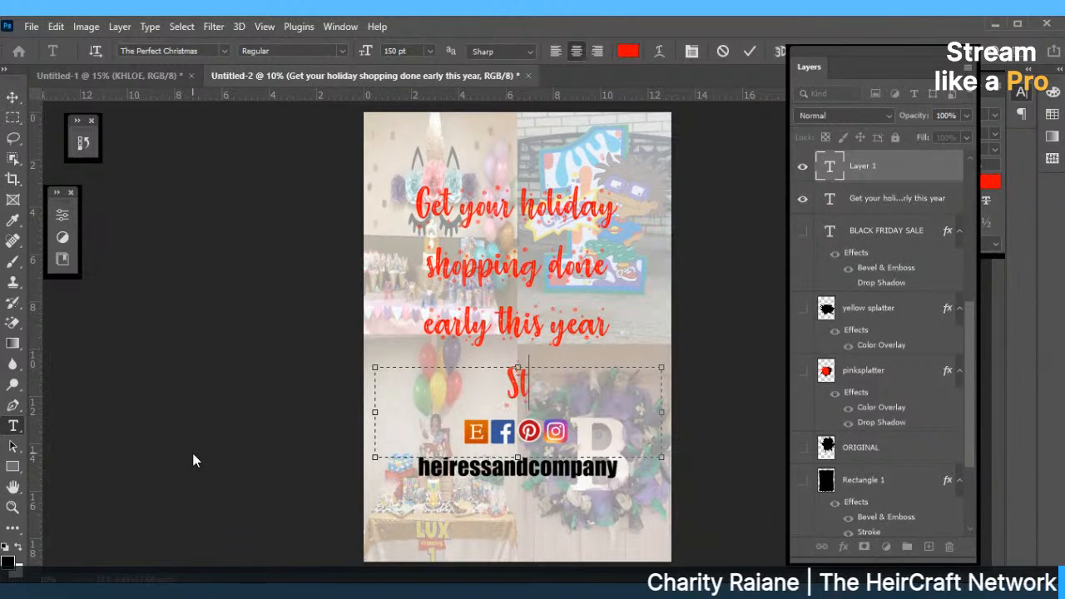
{"action": "type", "text": "ay connected"}
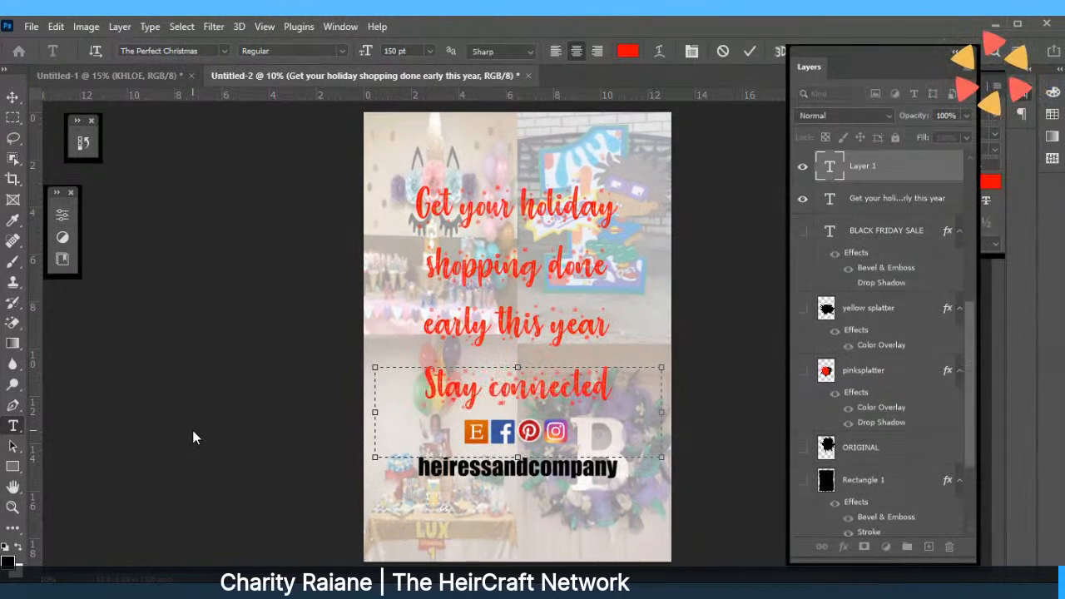
Make the 'Stay connected' text 72 pt and black.
{"action": "key", "text": "ctrl+a"}
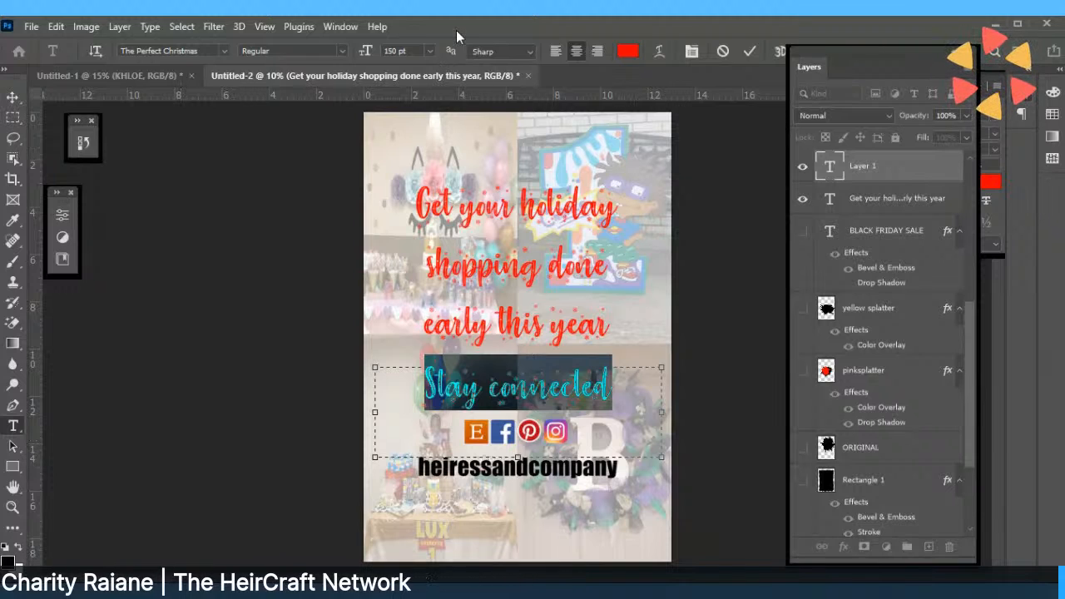
{"action": "left_click", "coordinate": [427, 52]}
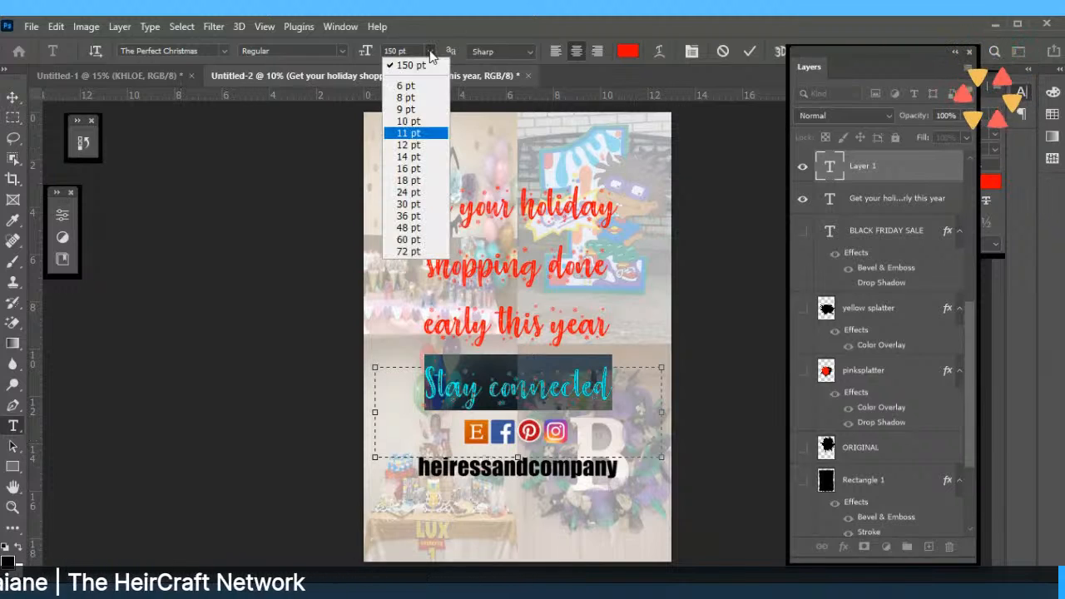
{"action": "left_click", "coordinate": [408, 252]}
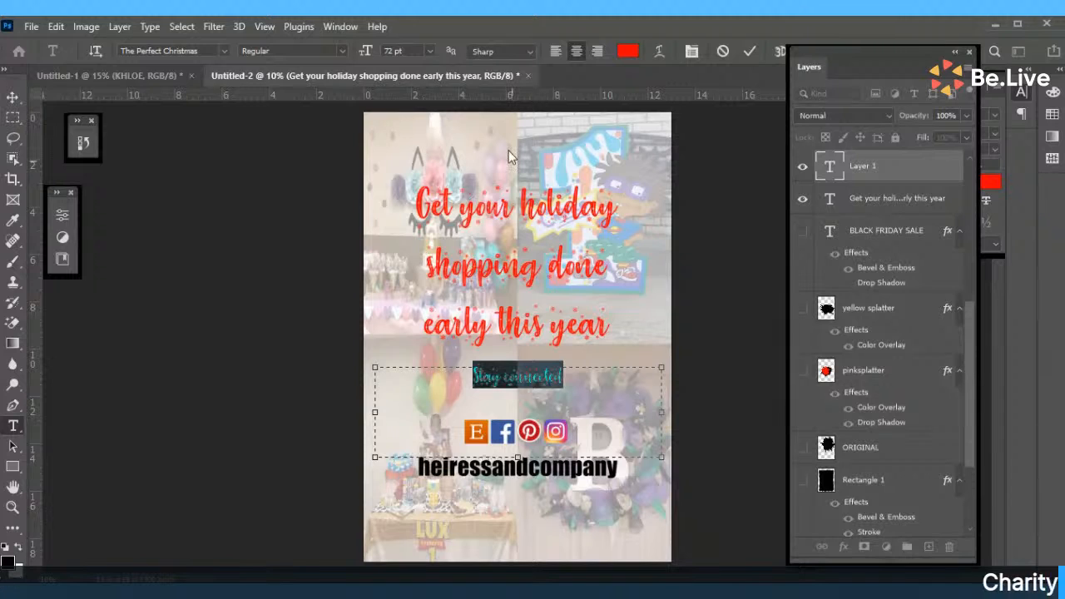
{"action": "left_click", "coordinate": [627, 51]}
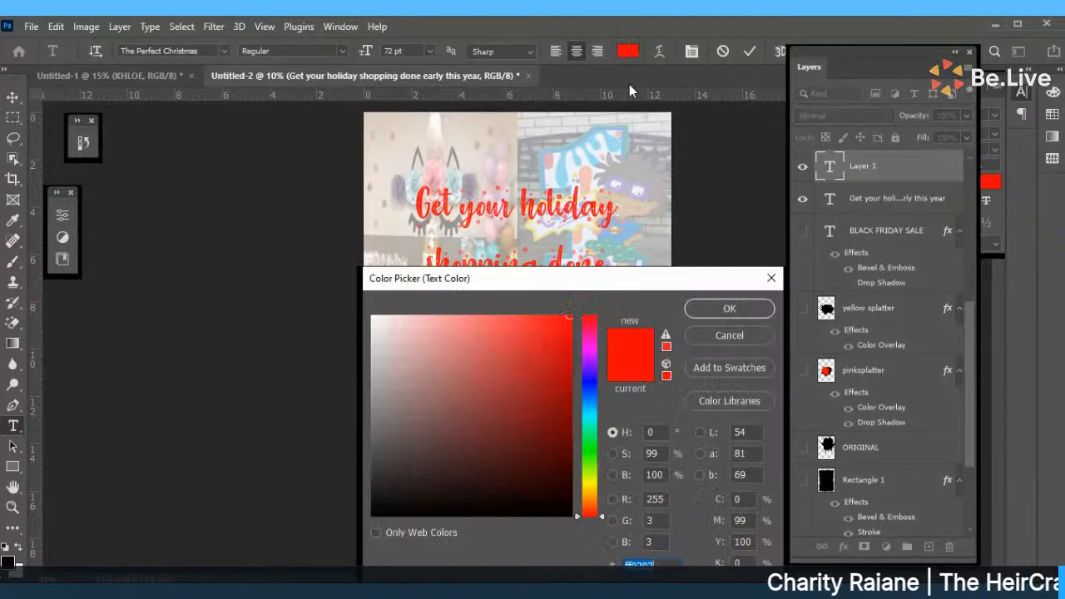
{"action": "left_click", "coordinate": [572, 515]}
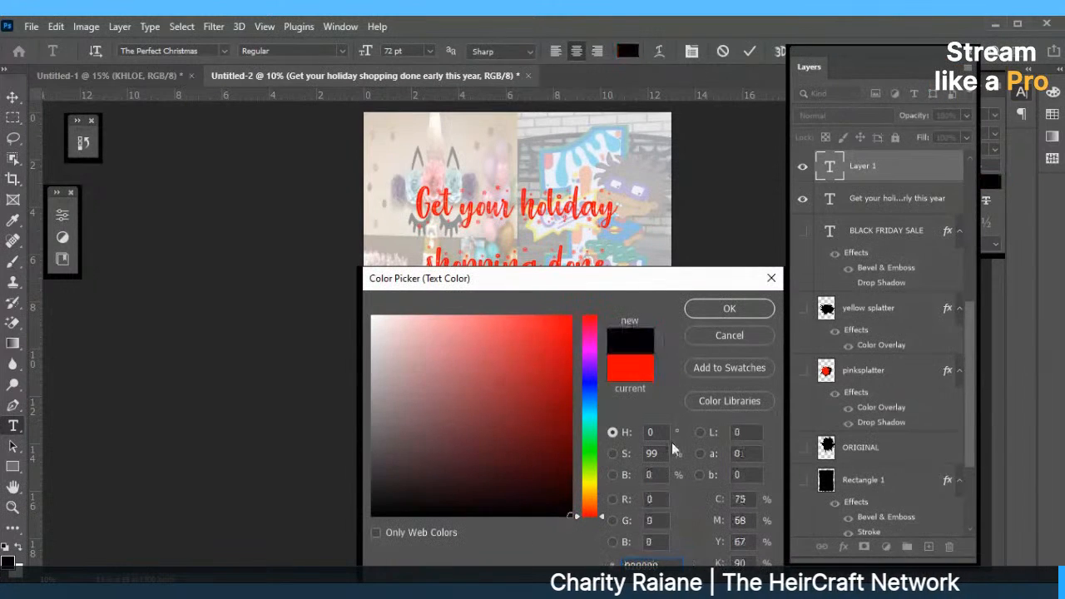
{"action": "left_click", "coordinate": [729, 308]}
{"action": "left_click", "coordinate": [513, 231]}
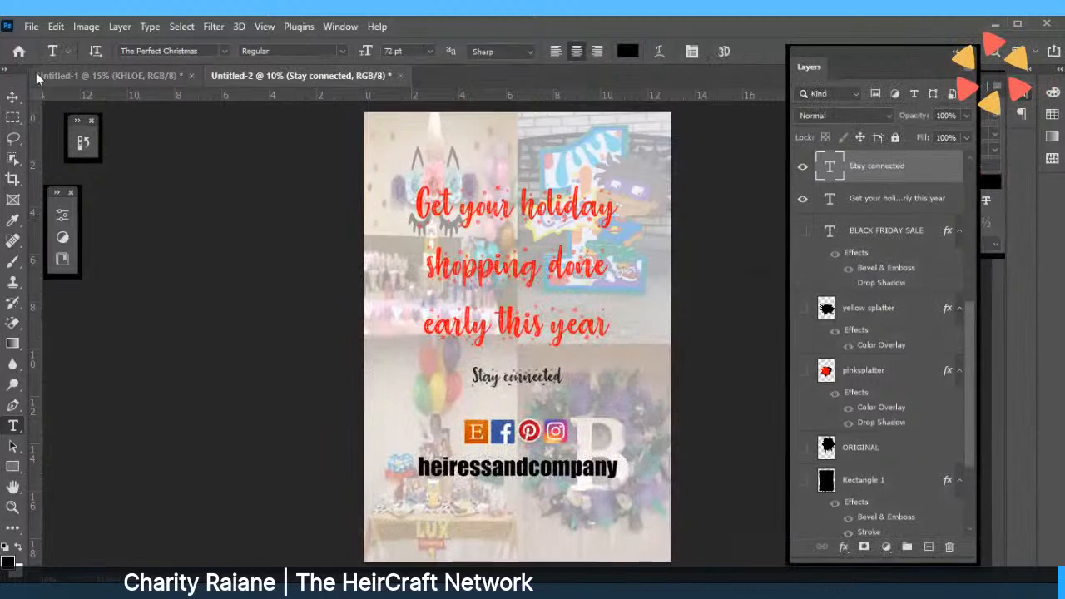
Move 'Stay connected' closer to the icons, lower the holiday headline, and draw a new text box near the top.
{"action": "left_click", "coordinate": [13, 98]}
{"action": "left_click_drag", "start_coordinate": [532, 383], "coordinate": [535, 407]}
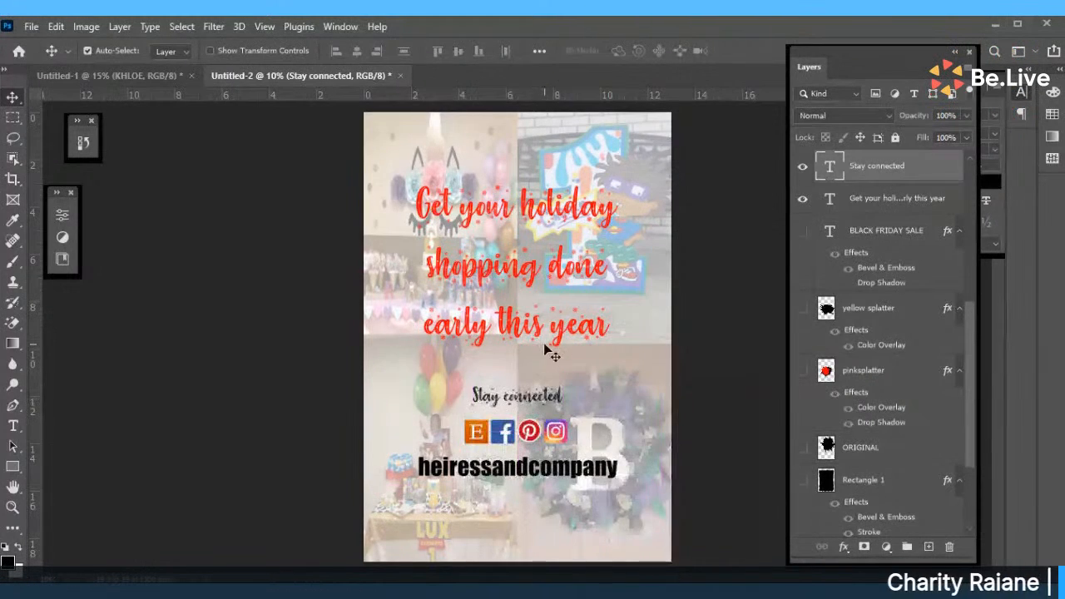
{"action": "mouse_move", "coordinate": [546, 350]}
{"action": "left_mouse_down"}
{"action": "mouse_move", "coordinate": [534, 348]}
{"action": "mouse_move", "coordinate": [534, 359]}
{"action": "left_mouse_up"}
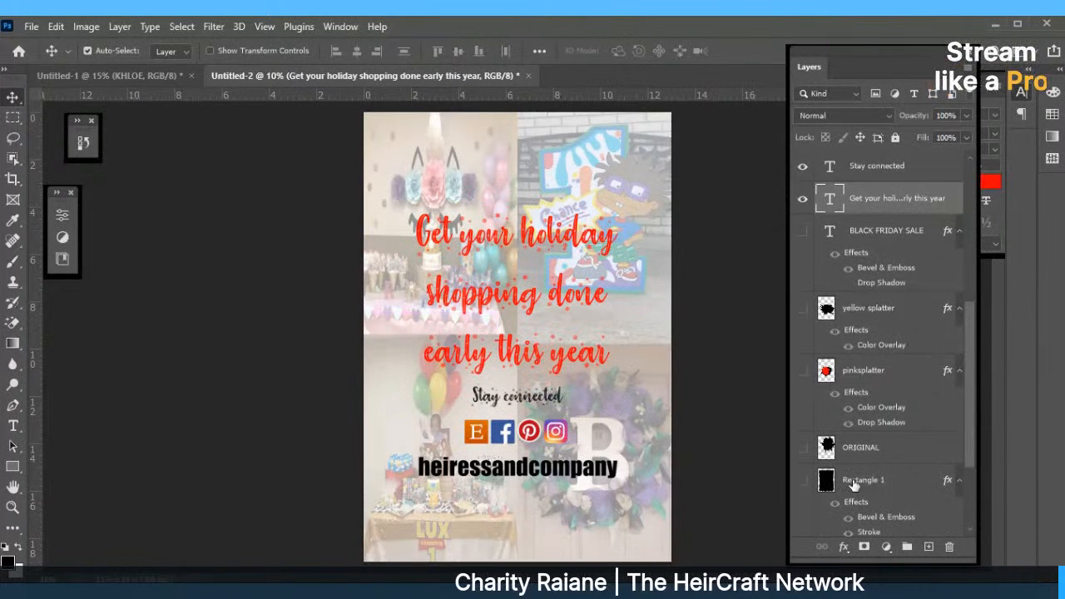
{"action": "left_click", "coordinate": [12, 425]}
{"action": "left_click_drag", "start_coordinate": [402, 138], "coordinate": [661, 213]}
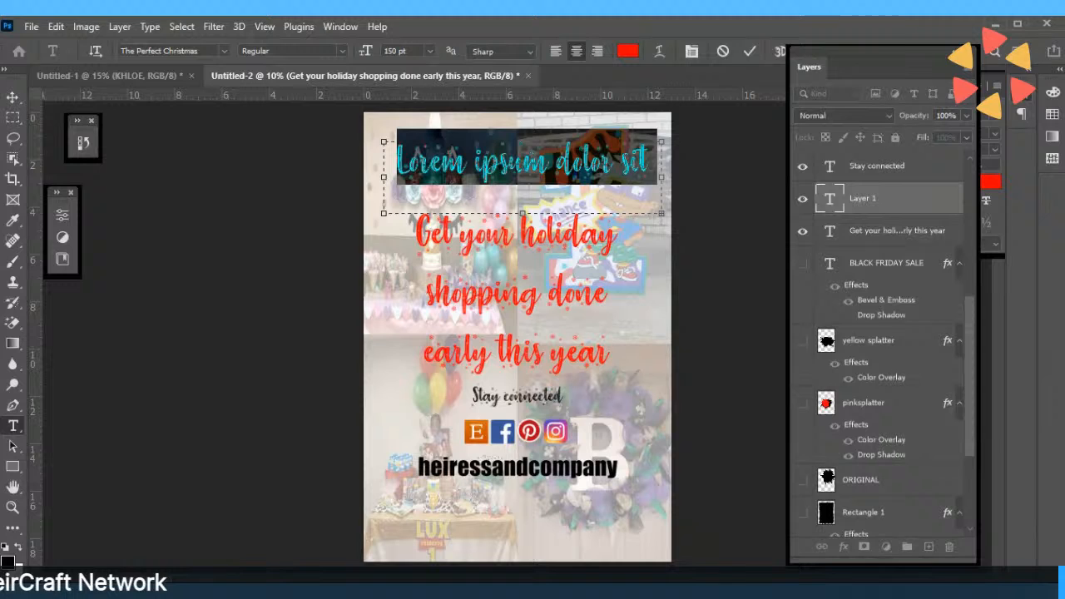
Switch the heading to Bebas Neue, retype it as BLACK BLACK FRIDAY SALE, and select it for recolouring.
{"action": "left_click", "coordinate": [224, 50]}
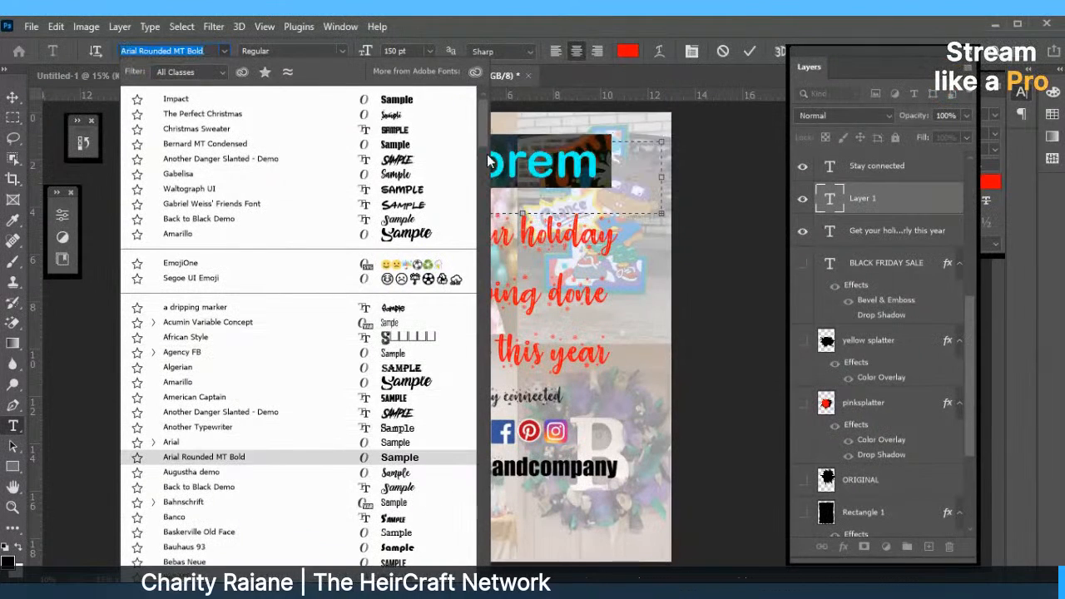
{"action": "left_click_drag", "start_coordinate": [485, 122], "coordinate": [481, 177]}
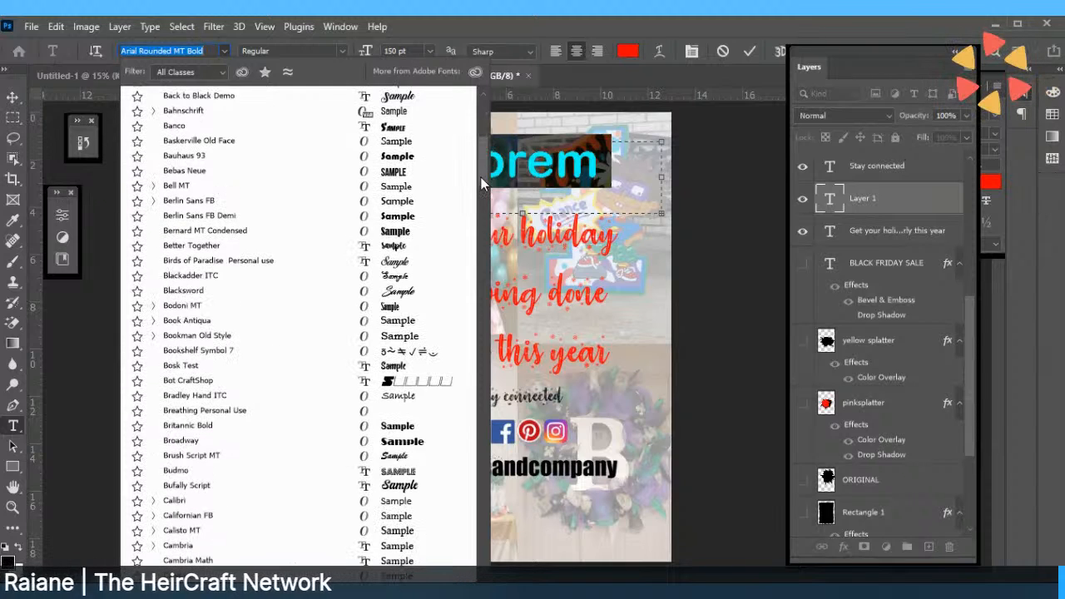
{"action": "left_click", "coordinate": [396, 172]}
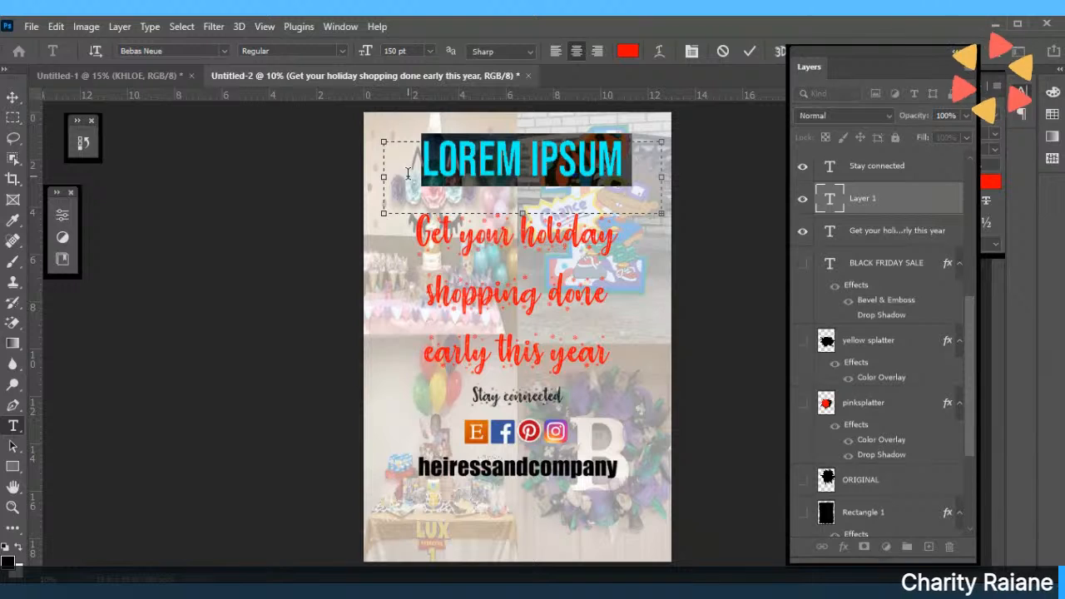
{"action": "type", "text": "BLACK F"}
{"action": "key", "text": "BackSpace"}
{"action": "key", "text": "BackSpace"}
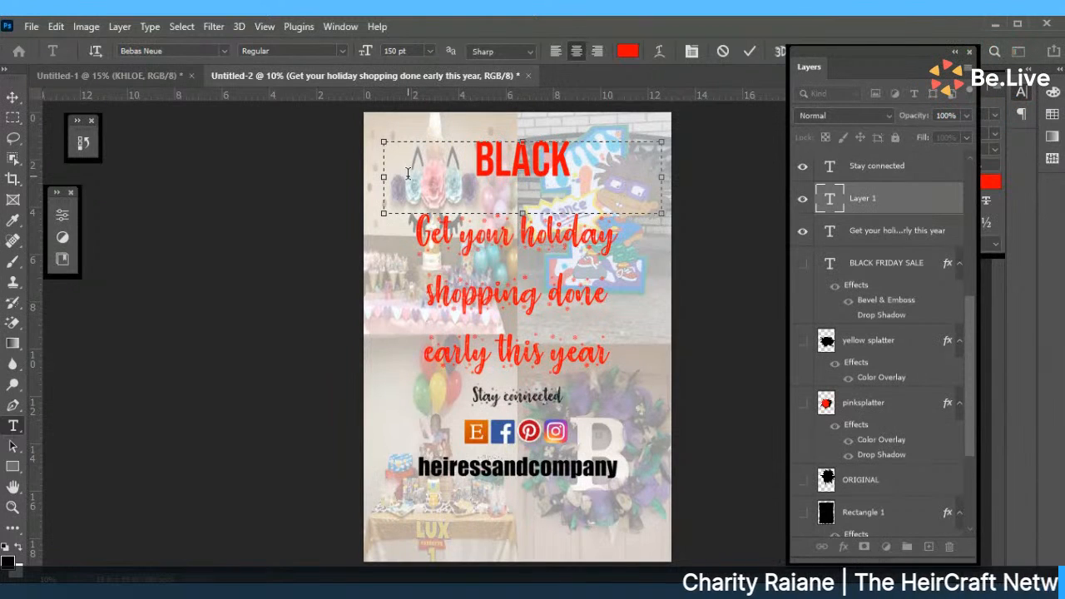
{"action": "type", "text": "BLACK FRIDAY SALE"}
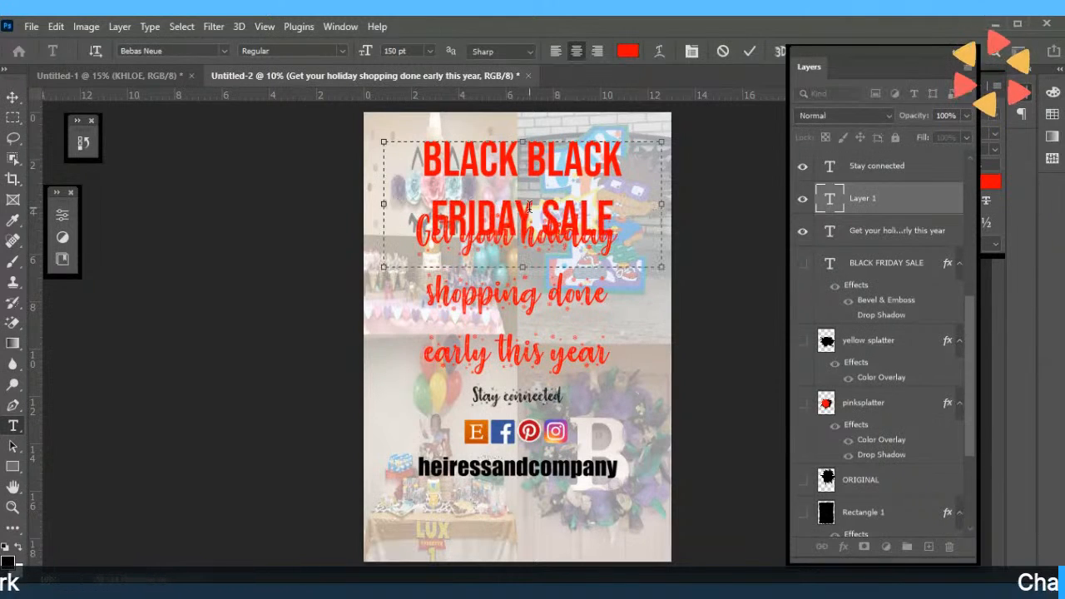
{"action": "left_click_drag", "start_coordinate": [616, 204], "coordinate": [573, 107]}
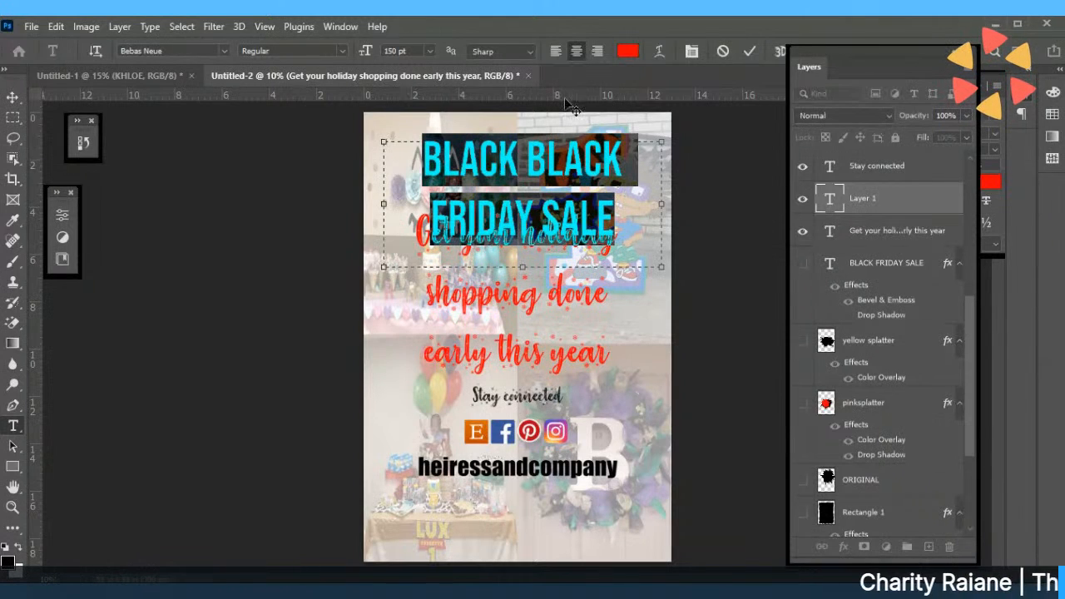
{"action": "left_click", "coordinate": [629, 52]}
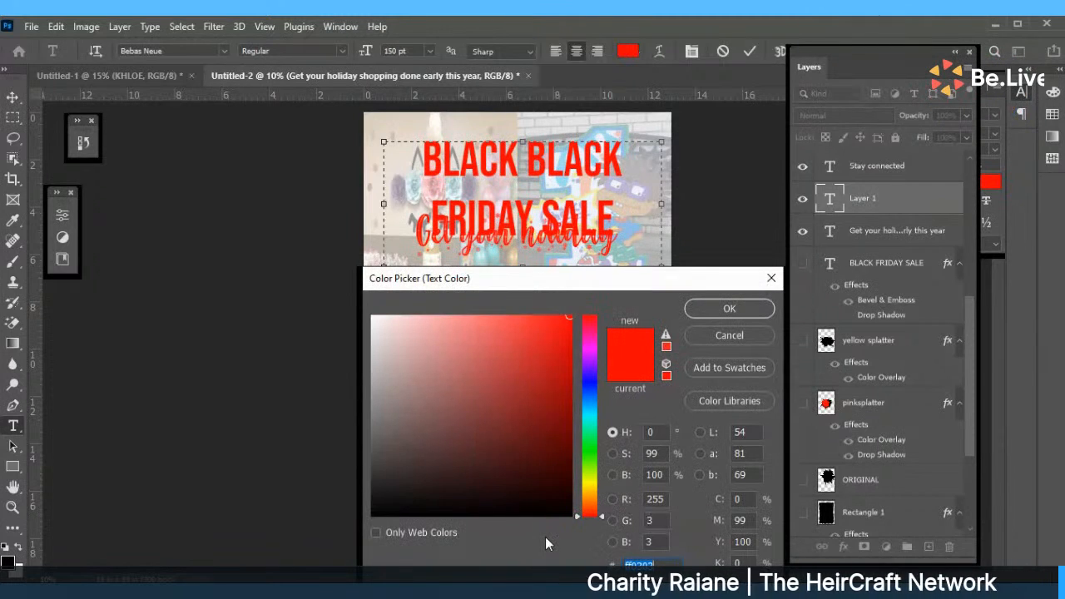
Make the heading black and delete the duplicate BLACK so it reads BLACK FRIDAY SALE.
{"action": "left_click", "coordinate": [729, 309]}
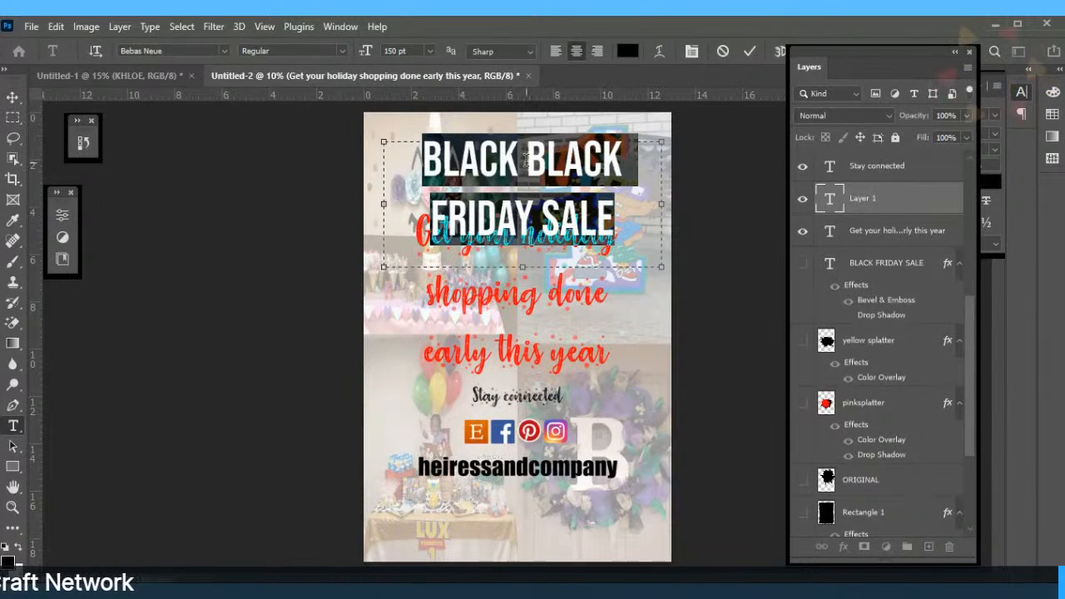
{"action": "left_click", "coordinate": [475, 158]}
{"action": "key", "text": "BackSpace"}
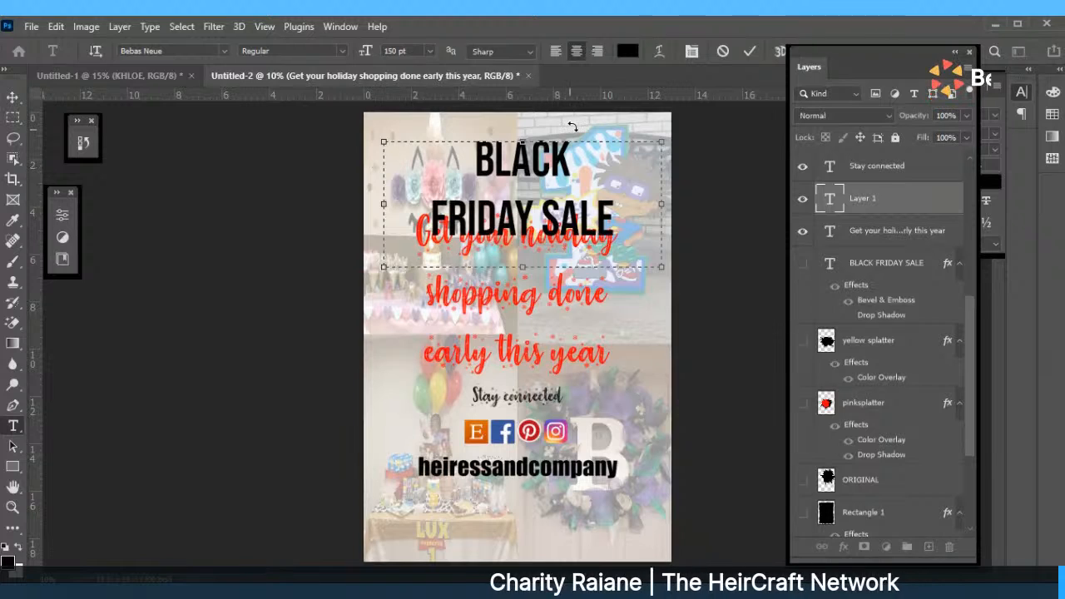
{"action": "left_click", "coordinate": [420, 221]}
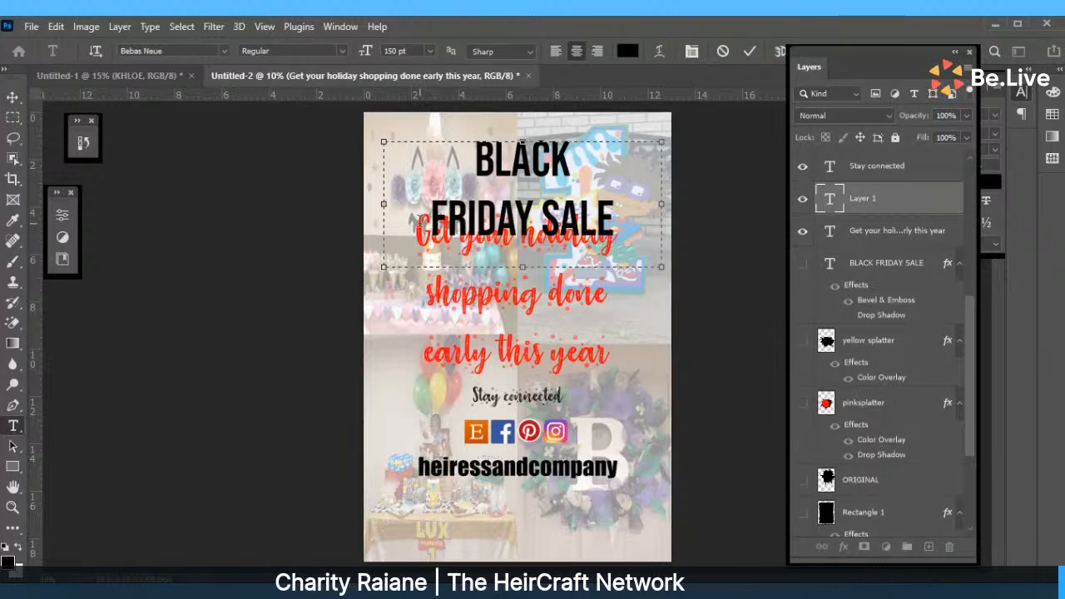
{"action": "key", "text": "BackSpace"}
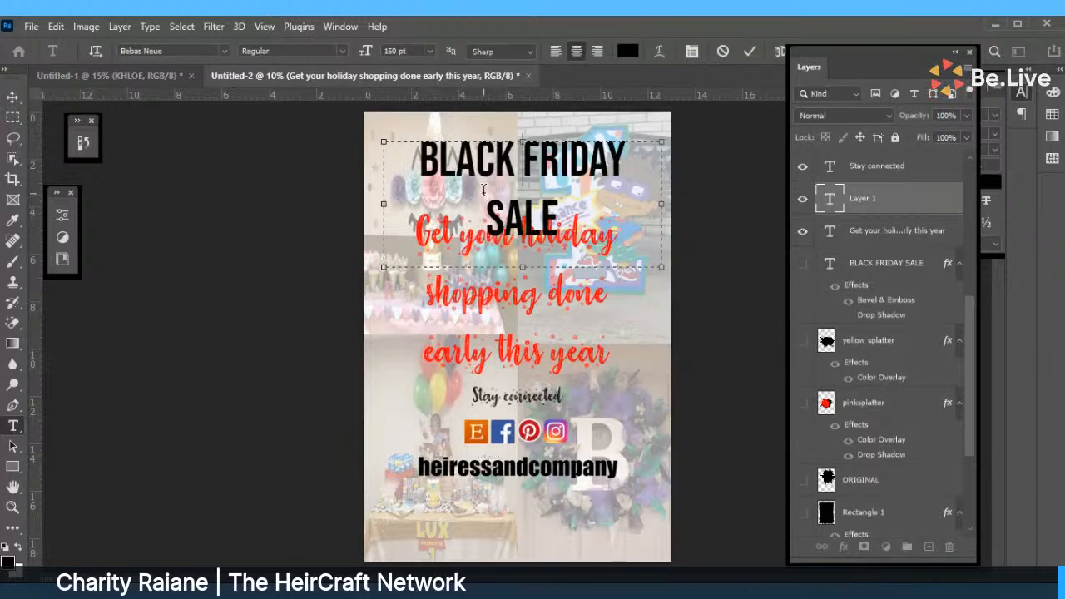
{"action": "key", "text": "Return"}
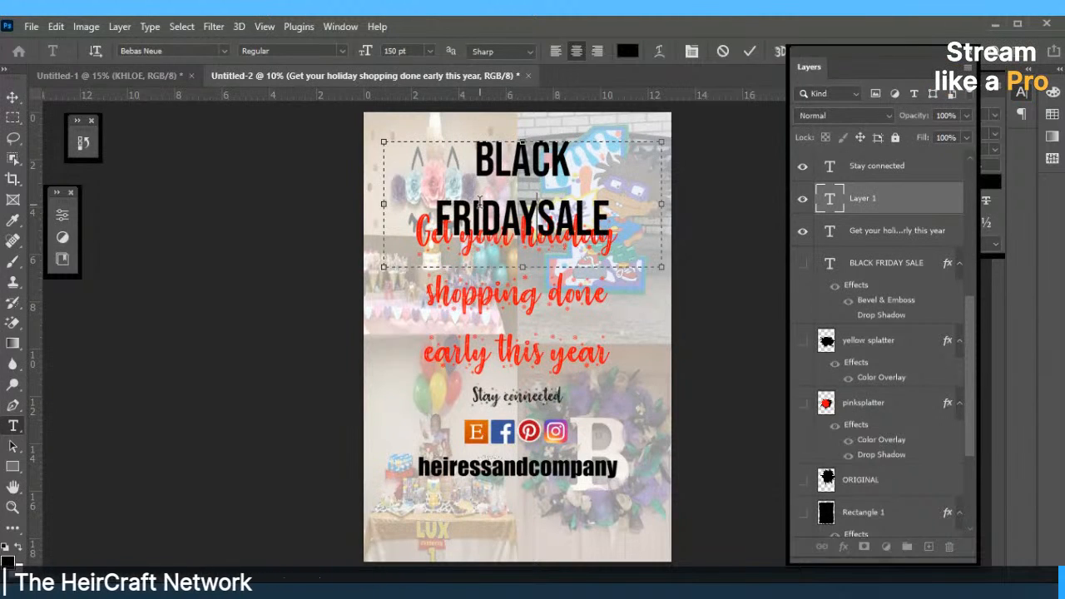
{"action": "key", "text": "ctrl+z"}
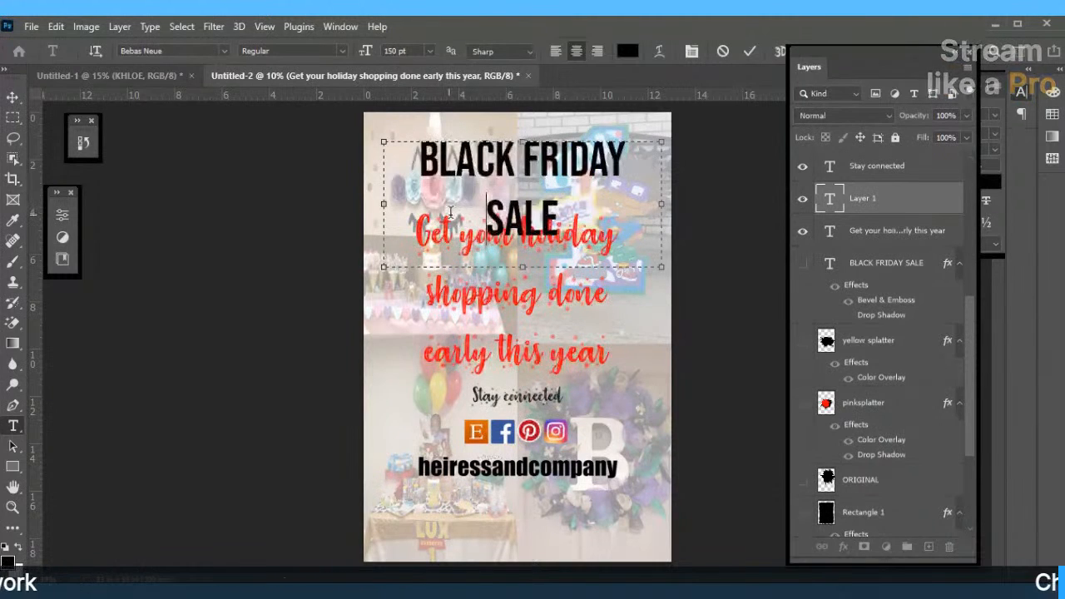
Resize the whole heading to 60 pt and commit the text.
{"action": "key", "text": "ctrl+a"}
{"action": "left_click", "coordinate": [429, 50]}
{"action": "left_click", "coordinate": [408, 239]}
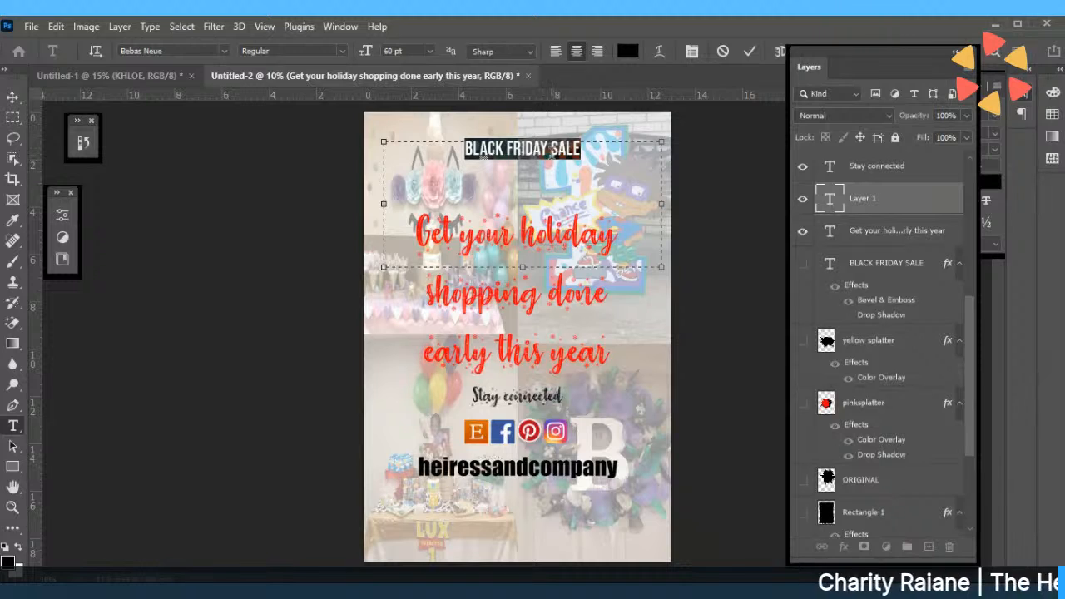
{"action": "left_click", "coordinate": [751, 52]}
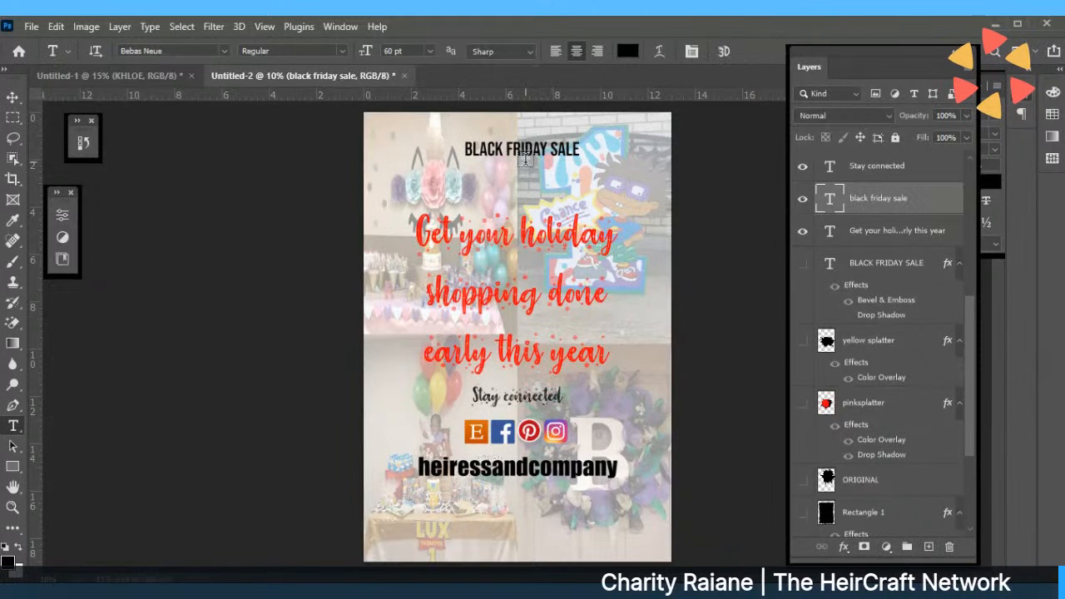
{"action": "key", "text": "v"}
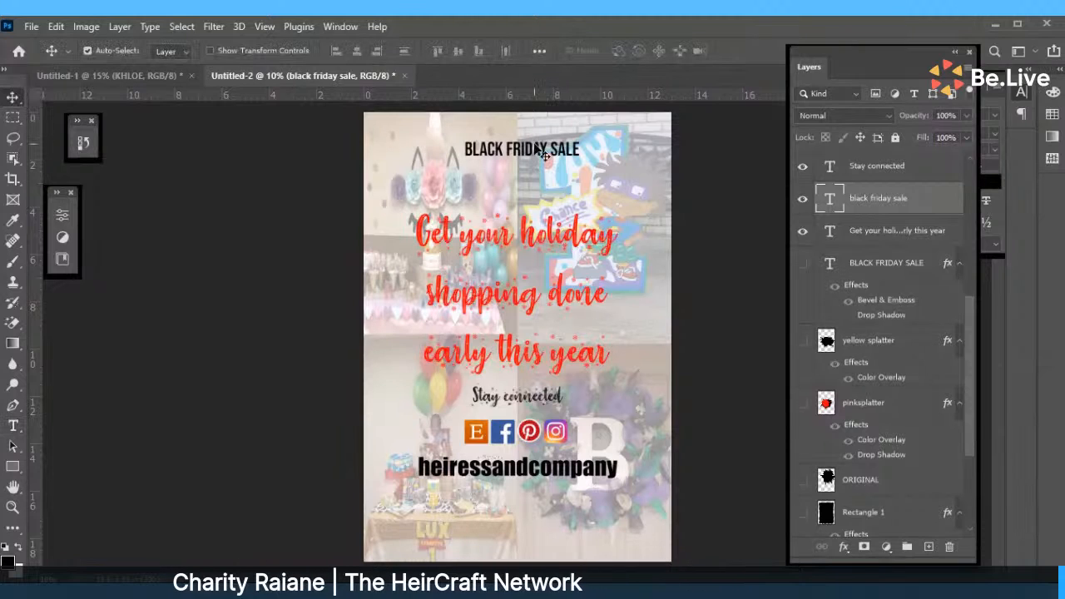
Nudge BLACK FRIDAY SALE into place and raise the Get your holiday headline.
{"action": "left_click_drag", "start_coordinate": [535, 148], "coordinate": [530, 145]}
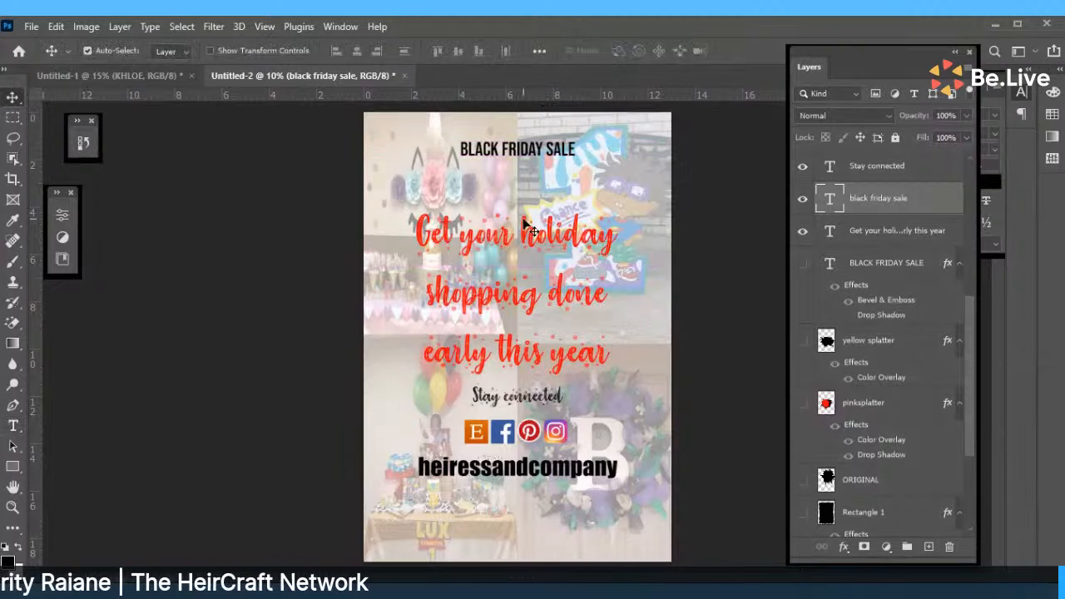
{"action": "left_click_drag", "start_coordinate": [524, 236], "coordinate": [526, 199]}
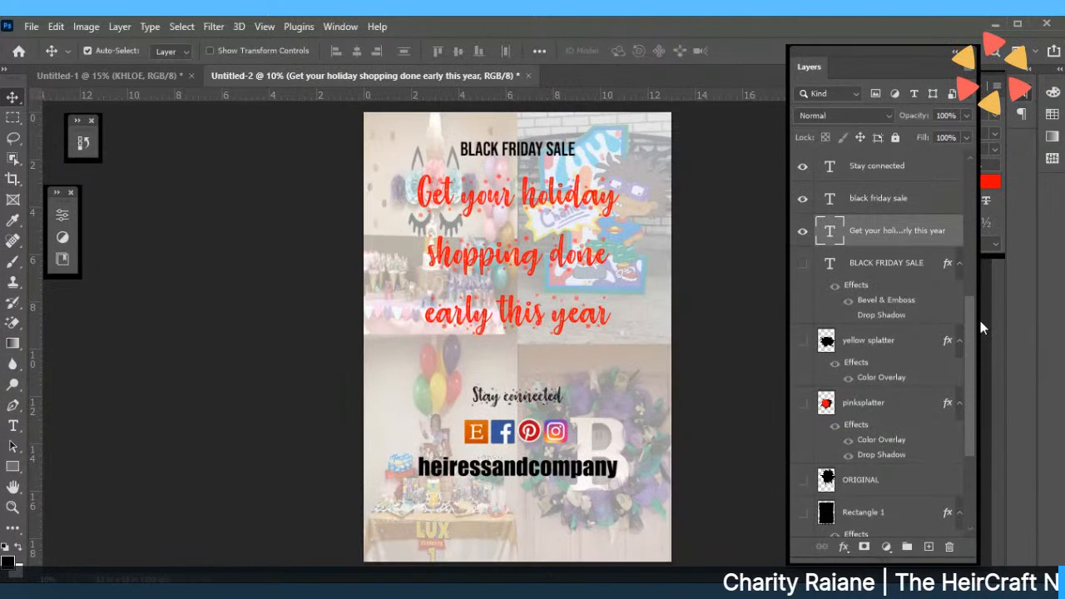
{"action": "left_click_drag", "start_coordinate": [972, 323], "coordinate": [970, 336]}
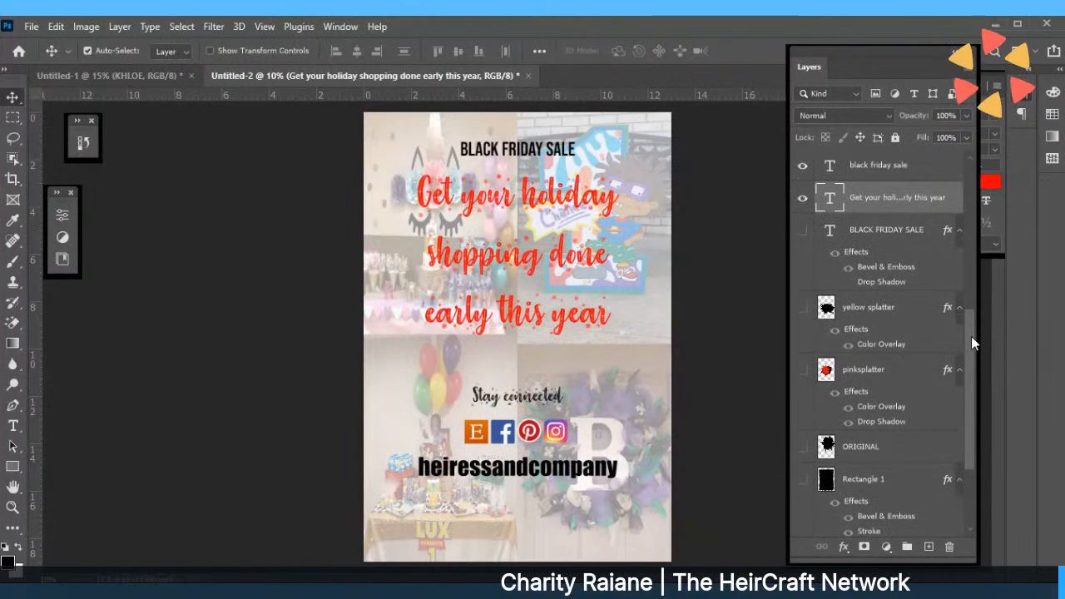
Move the heiressandcompany handle down to the poster's bottom edge.
{"action": "left_click", "coordinate": [511, 471]}
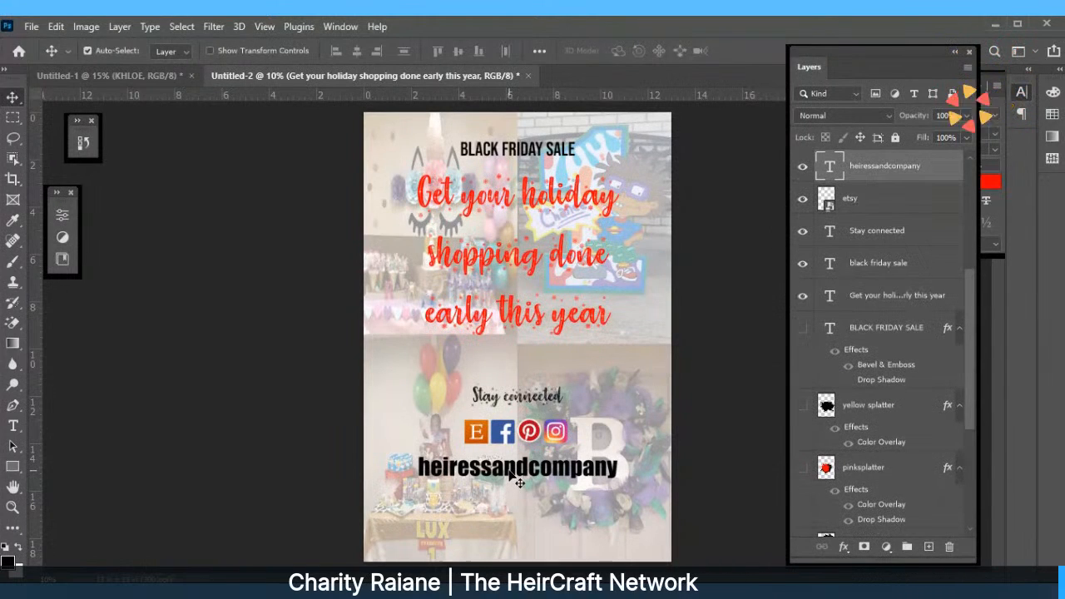
{"action": "left_click_drag", "start_coordinate": [511, 473], "coordinate": [509, 530]}
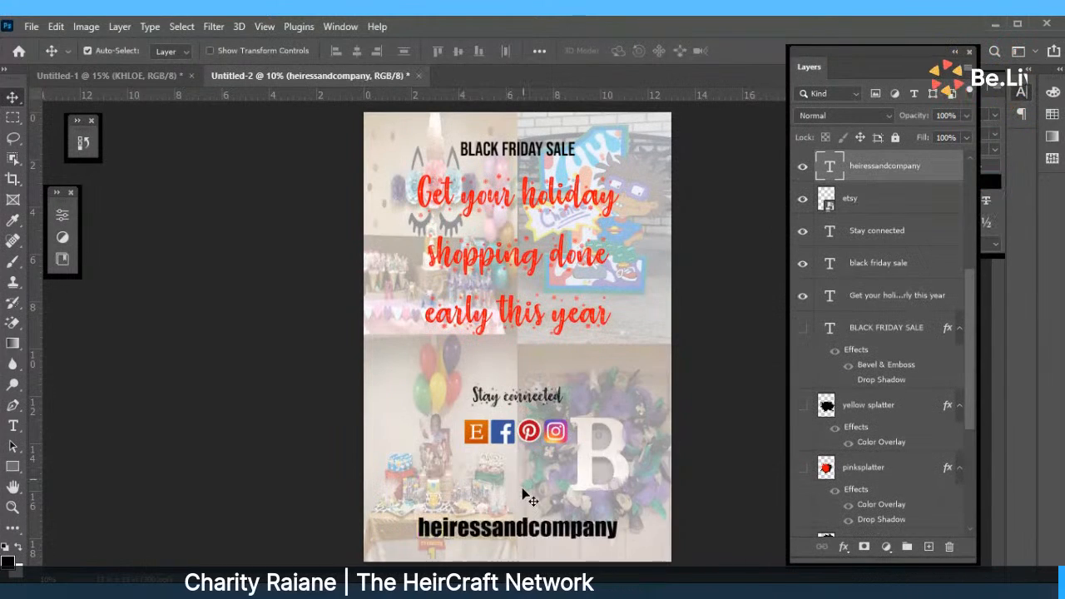
{"action": "left_click", "coordinate": [484, 441]}
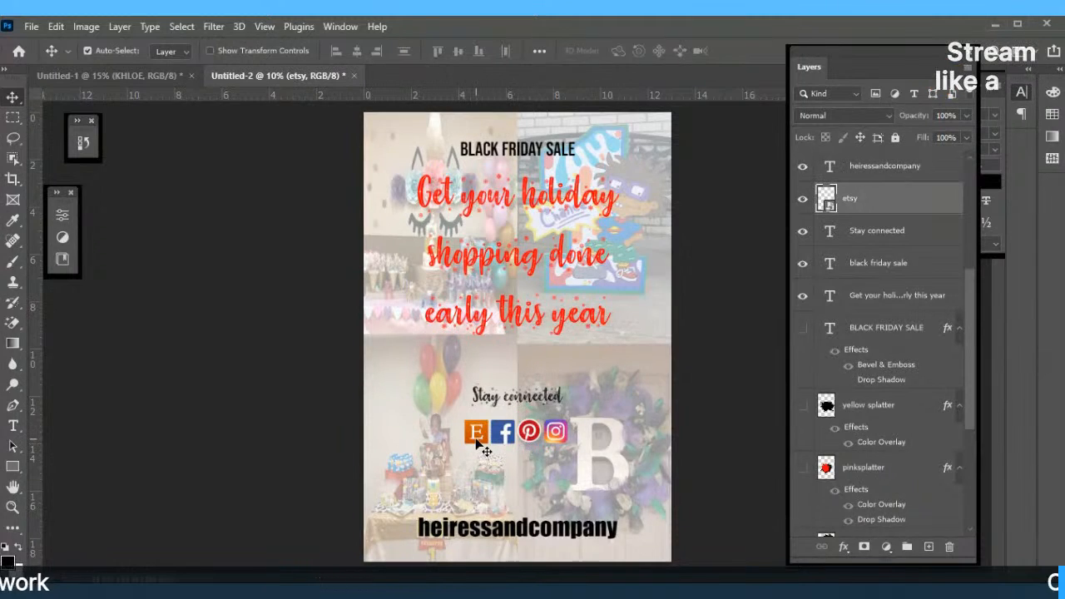
{"action": "left_click_drag", "start_coordinate": [476, 438], "coordinate": [504, 433]}
{"action": "key", "text": "ctrl+z"}
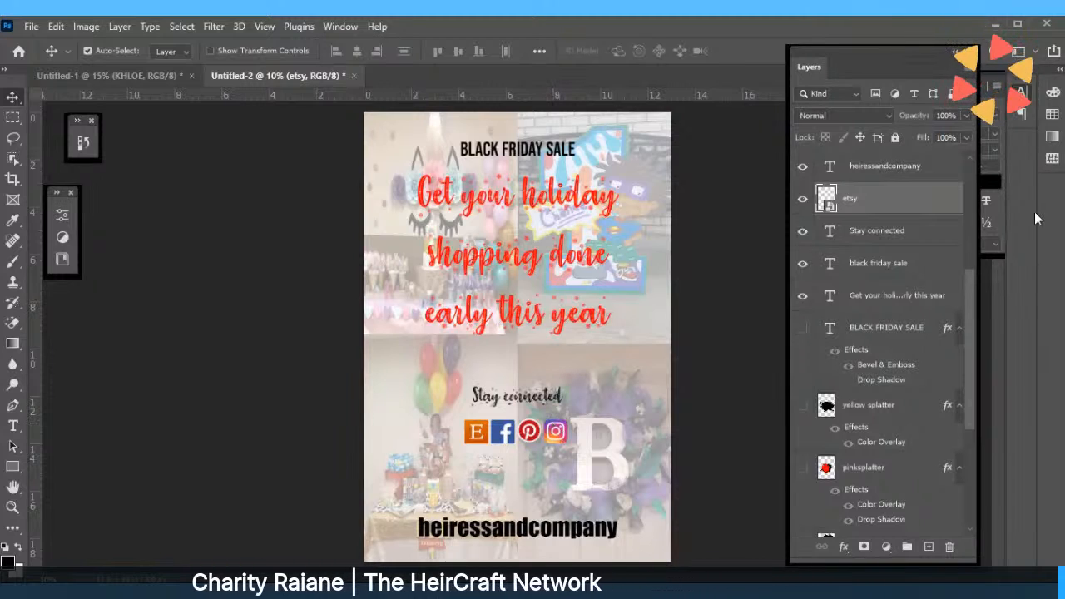
{"action": "left_click_drag", "start_coordinate": [972, 320], "coordinate": [970, 193]}
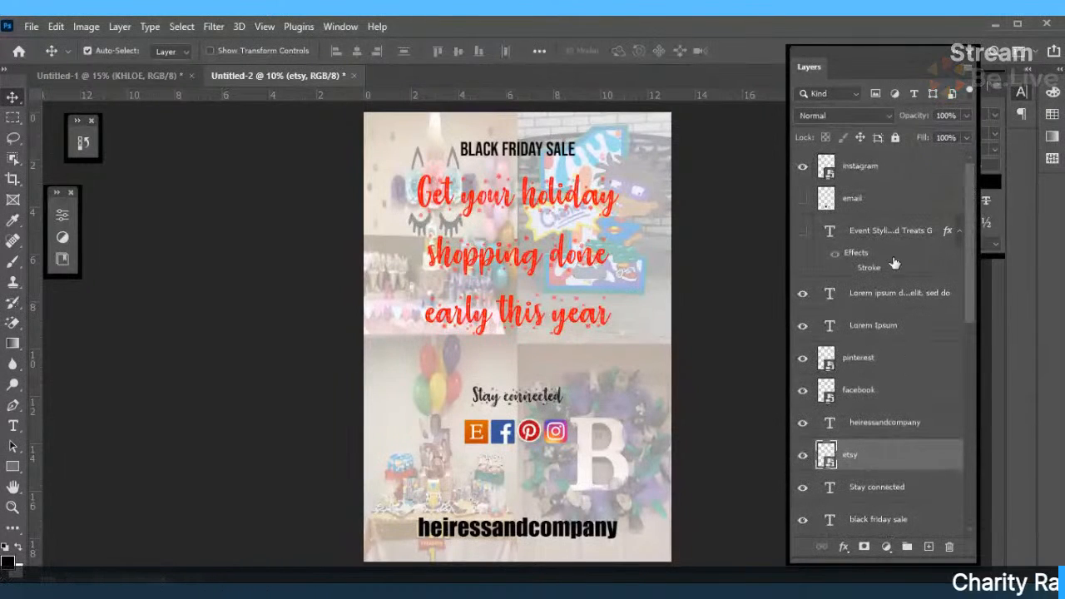
Link the instagram, etsy, facebook and pinterest icon layers together.
{"action": "left_click", "coordinate": [862, 172]}
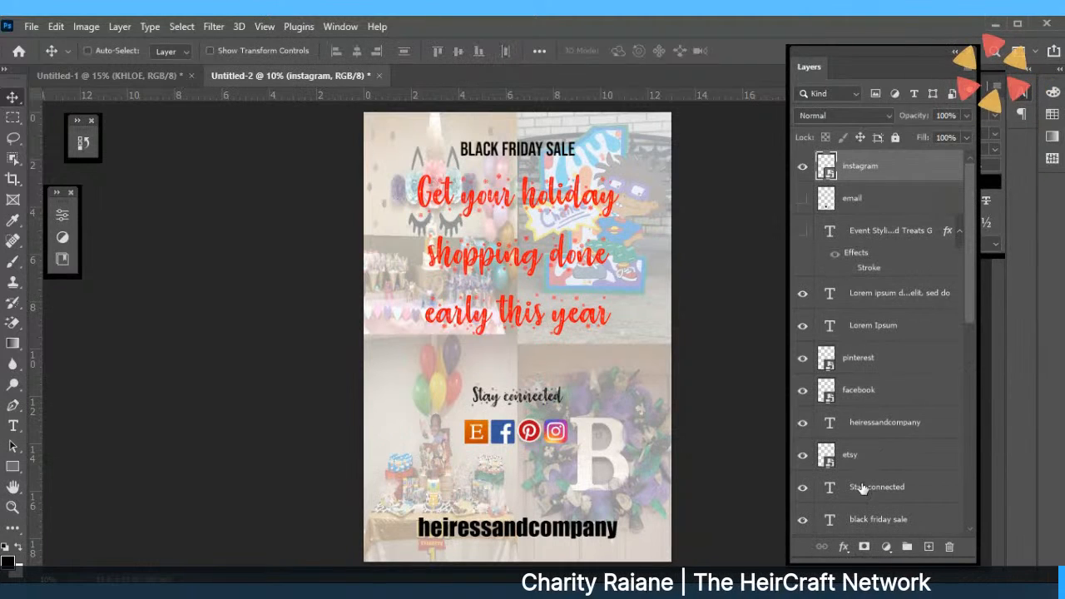
{"action": "left_click", "coordinate": [853, 455], "text": "ctrl"}
{"action": "left_click", "coordinate": [857, 390], "text": "ctrl"}
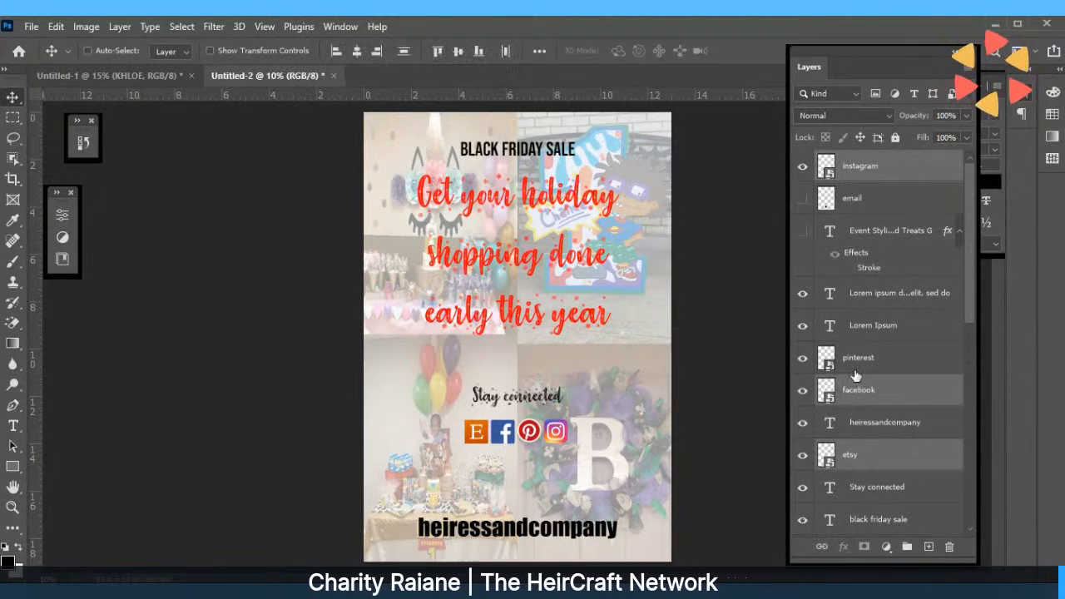
{"action": "left_click", "coordinate": [852, 368], "text": "ctrl"}
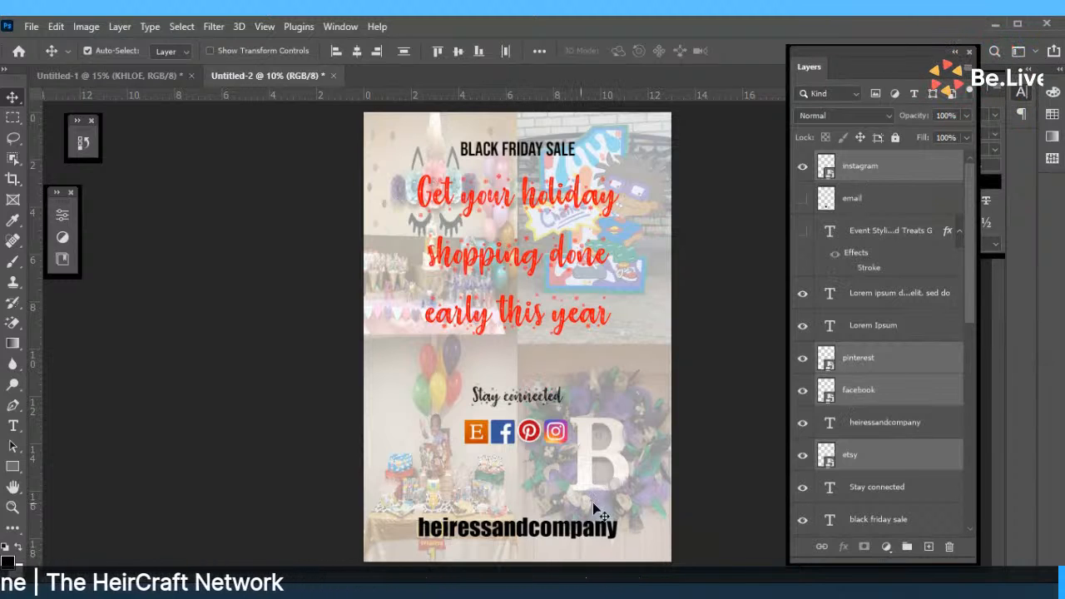
{"action": "right_click", "coordinate": [872, 163]}
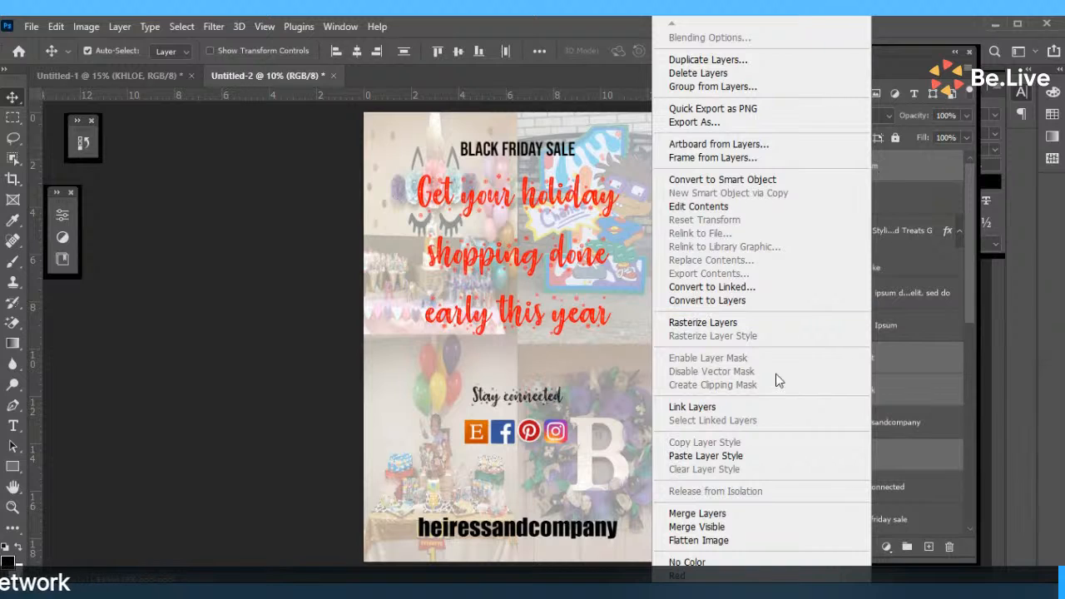
{"action": "left_click", "coordinate": [715, 406]}
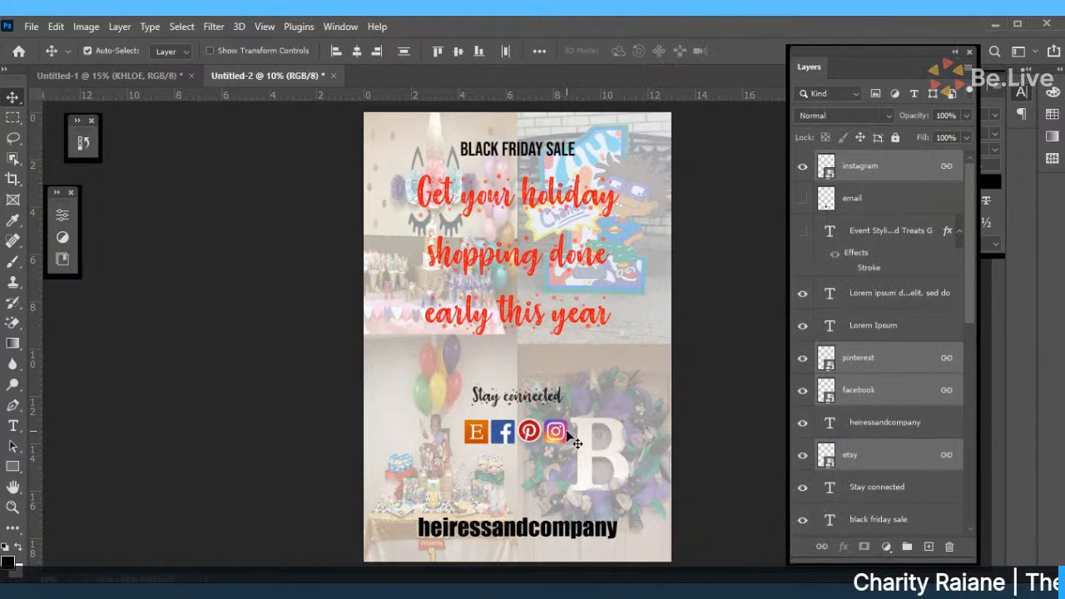
Lower the linked icons, the holiday headline and Stay connected to sit above the handle.
{"action": "mouse_move", "coordinate": [575, 444]}
{"action": "left_mouse_down"}
{"action": "mouse_move", "coordinate": [563, 459]}
{"action": "mouse_move", "coordinate": [564, 498]}
{"action": "left_mouse_up"}
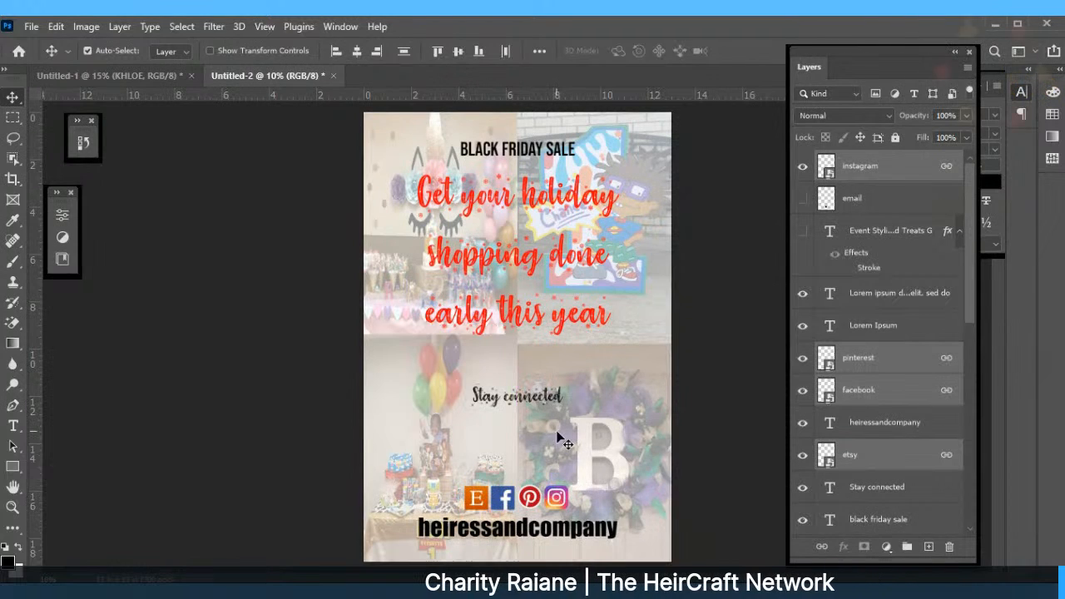
{"action": "mouse_move", "coordinate": [547, 214]}
{"action": "left_mouse_down"}
{"action": "mouse_move", "coordinate": [545, 240]}
{"action": "mouse_move", "coordinate": [546, 228]}
{"action": "left_mouse_up"}
{"action": "left_click_drag", "start_coordinate": [537, 396], "coordinate": [541, 470]}
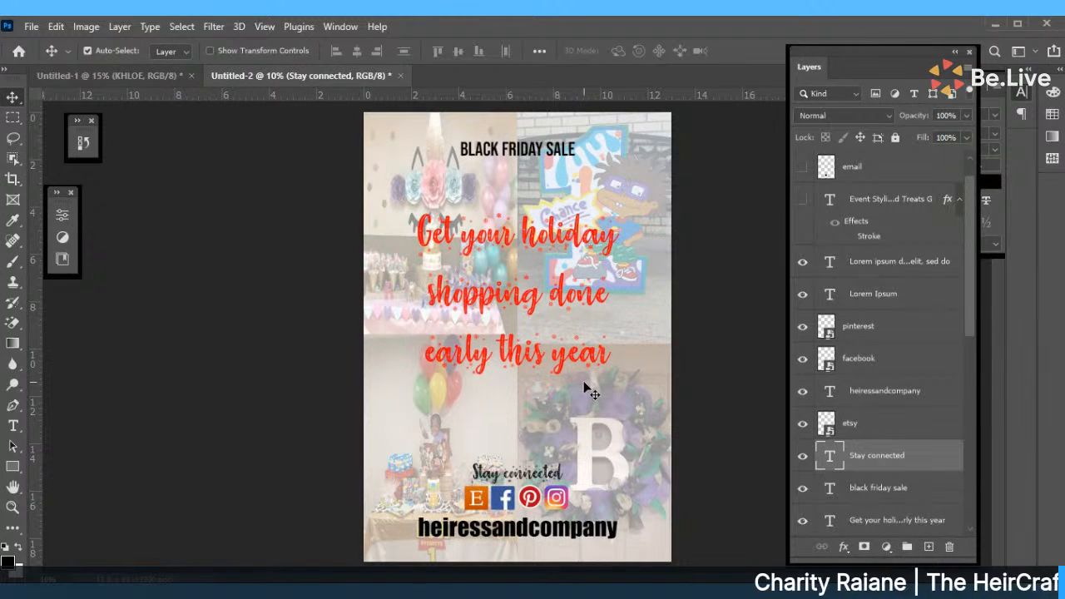
Lower the holiday headline and re-commit the BLACK FRIDAY SALE text layer.
{"action": "left_click_drag", "start_coordinate": [532, 302], "coordinate": [529, 341]}
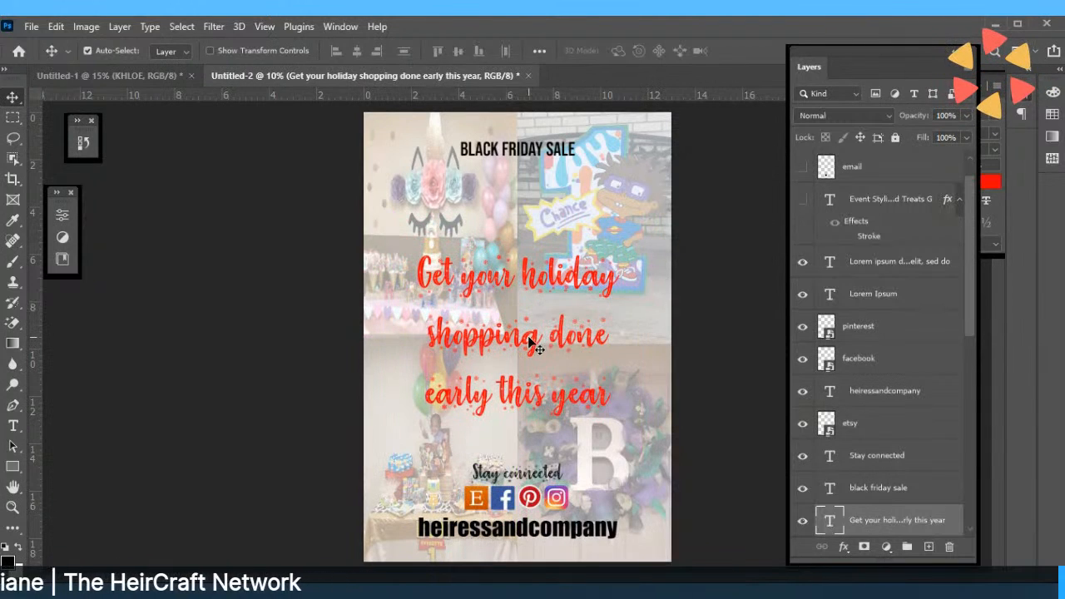
{"action": "left_click", "coordinate": [514, 154]}
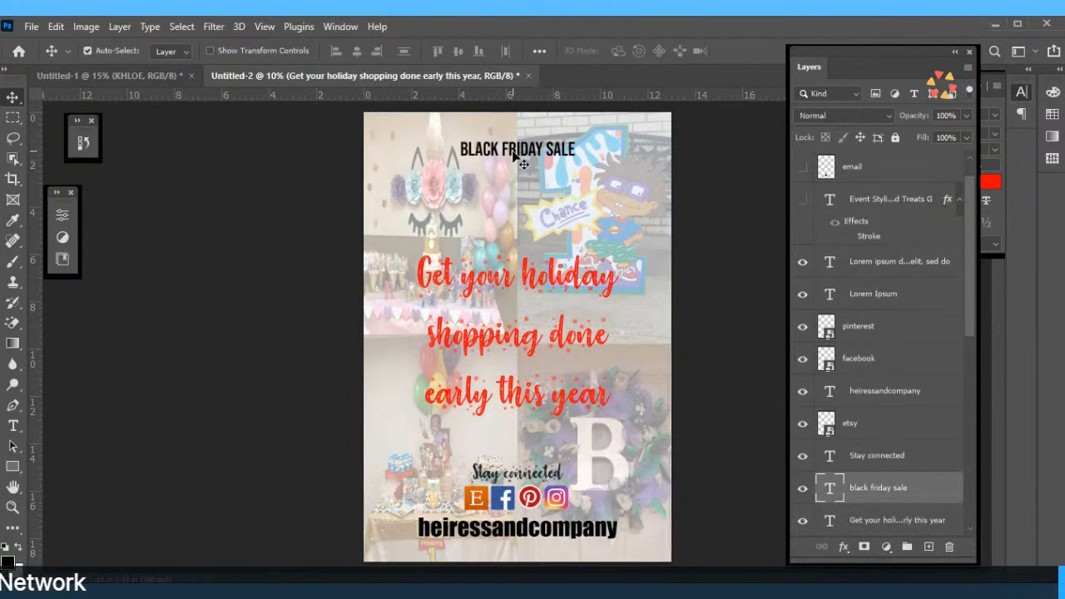
{"action": "left_click_drag", "start_coordinate": [513, 154], "coordinate": [513, 158]}
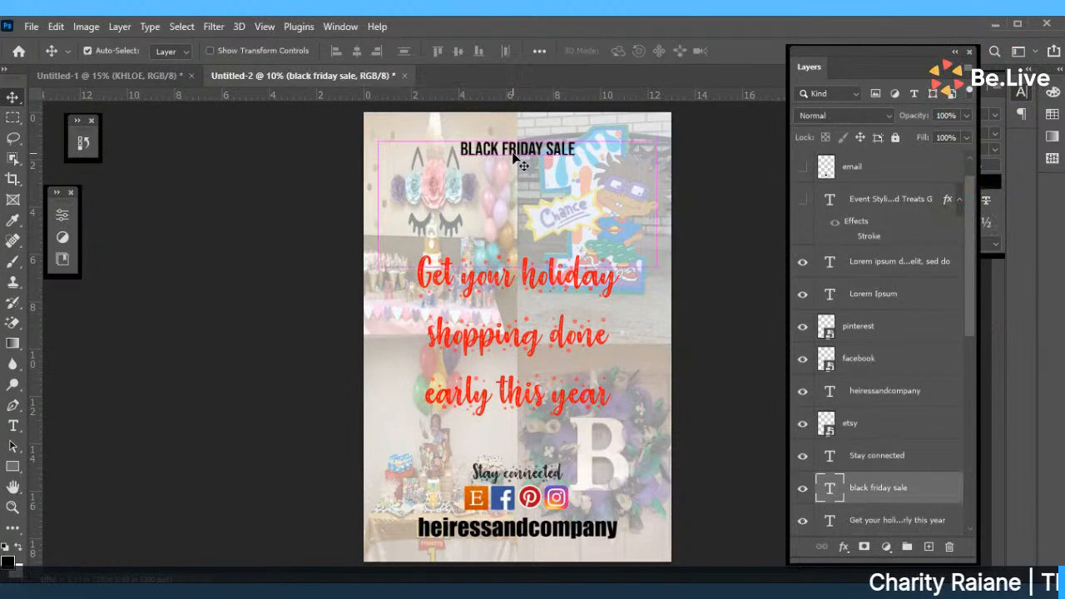
{"action": "double_click", "coordinate": [515, 150]}
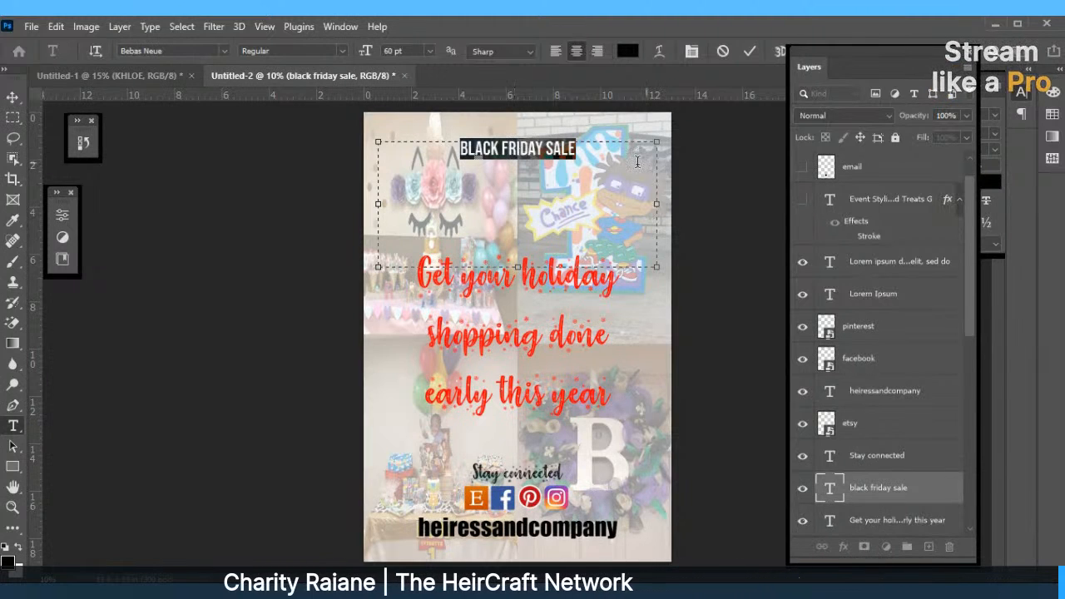
{"action": "left_click", "coordinate": [749, 50]}
{"action": "key", "text": "v"}
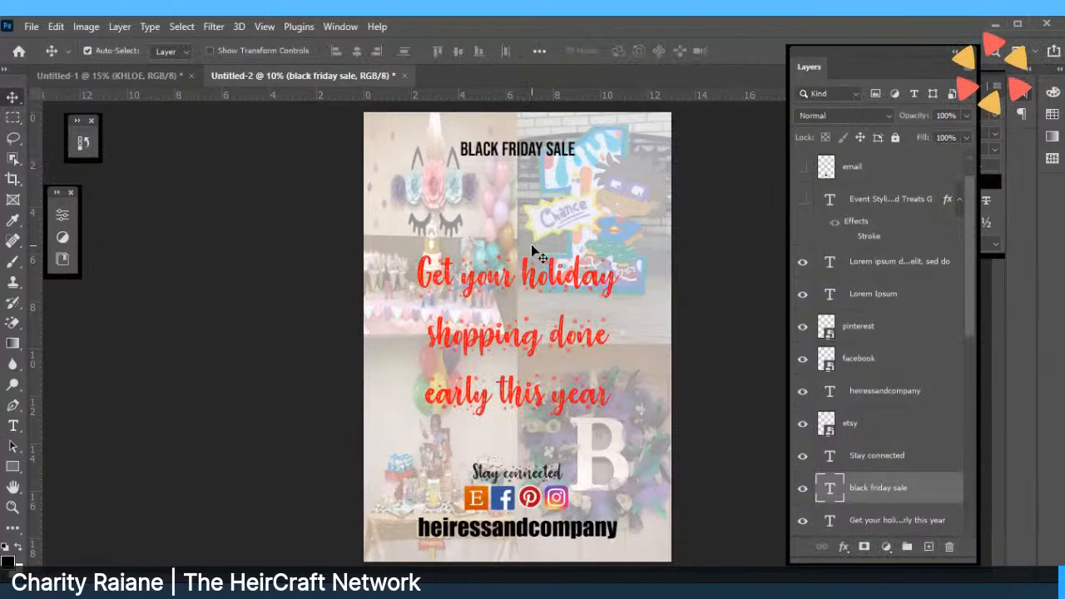
Raise the red holiday headline toward the title and commit its text.
{"action": "left_click_drag", "start_coordinate": [530, 277], "coordinate": [533, 235]}
{"action": "double_click", "coordinate": [534, 235]}
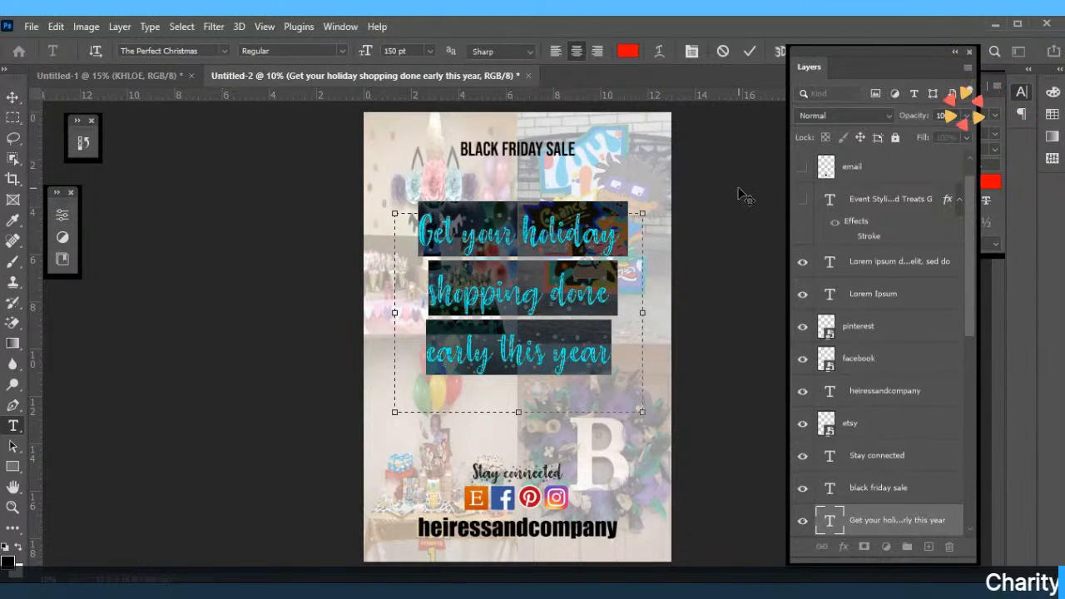
{"action": "left_click_drag", "start_coordinate": [970, 253], "coordinate": [970, 321]}
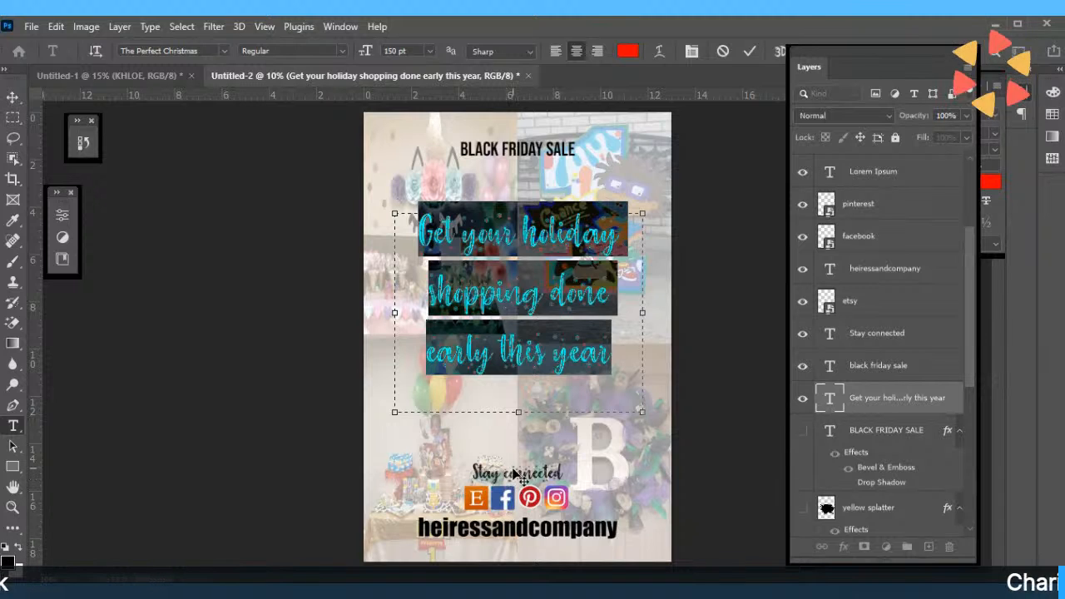
{"action": "left_click", "coordinate": [750, 50]}
{"action": "key", "text": "v"}
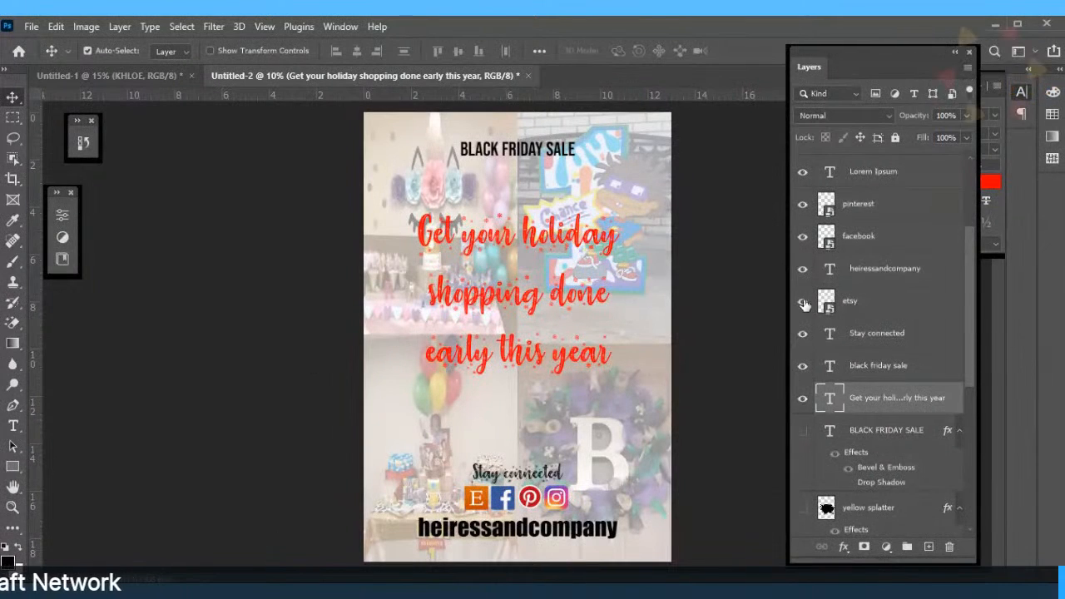
Add a Drop Shadow effect to the red holiday headline.
{"action": "left_click", "coordinate": [845, 549]}
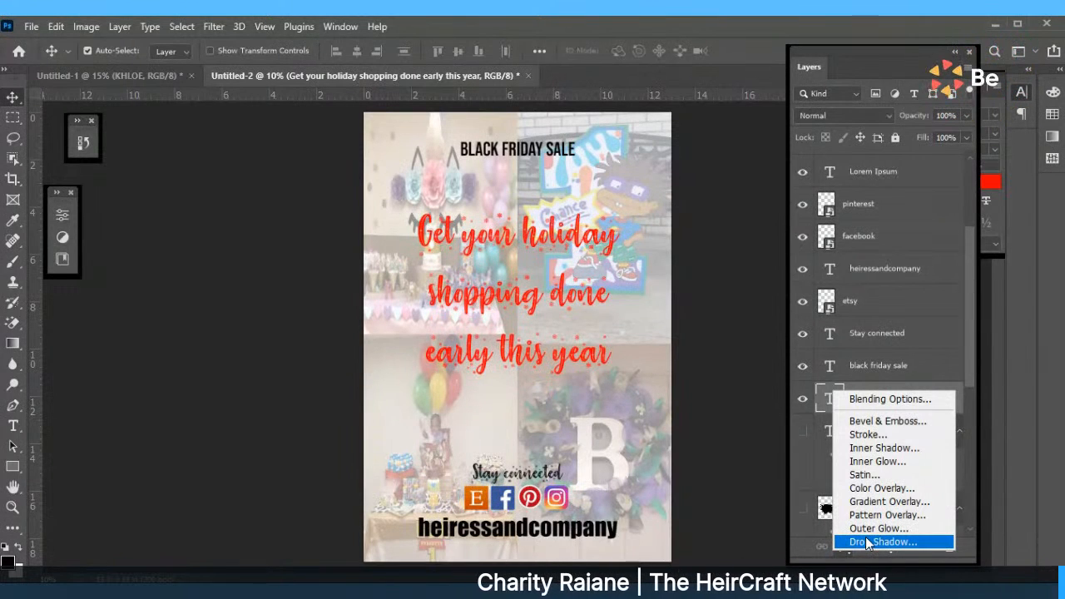
{"action": "left_click", "coordinate": [867, 541]}
{"action": "left_click_drag", "start_coordinate": [371, 208], "coordinate": [191, 197]}
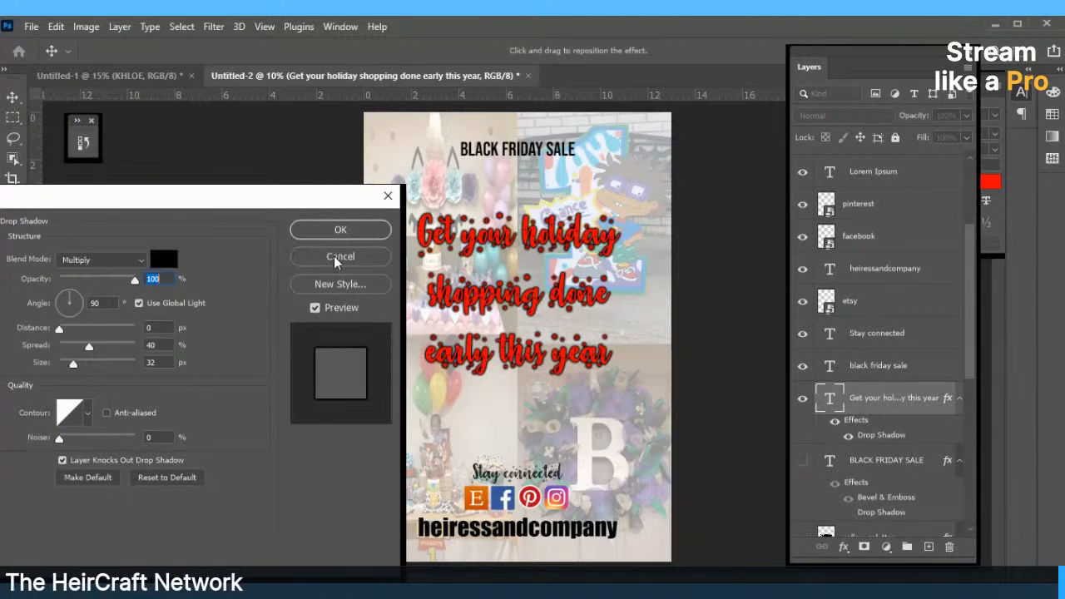
Set the drop shadow colour to near-black in the Color Picker.
{"action": "left_click", "coordinate": [160, 258]}
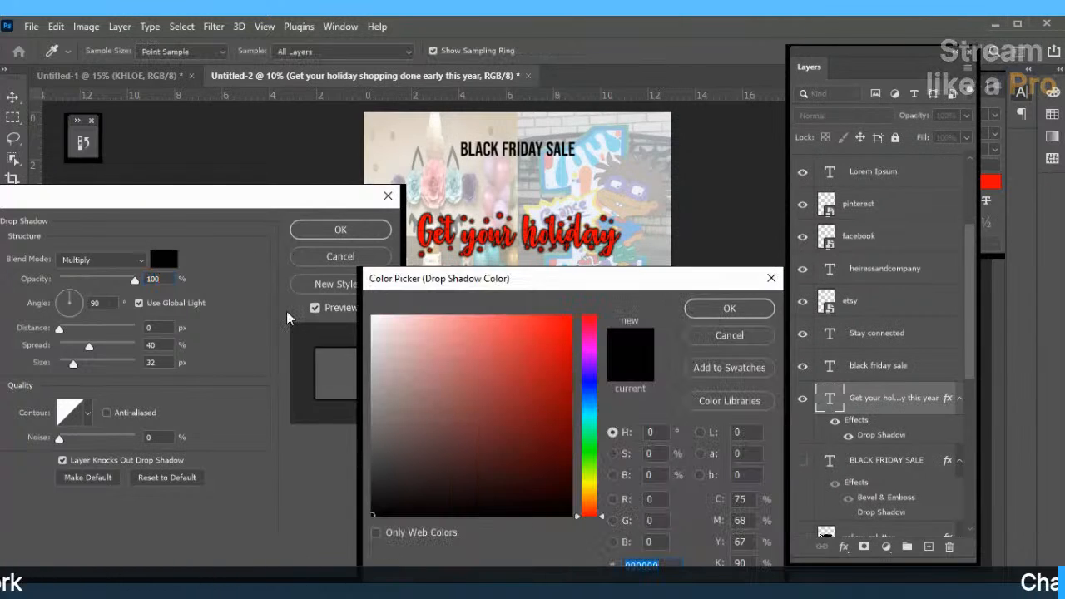
{"action": "left_click", "coordinate": [591, 462]}
{"action": "left_click_drag", "start_coordinate": [590, 464], "coordinate": [591, 458]}
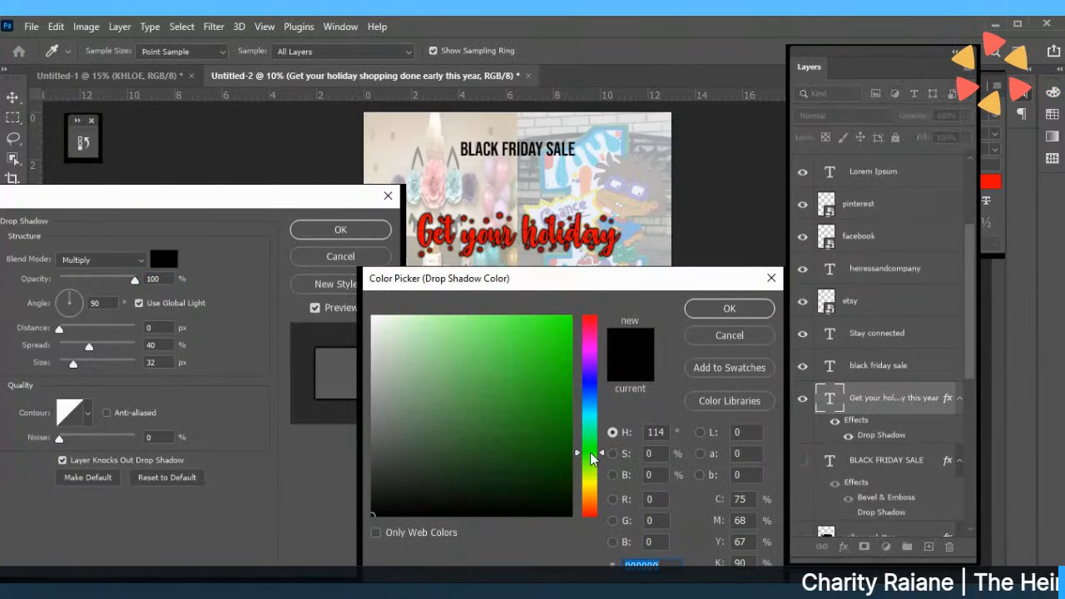
{"action": "mouse_move", "coordinate": [564, 374]}
{"action": "left_mouse_down"}
{"action": "mouse_move", "coordinate": [569, 328]}
{"action": "mouse_move", "coordinate": [573, 384]}
{"action": "left_mouse_up"}
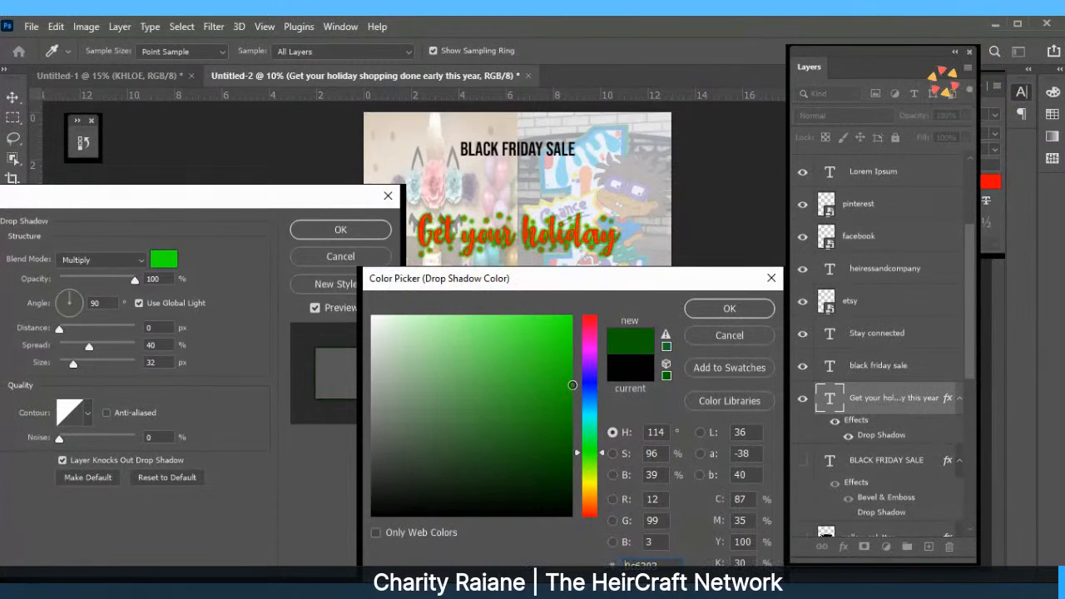
{"action": "left_click_drag", "start_coordinate": [572, 385], "coordinate": [572, 507]}
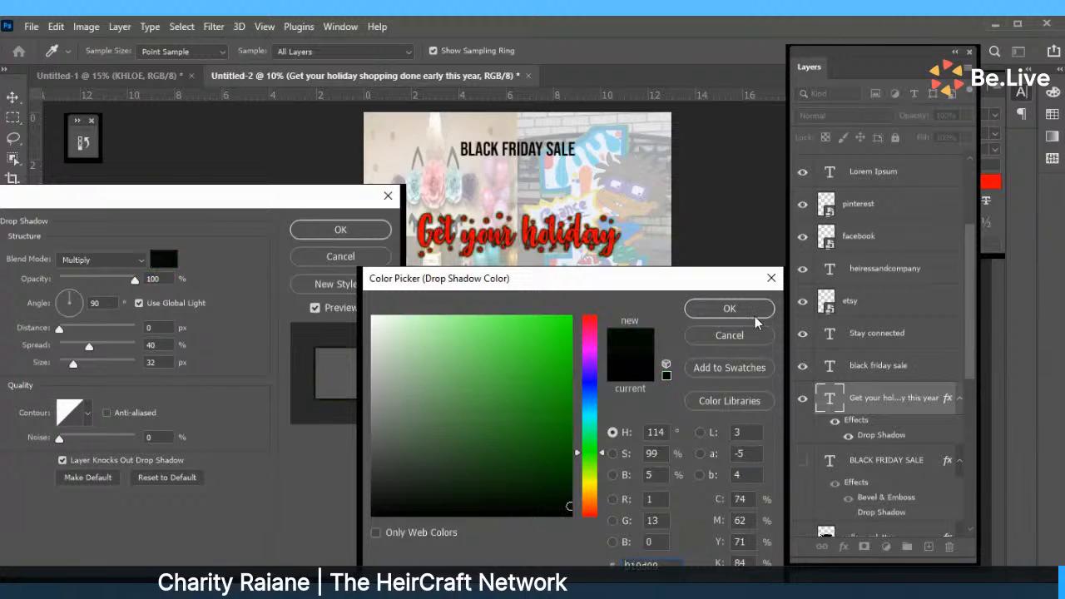
{"action": "left_click", "coordinate": [749, 312]}
Apply the shadow, widen the headline box so 'early' joins line two, and shift it down-right.
{"action": "left_click", "coordinate": [387, 235]}
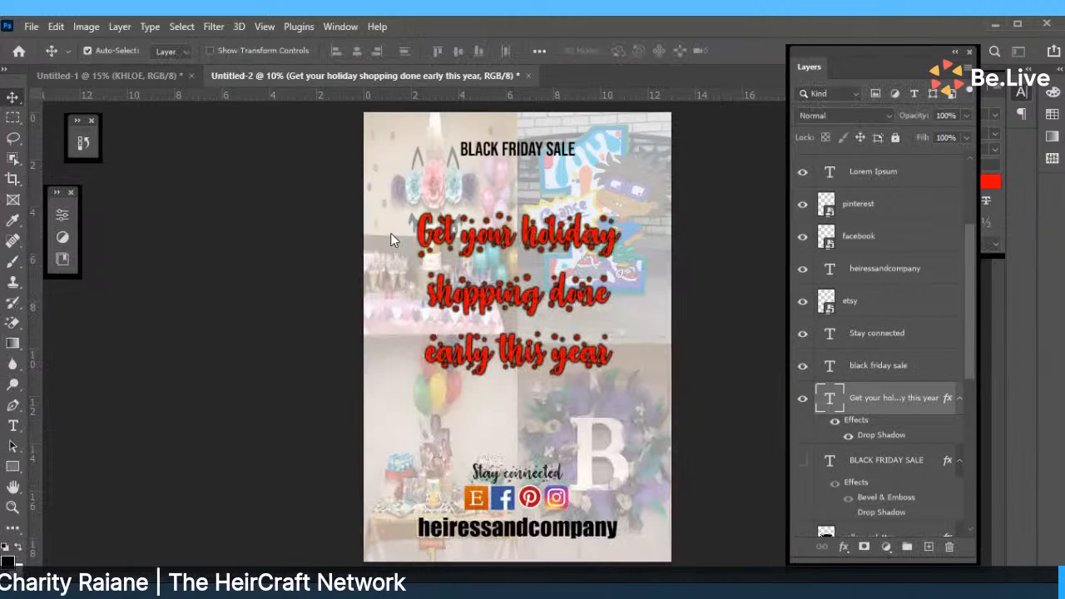
{"action": "left_click_drag", "start_coordinate": [554, 251], "coordinate": [554, 245]}
{"action": "double_click", "coordinate": [554, 244]}
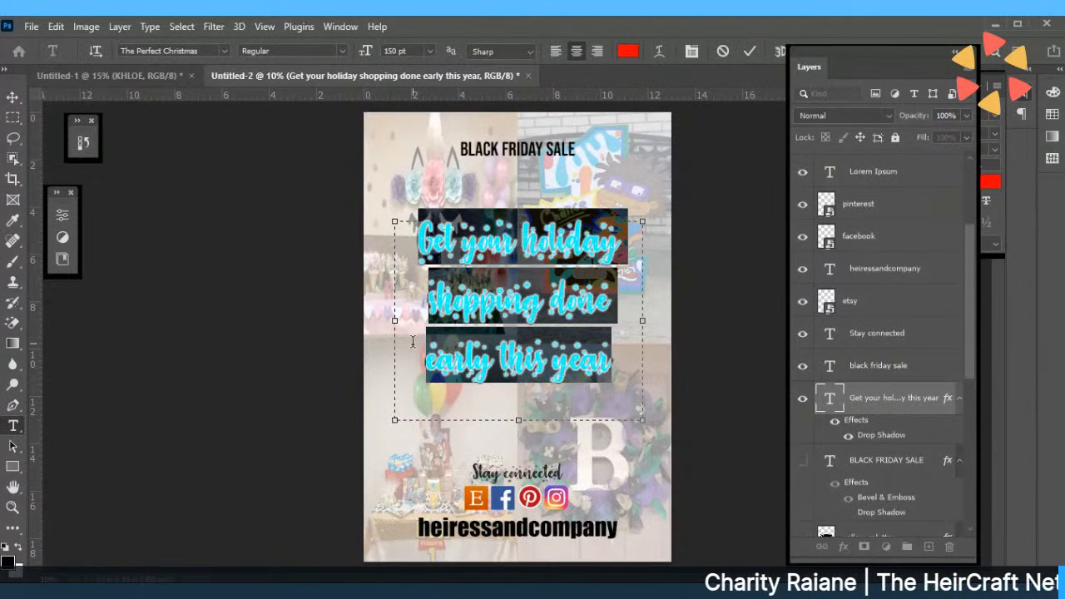
{"action": "left_click_drag", "start_coordinate": [395, 319], "coordinate": [378, 320]}
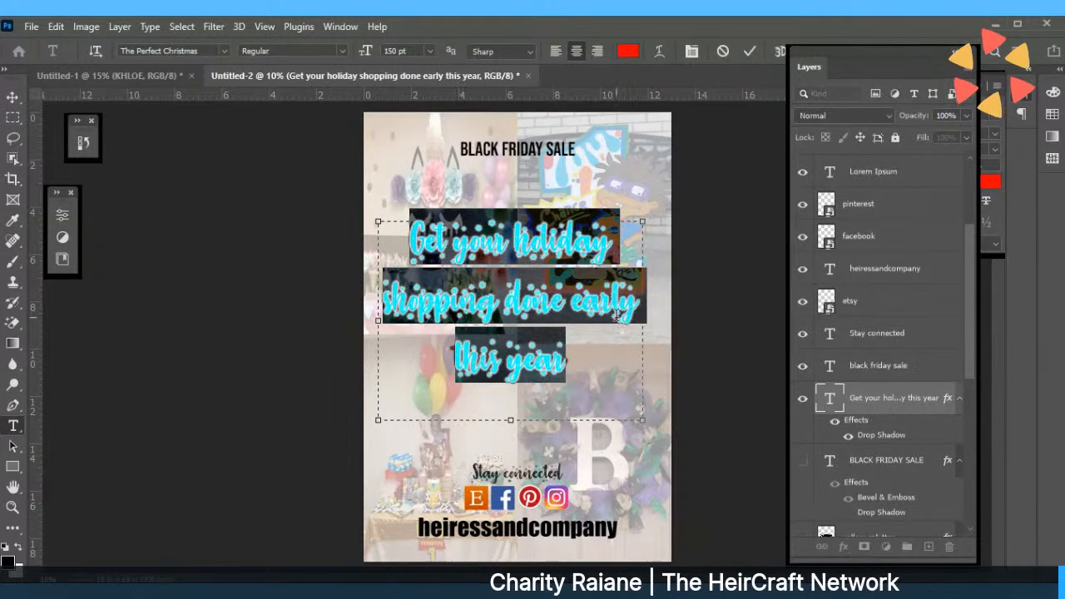
{"action": "left_click", "coordinate": [750, 51]}
{"action": "key", "text": "v"}
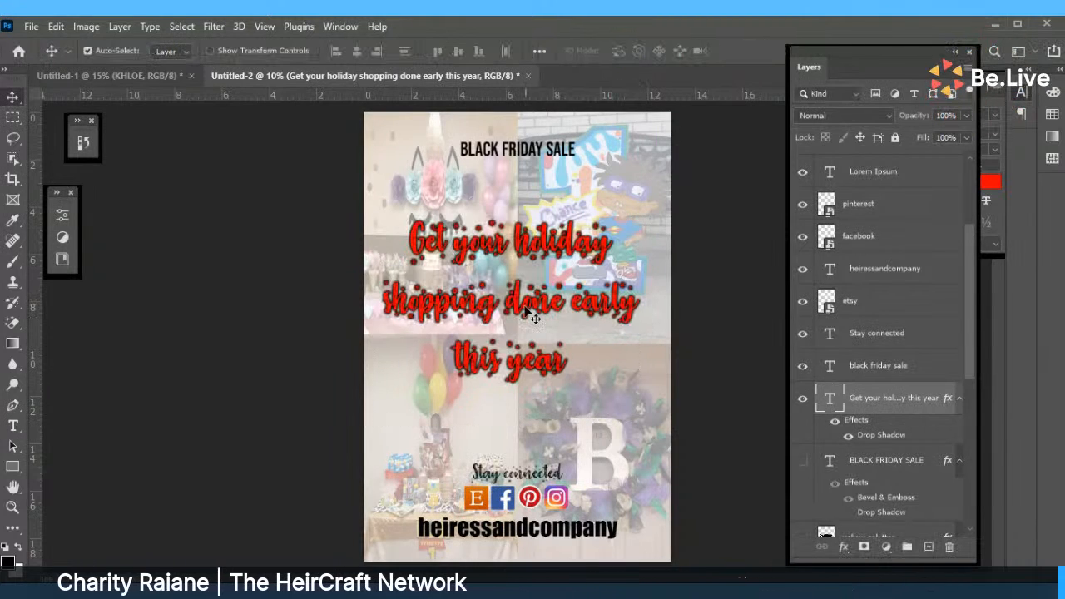
{"action": "left_click_drag", "start_coordinate": [525, 308], "coordinate": [534, 336]}
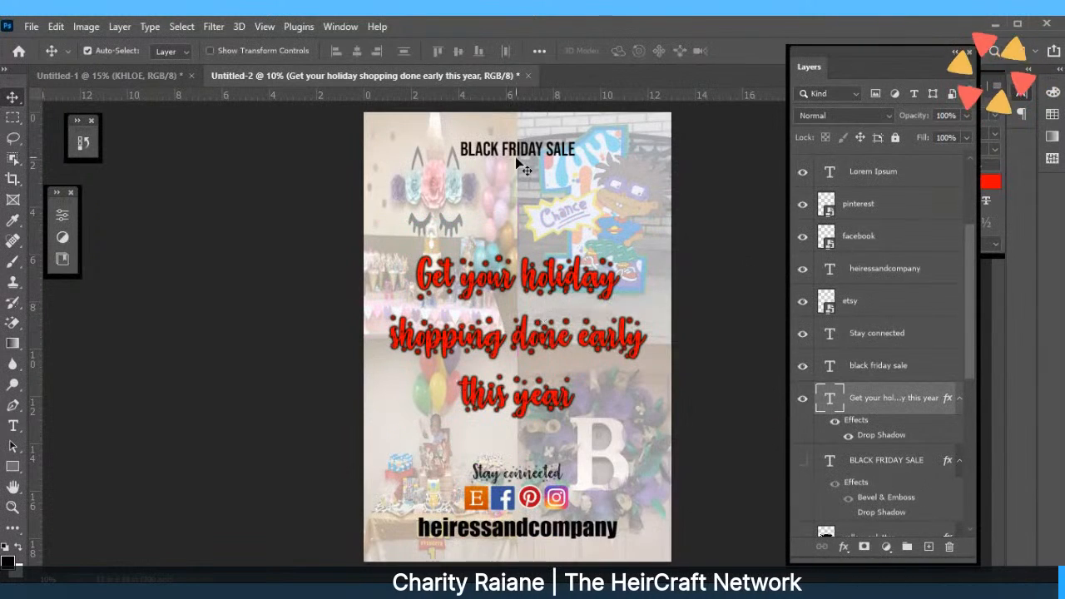
Lower BLACK FRIDAY SALE and add a HEIRESS & COMPANY text header at the poster top.
{"action": "left_click_drag", "start_coordinate": [521, 163], "coordinate": [514, 205]}
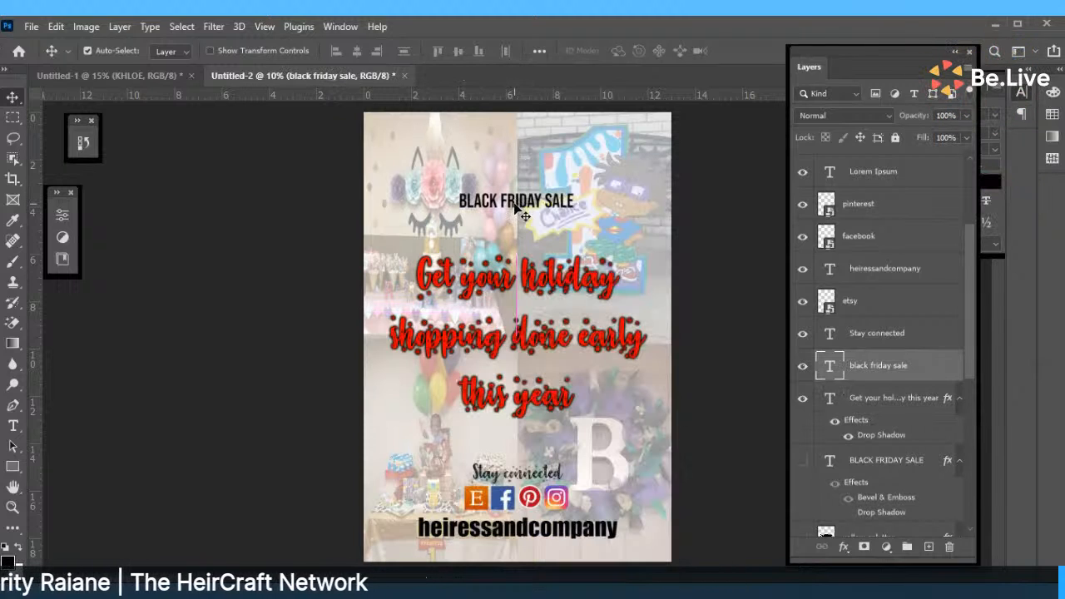
{"action": "left_click", "coordinate": [12, 425]}
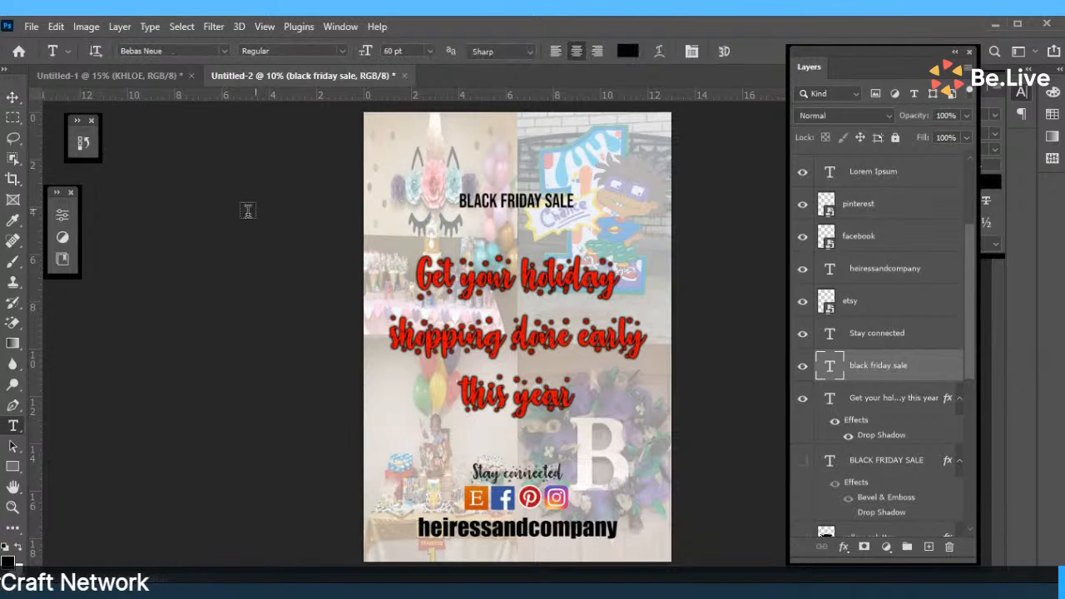
{"action": "left_click_drag", "start_coordinate": [418, 133], "coordinate": [617, 173]}
{"action": "type", "text": "HEIRESS"}
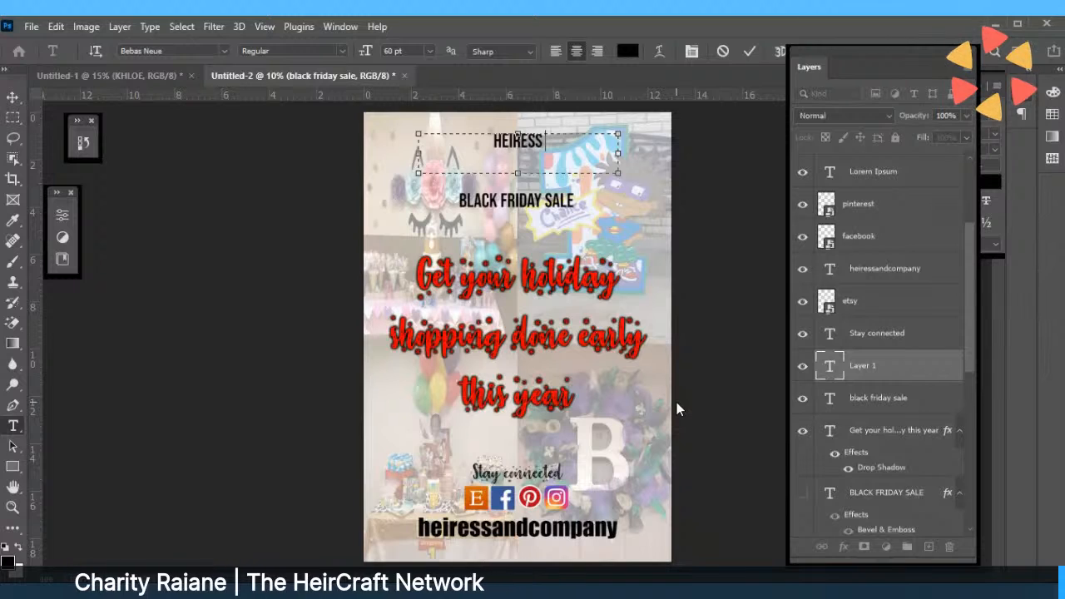
{"action": "type", "text": "& COMPANY"}
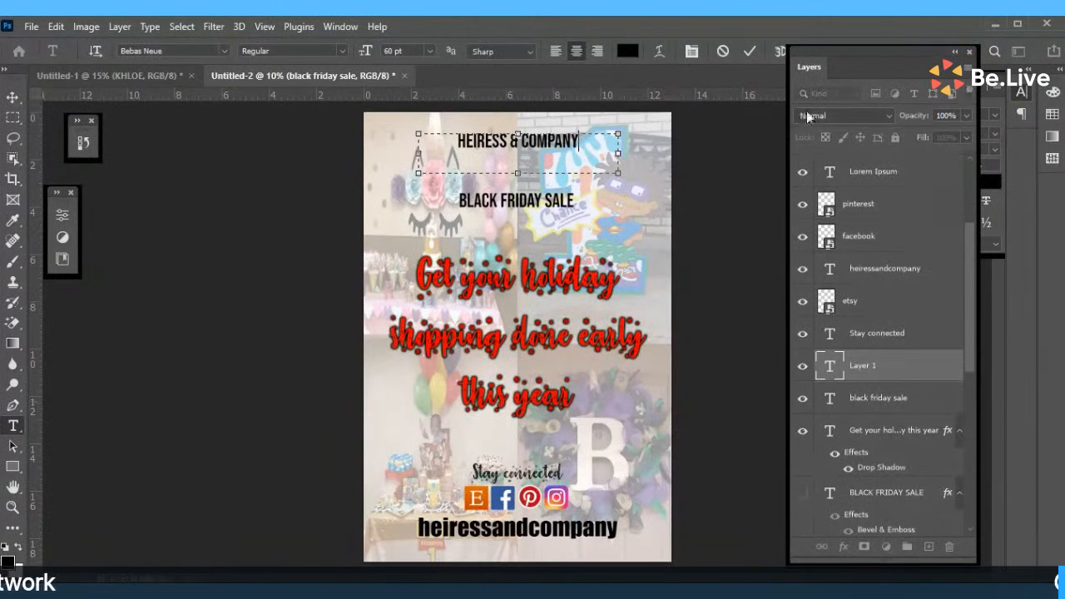
{"action": "left_click", "coordinate": [749, 51]}
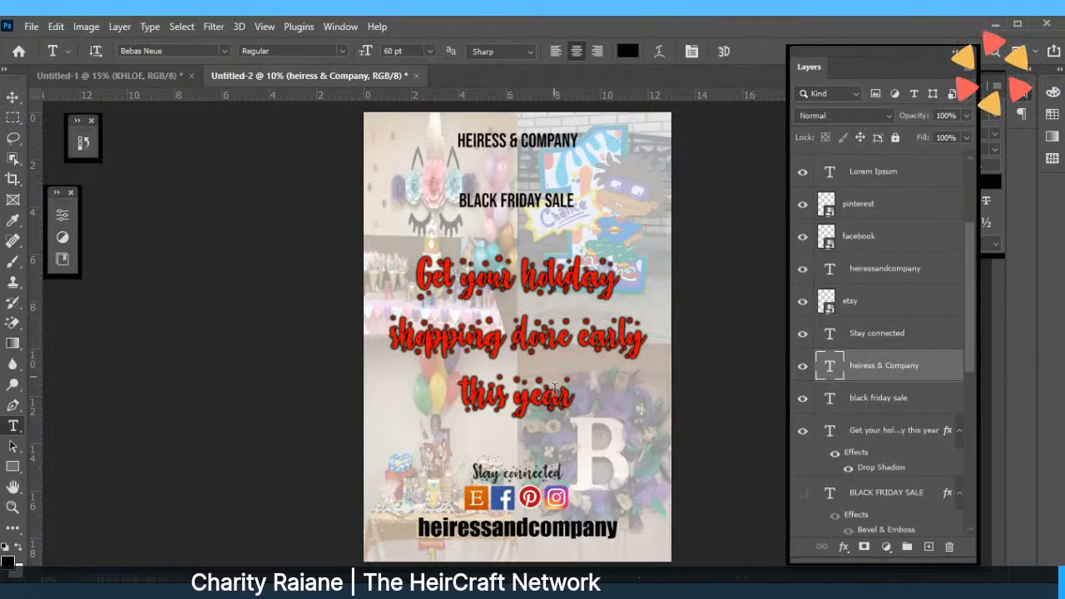
Enlarge the BLACK FRIDAY SALE title to 150 pt.
{"action": "left_click_drag", "start_coordinate": [458, 201], "coordinate": [574, 201]}
{"action": "left_click", "coordinate": [429, 51]}
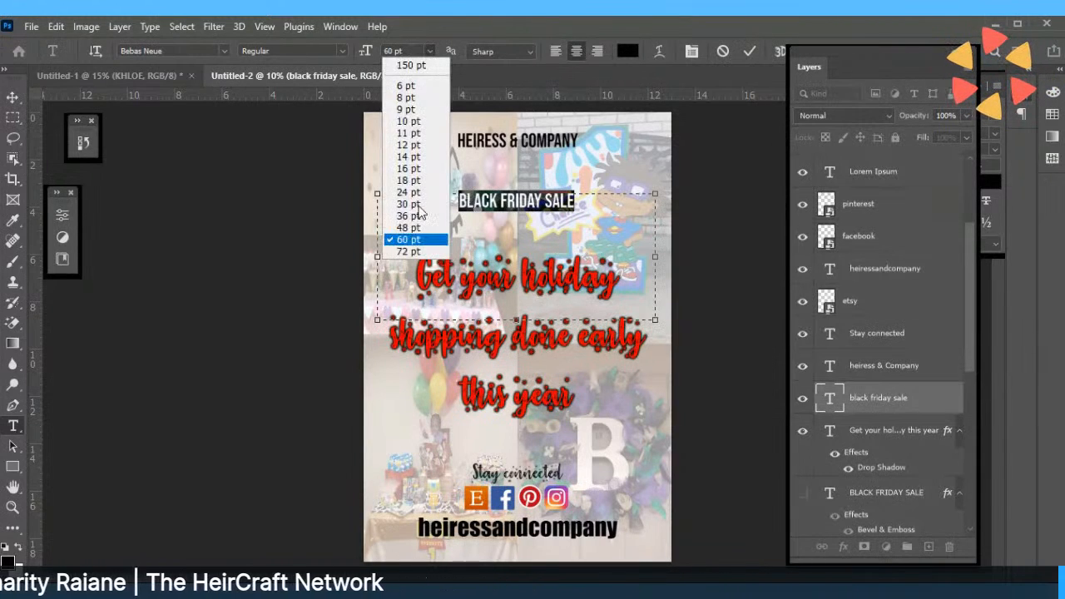
{"action": "left_click", "coordinate": [411, 65]}
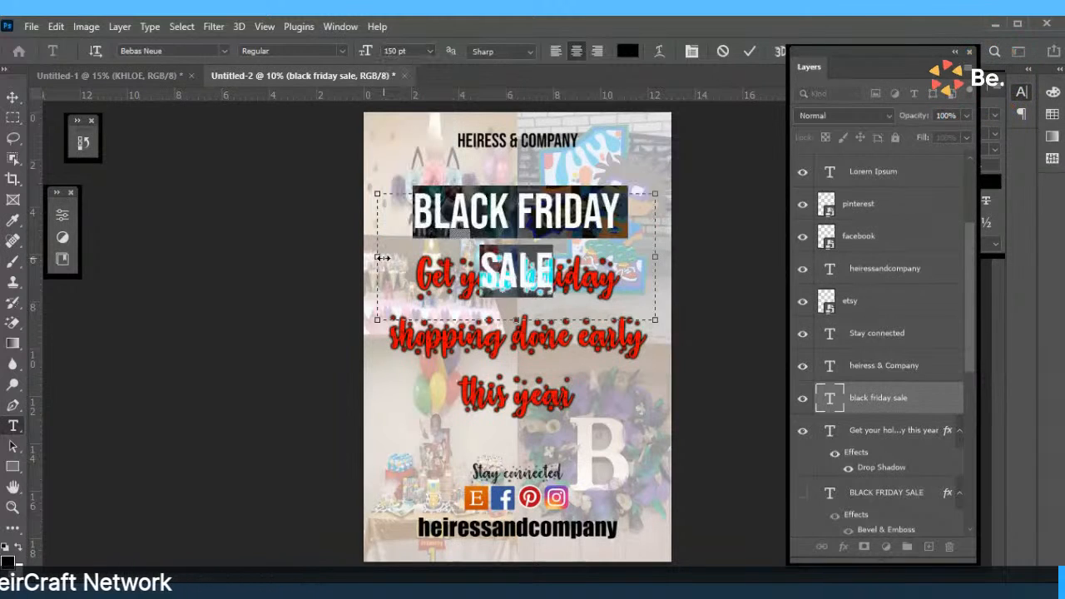
{"action": "left_click", "coordinate": [751, 51]}
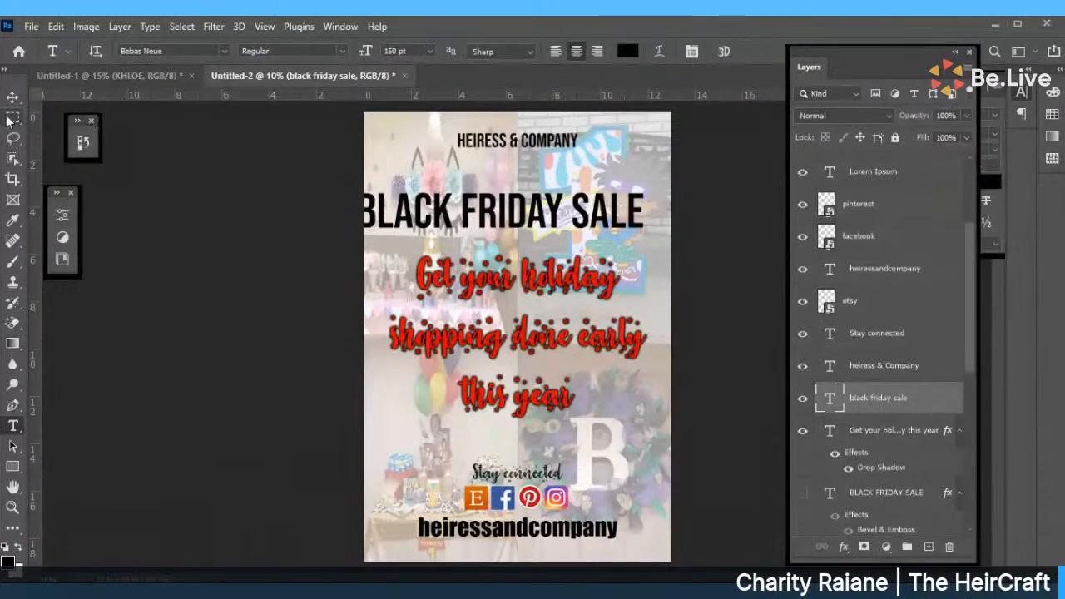
Centre BLACK FRIDAY SALE across the poster and nudge the holiday headline down.
{"action": "key", "text": "v"}
{"action": "left_click_drag", "start_coordinate": [532, 214], "coordinate": [546, 214]}
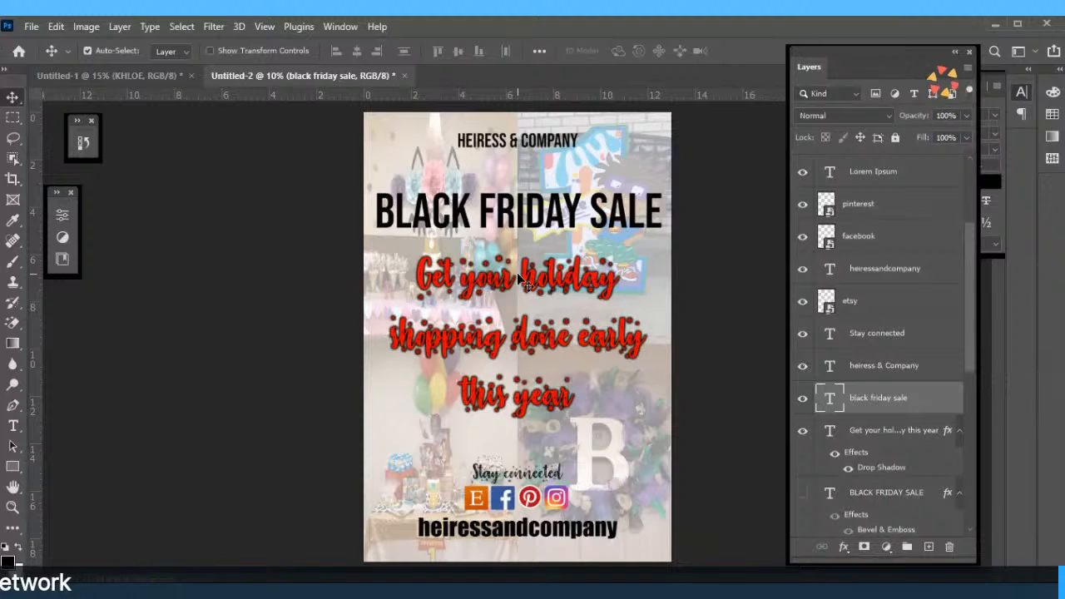
{"action": "left_click_drag", "start_coordinate": [522, 281], "coordinate": [522, 294]}
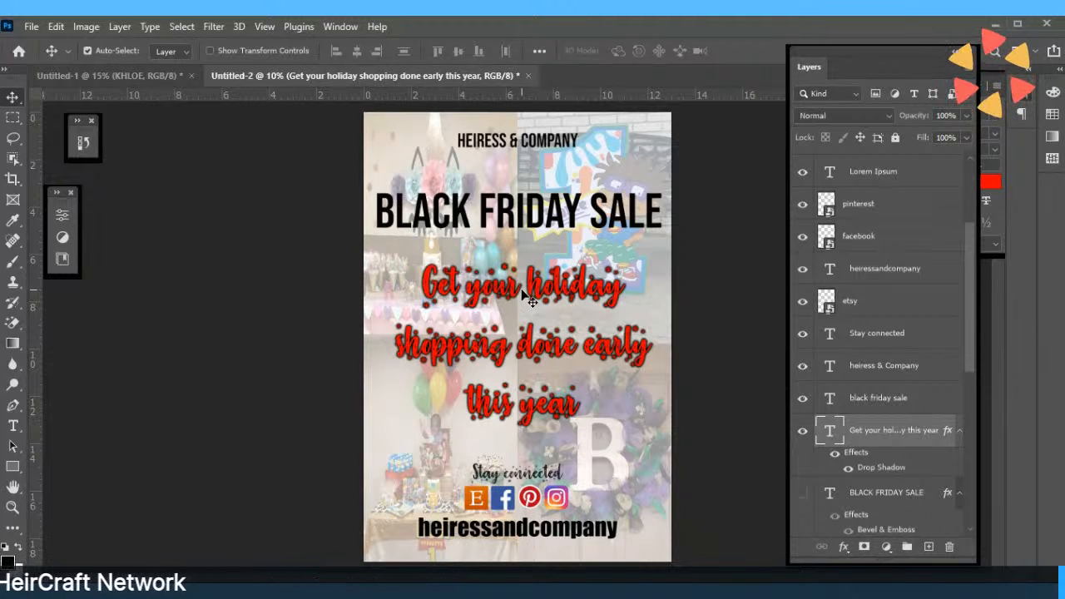
Reposition the red holiday headline down and back up, committing its text.
{"action": "double_click", "coordinate": [525, 291]}
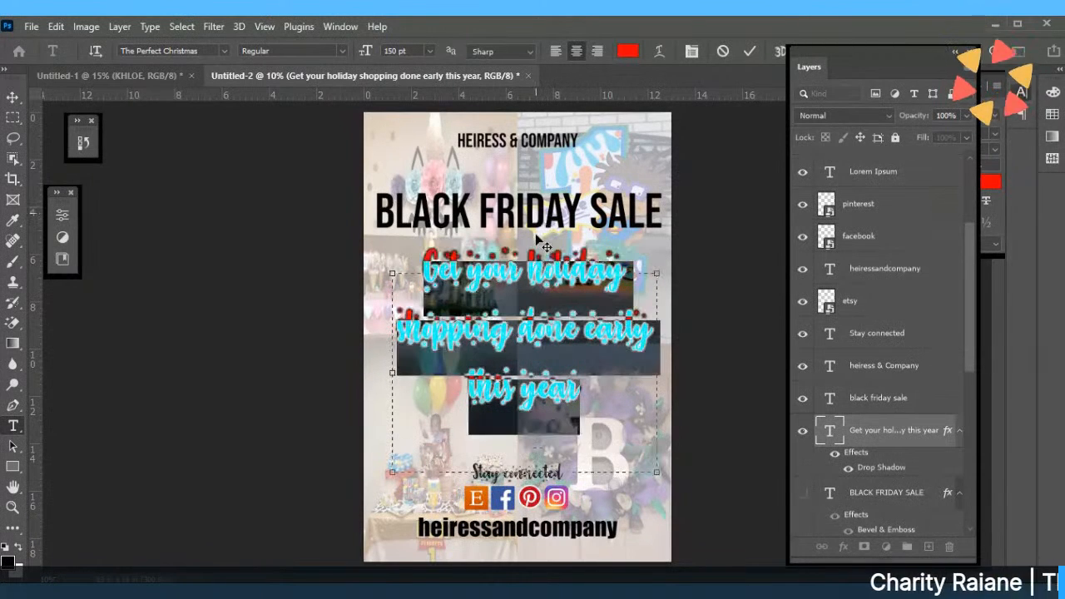
{"action": "left_click_drag", "start_coordinate": [537, 232], "coordinate": [539, 265]}
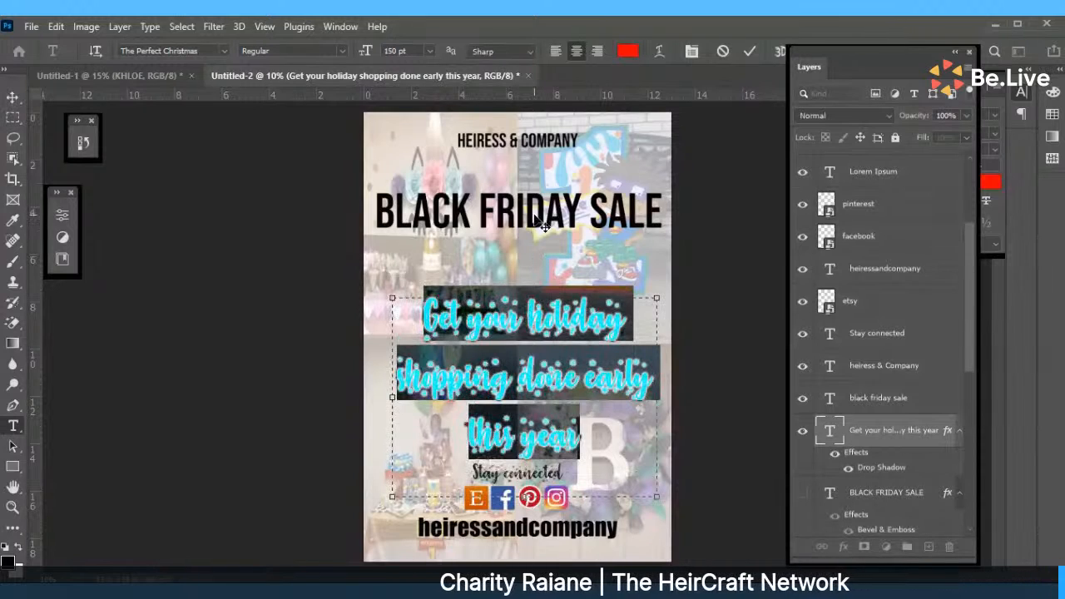
{"action": "left_click_drag", "start_coordinate": [541, 224], "coordinate": [542, 246]}
{"action": "left_click", "coordinate": [750, 51]}
{"action": "key", "text": "v"}
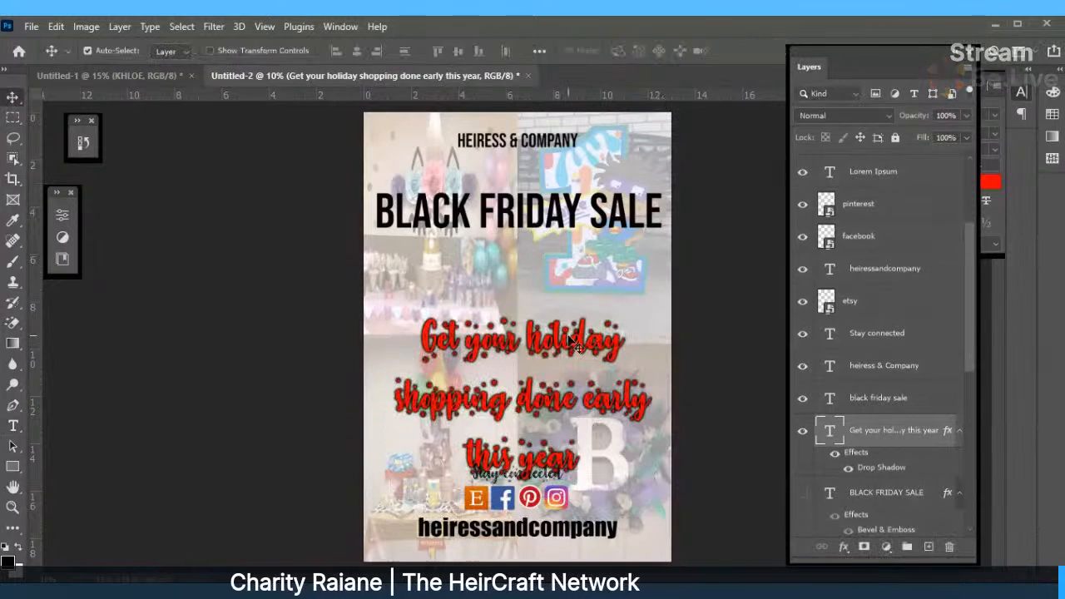
{"action": "left_click_drag", "start_coordinate": [572, 338], "coordinate": [572, 298]}
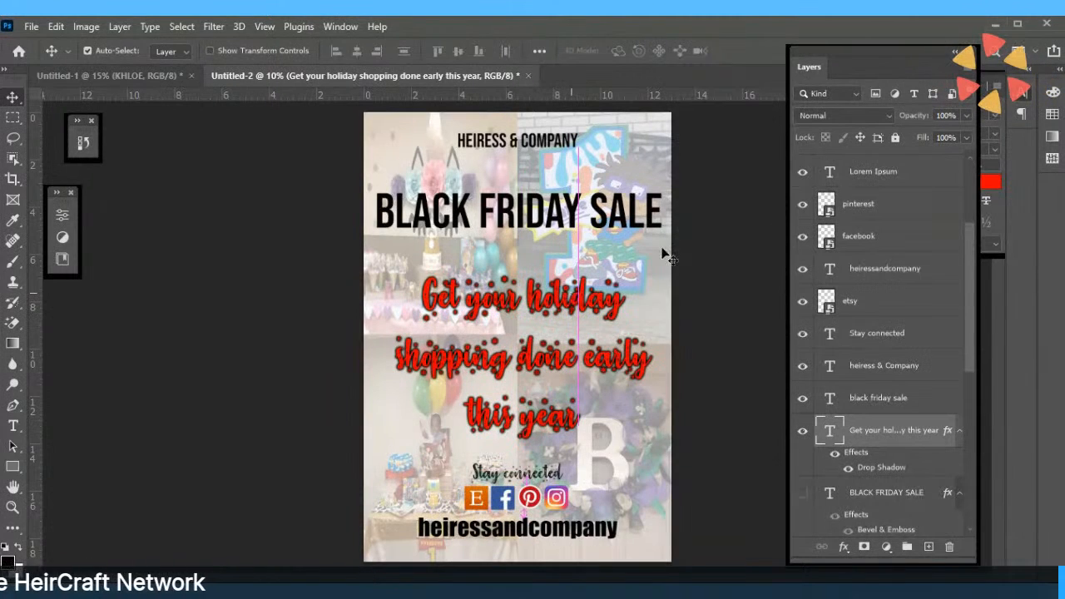
Hide the headline's drop shadow, set it to 175 pt, and nudge it into place.
{"action": "left_click", "coordinate": [835, 454]}
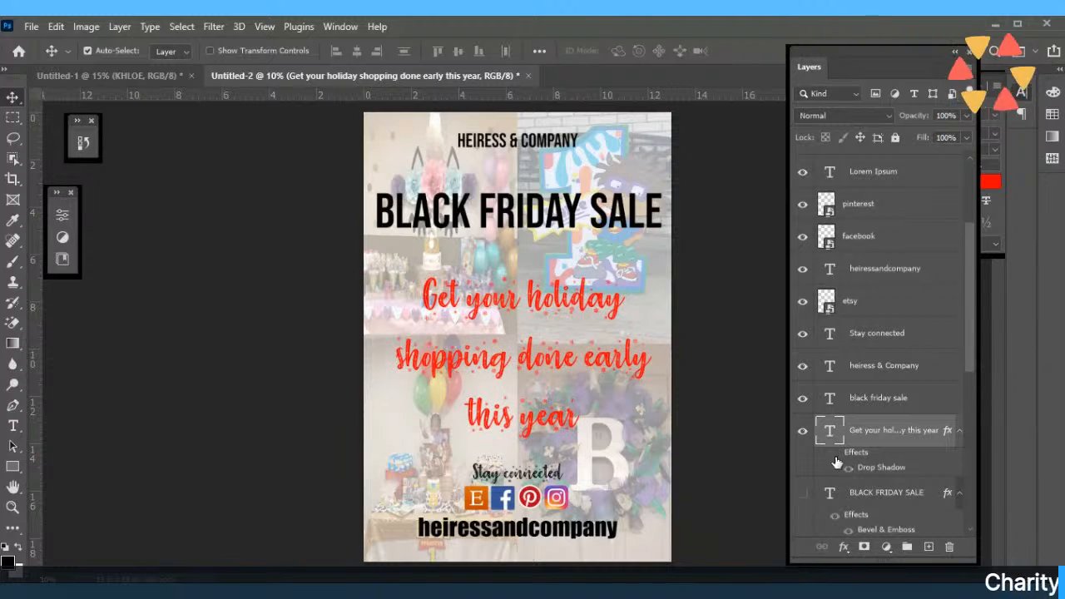
{"action": "double_click", "coordinate": [573, 309]}
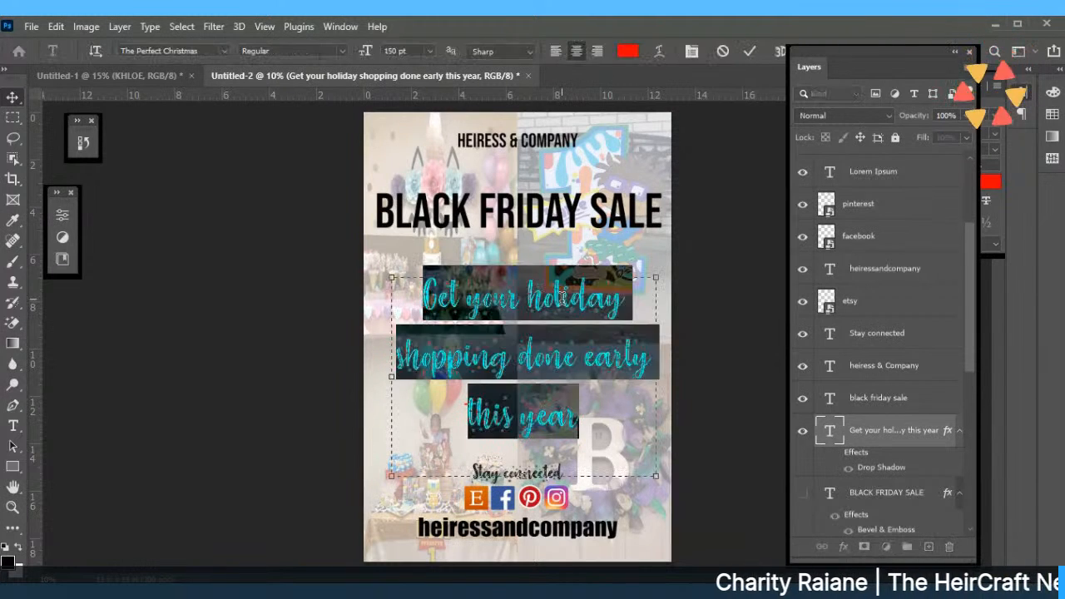
{"action": "left_click", "coordinate": [410, 47]}
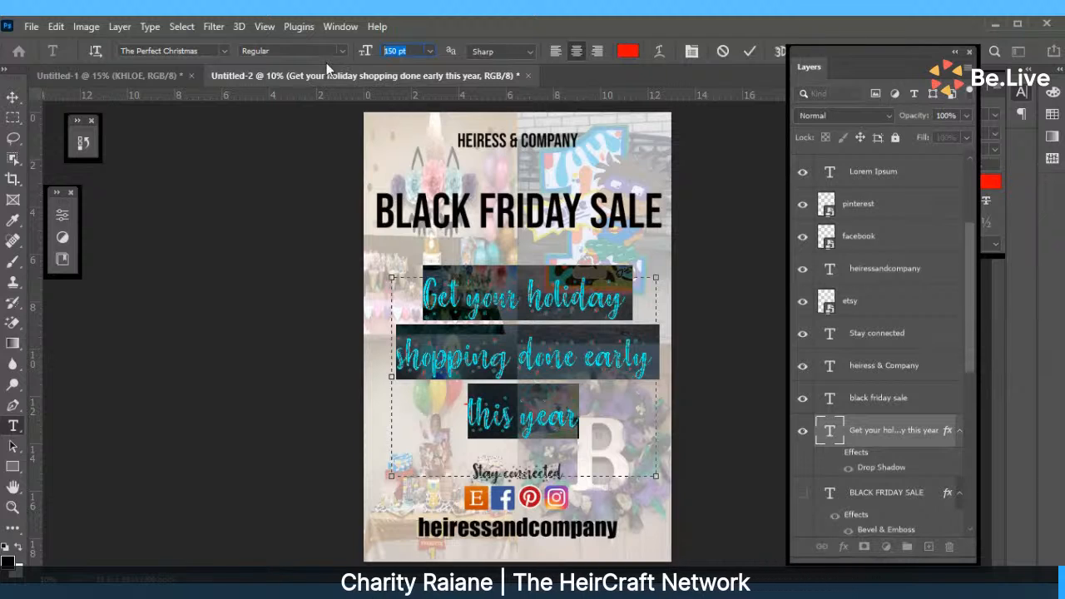
{"action": "type", "text": "1"}
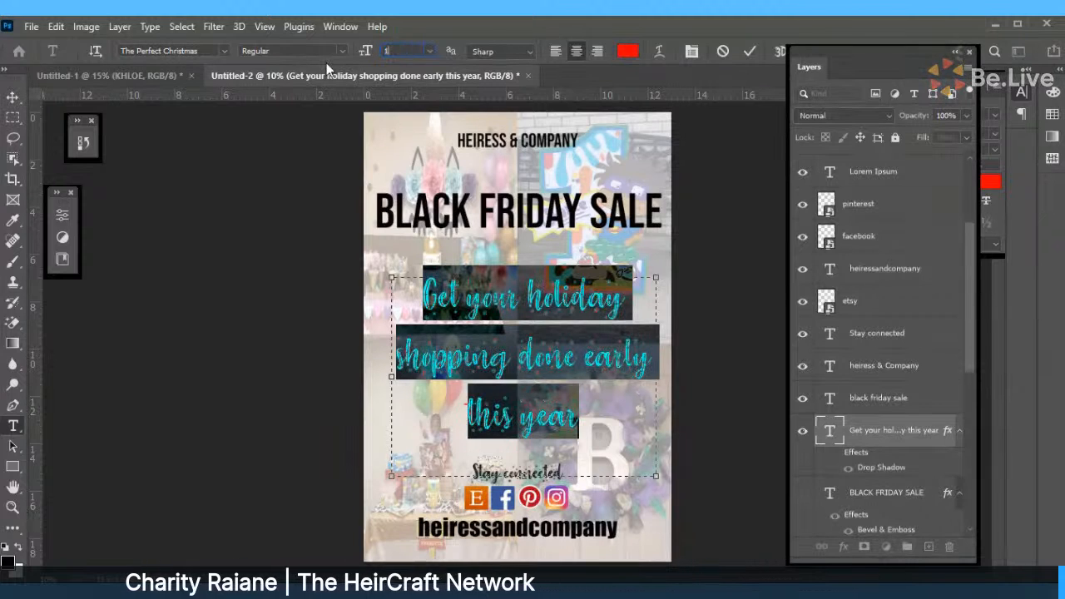
{"action": "type", "text": "75"}
{"action": "key", "text": "Return"}
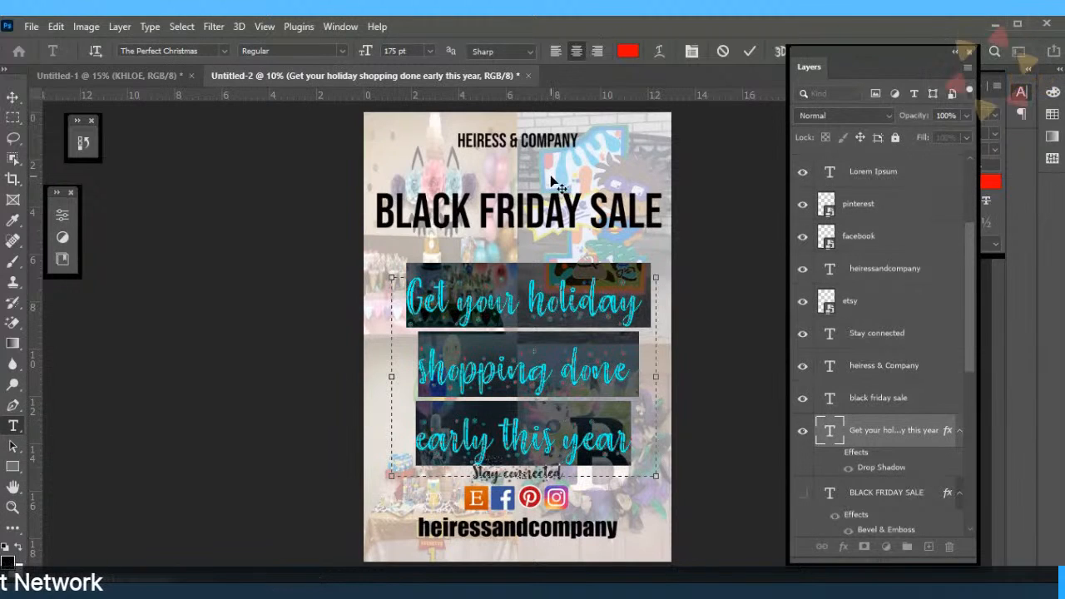
{"action": "left_click", "coordinate": [747, 54]}
{"action": "key", "text": "v"}
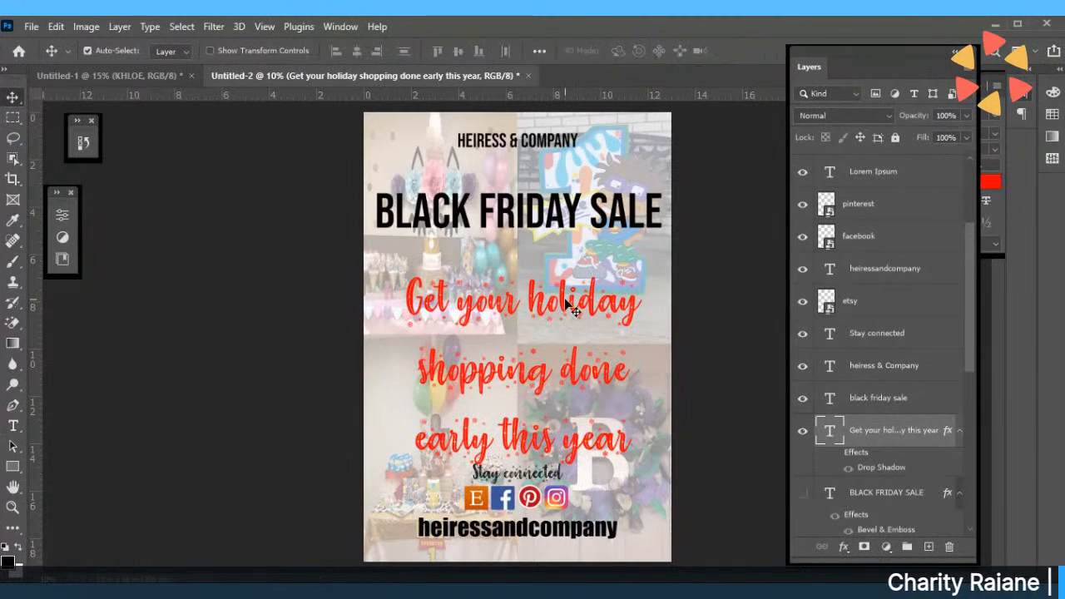
{"action": "mouse_move", "coordinate": [561, 296]}
{"action": "left_mouse_down"}
{"action": "mouse_move", "coordinate": [562, 284]}
{"action": "mouse_move", "coordinate": [567, 306]}
{"action": "left_mouse_up"}
Show the ORIGINAL ink splatter layer, lower the red headline and nudge the BLACK FRIDAY SALE title.
{"action": "left_click_drag", "start_coordinate": [971, 326], "coordinate": [973, 478]}
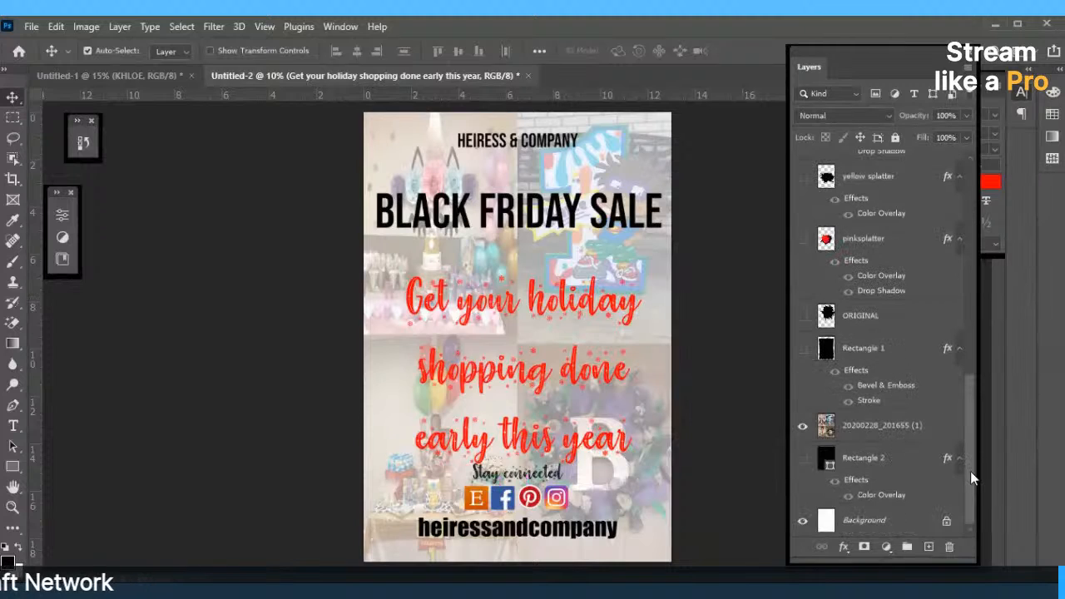
{"action": "left_click", "coordinate": [802, 317]}
{"action": "left_click", "coordinate": [832, 315]}
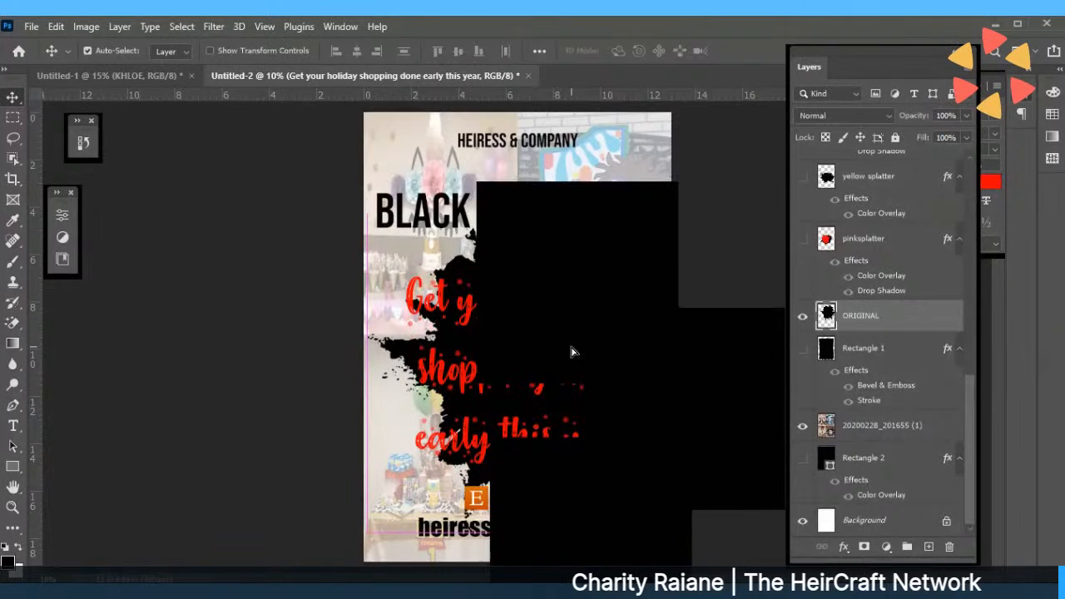
{"action": "left_click_drag", "start_coordinate": [553, 196], "coordinate": [553, 196]}
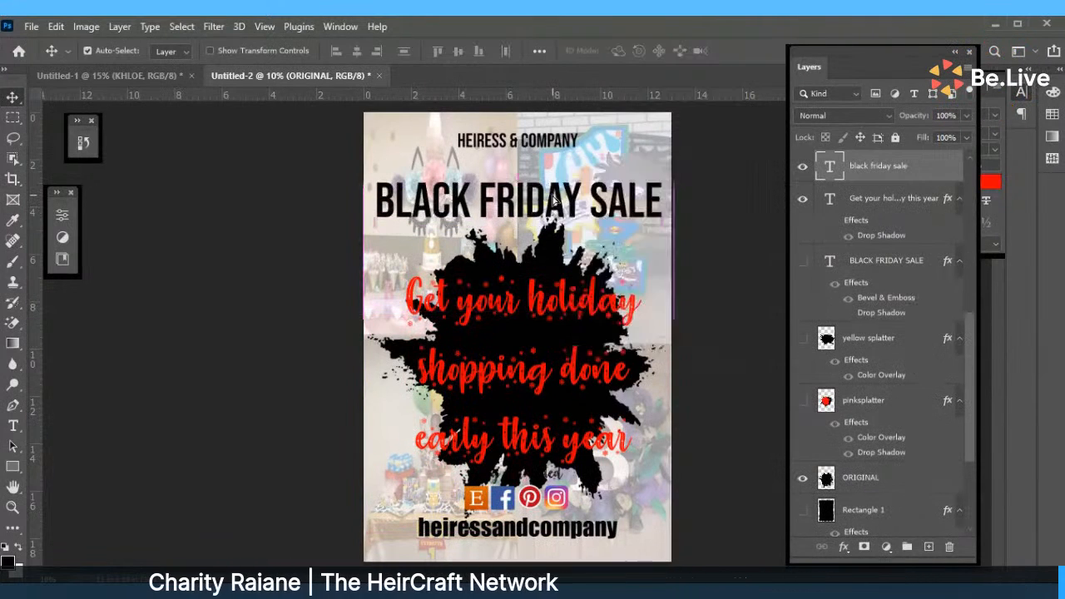
{"action": "left_click", "coordinate": [531, 310]}
Set the holiday headline's font size to 150 pt.
{"action": "double_click", "coordinate": [537, 310]}
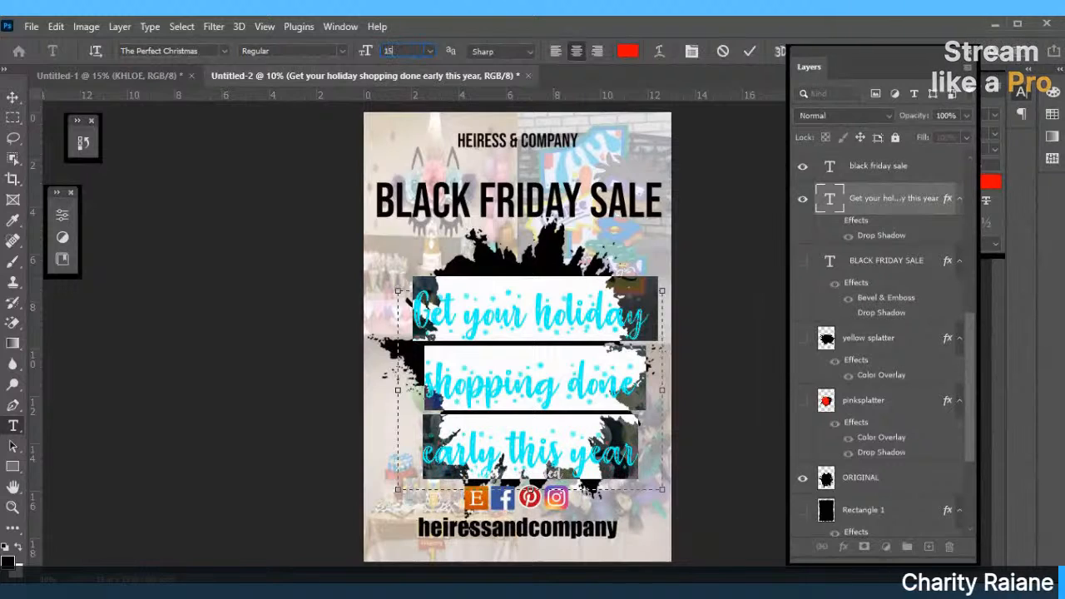
{"action": "type", "text": "150"}
{"action": "key", "text": "Return"}
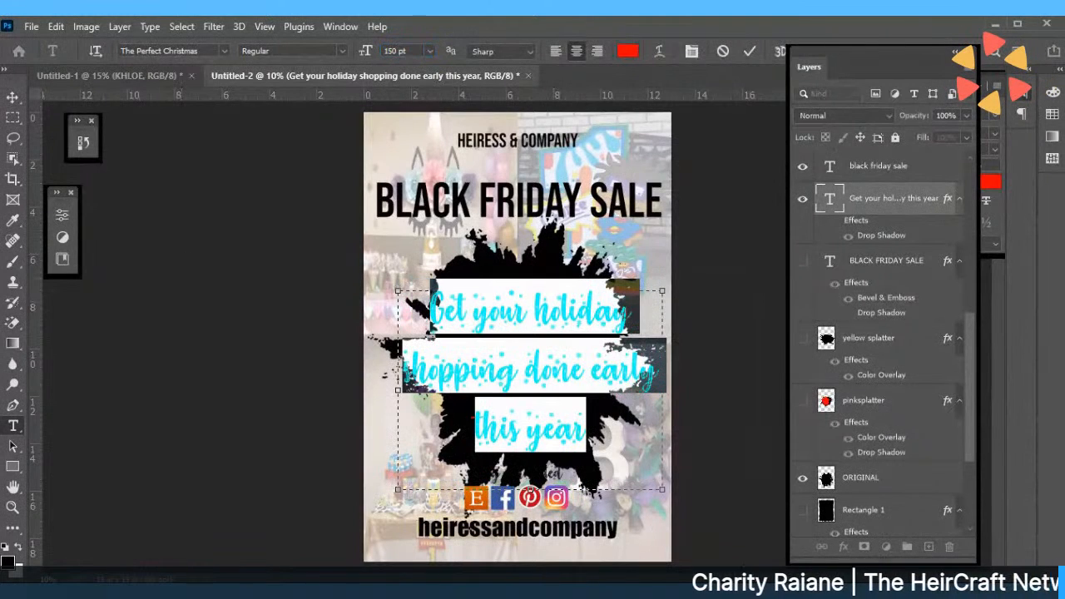
{"action": "left_click", "coordinate": [752, 52]}
{"action": "key", "text": "v"}
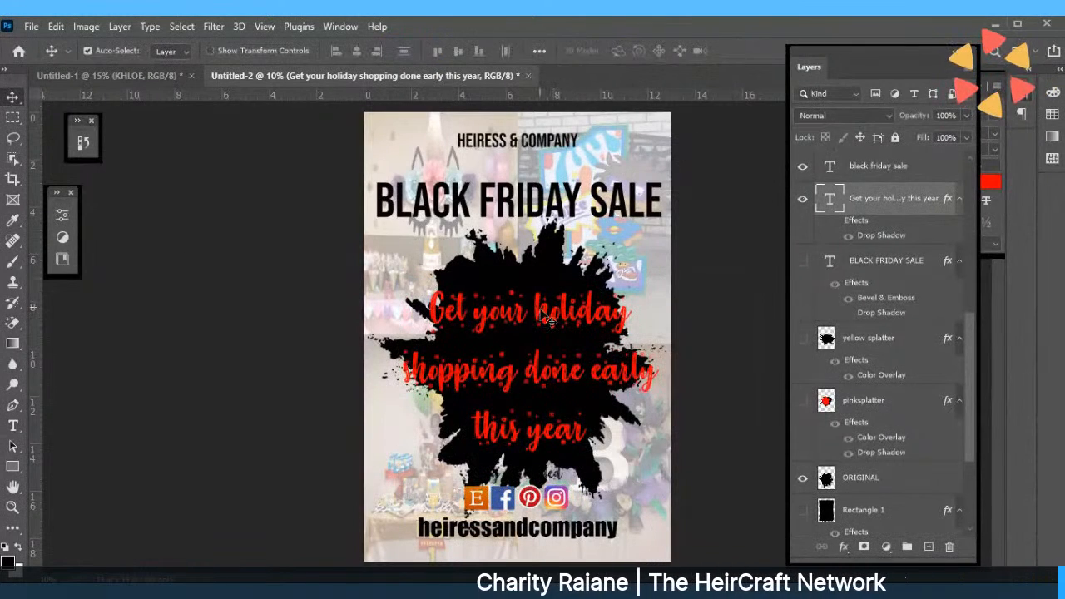
Put "Get your" on its own line and move the headline onto the nudged splatter.
{"action": "left_click_drag", "start_coordinate": [532, 292], "coordinate": [523, 278]}
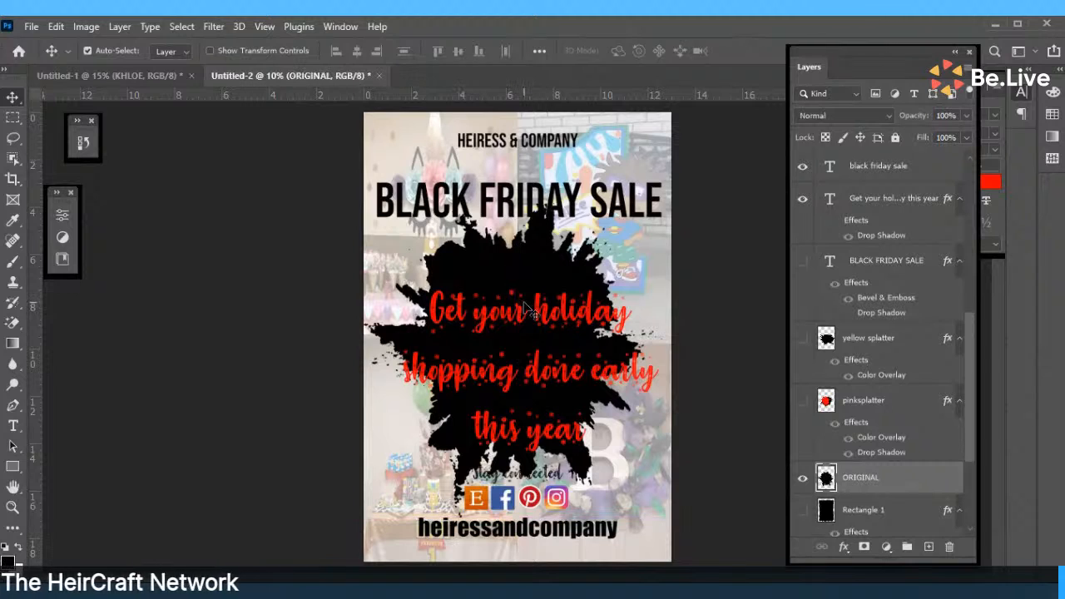
{"action": "double_click", "coordinate": [527, 305]}
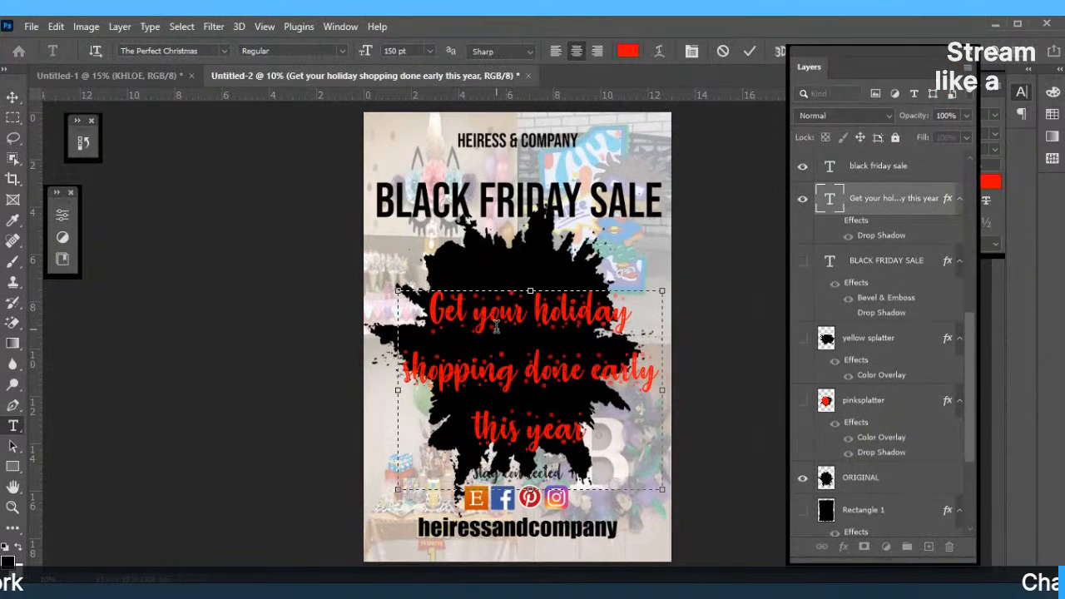
{"action": "key", "text": "Return"}
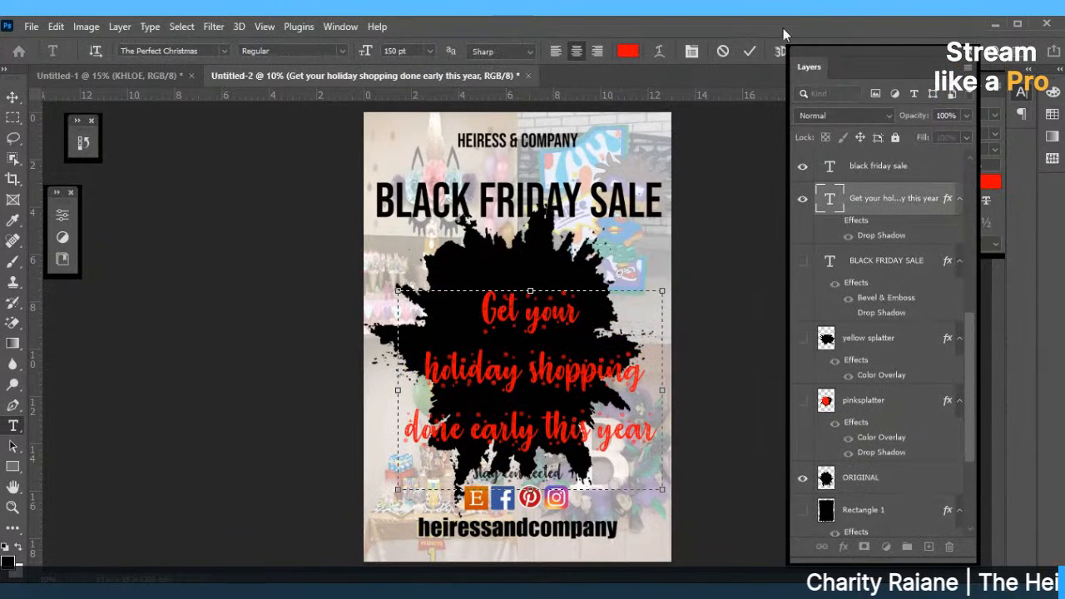
{"action": "left_click", "coordinate": [750, 51]}
{"action": "key", "text": "v"}
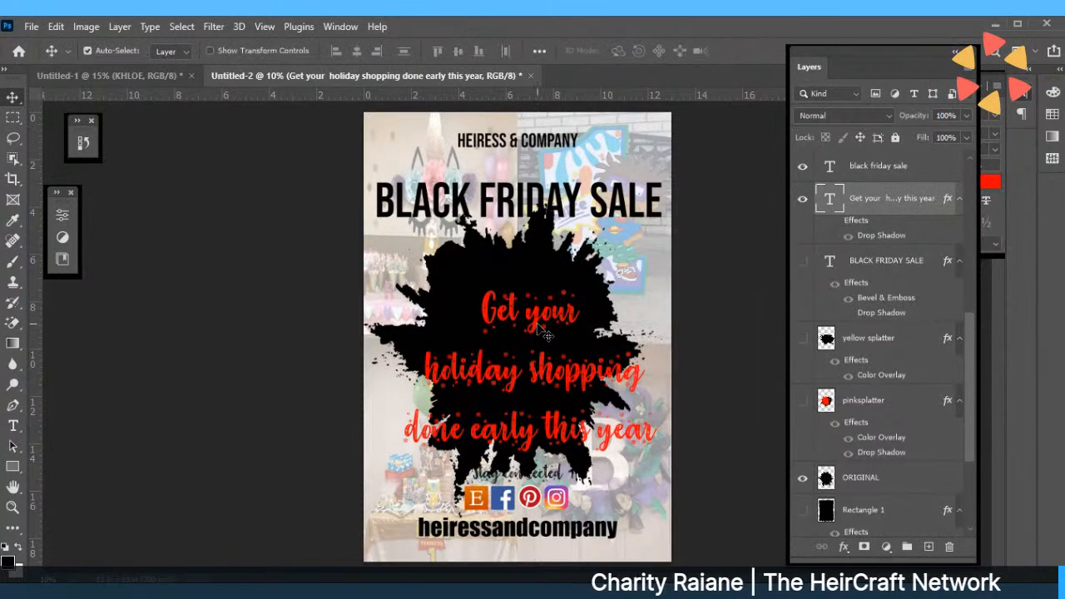
{"action": "left_click_drag", "start_coordinate": [547, 335], "coordinate": [525, 310]}
Warp the ORIGINAL splatter layer, pulling its left and right sides and both top corners outward.
{"action": "left_click", "coordinate": [466, 273]}
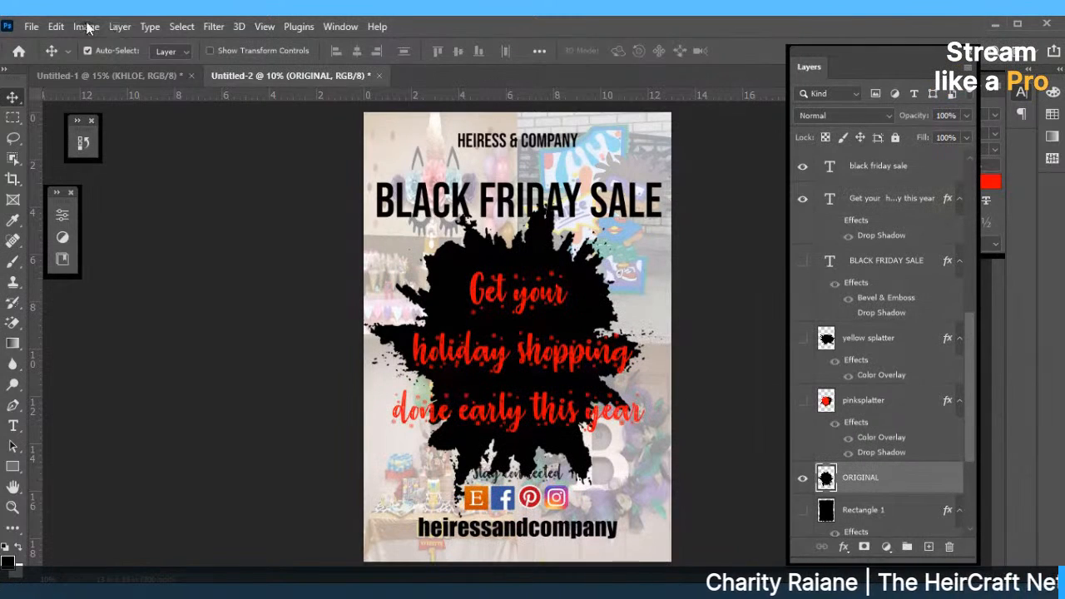
{"action": "left_click", "coordinate": [56, 26]}
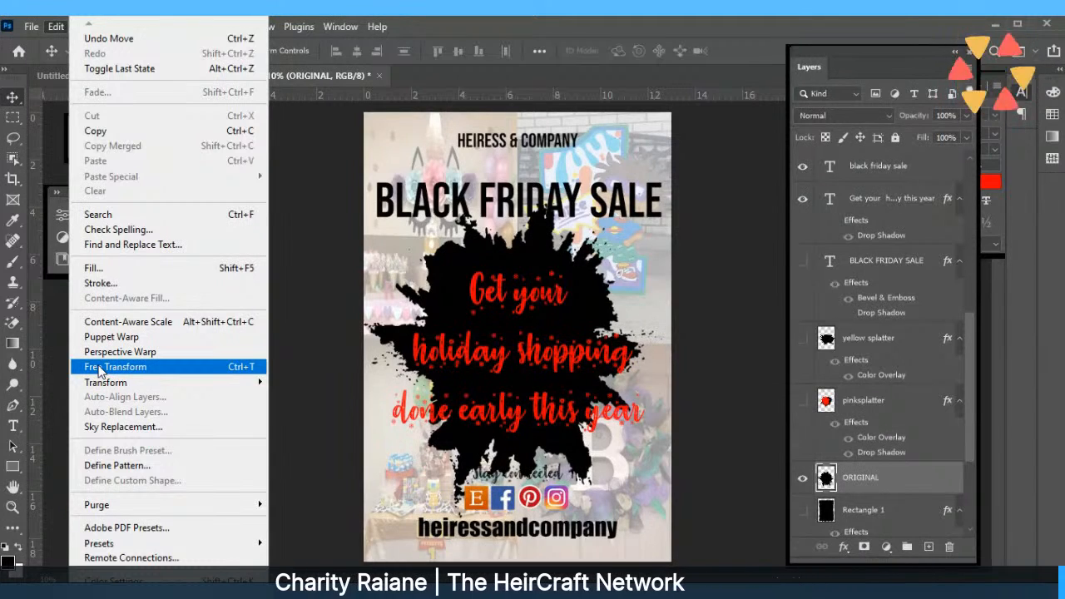
{"action": "left_click", "coordinate": [100, 366]}
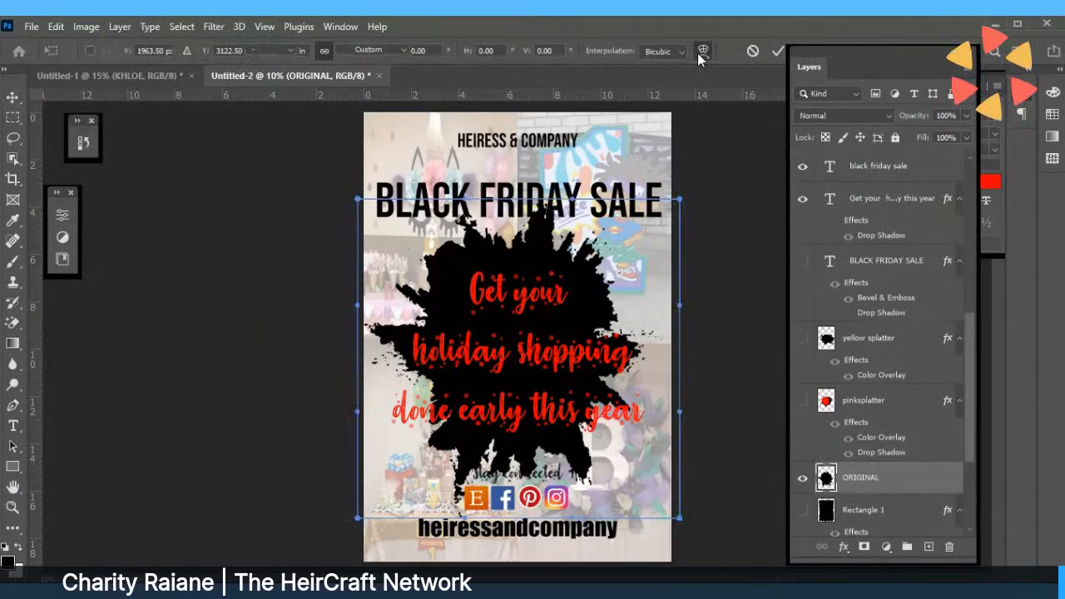
{"action": "left_click", "coordinate": [703, 51]}
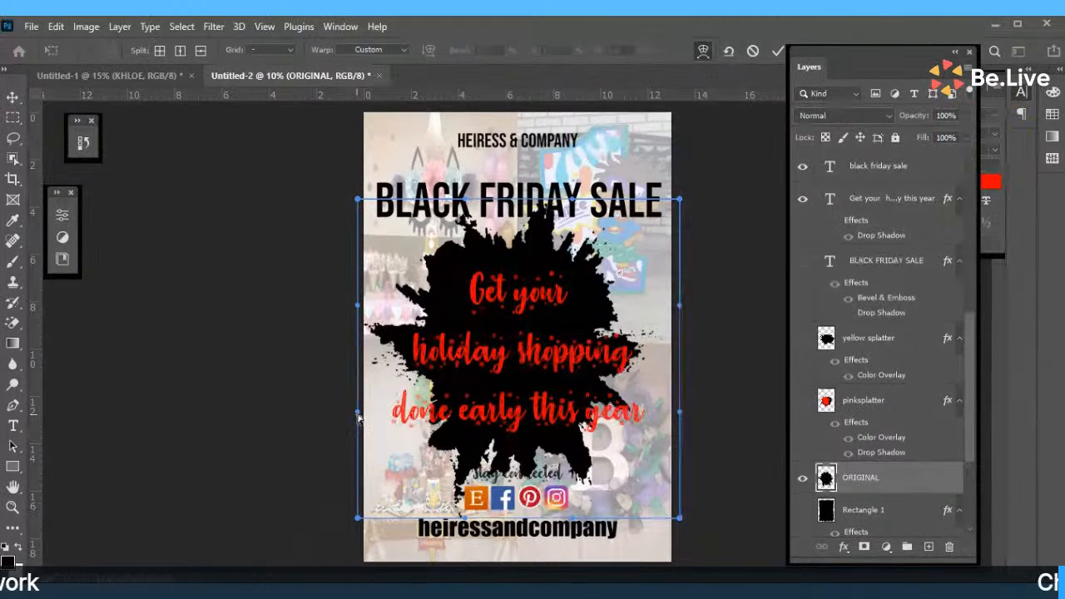
{"action": "left_click_drag", "start_coordinate": [360, 418], "coordinate": [356, 549]}
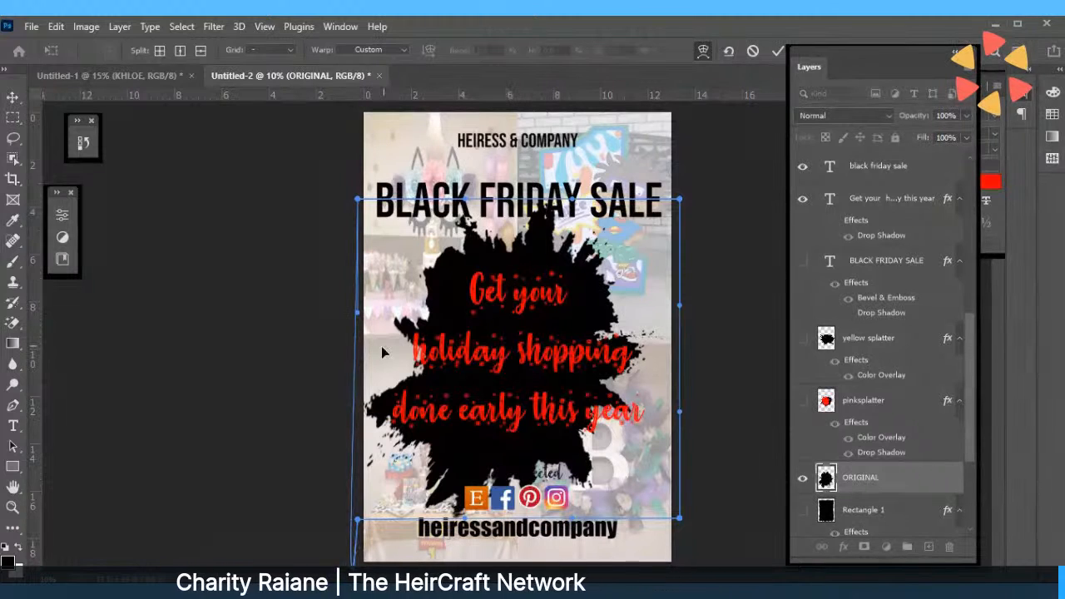
{"action": "left_click_drag", "start_coordinate": [681, 421], "coordinate": [776, 466]}
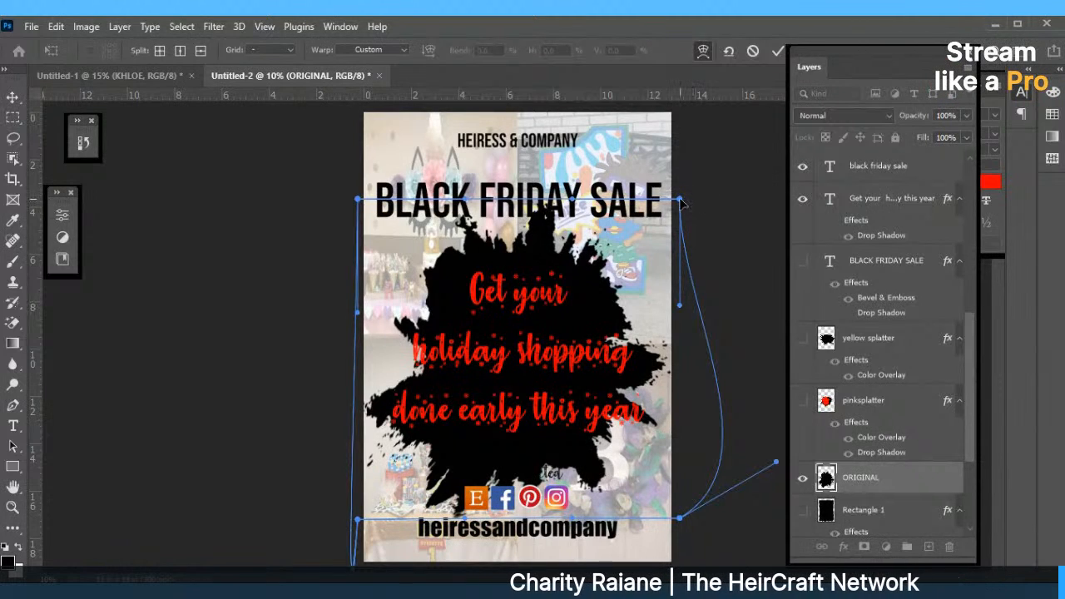
{"action": "left_click_drag", "start_coordinate": [680, 201], "coordinate": [851, 251]}
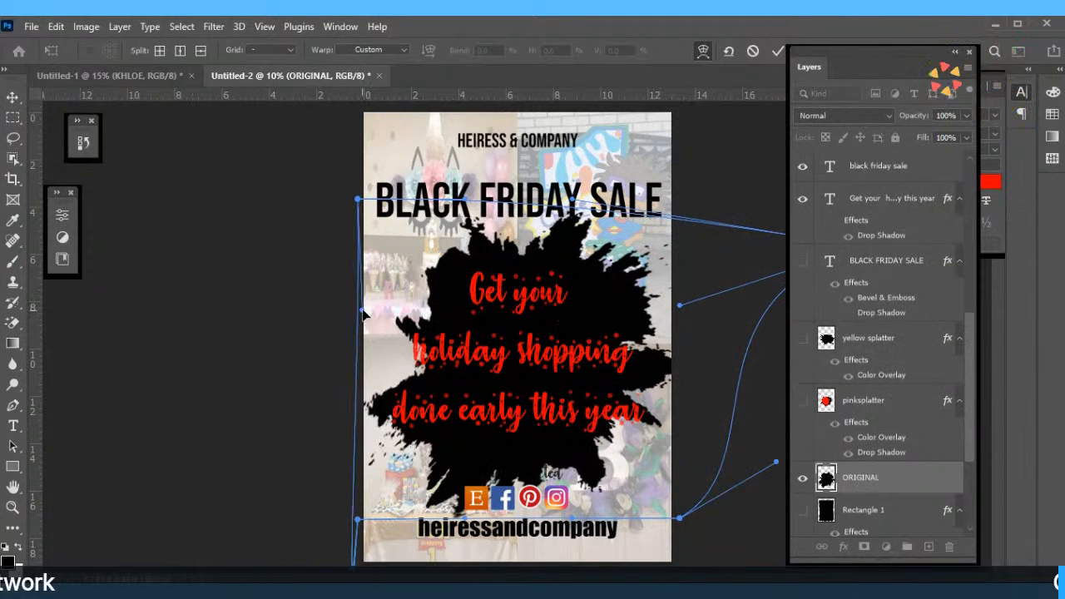
{"action": "left_click_drag", "start_coordinate": [349, 200], "coordinate": [262, 234]}
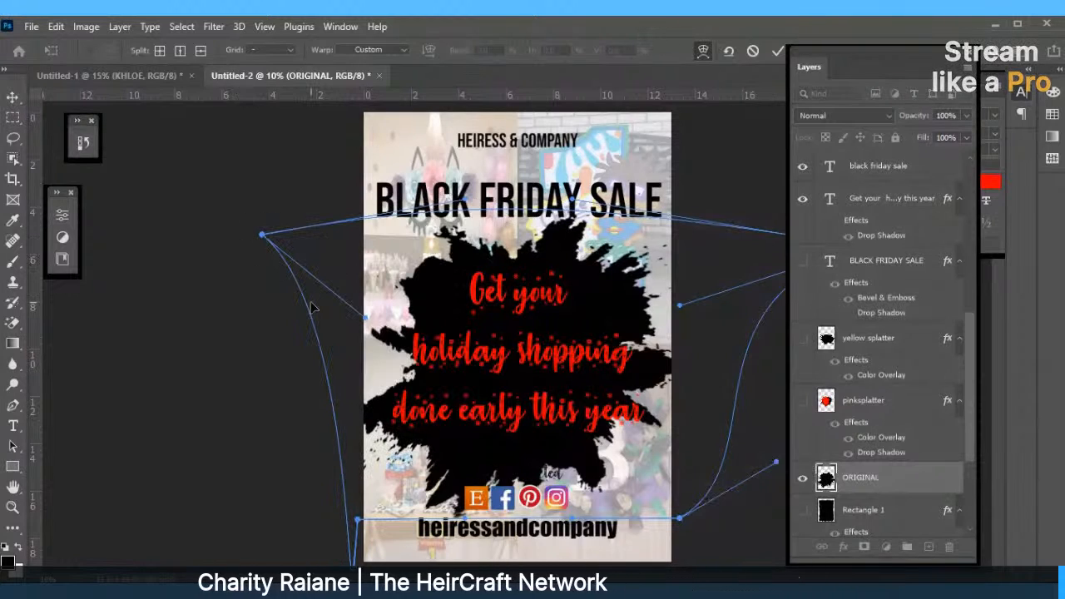
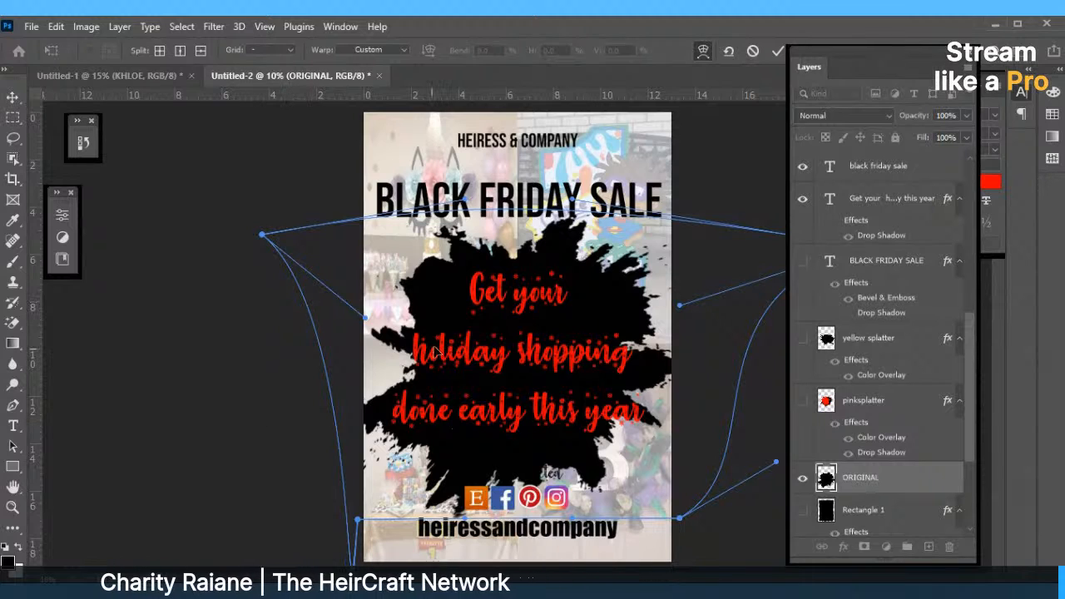
Commit the warp, then move the red headline lower and the black splatter up and right.
{"action": "left_click", "coordinate": [777, 51]}
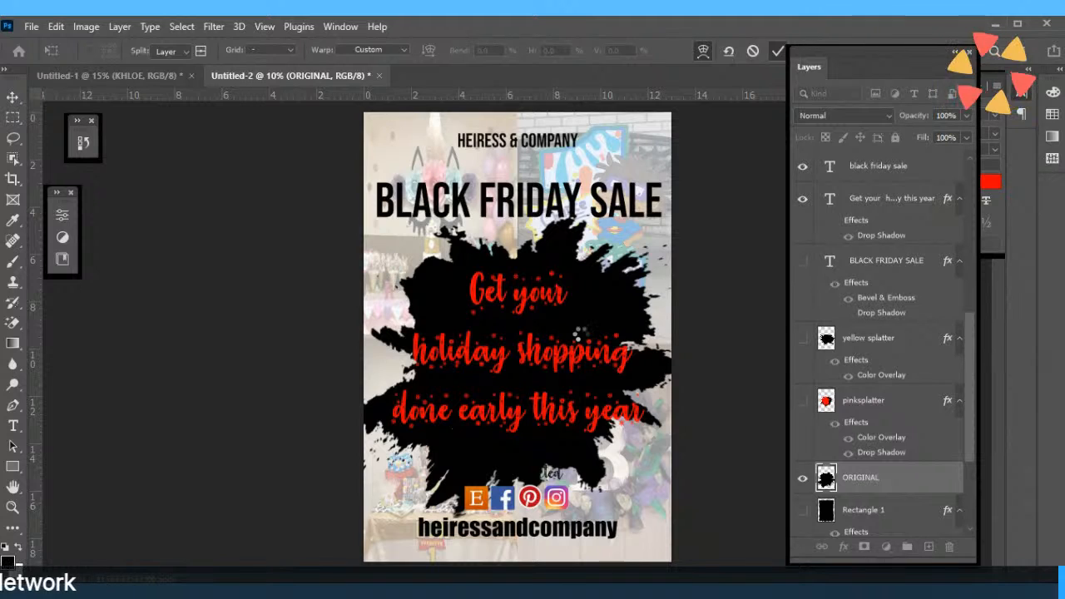
{"action": "left_click_drag", "start_coordinate": [523, 363], "coordinate": [525, 432]}
{"action": "mouse_move", "coordinate": [528, 309]}
{"action": "left_mouse_down"}
{"action": "mouse_move", "coordinate": [552, 245]}
{"action": "mouse_move", "coordinate": [544, 297]}
{"action": "mouse_move", "coordinate": [566, 280]}
{"action": "mouse_move", "coordinate": [511, 298]}
{"action": "left_mouse_up"}
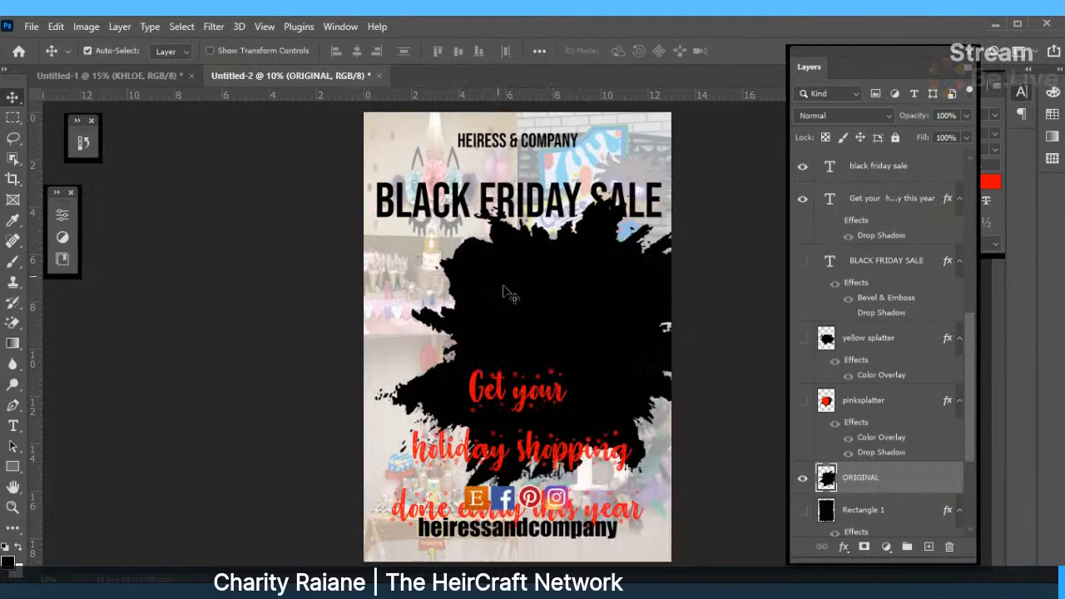
Warp the ORIGINAL splatter's left side and lower-left area outward, then move the headline back up.
{"action": "left_click", "coordinate": [56, 27]}
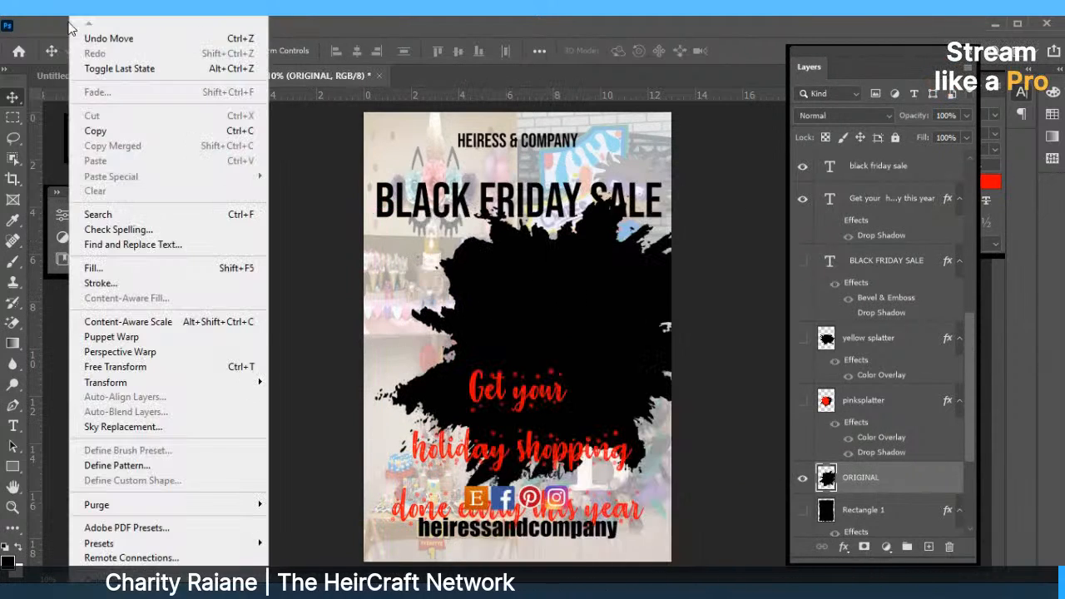
{"action": "left_click", "coordinate": [125, 366]}
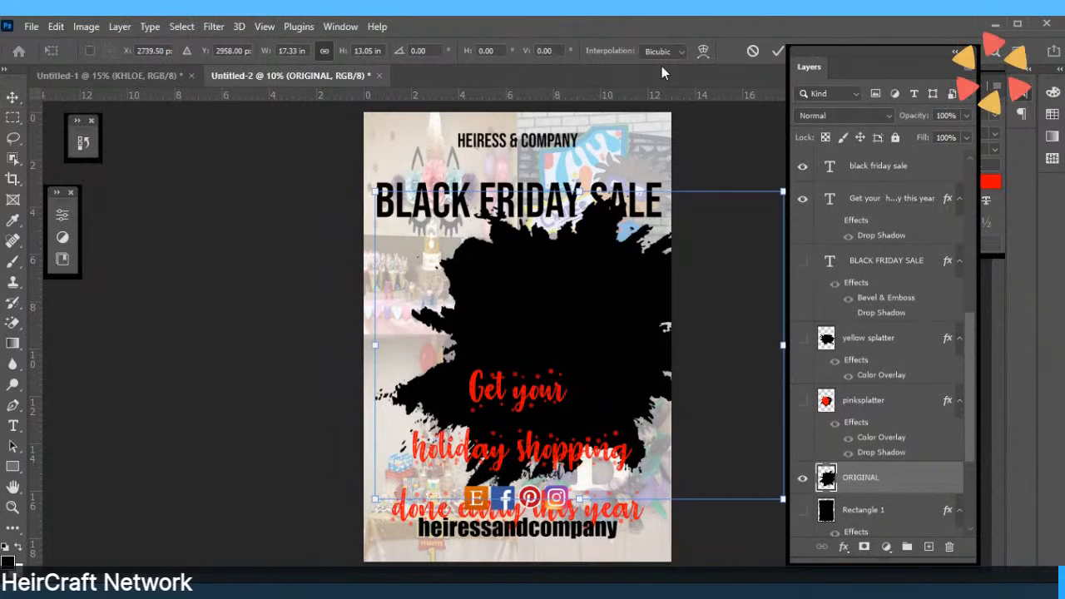
{"action": "left_click", "coordinate": [703, 51]}
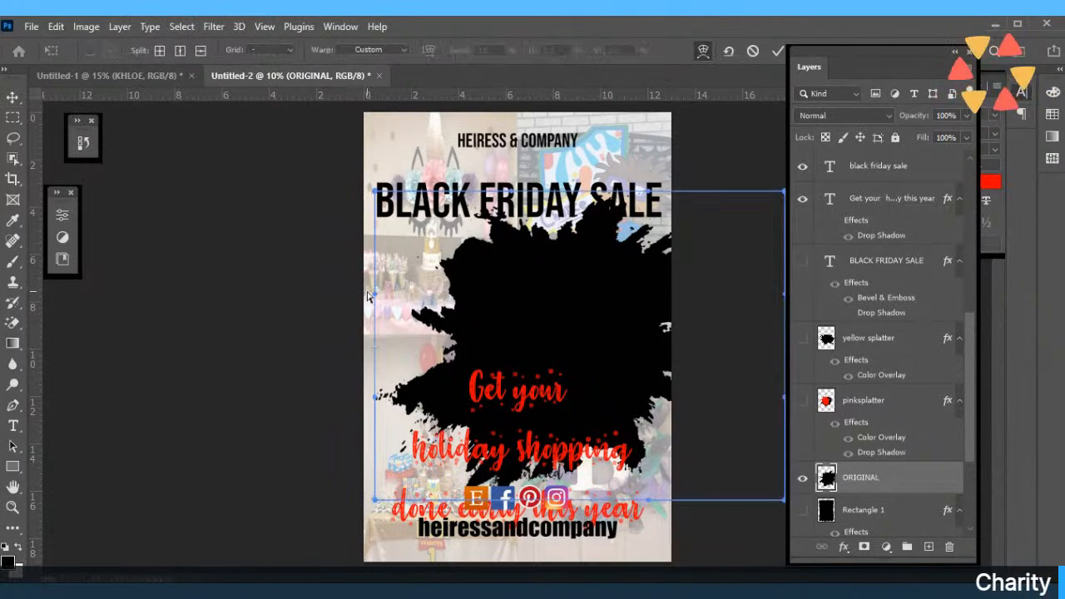
{"action": "left_click_drag", "start_coordinate": [369, 276], "coordinate": [84, 287]}
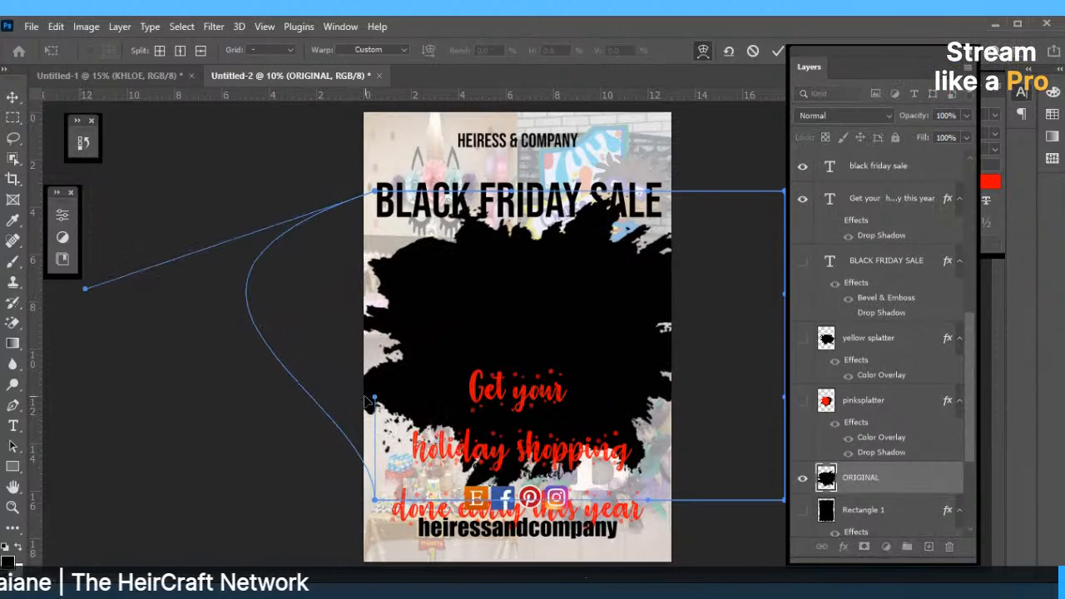
{"action": "left_click_drag", "start_coordinate": [366, 401], "coordinate": [413, 564]}
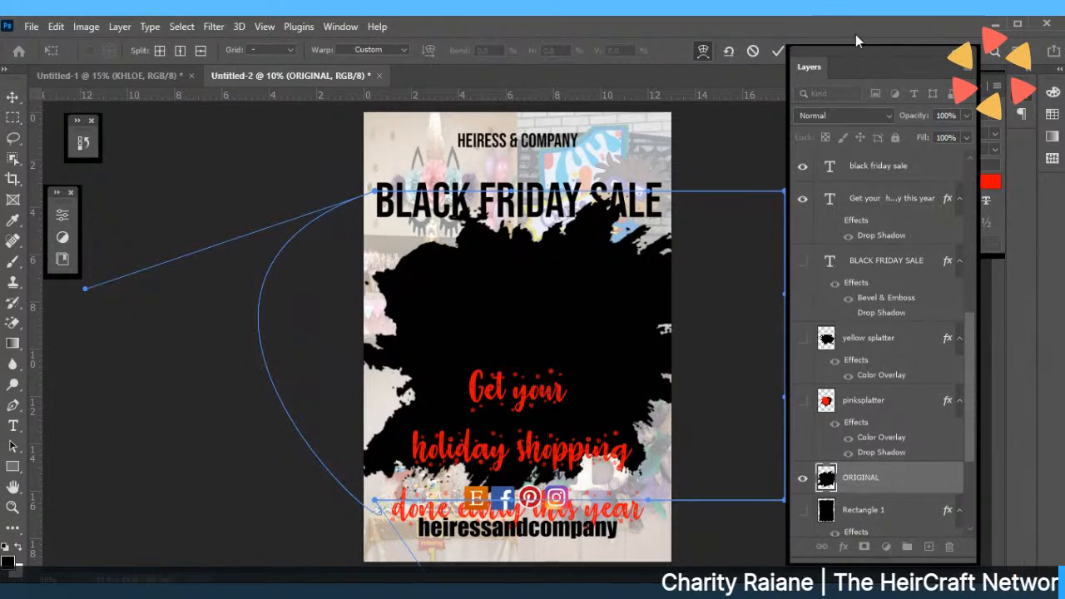
{"action": "left_click", "coordinate": [777, 51]}
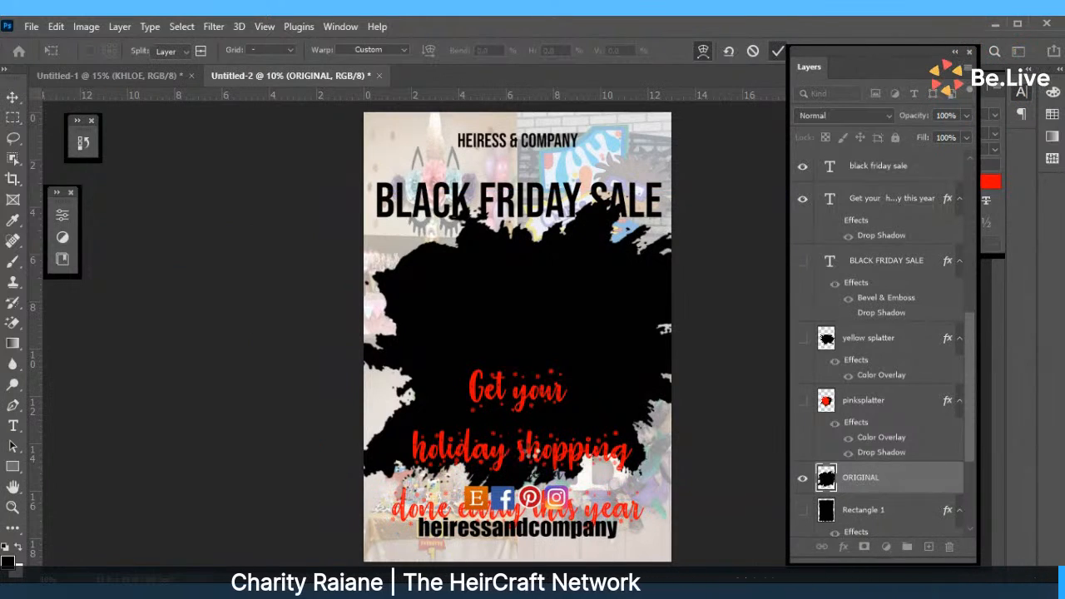
{"action": "left_click_drag", "start_coordinate": [533, 459], "coordinate": [546, 354]}
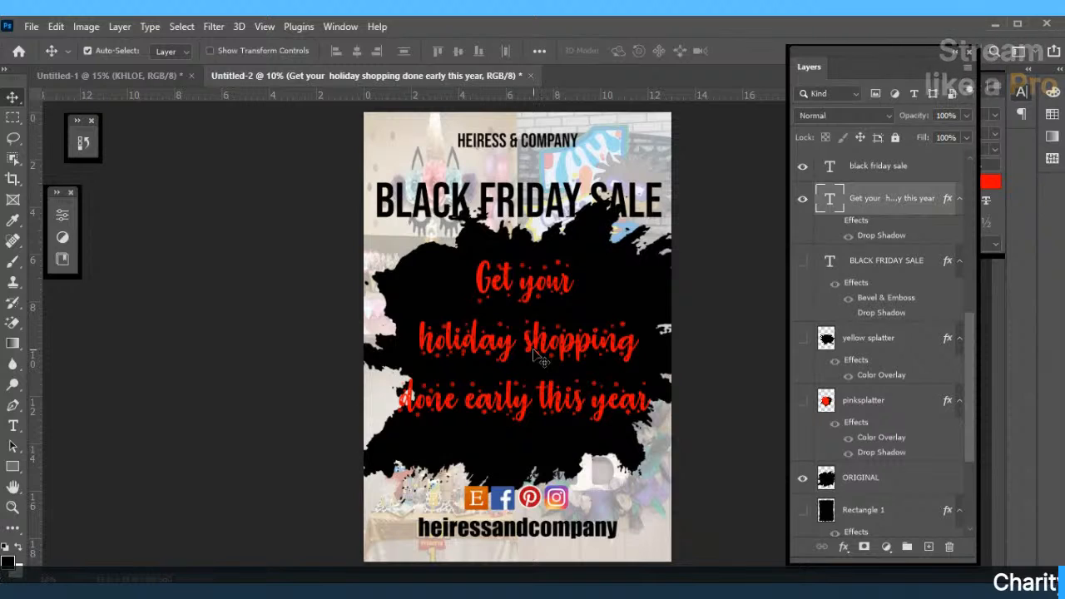
{"action": "left_click", "coordinate": [408, 375]}
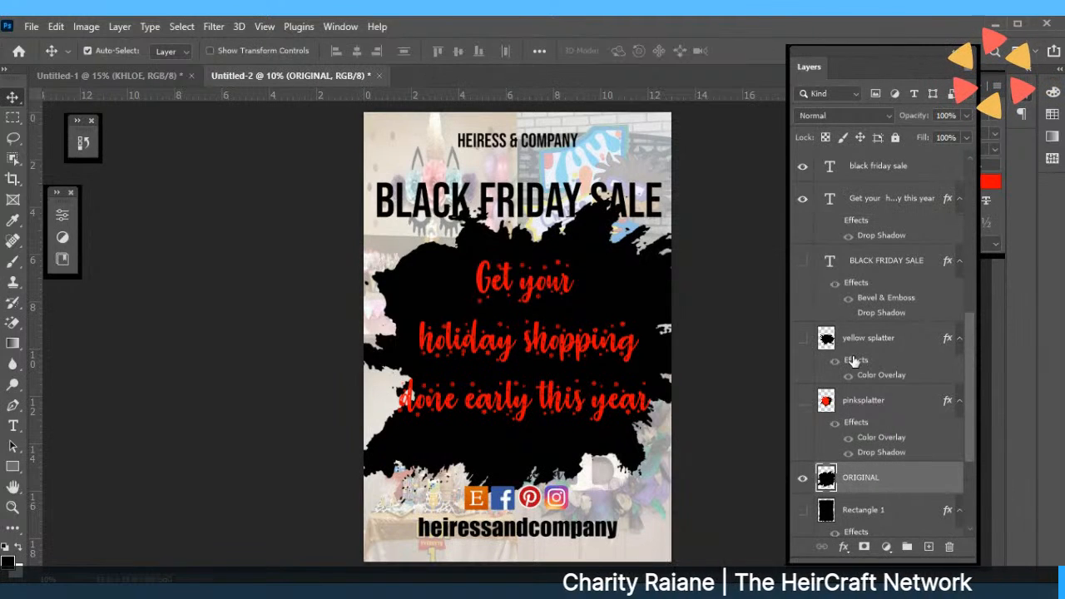
Show the pinksplatter layer, hide ORIGINAL, and nudge the red headline slightly left.
{"action": "left_click", "coordinate": [803, 402]}
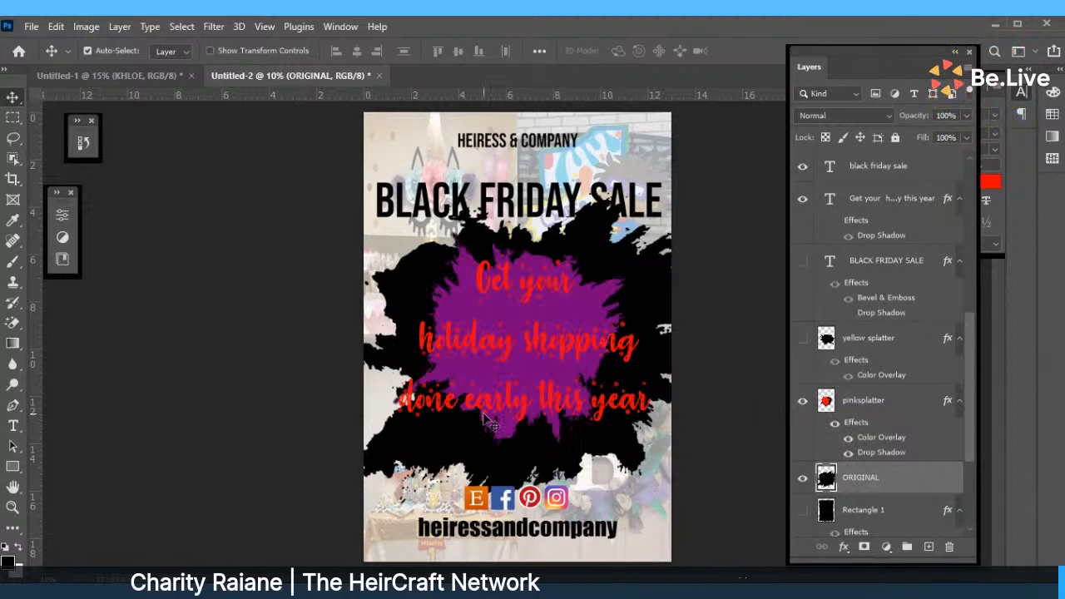
{"action": "left_click", "coordinate": [803, 479]}
{"action": "mouse_move", "coordinate": [543, 306]}
{"action": "left_mouse_down"}
{"action": "mouse_move", "coordinate": [540, 316]}
{"action": "mouse_move", "coordinate": [539, 306]}
{"action": "left_mouse_up"}
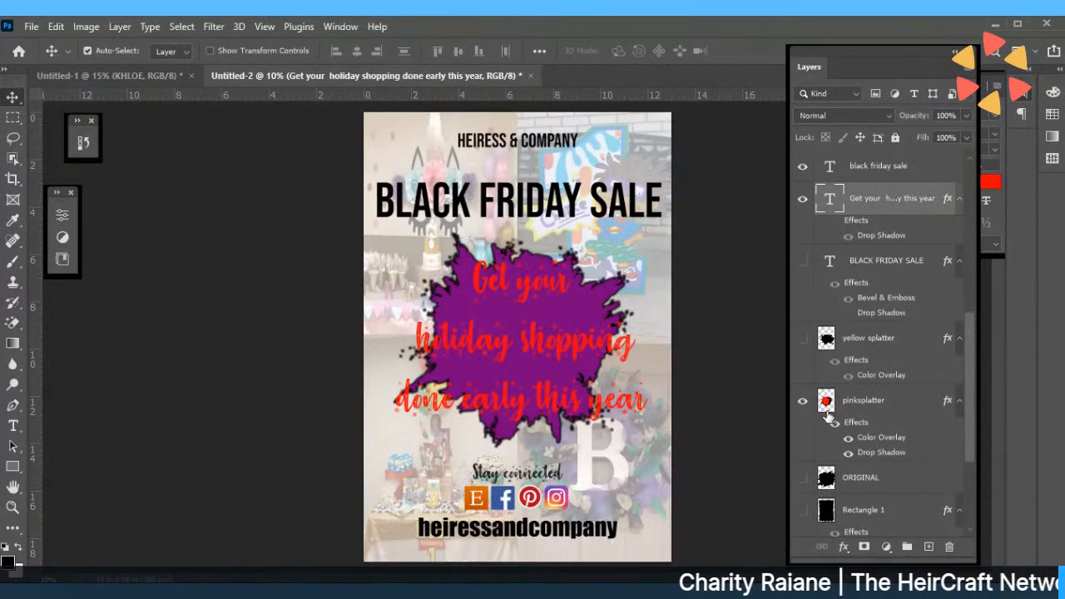
Change pinksplatter's Color Overlay from purple to near-black and reposition the headline on it.
{"action": "left_click", "coordinate": [848, 436]}
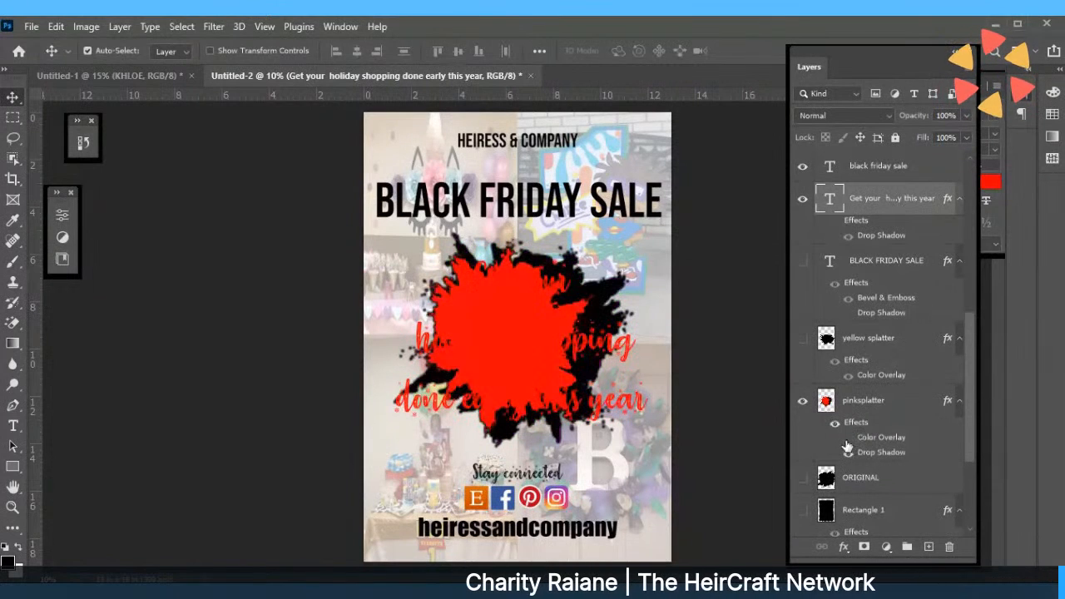
{"action": "left_click", "coordinate": [848, 437]}
{"action": "left_click", "coordinate": [865, 439]}
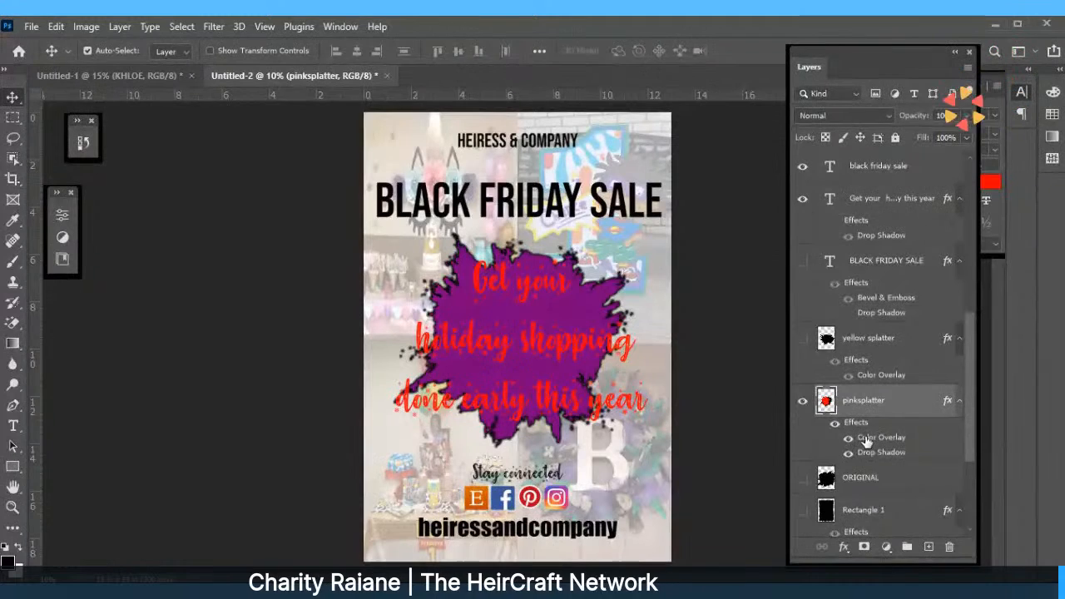
{"action": "double_click", "coordinate": [865, 438]}
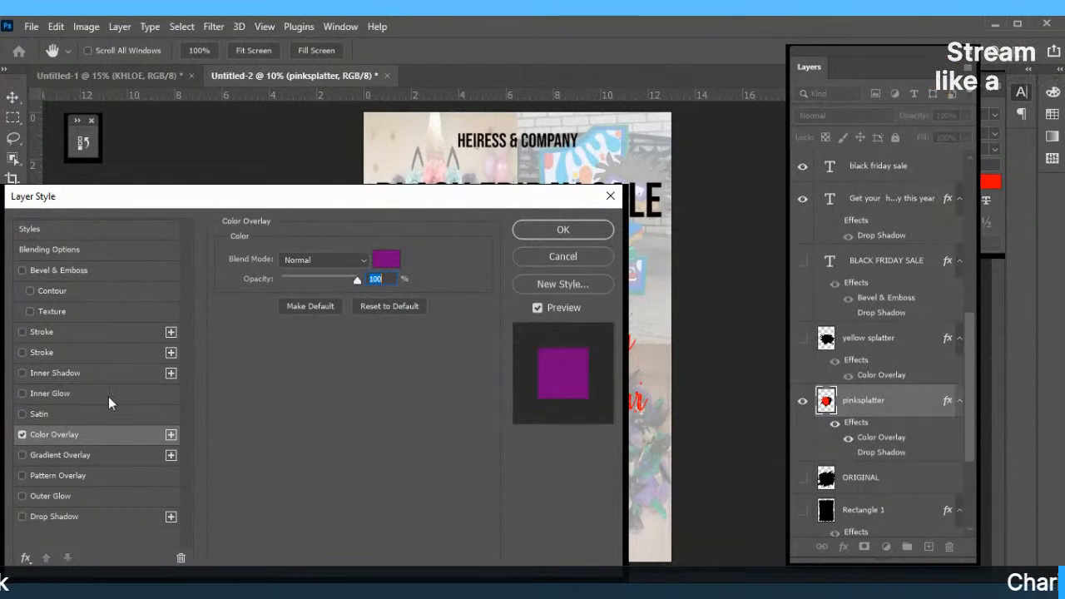
{"action": "left_click", "coordinate": [384, 264]}
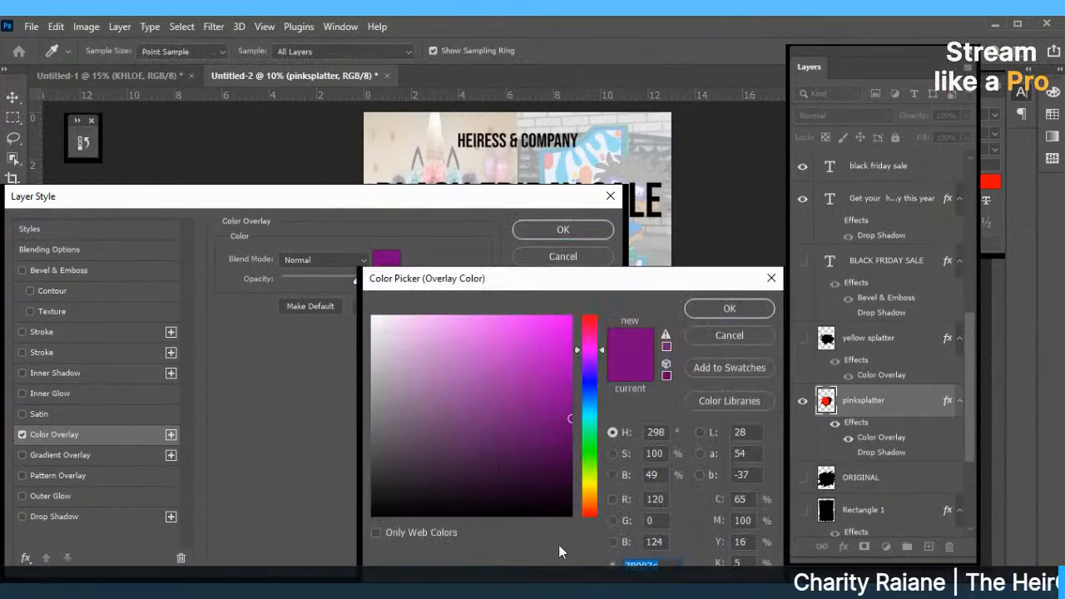
{"action": "left_click", "coordinate": [566, 513]}
{"action": "left_click", "coordinate": [714, 308]}
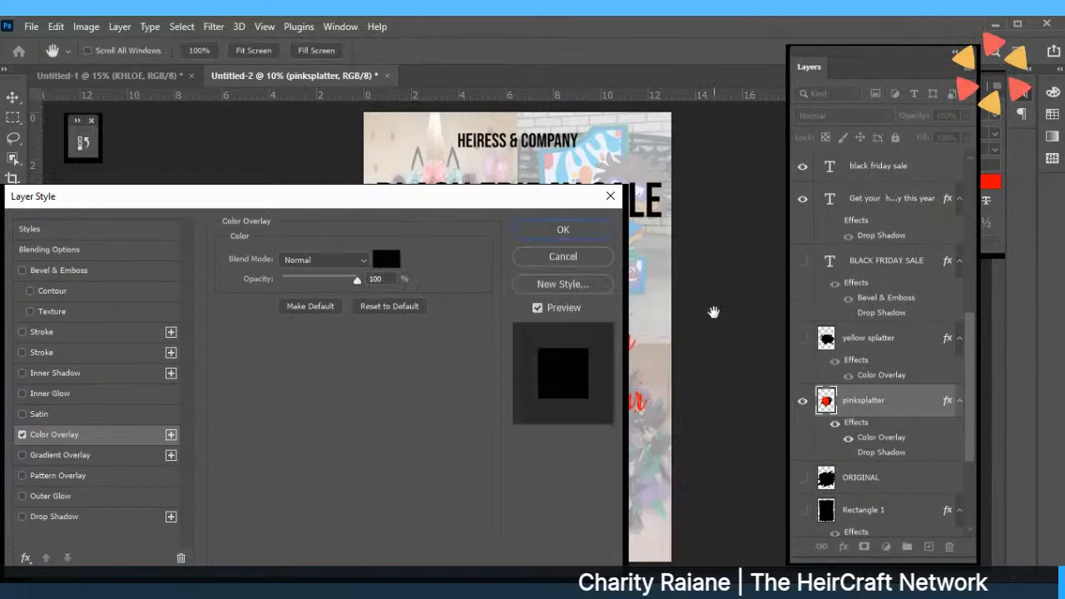
{"action": "left_click", "coordinate": [563, 230]}
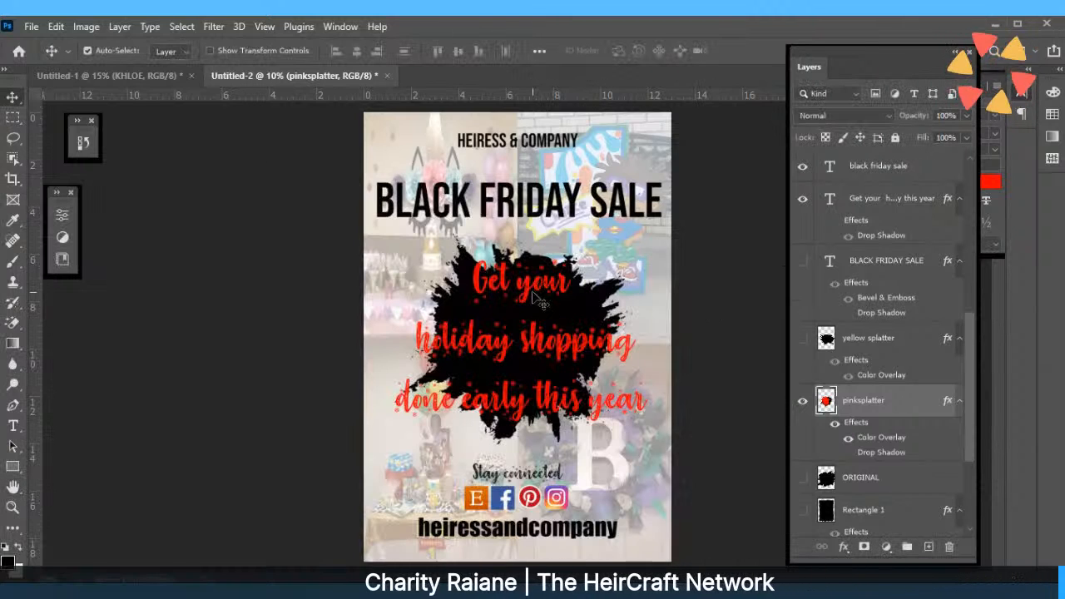
{"action": "left_click_drag", "start_coordinate": [556, 324], "coordinate": [525, 333]}
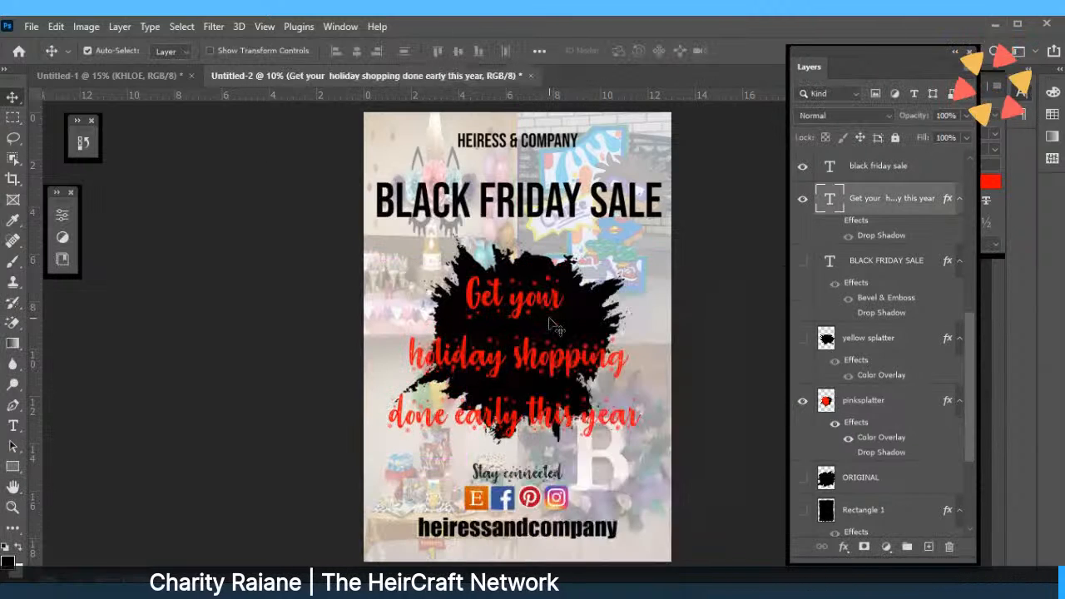
Try shrinking the red headline, cancel the resize, and move the headline instead.
{"action": "left_click", "coordinate": [65, 27]}
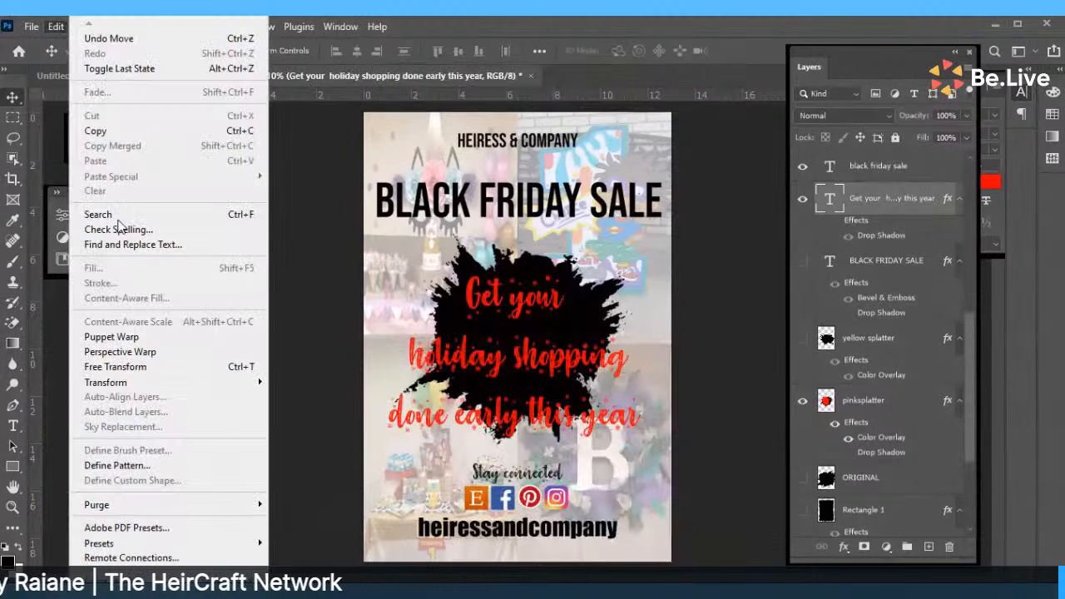
{"action": "left_click", "coordinate": [134, 361]}
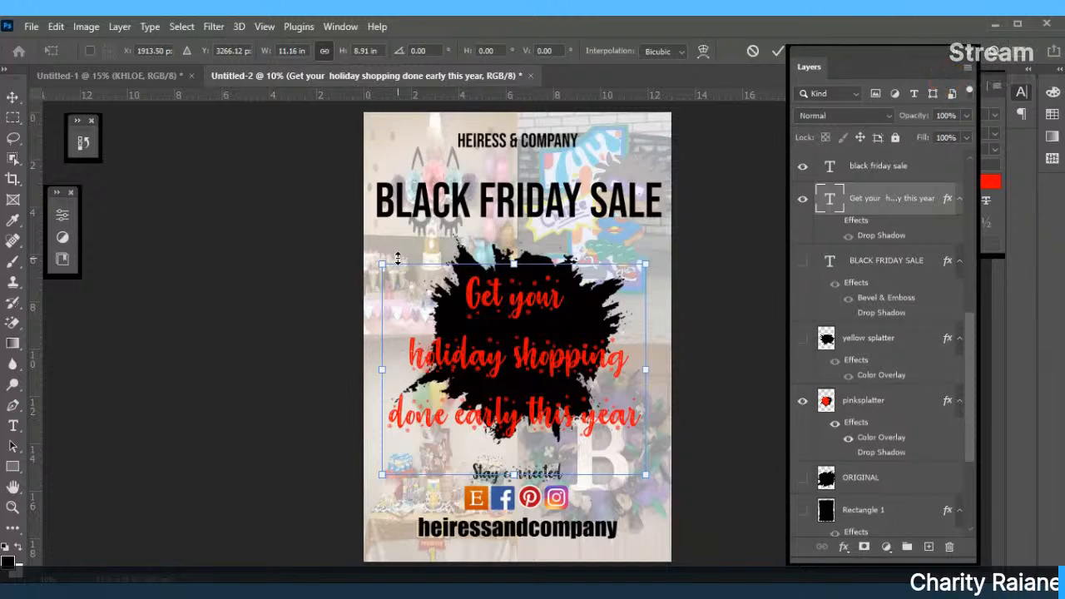
{"action": "left_click_drag", "start_coordinate": [398, 259], "coordinate": [452, 301]}
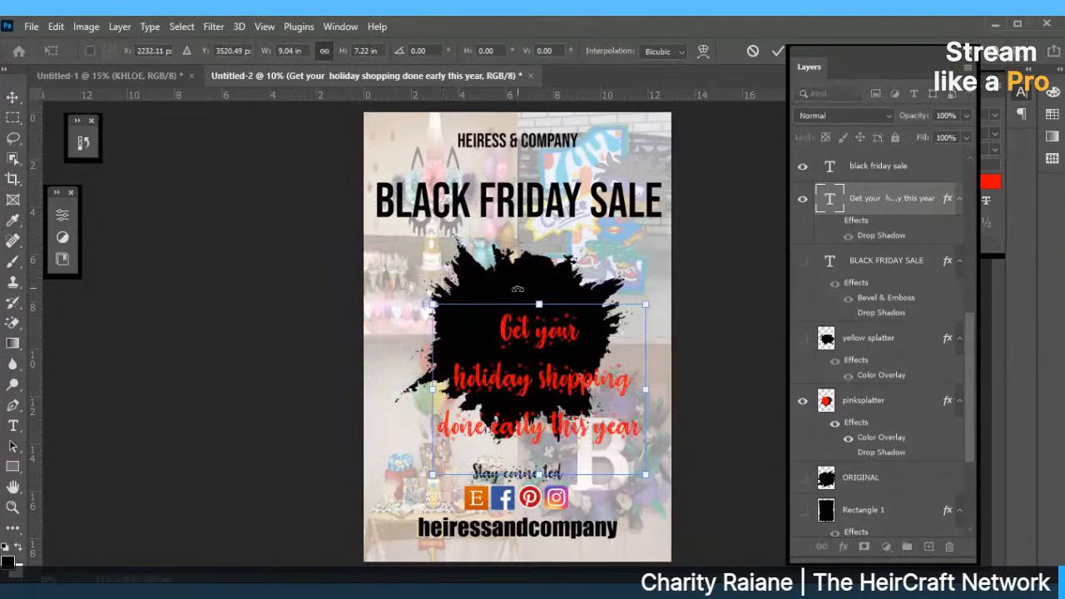
{"action": "left_click", "coordinate": [755, 52]}
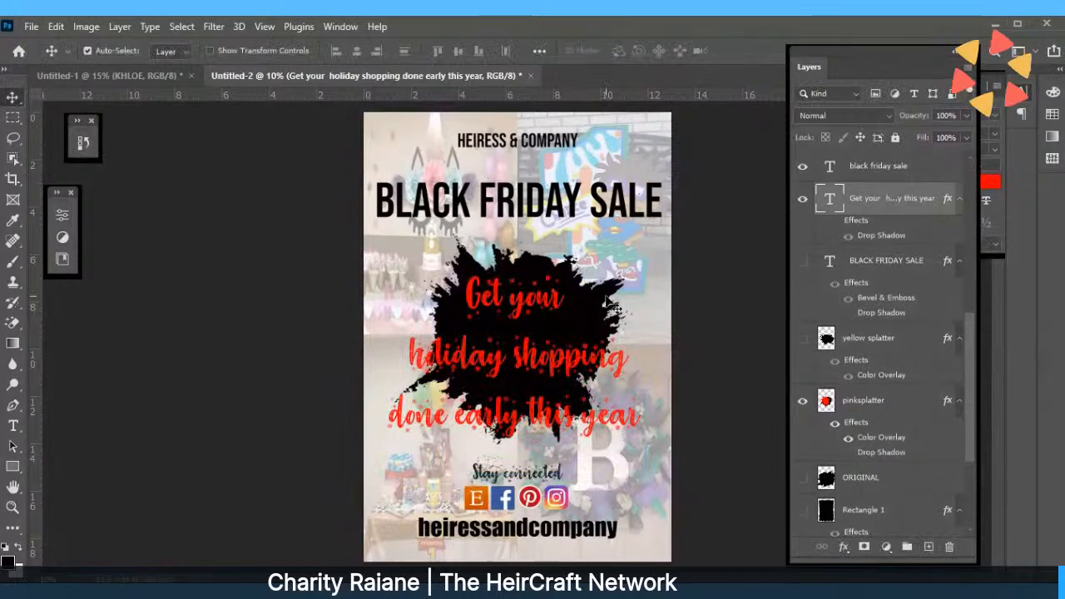
{"action": "left_click_drag", "start_coordinate": [606, 298], "coordinate": [606, 381]}
Scale pinksplatter wider to about 14.51 × 13.02 in and settle it slightly lower.
{"action": "left_click", "coordinate": [570, 283]}
{"action": "left_click", "coordinate": [56, 27]}
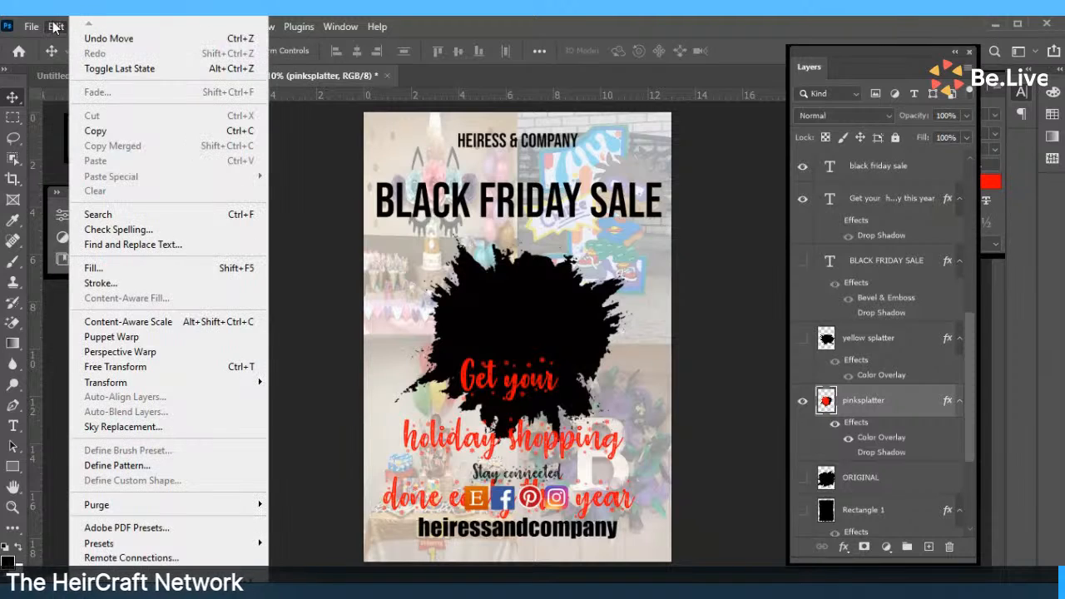
{"action": "left_click", "coordinate": [118, 372]}
{"action": "left_click_drag", "start_coordinate": [398, 339], "coordinate": [352, 340]}
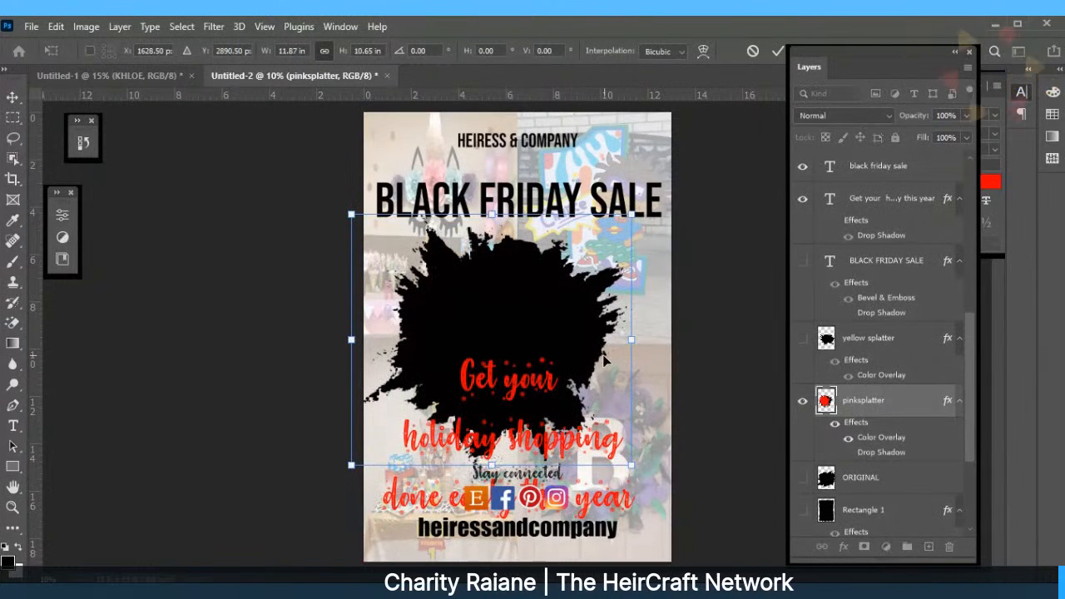
{"action": "left_click_drag", "start_coordinate": [631, 339], "coordinate": [670, 340]}
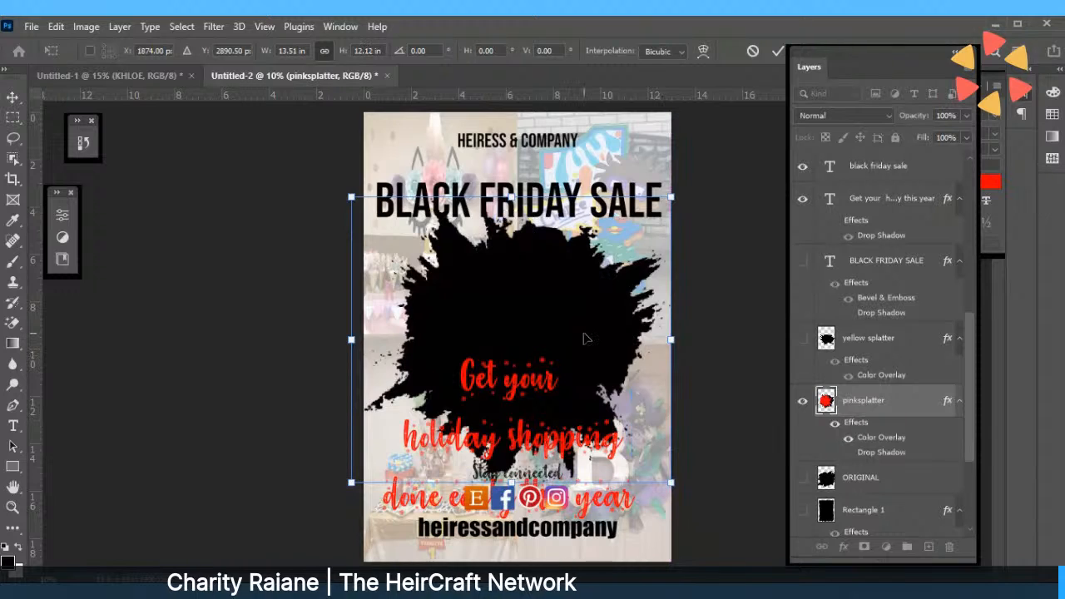
{"action": "left_click_drag", "start_coordinate": [585, 338], "coordinate": [587, 360]}
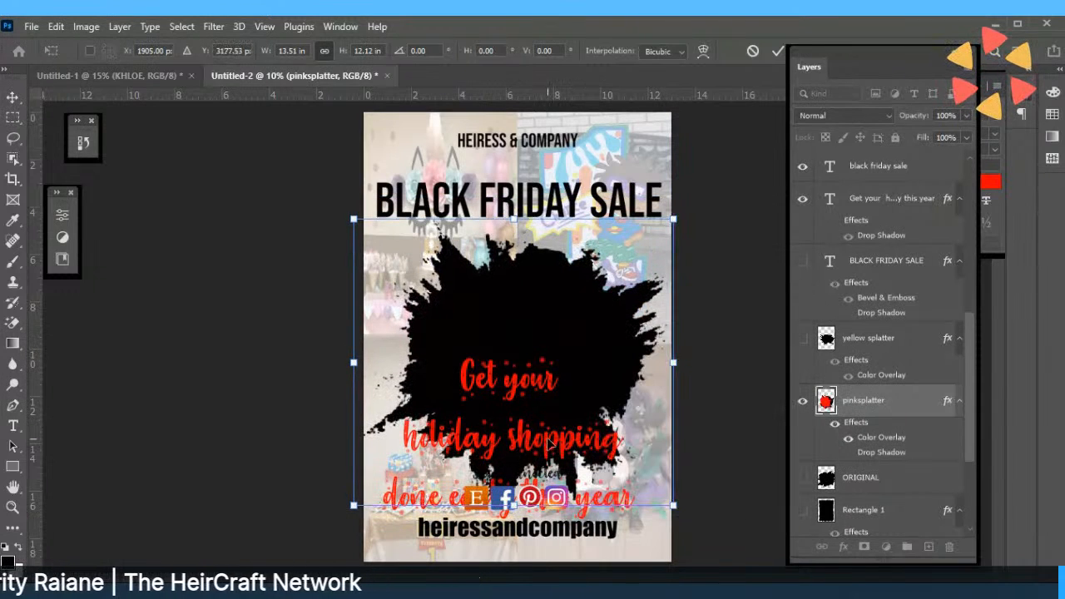
{"action": "mouse_move", "coordinate": [549, 445]}
{"action": "left_mouse_down"}
{"action": "mouse_move", "coordinate": [552, 406]}
{"action": "mouse_move", "coordinate": [548, 436]}
{"action": "left_mouse_up"}
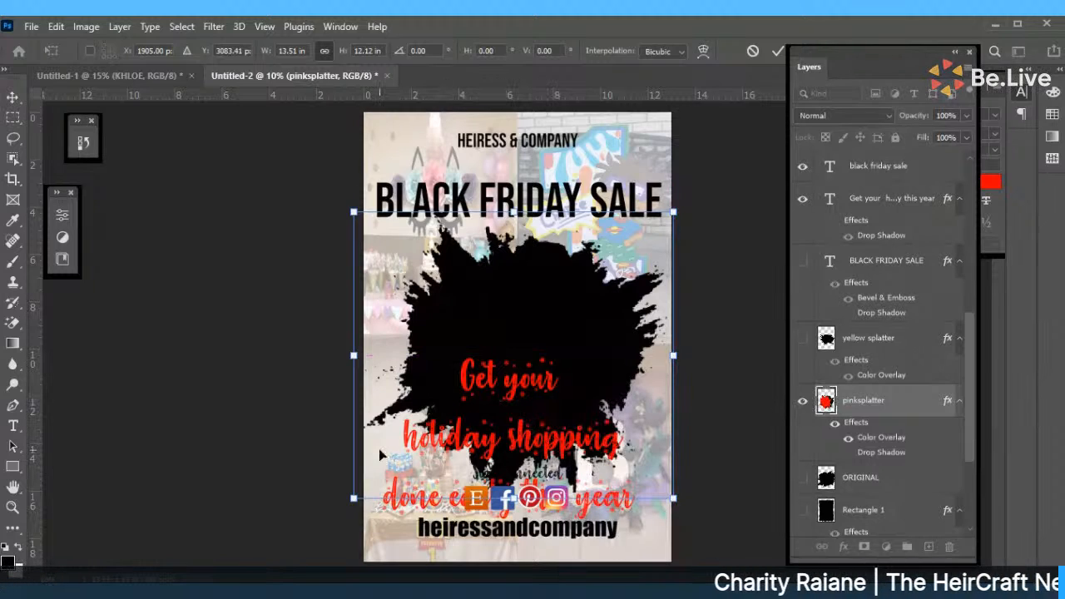
{"action": "left_click_drag", "start_coordinate": [353, 357], "coordinate": [329, 375]}
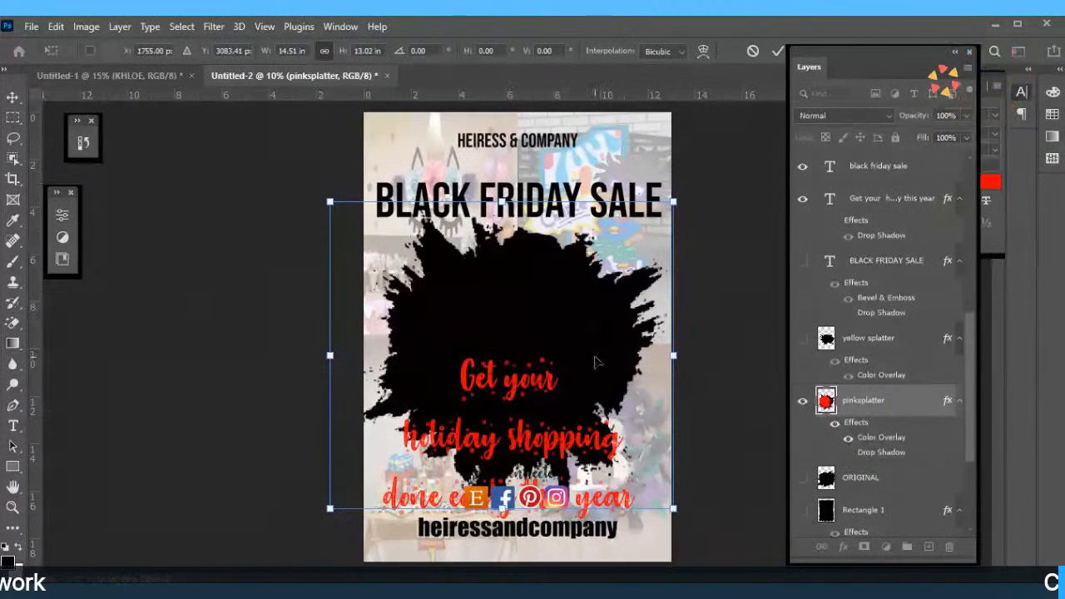
{"action": "left_click_drag", "start_coordinate": [594, 362], "coordinate": [595, 371]}
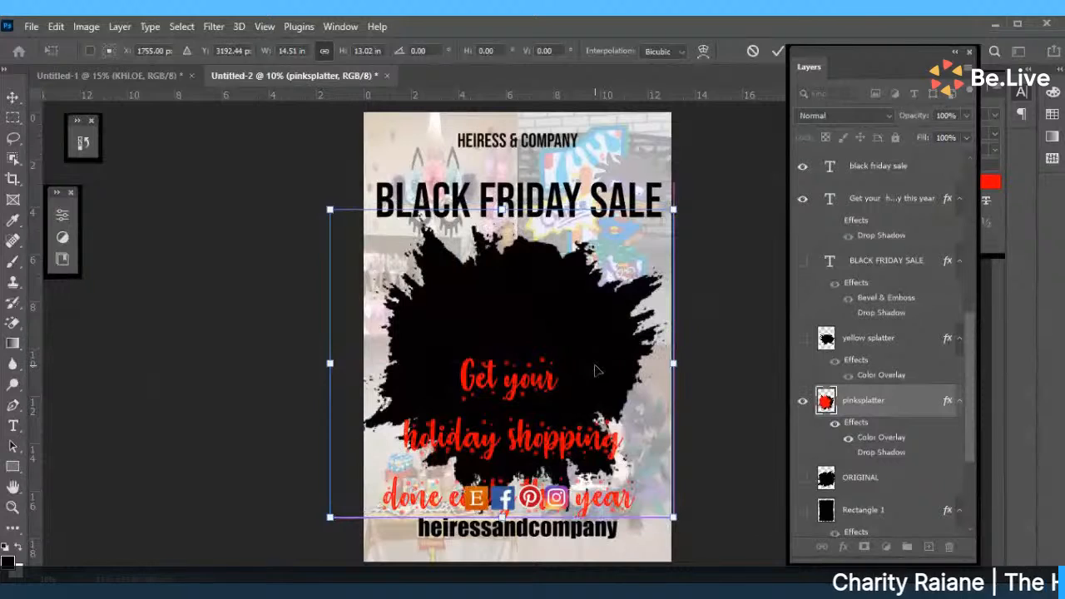
{"action": "left_click", "coordinate": [777, 51]}
{"action": "left_click", "coordinate": [537, 364]}
Delete the line break before 'holiday' so the headline begins 'Get your holiday', and centre it on the splatter.
{"action": "left_click_drag", "start_coordinate": [536, 364], "coordinate": [535, 296]}
{"action": "double_click", "coordinate": [535, 295]}
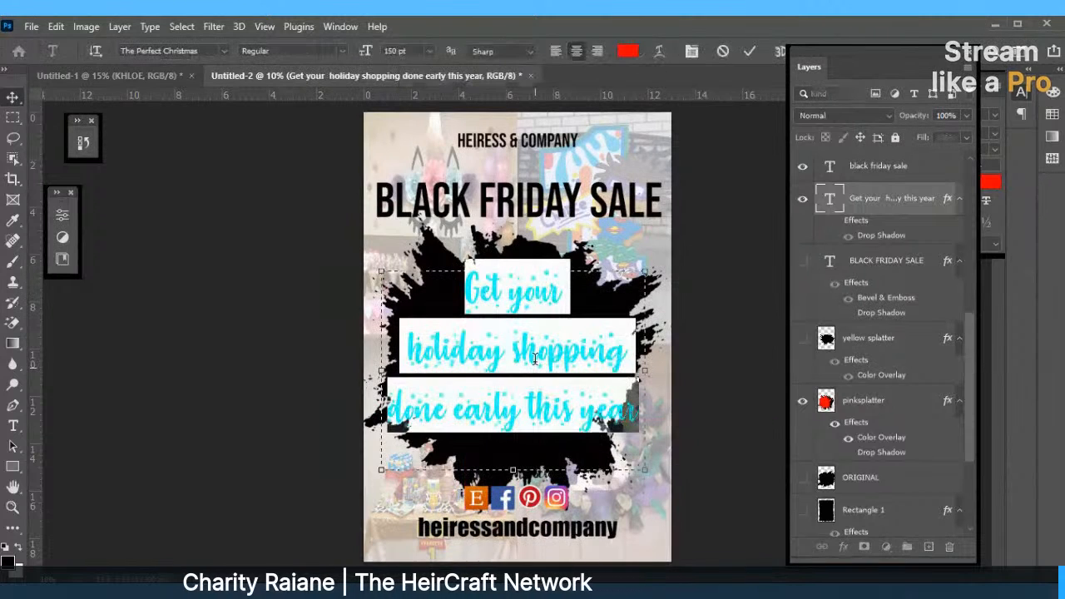
{"action": "left_click", "coordinate": [537, 408]}
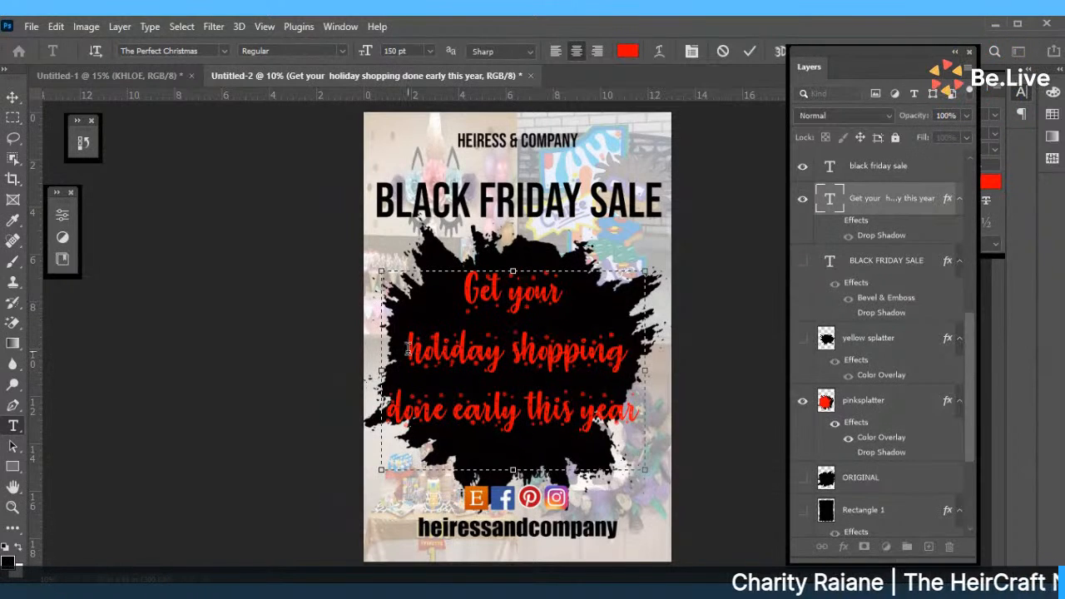
{"action": "key", "text": "BackSpace"}
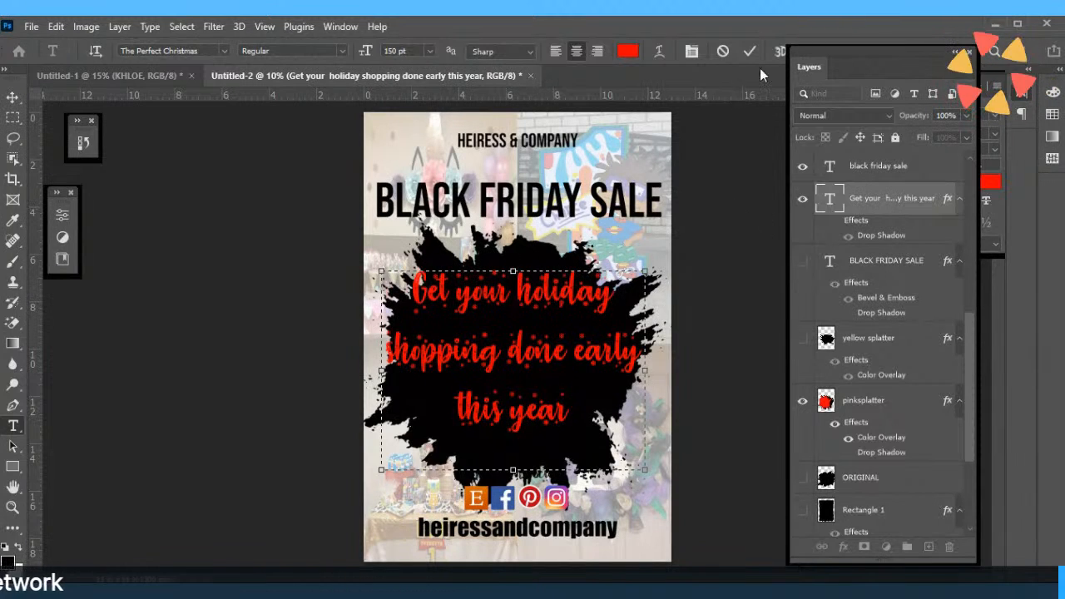
{"action": "left_click_drag", "start_coordinate": [501, 303], "coordinate": [504, 317]}
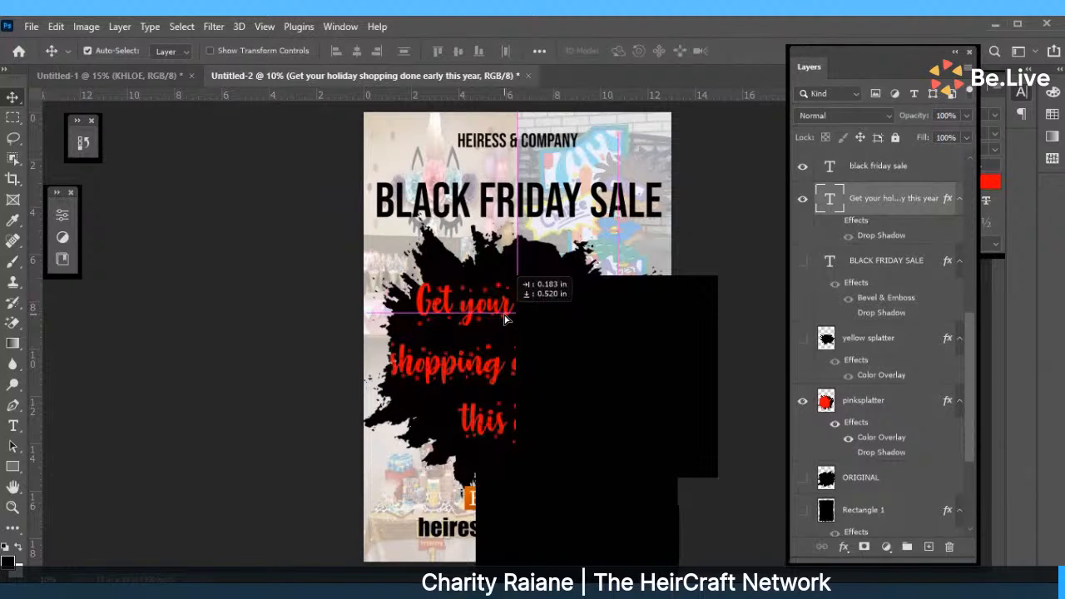
{"action": "left_click", "coordinate": [542, 466]}
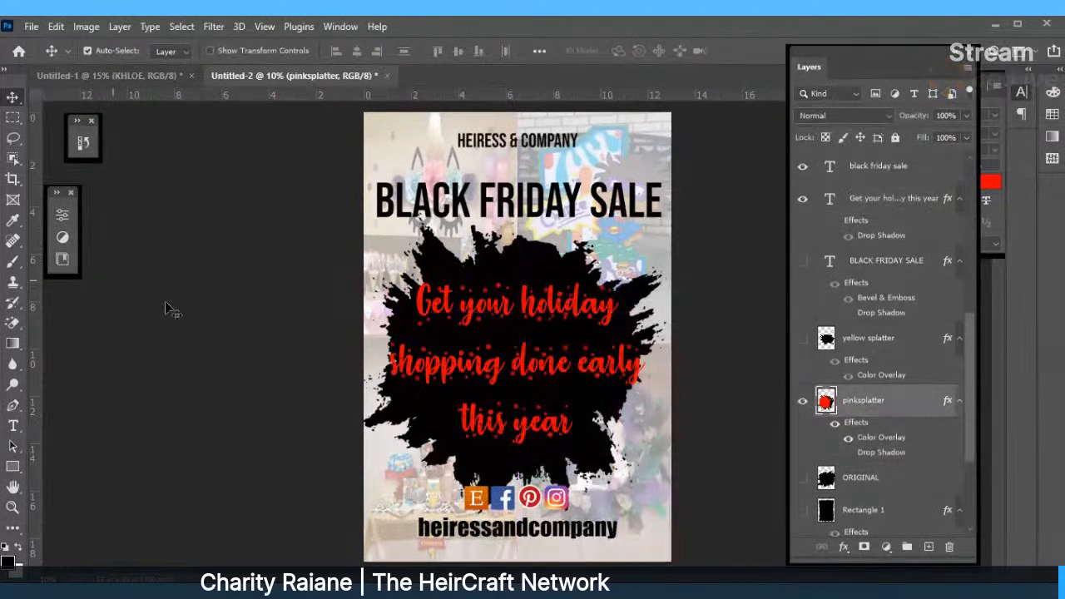
Shorten pinksplatter to about 14.5 × 11.67 in and warp its lower-right edge outward.
{"action": "left_click", "coordinate": [55, 27]}
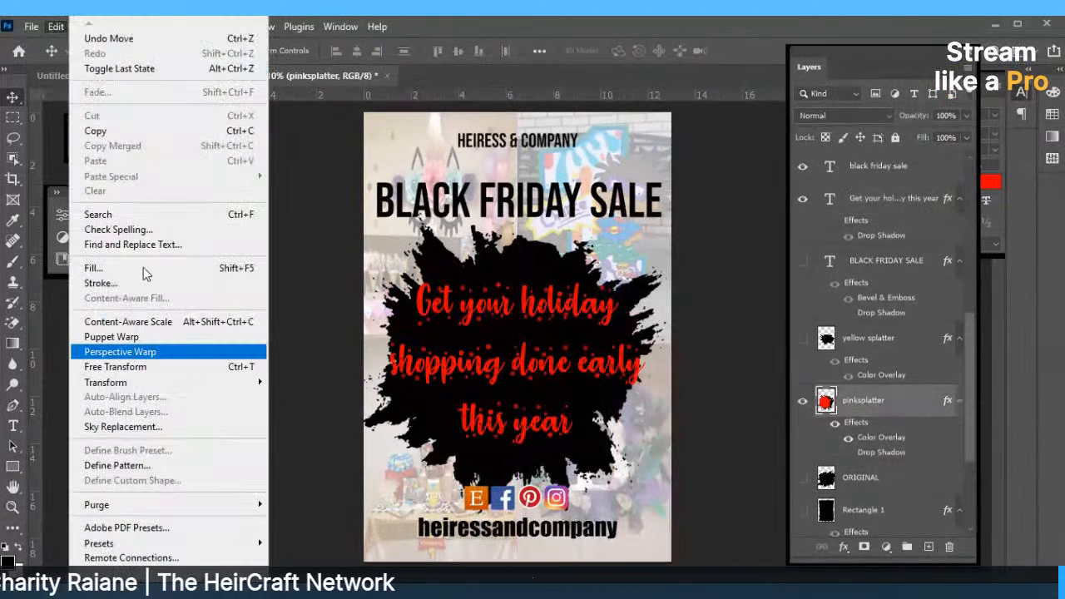
{"action": "left_click", "coordinate": [116, 367]}
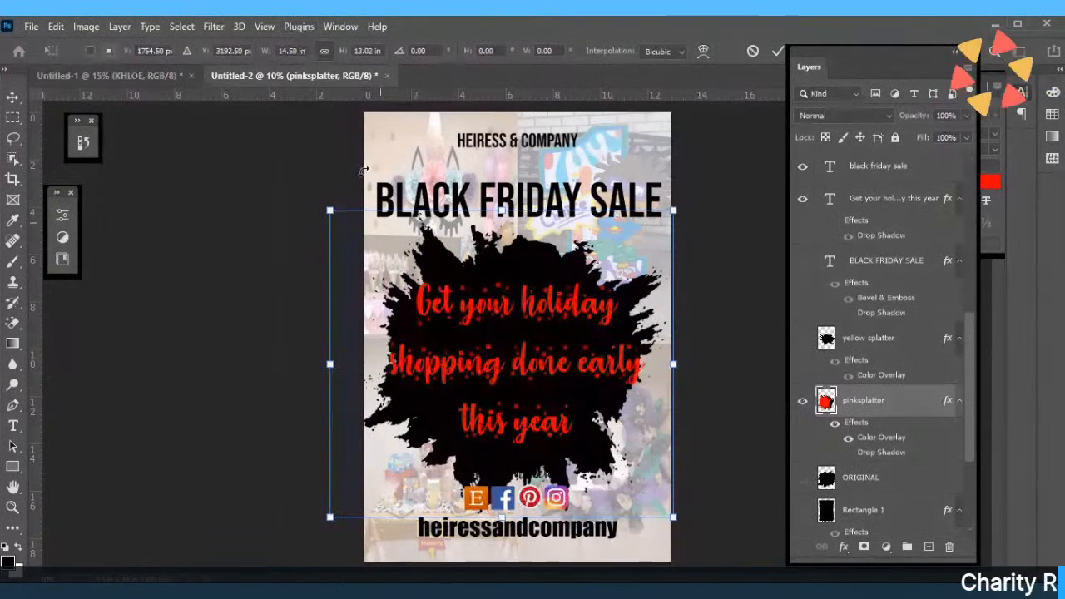
{"action": "left_click_drag", "start_coordinate": [502, 517], "coordinate": [502, 485]}
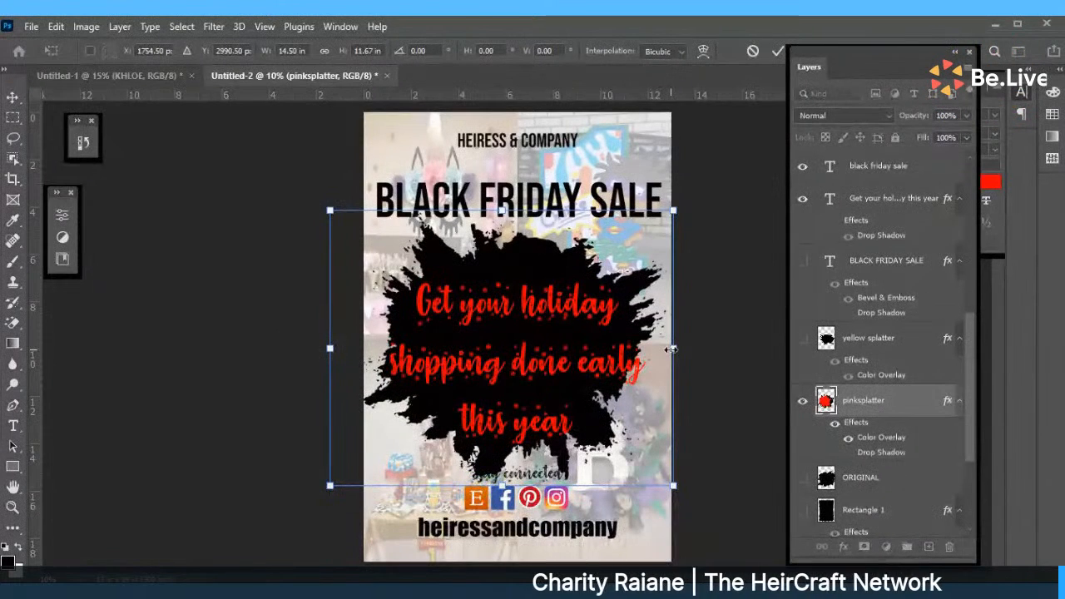
{"action": "left_click", "coordinate": [699, 53]}
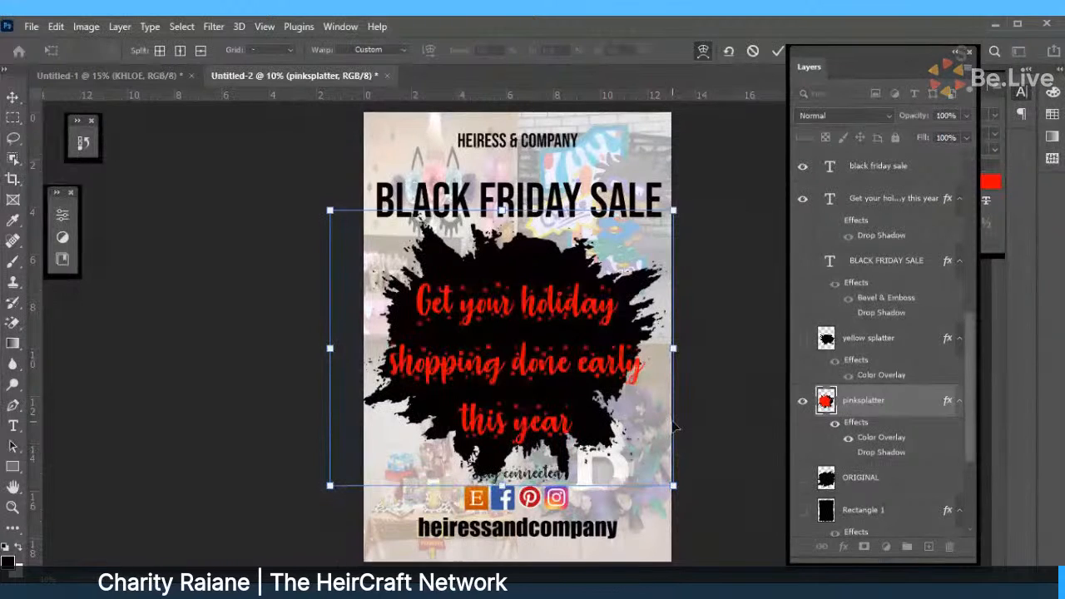
{"action": "left_click_drag", "start_coordinate": [672, 431], "coordinate": [698, 456]}
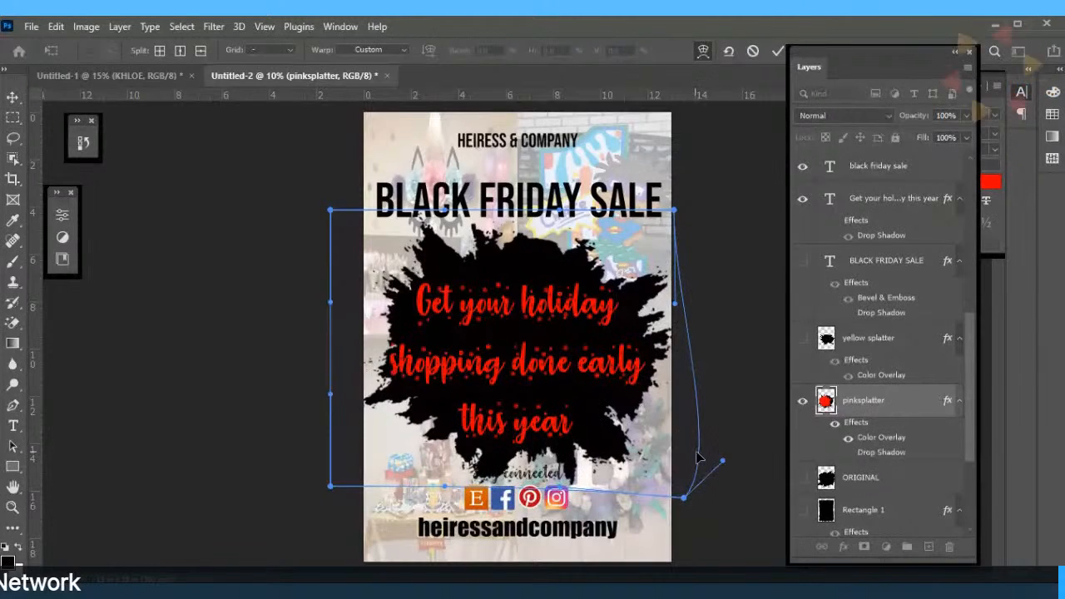
{"action": "left_click", "coordinate": [777, 51]}
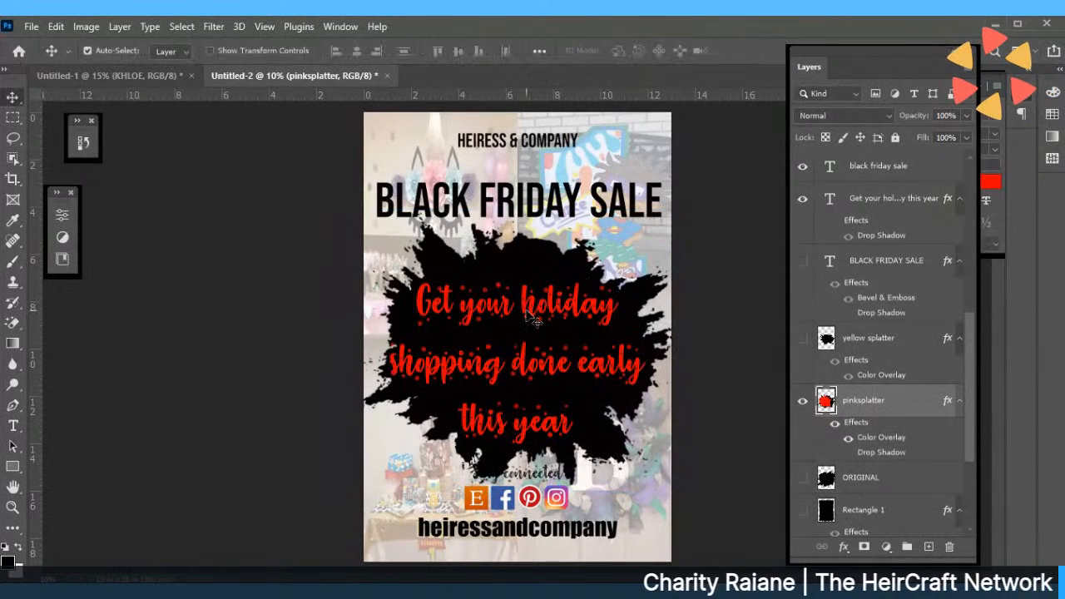
Nudge the headline, BLACK FRIDAY SALE title and splatter, and move 'Stay connected' left of the social icons.
{"action": "left_click_drag", "start_coordinate": [527, 315], "coordinate": [533, 316]}
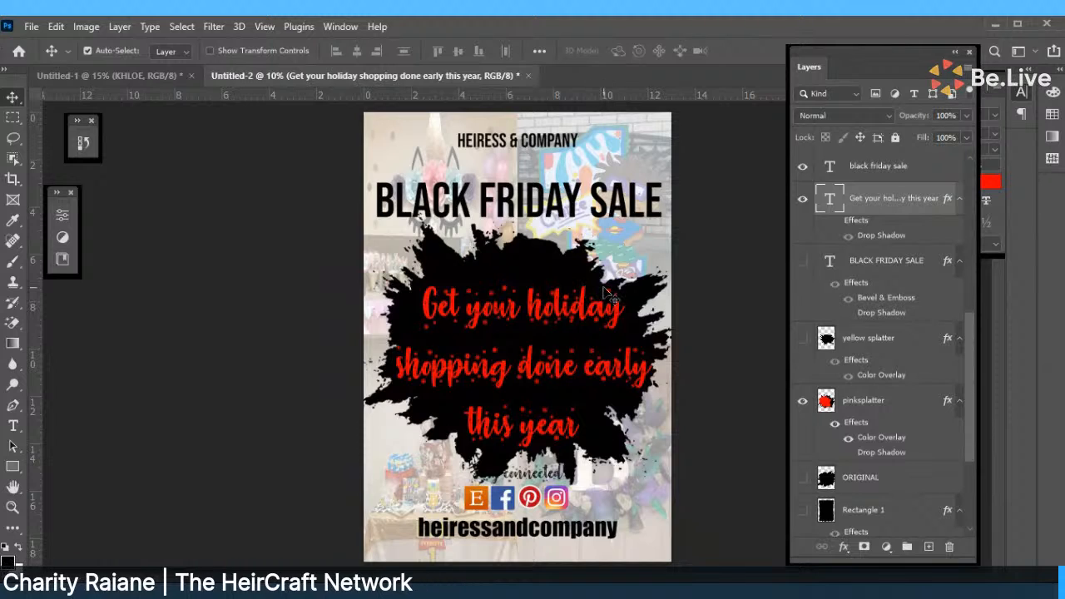
{"action": "left_click", "coordinate": [555, 475]}
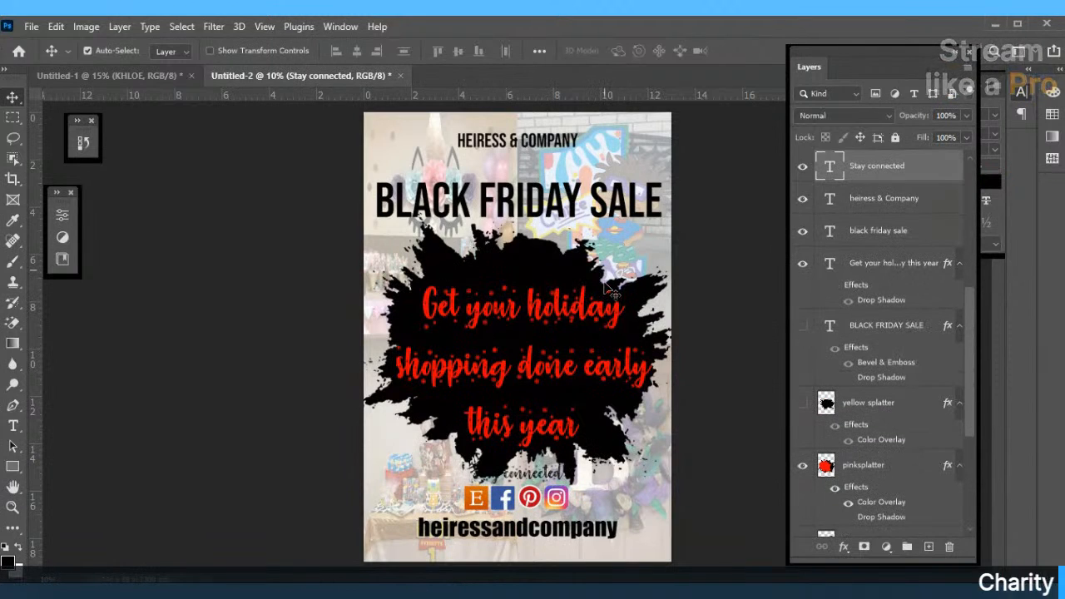
{"action": "left_click_drag", "start_coordinate": [533, 199], "coordinate": [534, 197]}
{"action": "left_click_drag", "start_coordinate": [539, 280], "coordinate": [531, 270]}
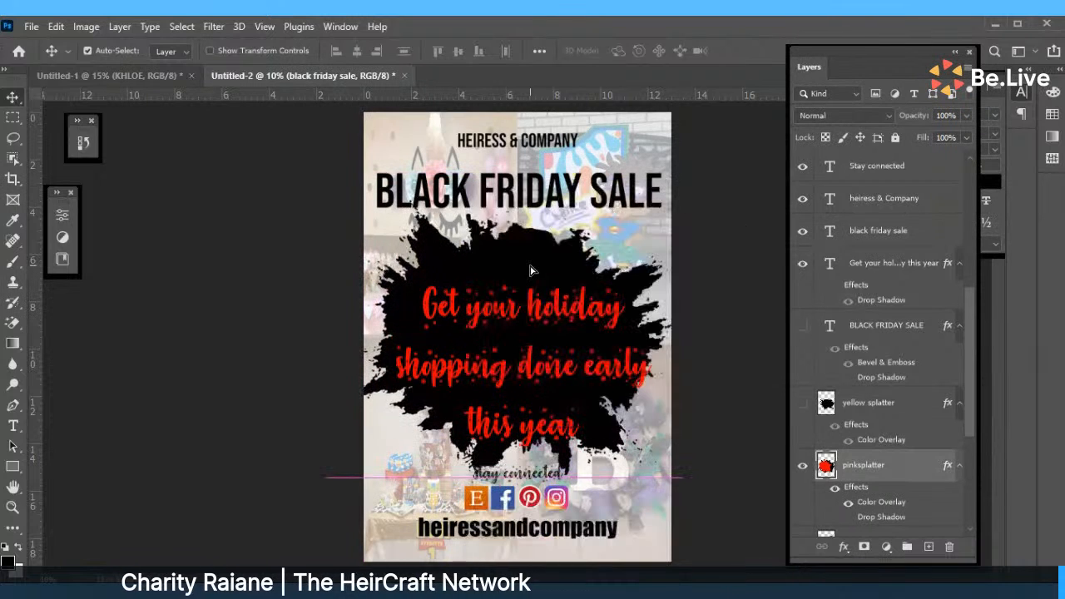
{"action": "mouse_move", "coordinate": [523, 309]}
{"action": "left_mouse_down"}
{"action": "mouse_move", "coordinate": [523, 291]}
{"action": "mouse_move", "coordinate": [515, 296]}
{"action": "left_mouse_up"}
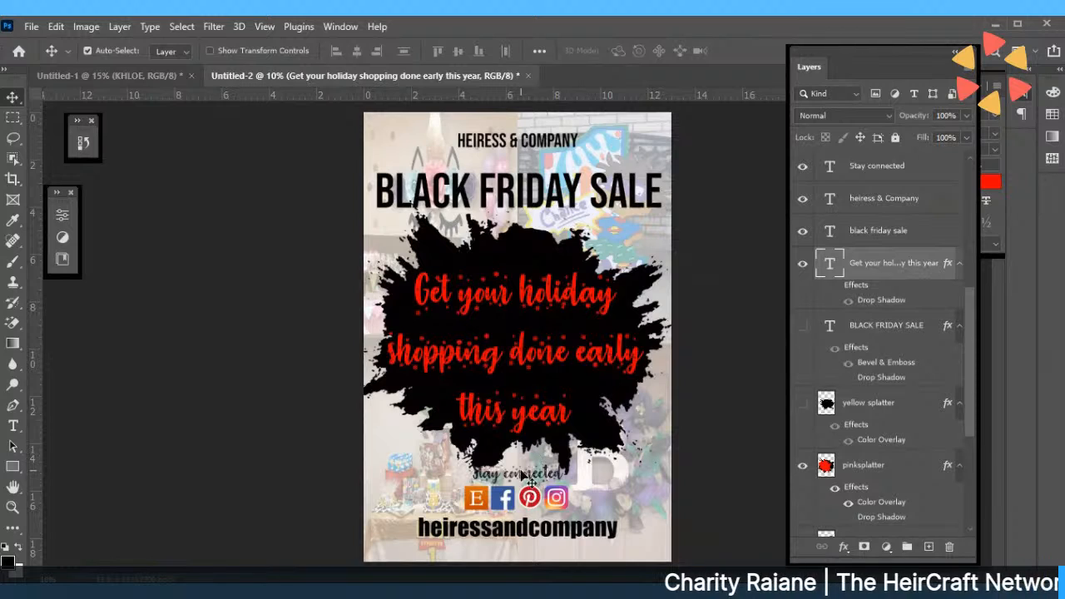
{"action": "left_click_drag", "start_coordinate": [520, 477], "coordinate": [428, 507]}
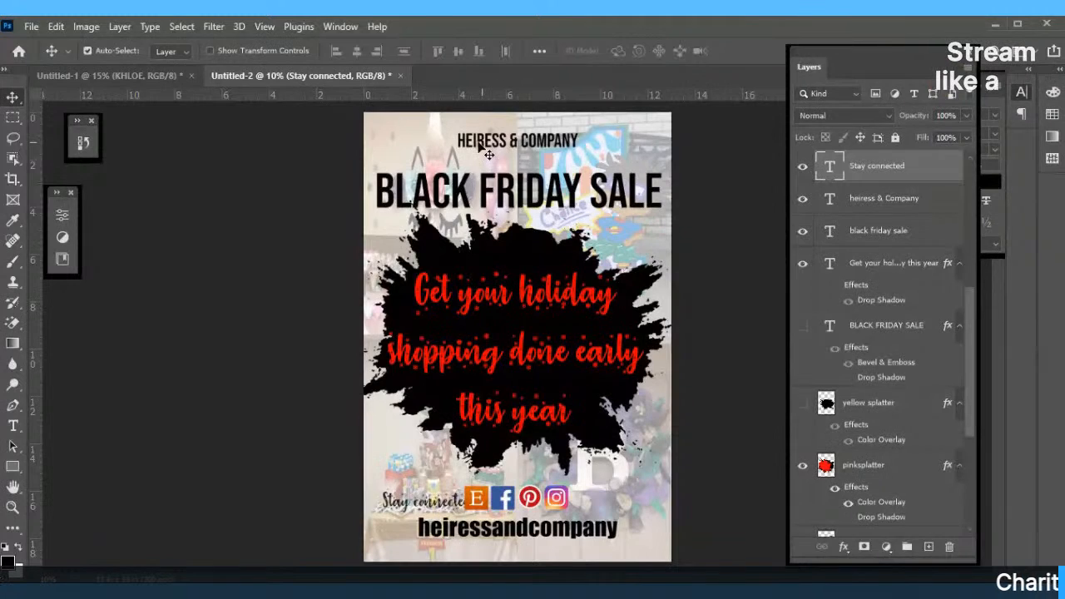
Restyle 'Stay connected' as near-white Impact text at 48 pt.
{"action": "double_click", "coordinate": [402, 507]}
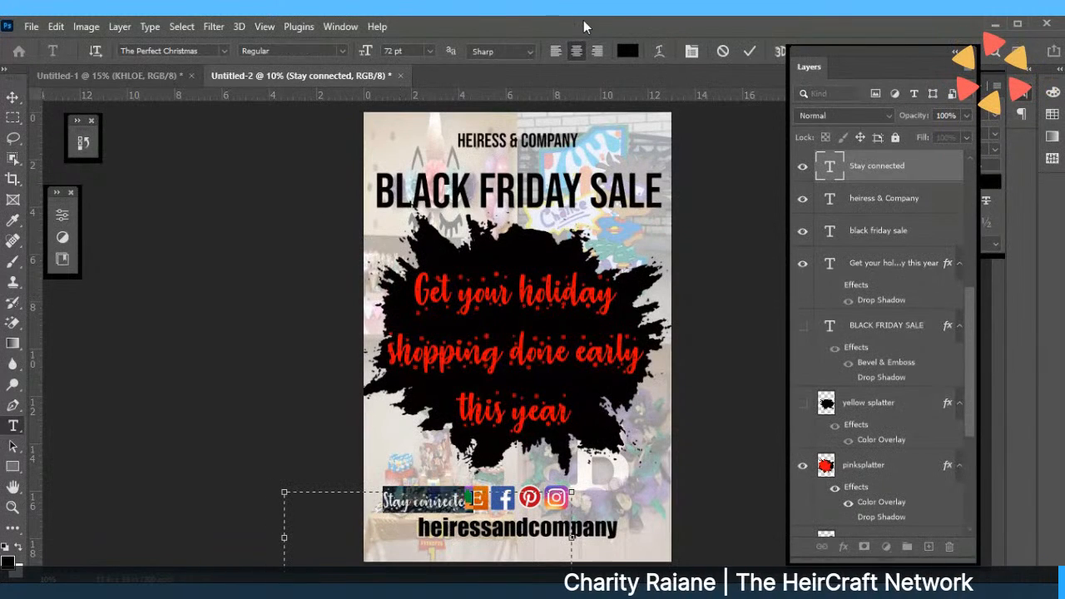
{"action": "left_click", "coordinate": [627, 50]}
{"action": "left_click", "coordinate": [374, 314]}
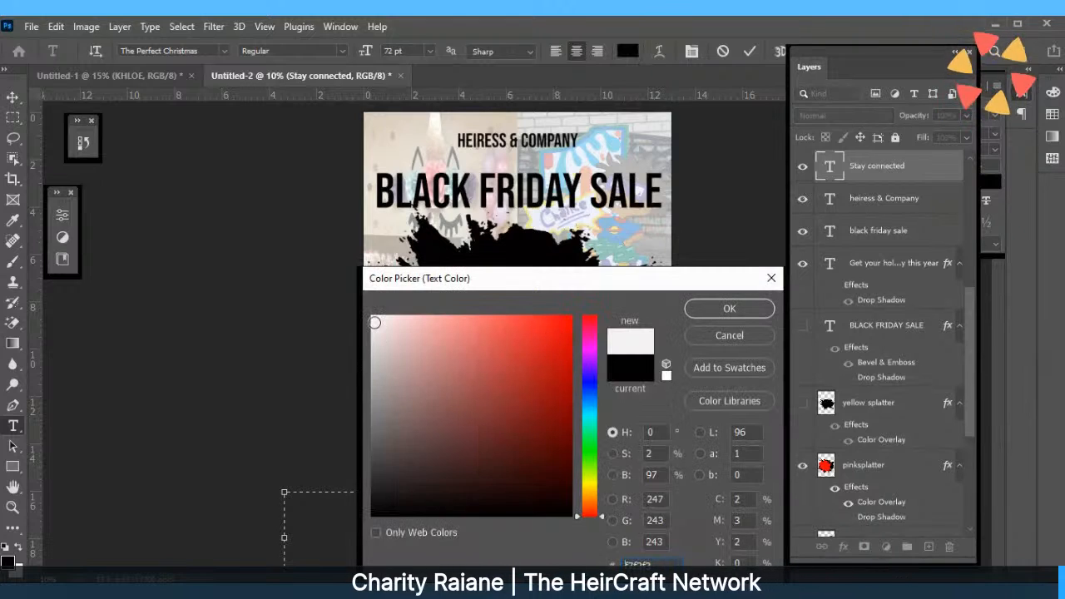
{"action": "left_click", "coordinate": [716, 307]}
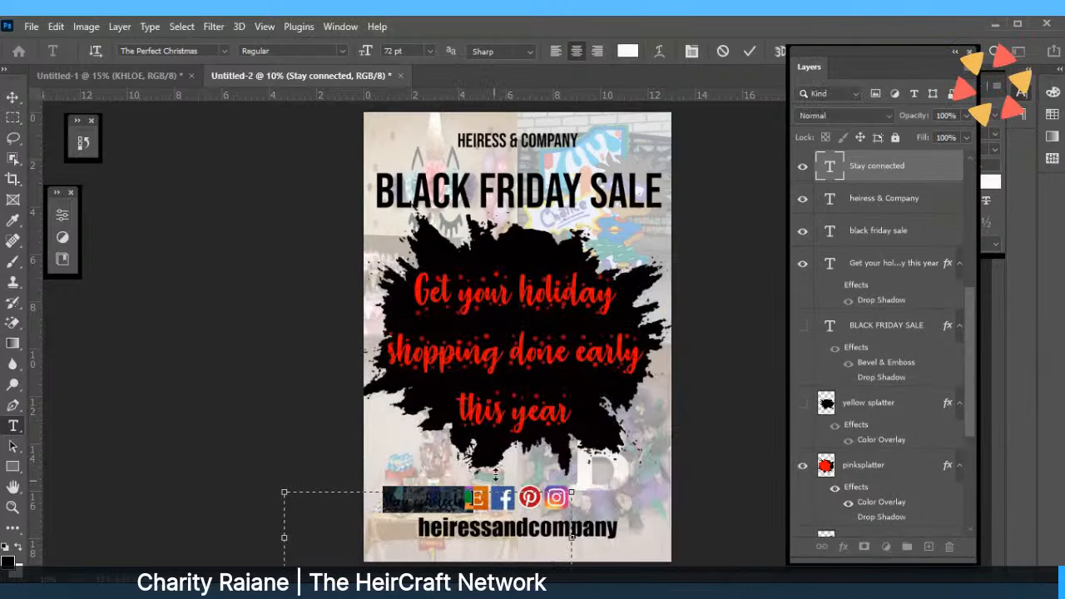
{"action": "left_click", "coordinate": [223, 50]}
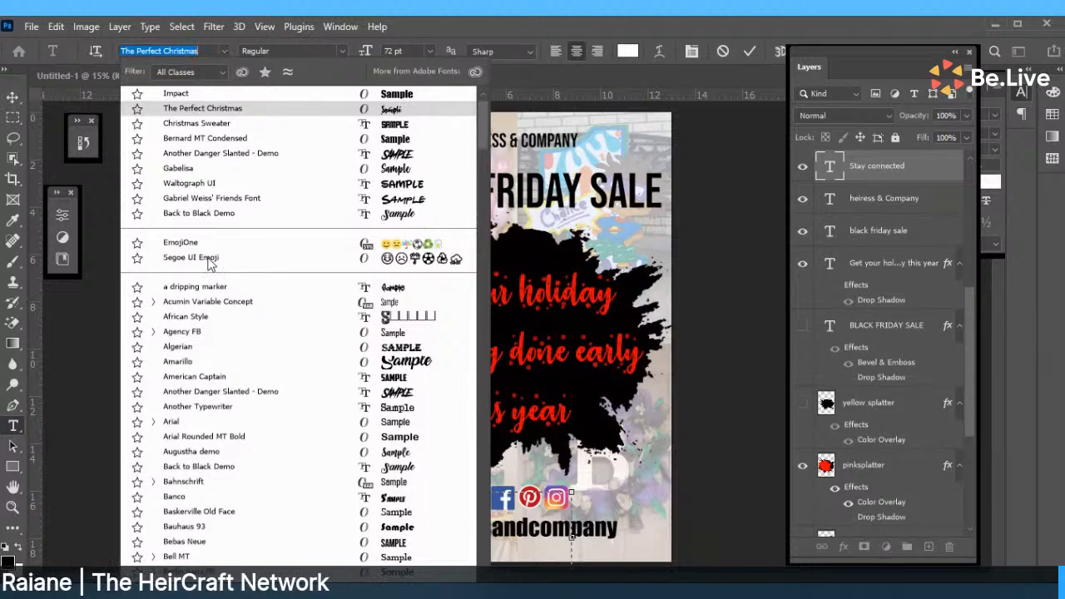
{"action": "left_click", "coordinate": [197, 94]}
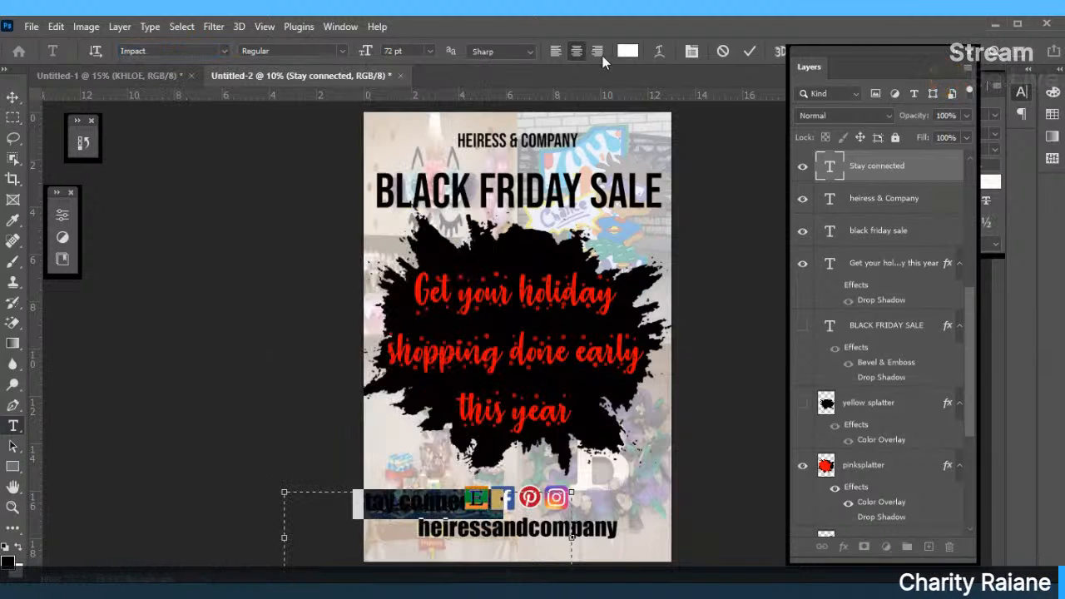
{"action": "left_click", "coordinate": [429, 52]}
{"action": "left_click", "coordinate": [427, 225]}
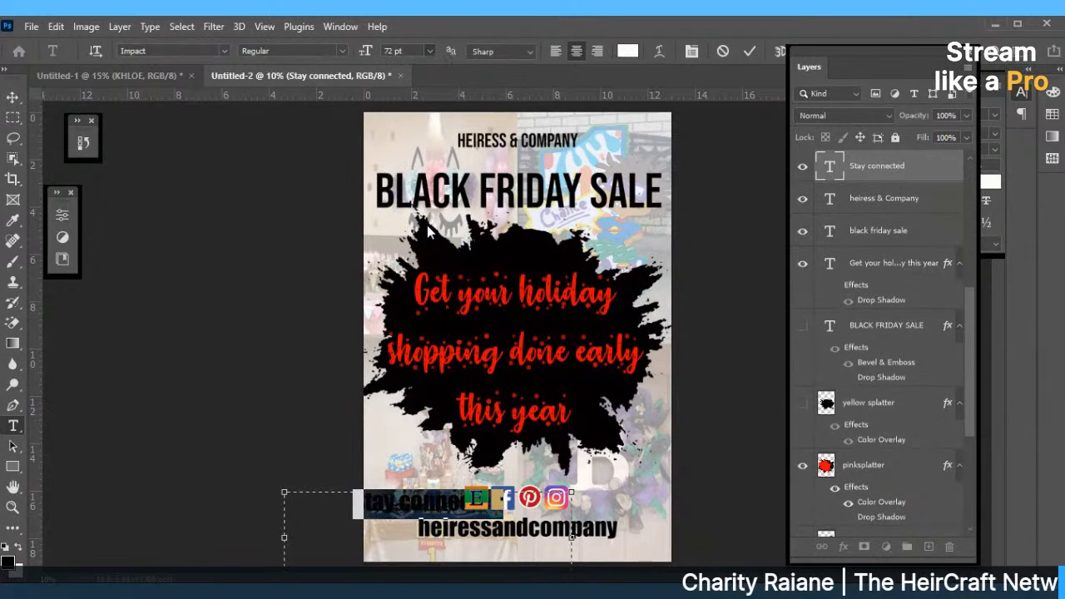
{"action": "left_click", "coordinate": [749, 51]}
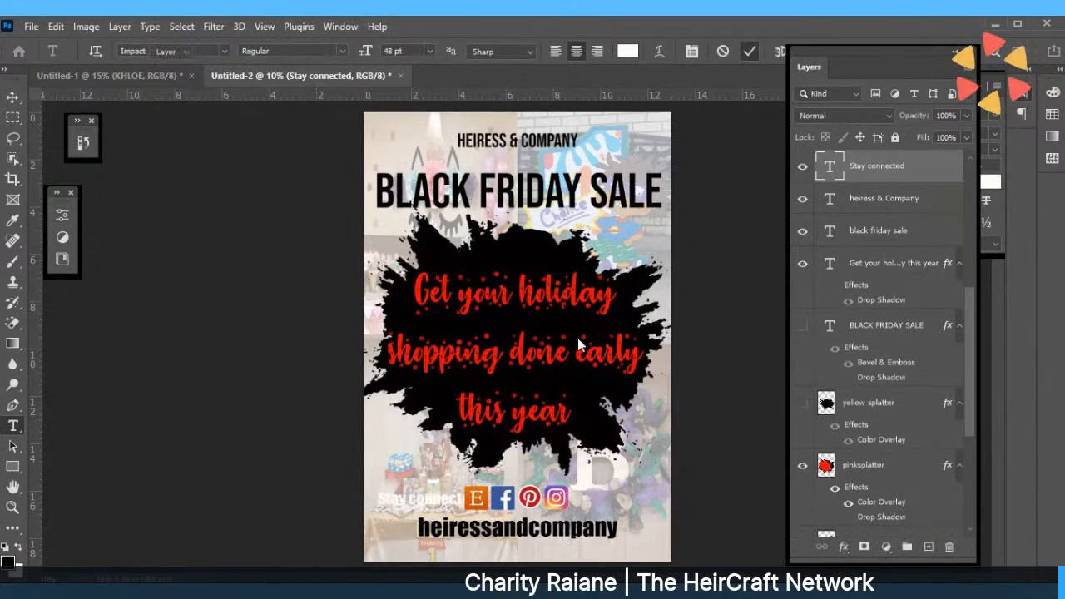
{"action": "key", "text": "v"}
{"action": "left_click", "coordinate": [526, 435]}
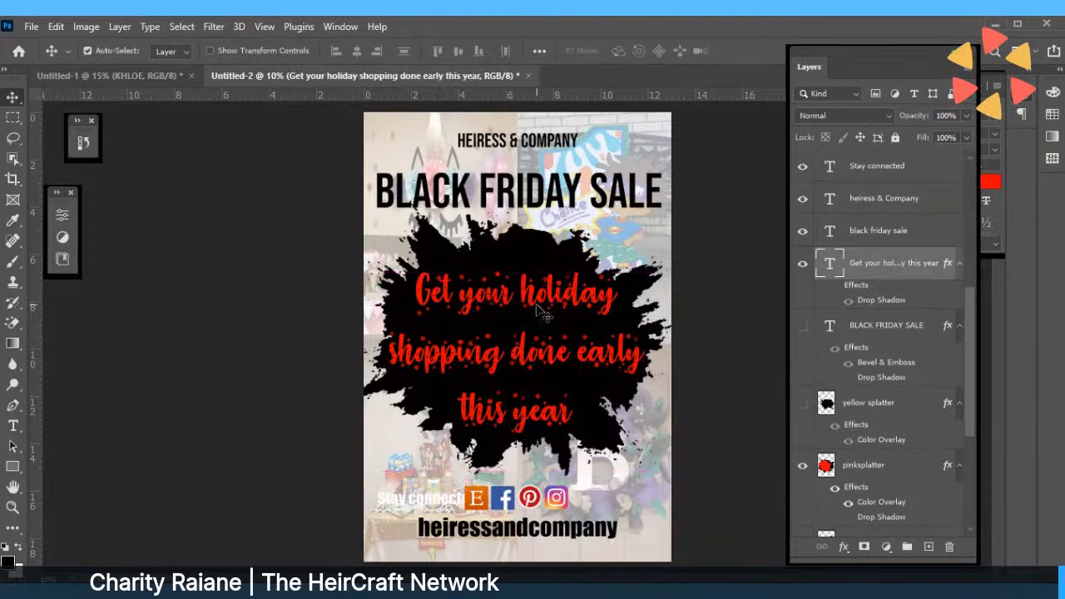
Raise the red headline slightly and place 'Stay connected' on the splatter just below 'this year'.
{"action": "left_click", "coordinate": [542, 250]}
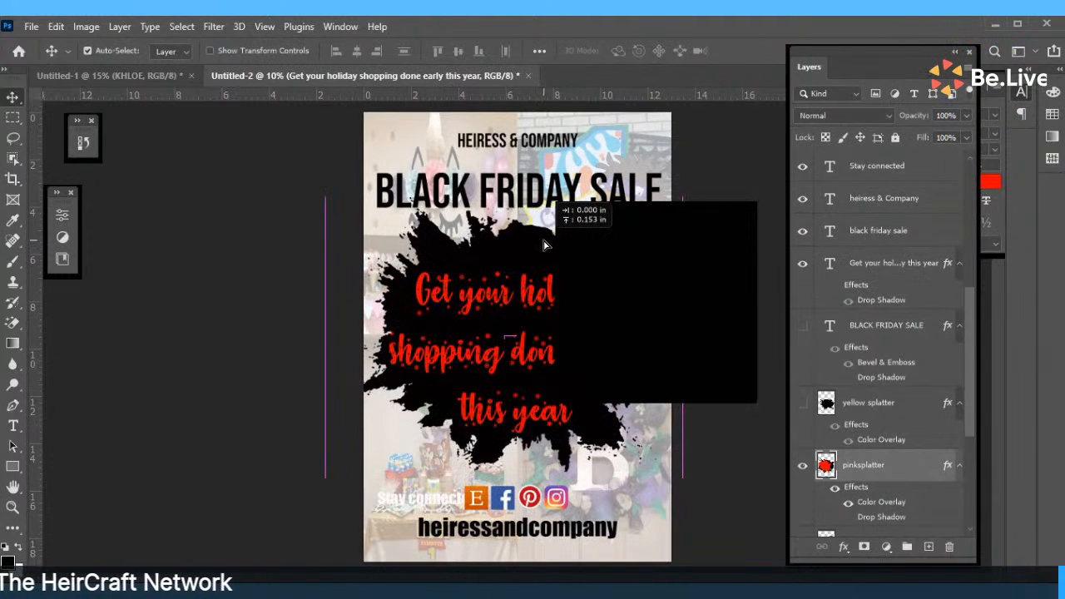
{"action": "left_click", "coordinate": [545, 295]}
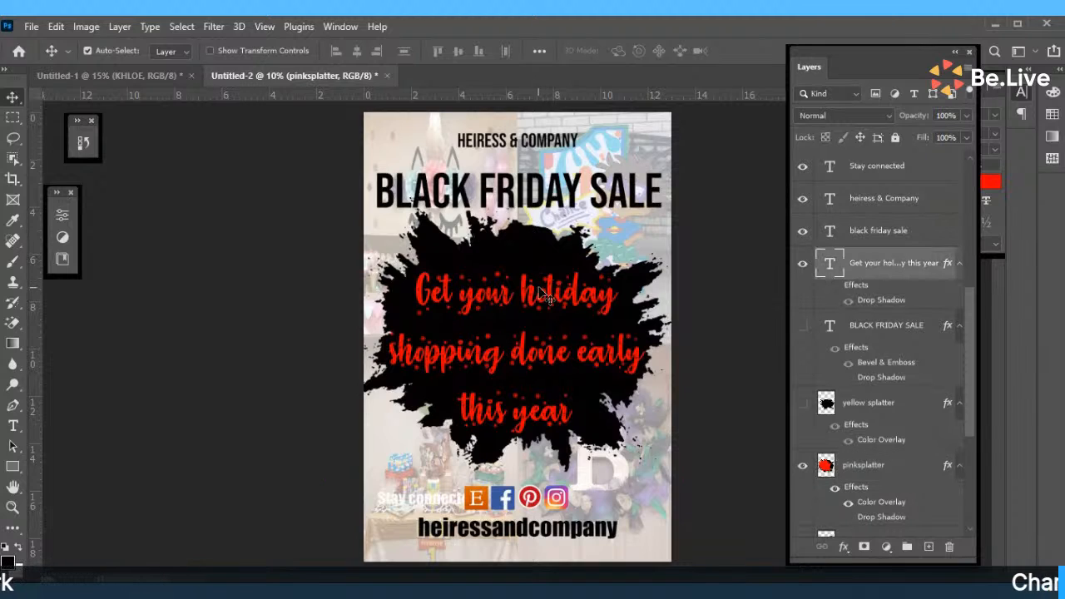
{"action": "left_click_drag", "start_coordinate": [542, 292], "coordinate": [525, 312]}
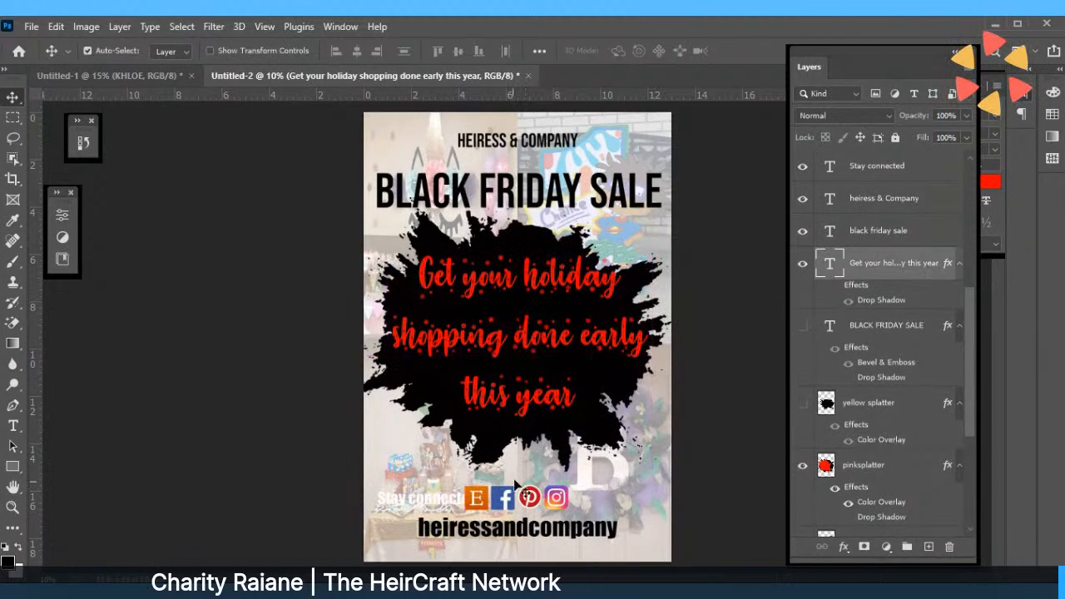
{"action": "left_click_drag", "start_coordinate": [452, 496], "coordinate": [545, 429]}
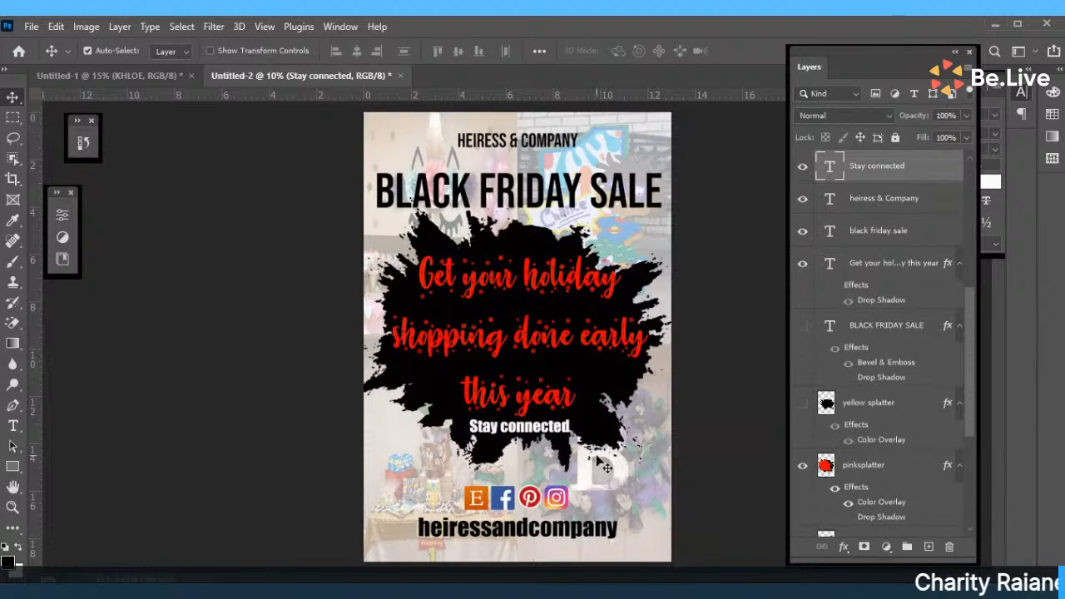
{"action": "left_click_drag", "start_coordinate": [529, 429], "coordinate": [529, 443]}
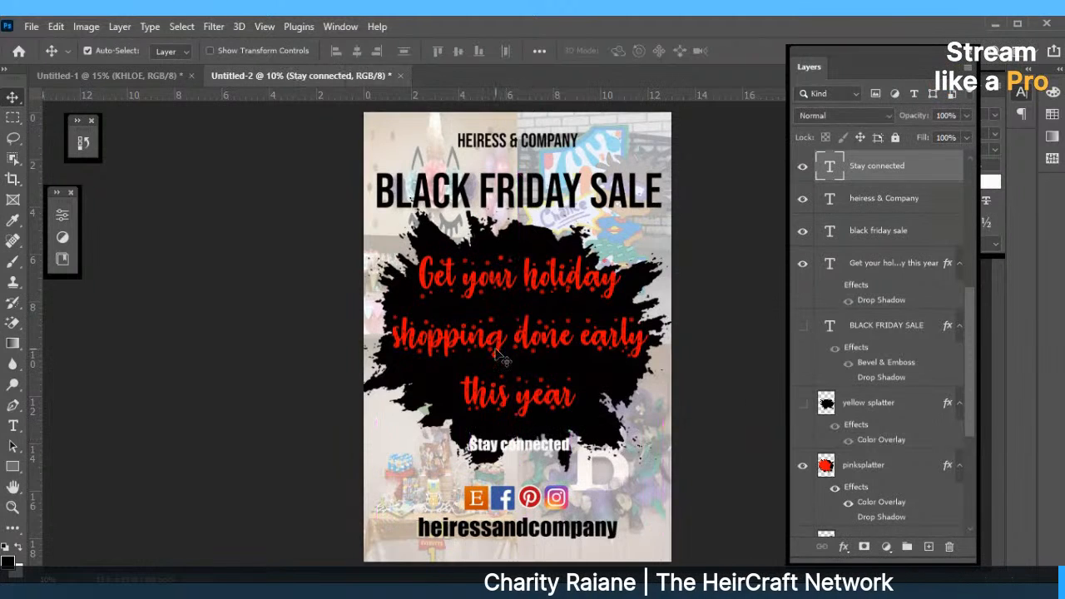
{"action": "left_click", "coordinate": [522, 410]}
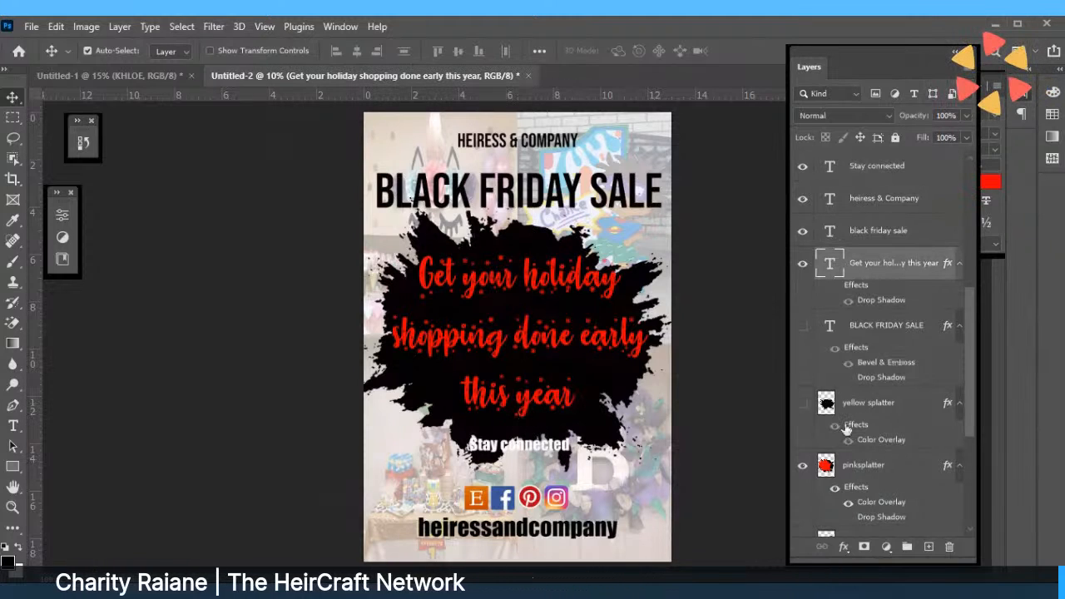
{"action": "left_click", "coordinate": [849, 464]}
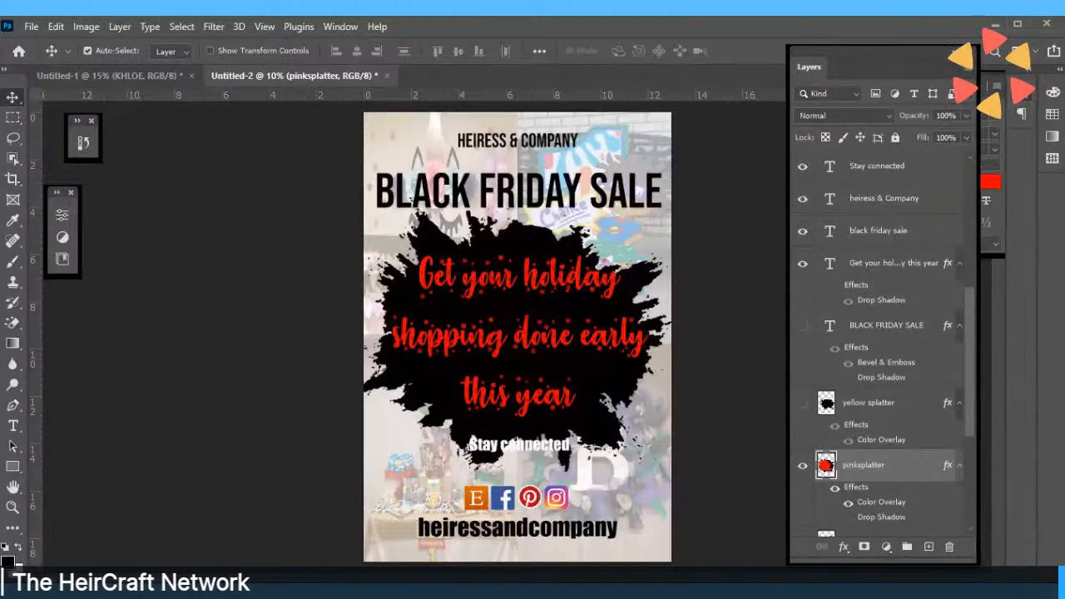
{"action": "left_click", "coordinate": [31, 27]}
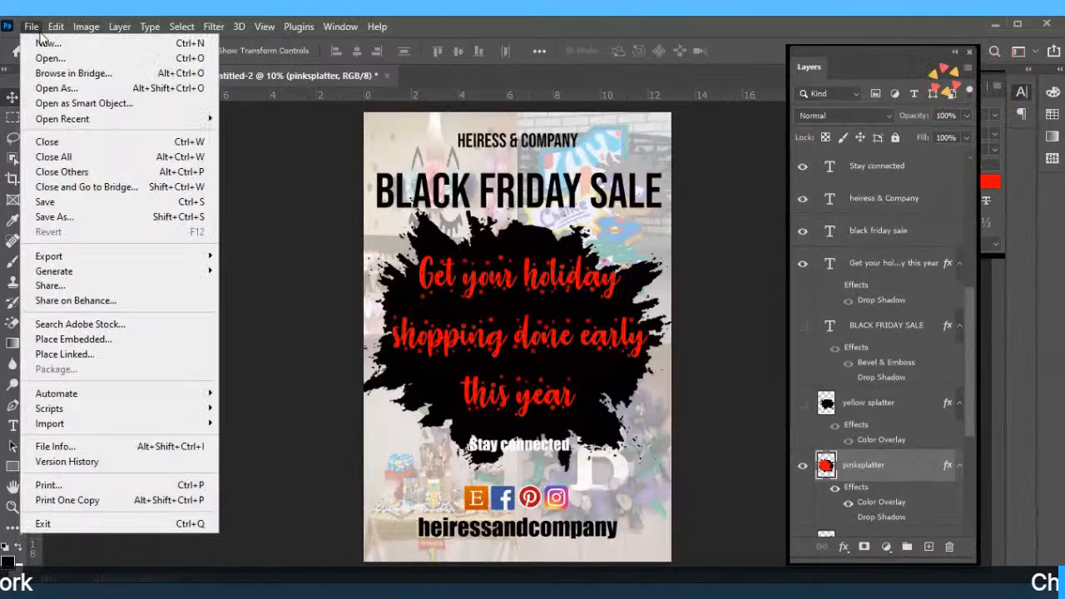
Stretch pinksplatter taller to about 15.10 × 12.68 in, then lower 'Stay connected' slightly.
{"action": "mouse_move", "coordinate": [56, 26]}
{"action": "left_click", "coordinate": [129, 367]}
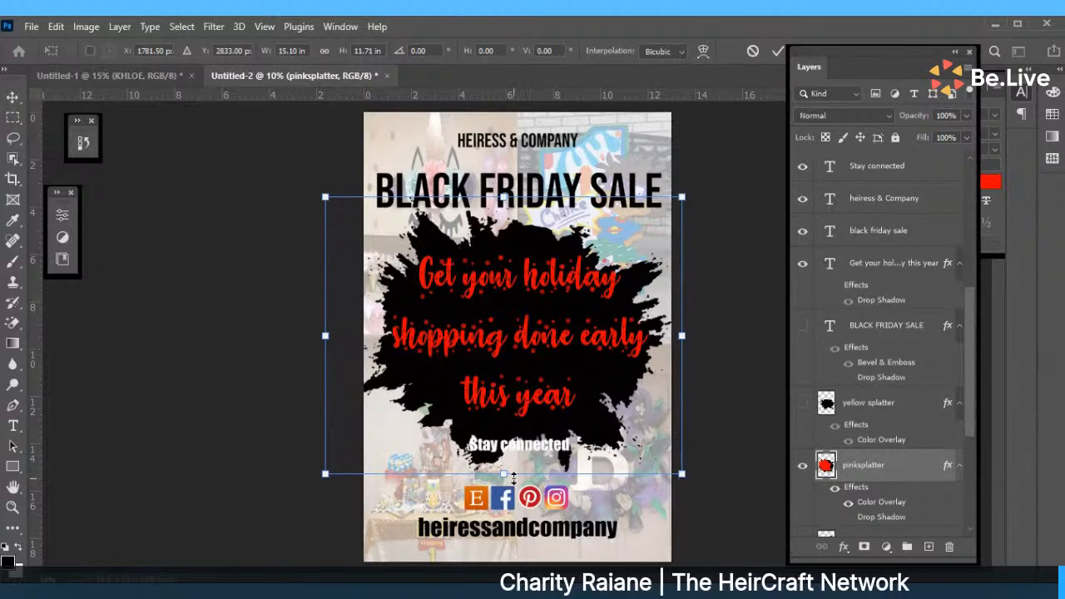
{"action": "left_click_drag", "start_coordinate": [507, 473], "coordinate": [504, 496]}
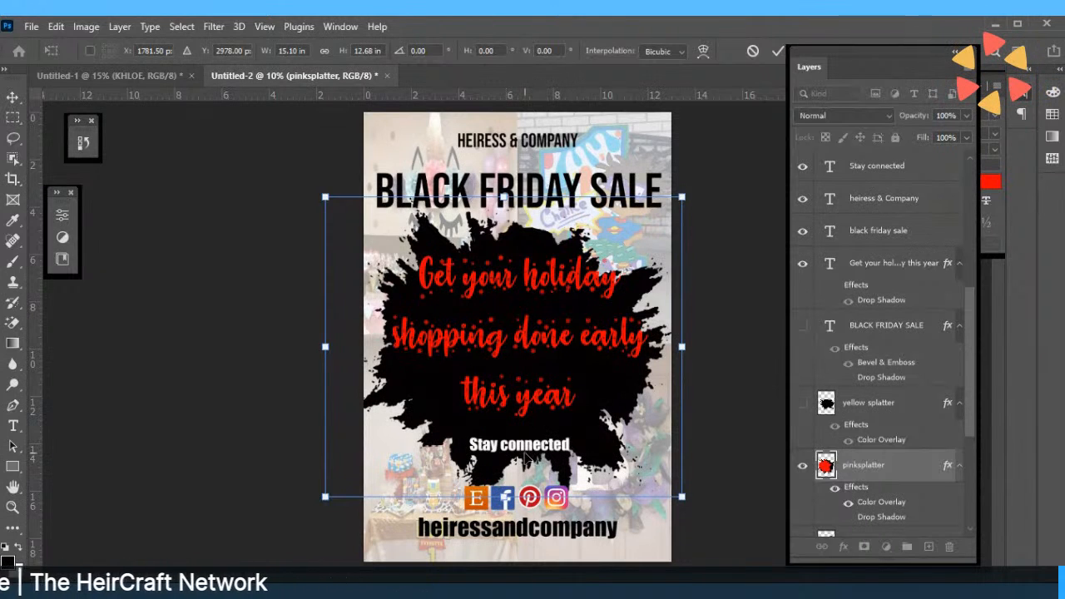
{"action": "left_click_drag", "start_coordinate": [520, 449], "coordinate": [522, 446]}
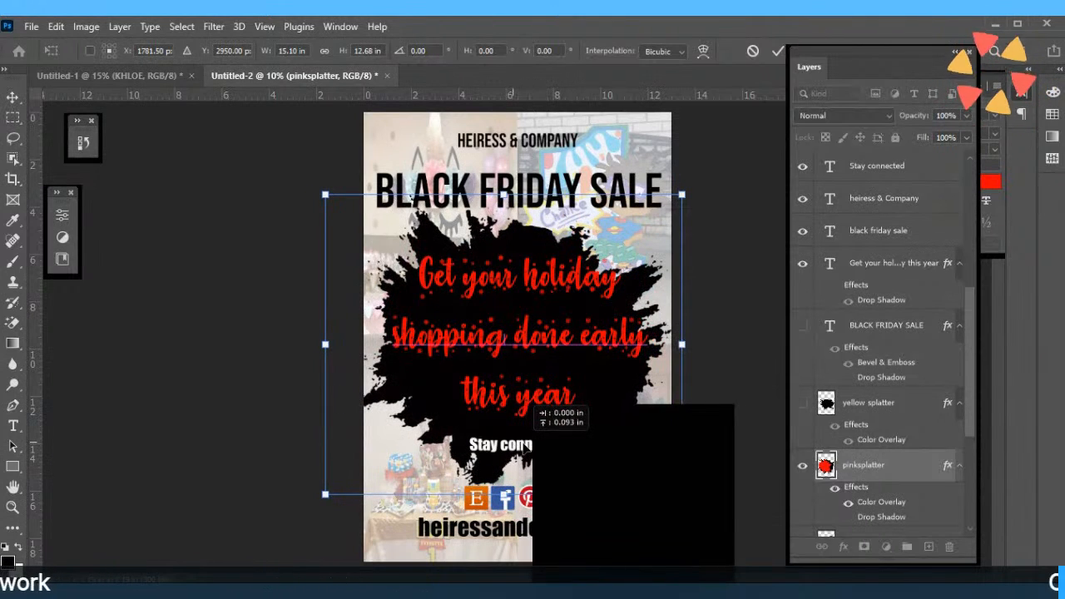
{"action": "left_click", "coordinate": [774, 55]}
{"action": "left_click", "coordinate": [514, 433]}
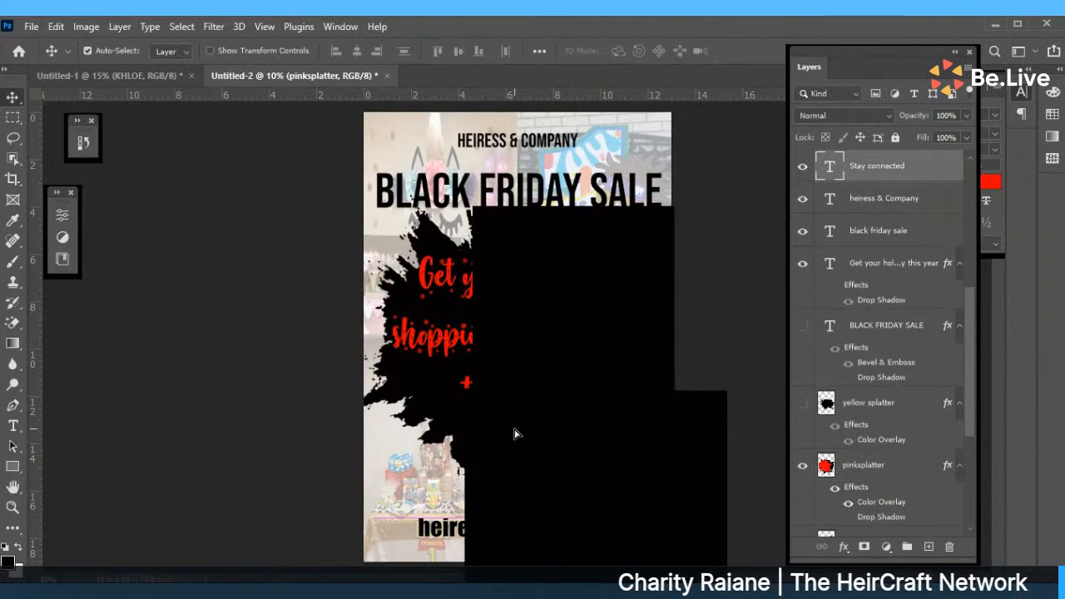
{"action": "left_click_drag", "start_coordinate": [514, 433], "coordinate": [514, 443]}
{"action": "left_click", "coordinate": [737, 412]}
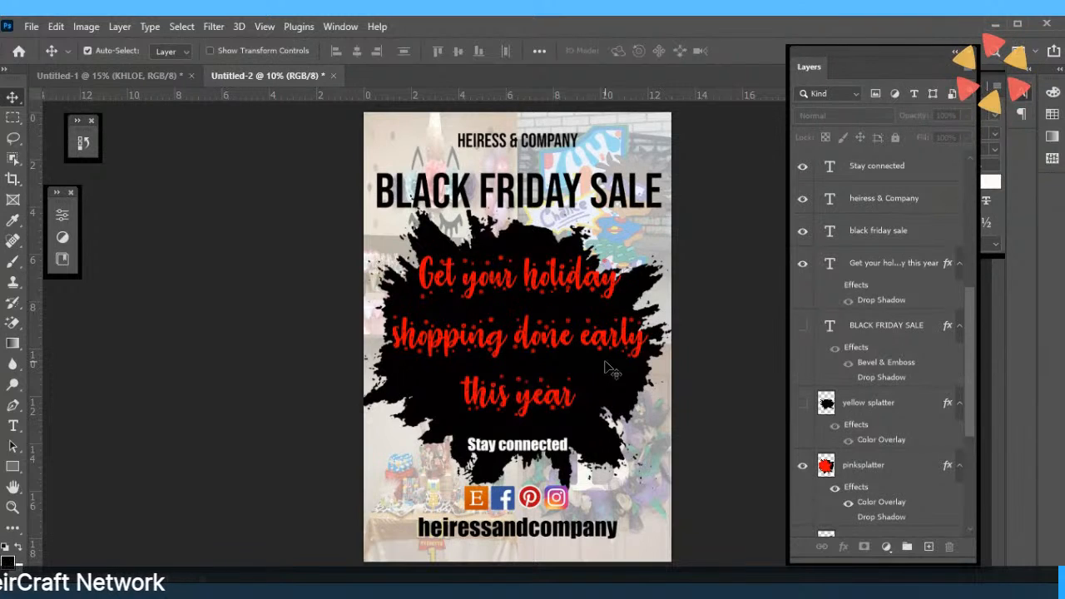
Save the poster on this computer as the JPEG 'black friday teaser'.
{"action": "left_click", "coordinate": [30, 27]}
{"action": "left_click", "coordinate": [77, 220]}
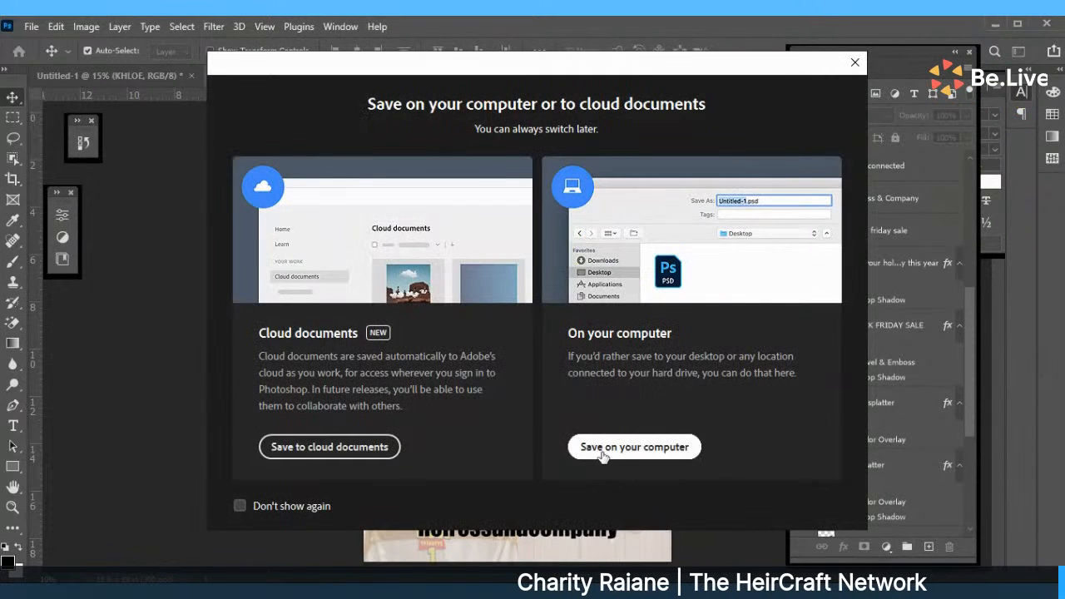
{"action": "left_click", "coordinate": [603, 453]}
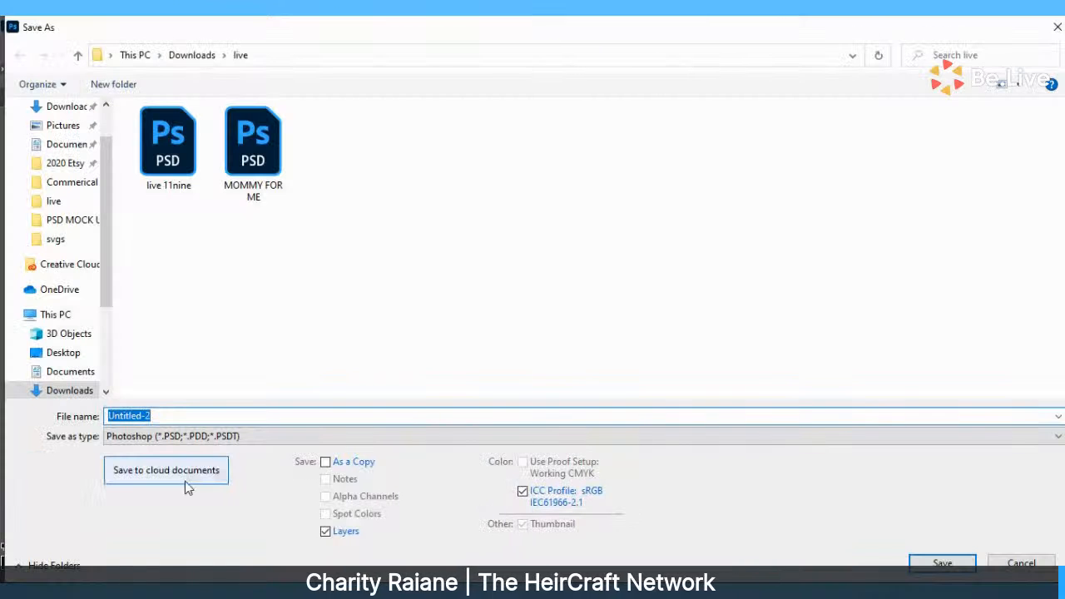
{"action": "type", "text": "black"}
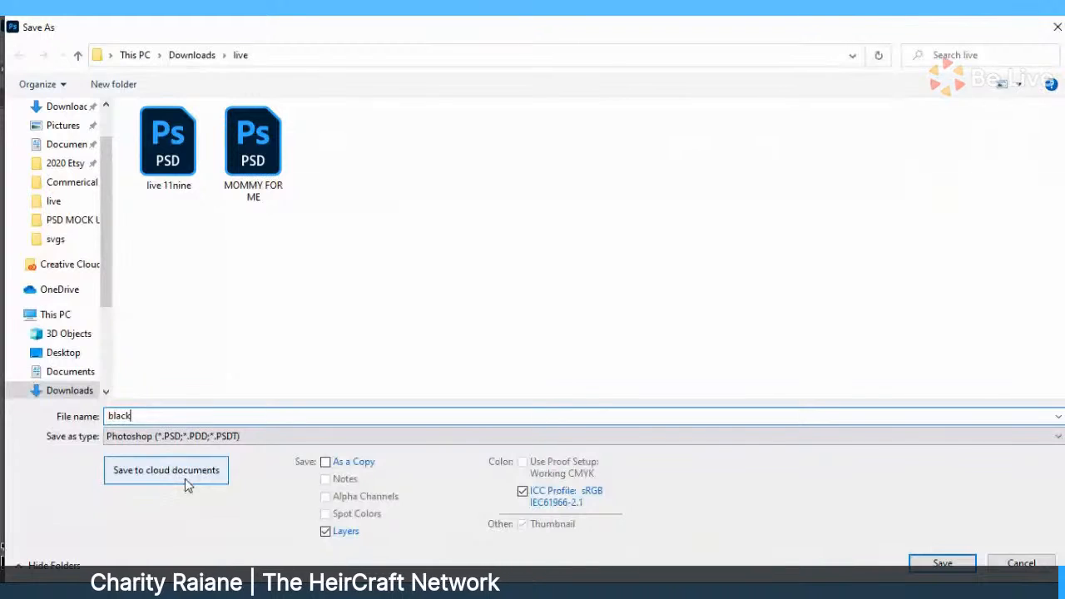
{"action": "type", "text": " friday "}
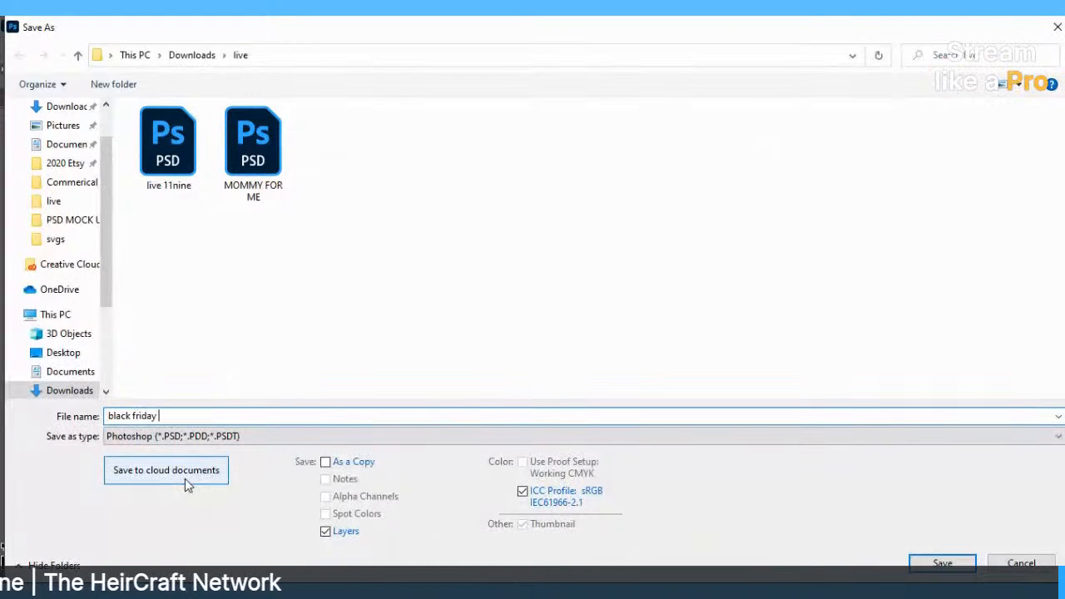
{"action": "type", "text": "ad"}
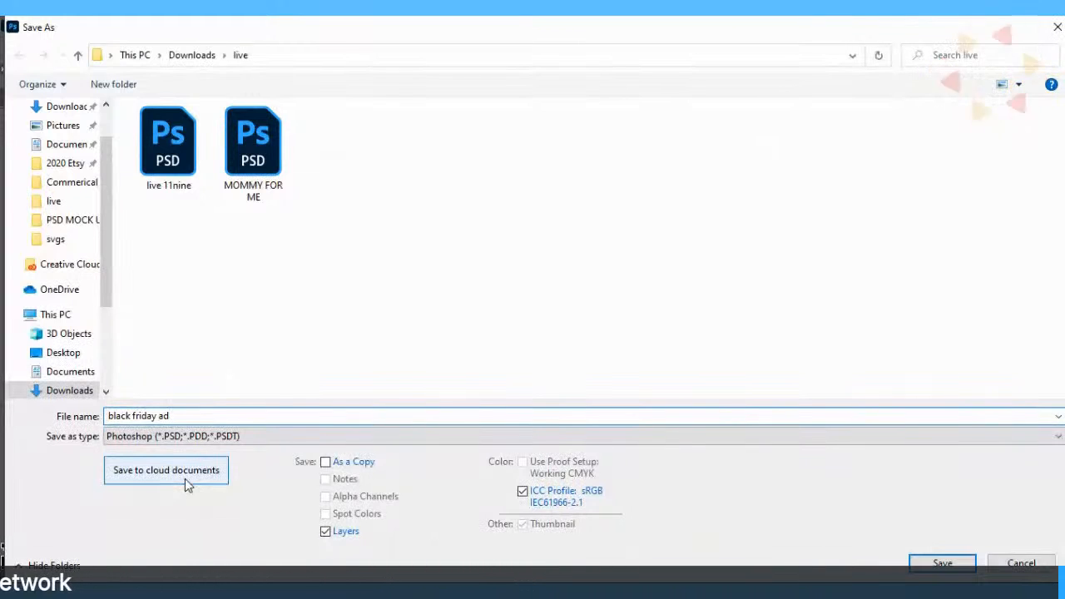
{"action": "key", "text": "BackSpace"}
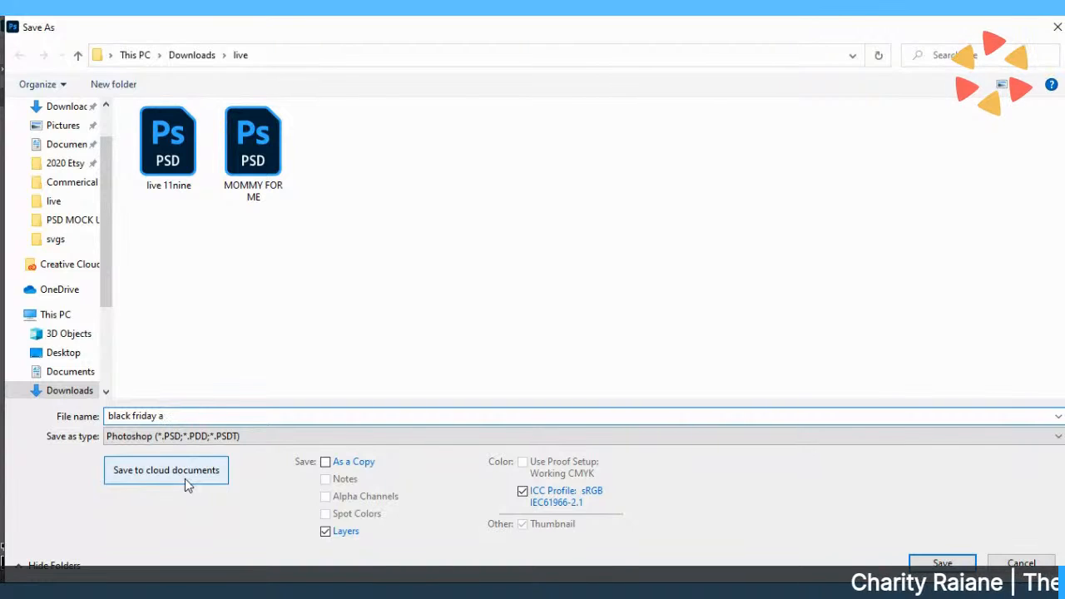
{"action": "key", "text": "BackSpace"}
{"action": "type", "text": "teaser"}
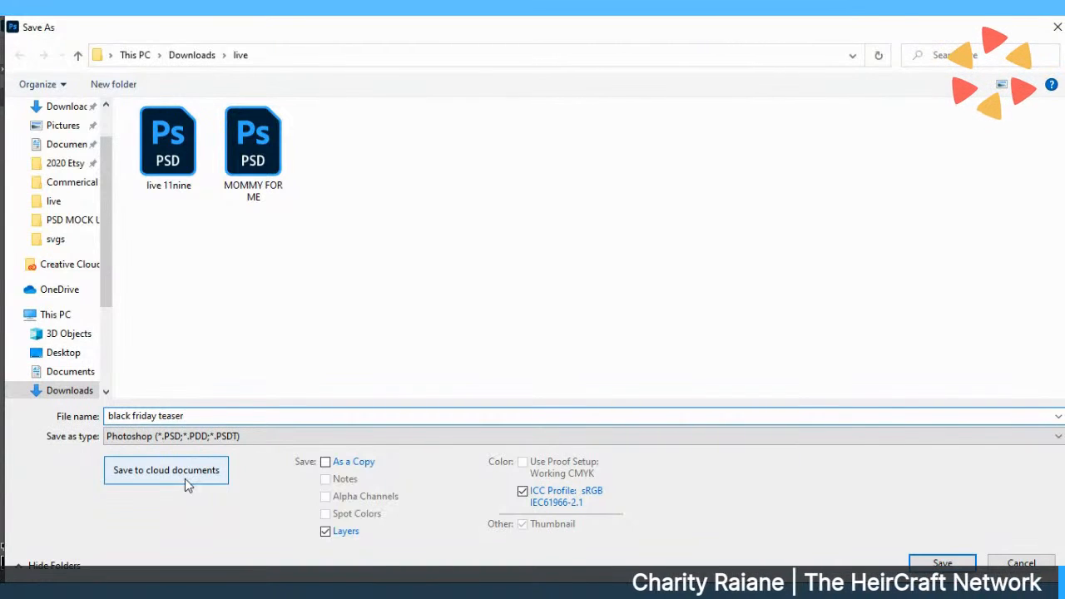
{"action": "key", "text": "Tab"}
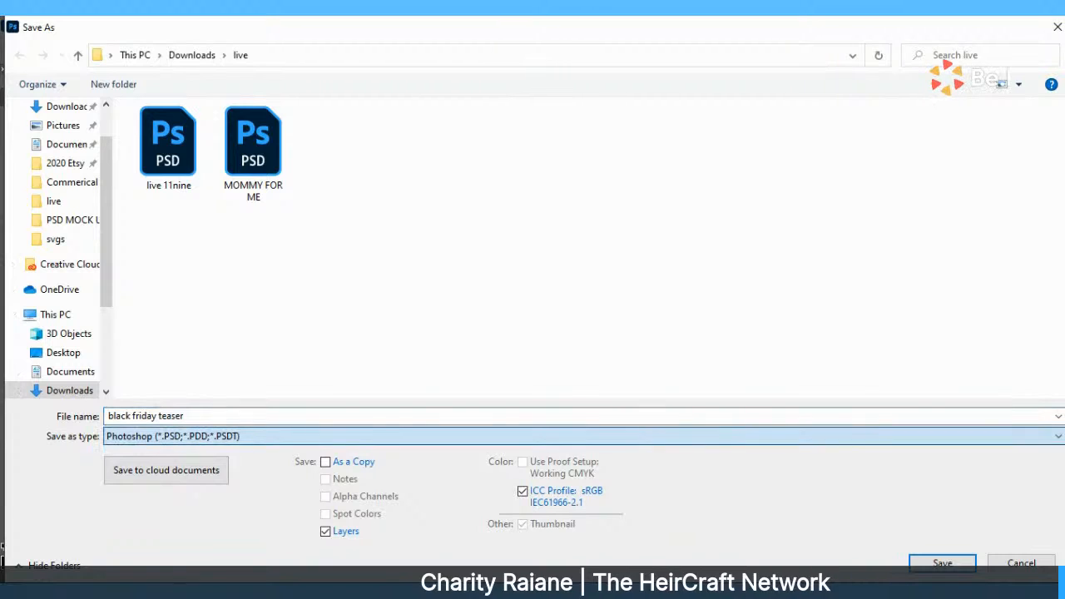
{"action": "key", "text": "j"}
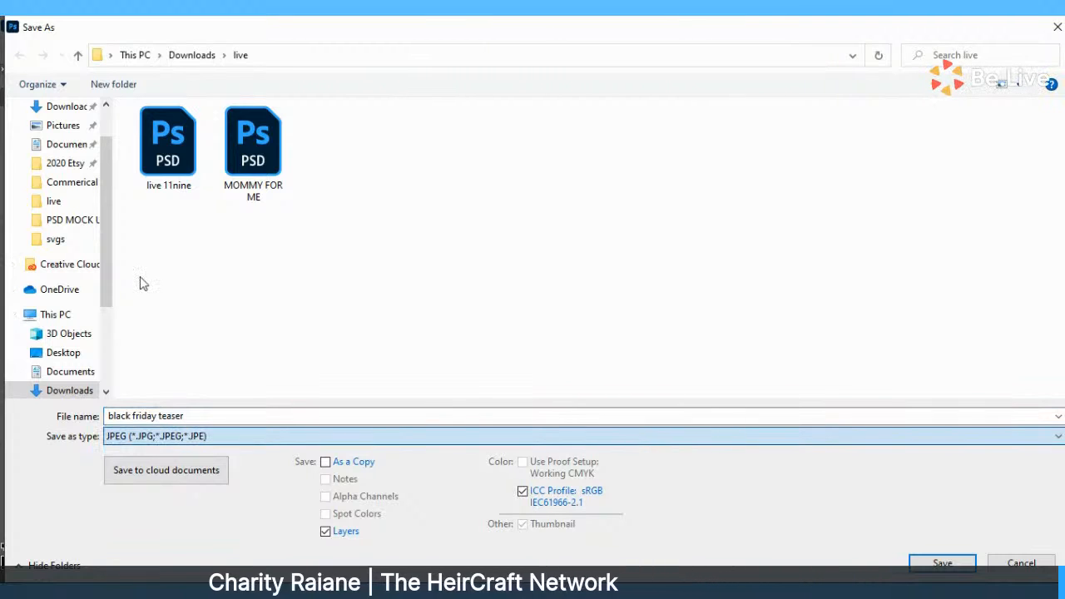
{"action": "left_click", "coordinate": [938, 574]}
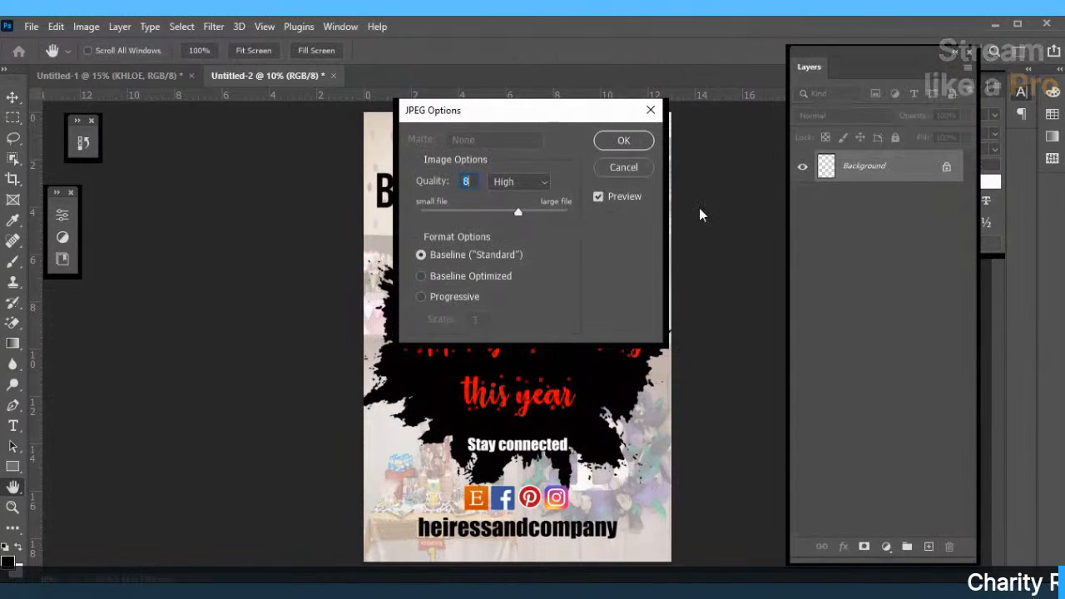
Confirm the JPEG export at Quality 8 (High) with Baseline format.
{"action": "left_click", "coordinate": [629, 142]}
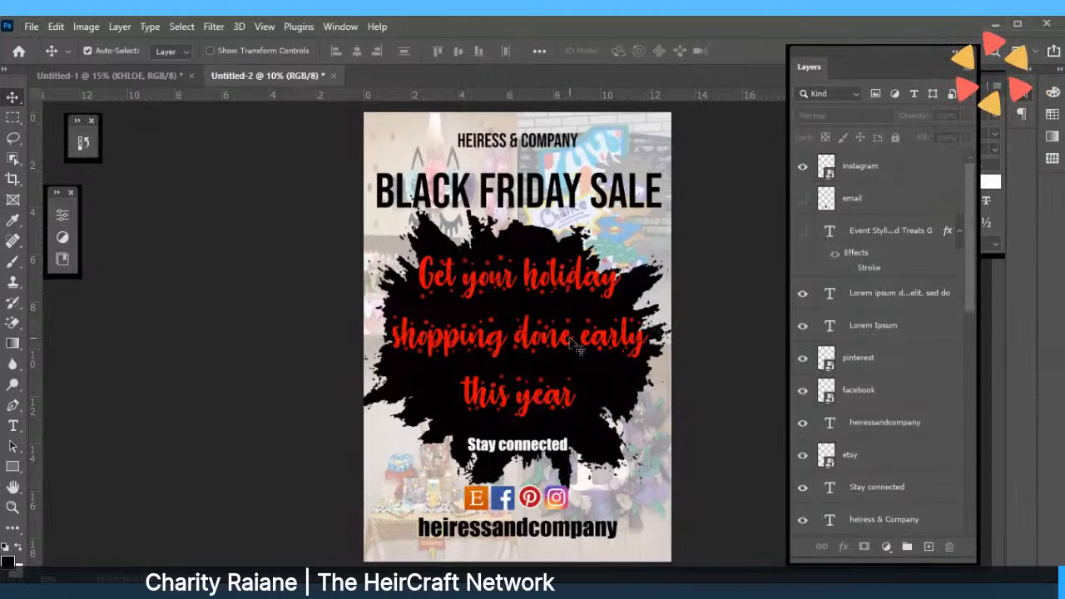
Nudge the red 'Get your holiday shopping done early this year' headline down about 0.3 in, then deselect it.
{"action": "left_click_drag", "start_coordinate": [569, 343], "coordinate": [567, 362]}
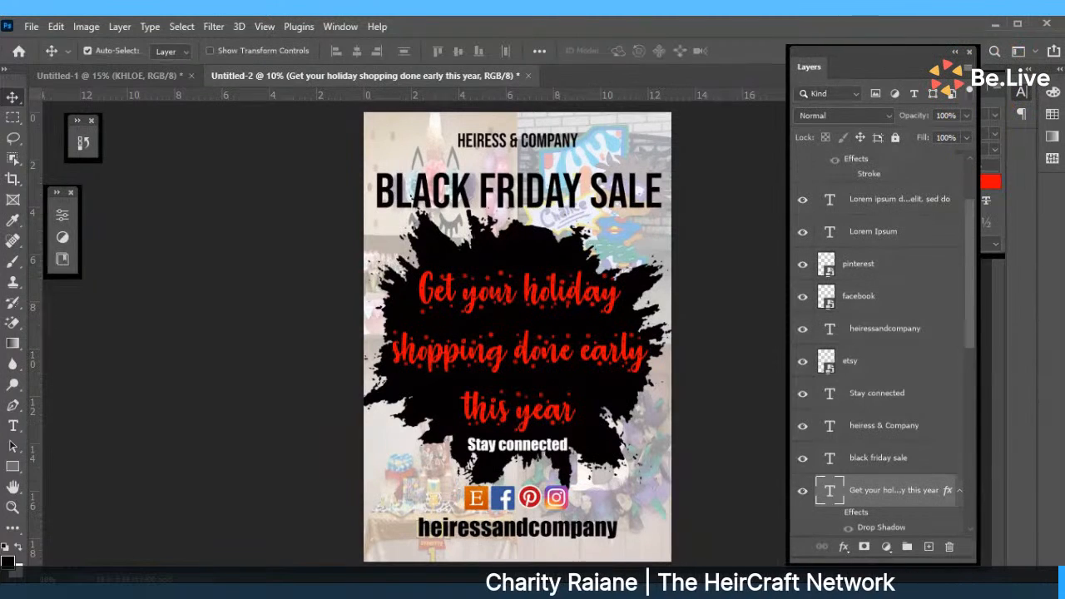
{"action": "left_click", "coordinate": [746, 351]}
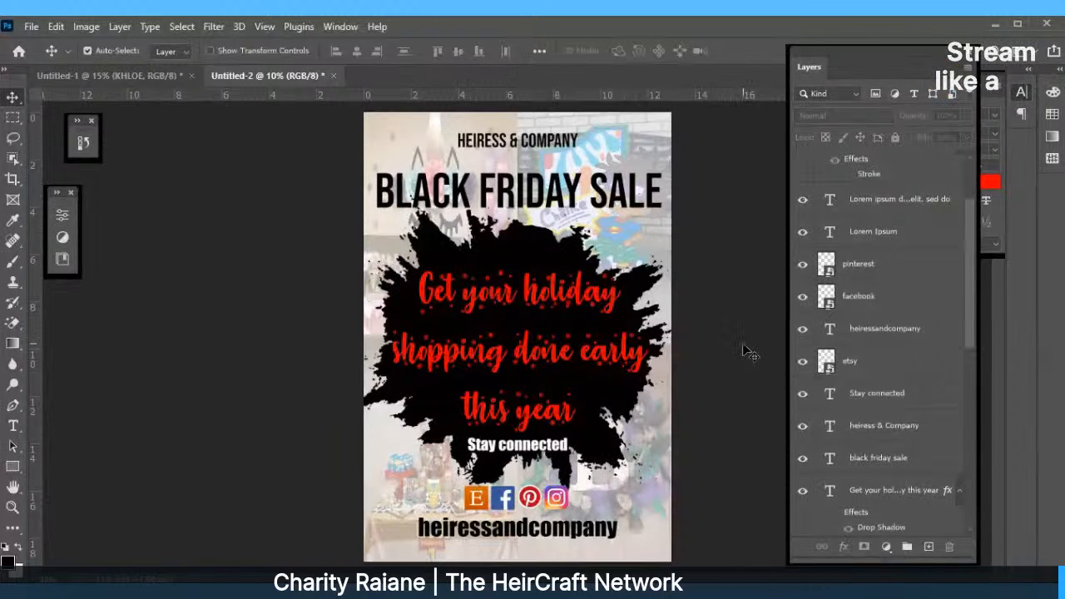